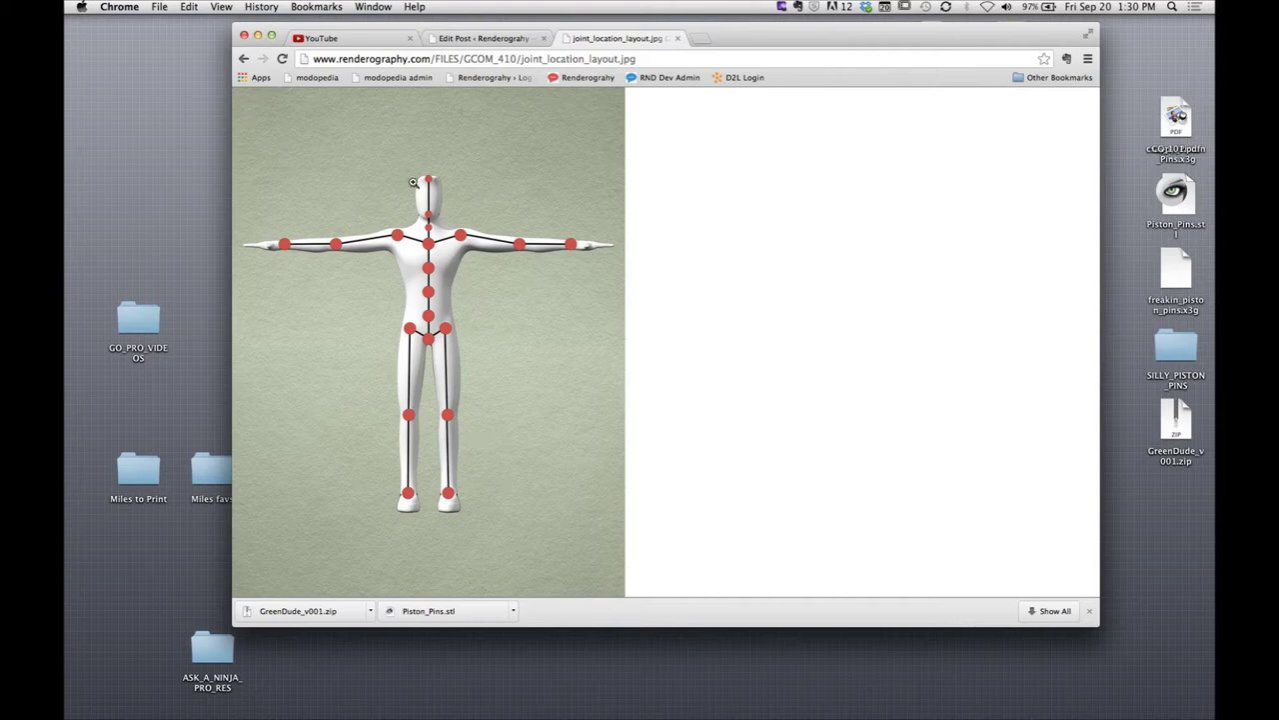
Show the resources of the Creating a Skeleton lesson page and hide the browser to reveal the desktop
{"action": "left_click", "coordinate": [244, 60]}
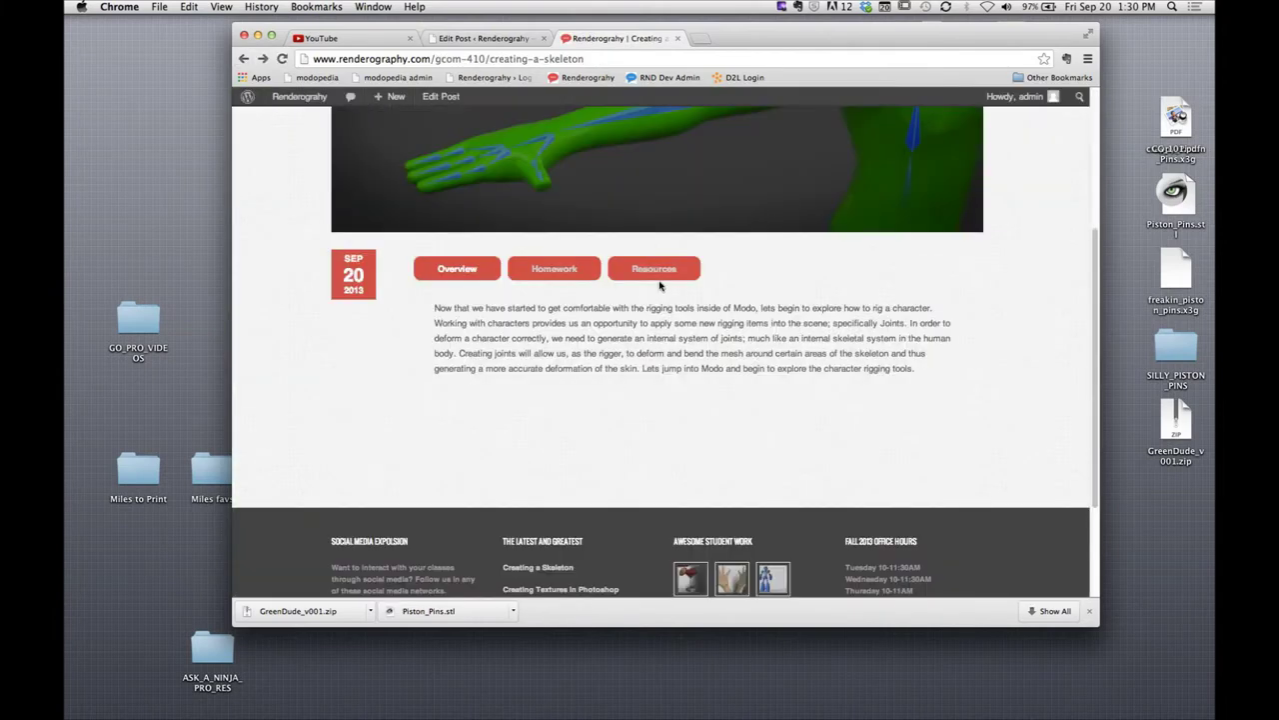
{"action": "left_click", "coordinate": [658, 275]}
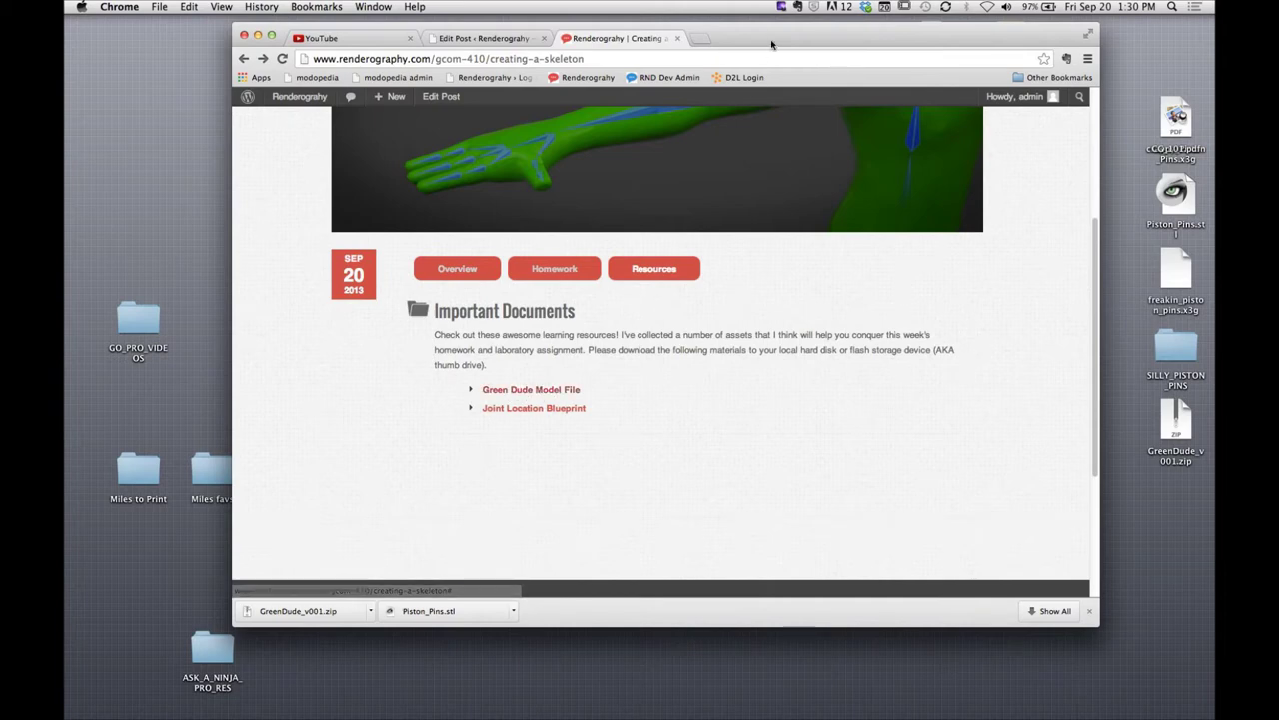
{"action": "left_click_drag", "start_coordinate": [771, 40], "coordinate": [609, 32]}
{"action": "left_click", "coordinate": [115, 7]}
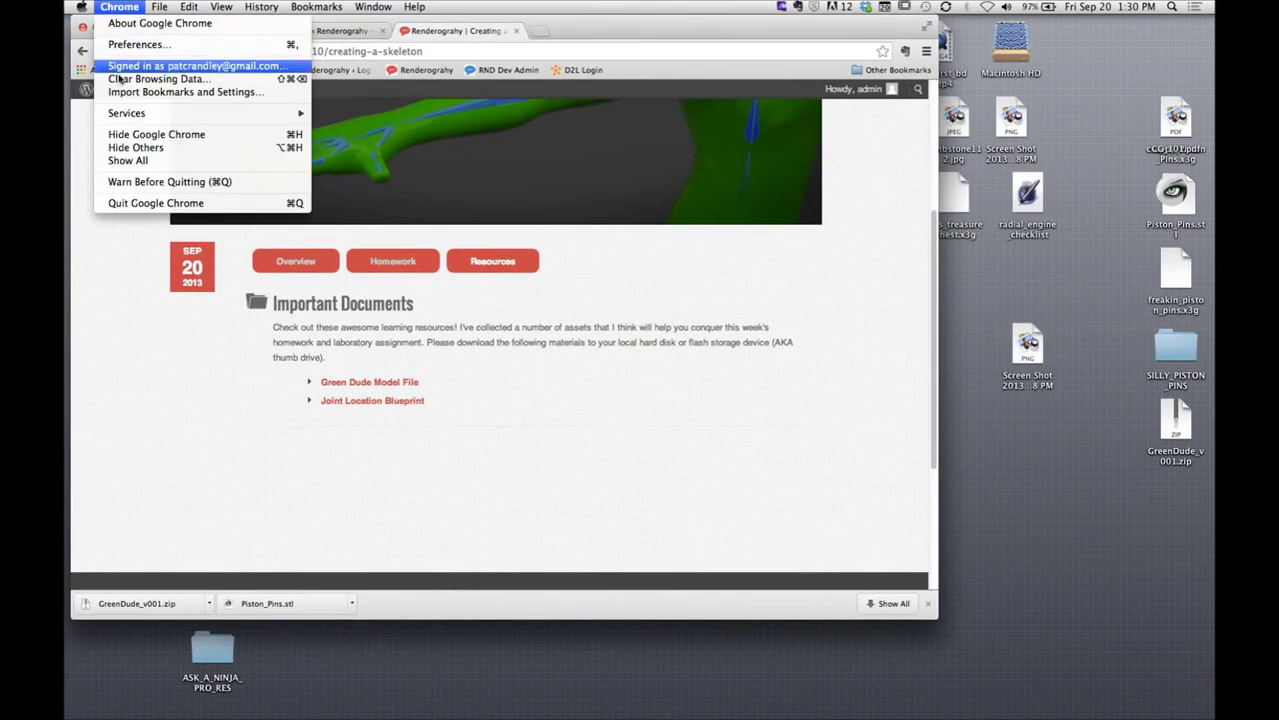
{"action": "left_click", "coordinate": [140, 138]}
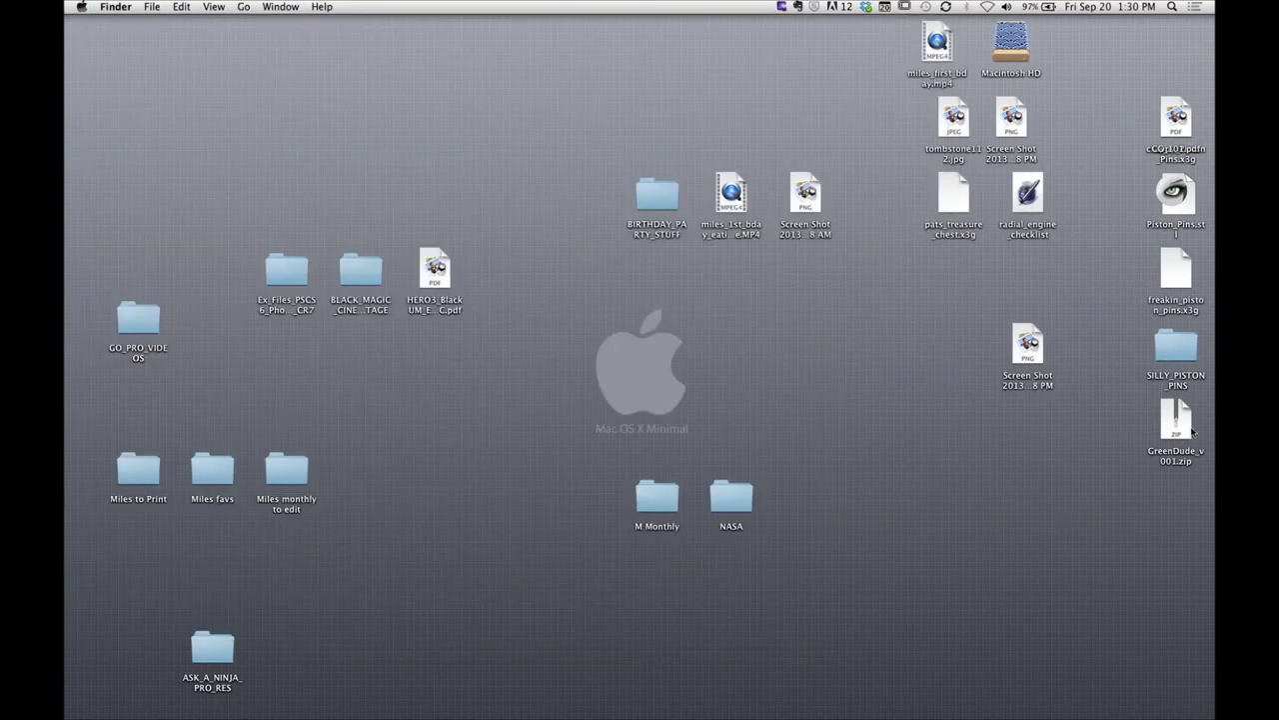
Extract GreenDude_v001.zip on the desktop and open GreenDude_v001.lxo in modo
{"action": "left_click_drag", "start_coordinate": [1177, 420], "coordinate": [957, 426]}
{"action": "double_click", "coordinate": [957, 427]}
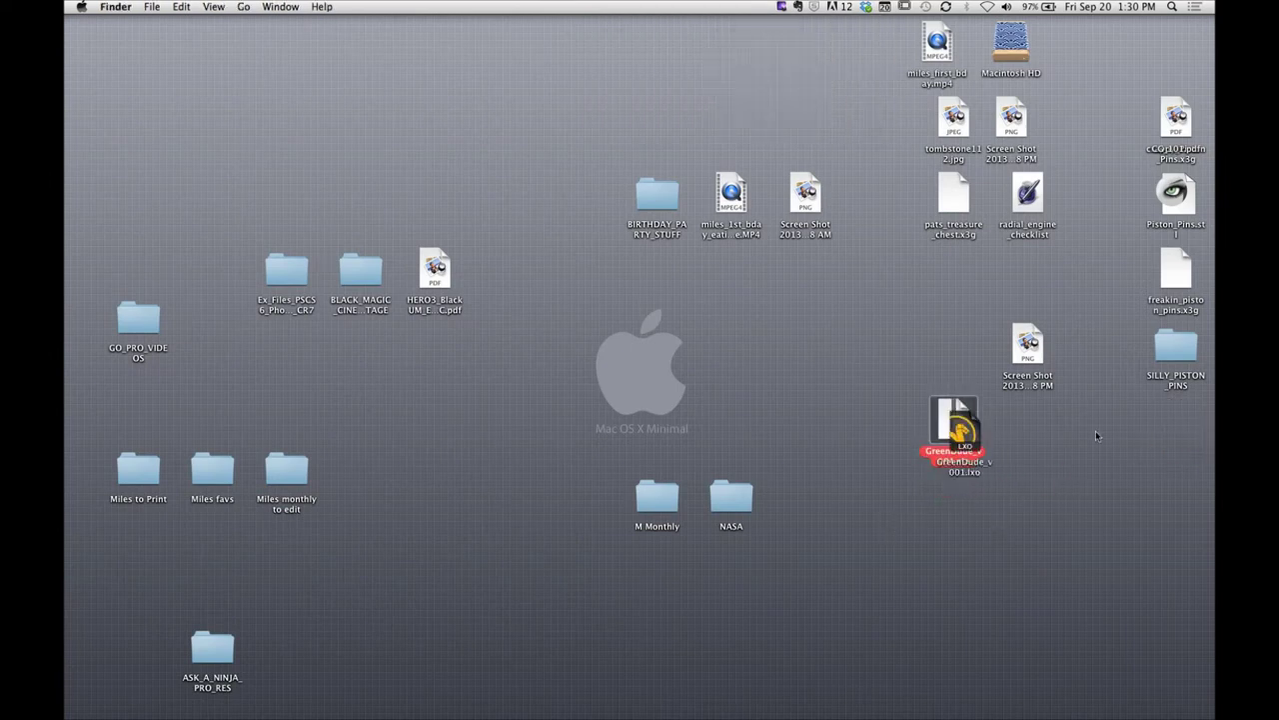
{"action": "left_click_drag", "start_coordinate": [956, 421], "coordinate": [581, 695]}
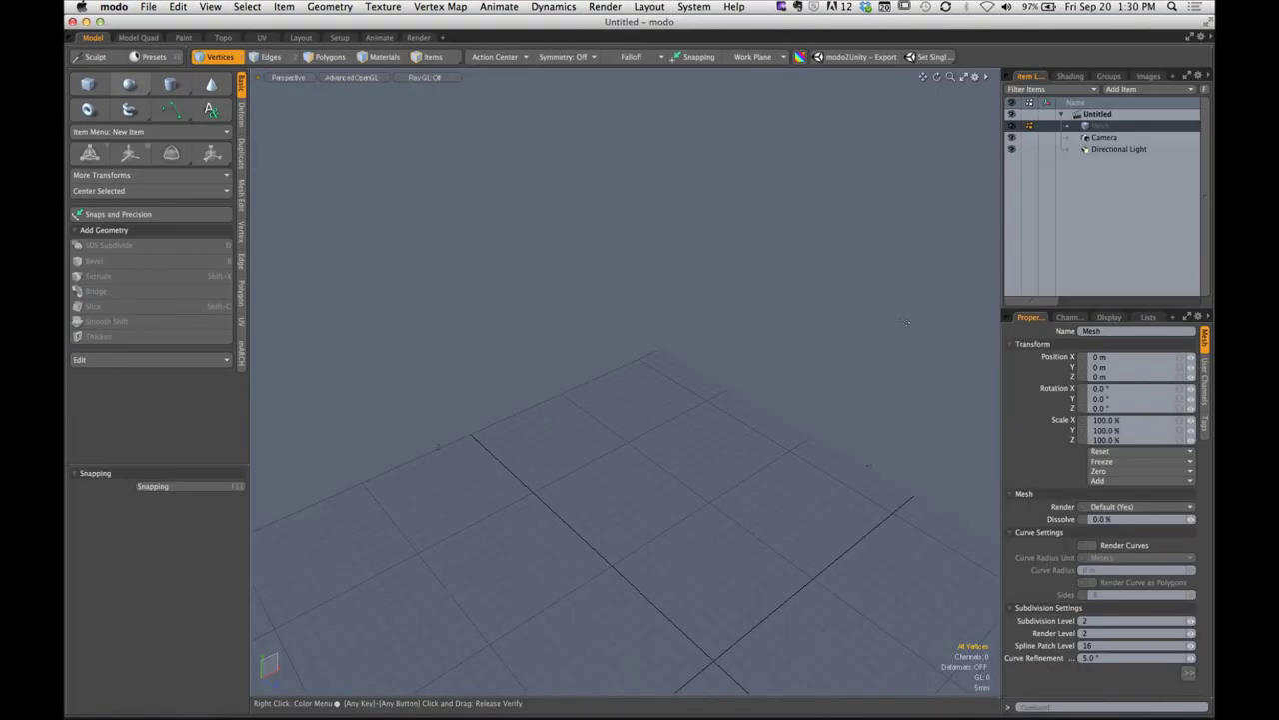
{"action": "left_click_drag", "start_coordinate": [809, 348], "coordinate": [685, 309], "text": "alt"}
{"action": "scroll", "coordinate": [685, 309], "scroll_direction": "down", "scroll_amount": 5}
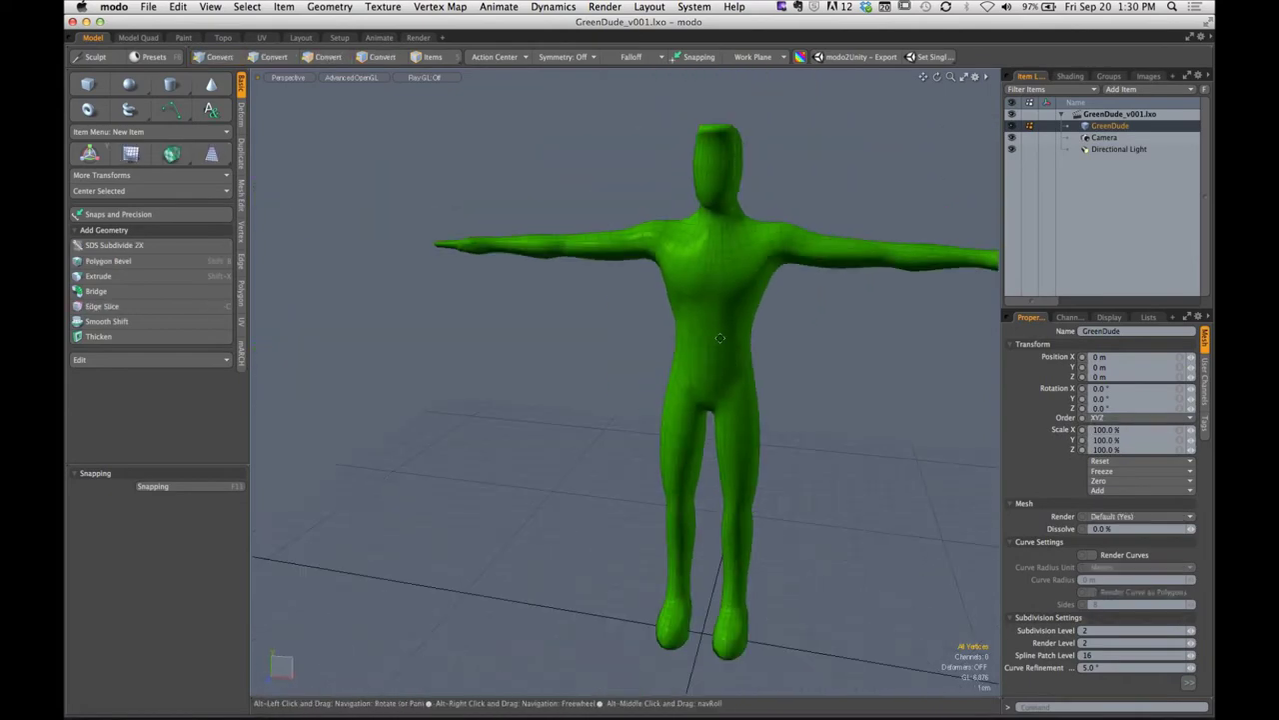
{"action": "left_click_drag", "start_coordinate": [770, 345], "coordinate": [661, 314], "text": "alt"}
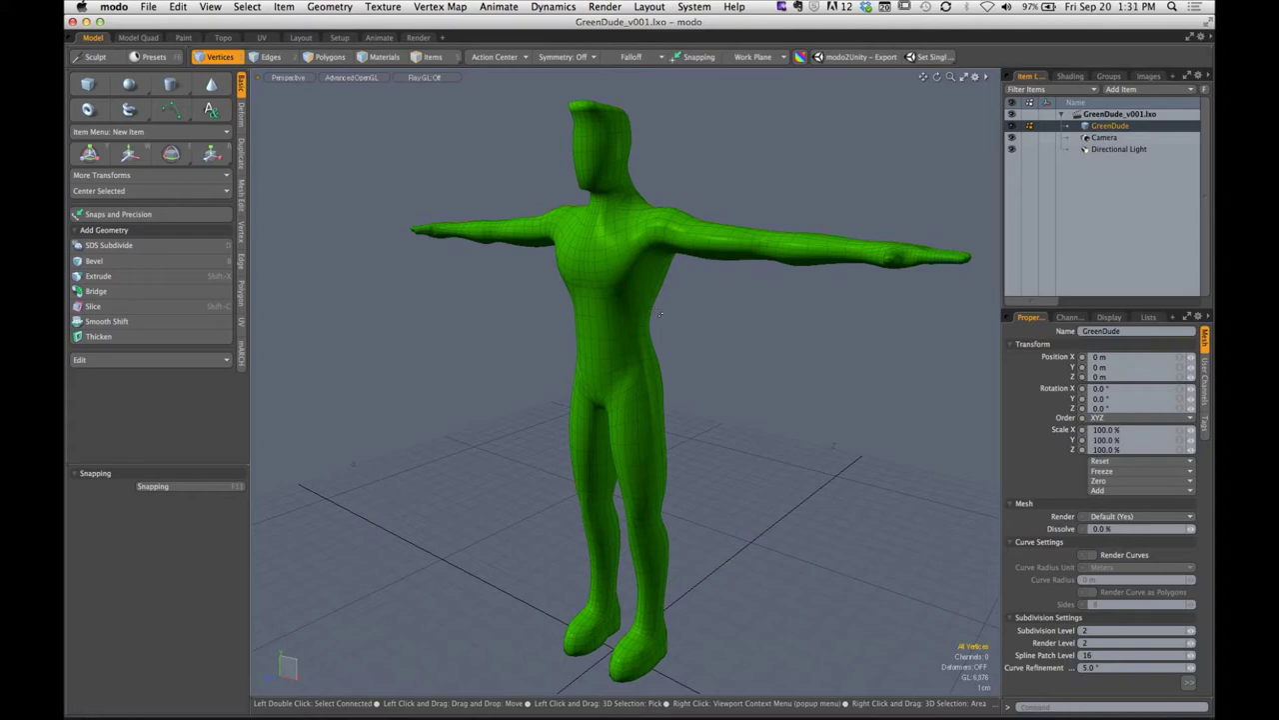
Try rotating the entire GreenDude item to about 23° in X and 87° in Y
{"action": "left_click", "coordinate": [440, 60]}
{"action": "left_click_drag", "start_coordinate": [520, 350], "coordinate": [778, 402], "text": "alt"}
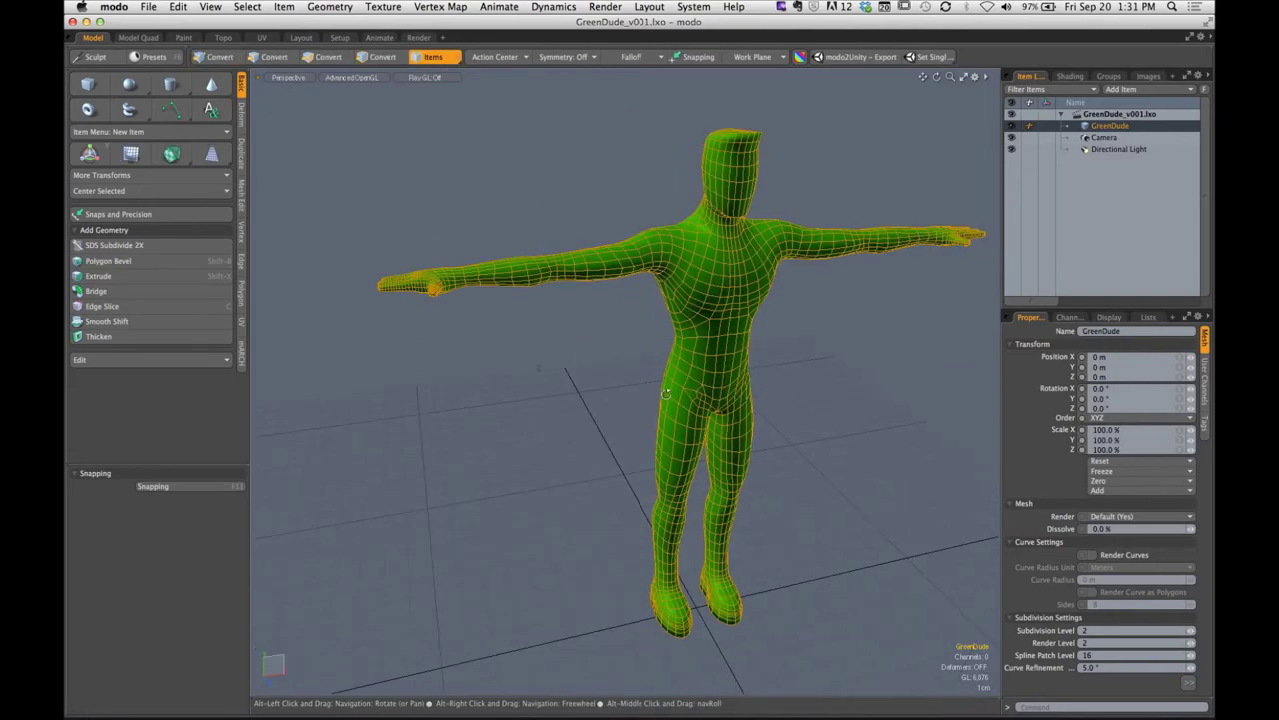
{"action": "left_click_drag", "start_coordinate": [660, 393], "coordinate": [740, 398], "text": "alt"}
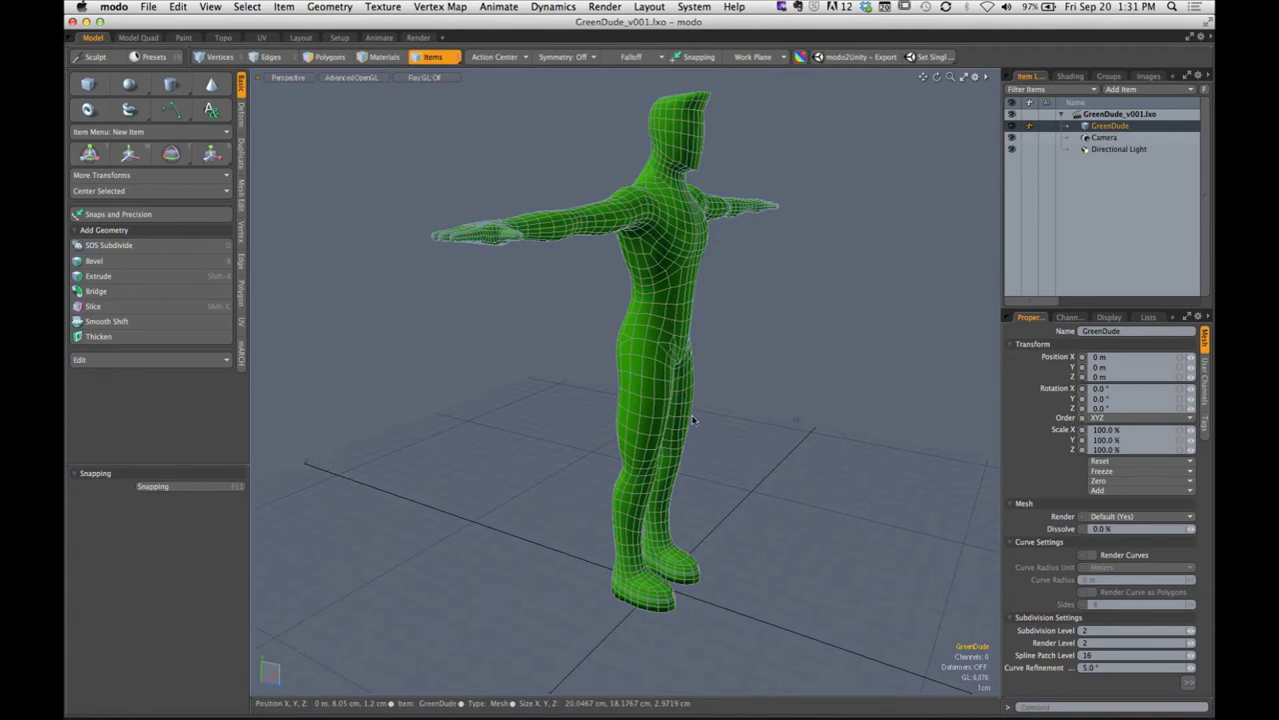
{"action": "key", "text": "y"}
{"action": "left_click_drag", "start_coordinate": [703, 449], "coordinate": [800, 470], "text": "alt"}
{"action": "left_click_drag", "start_coordinate": [799, 469], "coordinate": [614, 530], "text": "ctrl+alt"}
{"action": "left_click_drag", "start_coordinate": [664, 480], "coordinate": [654, 552]}
{"action": "key", "text": "super+z"}
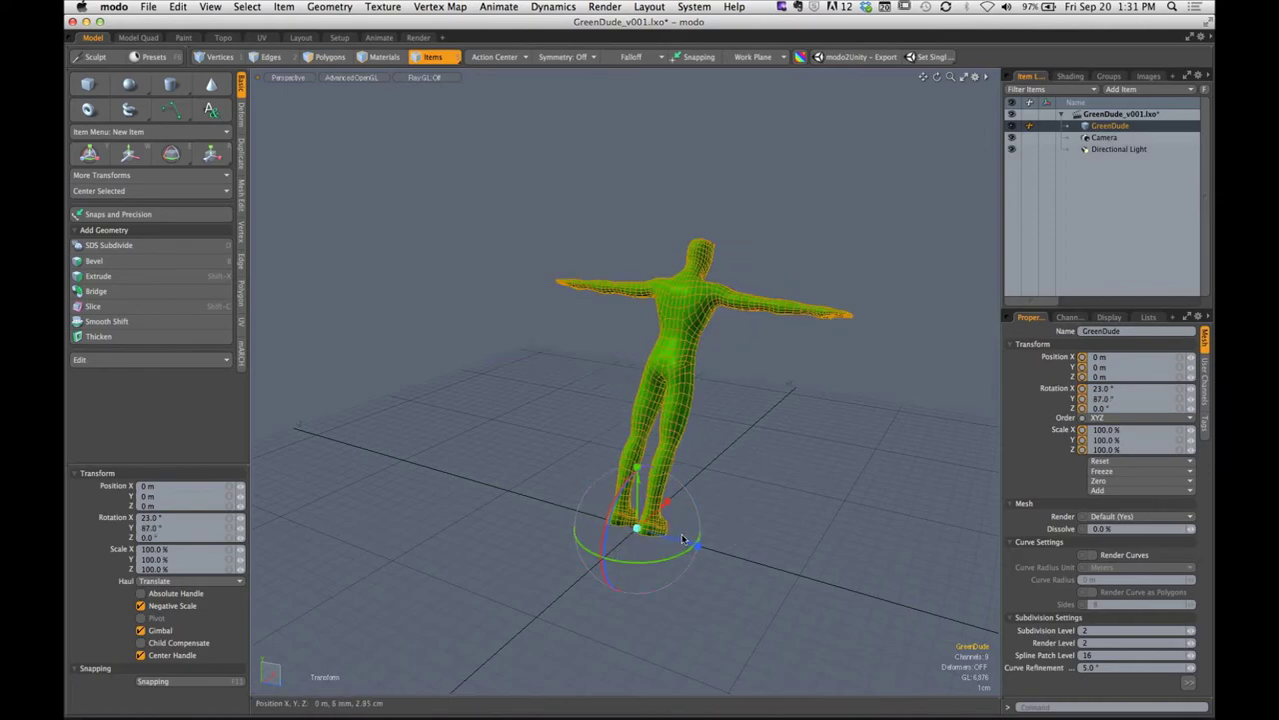
{"action": "key", "text": "super+shift+z"}
{"action": "key", "text": "super+z"}
{"action": "key", "text": "q"}
{"action": "left_click", "coordinate": [742, 410]}
Select the fingertip polygons on one hand's three fingers and grow the selection to the base of the fingers
{"action": "left_click_drag", "start_coordinate": [672, 365], "coordinate": [649, 419], "text": "alt+shift"}
{"action": "left_click_drag", "start_coordinate": [650, 420], "coordinate": [680, 424], "text": "alt"}
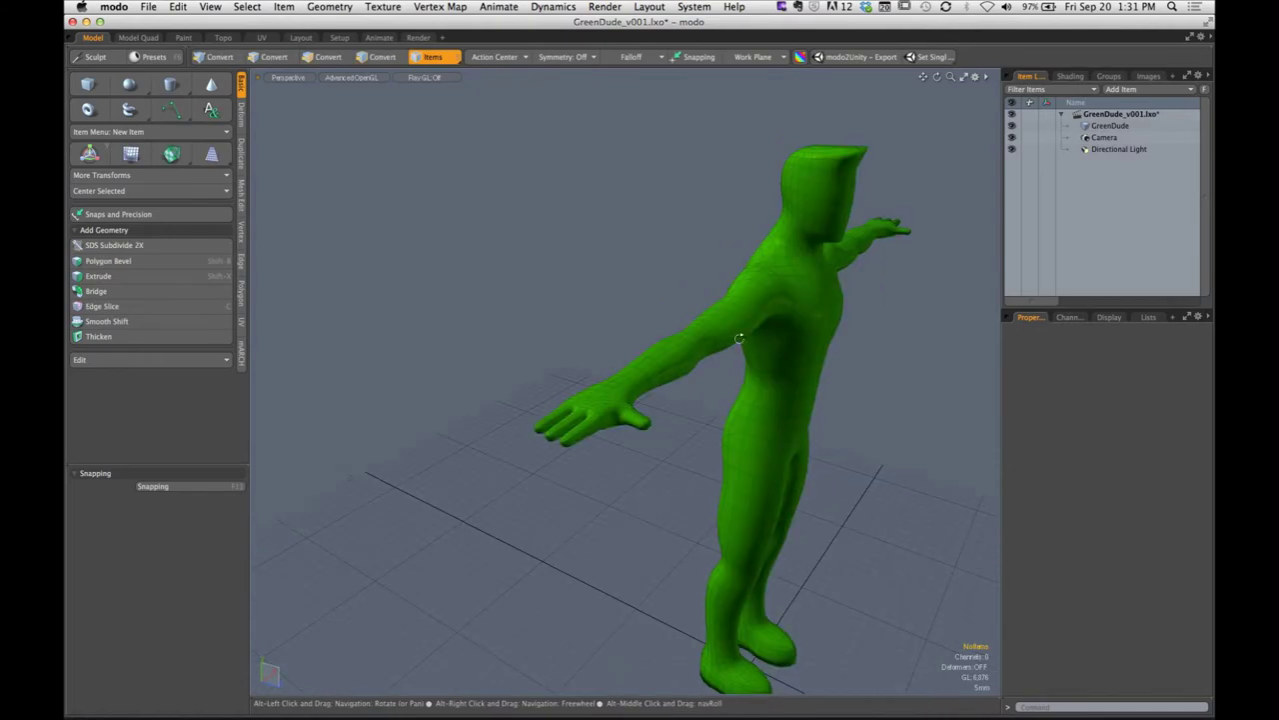
{"action": "left_click_drag", "start_coordinate": [677, 452], "coordinate": [640, 371], "text": "alt+shift"}
{"action": "key", "text": "3"}
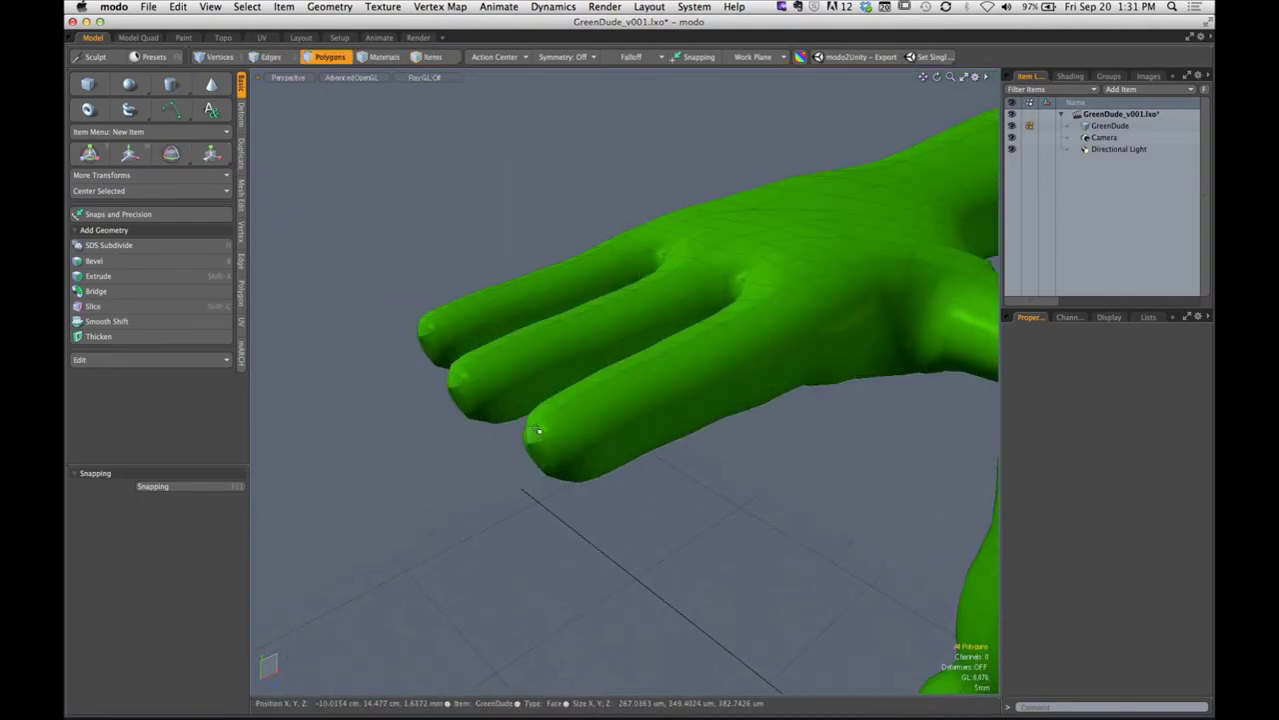
{"action": "mouse_move", "coordinate": [535, 432]}
{"action": "left_mouse_down"}
{"action": "mouse_move", "coordinate": [545, 460]}
{"action": "mouse_move", "coordinate": [530, 449]}
{"action": "left_mouse_up"}
{"action": "mouse_move", "coordinate": [530, 456]}
{"action": "left_mouse_down", "text": "alt"}
{"action": "mouse_move", "coordinate": [720, 423]}
{"action": "mouse_move", "coordinate": [676, 383]}
{"action": "mouse_move", "coordinate": [330, 420]}
{"action": "mouse_move", "coordinate": [590, 392]}
{"action": "mouse_move", "coordinate": [520, 423]}
{"action": "mouse_move", "coordinate": [559, 393]}
{"action": "mouse_move", "coordinate": [523, 435]}
{"action": "mouse_move", "coordinate": [487, 429]}
{"action": "mouse_move", "coordinate": [479, 397]}
{"action": "mouse_move", "coordinate": [560, 380]}
{"action": "mouse_move", "coordinate": [590, 357]}
{"action": "left_mouse_up", "text": "alt"}
{"action": "key", "text": "shift+a"}
{"action": "left_click", "coordinate": [611, 338], "text": "shift"}
{"action": "key", "text": "Up"}
{"action": "key", "text": "Up"}
{"action": "key", "text": "Up"}
{"action": "key", "text": "Up"}
{"action": "key", "text": "Up"}
{"action": "key", "text": "Up"}
{"action": "key", "text": "Up"}
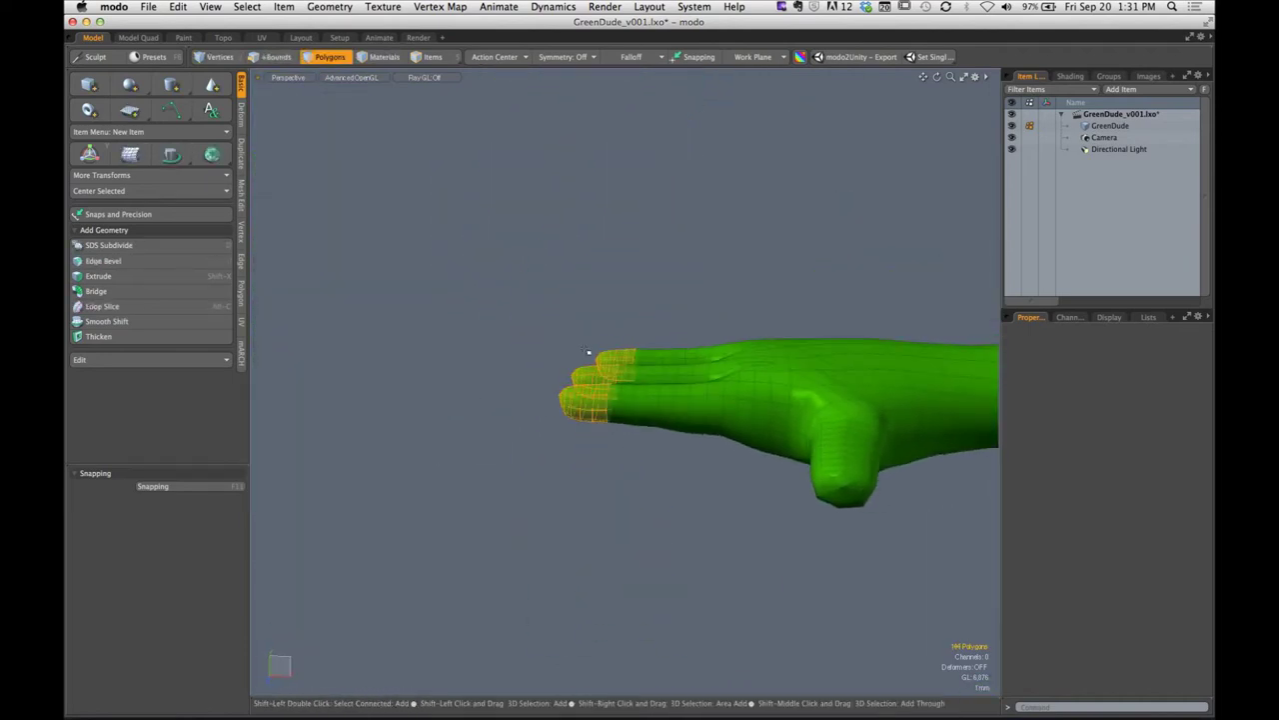
{"action": "key", "text": "Up"}
{"action": "key", "text": "Up"}
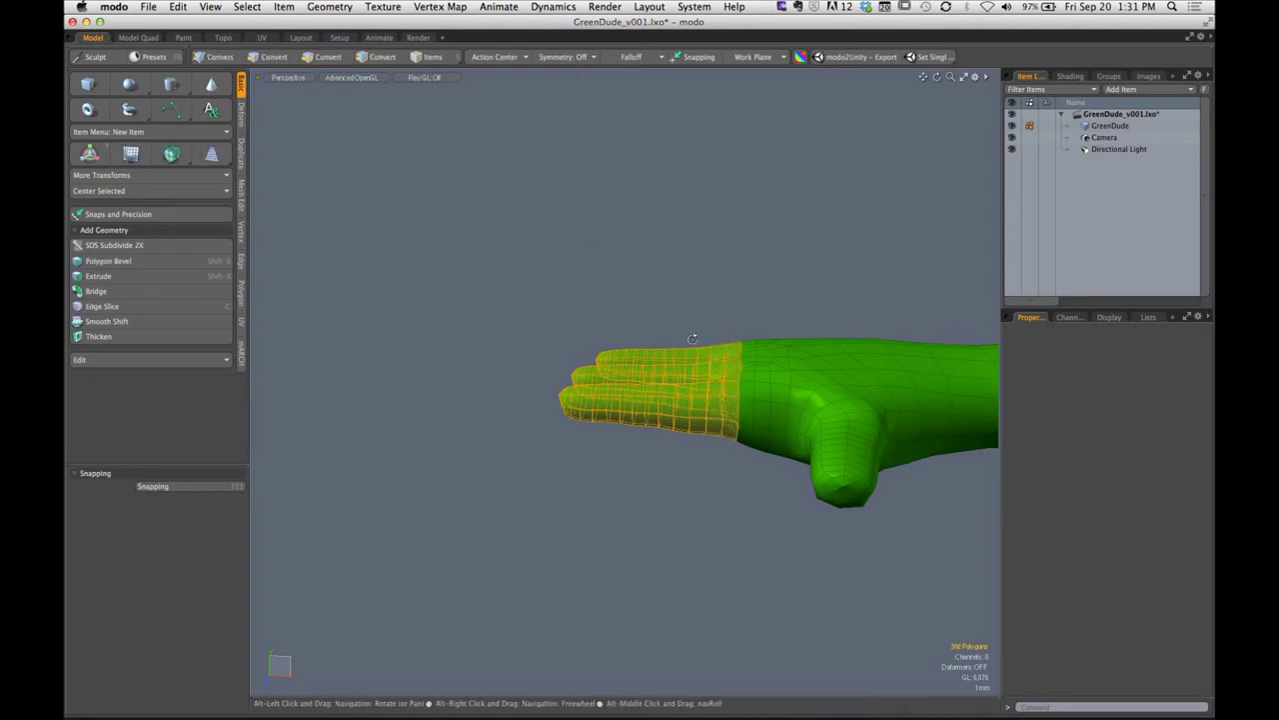
Try bending the selected fingers down about 93° in Z around the knuckles with the action center set to Automatic
{"action": "left_click_drag", "start_coordinate": [703, 382], "coordinate": [789, 382], "text": "alt"}
{"action": "scroll", "coordinate": [741, 378], "scroll_direction": "up", "scroll_amount": 4, "text": "alt"}
{"action": "key", "text": "e"}
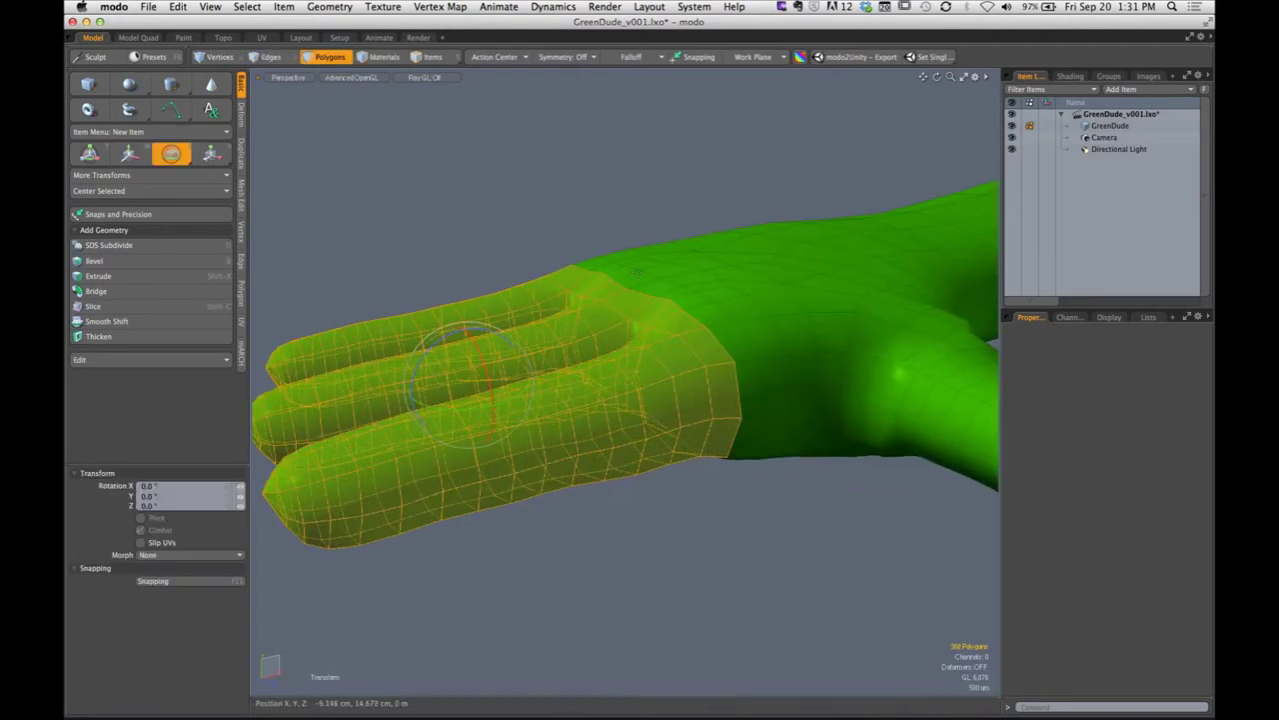
{"action": "left_click", "coordinate": [492, 57]}
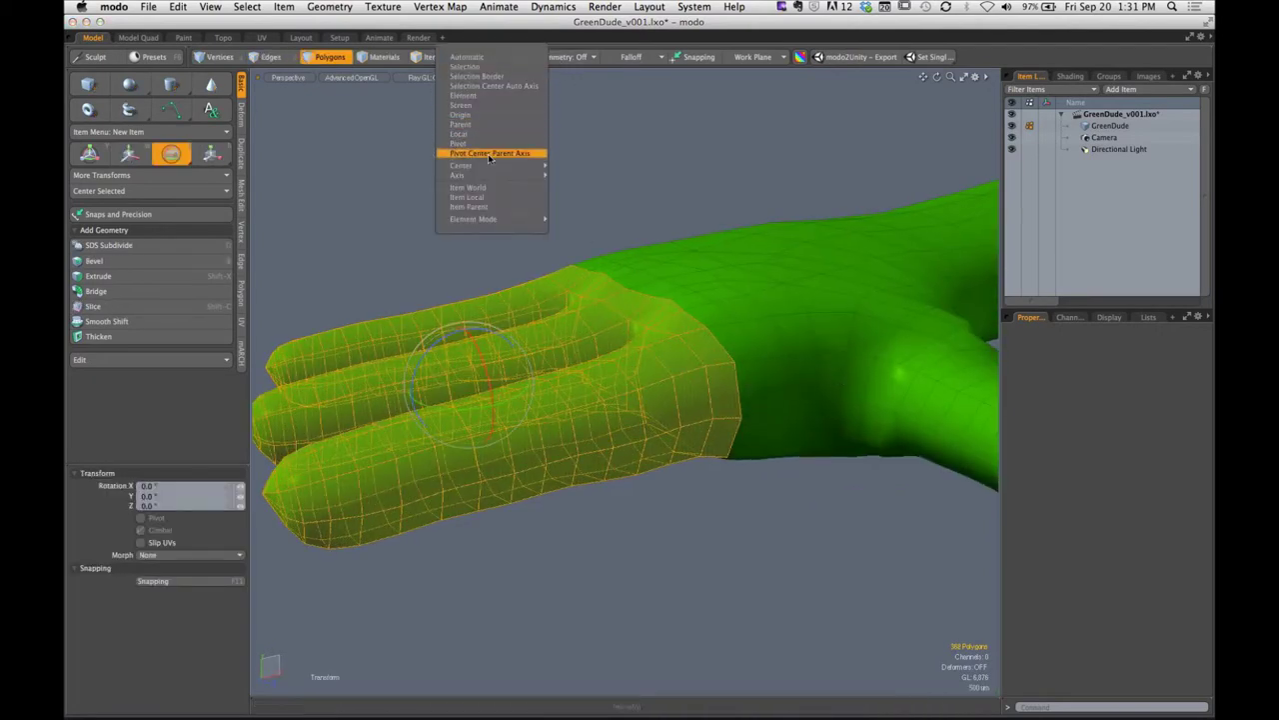
{"action": "left_click", "coordinate": [497, 89]}
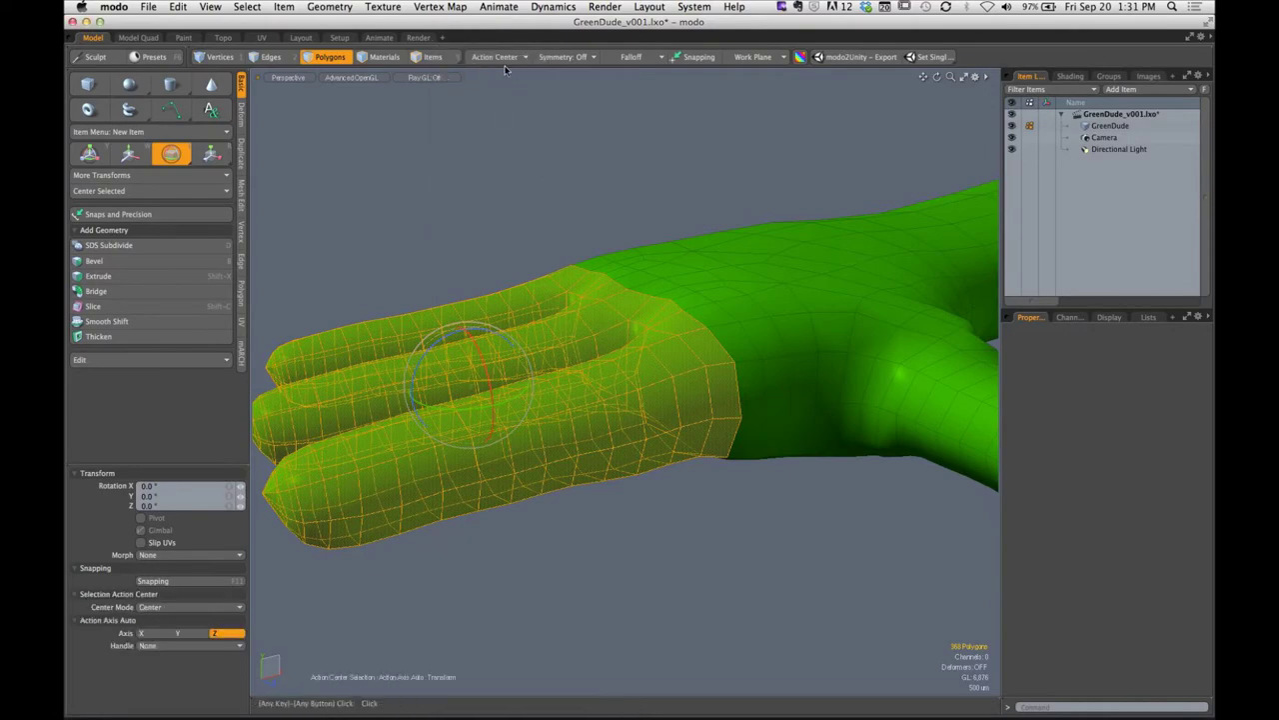
{"action": "left_click", "coordinate": [500, 58]}
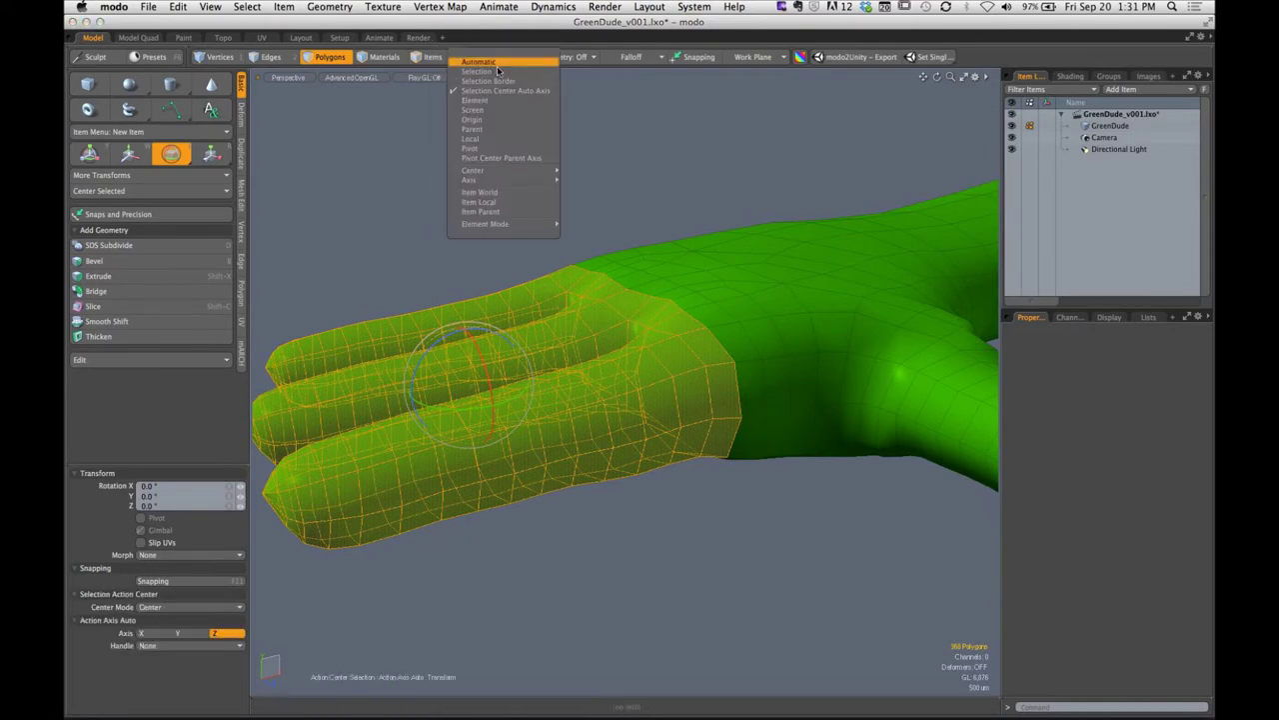
{"action": "left_click", "coordinate": [489, 62]}
{"action": "left_click_drag", "start_coordinate": [539, 270], "coordinate": [481, 233], "text": "alt"}
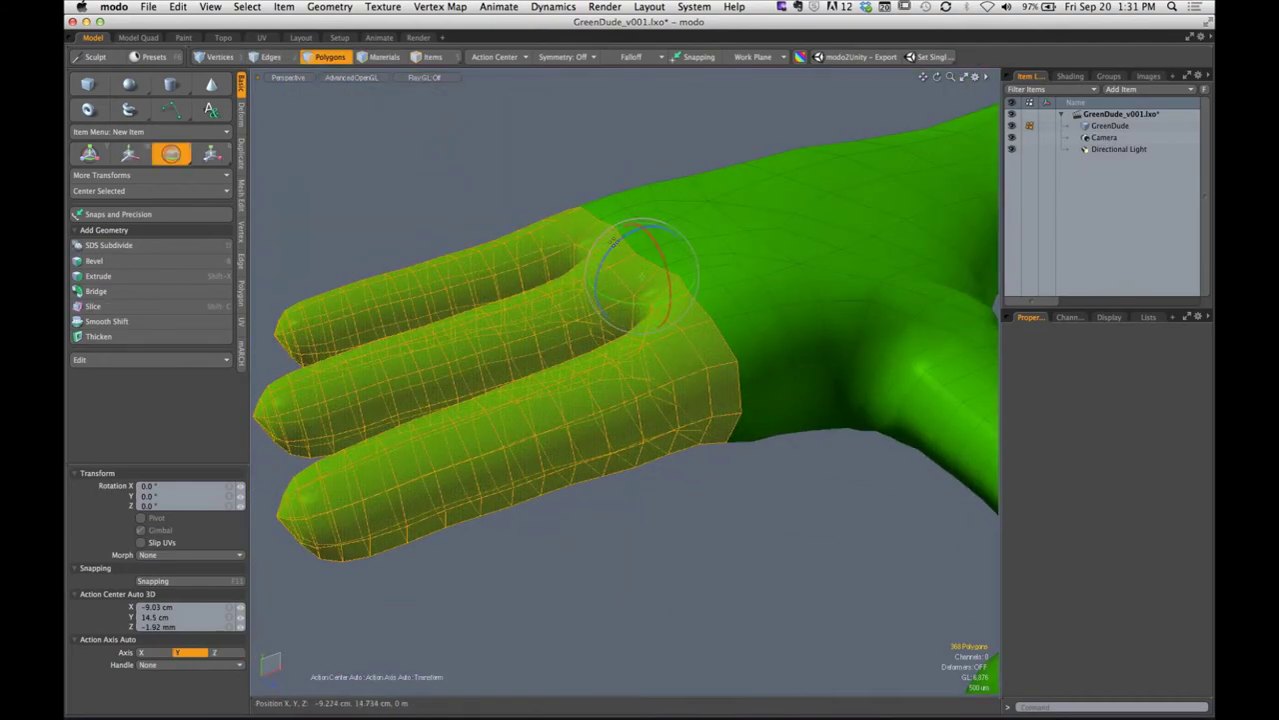
{"action": "left_click_drag", "start_coordinate": [622, 241], "coordinate": [597, 284]}
{"action": "left_click_drag", "start_coordinate": [598, 283], "coordinate": [475, 339], "text": "alt"}
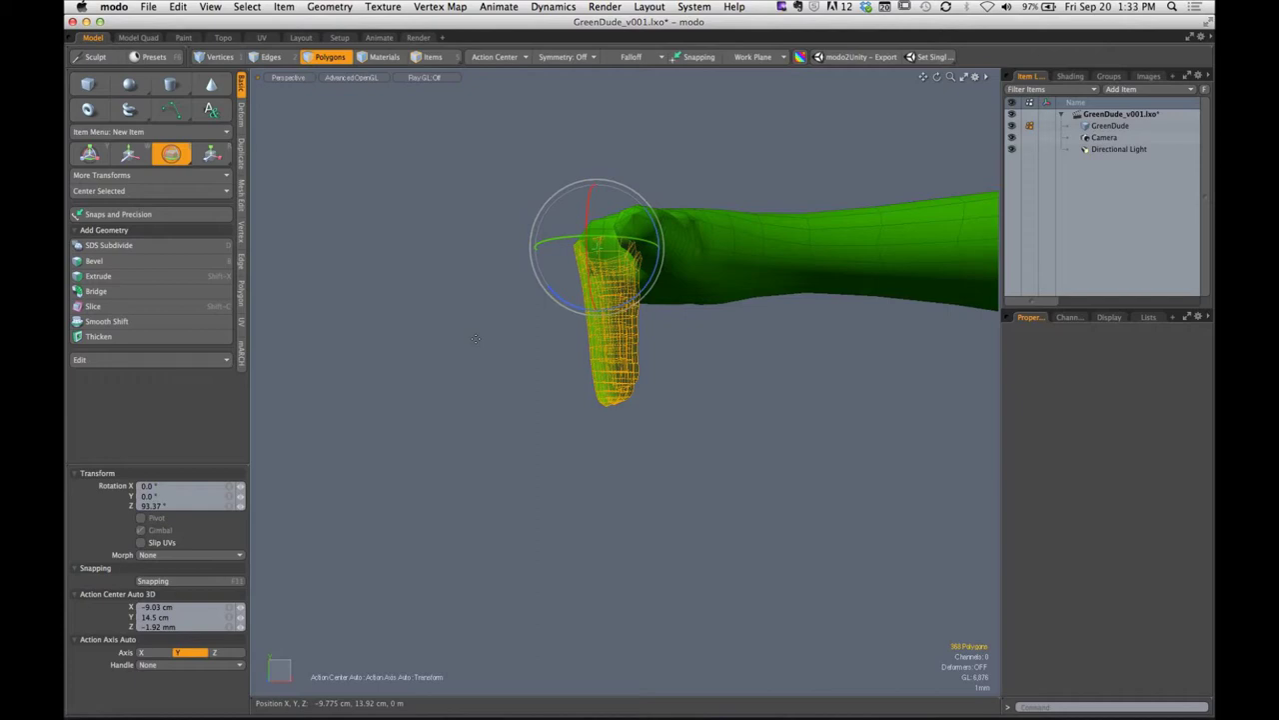
Undo the finger rotation, drop the rotate tool and clear the finger polygon selection
{"action": "key", "text": "super+z"}
{"action": "key", "text": "5"}
{"action": "mouse_move", "coordinate": [660, 428]}
{"action": "left_mouse_down", "text": "alt"}
{"action": "mouse_move", "coordinate": [756, 450]}
{"action": "mouse_move", "coordinate": [625, 433]}
{"action": "mouse_move", "coordinate": [675, 437]}
{"action": "left_mouse_up", "text": "alt"}
{"action": "key", "text": "q"}
{"action": "left_click", "coordinate": [723, 449]}
{"action": "left_click_drag", "start_coordinate": [675, 437], "coordinate": [689, 440], "text": "ctrl+alt"}
{"action": "left_click_drag", "start_coordinate": [524, 382], "coordinate": [563, 355], "text": "alt+shift"}
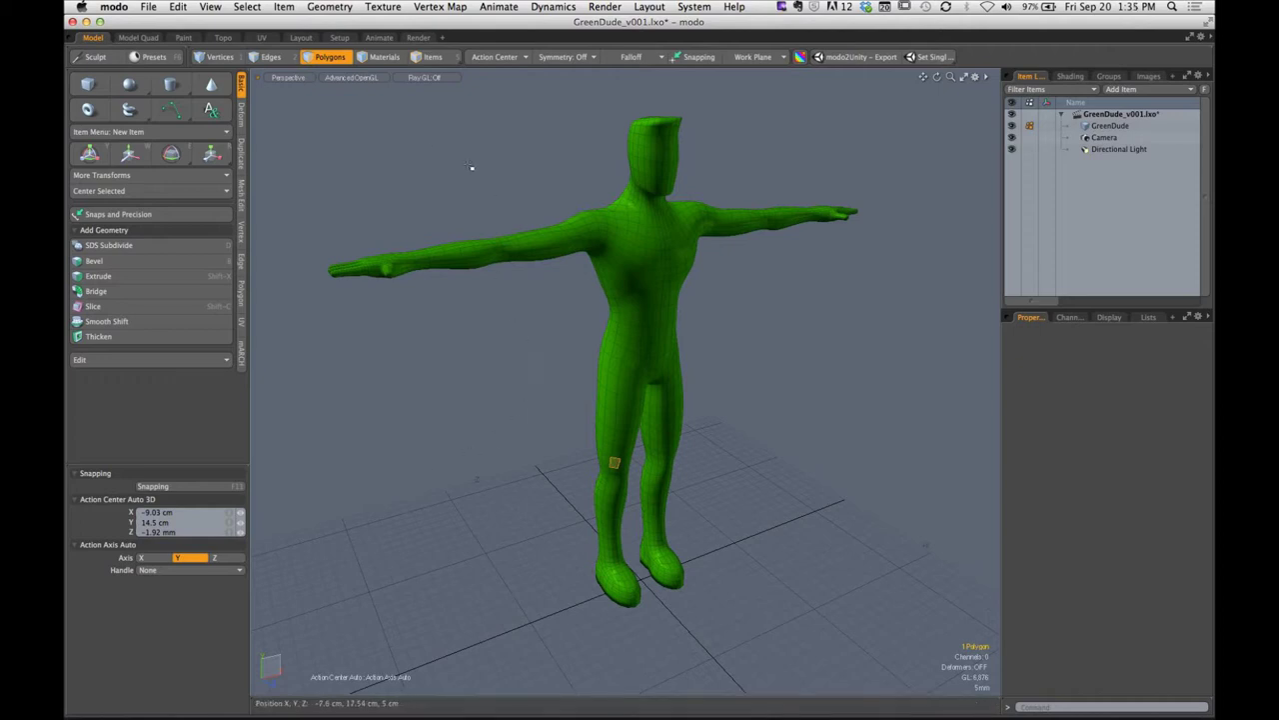
Switch to the Setup layout and display its Setup command set
{"action": "left_click", "coordinate": [338, 38]}
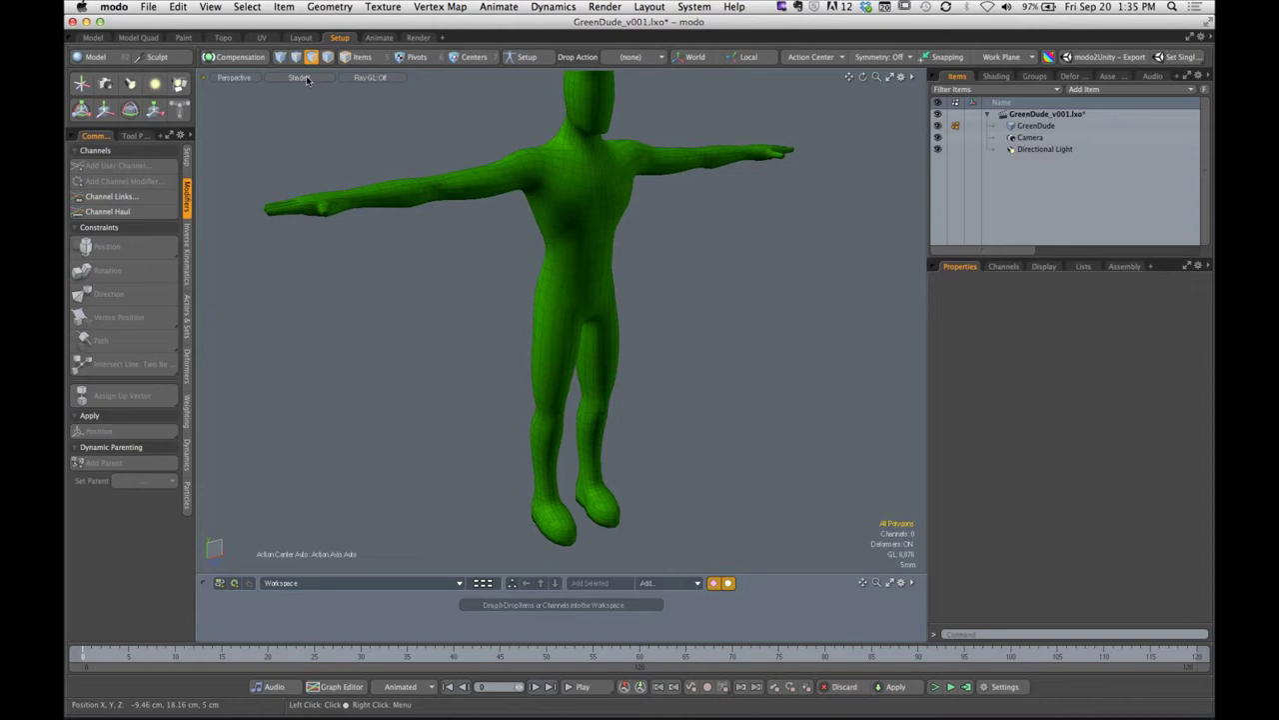
{"action": "mouse_move", "coordinate": [553, 251]}
{"action": "left_mouse_down", "text": "alt"}
{"action": "mouse_move", "coordinate": [550, 220]}
{"action": "mouse_move", "coordinate": [620, 260]}
{"action": "mouse_move", "coordinate": [545, 269]}
{"action": "mouse_move", "coordinate": [482, 307]}
{"action": "mouse_move", "coordinate": [545, 270]}
{"action": "left_mouse_up", "text": "alt"}
{"action": "left_click", "coordinate": [186, 158]}
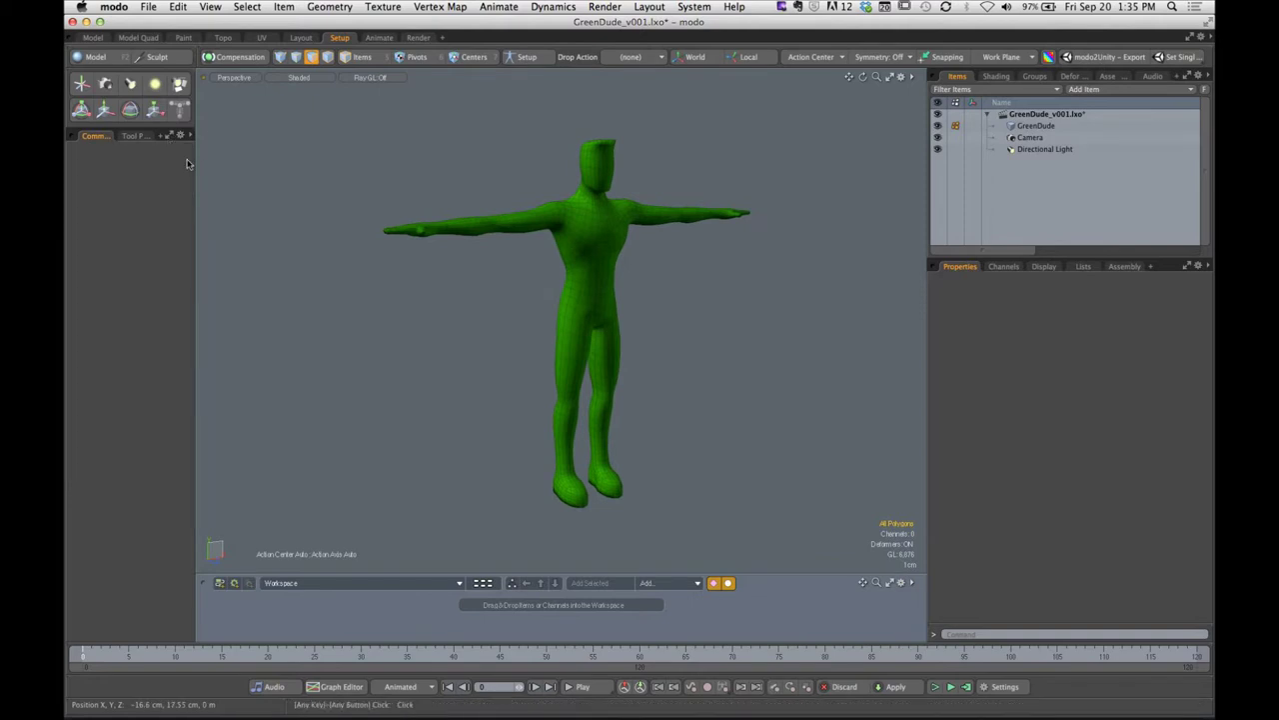
{"action": "key", "text": "alt"}
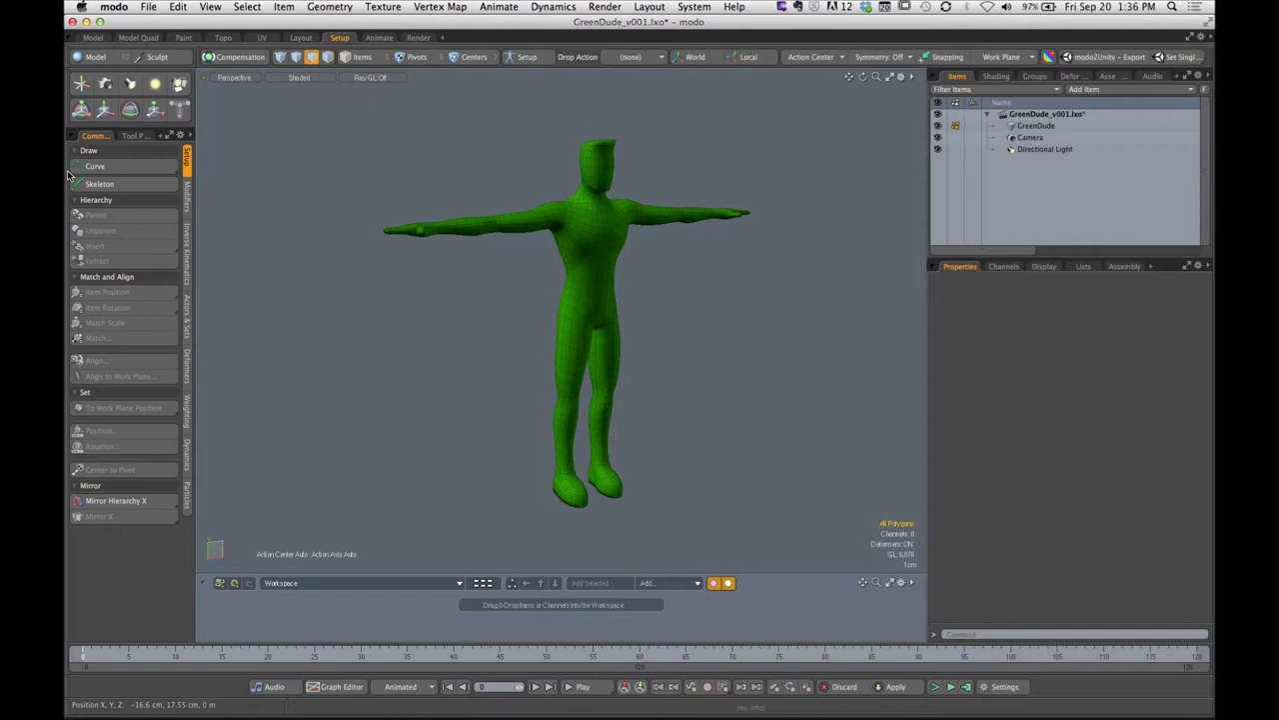
Start the Skeleton tool and turn off its Symmetry and Intersection options
{"action": "left_click", "coordinate": [99, 184]}
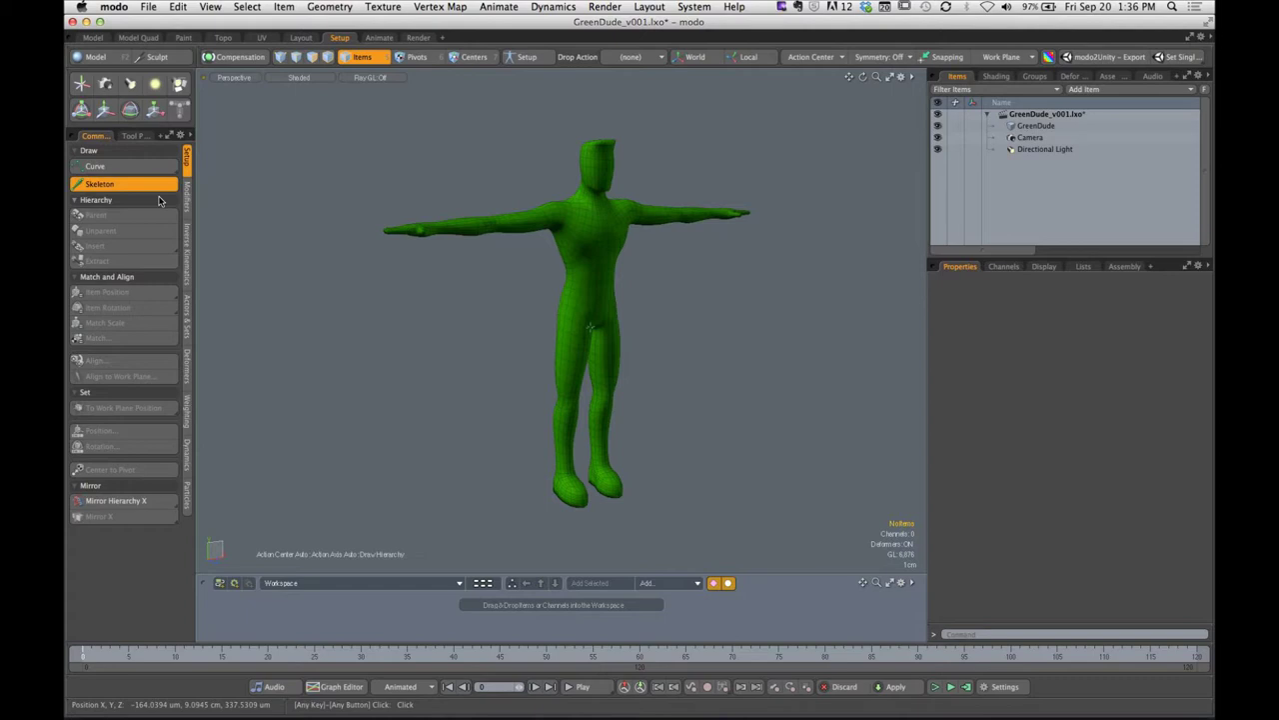
{"action": "left_click", "coordinate": [134, 136]}
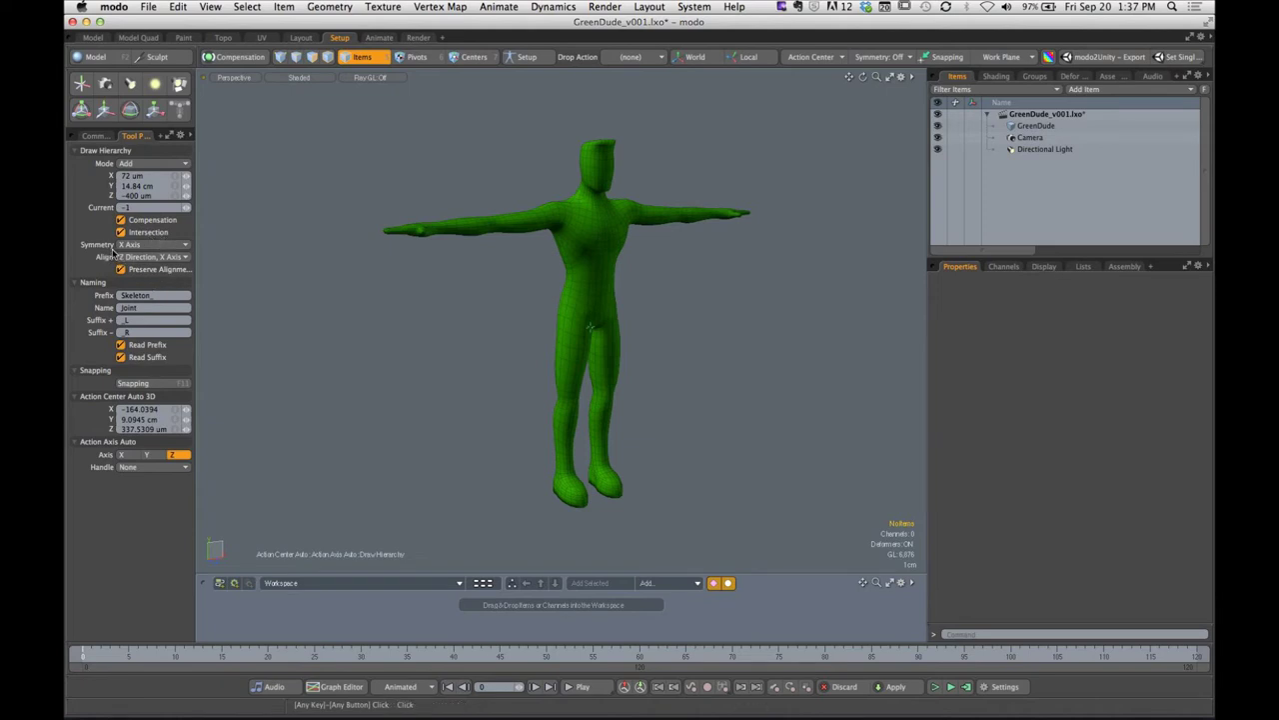
{"action": "left_click", "coordinate": [141, 246]}
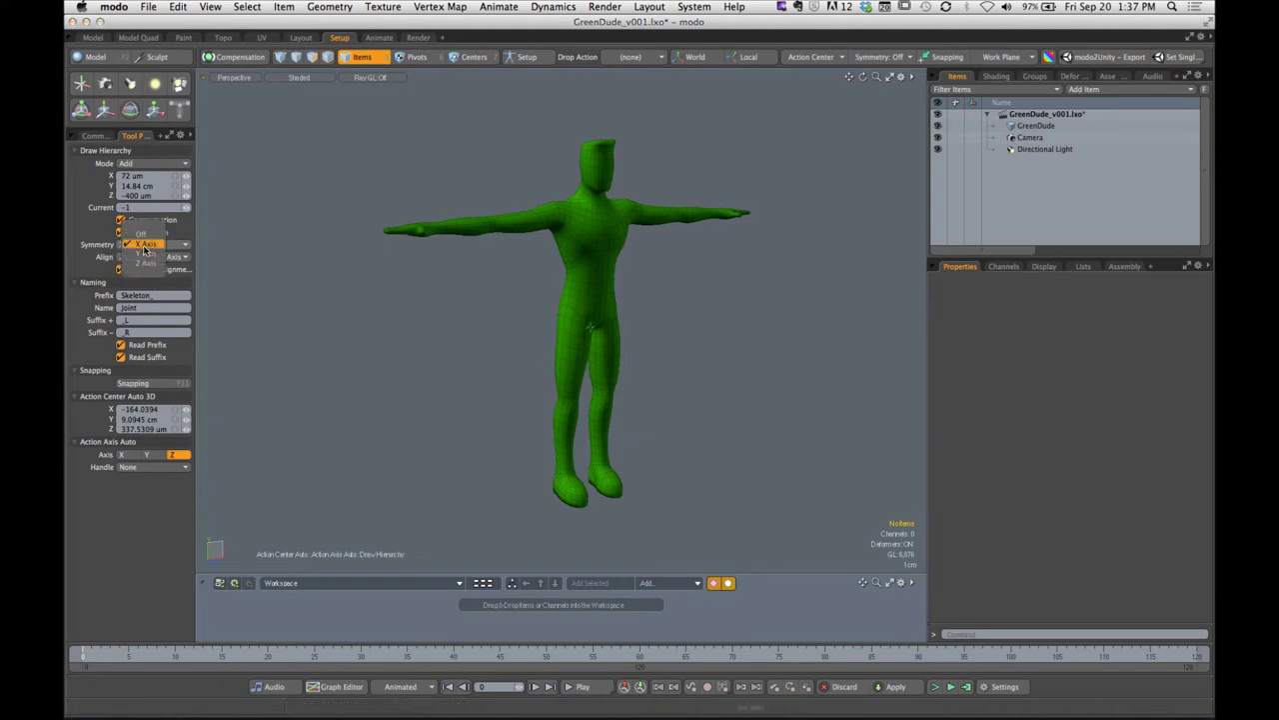
{"action": "left_click", "coordinate": [148, 234]}
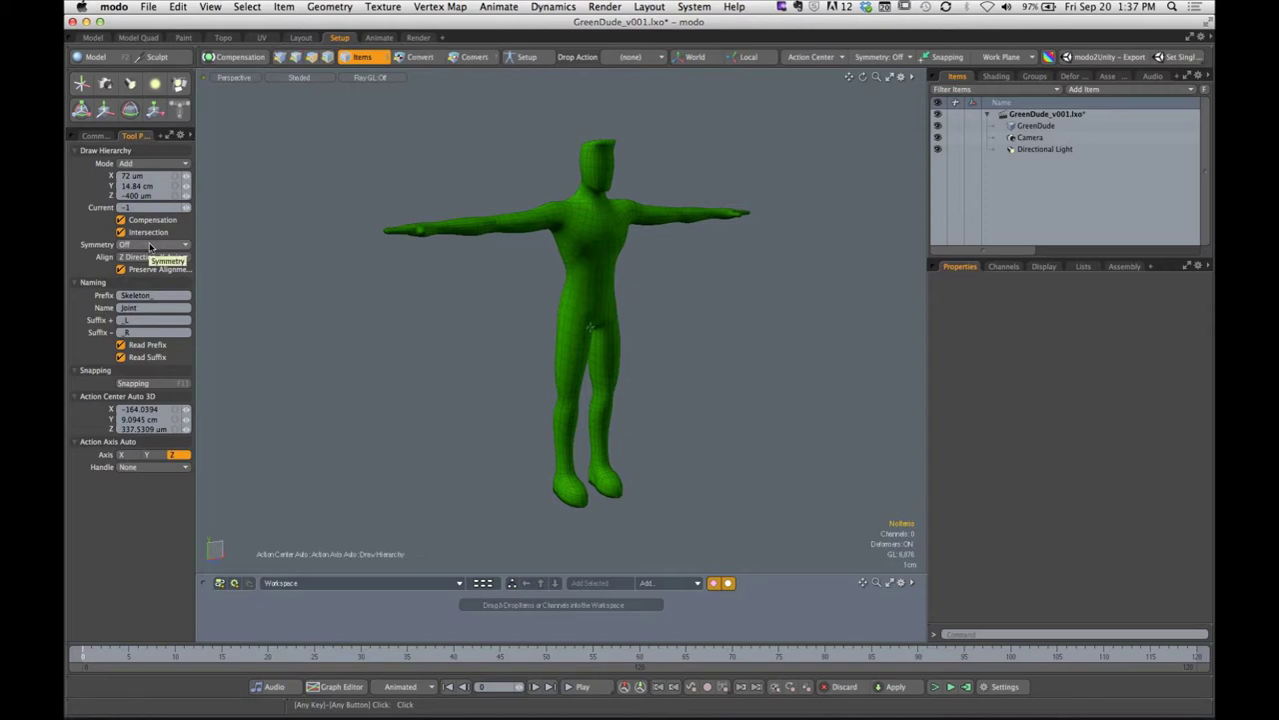
{"action": "left_click_drag", "start_coordinate": [700, 320], "coordinate": [475, 297], "text": "alt"}
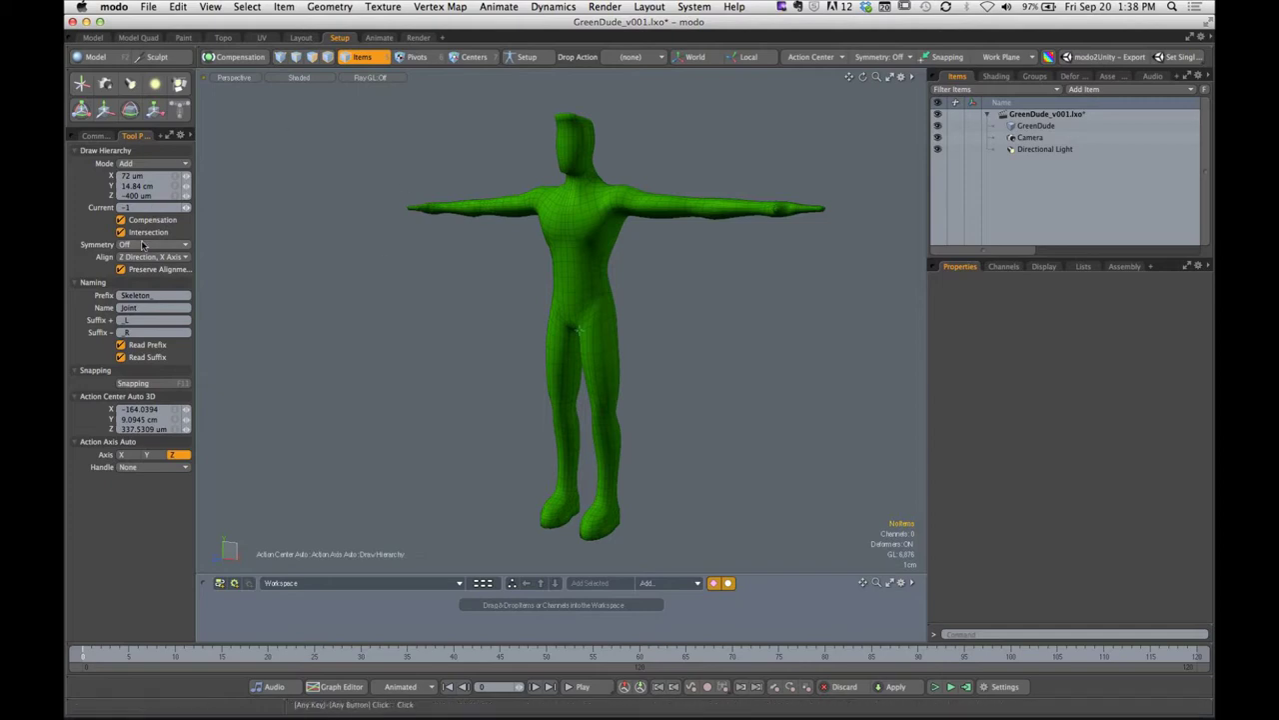
{"action": "left_click", "coordinate": [148, 233]}
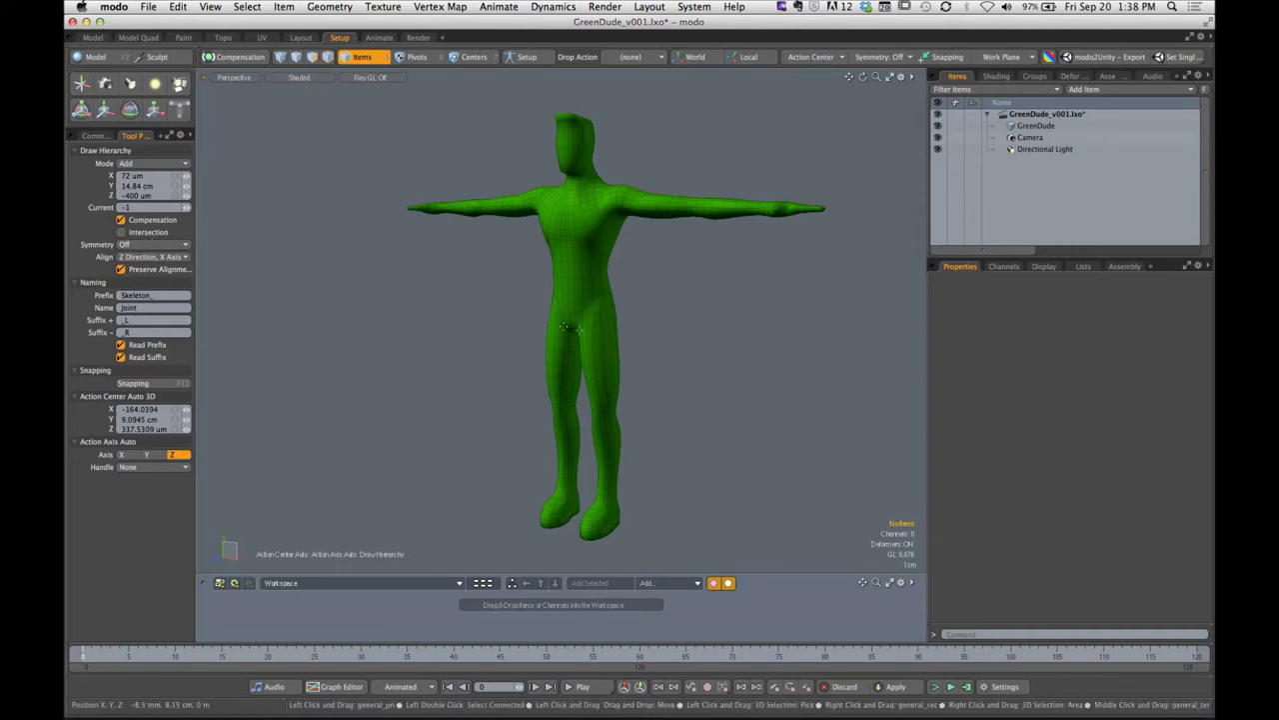
Turn off the Automatic action center for the Skeleton tool
{"action": "left_click_drag", "start_coordinate": [585, 343], "coordinate": [637, 320], "text": "alt"}
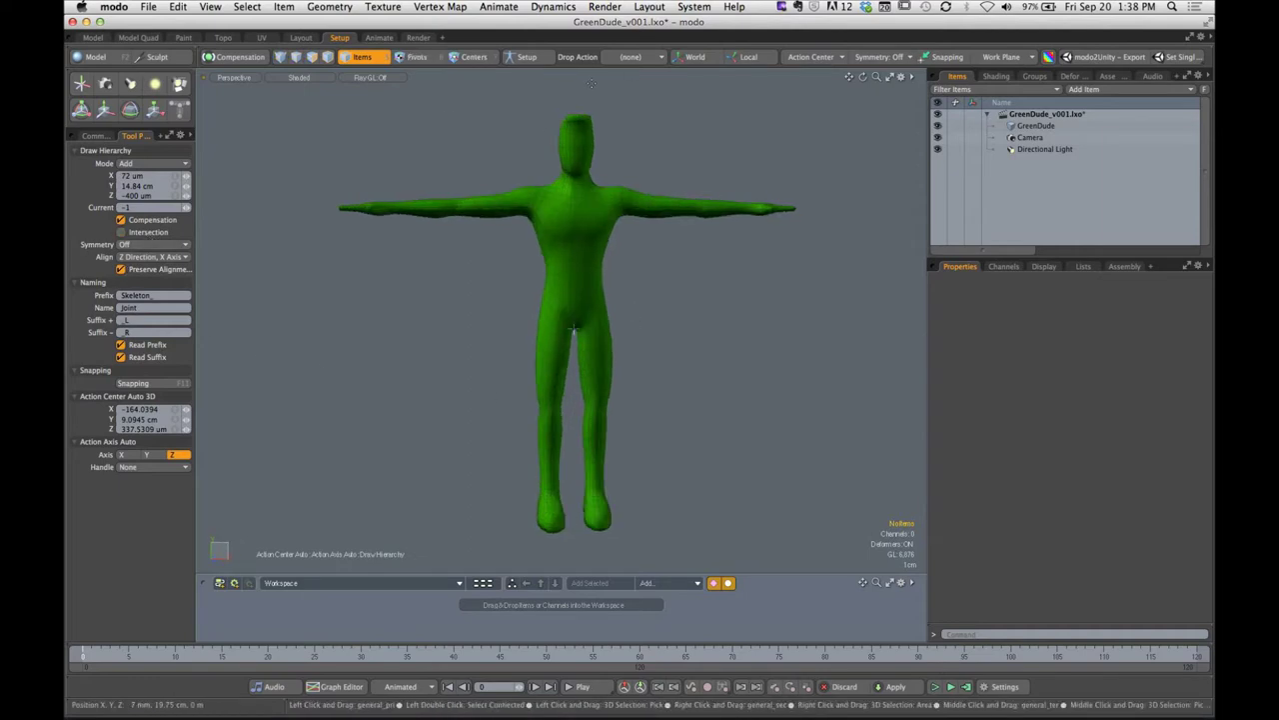
{"action": "left_click", "coordinate": [819, 62]}
{"action": "left_click", "coordinate": [809, 67]}
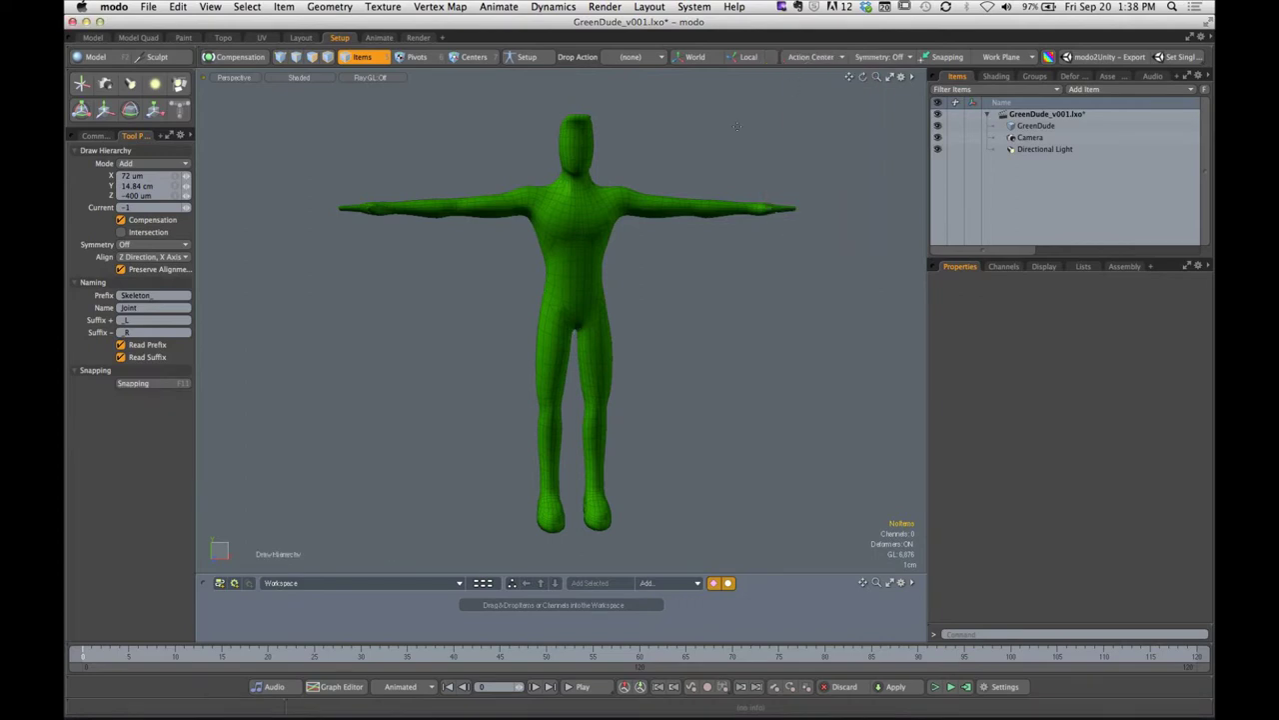
Place the first skeleton joint at the character's crotch in the Front view, at about X -200 um, Y 9.04 cm, Z 4 mm
{"action": "left_click_drag", "start_coordinate": [580, 318], "coordinate": [584, 445], "text": "alt+shift"}
{"action": "key", "text": "ctrl+space"}
{"action": "left_click", "coordinate": [683, 352]}
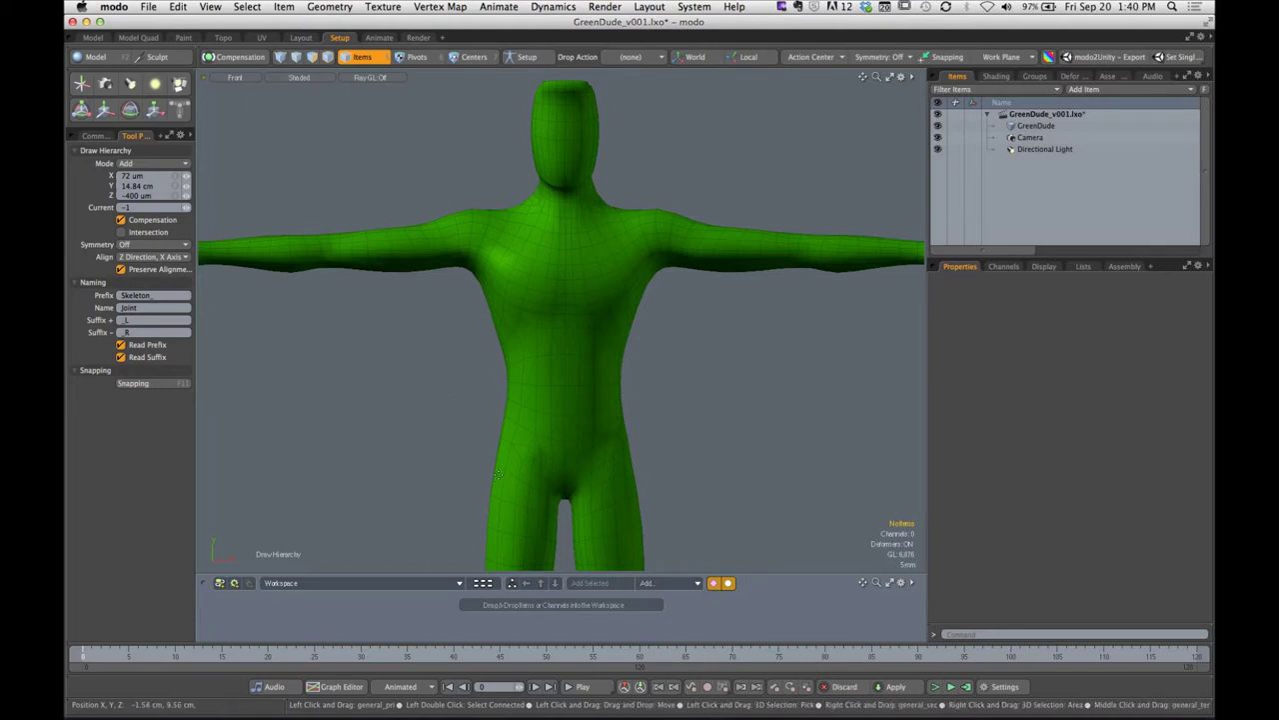
{"action": "left_click_drag", "start_coordinate": [582, 480], "coordinate": [566, 380], "text": "alt+shift"}
{"action": "left_click", "coordinate": [564, 349]}
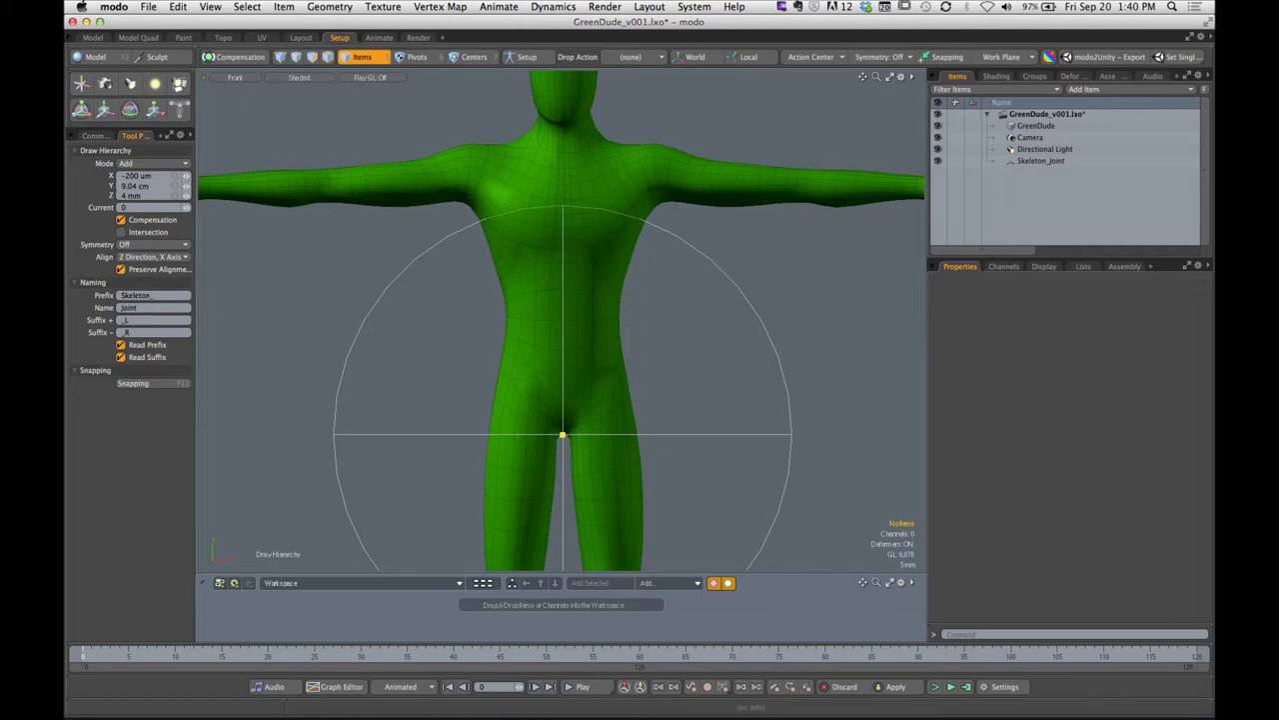
Reposition the root joint at the character's crotch, at about X 0 m, Y 9.06 cm, Z 4 mm
{"action": "left_click_drag", "start_coordinate": [562, 435], "coordinate": [562, 376]}
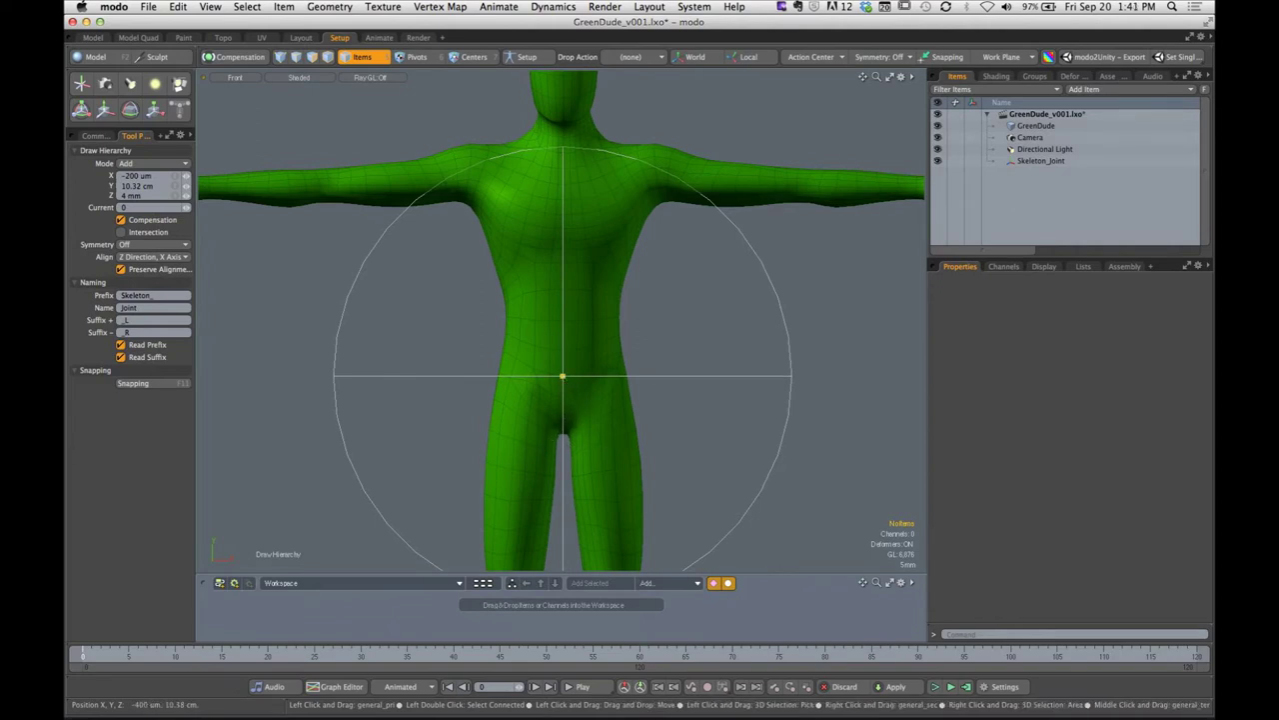
{"action": "left_click_drag", "start_coordinate": [562, 377], "coordinate": [564, 433]}
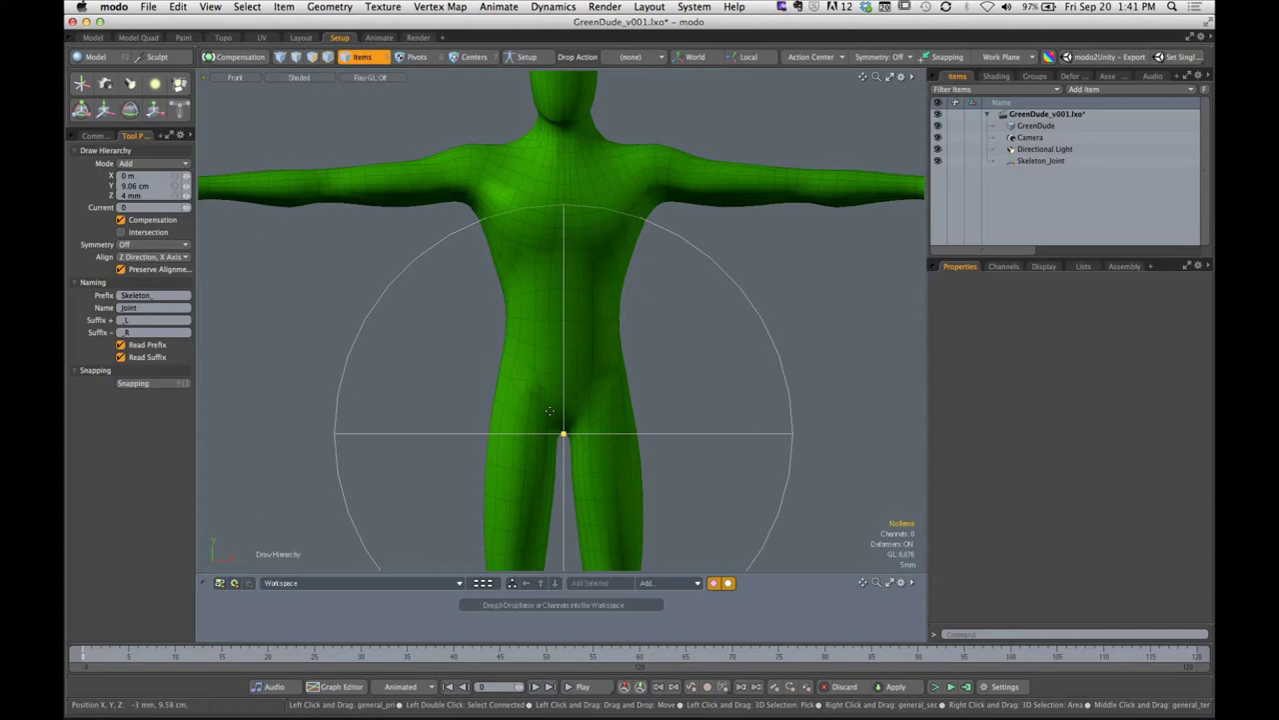
{"action": "left_click_drag", "start_coordinate": [550, 411], "coordinate": [690, 399], "text": "ctrl+alt"}
{"action": "left_click_drag", "start_coordinate": [578, 378], "coordinate": [594, 403], "text": "alt+shift"}
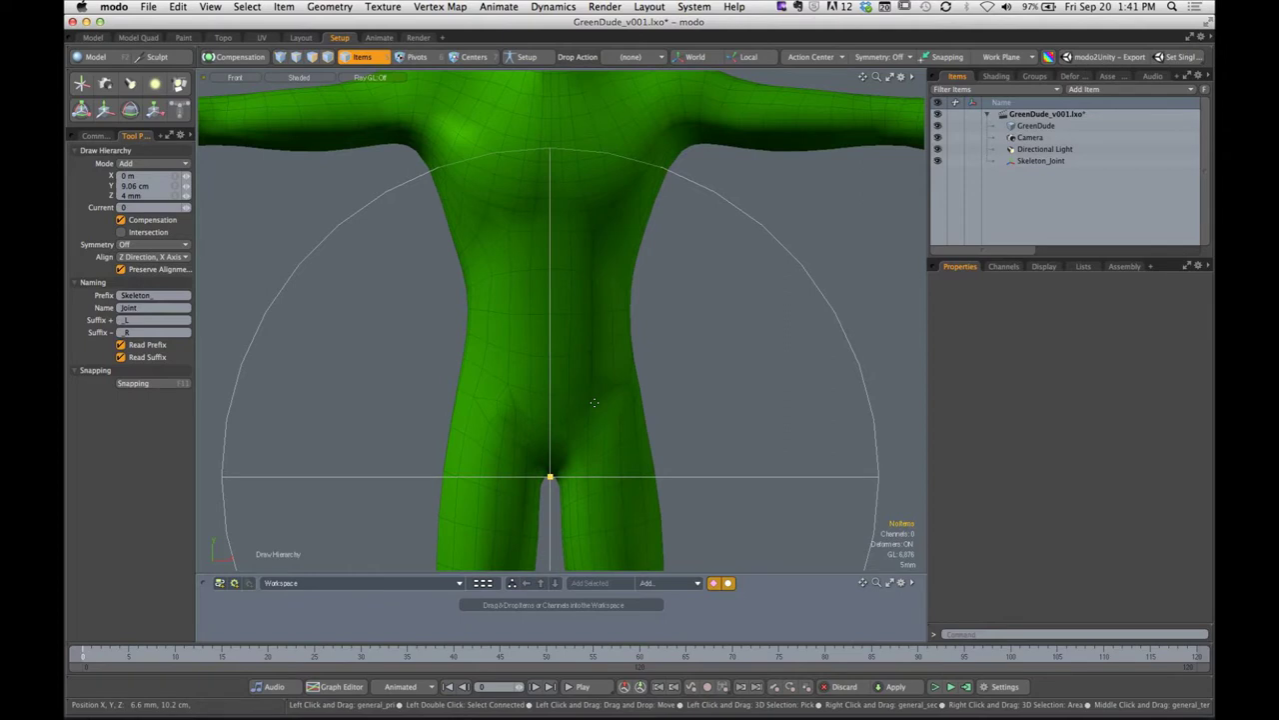
{"action": "left_click", "coordinate": [399, 530]}
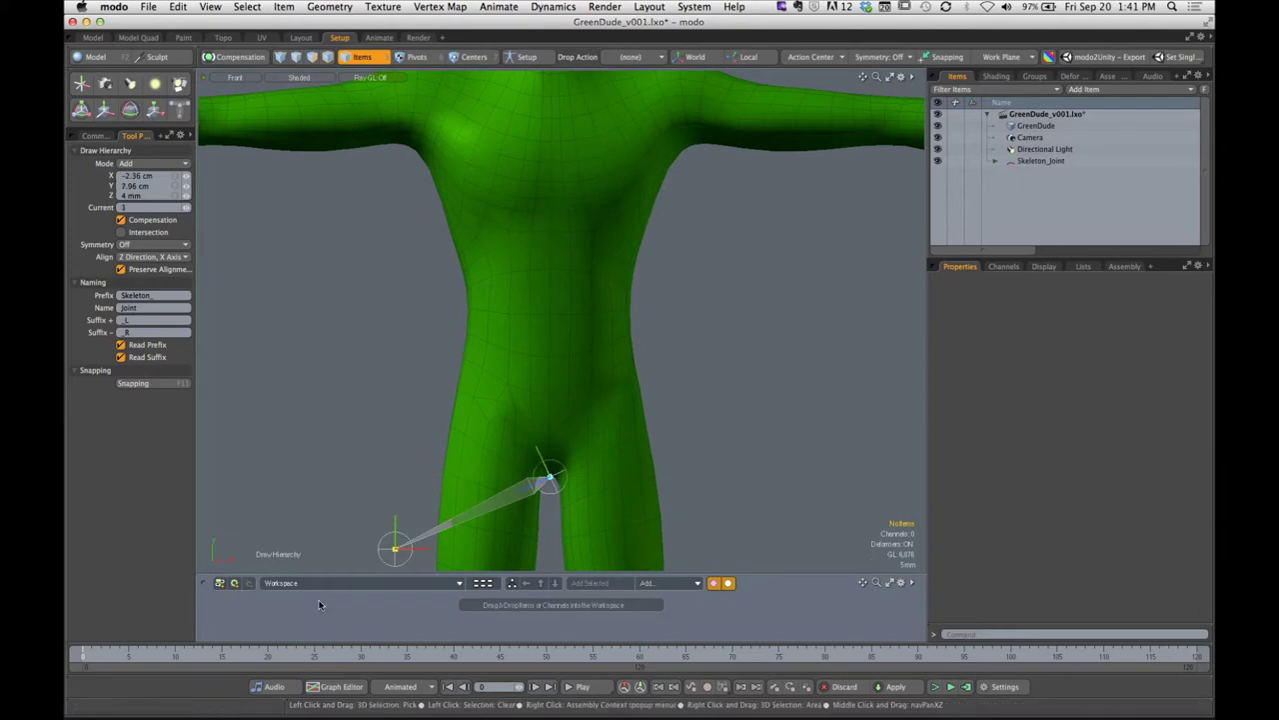
{"action": "key", "text": "super+z"}
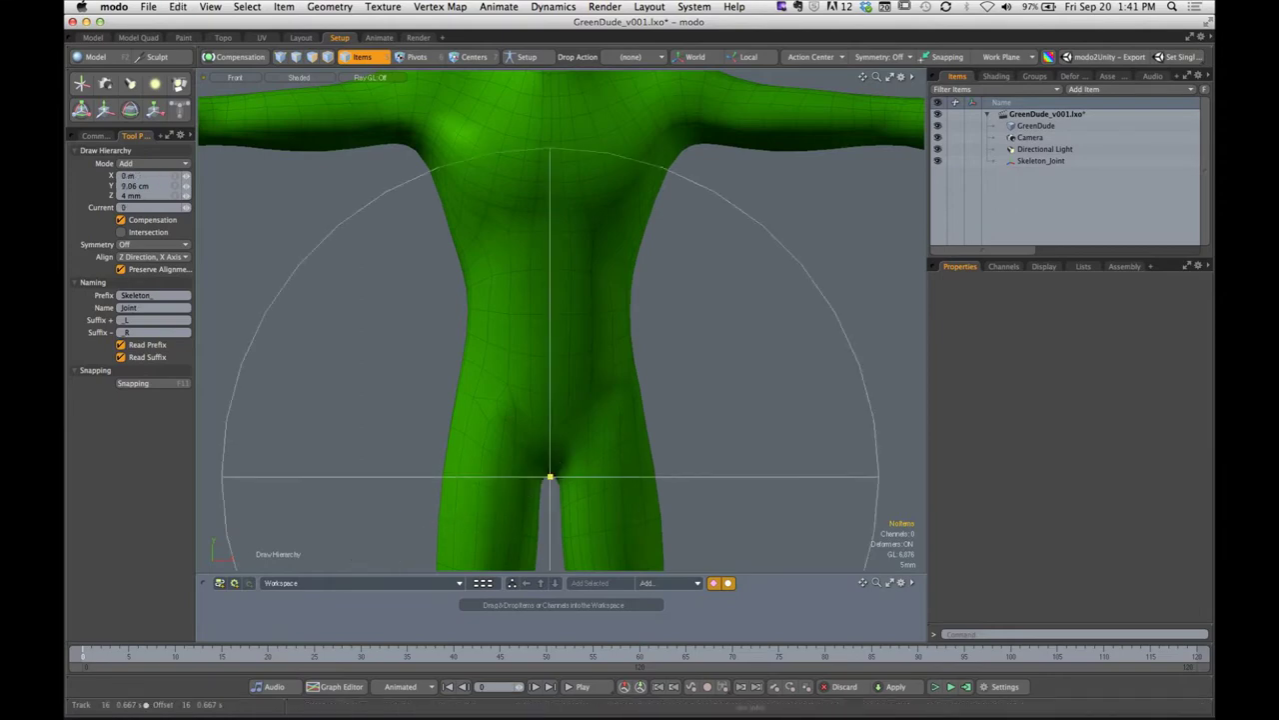
Switch to Finder and open joint_location_layout.jpg from the GCOM_410 WEEK_04 folder in SCC
{"action": "left_click", "coordinate": [111, 695]}
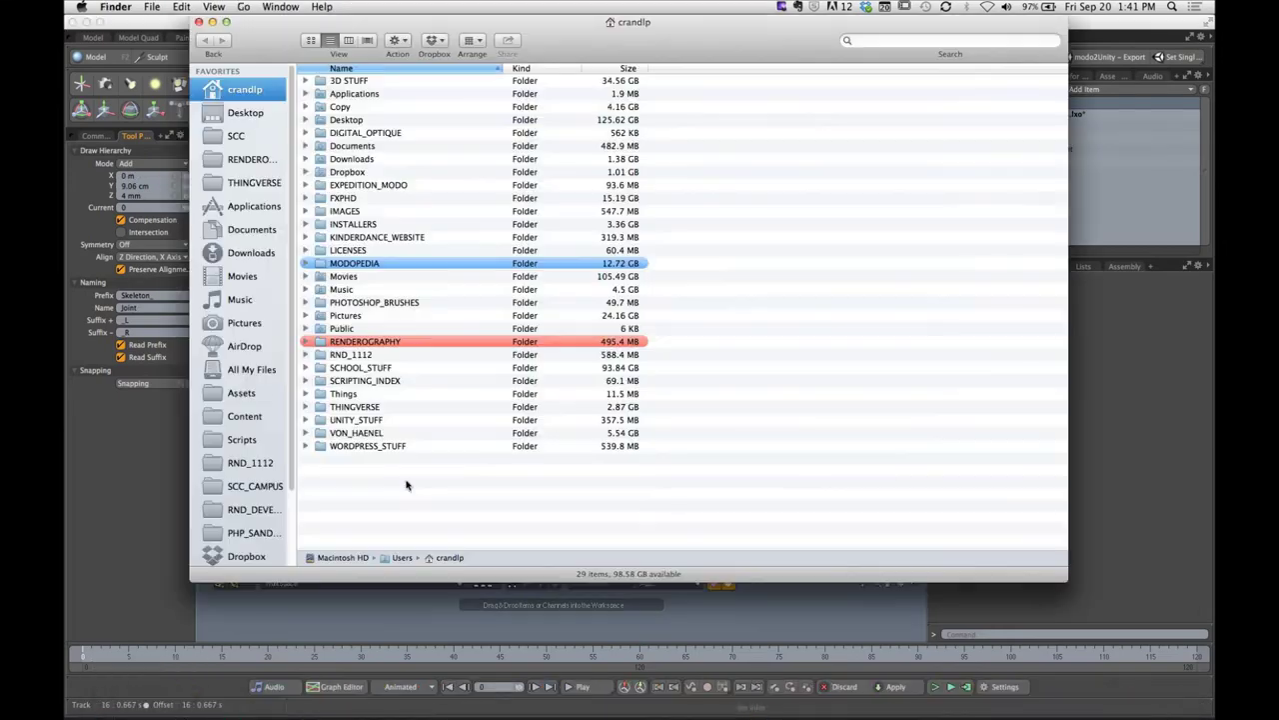
{"action": "left_click", "coordinate": [271, 140]}
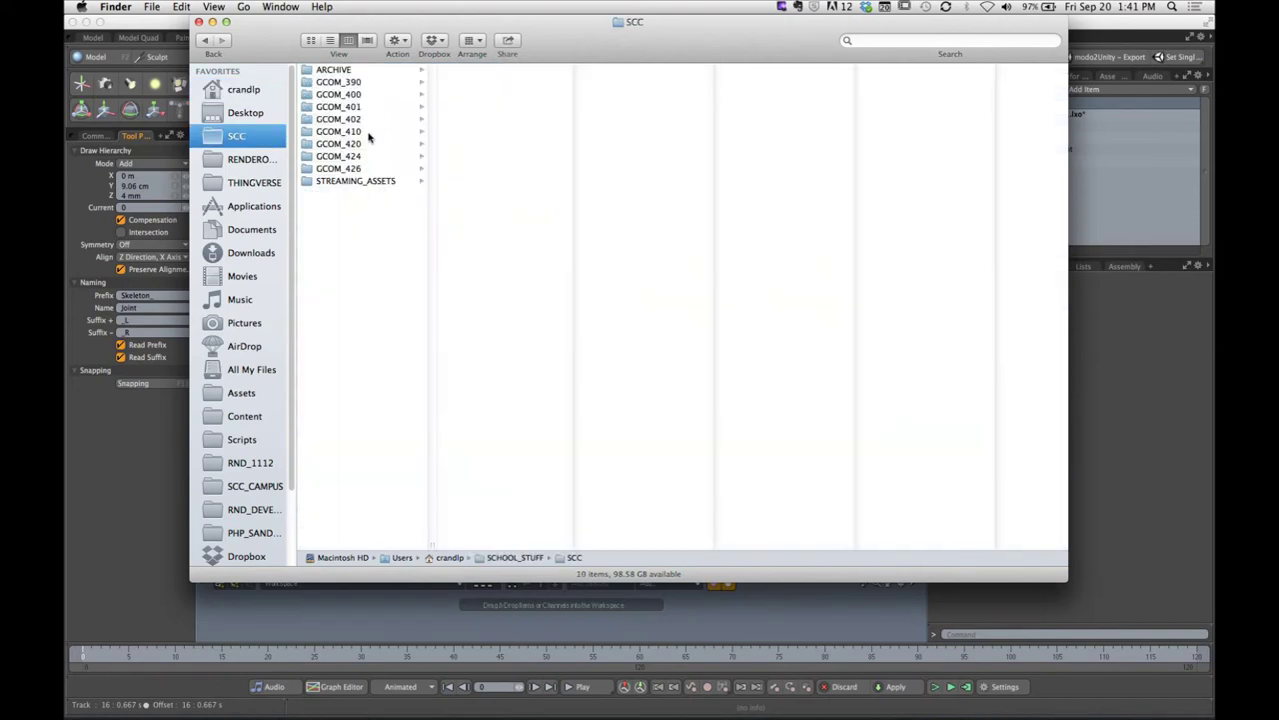
{"action": "left_click", "coordinate": [368, 131]}
{"action": "left_click", "coordinate": [514, 134]}
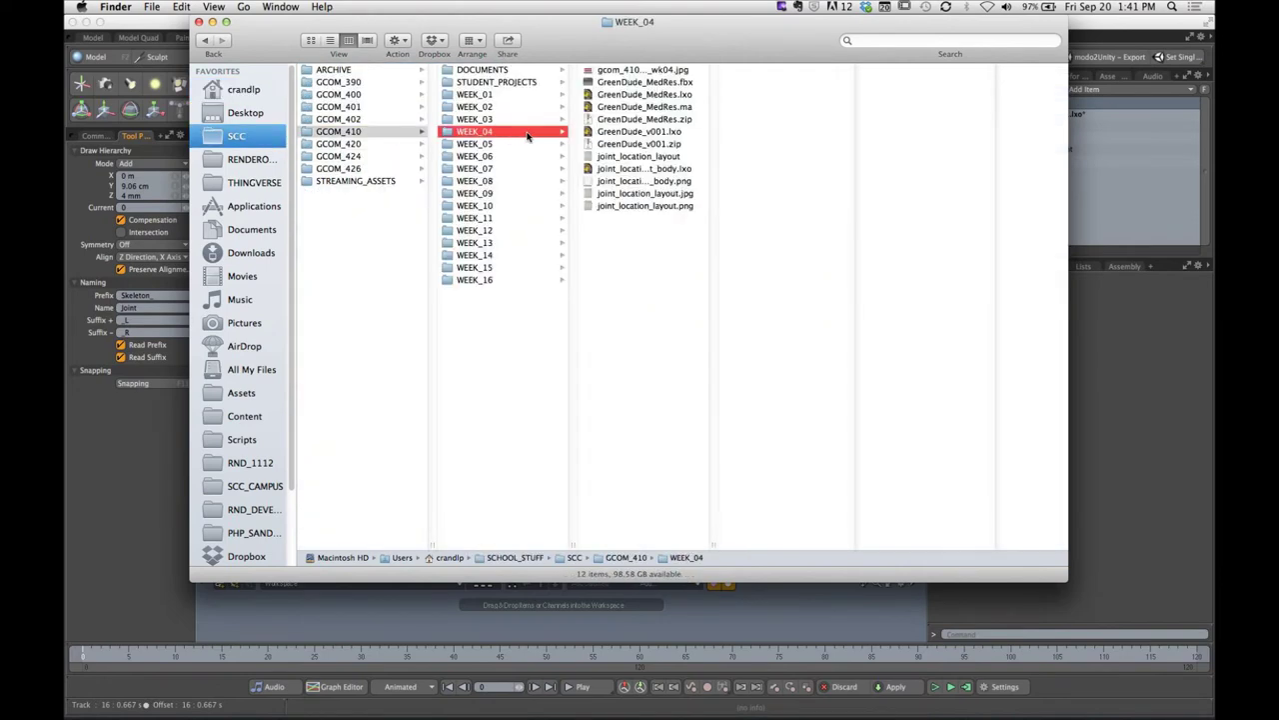
{"action": "left_click", "coordinate": [646, 195]}
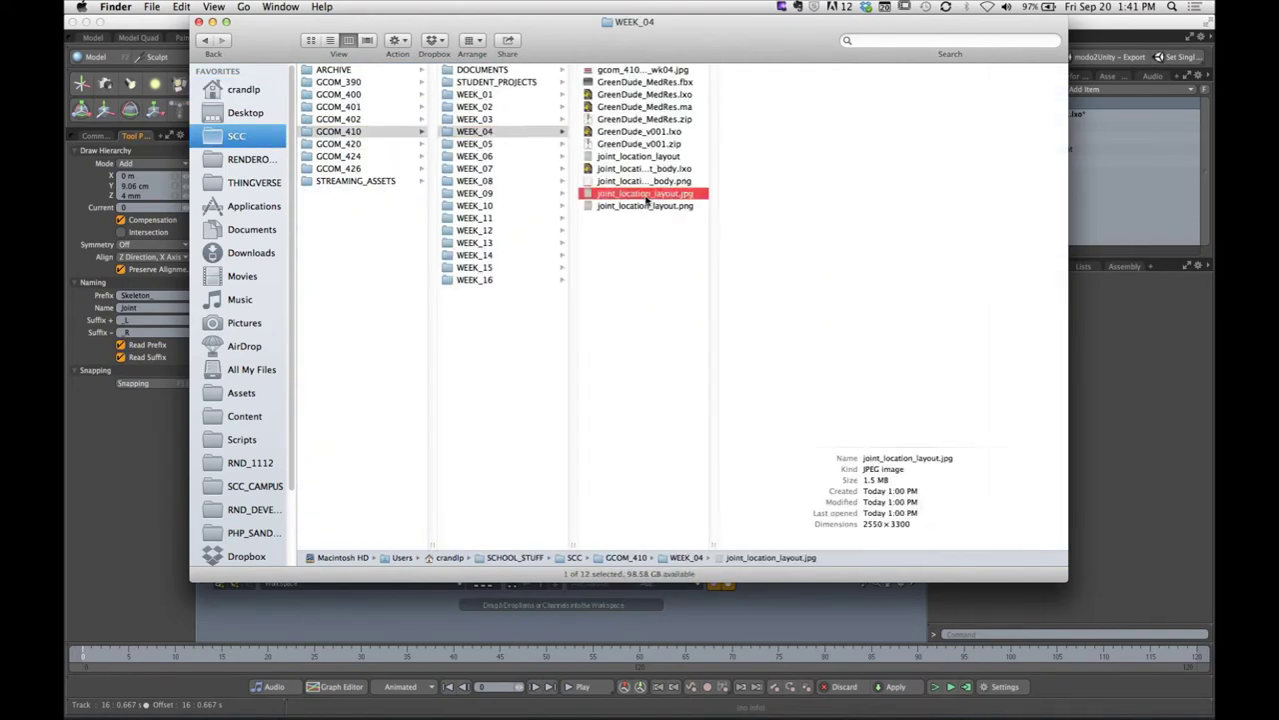
{"action": "double_click", "coordinate": [646, 194]}
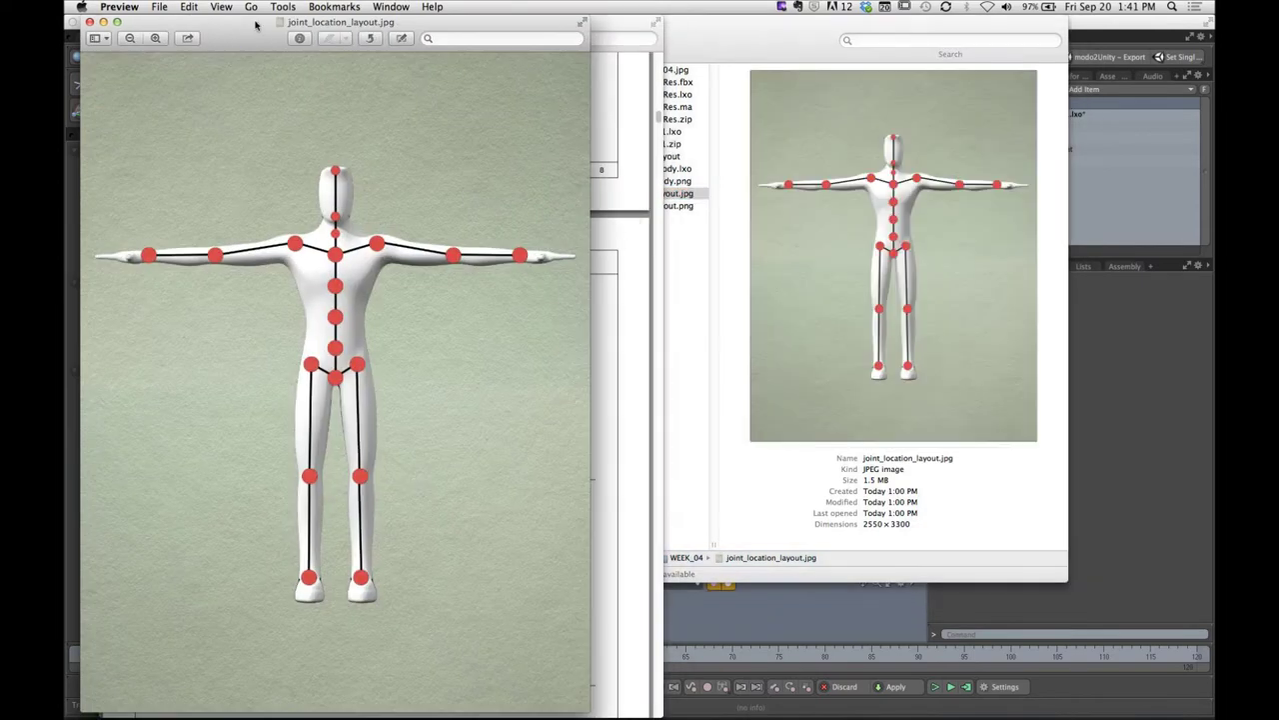
Enlarge the joint layout image and widen its window to examine the hip, spine, head, shoulder and elbow joint positions
{"action": "left_click_drag", "start_coordinate": [255, 25], "coordinate": [283, 25]}
{"action": "left_click", "coordinate": [183, 38]}
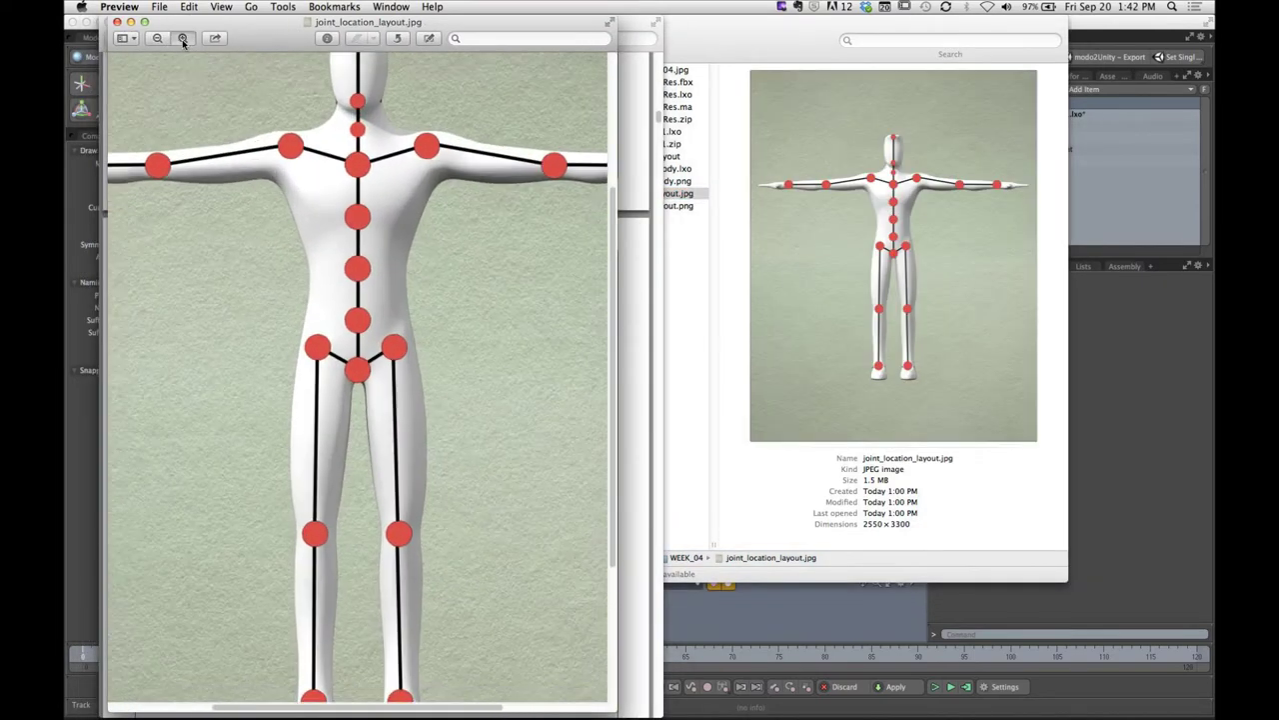
{"action": "left_click", "coordinate": [183, 38]}
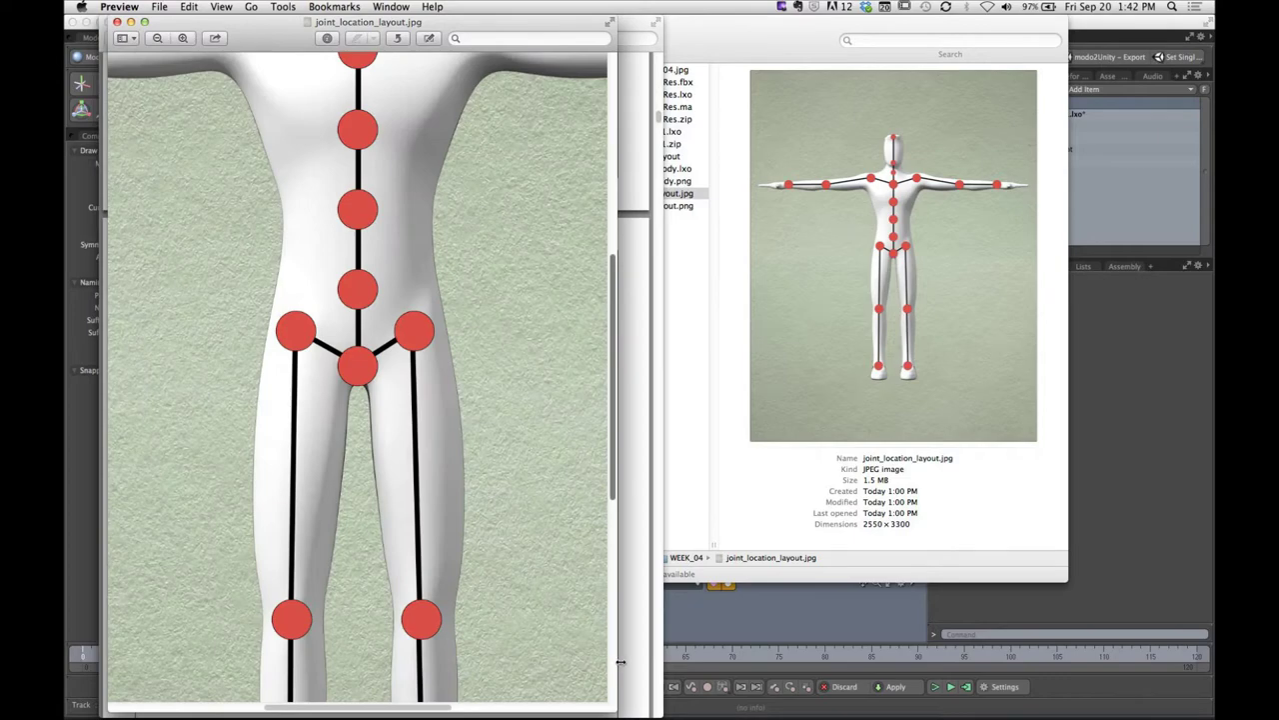
{"action": "left_click_drag", "start_coordinate": [621, 662], "coordinate": [1015, 662]}
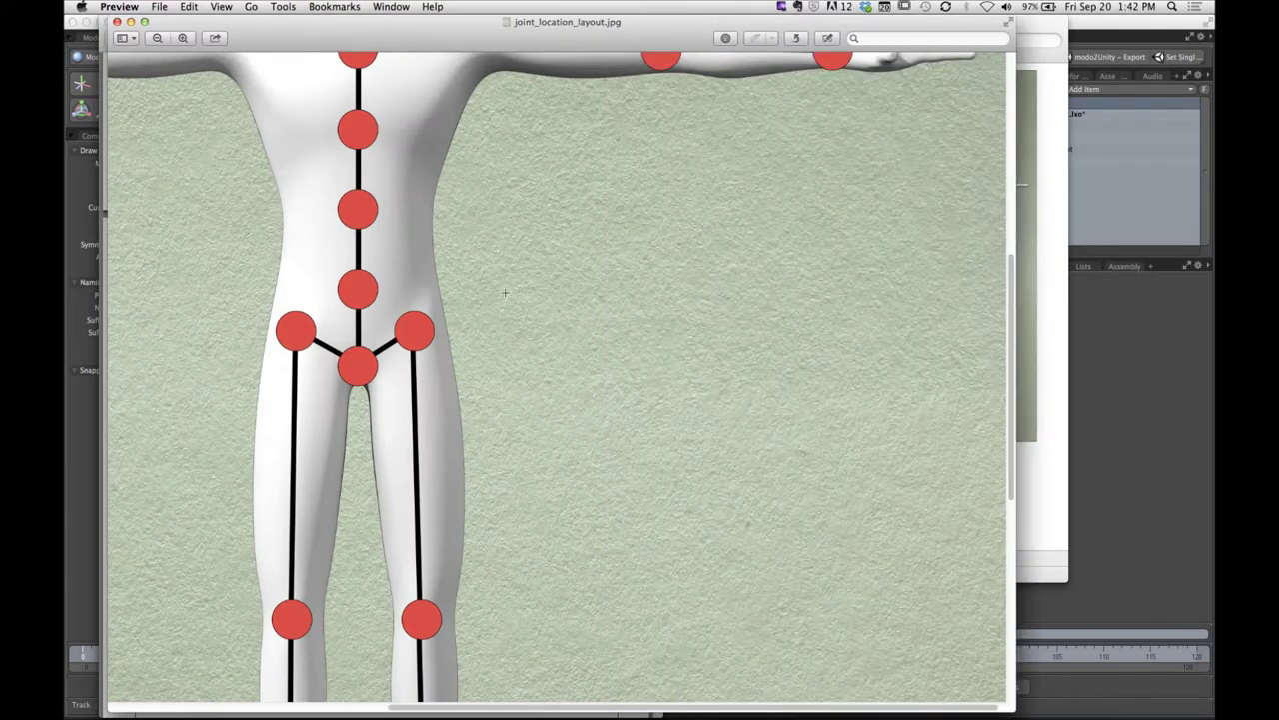
{"action": "left_click_drag", "start_coordinate": [1010, 370], "coordinate": [1010, 269]}
{"action": "left_click", "coordinate": [268, 140]}
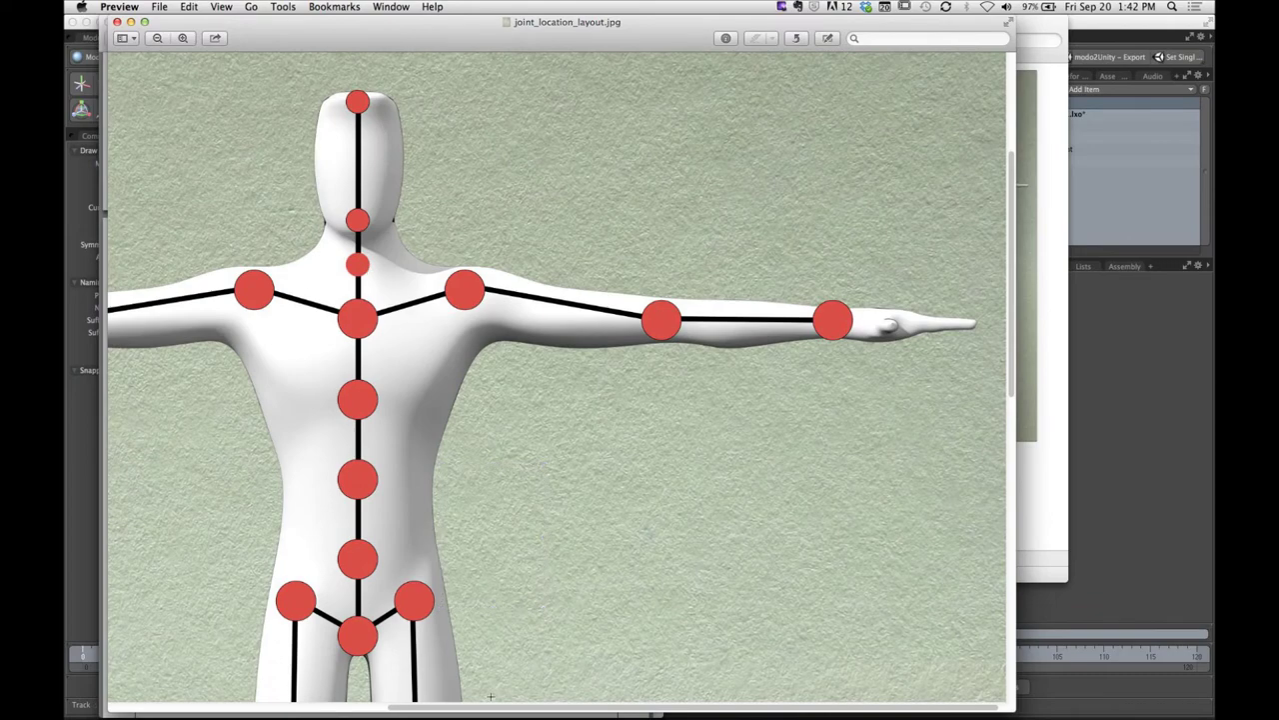
{"action": "scroll", "coordinate": [396, 700], "scroll_direction": "left", "scroll_amount": 5}
{"action": "scroll", "coordinate": [397, 701], "scroll_direction": "left", "scroll_amount": 5}
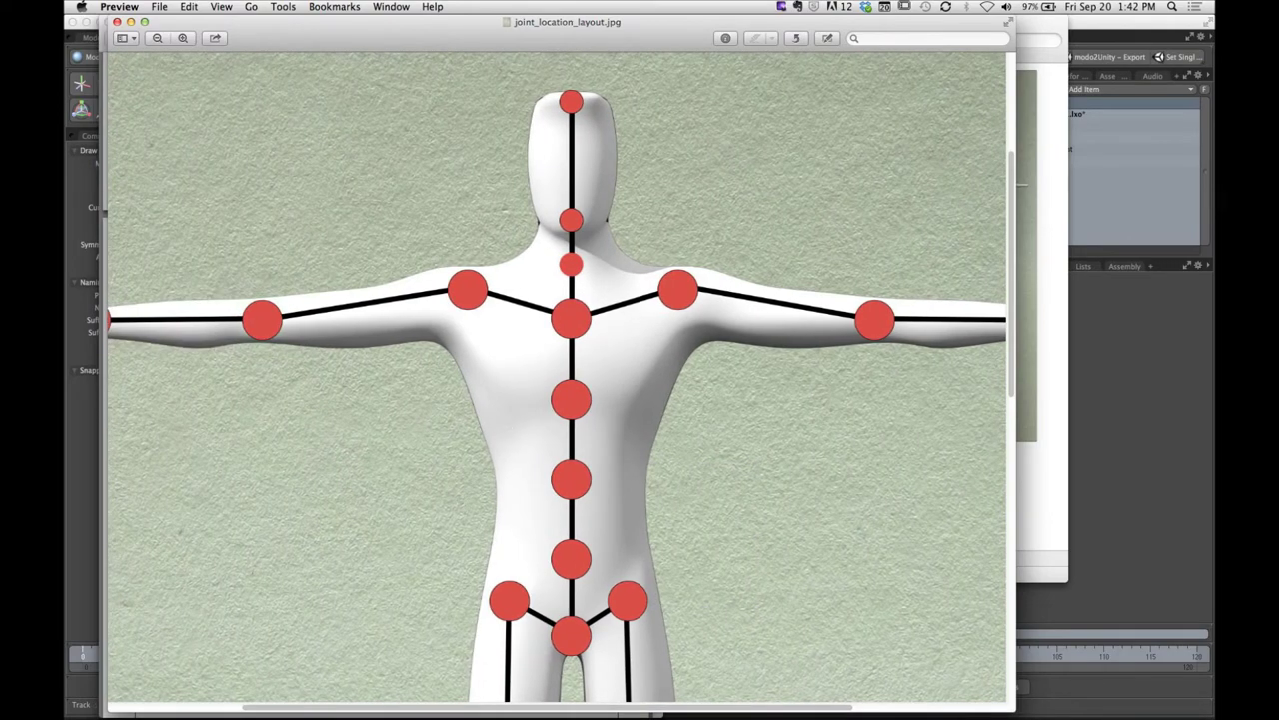
{"action": "mouse_move", "coordinate": [311, 698]}
Launch the Highlight annotation app from the Applications folder and bring the joint layout image back to the front
{"action": "left_click", "coordinate": [111, 697]}
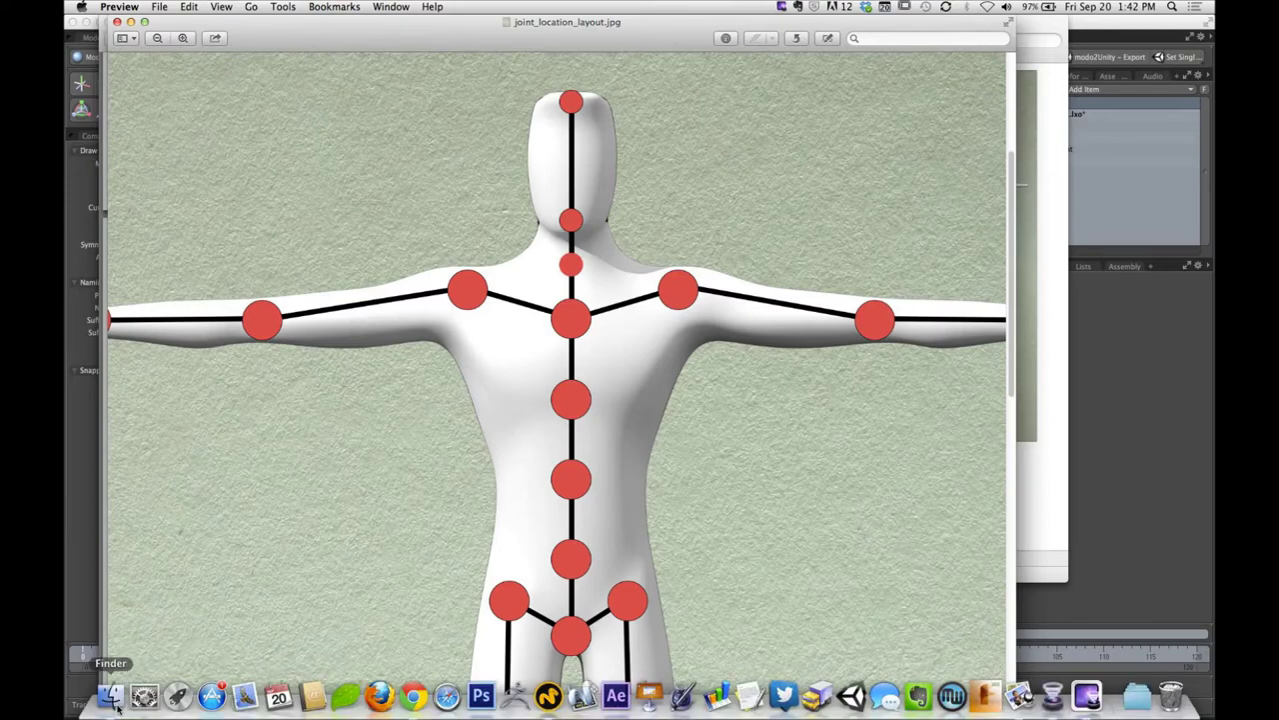
{"action": "left_click", "coordinate": [255, 206]}
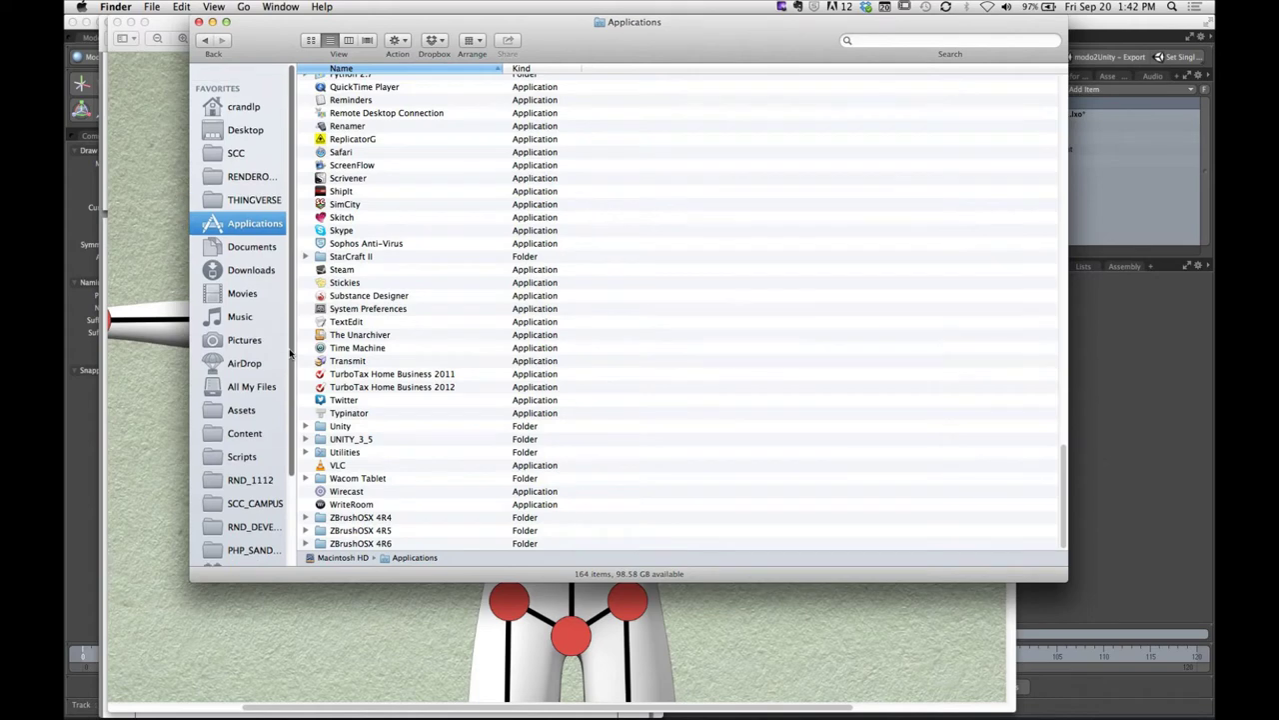
{"action": "scroll", "coordinate": [452, 438], "scroll_direction": "up", "scroll_amount": 5}
{"action": "scroll", "coordinate": [452, 438], "scroll_direction": "up", "scroll_amount": 5}
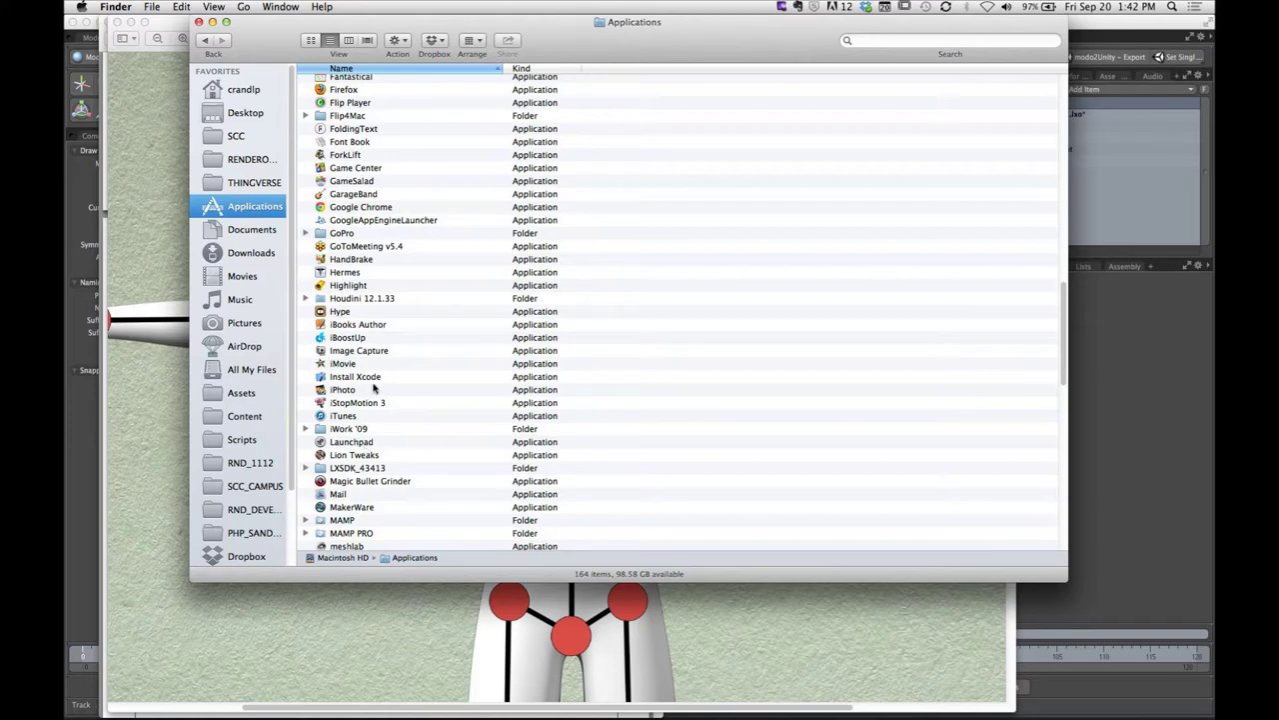
{"action": "double_click", "coordinate": [347, 284]}
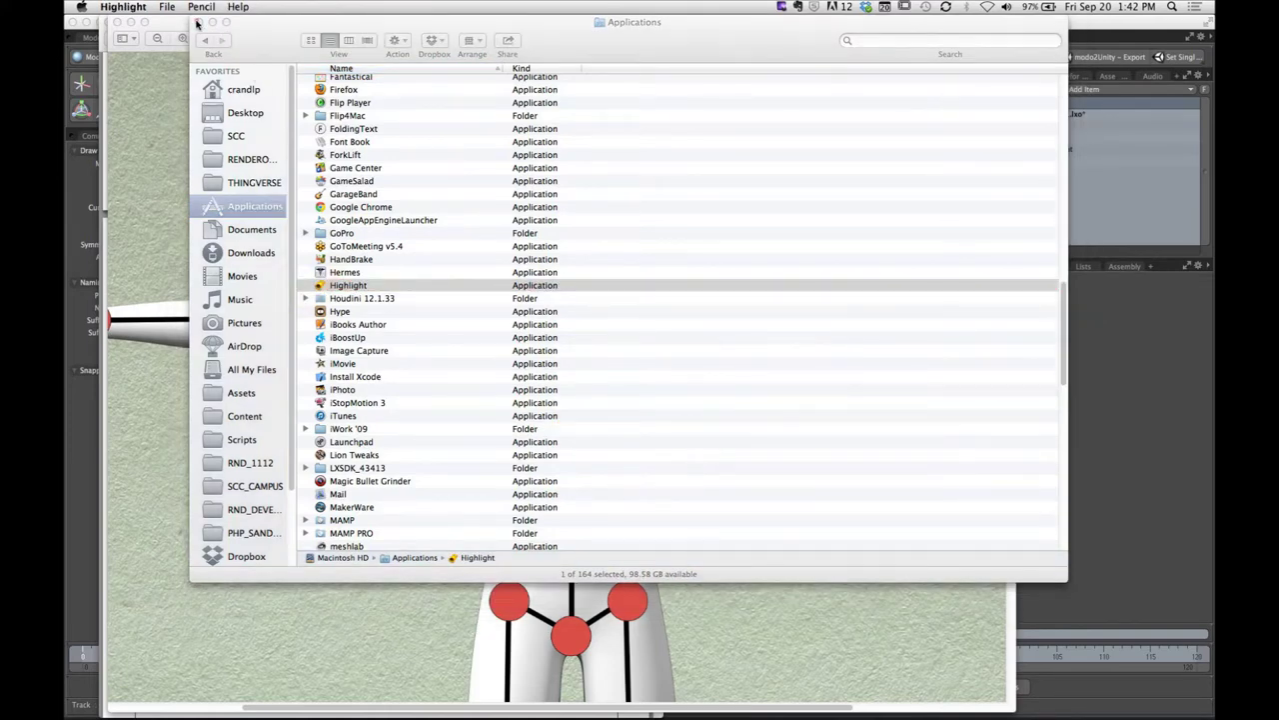
{"action": "left_click", "coordinate": [198, 22]}
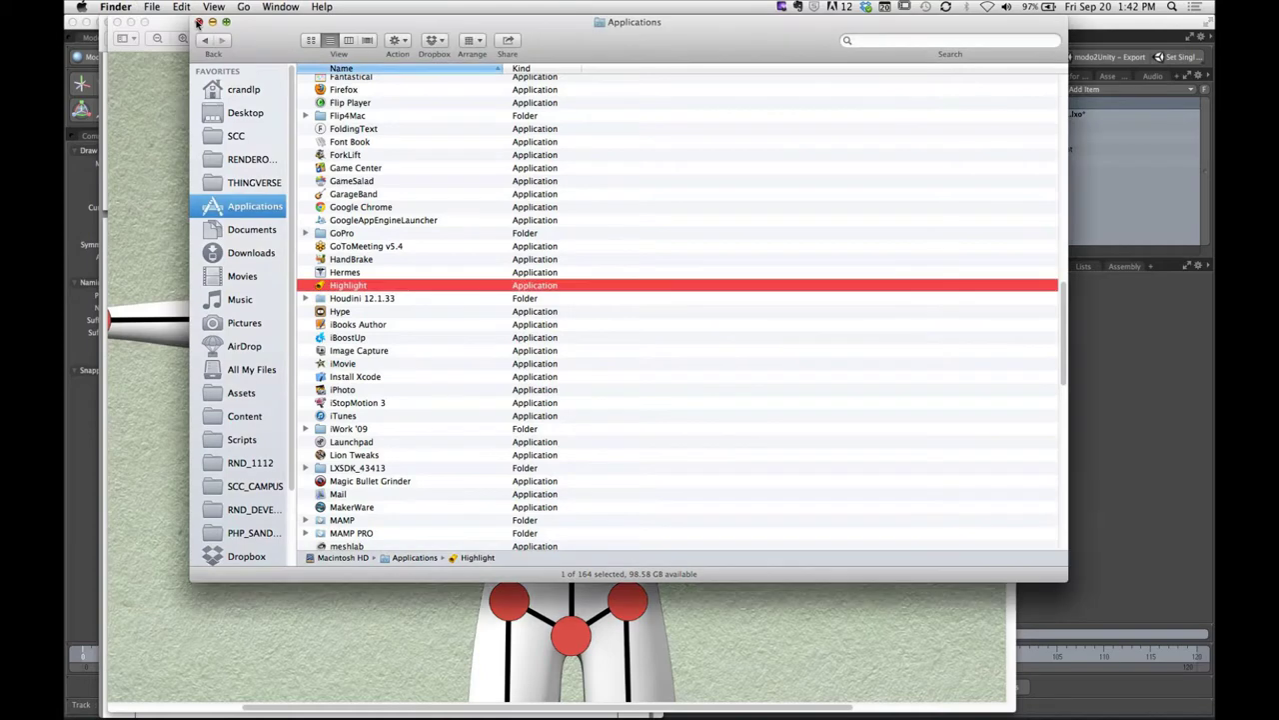
{"action": "left_click", "coordinate": [145, 534]}
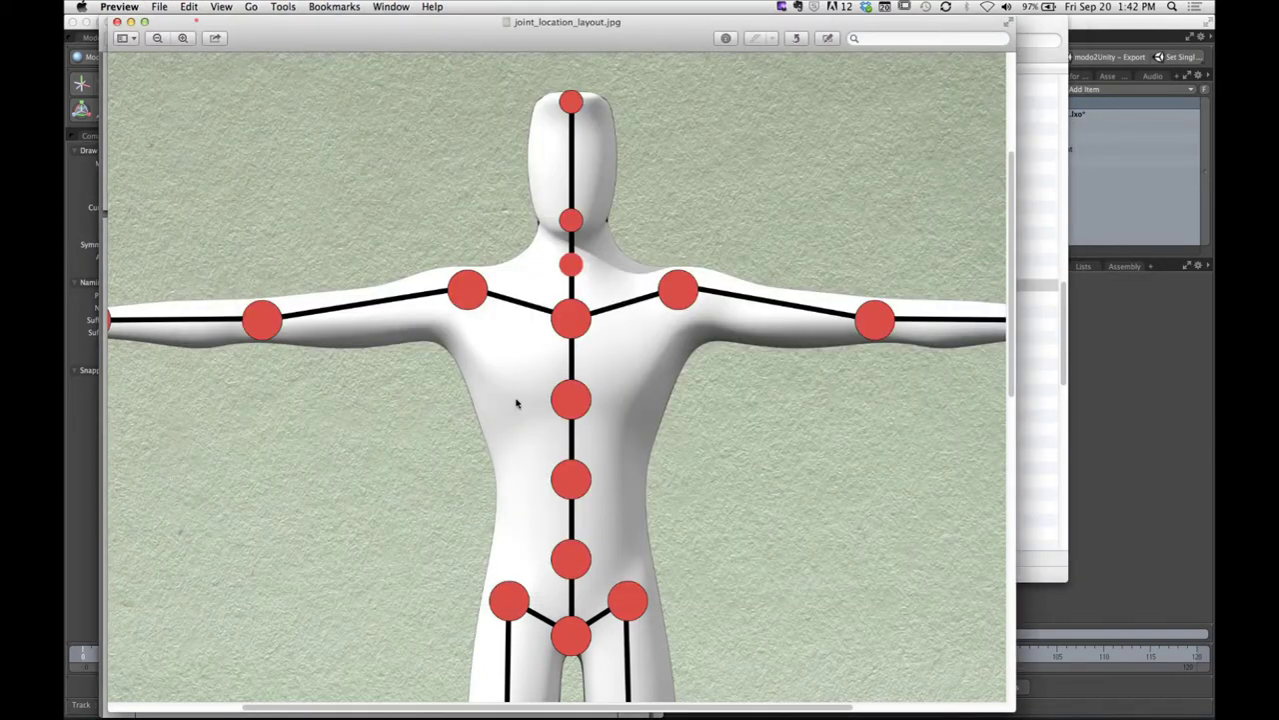
Draw annotation boxes around the root joint and the four spine joints above it in the layout image
{"action": "mouse_move", "coordinate": [440, 488]}
{"action": "left_mouse_down"}
{"action": "mouse_move", "coordinate": [546, 491]}
{"action": "mouse_move", "coordinate": [595, 465]}
{"action": "left_mouse_up"}
{"action": "left_click_drag", "start_coordinate": [536, 601], "coordinate": [600, 675]}
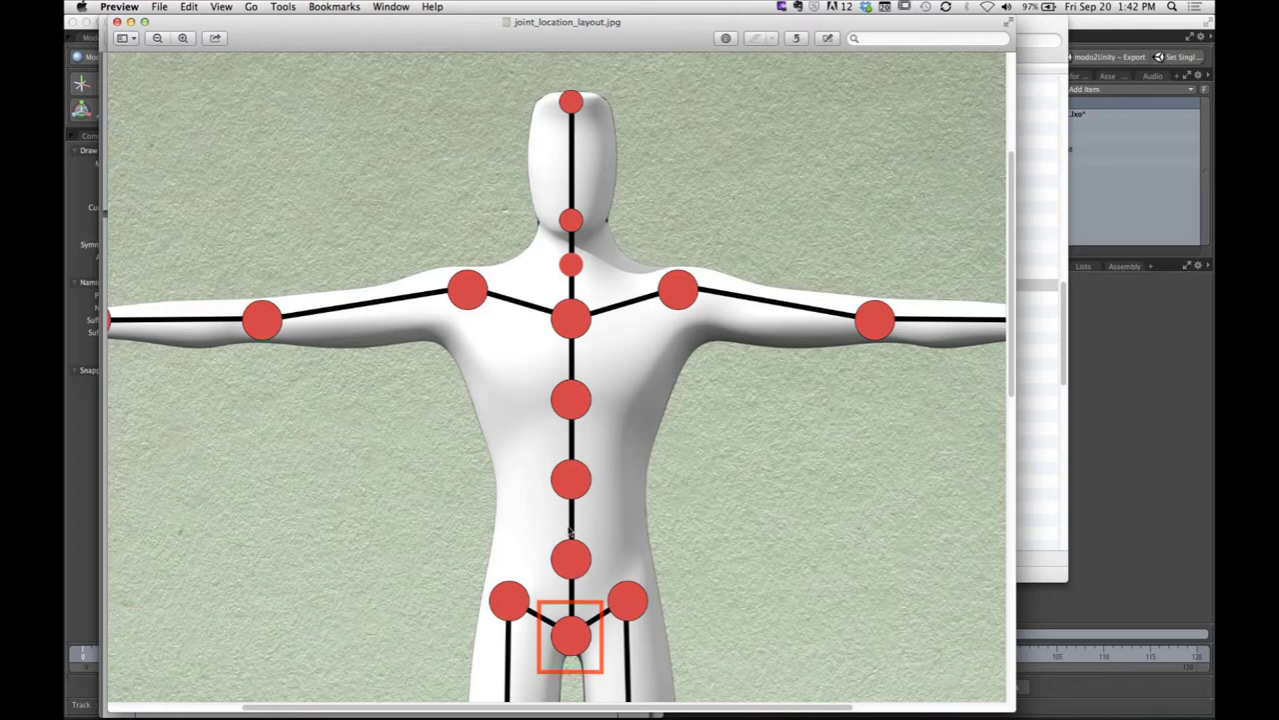
{"action": "left_click_drag", "start_coordinate": [538, 526], "coordinate": [605, 589]}
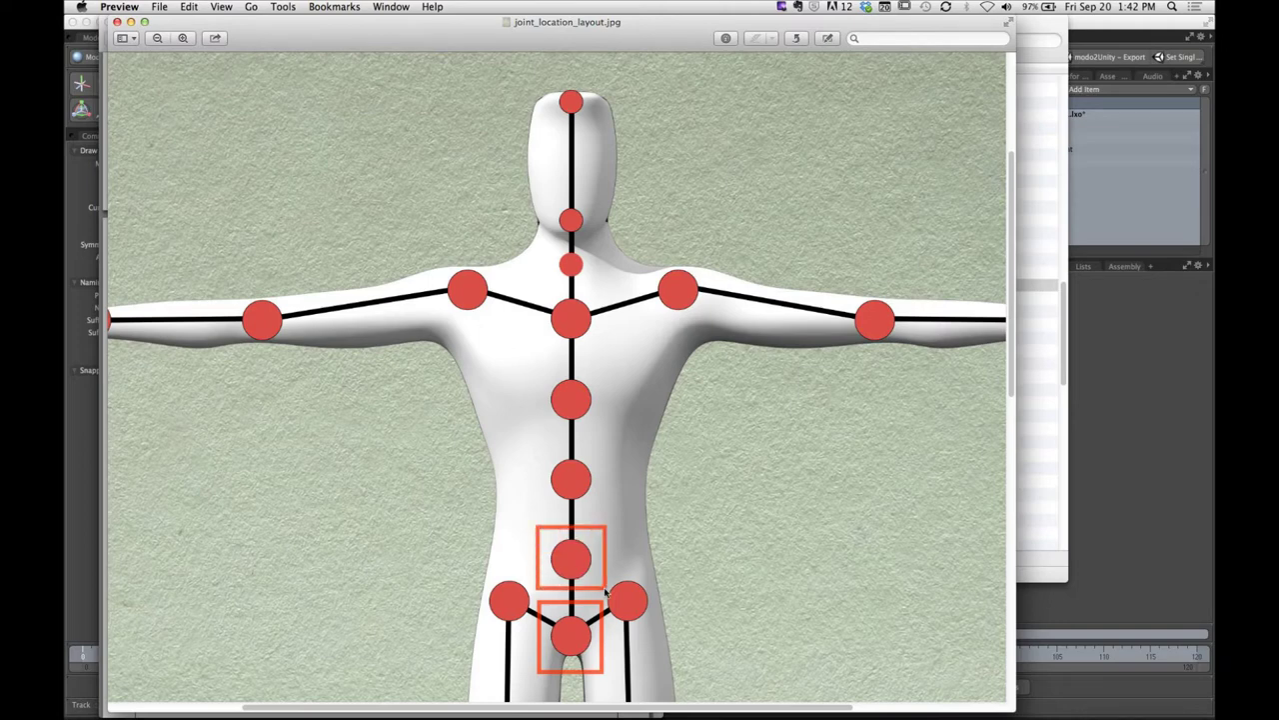
{"action": "left_click_drag", "start_coordinate": [532, 436], "coordinate": [604, 516]}
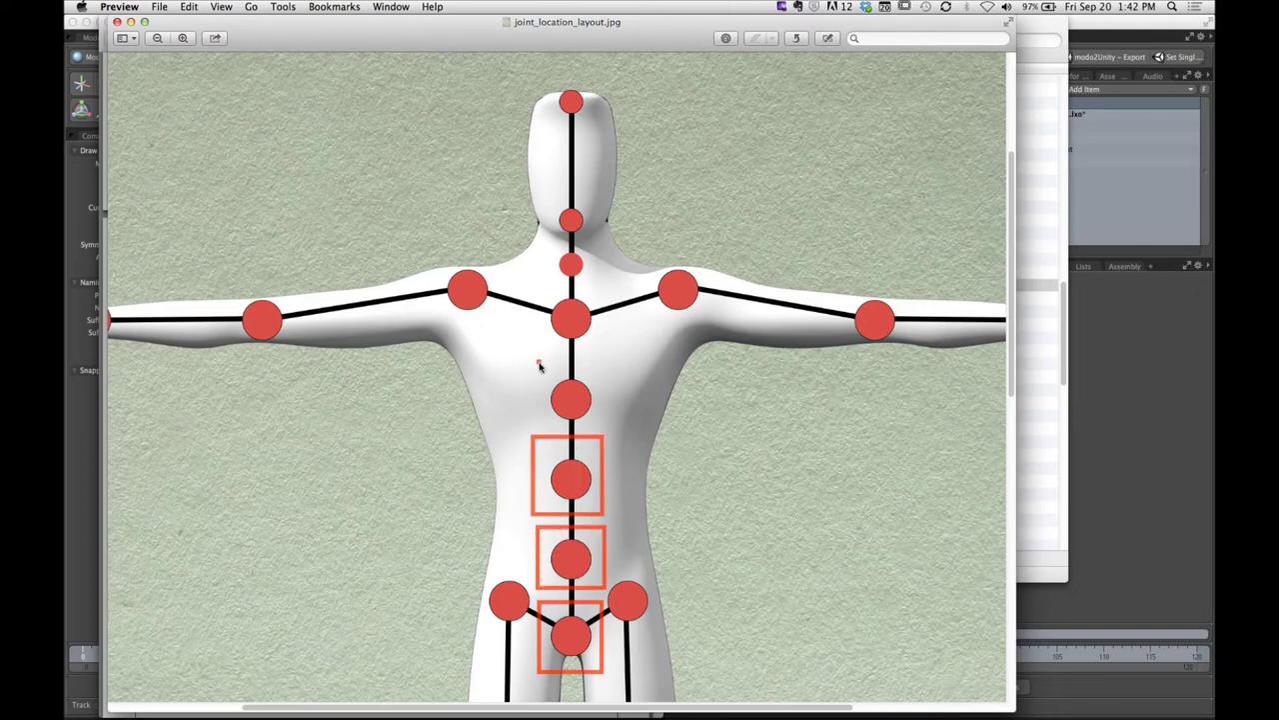
{"action": "left_click_drag", "start_coordinate": [539, 360], "coordinate": [606, 432]}
{"action": "left_click_drag", "start_coordinate": [538, 289], "coordinate": [605, 358]}
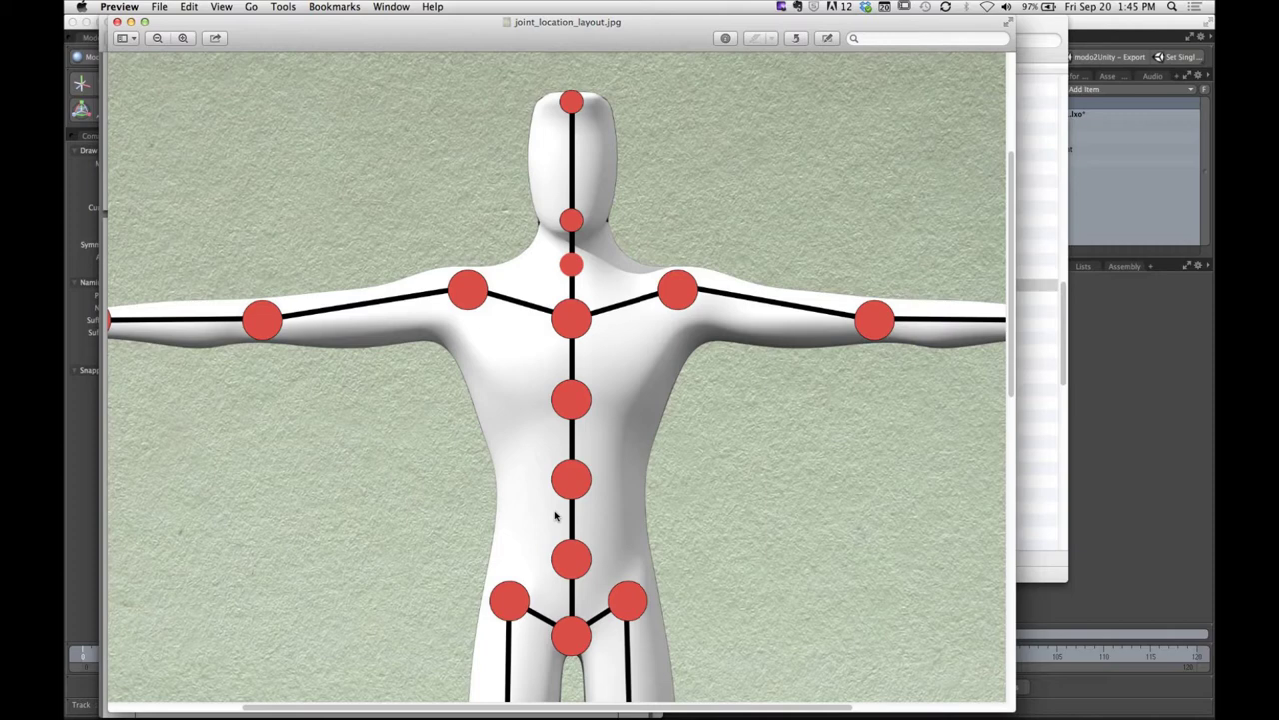
Turn on Highlight annotation again and draw an arrow pointing at each of the four spine joints above the root
{"action": "key", "text": "super+shift+h"}
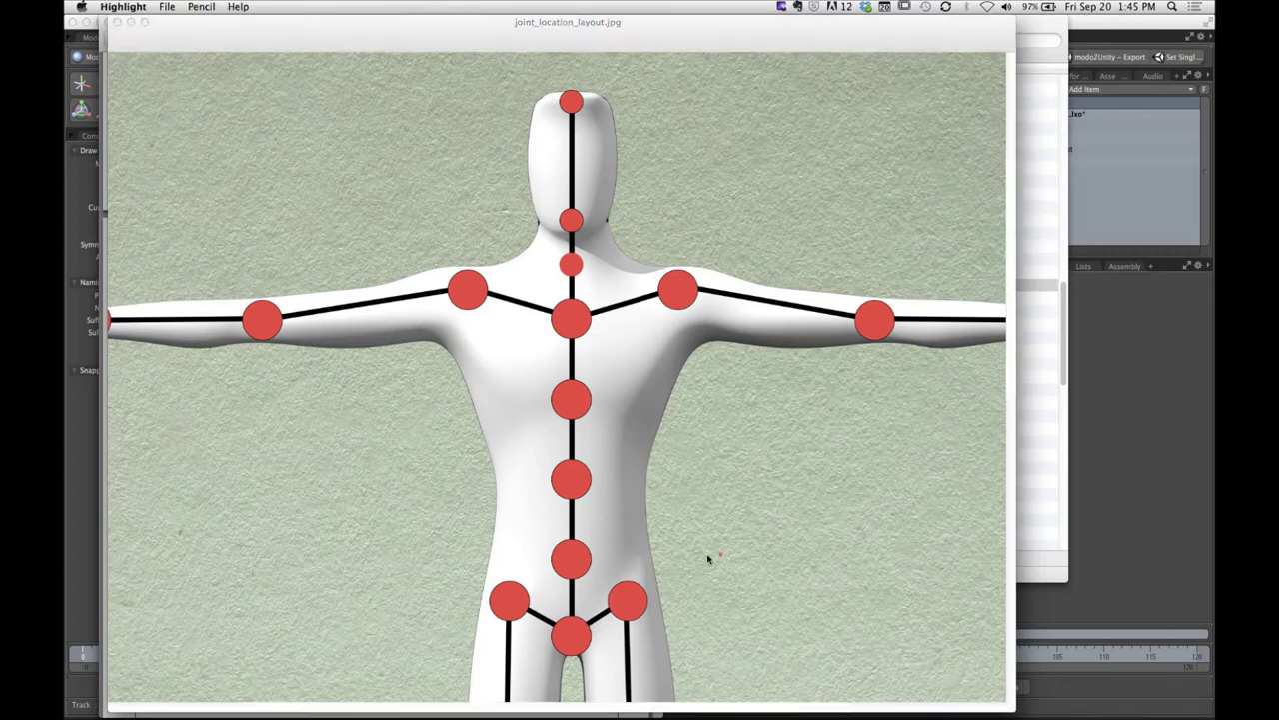
{"action": "left_click_drag", "start_coordinate": [719, 554], "coordinate": [597, 553]}
{"action": "left_click_drag", "start_coordinate": [707, 478], "coordinate": [598, 478]}
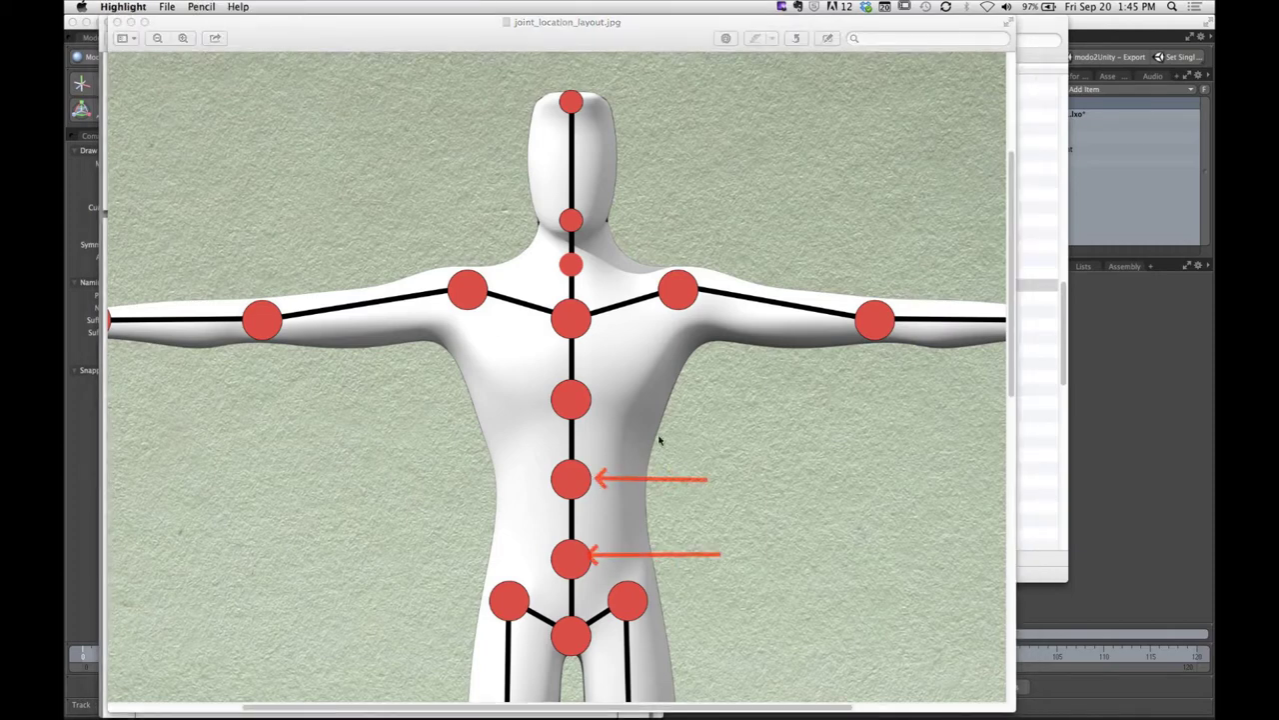
{"action": "left_click_drag", "start_coordinate": [696, 398], "coordinate": [598, 399]}
{"action": "left_click_drag", "start_coordinate": [706, 320], "coordinate": [600, 318]}
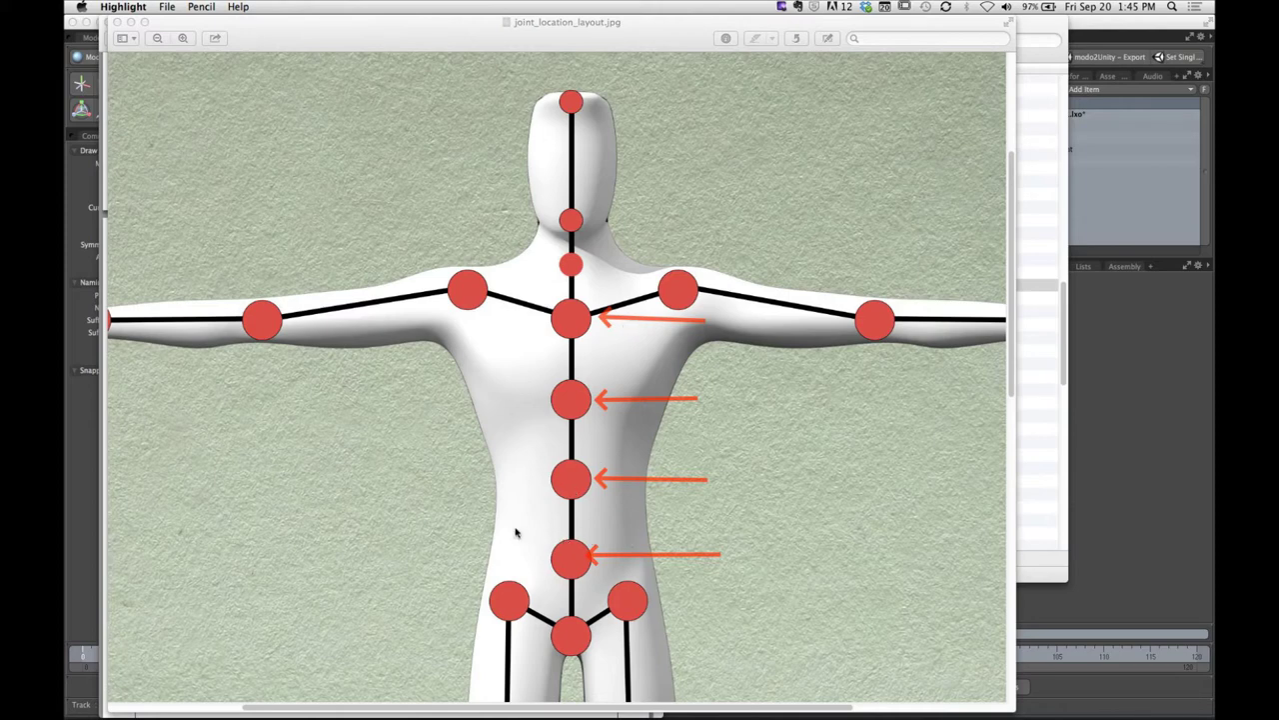
Frame each of the four spine joints, from the lower belly to the upper chest, with an annotation rectangle
{"action": "left_click_drag", "start_coordinate": [480, 528], "coordinate": [679, 590]}
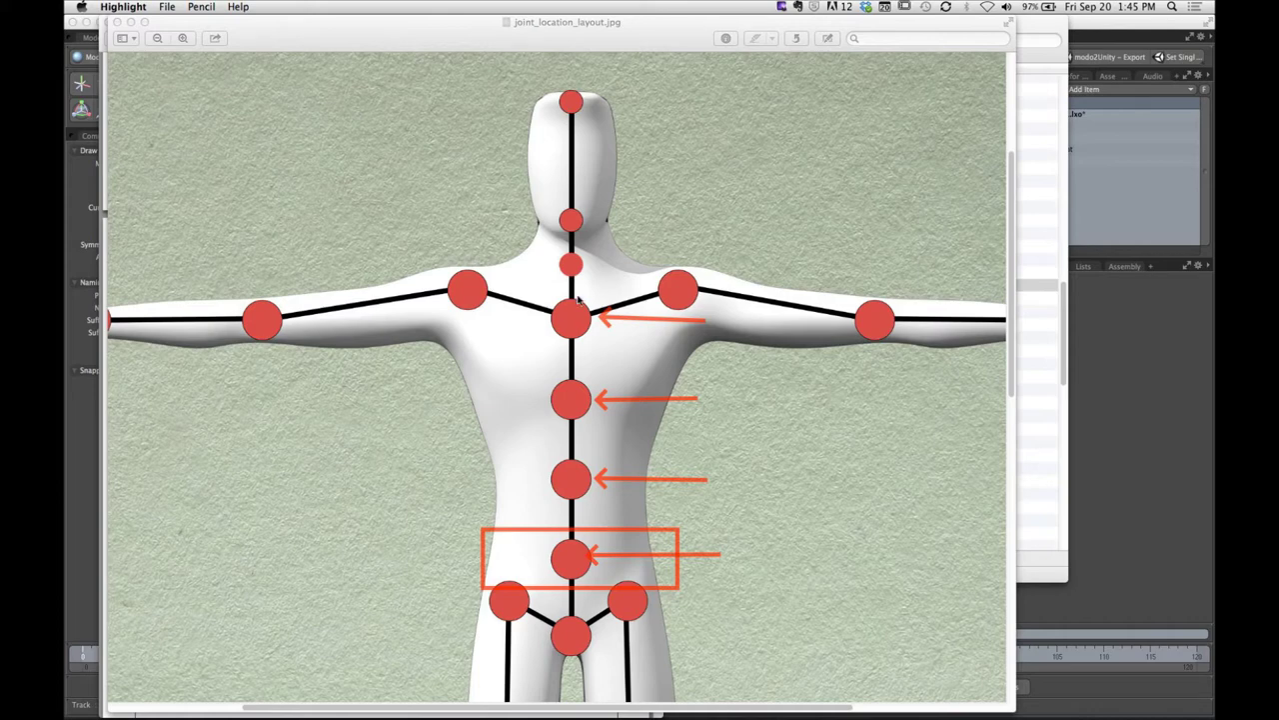
{"action": "left_click_drag", "start_coordinate": [517, 444], "coordinate": [620, 506]}
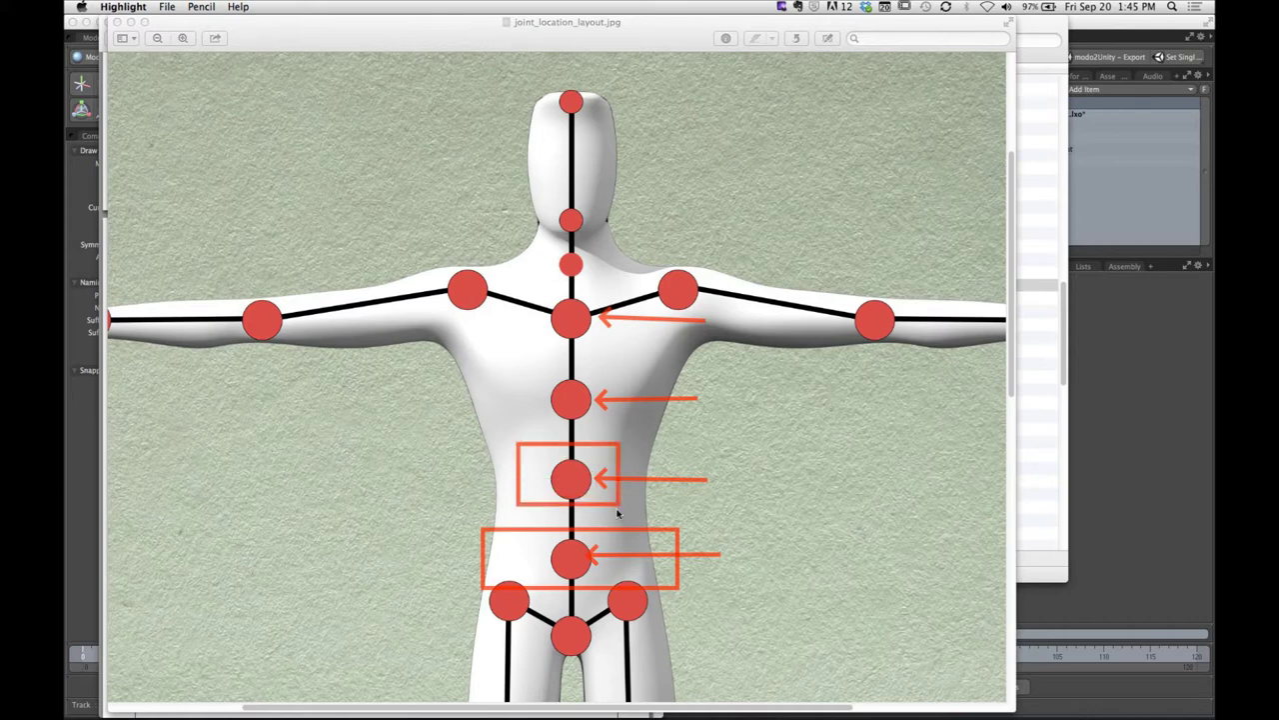
{"action": "left_click_drag", "start_coordinate": [502, 357], "coordinate": [632, 432]}
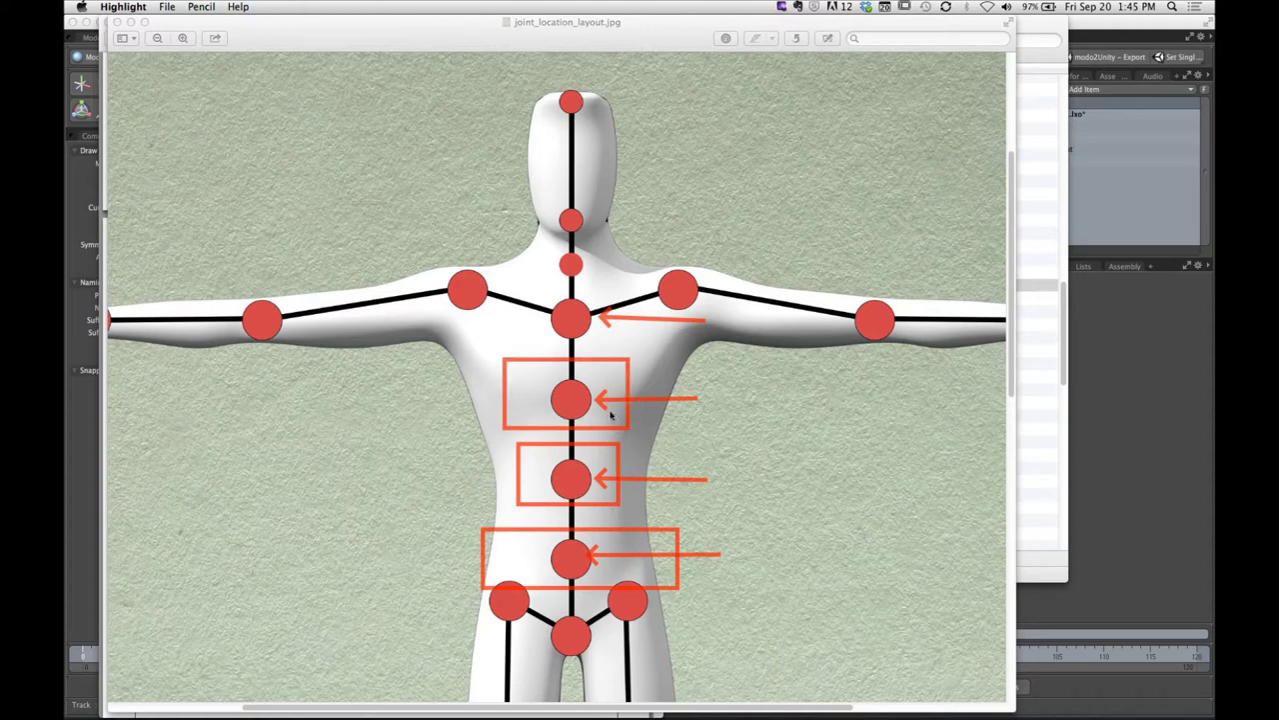
{"action": "left_click_drag", "start_coordinate": [535, 289], "coordinate": [622, 356]}
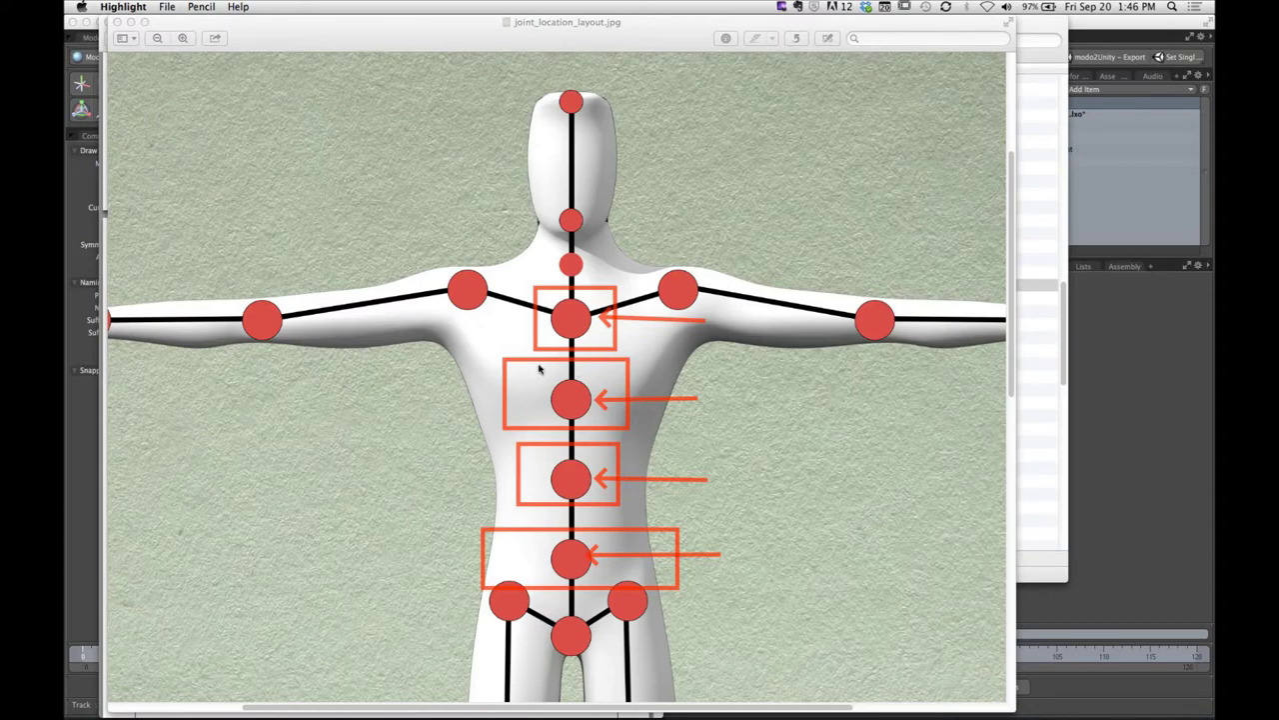
Clear the annotations from the joint layout image and switch back to modo
{"action": "key", "text": "Escape"}
{"action": "key", "text": "super+Tab"}
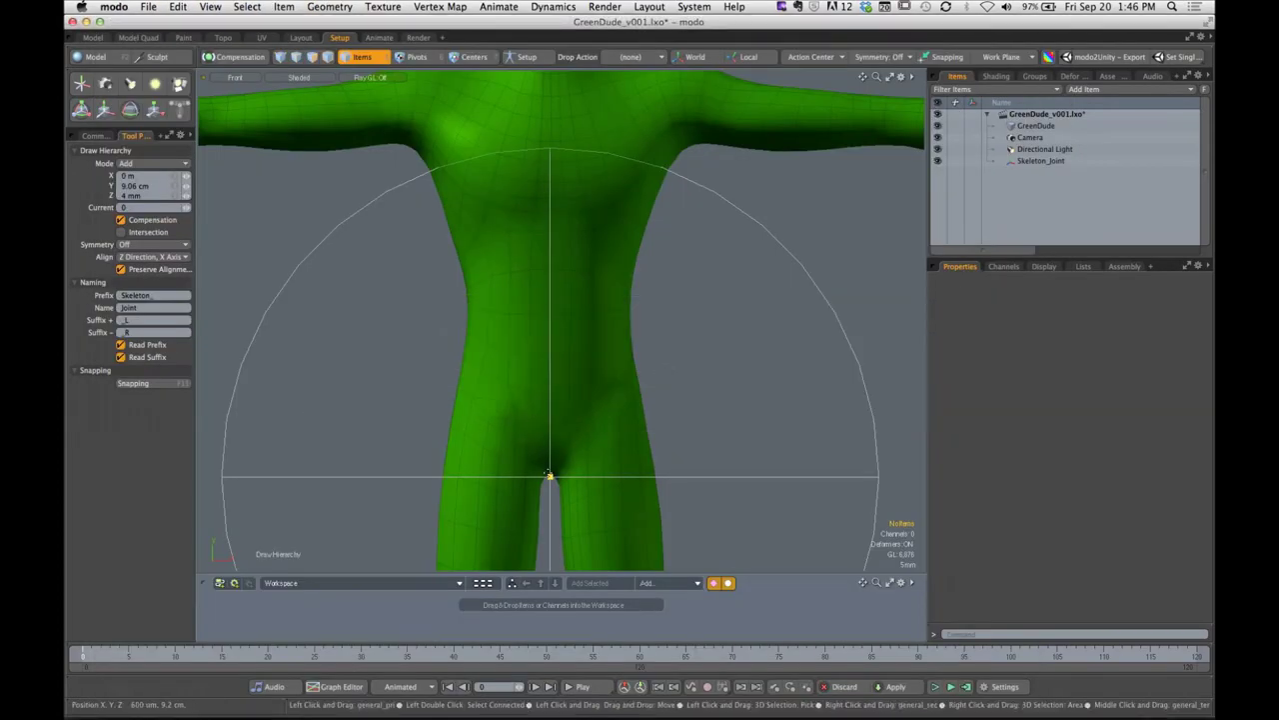
Try to place a second joint in the lower belly above the root, at about X -200 um, Y 10.64 cm, Z 4 mm
{"action": "left_click", "coordinate": [557, 373]}
{"action": "left_click_drag", "start_coordinate": [563, 382], "coordinate": [555, 372]}
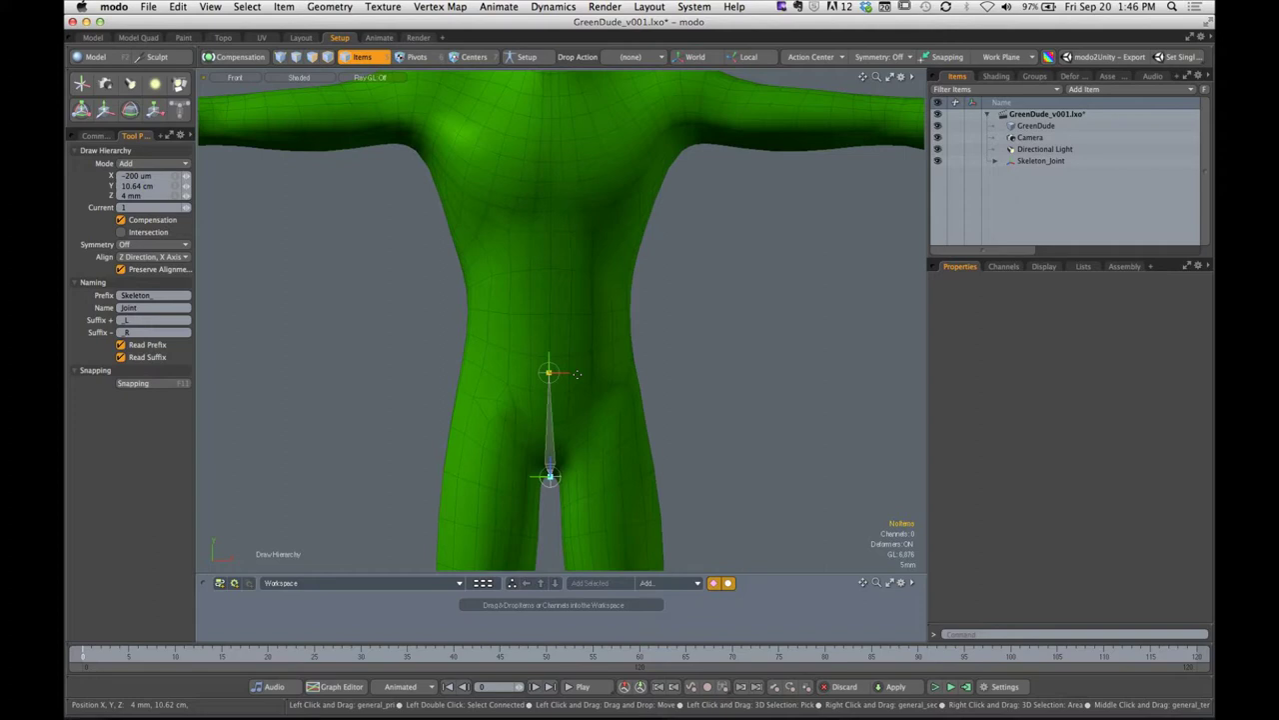
{"action": "key", "text": "super+z"}
{"action": "key", "text": "super+z"}
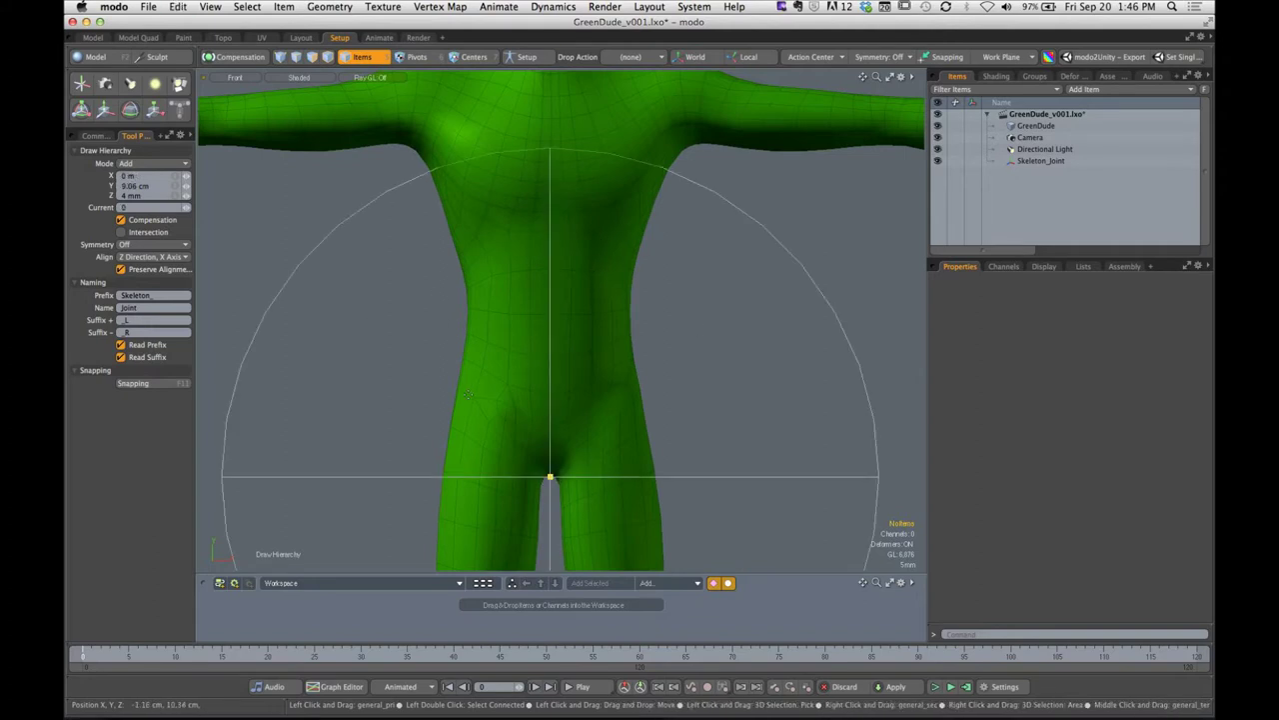
Place a second joint in the lower belly above the root, aligned to the body's centreline at about X -100 um, Y 10.87 cm
{"action": "scroll", "coordinate": [571, 365], "scroll_direction": "down", "scroll_amount": 4}
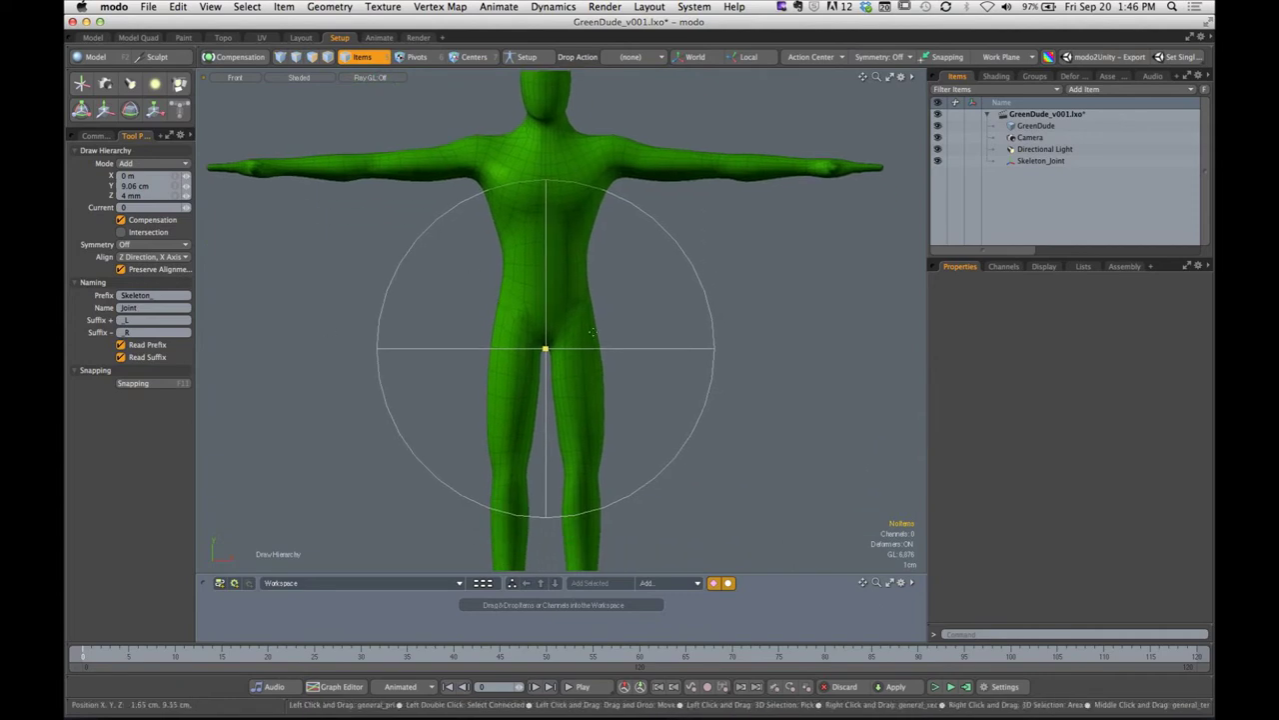
{"action": "key", "text": "ctrl+space"}
{"action": "left_click", "coordinate": [705, 246]}
{"action": "left_click_drag", "start_coordinate": [610, 294], "coordinate": [535, 369], "text": "alt"}
{"action": "key", "text": "ctrl+space"}
{"action": "left_click", "coordinate": [613, 381]}
{"action": "left_click_drag", "start_coordinate": [535, 370], "coordinate": [557, 424], "text": "ctrl+alt"}
{"action": "left_click_drag", "start_coordinate": [599, 370], "coordinate": [569, 370], "text": "ctrl+alt"}
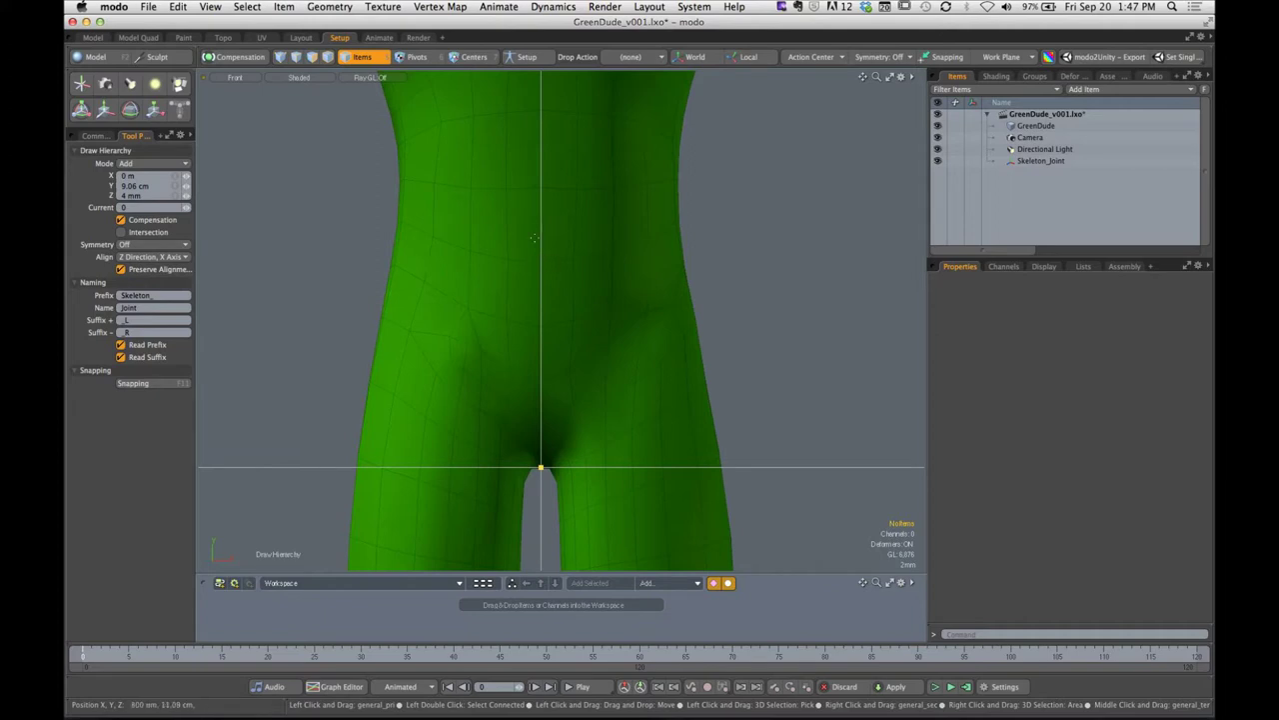
{"action": "left_click", "coordinate": [610, 255]}
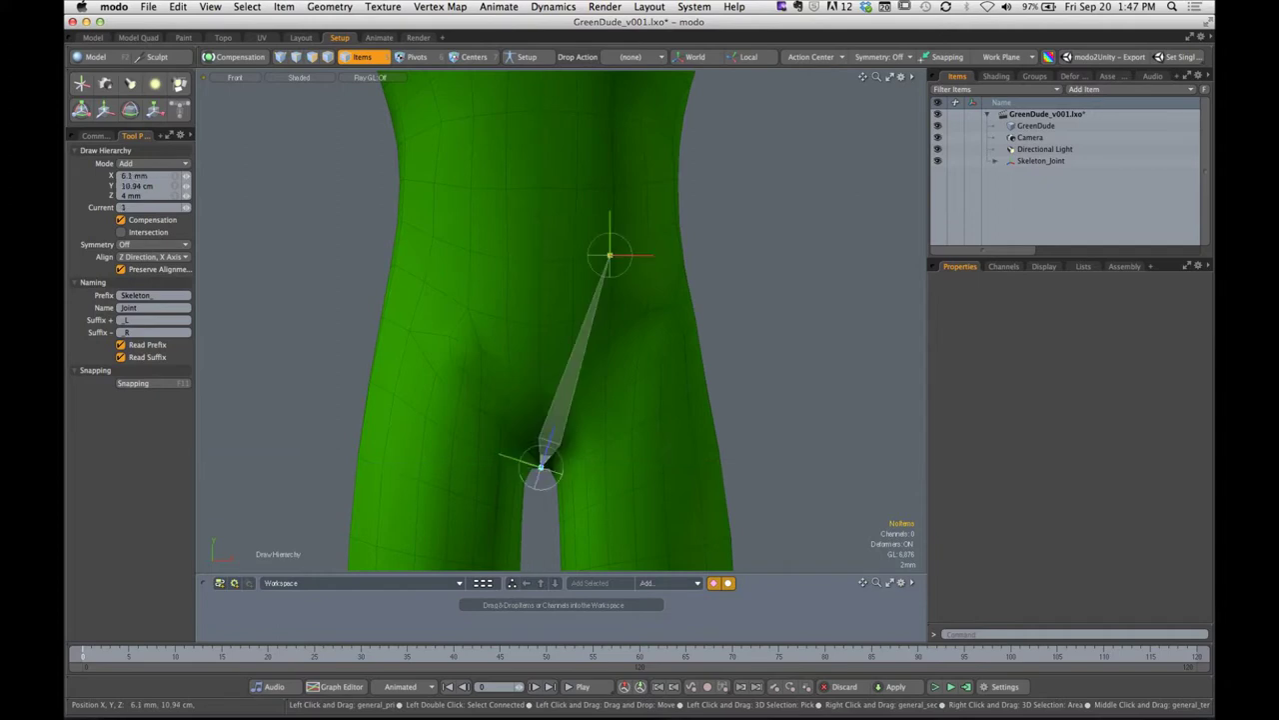
{"action": "left_click_drag", "start_coordinate": [610, 255], "coordinate": [540, 263]}
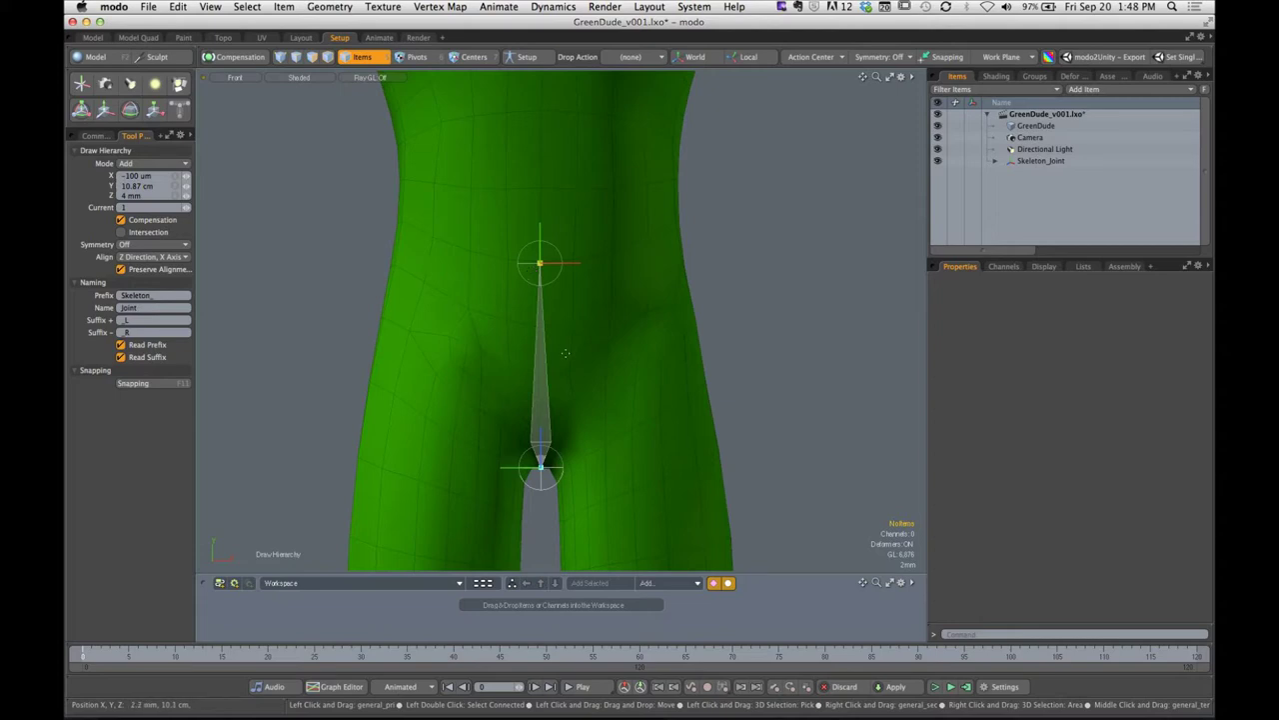
Lower the second joint to about Y 10.4 cm and add a third joint at the waist at about Y 11.52 cm, both on the centreline
{"action": "left_click_drag", "start_coordinate": [590, 317], "coordinate": [547, 356], "text": "ctrl+alt"}
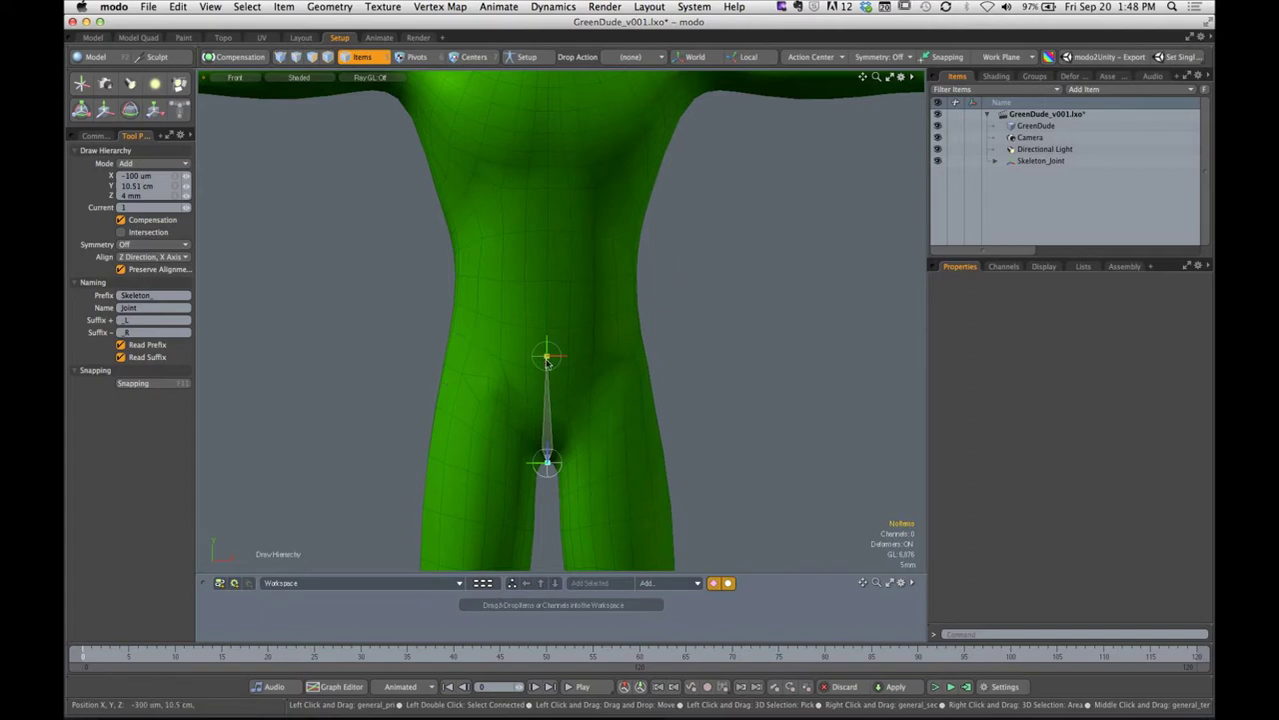
{"action": "left_click_drag", "start_coordinate": [547, 355], "coordinate": [546, 346]}
{"action": "left_click_drag", "start_coordinate": [547, 268], "coordinate": [549, 279]}
{"action": "left_click_drag", "start_coordinate": [546, 346], "coordinate": [545, 360]}
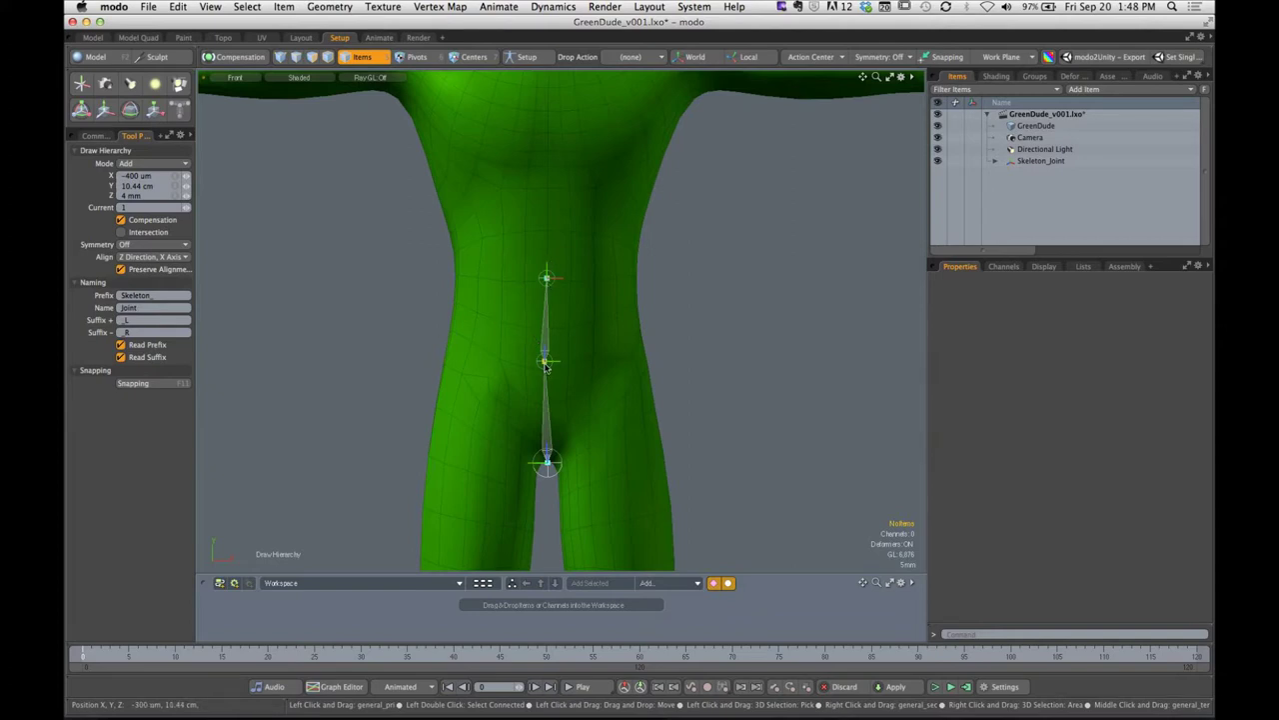
{"action": "left_click_drag", "start_coordinate": [545, 366], "coordinate": [547, 365]}
{"action": "left_click_drag", "start_coordinate": [547, 278], "coordinate": [546, 282]}
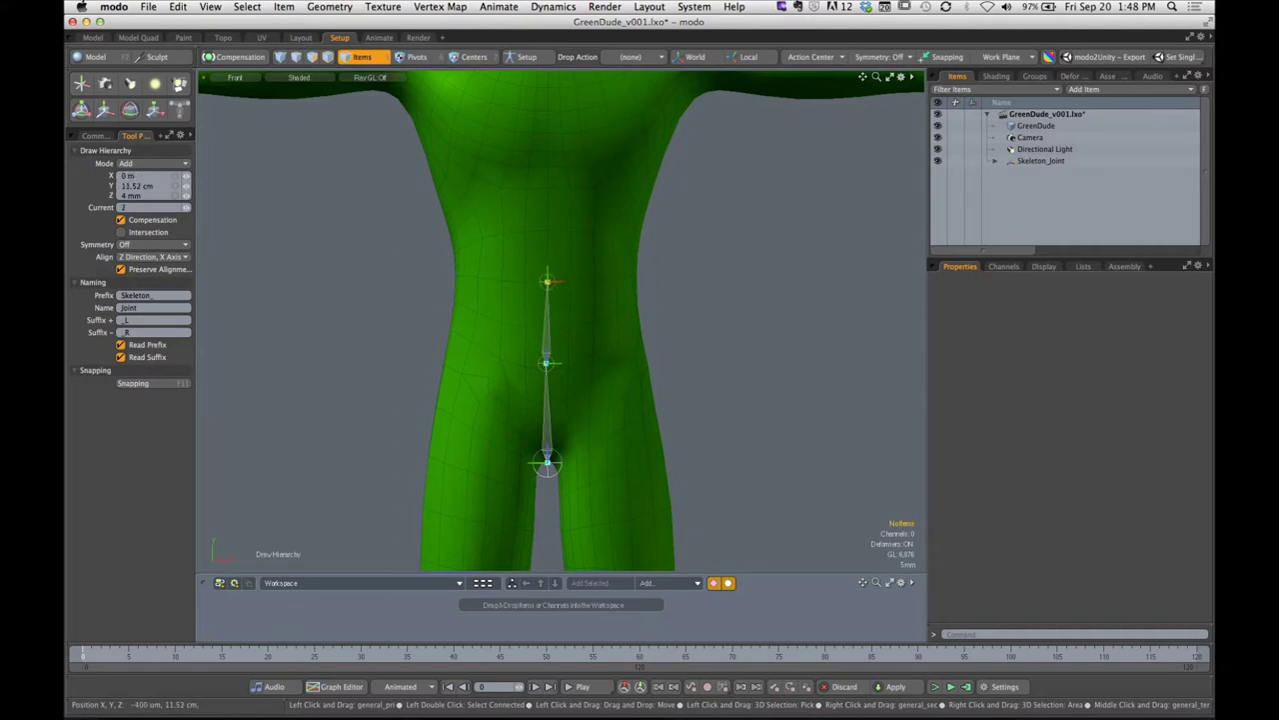
Add two chest joints on the centreline, one at about Y 12.8 cm and one in the upper chest at about Y 14.6 cm
{"action": "left_click", "coordinate": [549, 188]}
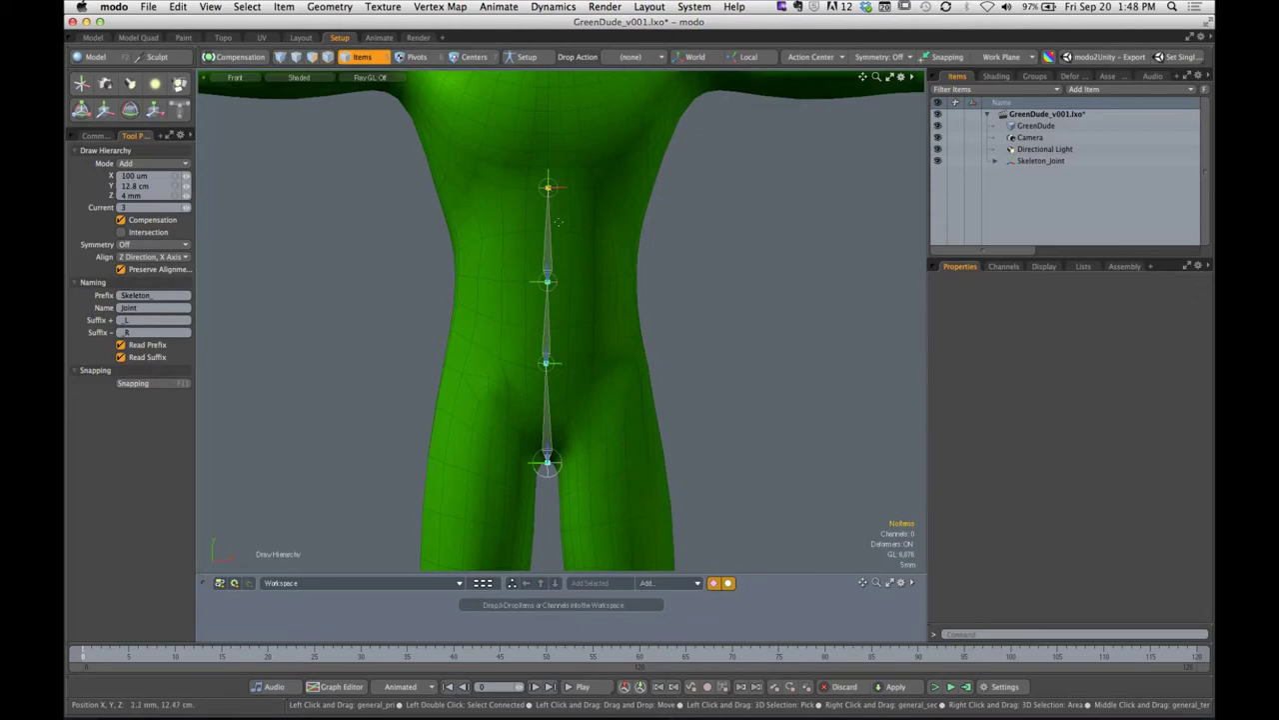
{"action": "left_click_drag", "start_coordinate": [570, 244], "coordinate": [561, 240], "text": "ctrl+alt"}
{"action": "left_click_drag", "start_coordinate": [561, 240], "coordinate": [560, 330], "text": "alt+shift"}
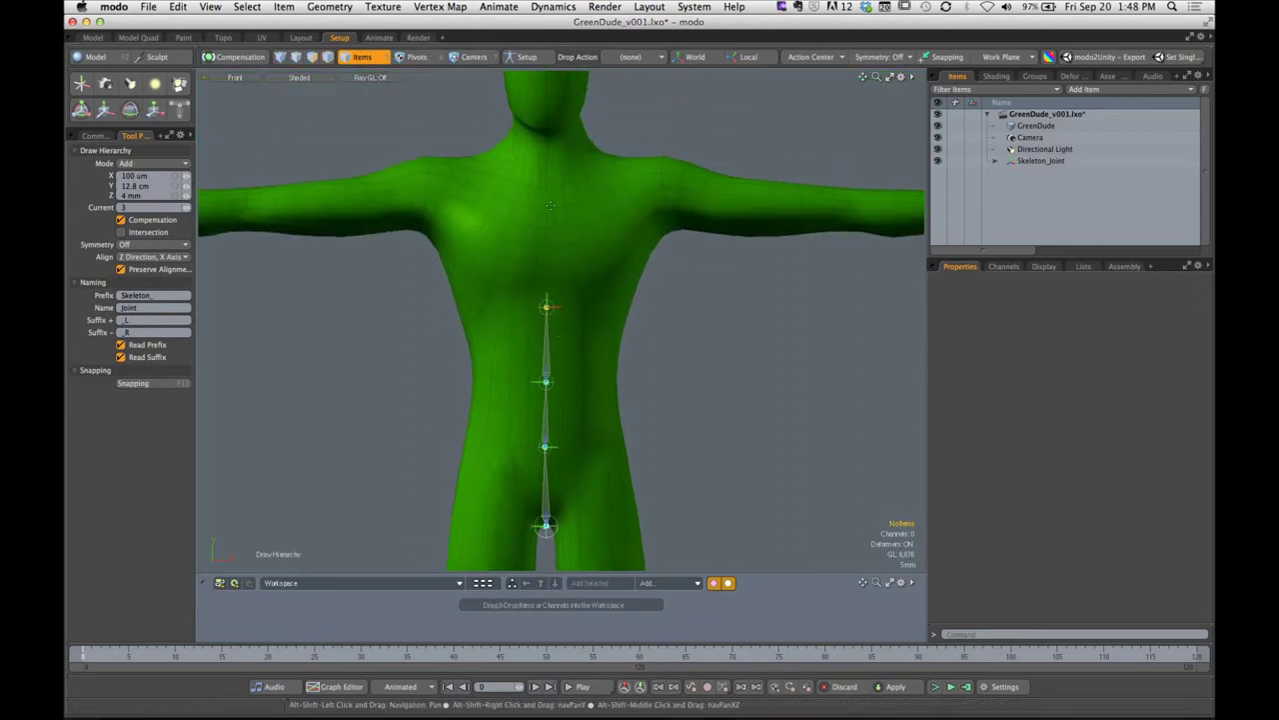
{"action": "left_click", "coordinate": [547, 203]}
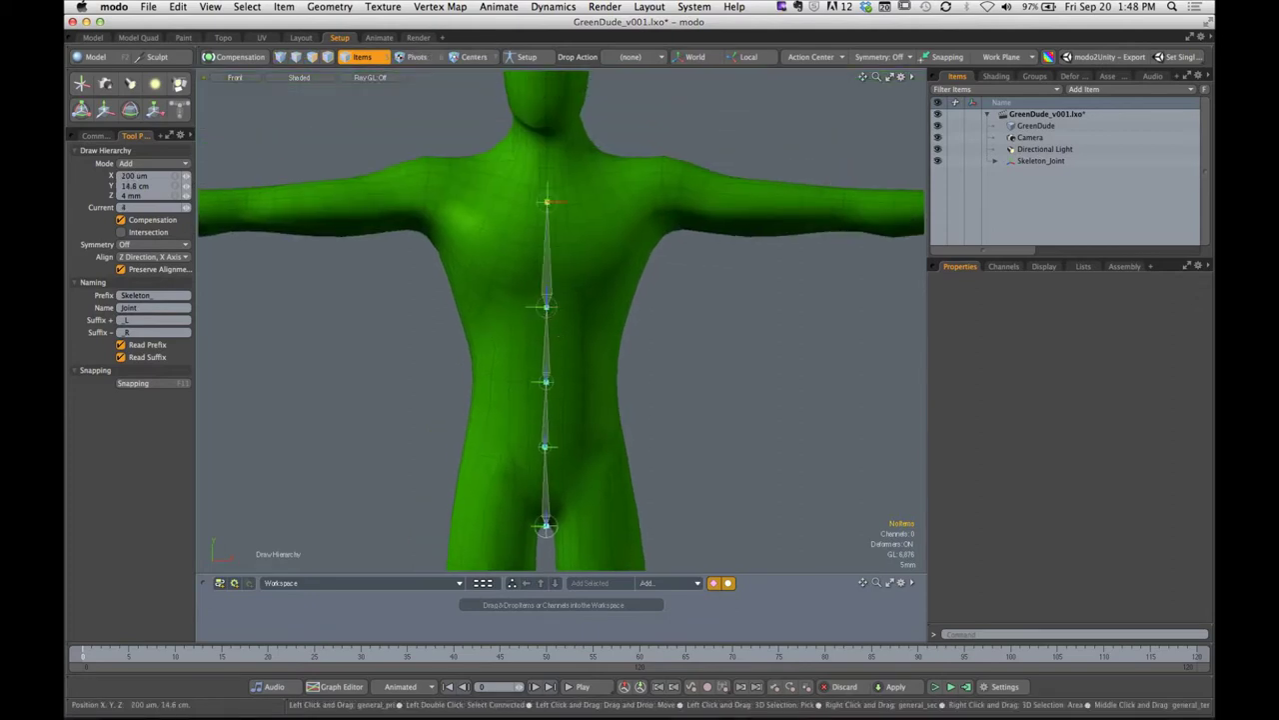
{"action": "left_click_drag", "start_coordinate": [533, 382], "coordinate": [512, 346], "text": "ctrl+alt"}
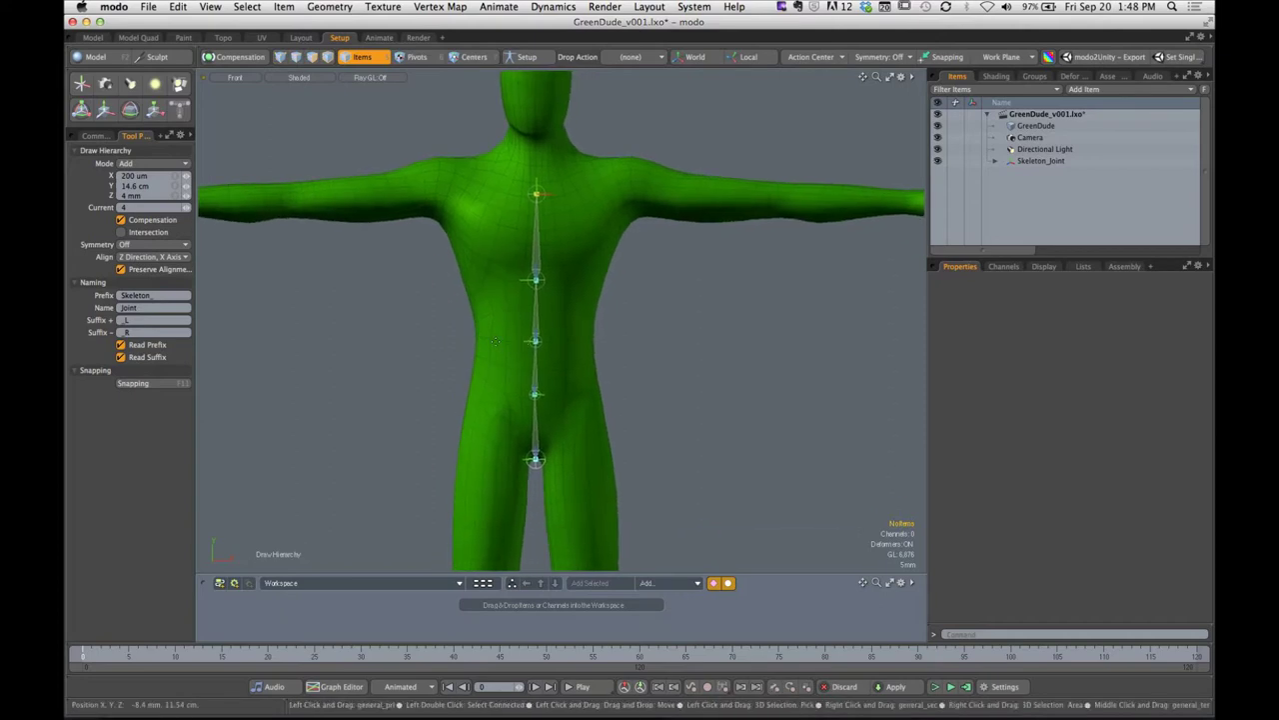
Switch to the joint layout image in Preview, circle each of the four spine joints above the root, and clear the annotations
{"action": "key", "text": "super+Tab"}
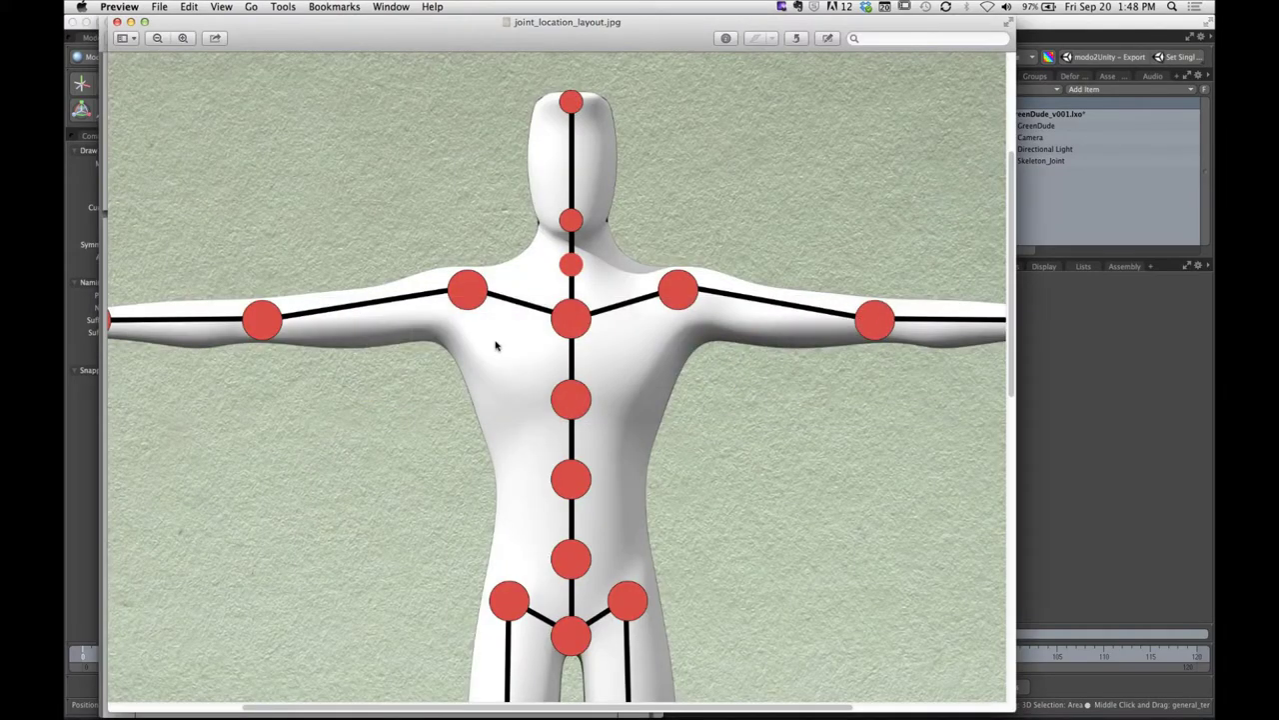
{"action": "left_click_drag", "start_coordinate": [584, 301], "coordinate": [529, 308]}
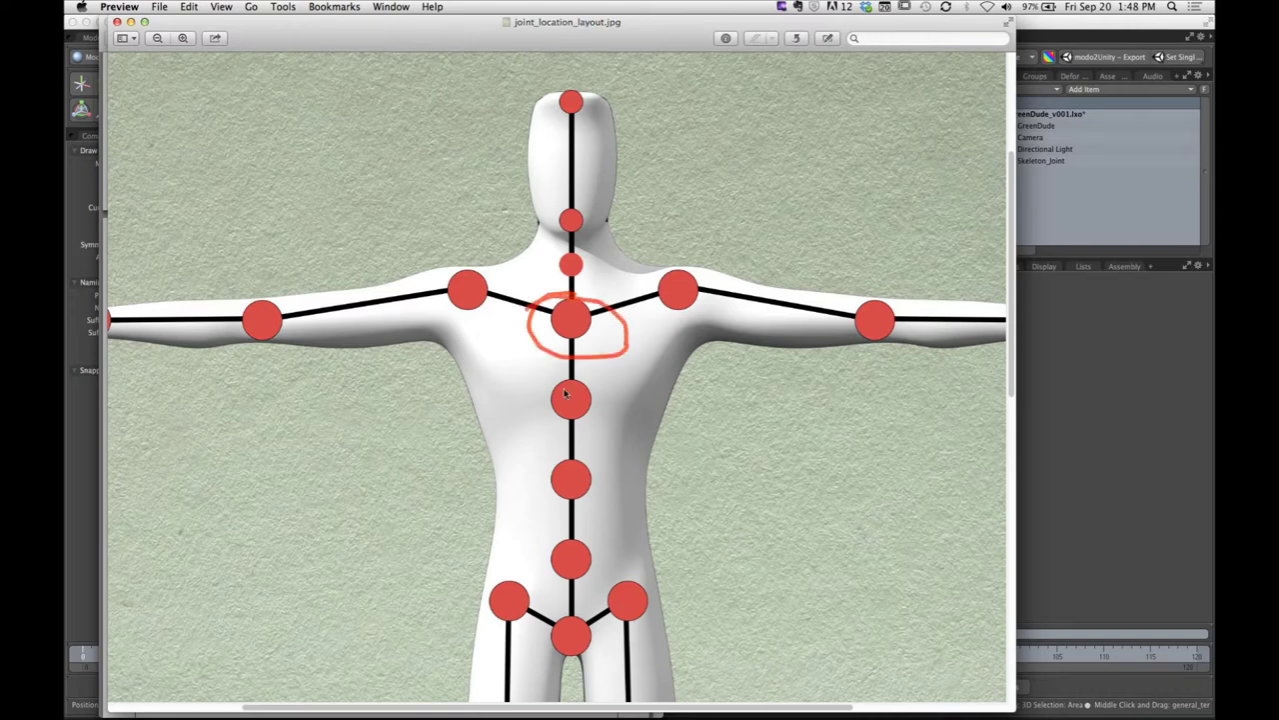
{"action": "mouse_move", "coordinate": [576, 375]}
{"action": "left_mouse_down"}
{"action": "mouse_move", "coordinate": [589, 385]}
{"action": "mouse_move", "coordinate": [540, 384]}
{"action": "left_mouse_up"}
{"action": "left_click_drag", "start_coordinate": [586, 456], "coordinate": [523, 462]}
{"action": "mouse_move", "coordinate": [592, 532]}
{"action": "left_mouse_down"}
{"action": "mouse_move", "coordinate": [529, 576]}
{"action": "mouse_move", "coordinate": [568, 535]}
{"action": "left_mouse_up"}
{"action": "key", "text": "Escape"}
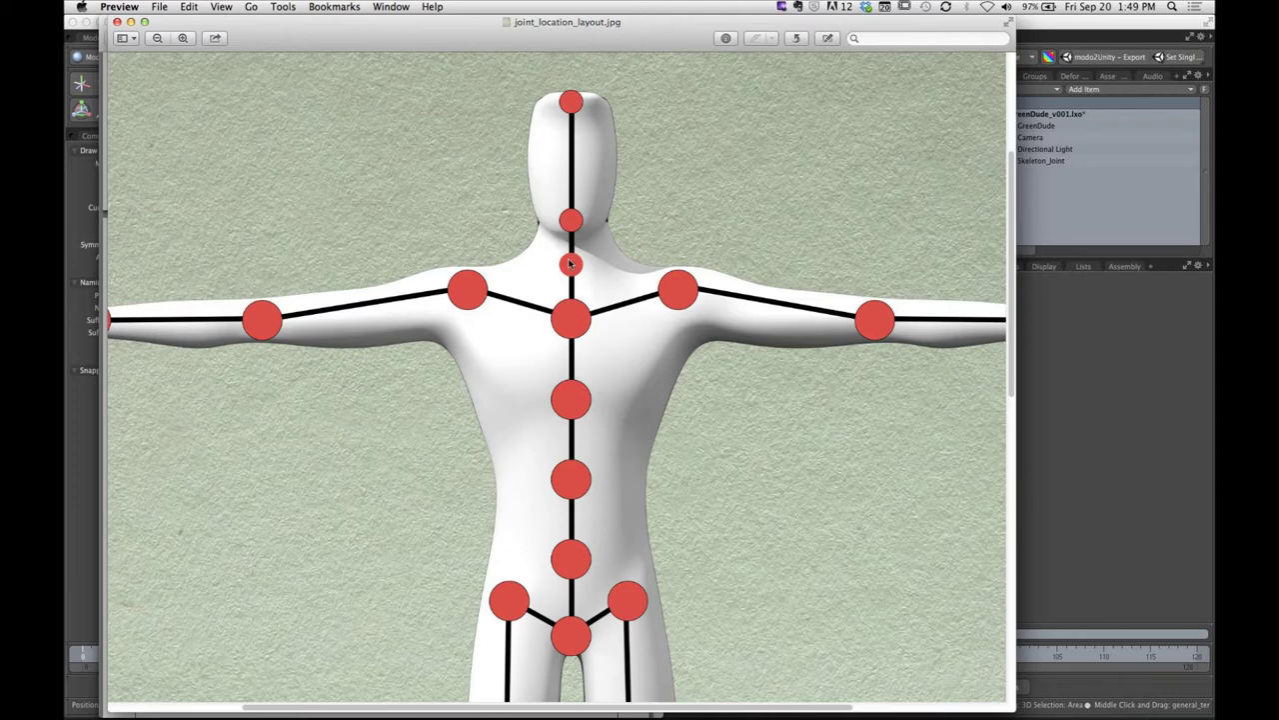
Draw arrows pointing at the neck, head base and head top joints in the layout image, clear them and switch back to modo
{"action": "left_click_drag", "start_coordinate": [641, 242], "coordinate": [600, 257]}
{"action": "left_click_drag", "start_coordinate": [662, 212], "coordinate": [596, 218]}
{"action": "left_click_drag", "start_coordinate": [632, 168], "coordinate": [585, 114]}
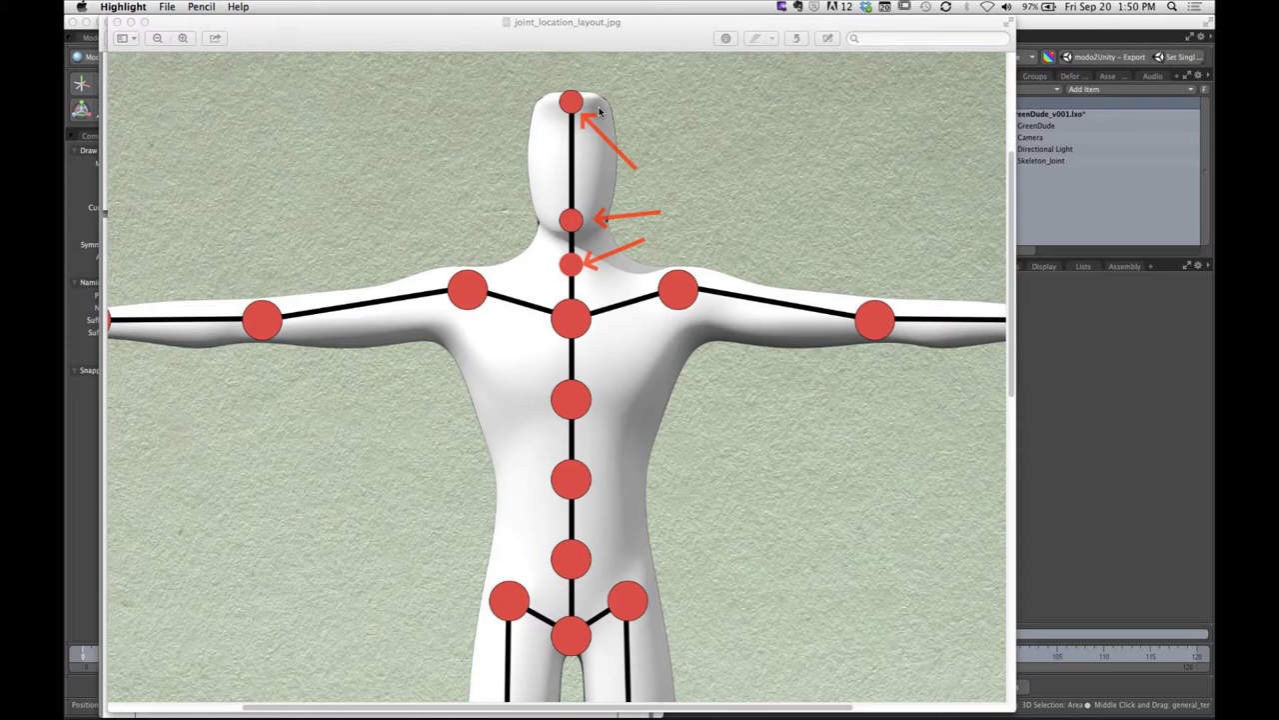
{"action": "key", "text": "Escape"}
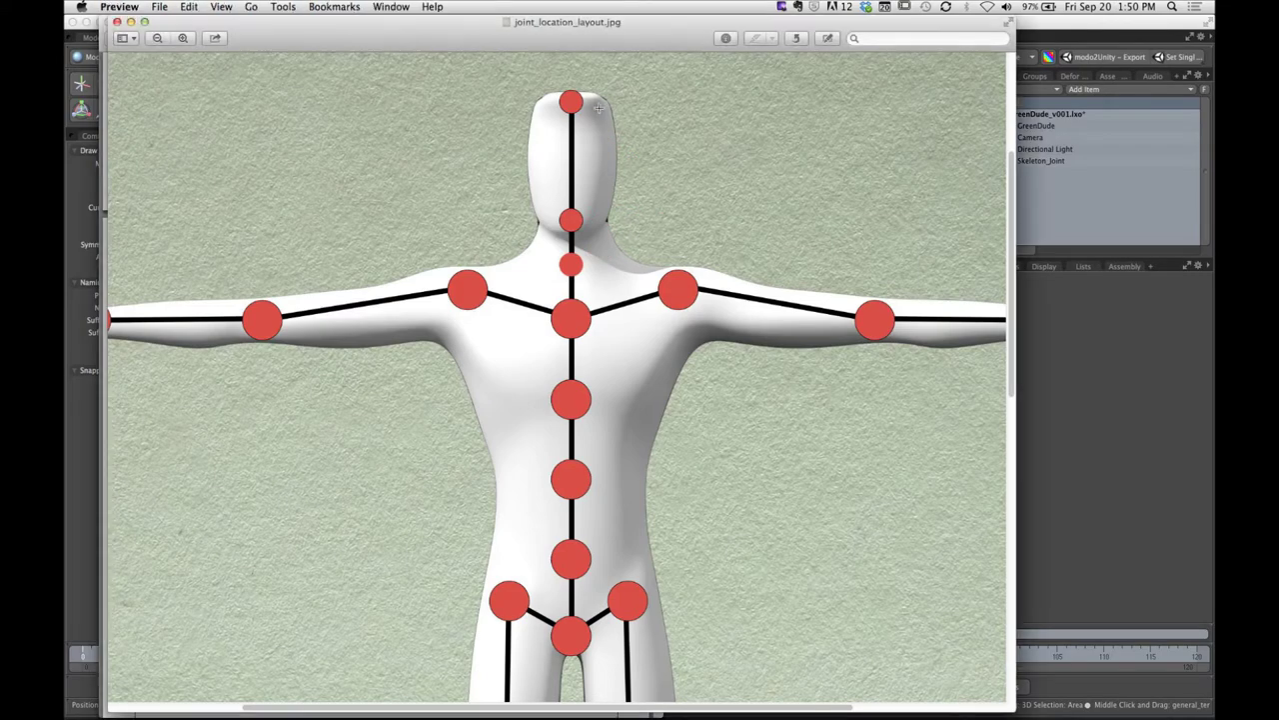
{"action": "key", "text": "super+Tab"}
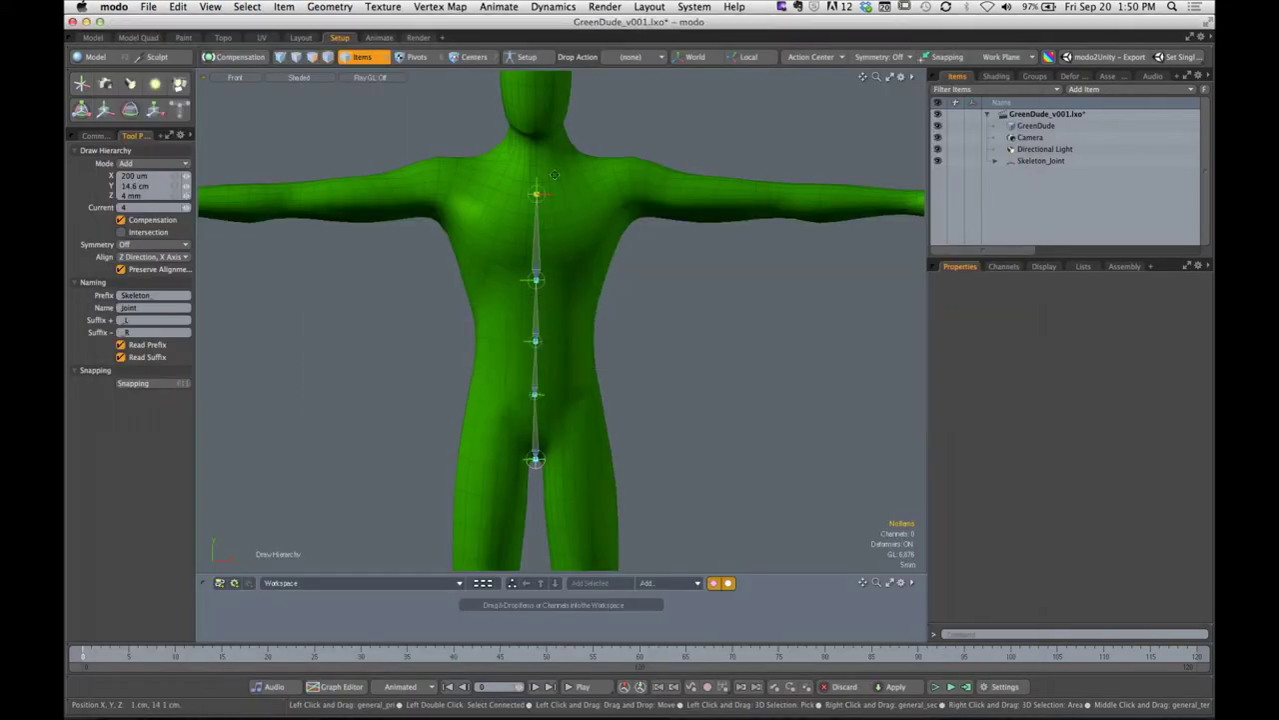
Add three more joints on the centreline: at the neck, at the head base, and at the top of the head at about Y 18.15 cm
{"action": "left_click_drag", "start_coordinate": [551, 250], "coordinate": [549, 276], "text": "alt+shift"}
{"action": "left_click_drag", "start_coordinate": [535, 294], "coordinate": [536, 383], "text": "ctrl+alt"}
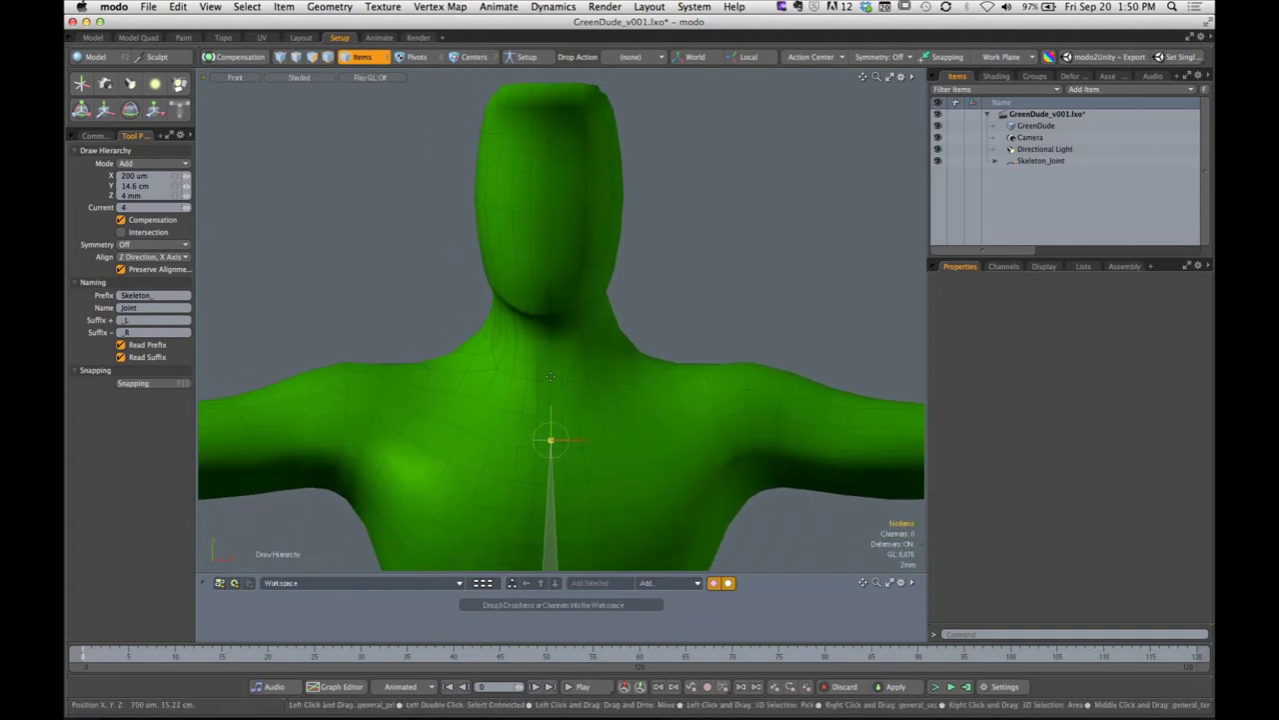
{"action": "left_click", "coordinate": [550, 382]}
{"action": "left_click", "coordinate": [550, 274]}
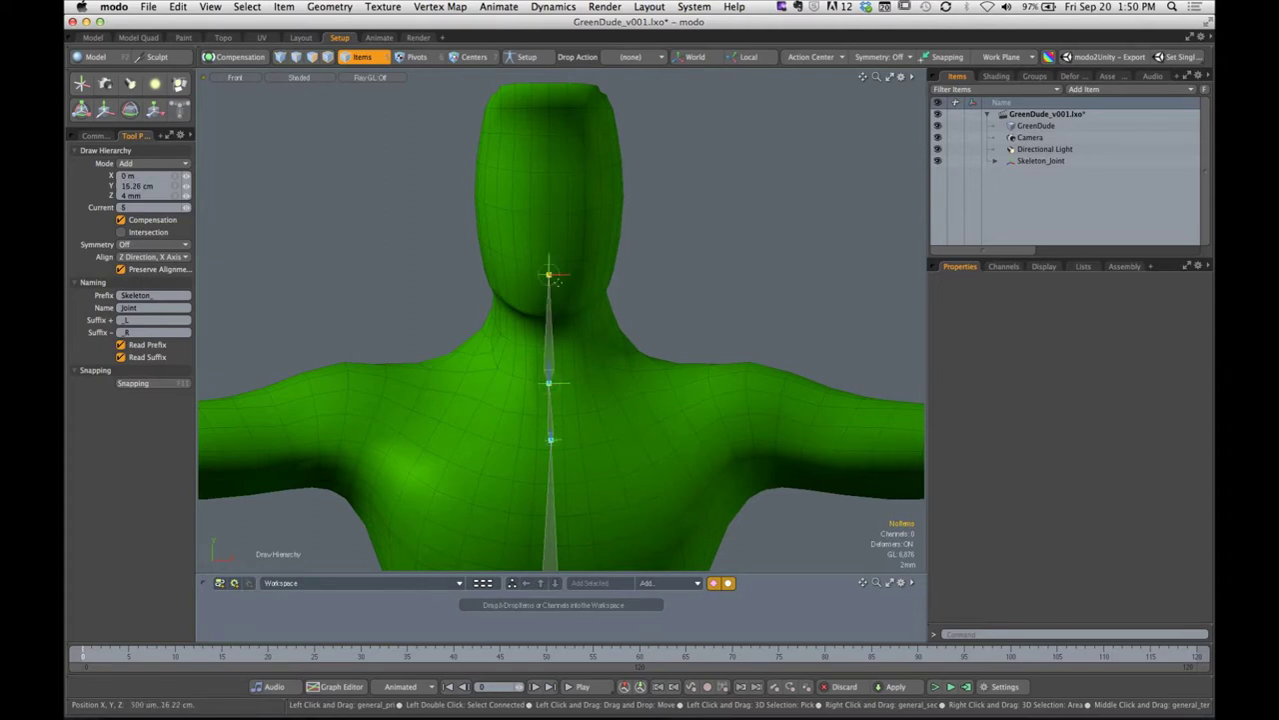
{"action": "left_click", "coordinate": [545, 87]}
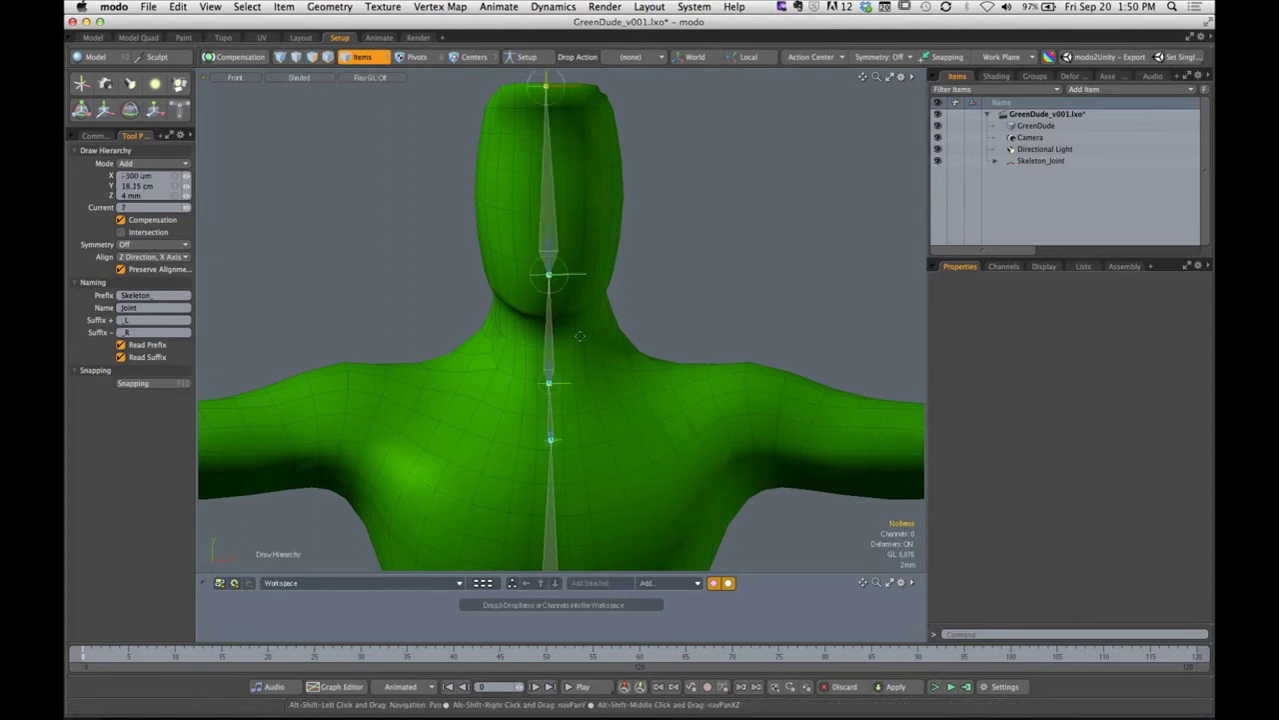
In the Right view, move the three joints above the root toward the back, to about Z -2 mm, -6 mm and -6 mm
{"action": "scroll", "coordinate": [580, 336], "scroll_direction": "down", "scroll_amount": 3}
{"action": "left_click_drag", "start_coordinate": [565, 368], "coordinate": [549, 294], "text": "alt"}
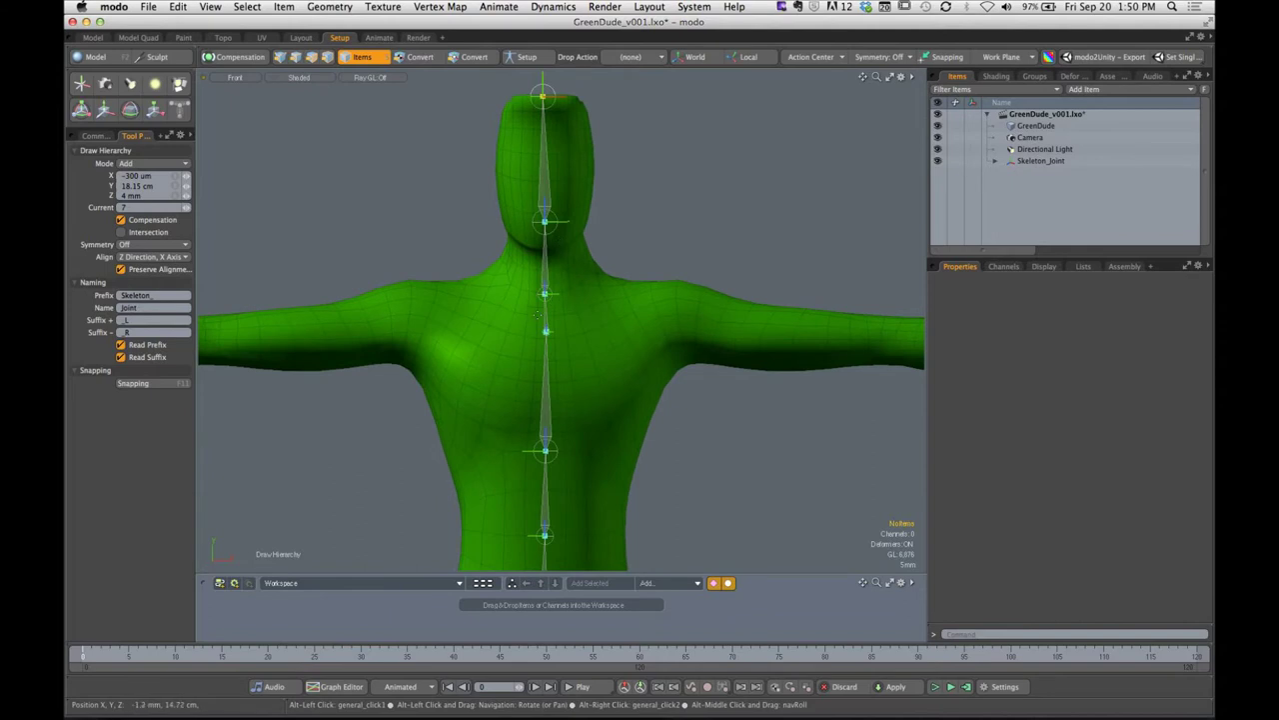
{"action": "left_click", "coordinate": [235, 77]}
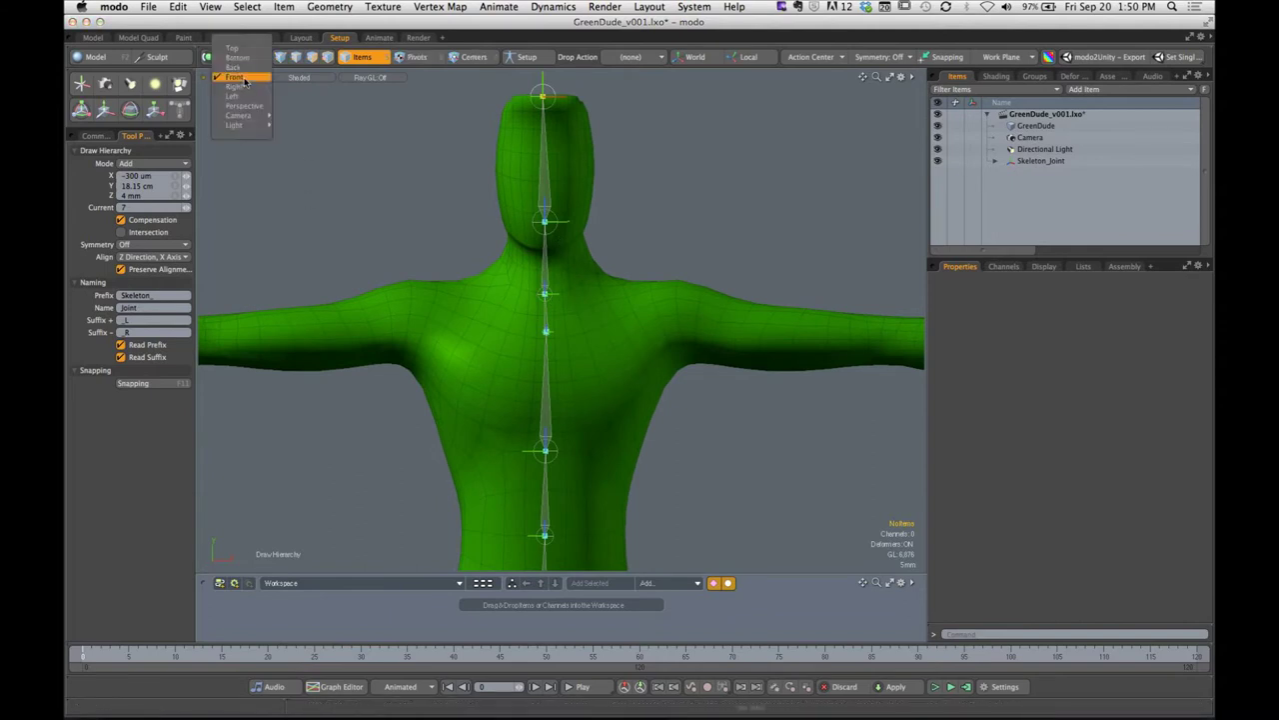
{"action": "left_click", "coordinate": [242, 87]}
{"action": "left_click_drag", "start_coordinate": [537, 362], "coordinate": [500, 370], "text": "alt"}
{"action": "left_click_drag", "start_coordinate": [570, 425], "coordinate": [555, 225], "text": "ctrl+alt"}
{"action": "left_click_drag", "start_coordinate": [555, 361], "coordinate": [539, 334], "text": "alt+shift"}
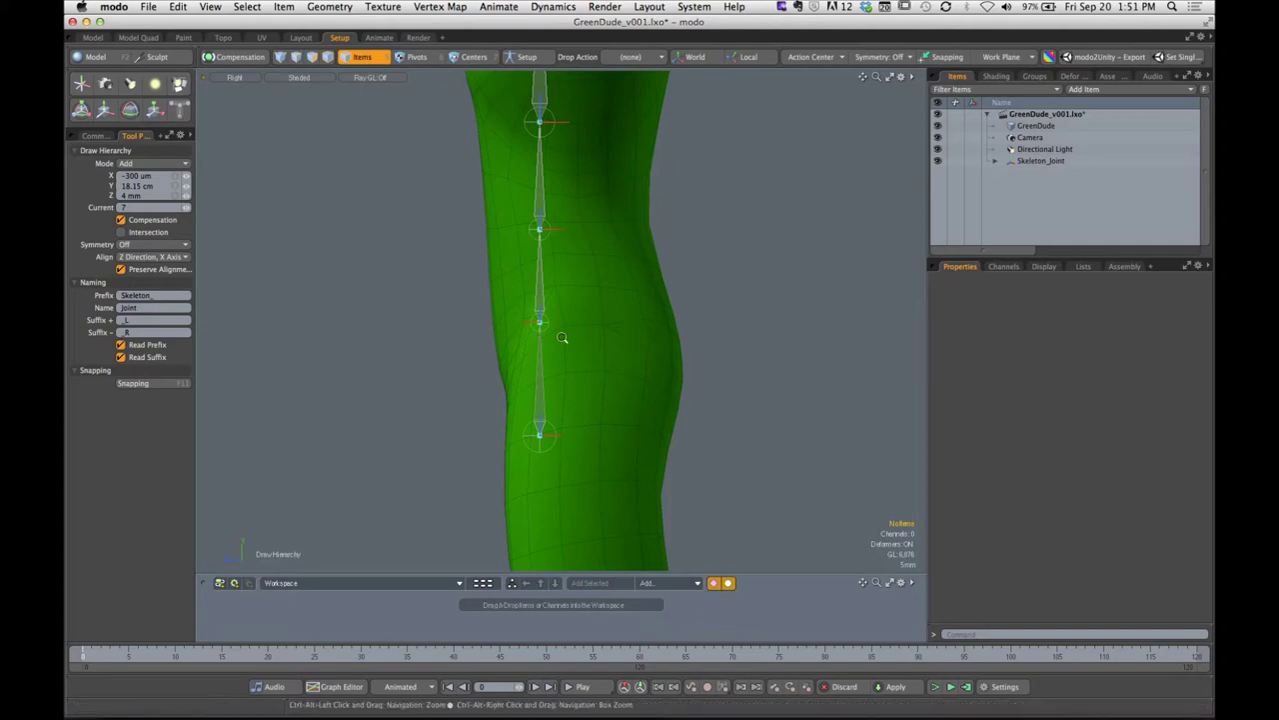
{"action": "left_click_drag", "start_coordinate": [562, 340], "coordinate": [549, 296], "text": "ctrl+alt"}
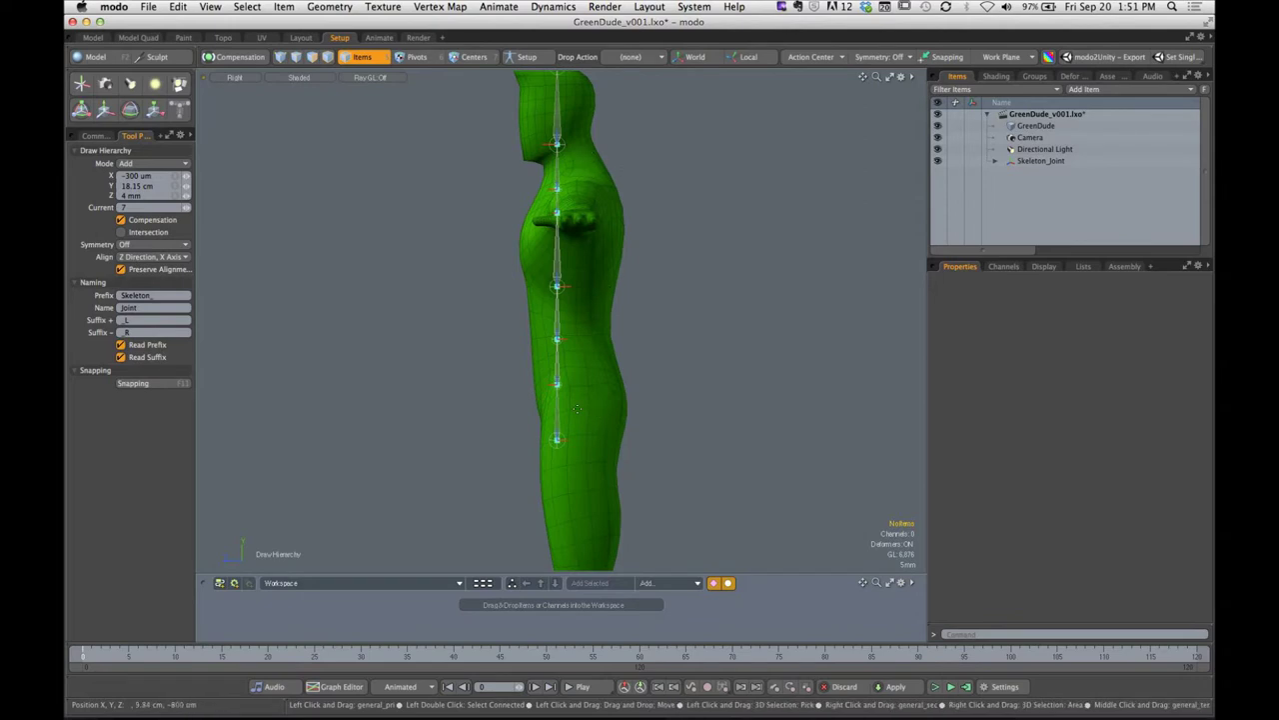
{"action": "left_click_drag", "start_coordinate": [602, 387], "coordinate": [576, 372], "text": "alt"}
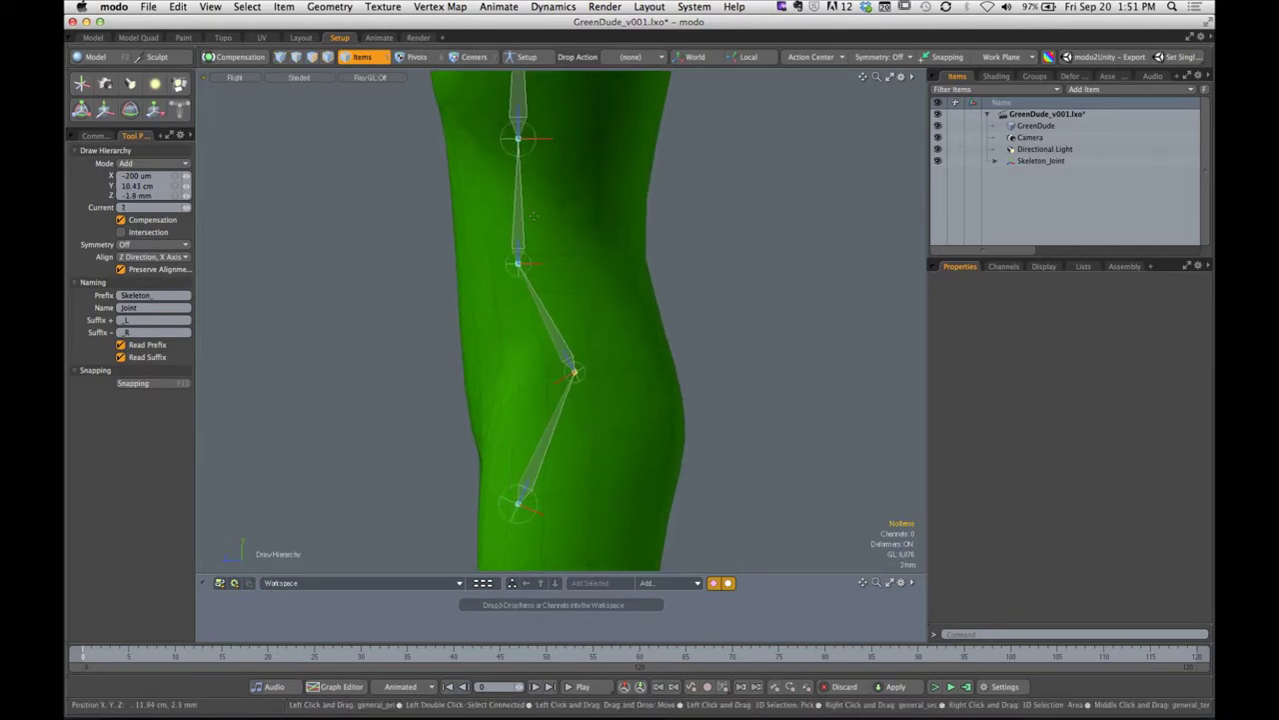
{"action": "left_click_drag", "start_coordinate": [521, 266], "coordinate": [610, 264]}
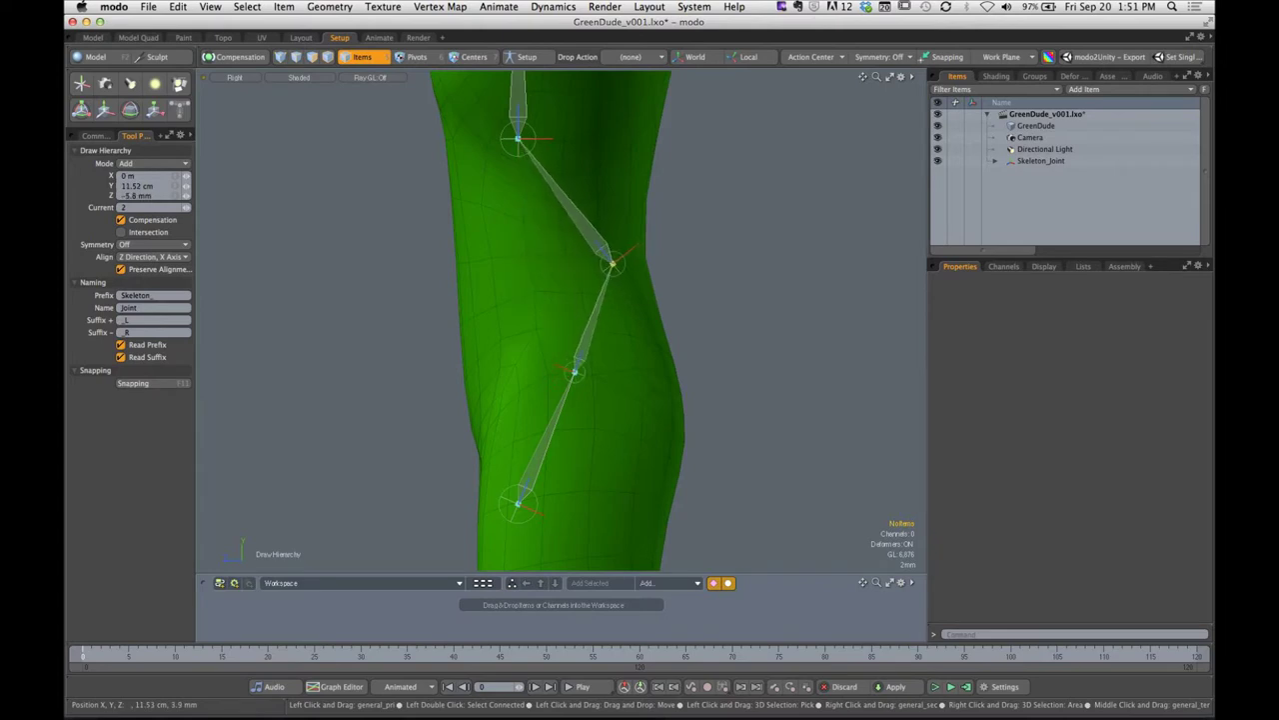
{"action": "left_click_drag", "start_coordinate": [517, 140], "coordinate": [616, 139]}
Move the upper chest joint back to about Y 14.62 cm, Z -8 mm, and the neck joint to about Y 15.5 cm, Z -1.4 mm
{"action": "left_click_drag", "start_coordinate": [620, 166], "coordinate": [548, 195], "text": "ctrl+alt"}
{"action": "left_click_drag", "start_coordinate": [558, 194], "coordinate": [540, 300], "text": "alt+shift"}
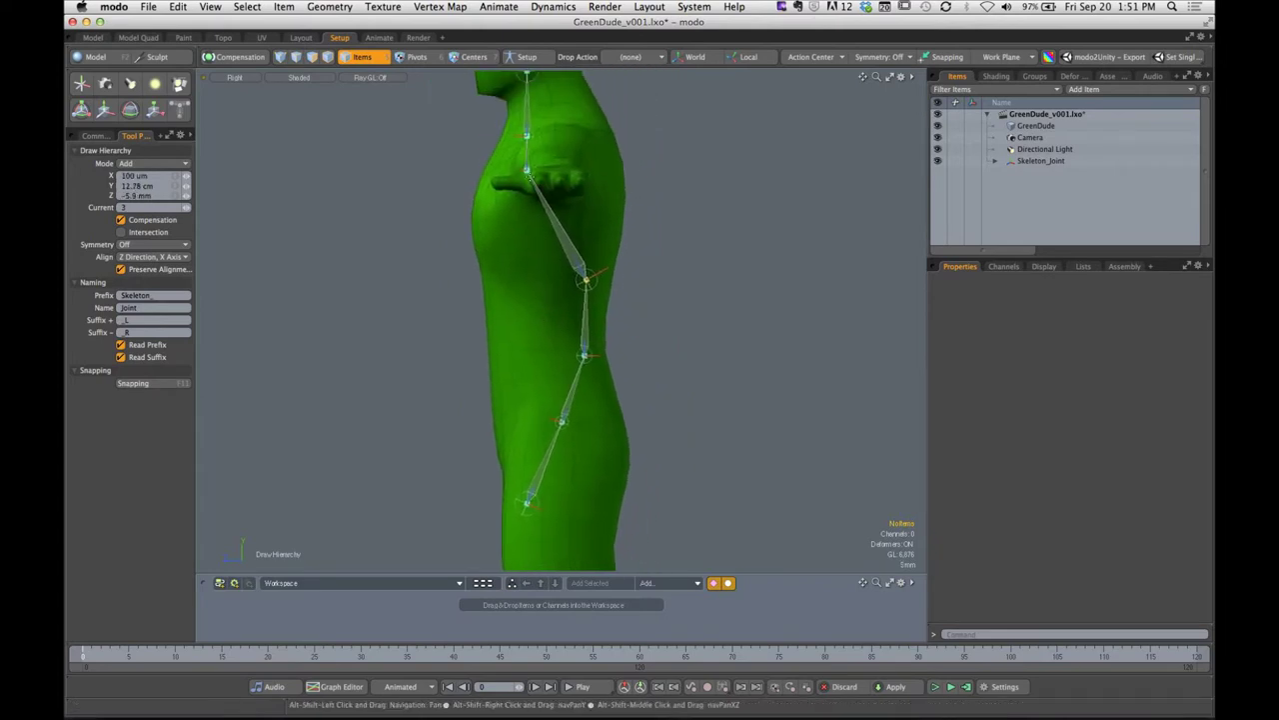
{"action": "left_click_drag", "start_coordinate": [531, 175], "coordinate": [605, 183]}
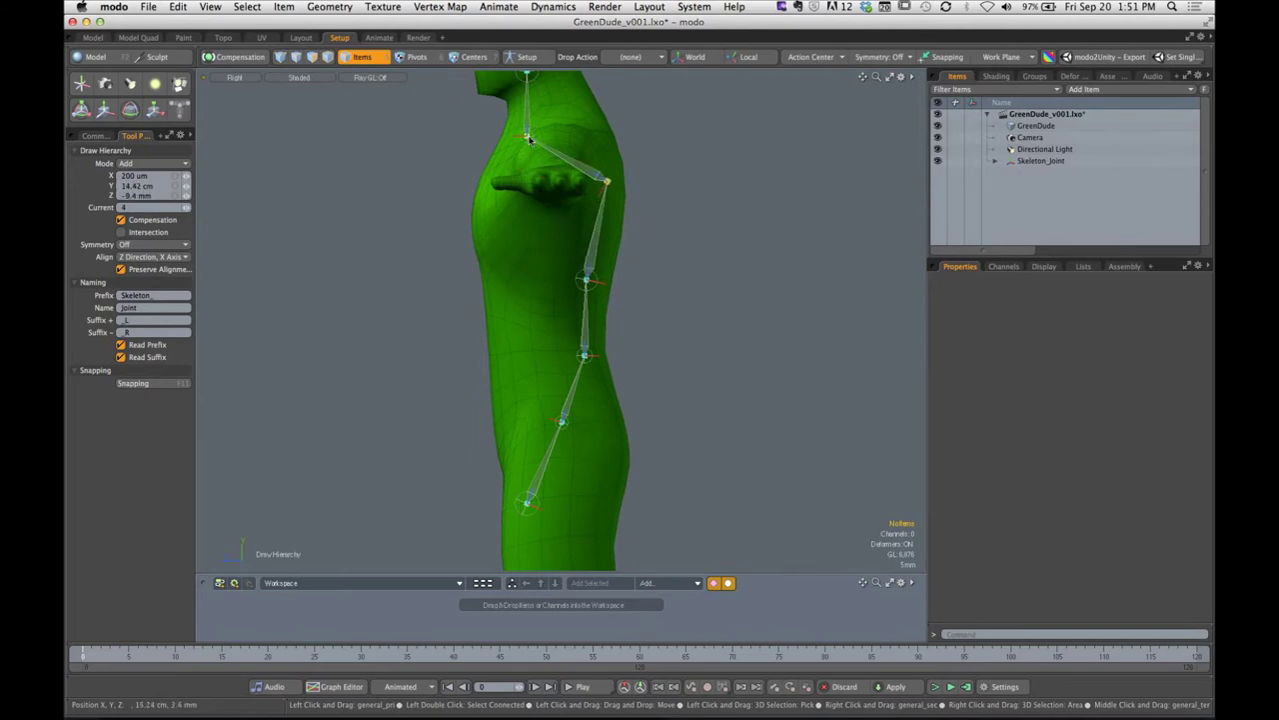
{"action": "left_click_drag", "start_coordinate": [530, 137], "coordinate": [562, 220]}
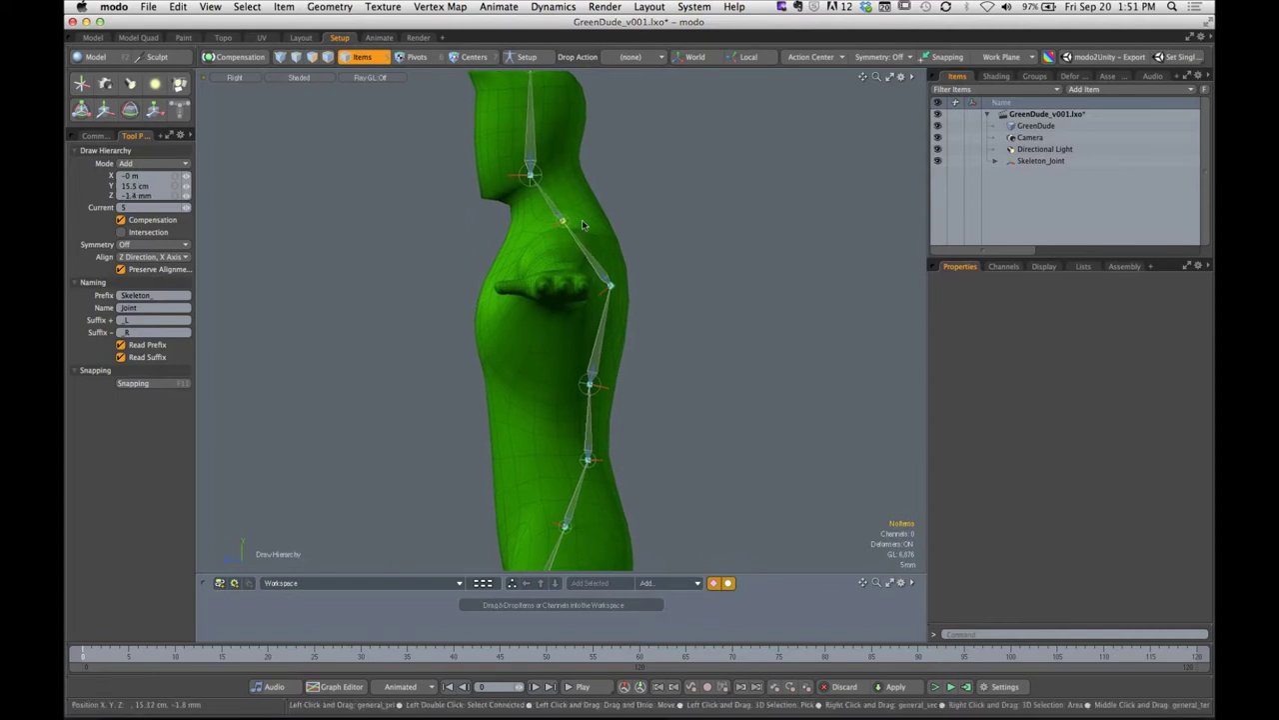
{"action": "left_click_drag", "start_coordinate": [610, 285], "coordinate": [608, 274]}
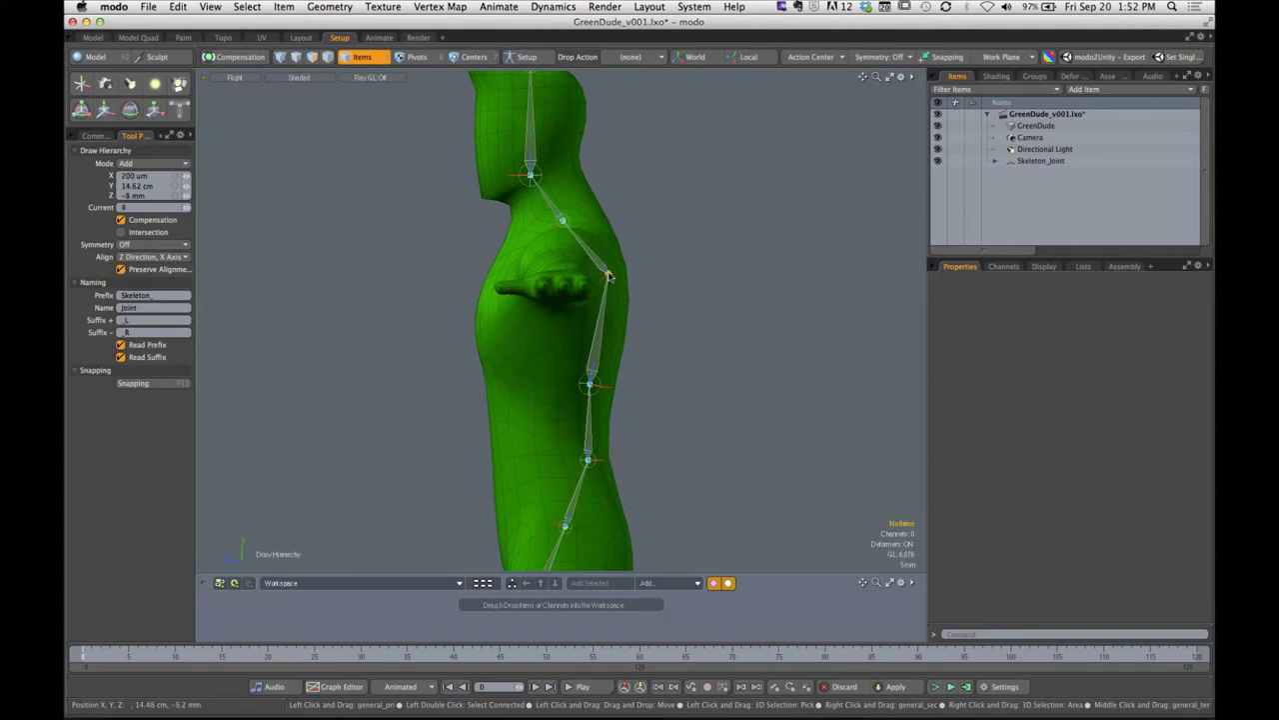
Fine-tune the neck joint to about Y 15.48 cm, Z -1.8 mm, and the head base joint to about Y 16.2 cm, Z 3.4 mm
{"action": "left_click_drag", "start_coordinate": [542, 192], "coordinate": [582, 274], "text": "alt+shift"}
{"action": "left_click", "coordinate": [580, 273]}
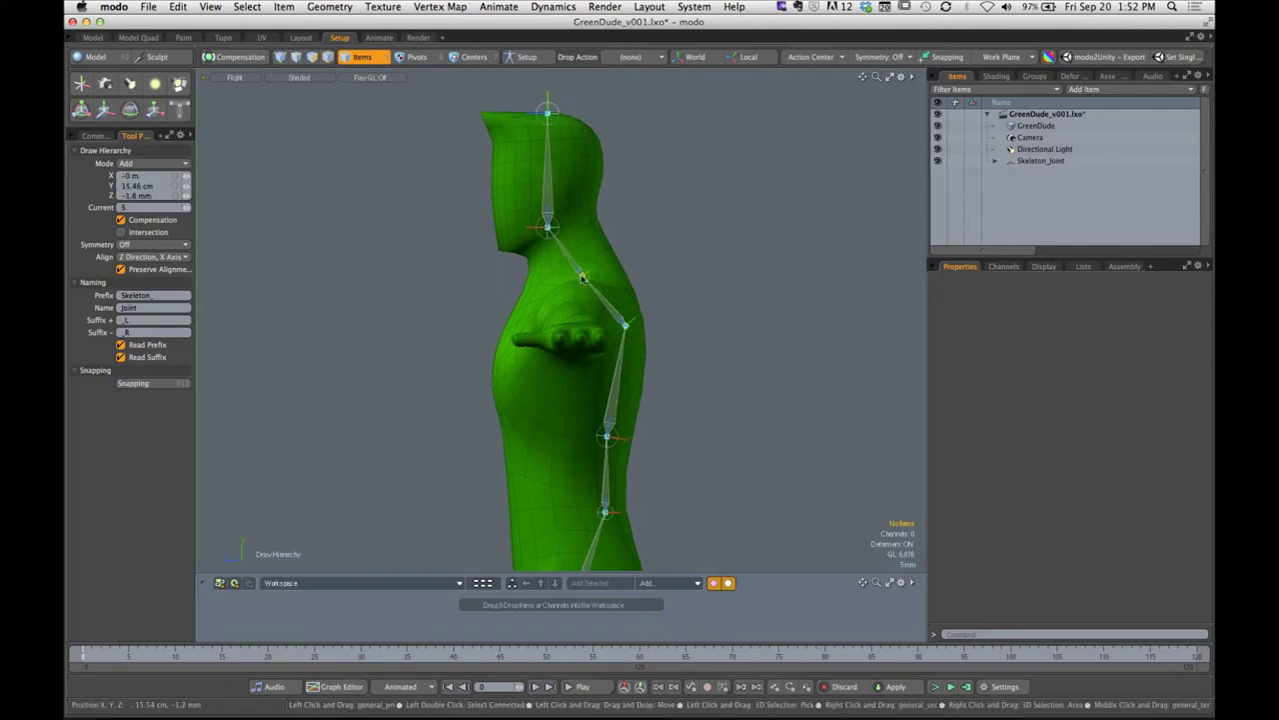
{"action": "left_click_drag", "start_coordinate": [548, 228], "coordinate": [550, 230]}
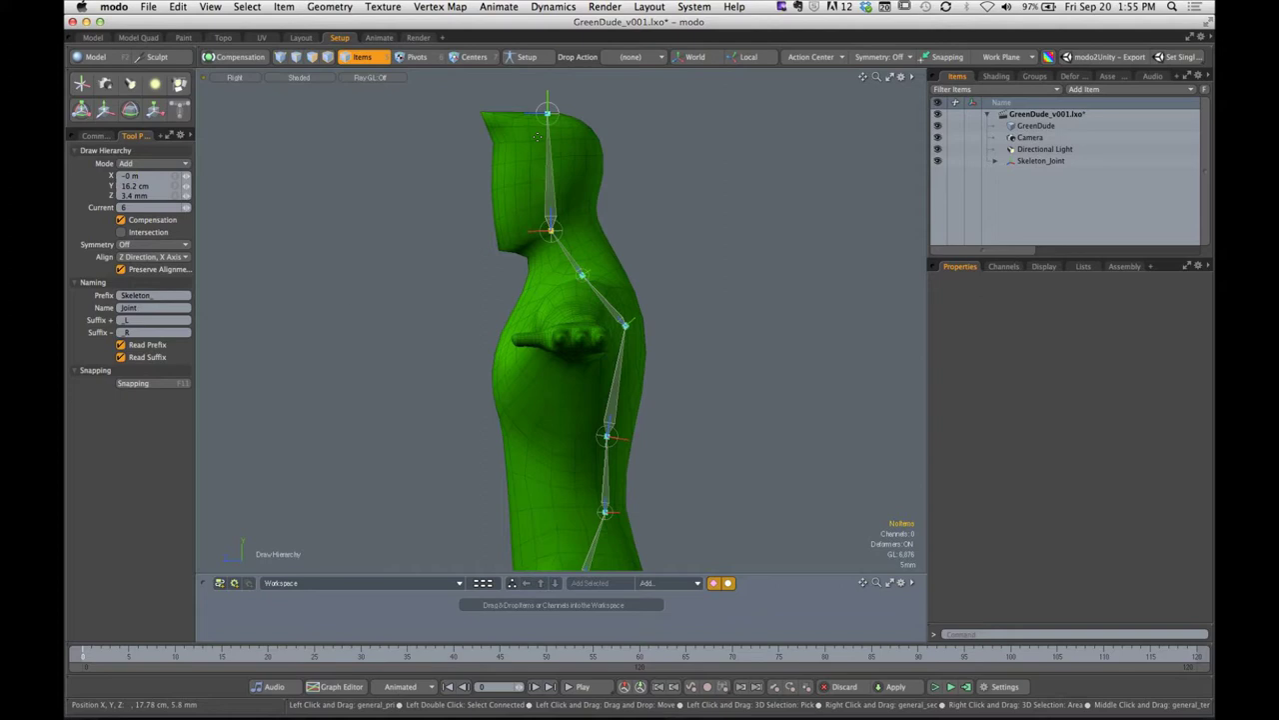
Switch to the Perspective view and check how the root-to-head joint chain sits inside the whole character
{"action": "left_click_drag", "start_coordinate": [525, 302], "coordinate": [665, 324], "text": "alt+shift"}
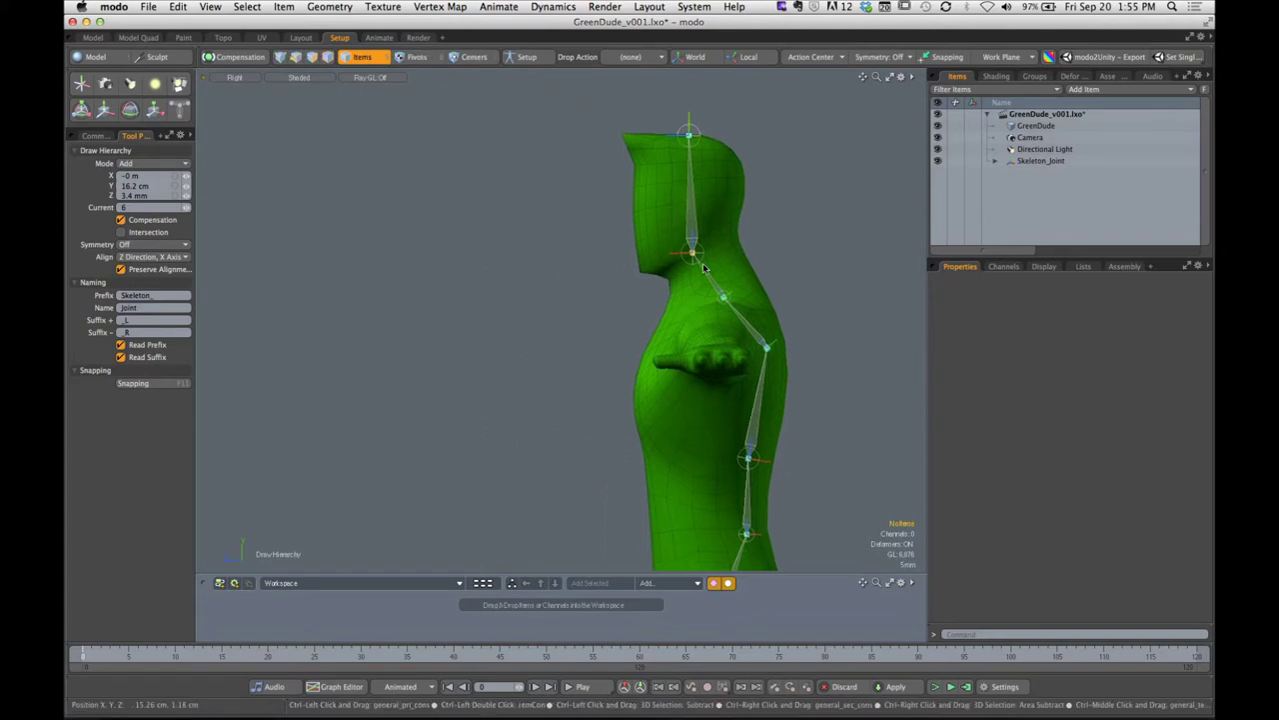
{"action": "key", "text": "KP_Decimal"}
{"action": "left_click_drag", "start_coordinate": [704, 267], "coordinate": [547, 324], "text": "alt"}
{"action": "scroll", "coordinate": [734, 340], "scroll_direction": "down", "scroll_amount": 4}
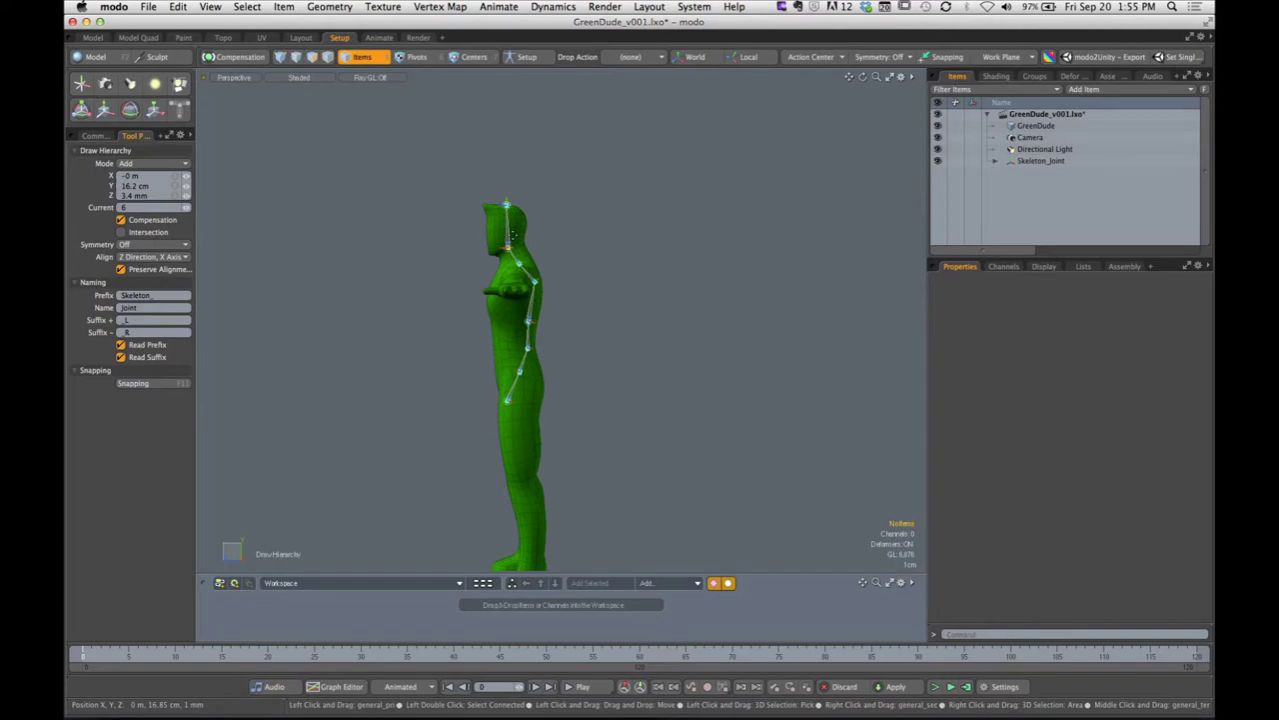
{"action": "left_click_drag", "start_coordinate": [512, 234], "coordinate": [462, 346], "text": "alt"}
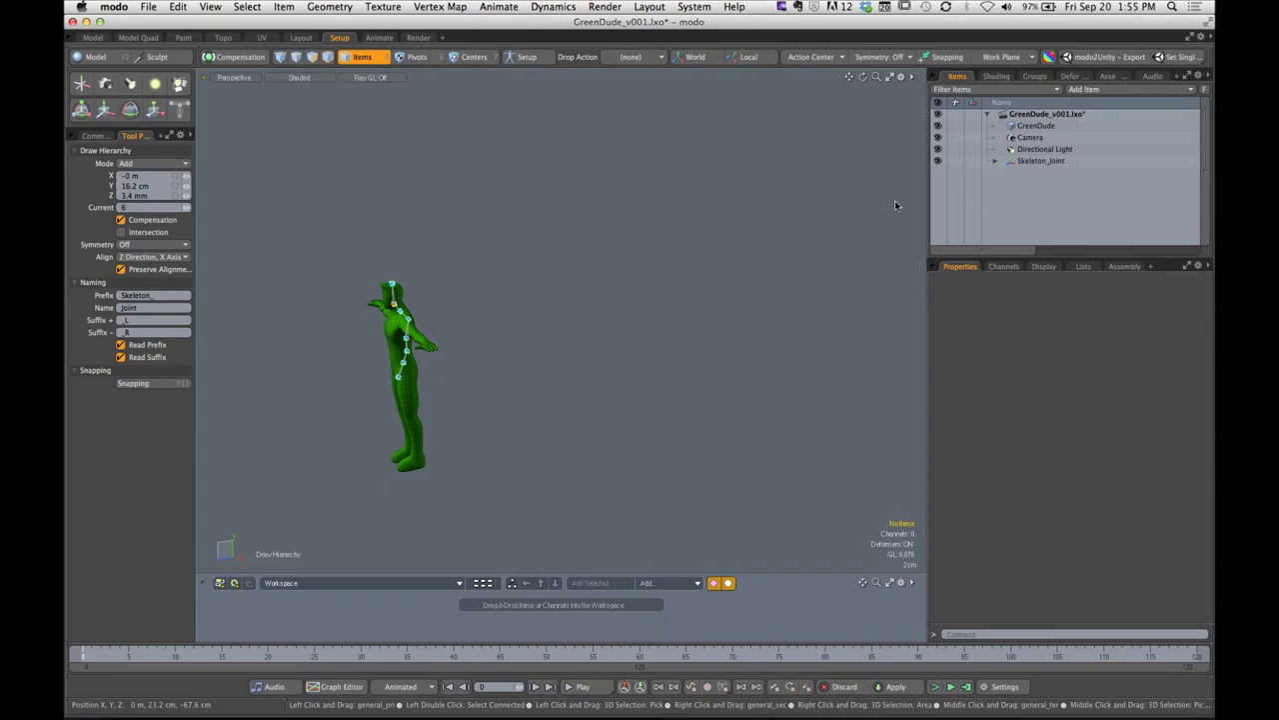
Leave the skeleton drawing tool and expand the Skeleton_Joint hierarchy in the item list down to its last joint
{"action": "key", "text": "space"}
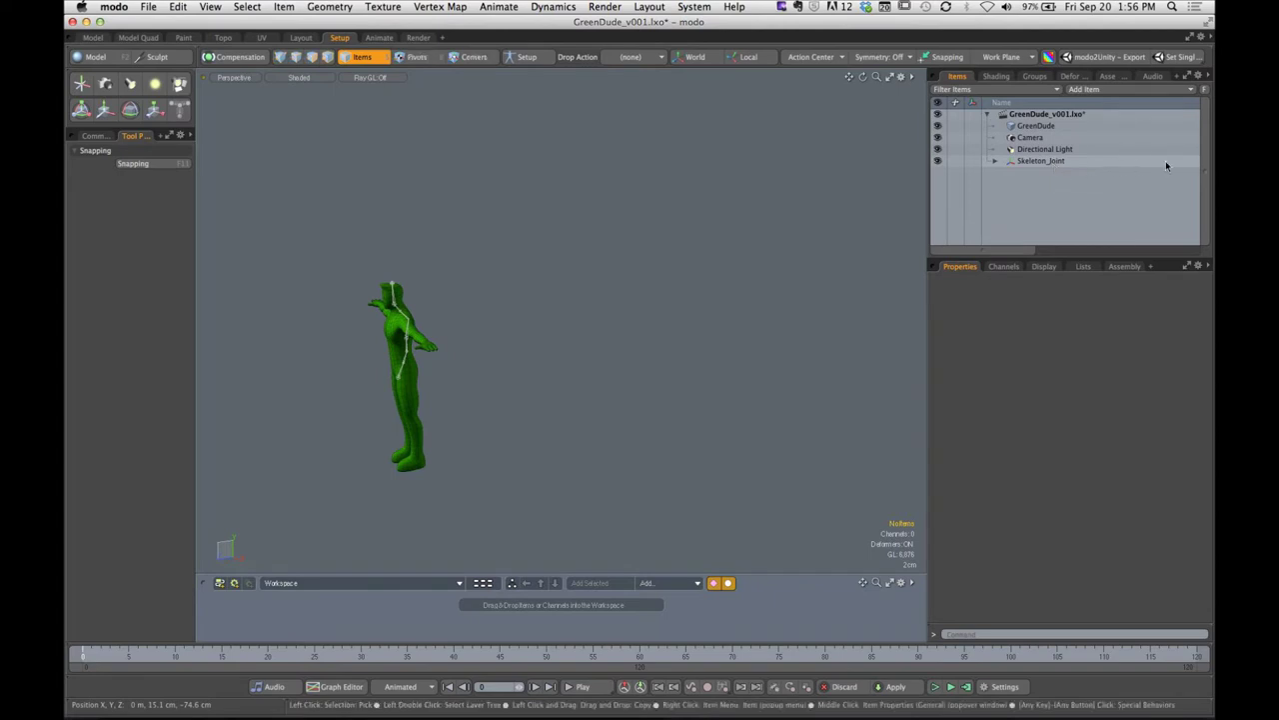
{"action": "left_click", "coordinate": [994, 161]}
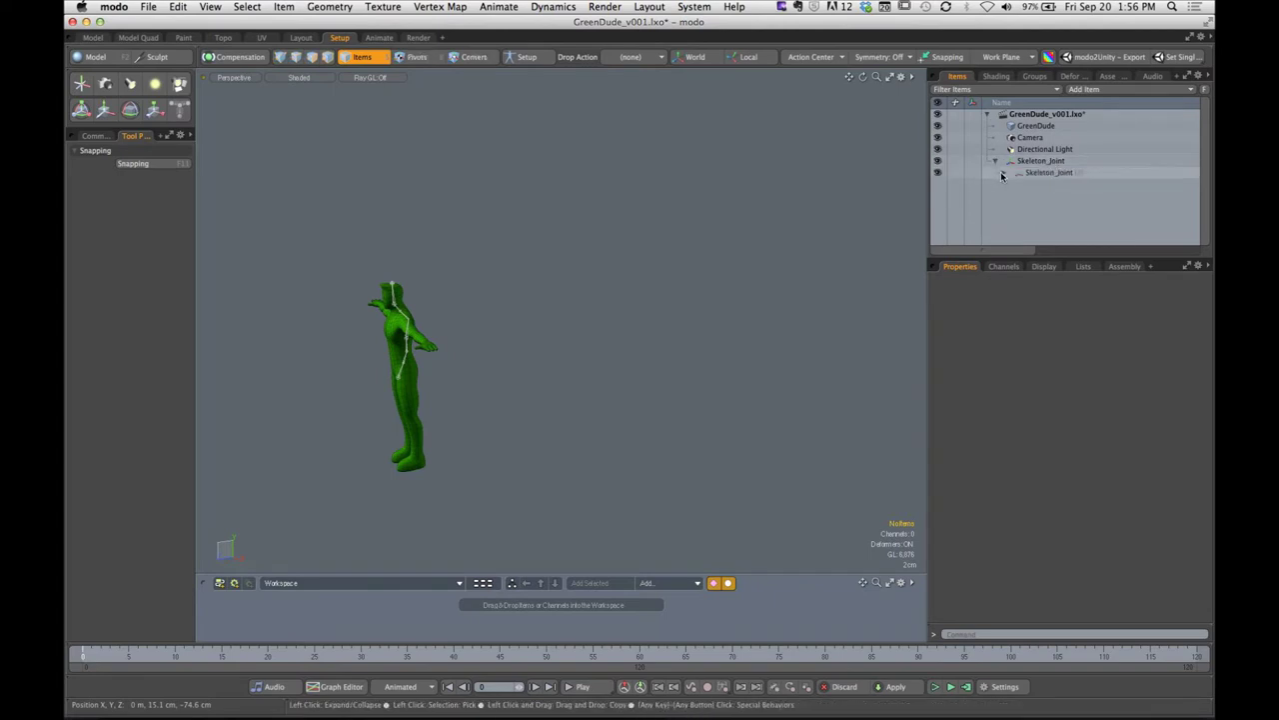
{"action": "left_click", "coordinate": [1003, 173]}
{"action": "left_click", "coordinate": [1010, 185]}
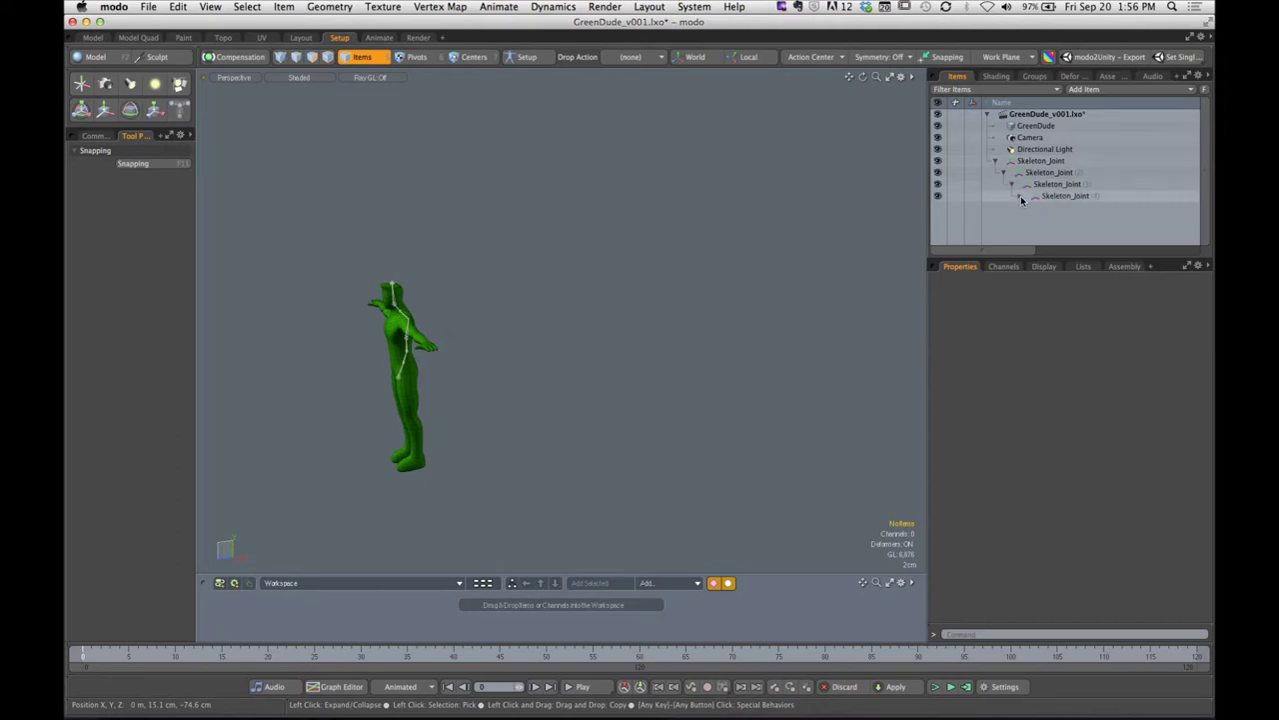
{"action": "left_click", "coordinate": [1020, 196]}
{"action": "left_click", "coordinate": [1028, 208]}
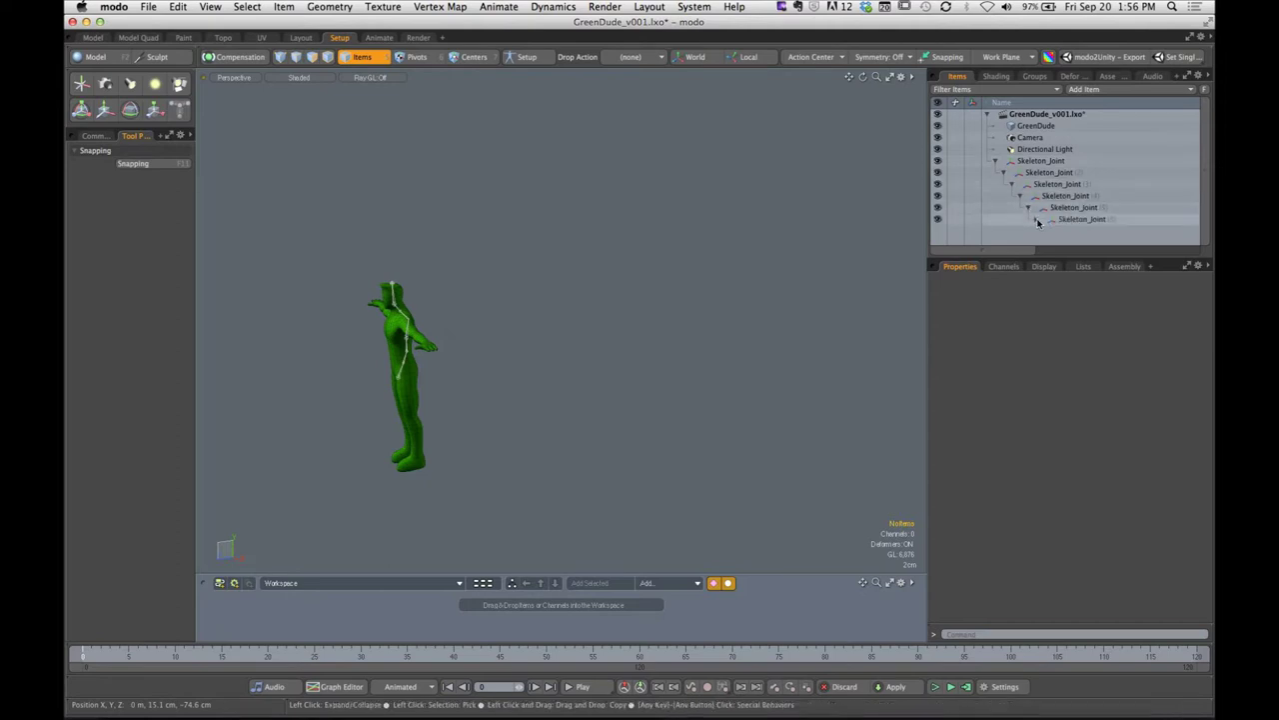
{"action": "left_click", "coordinate": [1037, 218]}
{"action": "scroll", "coordinate": [1089, 217], "scroll_direction": "down", "scroll_amount": 1}
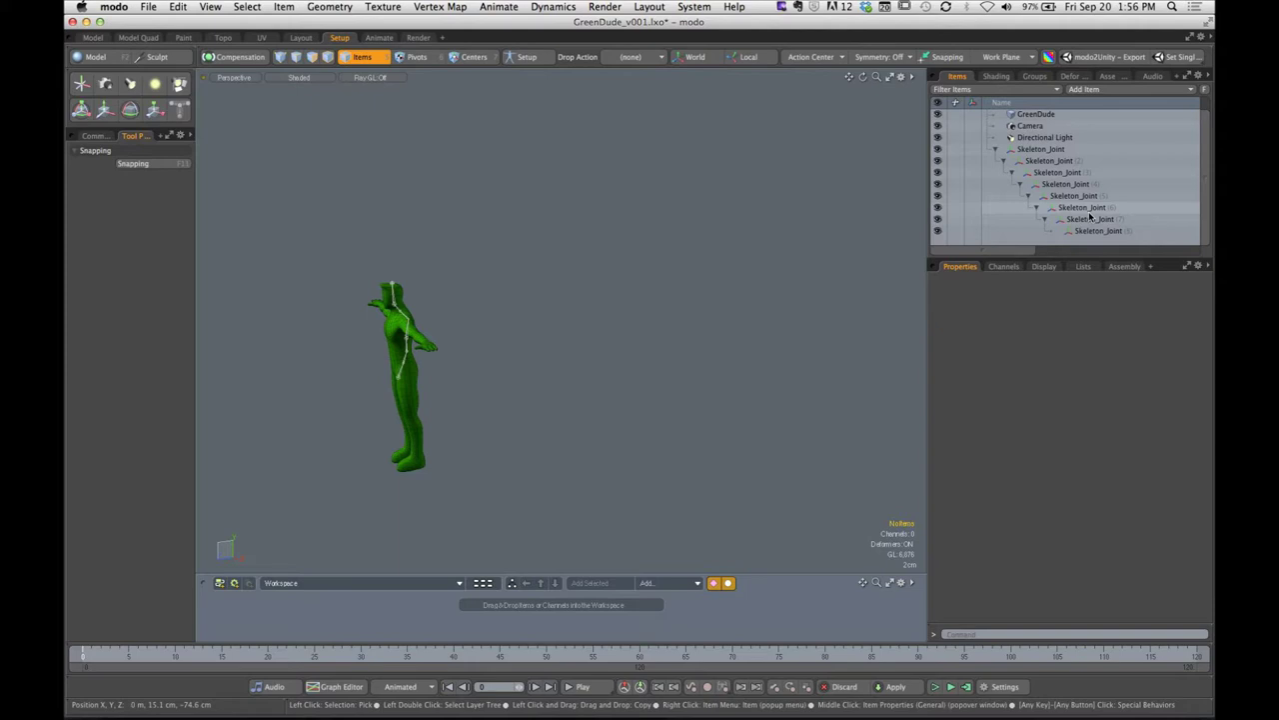
{"action": "key", "text": "ctrl"}
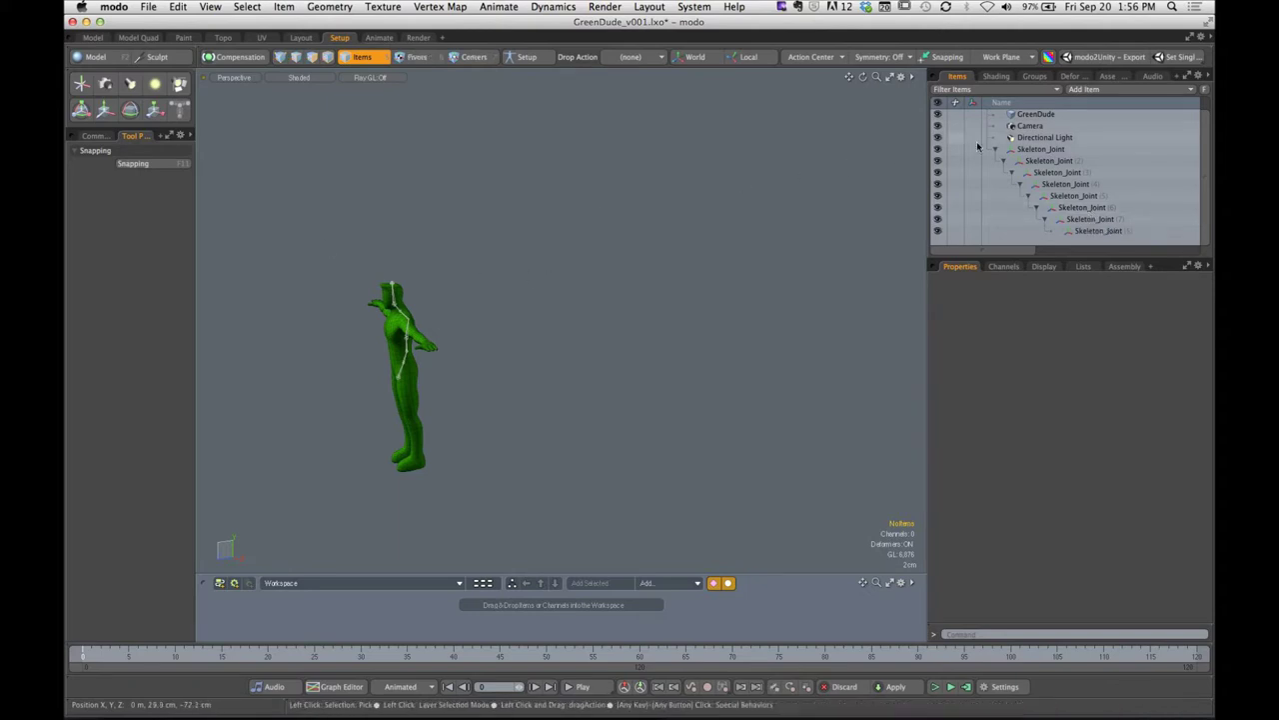
Inspect the joint chain from root to head inside the character with the Skeleton tool active, then leave the tool
{"action": "left_click", "coordinate": [1030, 151]}
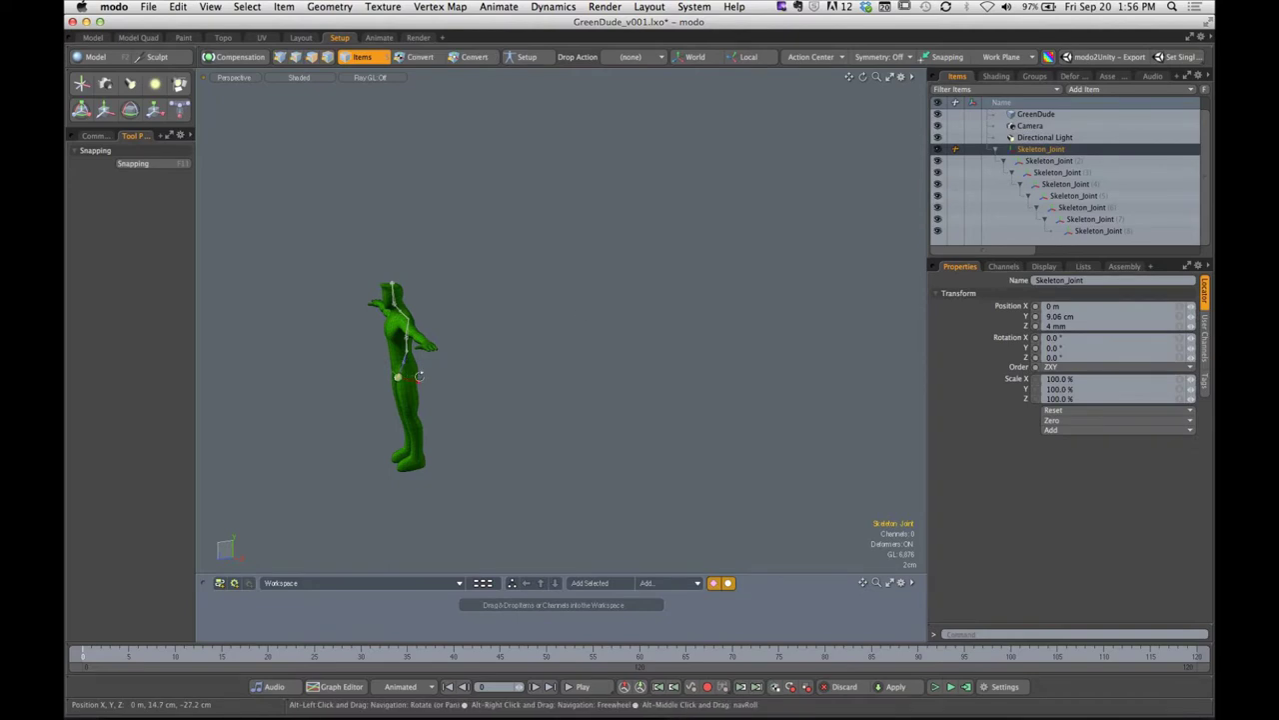
{"action": "left_click_drag", "start_coordinate": [372, 390], "coordinate": [420, 387], "text": "alt"}
{"action": "left_click_drag", "start_coordinate": [420, 388], "coordinate": [533, 337], "text": "ctrl+alt"}
{"action": "left_click", "coordinate": [98, 136]}
{"action": "left_click", "coordinate": [112, 187]}
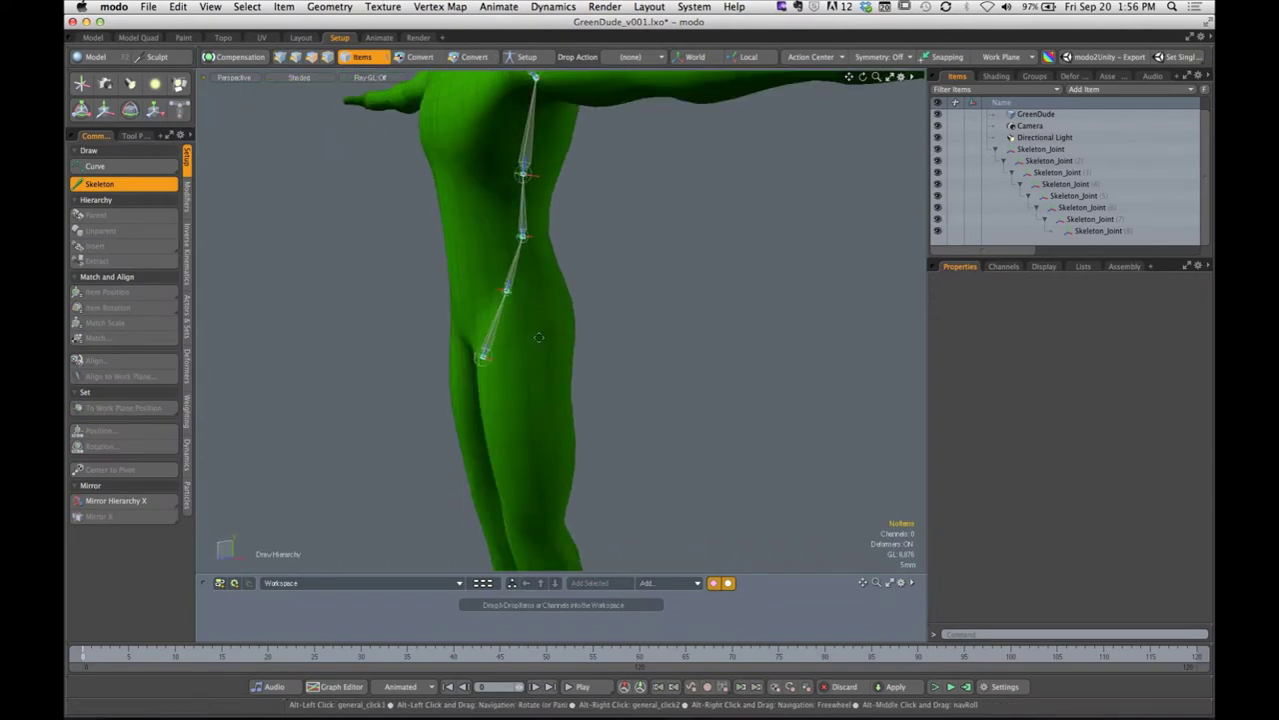
{"action": "left_click_drag", "start_coordinate": [520, 232], "coordinate": [543, 308], "text": "alt+shift"}
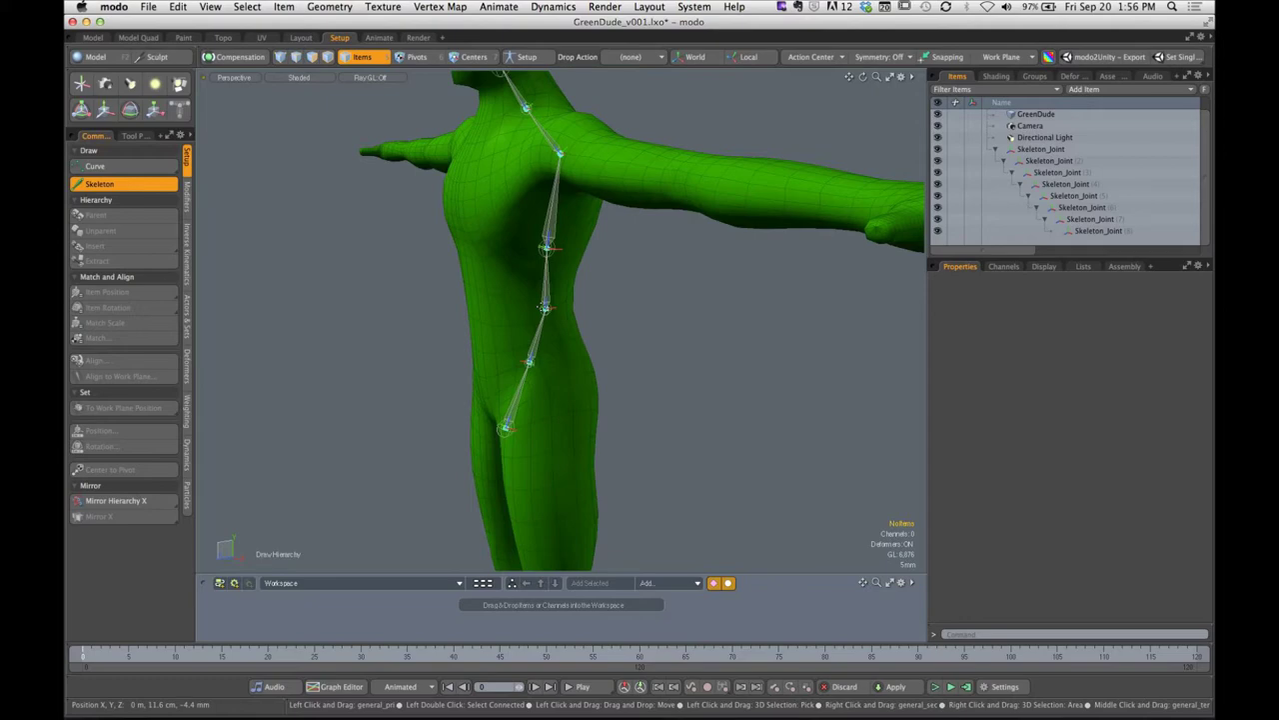
{"action": "left_click_drag", "start_coordinate": [474, 273], "coordinate": [433, 310], "text": "alt"}
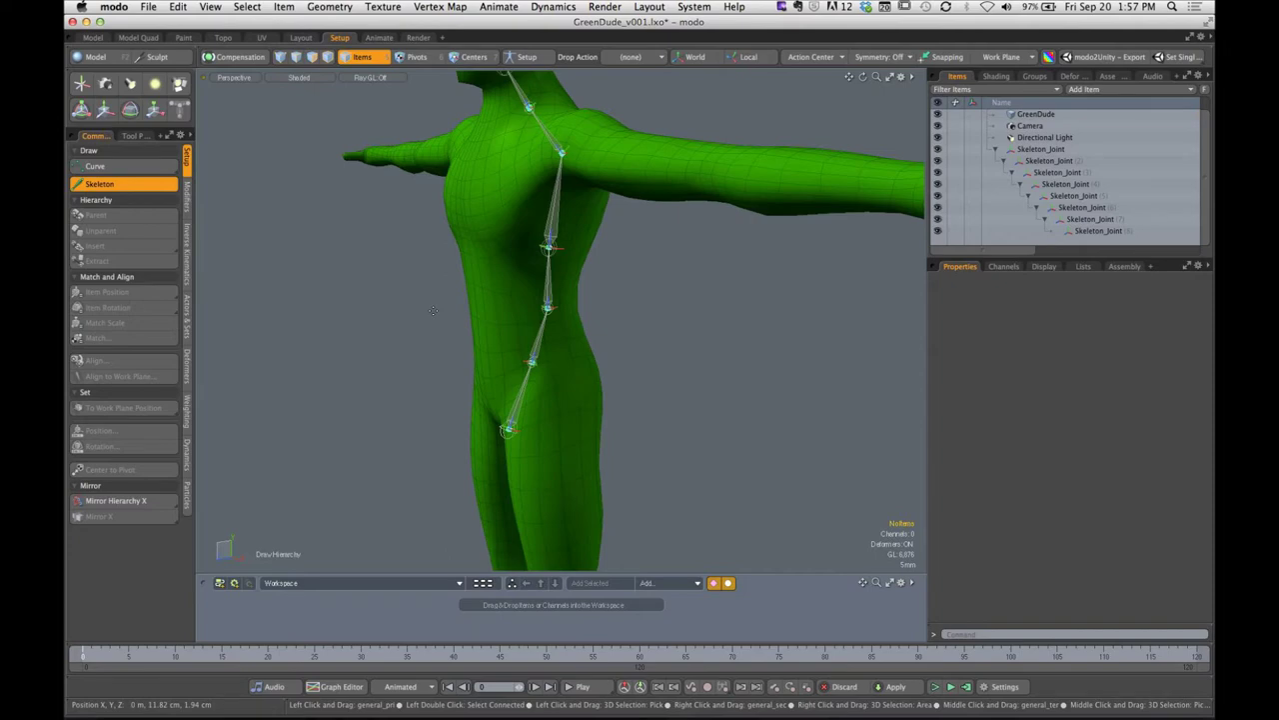
{"action": "left_click_drag", "start_coordinate": [409, 381], "coordinate": [620, 227], "text": "alt"}
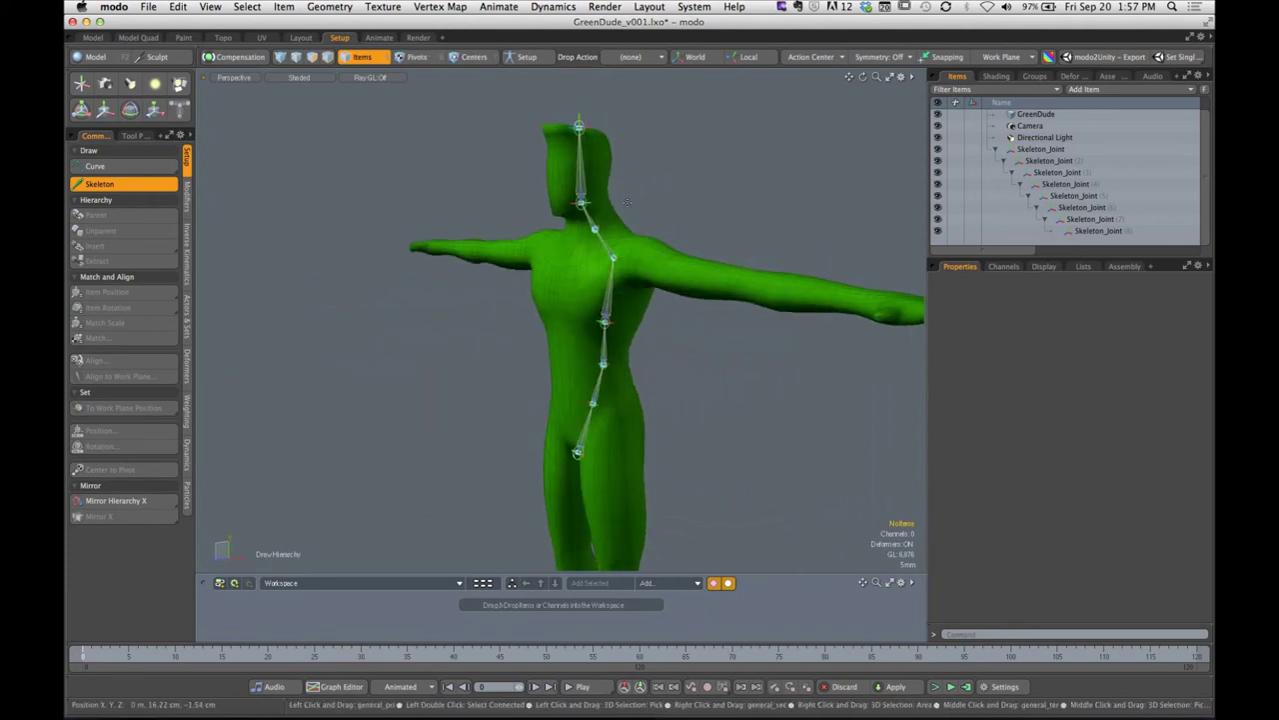
{"action": "key", "text": "space"}
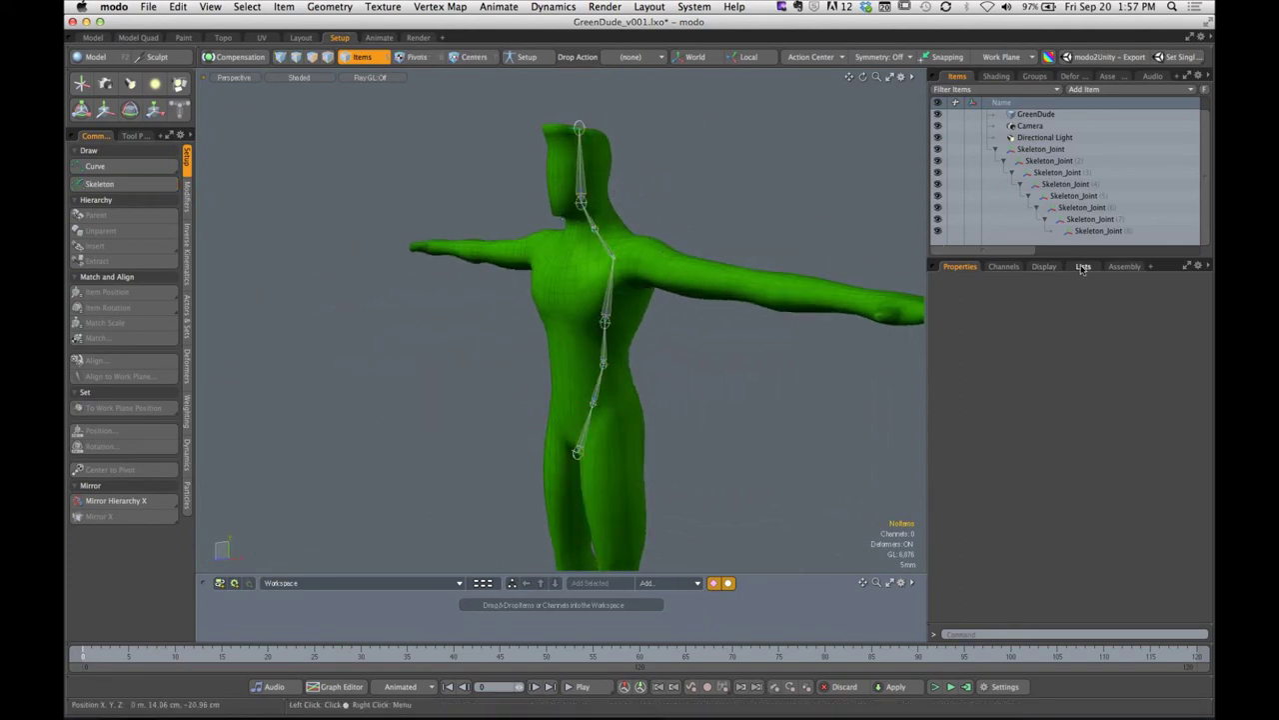
Enlarge the item list to fit the whole joint hierarchy, and collapse and re-expand its middle branches
{"action": "left_click_drag", "start_coordinate": [1067, 268], "coordinate": [1067, 397]}
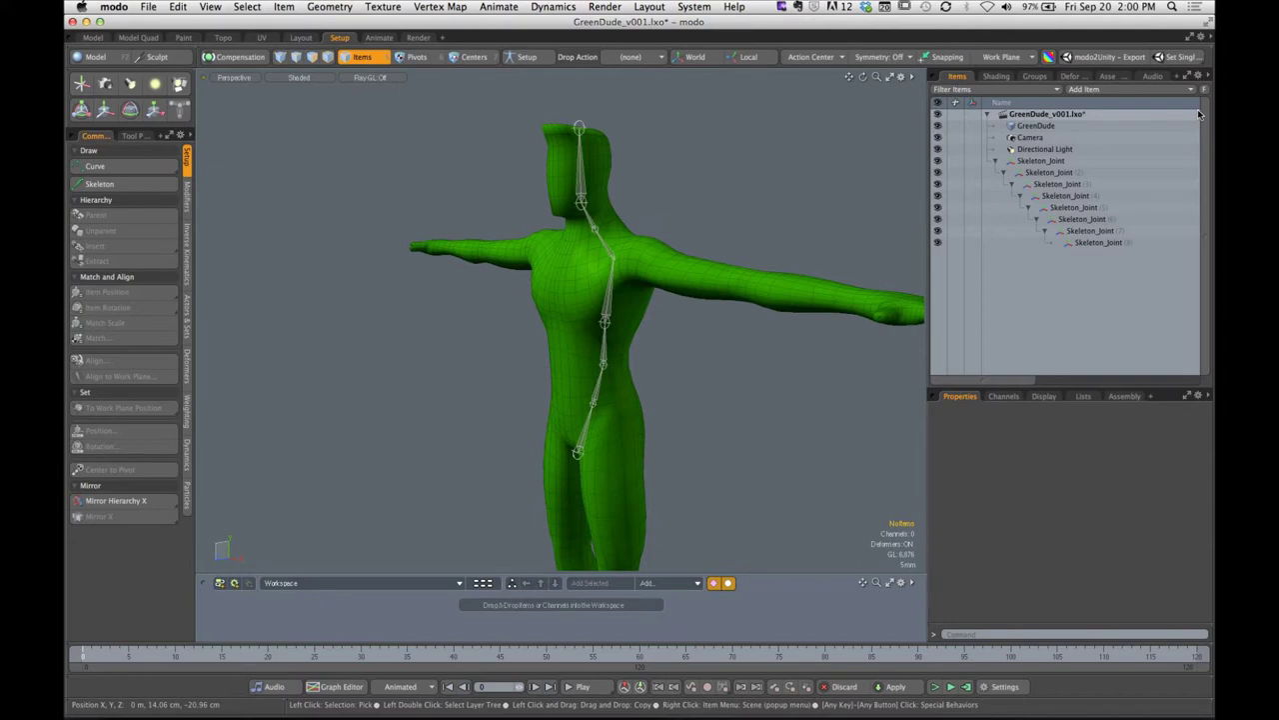
{"action": "left_click", "coordinate": [1021, 197]}
{"action": "left_click", "coordinate": [1020, 197]}
{"action": "left_click", "coordinate": [1029, 208]}
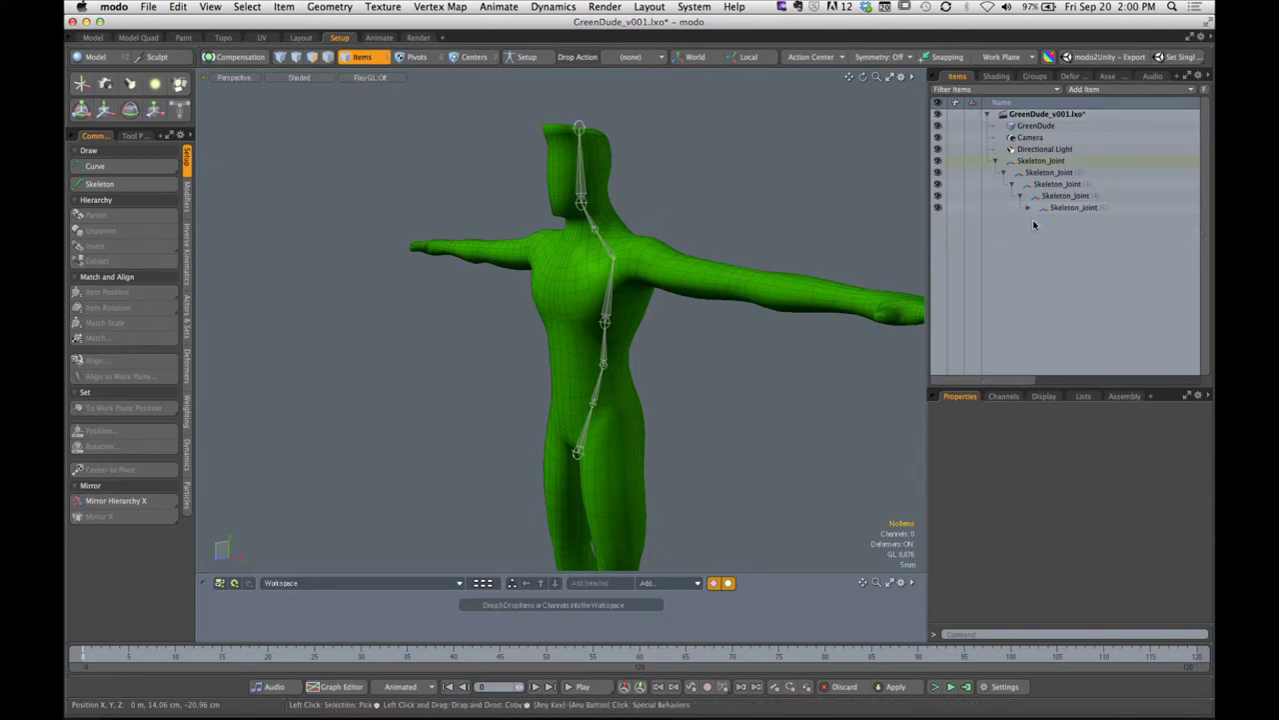
{"action": "left_click", "coordinate": [1029, 208]}
{"action": "left_click", "coordinate": [1037, 220]}
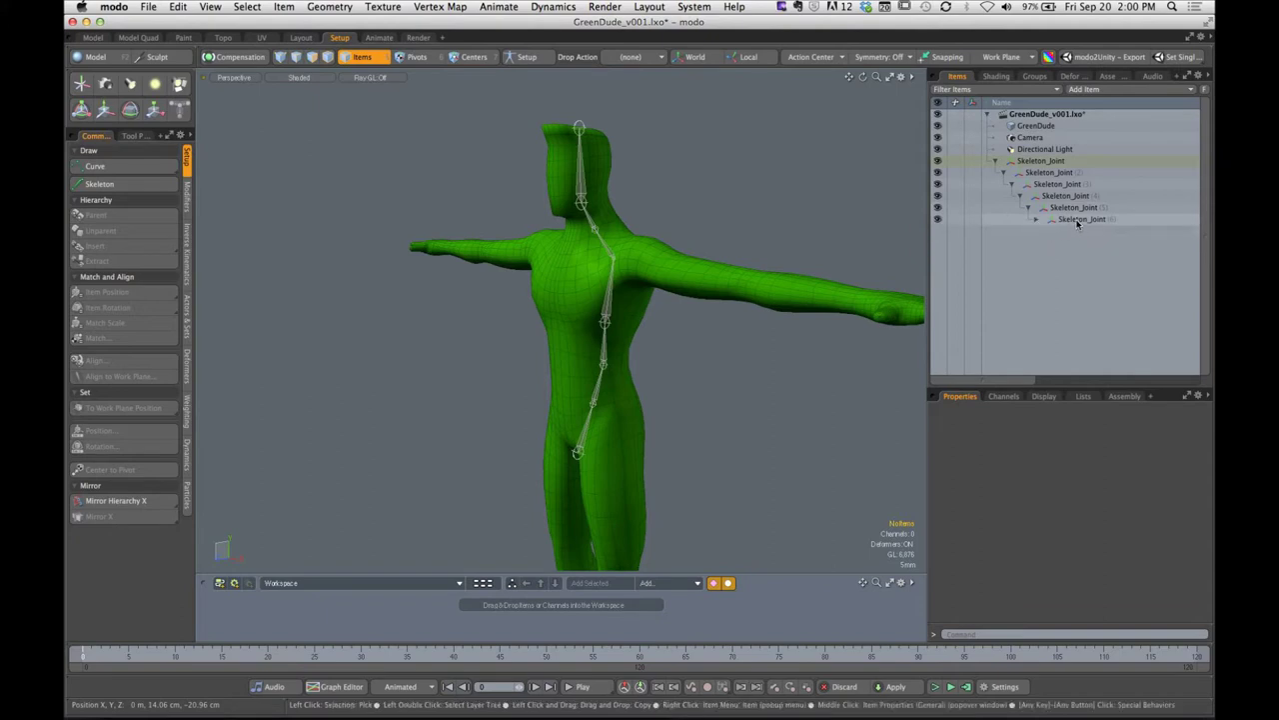
Try parenting Skeleton_Joint (6) directly under Skeleton_Joint (4), and select the joints one by one to examine the changed chain
{"action": "left_click", "coordinate": [1079, 220]}
{"action": "left_click_drag", "start_coordinate": [1078, 221], "coordinate": [1043, 197]}
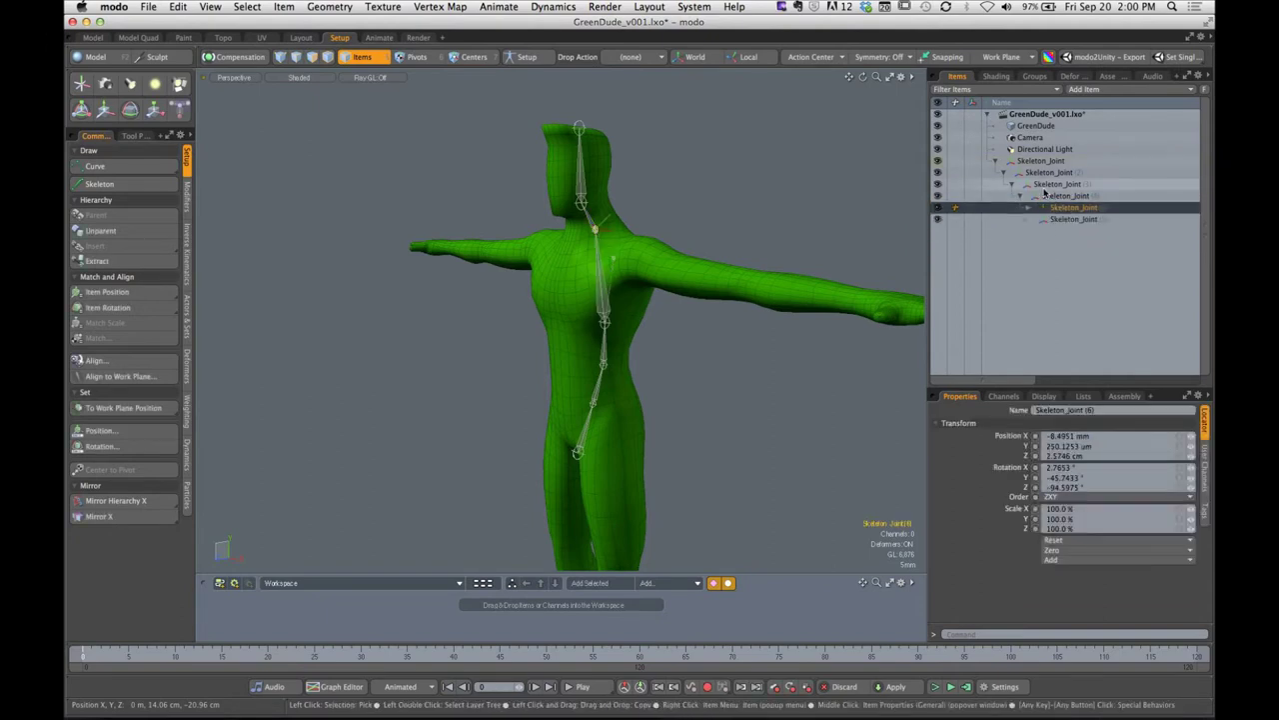
{"action": "left_click", "coordinate": [1028, 164]}
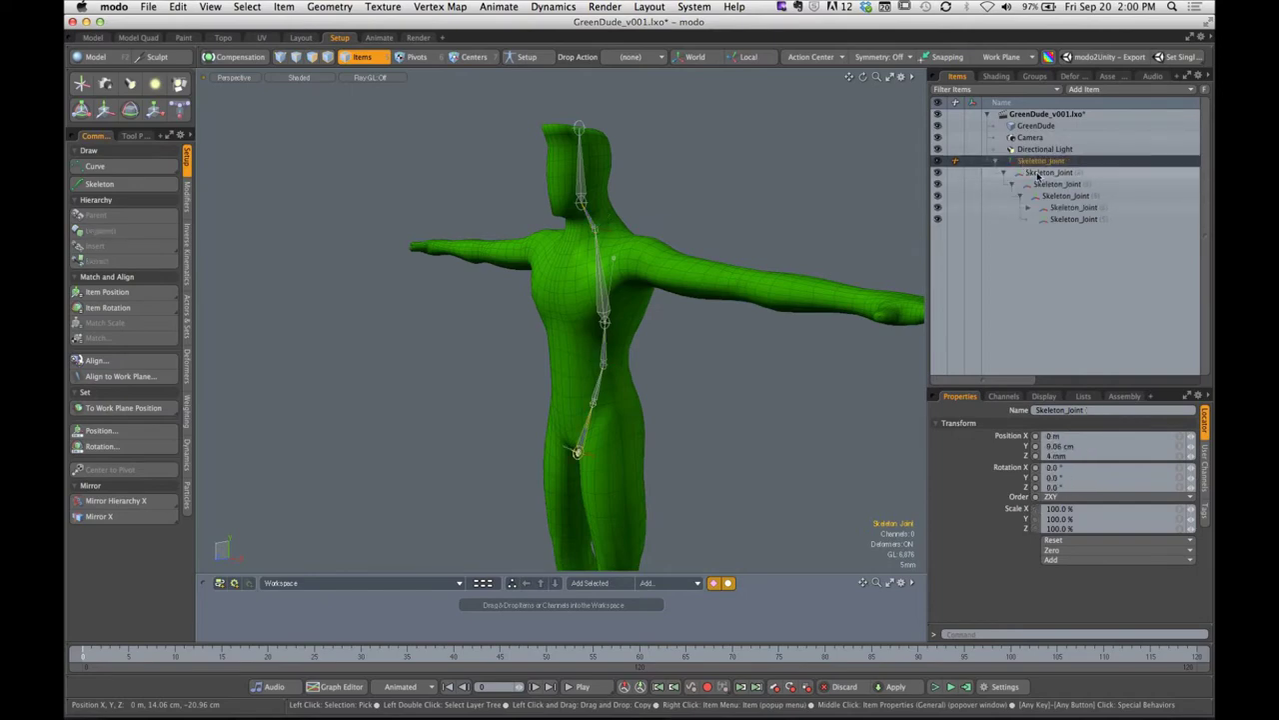
{"action": "left_click", "coordinate": [1041, 174]}
{"action": "left_click", "coordinate": [1050, 187]}
{"action": "left_click", "coordinate": [1054, 197]}
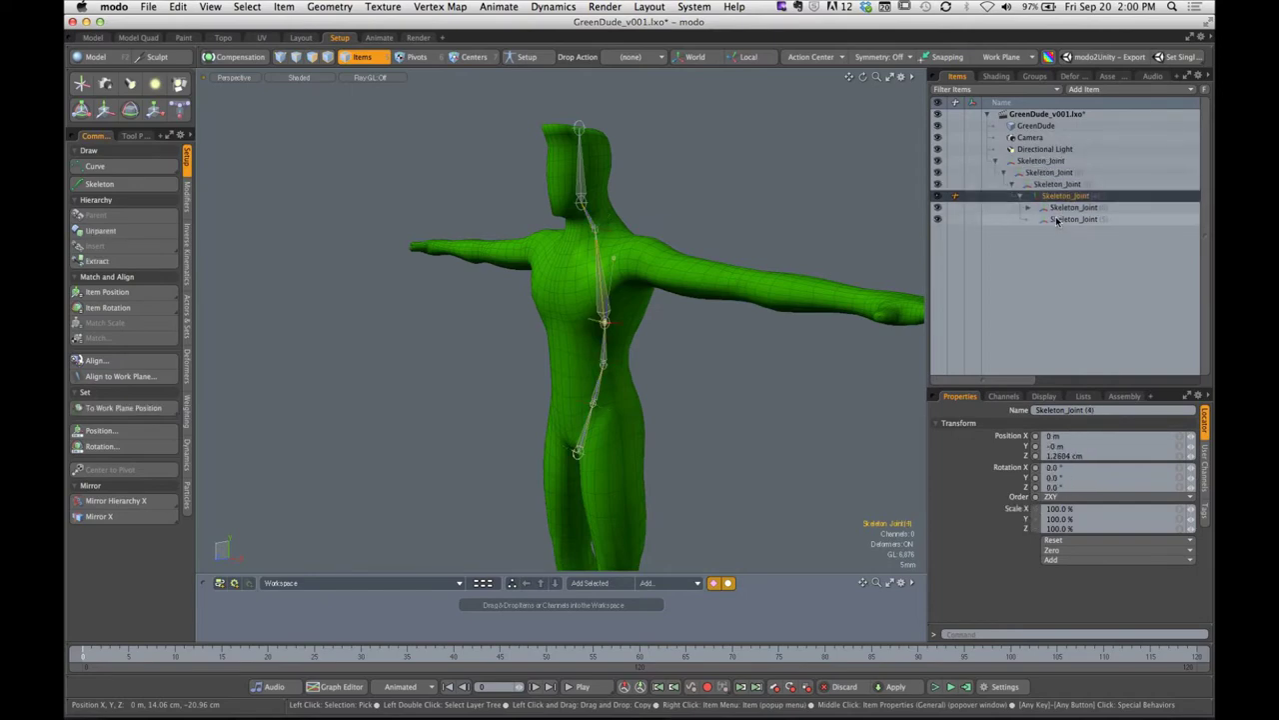
{"action": "left_click", "coordinate": [1056, 208]}
{"action": "left_click", "coordinate": [1058, 219]}
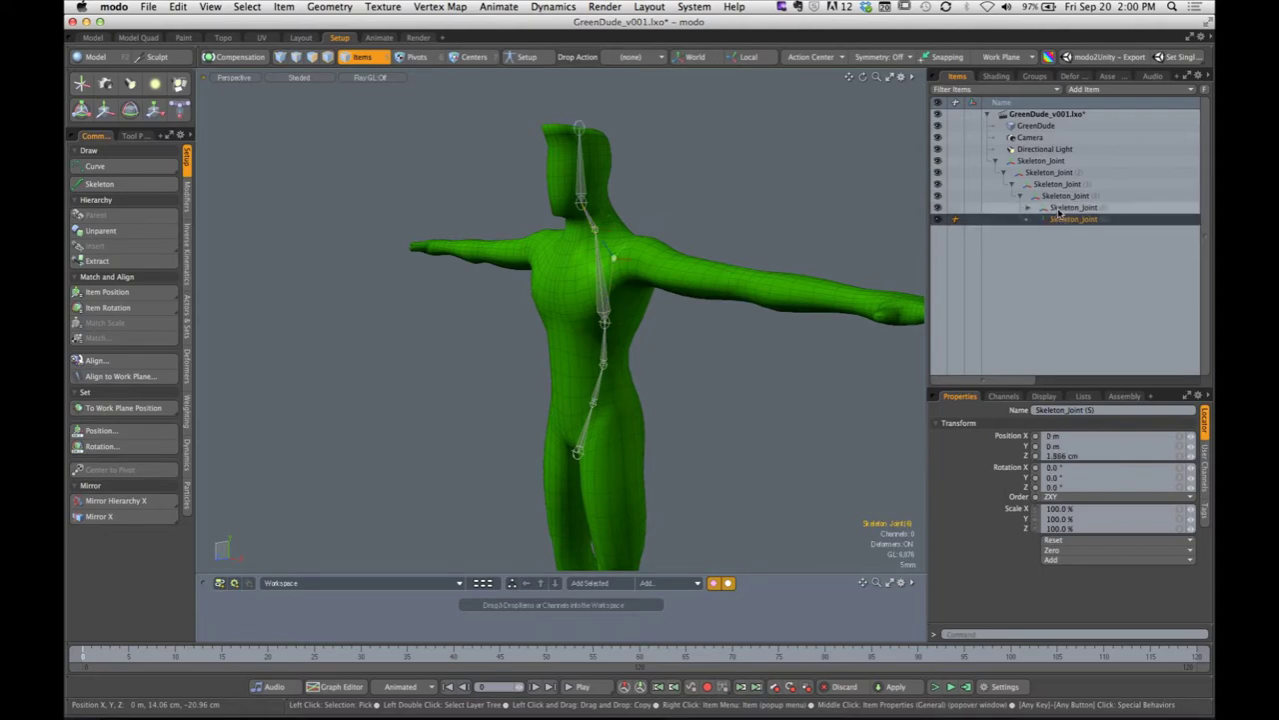
{"action": "left_click", "coordinate": [1059, 209]}
{"action": "left_click", "coordinate": [1061, 219]}
{"action": "left_click", "coordinate": [1054, 197]}
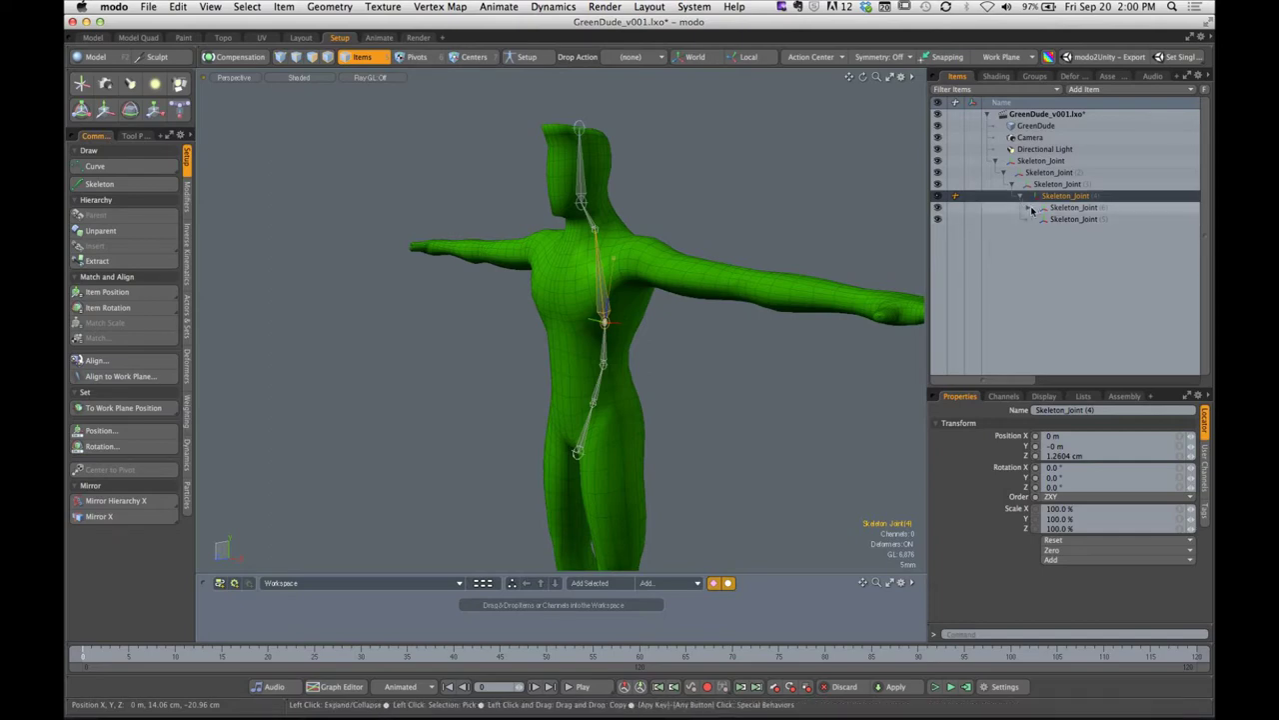
Restore the original joint order, with Skeleton_Joint (6) parented under Skeleton_Joint (5)
{"action": "left_click", "coordinate": [1027, 208]}
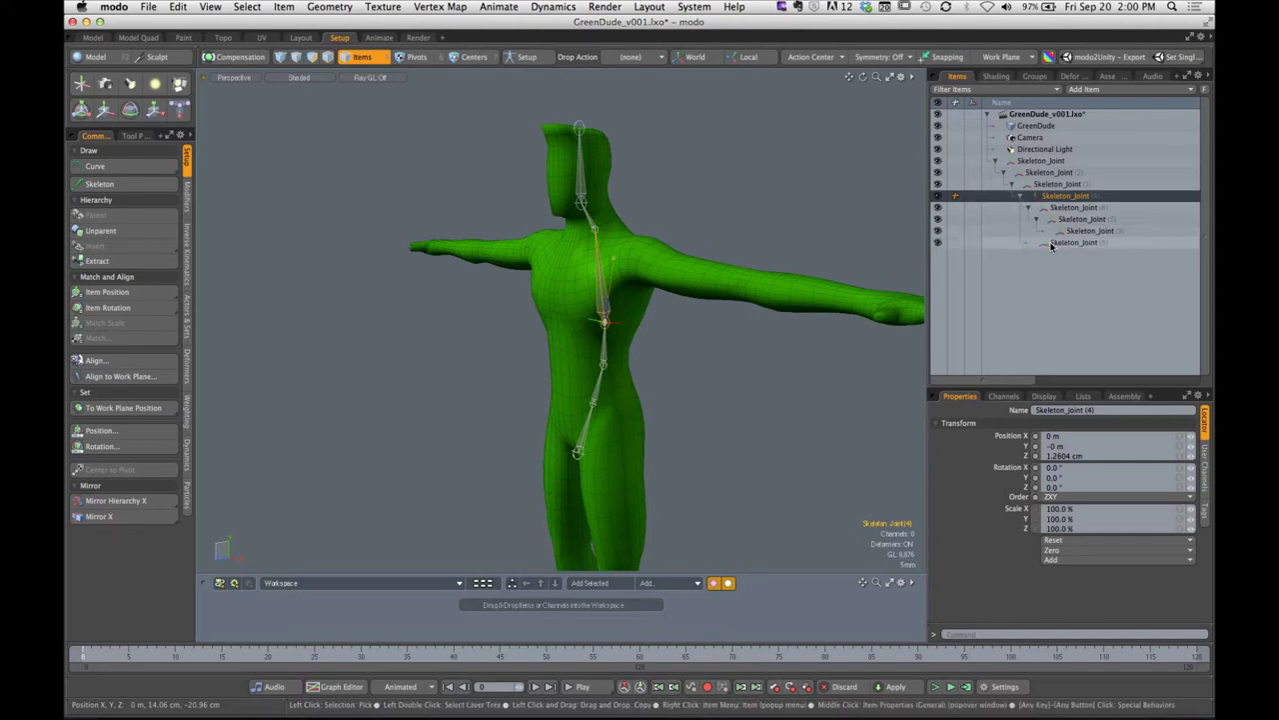
{"action": "left_click_drag", "start_coordinate": [1059, 246], "coordinate": [1066, 207]}
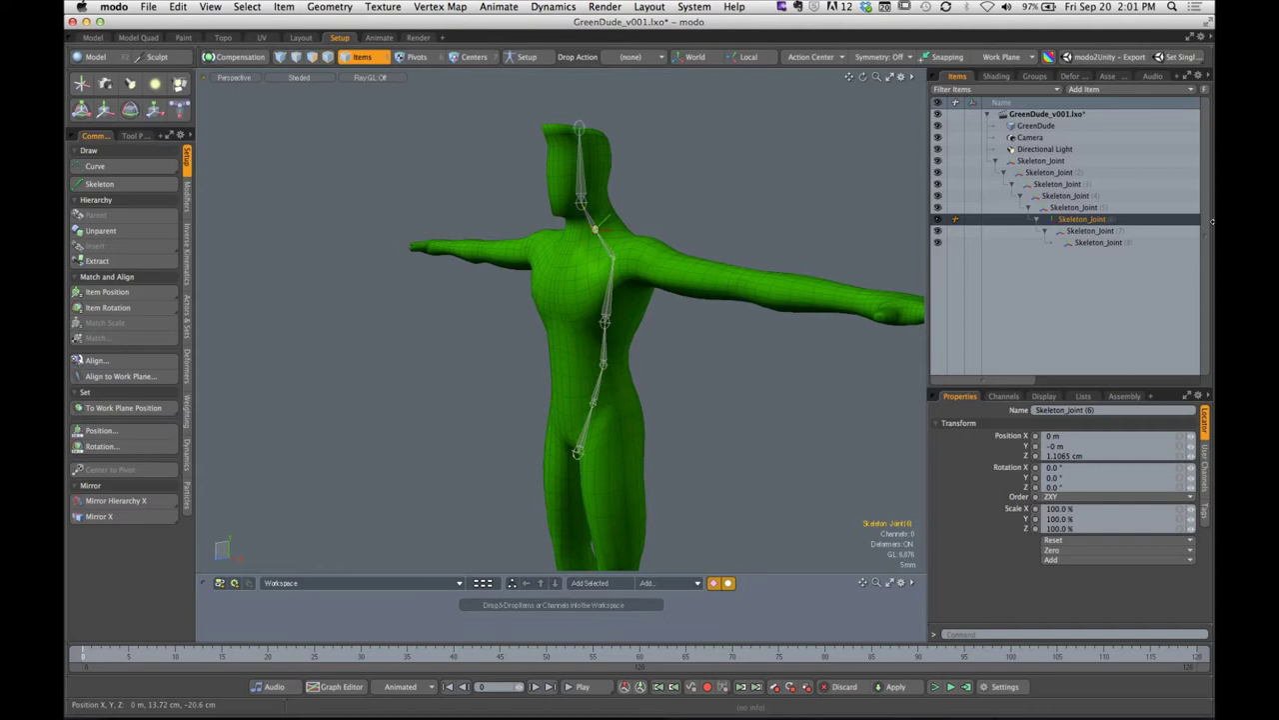
Rename the topmost Skeleton_Joint of the hierarchy as Root
{"action": "left_click", "coordinate": [1035, 162]}
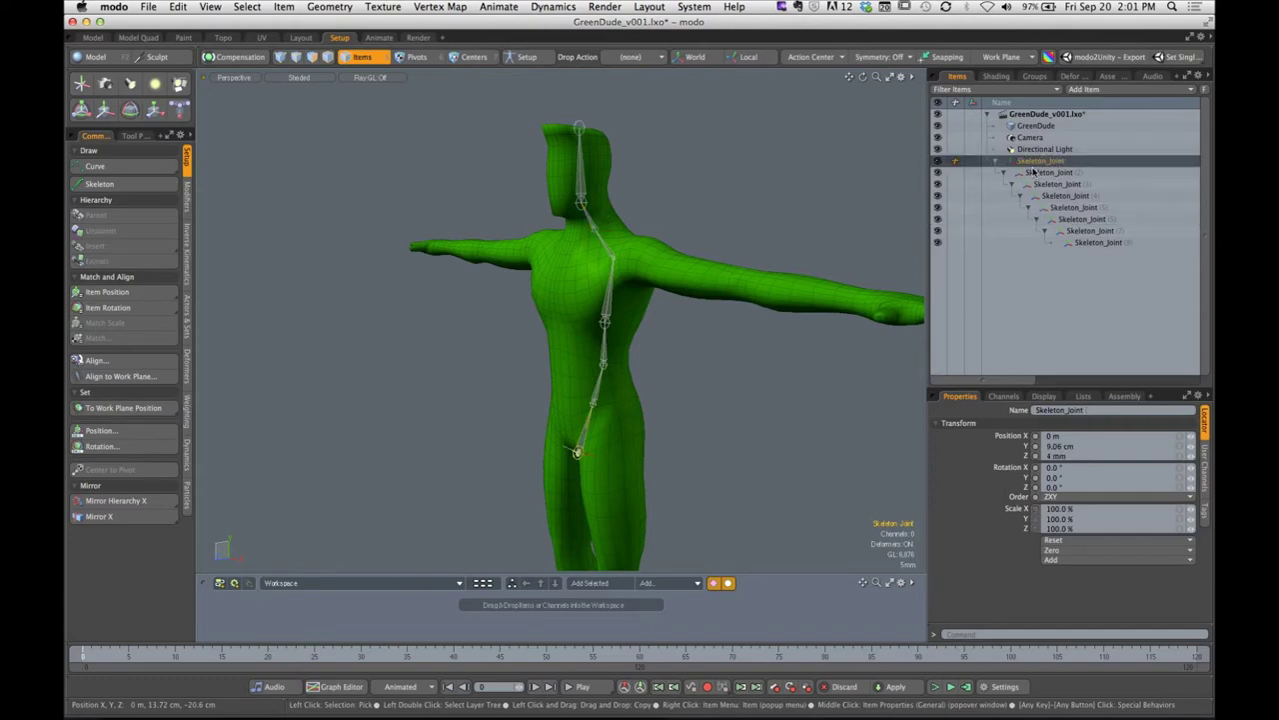
{"action": "double_click", "coordinate": [1035, 162]}
{"action": "type", "text": "Root"}
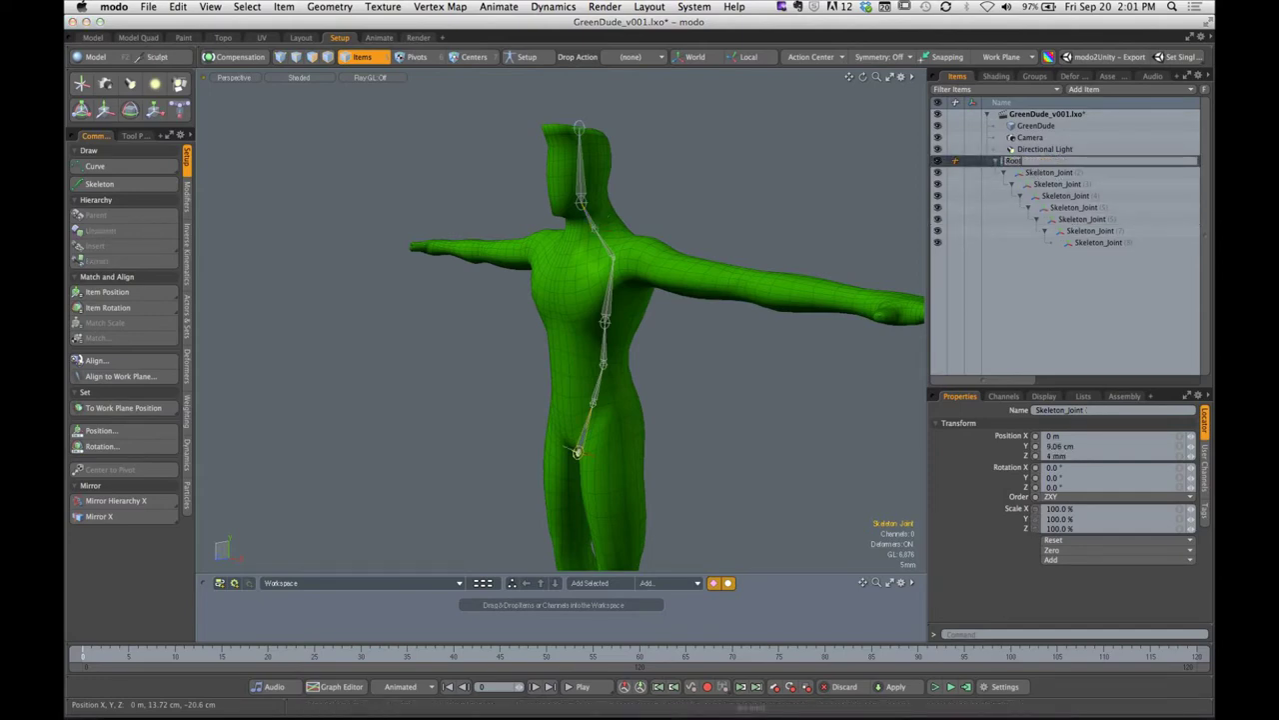
{"action": "key", "text": "Return"}
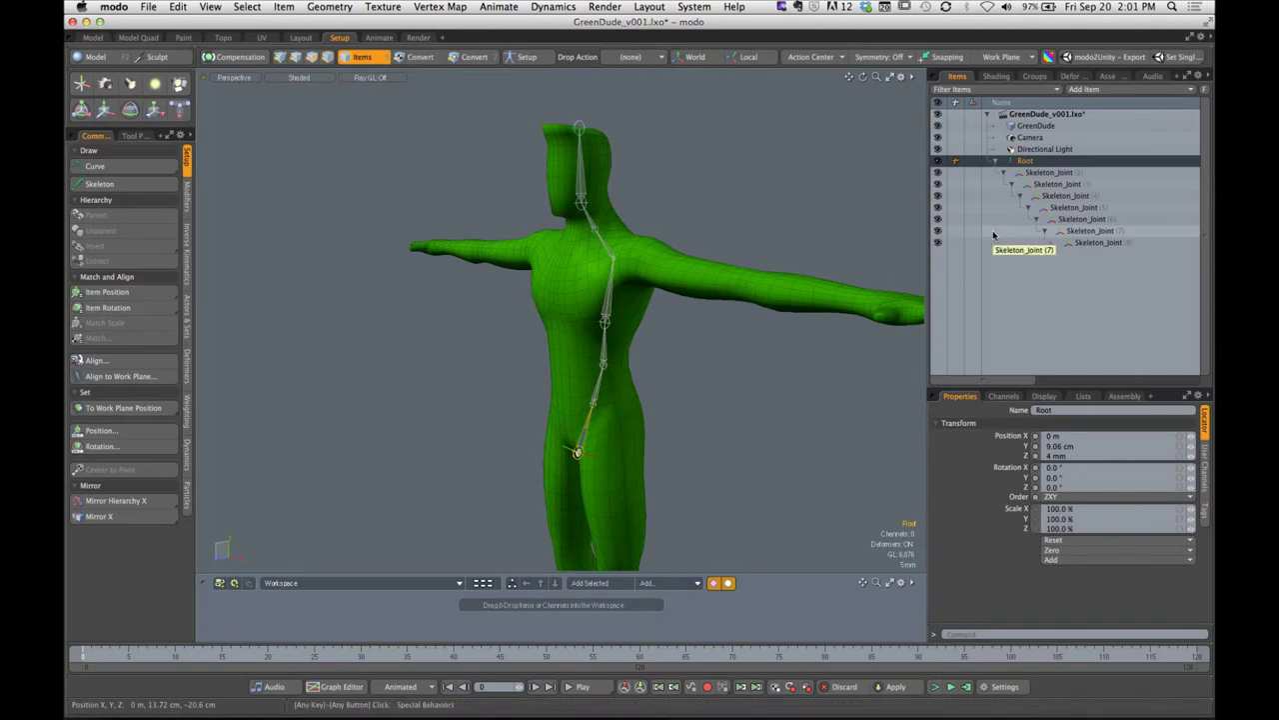
Rename the joint directly under Root as Spine_01 and copy that name for reuse
{"action": "left_click_drag", "start_coordinate": [600, 394], "coordinate": [434, 410], "text": "alt"}
{"action": "scroll", "coordinate": [619, 394], "scroll_direction": "up", "scroll_amount": 3}
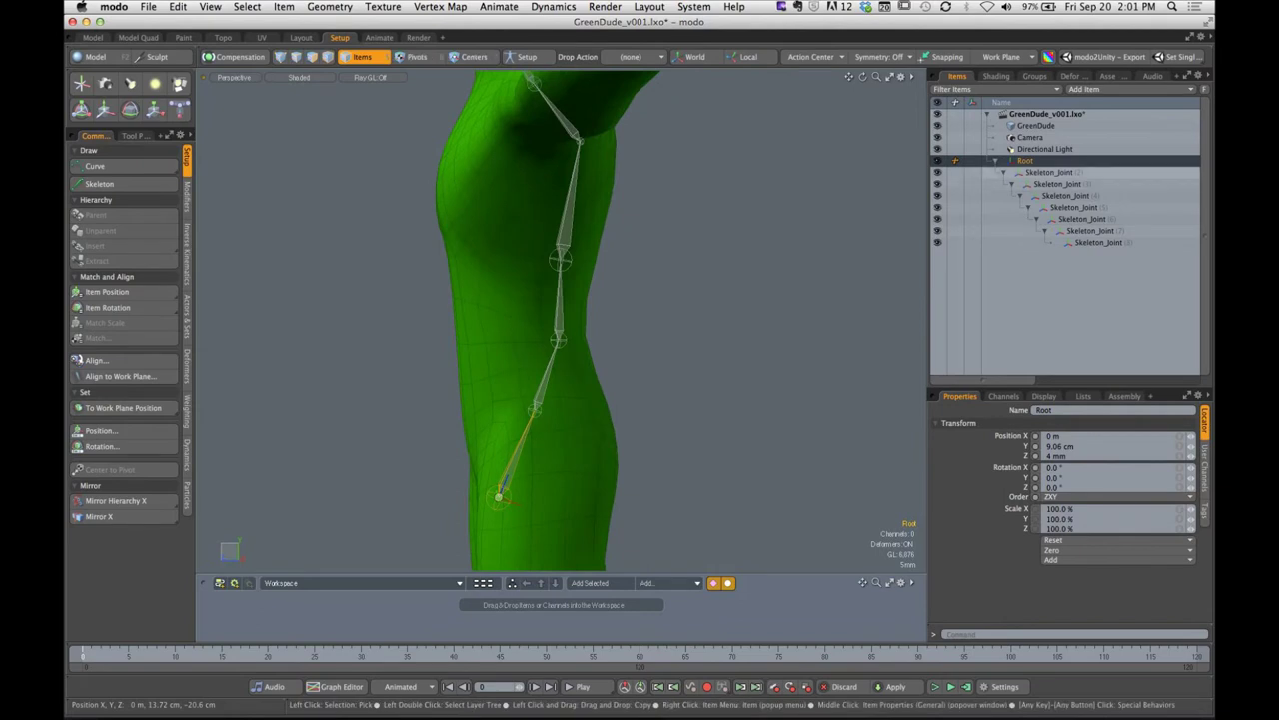
{"action": "left_click", "coordinate": [1050, 171]}
{"action": "double_click", "coordinate": [1049, 172]}
{"action": "type", "text": "Spine"}
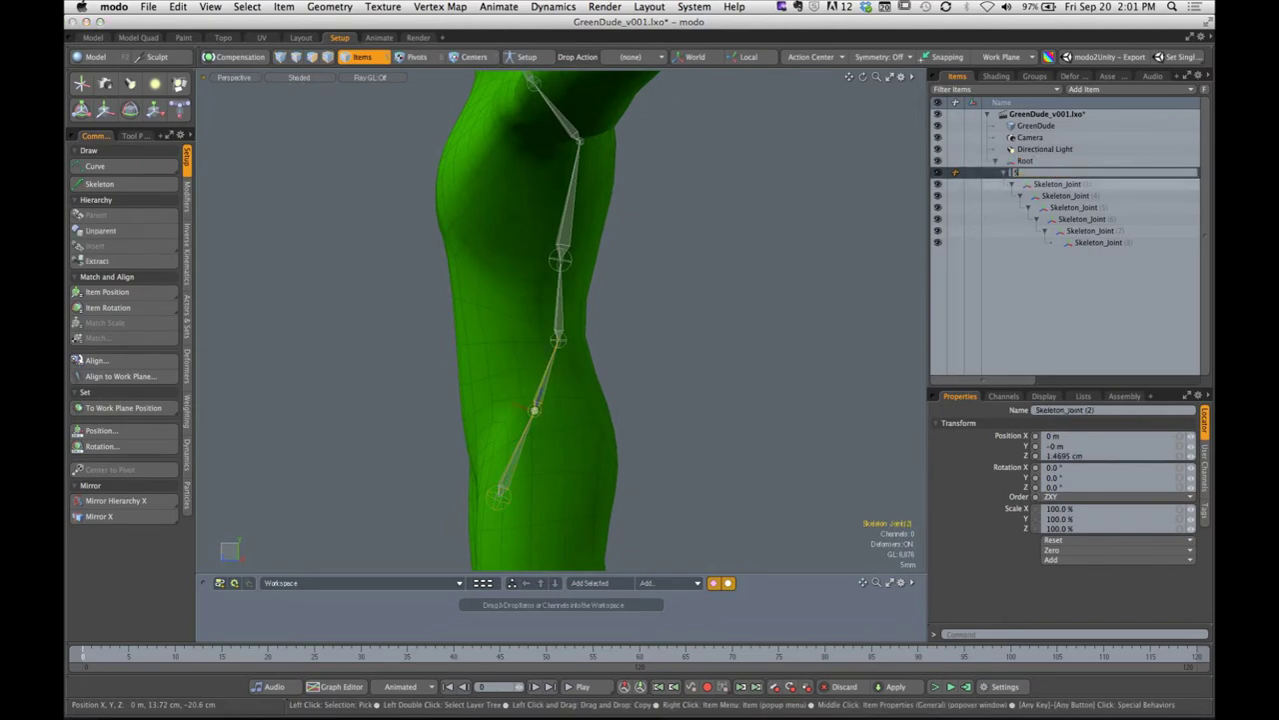
{"action": "type", "text": "_01"}
{"action": "key", "text": "Return"}
{"action": "left_click", "coordinate": [1045, 172]}
{"action": "key", "text": "super+a"}
{"action": "key", "text": "super+c"}
{"action": "key", "text": "Return"}
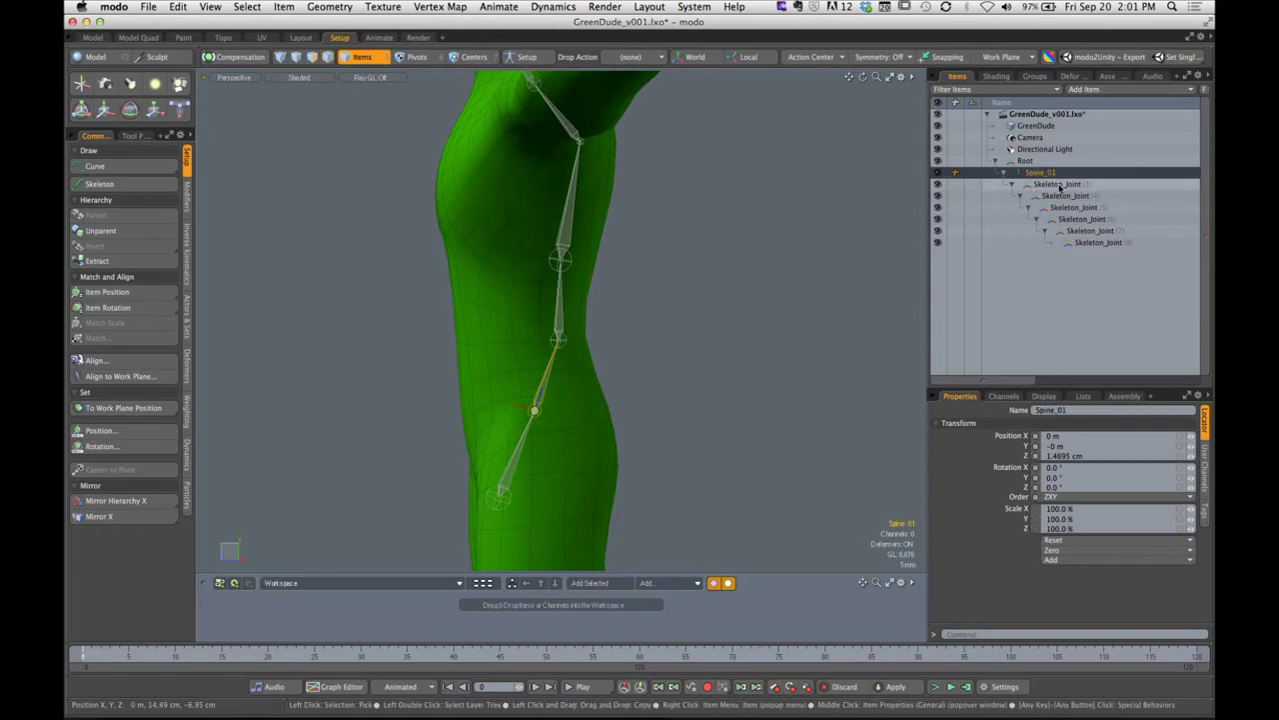
Rename the child joint of Spine_01 as Spine_02, reusing the copied name
{"action": "left_click", "coordinate": [1055, 185]}
{"action": "left_click", "coordinate": [1052, 186]}
{"action": "key", "text": "super+v"}
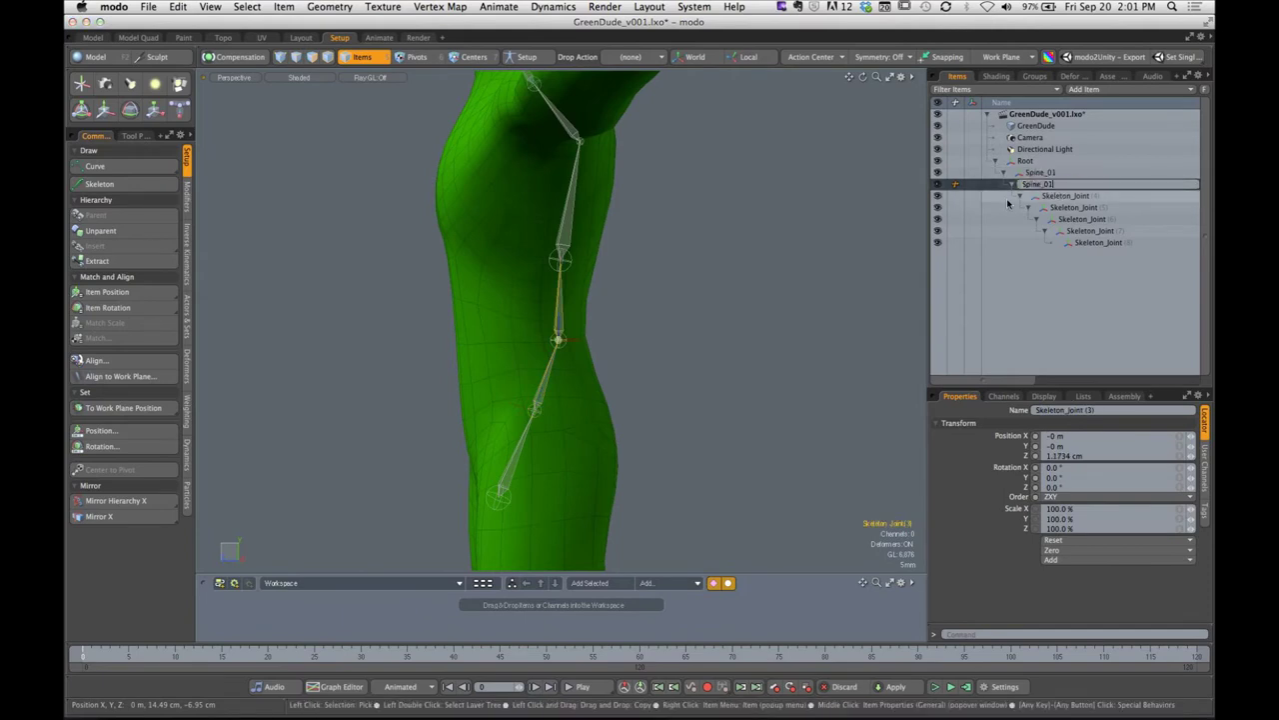
{"action": "key", "text": "BackSpace"}
{"action": "type", "text": "2"}
{"action": "key", "text": "Return"}
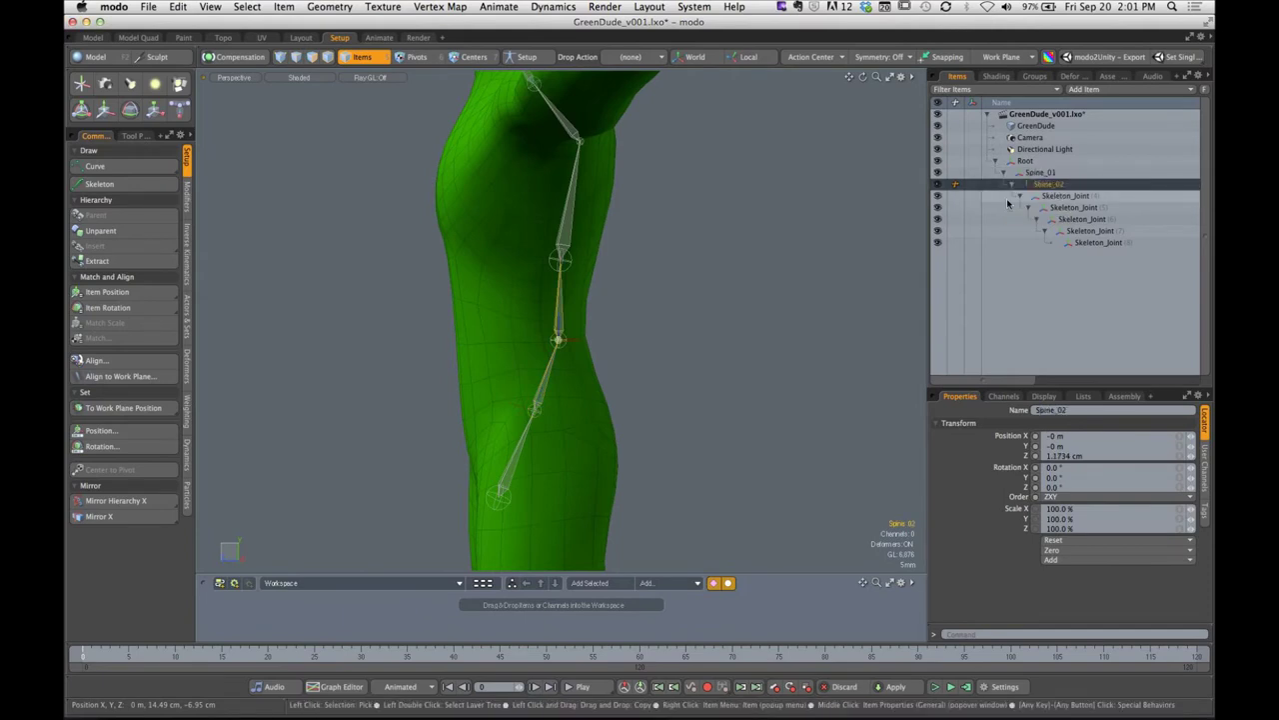
Rename the child joint of Spine_02 as Spine_003, reusing the copied name
{"action": "left_click", "coordinate": [1070, 198]}
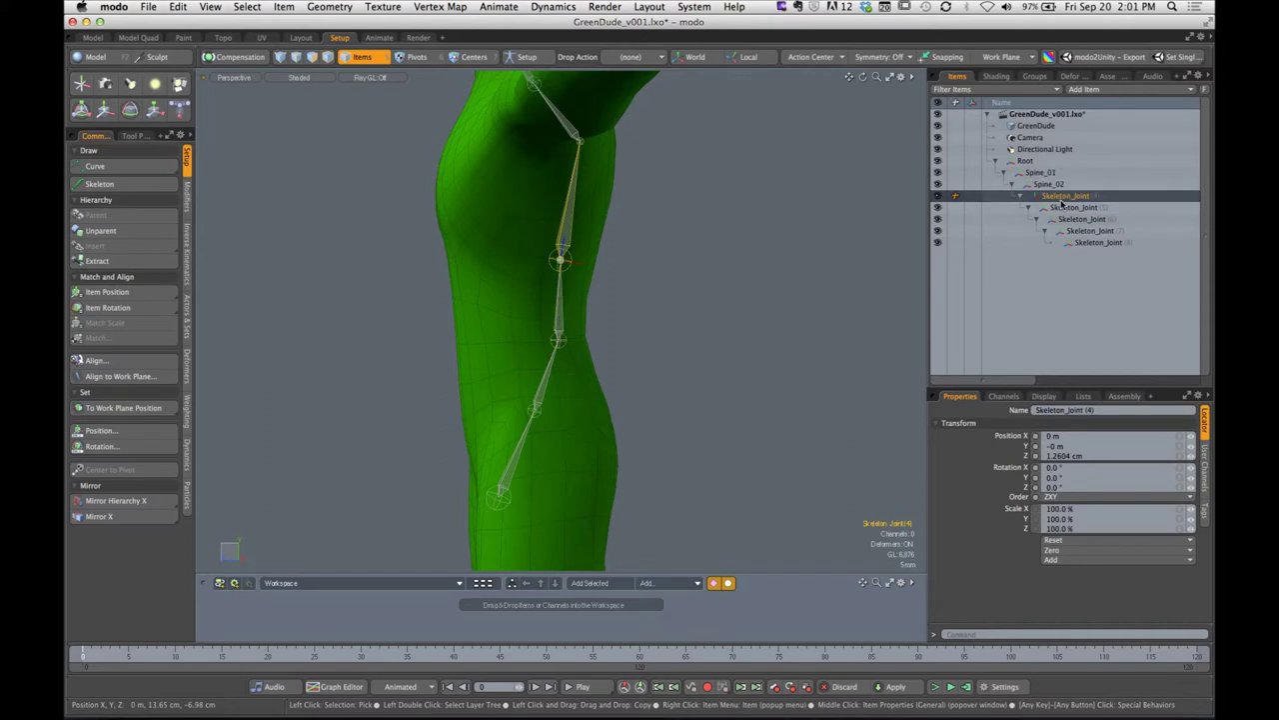
{"action": "double_click", "coordinate": [1072, 203]}
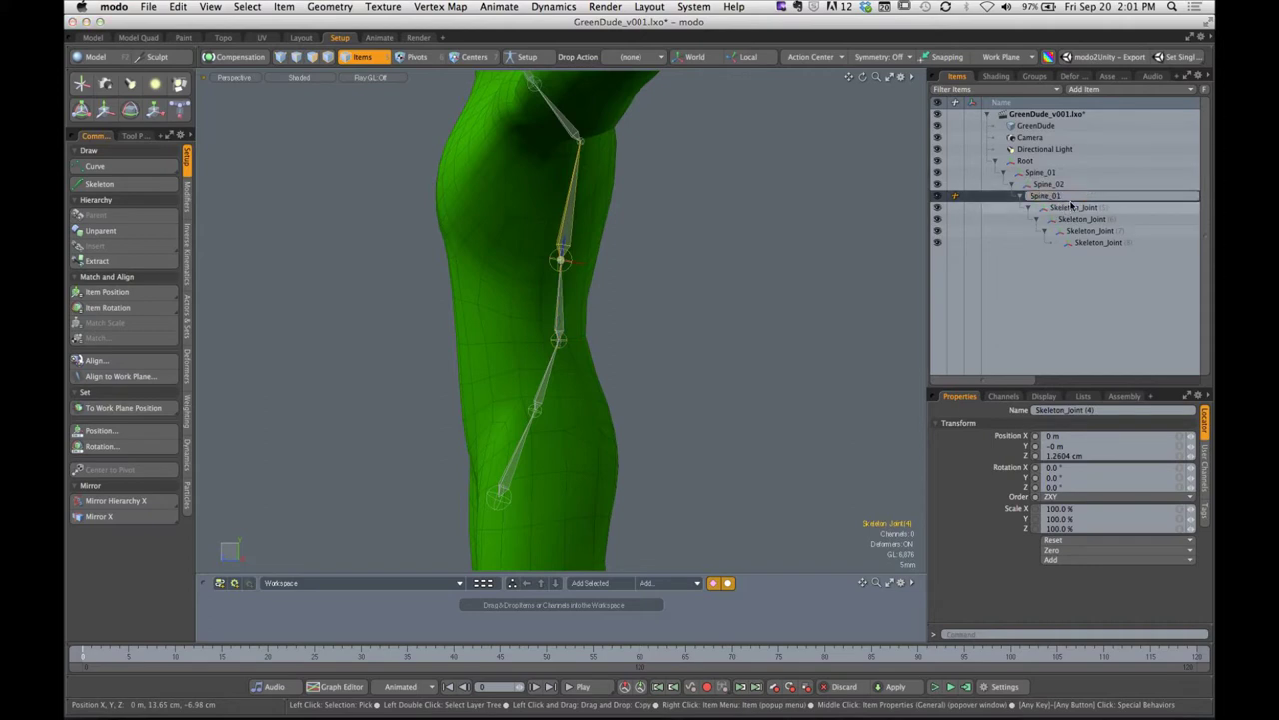
{"action": "key", "text": "BackSpace"}
{"action": "type", "text": "03"}
{"action": "key", "text": "Return"}
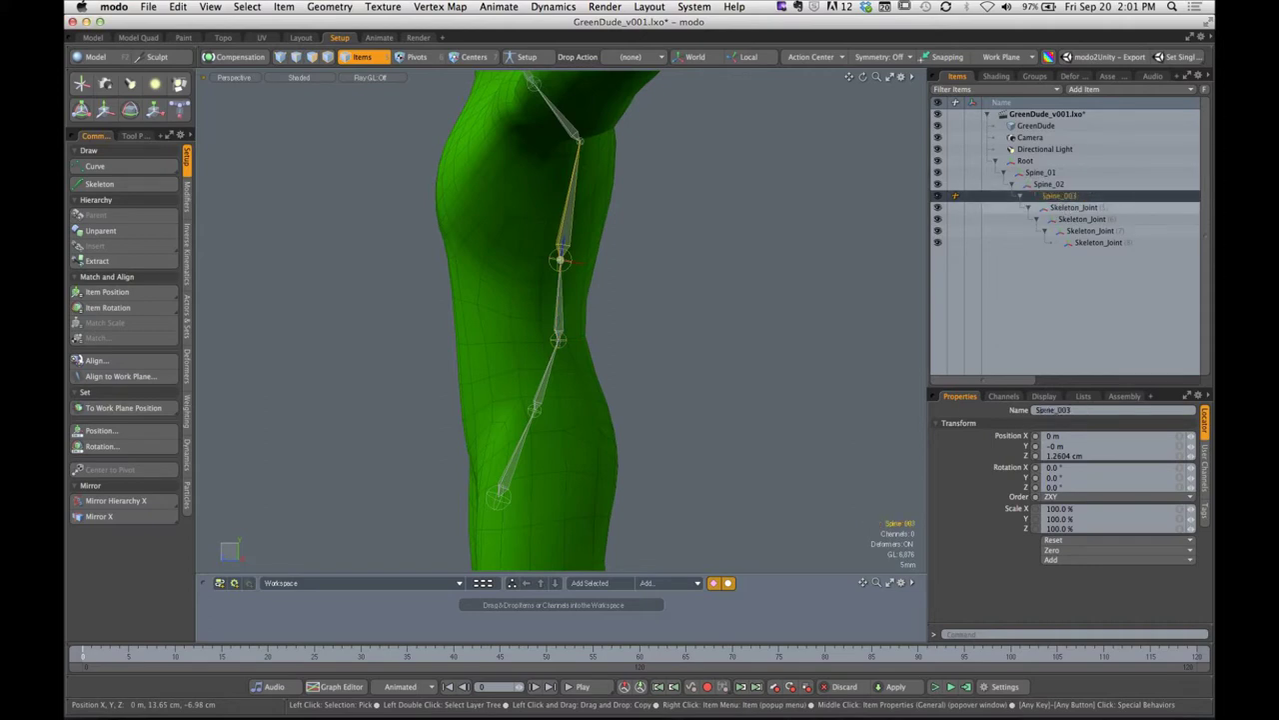
Rename the child joint of Spine_003 as Spine_04, reusing the copied name
{"action": "left_click_drag", "start_coordinate": [648, 232], "coordinate": [728, 250], "text": "alt"}
{"action": "left_click_drag", "start_coordinate": [728, 250], "coordinate": [615, 276], "text": "ctrl+alt"}
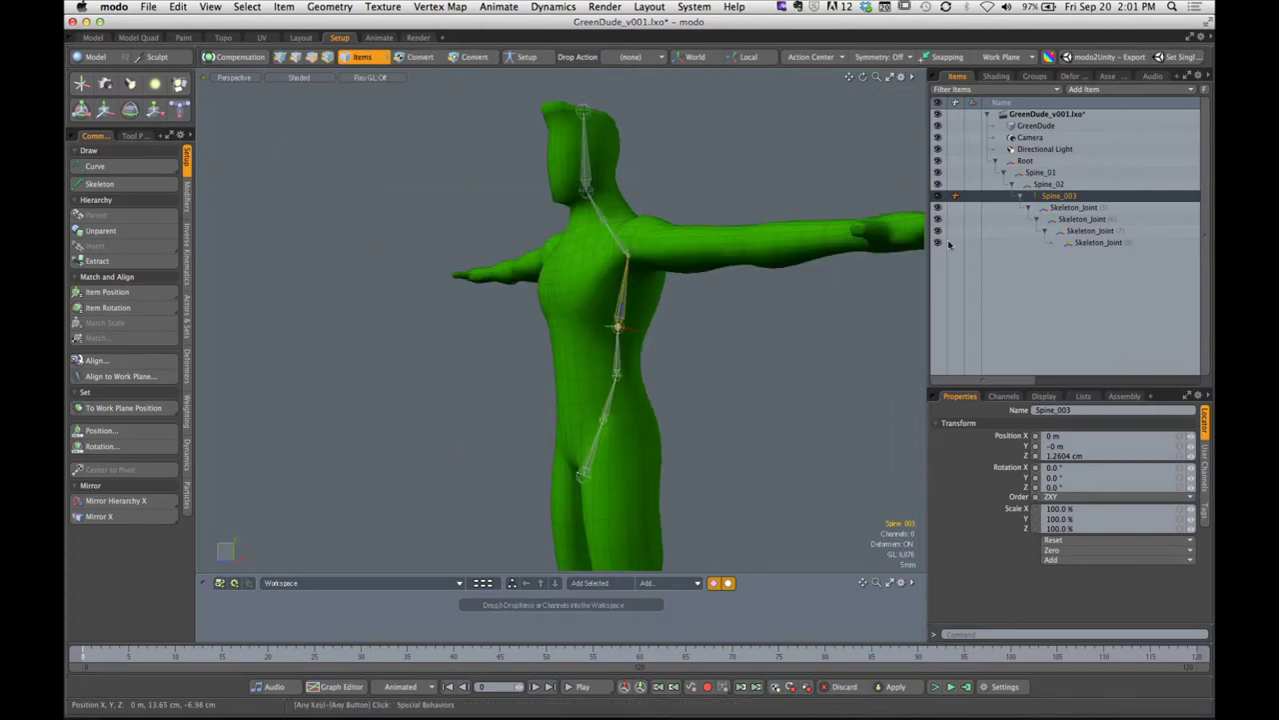
{"action": "left_click", "coordinate": [1067, 209]}
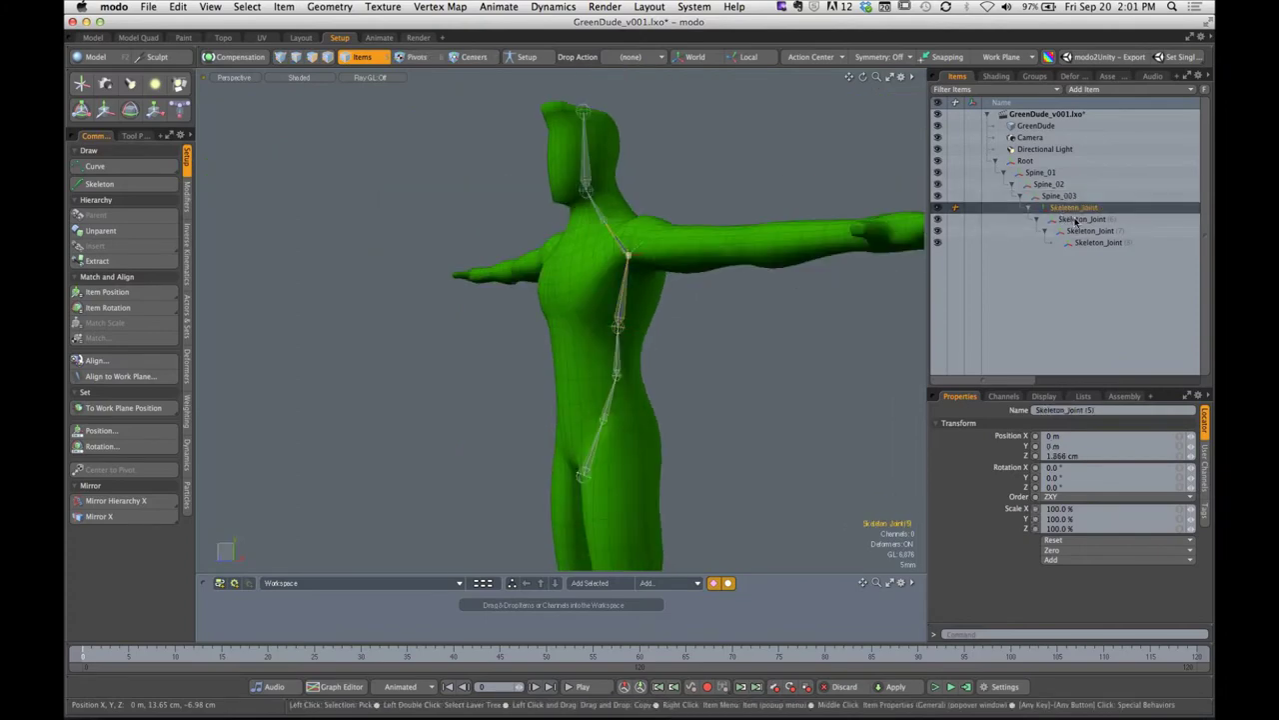
{"action": "key", "text": "super+v"}
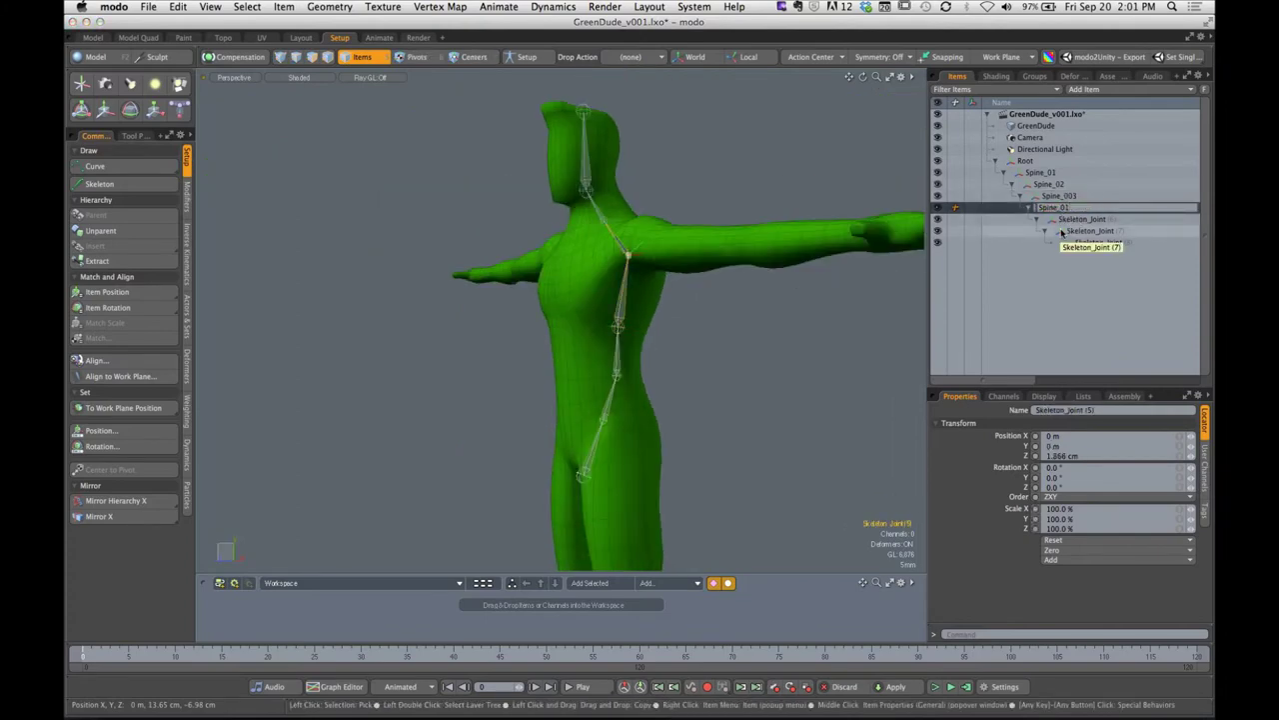
{"action": "key", "text": "BackSpace"}
{"action": "key", "text": "Return"}
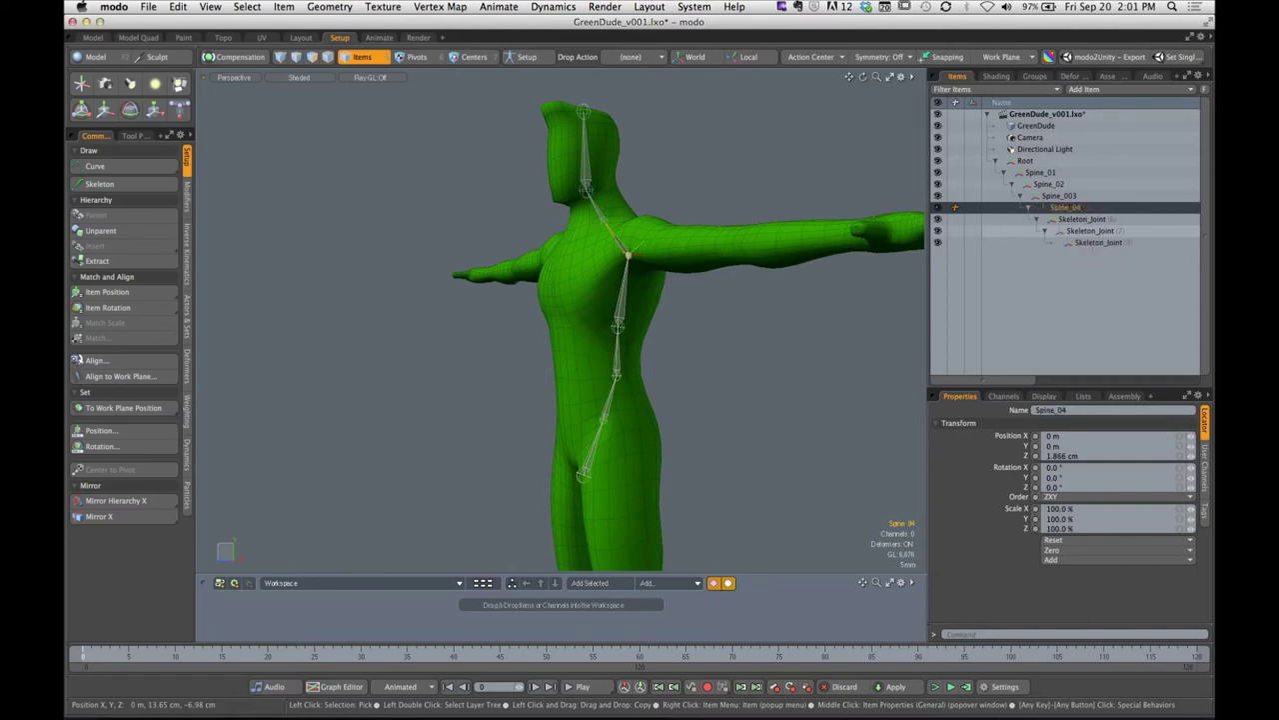
Correct the name of the Spine_003 joint to Spine_03
{"action": "left_click", "coordinate": [1062, 197]}
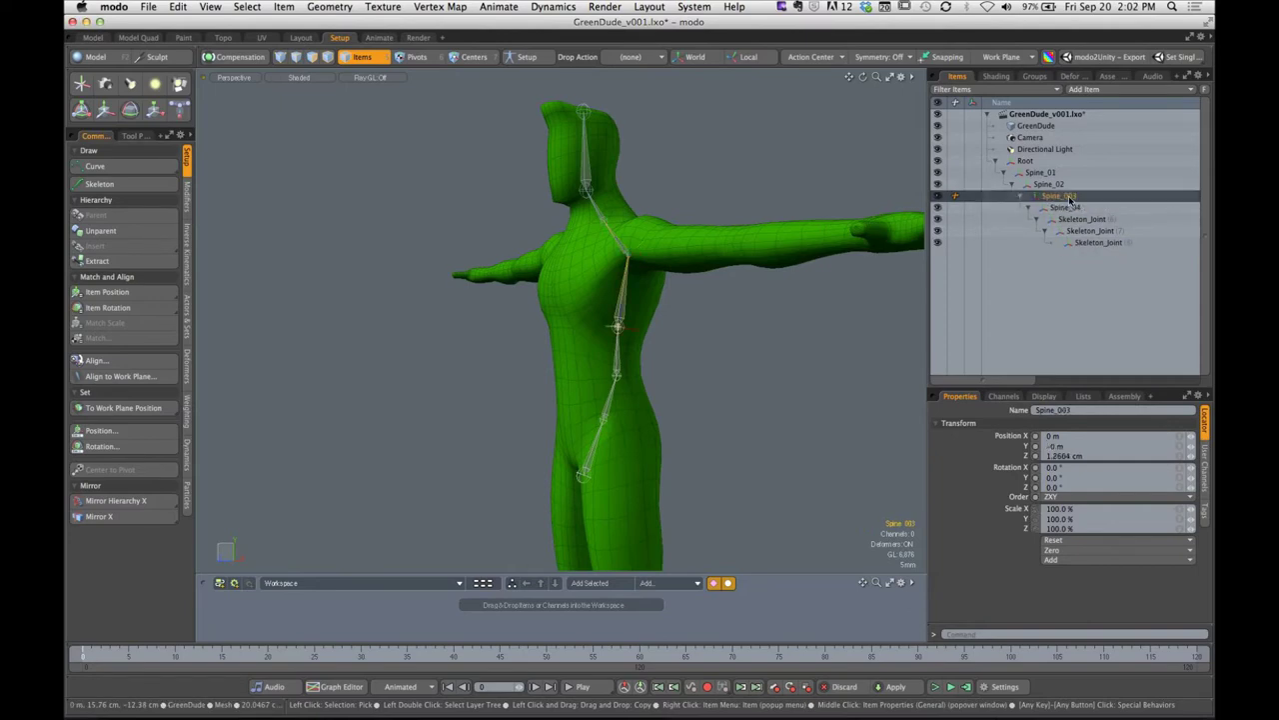
{"action": "double_click", "coordinate": [1062, 196]}
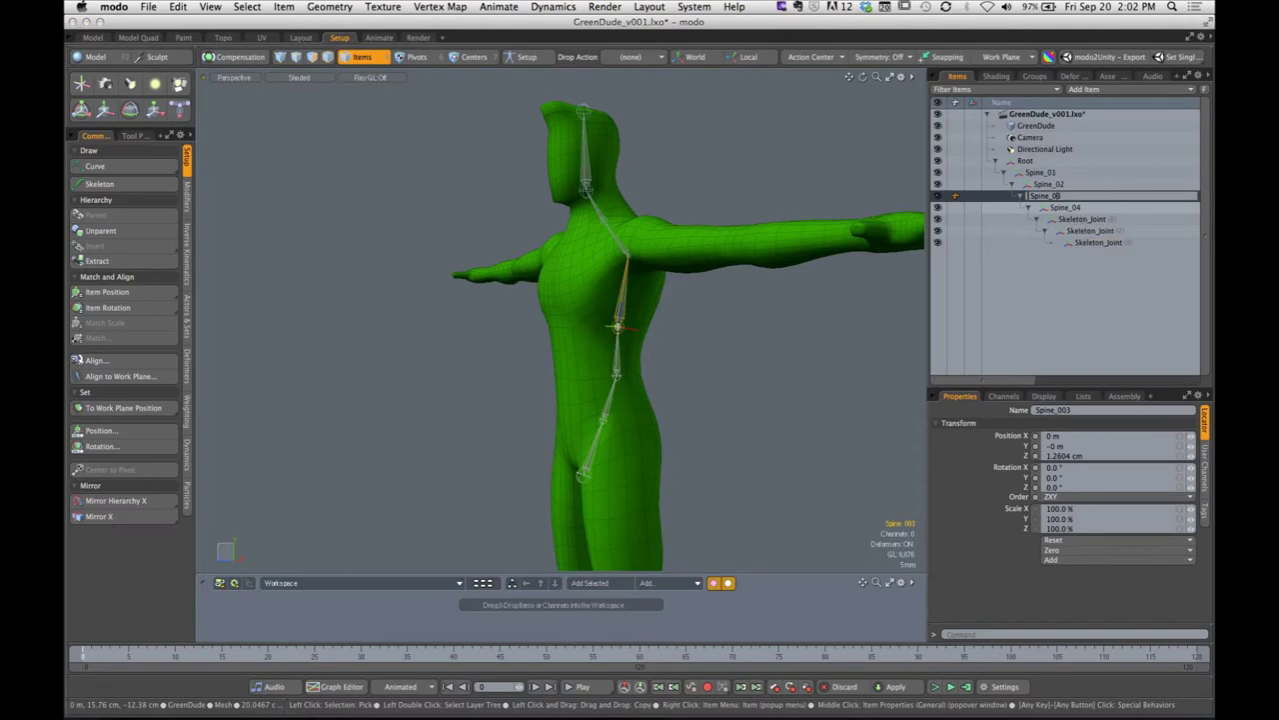
{"action": "key", "text": "Return"}
{"action": "mouse_move", "coordinate": [692, 322]}
{"action": "left_mouse_down", "text": "alt"}
{"action": "mouse_move", "coordinate": [714, 317]}
{"action": "mouse_move", "coordinate": [697, 329]}
{"action": "mouse_move", "coordinate": [691, 306]}
{"action": "left_mouse_up", "text": "alt"}
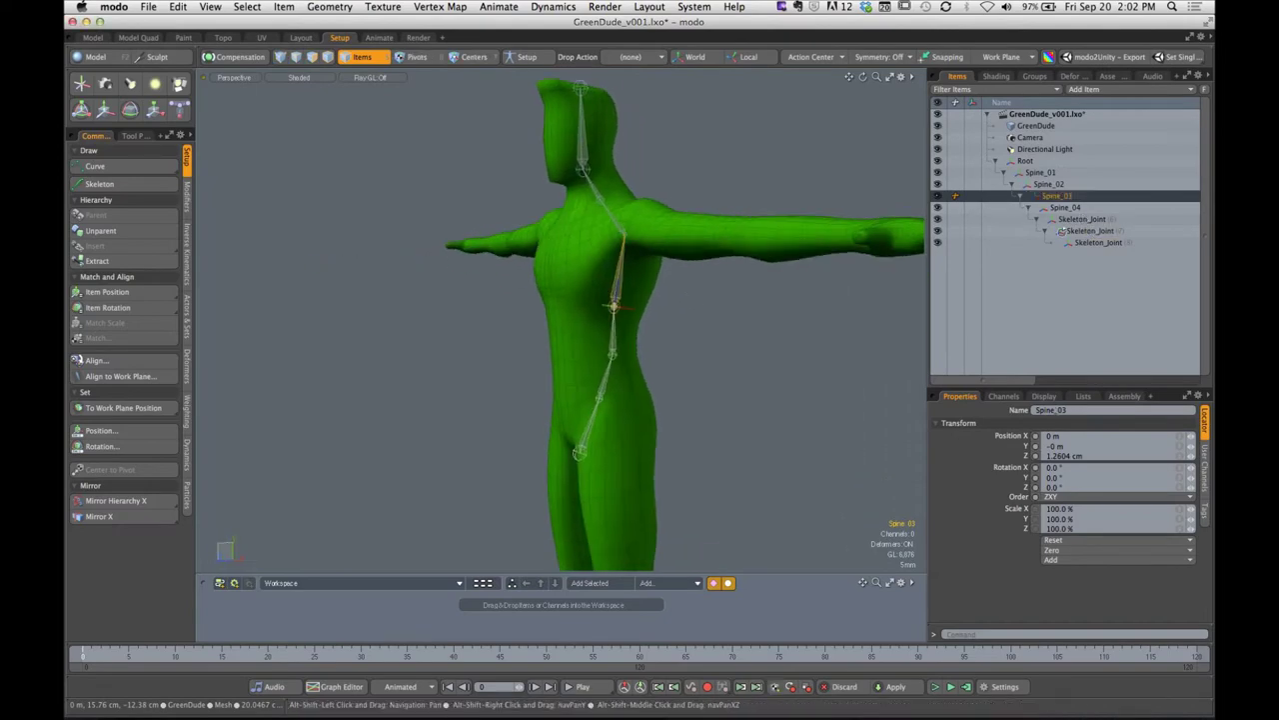
Rename the child joint of Spine_04 as Base_Neck
{"action": "left_click", "coordinate": [1075, 208]}
{"action": "left_click_drag", "start_coordinate": [574, 234], "coordinate": [721, 306], "text": "alt+shift"}
{"action": "mouse_move", "coordinate": [721, 306]}
{"action": "left_mouse_down", "text": "alt"}
{"action": "mouse_move", "coordinate": [699, 292]}
{"action": "mouse_move", "coordinate": [620, 295]}
{"action": "mouse_move", "coordinate": [704, 293]}
{"action": "left_mouse_up", "text": "alt"}
{"action": "left_click", "coordinate": [1083, 219]}
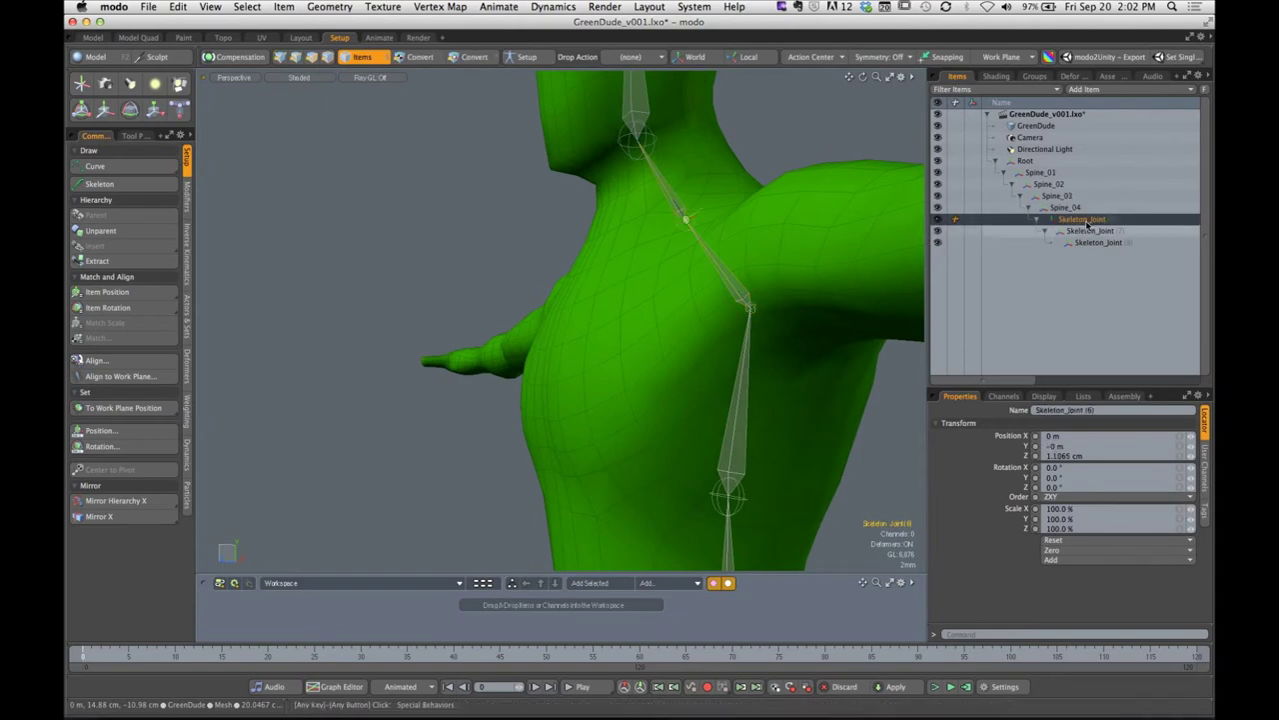
{"action": "double_click", "coordinate": [1085, 218]}
{"action": "type", "text": "Base"}
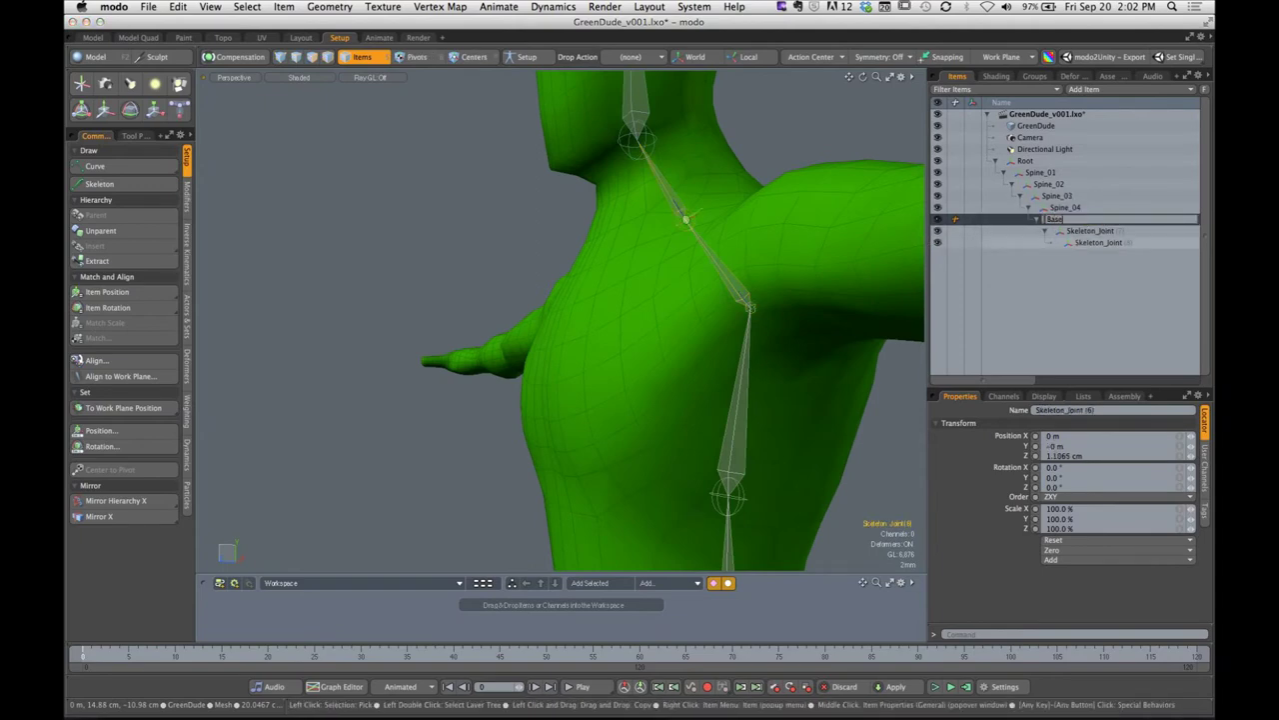
{"action": "type", "text": "_Neck"}
{"action": "key", "text": "Return"}
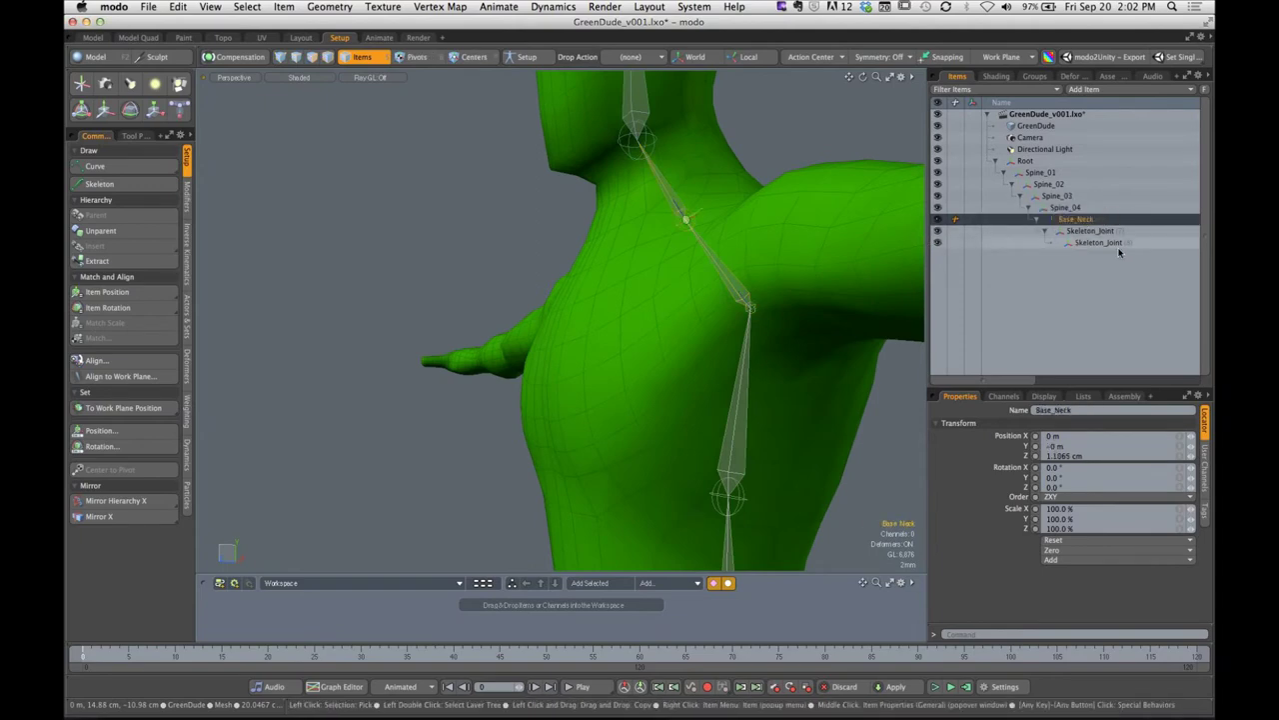
Rename the joint directly under Base_Neck as Neck_top
{"action": "left_click", "coordinate": [1095, 231]}
{"action": "double_click", "coordinate": [1099, 230]}
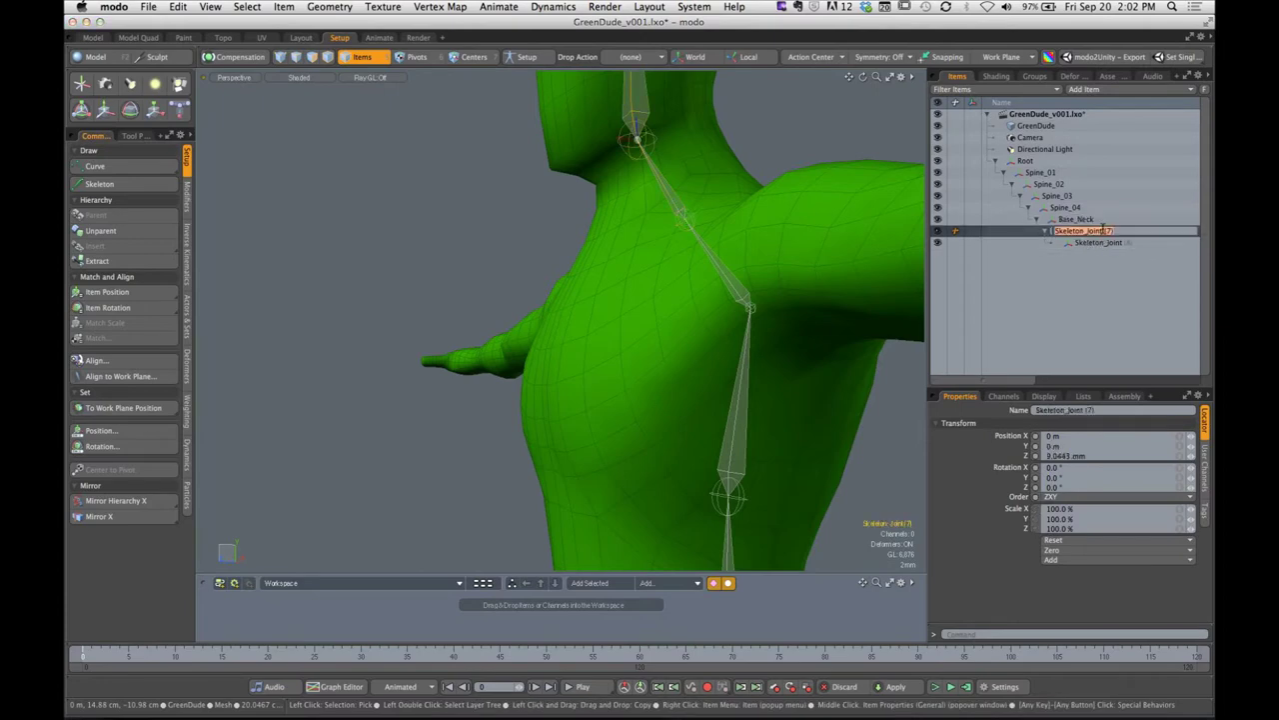
{"action": "type", "text": "Top"}
{"action": "key", "text": "BackSpace"}
{"action": "key", "text": "BackSpace"}
{"action": "key", "text": "BackSpace"}
{"action": "type", "text": "Neck_top"}
{"action": "key", "text": "Return"}
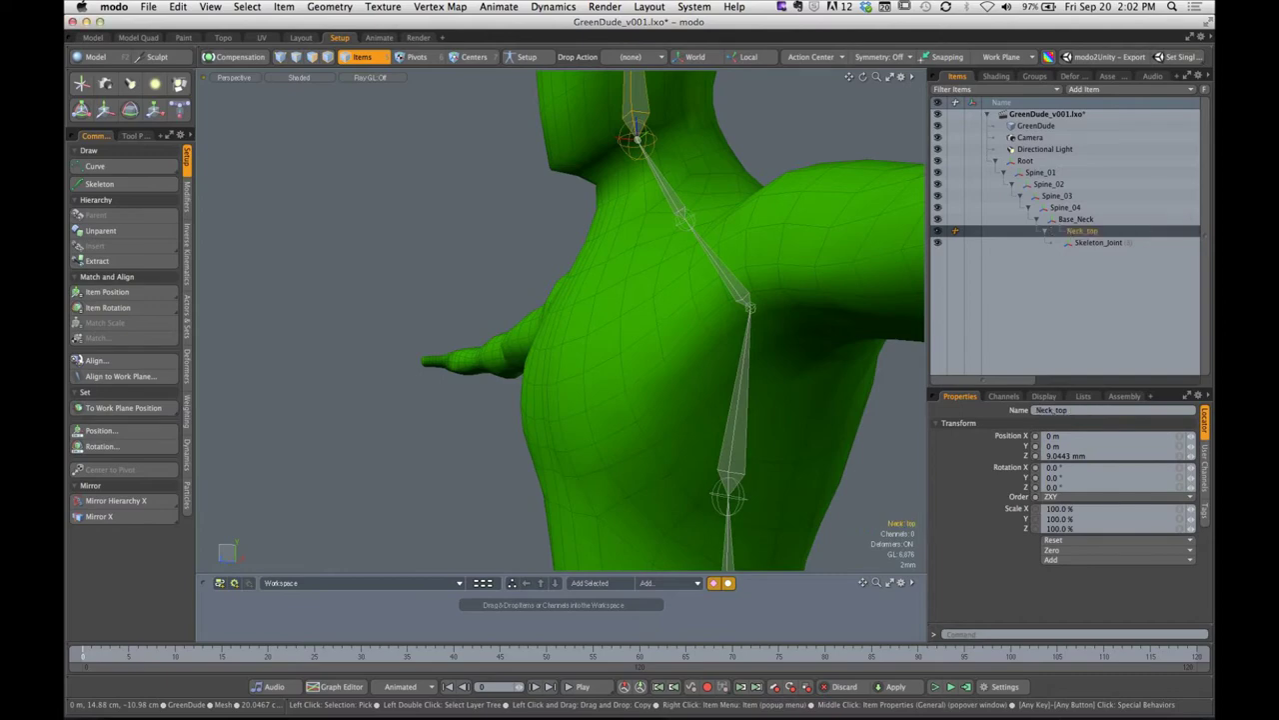
Rename the Base_Neck joint as Neck_base
{"action": "left_click", "coordinate": [1065, 221]}
{"action": "type", "text": "Neck"}
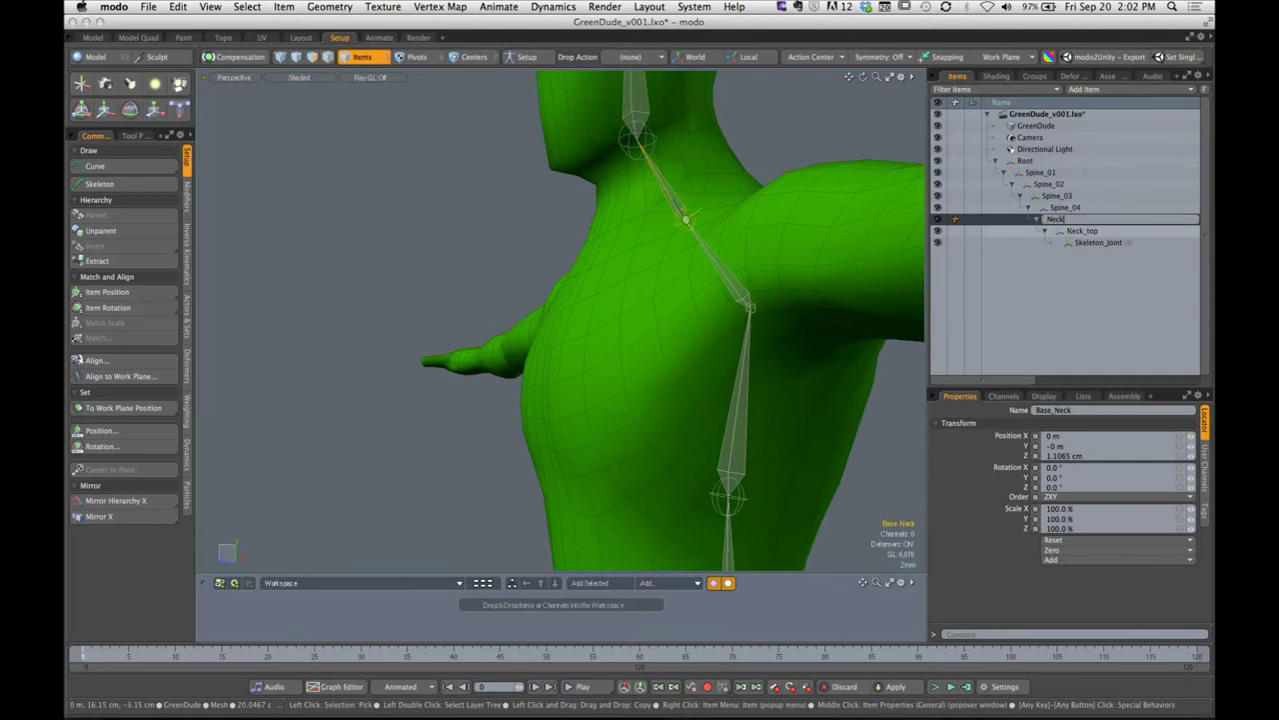
{"action": "type", "text": "_base"}
{"action": "key", "text": "Return"}
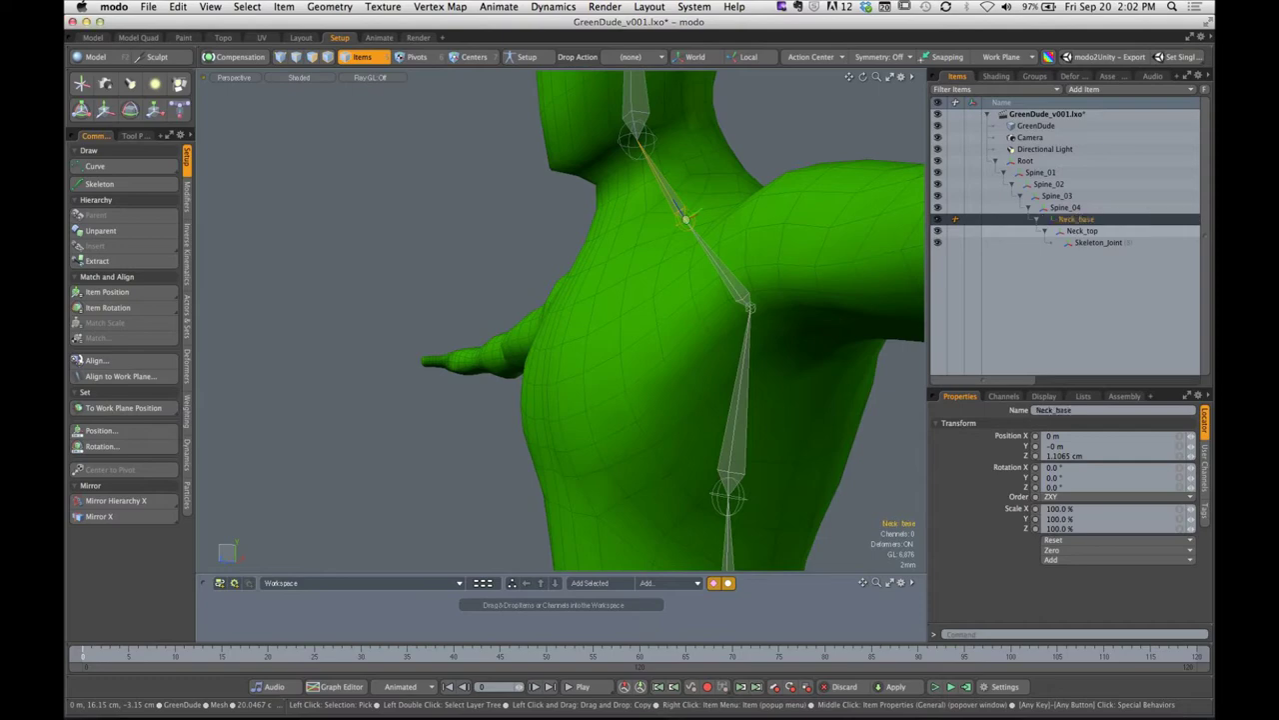
Rename the last joint of the hierarchy, under Neck_top, as Head_Top
{"action": "left_click", "coordinate": [1104, 247]}
{"action": "double_click", "coordinate": [1086, 245]}
{"action": "type", "text": "He"}
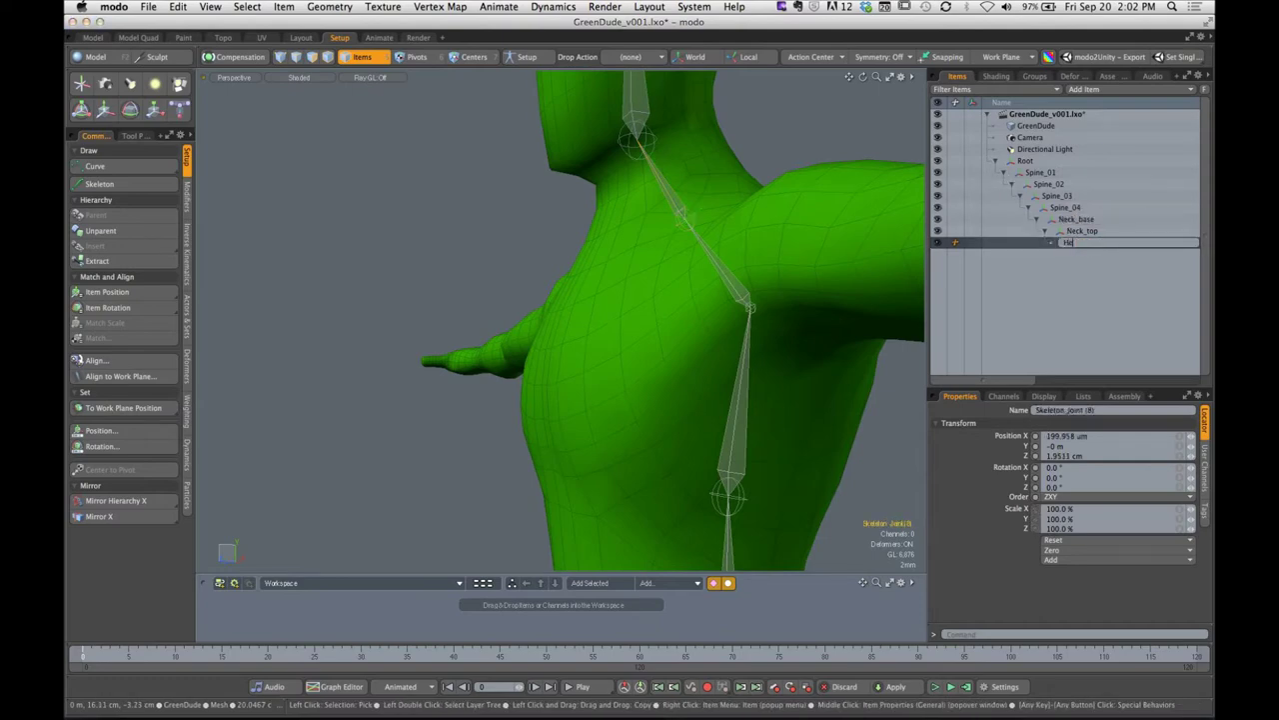
{"action": "type", "text": "ad_Top"}
{"action": "key", "text": "Return"}
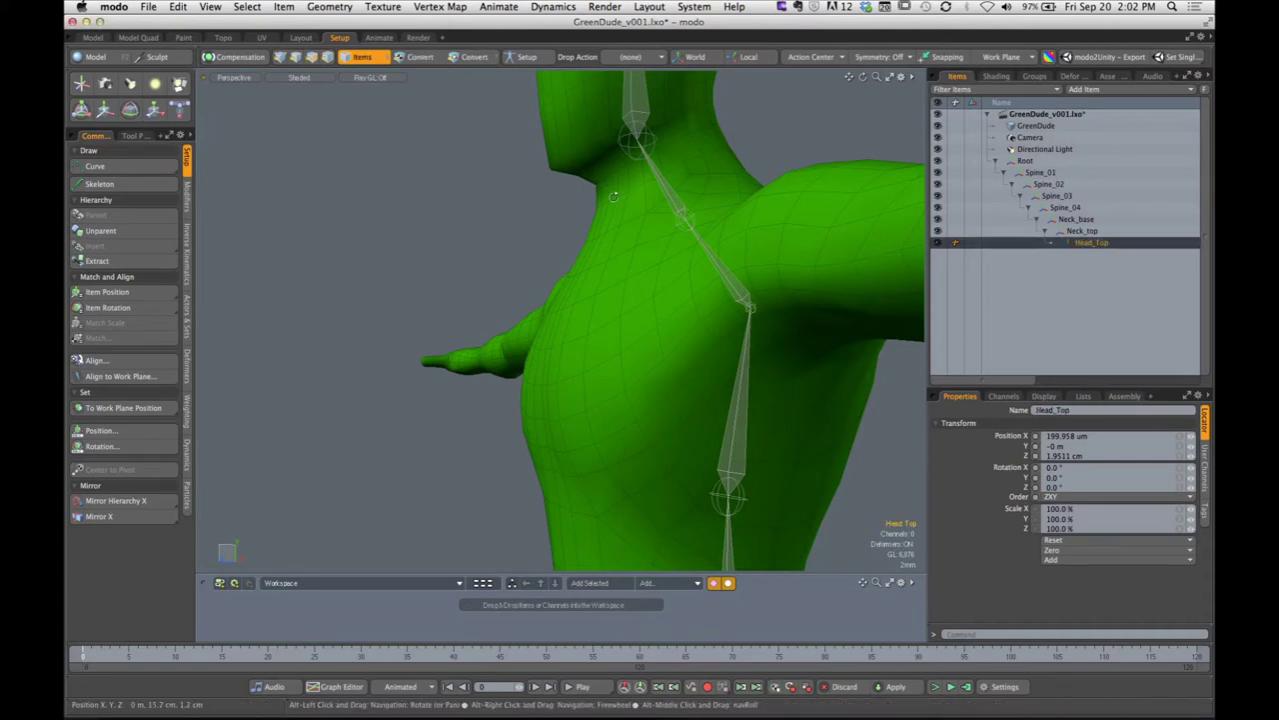
Check the named joints one by one from Root up to Head_Top against their positions in the character
{"action": "left_click_drag", "start_coordinate": [759, 230], "coordinate": [737, 263], "text": "ctrl+alt"}
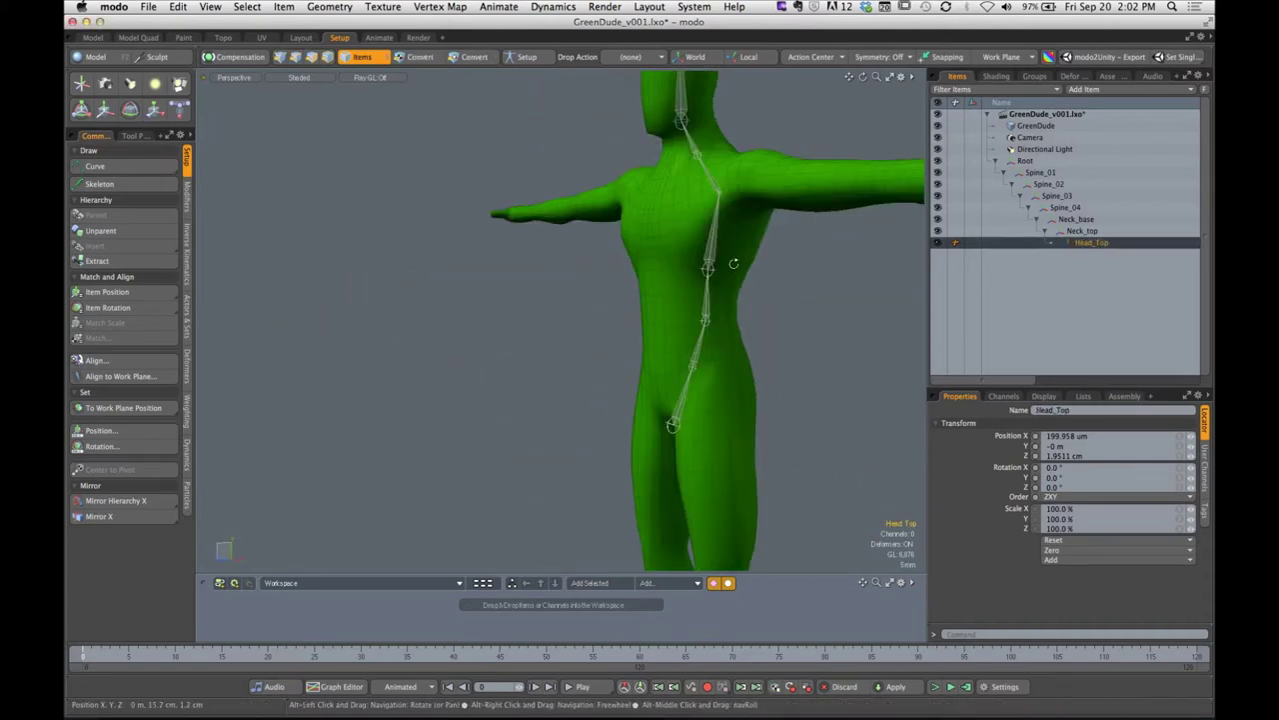
{"action": "left_click", "coordinate": [1040, 163]}
{"action": "left_click", "coordinate": [1044, 173]}
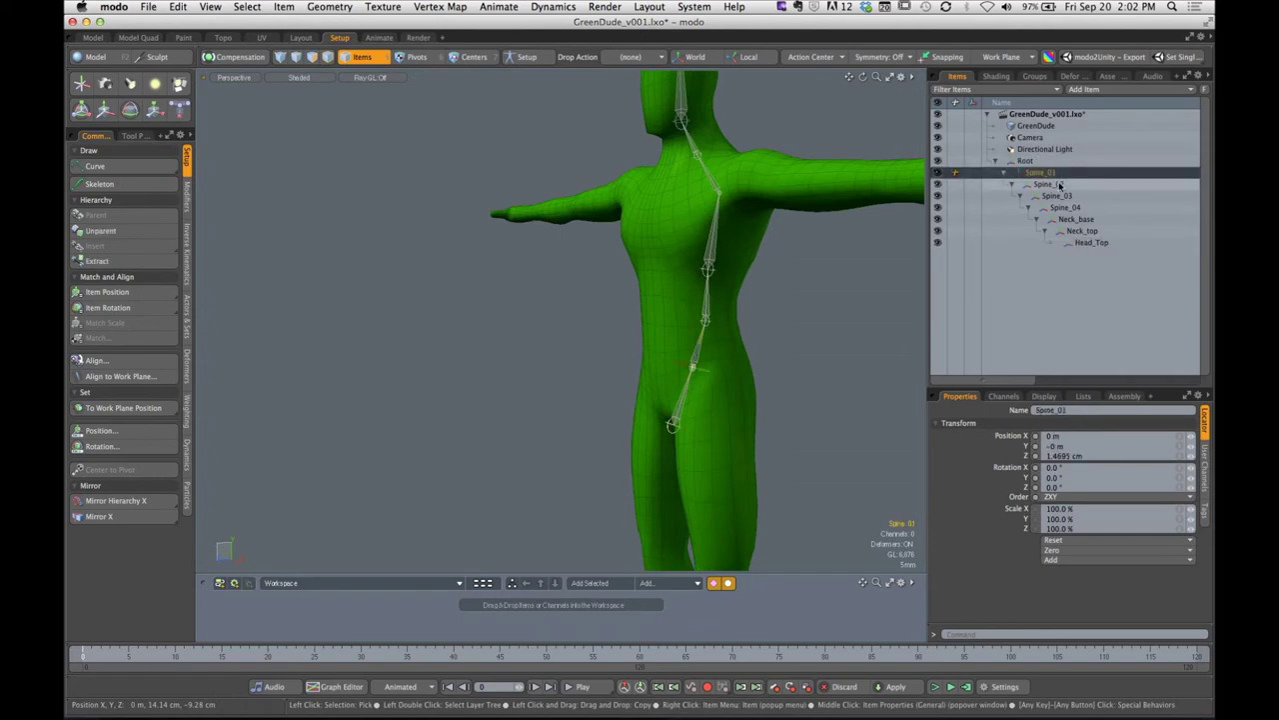
{"action": "left_click", "coordinate": [1051, 184]}
{"action": "left_click", "coordinate": [1060, 196]}
{"action": "left_click", "coordinate": [1068, 207]}
{"action": "left_click", "coordinate": [1077, 219]}
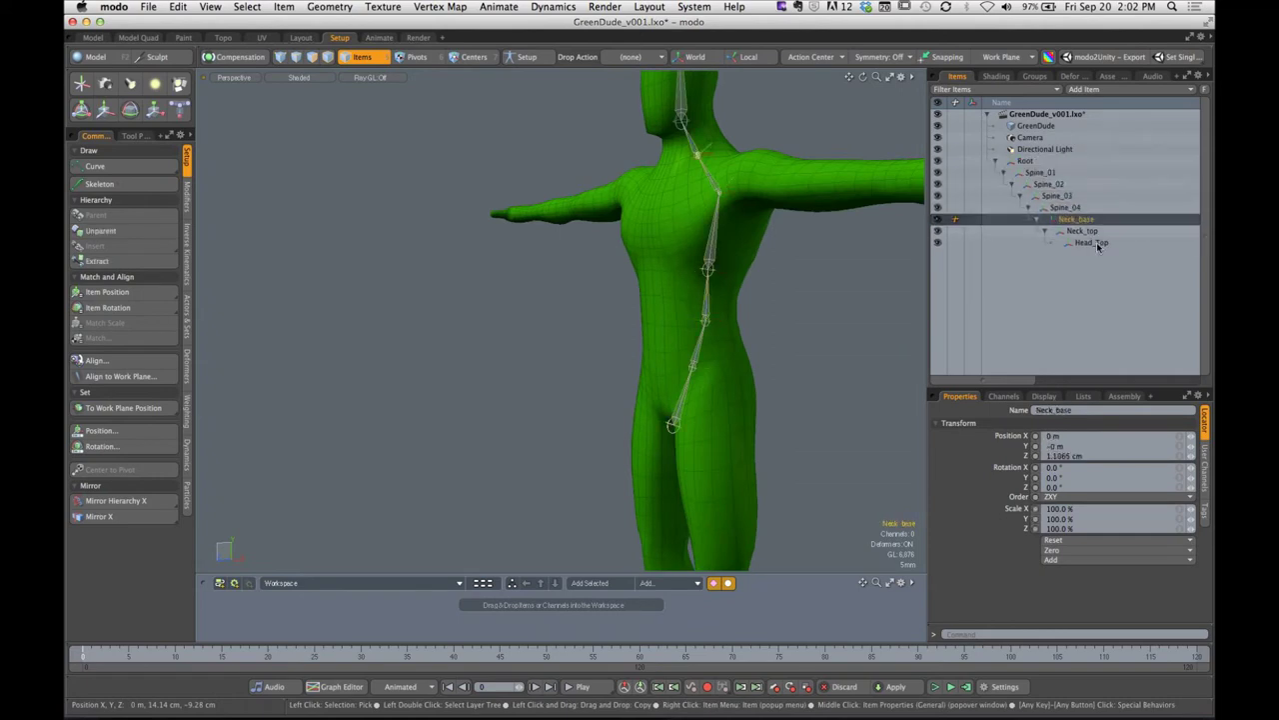
{"action": "left_click", "coordinate": [1082, 231]}
{"action": "left_click", "coordinate": [1091, 242]}
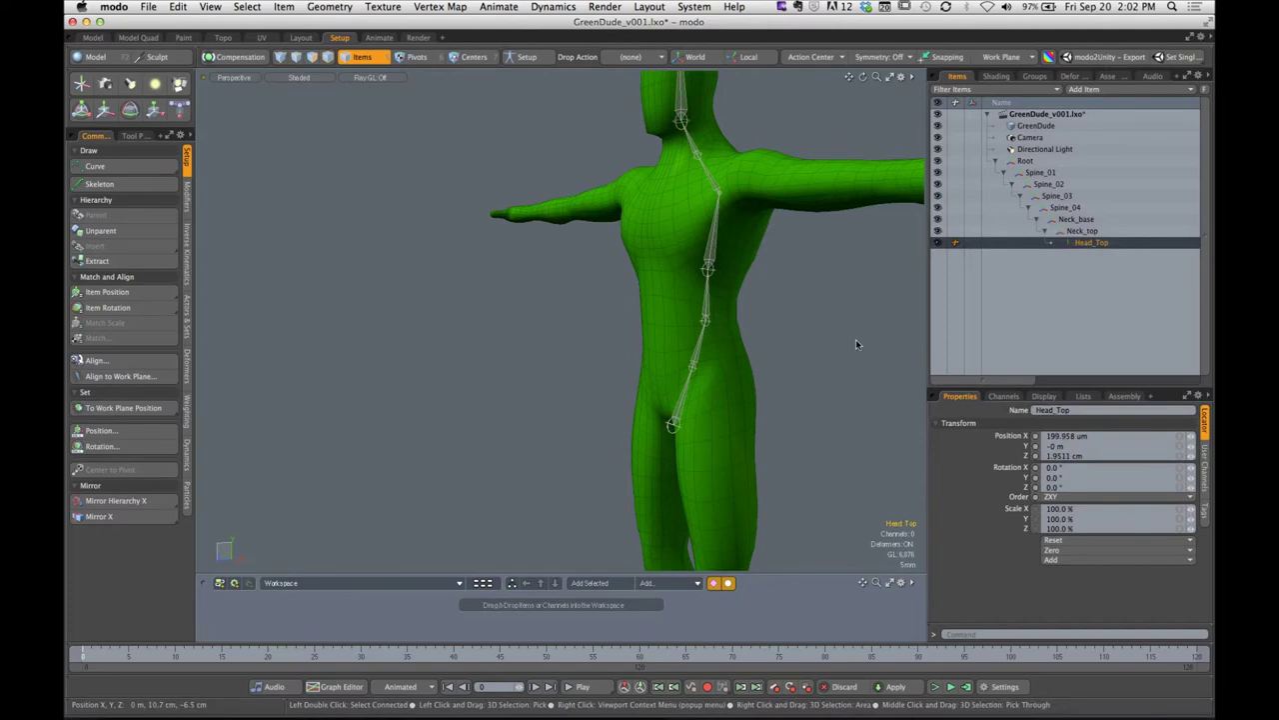
{"action": "key", "text": "super+z"}
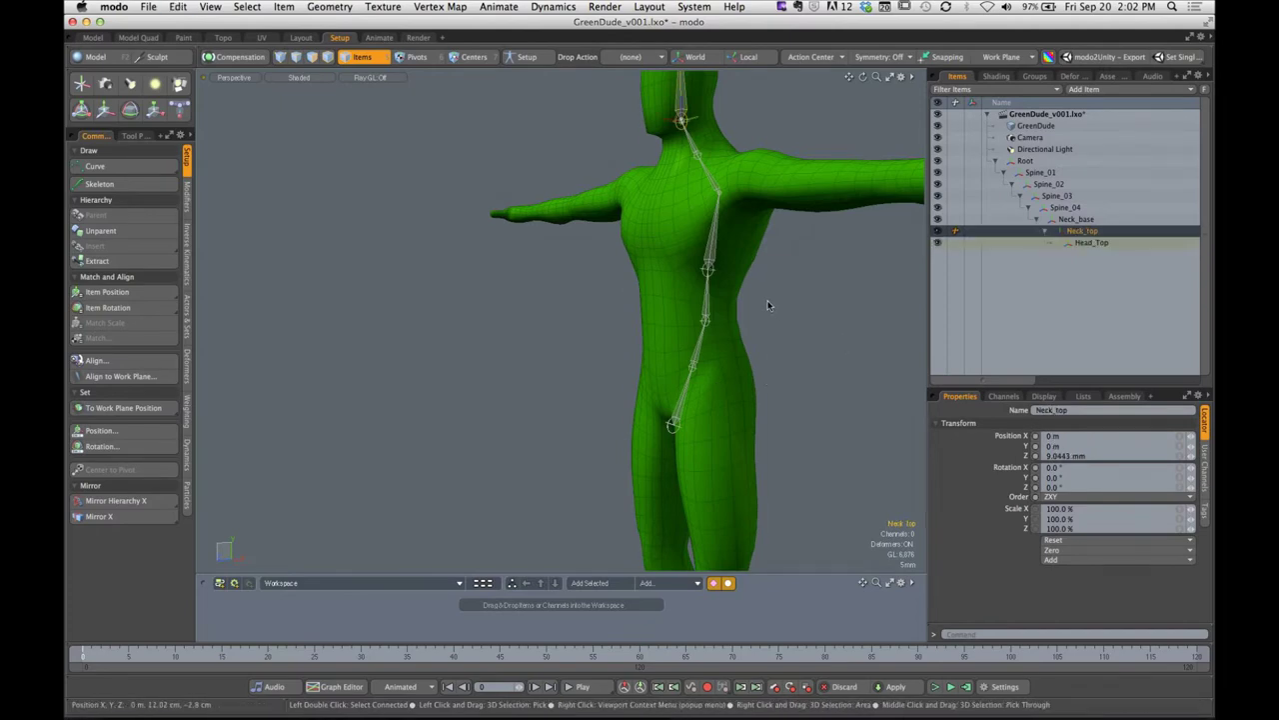
Try bending the upper skeleton by rotating Spine_02 about -41.5° around Y, and undo the rotation
{"action": "left_click_drag", "start_coordinate": [760, 291], "coordinate": [733, 365], "text": "alt+shift"}
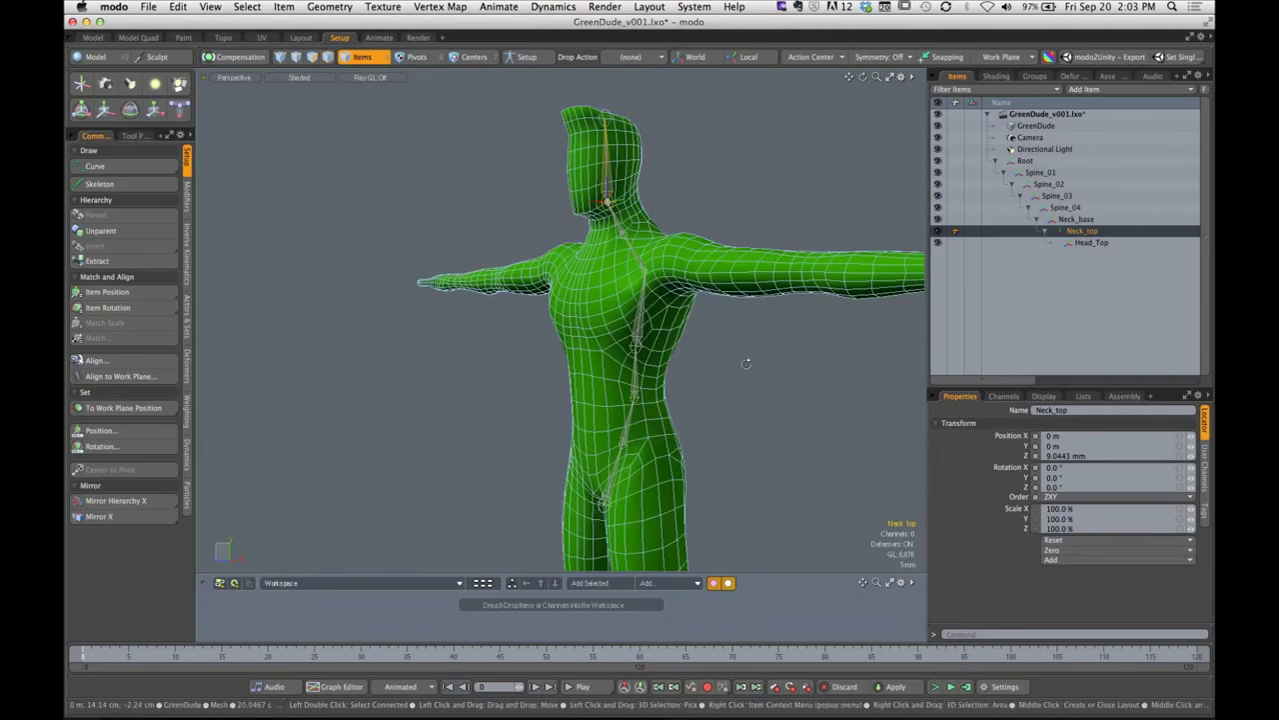
{"action": "mouse_move", "coordinate": [745, 362]}
{"action": "left_mouse_down", "text": "alt"}
{"action": "mouse_move", "coordinate": [689, 357]}
{"action": "mouse_move", "coordinate": [743, 385]}
{"action": "mouse_move", "coordinate": [717, 371]}
{"action": "mouse_move", "coordinate": [726, 380]}
{"action": "mouse_move", "coordinate": [730, 368]}
{"action": "left_mouse_up", "text": "alt"}
{"action": "left_click", "coordinate": [632, 378]}
{"action": "key", "text": "y"}
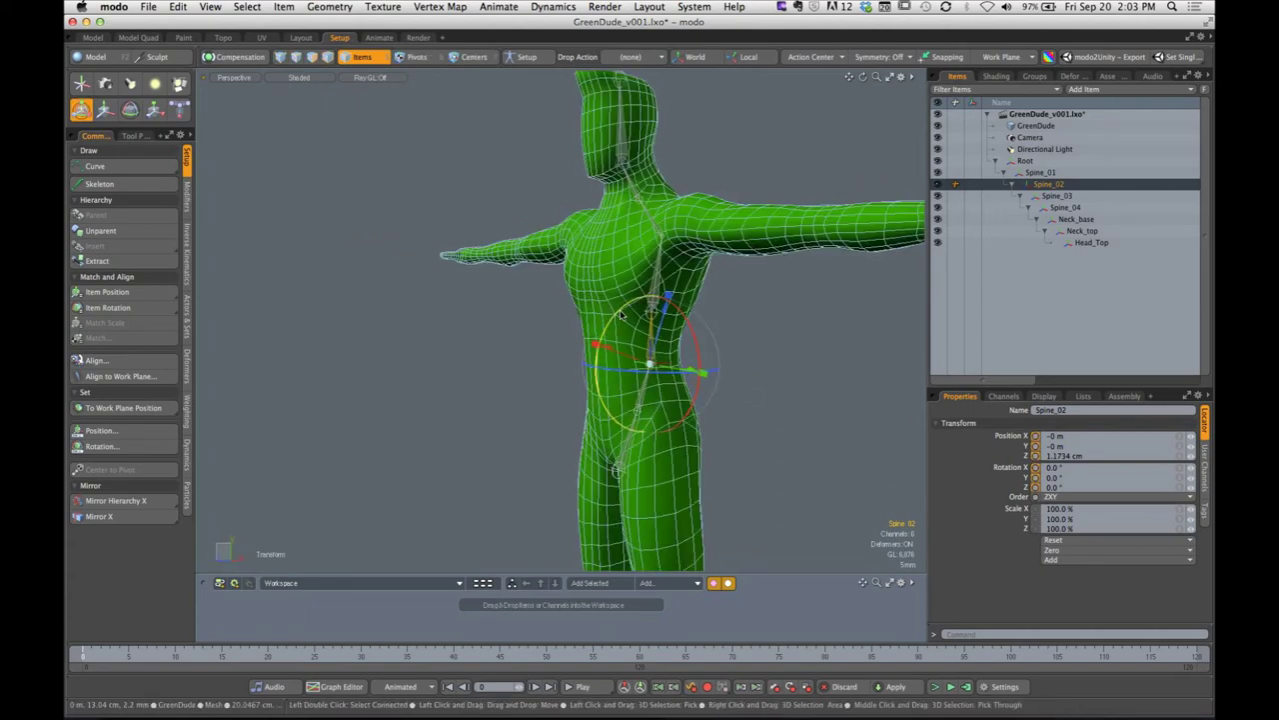
{"action": "left_click_drag", "start_coordinate": [621, 314], "coordinate": [613, 360]}
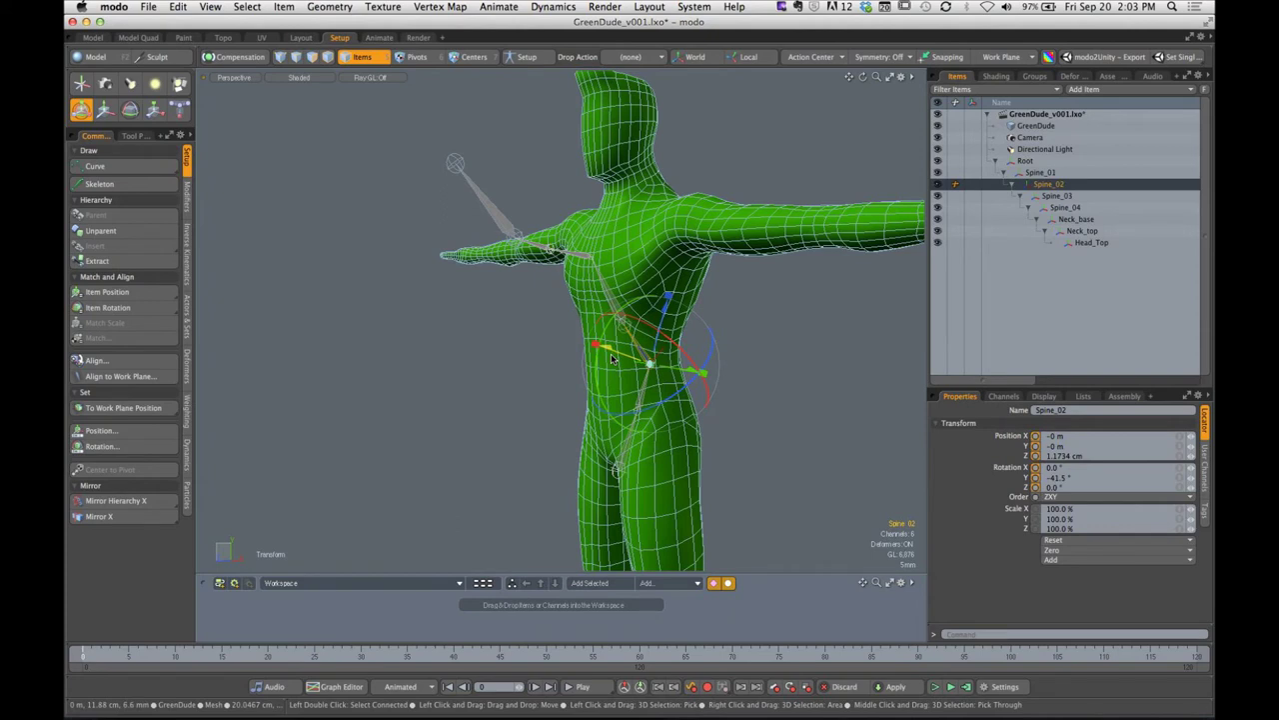
{"action": "key", "text": "super+z"}
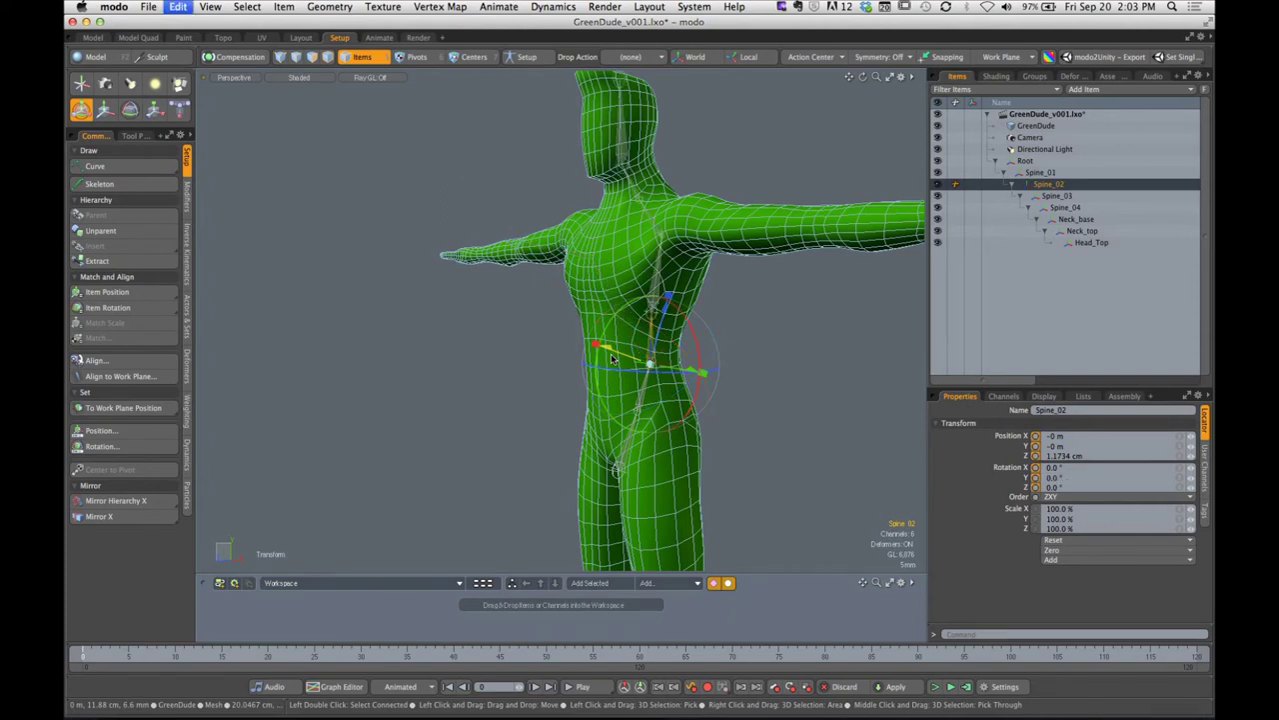
{"action": "key", "text": "space"}
{"action": "left_click", "coordinate": [795, 359]}
Try rotating the whole skeleton from the Root joint at the hips, undo the rotation and clear the selection
{"action": "left_click_drag", "start_coordinate": [718, 398], "coordinate": [661, 392], "text": "alt+shift"}
{"action": "left_click", "coordinate": [642, 389]}
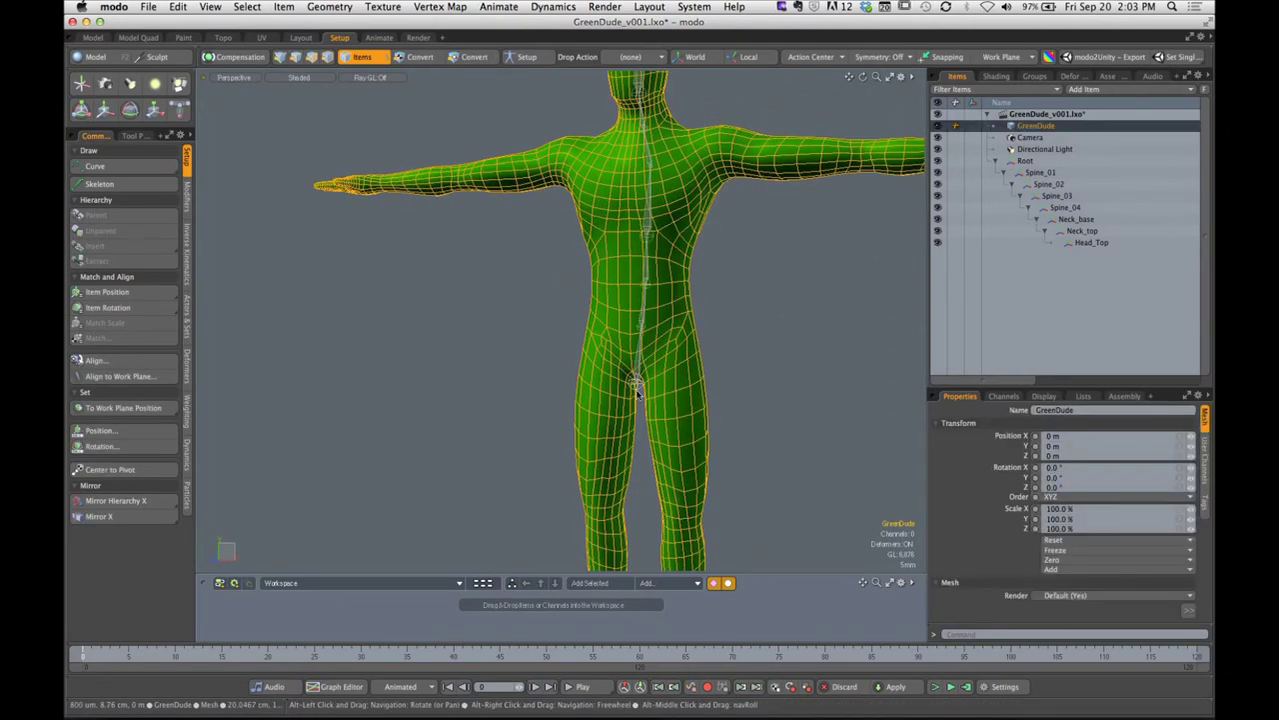
{"action": "left_click", "coordinate": [637, 392]}
{"action": "left_click_drag", "start_coordinate": [760, 374], "coordinate": [658, 377], "text": "alt"}
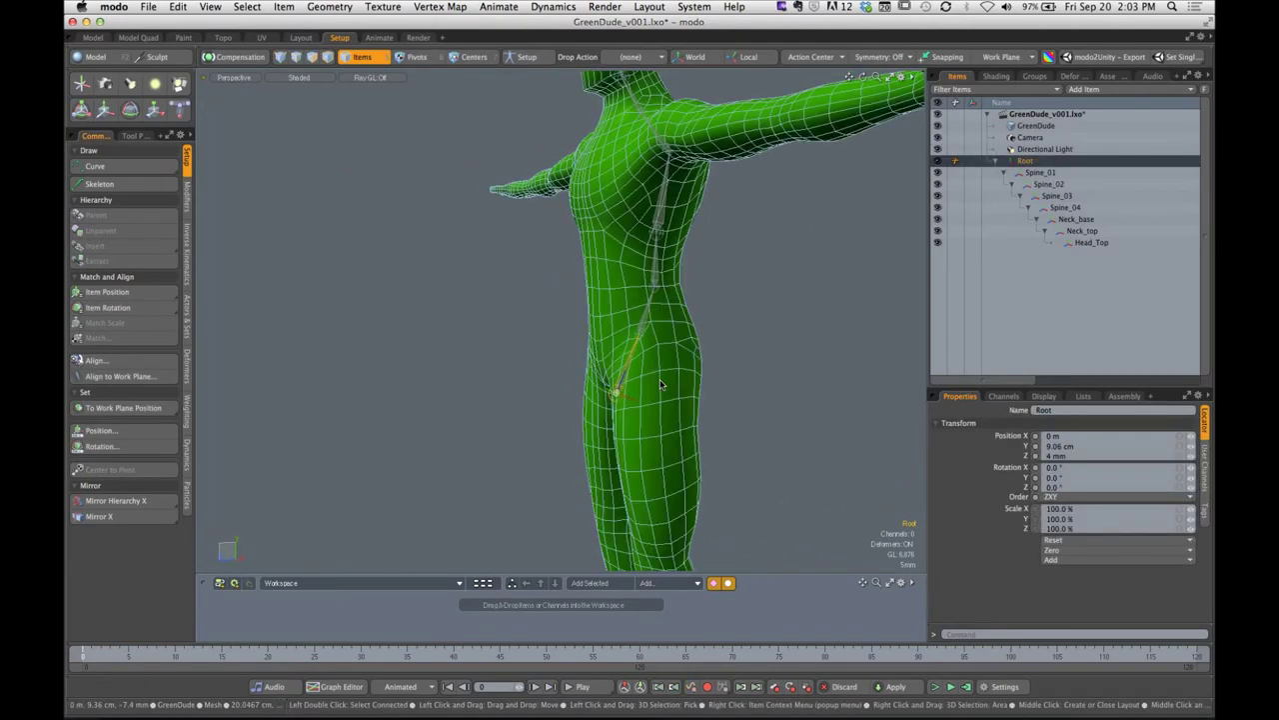
{"action": "key", "text": "y"}
{"action": "left_click_drag", "start_coordinate": [577, 341], "coordinate": [633, 326]}
{"action": "key", "text": "ctrl+z"}
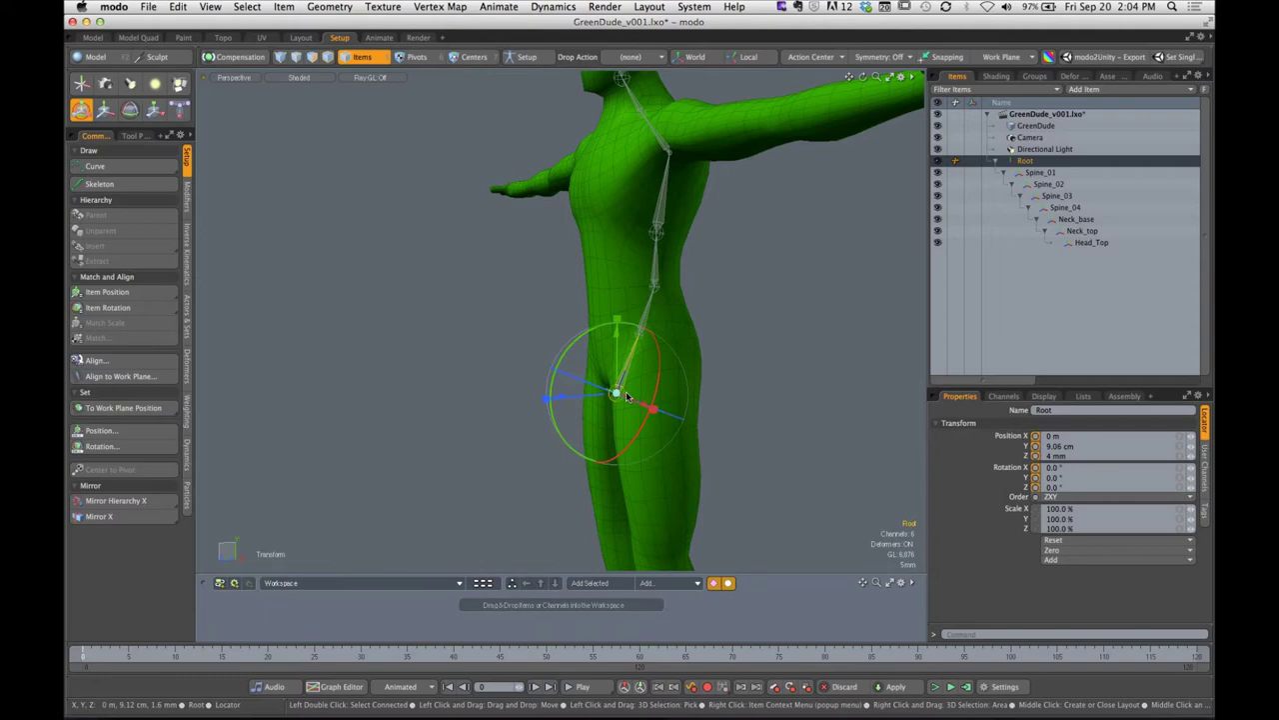
{"action": "left_click_drag", "start_coordinate": [433, 240], "coordinate": [619, 388], "text": "alt"}
{"action": "key", "text": "q"}
{"action": "left_click", "coordinate": [728, 368]}
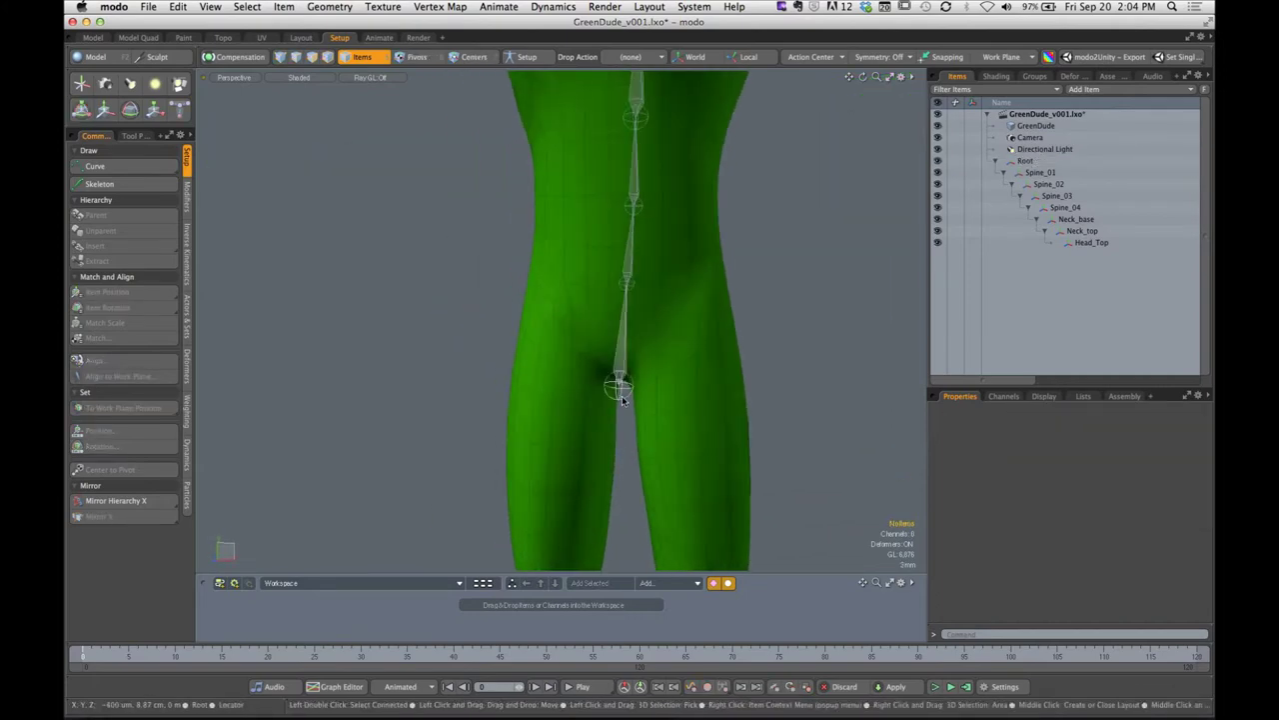
Select the entire joint hierarchy from Root to Head_Top and start the Skeleton tool
{"action": "double_click", "coordinate": [619, 385]}
{"action": "left_click_drag", "start_coordinate": [743, 365], "coordinate": [613, 367], "text": "ctrl+alt"}
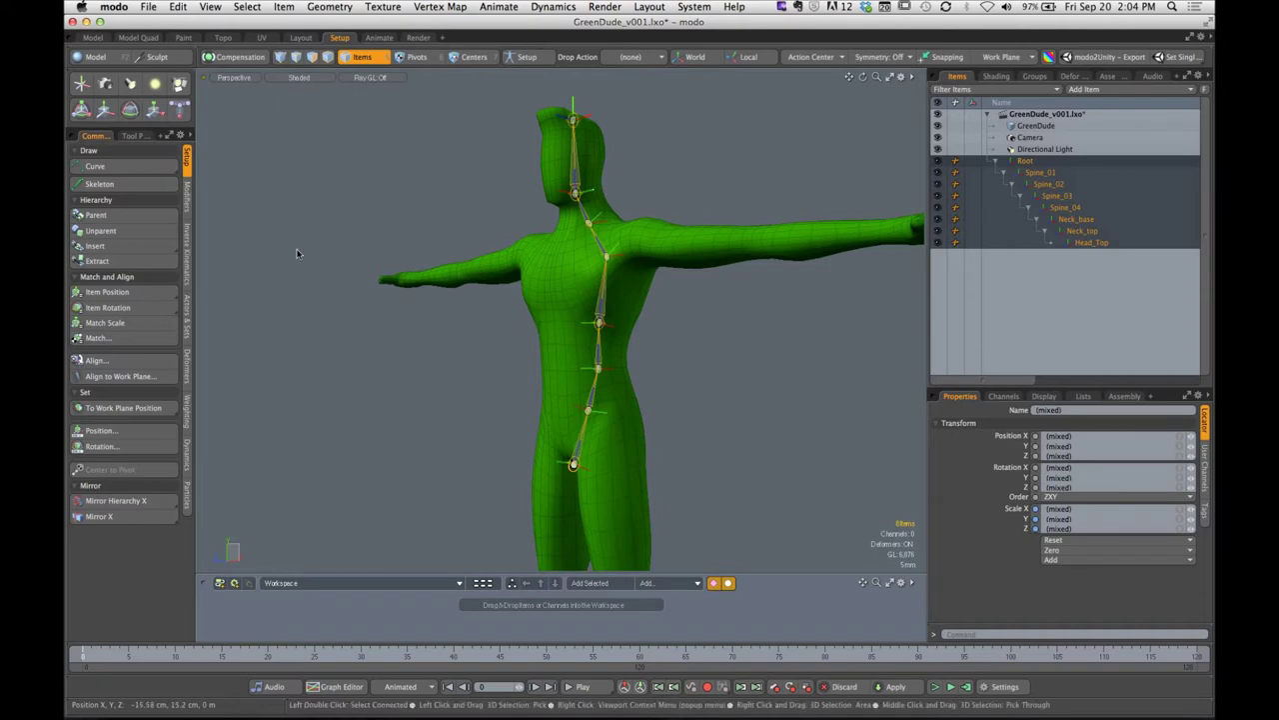
{"action": "left_click", "coordinate": [138, 188]}
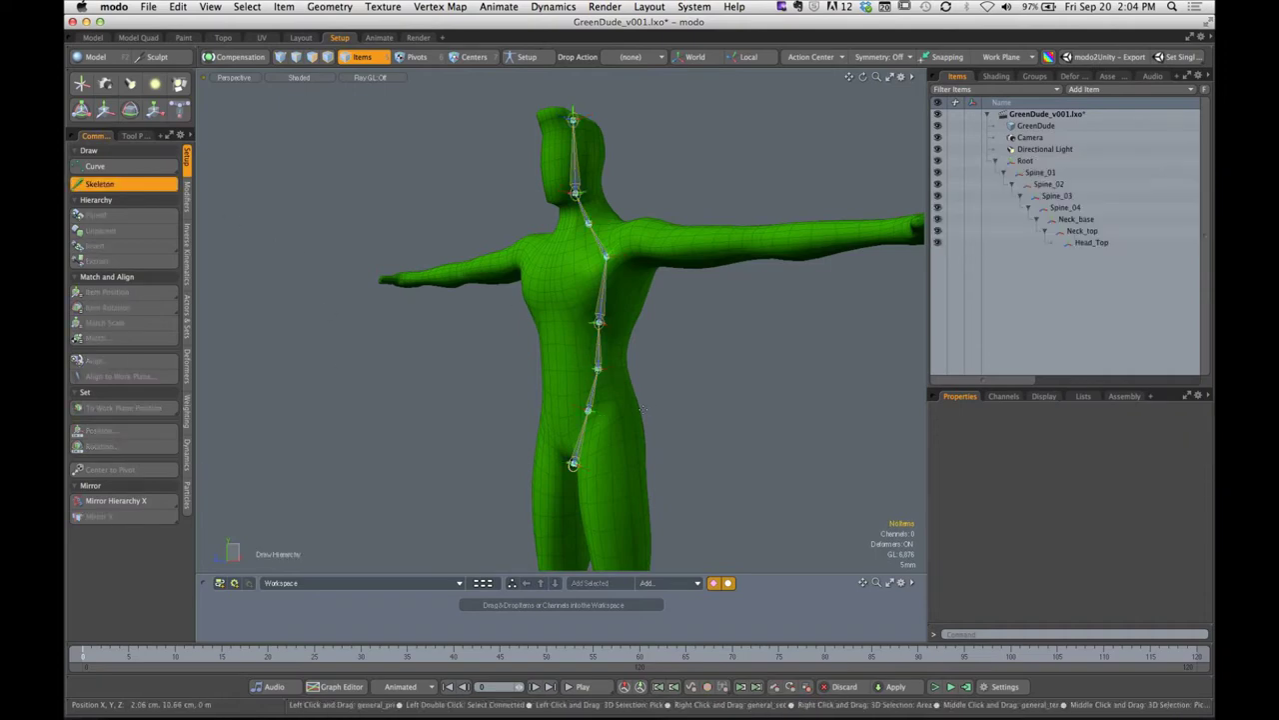
Switch the viewport to the Front view at the hips and legs, and display the Draw Hierarchy tool properties
{"action": "left_click_drag", "start_coordinate": [679, 405], "coordinate": [777, 328], "text": "alt"}
{"action": "left_click_drag", "start_coordinate": [640, 400], "coordinate": [609, 391], "text": "alt"}
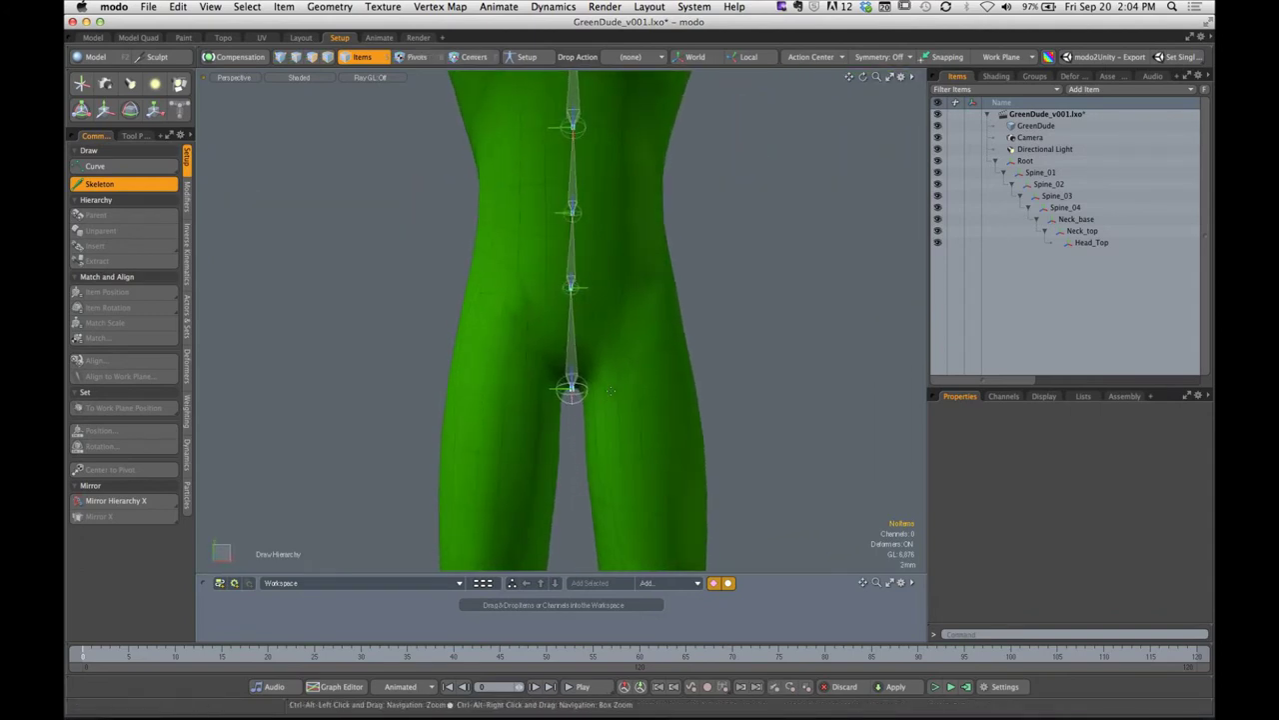
{"action": "key", "text": "ctrl+space"}
{"action": "left_click", "coordinate": [591, 303]}
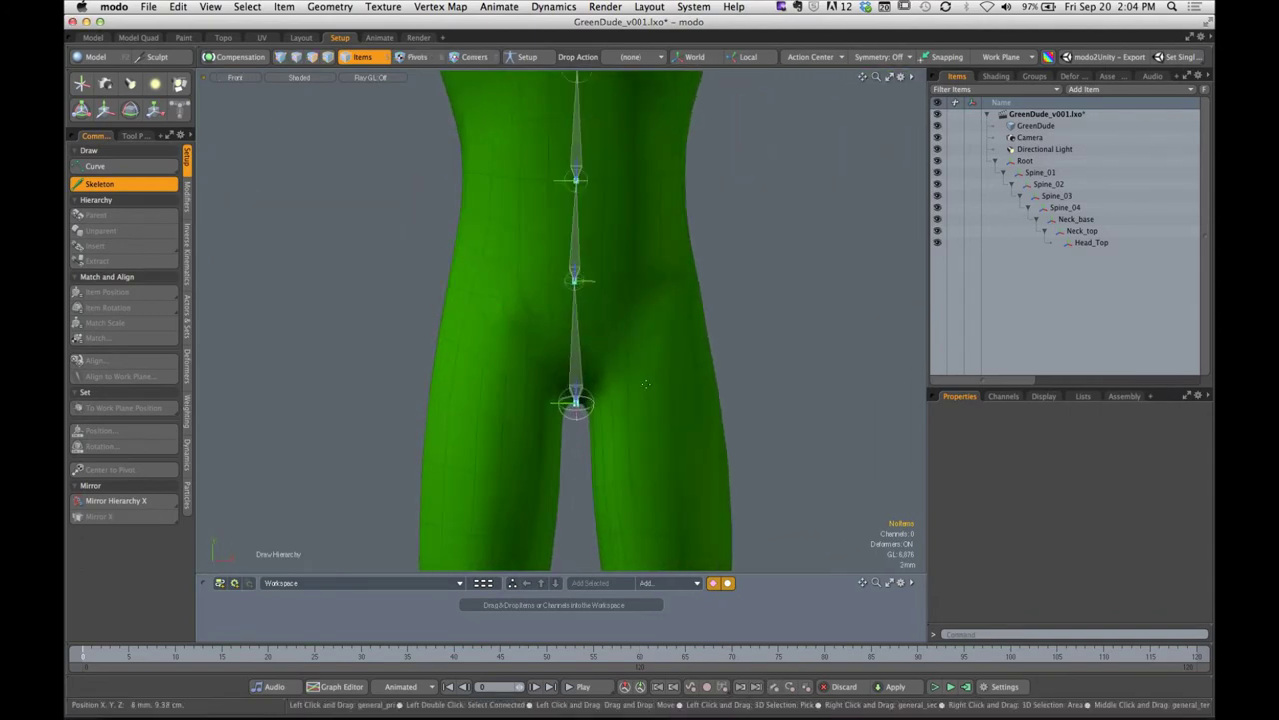
{"action": "left_click_drag", "start_coordinate": [645, 426], "coordinate": [603, 438], "text": "alt+shift"}
{"action": "left_click_drag", "start_coordinate": [604, 438], "coordinate": [570, 335], "text": "alt+shift"}
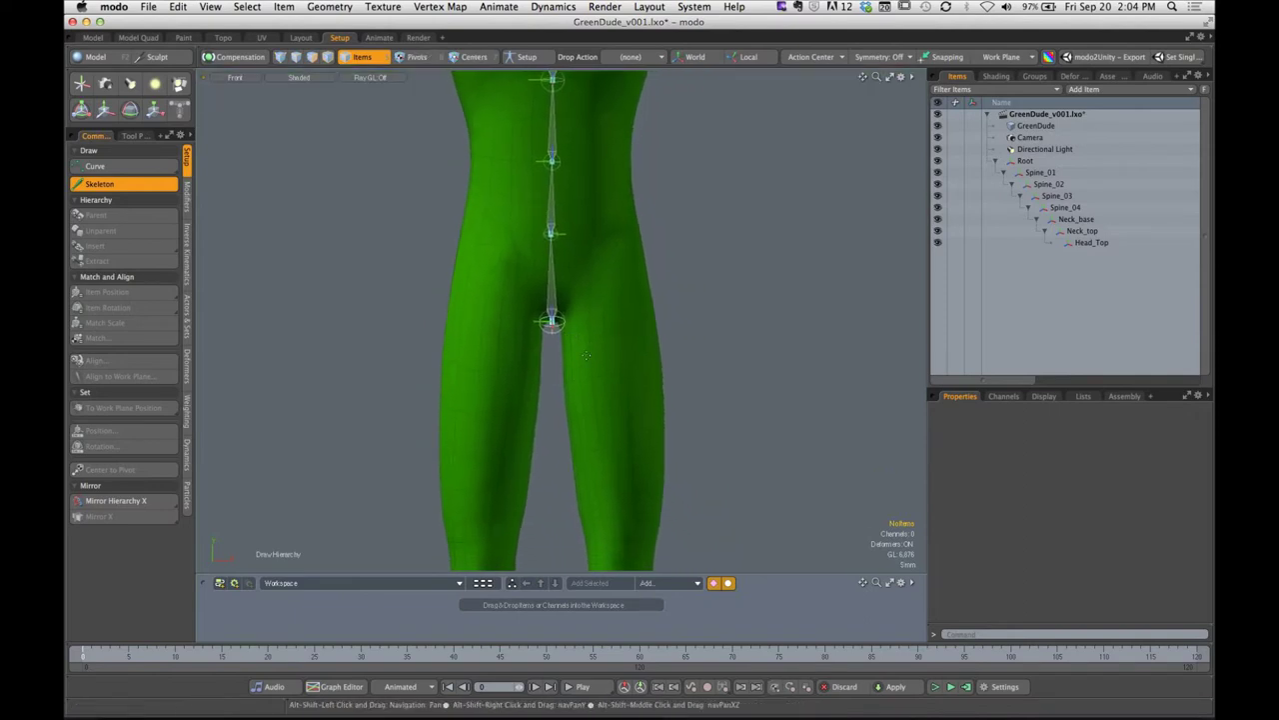
{"action": "left_click", "coordinate": [136, 136]}
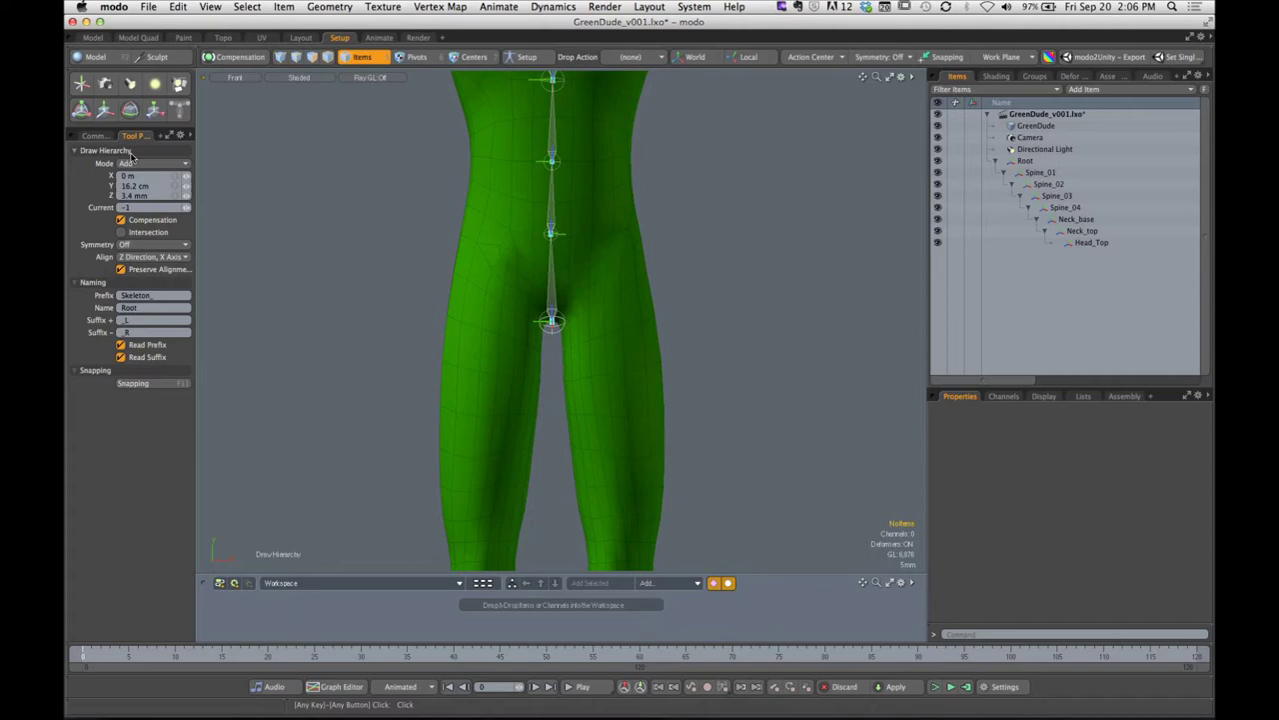
Set the Draw Hierarchy symmetry to X Axis and pick the root joint at the hips as the starting joint
{"action": "left_click", "coordinate": [148, 246]}
{"action": "left_click", "coordinate": [150, 255]}
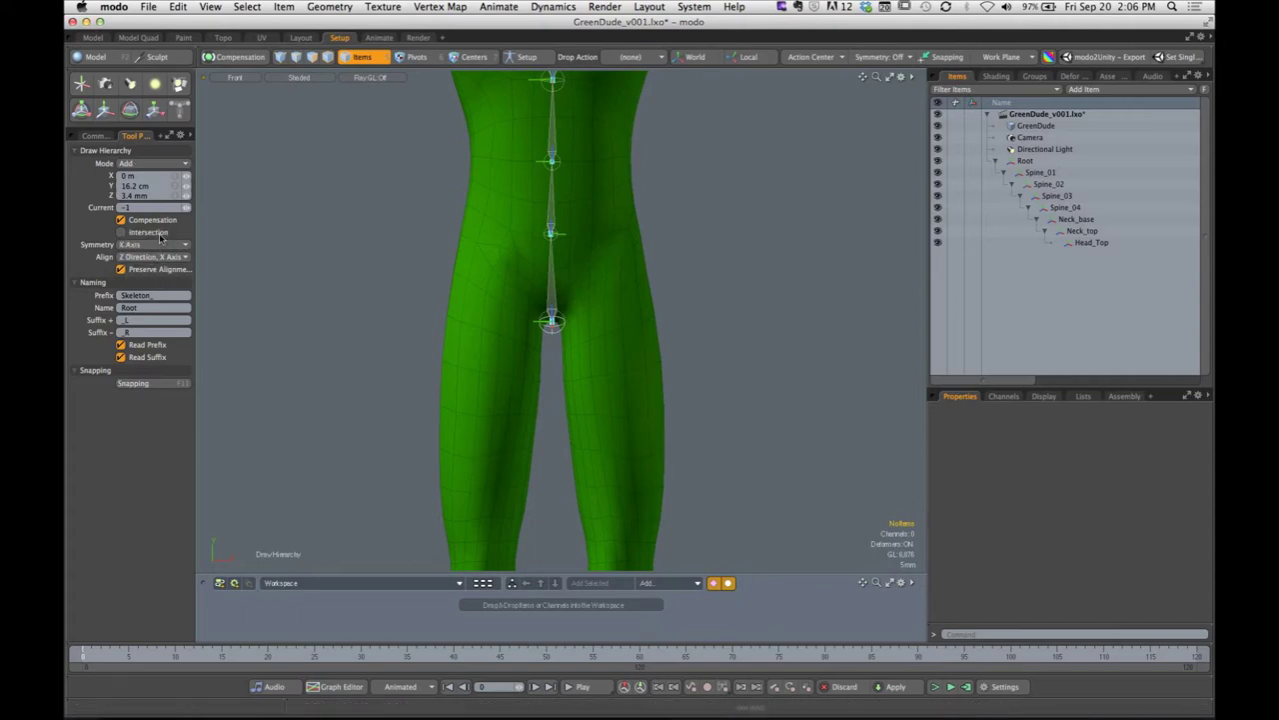
{"action": "left_click", "coordinate": [553, 328]}
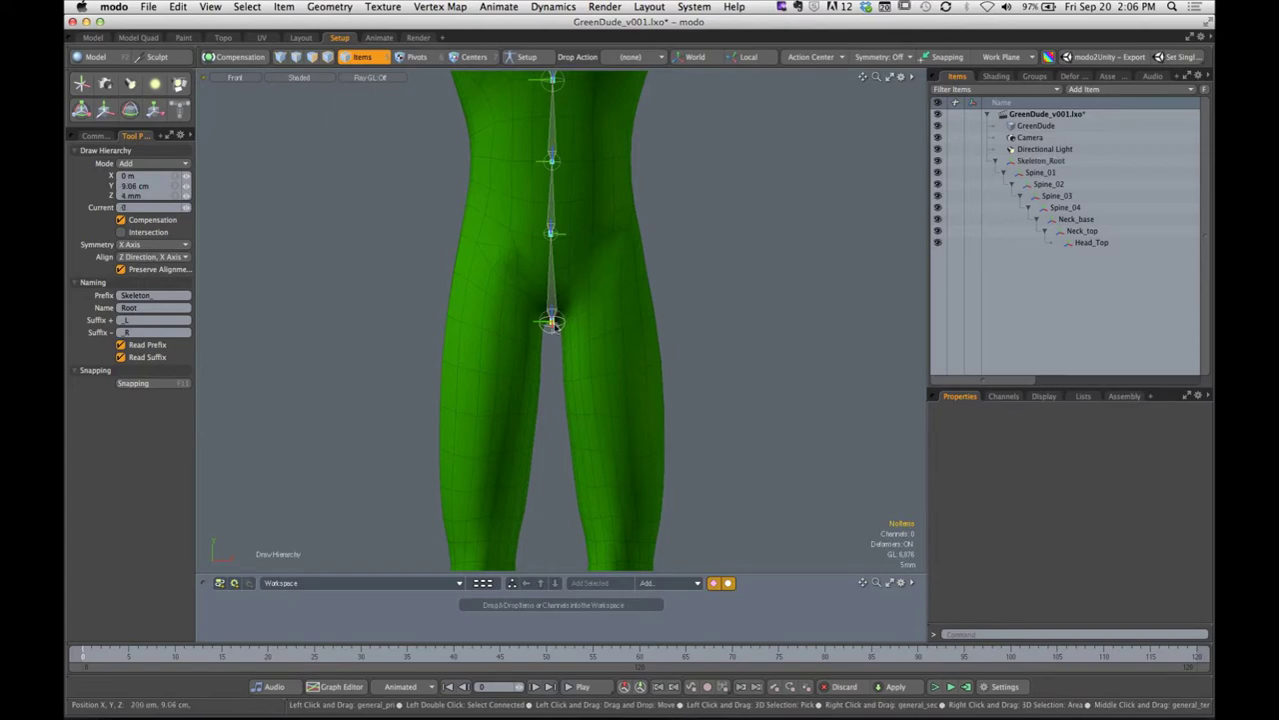
{"action": "left_click_drag", "start_coordinate": [554, 328], "coordinate": [600, 340], "text": "alt"}
{"action": "mouse_move", "coordinate": [516, 312]}
{"action": "left_mouse_down", "text": "alt"}
{"action": "mouse_move", "coordinate": [569, 334]}
{"action": "mouse_move", "coordinate": [495, 316]}
{"action": "mouse_move", "coordinate": [503, 326]}
{"action": "left_mouse_up", "text": "alt"}
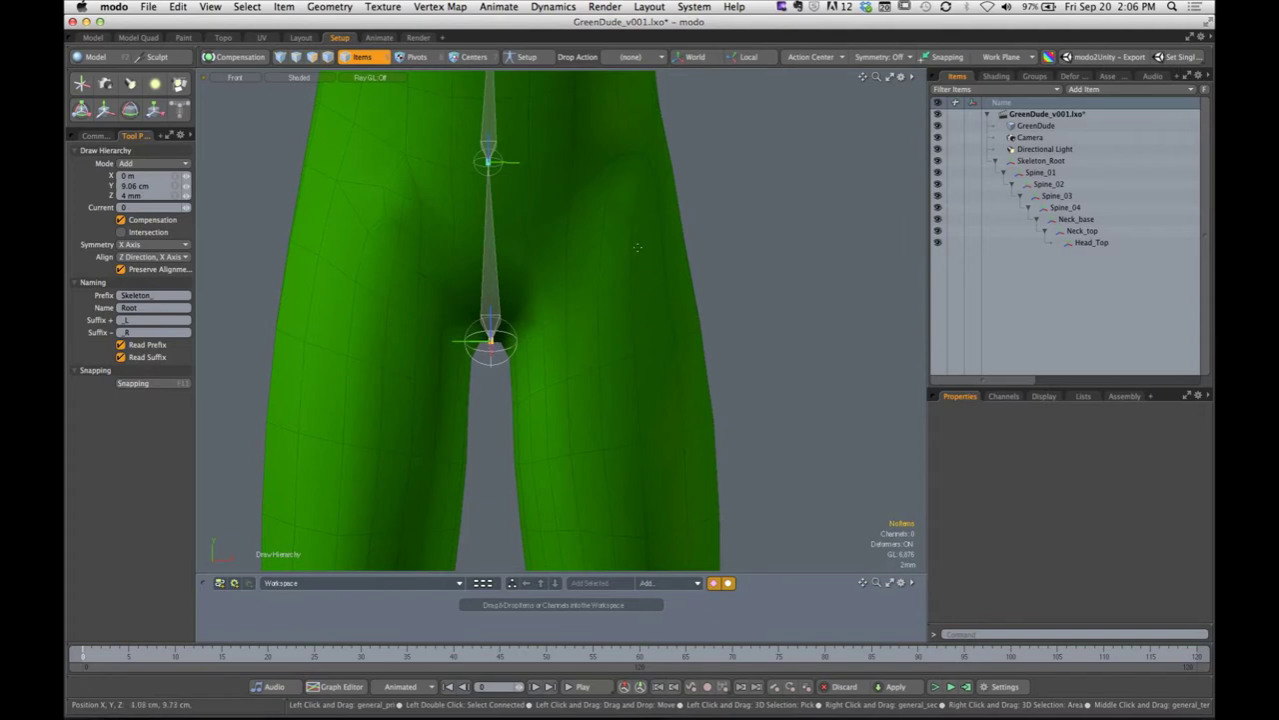
Try adding a mirrored hip joint pair from the root, move it to about X 1.06 cm, Y 10.35 cm, and undo both actions
{"action": "left_click", "coordinate": [624, 218]}
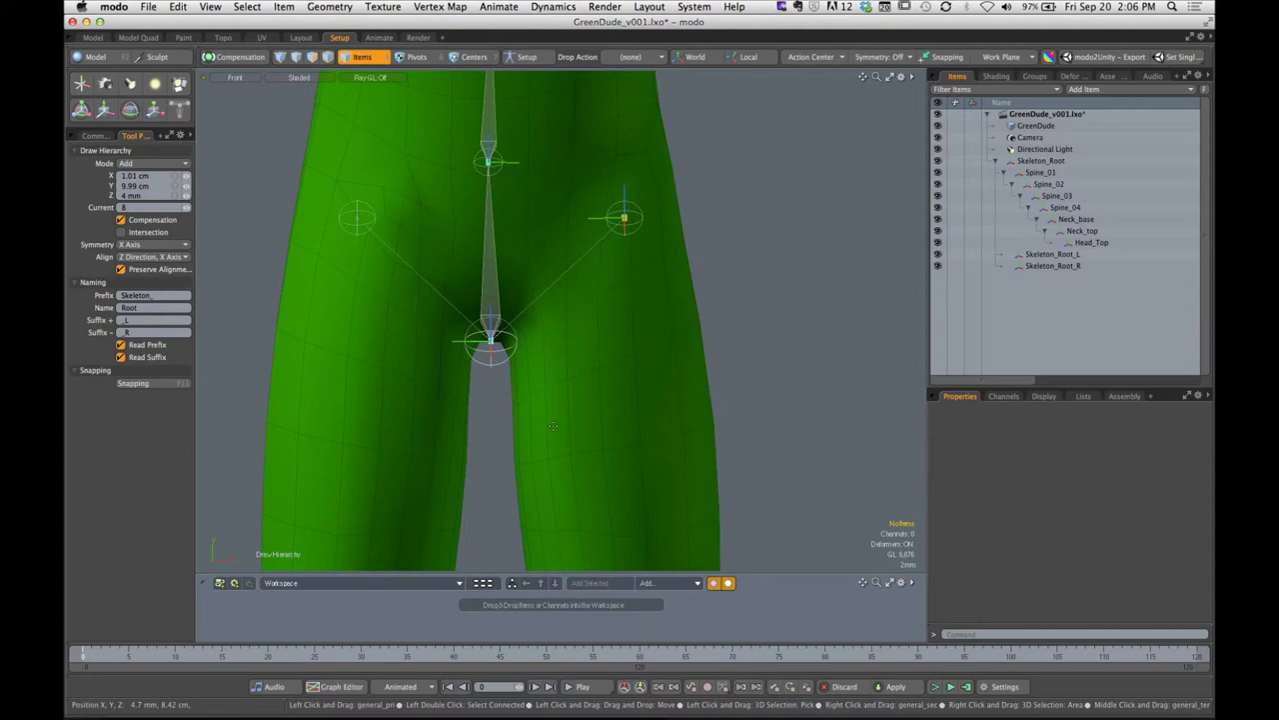
{"action": "left_click_drag", "start_coordinate": [623, 216], "coordinate": [631, 171]}
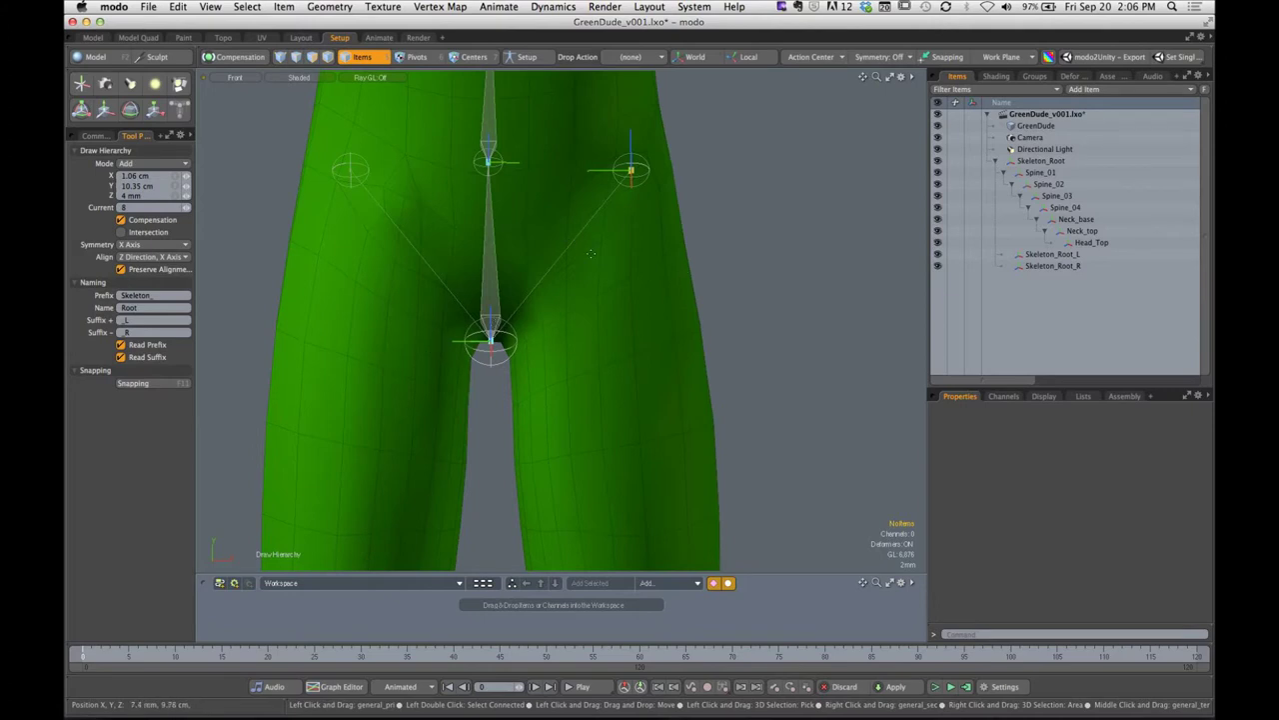
{"action": "key", "text": "super+z"}
{"action": "key", "text": "super+z"}
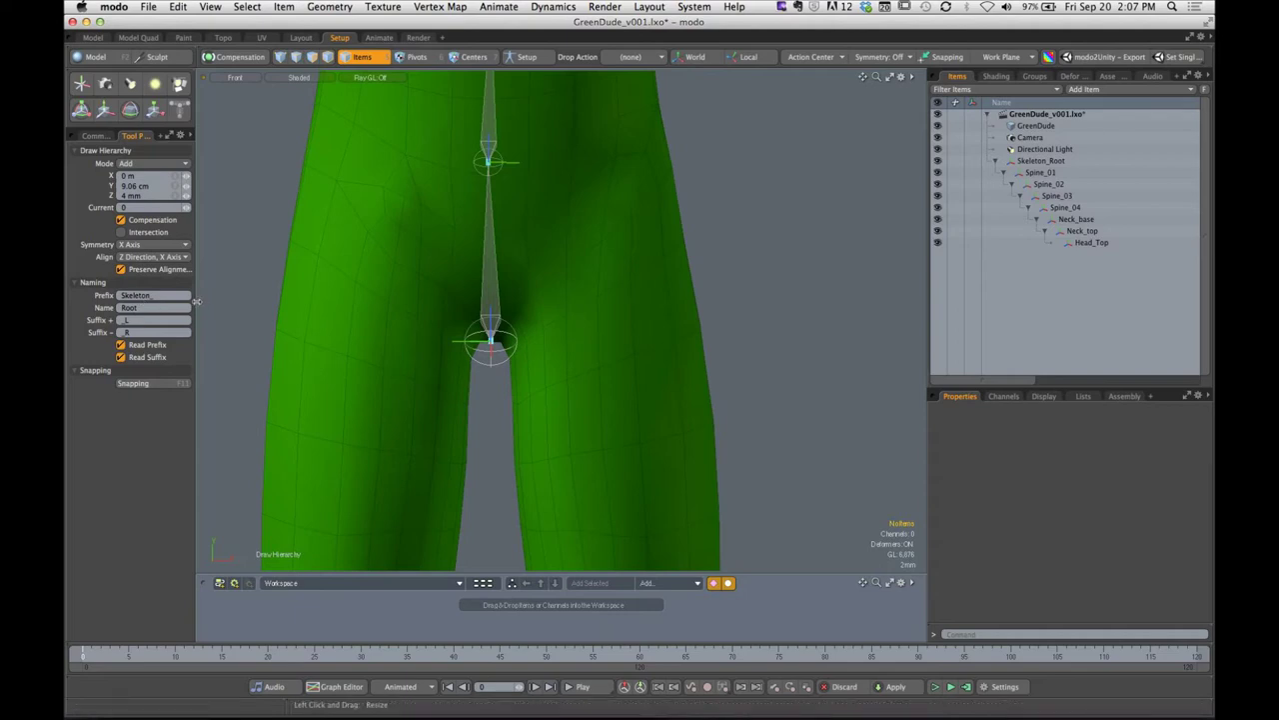
Turn off Read Prefix, enter Leg as the joint name, and add mirrored hip joints at about X 1.02 cm, Y 10.14 cm
{"action": "left_click", "coordinate": [120, 344]}
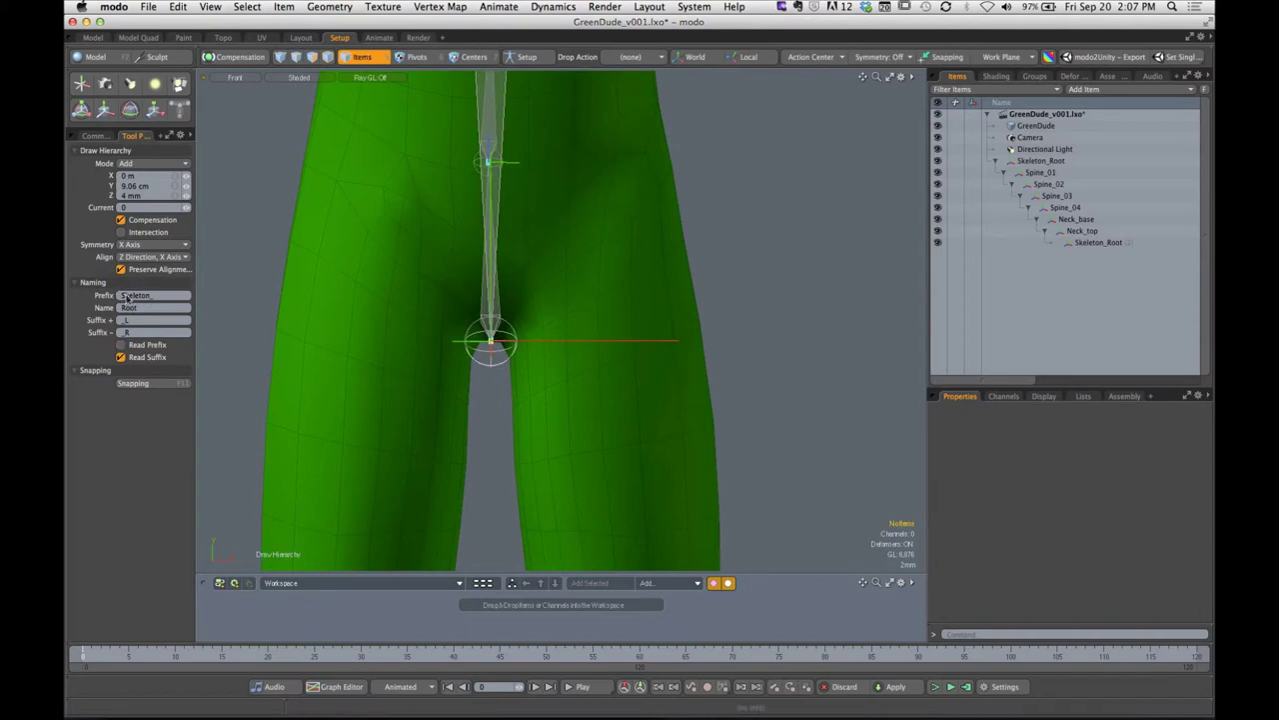
{"action": "double_click", "coordinate": [138, 308]}
{"action": "type", "text": "Leg"}
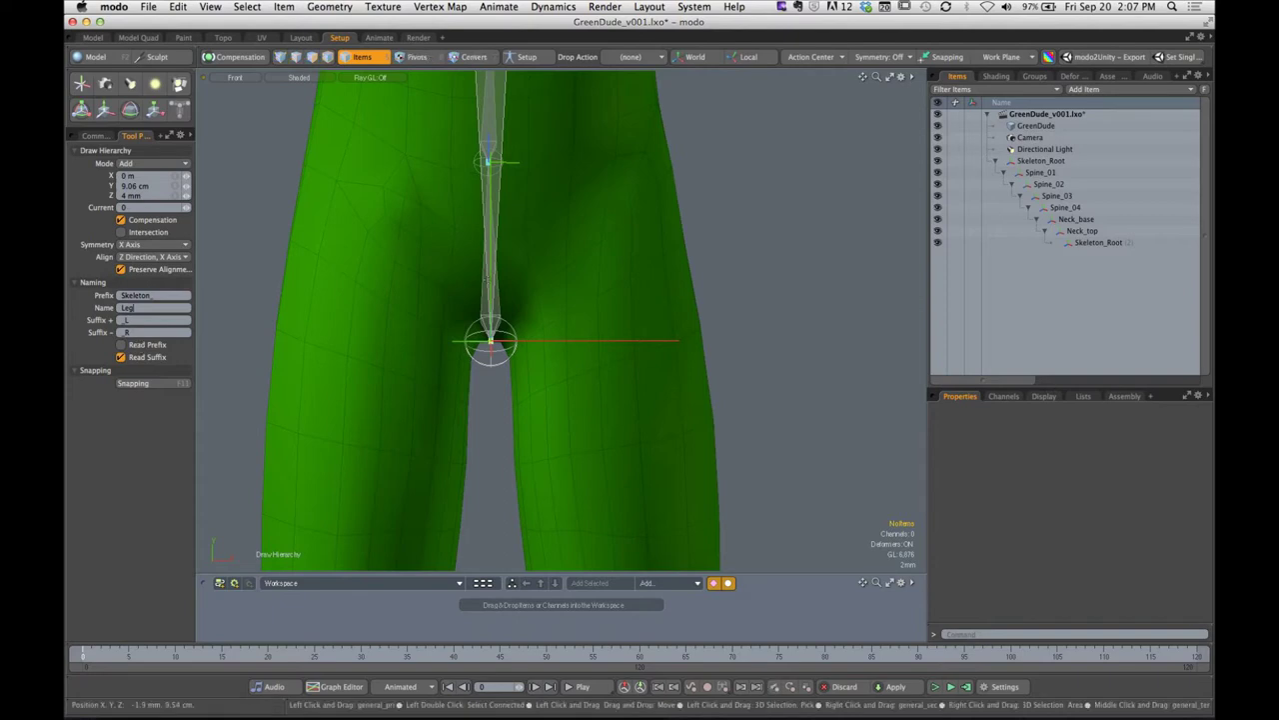
{"action": "left_click", "coordinate": [625, 198]}
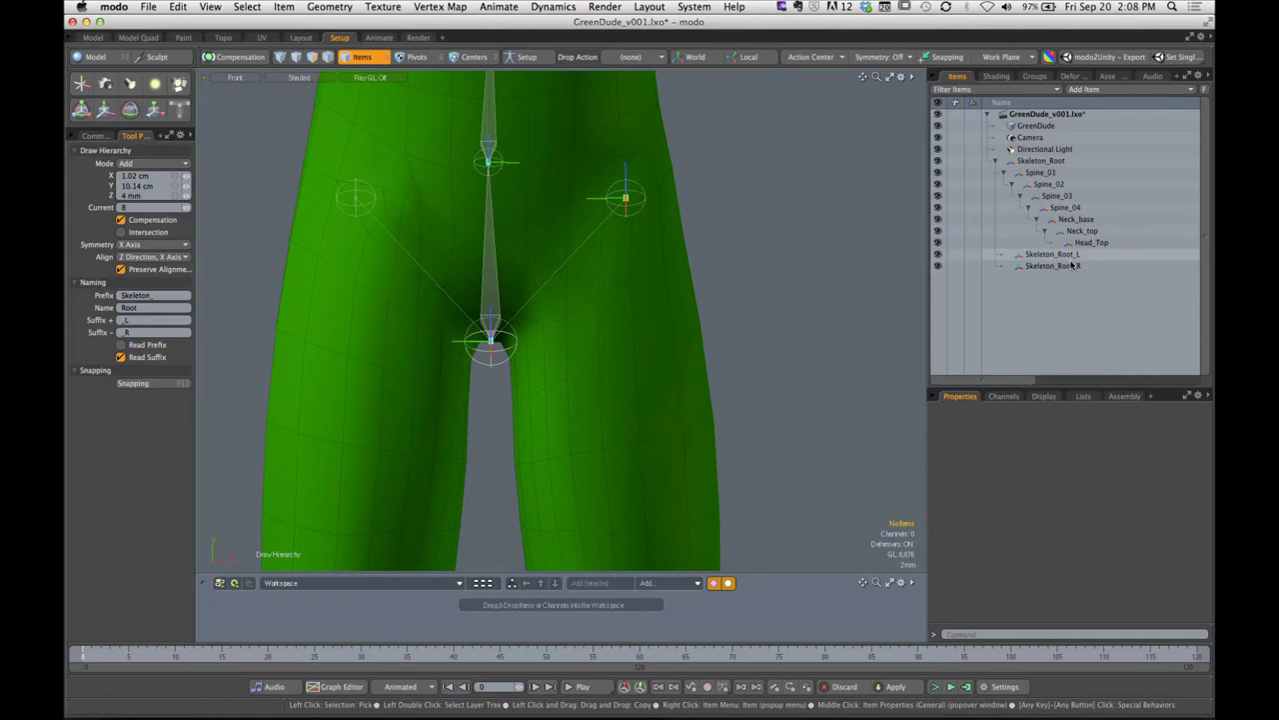
{"action": "left_click", "coordinate": [155, 296]}
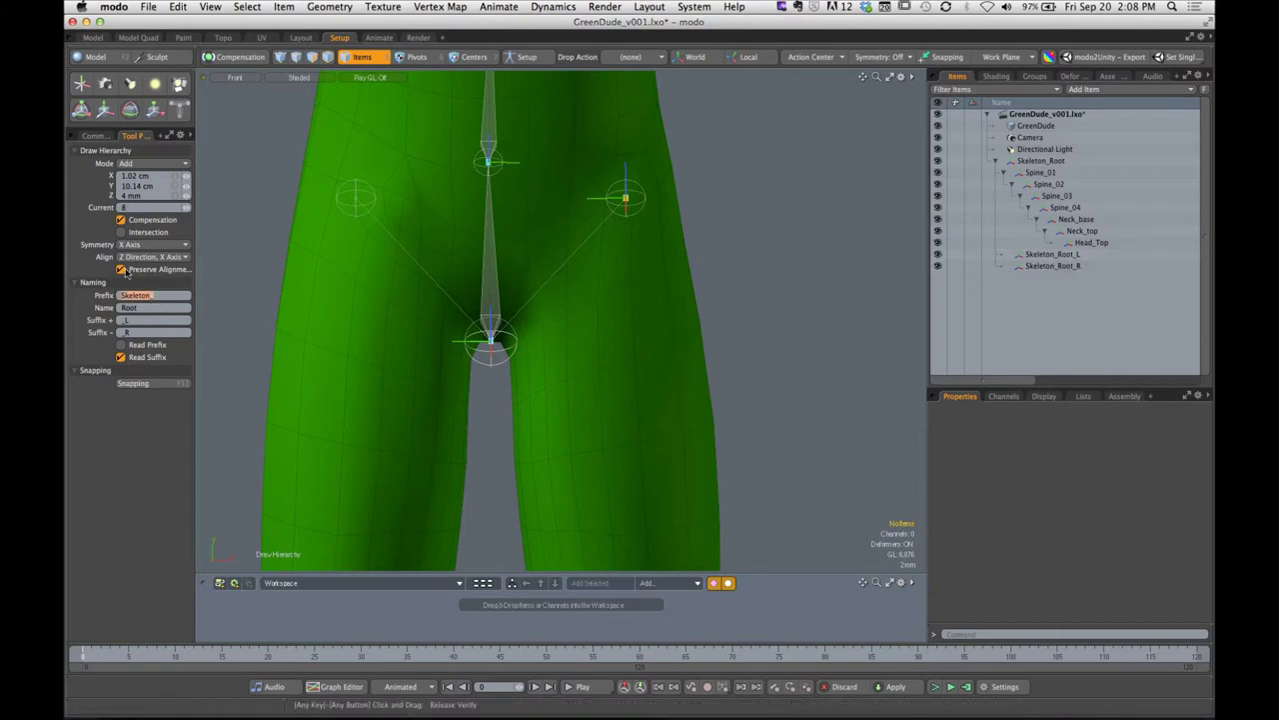
{"action": "left_click", "coordinate": [121, 345]}
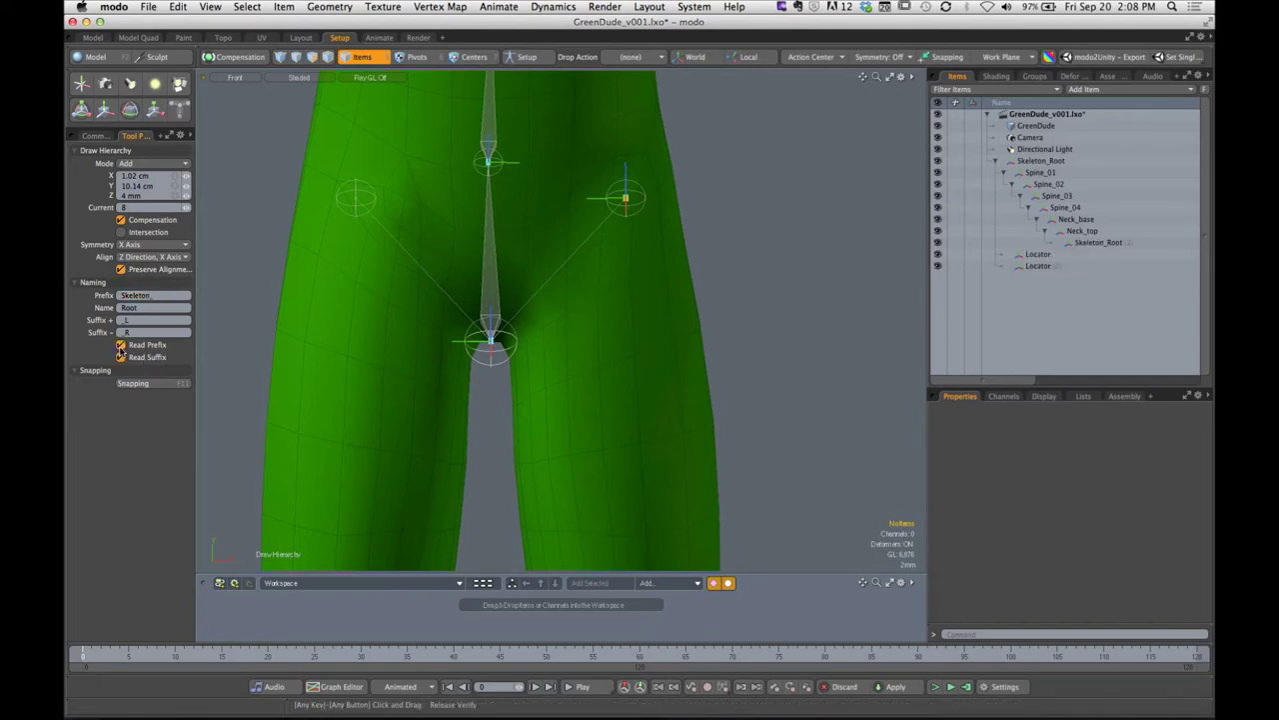
{"action": "left_click", "coordinate": [121, 346]}
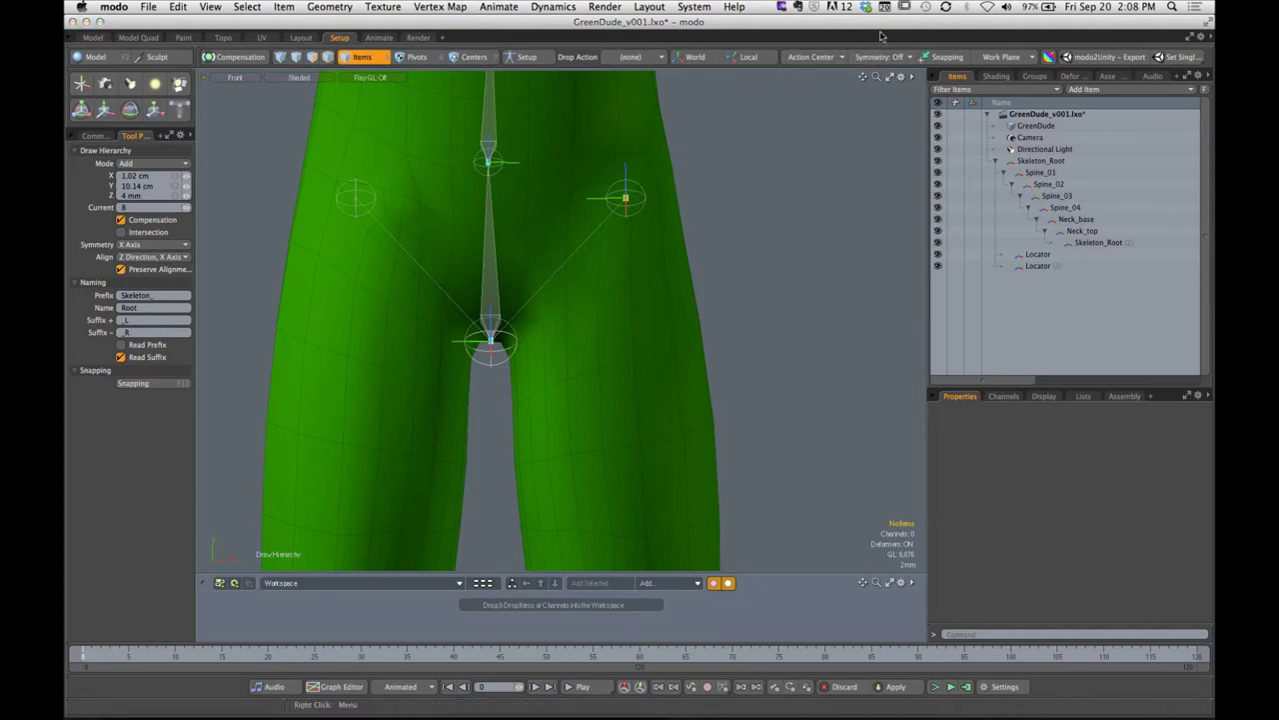
{"action": "mouse_move", "coordinate": [838, 226]}
{"action": "left_mouse_down"}
{"action": "mouse_move", "coordinate": [878, 68]}
{"action": "mouse_move", "coordinate": [930, 96]}
{"action": "left_mouse_up"}
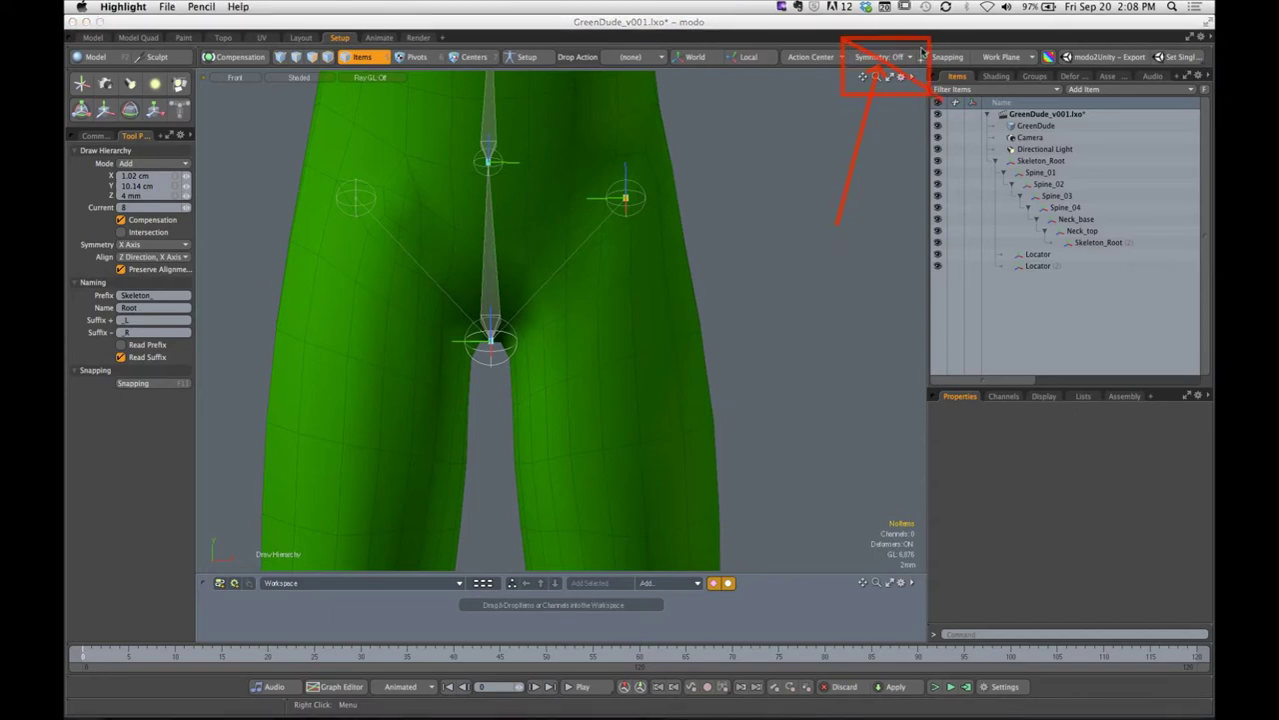
{"action": "left_click_drag", "start_coordinate": [929, 40], "coordinate": [848, 95]}
{"action": "left_click_drag", "start_coordinate": [308, 243], "coordinate": [196, 244]}
{"action": "left_click_drag", "start_coordinate": [77, 225], "coordinate": [228, 258]}
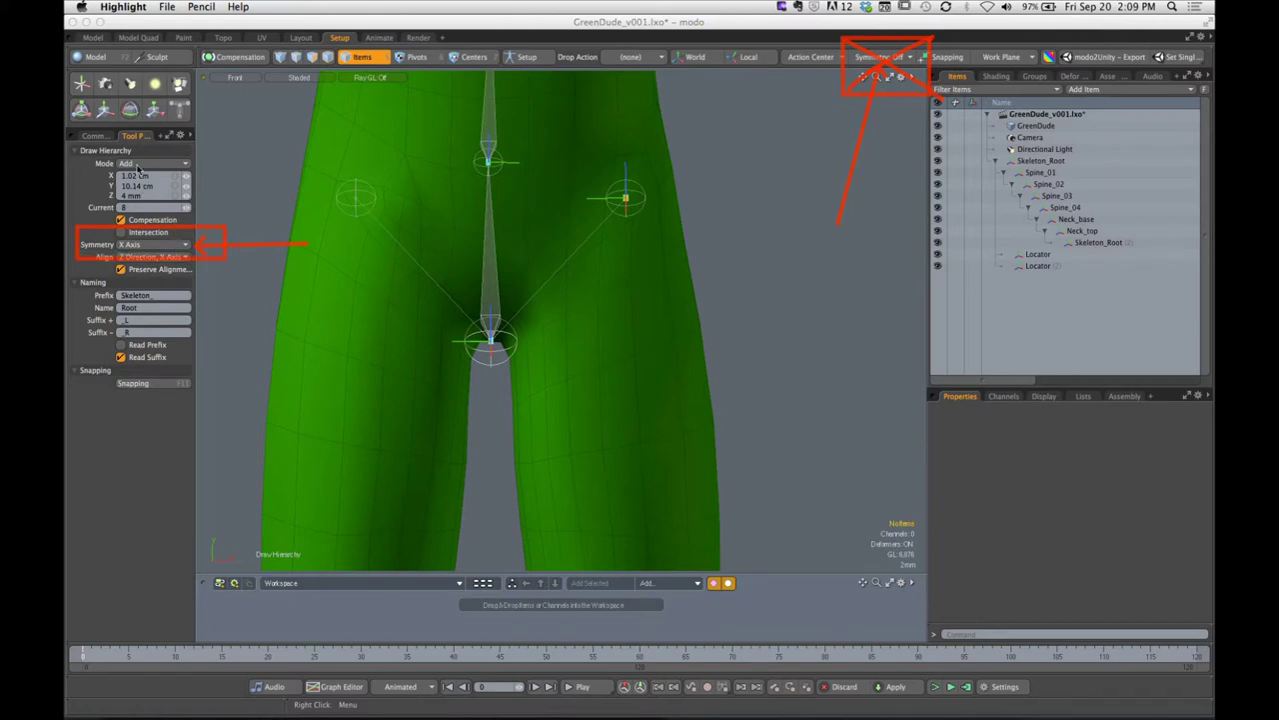
{"action": "left_click_drag", "start_coordinate": [148, 112], "coordinate": [150, 214]}
{"action": "mouse_move", "coordinate": [164, 132]}
{"action": "left_mouse_down"}
{"action": "mouse_move", "coordinate": [174, 190]}
{"action": "mouse_move", "coordinate": [213, 169]}
{"action": "left_mouse_up"}
{"action": "left_click_drag", "start_coordinate": [197, 163], "coordinate": [231, 175]}
{"action": "left_click_drag", "start_coordinate": [237, 155], "coordinate": [249, 172]}
{"action": "left_click_drag", "start_coordinate": [235, 166], "coordinate": [262, 164]}
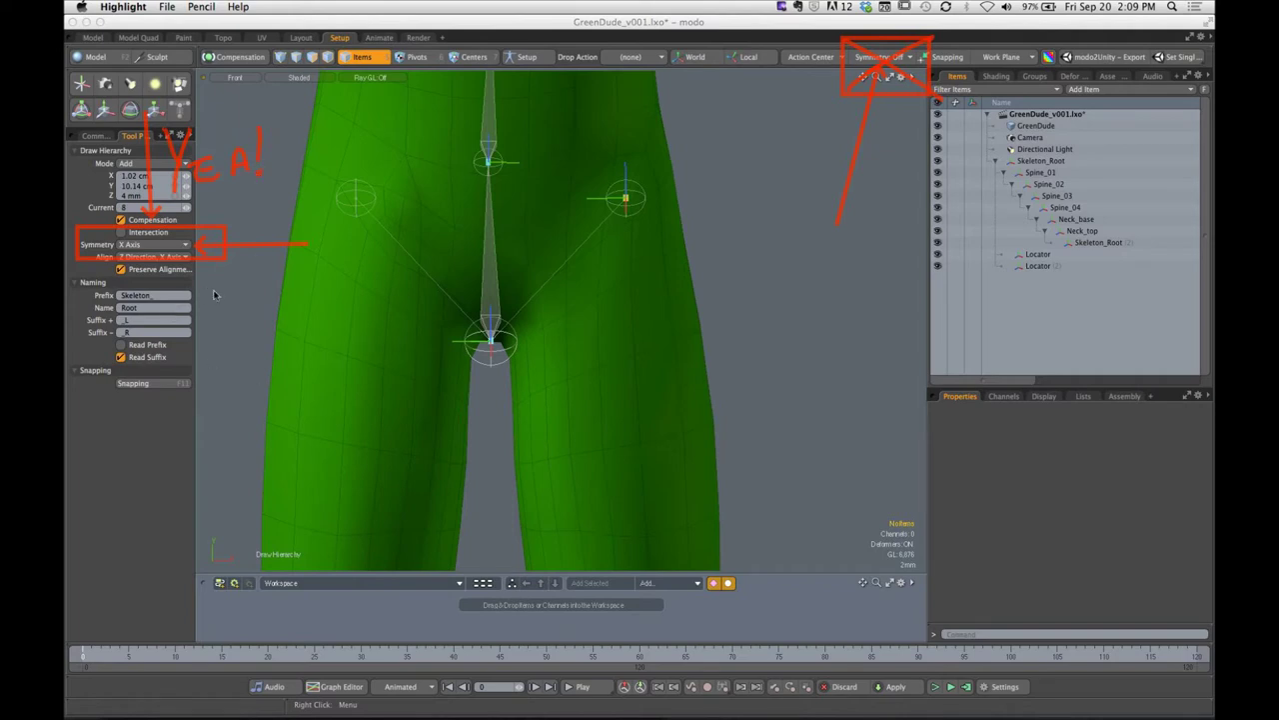
{"action": "mouse_move", "coordinate": [176, 283]}
{"action": "left_mouse_down"}
{"action": "mouse_move", "coordinate": [165, 282]}
{"action": "mouse_move", "coordinate": [224, 318]}
{"action": "mouse_move", "coordinate": [233, 294]}
{"action": "left_mouse_up"}
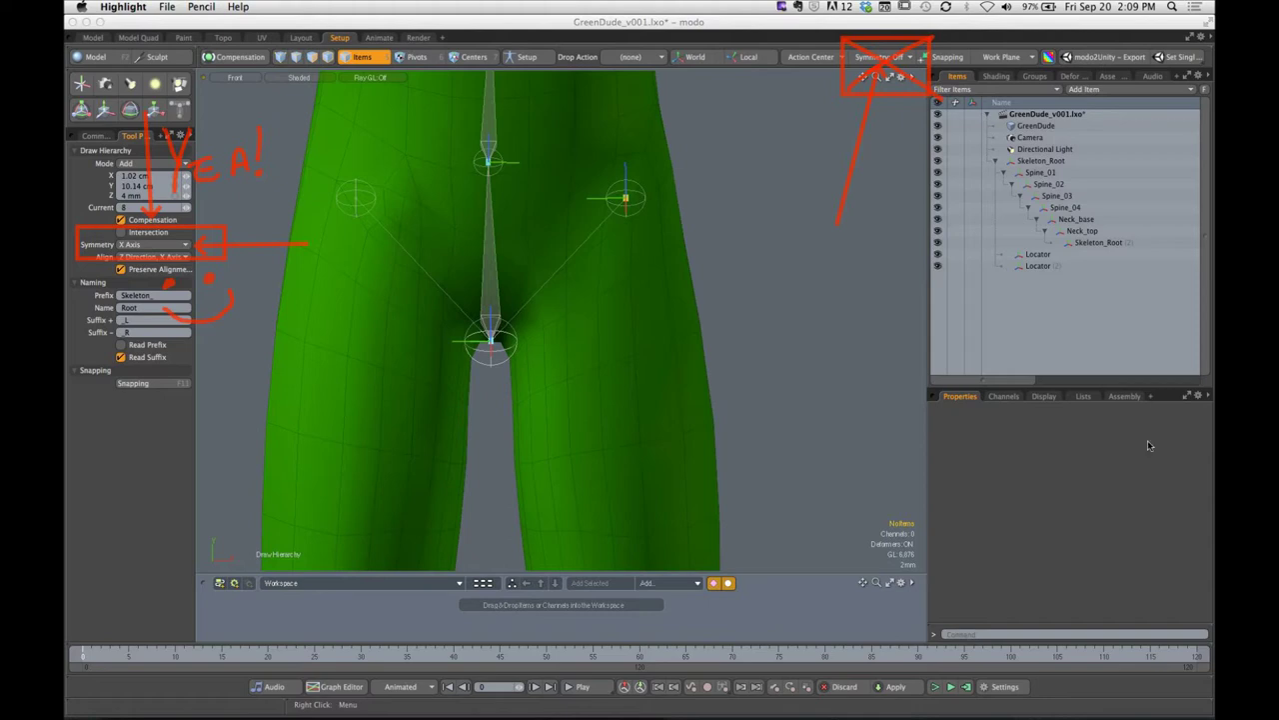
{"action": "key", "text": "Escape"}
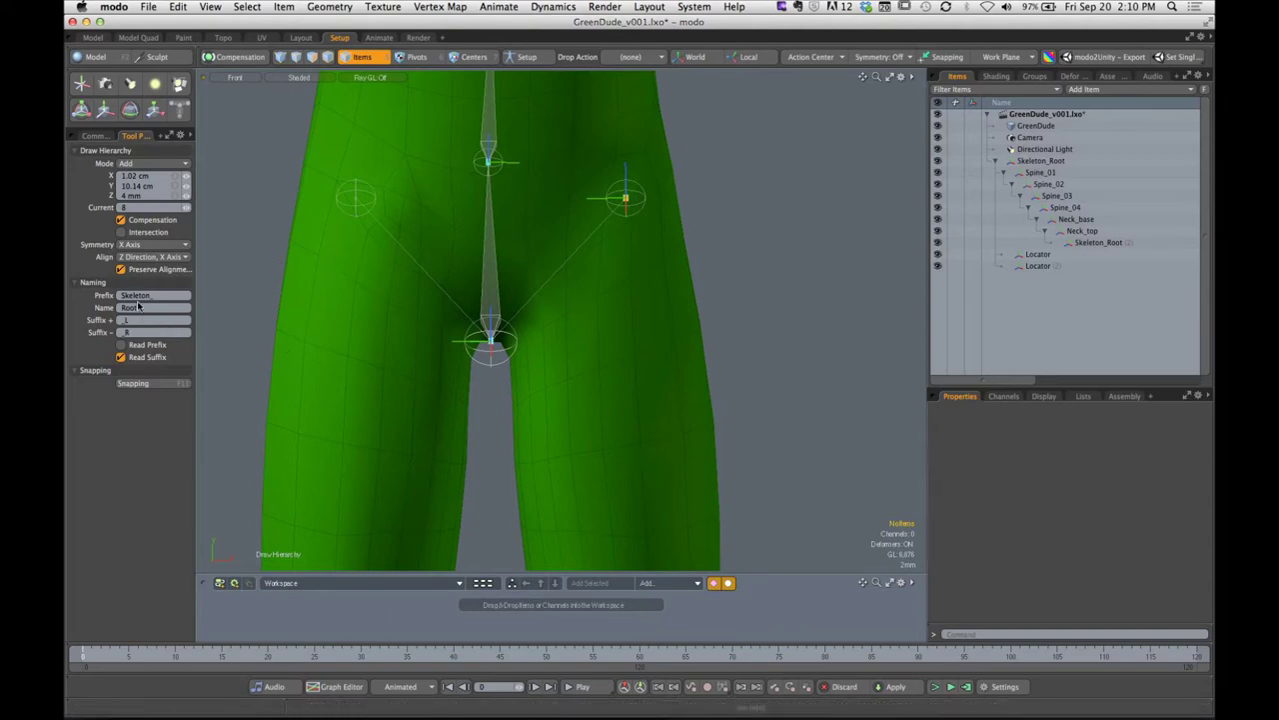
Turn on Read Prefix and set the joint naming prefix to Leg
{"action": "left_click", "coordinate": [124, 346]}
{"action": "left_click", "coordinate": [150, 297]}
{"action": "double_click", "coordinate": [150, 298]}
{"action": "type", "text": "Le"}
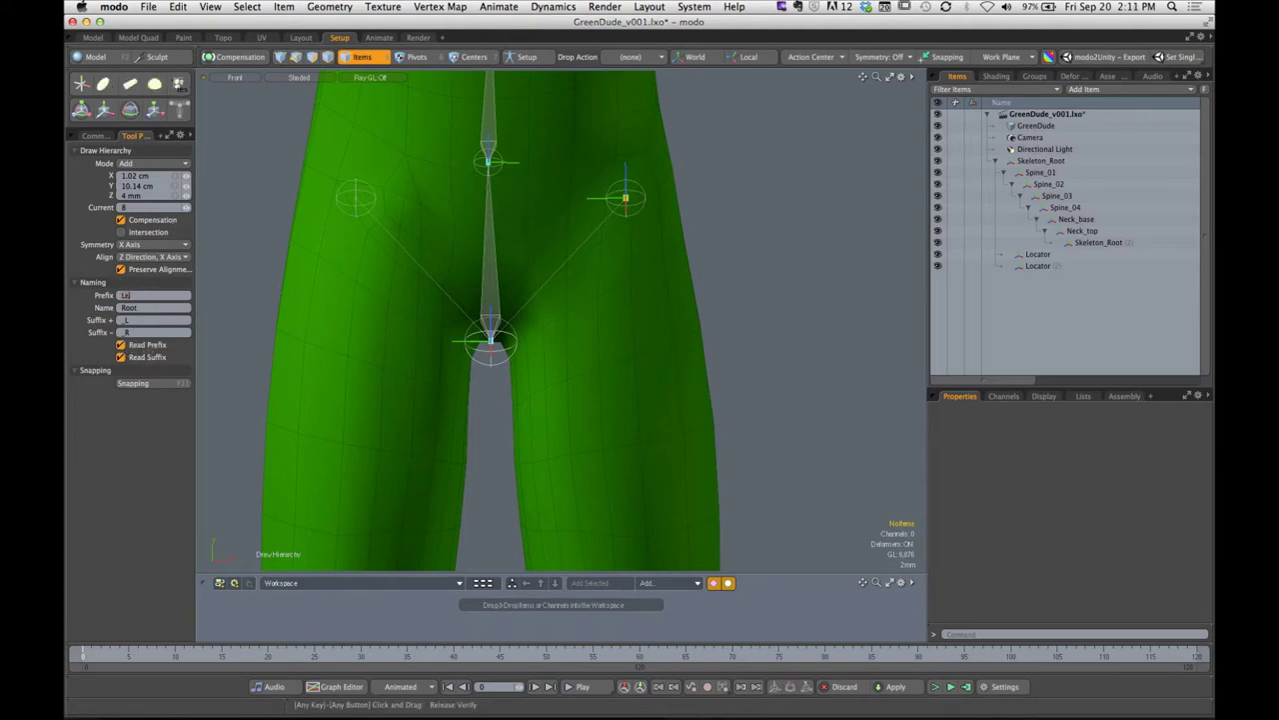
{"action": "type", "text": "g"}
{"action": "key", "text": "Return"}
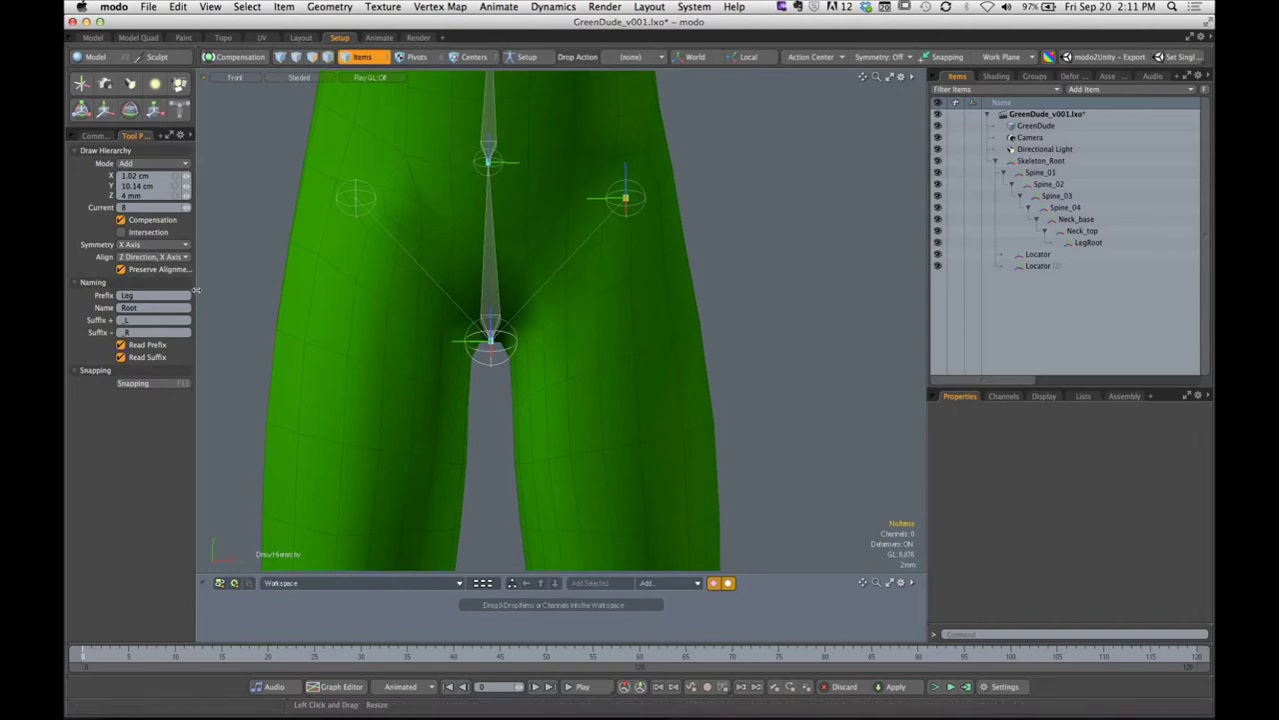
Undo the mirrored hip joints and their renaming, and leave the Skeleton tool
{"action": "key", "text": "q"}
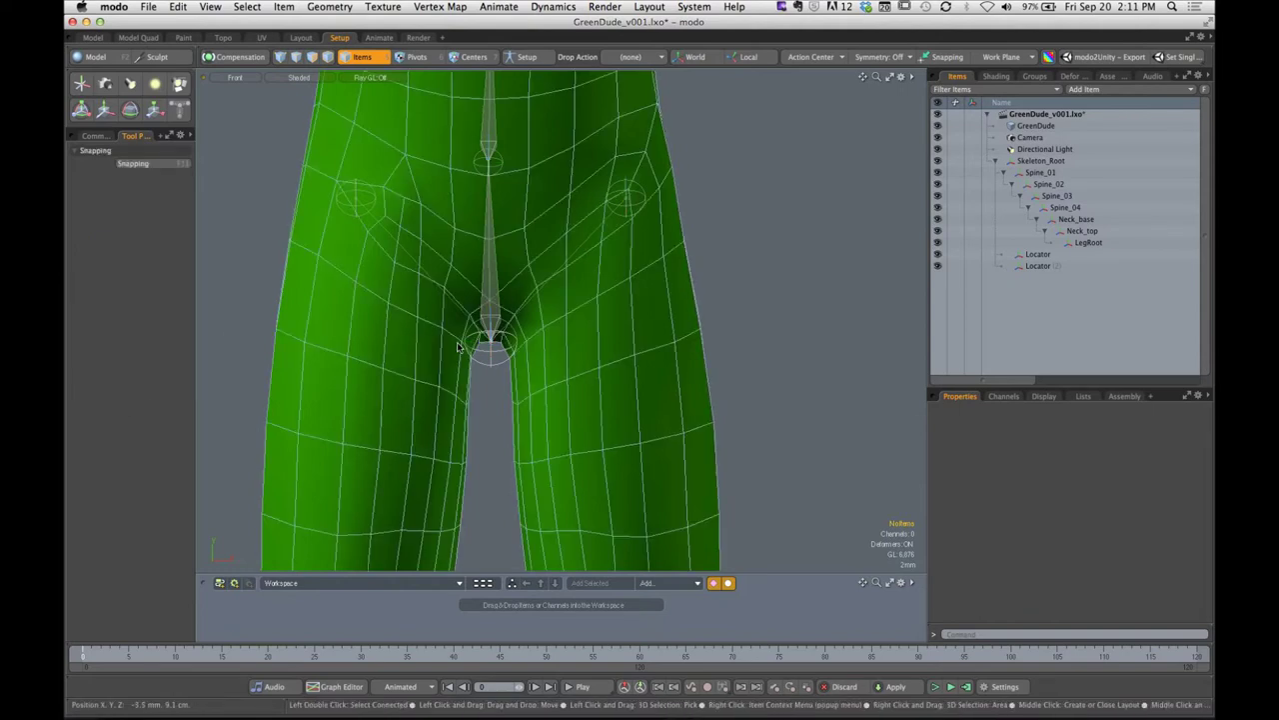
{"action": "key", "text": "super+z"}
{"action": "key", "text": "super+z"}
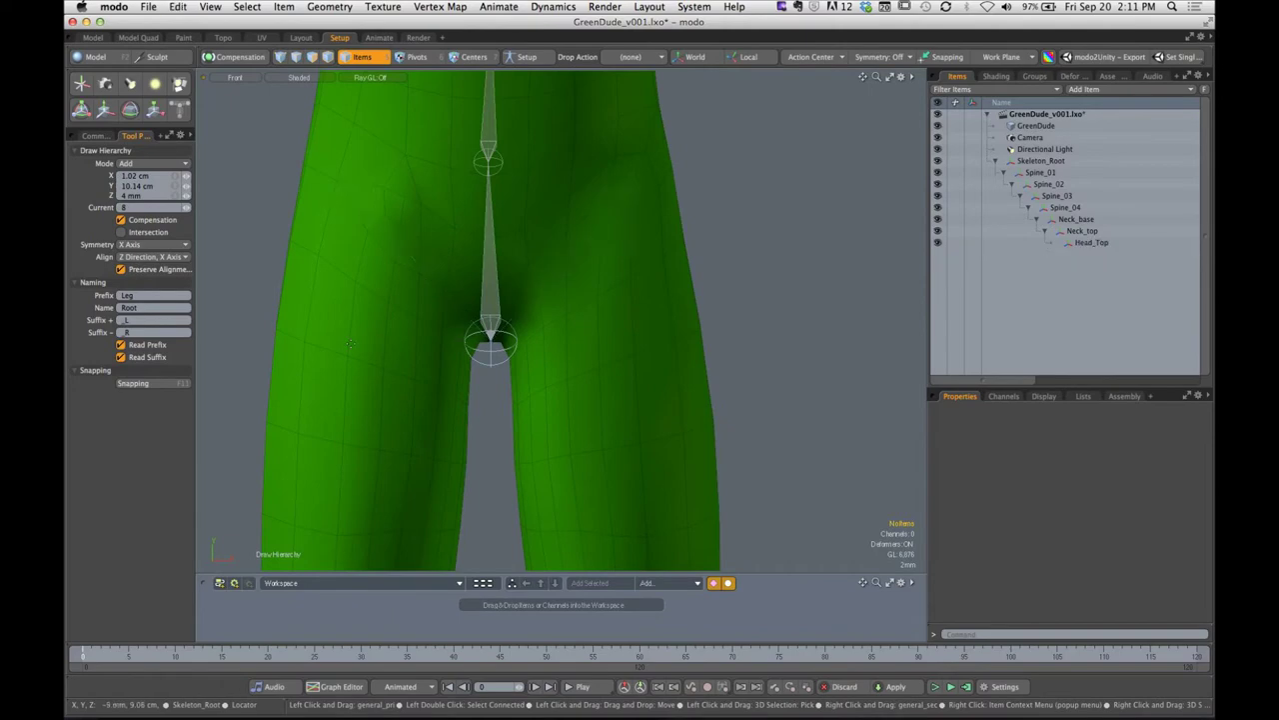
{"action": "key", "text": "space"}
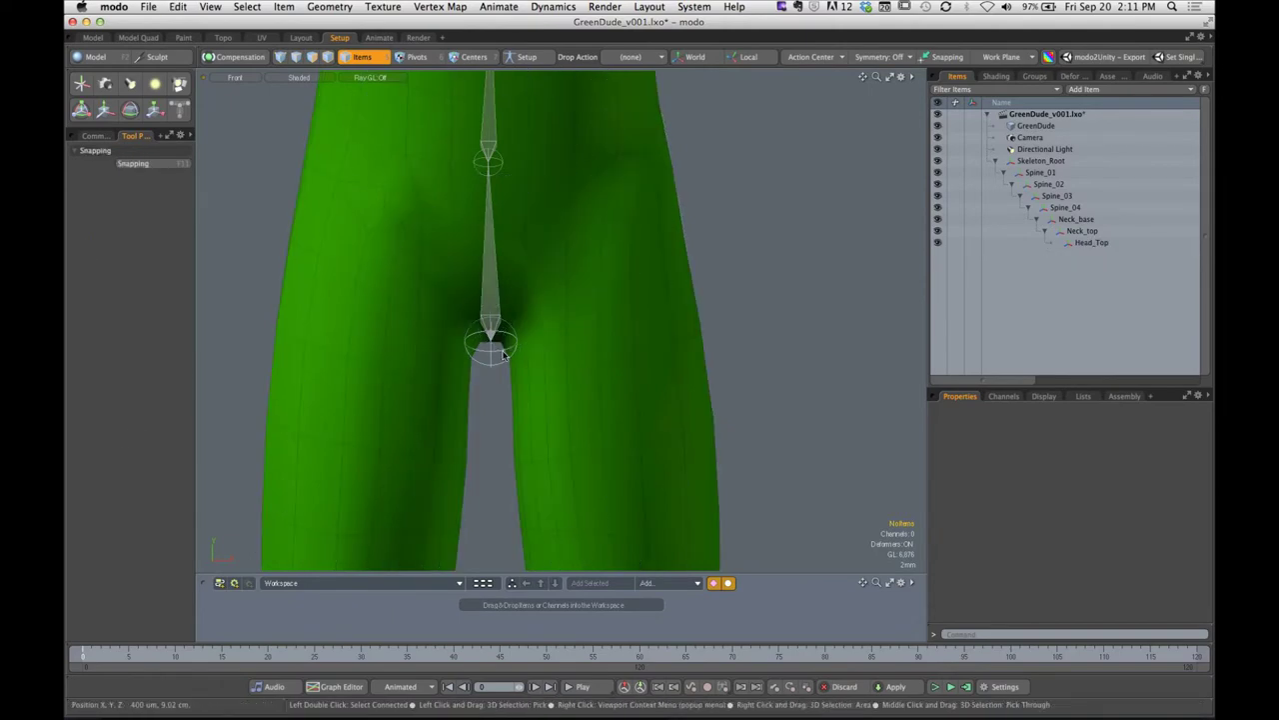
Select the whole joint hierarchy, start the Skeleton tool with its properties displayed, and pick the root joint at the hips
{"action": "left_click_drag", "start_coordinate": [529, 309], "coordinate": [563, 524], "text": "alt"}
{"action": "left_click_drag", "start_coordinate": [563, 525], "coordinate": [437, 370], "text": "ctrl+alt"}
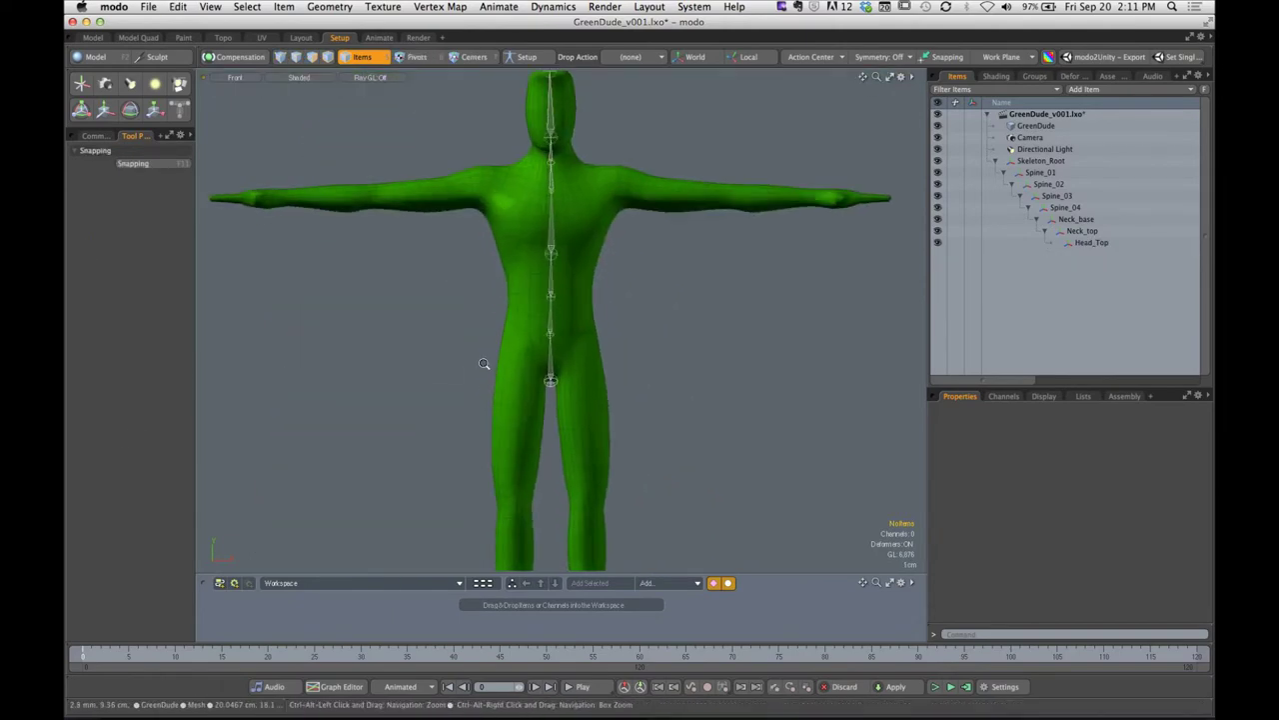
{"action": "left_click_drag", "start_coordinate": [542, 414], "coordinate": [580, 320], "text": "alt"}
{"action": "left_click", "coordinate": [579, 320]}
{"action": "double_click", "coordinate": [579, 320]}
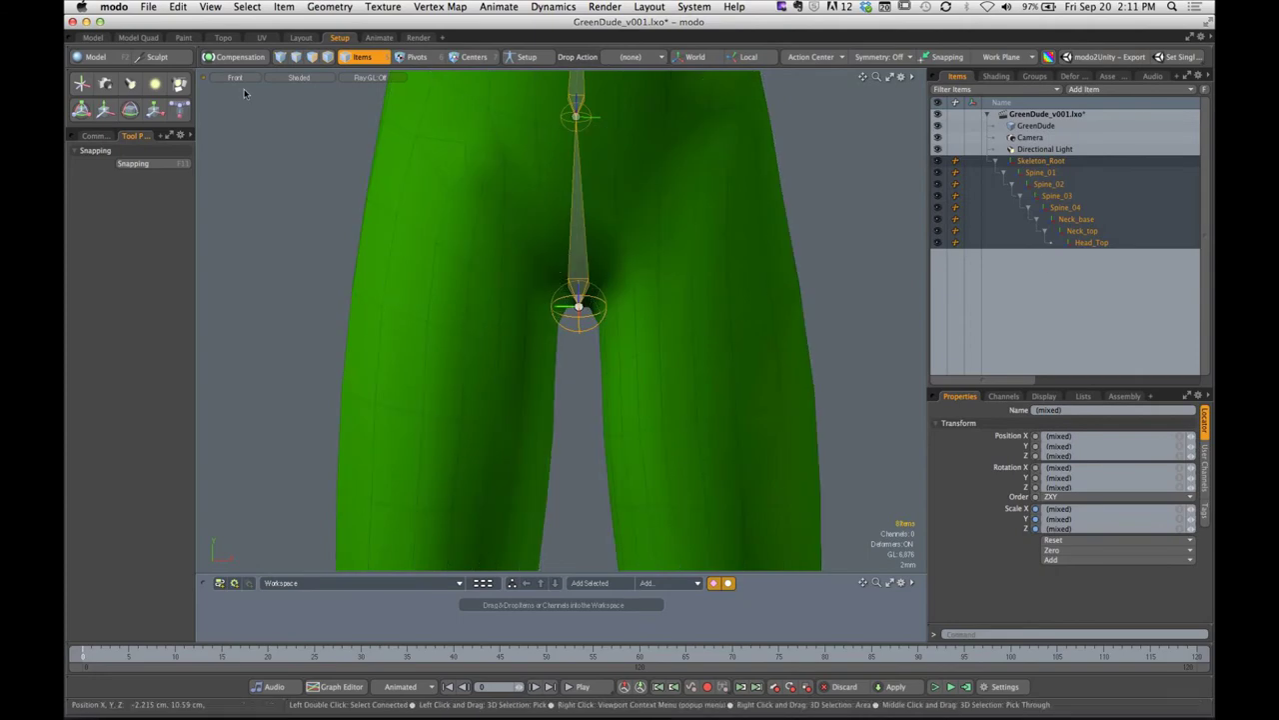
{"action": "left_click", "coordinate": [95, 135]}
{"action": "left_click", "coordinate": [123, 186]}
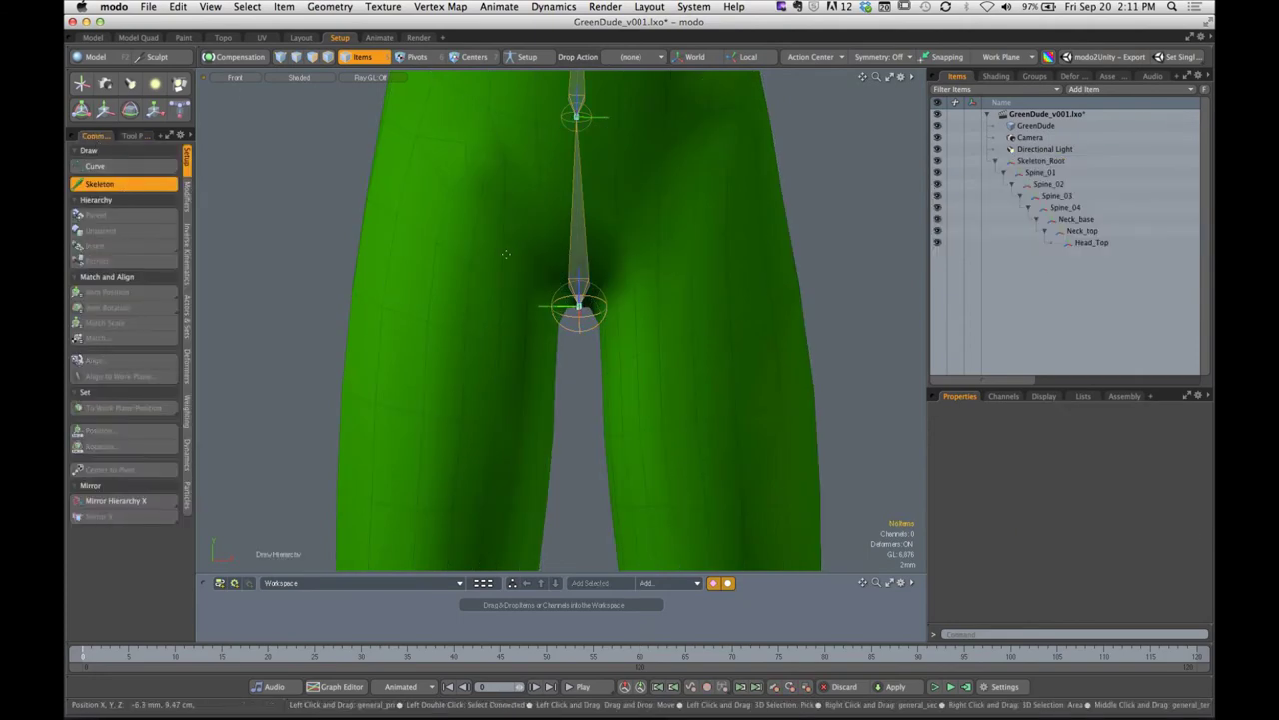
{"action": "left_click", "coordinate": [135, 135]}
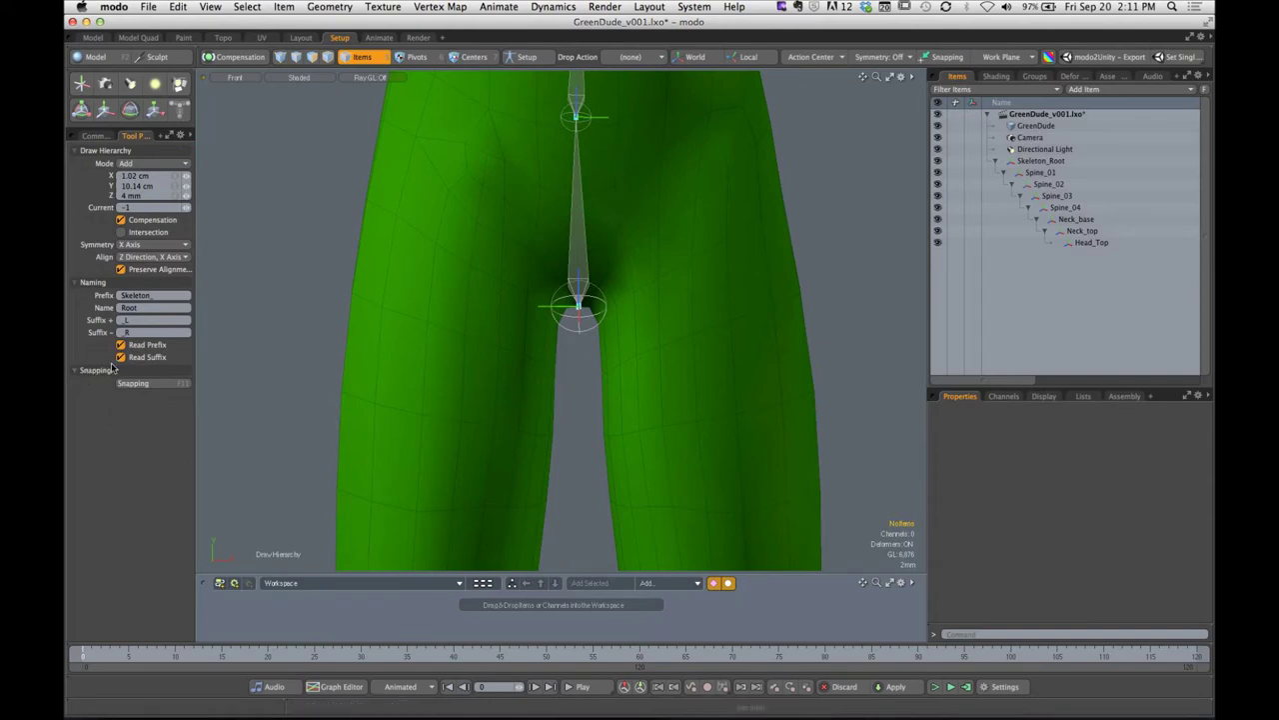
{"action": "left_click", "coordinate": [580, 308]}
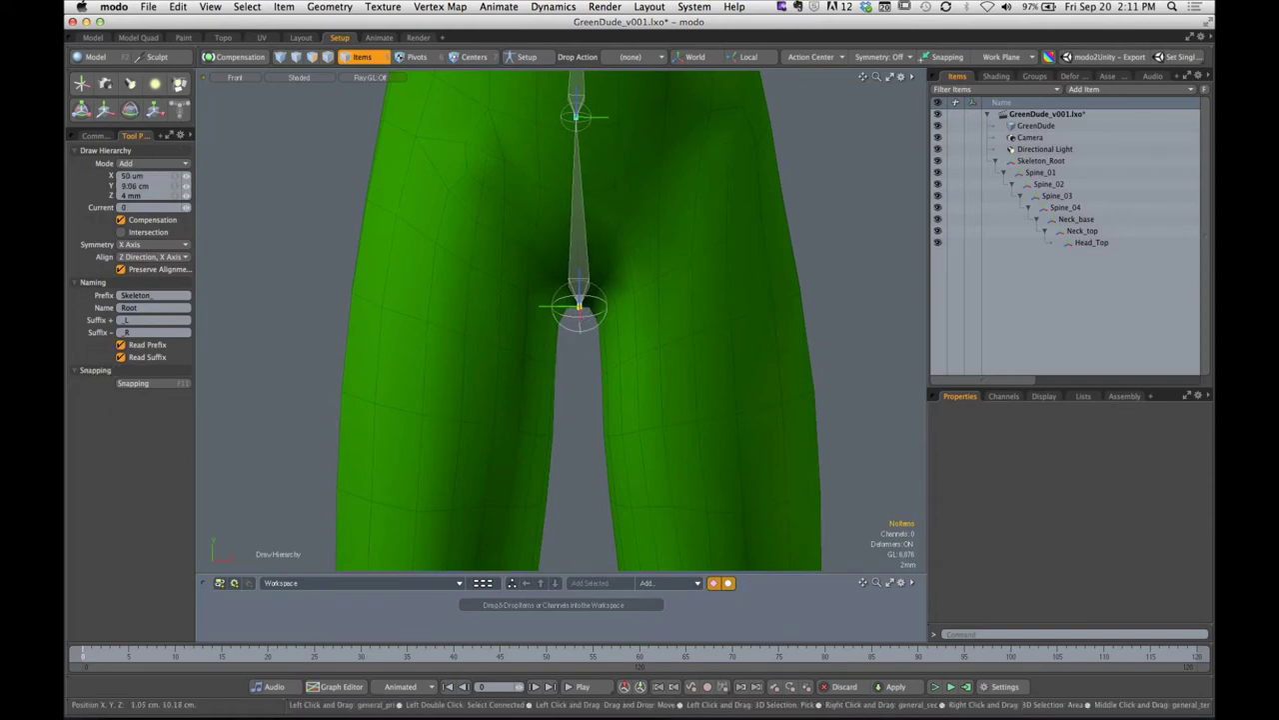
Try adding mirrored hip joints from the root, first with Read Prefix on and again with it turned off, undoing each pair
{"action": "left_click", "coordinate": [725, 148]}
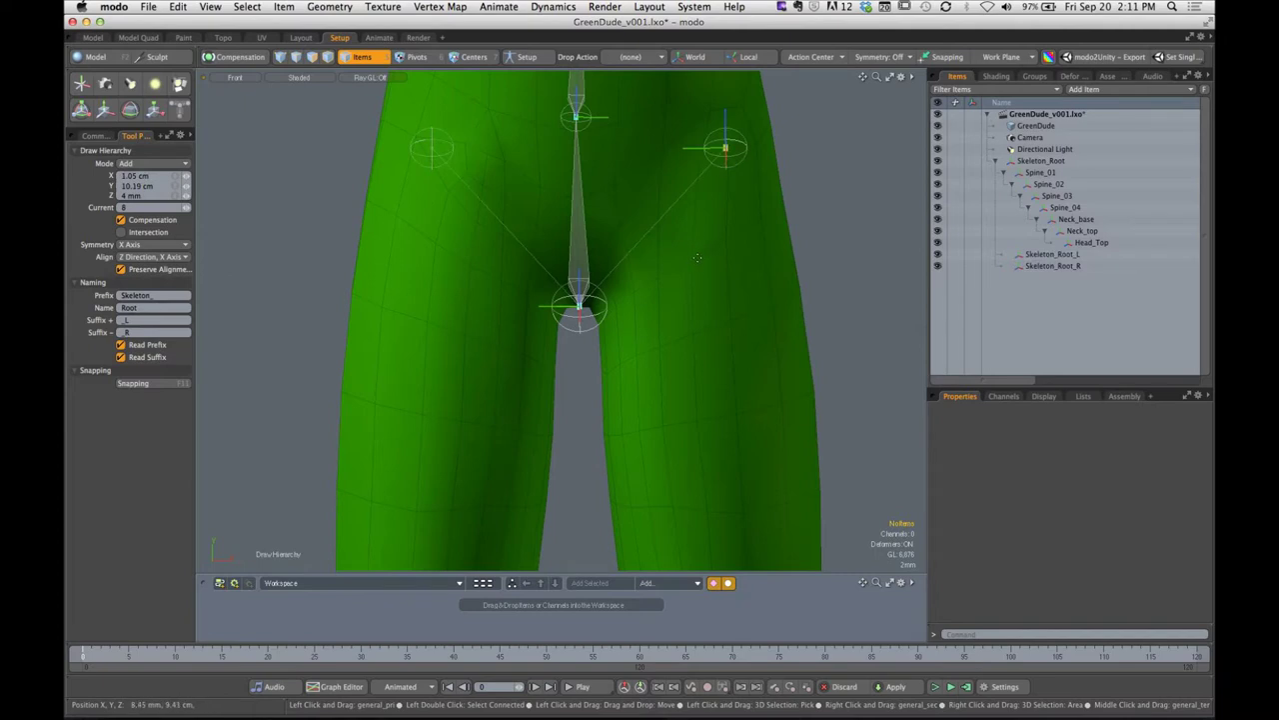
{"action": "key", "text": "super+z"}
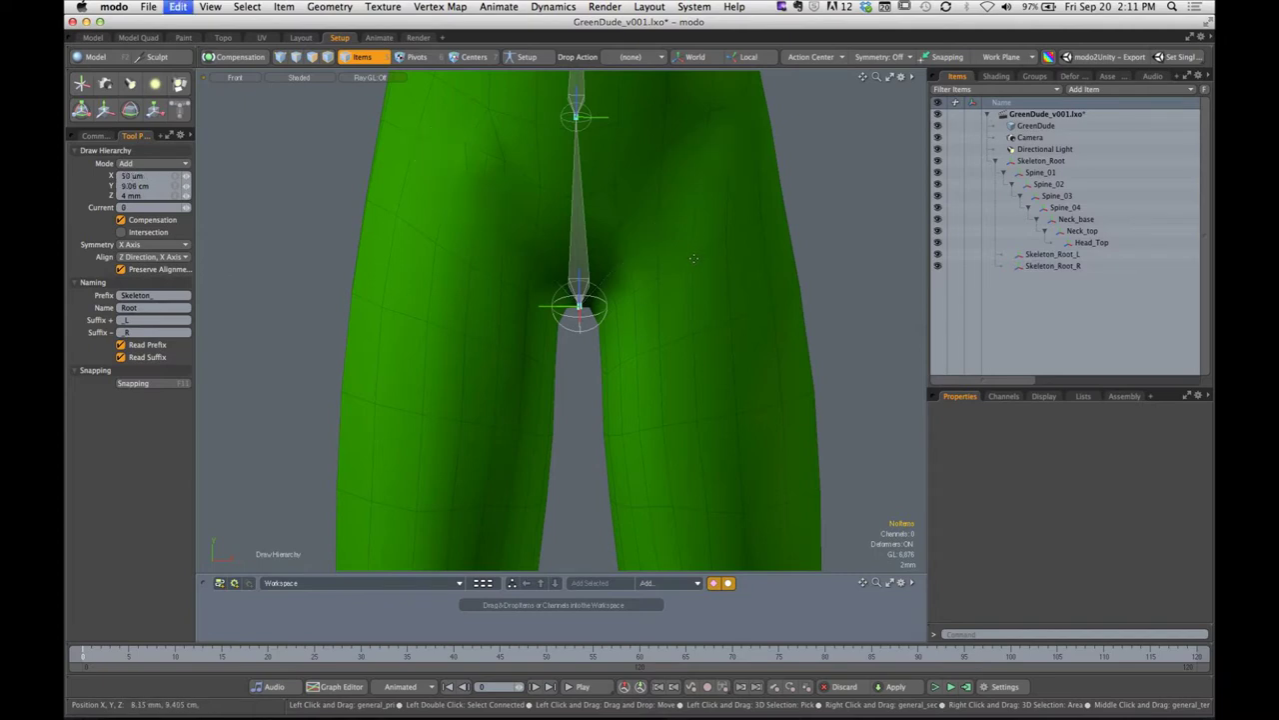
{"action": "left_click", "coordinate": [121, 345]}
{"action": "left_click", "coordinate": [708, 161]}
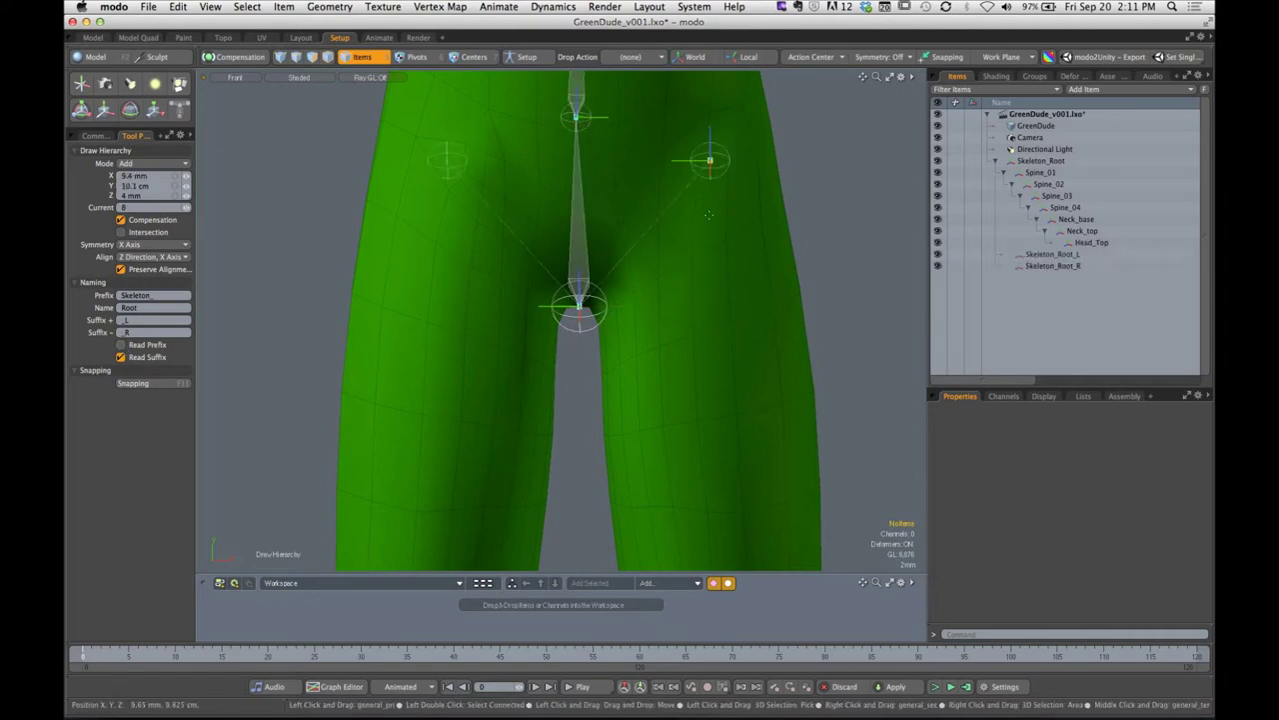
{"action": "key", "text": "super+z"}
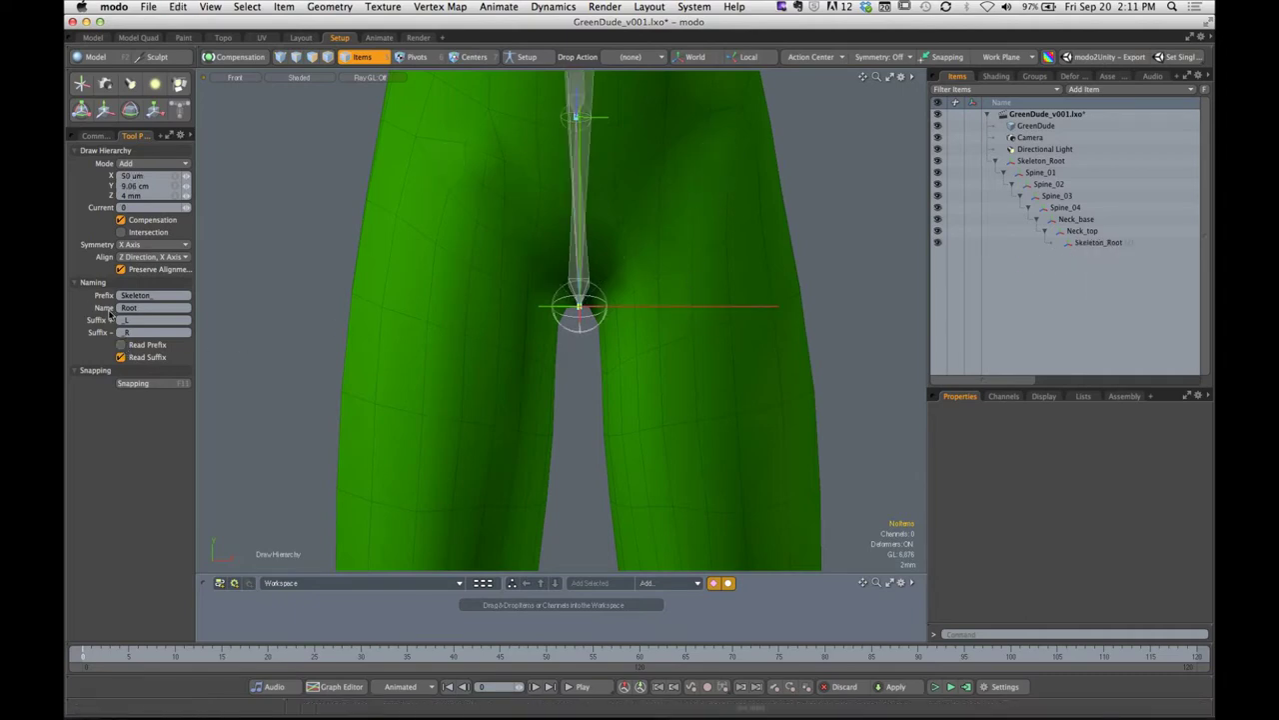
Clear the joint naming prefix, try adding mirrored hip joints at about X 9.85 mm, Y 10.1 cm, and undo them
{"action": "double_click", "coordinate": [150, 299]}
{"action": "key", "text": "BackSpace"}
{"action": "key", "text": "Return"}
{"action": "left_click", "coordinate": [716, 161]}
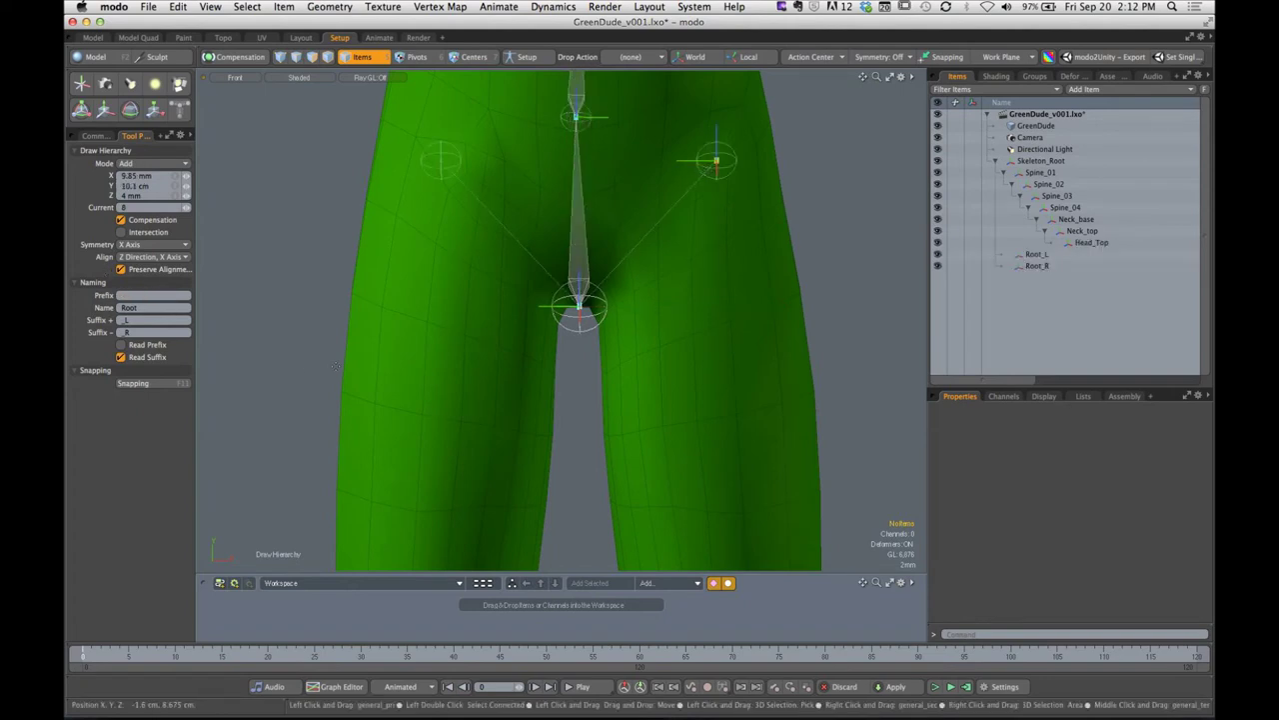
{"action": "key", "text": "super+z"}
Set the joint name to Leg in the Draw Hierarchy naming options and leave the Skeleton tool
{"action": "double_click", "coordinate": [143, 308]}
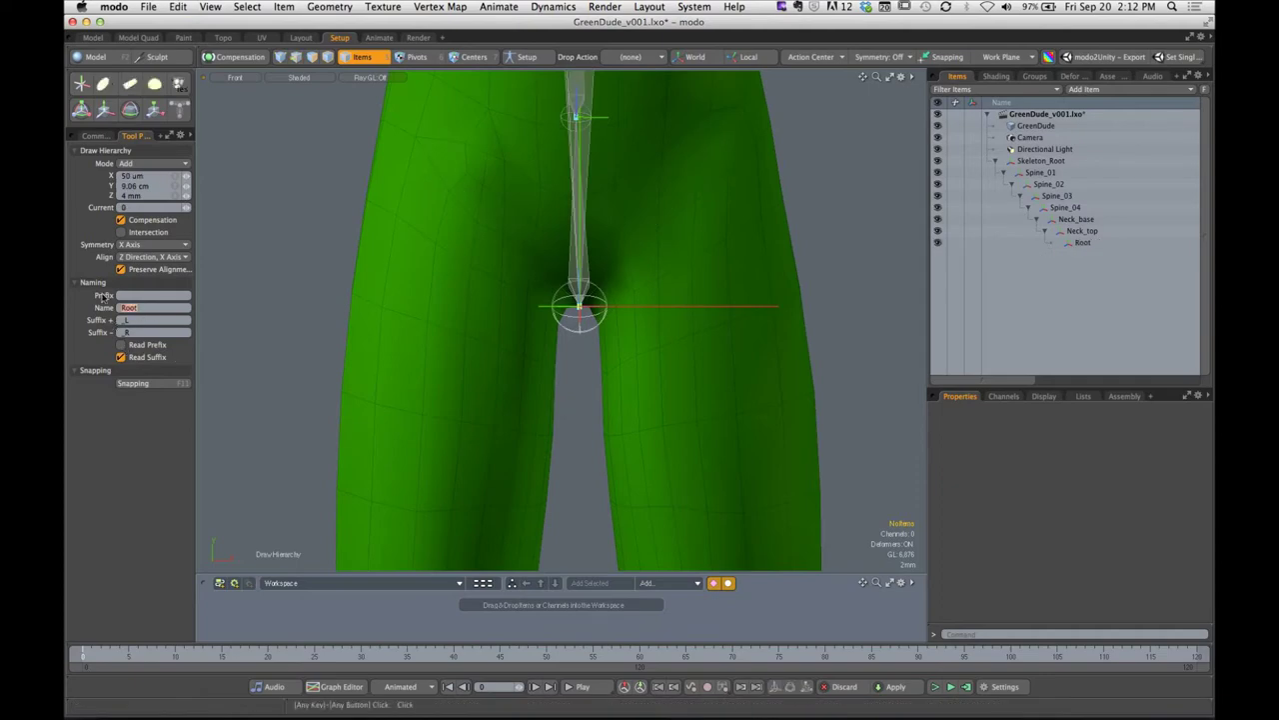
{"action": "type", "text": "Leg"}
{"action": "key", "text": "Return"}
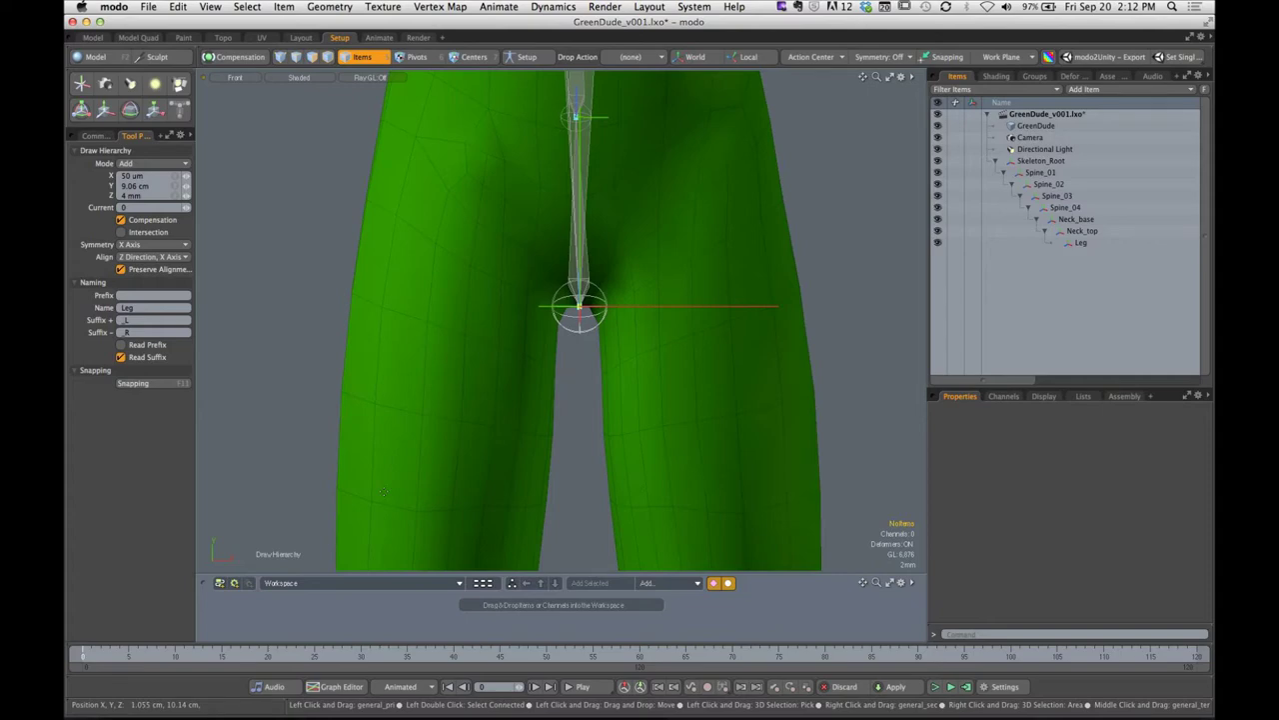
{"action": "key", "text": "q"}
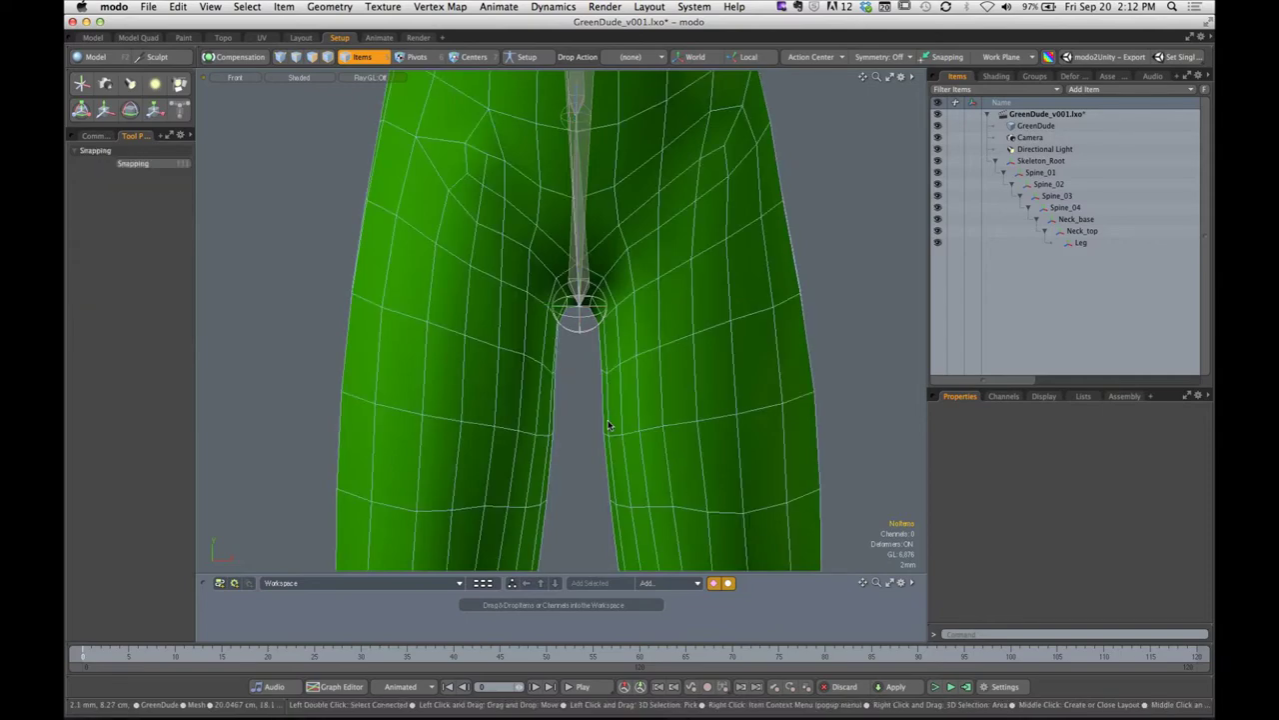
Undo the last joint naming change and leave the Skeleton tool
{"action": "key", "text": "super+z"}
{"action": "key", "text": "super+z"}
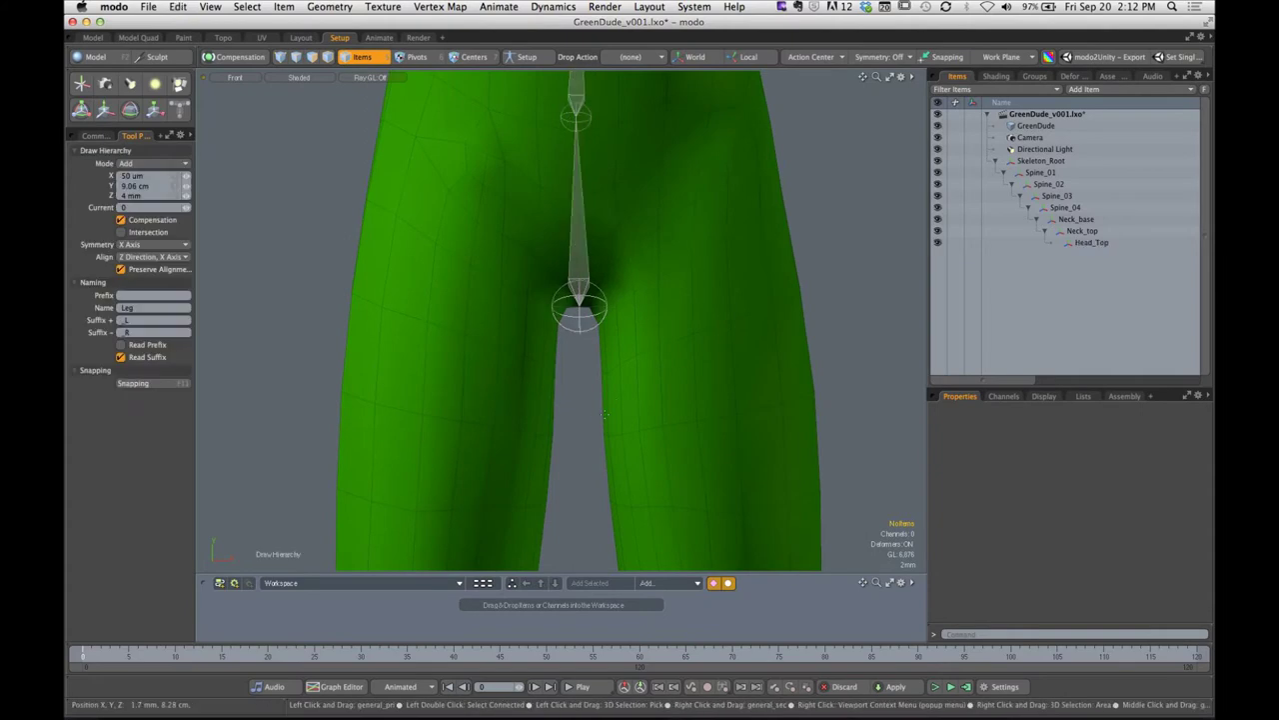
{"action": "key", "text": "space"}
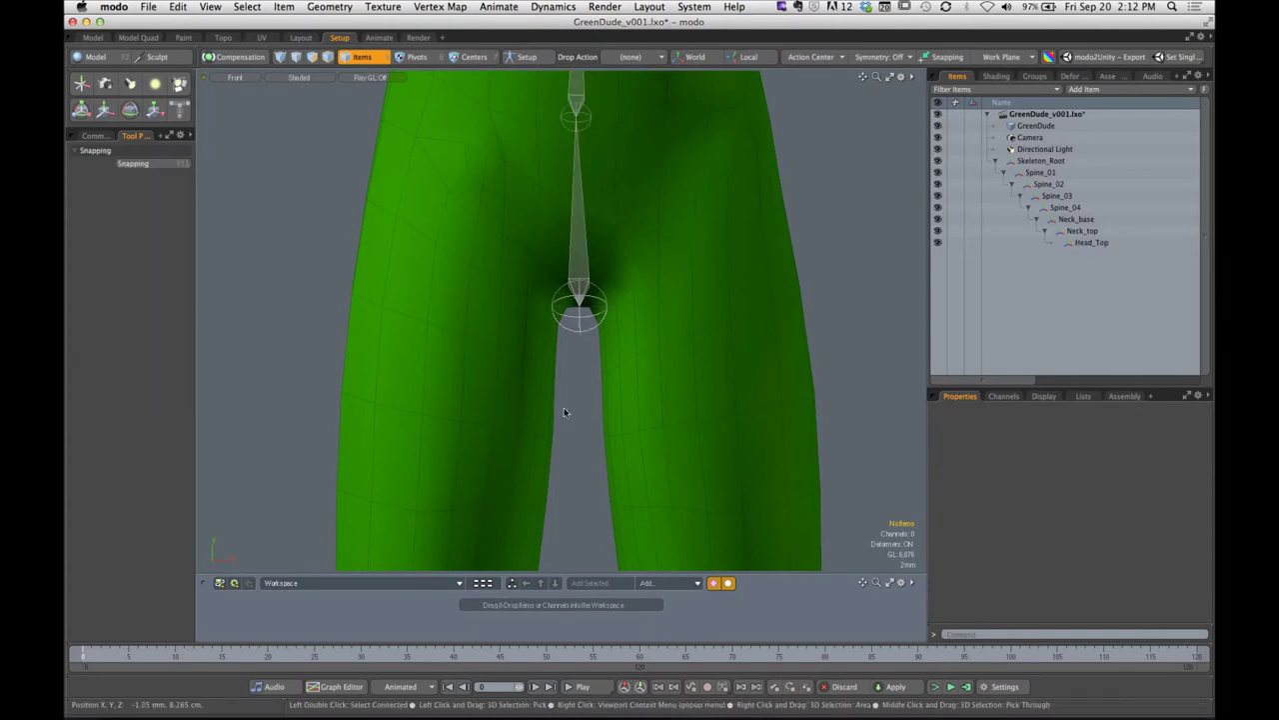
Select the whole joint hierarchy and restart the Skeleton tool with its Draw Hierarchy properties displayed
{"action": "double_click", "coordinate": [578, 322]}
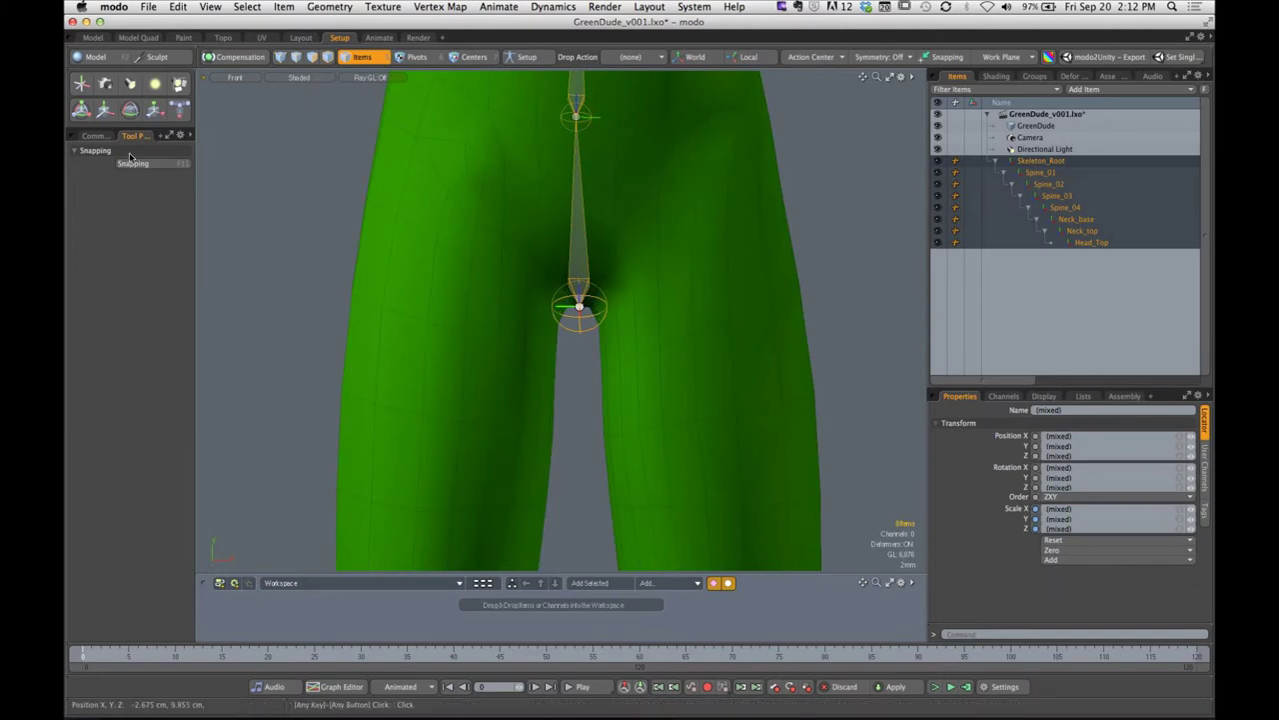
{"action": "left_click", "coordinate": [95, 135]}
{"action": "left_click", "coordinate": [127, 185]}
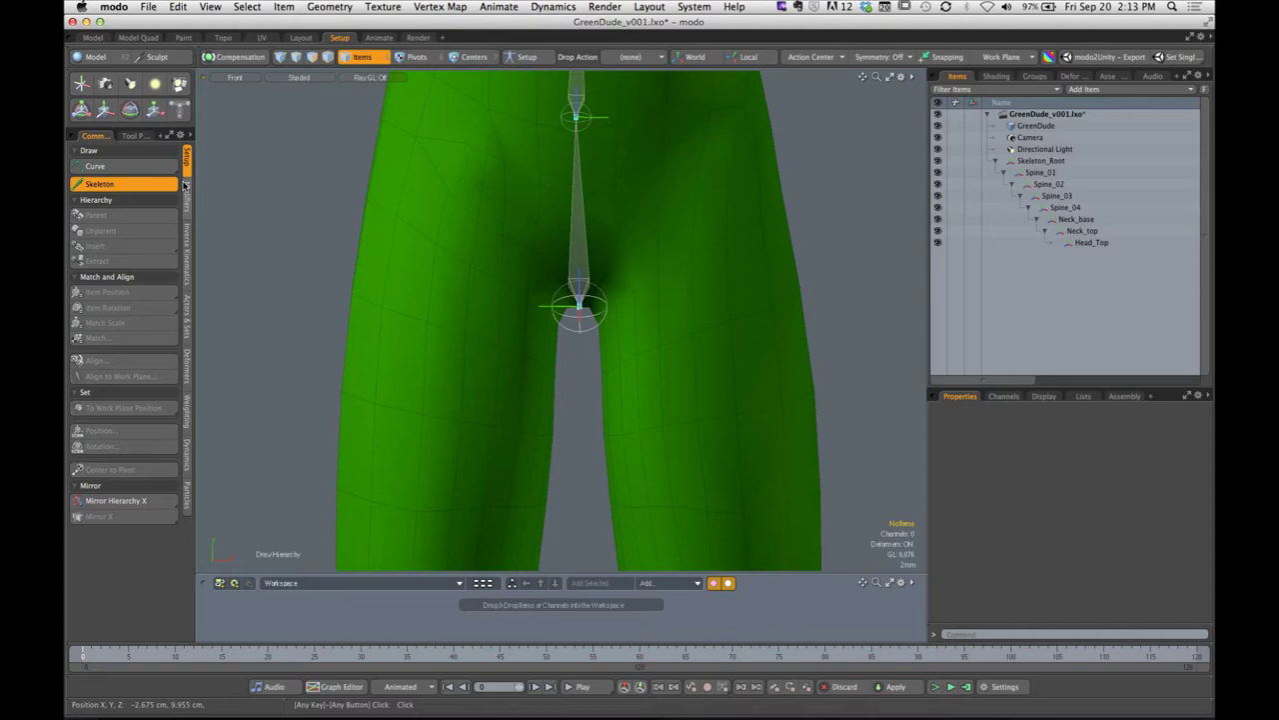
{"action": "left_click", "coordinate": [136, 134]}
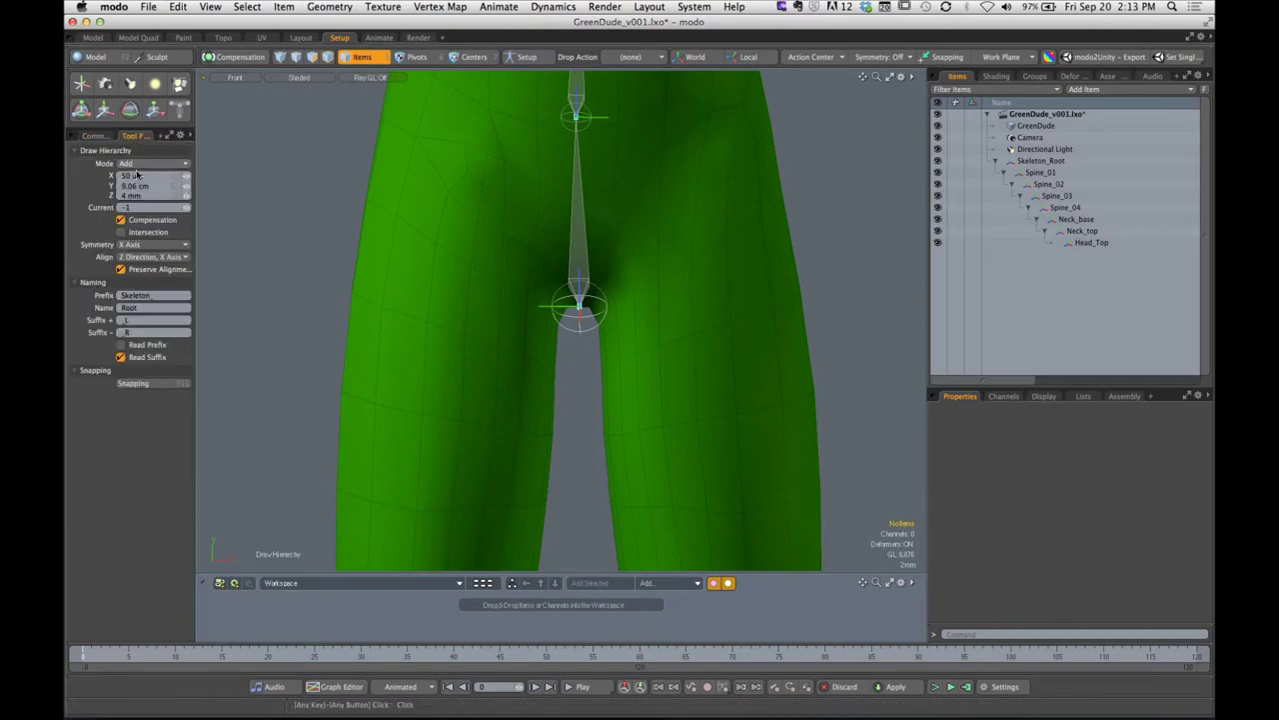
Clear the Draw Hierarchy naming prefix and set the joint name to Leg
{"action": "left_click", "coordinate": [149, 296]}
{"action": "key", "text": "BackSpace"}
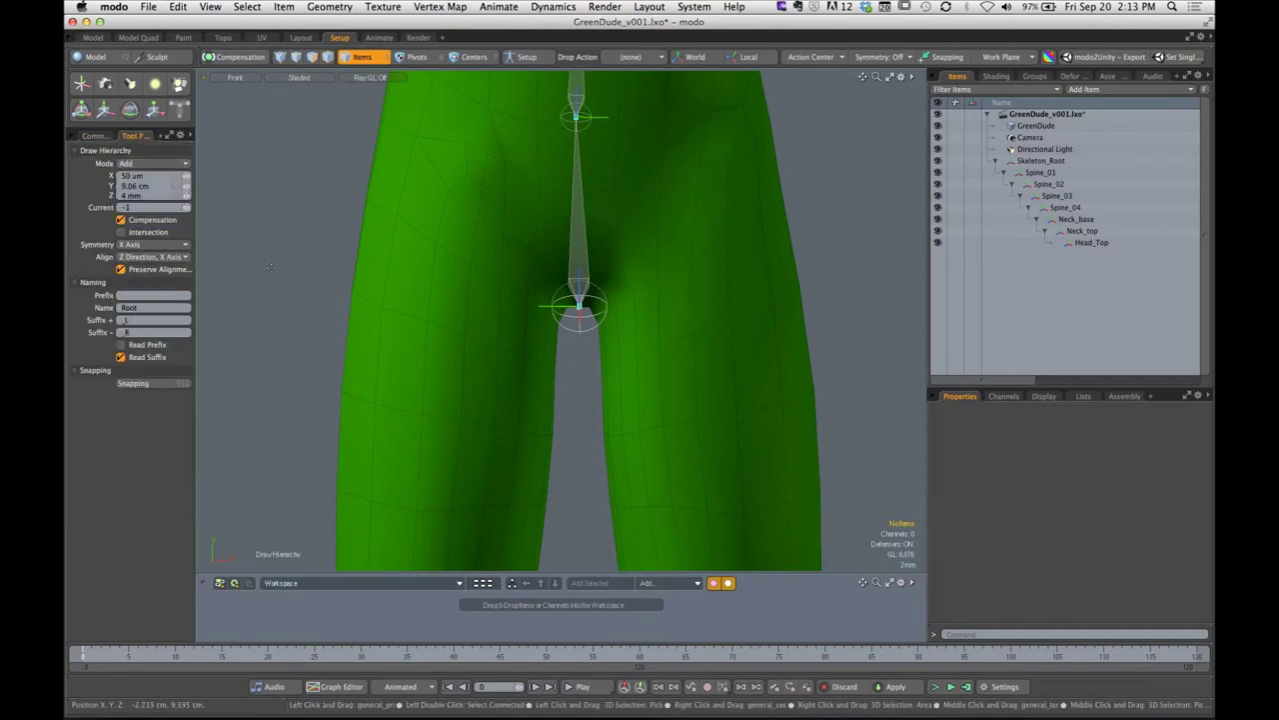
{"action": "left_click", "coordinate": [136, 306]}
{"action": "type", "text": "L"}
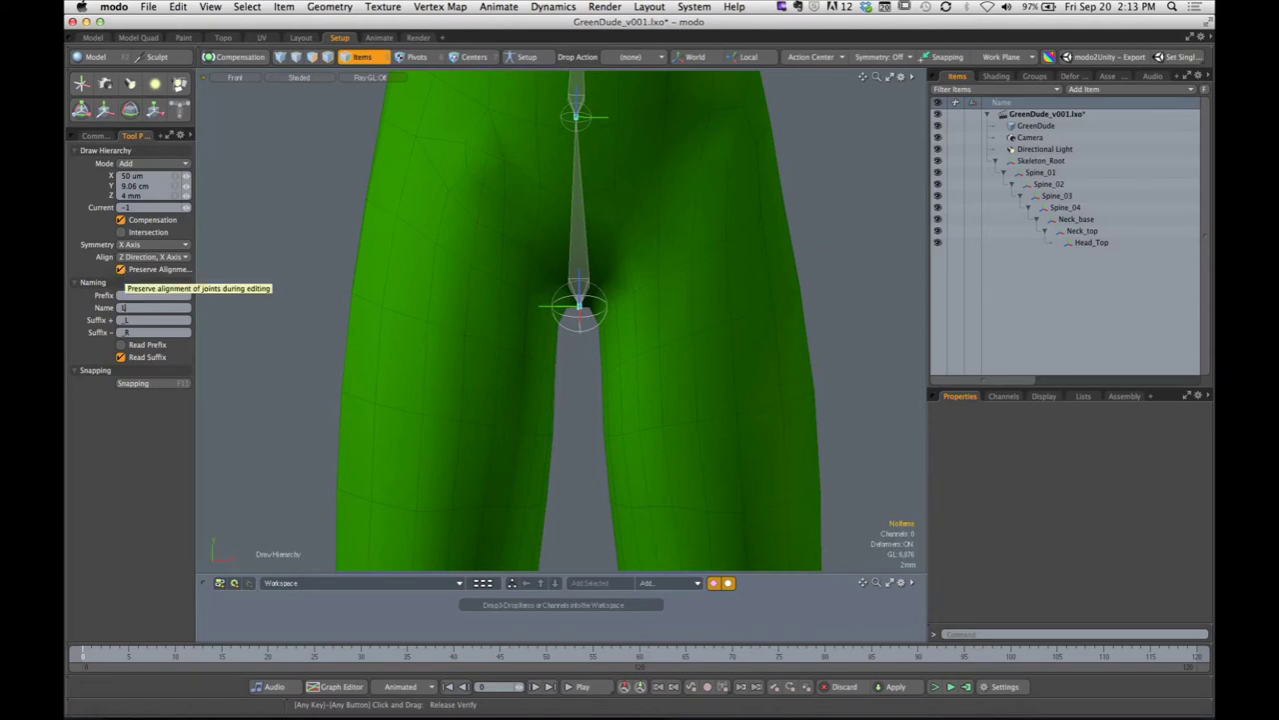
{"action": "type", "text": "eg"}
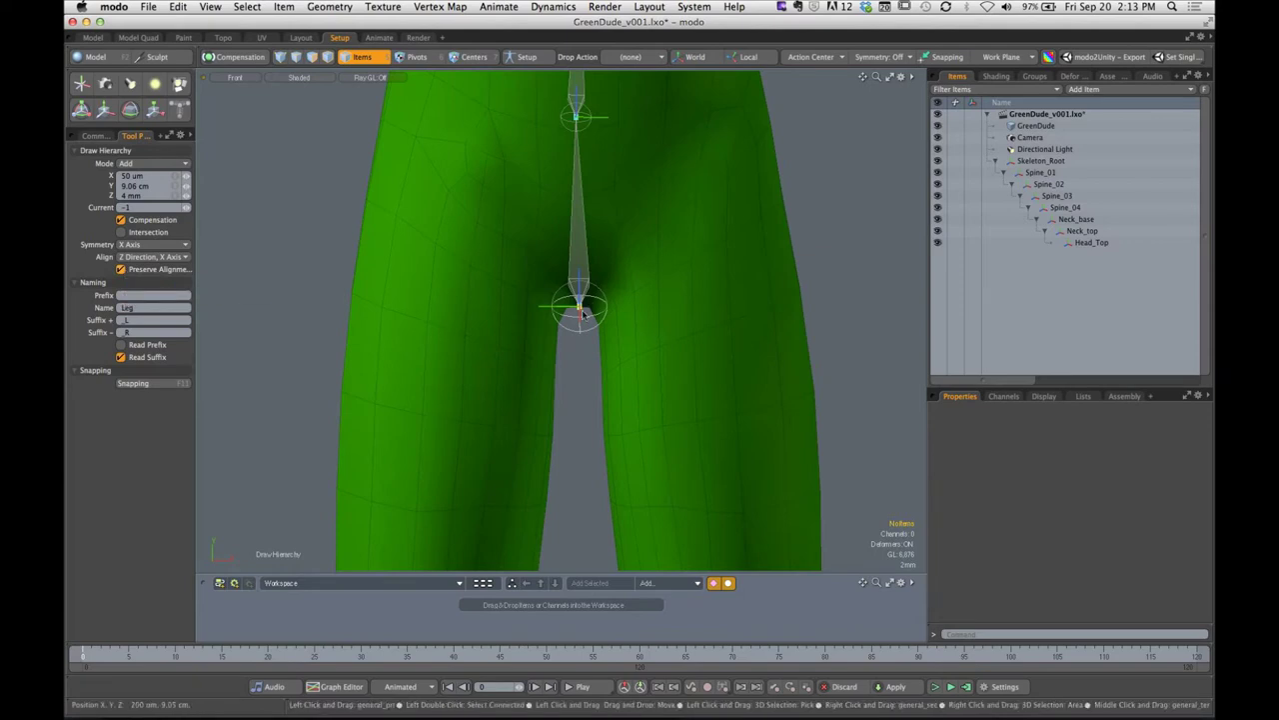
Add mirrored hip joints from the root at about X 1.015 cm, Y 10.1 cm, and set the joint name to Leg
{"action": "left_click", "coordinate": [581, 312]}
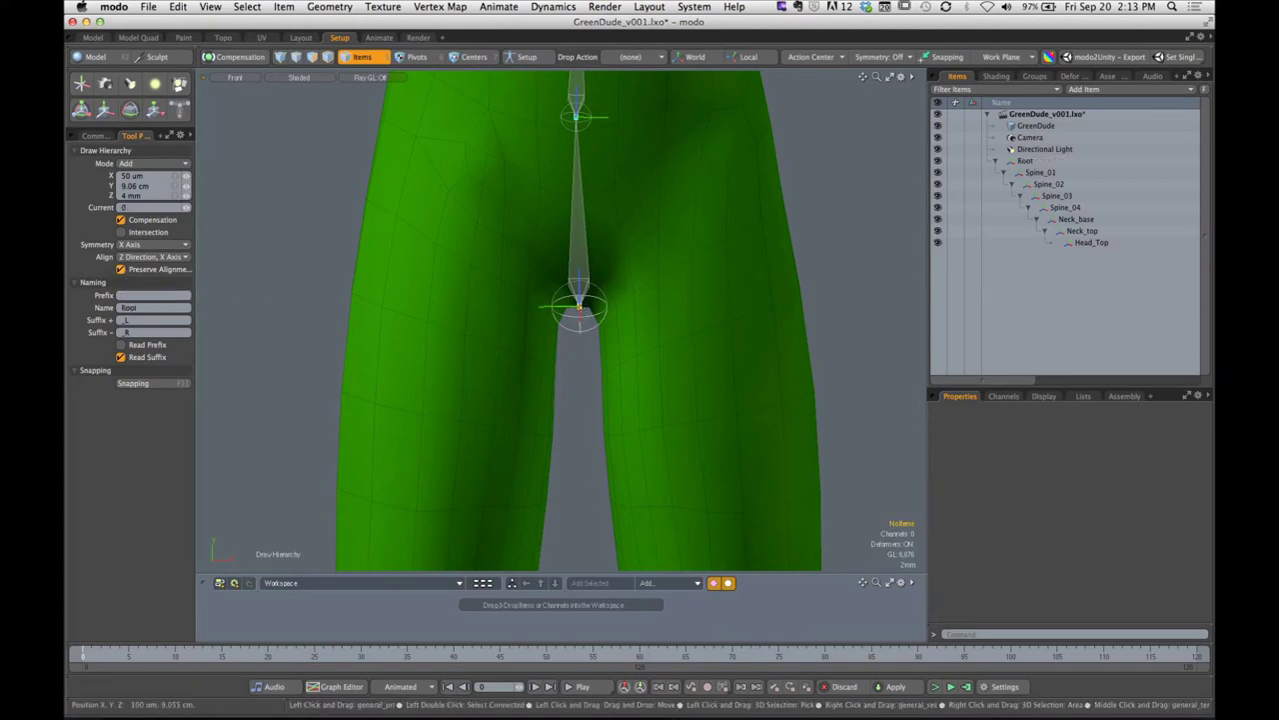
{"action": "left_click", "coordinate": [722, 160]}
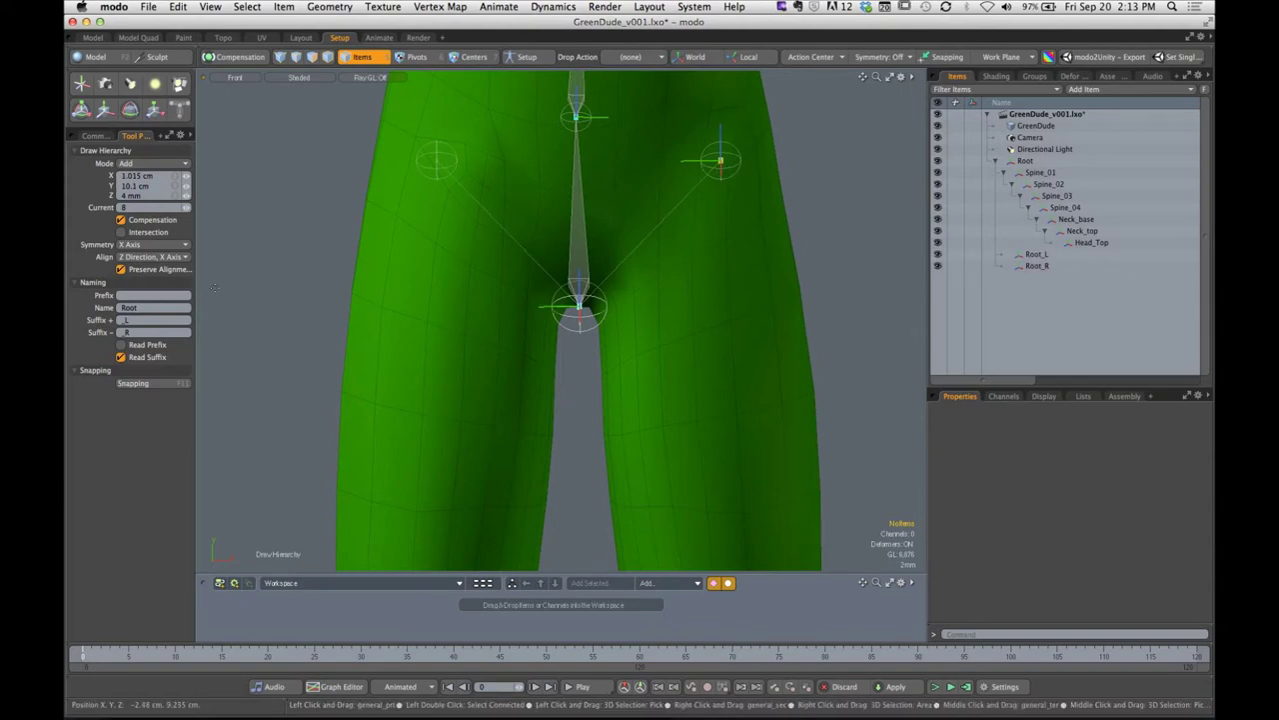
{"action": "left_click", "coordinate": [150, 308]}
{"action": "type", "text": "Leg"}
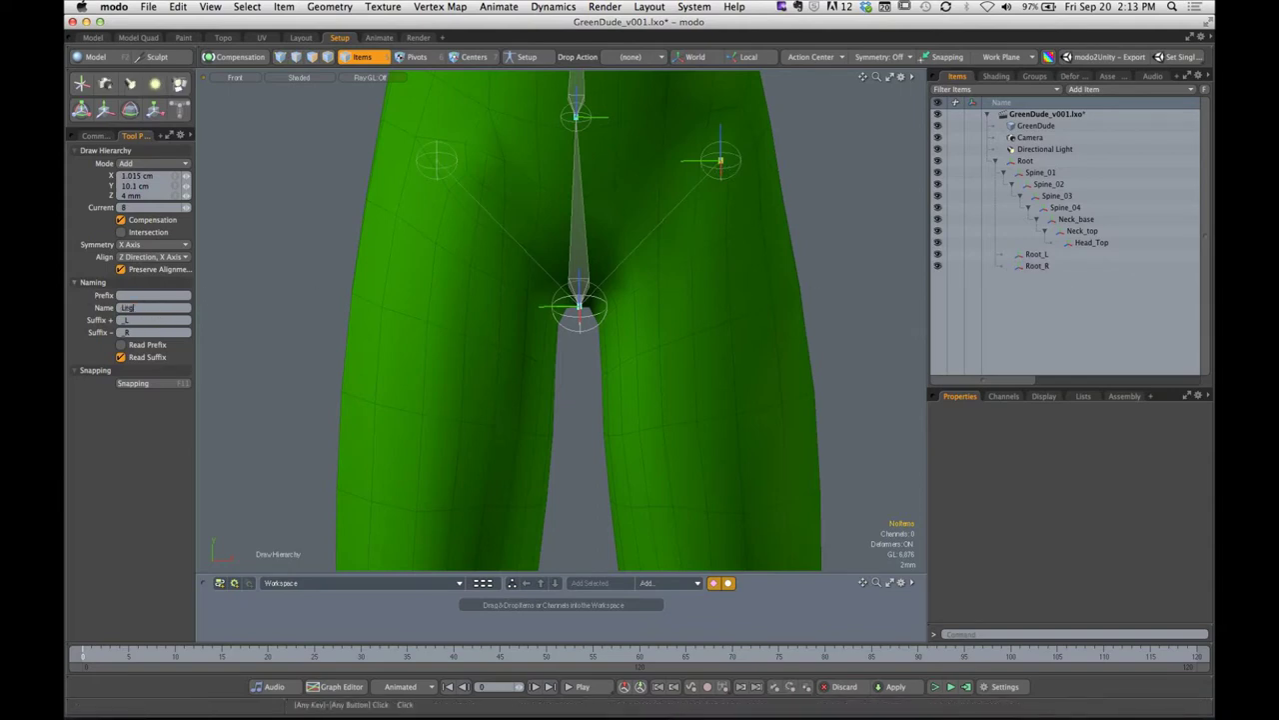
{"action": "key", "text": "Return"}
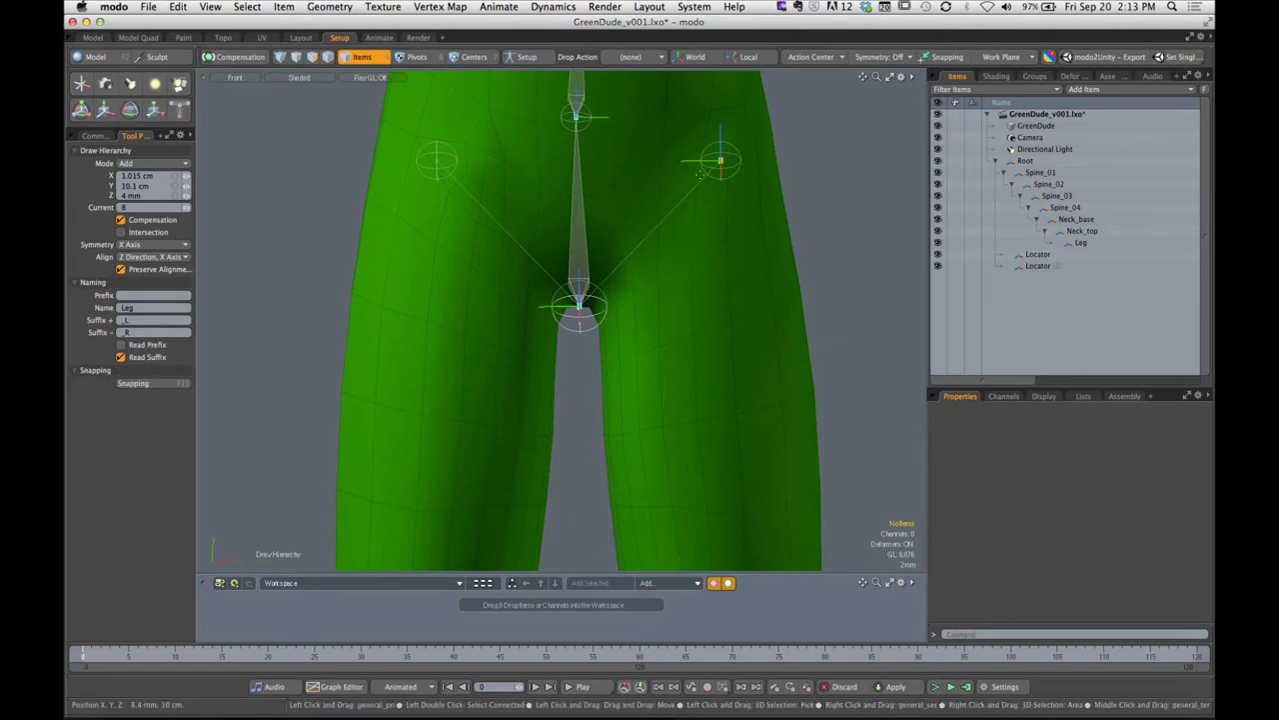
Move the mirrored hip joints to about X 9.9 mm, Y 10.11 cm, and set their name to Leg again
{"action": "mouse_move", "coordinate": [720, 165]}
{"action": "left_mouse_down"}
{"action": "mouse_move", "coordinate": [729, 174]}
{"action": "mouse_move", "coordinate": [718, 162]}
{"action": "left_mouse_up"}
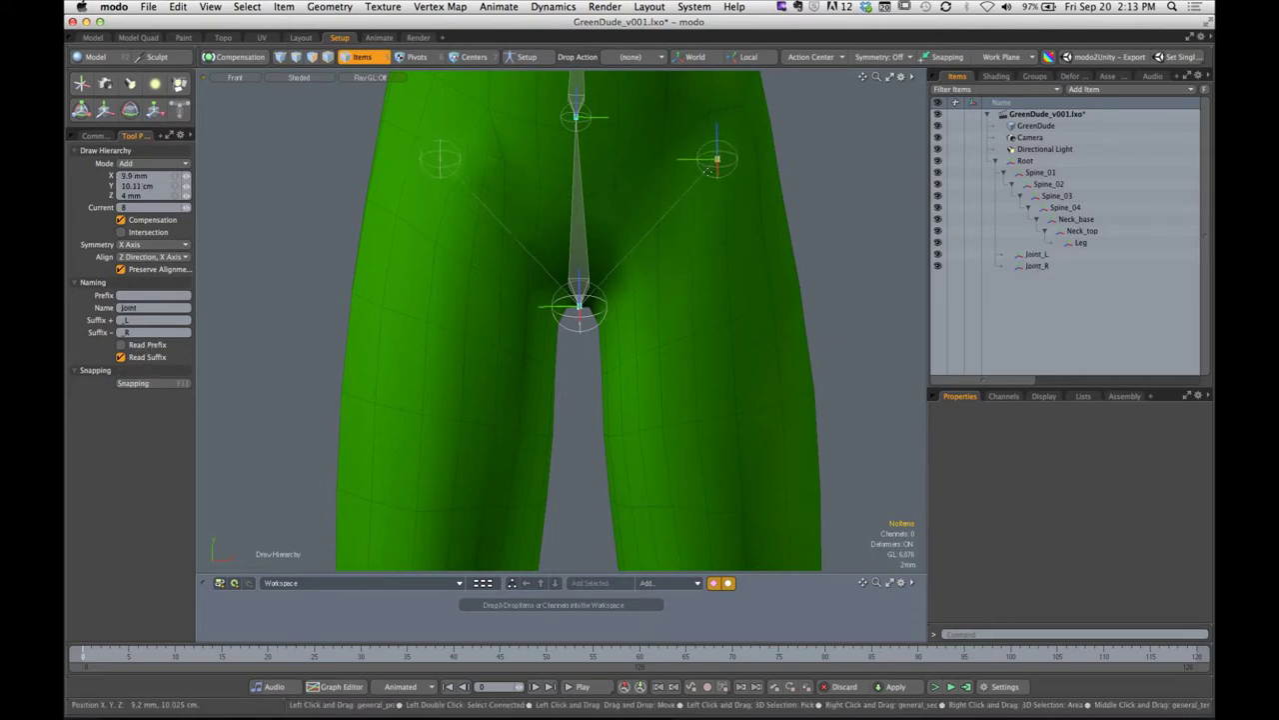
{"action": "left_click", "coordinate": [150, 309]}
{"action": "type", "text": "Leg"}
{"action": "key", "text": "Return"}
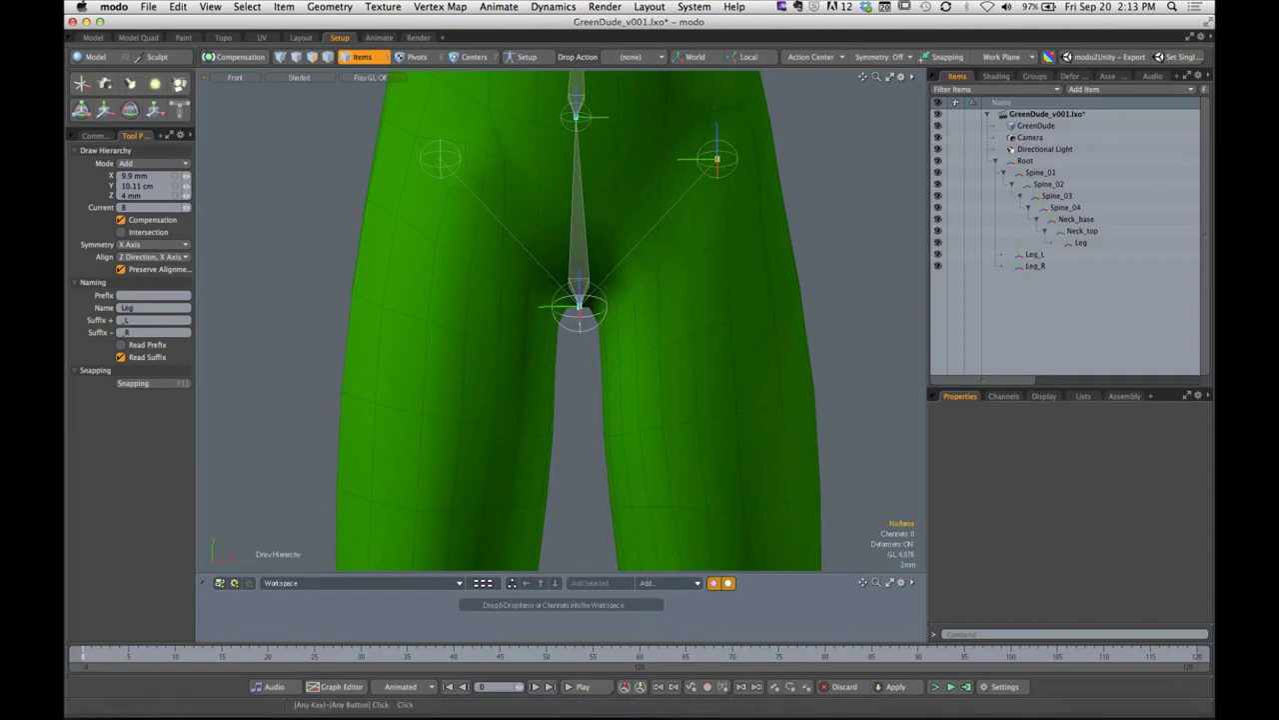
Reposition the mirrored hip joints in the front view at about X 9.6 mm, Y 10.18 cm
{"action": "left_click_drag", "start_coordinate": [719, 160], "coordinate": [718, 172]}
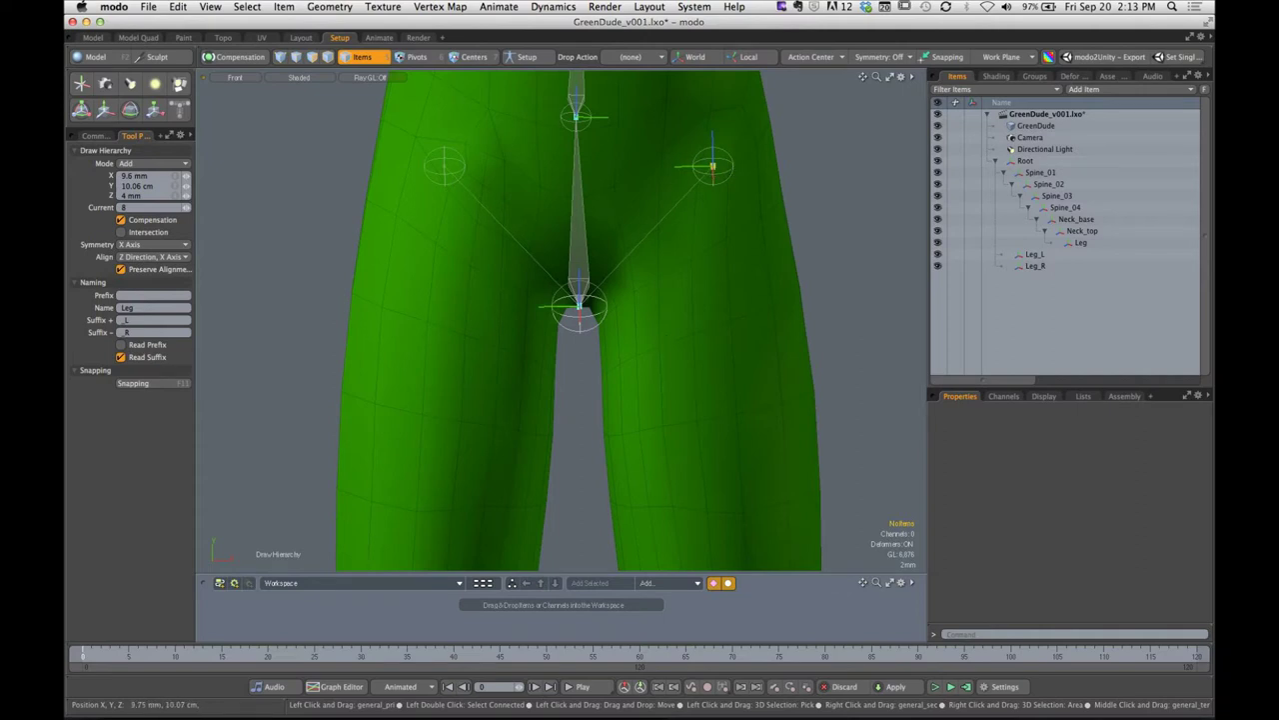
{"action": "left_click_drag", "start_coordinate": [713, 168], "coordinate": [724, 141]}
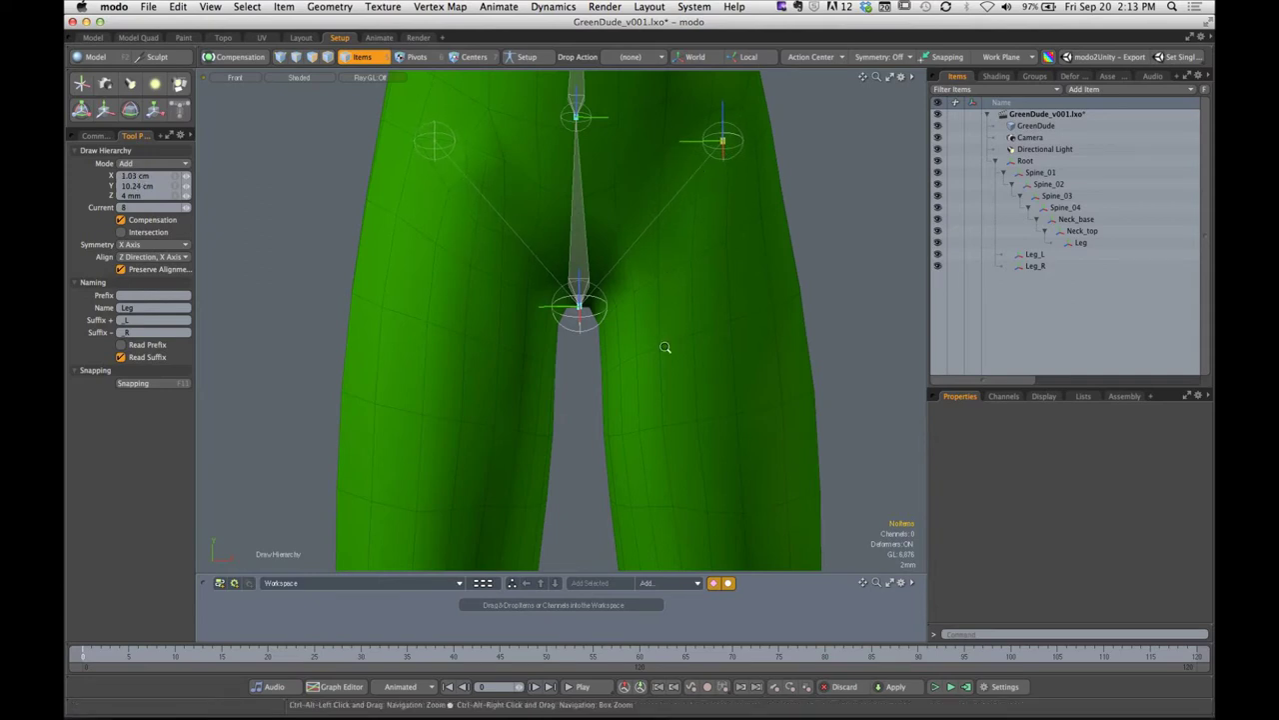
{"action": "left_click_drag", "start_coordinate": [662, 346], "coordinate": [633, 229], "text": "alt"}
{"action": "left_click_drag", "start_coordinate": [634, 229], "coordinate": [567, 302], "text": "ctrl+alt"}
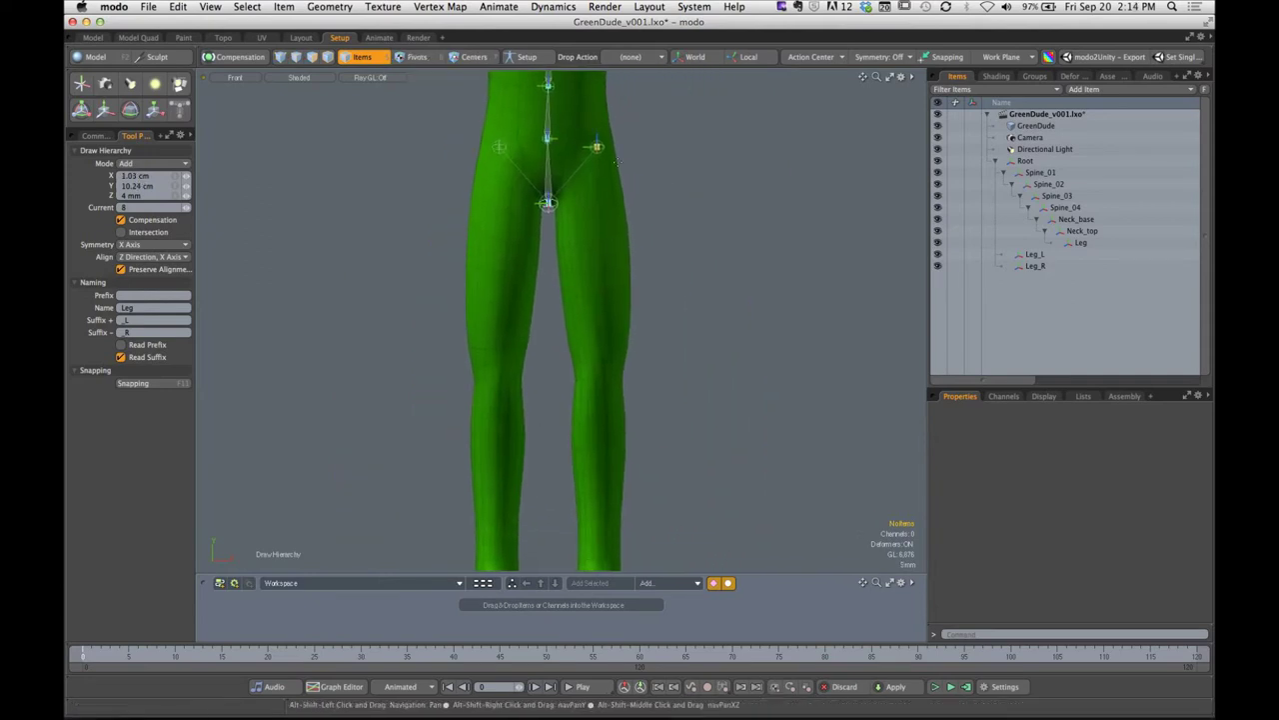
{"action": "left_click_drag", "start_coordinate": [596, 150], "coordinate": [594, 152]}
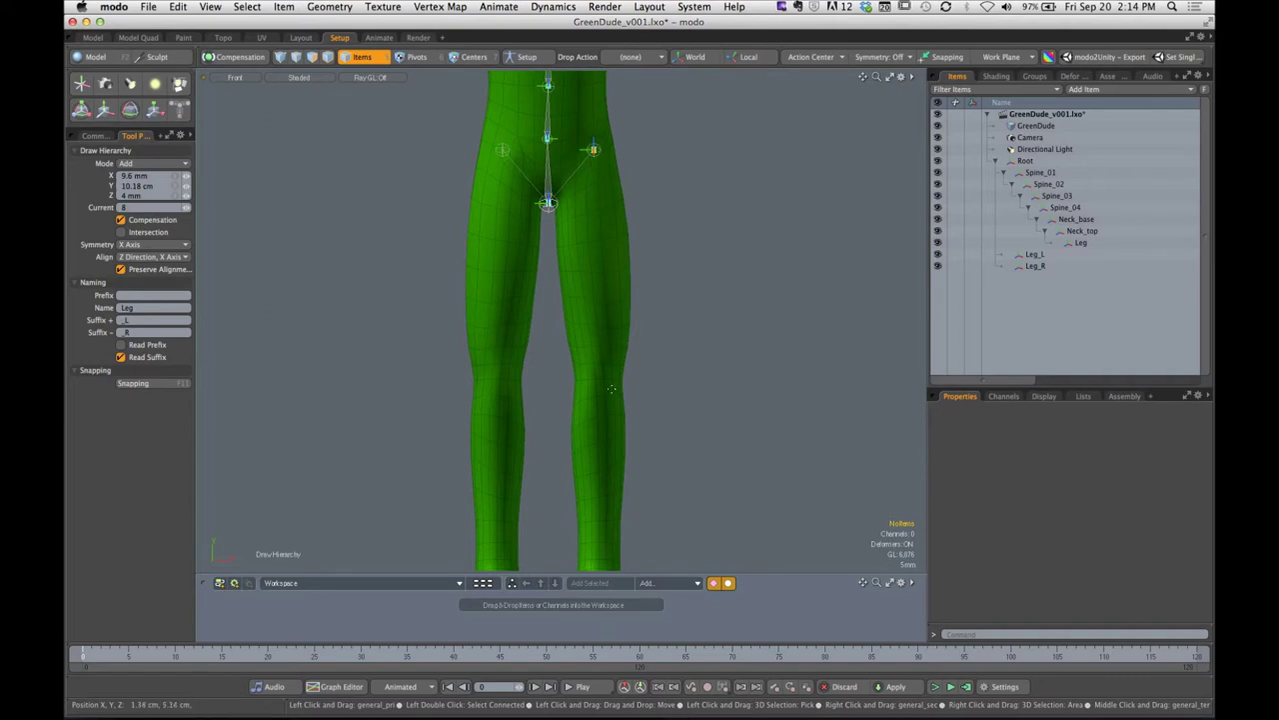
Add mirrored knee joints at about X 1.1 cm, Y 5.35 cm, and ankle joints at about X 1.05 cm, Y 1.25 cm
{"action": "scroll", "coordinate": [577, 266], "scroll_direction": "down", "scroll_amount": 3}
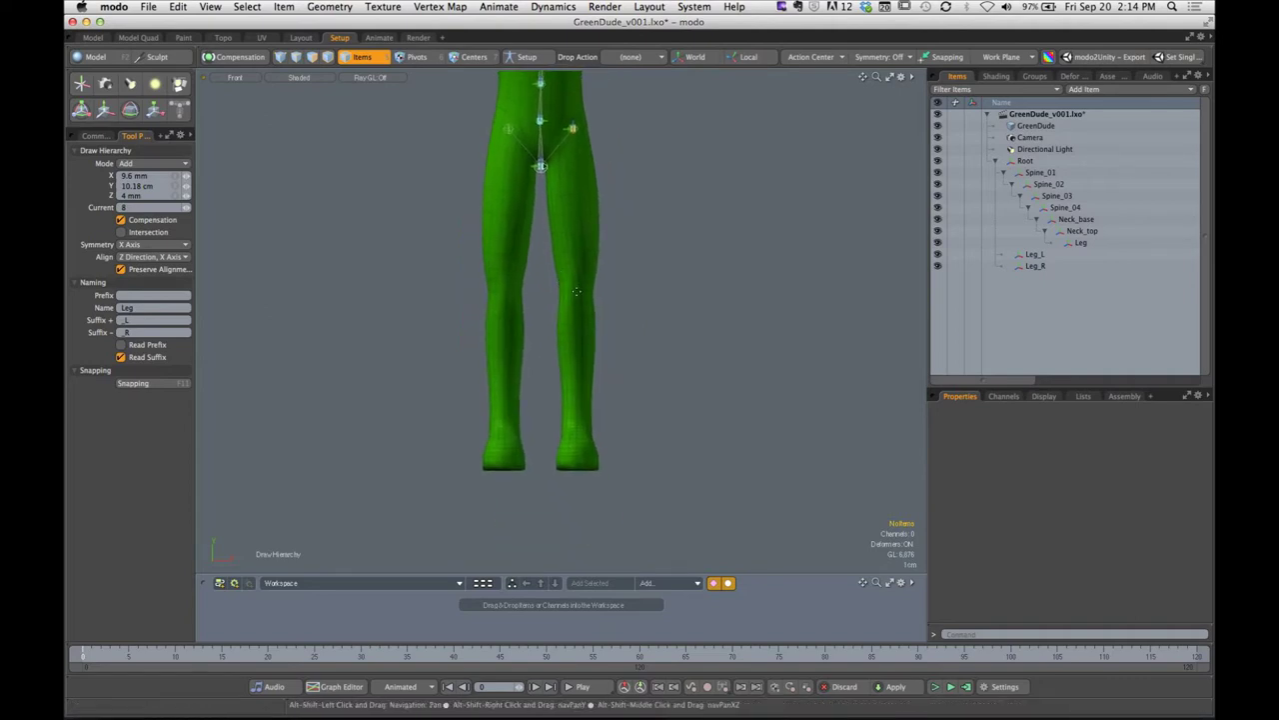
{"action": "left_click", "coordinate": [577, 292]}
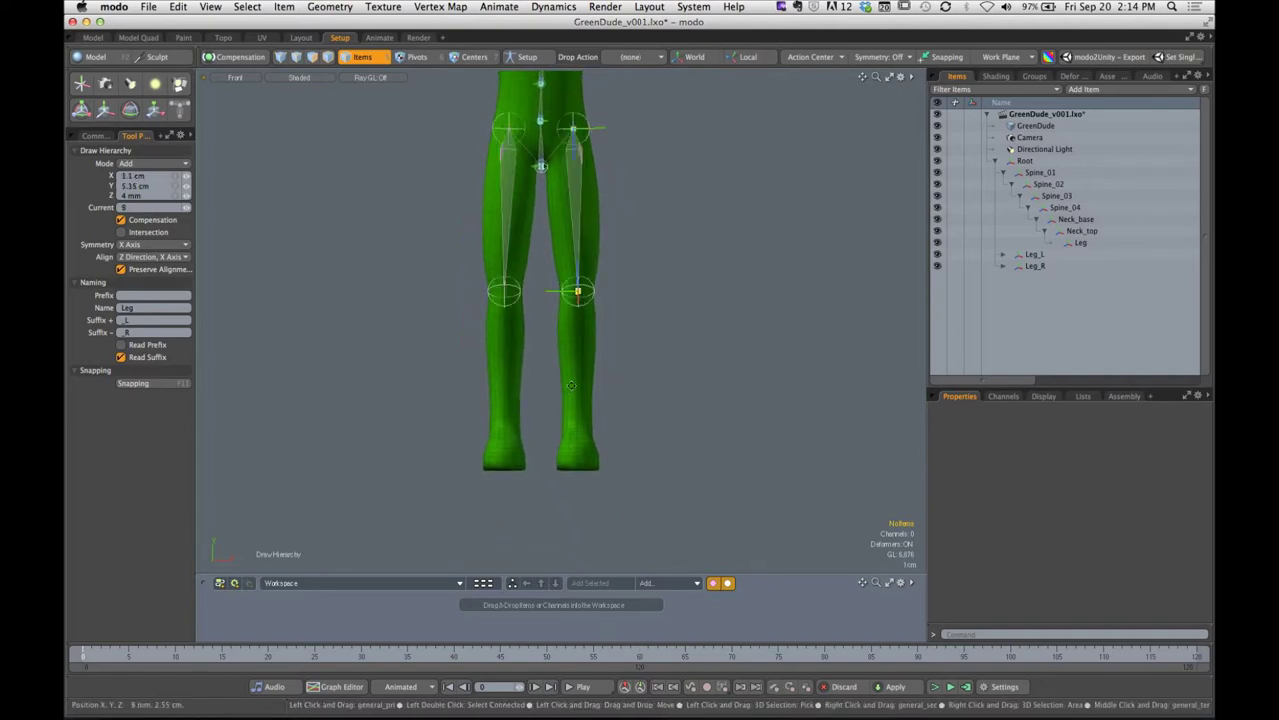
{"action": "left_click_drag", "start_coordinate": [569, 386], "coordinate": [592, 340], "text": "alt+shift"}
{"action": "left_click", "coordinate": [552, 338]}
{"action": "left_click_drag", "start_coordinate": [571, 283], "coordinate": [534, 346], "text": "alt+shift"}
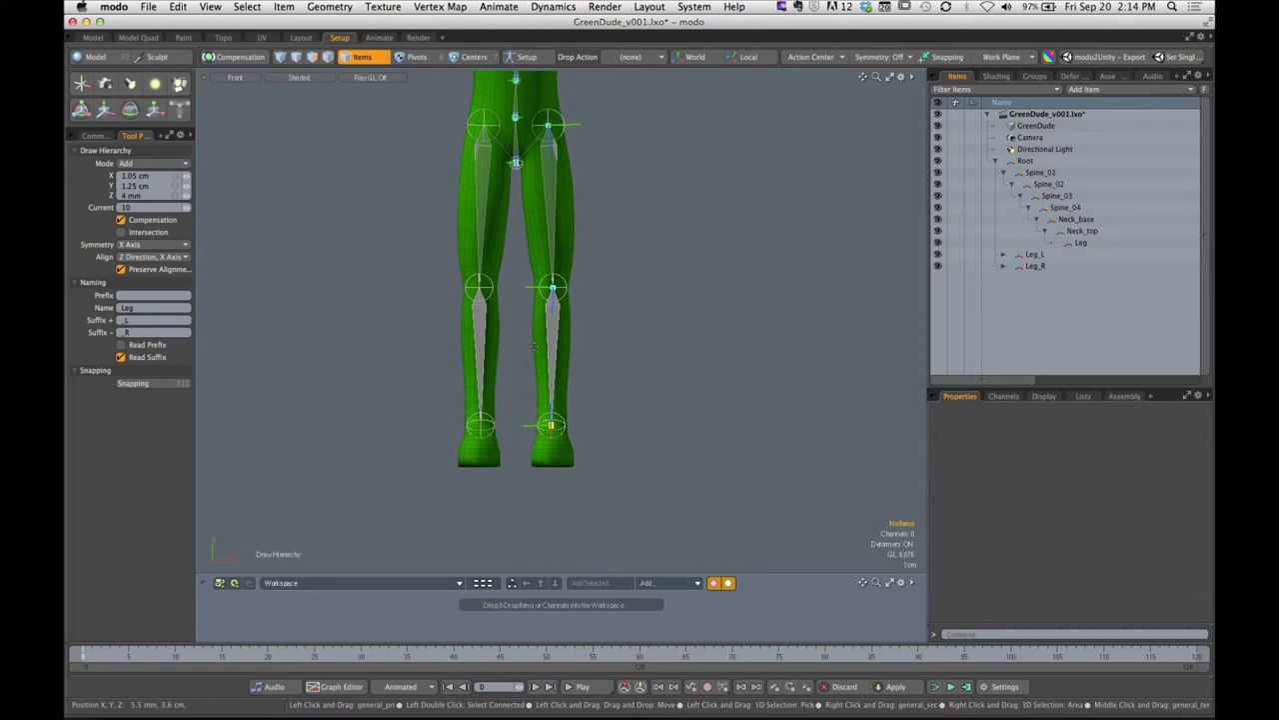
In the Right view, move the hip and knee joints back inside the leg, placing the knee at about Y 5.12 cm, Z -400 um
{"action": "key", "text": "ctrl+space"}
{"action": "left_click", "coordinate": [586, 226]}
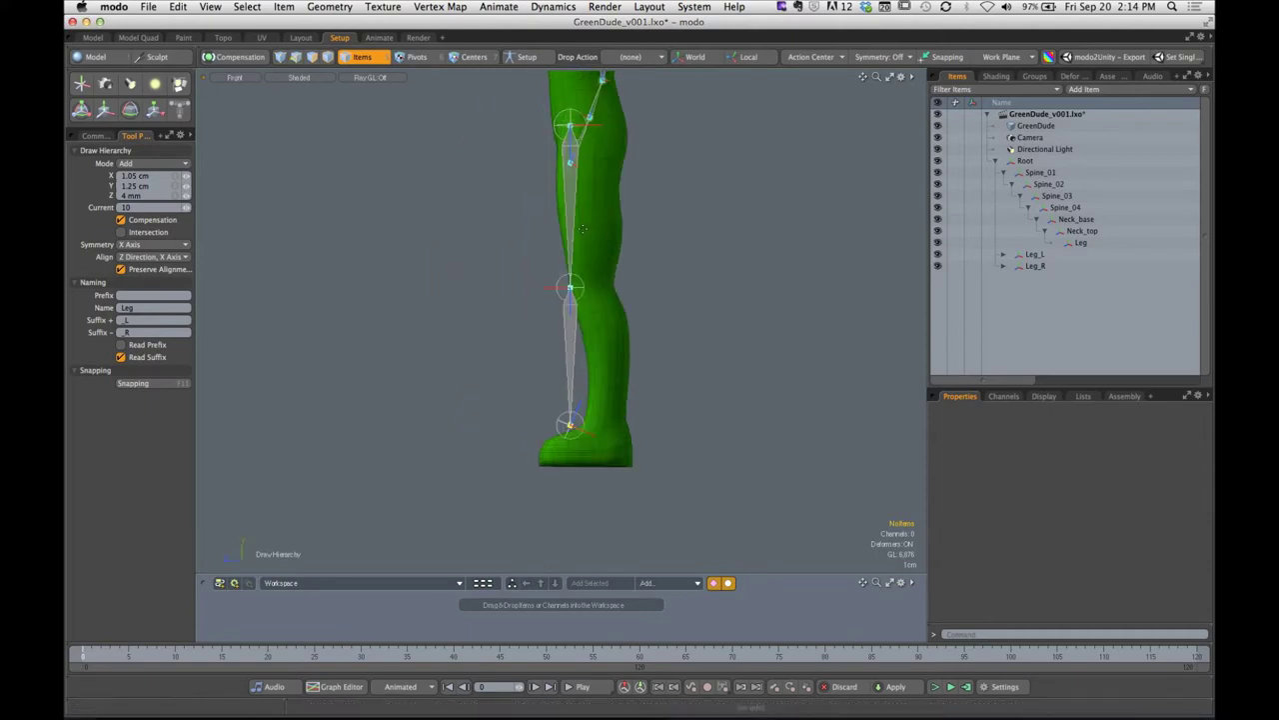
{"action": "left_click_drag", "start_coordinate": [583, 228], "coordinate": [518, 284], "text": "alt+shift"}
{"action": "left_click_drag", "start_coordinate": [494, 234], "coordinate": [519, 195], "text": "alt+shift"}
{"action": "mouse_move", "coordinate": [457, 158]}
{"action": "left_mouse_down"}
{"action": "mouse_move", "coordinate": [506, 183]}
{"action": "mouse_move", "coordinate": [540, 115]}
{"action": "mouse_move", "coordinate": [531, 137]}
{"action": "left_mouse_up"}
{"action": "left_click_drag", "start_coordinate": [555, 334], "coordinate": [518, 435], "text": "ctrl+alt"}
{"action": "mouse_move", "coordinate": [517, 436]}
{"action": "left_mouse_down", "text": "alt+shift"}
{"action": "mouse_move", "coordinate": [448, 210]}
{"action": "mouse_move", "coordinate": [491, 263]}
{"action": "mouse_move", "coordinate": [455, 264]}
{"action": "mouse_move", "coordinate": [477, 270]}
{"action": "left_mouse_up", "text": "alt+shift"}
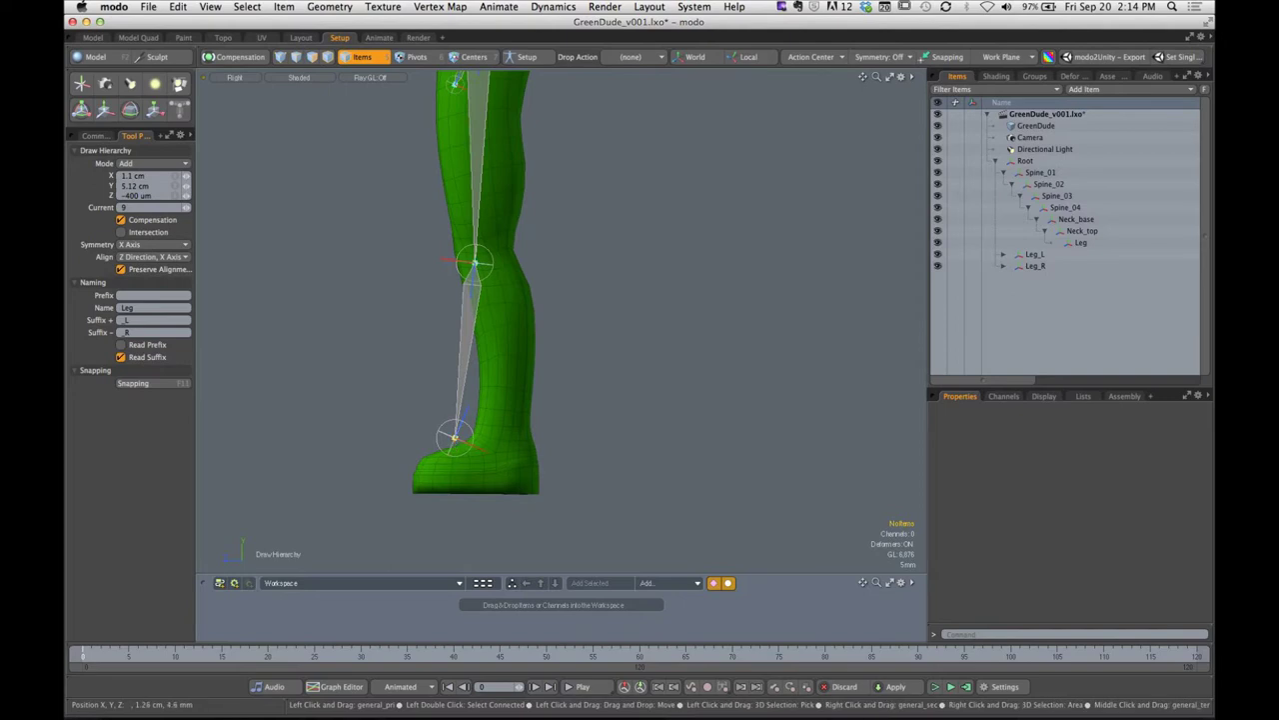
Move the ankle to about Y 1.18 cm, Z -7.4 mm, and add two foot joints at about Y 1.8 mm, Z -800 um and 1.12 cm
{"action": "left_click_drag", "start_coordinate": [455, 437], "coordinate": [506, 441]}
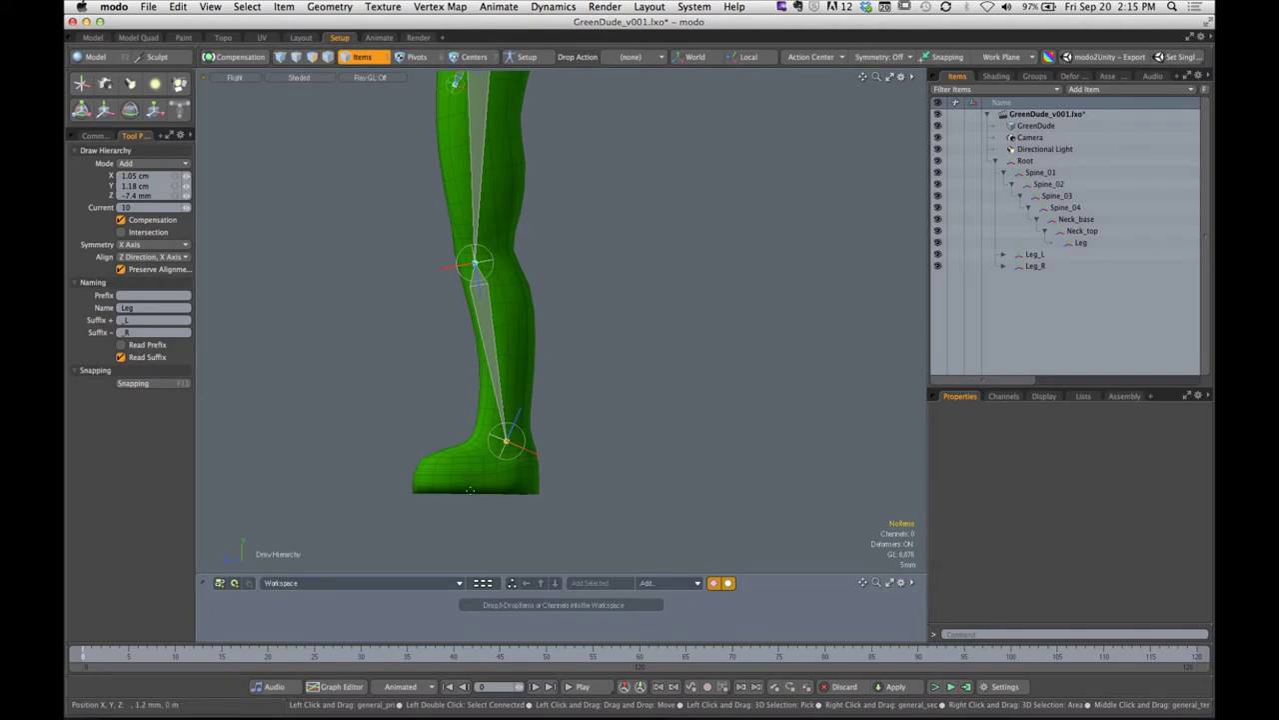
{"action": "left_click", "coordinate": [476, 487]}
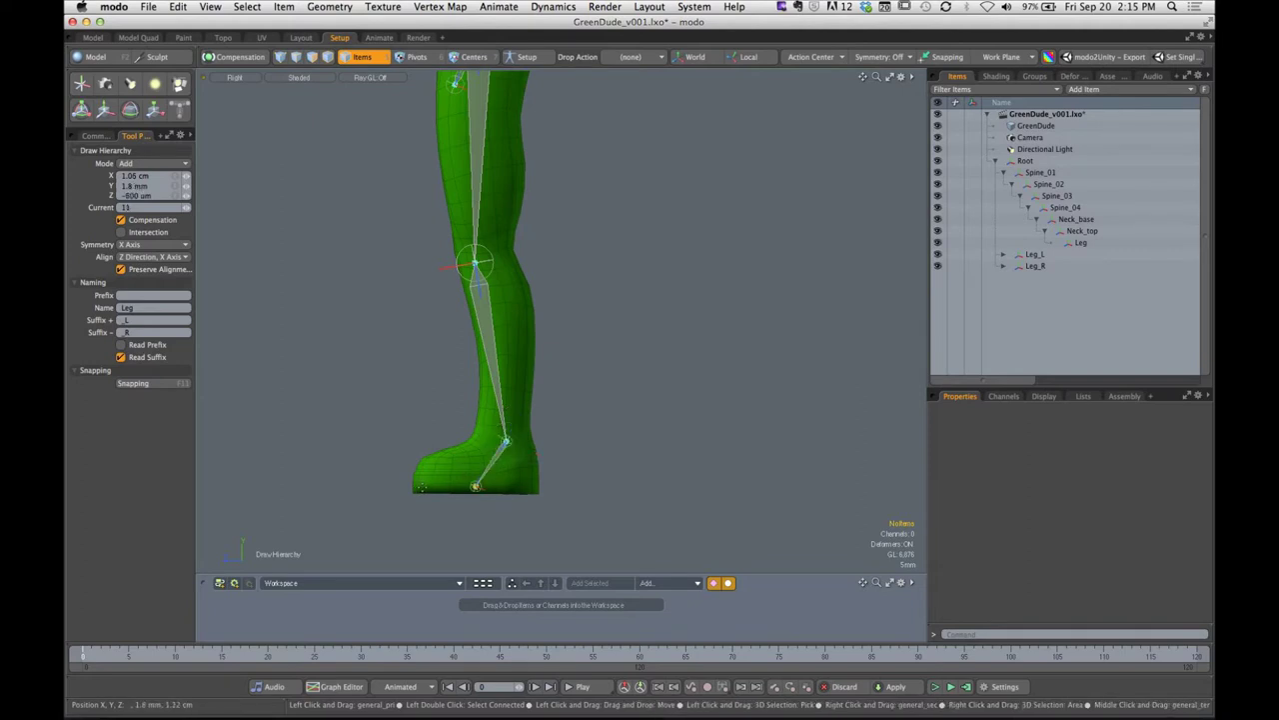
{"action": "left_click", "coordinate": [422, 487]}
Examine the alignment of the mirrored leg and foot joints in the Perspective view, and leave the Skeleton tool
{"action": "key", "text": "ctrl+space"}
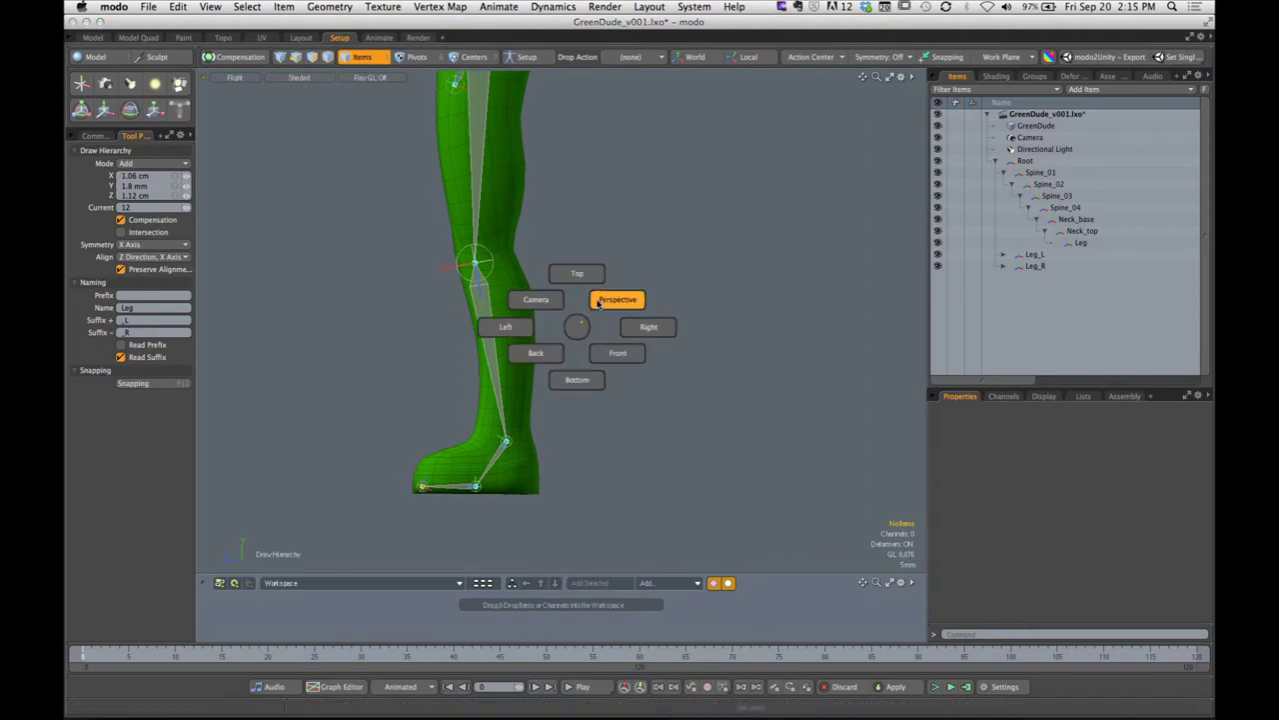
{"action": "left_click", "coordinate": [598, 304]}
{"action": "left_click_drag", "start_coordinate": [600, 385], "coordinate": [545, 430], "text": "alt"}
{"action": "left_click_drag", "start_coordinate": [544, 430], "coordinate": [627, 434], "text": "alt+shift"}
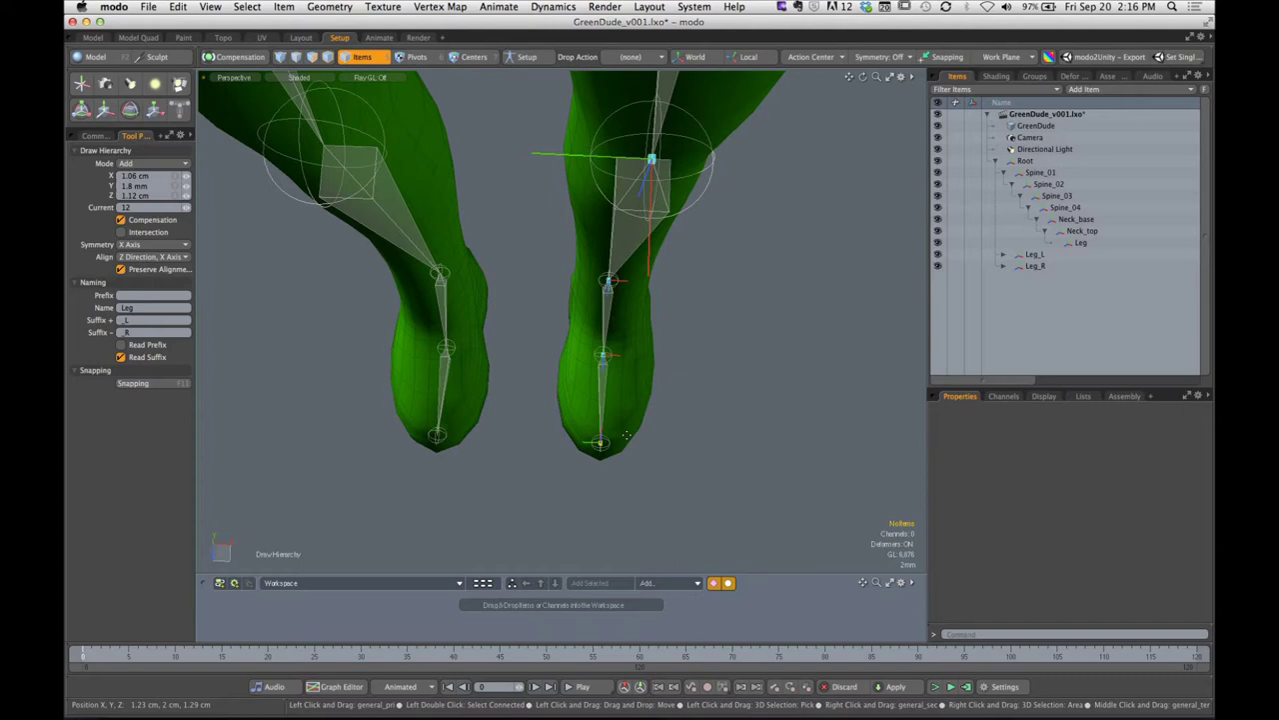
{"action": "left_click_drag", "start_coordinate": [695, 310], "coordinate": [680, 289], "text": "alt"}
{"action": "scroll", "coordinate": [680, 288], "scroll_direction": "down", "scroll_amount": 3}
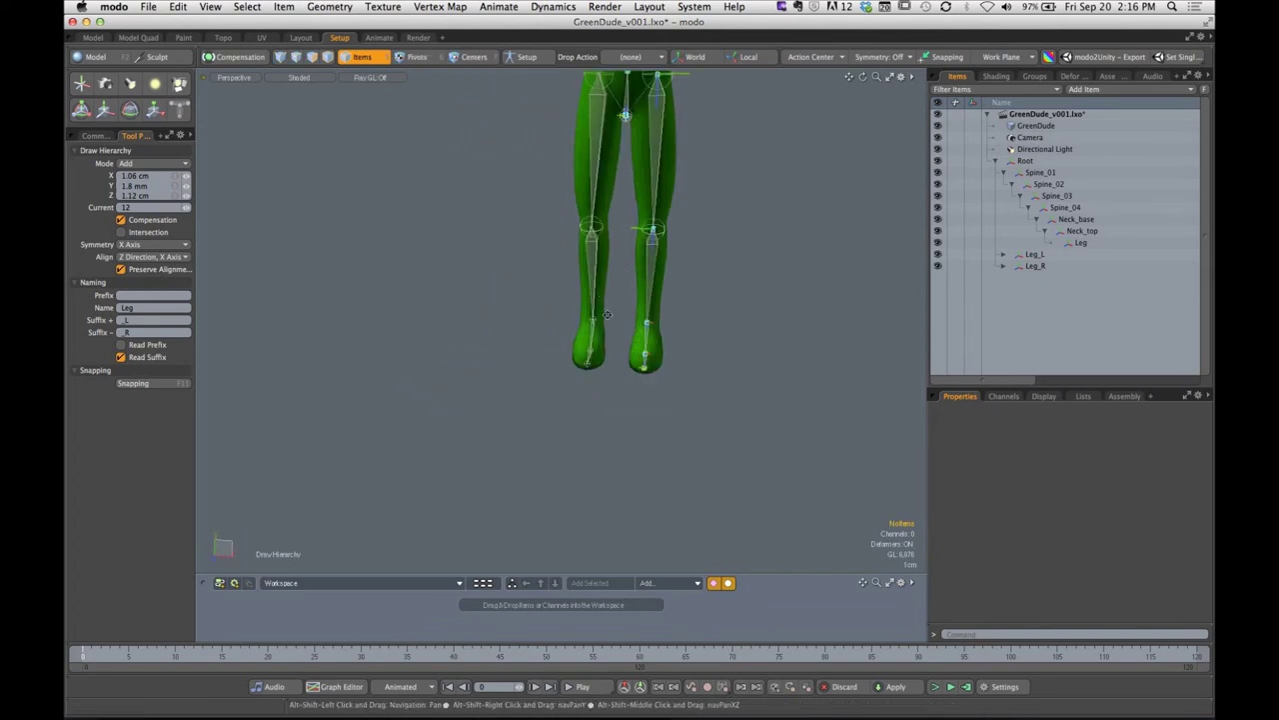
{"action": "mouse_move", "coordinate": [663, 233]}
{"action": "left_mouse_down", "text": "alt+shift"}
{"action": "mouse_move", "coordinate": [631, 362]}
{"action": "mouse_move", "coordinate": [751, 269]}
{"action": "left_mouse_up", "text": "alt+shift"}
{"action": "key", "text": "space"}
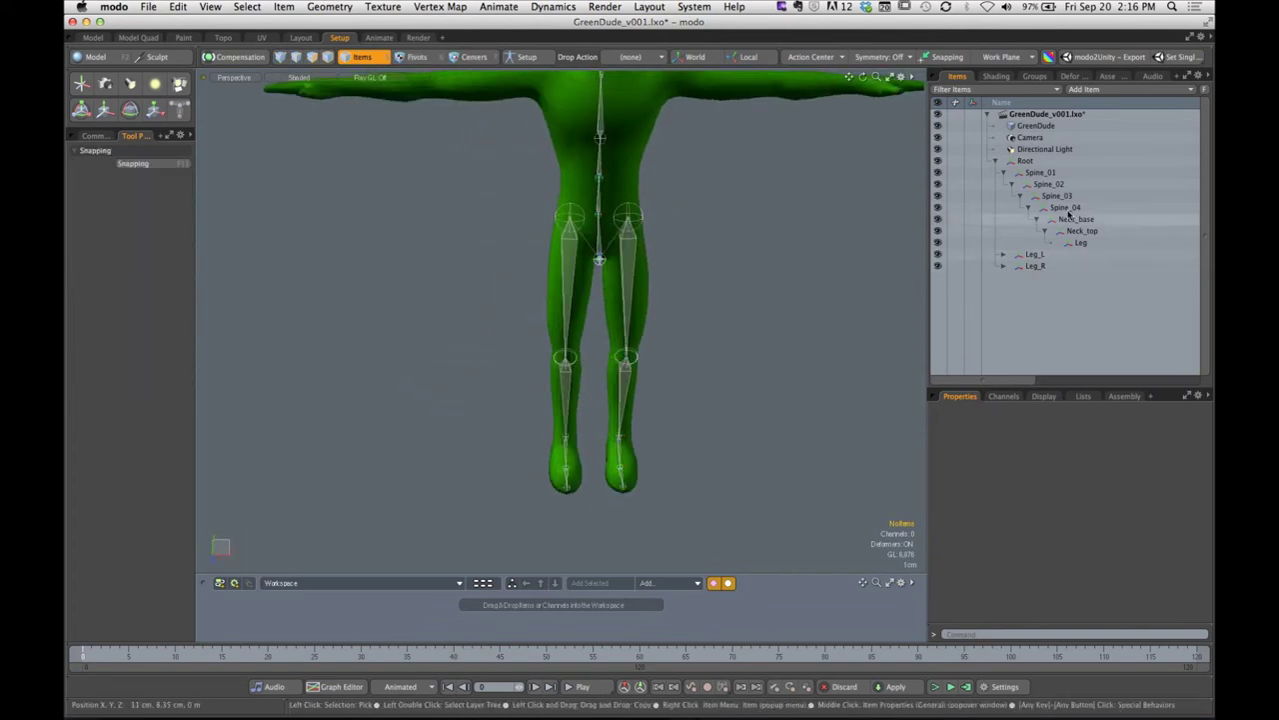
Review the joint hierarchy under Root by selecting the root and collapsing and expanding its spine and leg branches
{"action": "left_click", "coordinate": [995, 161]}
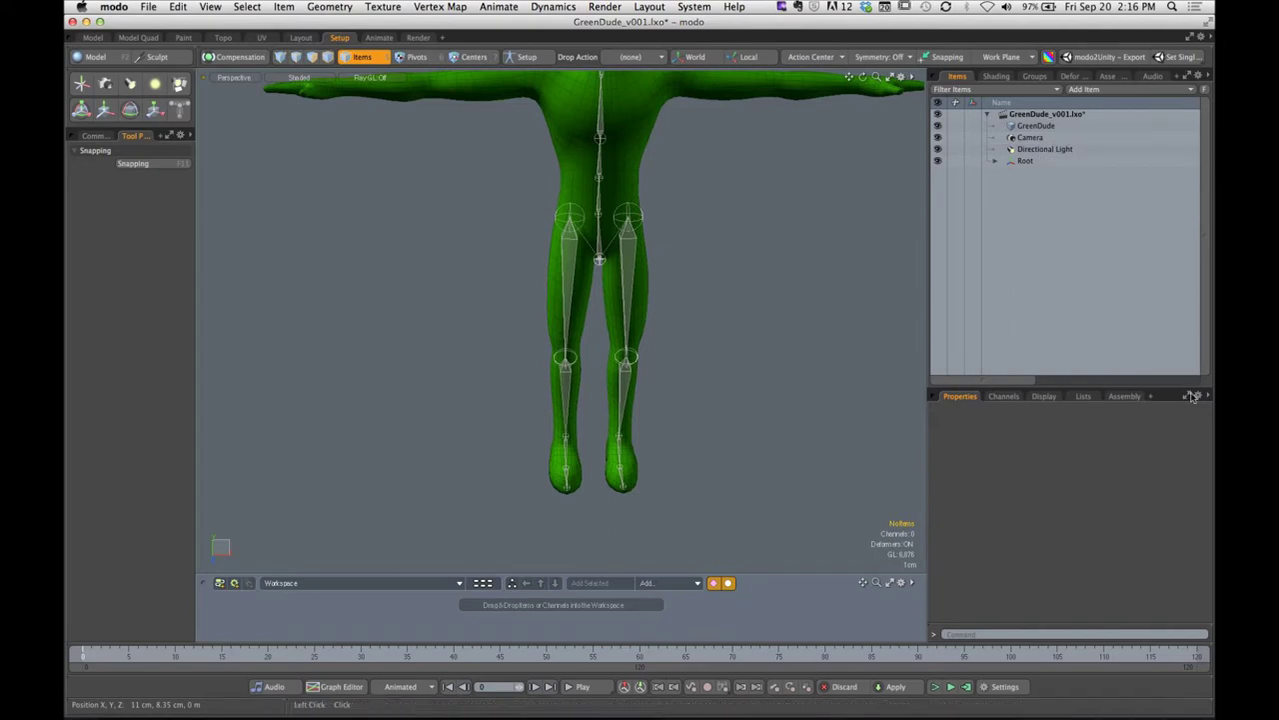
{"action": "left_click", "coordinate": [1020, 164]}
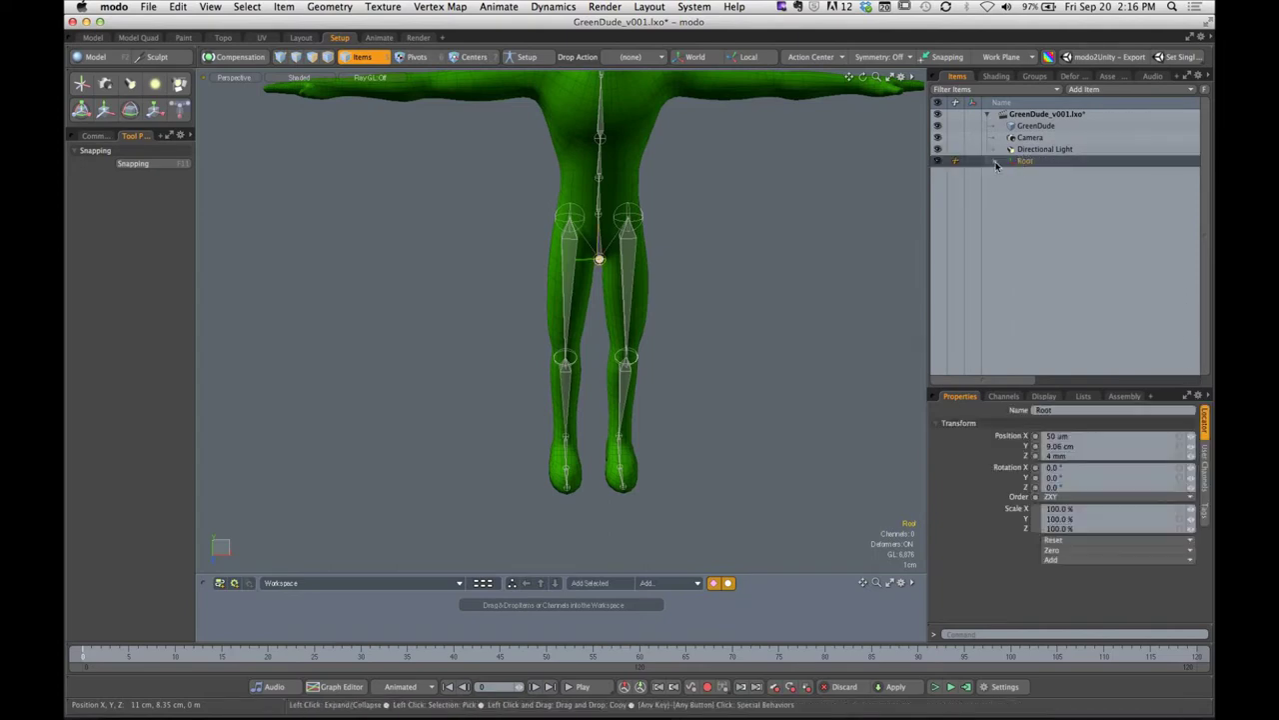
{"action": "left_click", "coordinate": [994, 161]}
{"action": "left_click", "coordinate": [1005, 173]}
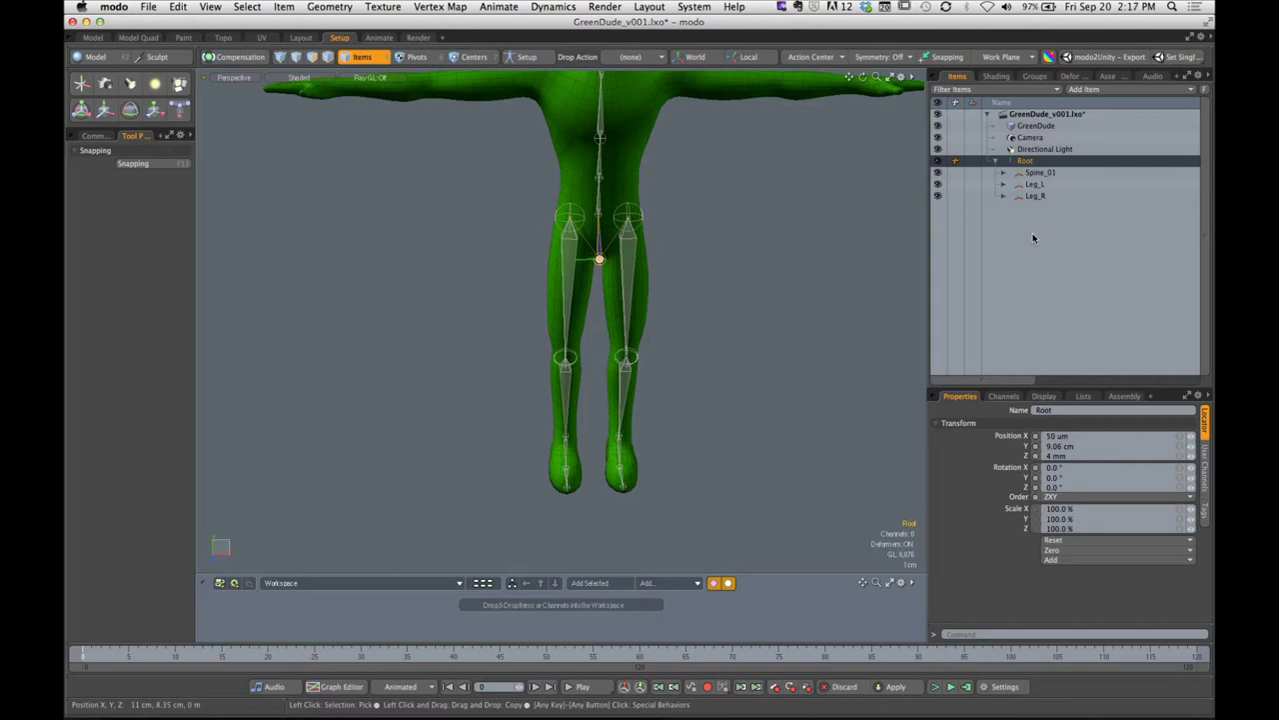
{"action": "left_click", "coordinate": [1003, 172]}
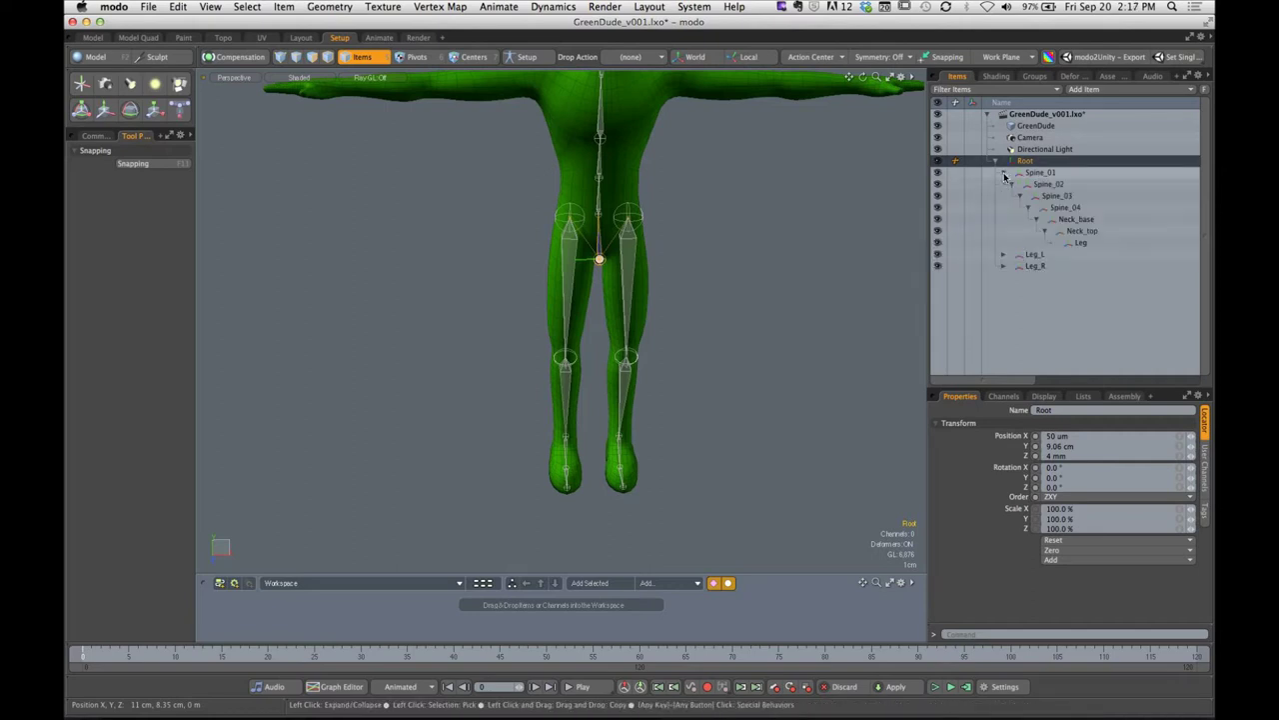
{"action": "key", "text": "ctrl"}
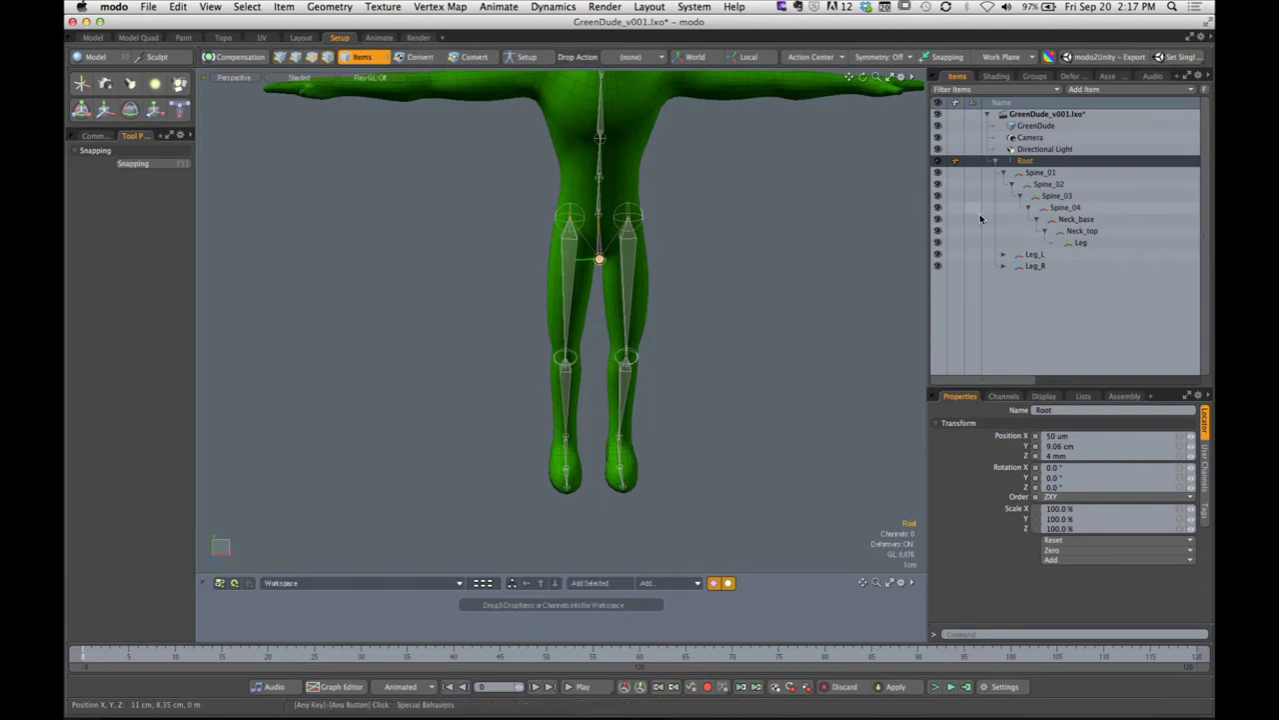
Deselect the root joint and frame the character's torso and shoulders in the Perspective view
{"action": "left_click", "coordinate": [621, 217]}
{"action": "left_click", "coordinate": [700, 220]}
{"action": "left_click_drag", "start_coordinate": [699, 220], "coordinate": [766, 297], "text": "alt+shift"}
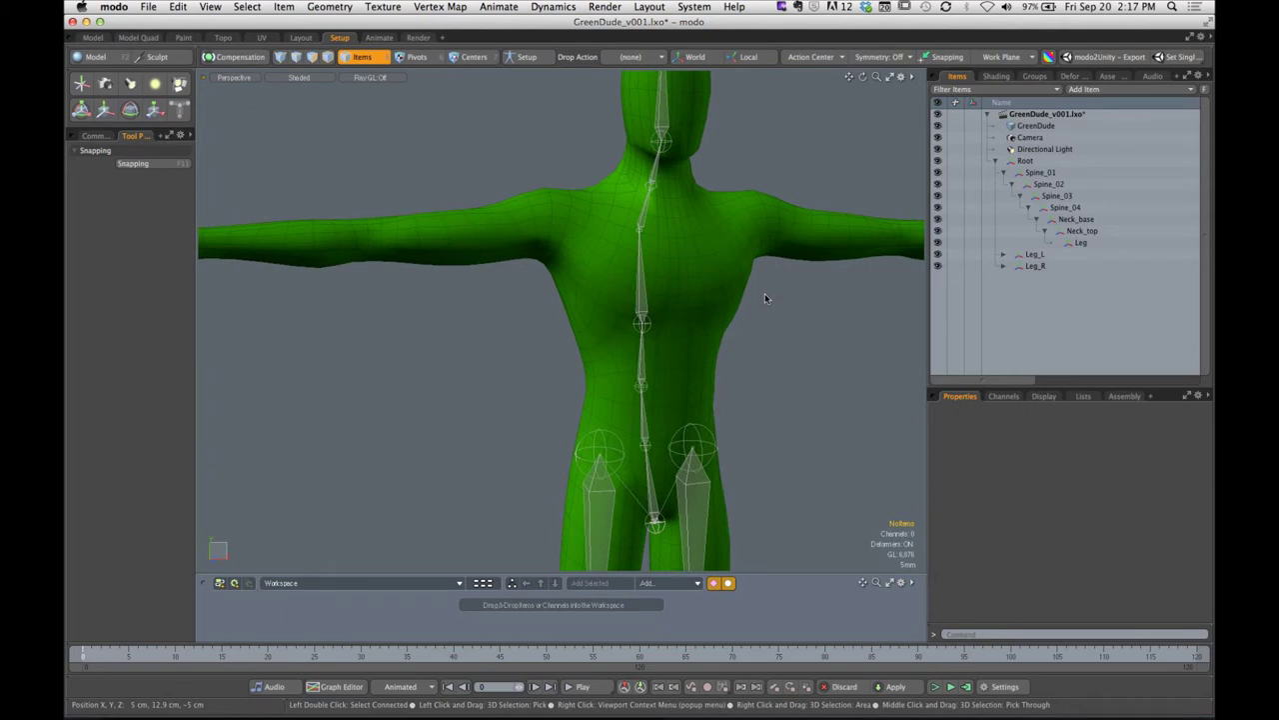
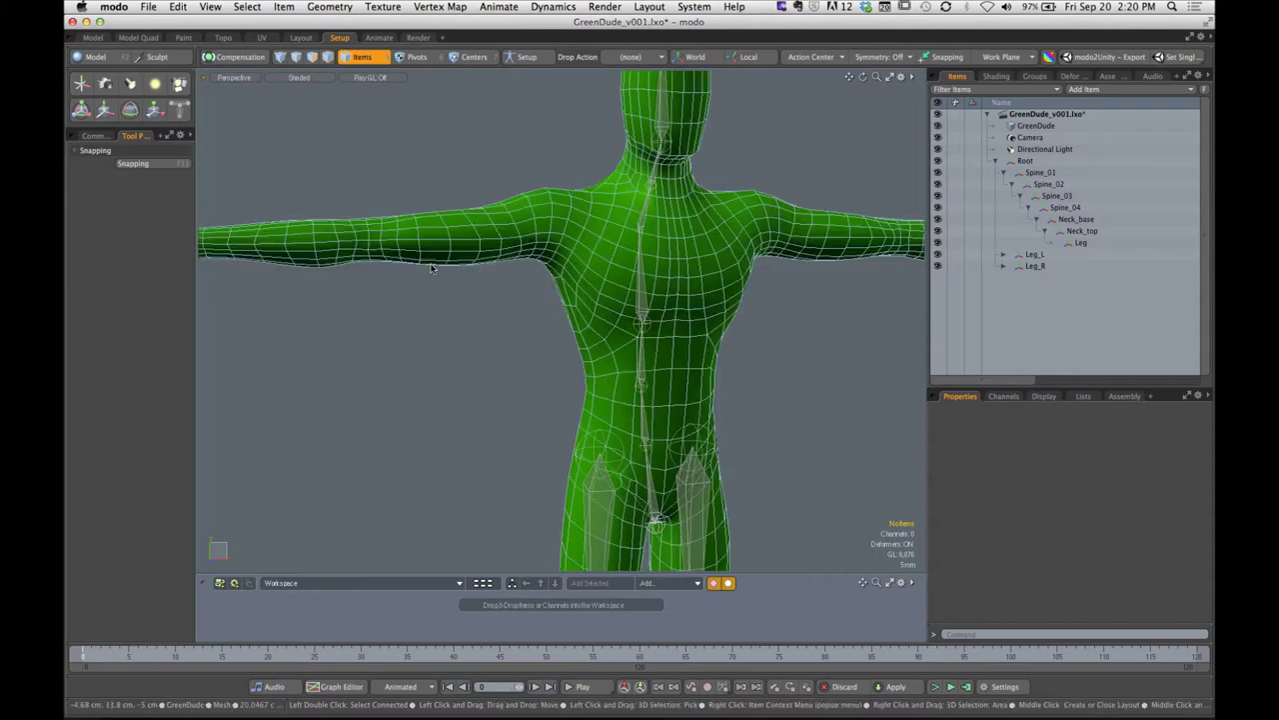
Select the Root joint with its whole hierarchy and start the Skeleton tool
{"action": "left_click_drag", "start_coordinate": [765, 293], "coordinate": [472, 98], "text": "ctrl+alt"}
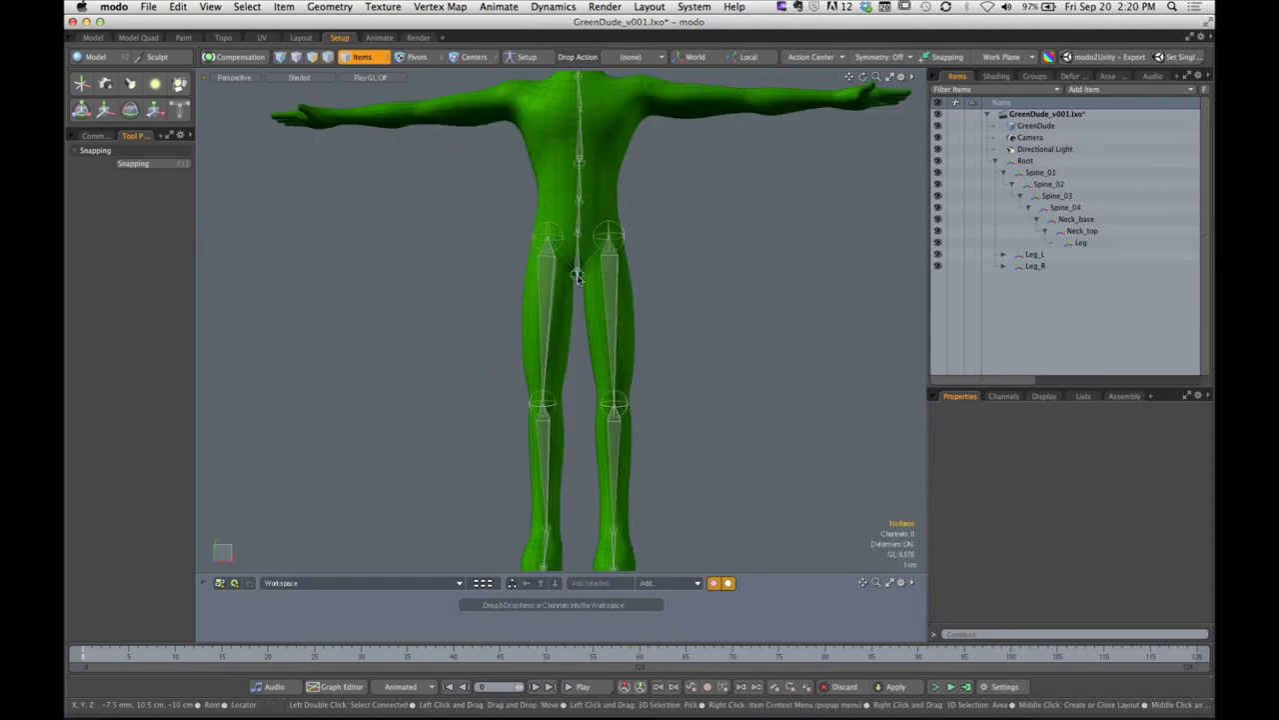
{"action": "double_click", "coordinate": [578, 277]}
{"action": "left_click_drag", "start_coordinate": [579, 277], "coordinate": [570, 310], "text": "alt"}
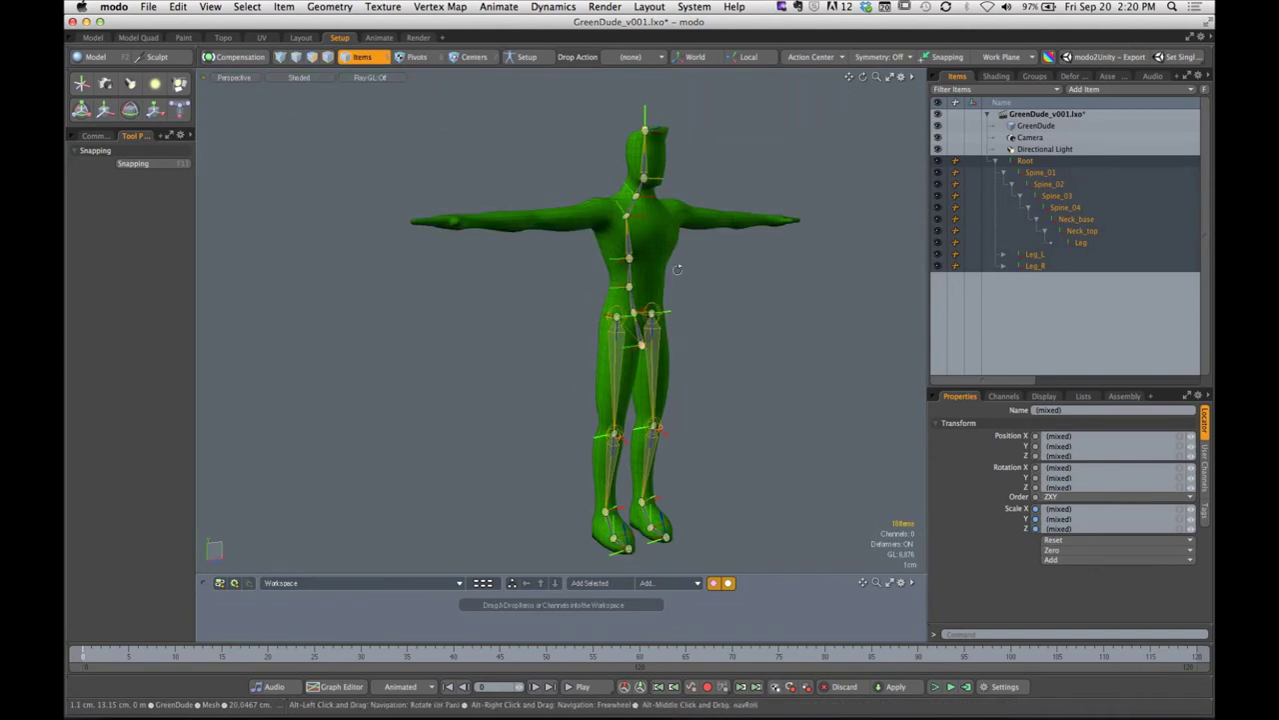
{"action": "left_click_drag", "start_coordinate": [657, 313], "coordinate": [311, 234], "text": "alt+shift"}
{"action": "left_click", "coordinate": [95, 135]}
{"action": "left_click", "coordinate": [100, 184]}
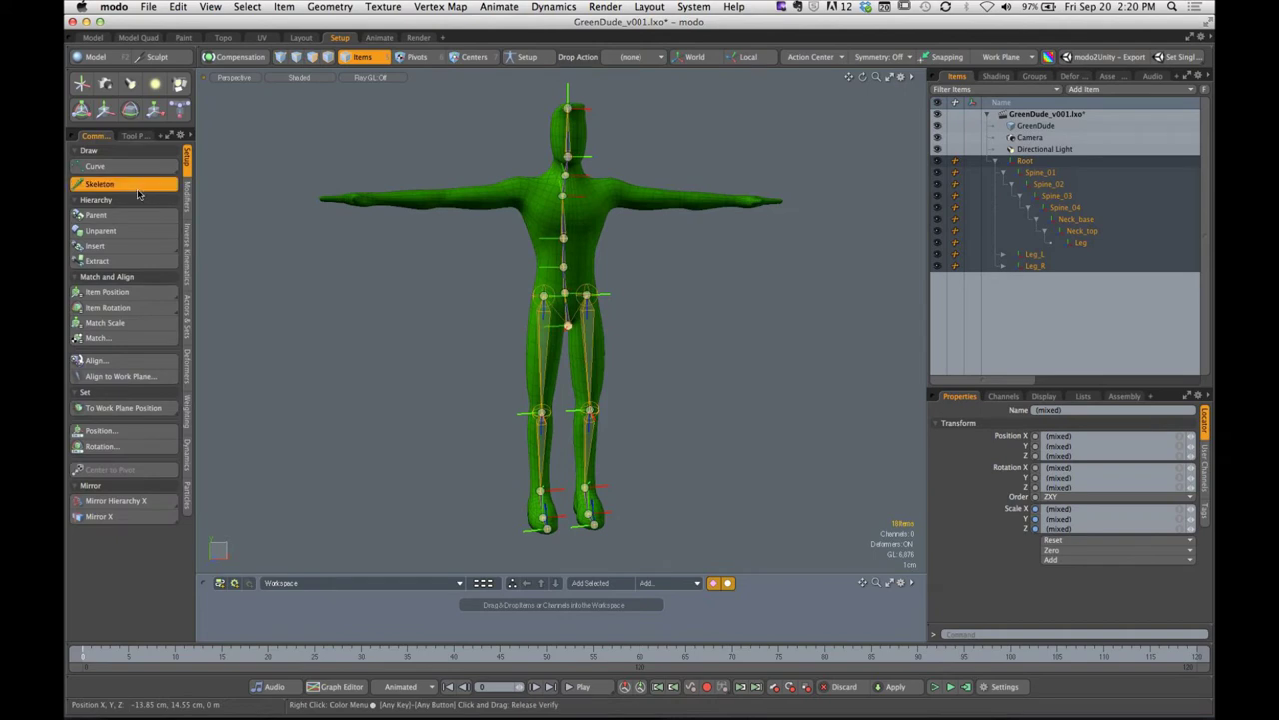
From Spine_04, add a mirrored pair of shoulder joints in the Front view at about X 1.35 cm, Y 14.99 cm
{"action": "scroll", "coordinate": [638, 278], "scroll_direction": "up", "scroll_amount": 5}
{"action": "left_click_drag", "start_coordinate": [637, 278], "coordinate": [549, 183], "text": "alt"}
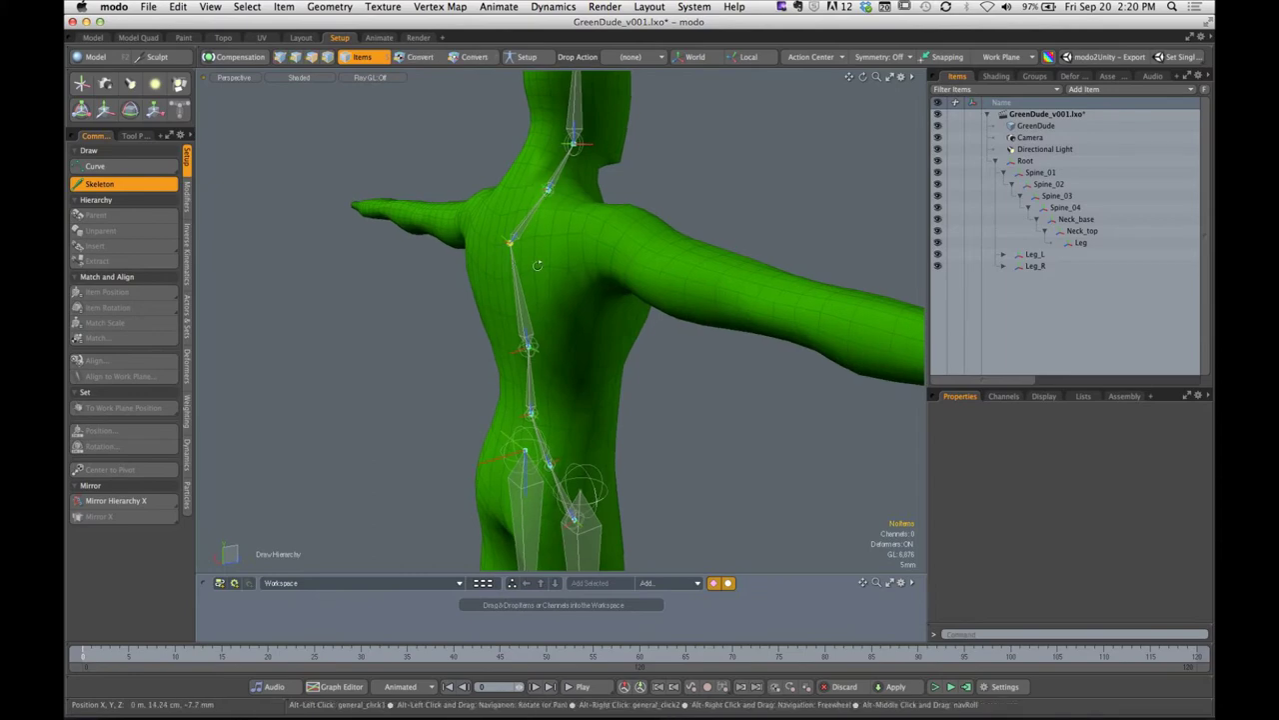
{"action": "left_click_drag", "start_coordinate": [492, 245], "coordinate": [674, 398], "text": "alt"}
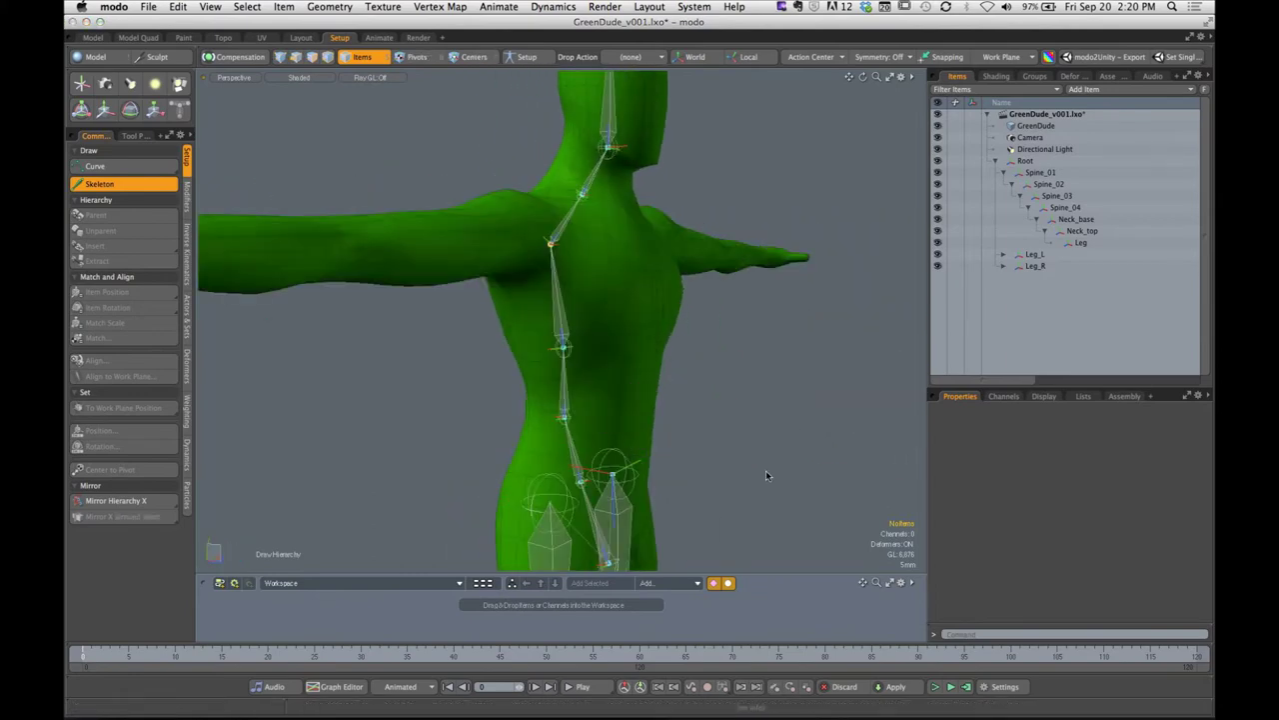
{"action": "key", "text": "KP_2"}
{"action": "left_click", "coordinate": [132, 136]}
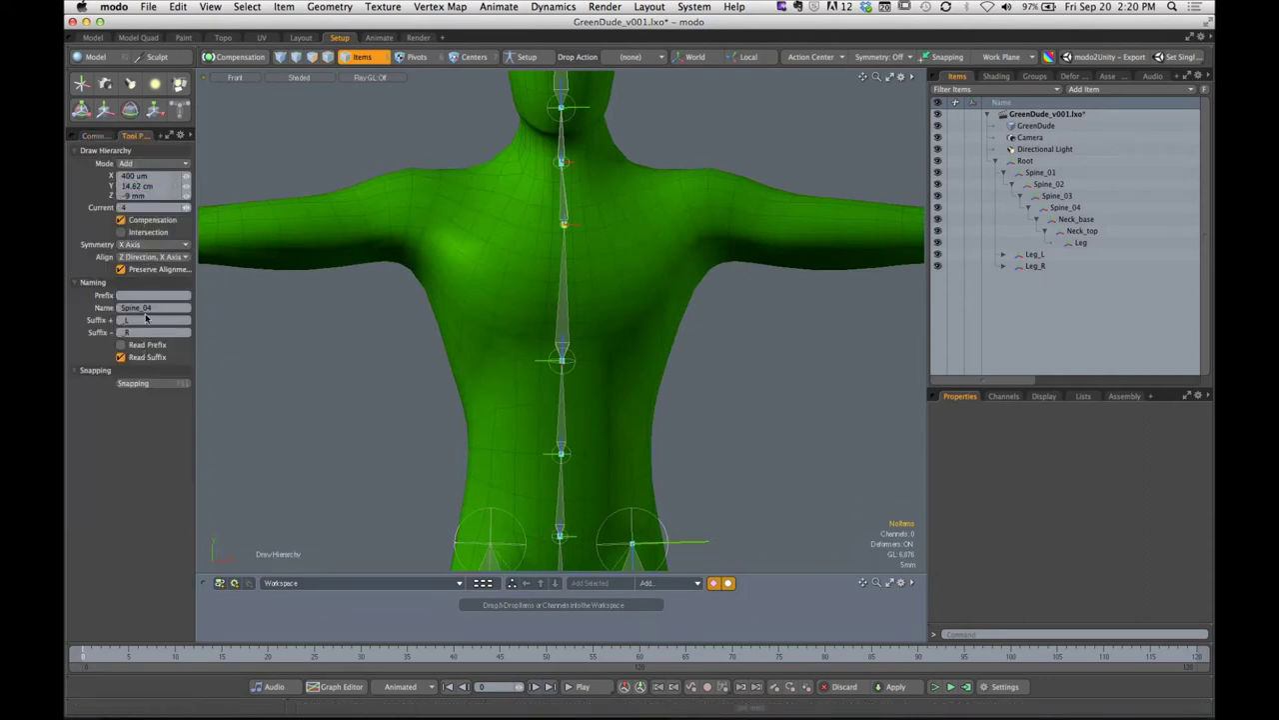
{"action": "left_click_drag", "start_coordinate": [630, 215], "coordinate": [516, 264], "text": "alt+shift"}
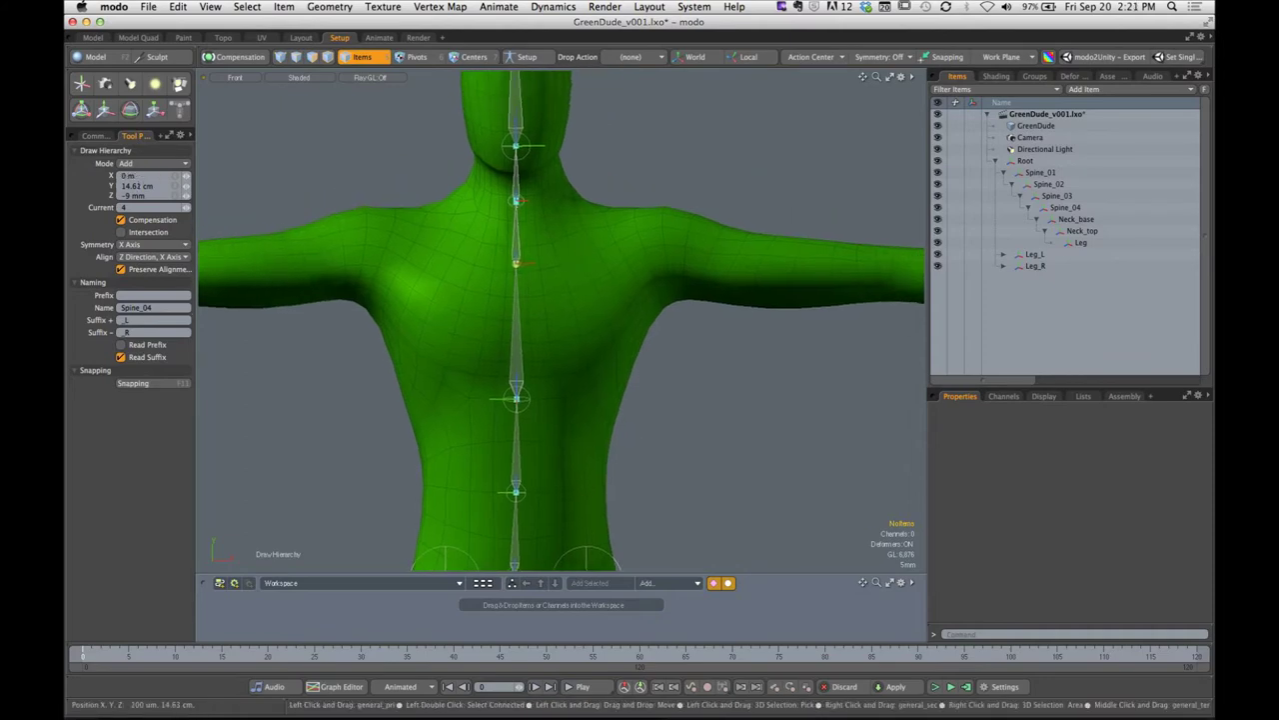
{"action": "left_click", "coordinate": [617, 238]}
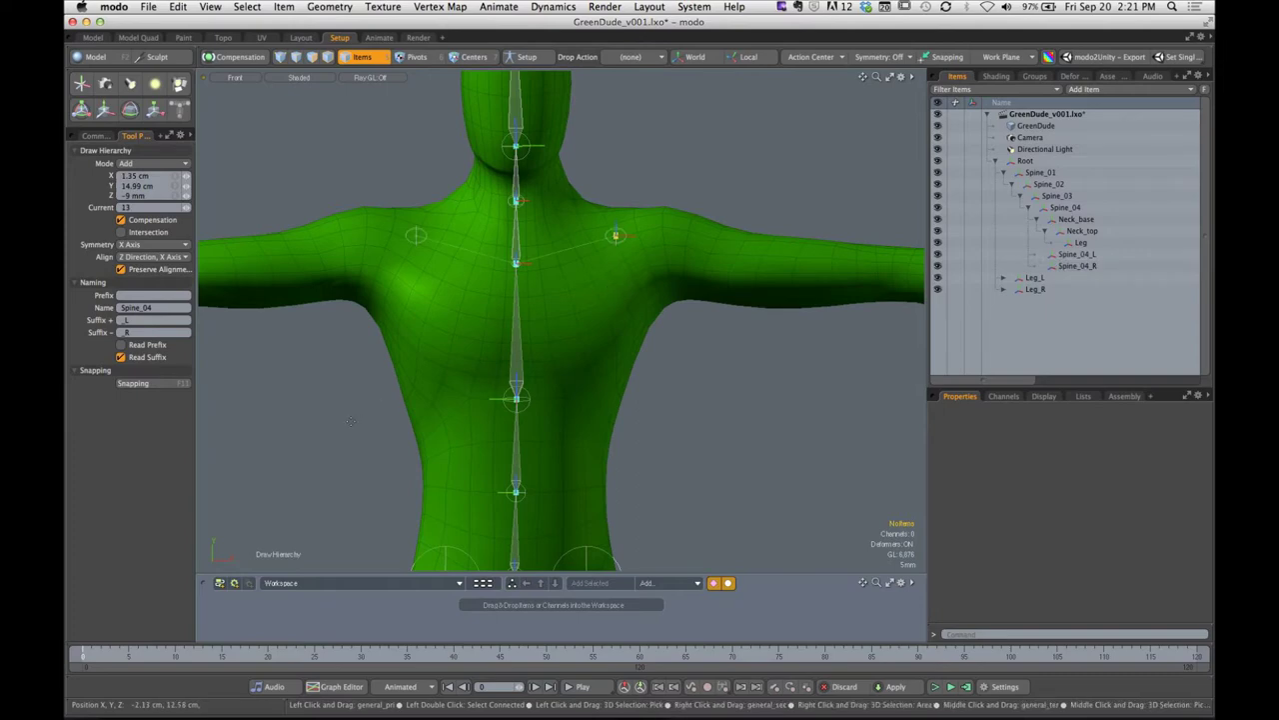
Name the new shoulder joint pair Arm and nudge it to about X 1.33 cm
{"action": "left_click", "coordinate": [155, 314]}
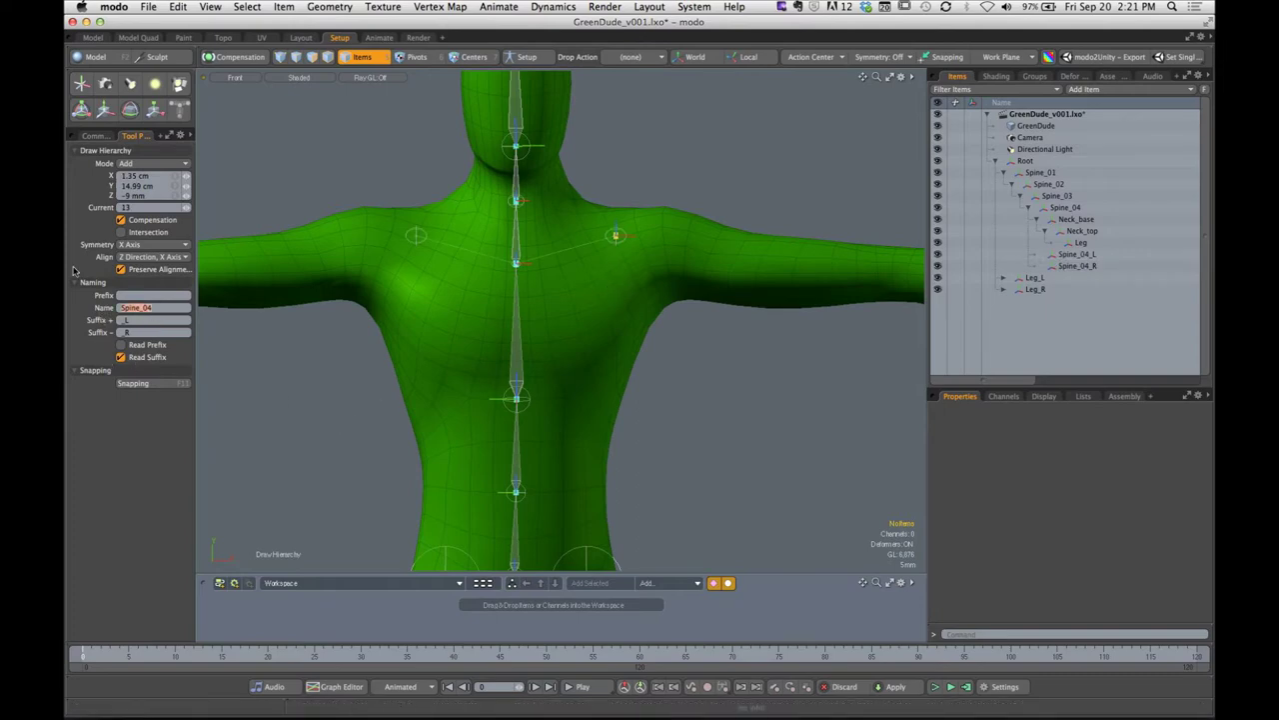
{"action": "type", "text": "Arm"}
{"action": "key", "text": "Return"}
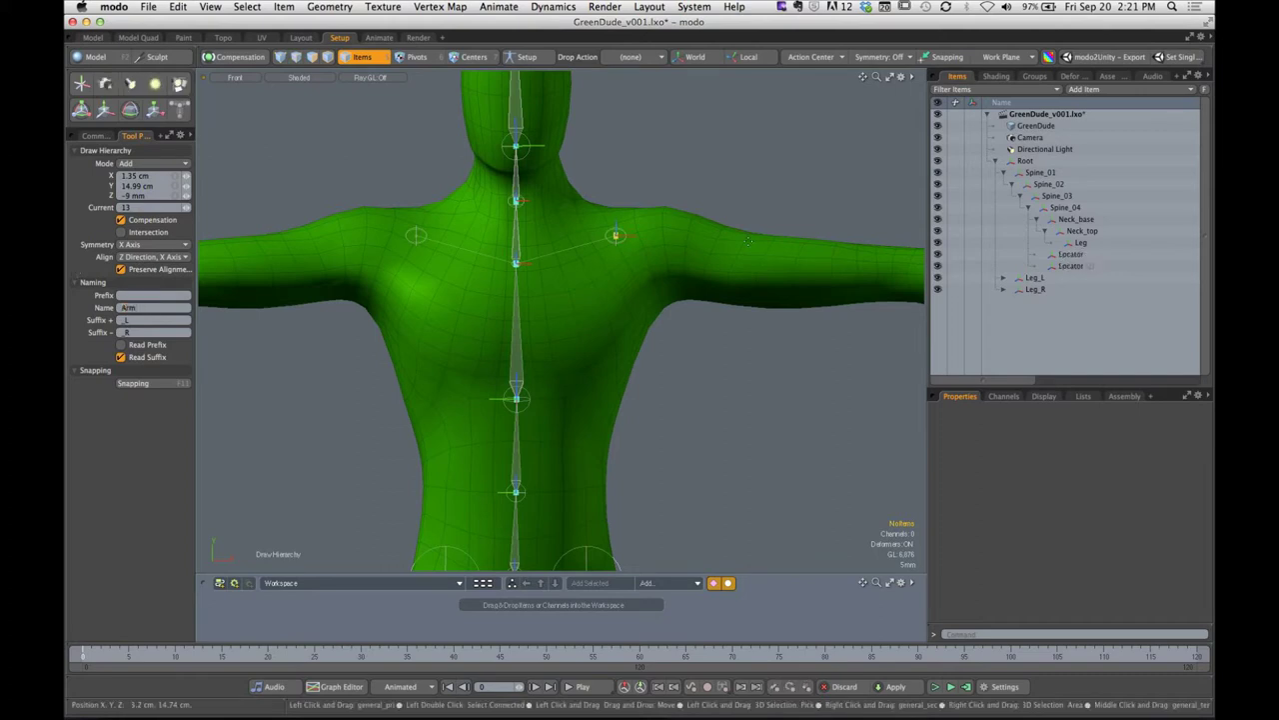
{"action": "left_click_drag", "start_coordinate": [615, 238], "coordinate": [613, 233]}
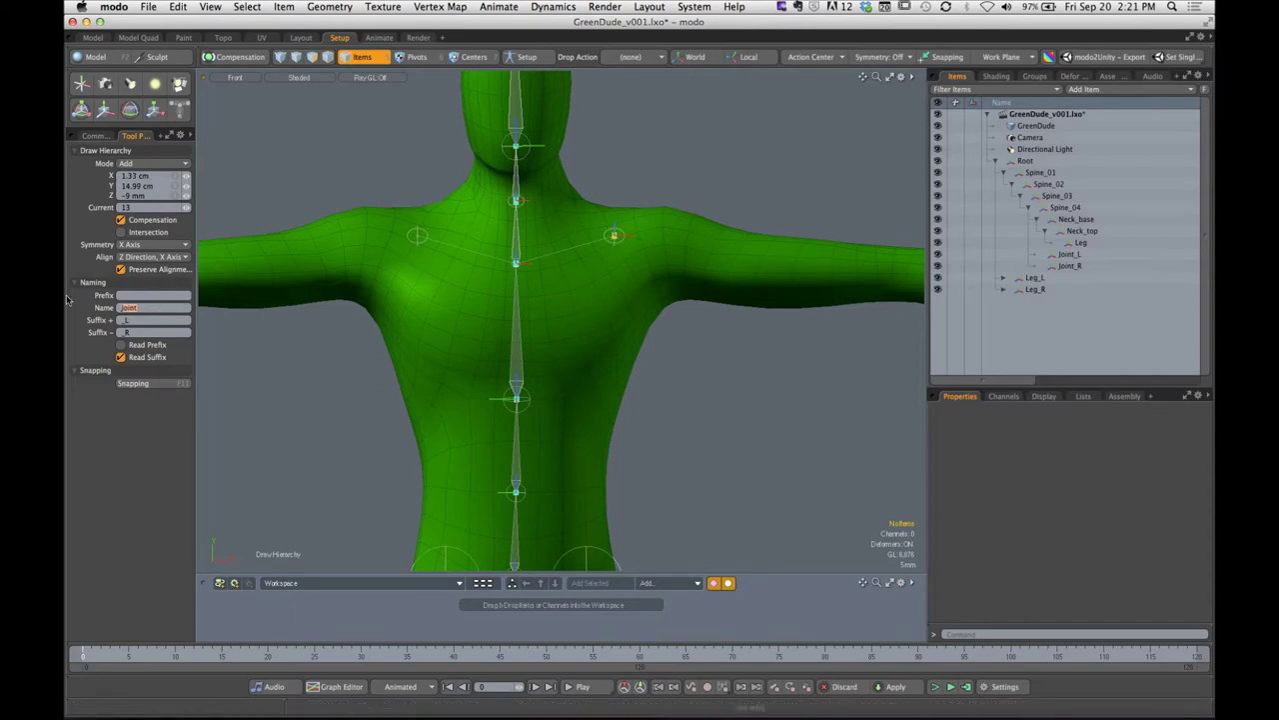
{"action": "type", "text": "Arm"}
{"action": "key", "text": "Return"}
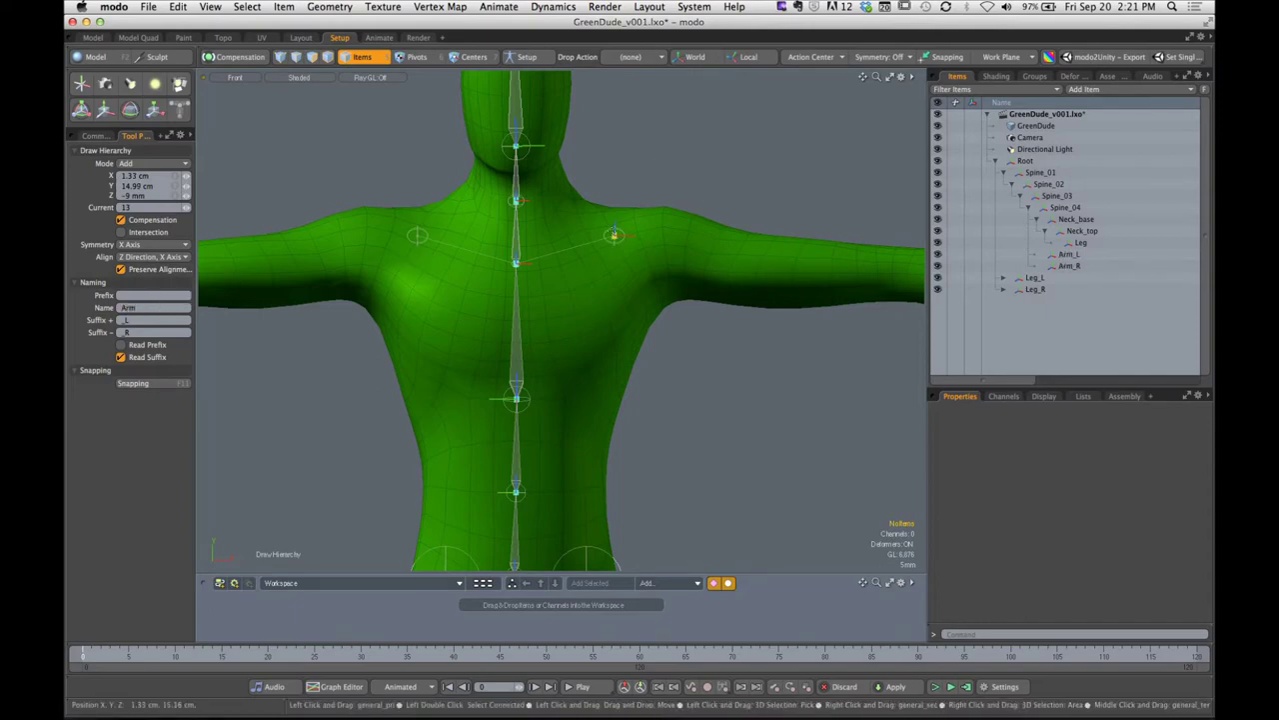
Move the shoulder joint to about X 1.9 cm, Y 14.92 cm, and add elbow and wrist joints at about X 5.08 and 7.68 cm, Y 14.44 cm
{"action": "left_click_drag", "start_coordinate": [614, 236], "coordinate": [567, 244]}
{"action": "left_click_drag", "start_coordinate": [567, 244], "coordinate": [507, 227], "text": "alt+shift"}
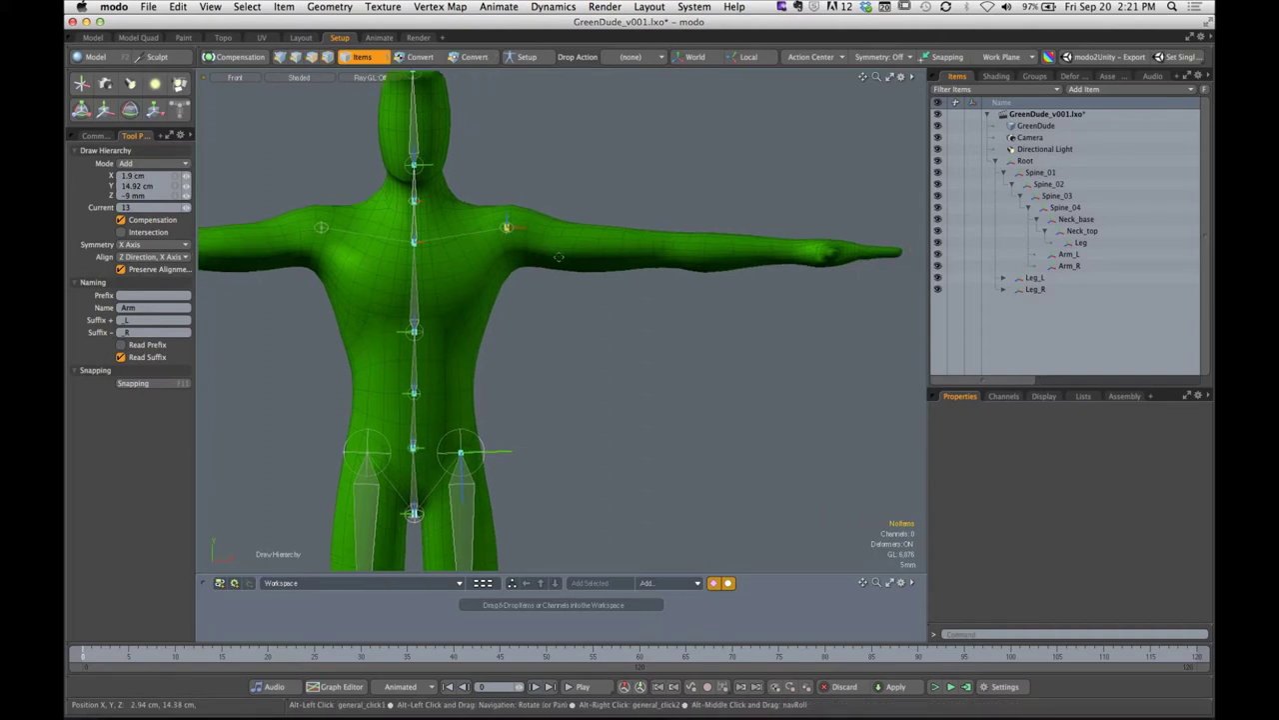
{"action": "left_click", "coordinate": [661, 251]}
{"action": "left_click_drag", "start_coordinate": [704, 268], "coordinate": [616, 268], "text": "alt+shift"}
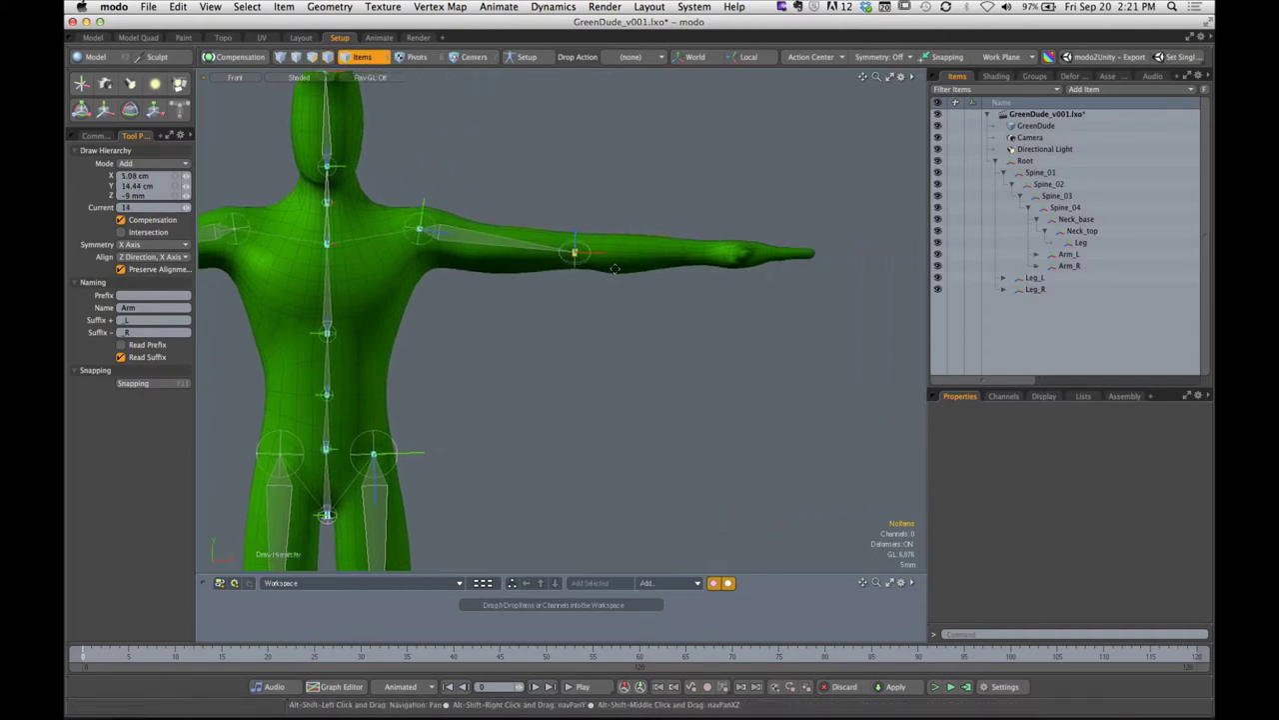
{"action": "left_click", "coordinate": [702, 251]}
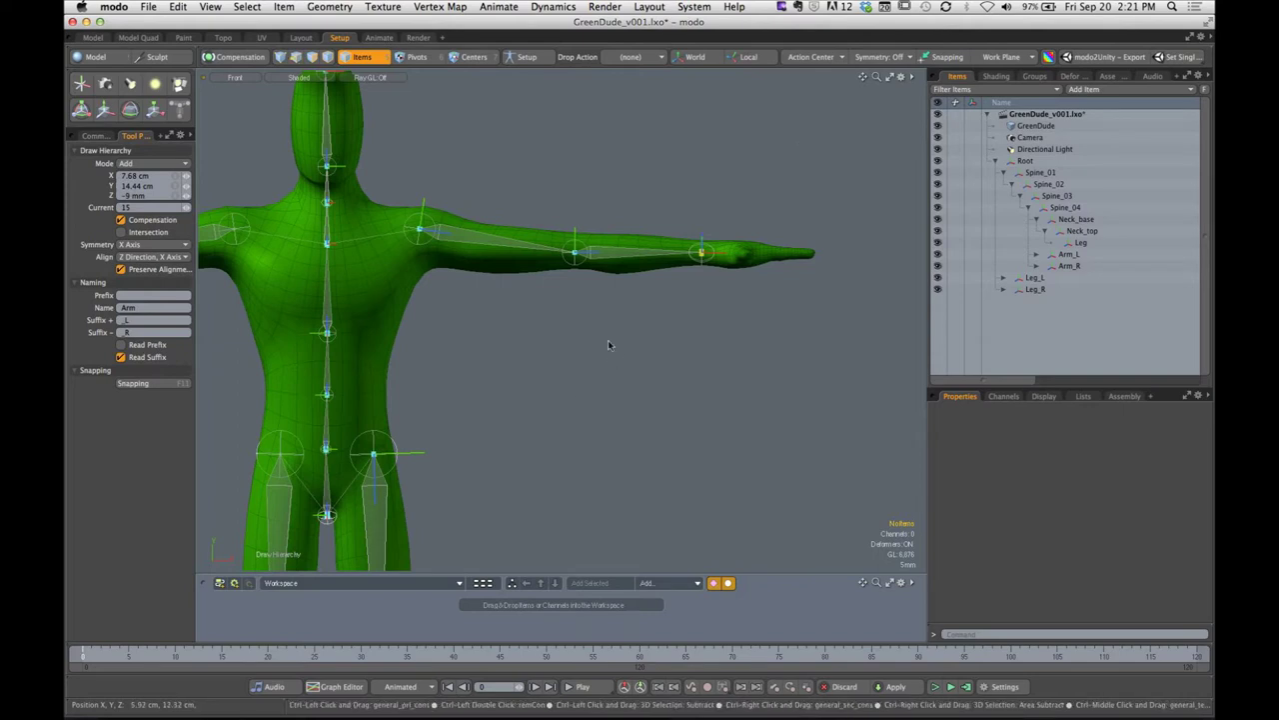
In the Top view, move the shoulder, elbow and wrist joints inside the arm, to about Z 400 um, -700 um and -1.3 mm
{"action": "key", "text": "ctrl+space"}
{"action": "left_click_drag", "start_coordinate": [556, 330], "coordinate": [649, 311], "text": "alt+shift"}
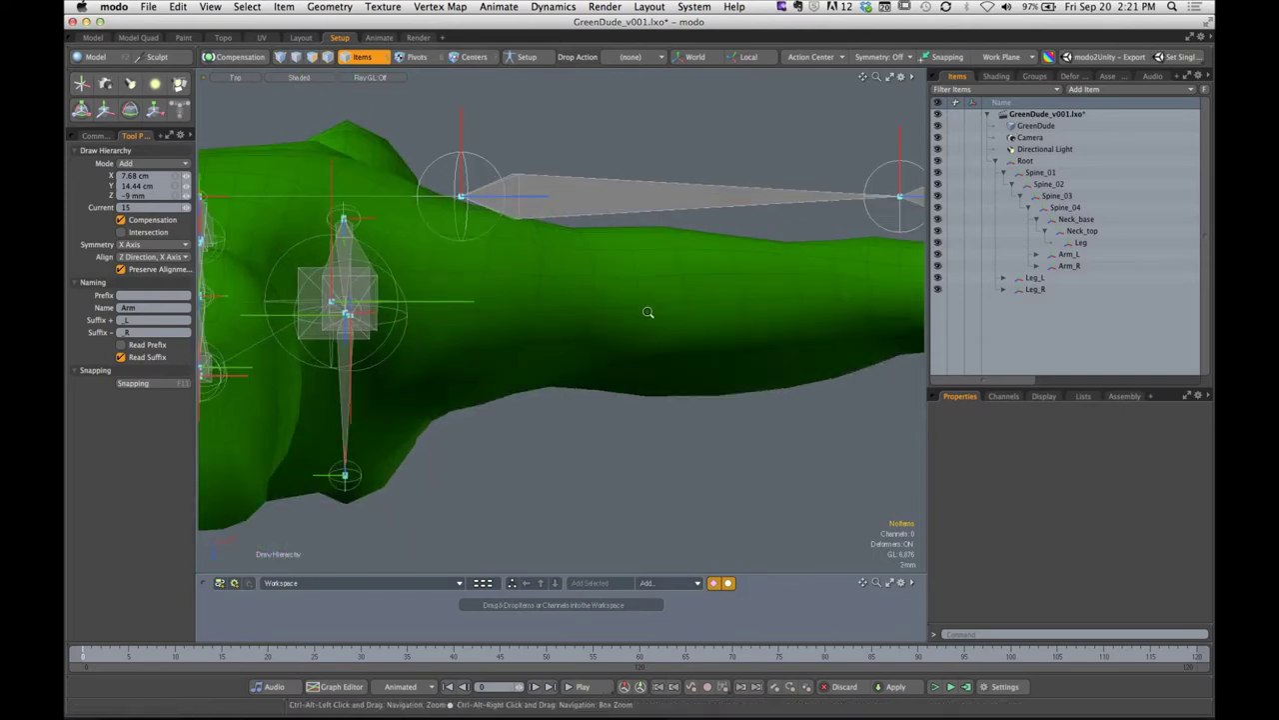
{"action": "left_click_drag", "start_coordinate": [463, 200], "coordinate": [473, 330]}
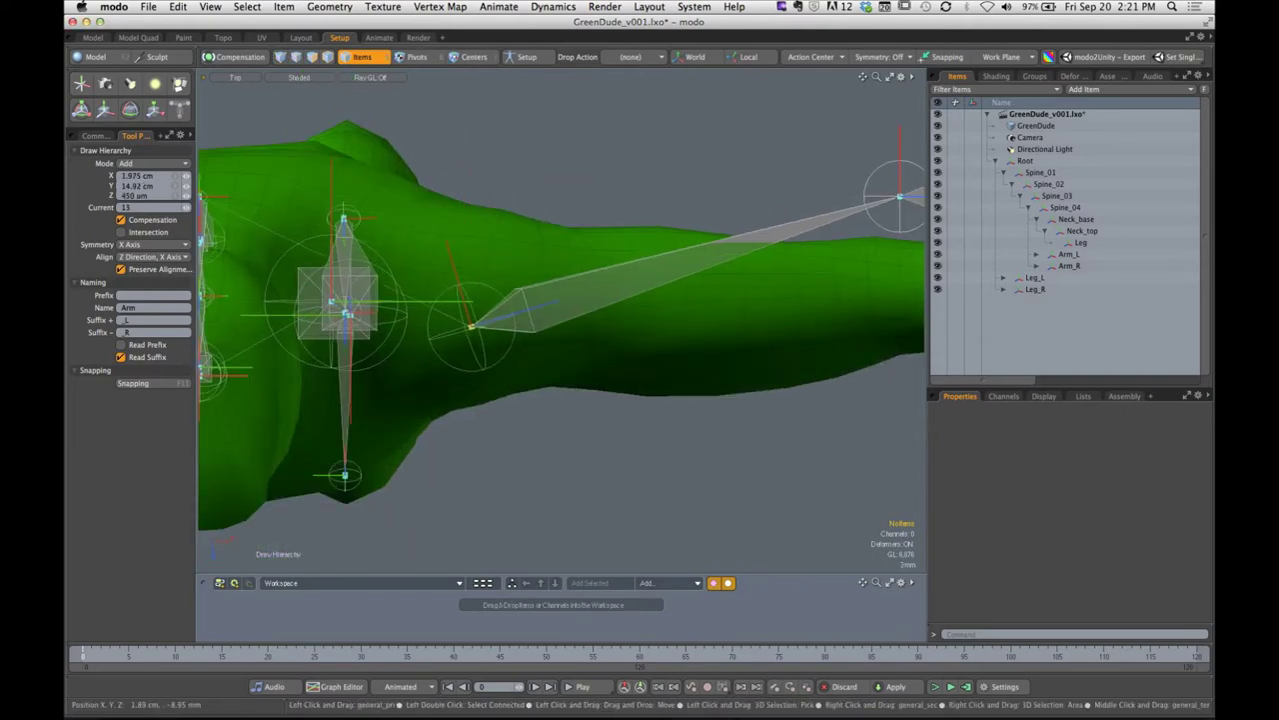
{"action": "left_click_drag", "start_coordinate": [578, 352], "coordinate": [536, 349], "text": "ctrl+alt"}
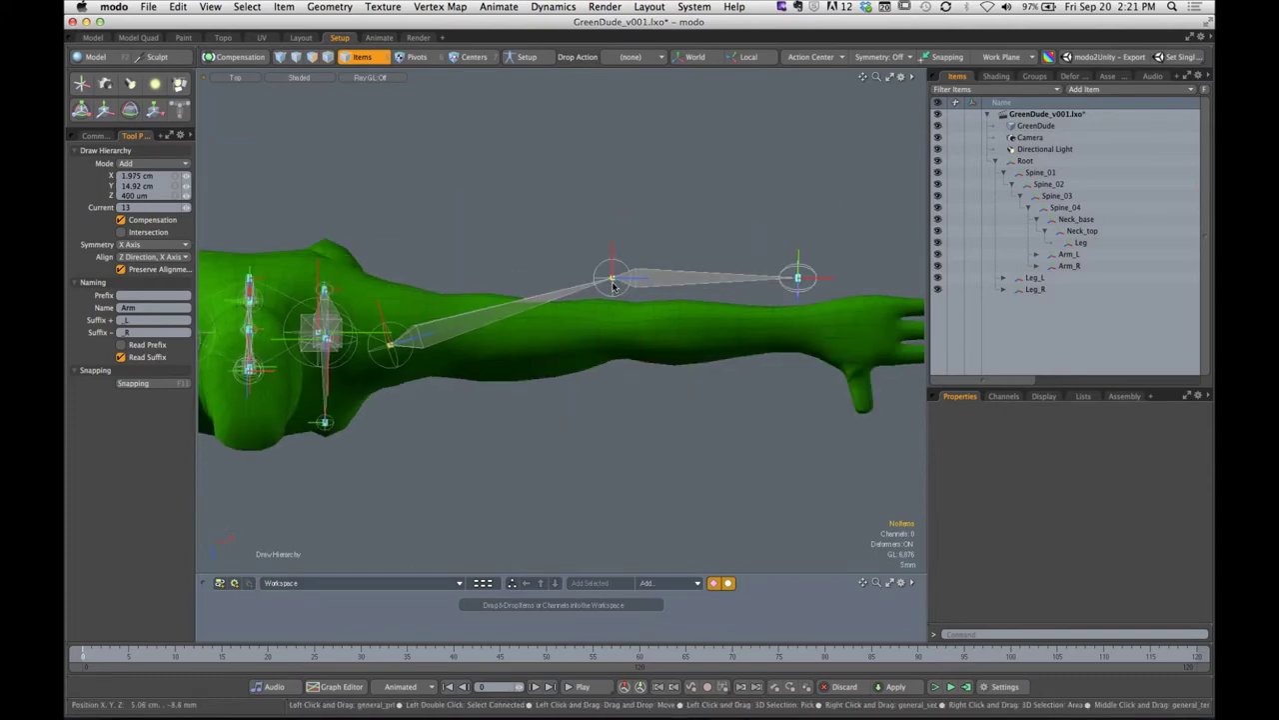
{"action": "left_click_drag", "start_coordinate": [612, 280], "coordinate": [615, 337]}
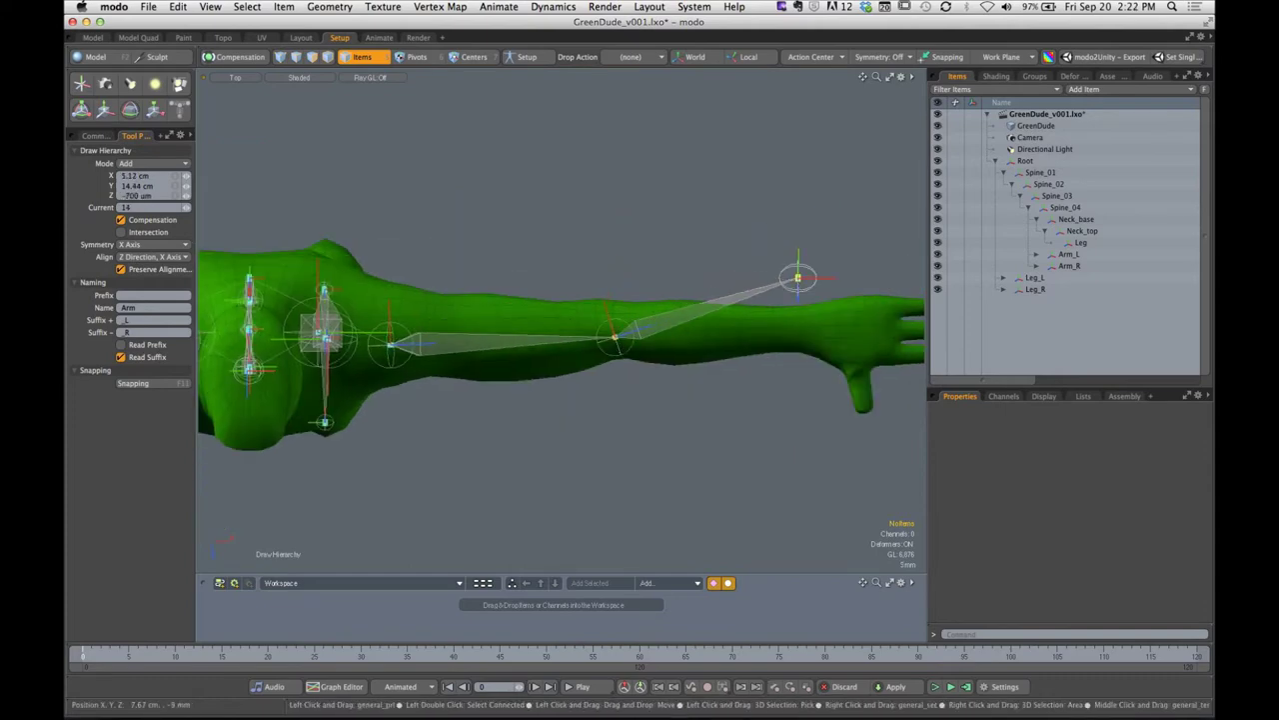
{"action": "left_click_drag", "start_coordinate": [796, 277], "coordinate": [810, 332]}
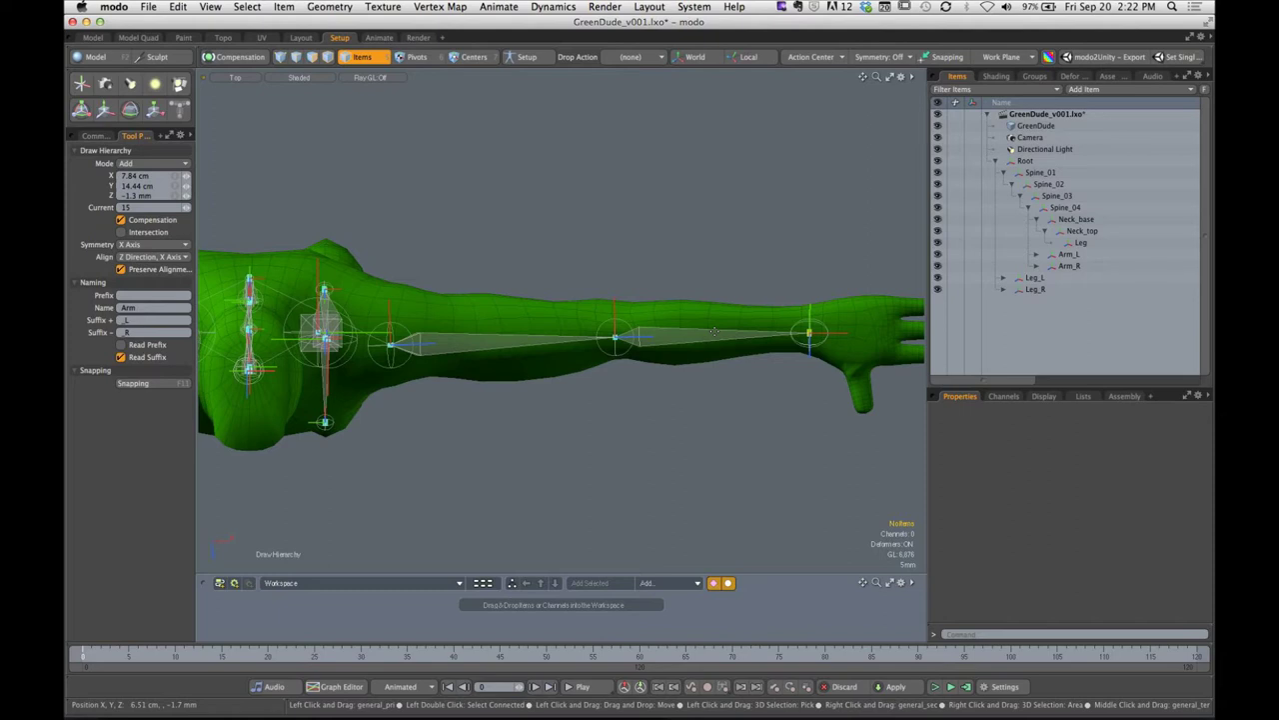
Enable Intersection and add a hand joint in the middle of the palm at about X 8.47 cm, Z -1.5 mm
{"action": "left_click_drag", "start_coordinate": [750, 367], "coordinate": [552, 337], "text": "alt"}
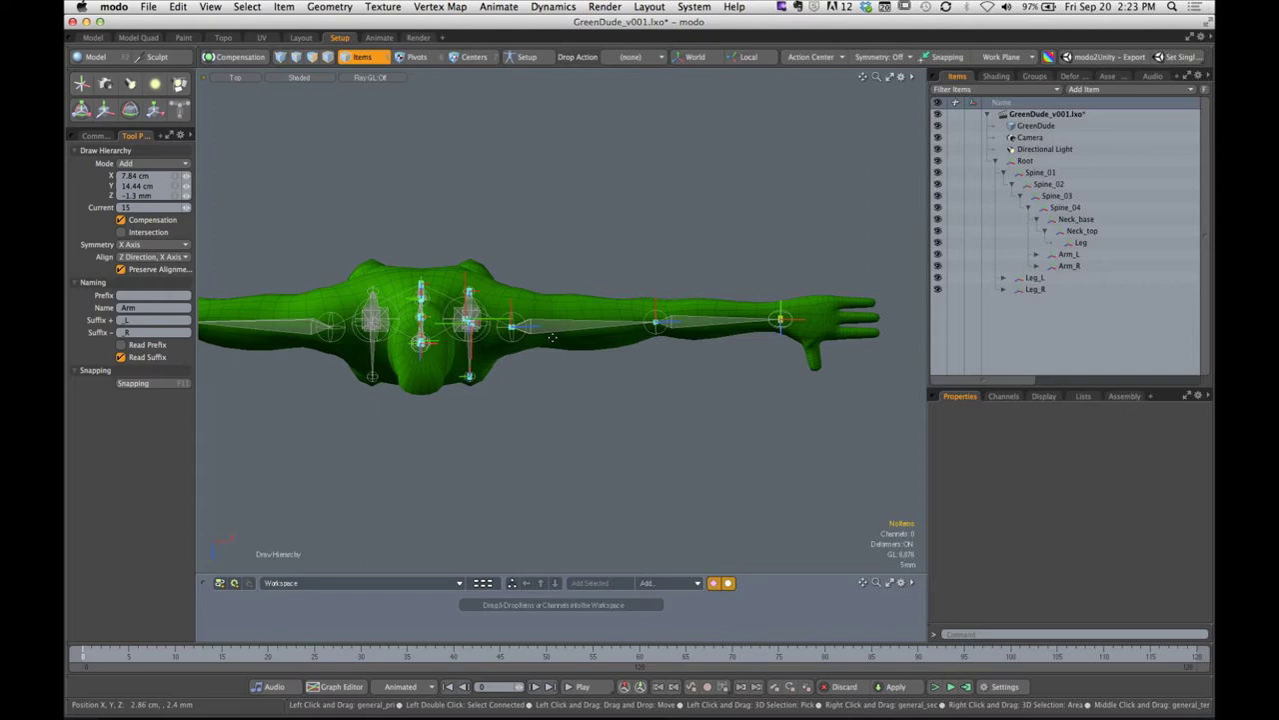
{"action": "left_click", "coordinate": [120, 232]}
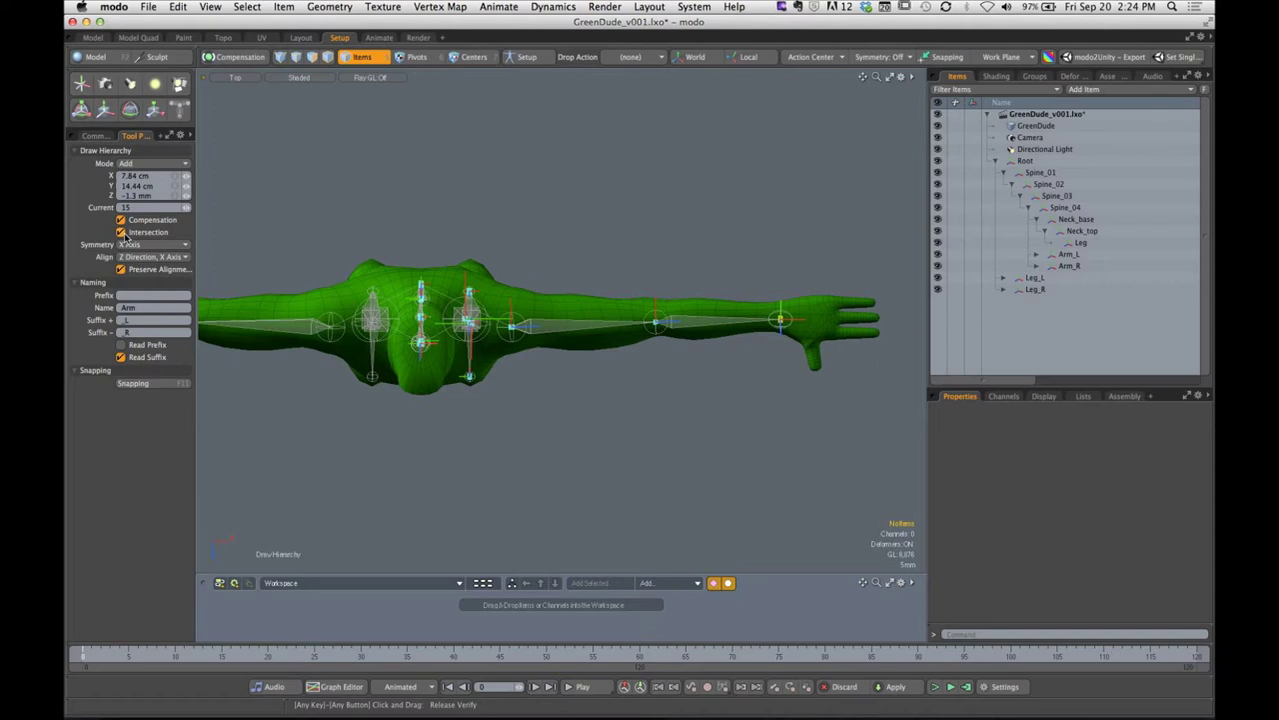
{"action": "scroll", "coordinate": [285, 258], "scroll_direction": "down", "scroll_amount": 5}
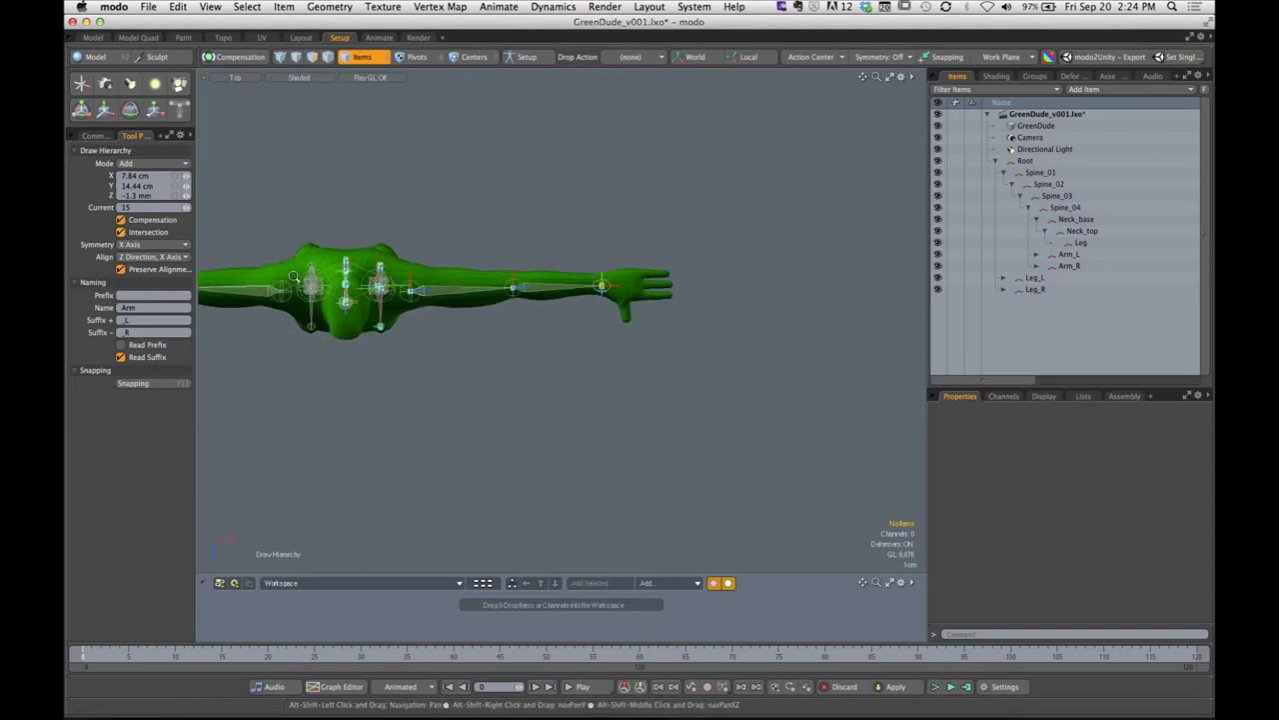
{"action": "key", "text": "alt"}
{"action": "left_click_drag", "start_coordinate": [540, 330], "coordinate": [537, 332], "text": "alt"}
{"action": "left_click_drag", "start_coordinate": [615, 290], "coordinate": [504, 291], "text": "alt"}
{"action": "scroll", "coordinate": [507, 300], "scroll_direction": "down", "scroll_amount": 4}
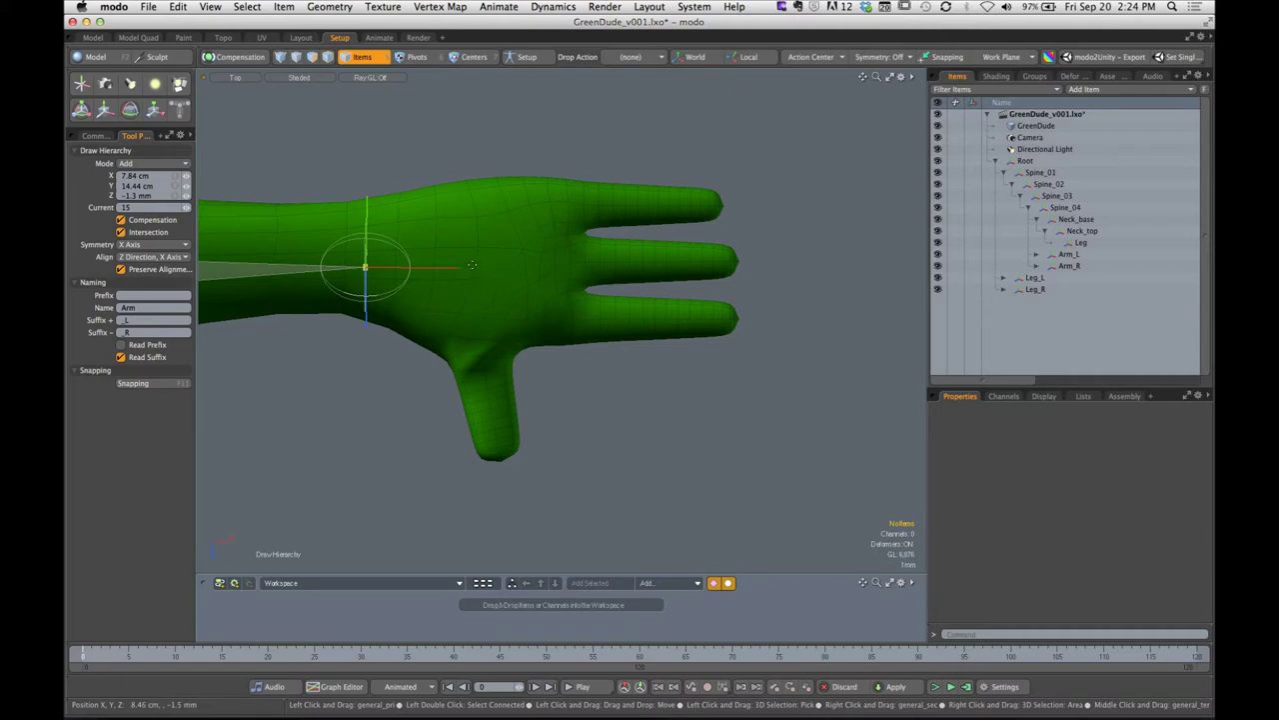
{"action": "left_click", "coordinate": [473, 264]}
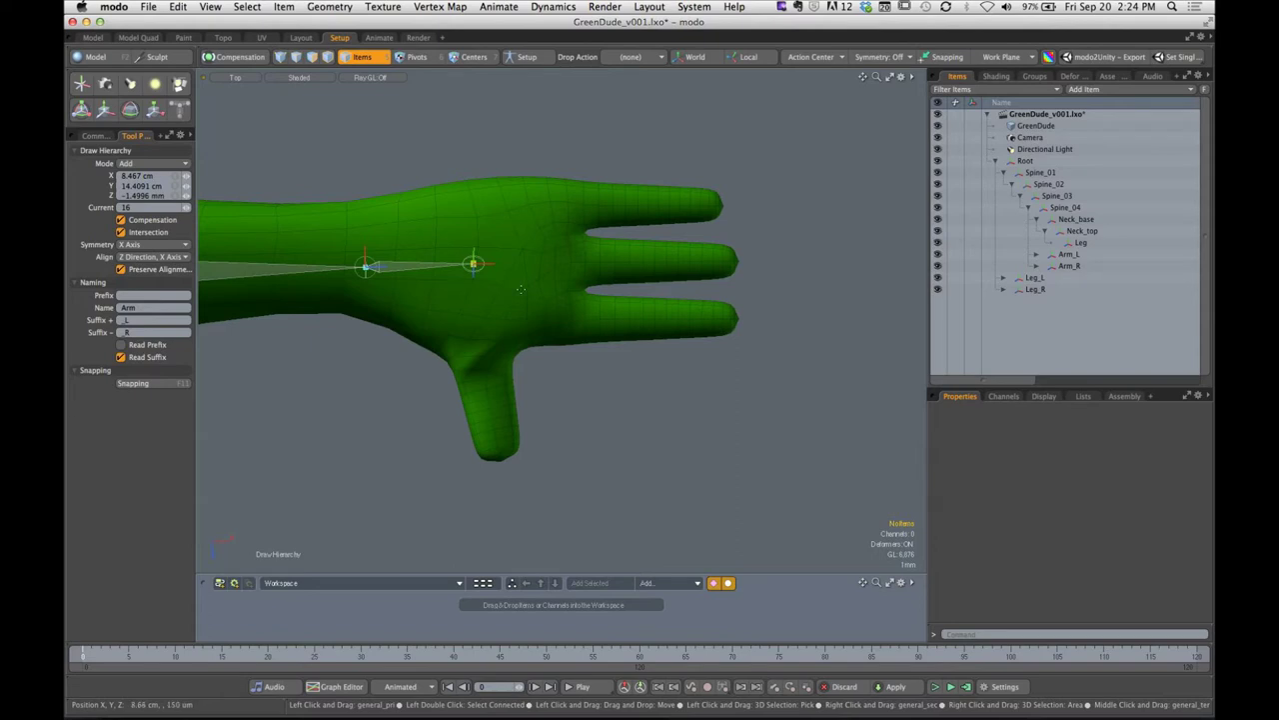
Examine the palm joint and the bases of the fingers from the Perspective and Top views
{"action": "key", "text": "ctrl+space"}
{"action": "left_click", "coordinate": [629, 230]}
{"action": "left_click_drag", "start_coordinate": [630, 230], "coordinate": [613, 343], "text": "alt"}
{"action": "key", "text": "ctrl+space"}
{"action": "left_click", "coordinate": [610, 208]}
{"action": "left_click_drag", "start_coordinate": [603, 299], "coordinate": [482, 223], "text": "alt"}
{"action": "left_click_drag", "start_coordinate": [546, 265], "coordinate": [525, 232], "text": "alt+shift"}
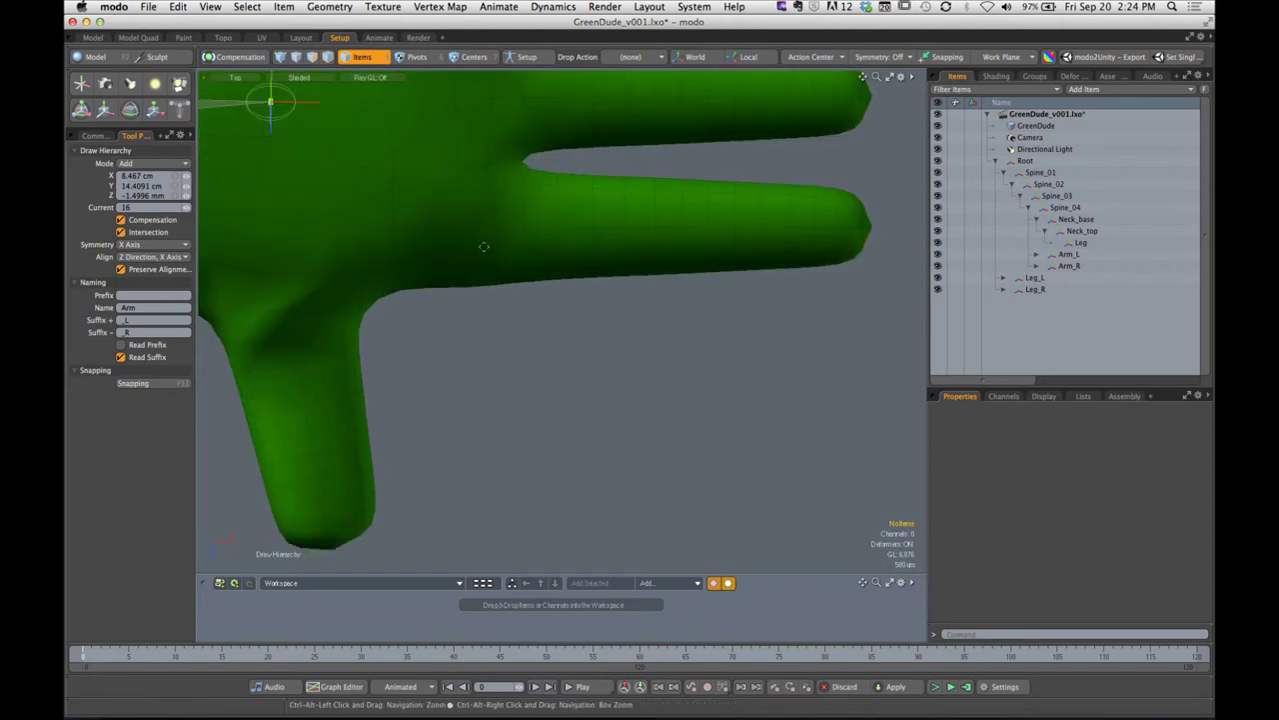
{"action": "left_click_drag", "start_coordinate": [425, 240], "coordinate": [494, 285], "text": "alt+shift"}
{"action": "left_click_drag", "start_coordinate": [493, 285], "coordinate": [539, 313], "text": "alt+shift"}
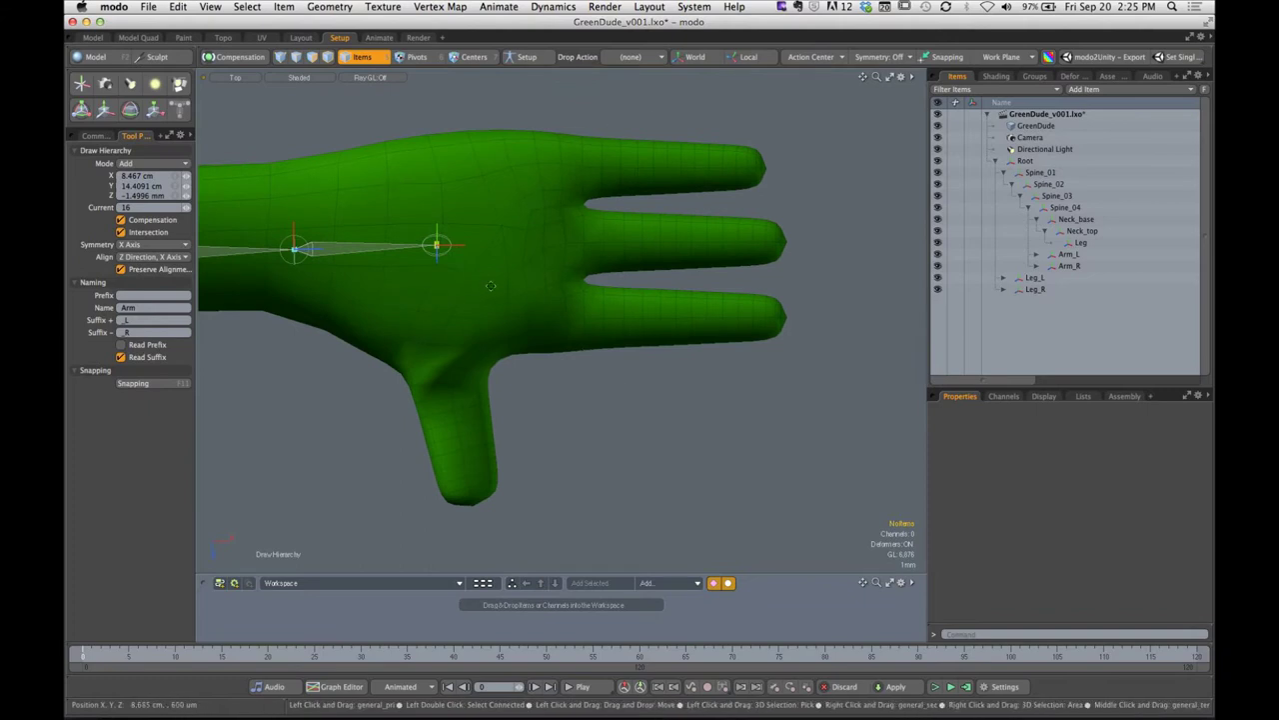
{"action": "left_click_drag", "start_coordinate": [531, 321], "coordinate": [492, 284], "text": "alt+shift"}
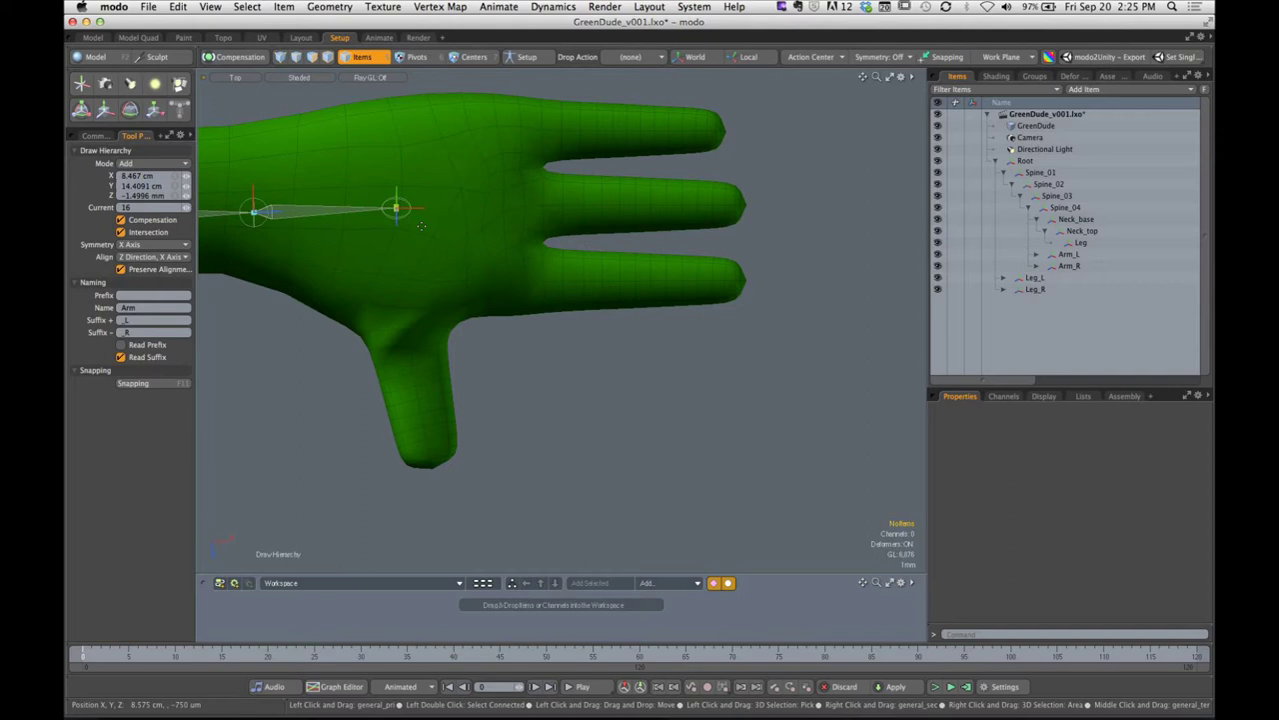
{"action": "left_click_drag", "start_coordinate": [458, 270], "coordinate": [446, 278], "text": "alt"}
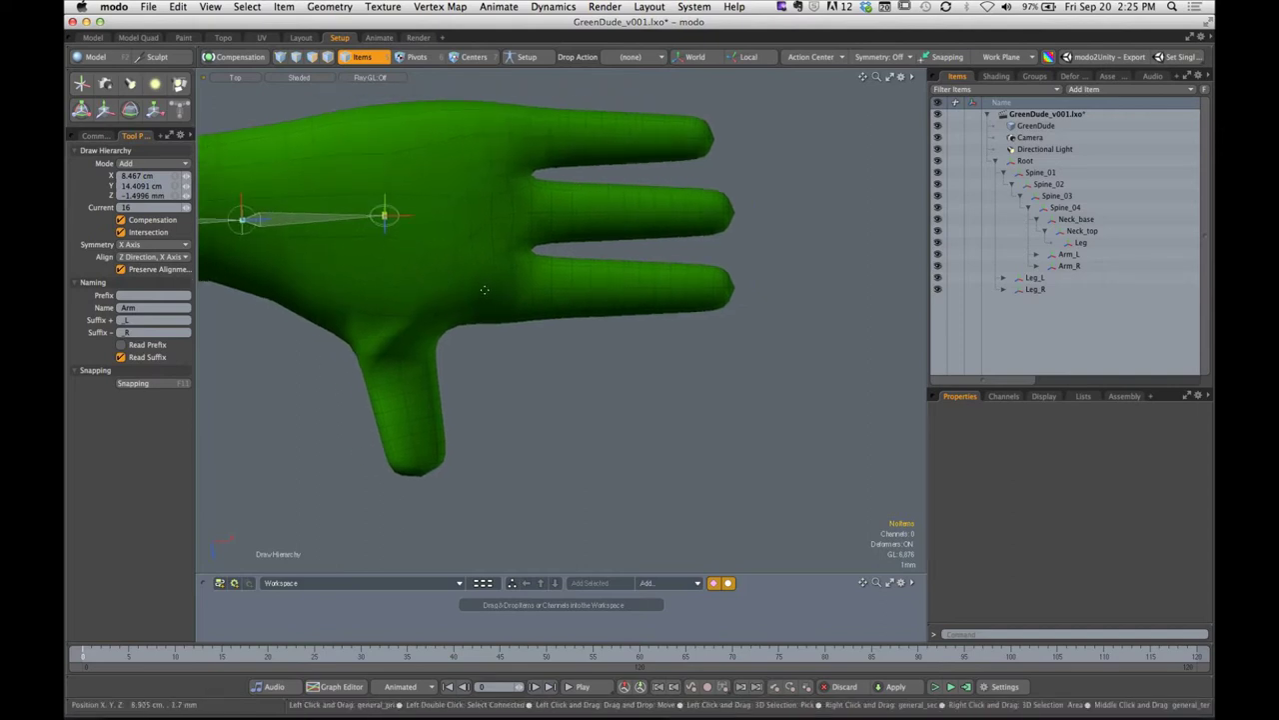
Add four joints from the base to the tip of the finger nearest the thumb, at about X 8.93, 9.38, 9.77 and 10 cm
{"action": "left_click", "coordinate": [490, 289]}
{"action": "left_click_drag", "start_coordinate": [491, 290], "coordinate": [525, 286], "text": "alt+shift"}
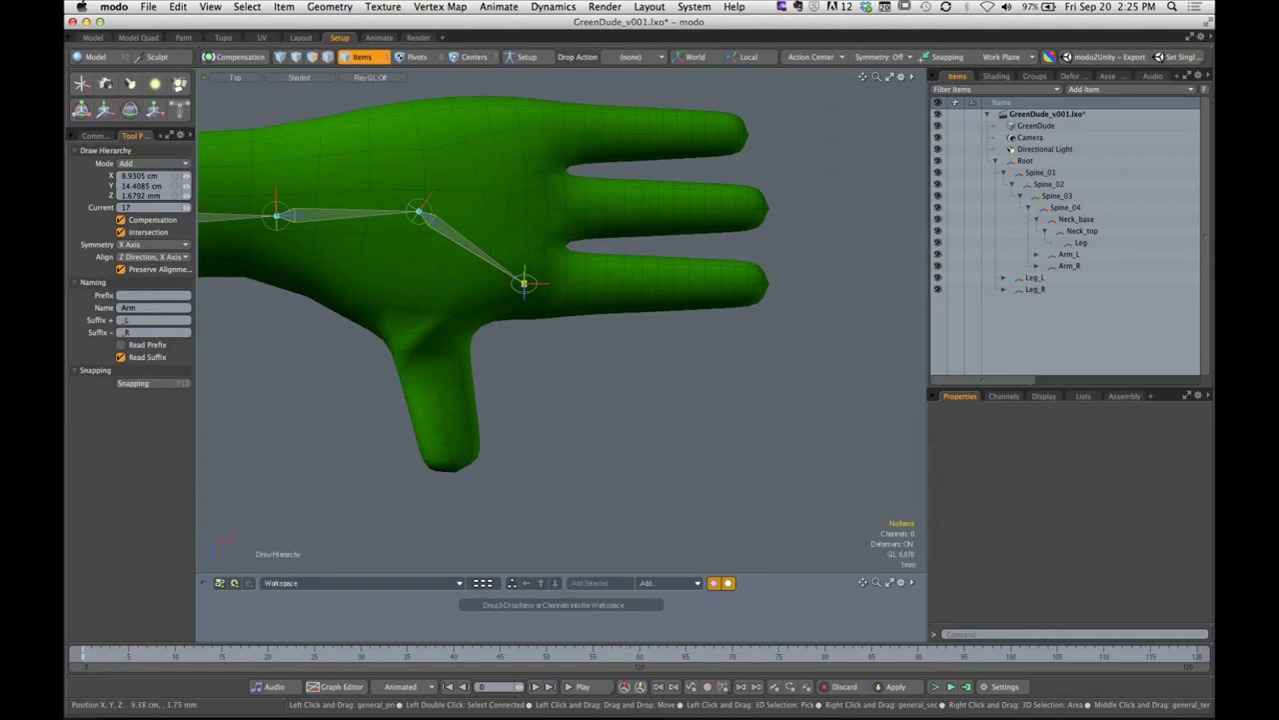
{"action": "left_click", "coordinate": [627, 286]}
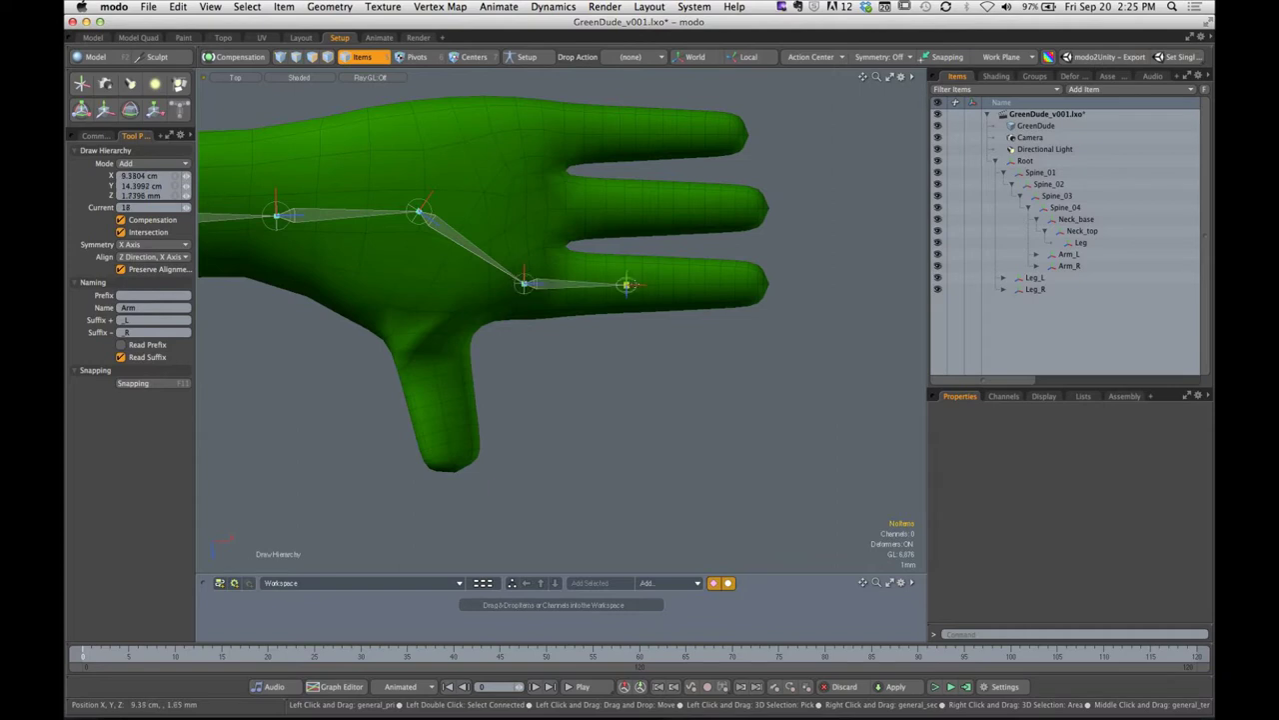
{"action": "left_click", "coordinate": [714, 285]}
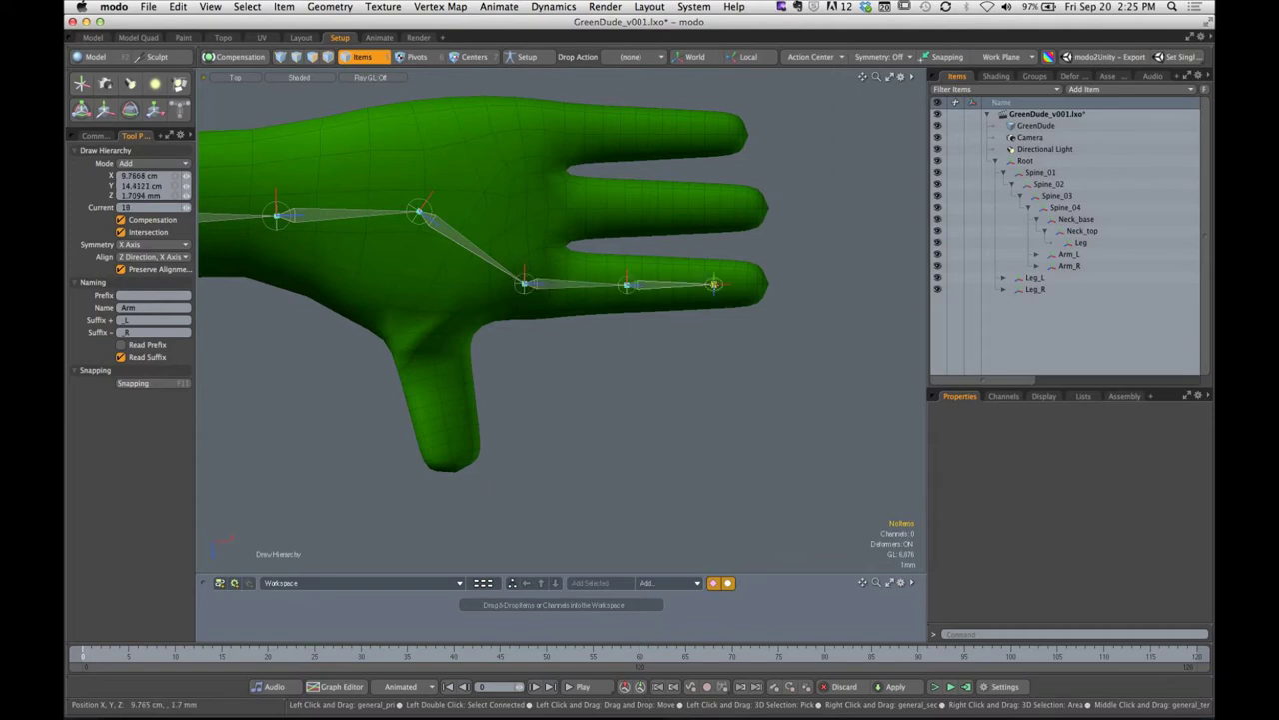
{"action": "left_click", "coordinate": [766, 283]}
{"action": "left_click_drag", "start_coordinate": [617, 306], "coordinate": [629, 296], "text": "alt+shift"}
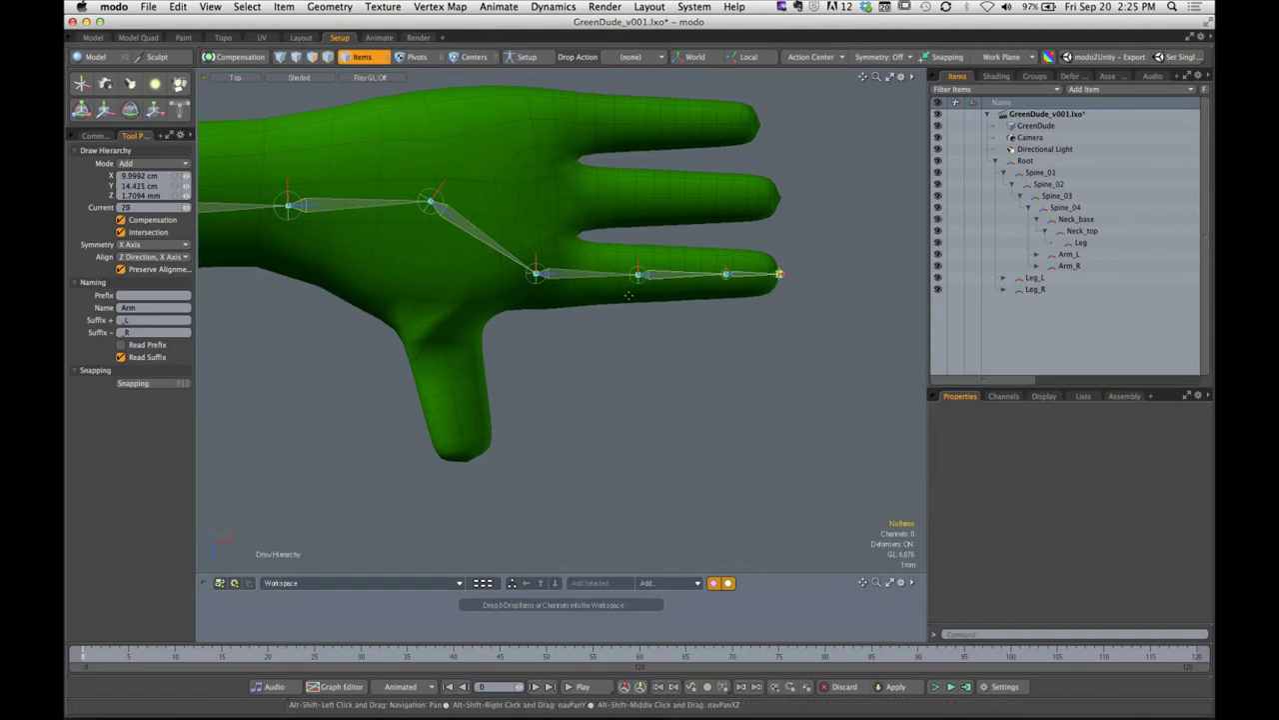
{"action": "key", "text": "ctrl+space"}
{"action": "left_click", "coordinate": [694, 243]}
{"action": "left_click_drag", "start_coordinate": [727, 205], "coordinate": [455, 286], "text": "alt"}
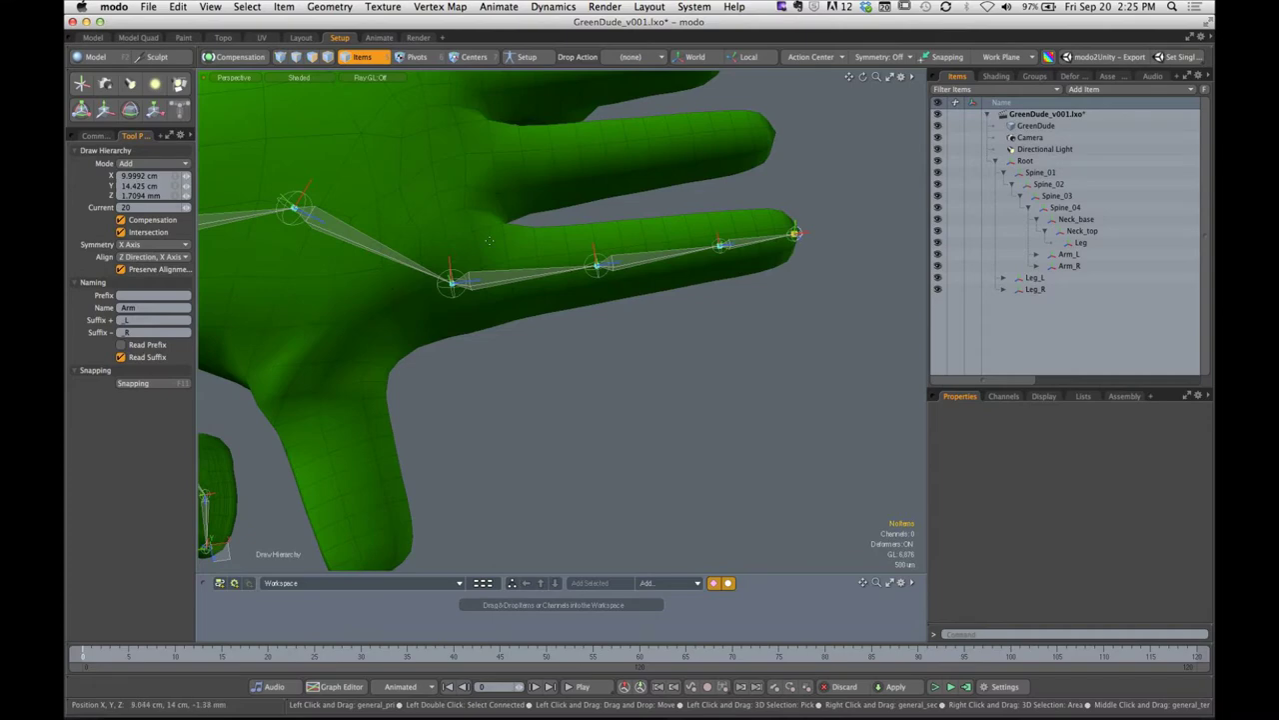
From the palm joint, add four joints from base to tip of the middle finger, at about X 8.92, 9.42, 9.73 and 10 cm
{"action": "left_click_drag", "start_coordinate": [489, 240], "coordinate": [396, 294], "text": "alt"}
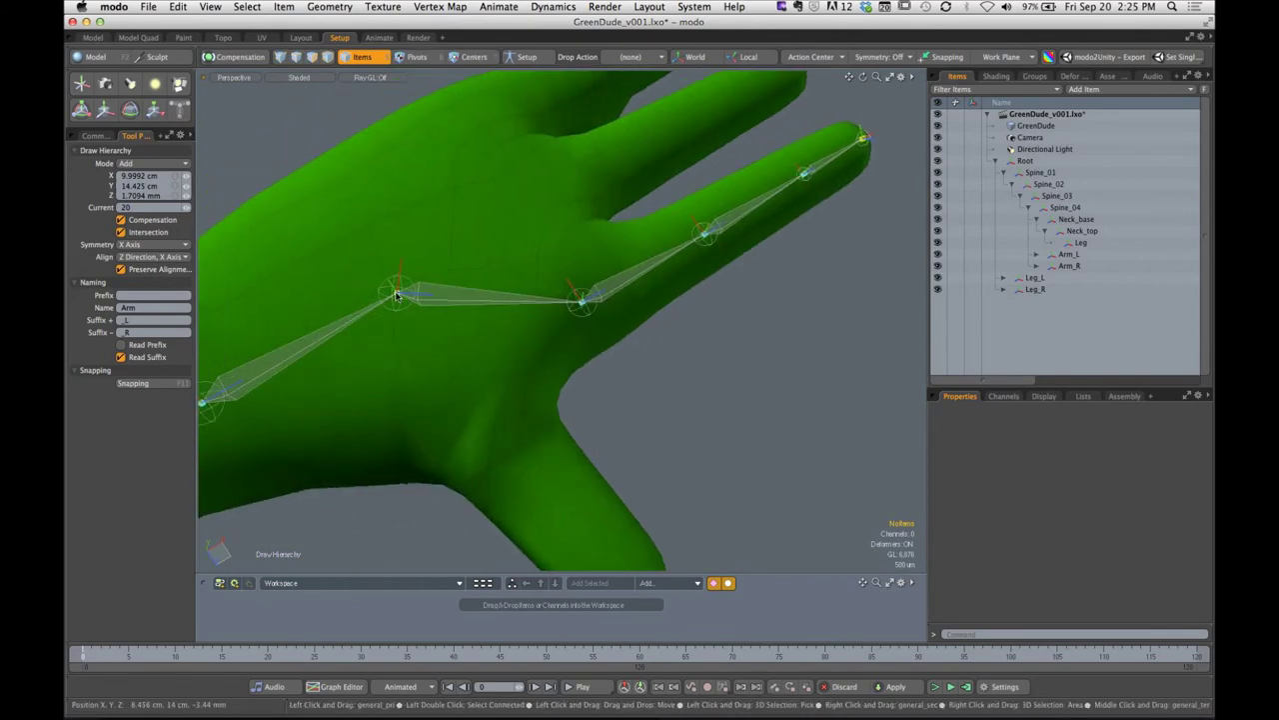
{"action": "left_click_drag", "start_coordinate": [407, 300], "coordinate": [400, 374], "text": "alt+shift"}
{"action": "left_click_drag", "start_coordinate": [563, 348], "coordinate": [415, 348], "text": "alt+shift"}
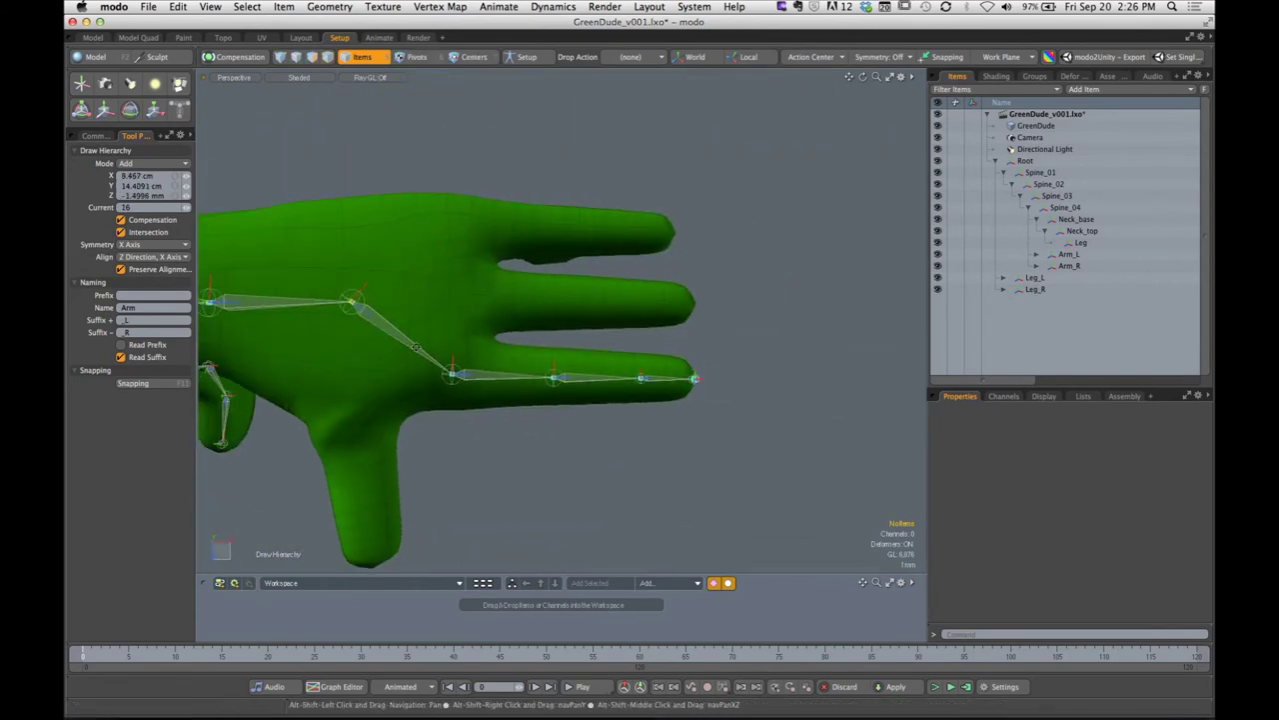
{"action": "left_click", "coordinate": [455, 295]}
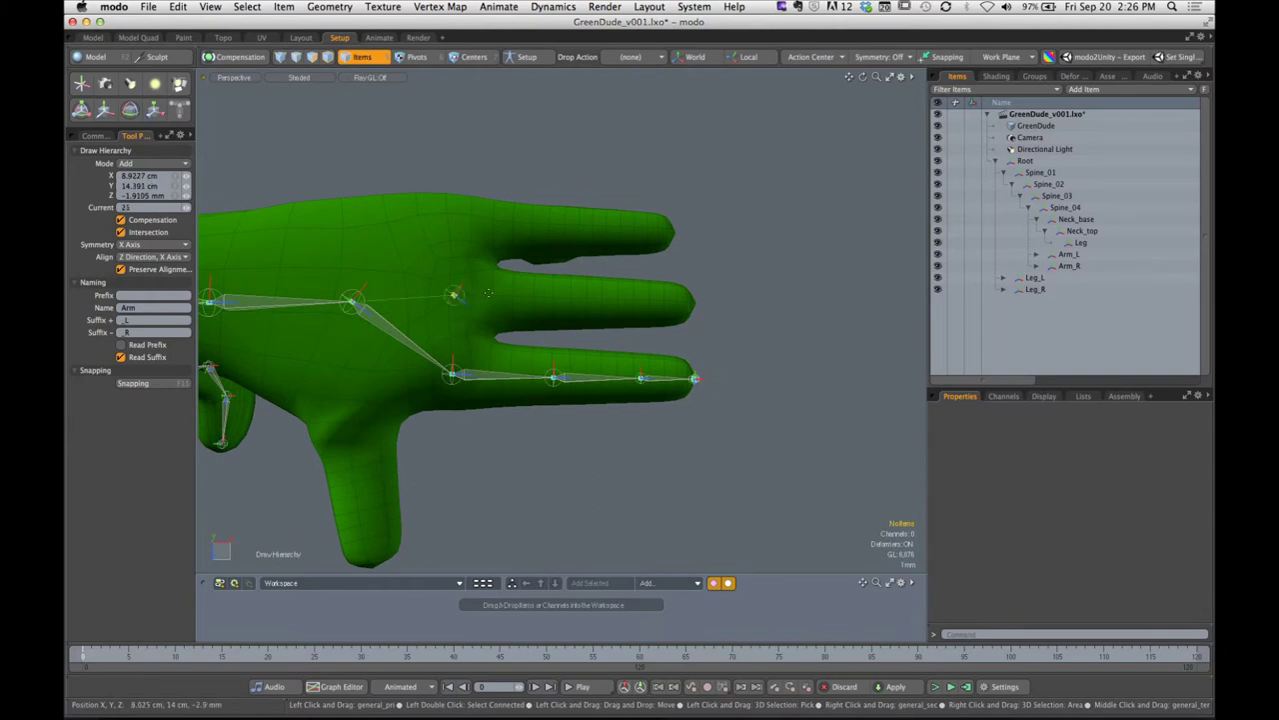
{"action": "left_click_drag", "start_coordinate": [559, 297], "coordinate": [552, 262], "text": "alt"}
{"action": "scroll", "coordinate": [526, 263], "scroll_direction": "up", "scroll_amount": 3}
{"action": "left_click", "coordinate": [549, 263]}
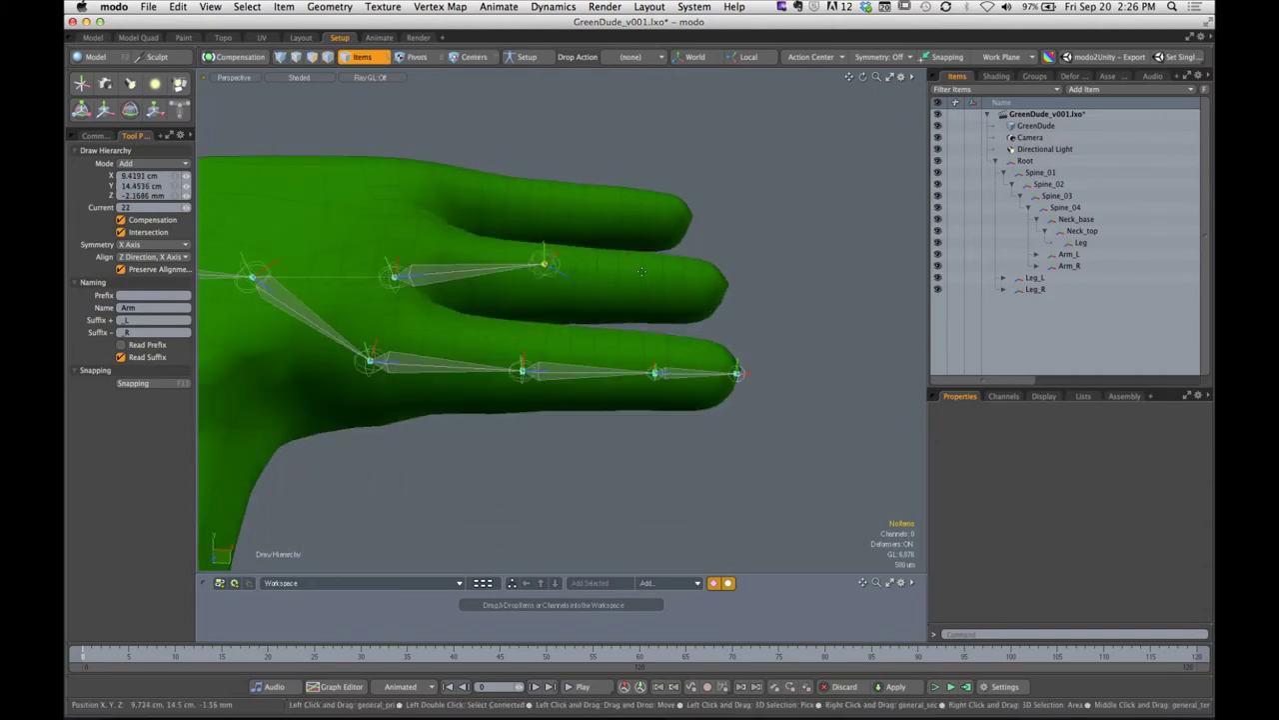
{"action": "mouse_move", "coordinate": [631, 266]}
{"action": "left_mouse_down", "text": "alt"}
{"action": "mouse_move", "coordinate": [620, 123]}
{"action": "mouse_move", "coordinate": [619, 272]}
{"action": "left_mouse_up", "text": "alt"}
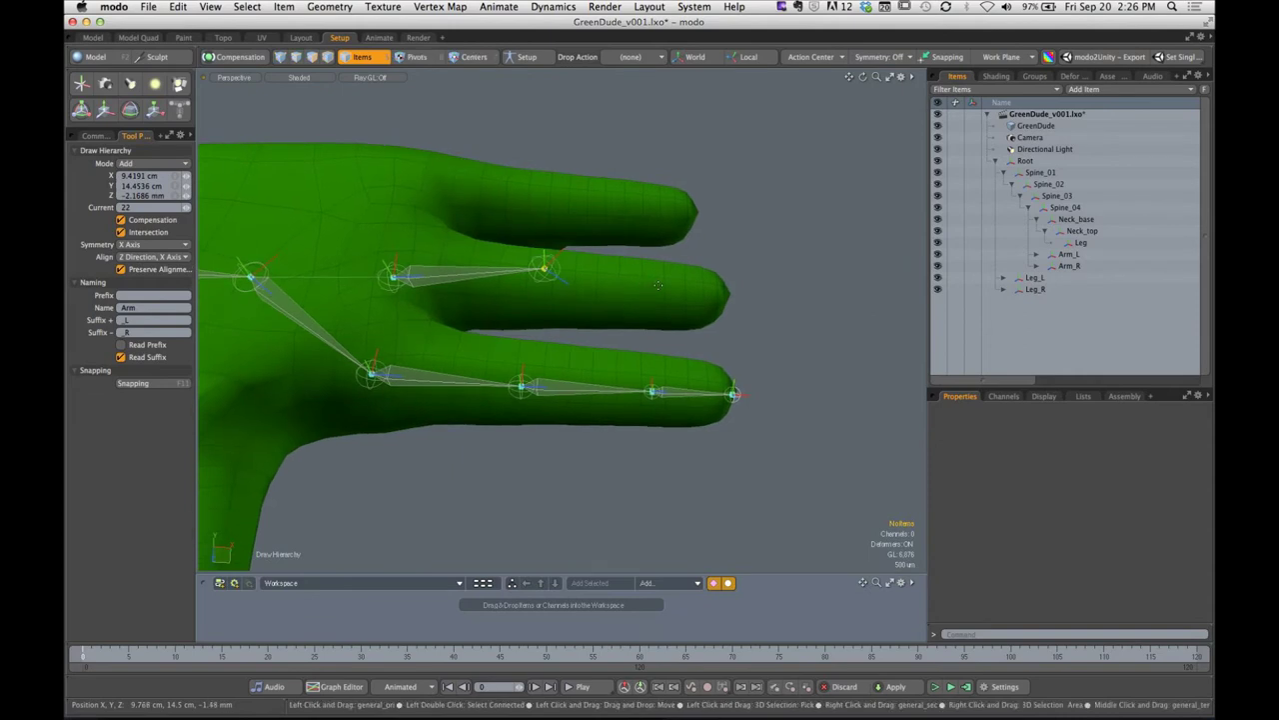
{"action": "left_click", "coordinate": [639, 281]}
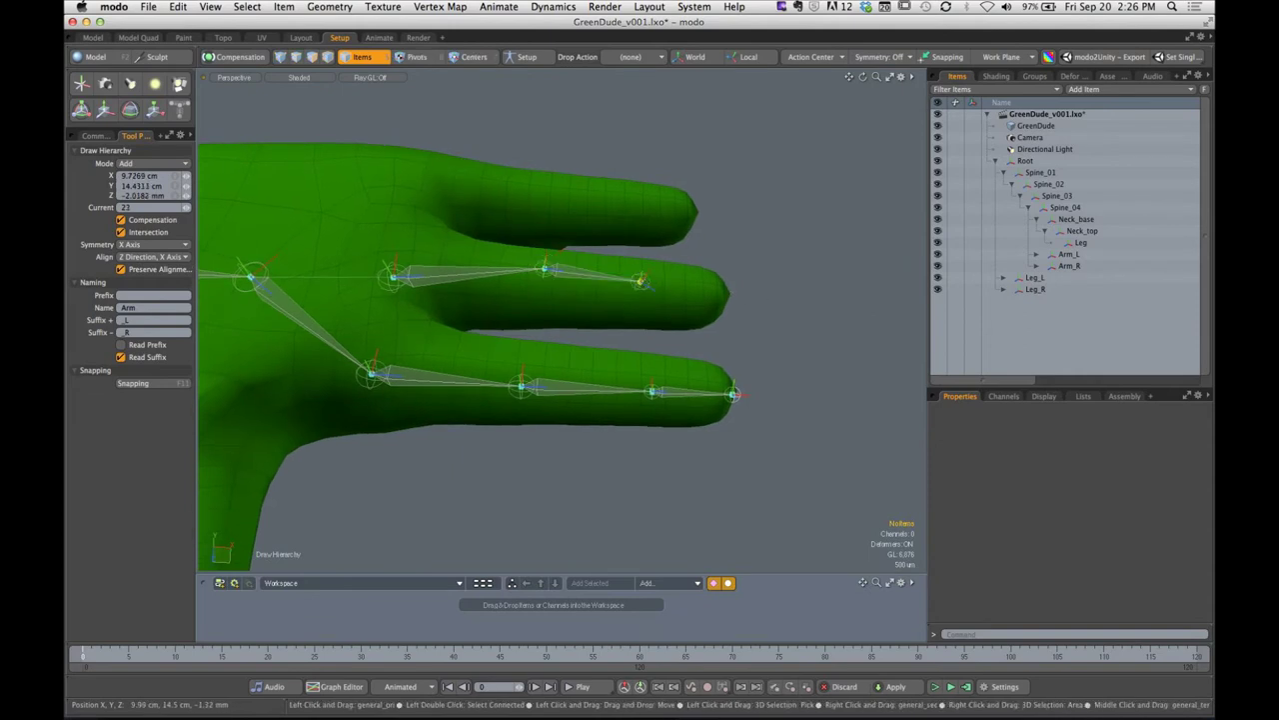
{"action": "left_click", "coordinate": [729, 292]}
In the Top view, add four joints from the palm joint along the outermost finger, at about X 8.96, 9.35, 9.67 and 9.9 cm
{"action": "left_click_drag", "start_coordinate": [562, 306], "coordinate": [548, 213], "text": "alt"}
{"action": "key", "text": "ctrl+space"}
{"action": "left_click", "coordinate": [546, 140]}
{"action": "left_click_drag", "start_coordinate": [563, 286], "coordinate": [597, 235], "text": "alt+shift"}
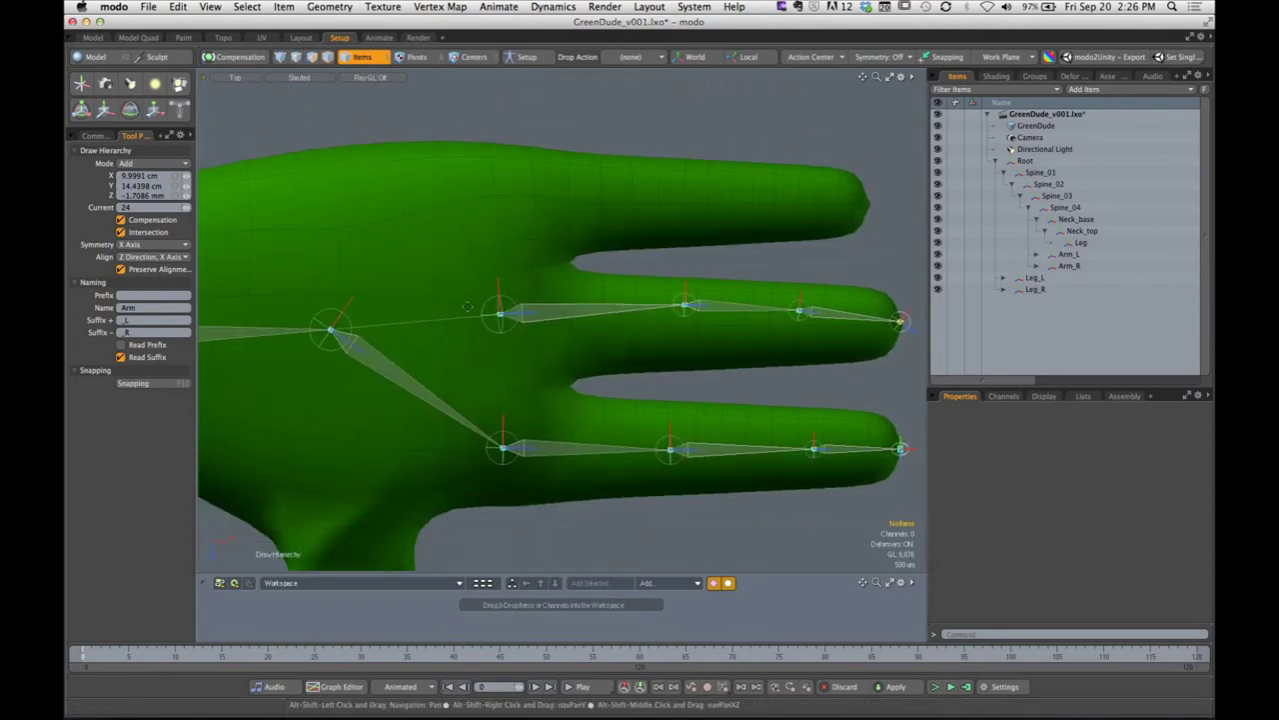
{"action": "left_click", "coordinate": [336, 328]}
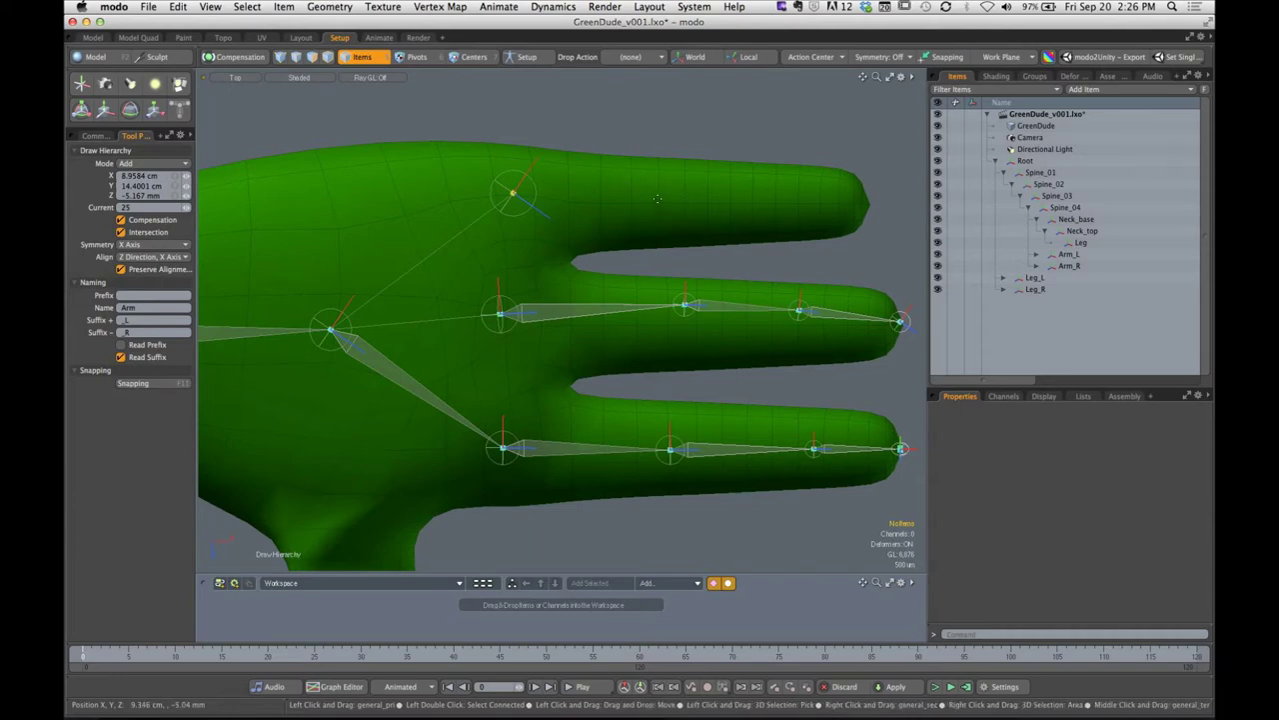
{"action": "left_click", "coordinate": [659, 197]}
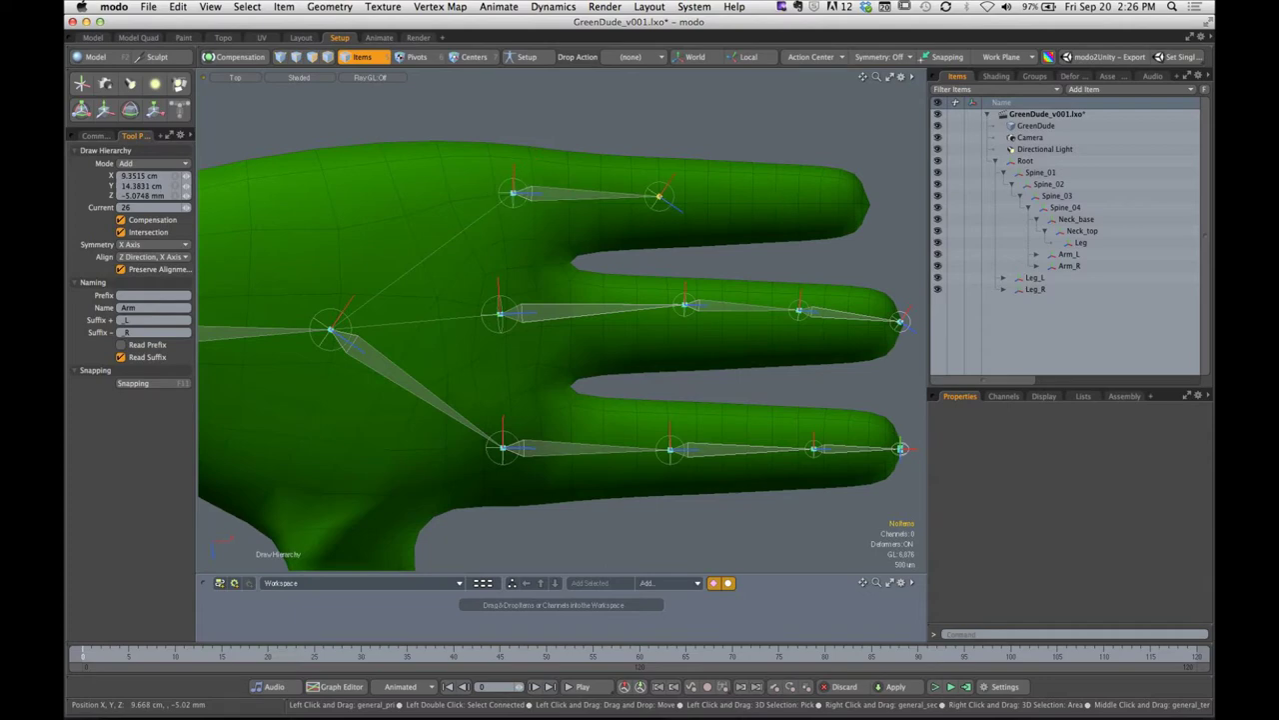
{"action": "left_click", "coordinate": [778, 198]}
{"action": "left_click", "coordinate": [865, 203]}
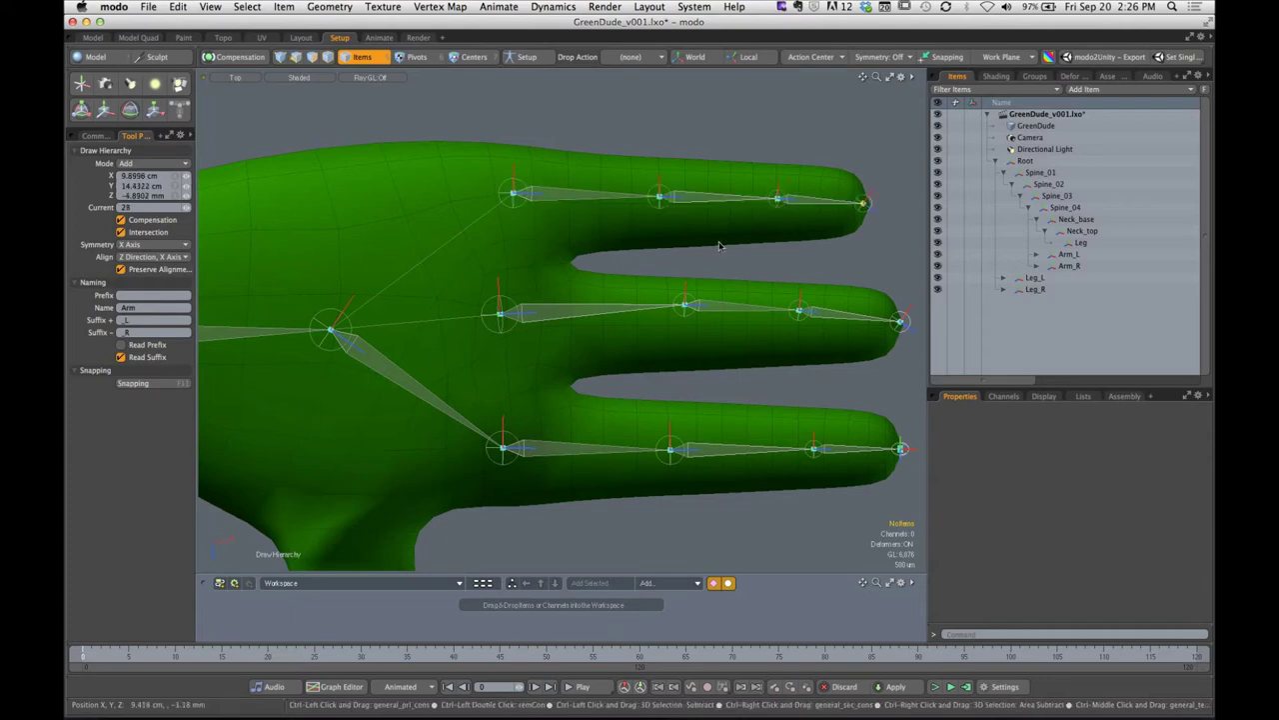
{"action": "left_click_drag", "start_coordinate": [719, 245], "coordinate": [769, 252], "text": "alt"}
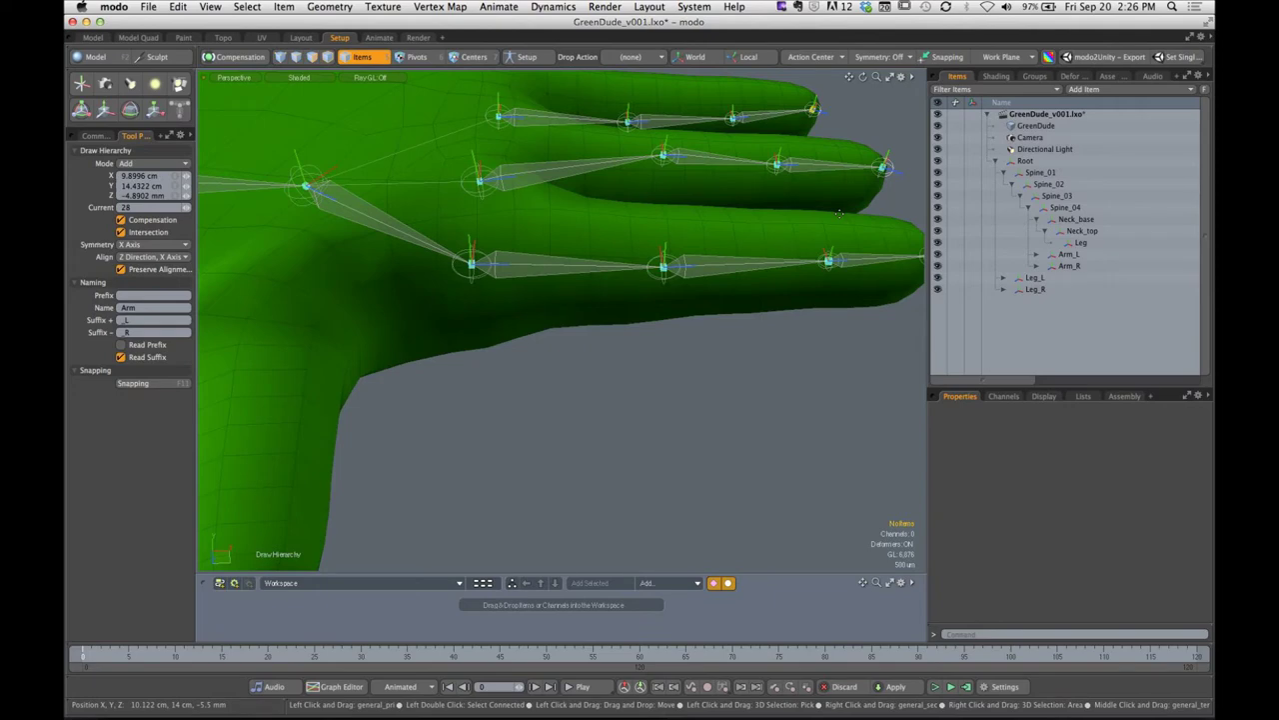
{"action": "key", "text": "ctrl+space"}
{"action": "left_click", "coordinate": [497, 84]}
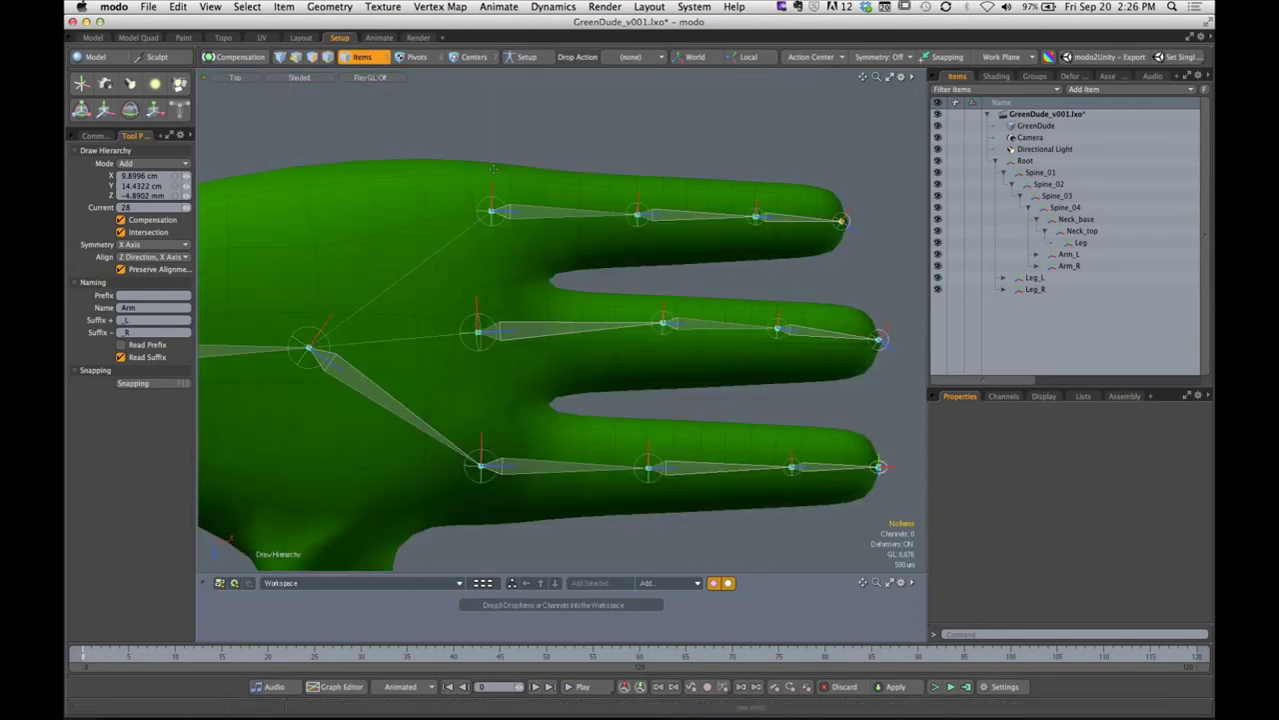
{"action": "mouse_move", "coordinate": [515, 253]}
{"action": "left_mouse_down", "text": "alt+shift"}
{"action": "mouse_move", "coordinate": [573, 295]}
{"action": "mouse_move", "coordinate": [505, 251]}
{"action": "left_mouse_up", "text": "alt+shift"}
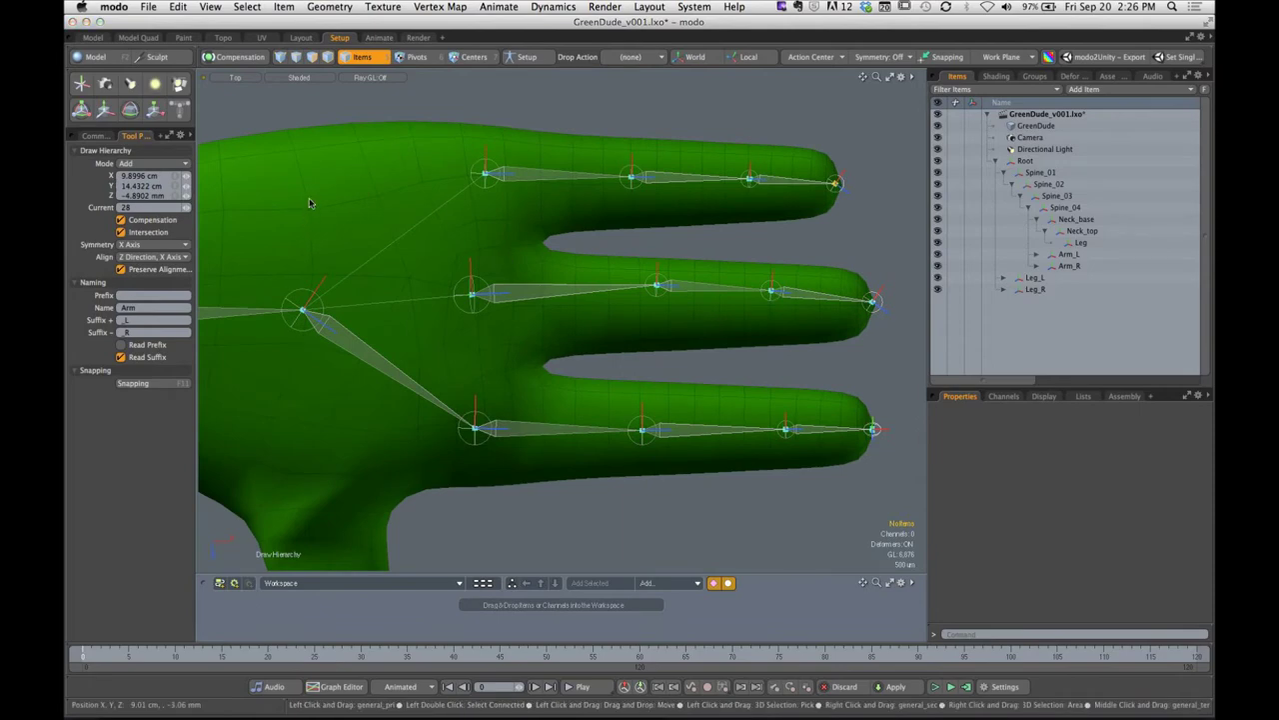
{"action": "mouse_move", "coordinate": [299, 175]}
{"action": "left_mouse_down"}
{"action": "mouse_move", "coordinate": [302, 286]}
{"action": "mouse_move", "coordinate": [331, 347]}
{"action": "mouse_move", "coordinate": [476, 430]}
{"action": "left_mouse_up"}
{"action": "mouse_move", "coordinate": [303, 311]}
{"action": "left_mouse_down"}
{"action": "mouse_move", "coordinate": [470, 293]}
{"action": "mouse_move", "coordinate": [388, 243]}
{"action": "mouse_move", "coordinate": [466, 187]}
{"action": "mouse_move", "coordinate": [589, 170]}
{"action": "left_mouse_up"}
{"action": "left_click_drag", "start_coordinate": [666, 179], "coordinate": [814, 180]}
{"action": "mouse_move", "coordinate": [505, 295]}
{"action": "left_mouse_down"}
{"action": "mouse_move", "coordinate": [638, 286]}
{"action": "mouse_move", "coordinate": [868, 302]}
{"action": "left_mouse_up"}
{"action": "left_click_drag", "start_coordinate": [495, 430], "coordinate": [872, 431]}
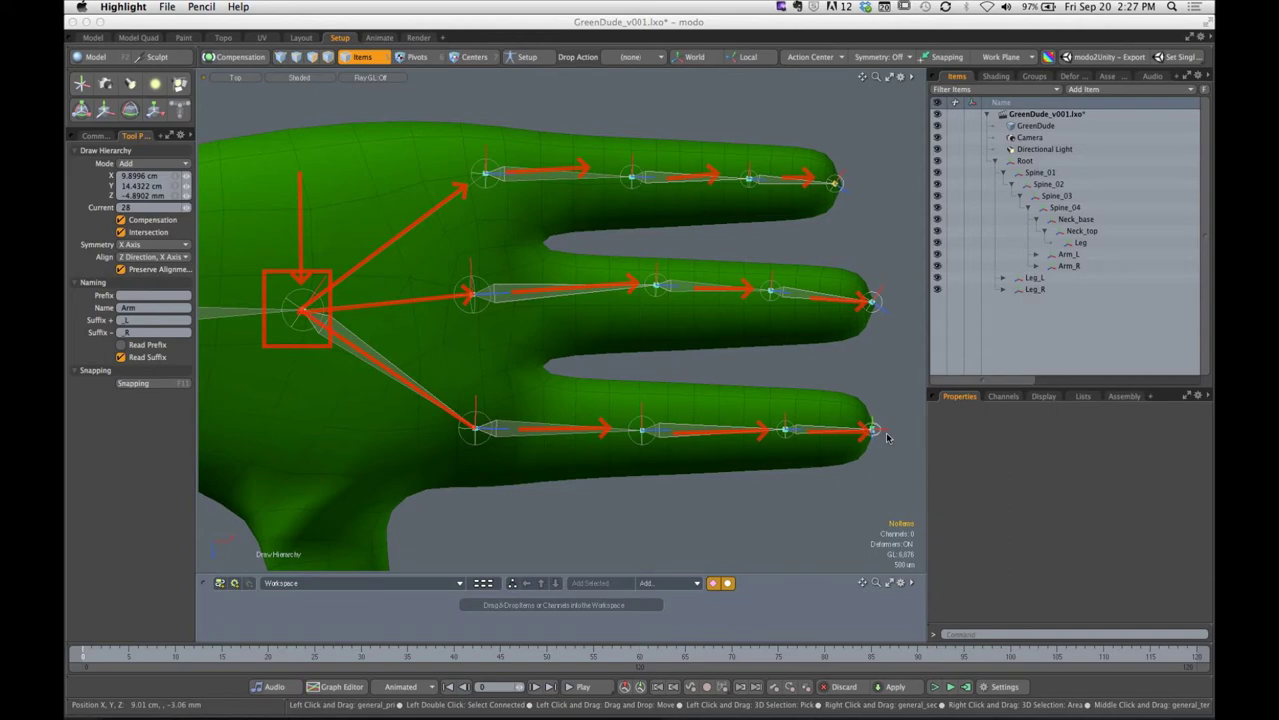
{"action": "key", "text": "Escape"}
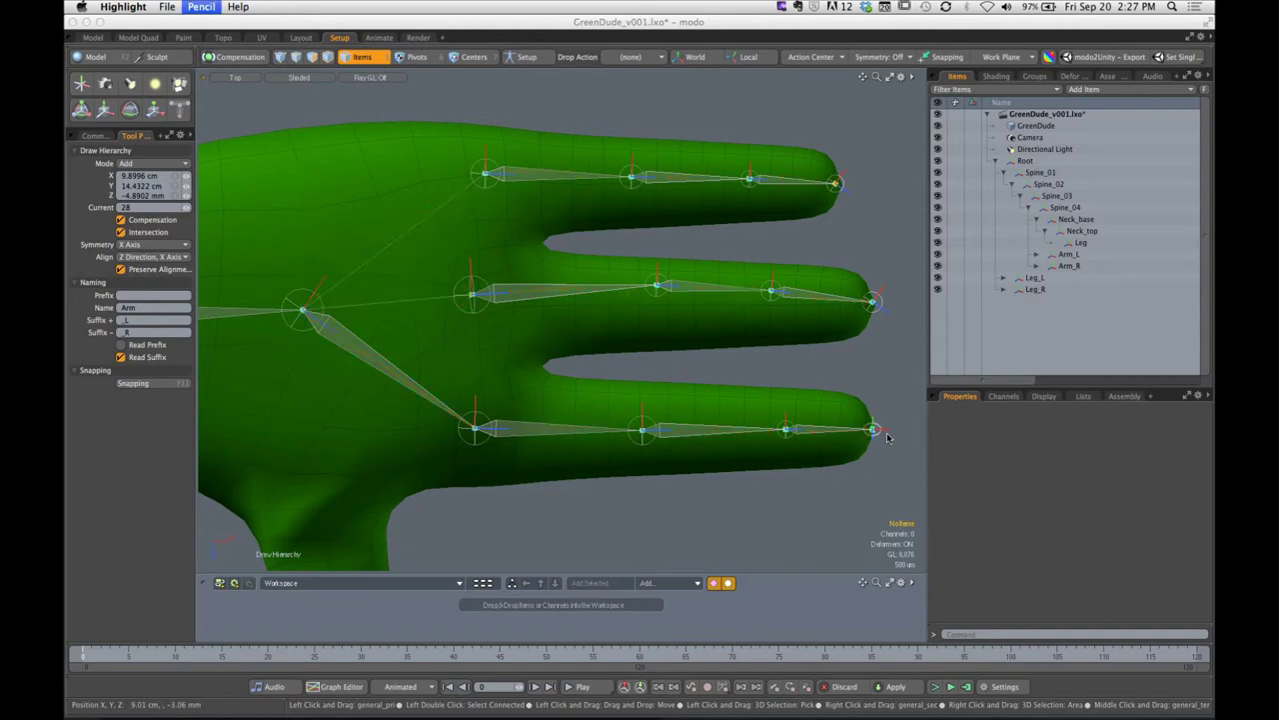
From the wrist joint, add three joints from base to tip of the thumb, at about X 8.49, 8.56 and 8.6 cm
{"action": "left_click_drag", "start_coordinate": [704, 359], "coordinate": [642, 366], "text": "ctrl+alt"}
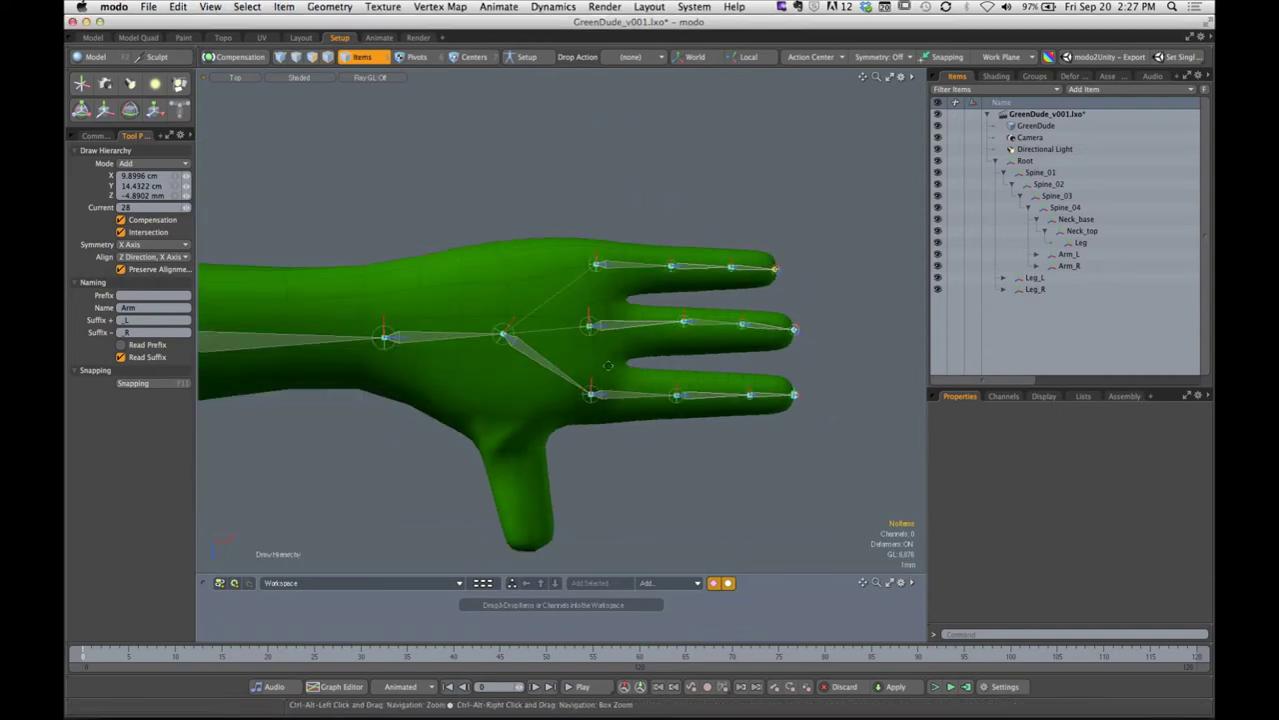
{"action": "left_click_drag", "start_coordinate": [643, 498], "coordinate": [686, 372], "text": "alt+shift"}
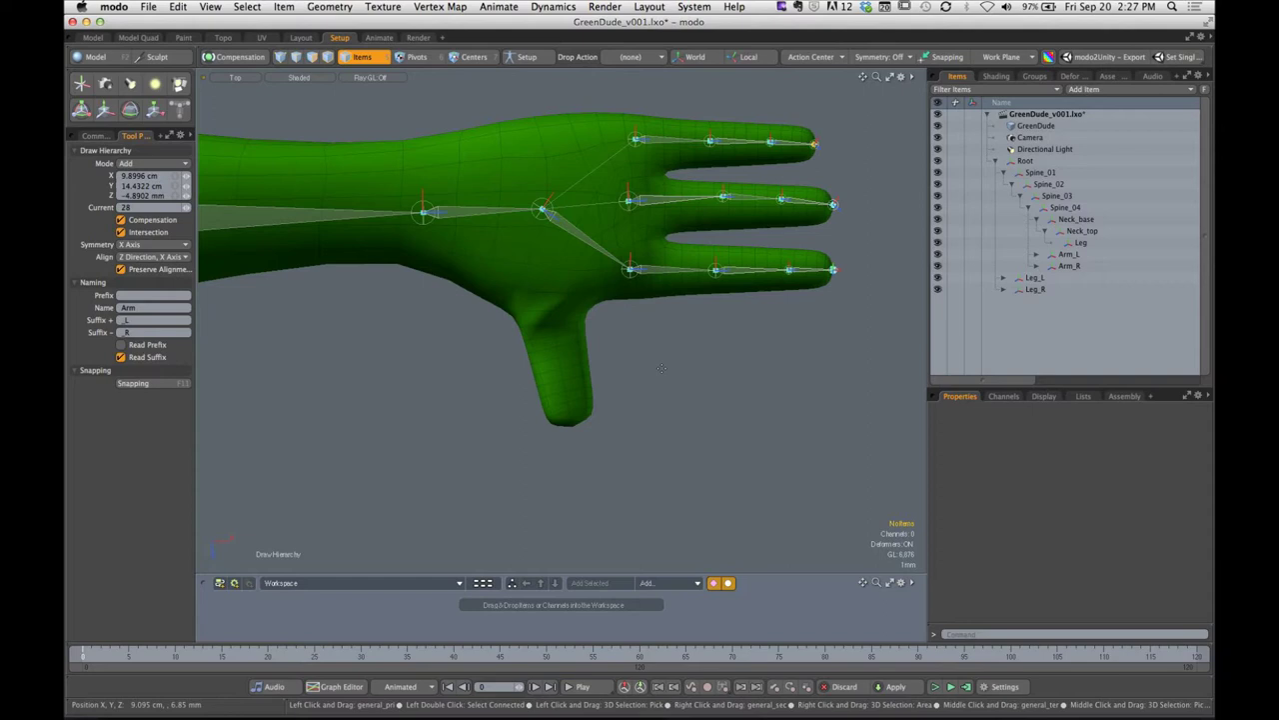
{"action": "left_click_drag", "start_coordinate": [470, 225], "coordinate": [480, 246], "text": "alt"}
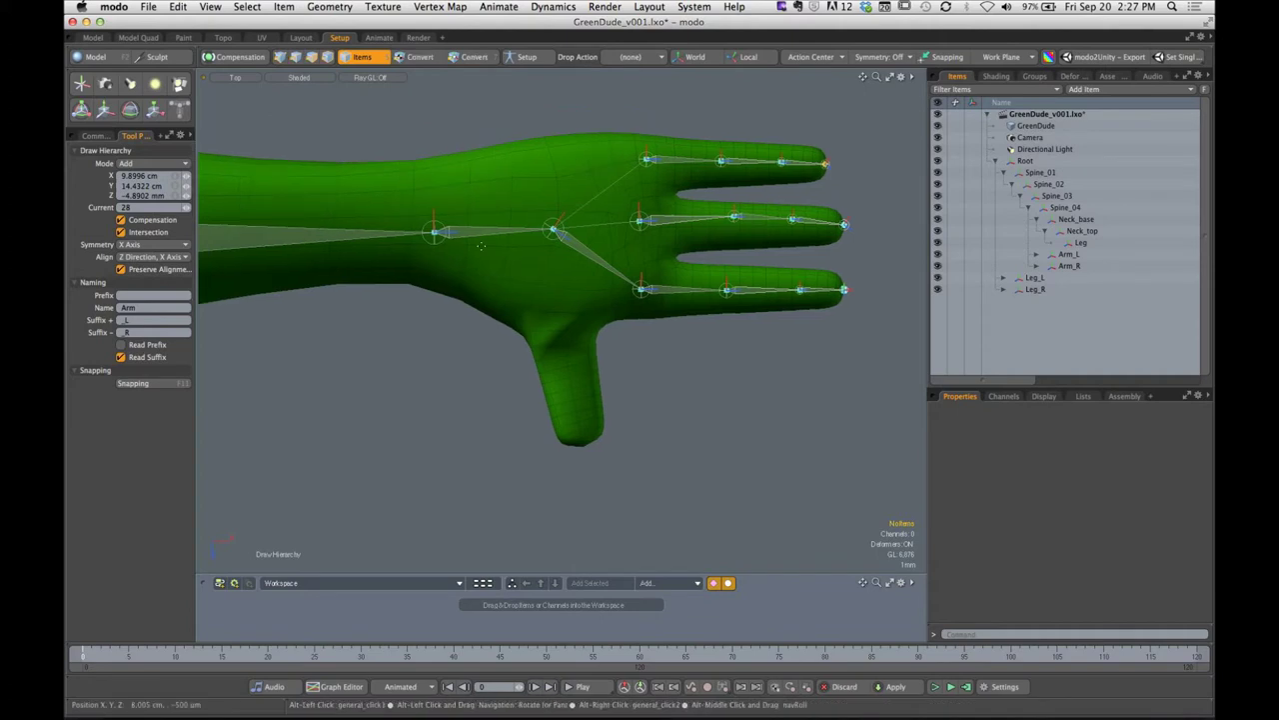
{"action": "left_click", "coordinate": [435, 238]}
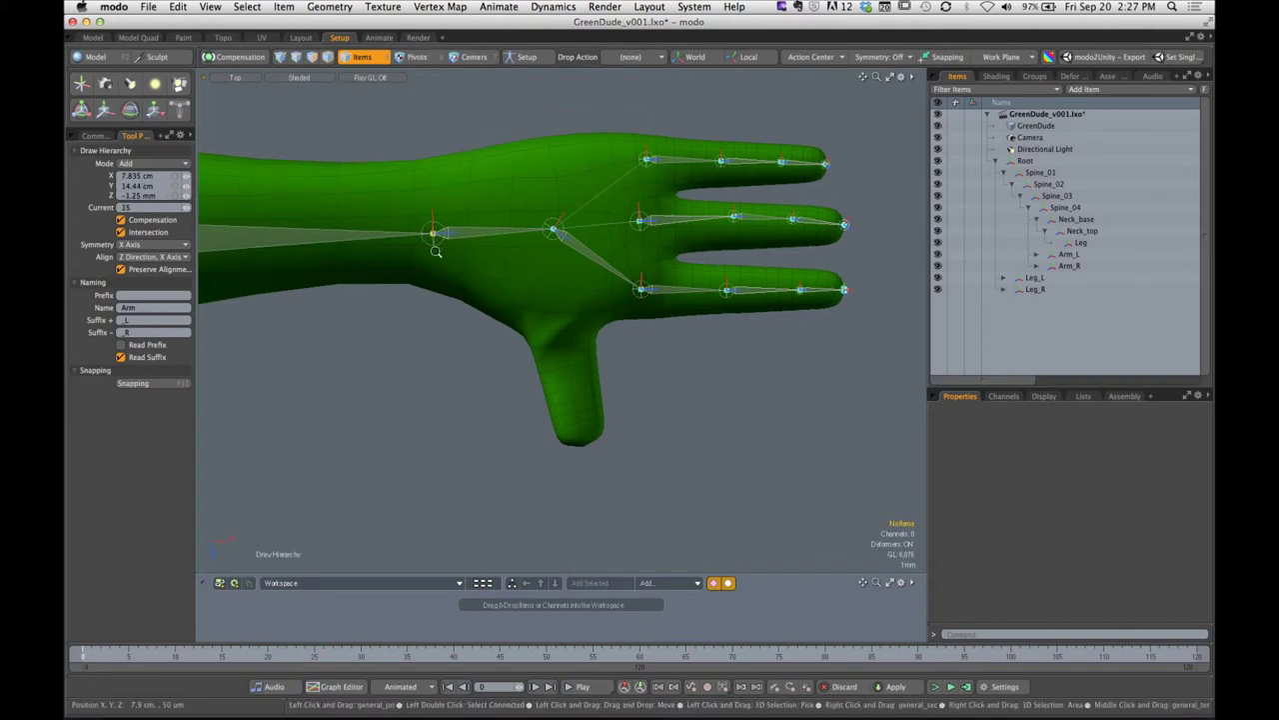
{"action": "scroll", "coordinate": [435, 252], "scroll_direction": "up", "scroll_amount": 5}
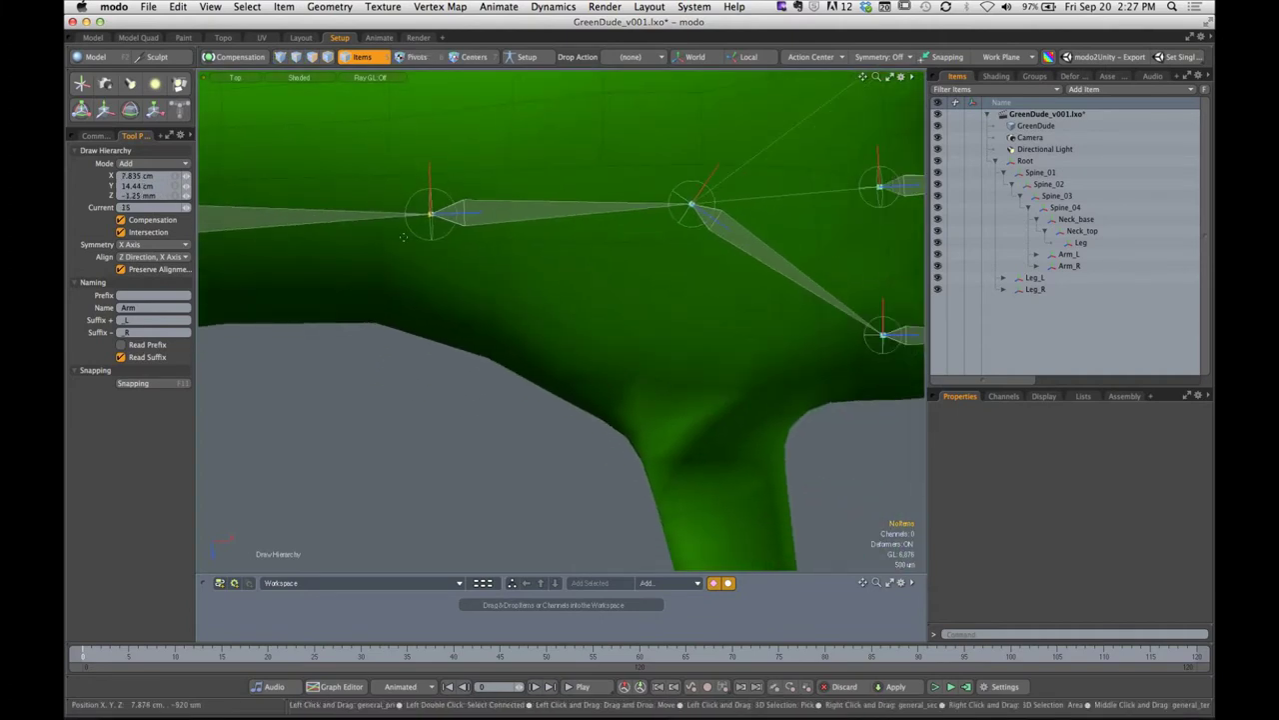
{"action": "left_click_drag", "start_coordinate": [596, 394], "coordinate": [492, 304], "text": "alt"}
{"action": "scroll", "coordinate": [523, 307], "scroll_direction": "down", "scroll_amount": 3}
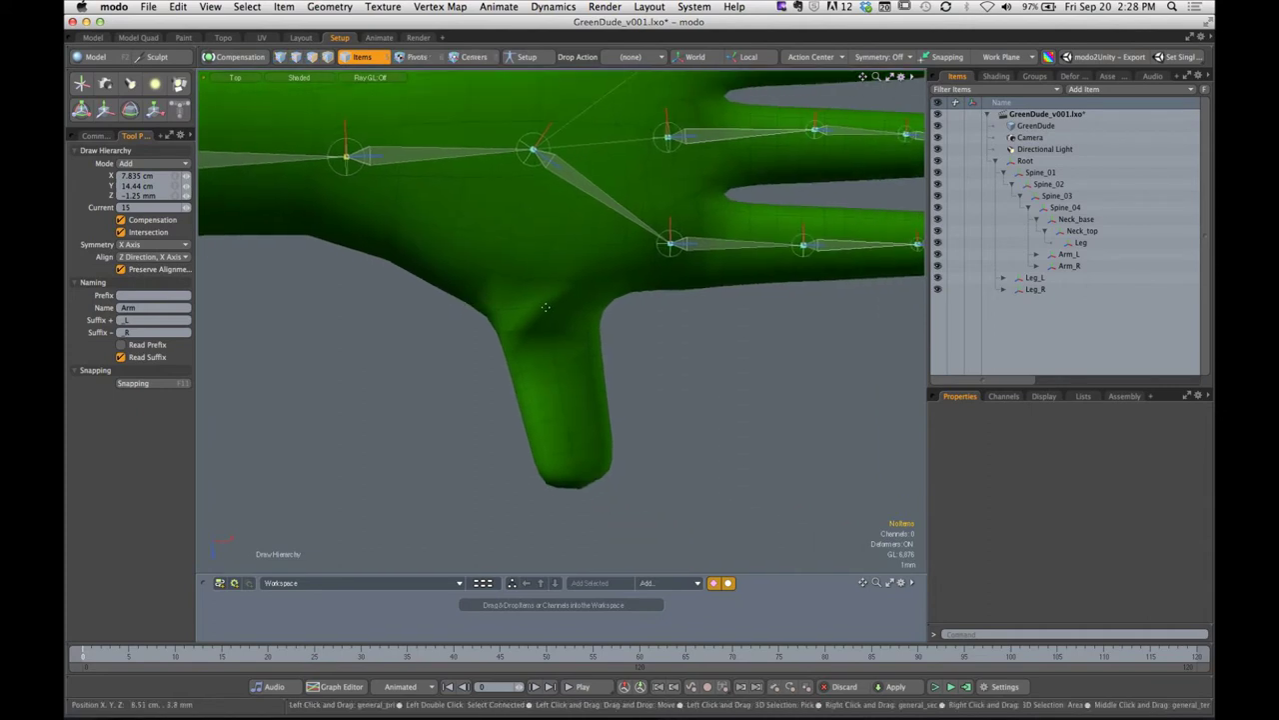
{"action": "left_click", "coordinate": [540, 309]}
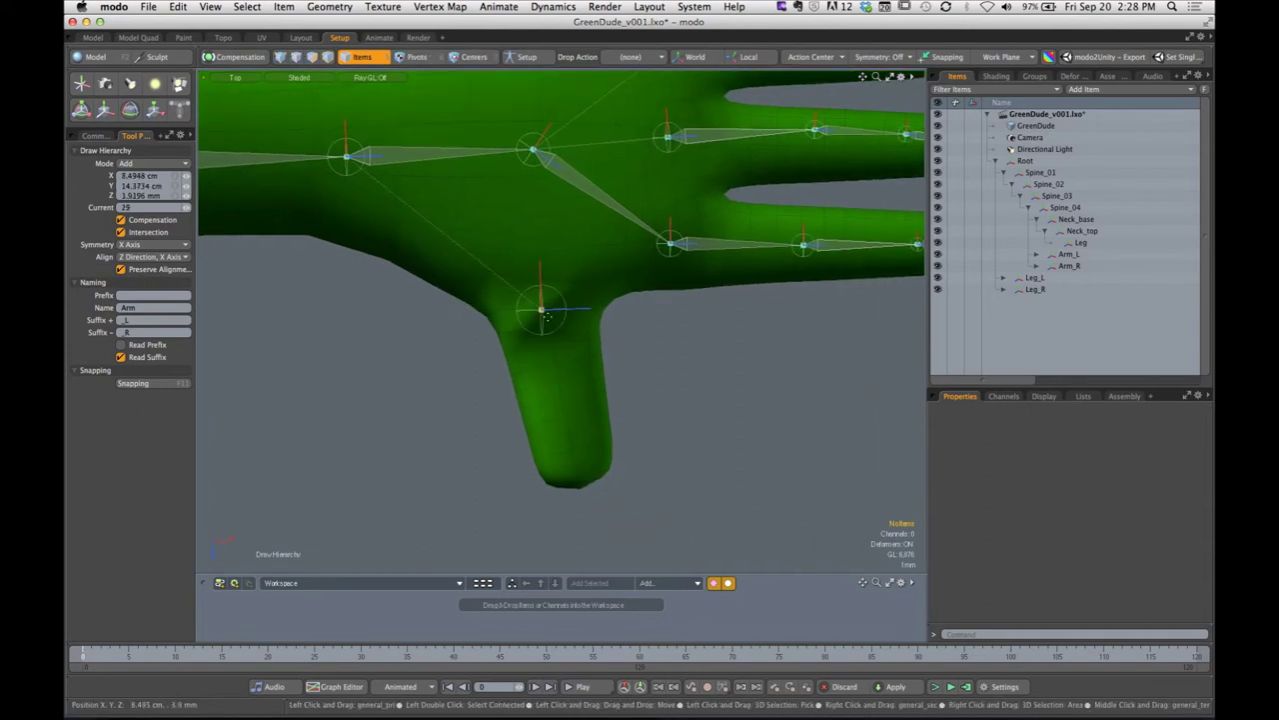
{"action": "left_click", "coordinate": [561, 392]}
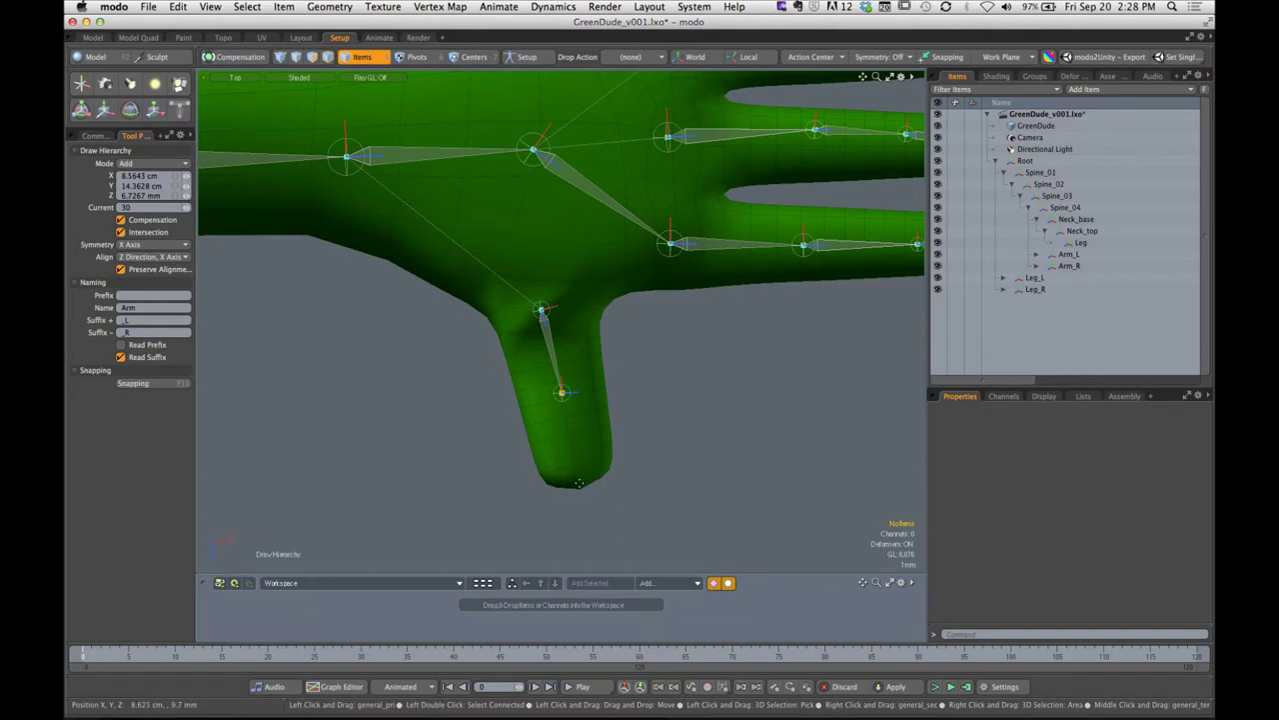
{"action": "left_click", "coordinate": [576, 485]}
Move the middle thumb joint to about X 8.55 cm, Z 6.95 mm and center the thumb tip joint at about Y 14.41 cm
{"action": "left_click_drag", "start_coordinate": [567, 398], "coordinate": [598, 434]}
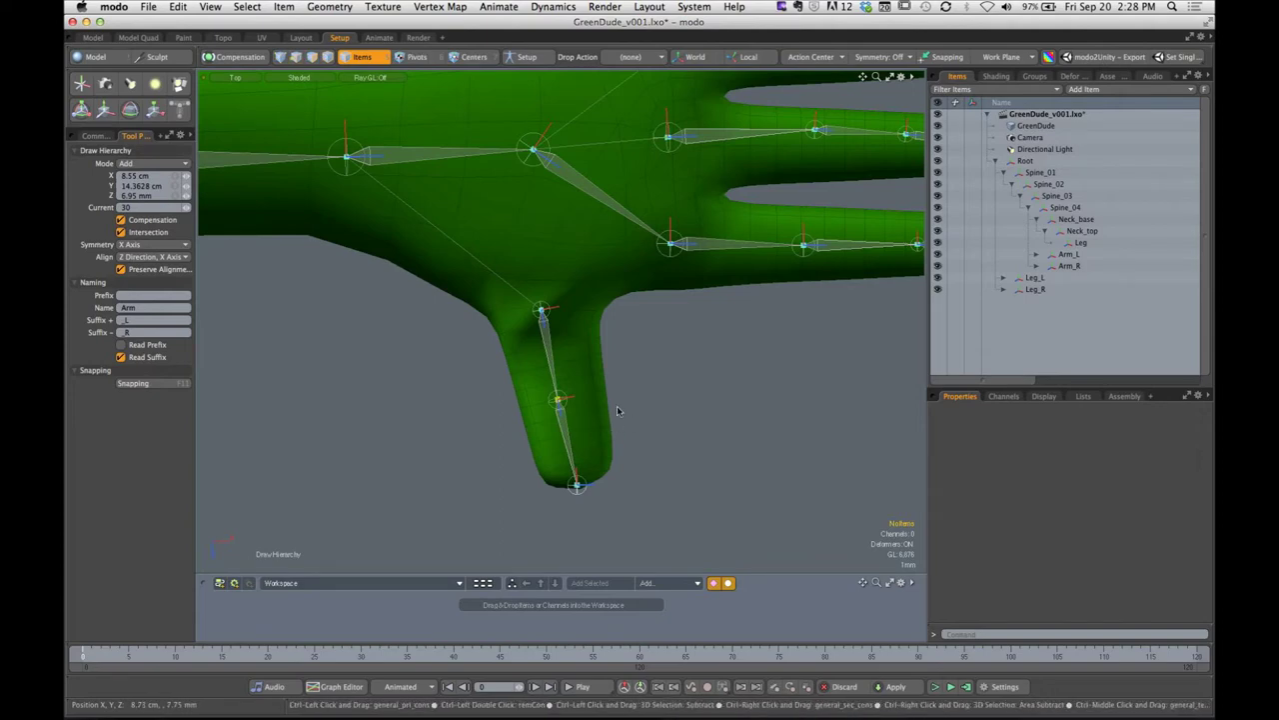
{"action": "key", "text": "ctrl+space"}
{"action": "left_click", "coordinate": [687, 341]}
{"action": "mouse_move", "coordinate": [678, 391]}
{"action": "left_mouse_down", "text": "alt"}
{"action": "mouse_move", "coordinate": [533, 298]}
{"action": "mouse_move", "coordinate": [802, 357]}
{"action": "mouse_move", "coordinate": [517, 369]}
{"action": "mouse_move", "coordinate": [729, 391]}
{"action": "mouse_move", "coordinate": [719, 289]}
{"action": "mouse_move", "coordinate": [776, 309]}
{"action": "mouse_move", "coordinate": [702, 300]}
{"action": "mouse_move", "coordinate": [683, 403]}
{"action": "left_mouse_up", "text": "alt"}
{"action": "left_click_drag", "start_coordinate": [681, 322], "coordinate": [678, 328]}
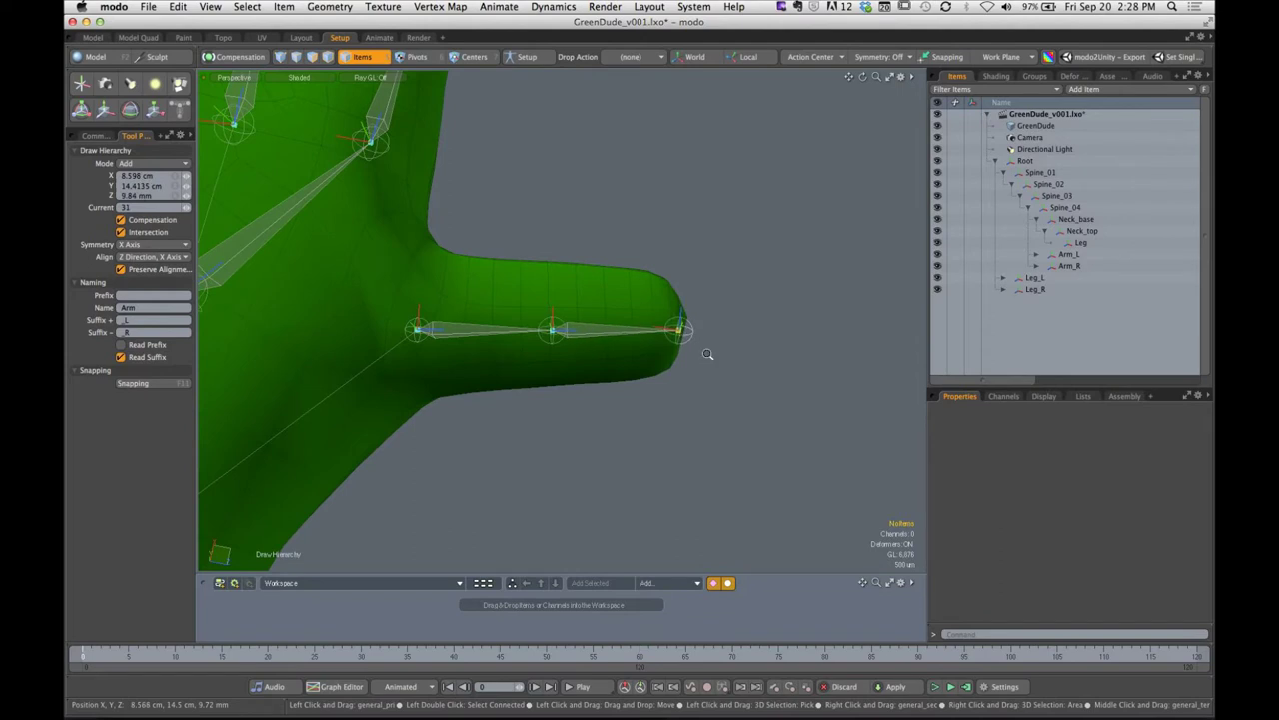
Align the middle finger's joints inside the mesh, moving the third to about Y 14.42 cm and the tip to about Y 14.41 cm
{"action": "scroll", "coordinate": [710, 354], "scroll_direction": "down", "scroll_amount": 5}
{"action": "left_click_drag", "start_coordinate": [648, 394], "coordinate": [390, 207], "text": "alt+shift"}
{"action": "scroll", "coordinate": [622, 290], "scroll_direction": "up", "scroll_amount": 8}
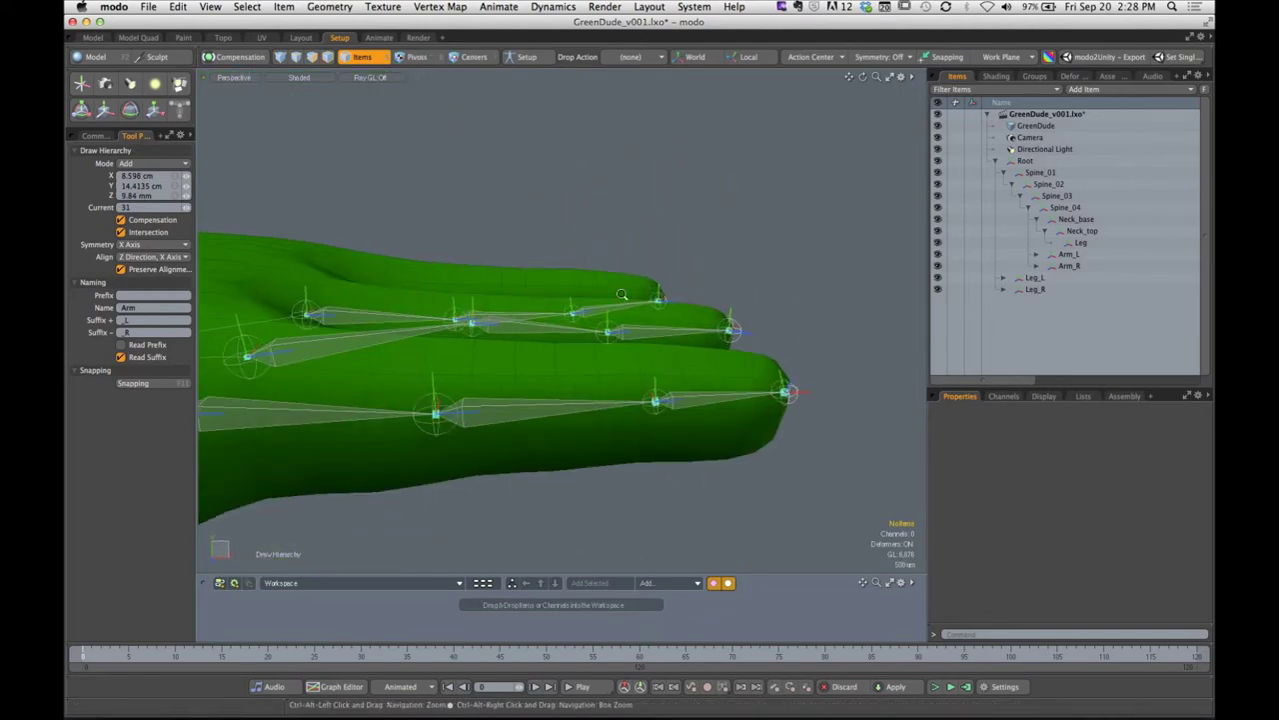
{"action": "left_click_drag", "start_coordinate": [500, 330], "coordinate": [526, 358], "text": "alt"}
{"action": "left_click_drag", "start_coordinate": [661, 341], "coordinate": [663, 349]}
{"action": "left_click_drag", "start_coordinate": [780, 340], "coordinate": [777, 347]}
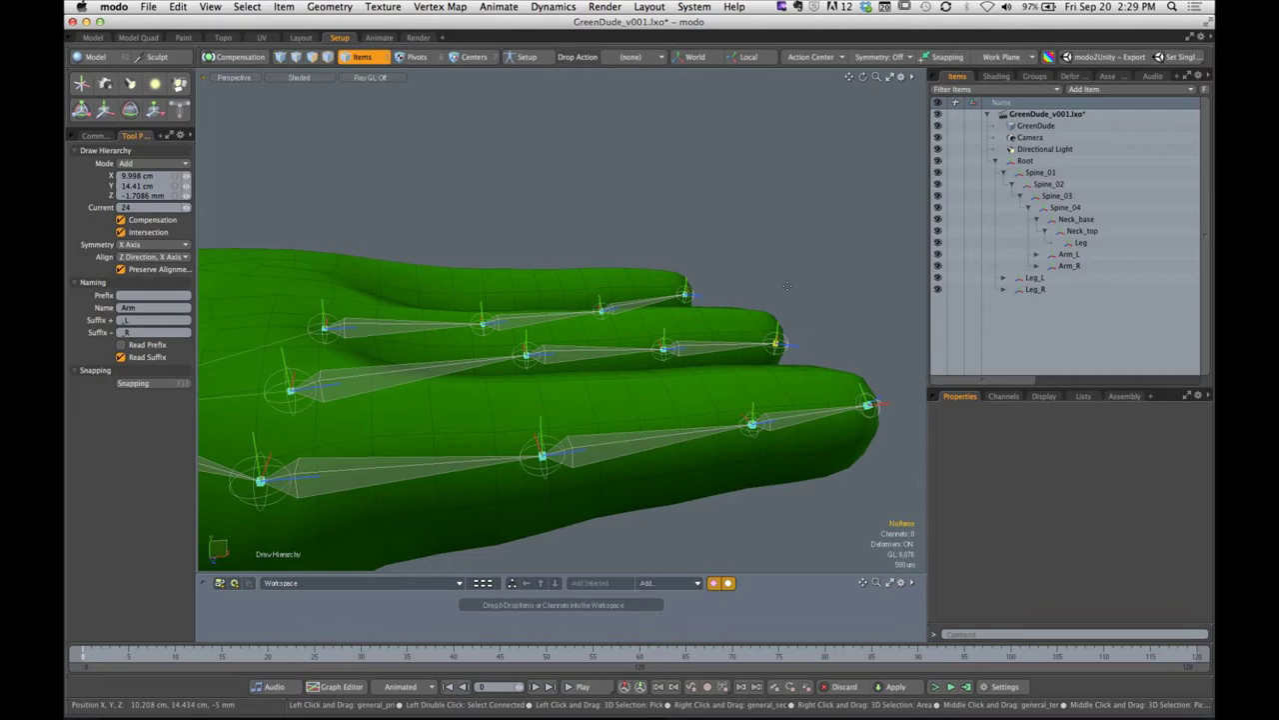
{"action": "left_click_drag", "start_coordinate": [407, 330], "coordinate": [570, 330], "text": "alt"}
{"action": "left_click_drag", "start_coordinate": [618, 295], "coordinate": [562, 287]}
{"action": "left_click_drag", "start_coordinate": [339, 307], "coordinate": [337, 301]}
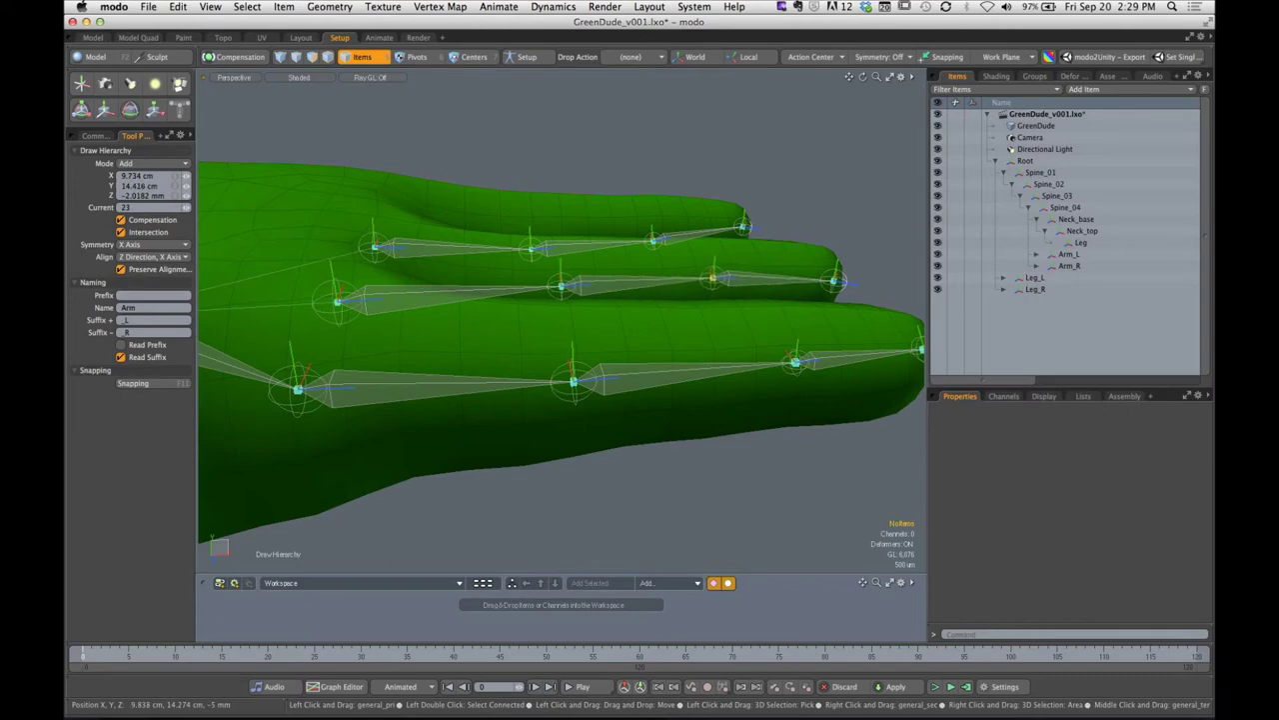
Turn off Compensation and reposition the middle finger's joints, the third to about X 9.72 cm, Z -1.54 mm and the tip to X 9.99 cm, Z -1.62 mm
{"action": "left_click_drag", "start_coordinate": [730, 285], "coordinate": [752, 313], "text": "alt"}
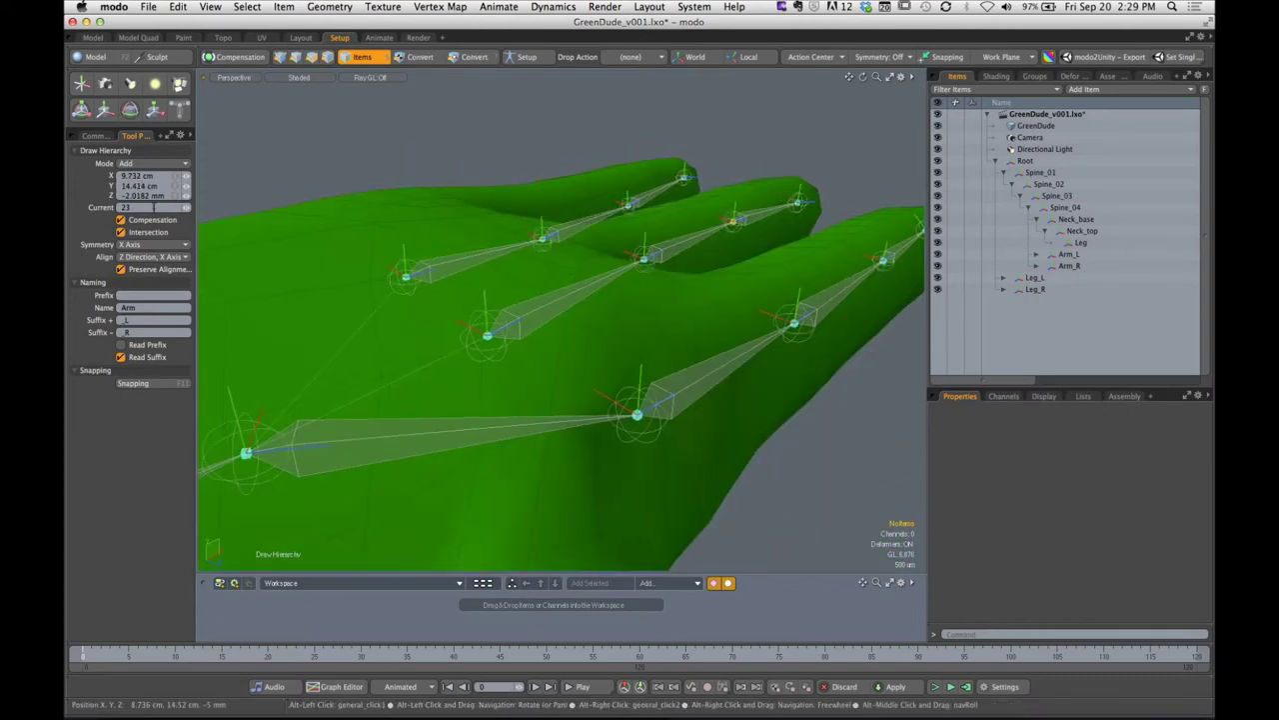
{"action": "left_click", "coordinate": [121, 220]}
{"action": "left_click_drag", "start_coordinate": [660, 405], "coordinate": [548, 135], "text": "alt"}
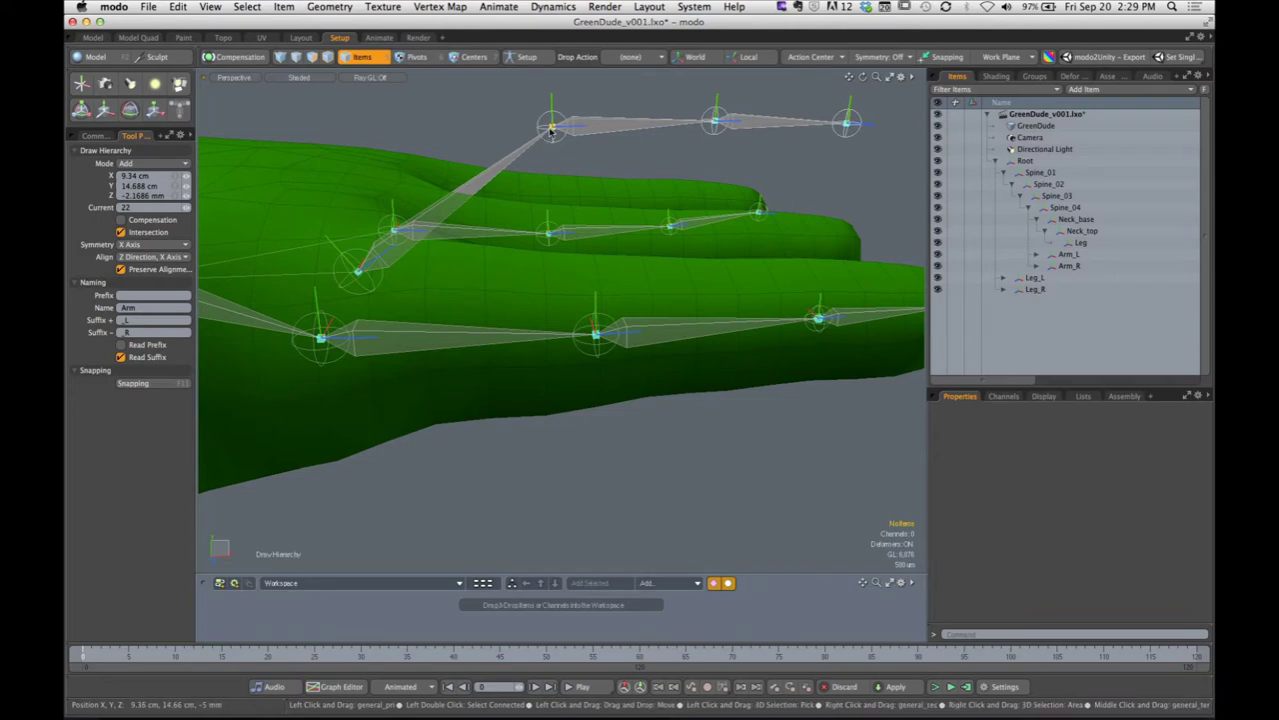
{"action": "left_click_drag", "start_coordinate": [550, 128], "coordinate": [433, 210]}
{"action": "left_click_drag", "start_coordinate": [527, 200], "coordinate": [497, 197]}
{"action": "left_click_drag", "start_coordinate": [483, 267], "coordinate": [495, 268]}
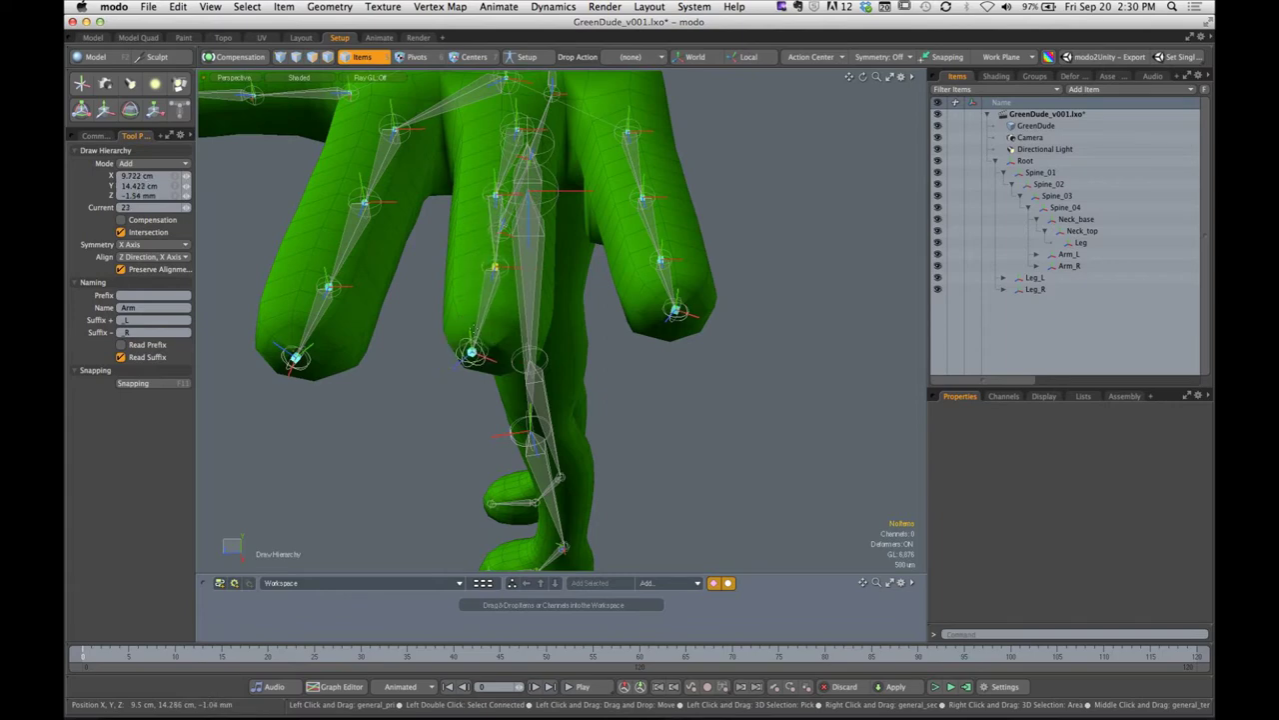
{"action": "left_click_drag", "start_coordinate": [494, 351], "coordinate": [488, 321], "text": "alt"}
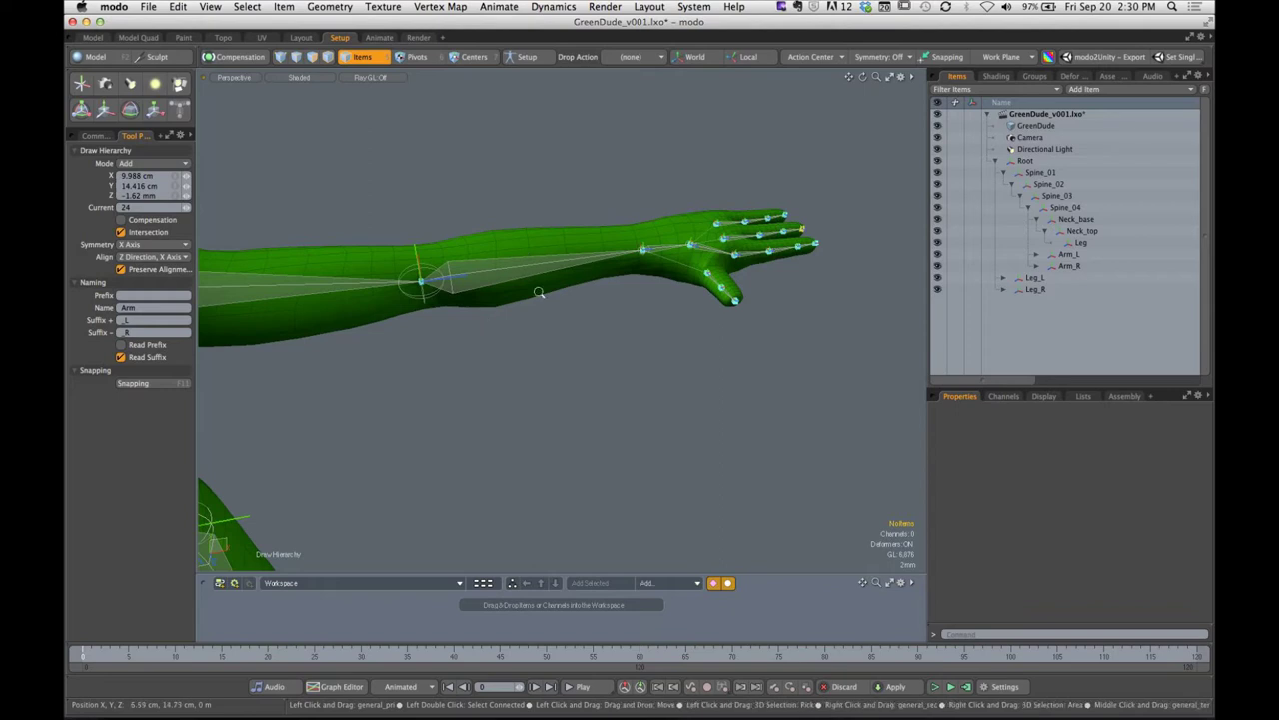
Check the finished finger and thumb joints inside the hand and exit the Draw Hierarchy tool
{"action": "left_click_drag", "start_coordinate": [540, 294], "coordinate": [490, 320], "text": "ctrl+alt"}
{"action": "scroll", "coordinate": [519, 332], "scroll_direction": "up", "scroll_amount": 8}
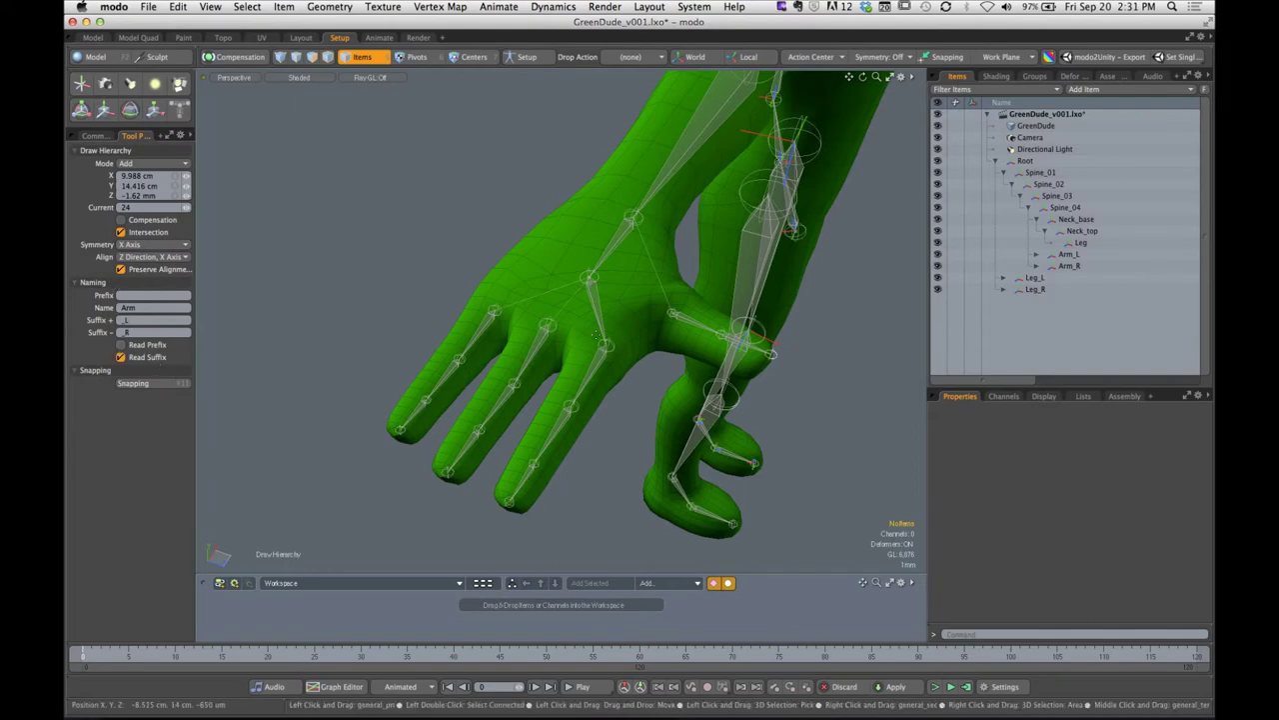
{"action": "key", "text": "q"}
{"action": "left_click_drag", "start_coordinate": [841, 308], "coordinate": [753, 253], "text": "alt"}
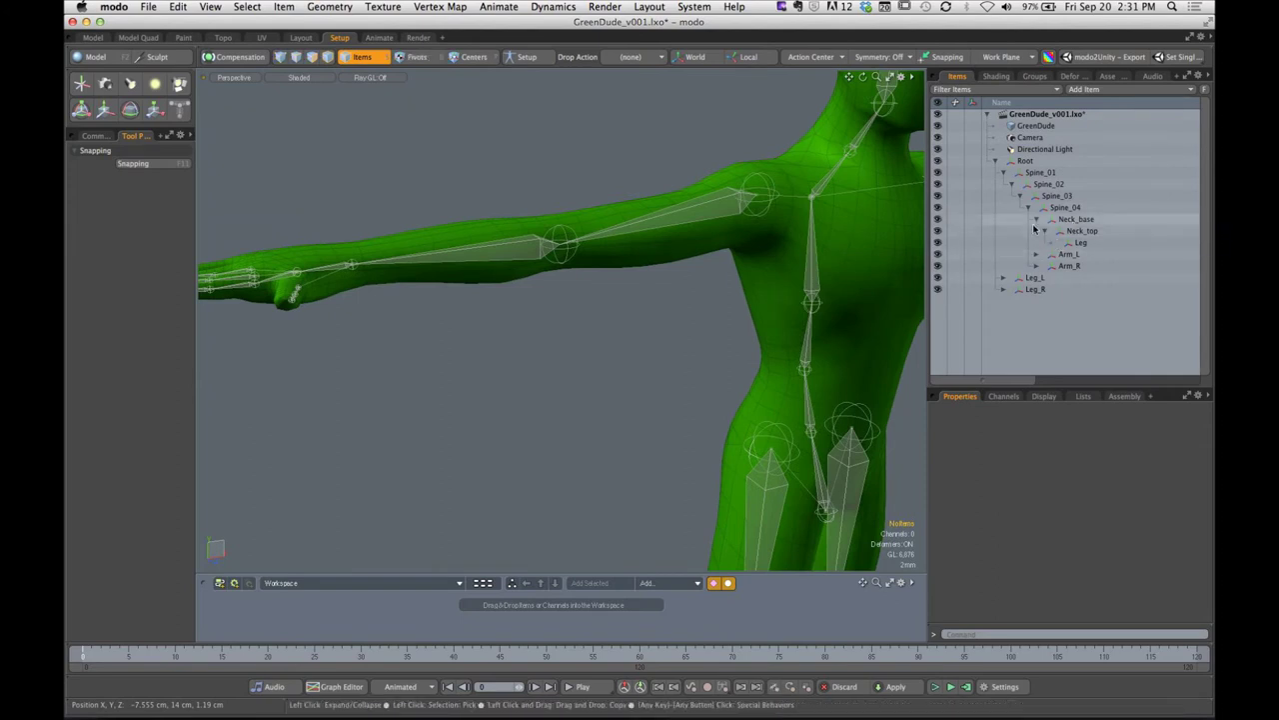
Collapse the Spine_01 branch and review Root's child joints Spine_01, Leg_L and Leg_R by selecting them one after another
{"action": "left_click", "coordinate": [1009, 185]}
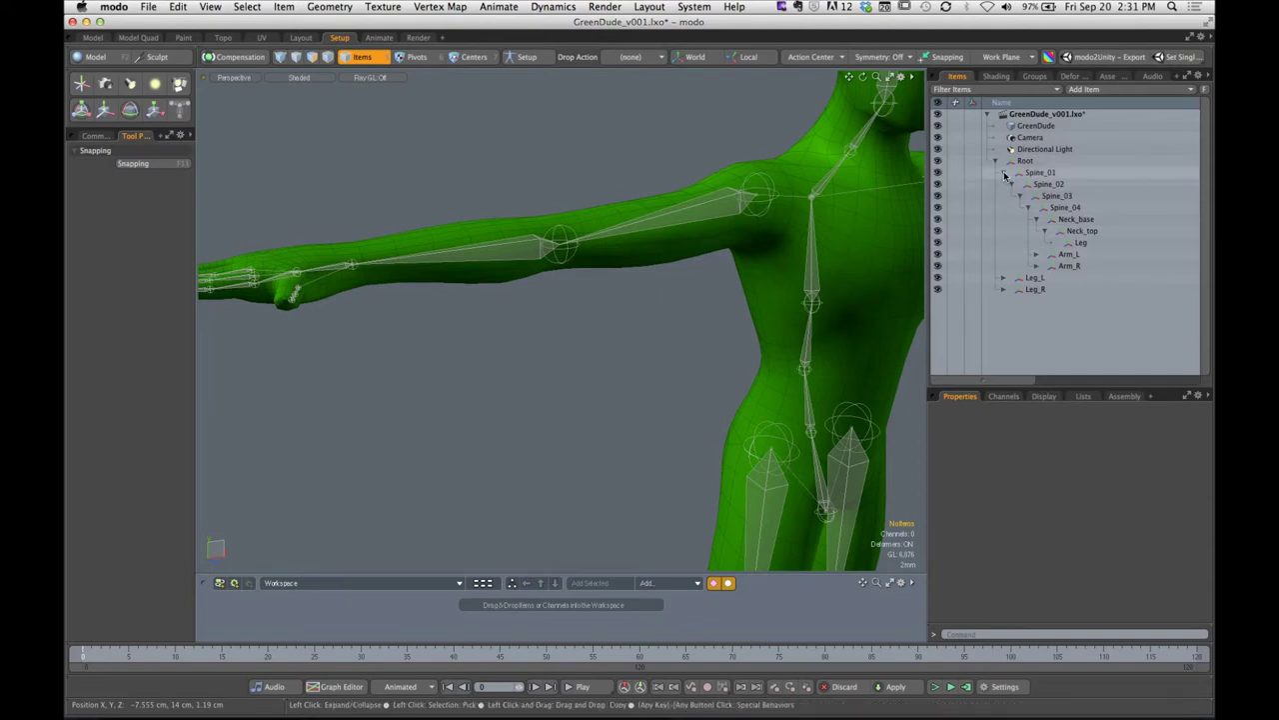
{"action": "left_click", "coordinate": [1004, 173]}
{"action": "left_click", "coordinate": [1026, 162]}
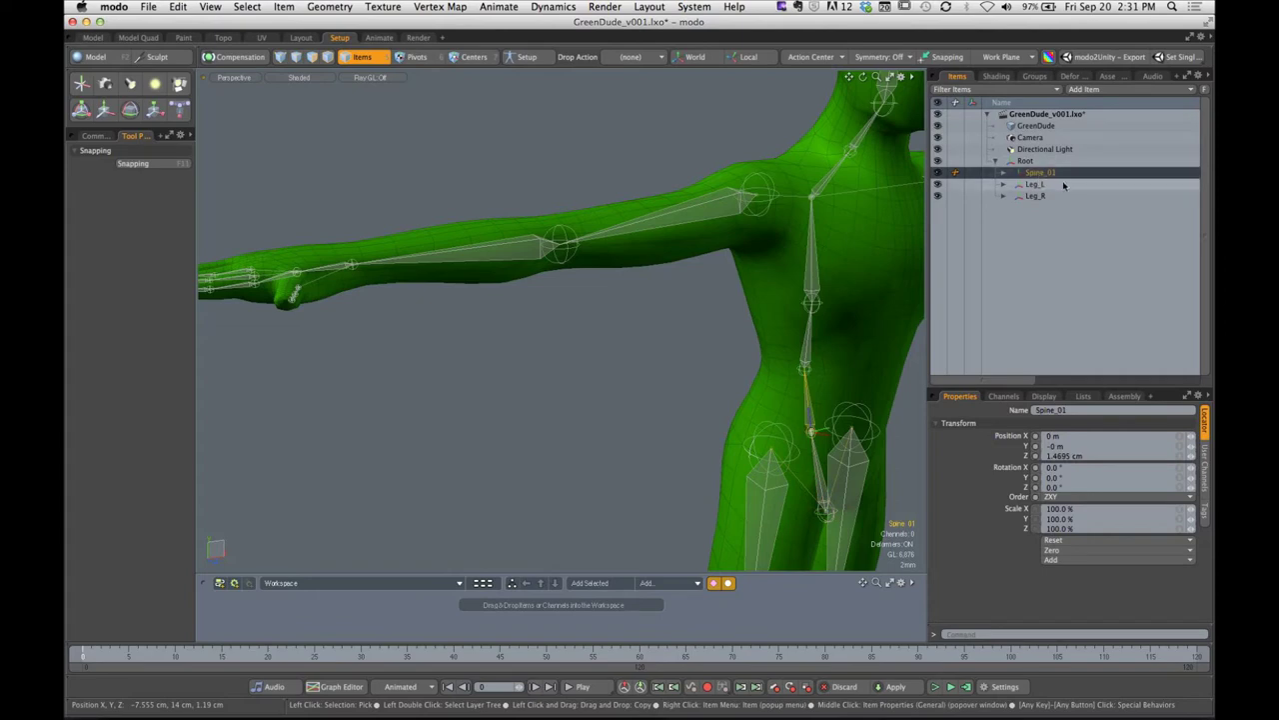
{"action": "left_click", "coordinate": [1036, 184]}
{"action": "left_click", "coordinate": [1053, 198]}
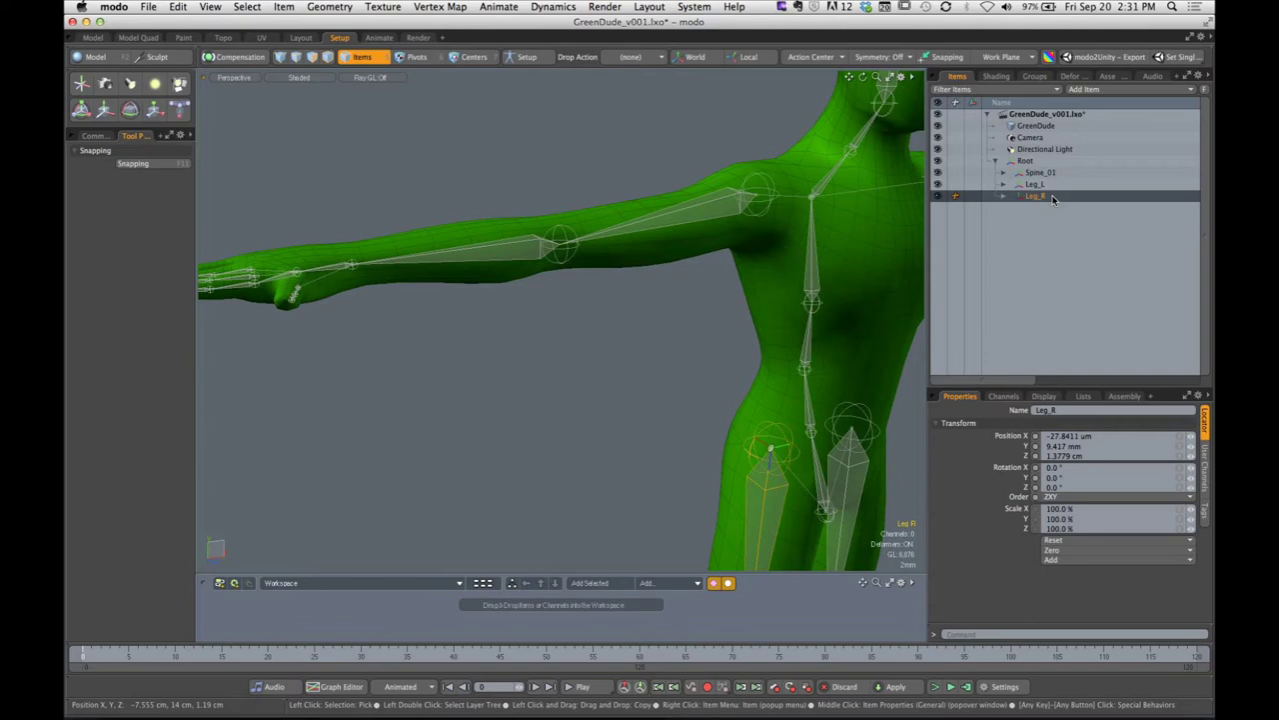
{"action": "left_click", "coordinate": [1036, 174]}
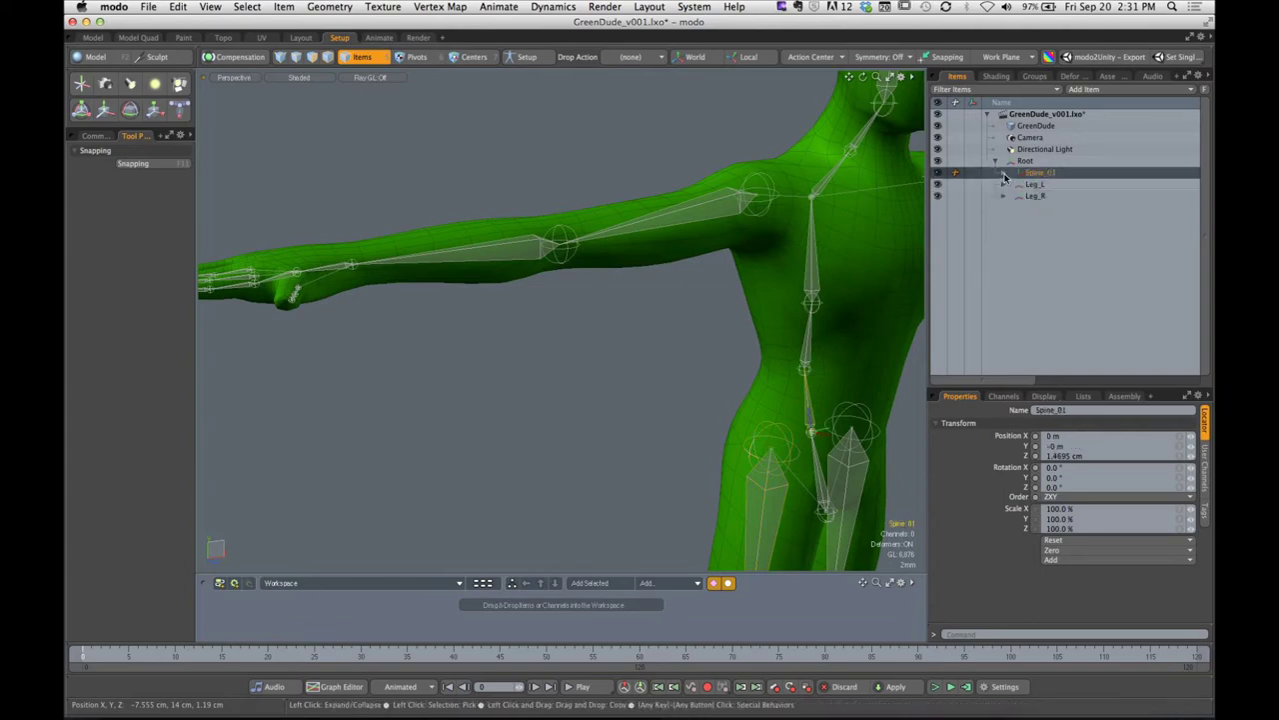
Expand Spine_01, review the spine joints from Spine_02 to Spine_04, and collapse the Neck_top and Neck_base branches
{"action": "left_click", "coordinate": [1004, 175]}
{"action": "left_click", "coordinate": [1048, 186]}
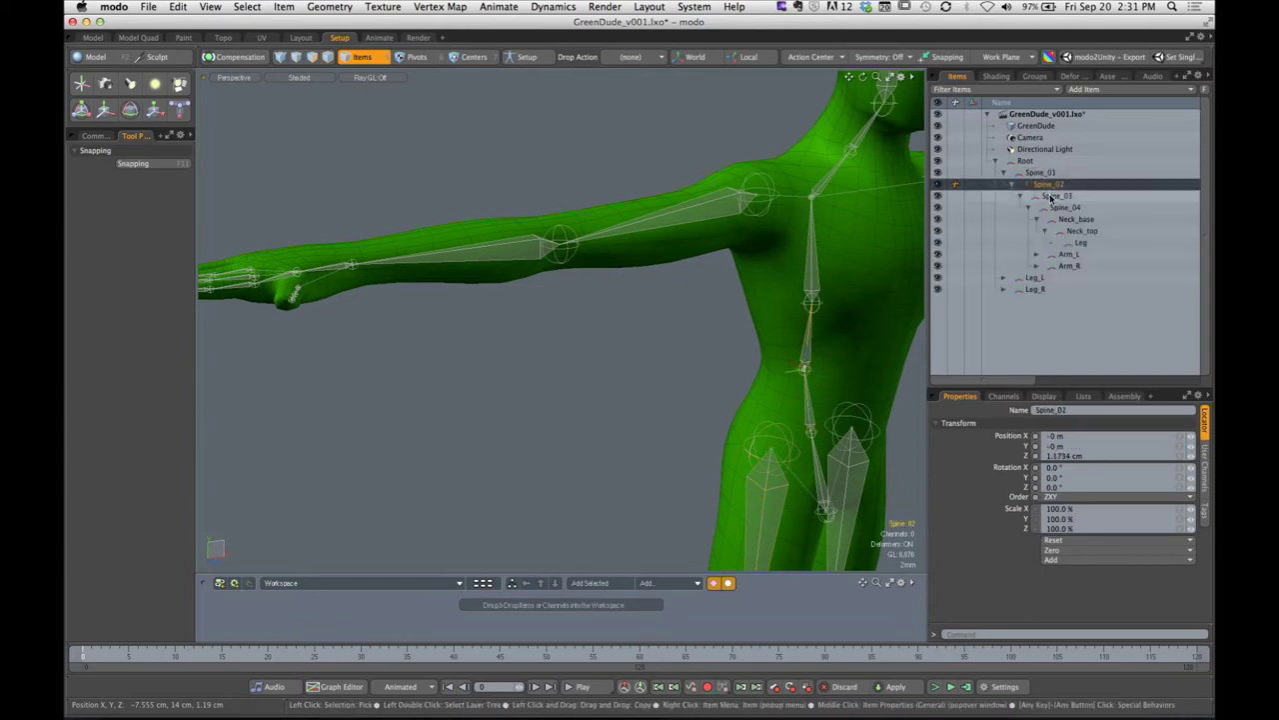
{"action": "left_click", "coordinate": [1051, 197]}
{"action": "left_click", "coordinate": [1062, 208]}
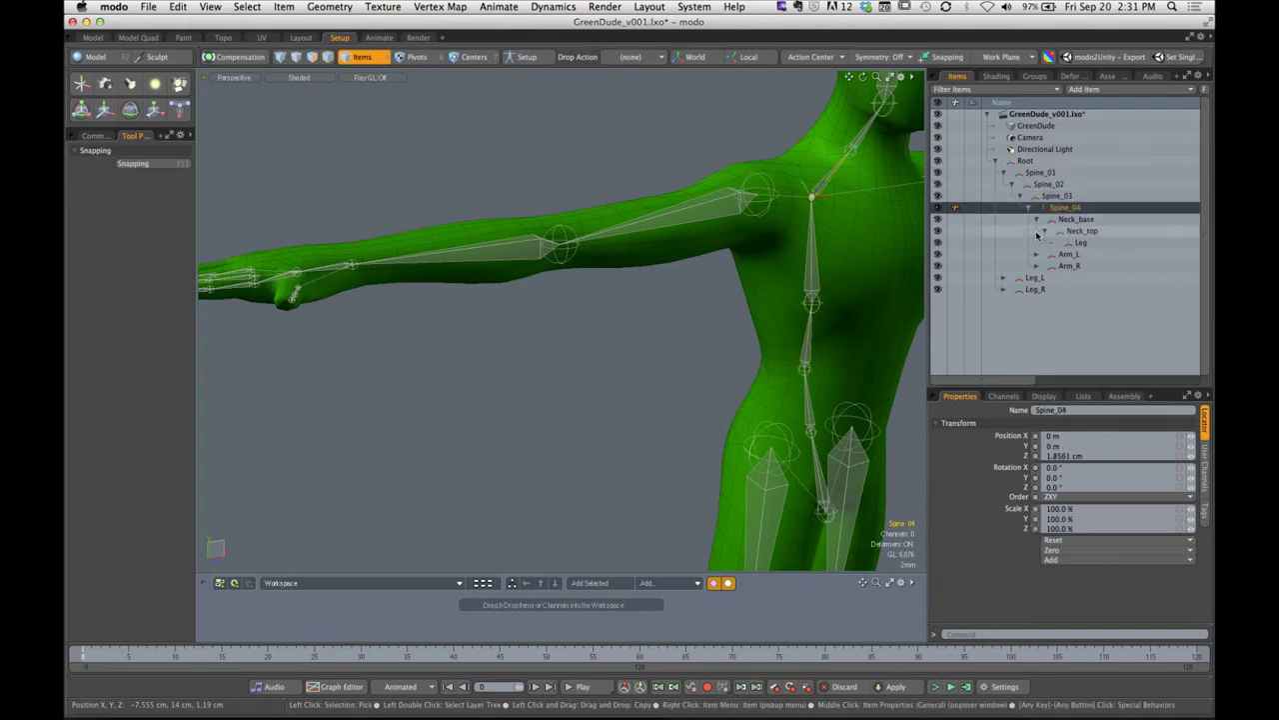
{"action": "left_click", "coordinate": [1043, 230]}
{"action": "left_click", "coordinate": [1036, 219]}
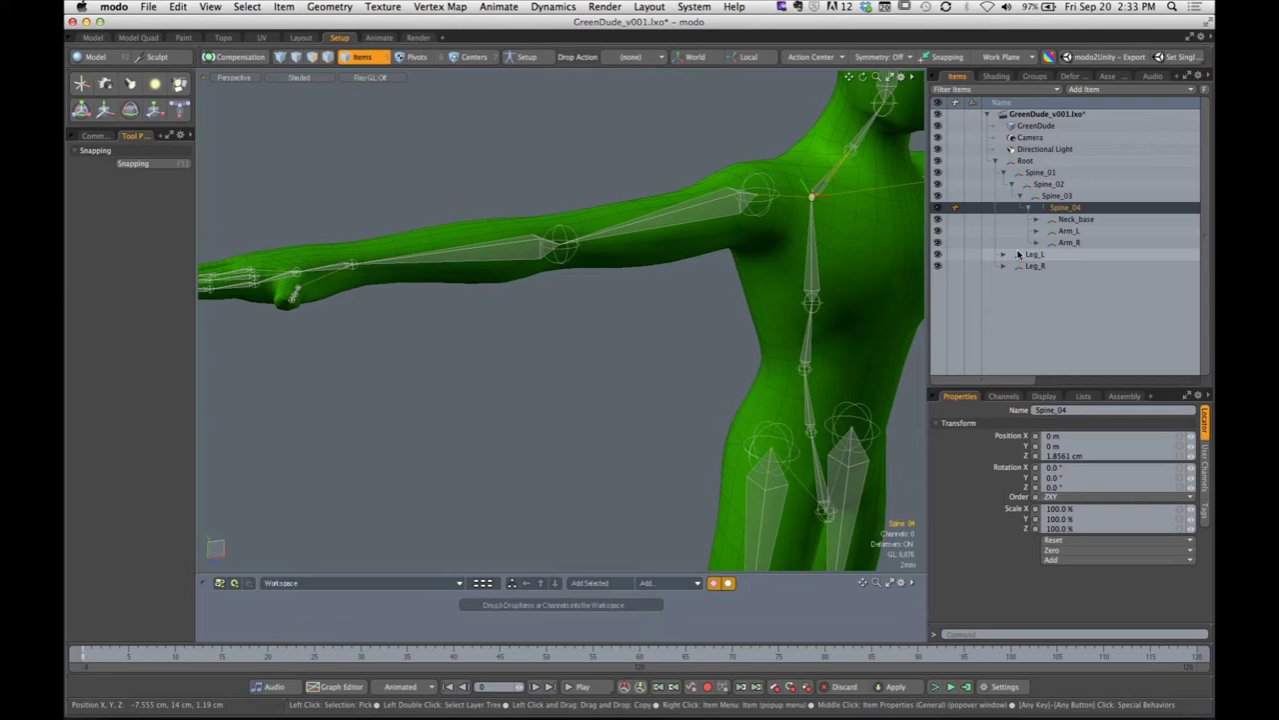
{"action": "key", "text": "alt"}
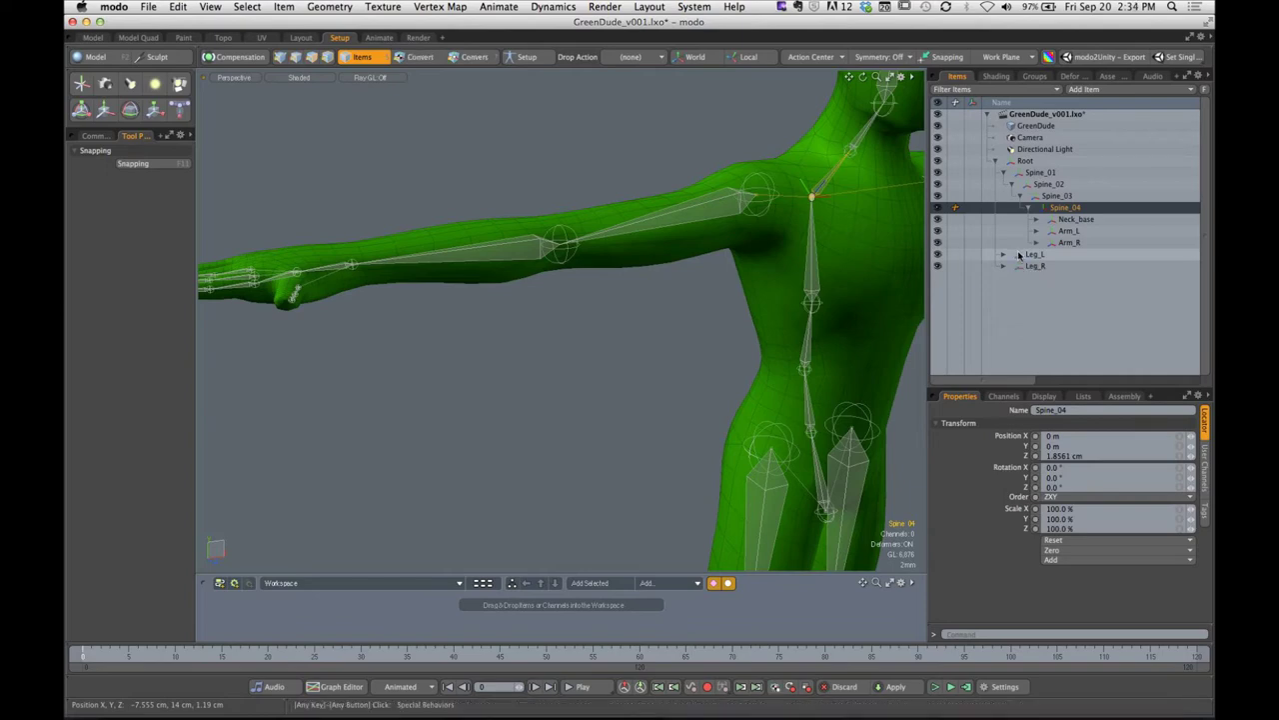
Clear the joint selection and hide the GreenDude mesh to show the whole skeleton on its own
{"action": "left_click", "coordinate": [665, 341]}
{"action": "left_click_drag", "start_coordinate": [665, 341], "coordinate": [420, 340], "text": "ctrl+alt"}
{"action": "left_click_drag", "start_coordinate": [420, 339], "coordinate": [577, 279], "text": "ctrl+alt"}
{"action": "left_click", "coordinate": [938, 125]}
{"action": "mouse_move", "coordinate": [577, 280]}
{"action": "left_mouse_down", "text": "alt+shift"}
{"action": "mouse_move", "coordinate": [594, 289]}
{"action": "mouse_move", "coordinate": [567, 296]}
{"action": "left_mouse_up", "text": "alt+shift"}
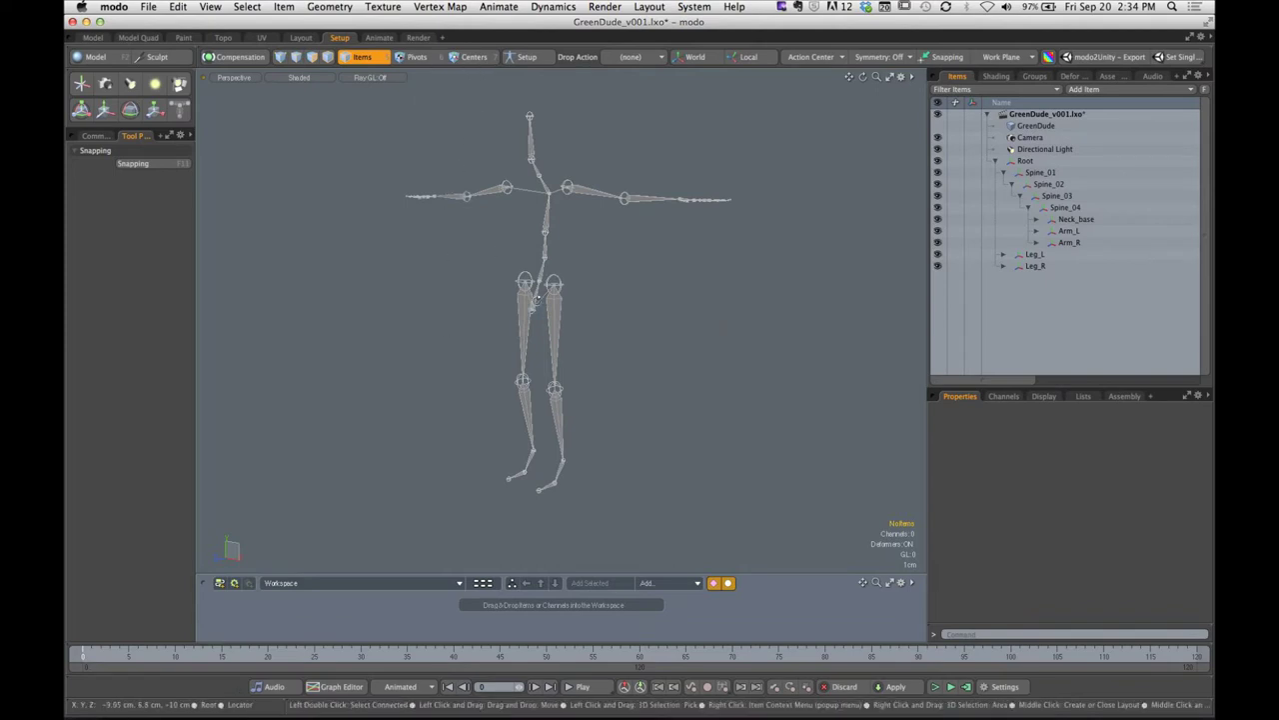
Select all connected joints of the skeleton, try the Transform tool on them, undo the change and clear the selection
{"action": "left_click_drag", "start_coordinate": [532, 304], "coordinate": [572, 306], "text": "alt"}
{"action": "left_click_drag", "start_coordinate": [572, 306], "coordinate": [498, 349], "text": "ctrl+alt"}
{"action": "double_click", "coordinate": [580, 363]}
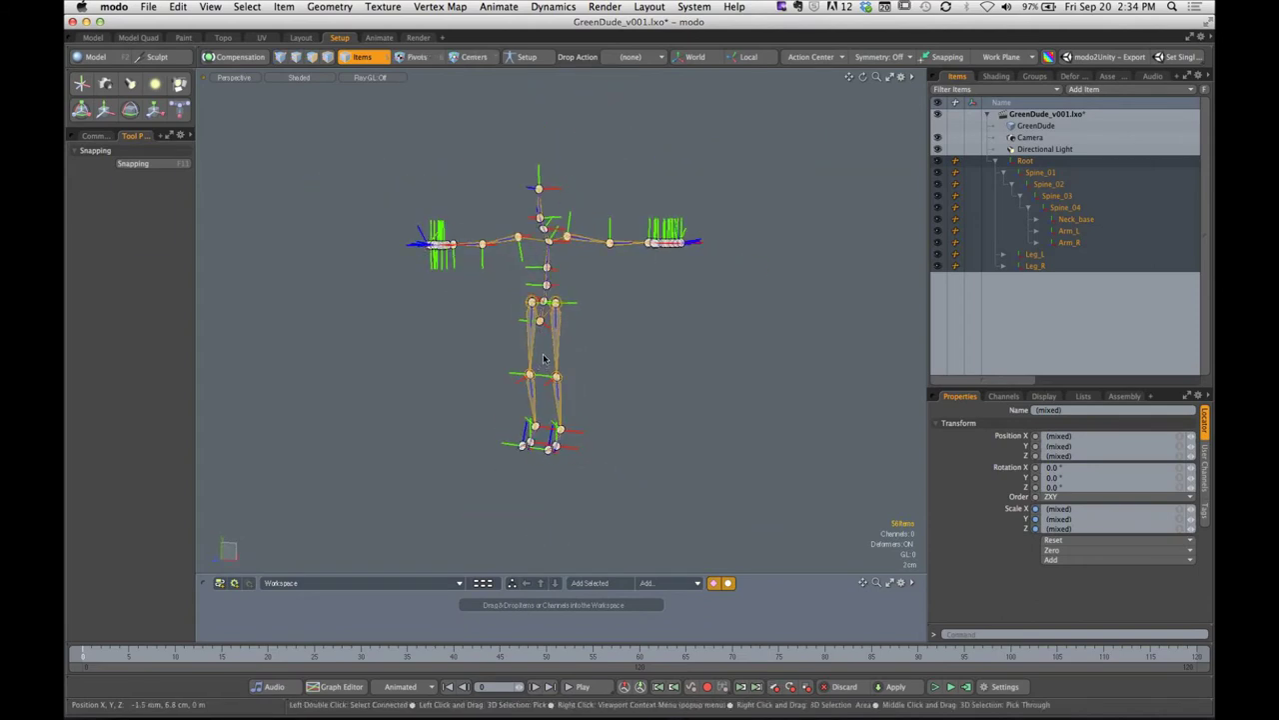
{"action": "key", "text": "y"}
{"action": "mouse_move", "coordinate": [515, 439]}
{"action": "left_mouse_down", "text": "alt"}
{"action": "mouse_move", "coordinate": [470, 440]}
{"action": "mouse_move", "coordinate": [501, 452]}
{"action": "mouse_move", "coordinate": [519, 438]}
{"action": "left_mouse_up", "text": "alt"}
{"action": "key", "text": "super+z"}
{"action": "key", "text": "q"}
{"action": "left_click", "coordinate": [619, 376]}
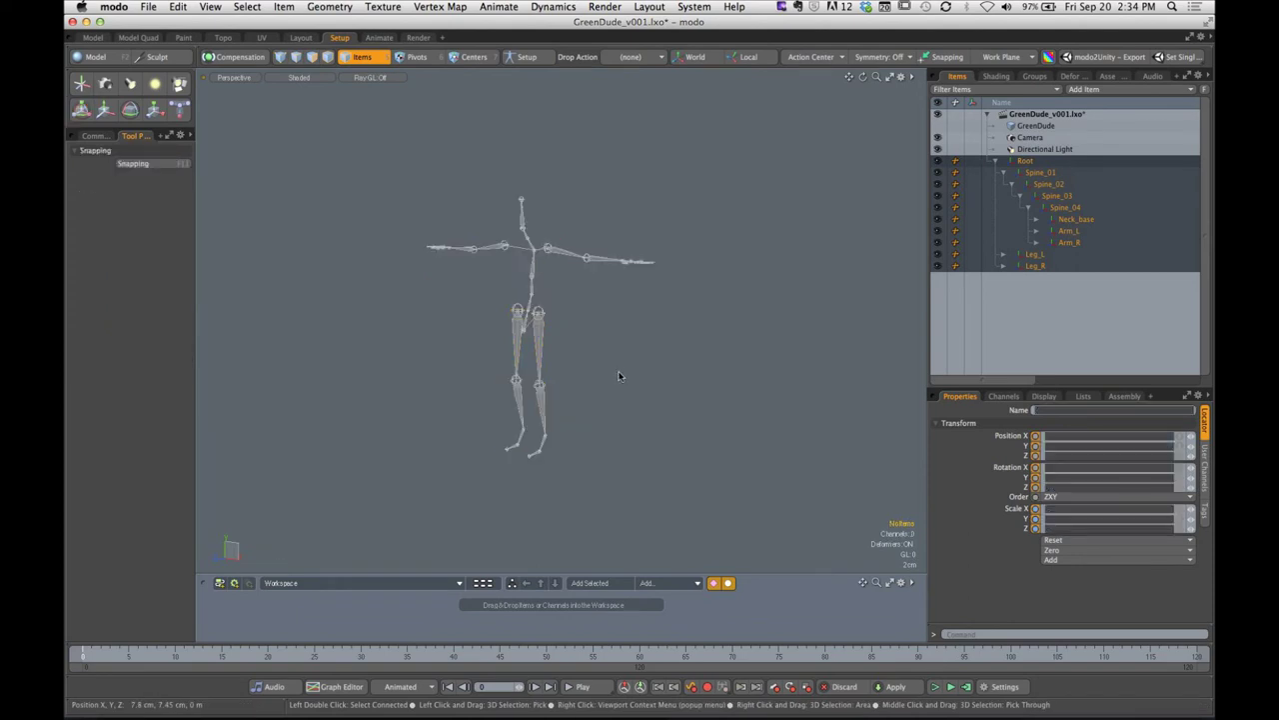
{"action": "left_click_drag", "start_coordinate": [620, 377], "coordinate": [531, 329], "text": "alt"}
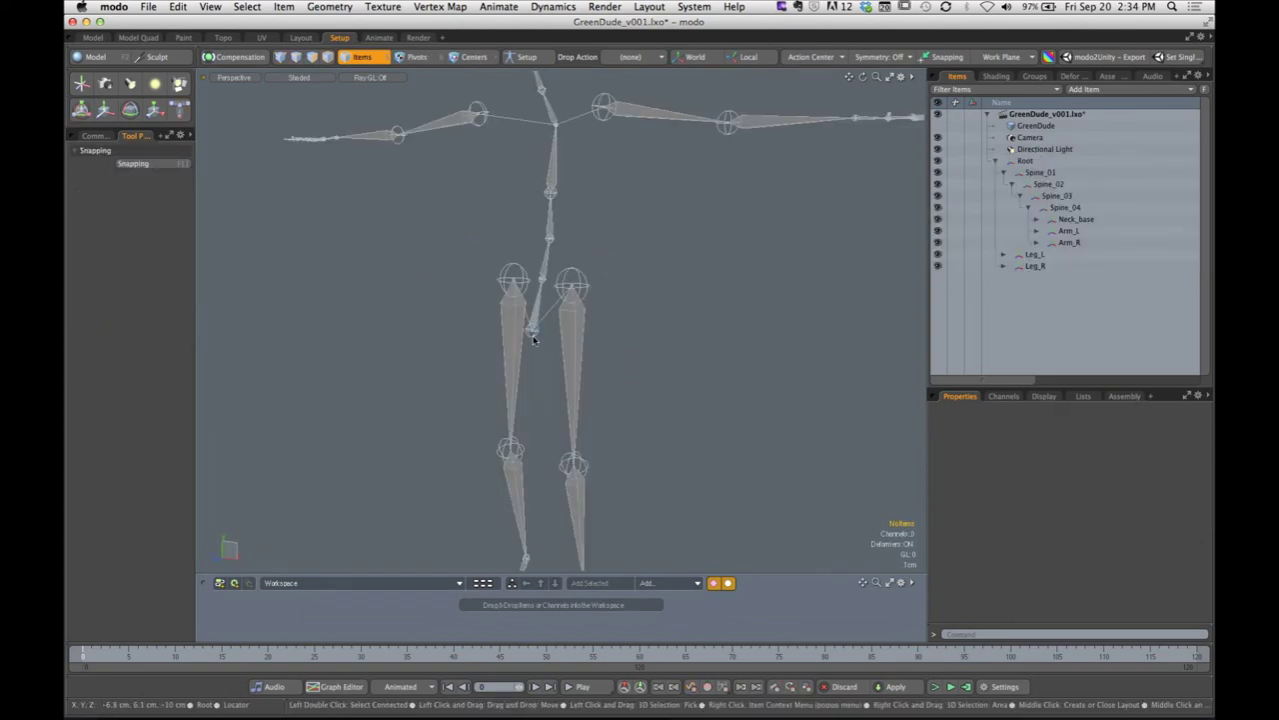
Try moving the skeleton with every joint from Root downward selected, and undo the move
{"action": "double_click", "coordinate": [531, 340]}
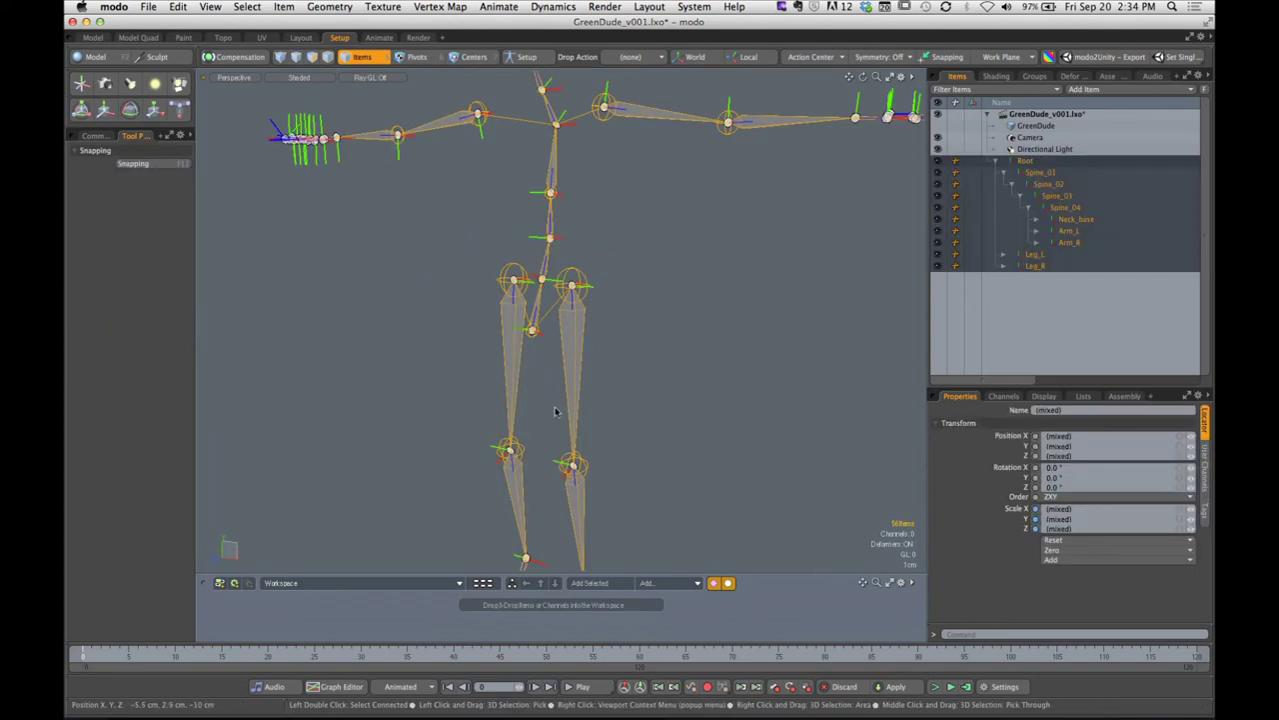
{"action": "key", "text": "w"}
{"action": "left_click_drag", "start_coordinate": [495, 439], "coordinate": [513, 437], "text": "ctrl+alt"}
{"action": "left_click_drag", "start_coordinate": [513, 437], "coordinate": [478, 402], "text": "alt+shift"}
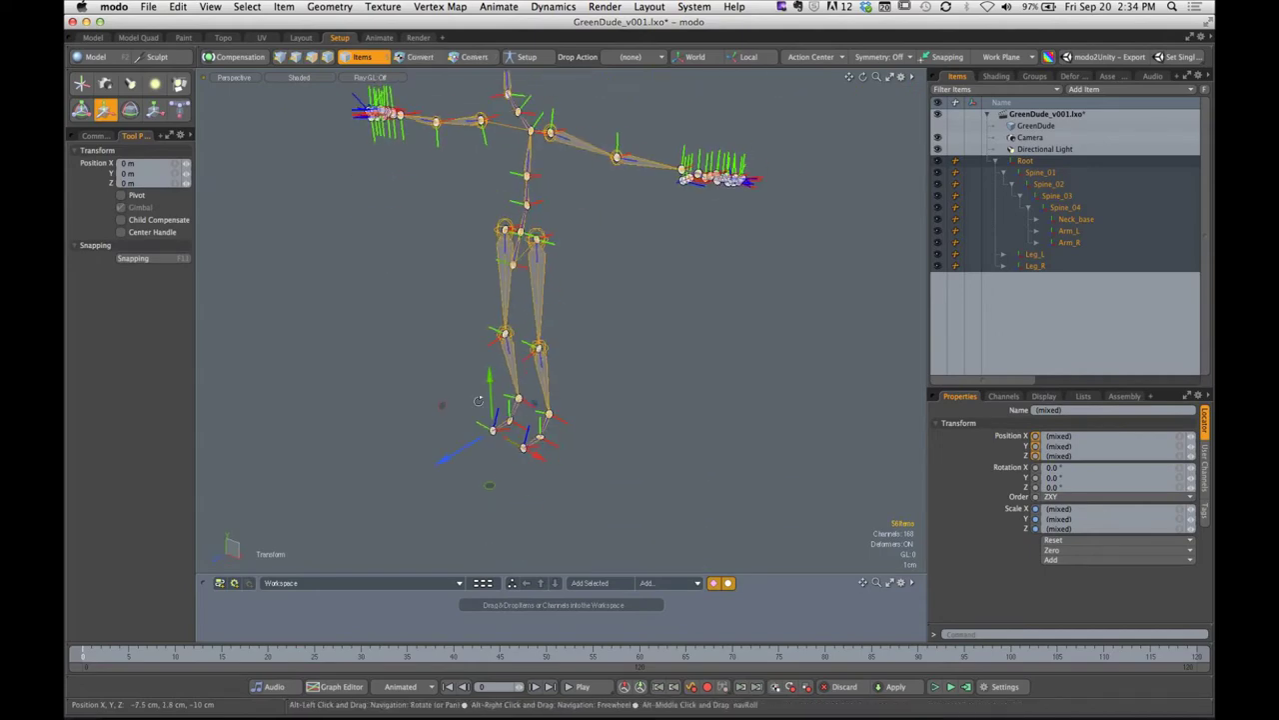
{"action": "left_click_drag", "start_coordinate": [455, 455], "coordinate": [546, 429]}
{"action": "key", "text": "super+z"}
{"action": "key", "text": "super+z"}
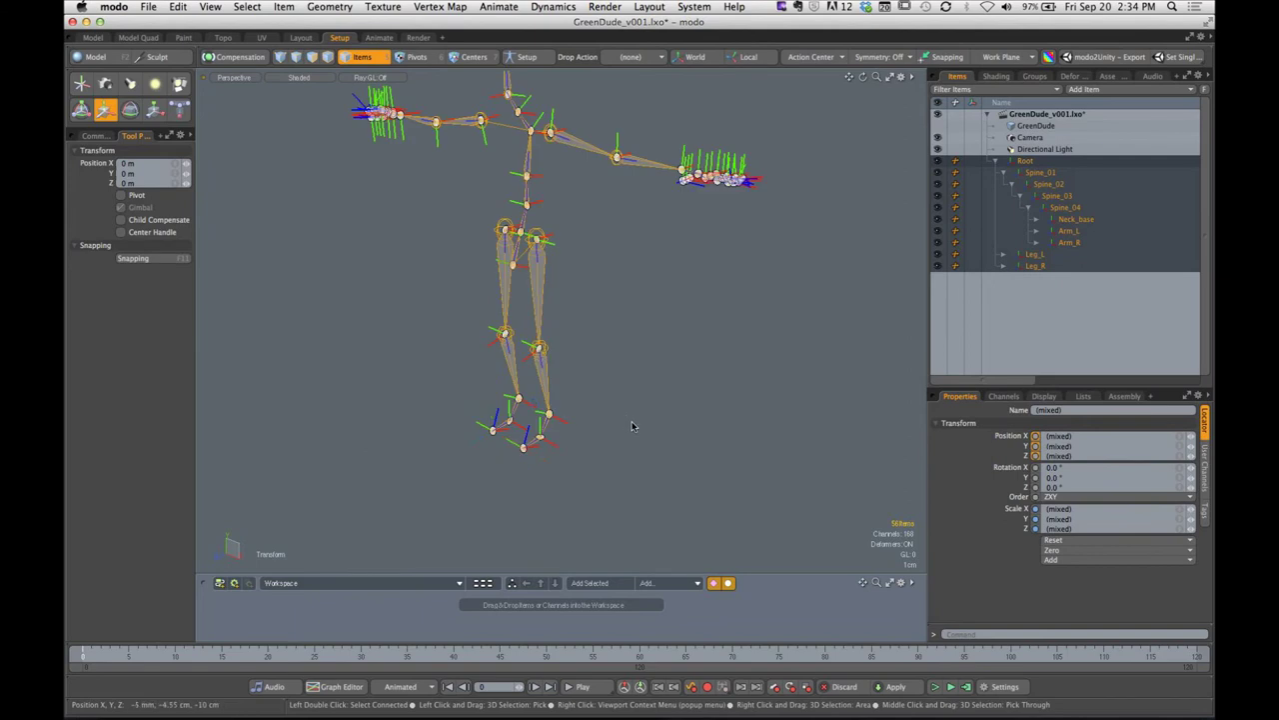
Select only the Root joint and move it about 4.1 cm along Z
{"action": "key", "text": "q"}
{"action": "left_click", "coordinate": [790, 349]}
{"action": "left_click", "coordinate": [1024, 160]}
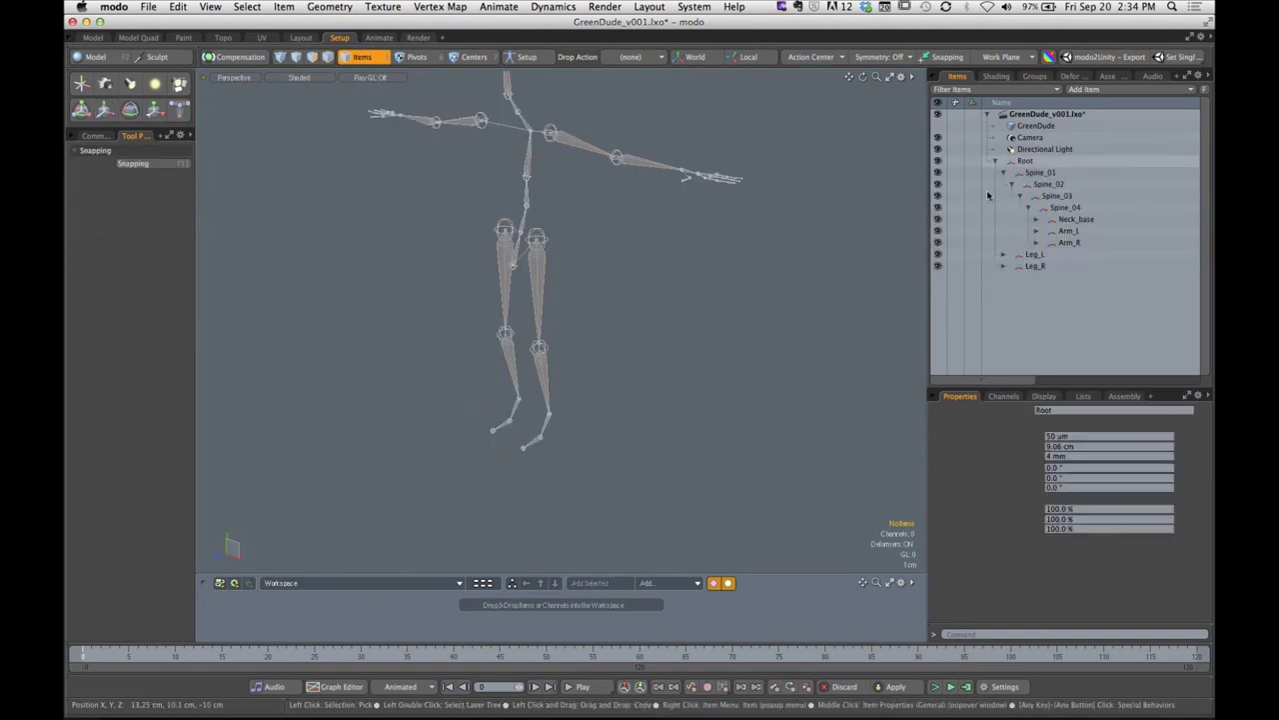
{"action": "key", "text": "y"}
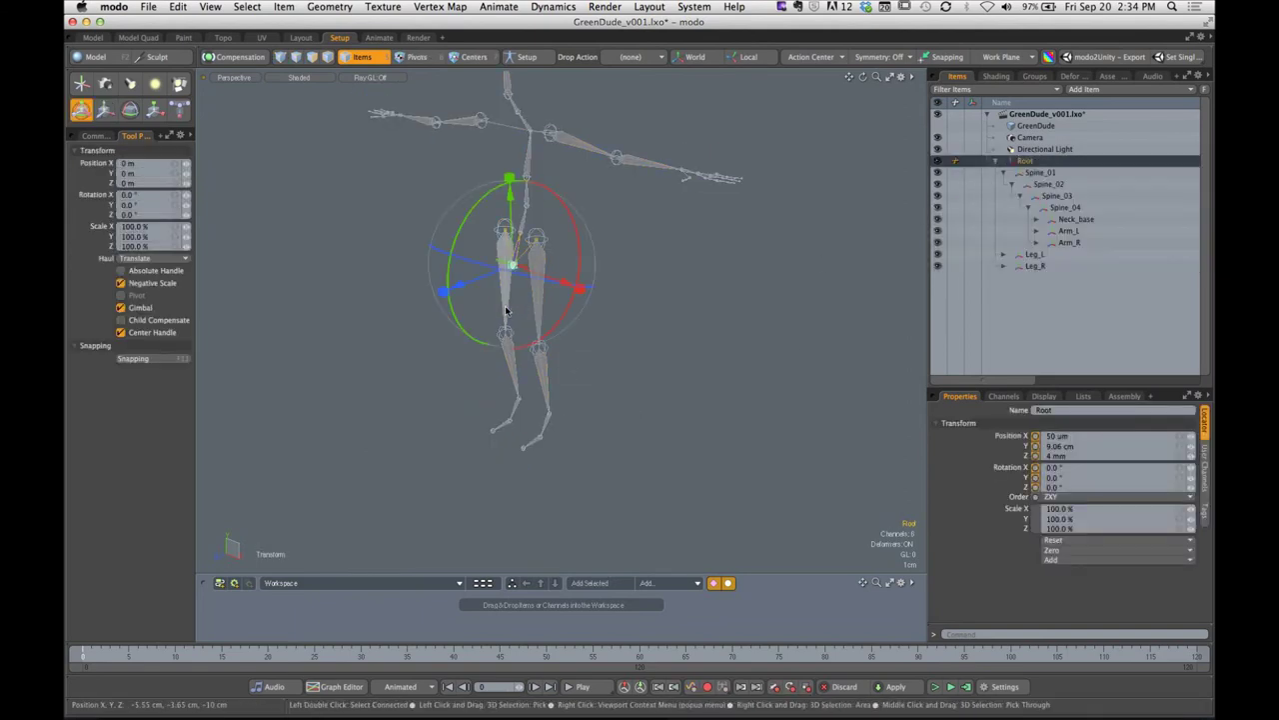
{"action": "left_click_drag", "start_coordinate": [506, 311], "coordinate": [432, 344], "text": "alt"}
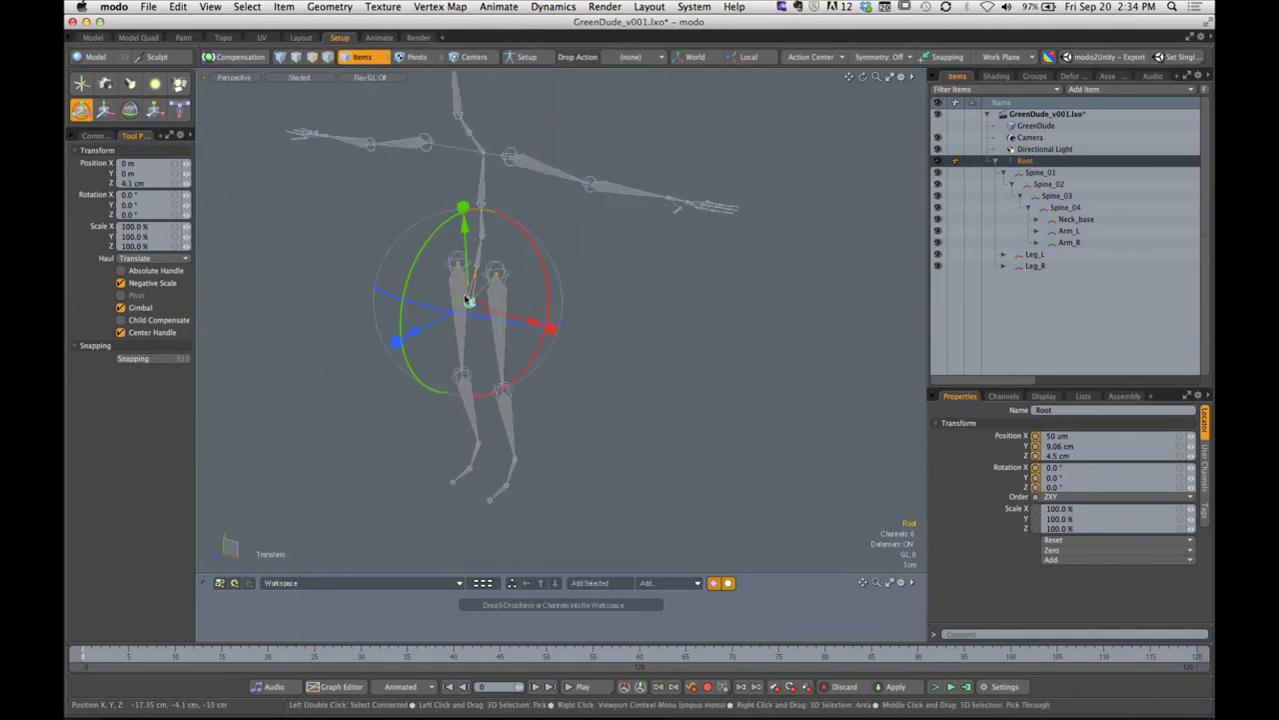
{"action": "left_click_drag", "start_coordinate": [469, 300], "coordinate": [506, 437], "text": "alt"}
{"action": "key", "text": "super+z"}
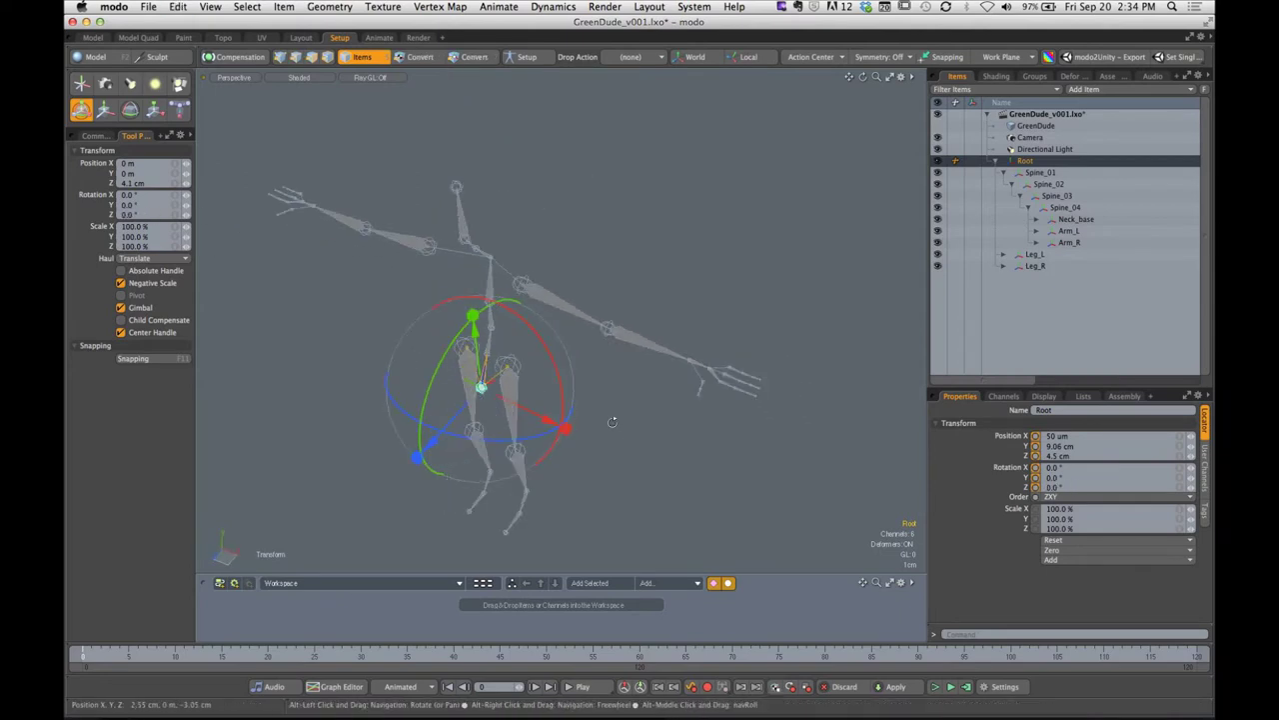
{"action": "left_click_drag", "start_coordinate": [611, 419], "coordinate": [597, 383], "text": "alt"}
Select the Arm_L shoulder joint and rotate it about -34° around Y
{"action": "key", "text": "q"}
{"action": "left_click", "coordinate": [595, 369]}
{"action": "left_click_drag", "start_coordinate": [486, 197], "coordinate": [597, 337], "text": "alt+shift"}
{"action": "left_click", "coordinate": [577, 241]}
{"action": "key", "text": "y"}
{"action": "left_click_drag", "start_coordinate": [517, 334], "coordinate": [508, 339]}
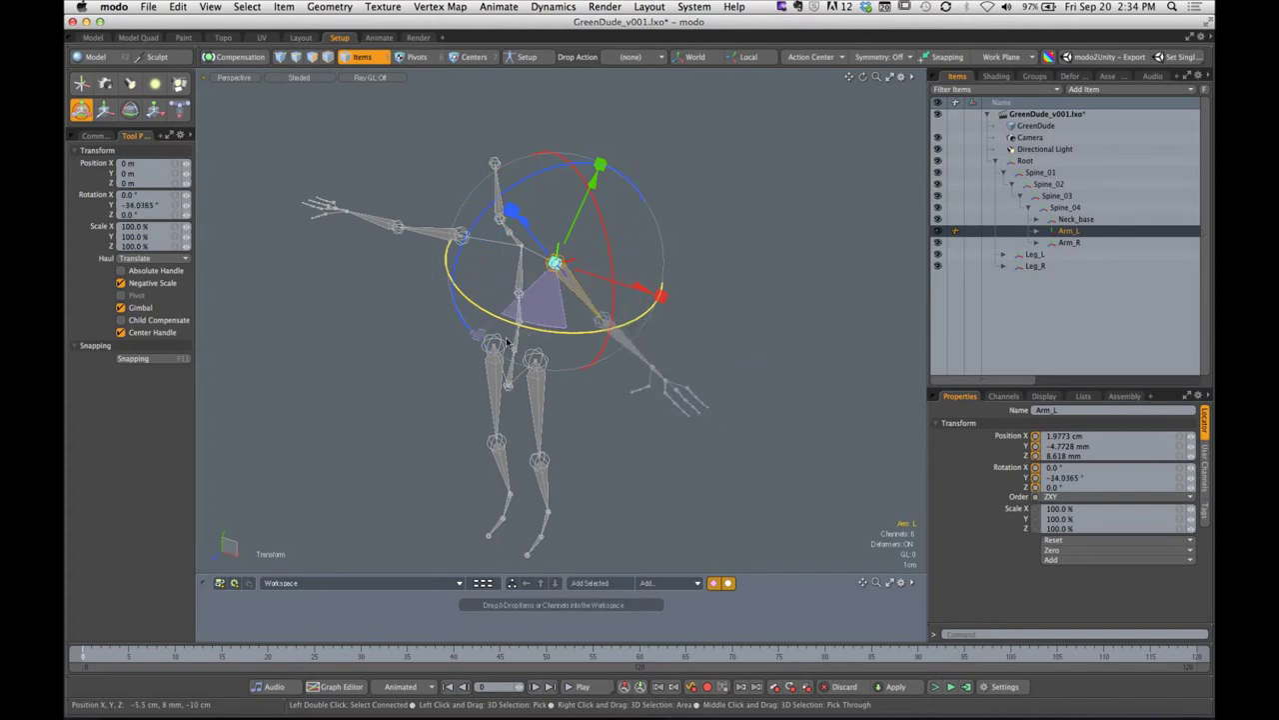
Rotate the elbow joint Arm_L (3) -68° around Y to bend the forearm forward, and deselect it
{"action": "key", "text": "q"}
{"action": "left_click", "coordinate": [606, 318]}
{"action": "key", "text": "y"}
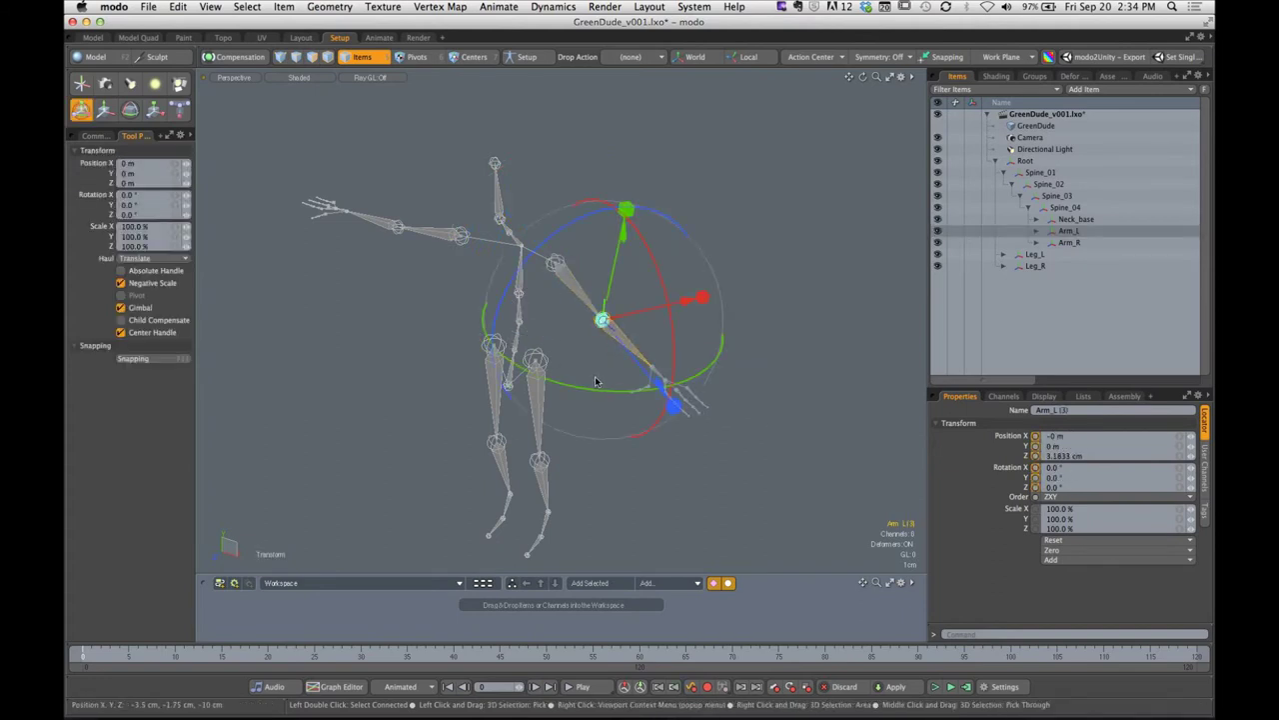
{"action": "left_click_drag", "start_coordinate": [594, 392], "coordinate": [447, 328]}
{"action": "key", "text": "q"}
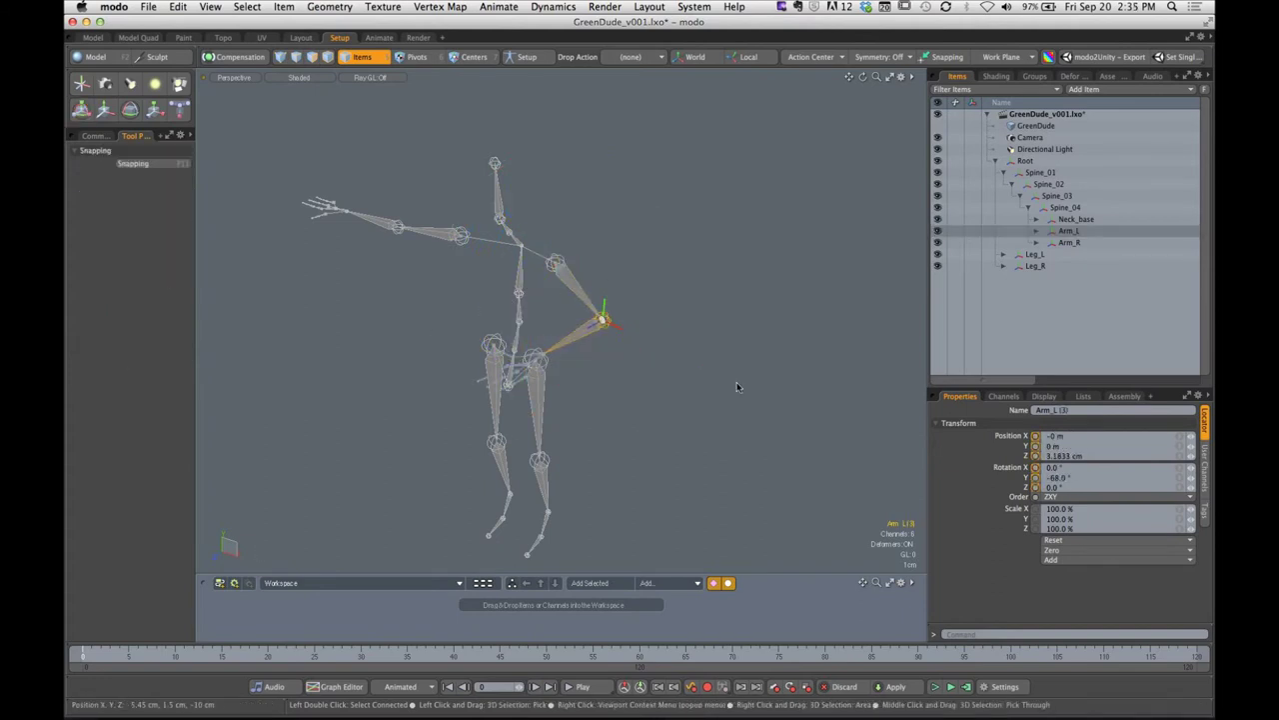
{"action": "left_click", "coordinate": [737, 383]}
{"action": "left_click_drag", "start_coordinate": [736, 382], "coordinate": [663, 346], "text": "alt"}
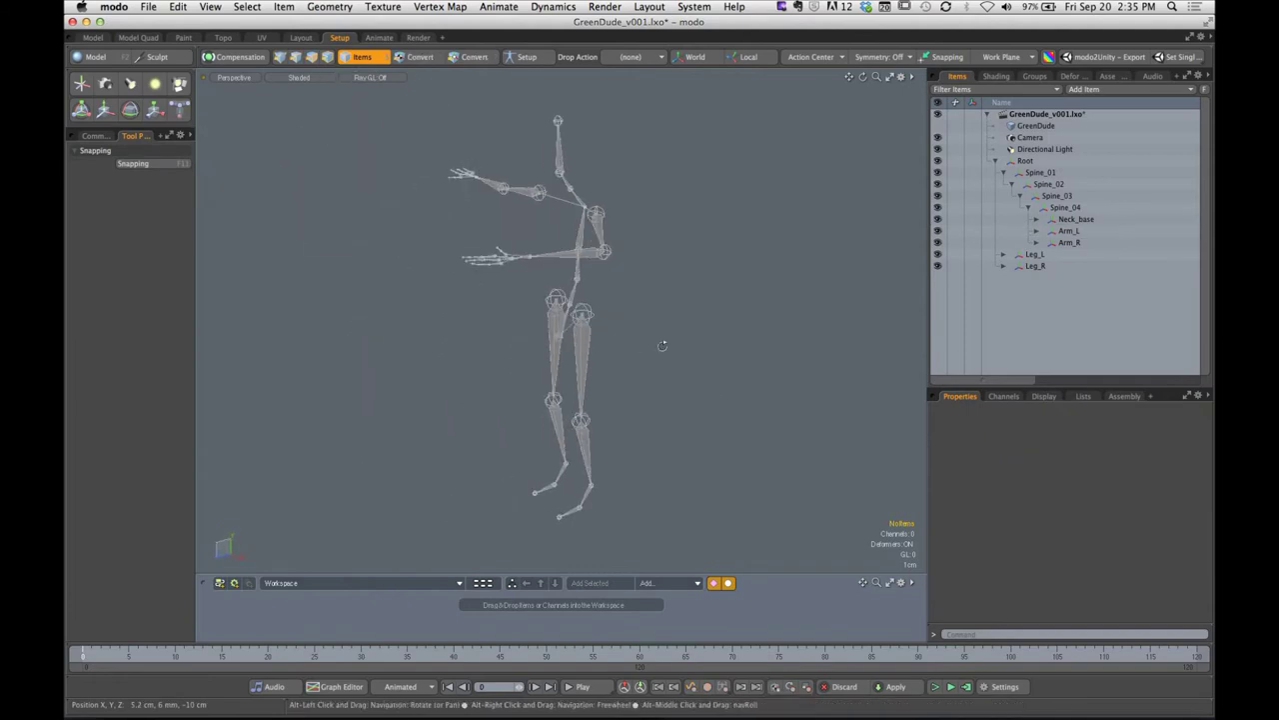
Show the GreenDude mesh beside the posed skeleton, and undo back through the elbow, shoulder and Root transforms
{"action": "left_click", "coordinate": [937, 126]}
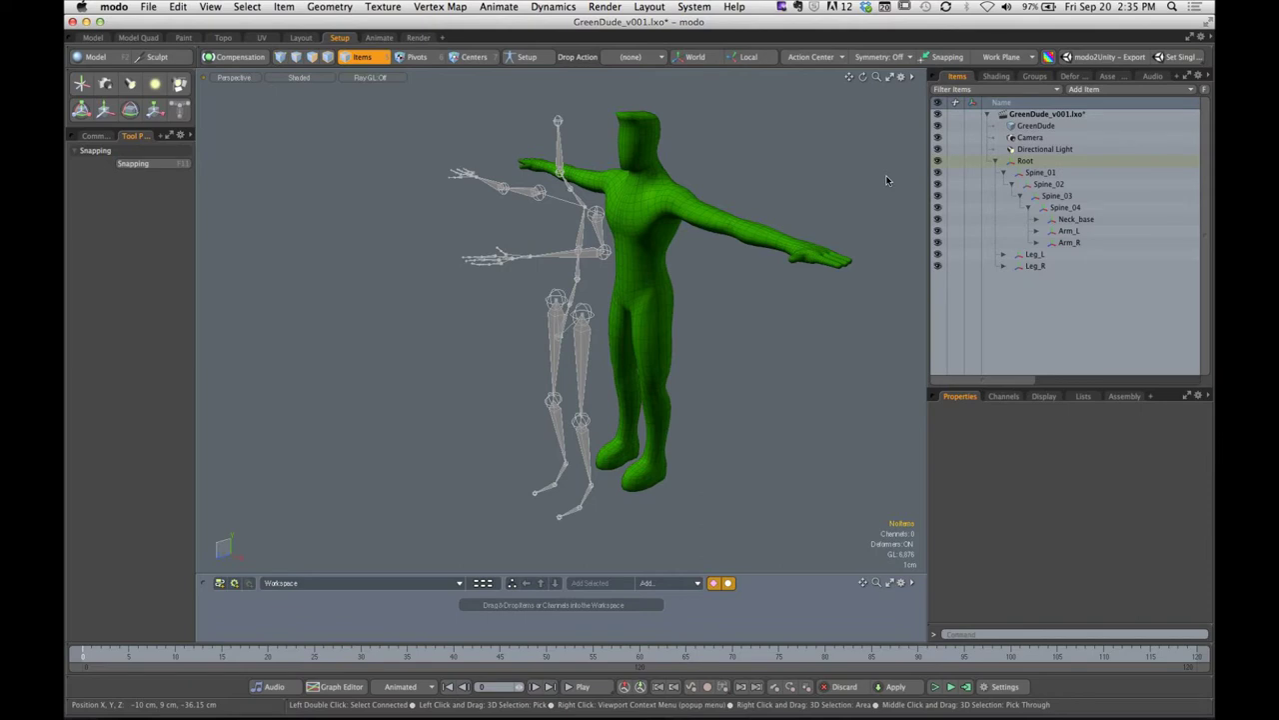
{"action": "key", "text": "super+z"}
{"action": "key", "text": "super+z"}
{"action": "key", "text": "super+z"}
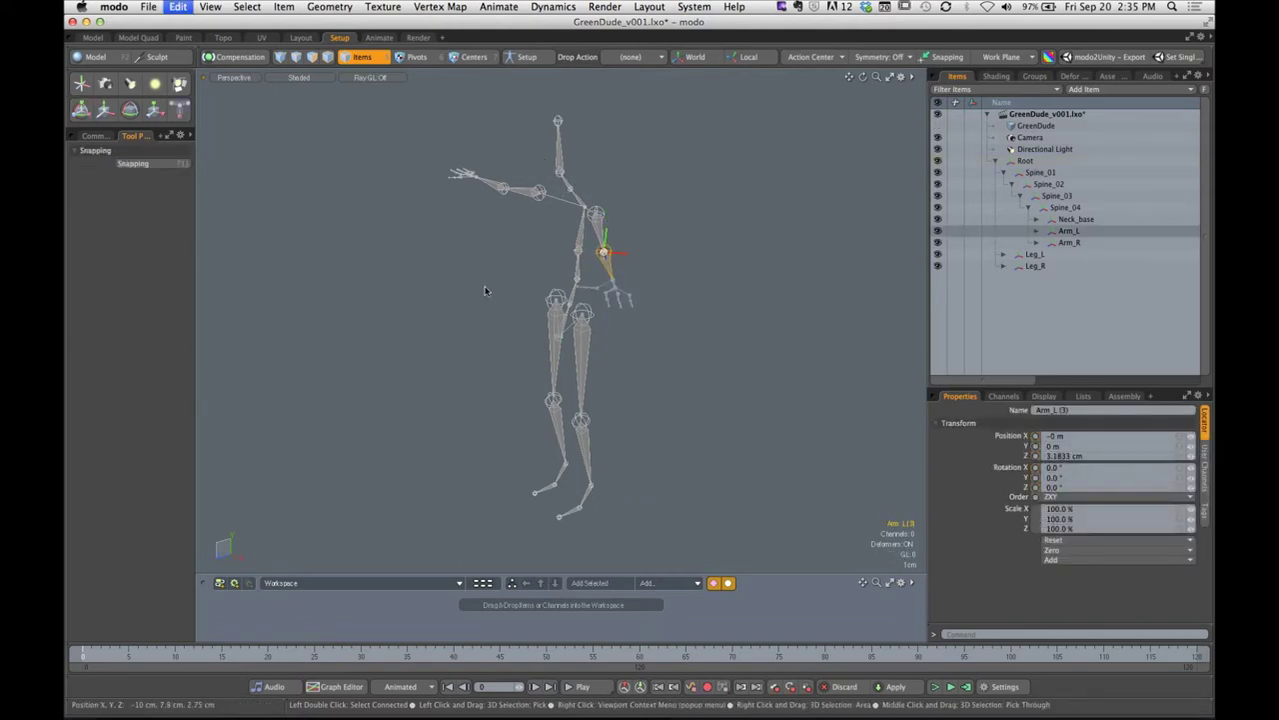
{"action": "key", "text": "super+z"}
{"action": "key", "text": "super+z"}
{"action": "key", "text": "super+z"}
{"action": "key", "text": "super+z"}
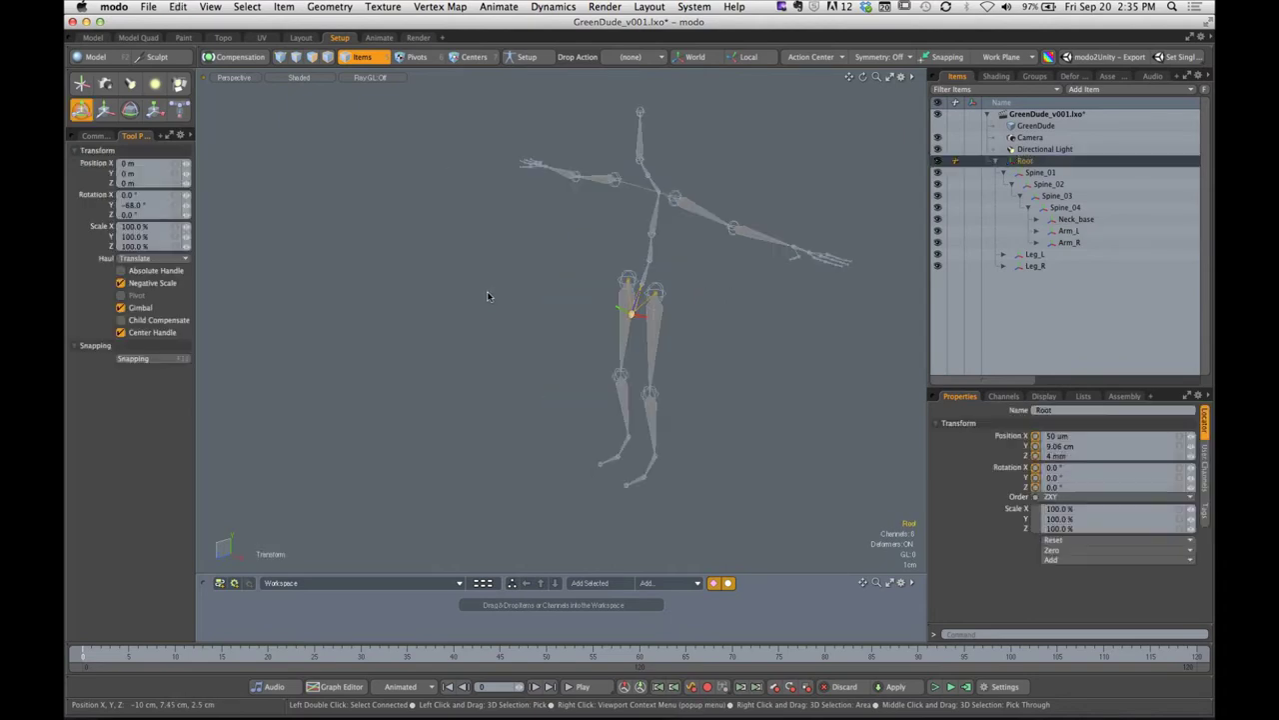
Collapse the Root hierarchy in the item list and make the GreenDude mesh visible again
{"action": "left_click_drag", "start_coordinate": [781, 281], "coordinate": [655, 294], "text": "alt+shift"}
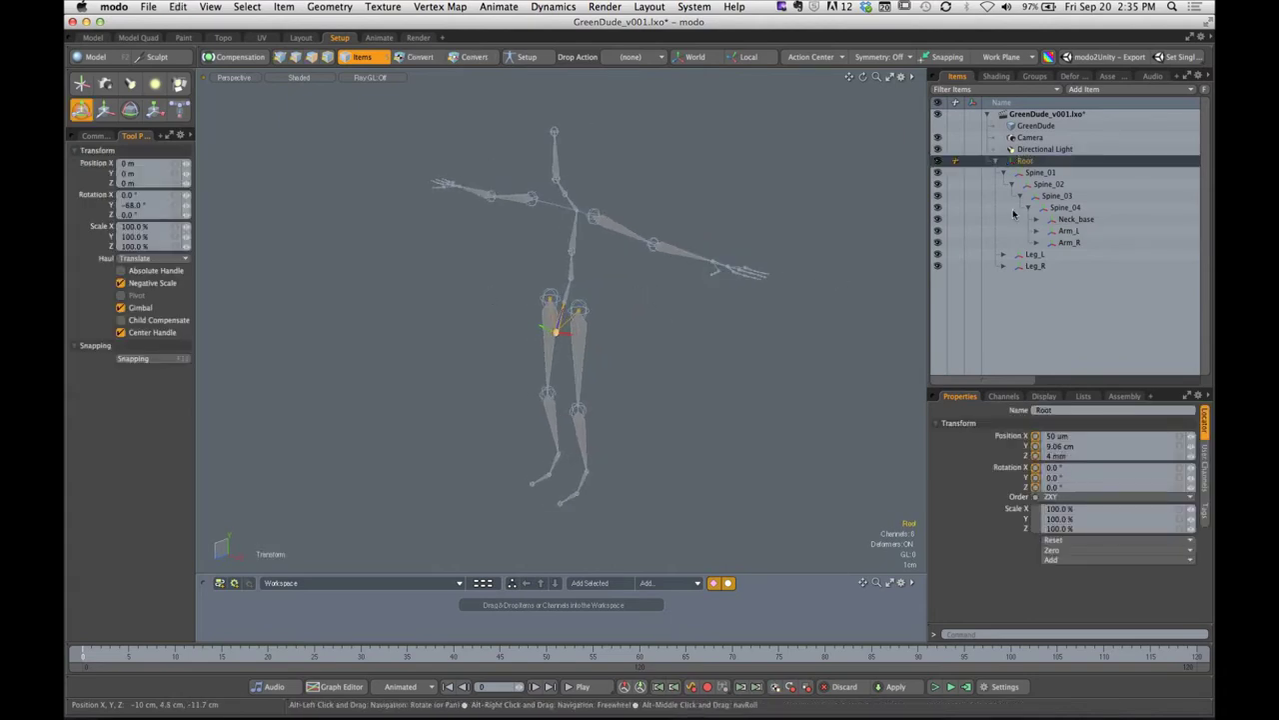
{"action": "left_click", "coordinate": [995, 161]}
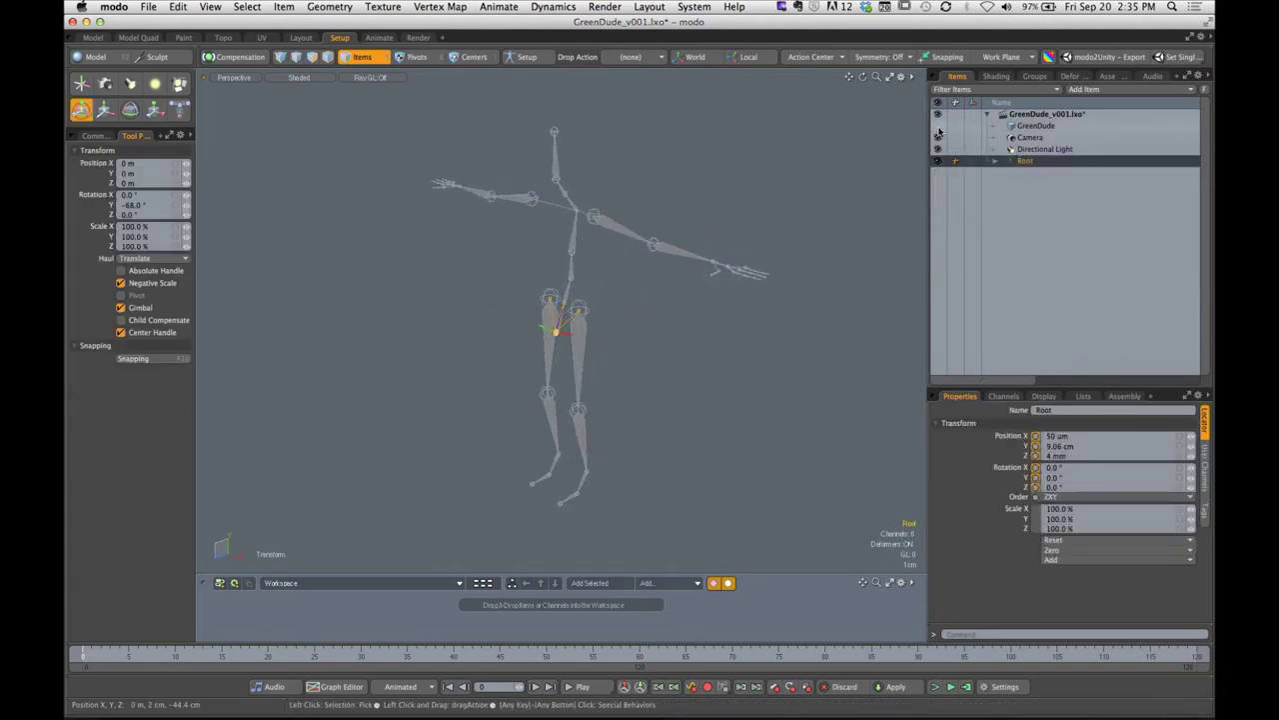
{"action": "left_click", "coordinate": [937, 126]}
{"action": "left_click_drag", "start_coordinate": [620, 331], "coordinate": [667, 320], "text": "alt+shift"}
{"action": "key", "text": "q"}
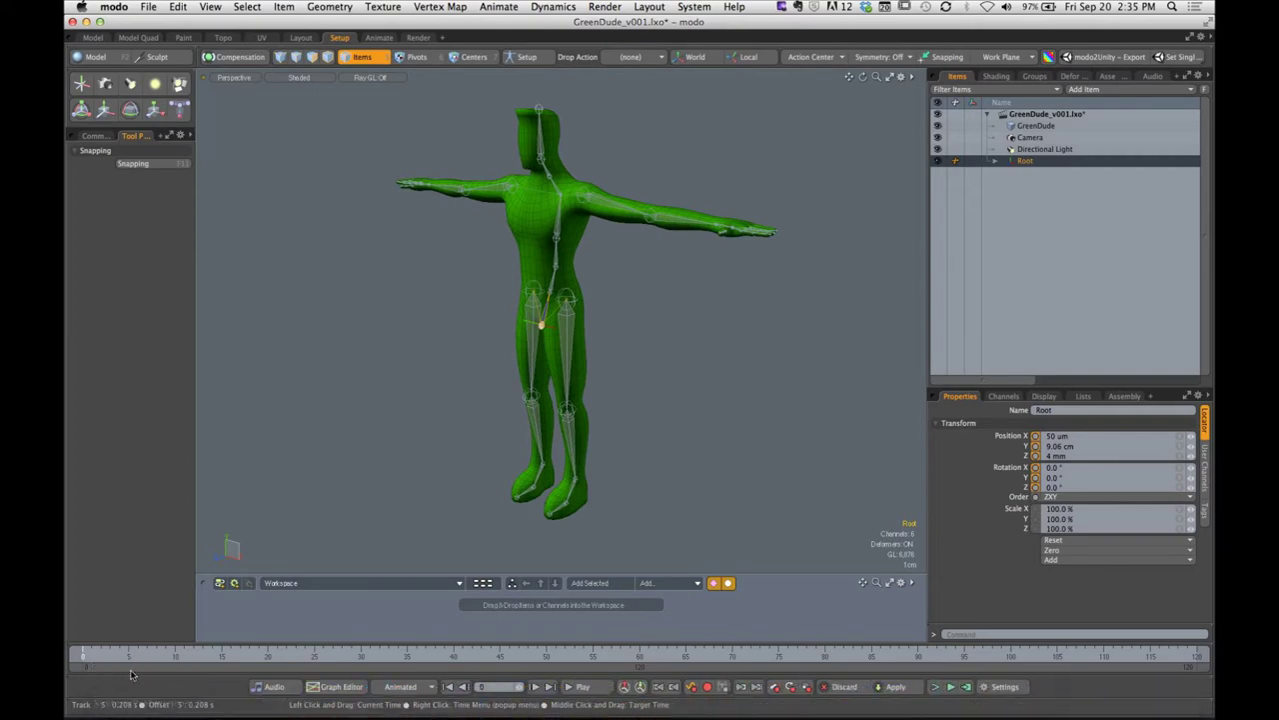
Switch to Finder, open break_time_counter.mov from the STREAMING_ASSETS folder in SCC, and play it full screen
{"action": "mouse_move", "coordinate": [141, 711]}
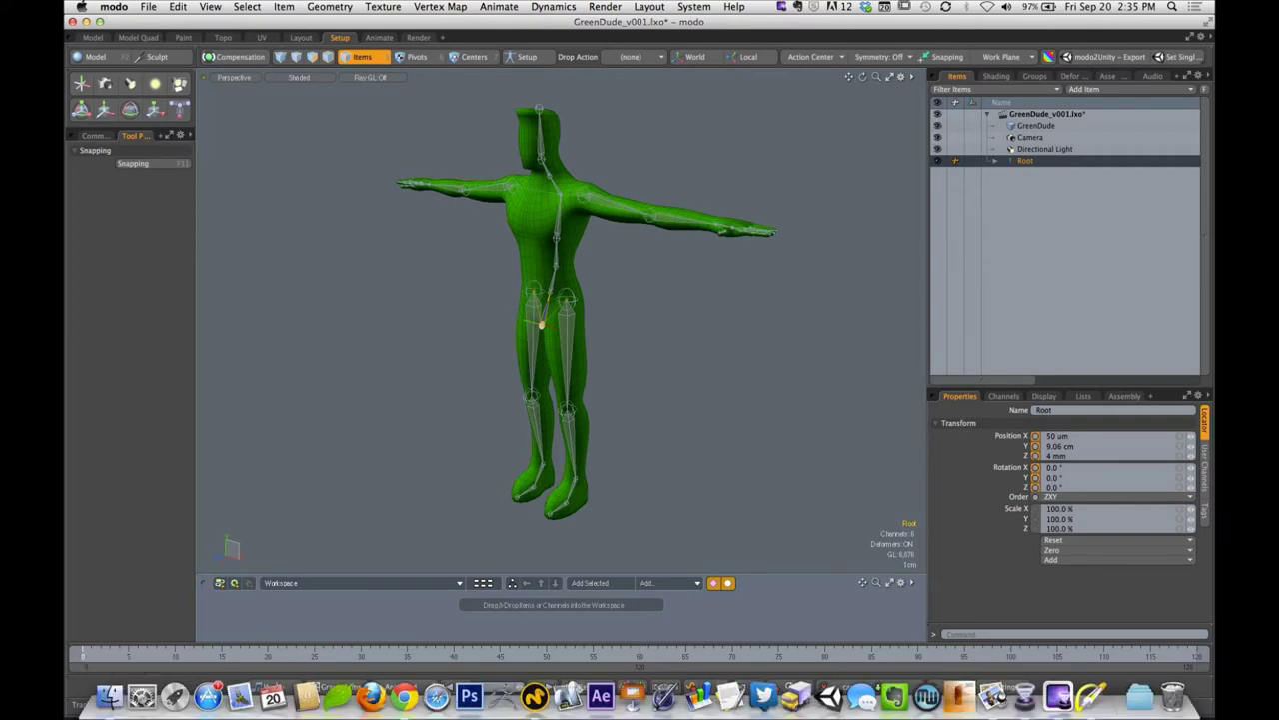
{"action": "left_click", "coordinate": [110, 711]}
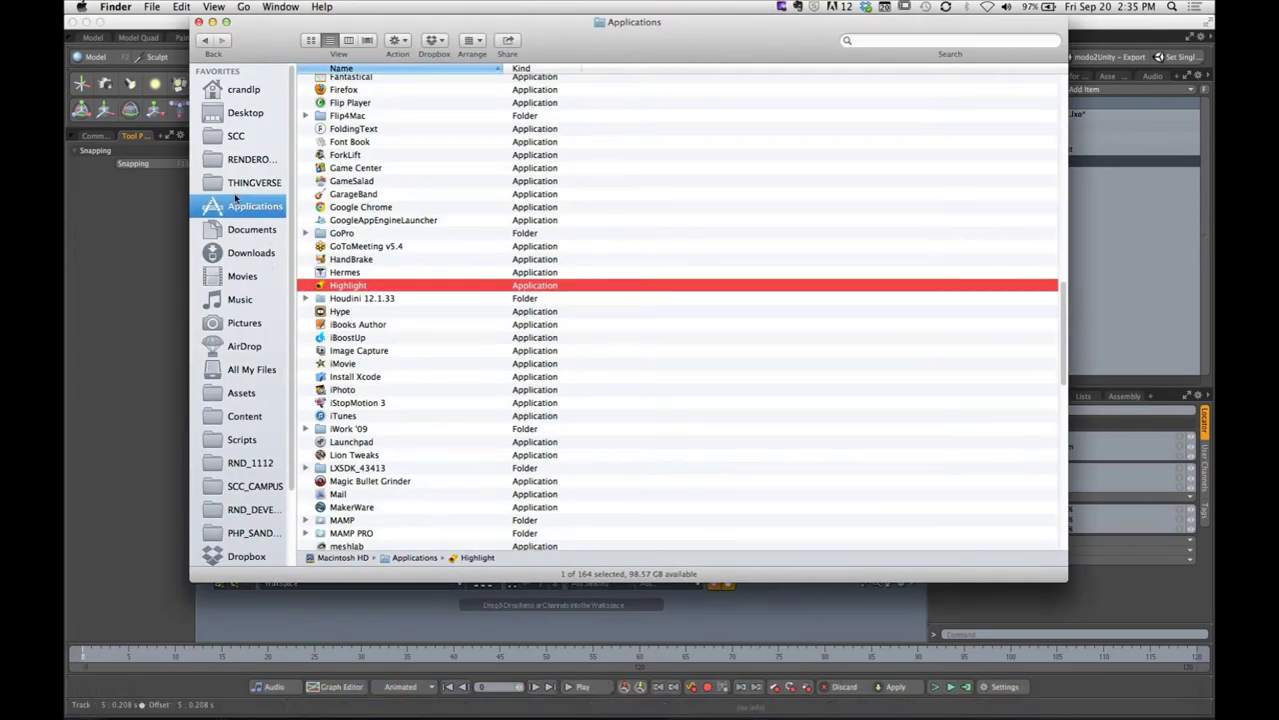
{"action": "left_click", "coordinate": [242, 140]}
{"action": "left_click", "coordinate": [372, 182]}
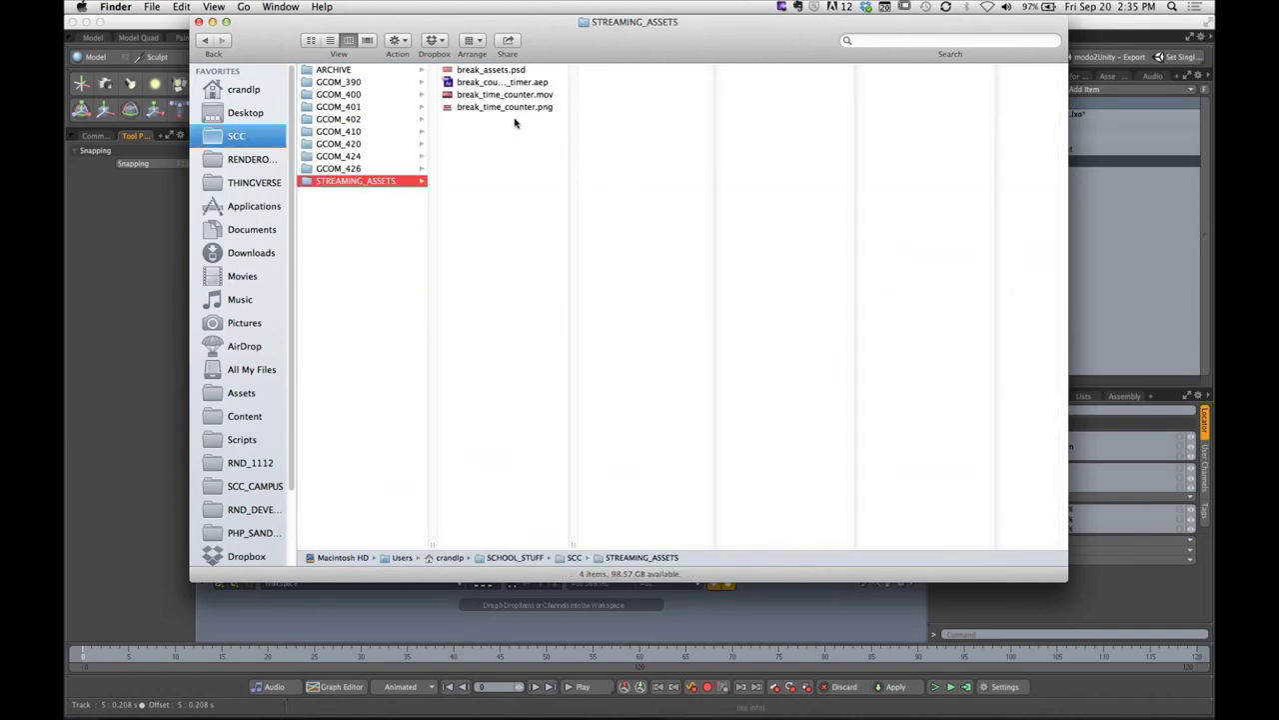
{"action": "double_click", "coordinate": [504, 94]}
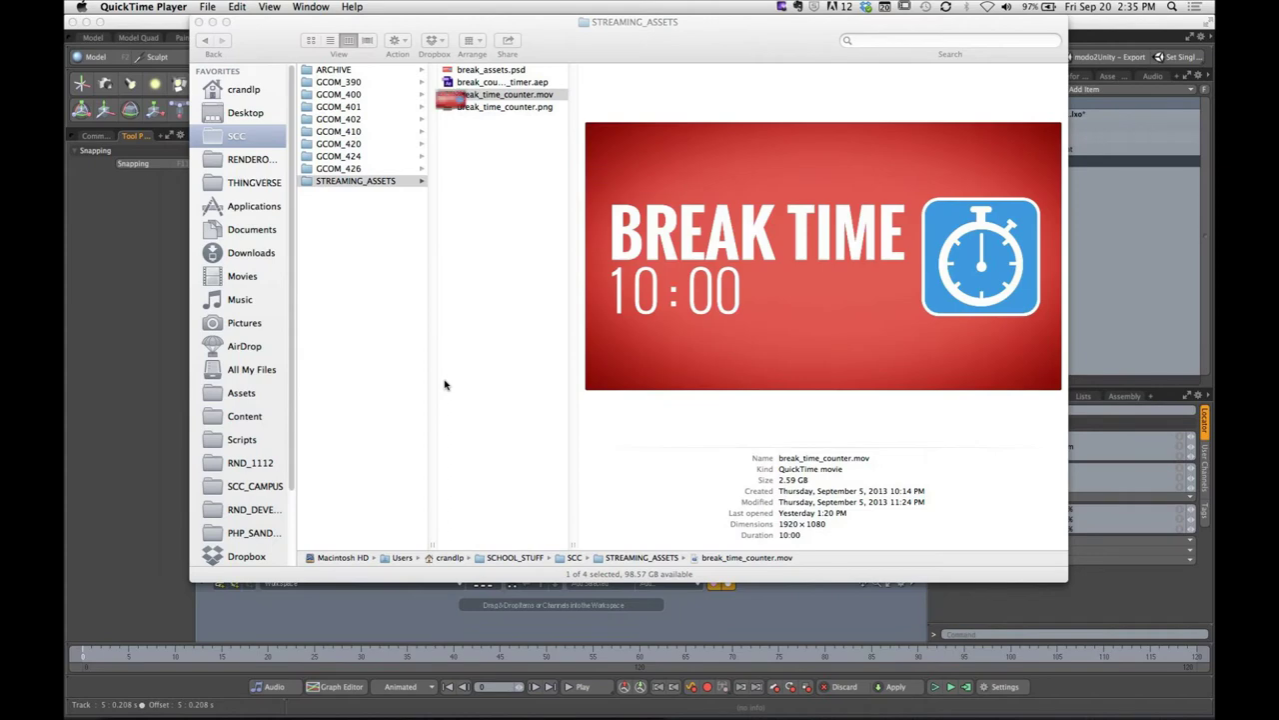
{"action": "key", "text": "super+f"}
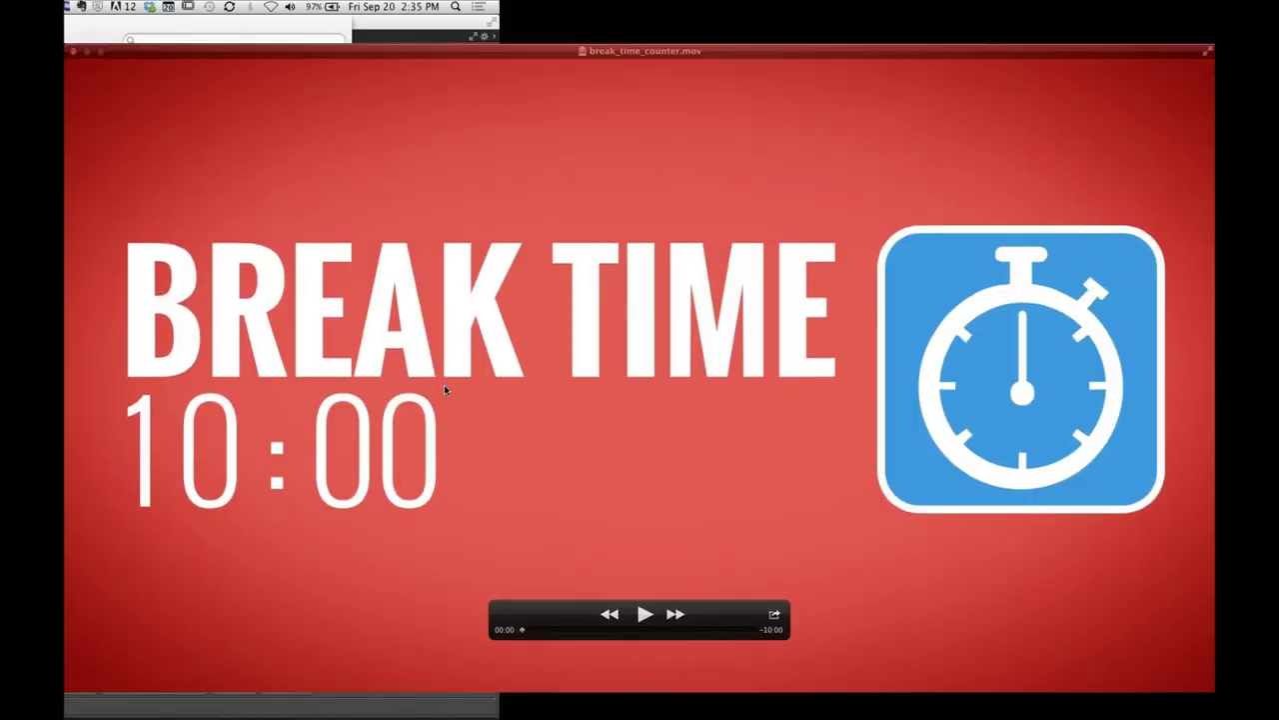
{"action": "key", "text": "space"}
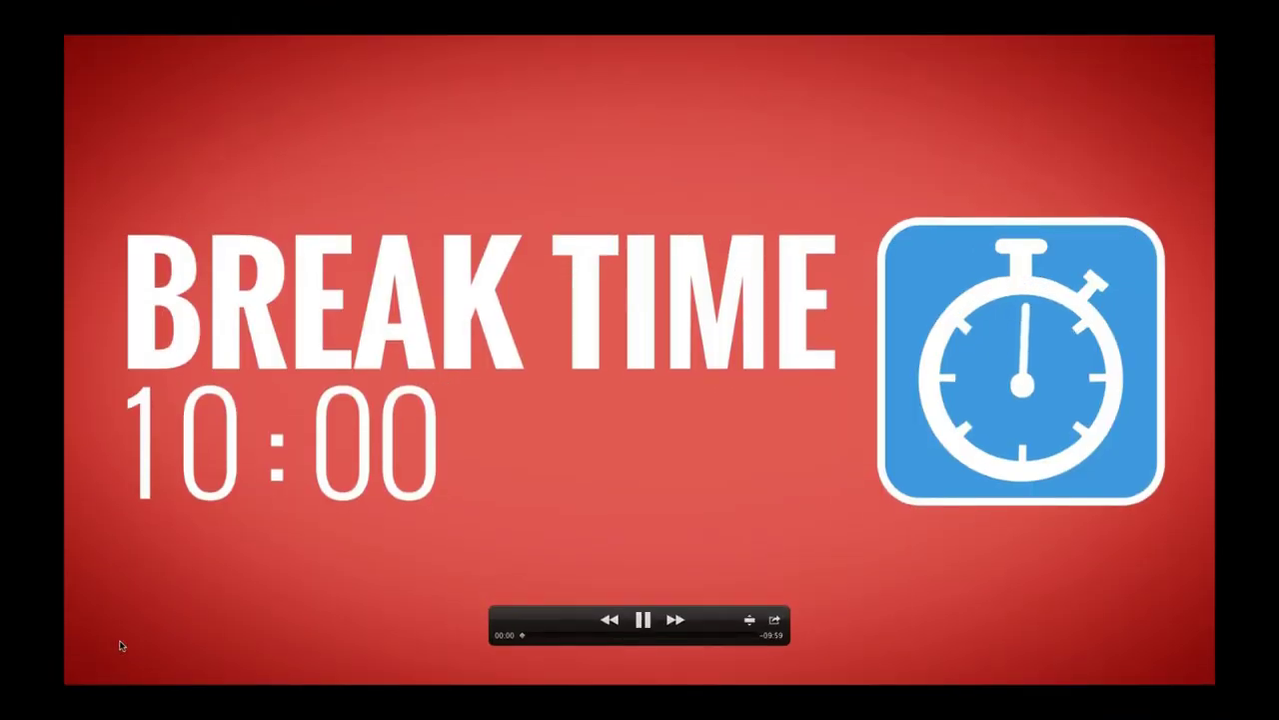
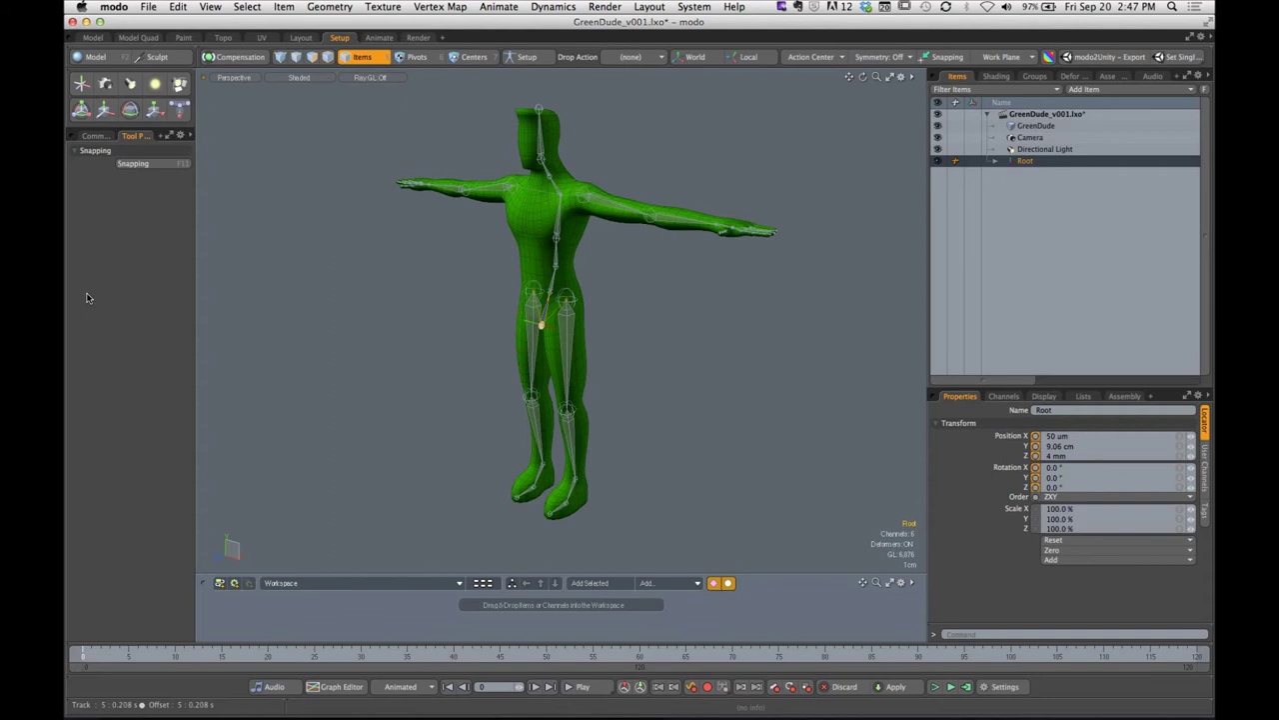
Select the whole joint hierarchy from Root downward together with the GreenDude mesh
{"action": "left_click_drag", "start_coordinate": [545, 331], "coordinate": [500, 344], "text": "alt"}
{"action": "scroll", "coordinate": [665, 335], "scroll_direction": "up", "scroll_amount": 3}
{"action": "double_click", "coordinate": [617, 305]}
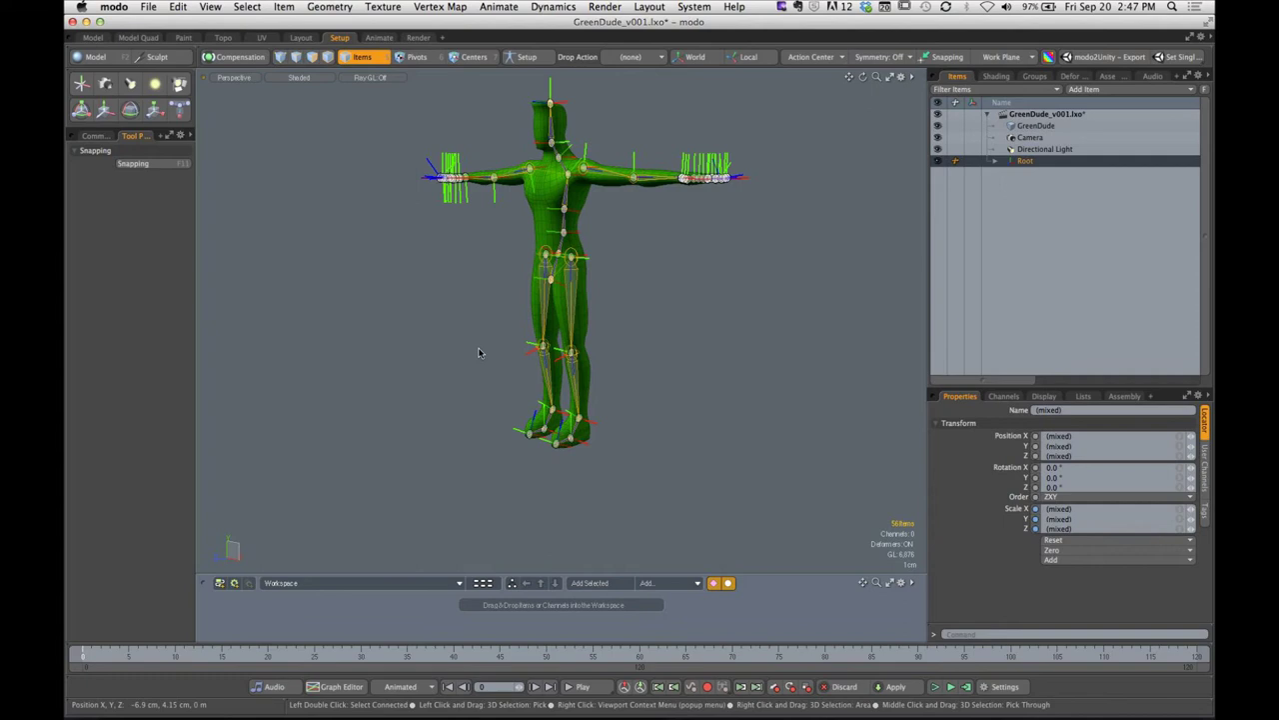
{"action": "left_click", "coordinate": [585, 205]}
{"action": "left_click_drag", "start_coordinate": [600, 238], "coordinate": [681, 284], "text": "alt"}
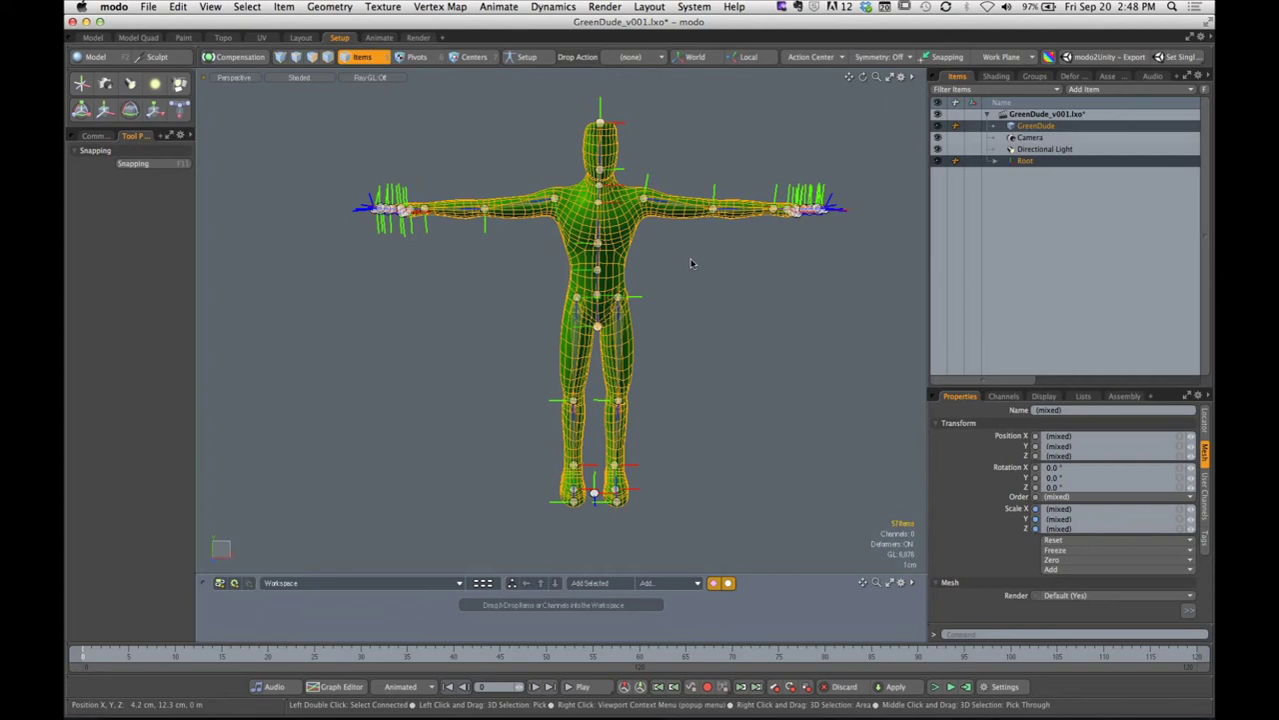
{"action": "key", "text": "alt"}
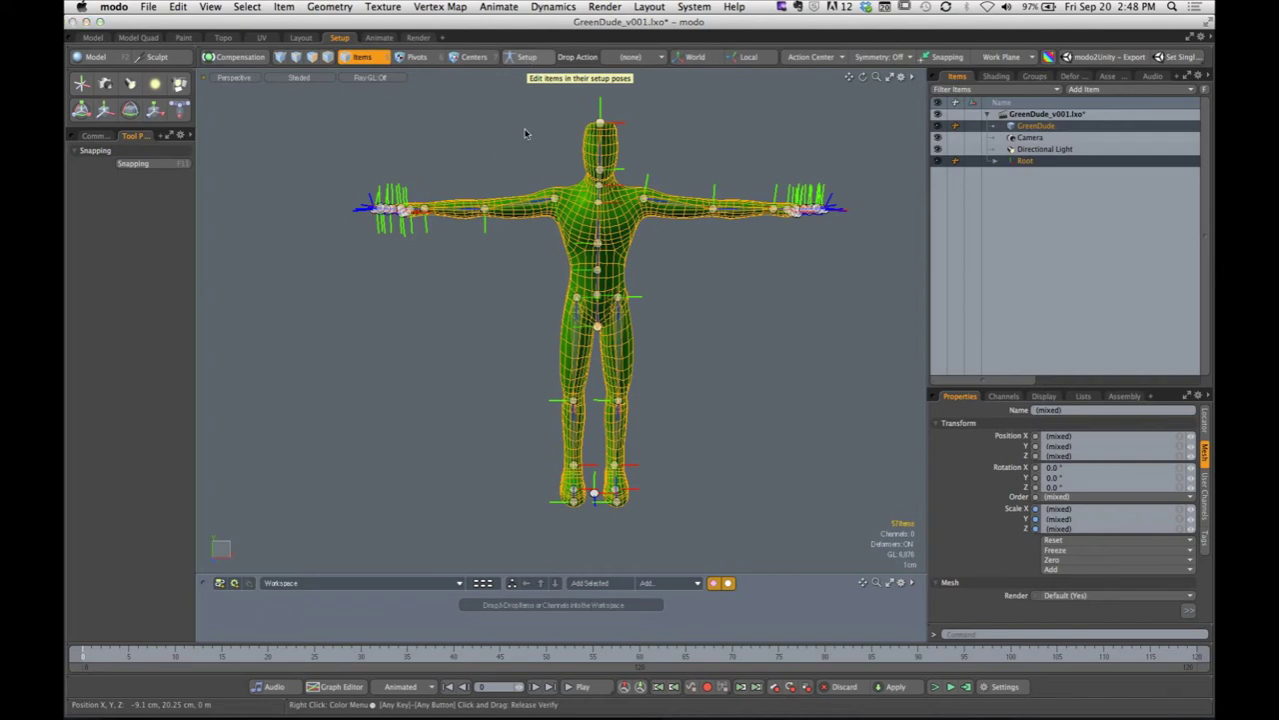
{"action": "left_click_drag", "start_coordinate": [522, 160], "coordinate": [532, 73]}
{"action": "left_click_drag", "start_coordinate": [492, 146], "coordinate": [520, 70]}
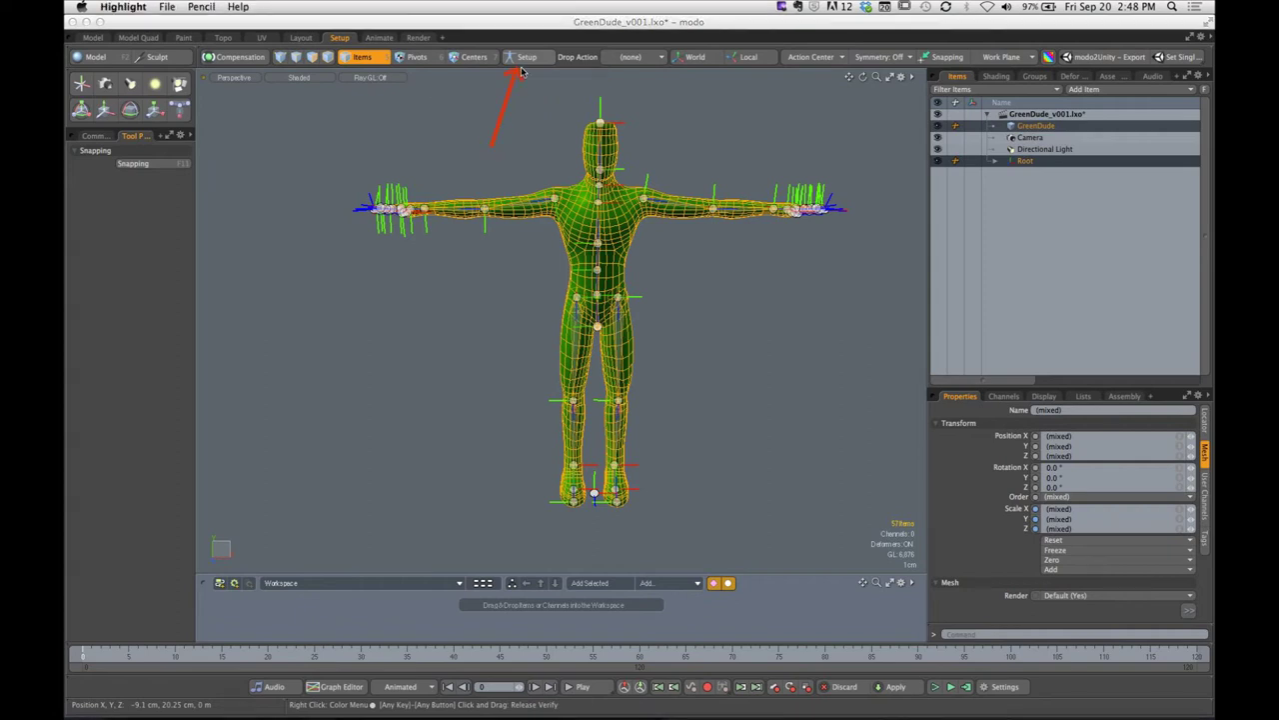
{"action": "key", "text": "Escape"}
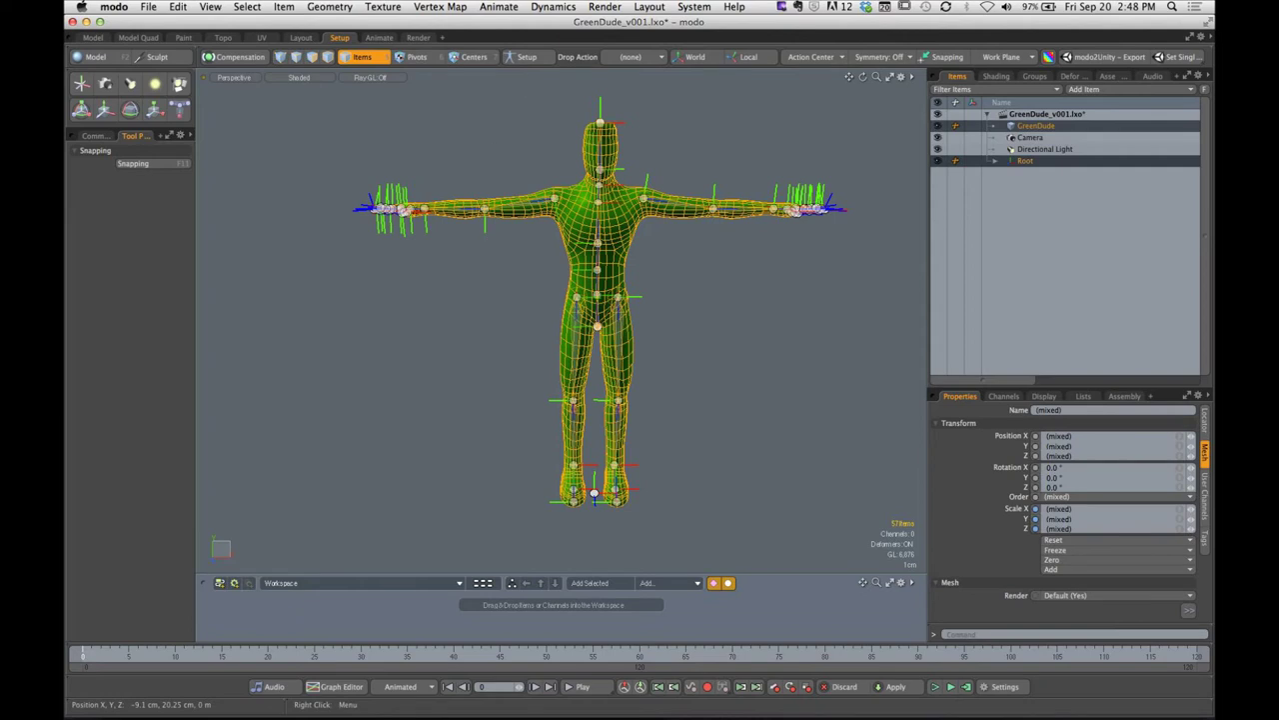
Turn on Setup mode so the selected mesh and joints can be edited in their setup poses
{"action": "left_click", "coordinate": [526, 59]}
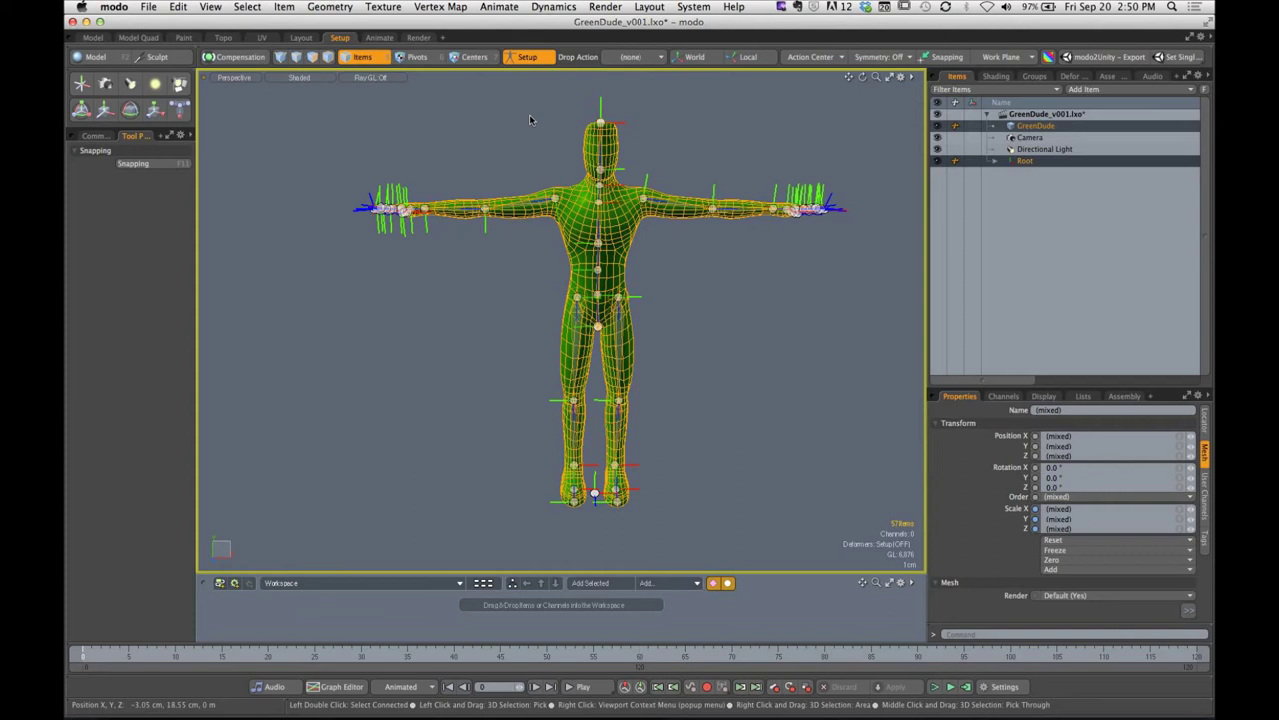
{"action": "left_click", "coordinate": [526, 59]}
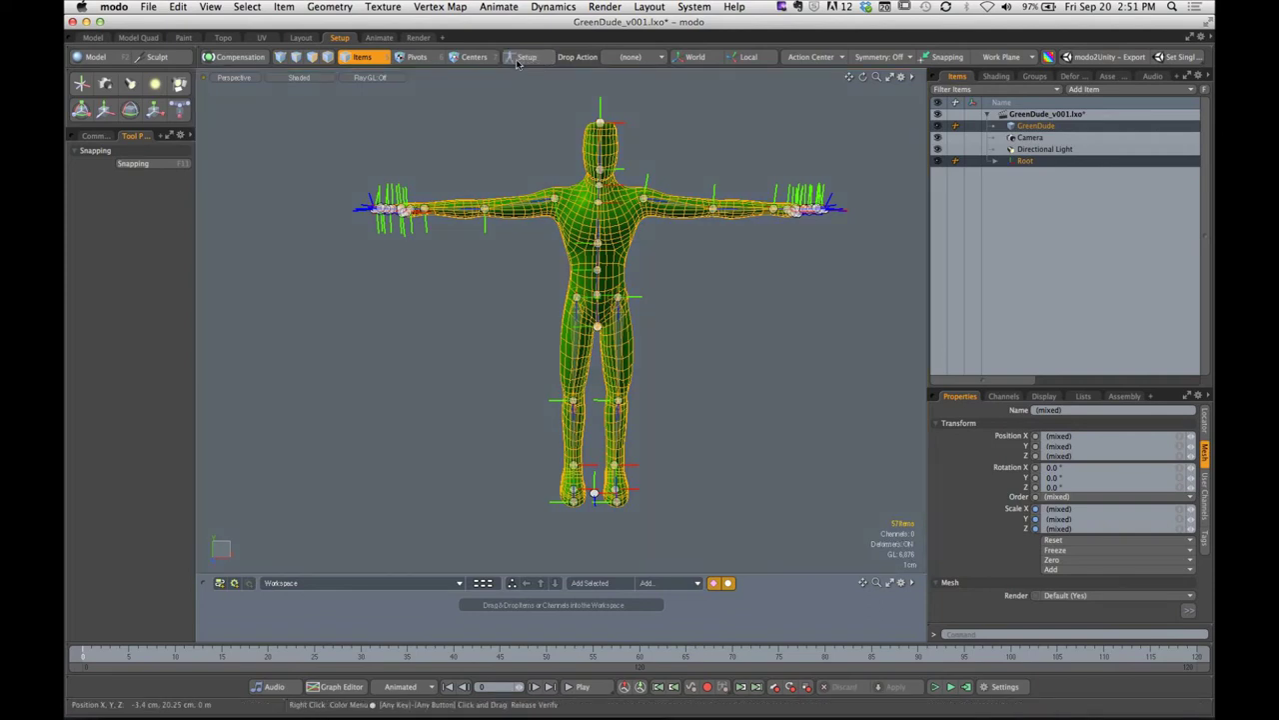
{"action": "left_click", "coordinate": [526, 60]}
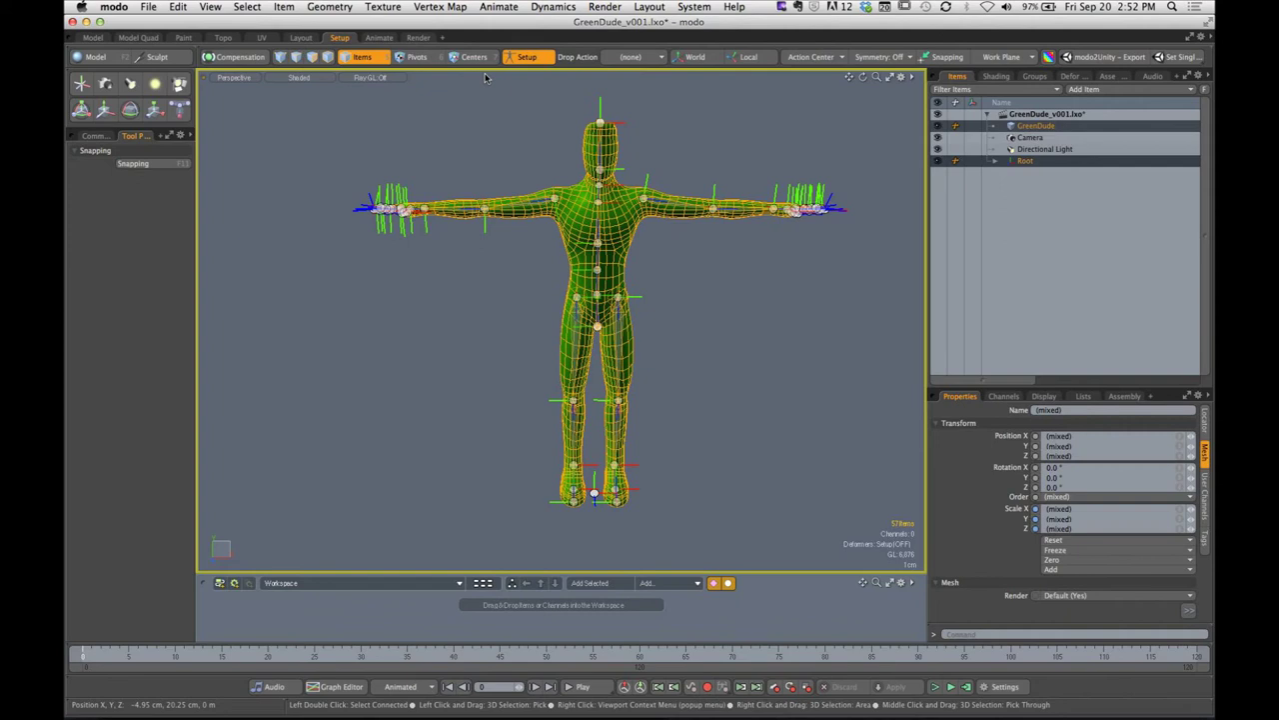
Bind the selected GreenDude mesh to the joint hierarchy using the Heat bind type
{"action": "left_click", "coordinate": [93, 135]}
{"action": "key", "text": "alt"}
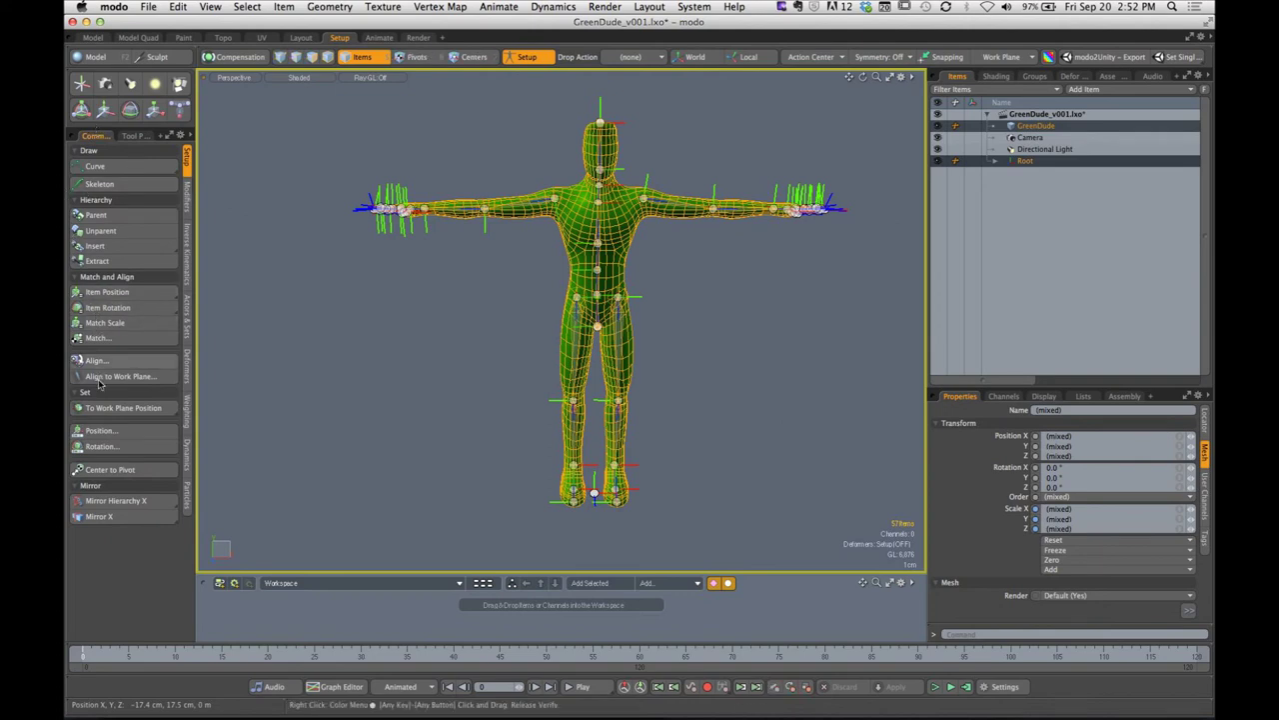
{"action": "left_click", "coordinate": [187, 205]}
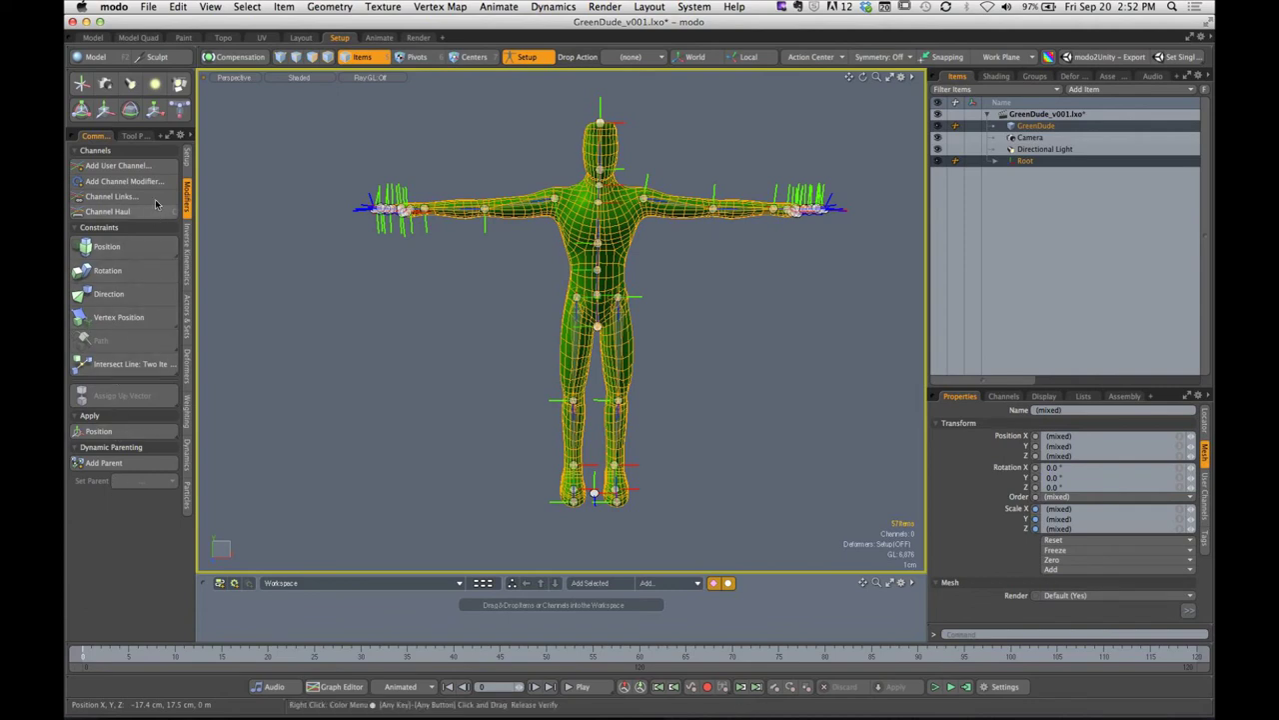
{"action": "left_click", "coordinate": [188, 376]}
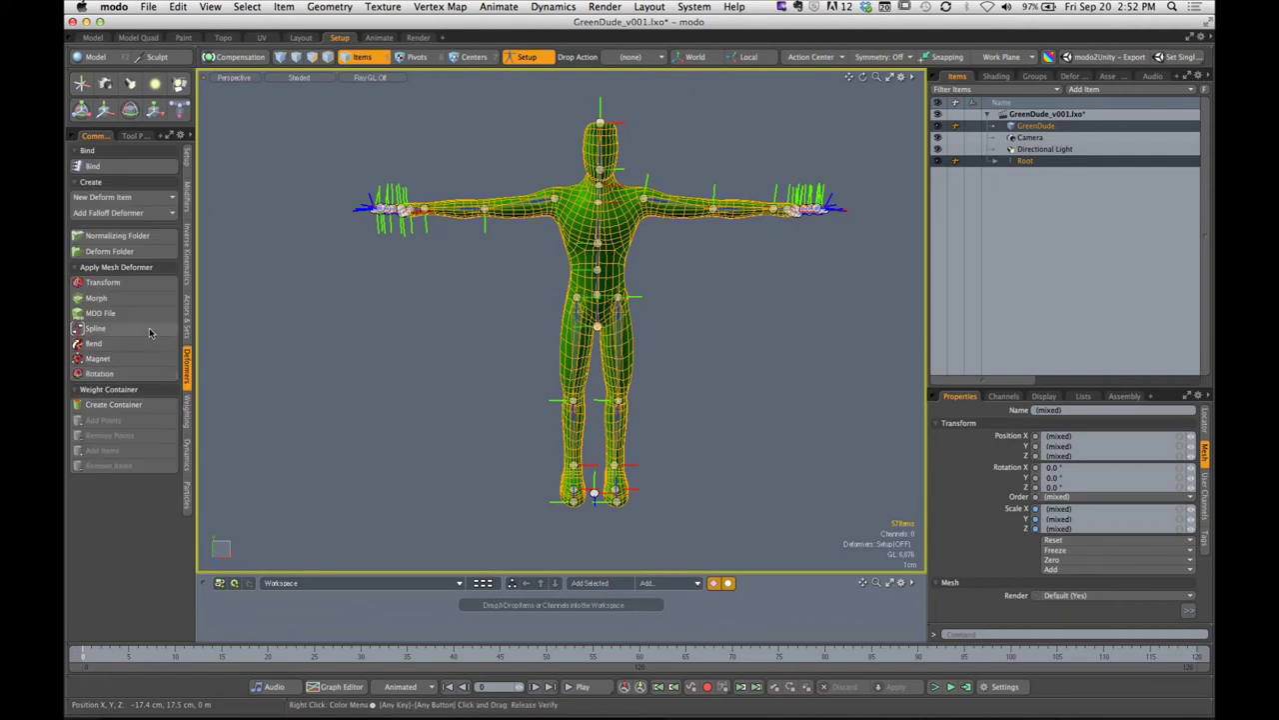
{"action": "left_click", "coordinate": [185, 413]}
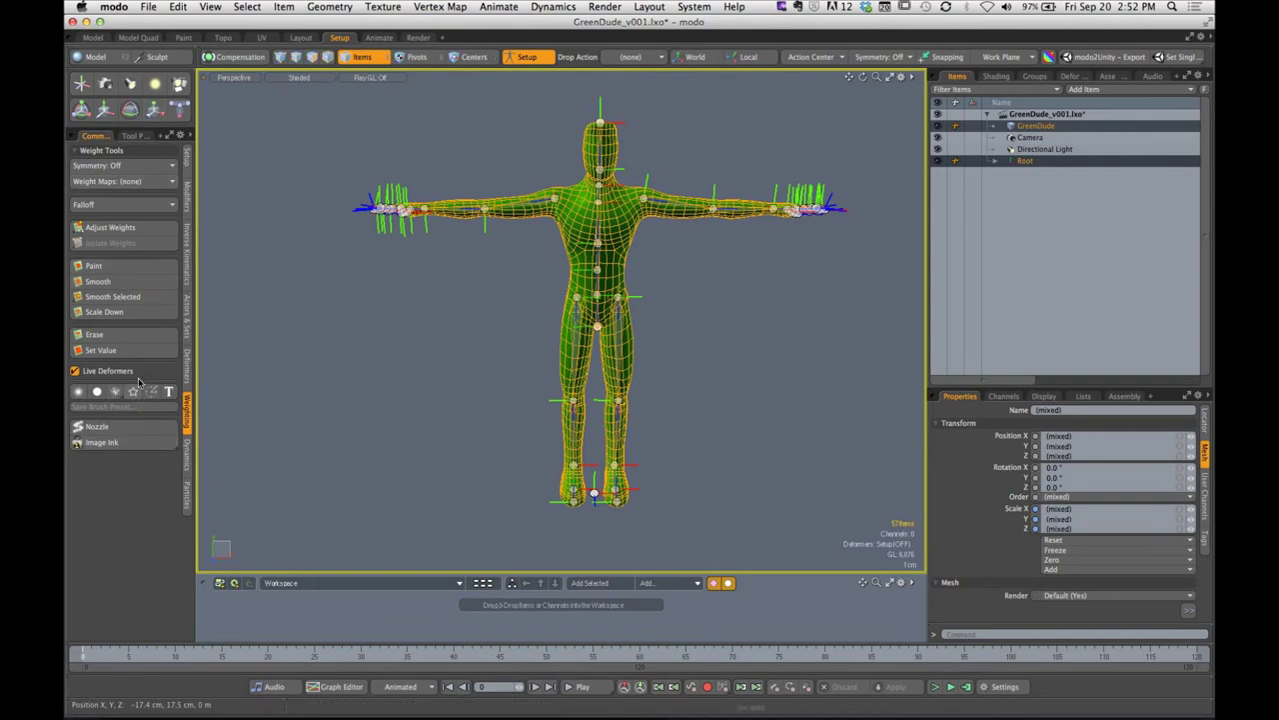
{"action": "left_click", "coordinate": [186, 199]}
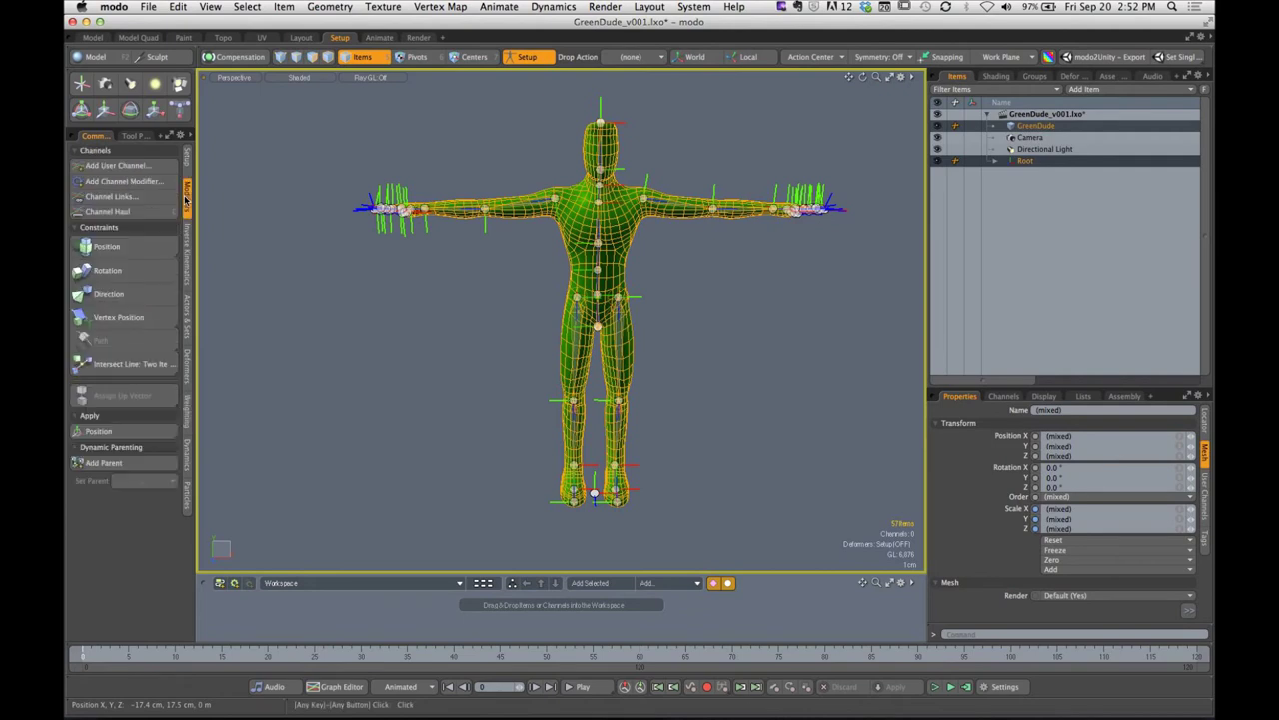
{"action": "left_click", "coordinate": [188, 362]}
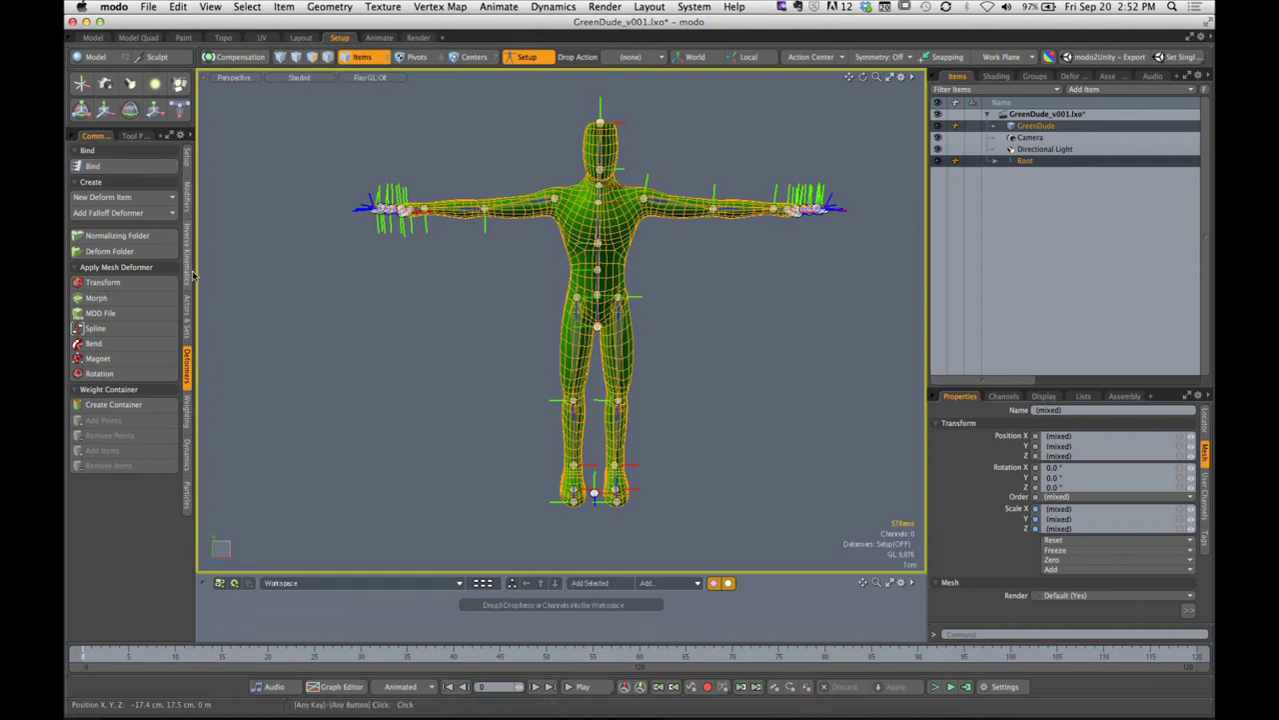
{"action": "left_click", "coordinate": [93, 166]}
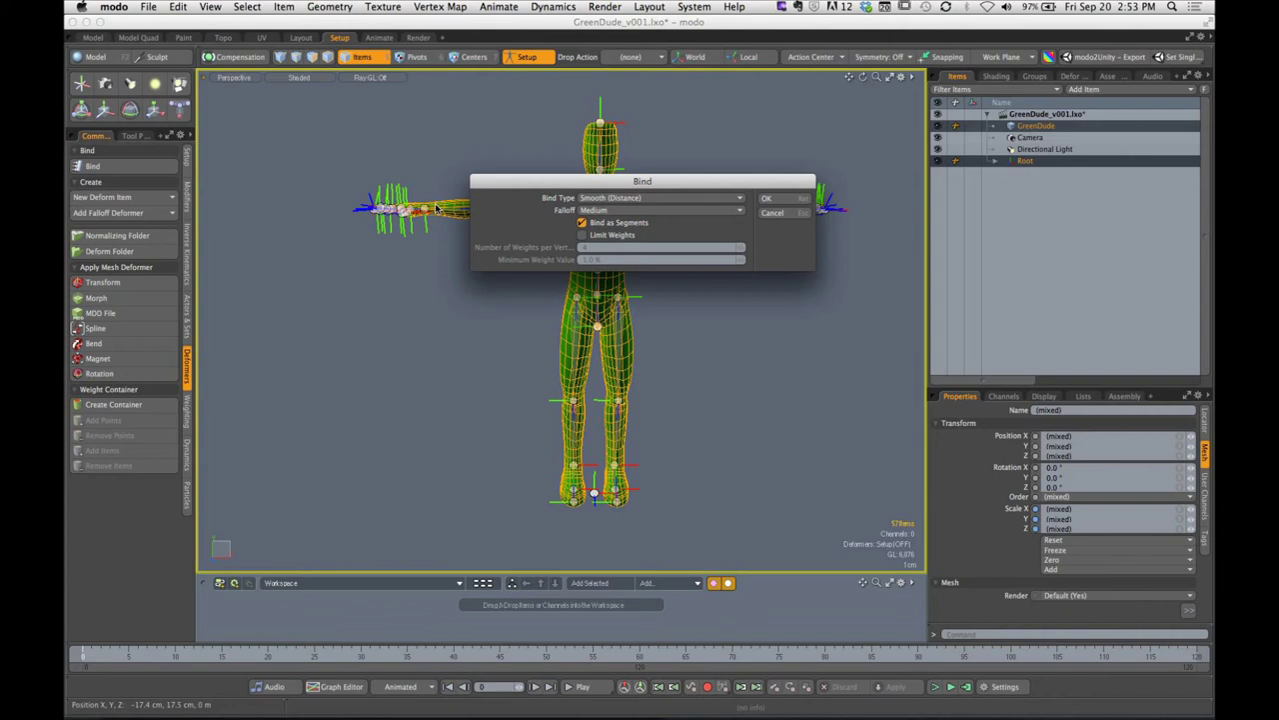
{"action": "left_click", "coordinate": [651, 200]}
{"action": "left_click", "coordinate": [632, 218]}
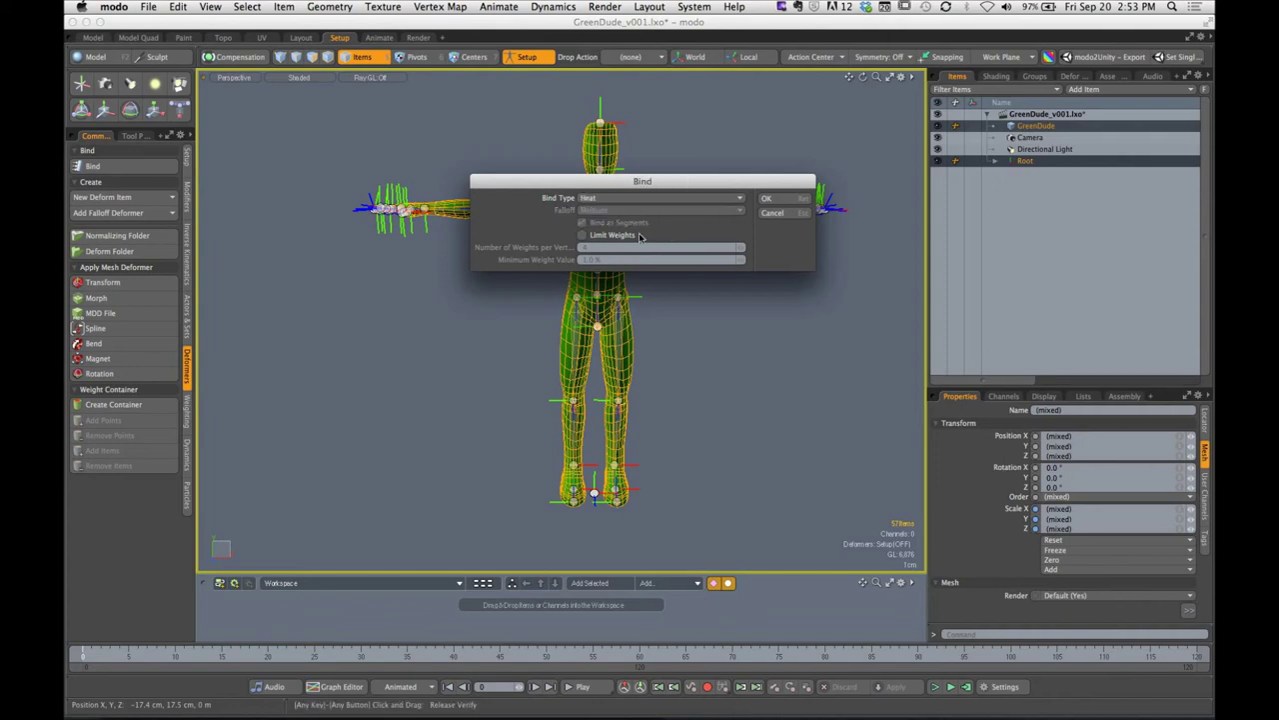
{"action": "left_click", "coordinate": [769, 199]}
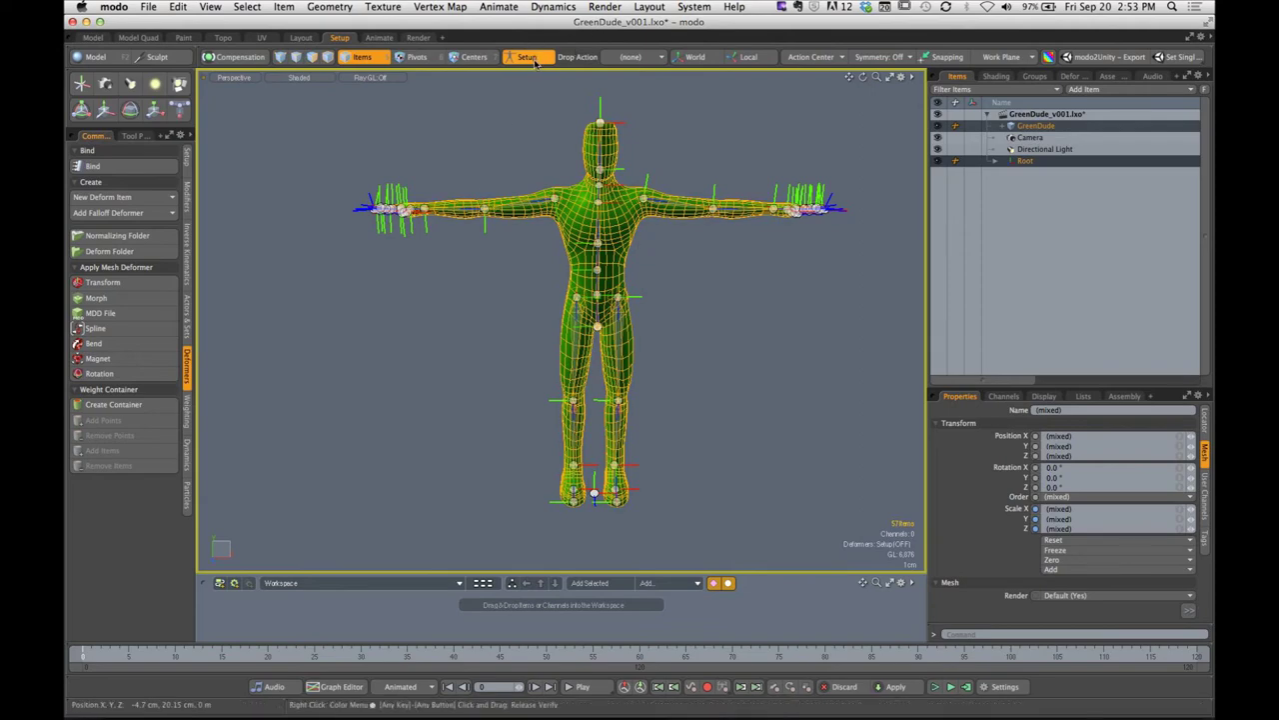
Turn off Setup mode and clear the item selection
{"action": "left_click", "coordinate": [532, 60]}
{"action": "left_click_drag", "start_coordinate": [500, 134], "coordinate": [590, 170], "text": "alt"}
{"action": "left_click", "coordinate": [545, 152]}
{"action": "scroll", "coordinate": [578, 290], "scroll_direction": "up", "scroll_amount": 5}
{"action": "mouse_move", "coordinate": [575, 272]}
{"action": "left_mouse_down", "text": "alt+shift"}
{"action": "mouse_move", "coordinate": [578, 357]}
{"action": "mouse_move", "coordinate": [579, 266]}
{"action": "left_mouse_up", "text": "alt+shift"}
Rotate the Spine_03 joint to about -49.6° in Y to test the mesh deformation, and undo the rotation
{"action": "left_click", "coordinate": [572, 300]}
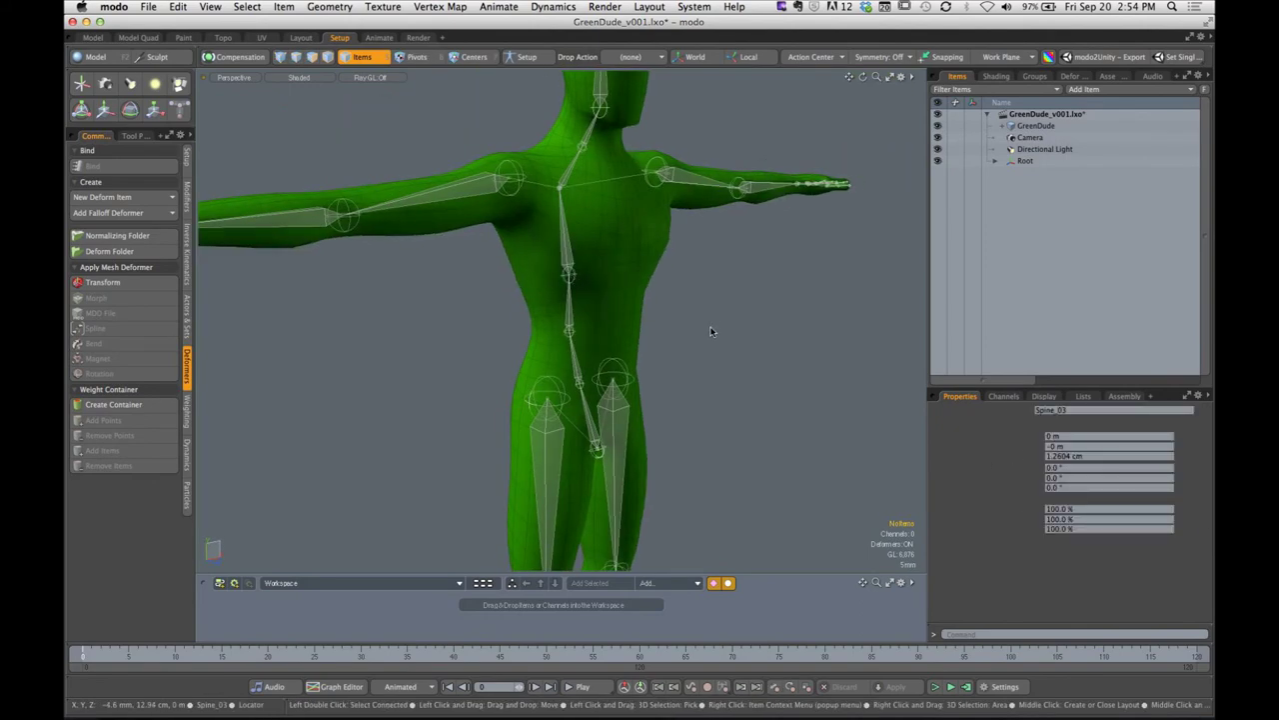
{"action": "left_click_drag", "start_coordinate": [711, 330], "coordinate": [688, 316], "text": "alt"}
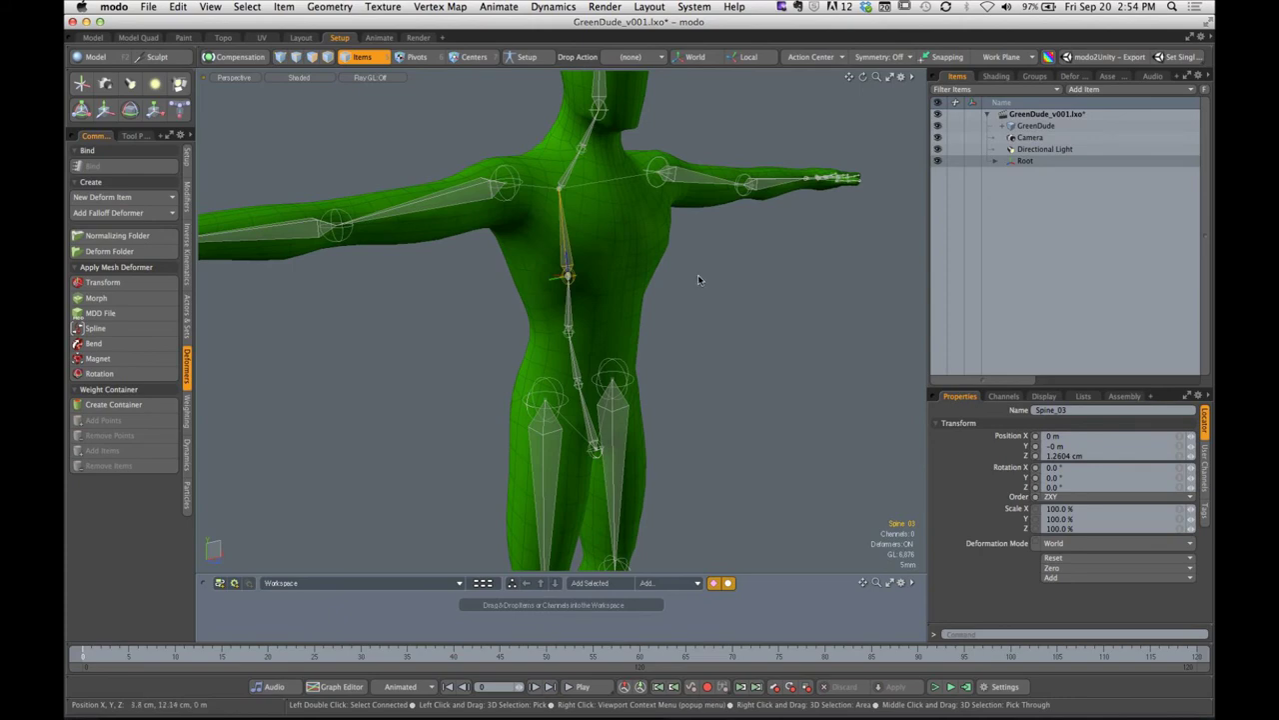
{"action": "key", "text": "y"}
{"action": "left_click_drag", "start_coordinate": [557, 264], "coordinate": [530, 300], "text": "alt"}
{"action": "left_click_drag", "start_coordinate": [530, 300], "coordinate": [374, 298], "text": "ctrl+alt"}
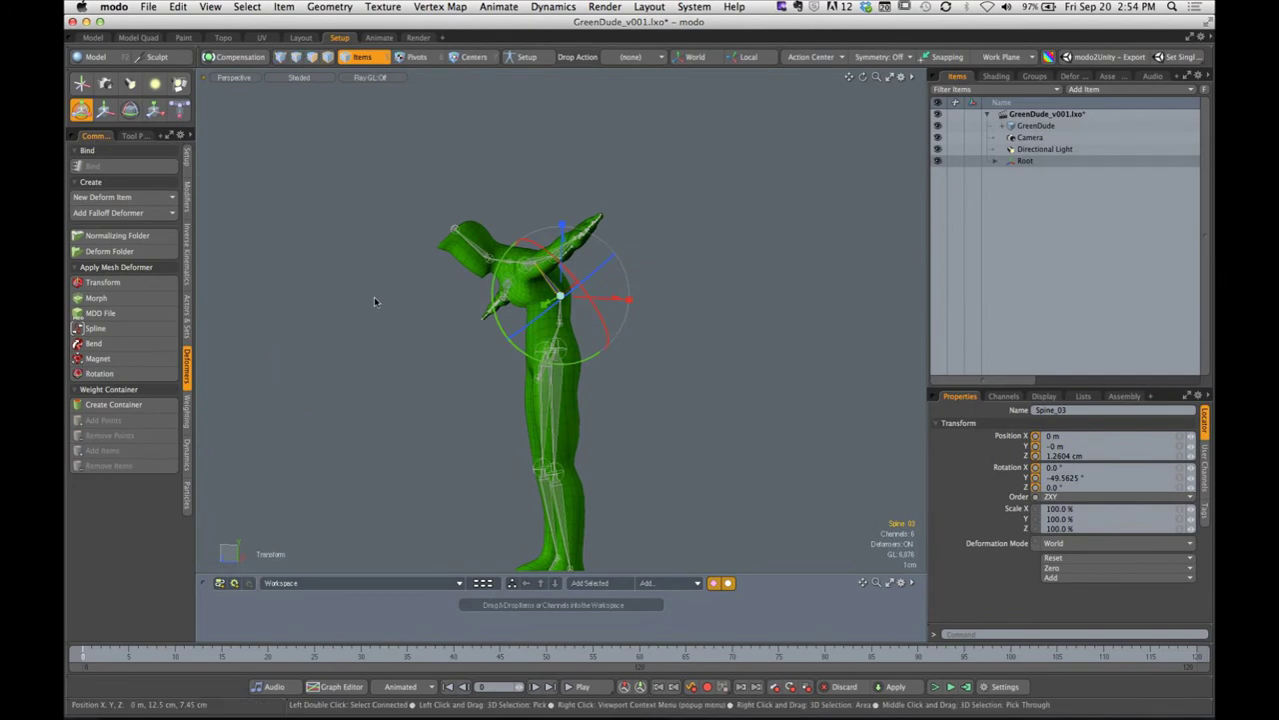
{"action": "left_click_drag", "start_coordinate": [532, 332], "coordinate": [705, 300], "text": "alt"}
{"action": "left_click_drag", "start_coordinate": [705, 300], "coordinate": [629, 316], "text": "alt"}
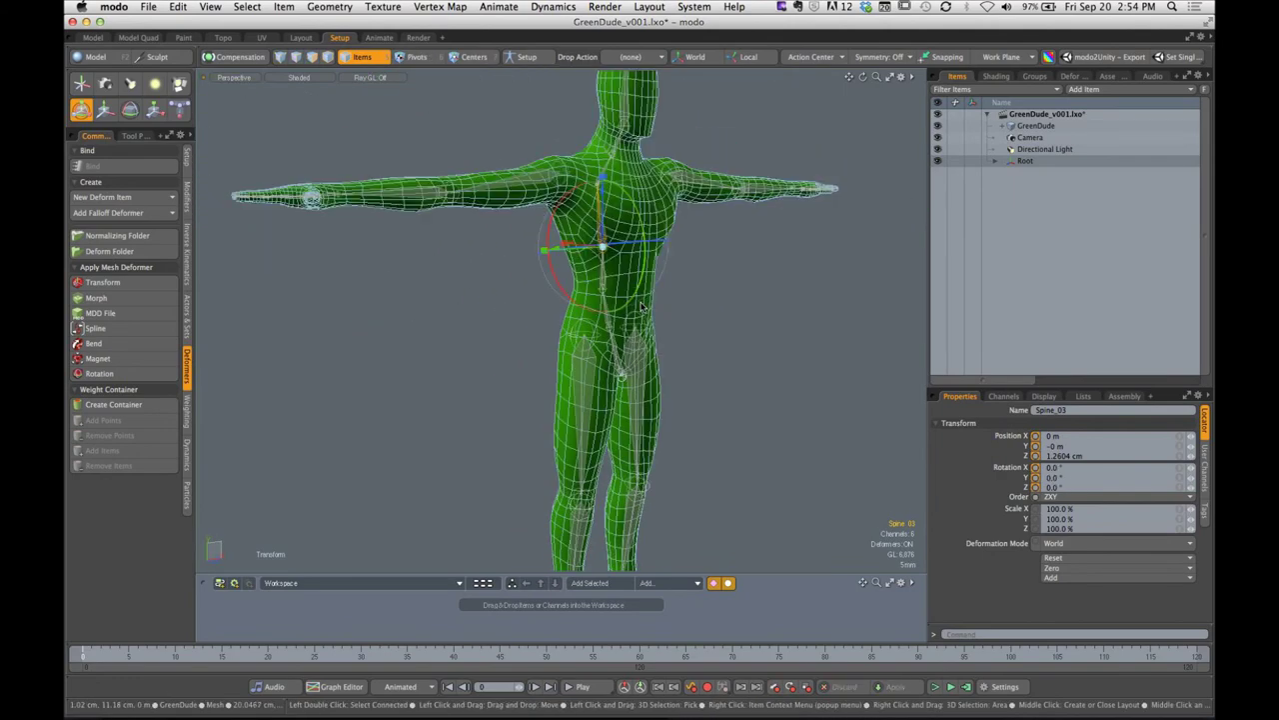
{"action": "left_click_drag", "start_coordinate": [655, 280], "coordinate": [592, 270], "text": "ctrl+alt"}
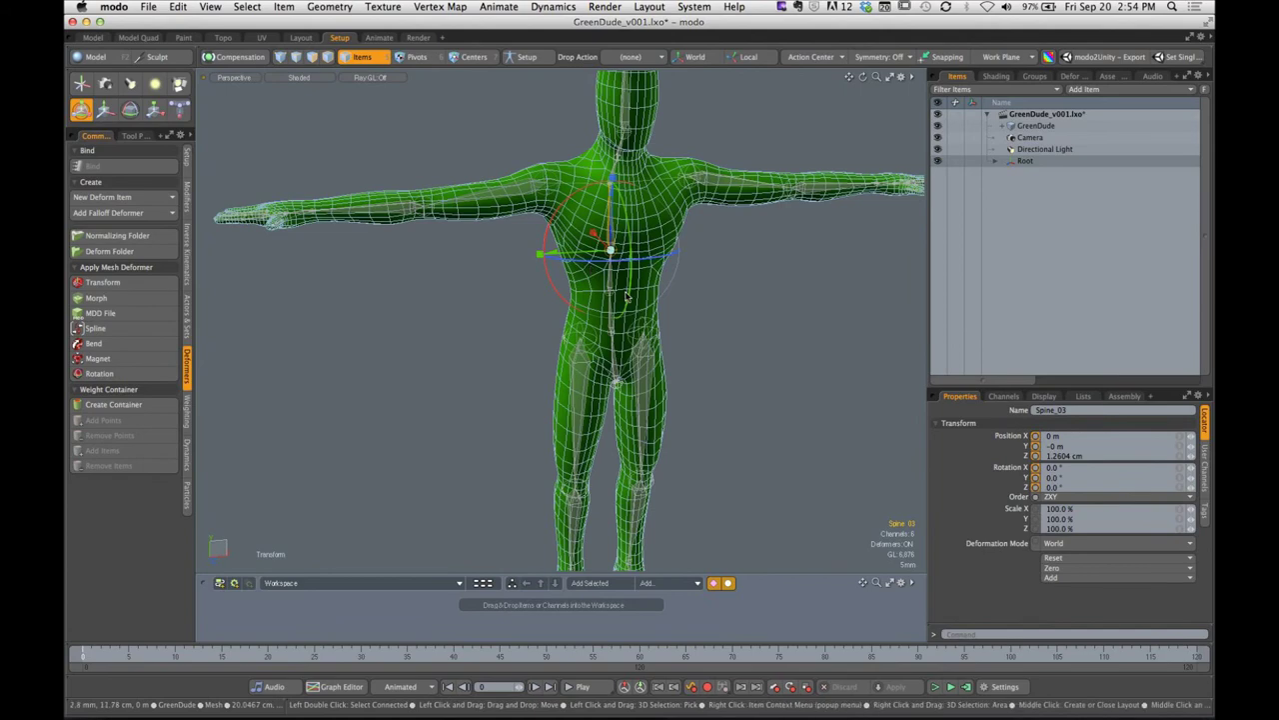
{"action": "key", "text": "q"}
Test the shoulder deformation by rotating the Arm_R joint, and undo the rotation
{"action": "left_click_drag", "start_coordinate": [710, 285], "coordinate": [639, 264], "text": "alt"}
{"action": "left_click", "coordinate": [529, 183]}
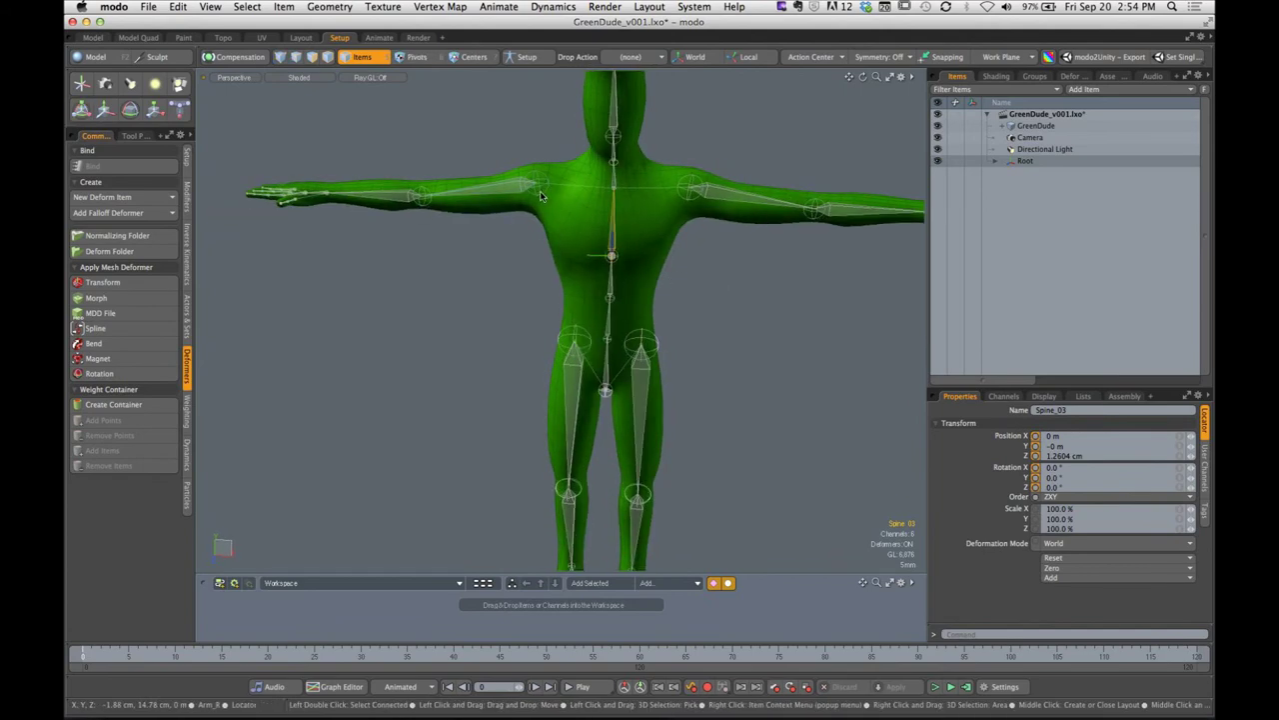
{"action": "left_click_drag", "start_coordinate": [529, 185], "coordinate": [505, 252], "text": "alt"}
{"action": "key", "text": "y"}
{"action": "key", "text": "super+z"}
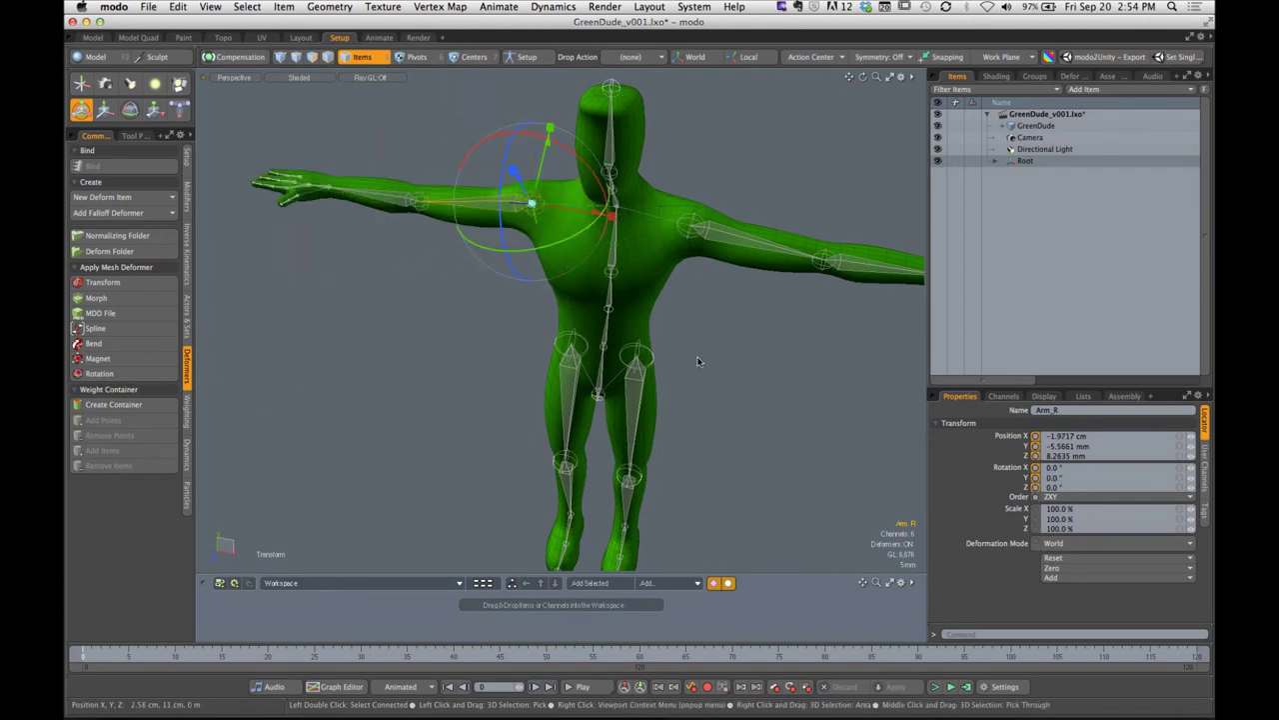
{"action": "key", "text": "q"}
Rotate the Leg_L joint to 77.5° in Y to test how the hip deforms
{"action": "left_click", "coordinate": [737, 386]}
{"action": "left_click_drag", "start_coordinate": [737, 386], "coordinate": [646, 358], "text": "alt"}
{"action": "left_click", "coordinate": [648, 360]}
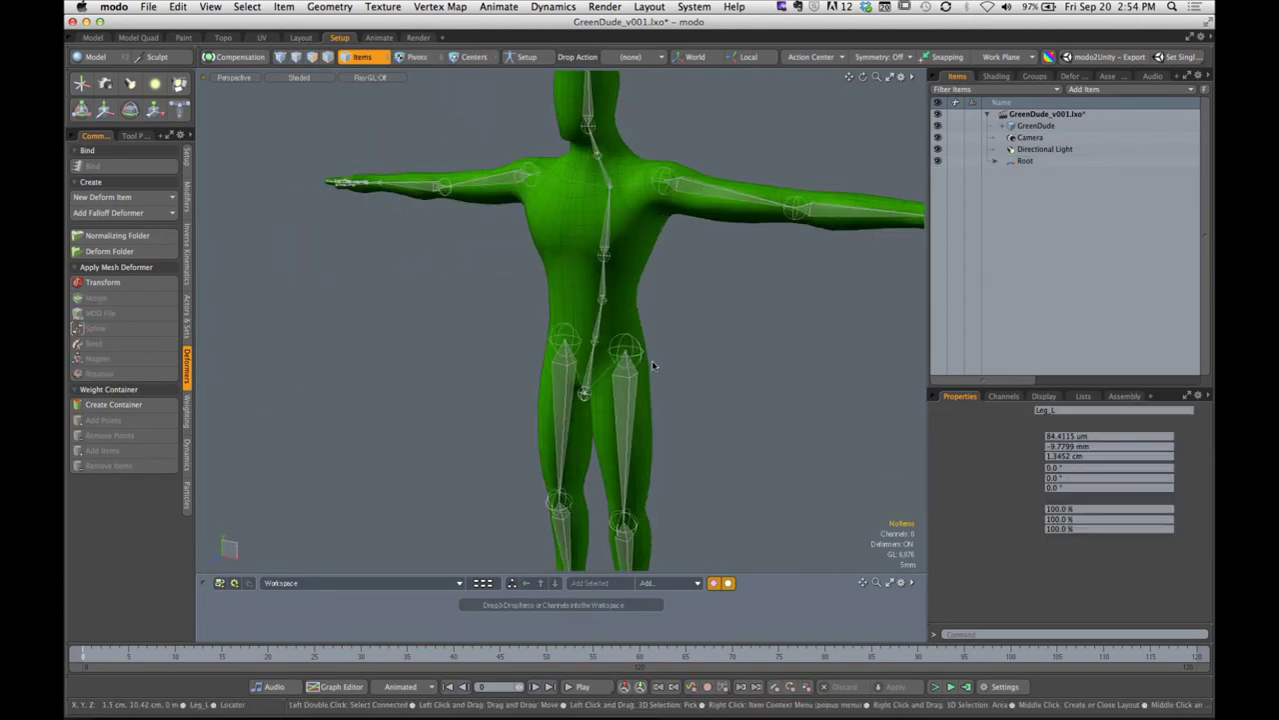
{"action": "key", "text": "e"}
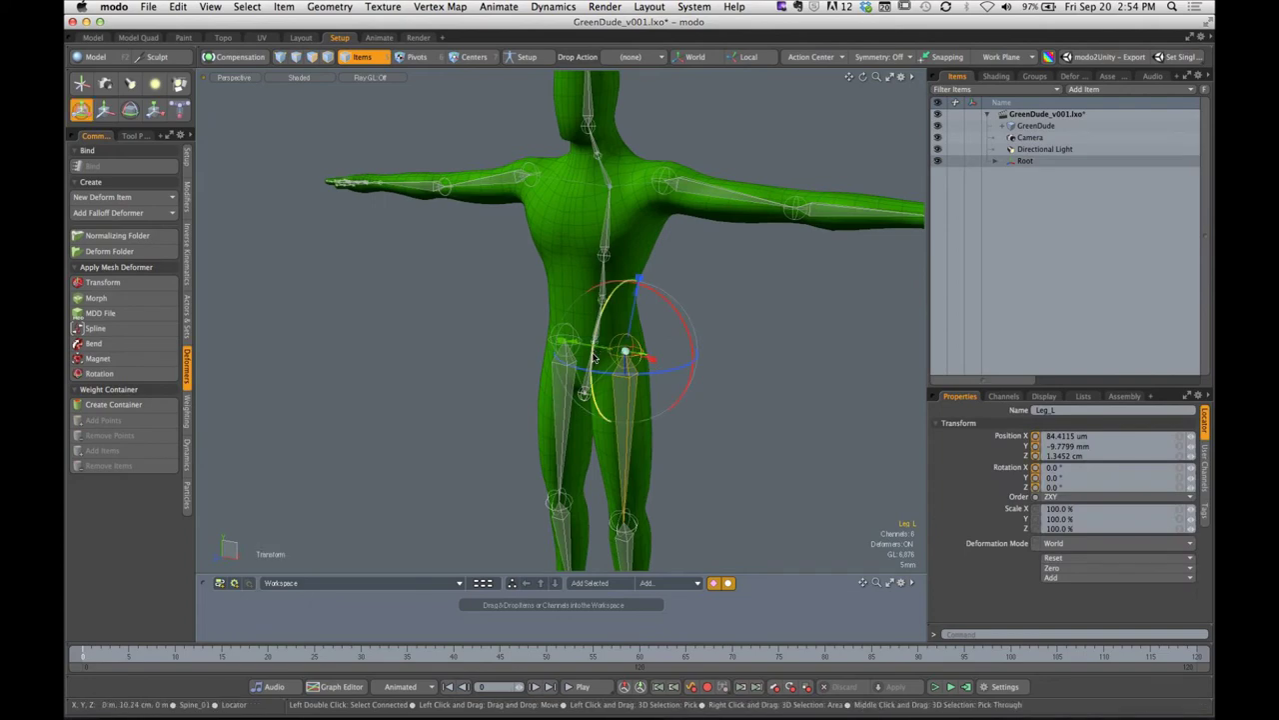
{"action": "left_click_drag", "start_coordinate": [591, 356], "coordinate": [616, 408]}
{"action": "left_click_drag", "start_coordinate": [760, 410], "coordinate": [554, 360], "text": "alt"}
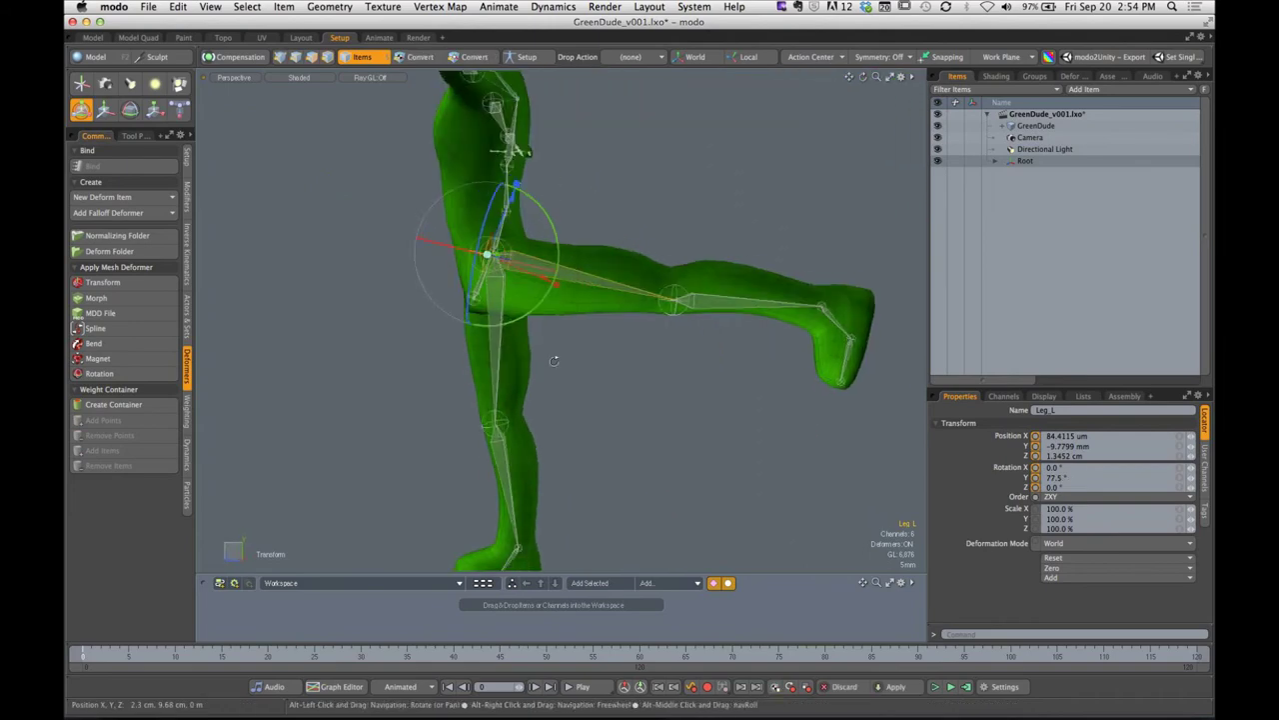
Bend the knee joint of the raised leg to test its deformation, and clear the selection
{"action": "left_click", "coordinate": [676, 325]}
{"action": "left_click_drag", "start_coordinate": [669, 383], "coordinate": [669, 356], "text": "alt"}
{"action": "left_click", "coordinate": [753, 386]}
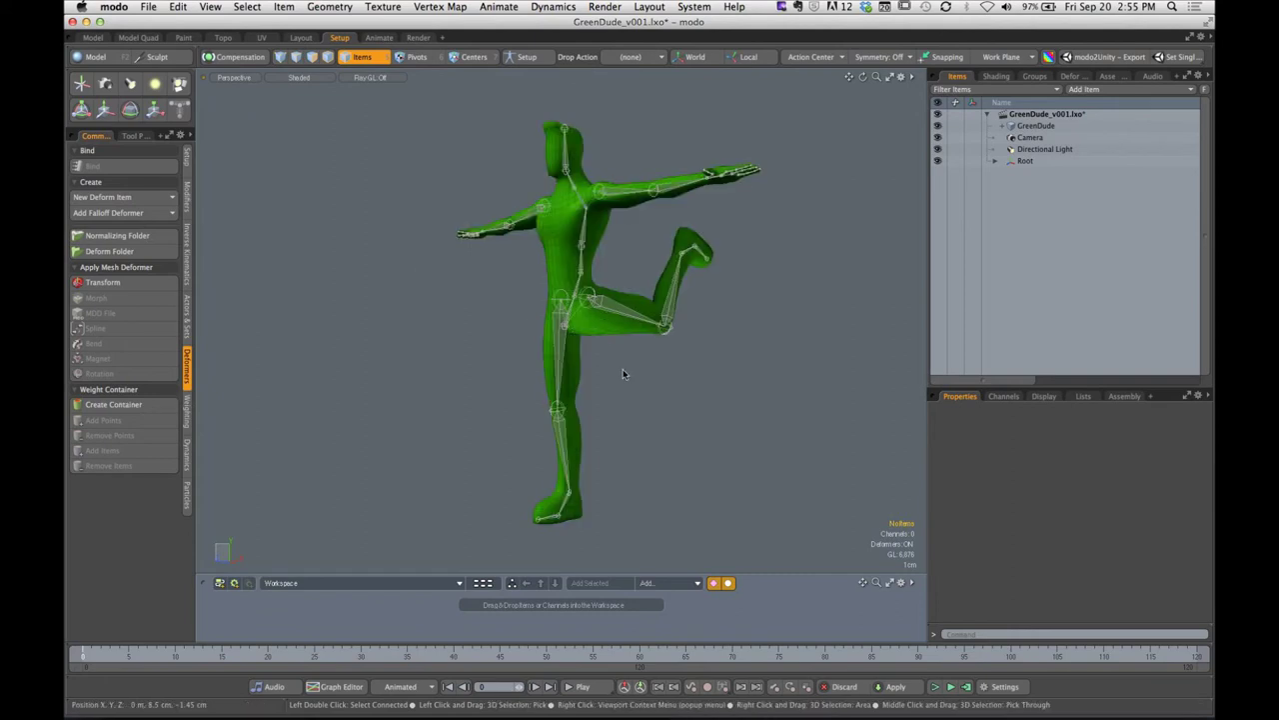
Undo the test rotations of the raised leg and its knee to restore the T-pose
{"action": "left_click_drag", "start_coordinate": [623, 369], "coordinate": [666, 310], "text": "alt"}
{"action": "key", "text": "super+z"}
{"action": "key", "text": "super+z"}
{"action": "key", "text": "super+z"}
{"action": "key", "text": "super+z"}
{"action": "left_click", "coordinate": [677, 349]}
{"action": "scroll", "coordinate": [665, 330], "scroll_direction": "up", "scroll_amount": 3}
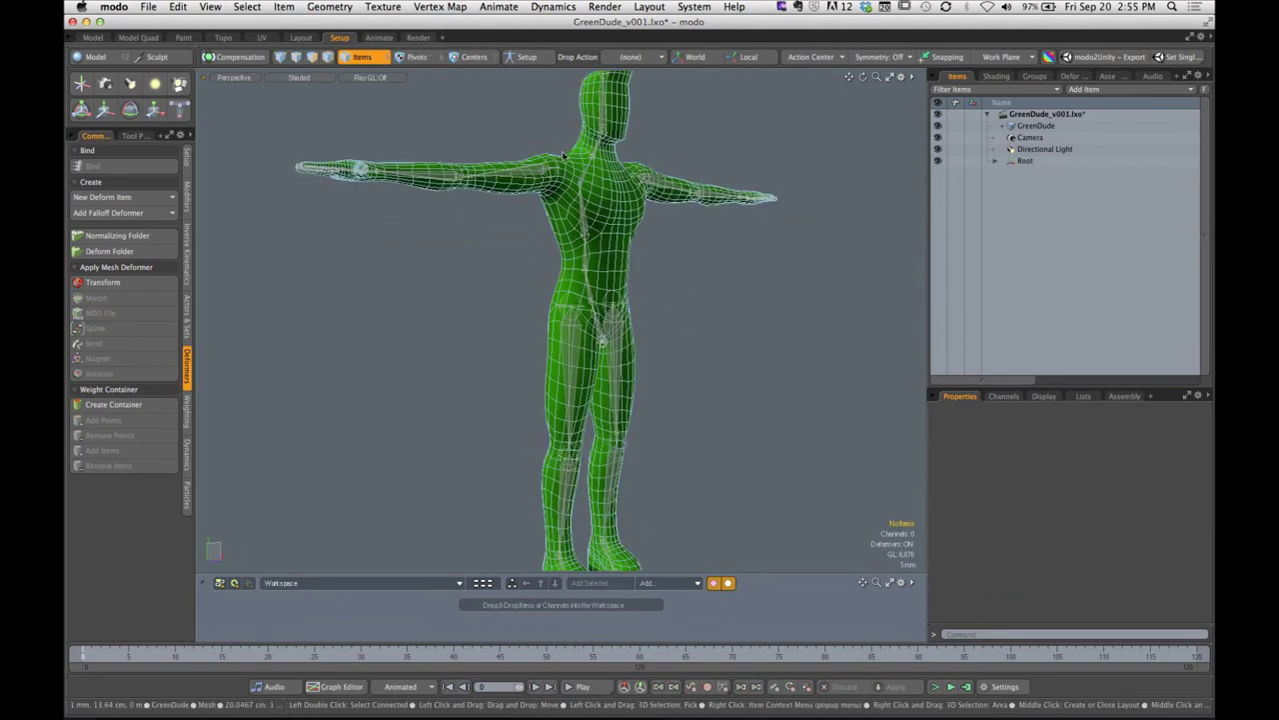
Open the viewport display options and switch Topology Mode on and off again
{"action": "key", "text": "o"}
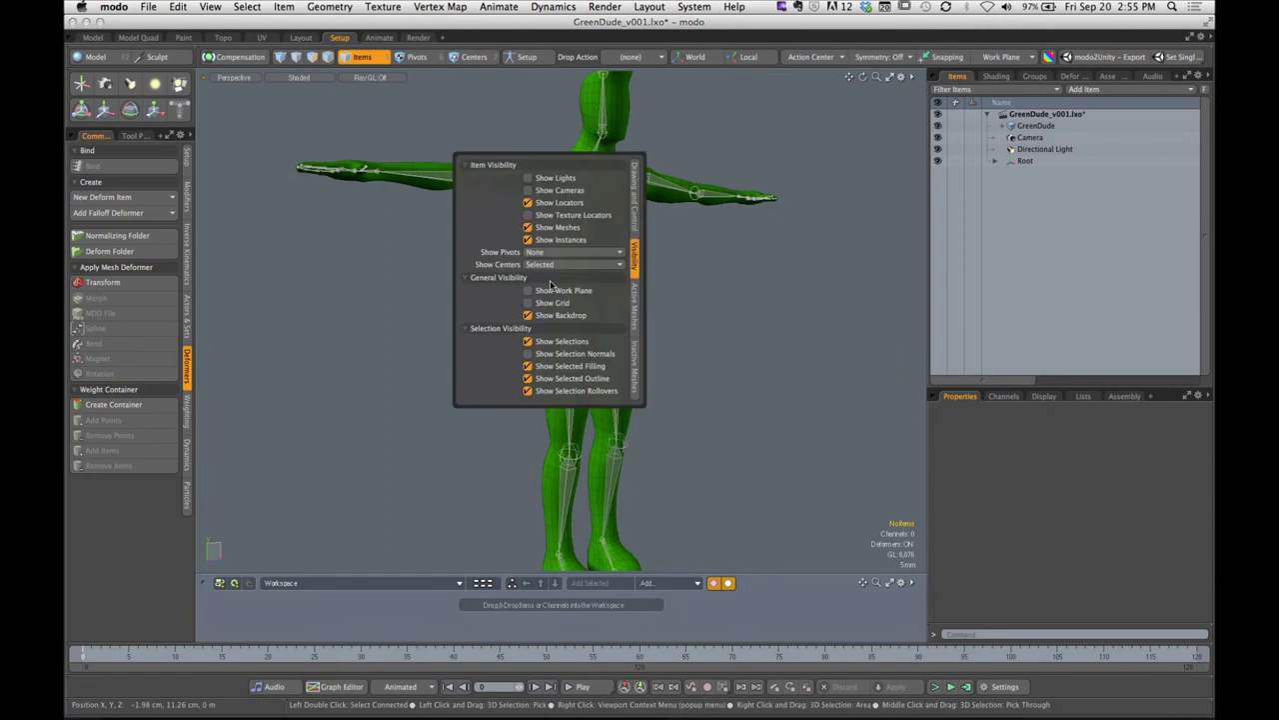
{"action": "left_click", "coordinate": [632, 229]}
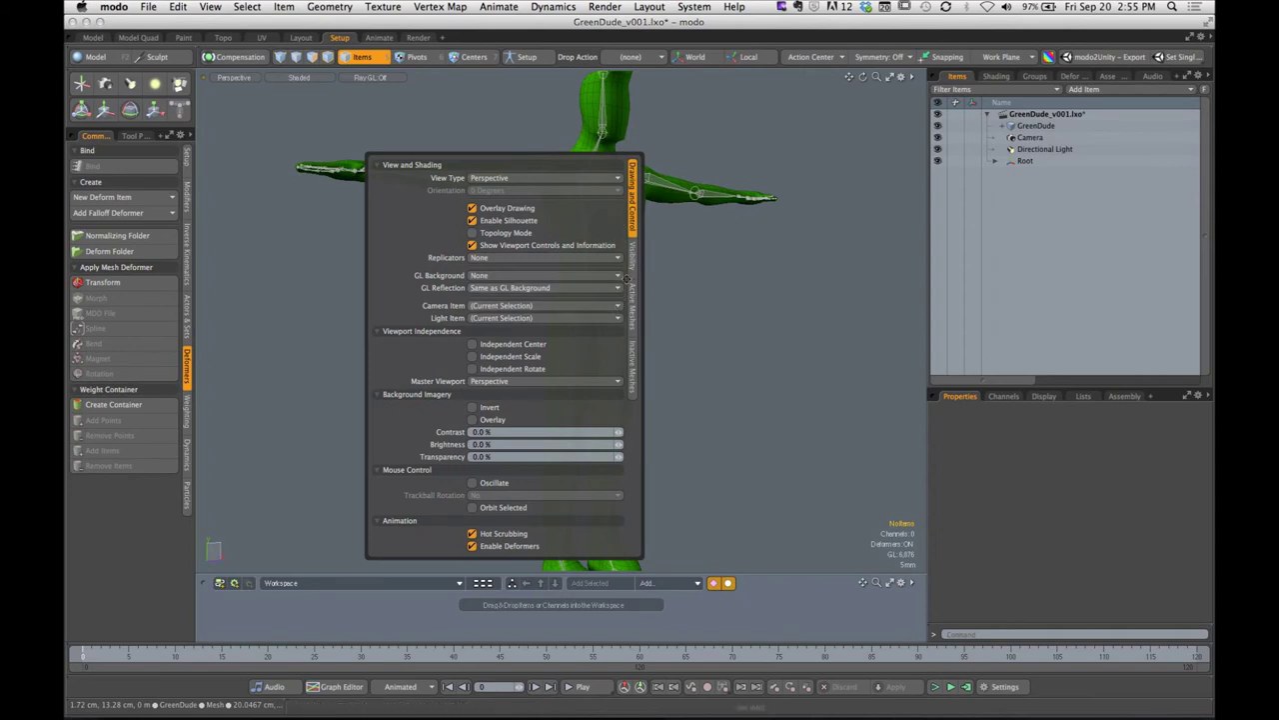
{"action": "left_click", "coordinate": [632, 255]}
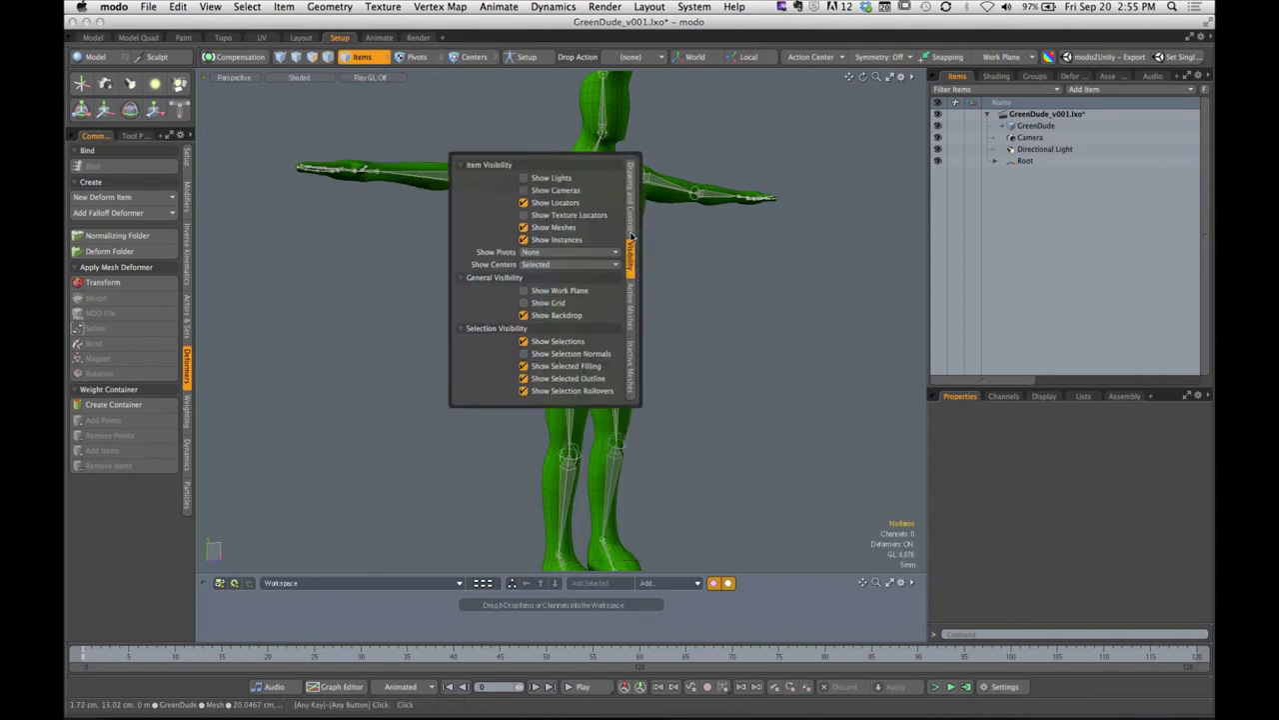
{"action": "left_click", "coordinate": [628, 225]}
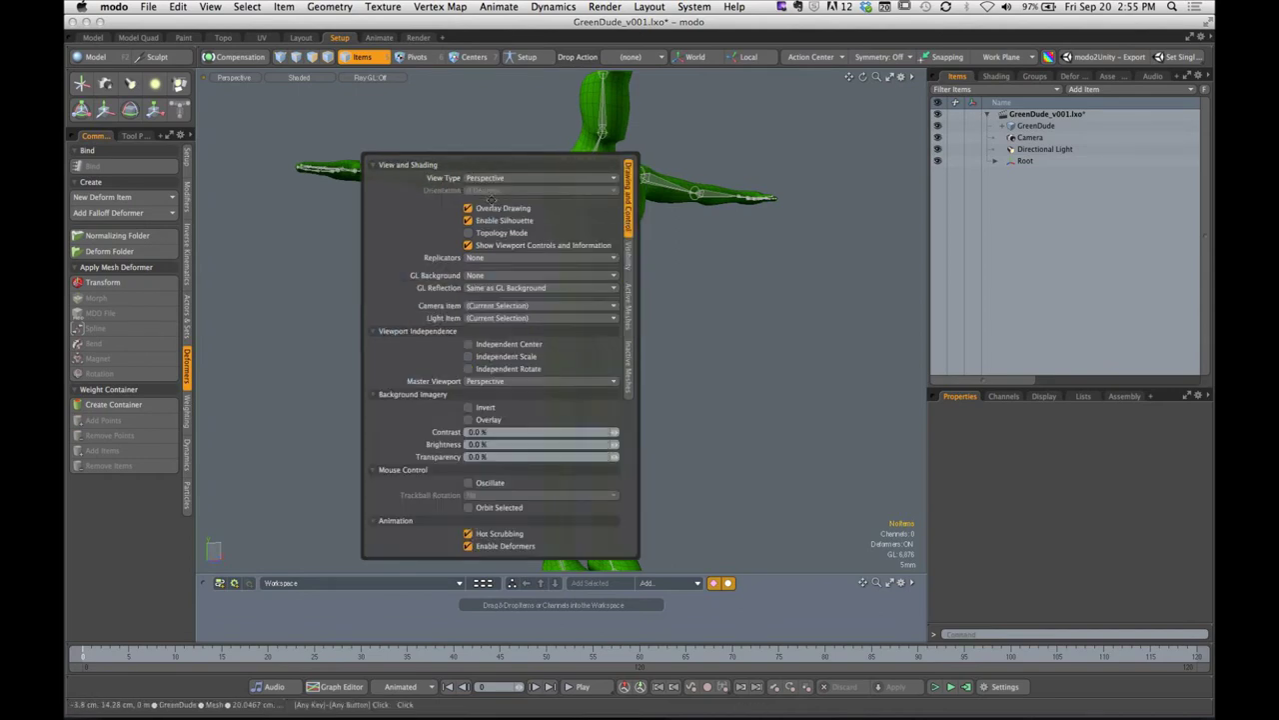
{"action": "left_click", "coordinate": [510, 233]}
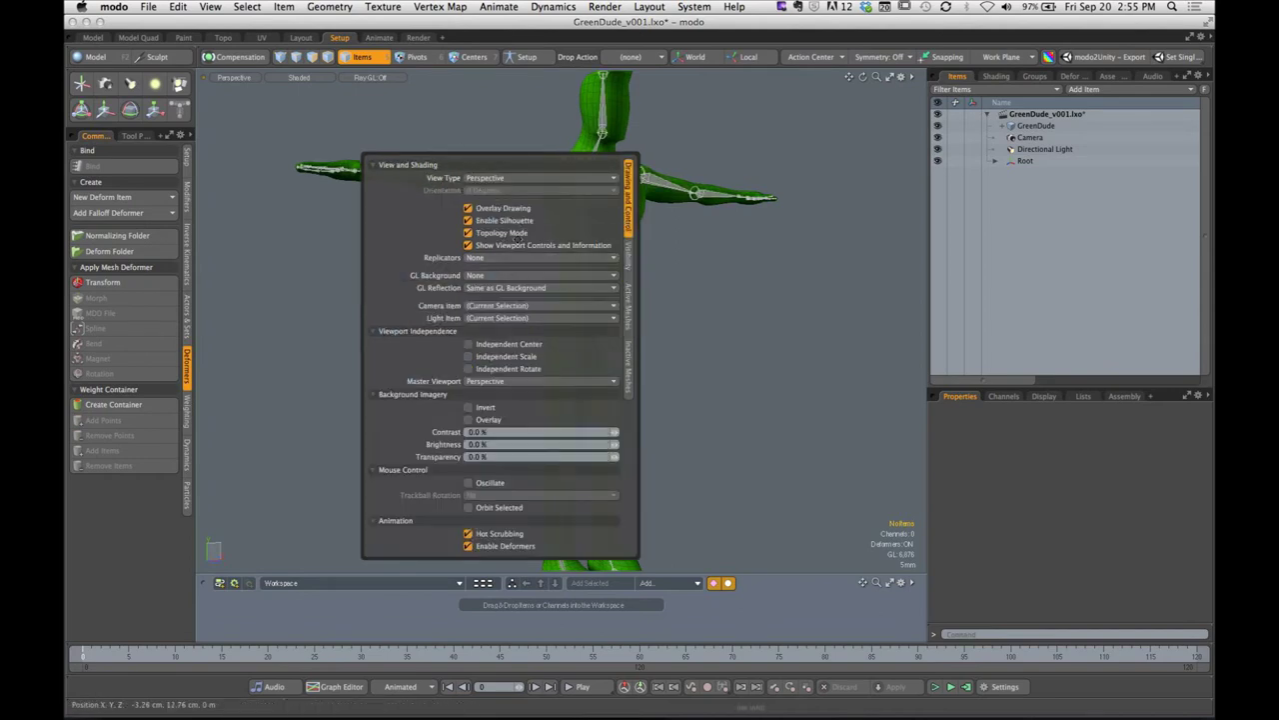
{"action": "left_click", "coordinate": [518, 235]}
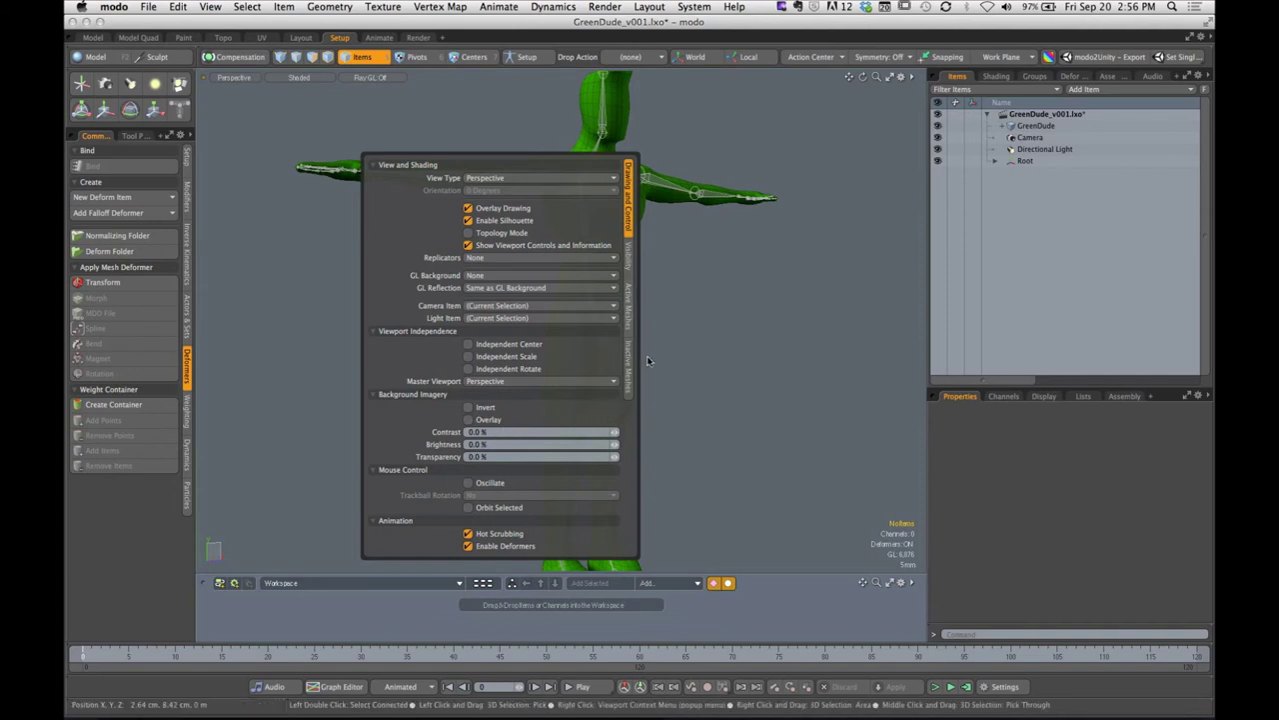
Examine the Vertex Map display choices for active meshes and close the viewport options
{"action": "left_click", "coordinate": [626, 300]}
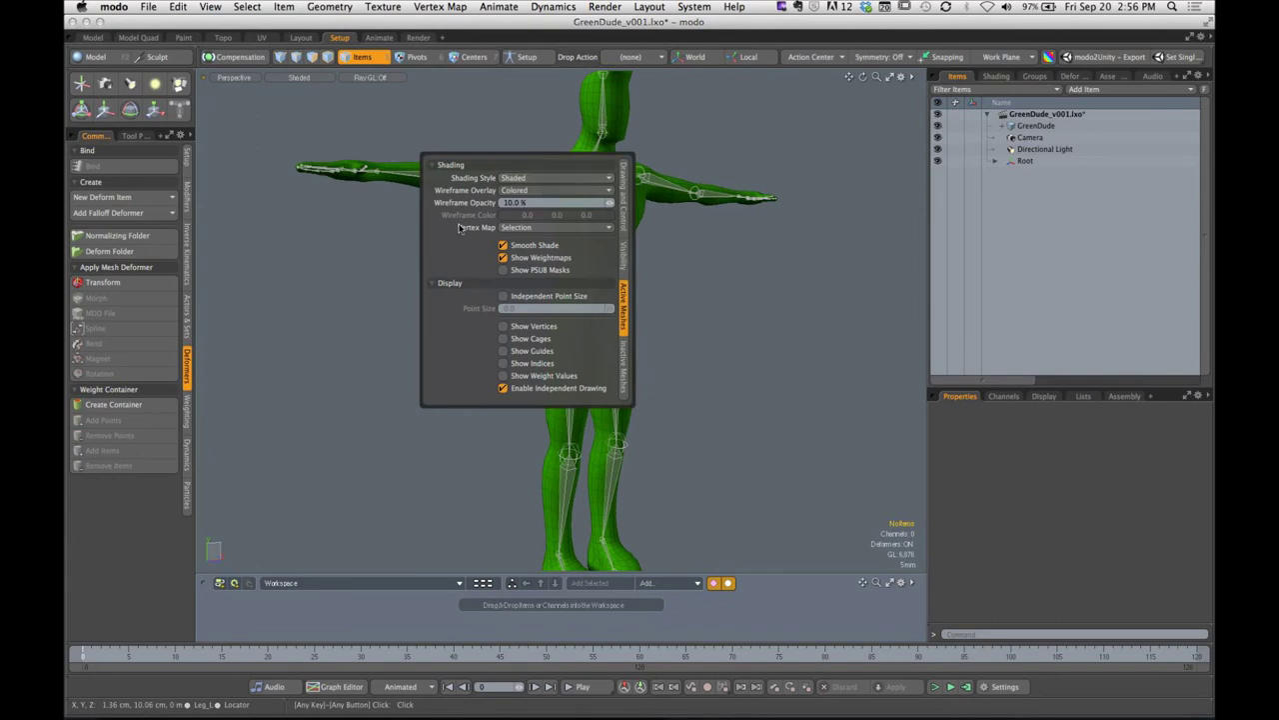
{"action": "left_click", "coordinate": [571, 229]}
{"action": "left_click", "coordinate": [570, 240]}
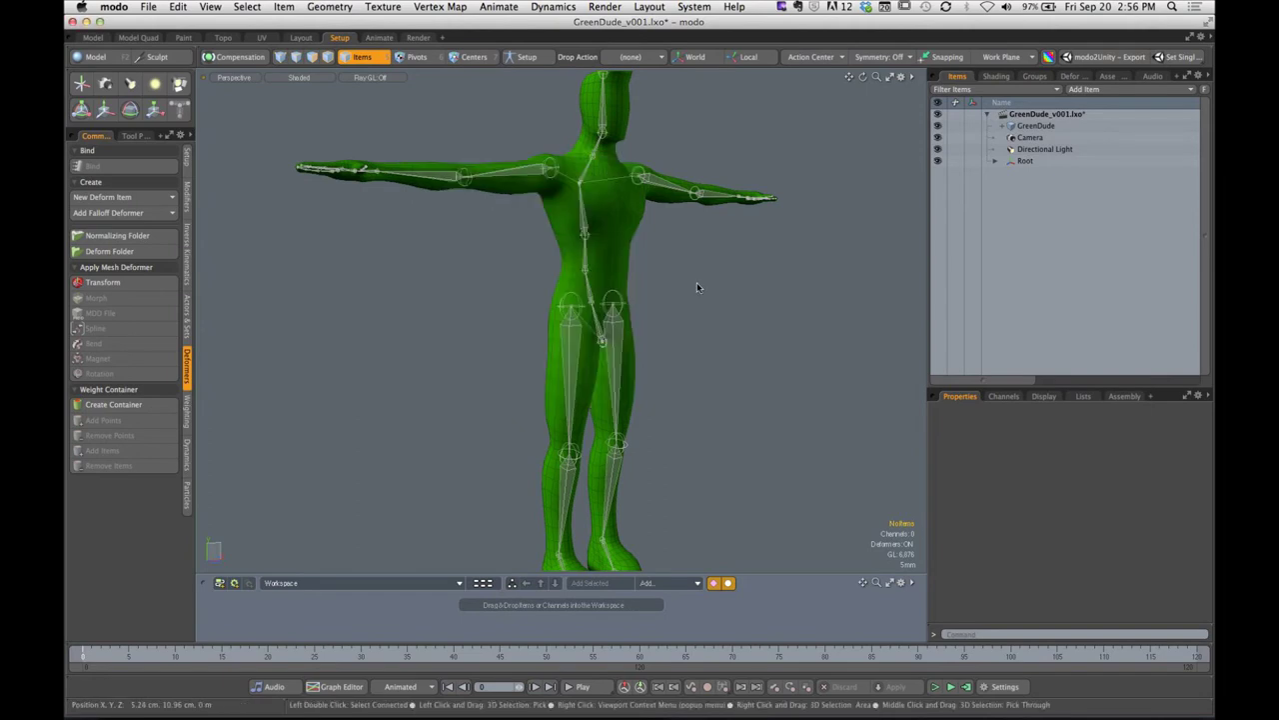
{"action": "left_click", "coordinate": [671, 286]}
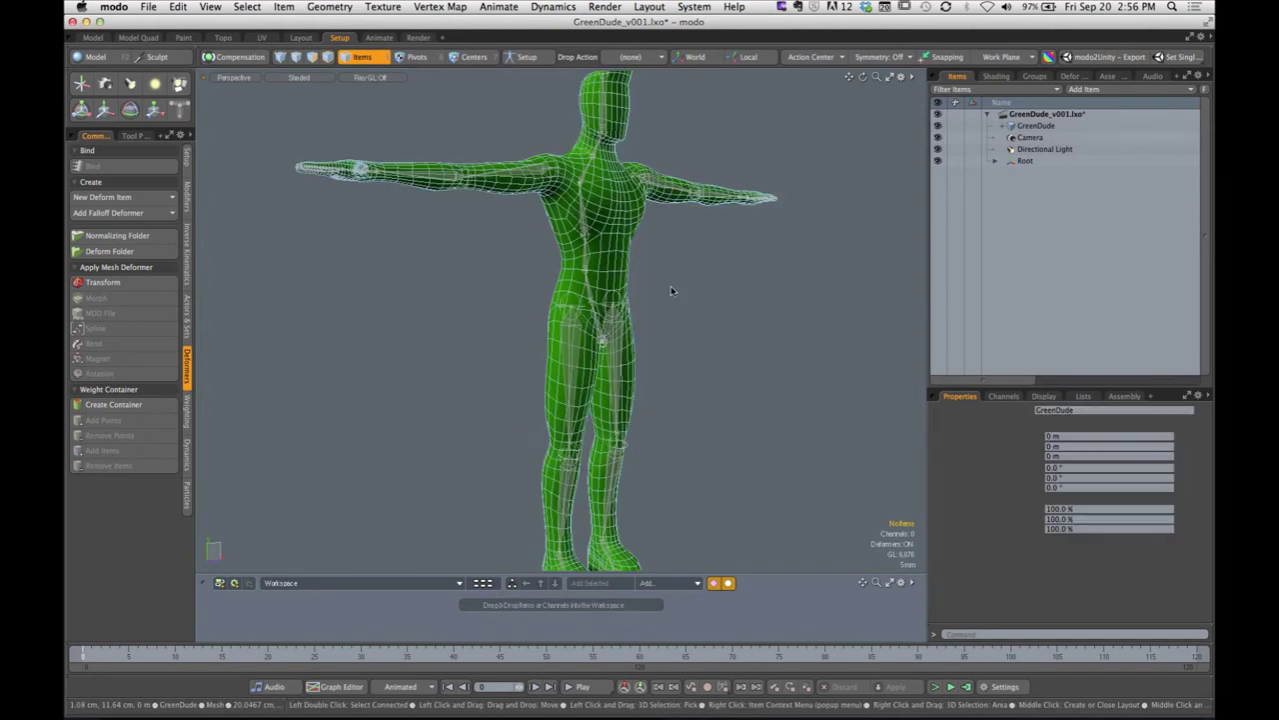
Select the entire joint hierarchy from the Root joint, clear the selection, and recheck the viewport display options
{"action": "double_click", "coordinate": [603, 346]}
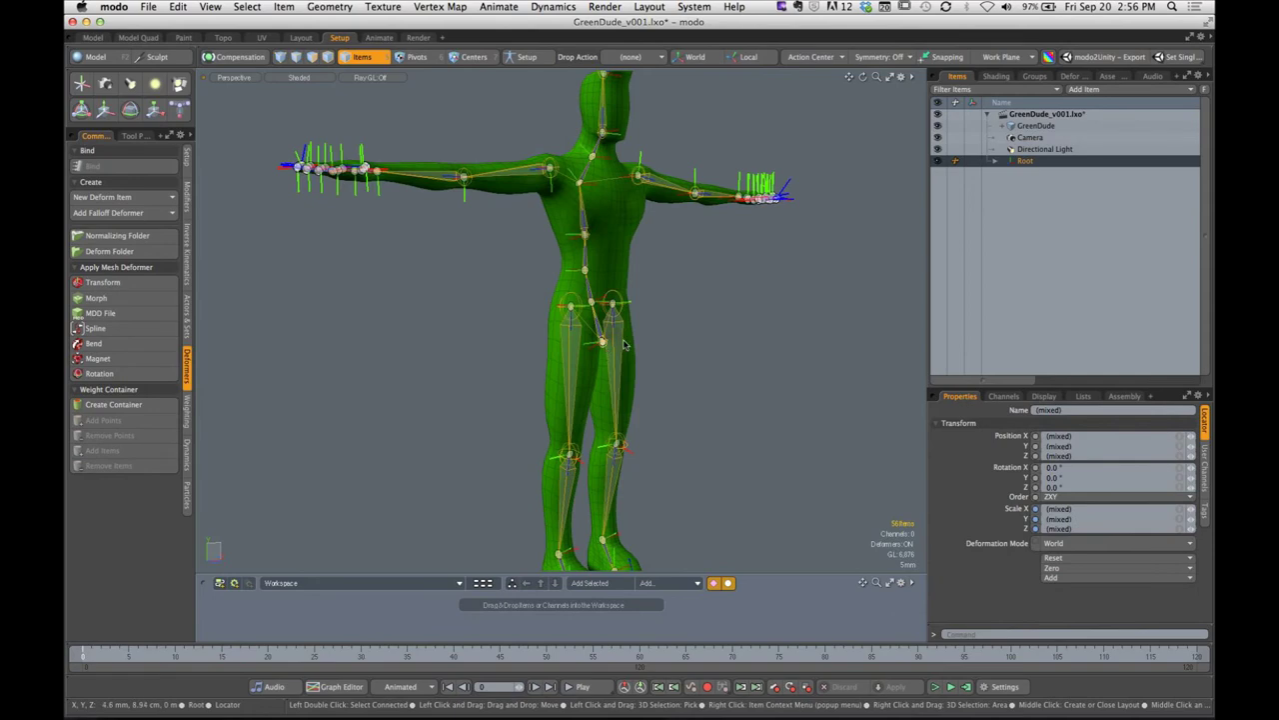
{"action": "left_click", "coordinate": [646, 306]}
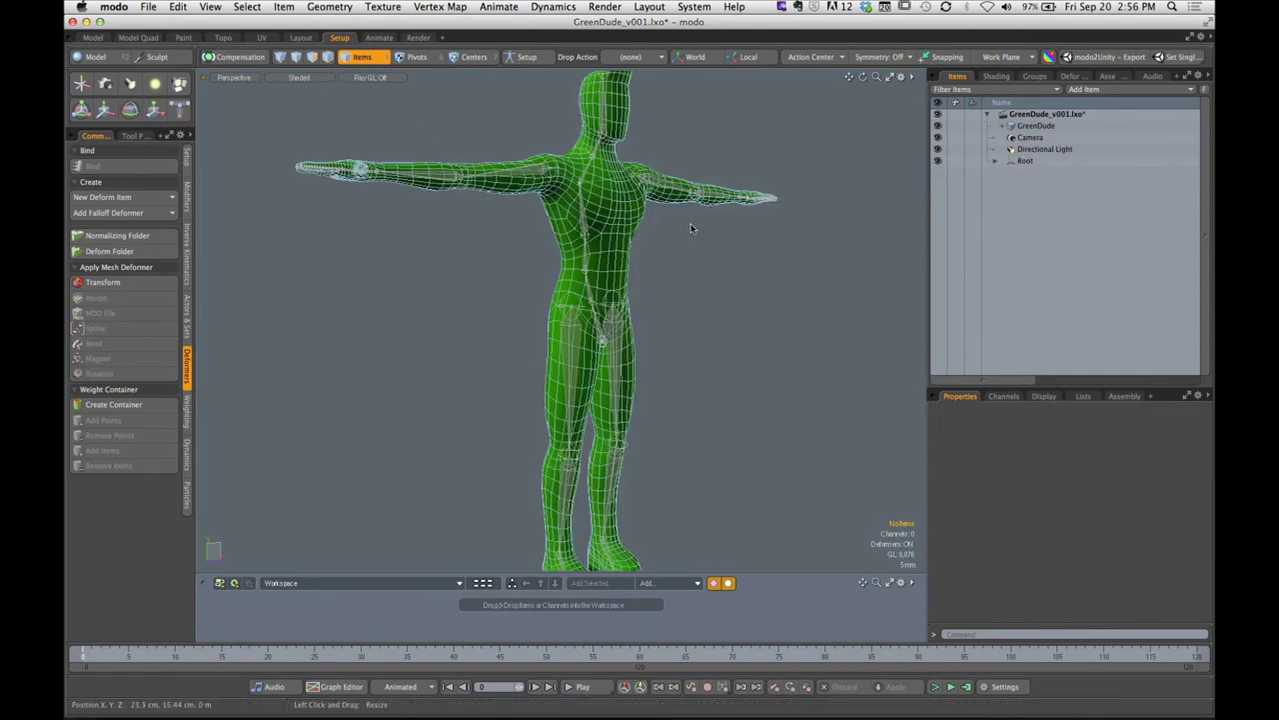
{"action": "key", "text": "o"}
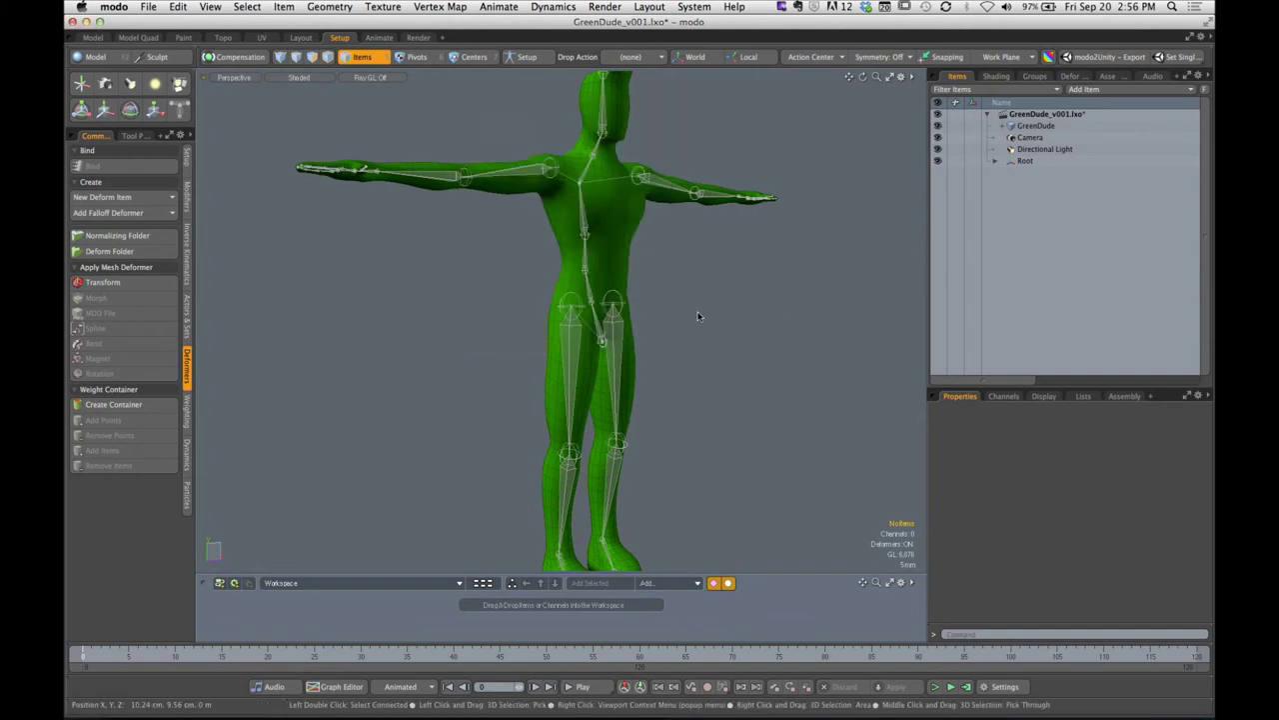
Select the entire joint hierarchy from the Root joint and switch the viewport shading style to Advanced OpenGL
{"action": "left_click", "coordinate": [604, 342]}
{"action": "key", "text": "shift+Down"}
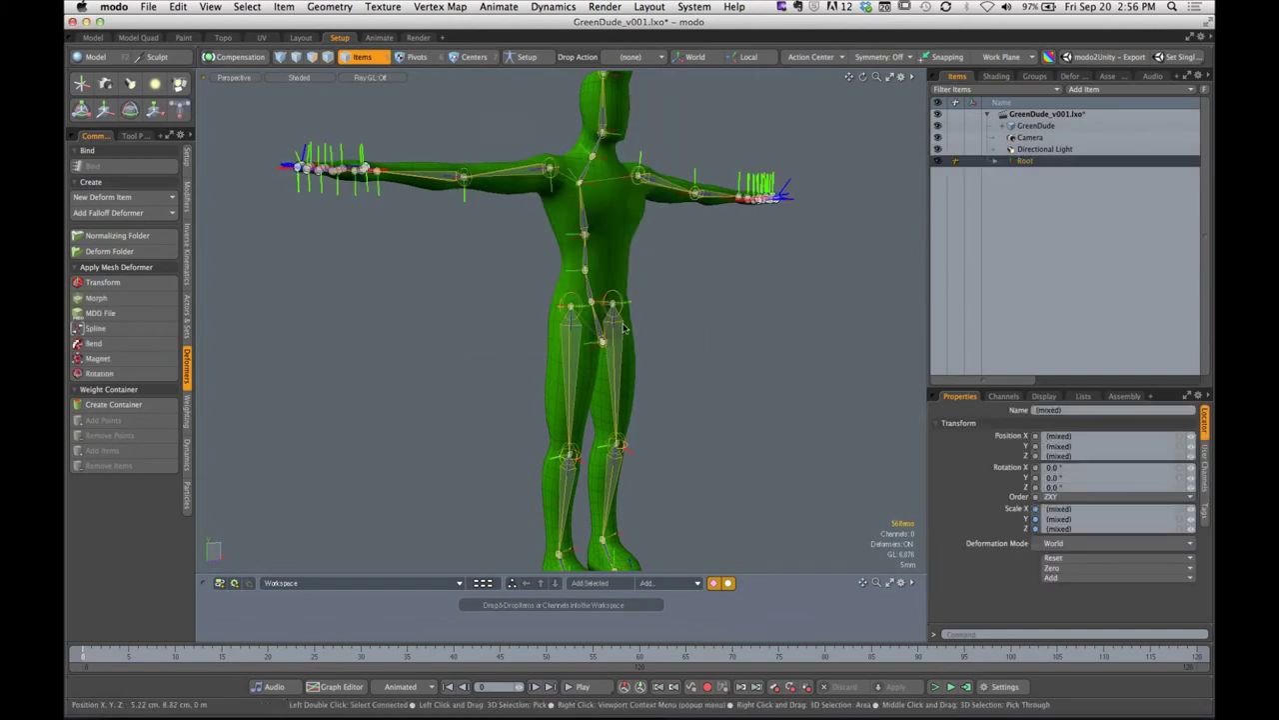
{"action": "left_click", "coordinate": [314, 83]}
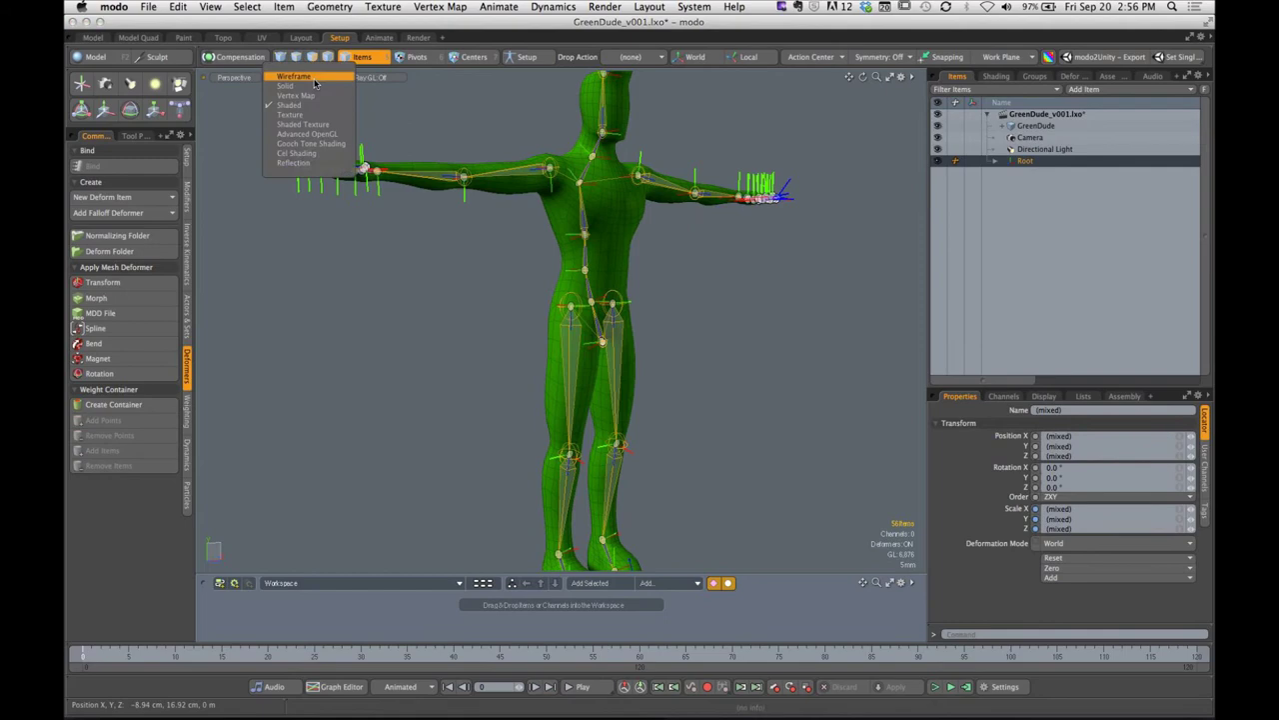
{"action": "left_click", "coordinate": [328, 142]}
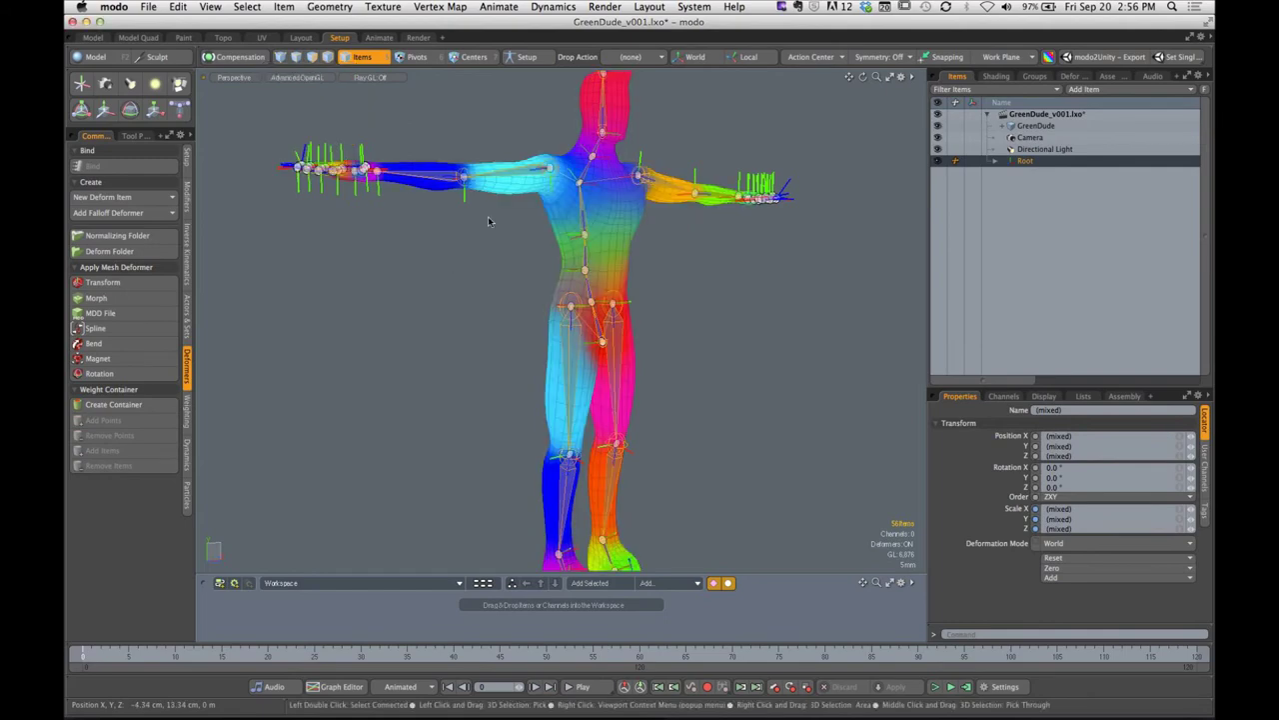
{"action": "left_click", "coordinate": [300, 78]}
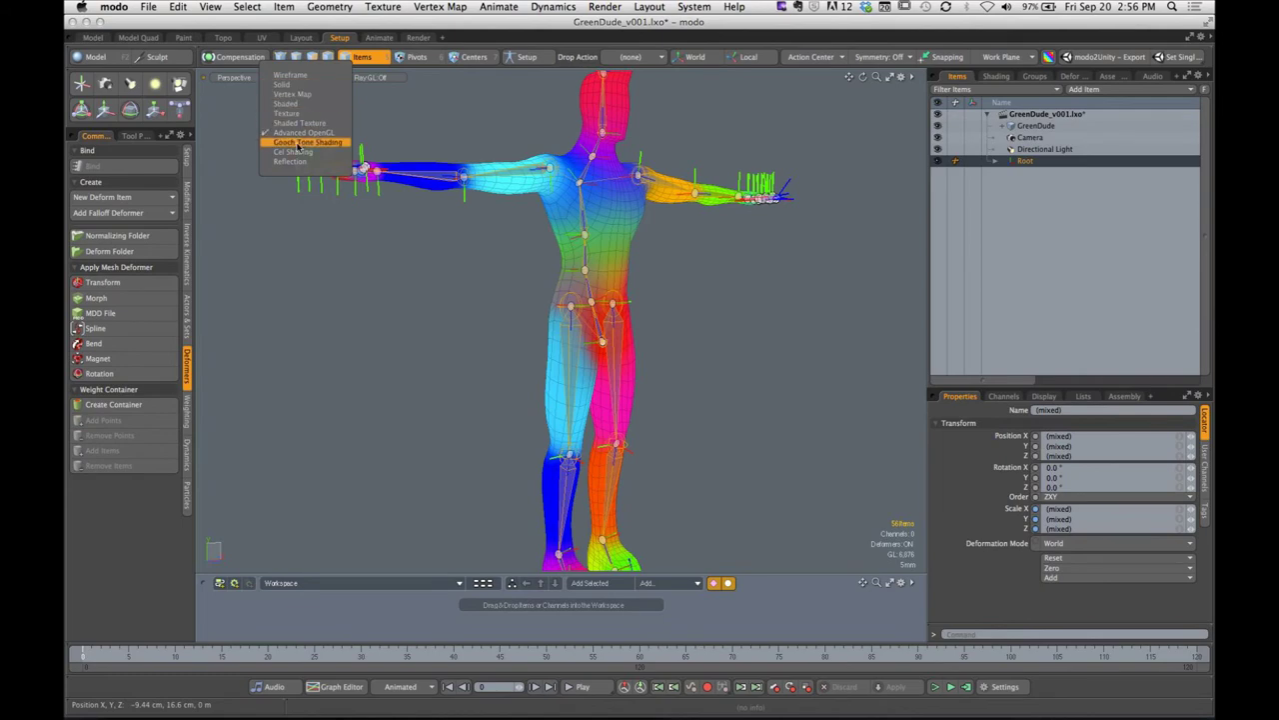
{"action": "left_click", "coordinate": [501, 304]}
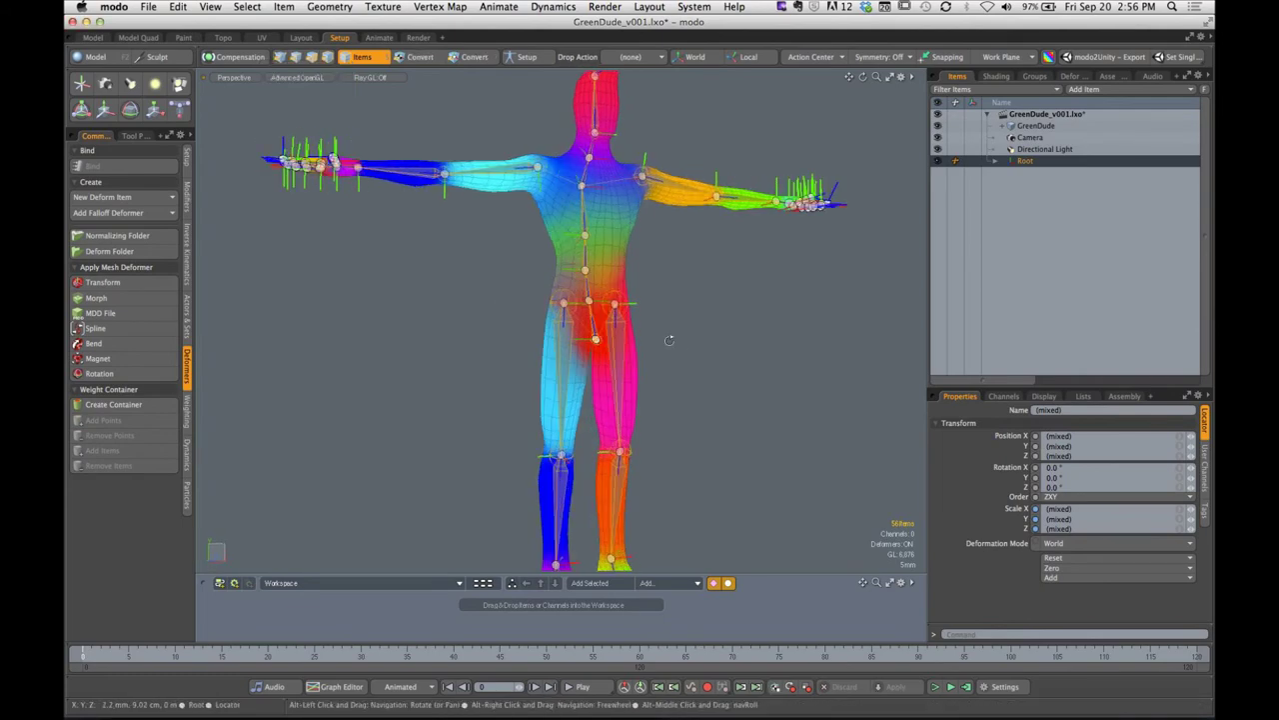
Clear and reselect the joint hierarchy to compare the weight colors, and check the active mesh viewport options
{"action": "left_click", "coordinate": [674, 305]}
{"action": "scroll", "coordinate": [674, 309], "scroll_direction": "up", "scroll_amount": 5}
{"action": "double_click", "coordinate": [579, 315]}
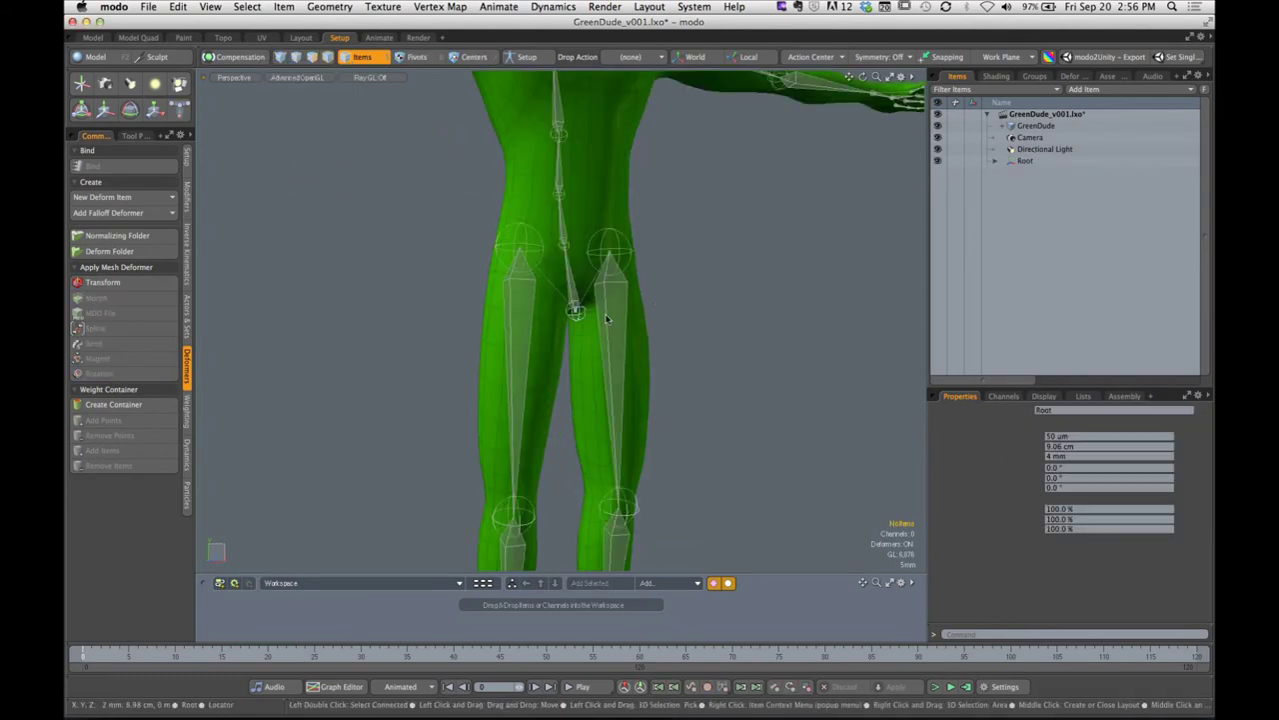
{"action": "scroll", "coordinate": [580, 318], "scroll_direction": "down", "scroll_amount": 5}
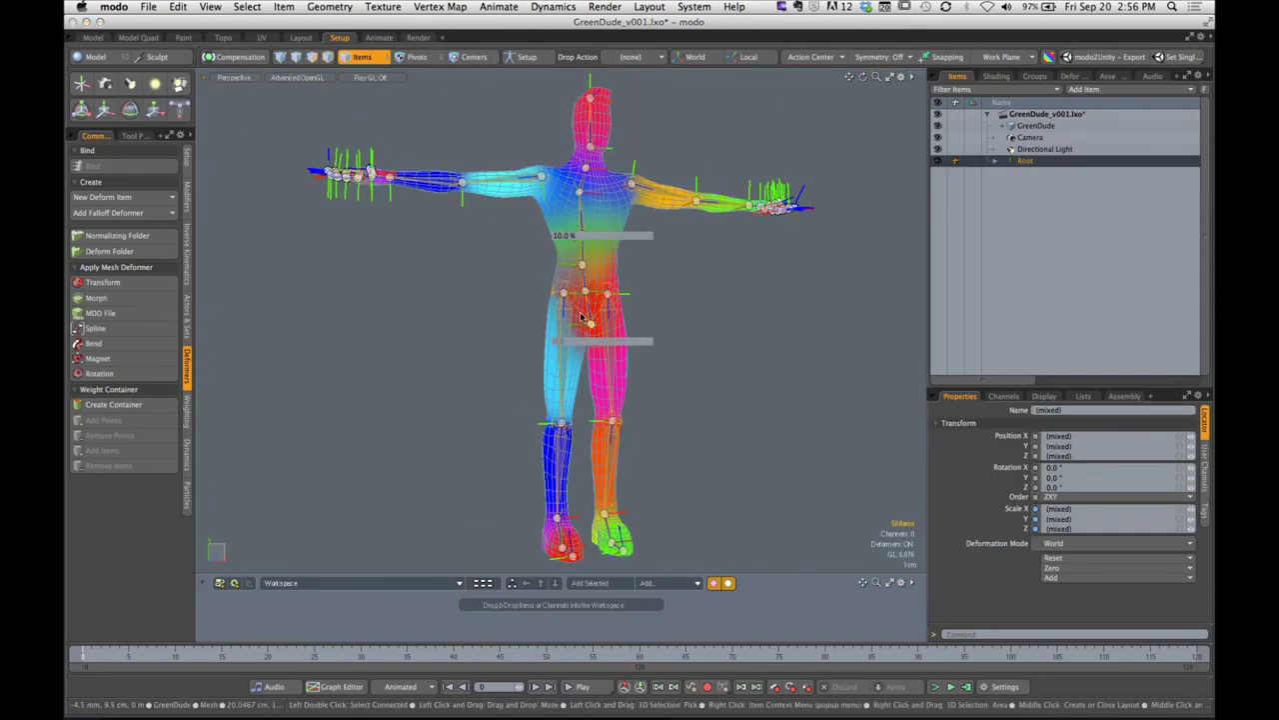
{"action": "key", "text": "o"}
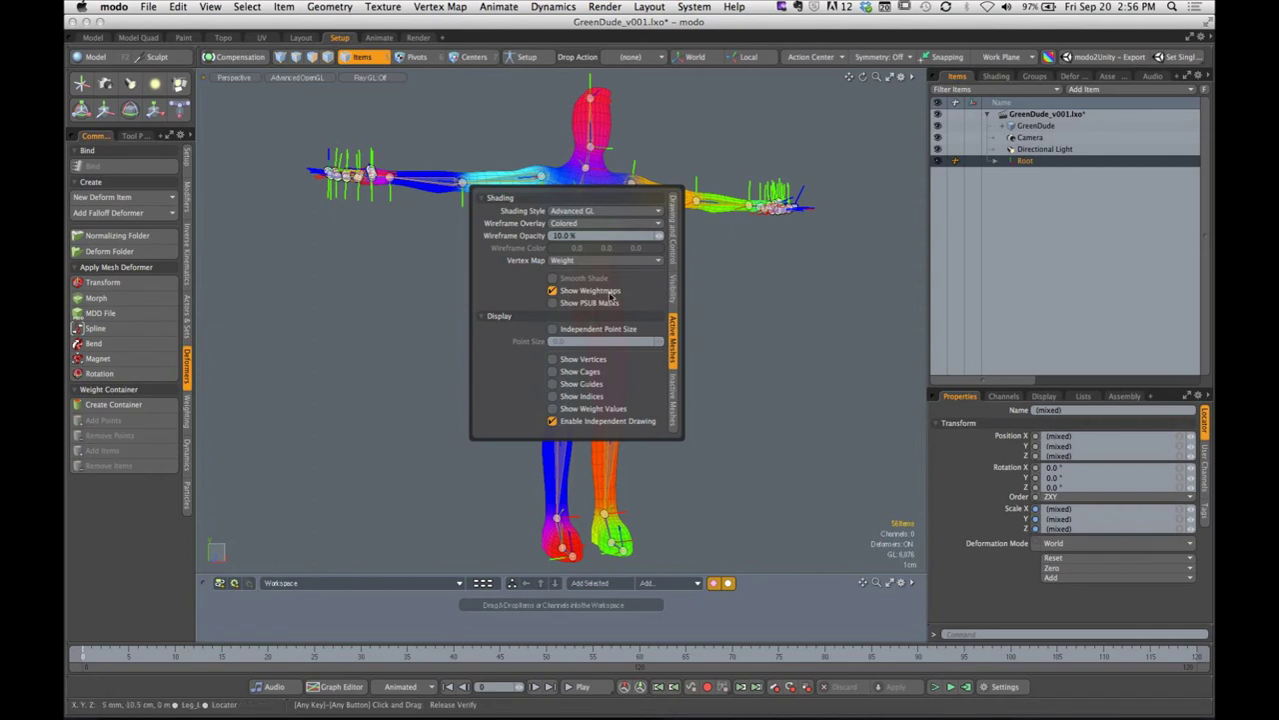
{"action": "left_click", "coordinate": [713, 309]}
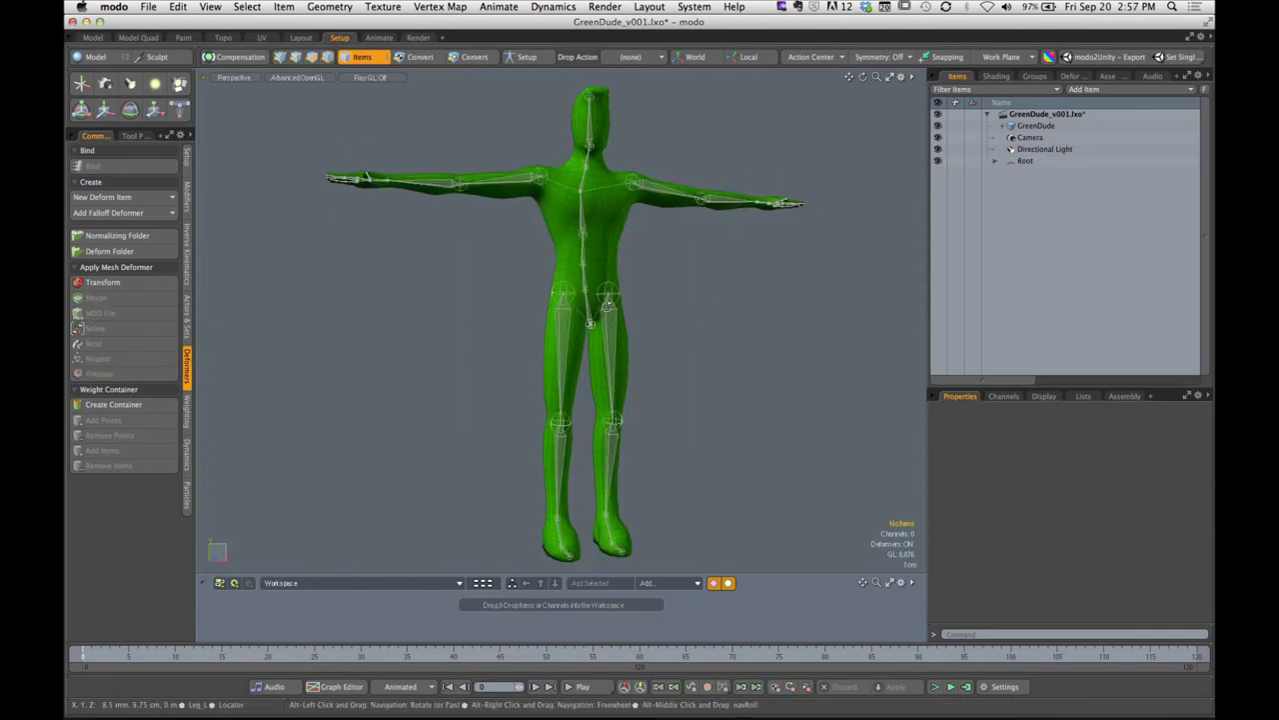
Examine the weight influence of the right upper arm joint and the left forearm joint
{"action": "left_click_drag", "start_coordinate": [610, 316], "coordinate": [644, 372], "text": "alt+shift"}
{"action": "left_click_drag", "start_coordinate": [584, 254], "coordinate": [619, 363], "text": "ctrl+alt"}
{"action": "left_click", "coordinate": [657, 261]}
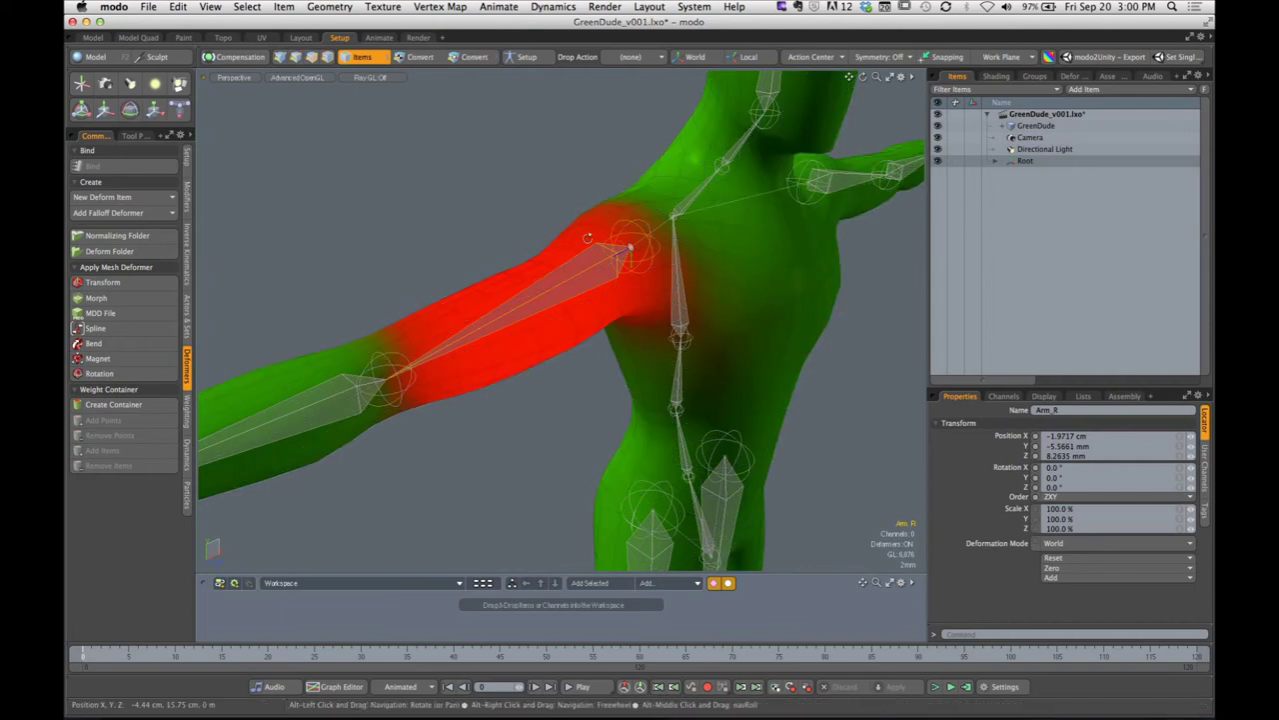
{"action": "left_click_drag", "start_coordinate": [606, 258], "coordinate": [520, 262], "text": "alt"}
{"action": "left_click_drag", "start_coordinate": [786, 297], "coordinate": [470, 243], "text": "alt+shift"}
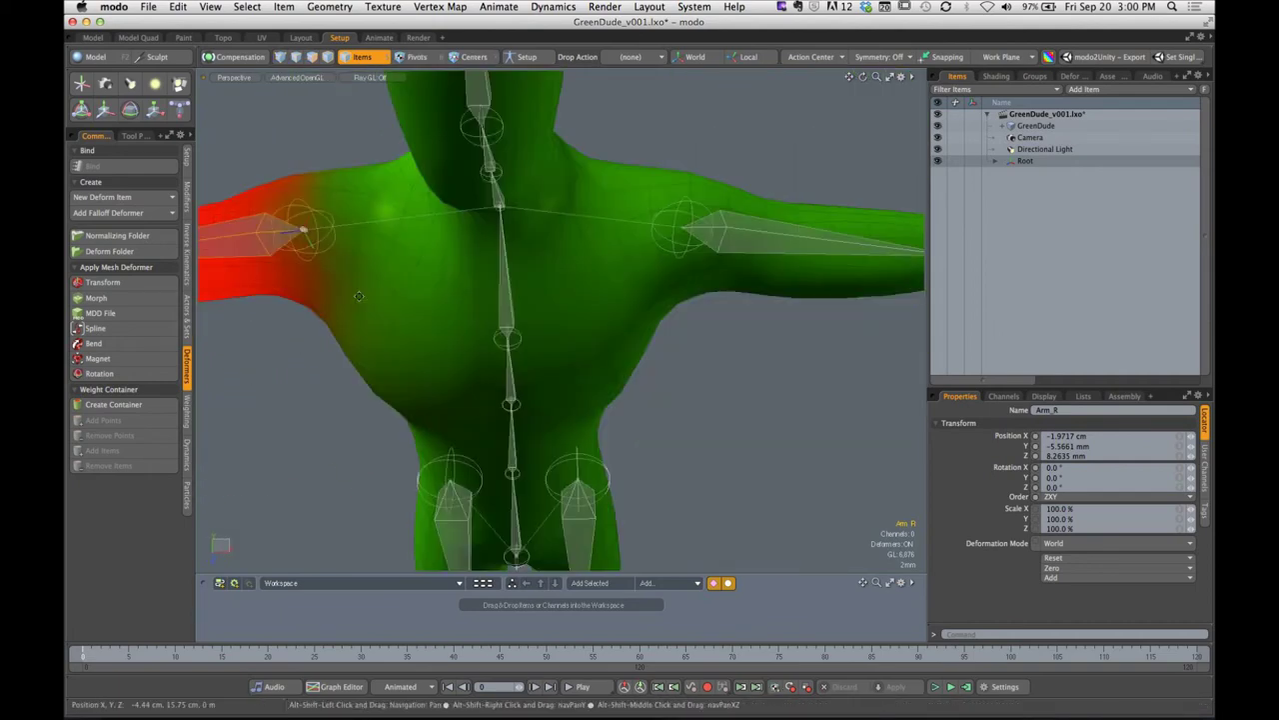
{"action": "left_click_drag", "start_coordinate": [870, 270], "coordinate": [406, 276], "text": "alt+shift"}
{"action": "left_click", "coordinate": [416, 269]}
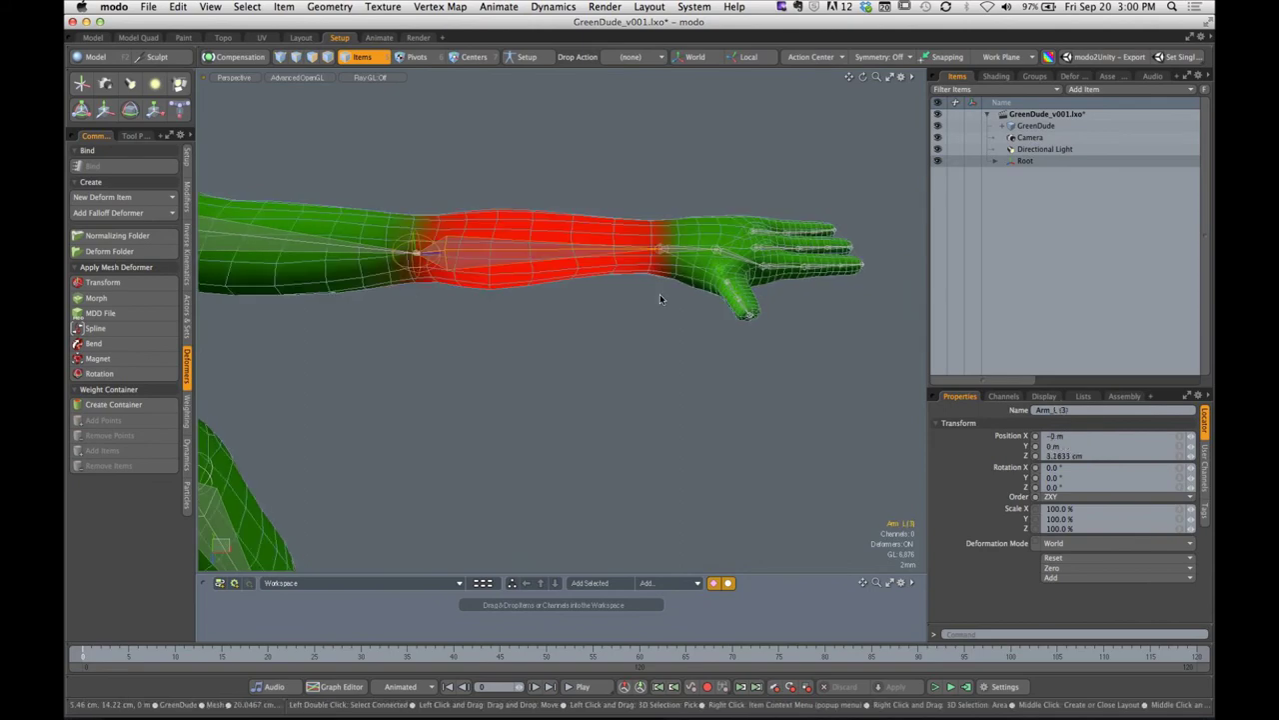
Examine the weight influence of the left wrist joint and the finger base joint nearest the thumb
{"action": "left_click_drag", "start_coordinate": [724, 284], "coordinate": [629, 290], "text": "alt+shift"}
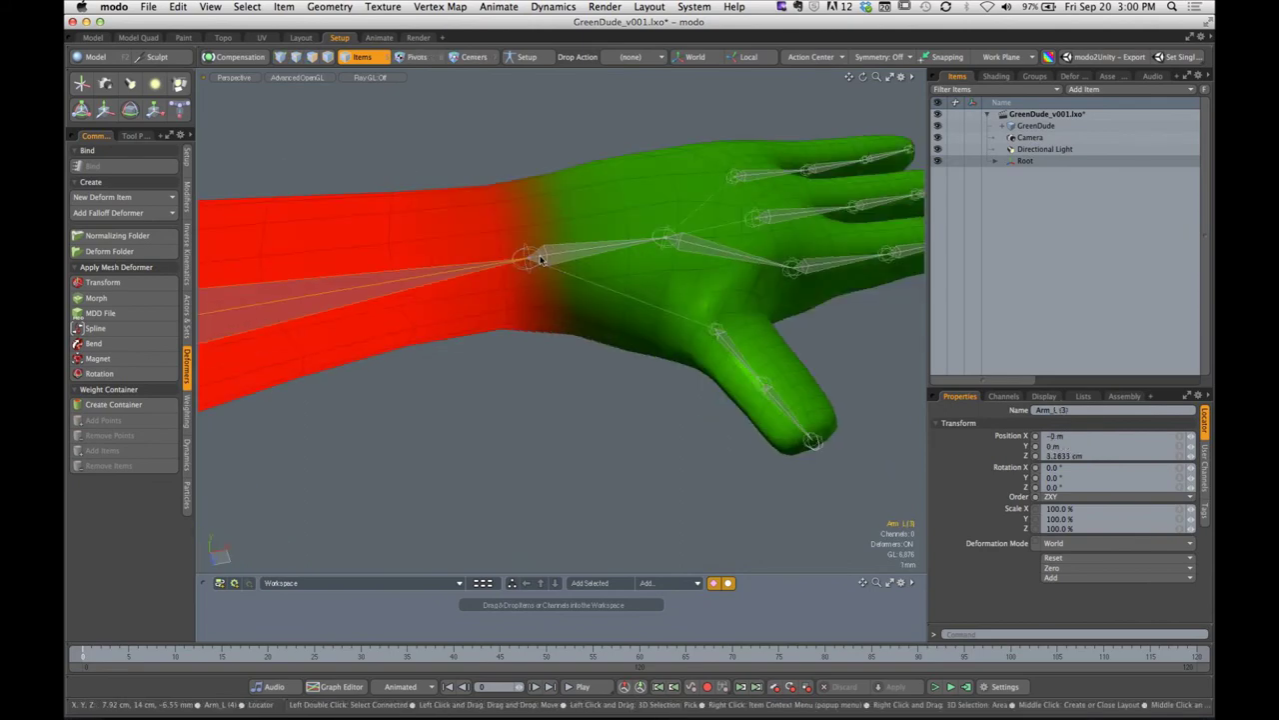
{"action": "left_click", "coordinate": [543, 258]}
{"action": "left_click_drag", "start_coordinate": [543, 258], "coordinate": [554, 293], "text": "alt+shift"}
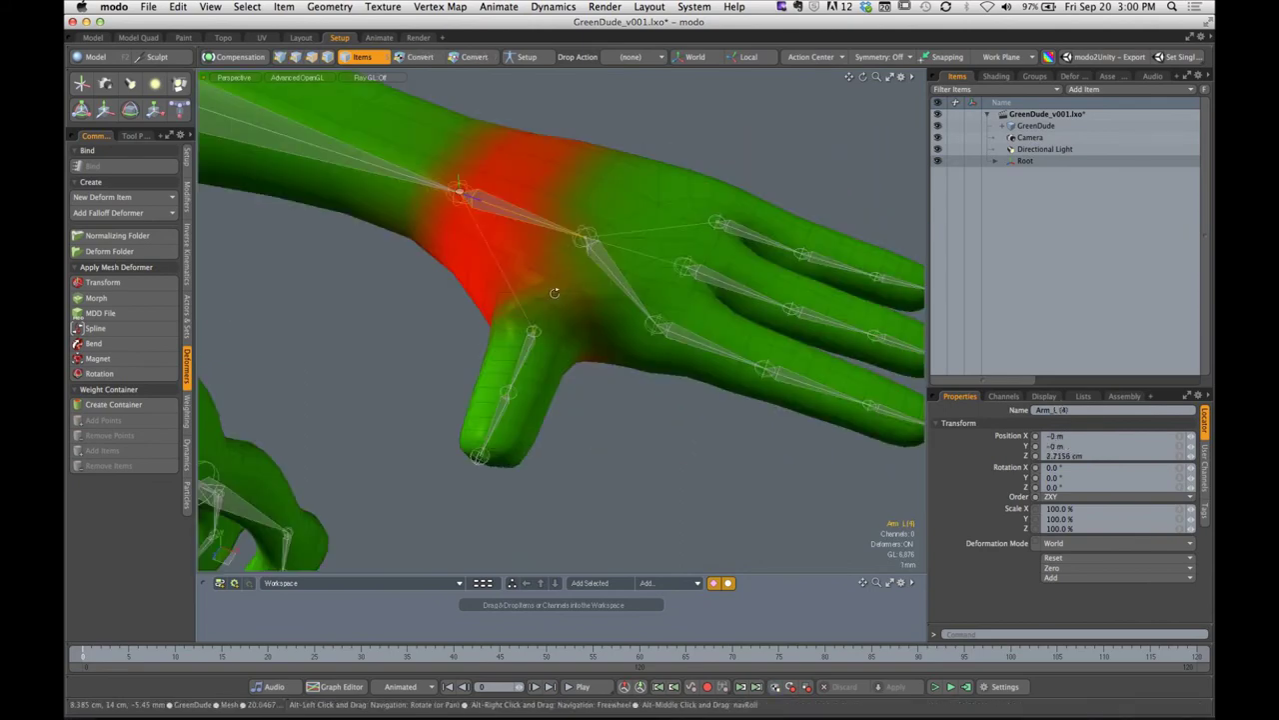
{"action": "left_click", "coordinate": [654, 336]}
{"action": "left_click_drag", "start_coordinate": [653, 336], "coordinate": [591, 150], "text": "alt"}
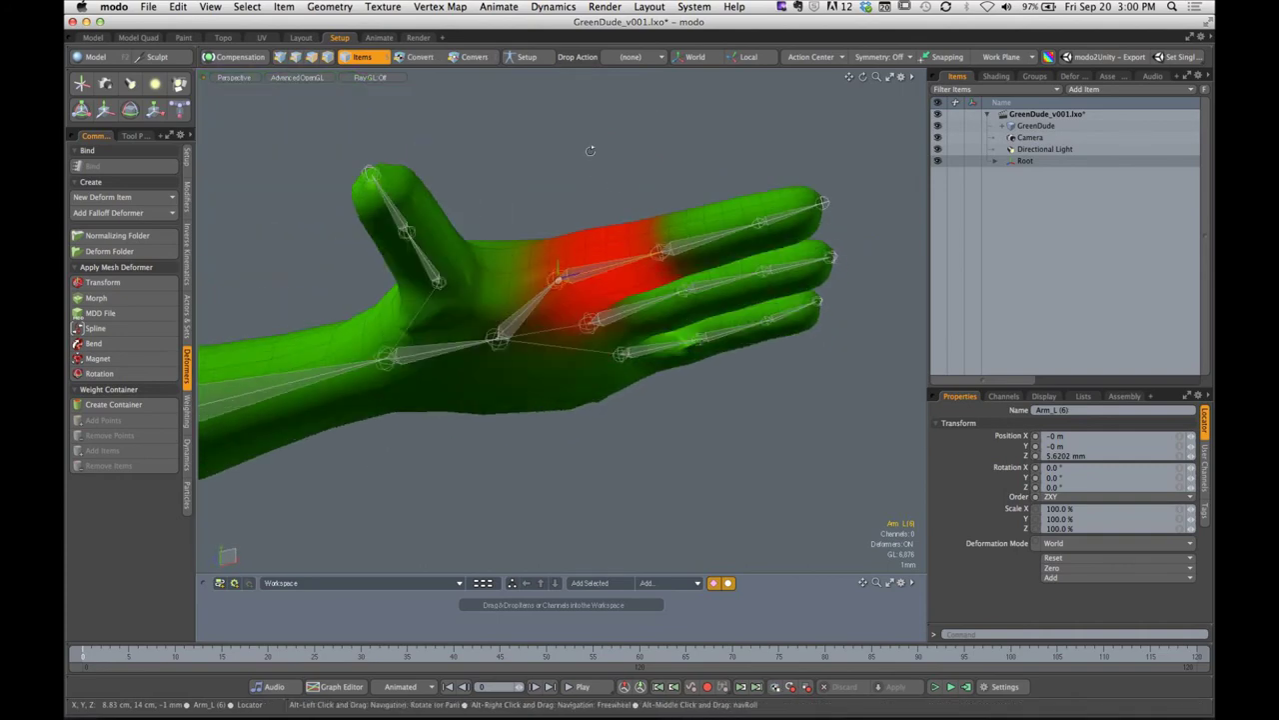
Examine the weight influence of the left hand's outer finger joints one by one out to the tip, and clear the selection
{"action": "left_click", "coordinate": [706, 236]}
{"action": "left_click_drag", "start_coordinate": [706, 236], "coordinate": [589, 282], "text": "alt"}
{"action": "left_click", "coordinate": [431, 497]}
{"action": "left_click", "coordinate": [430, 495]}
{"action": "left_click", "coordinate": [553, 285]}
{"action": "left_click", "coordinate": [550, 342]}
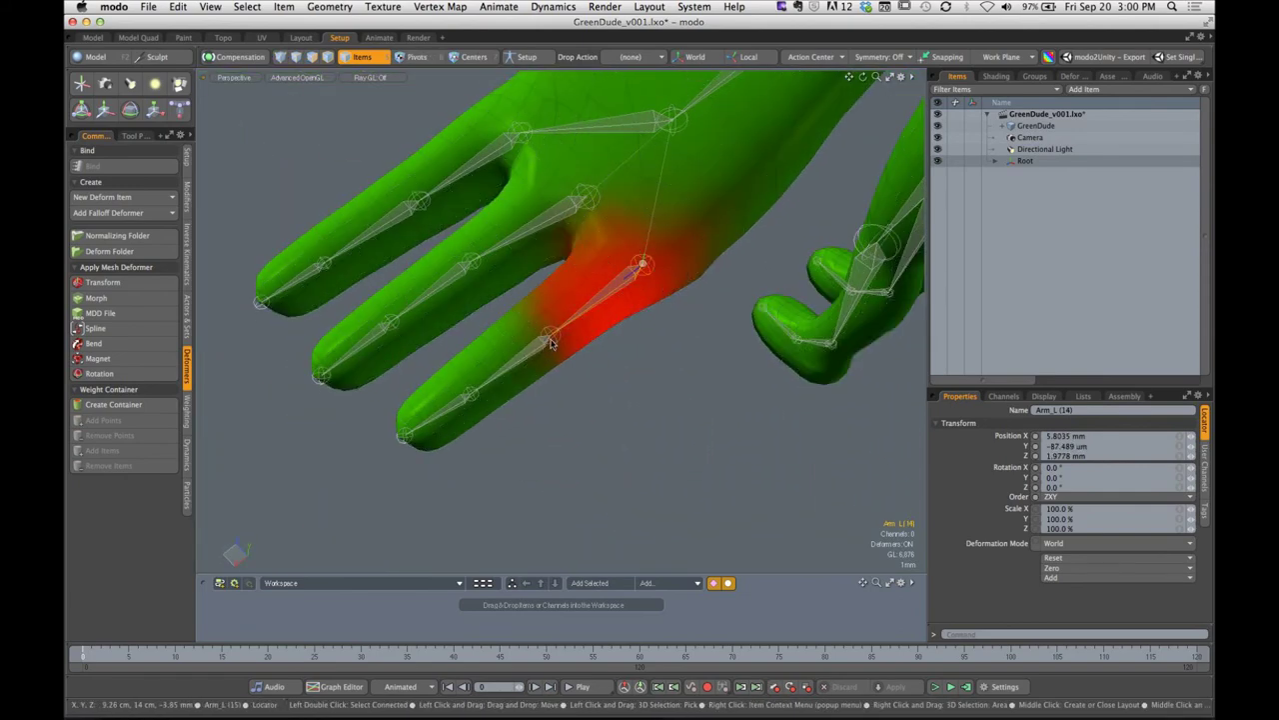
{"action": "left_click", "coordinate": [477, 401]}
{"action": "left_click", "coordinate": [401, 442]}
{"action": "left_click_drag", "start_coordinate": [401, 442], "coordinate": [545, 360], "text": "alt"}
{"action": "mouse_move", "coordinate": [544, 360]}
{"action": "left_mouse_down", "text": "alt+shift"}
{"action": "mouse_move", "coordinate": [749, 323]}
{"action": "mouse_move", "coordinate": [550, 380]}
{"action": "left_mouse_up", "text": "alt+shift"}
{"action": "left_click_drag", "start_coordinate": [550, 380], "coordinate": [640, 305], "text": "alt+shift"}
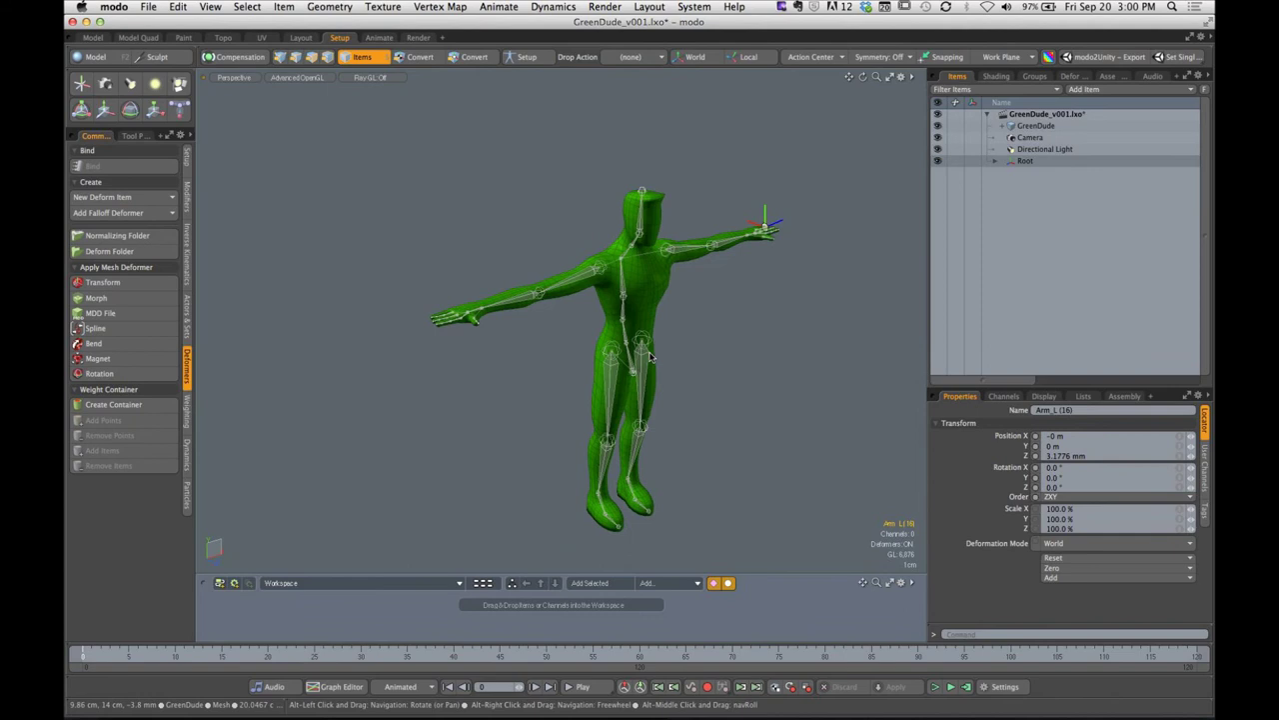
{"action": "left_click", "coordinate": [705, 335]}
{"action": "left_click_drag", "start_coordinate": [705, 335], "coordinate": [646, 293], "text": "alt"}
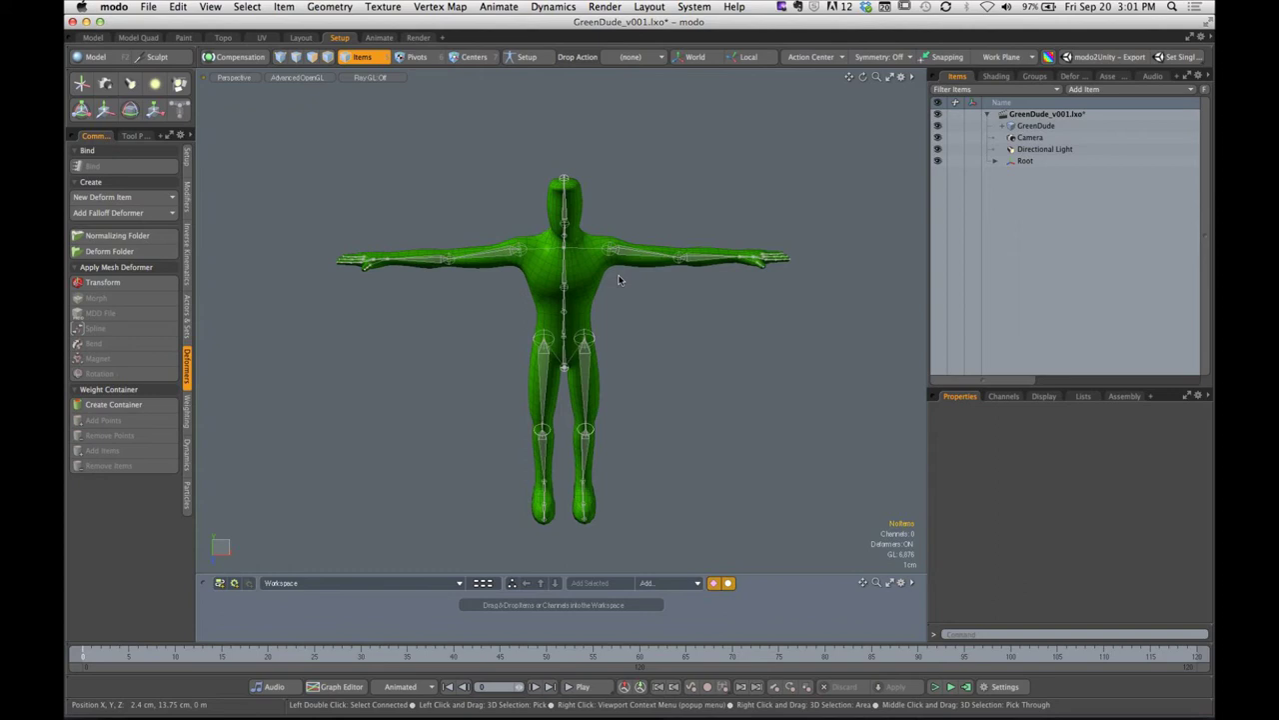
Select the entire joint hierarchy, turn off Show Weightmaps for active meshes, and clear the selection
{"action": "left_click_drag", "start_coordinate": [614, 290], "coordinate": [645, 323], "text": "alt"}
{"action": "left_click_drag", "start_coordinate": [560, 346], "coordinate": [456, 361], "text": "ctrl+alt"}
{"action": "double_click", "coordinate": [527, 348]}
{"action": "left_click_drag", "start_coordinate": [533, 326], "coordinate": [562, 351], "text": "alt+shift"}
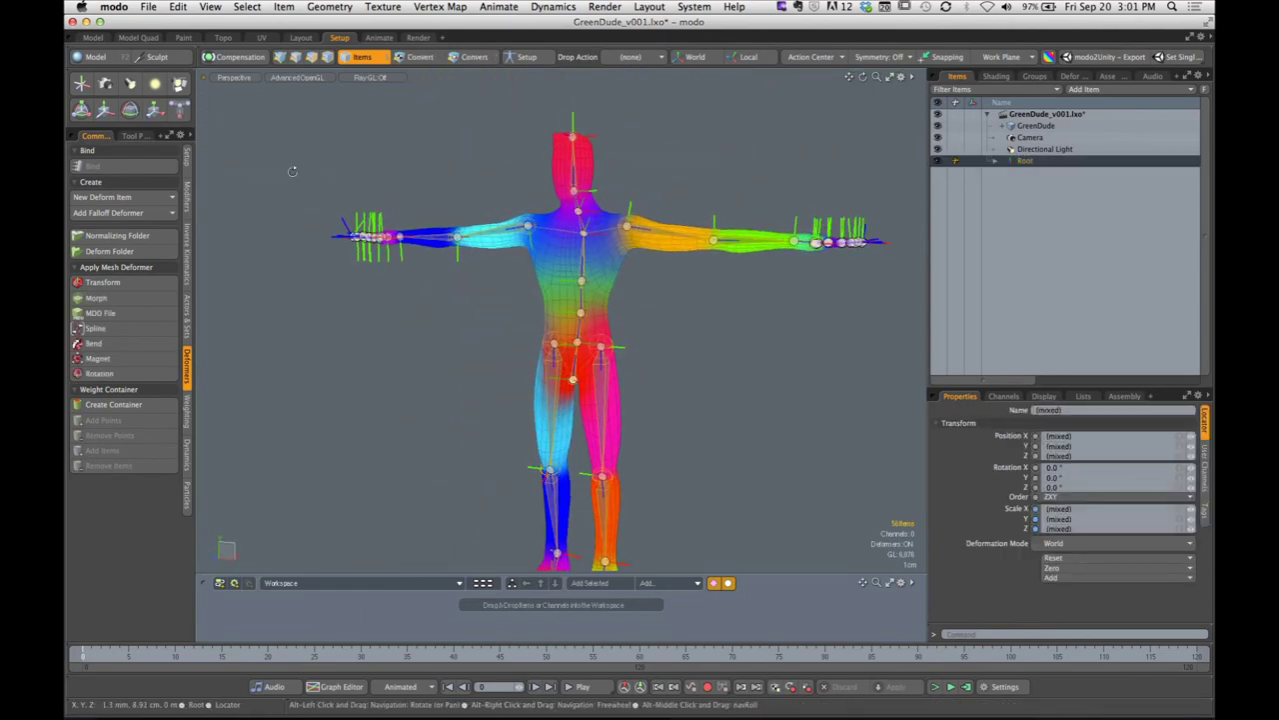
{"action": "key", "text": "o"}
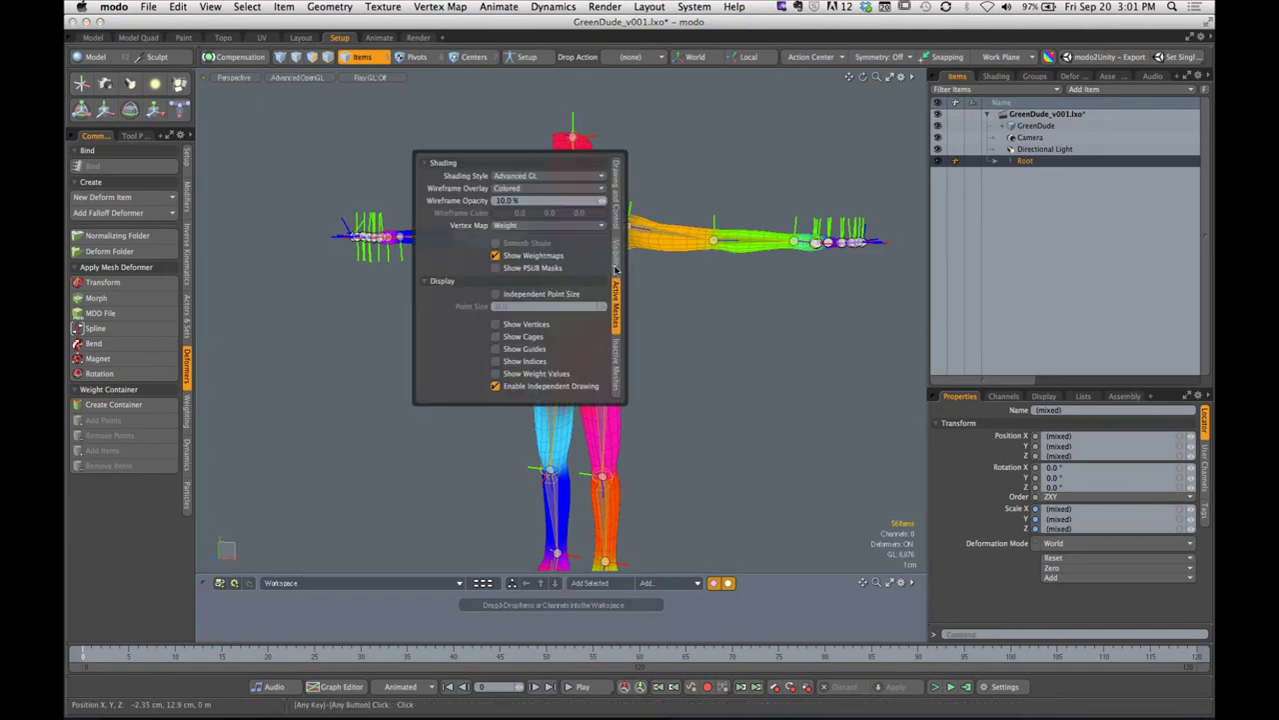
{"action": "left_click", "coordinate": [540, 256]}
{"action": "left_click", "coordinate": [712, 322]}
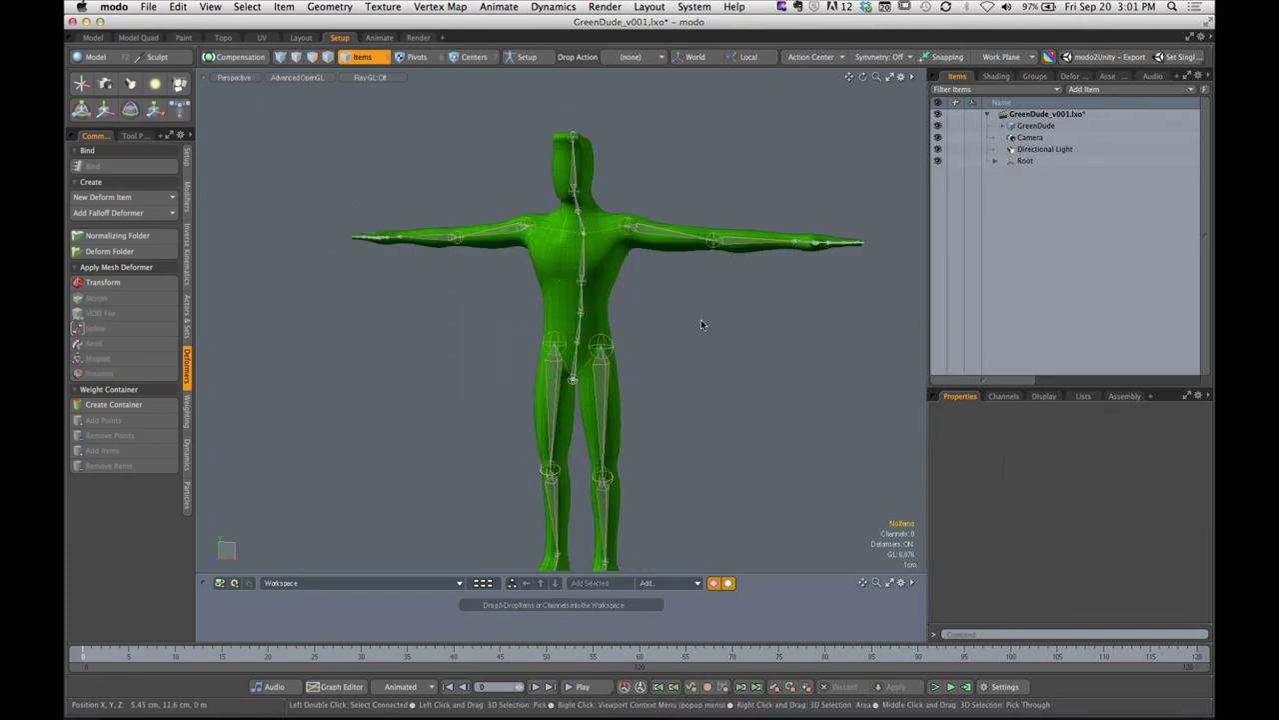
Select the entire joint hierarchy and use IK pose to pull the neck joint so the body leans sideways
{"action": "double_click", "coordinate": [572, 376]}
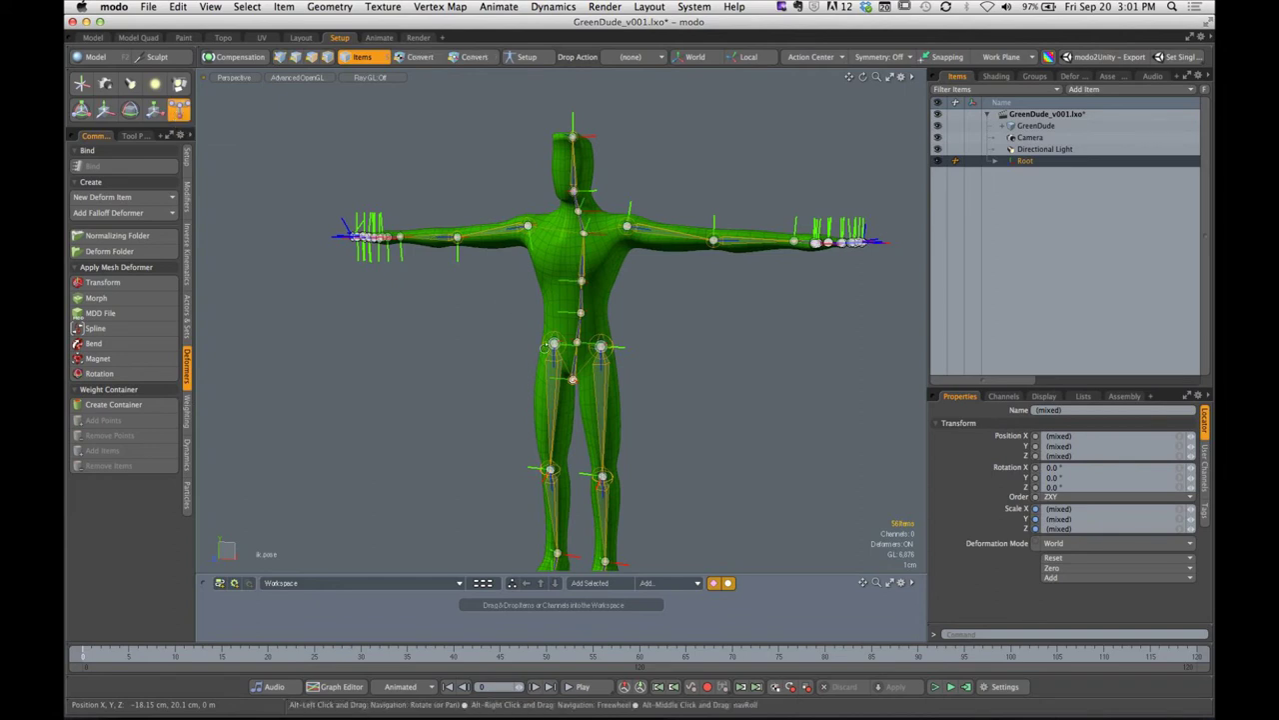
{"action": "left_click_drag", "start_coordinate": [544, 347], "coordinate": [508, 279], "text": "alt"}
{"action": "key", "text": "ctrl+z"}
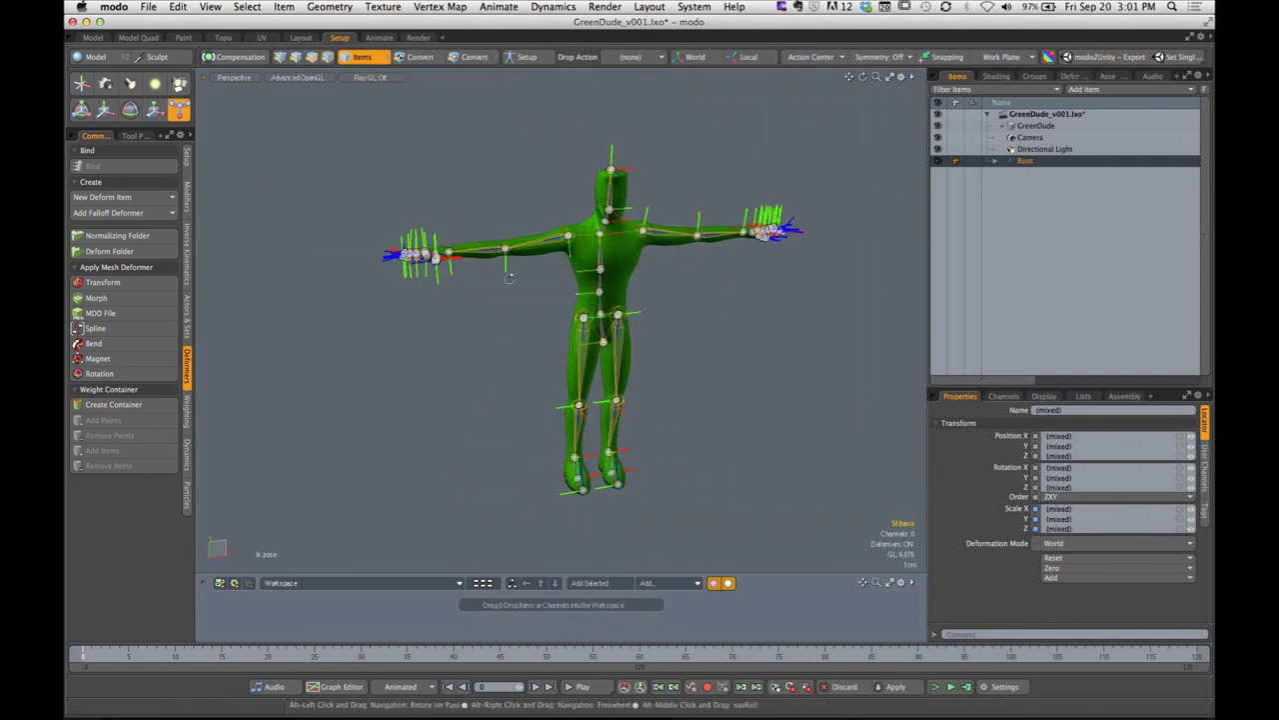
{"action": "left_click_drag", "start_coordinate": [604, 221], "coordinate": [660, 239]}
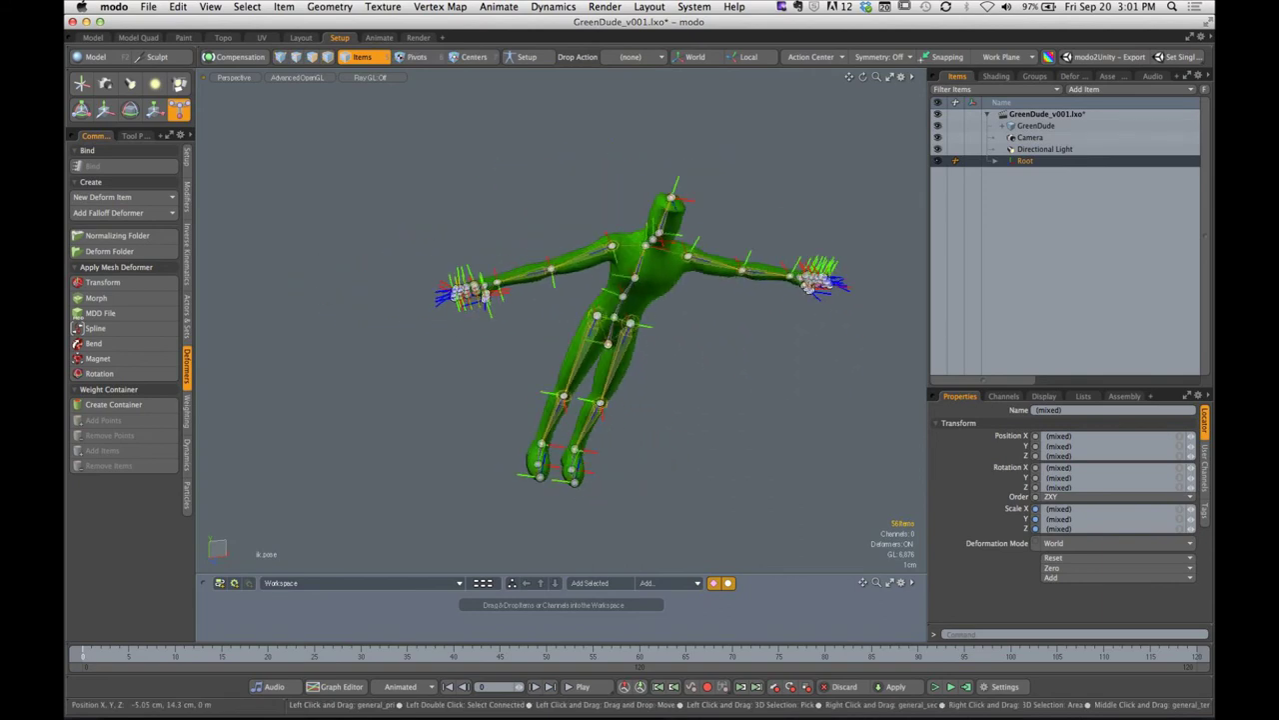
Try pulling the right elbow and right hand joints to test the full-body IK pose
{"action": "mouse_move", "coordinate": [570, 319]}
{"action": "left_mouse_down", "text": "alt"}
{"action": "mouse_move", "coordinate": [547, 338]}
{"action": "mouse_move", "coordinate": [660, 318]}
{"action": "mouse_move", "coordinate": [577, 312]}
{"action": "left_mouse_up", "text": "alt"}
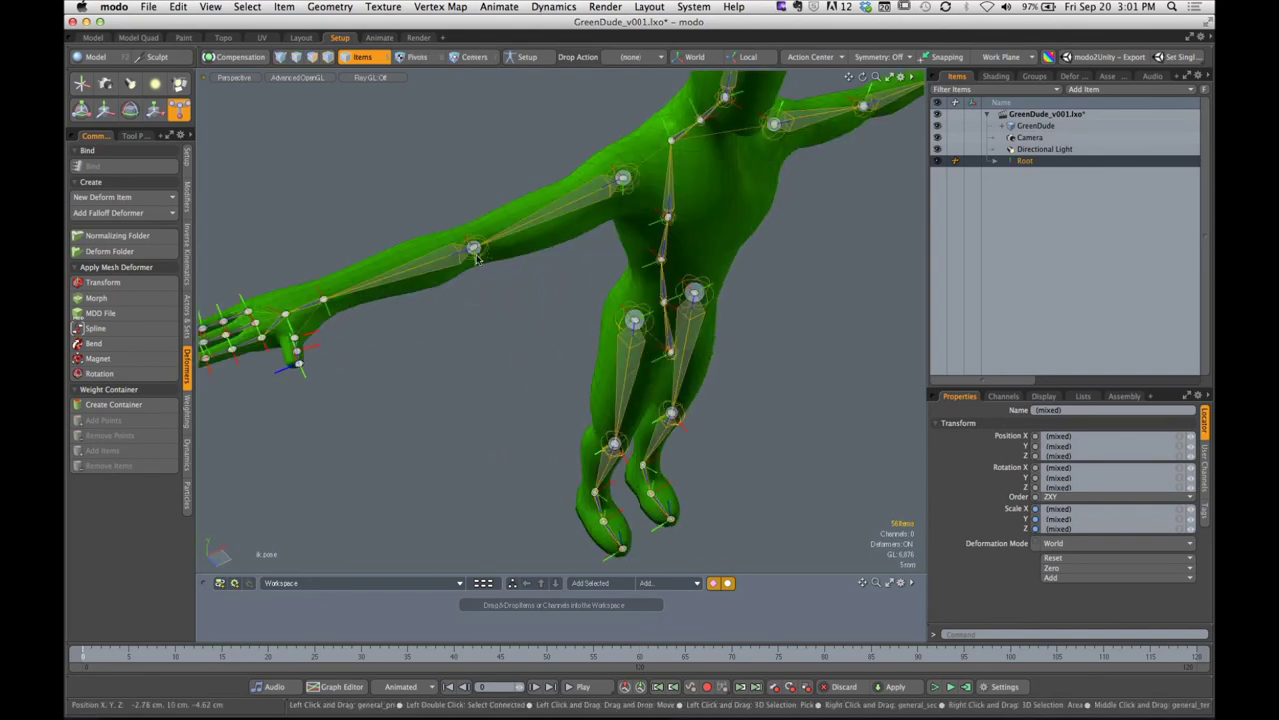
{"action": "left_click_drag", "start_coordinate": [476, 257], "coordinate": [450, 225]}
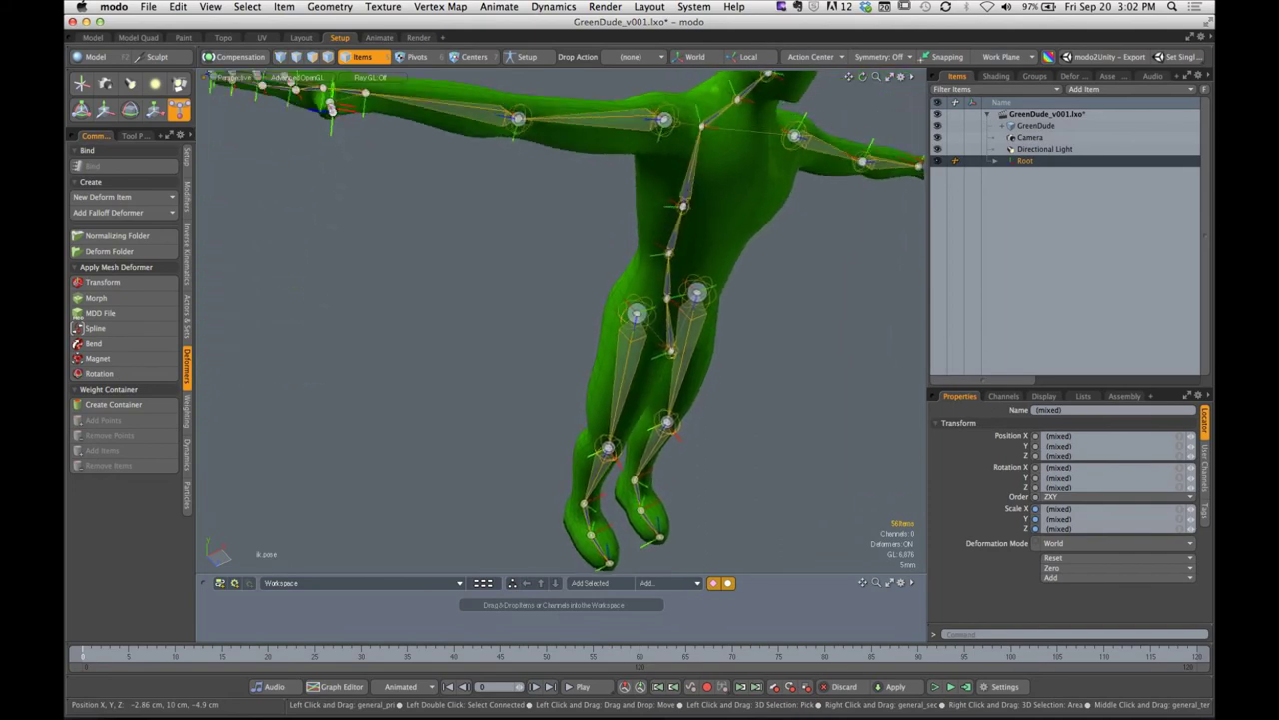
{"action": "left_click_drag", "start_coordinate": [332, 110], "coordinate": [502, 288]}
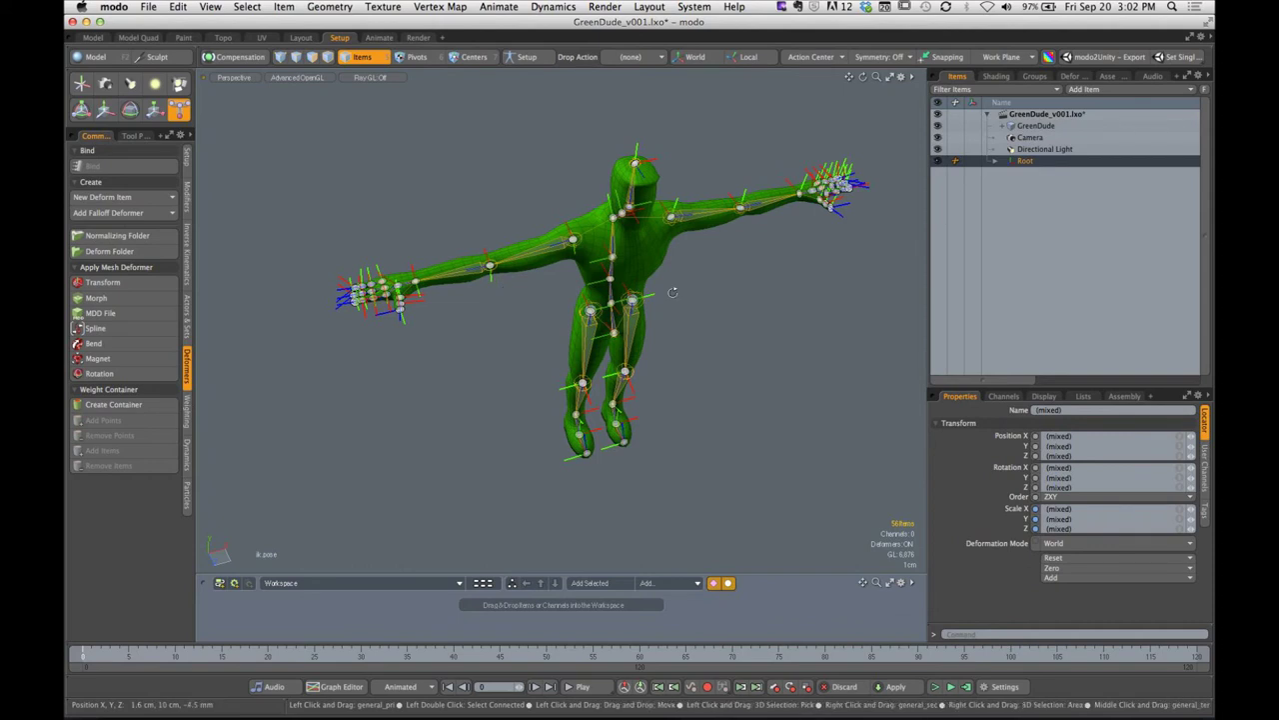
{"action": "left_click_drag", "start_coordinate": [502, 289], "coordinate": [593, 226], "text": "alt"}
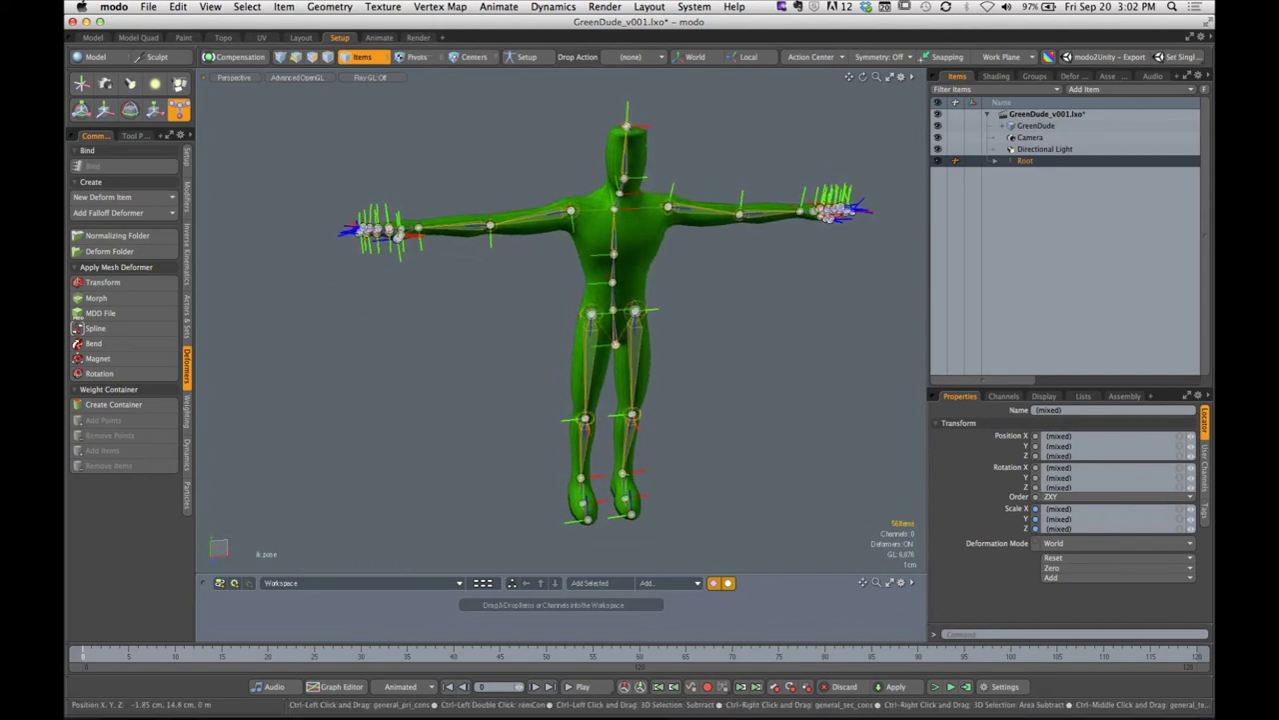
Pin the right shoulder joint and test-pose the right arm against it, undoing the first test pull
{"action": "left_click_drag", "start_coordinate": [594, 226], "coordinate": [696, 219], "text": "alt"}
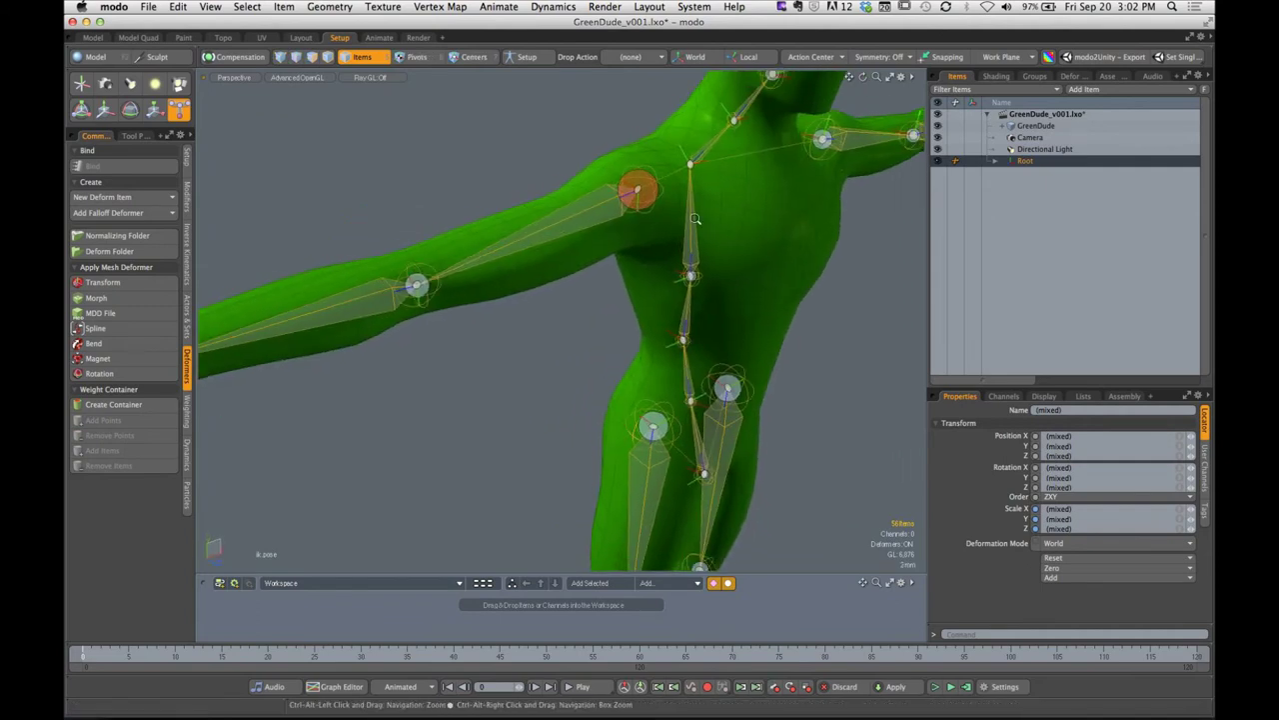
{"action": "left_click", "coordinate": [622, 198]}
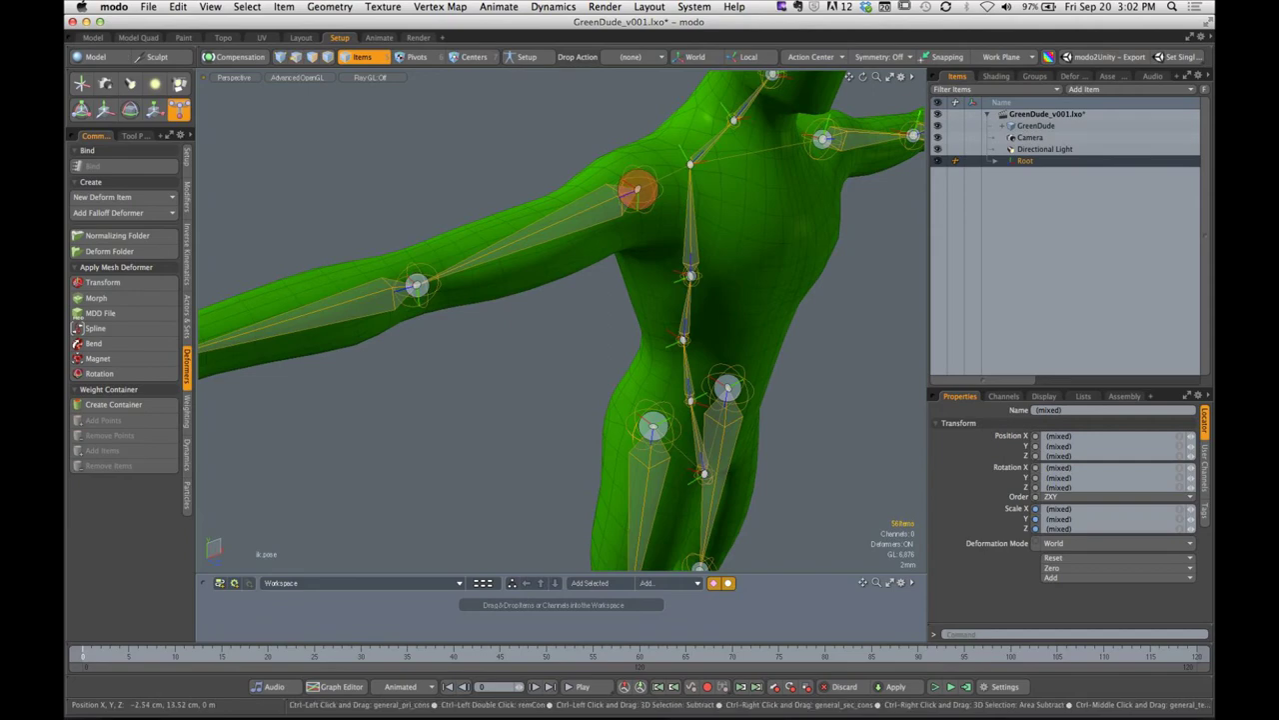
{"action": "left_click_drag", "start_coordinate": [637, 197], "coordinate": [578, 298], "text": "alt"}
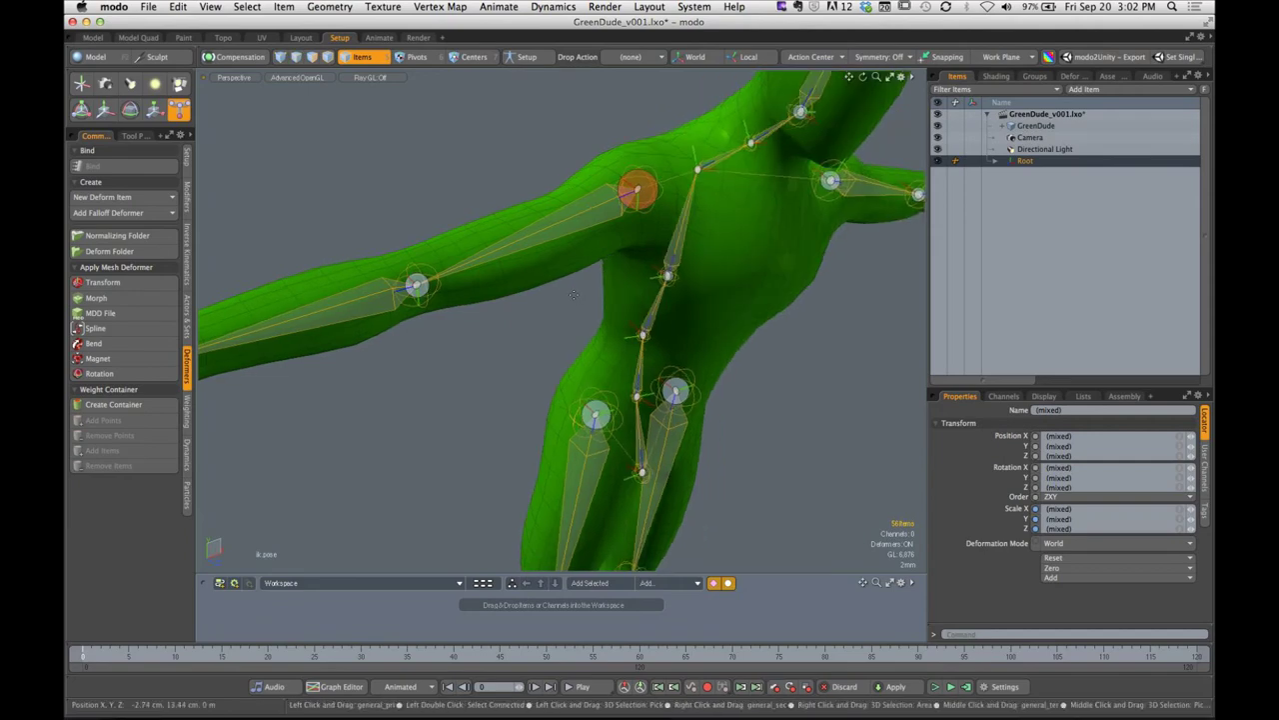
{"action": "key", "text": "super+z"}
{"action": "left_click_drag", "start_coordinate": [576, 298], "coordinate": [705, 234], "text": "ctrl+alt"}
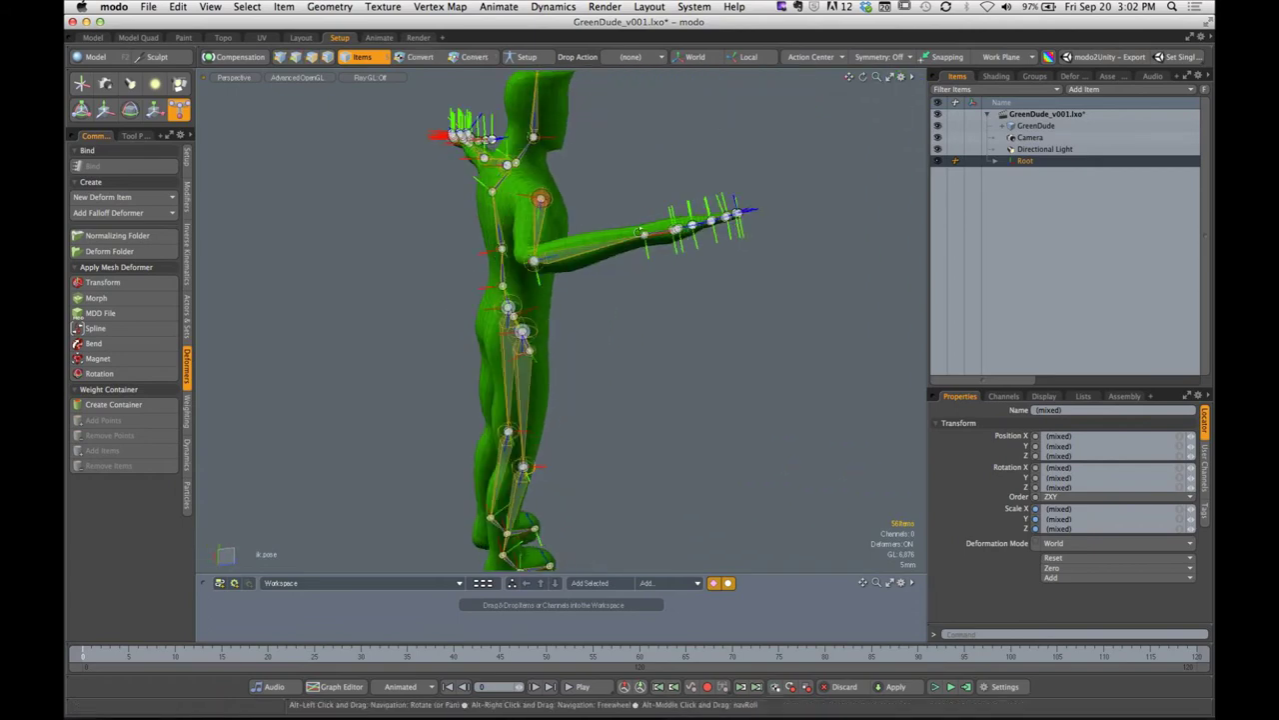
{"action": "left_click_drag", "start_coordinate": [537, 267], "coordinate": [782, 190]}
Pin the right wrist joint and bend the right thumb by pulling its tip joint
{"action": "left_click_drag", "start_coordinate": [642, 224], "coordinate": [556, 246], "text": "alt"}
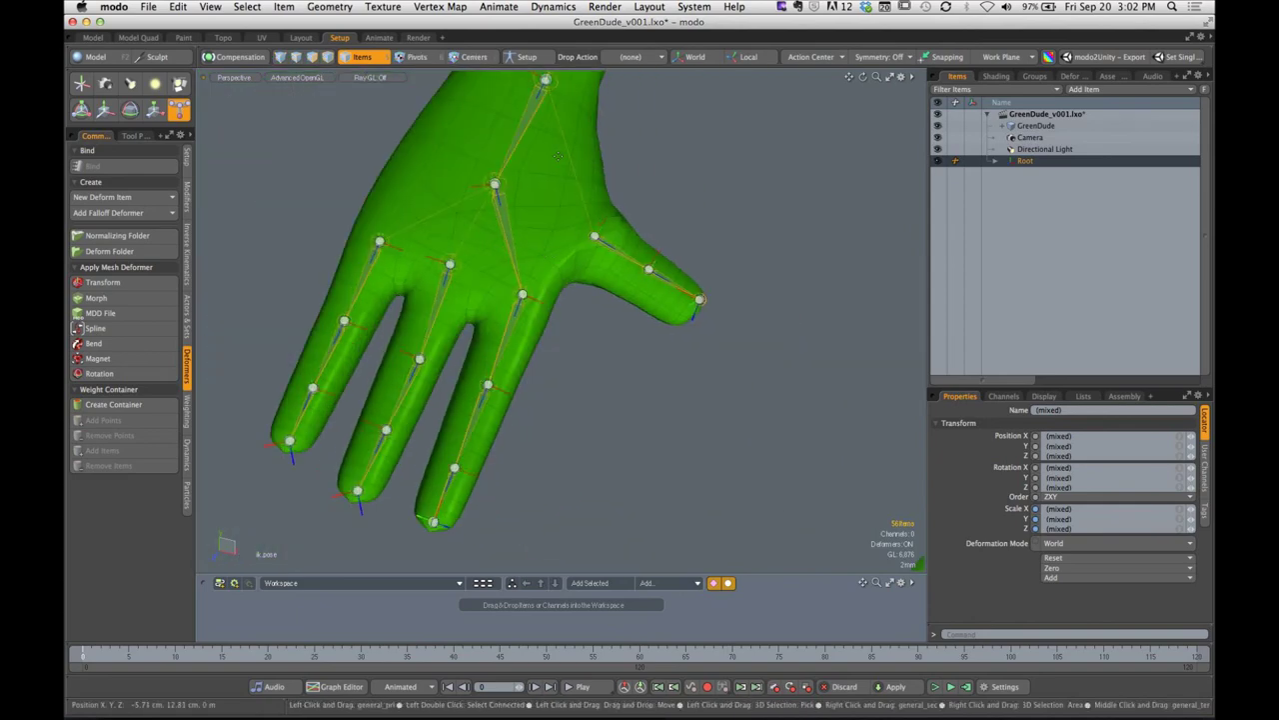
{"action": "left_click_drag", "start_coordinate": [594, 216], "coordinate": [500, 252], "text": "alt+shift"}
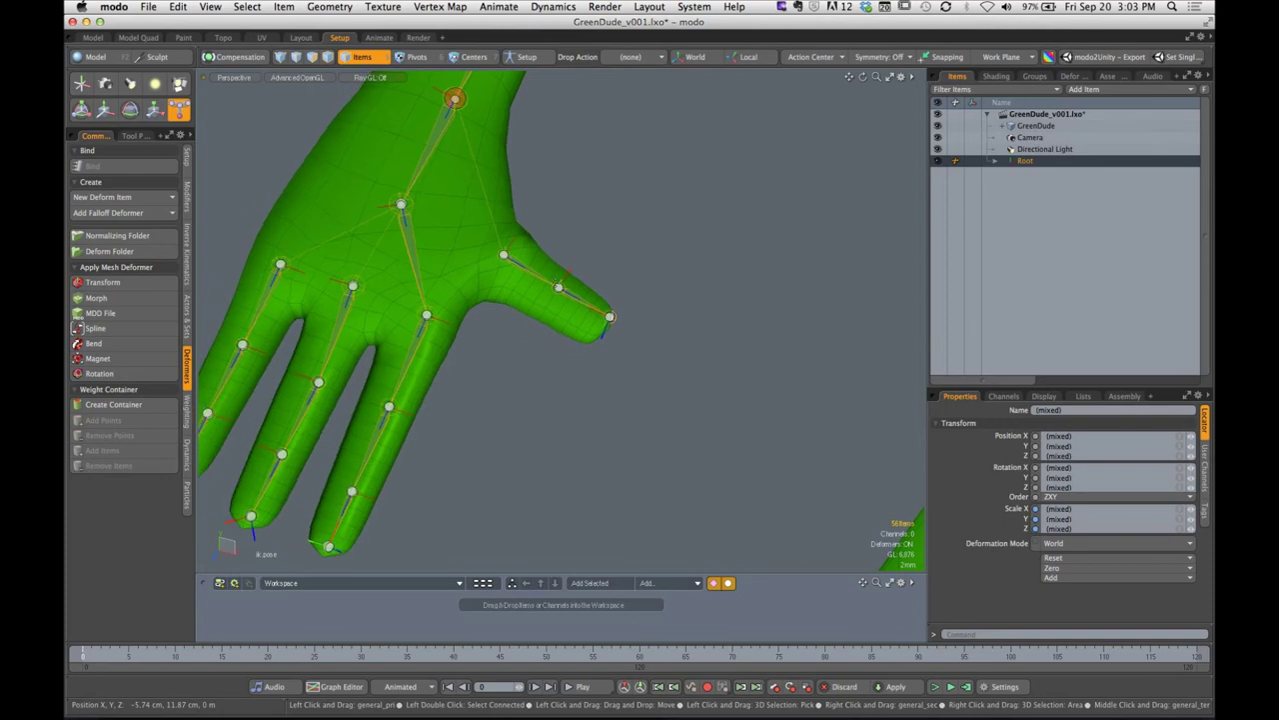
{"action": "left_click_drag", "start_coordinate": [610, 318], "coordinate": [515, 268]}
{"action": "left_click_drag", "start_coordinate": [514, 268], "coordinate": [649, 264], "text": "alt+shift"}
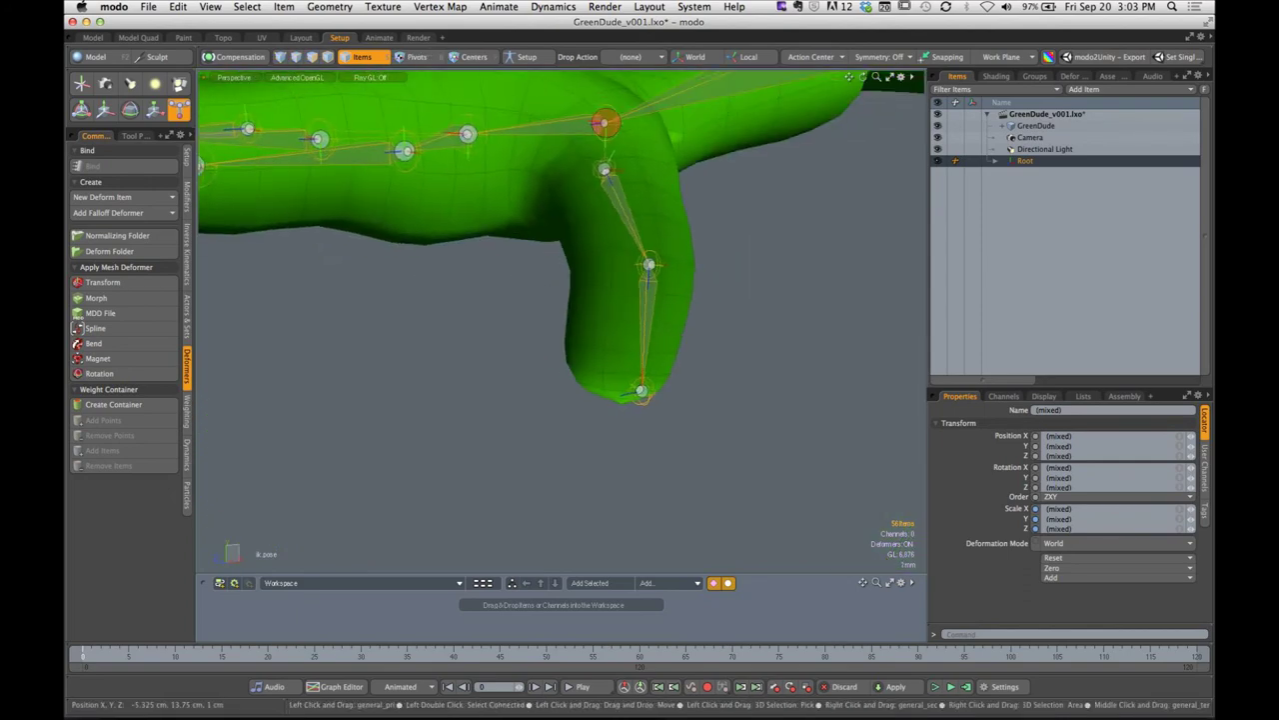
Test-bend the right thumb and right index finger by pulling their tip joints with IK pose
{"action": "left_click_drag", "start_coordinate": [641, 401], "coordinate": [518, 268]}
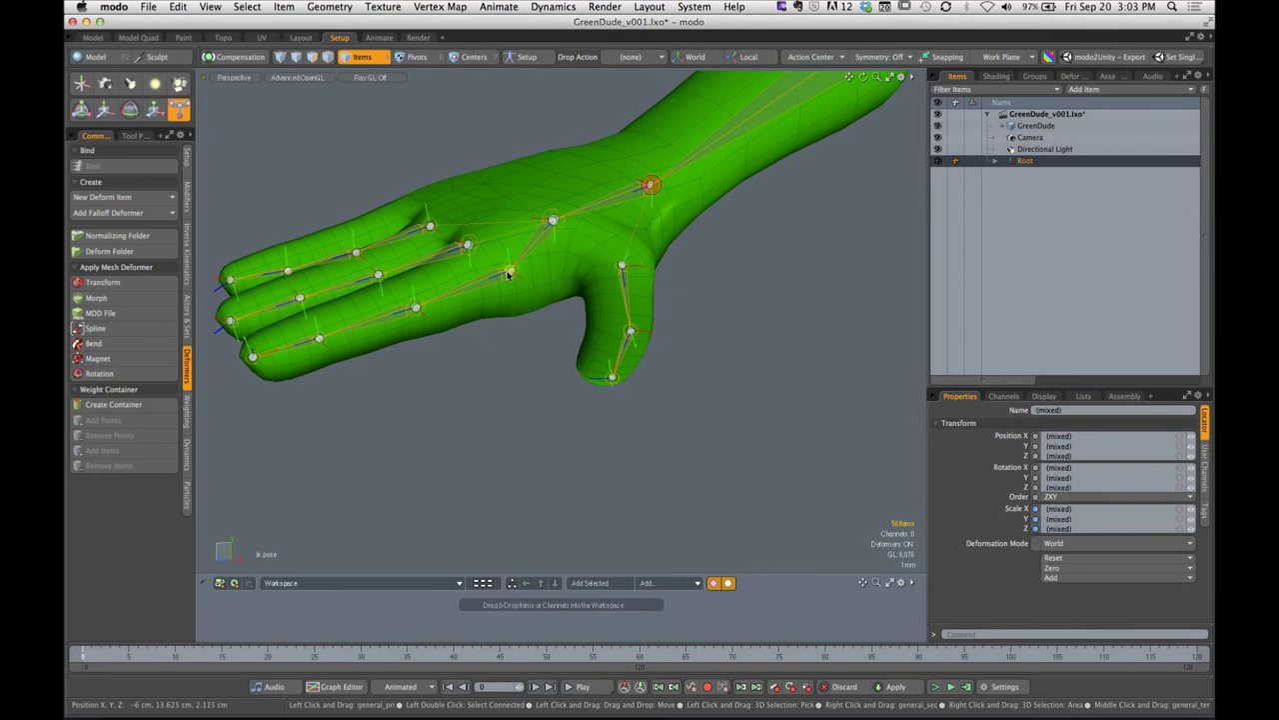
{"action": "left_click_drag", "start_coordinate": [252, 360], "coordinate": [631, 418]}
{"action": "left_click_drag", "start_coordinate": [647, 305], "coordinate": [707, 331], "text": "alt"}
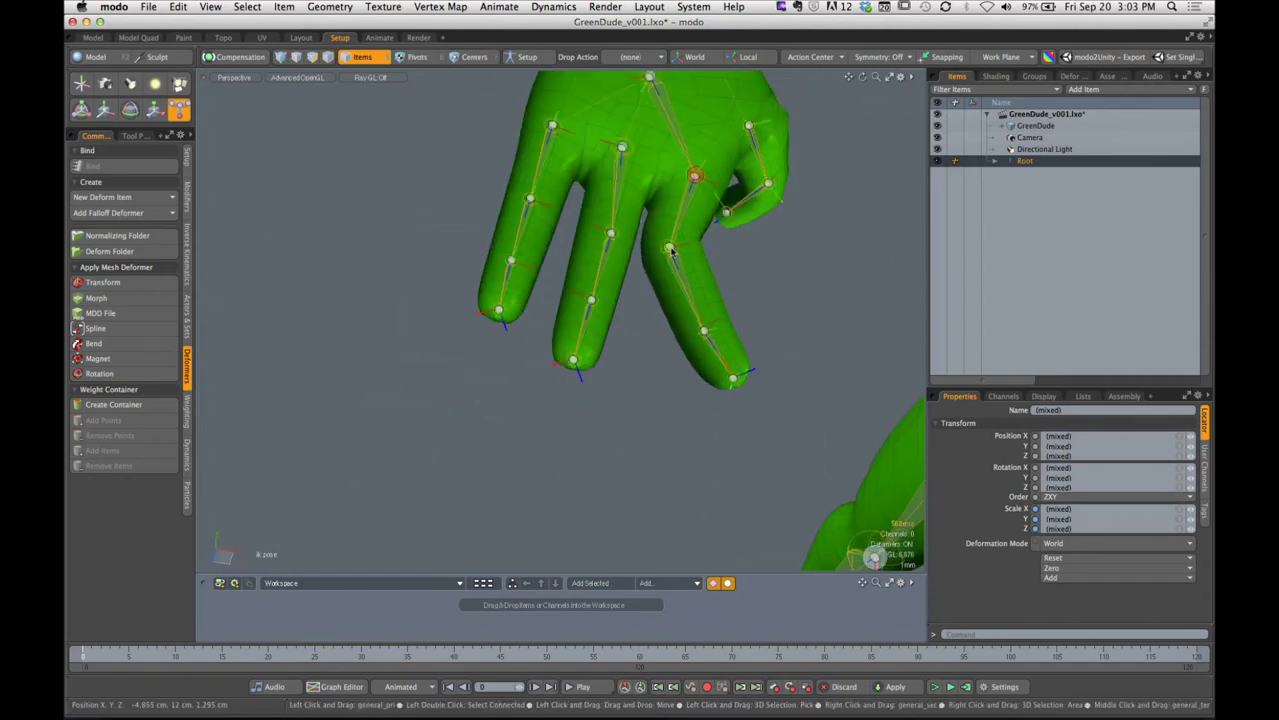
{"action": "left_click_drag", "start_coordinate": [664, 221], "coordinate": [515, 234], "text": "alt"}
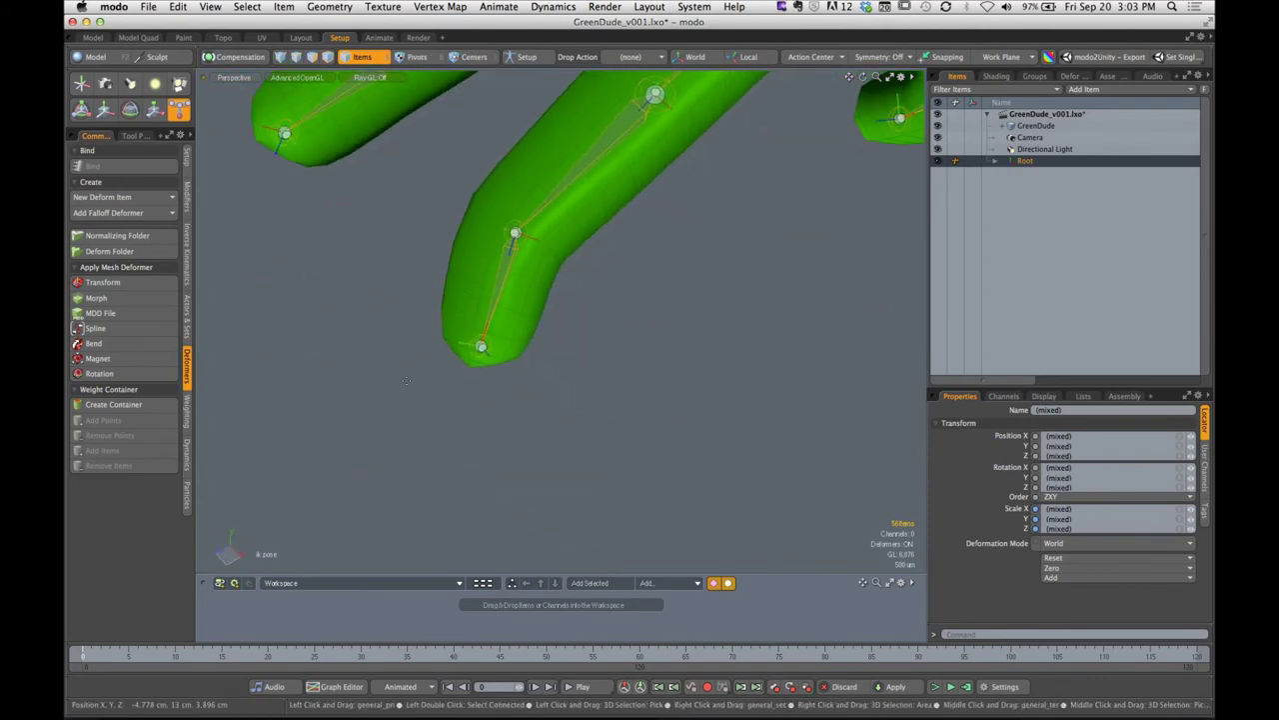
{"action": "left_click_drag", "start_coordinate": [481, 349], "coordinate": [380, 262]}
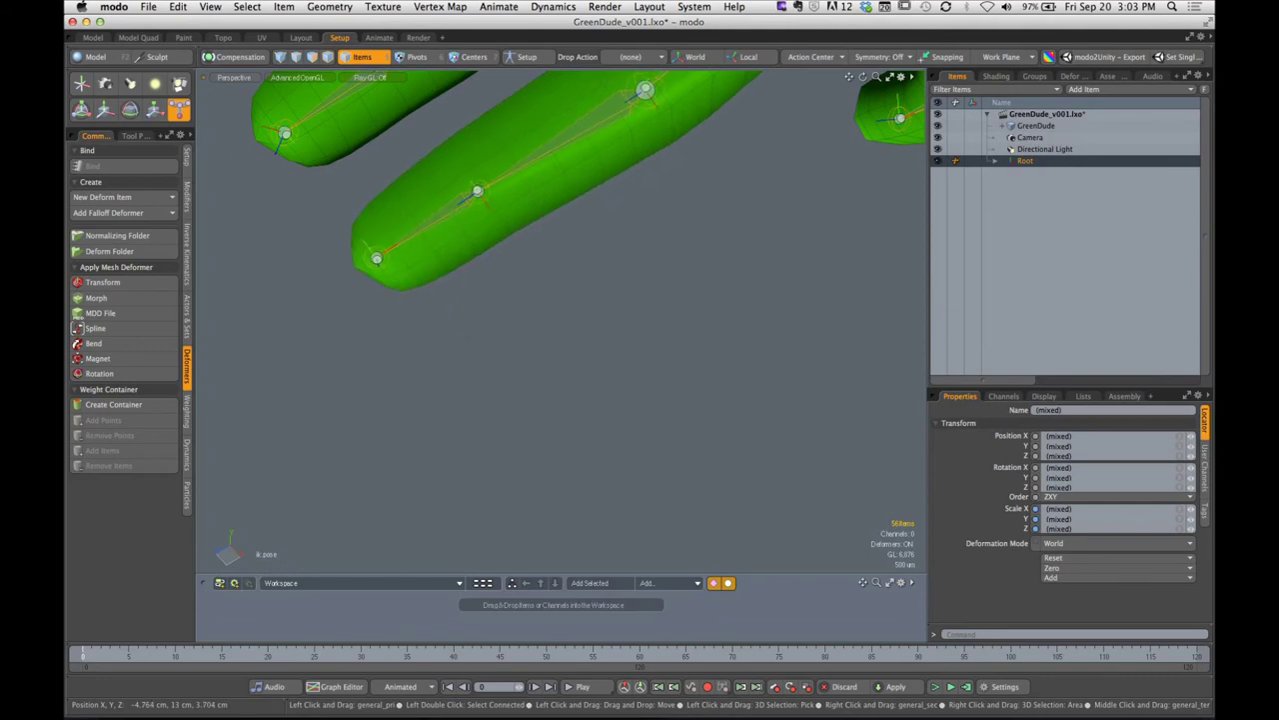
Undo all the IK test poses, pins and the hierarchy selection back to the original T-pose, and clear the remaining selection
{"action": "scroll", "coordinate": [560, 298], "scroll_direction": "down", "scroll_amount": 5}
{"action": "left_click_drag", "start_coordinate": [697, 260], "coordinate": [540, 294], "text": "alt+shift"}
{"action": "key", "text": "super+z"}
{"action": "key", "text": "super+z"}
{"action": "key", "text": "super+z"}
{"action": "key", "text": "super+z"}
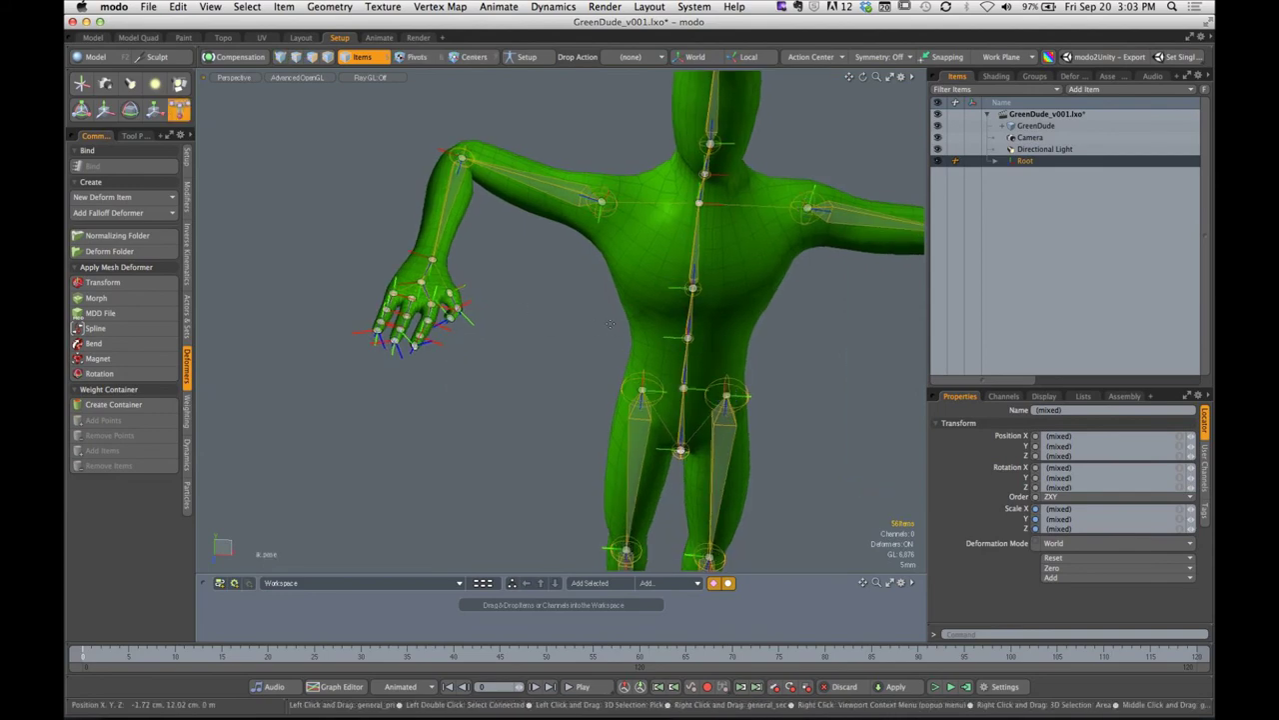
{"action": "key", "text": "super+z"}
{"action": "key", "text": "super+z"}
{"action": "key", "text": "super+z"}
{"action": "key", "text": "super+z"}
{"action": "key", "text": "super+z"}
{"action": "key", "text": "super+z"}
{"action": "key", "text": "super+z"}
{"action": "key", "text": "super+z"}
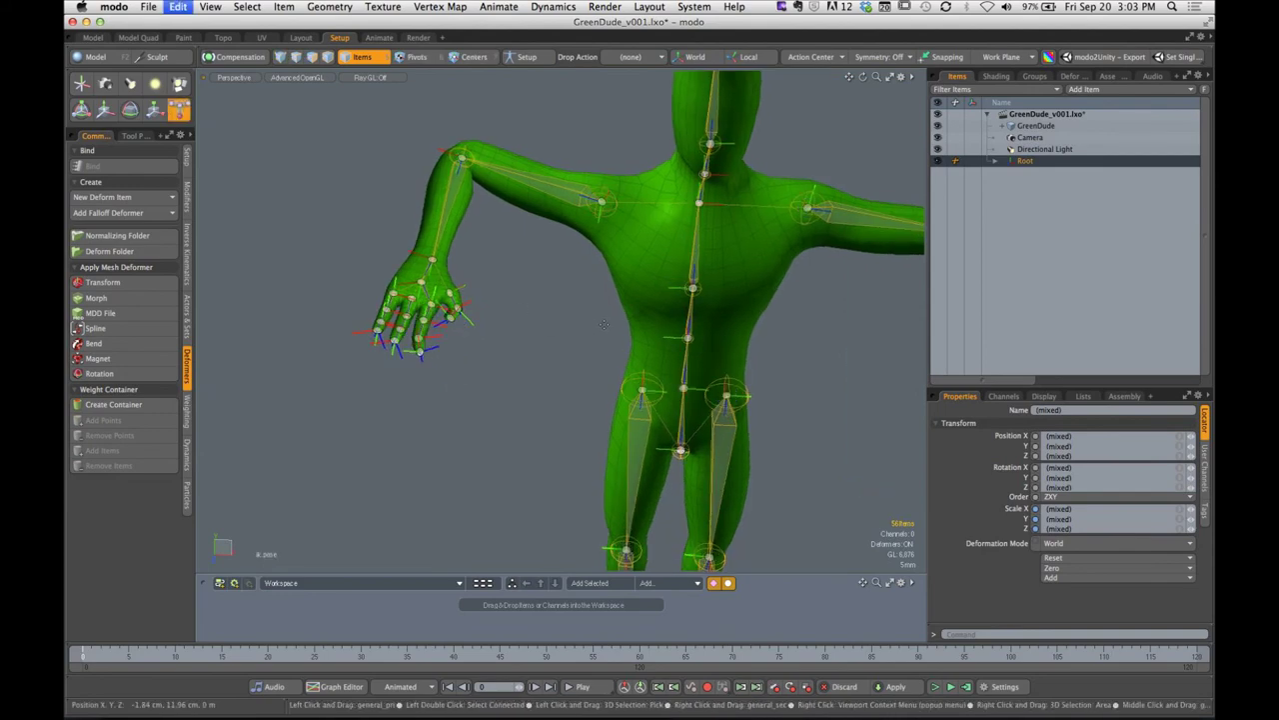
{"action": "key", "text": "super+z"}
{"action": "key", "text": "super+z"}
{"action": "key", "text": "super+z"}
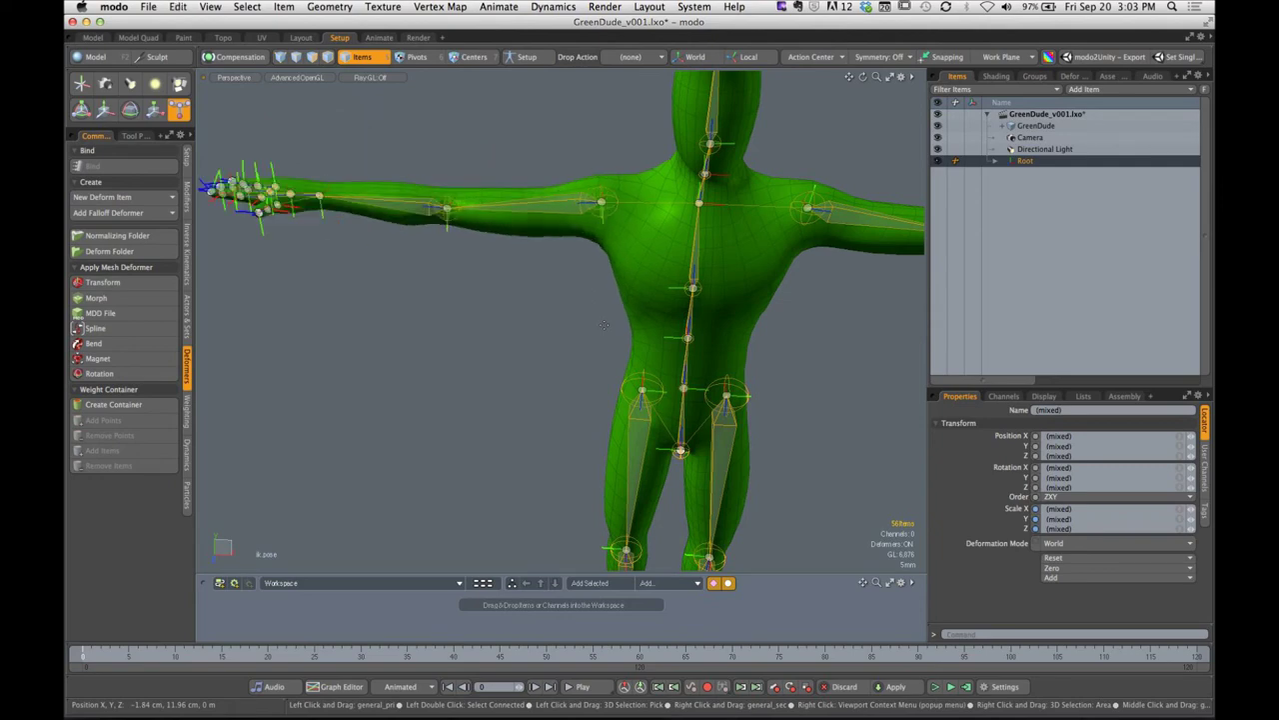
{"action": "key", "text": "super+z"}
{"action": "key", "text": "super+z"}
{"action": "key", "text": "super+z"}
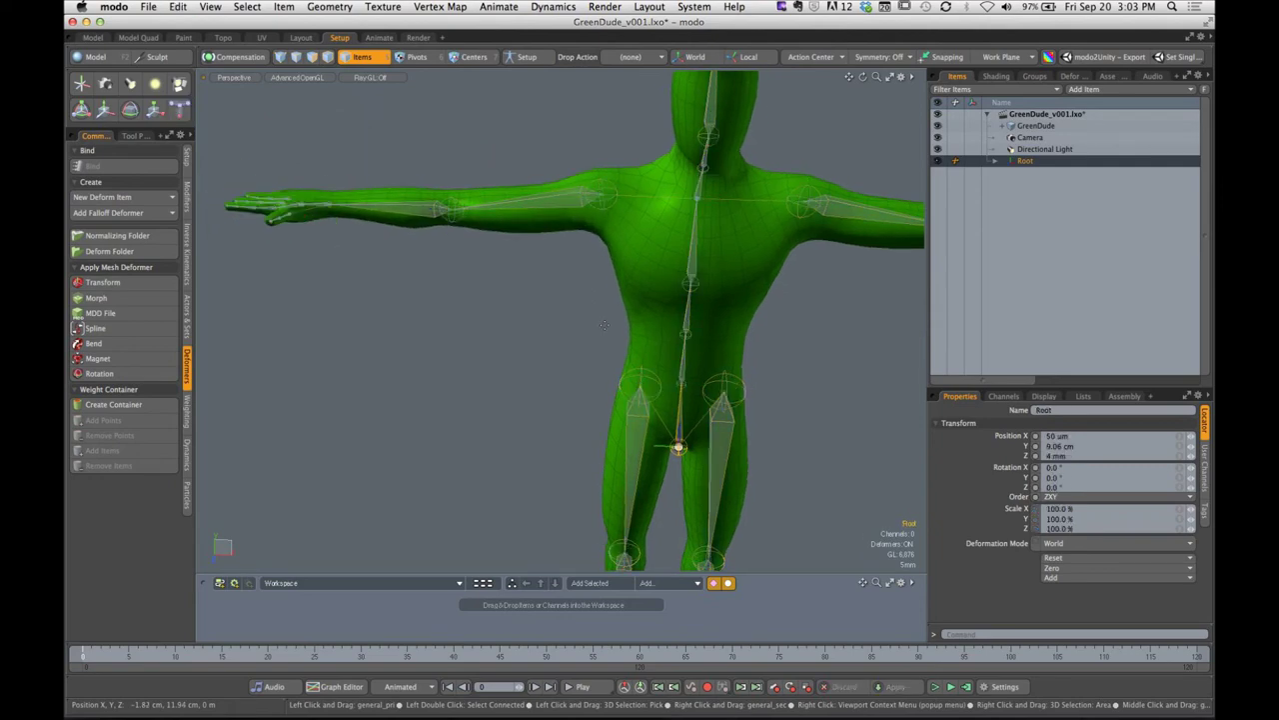
{"action": "left_click_drag", "start_coordinate": [500, 344], "coordinate": [600, 355], "text": "alt"}
{"action": "left_click_drag", "start_coordinate": [600, 355], "coordinate": [443, 297], "text": "ctrl+alt"}
{"action": "left_click", "coordinate": [550, 354]}
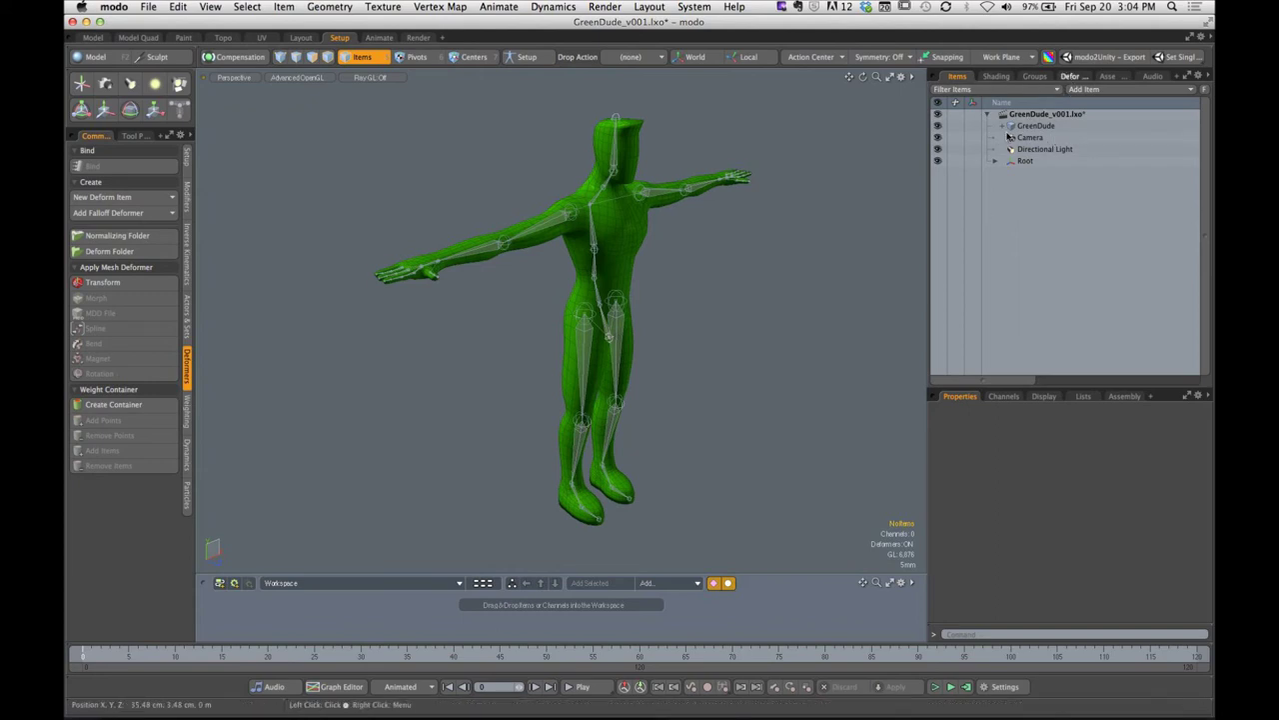
Show the scene's deformers in a wider list and expand the Normalizing Folder to reveal its joint influences
{"action": "left_click", "coordinate": [1071, 76]}
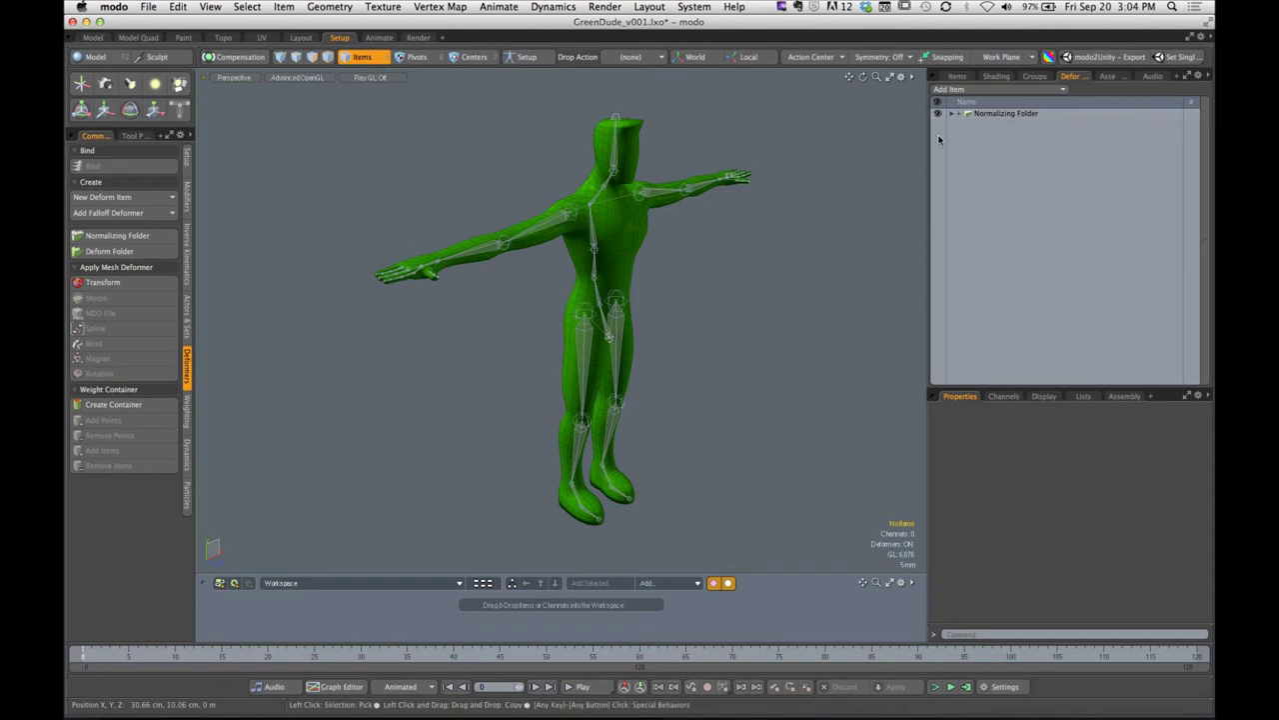
{"action": "left_click_drag", "start_coordinate": [929, 134], "coordinate": [874, 140]}
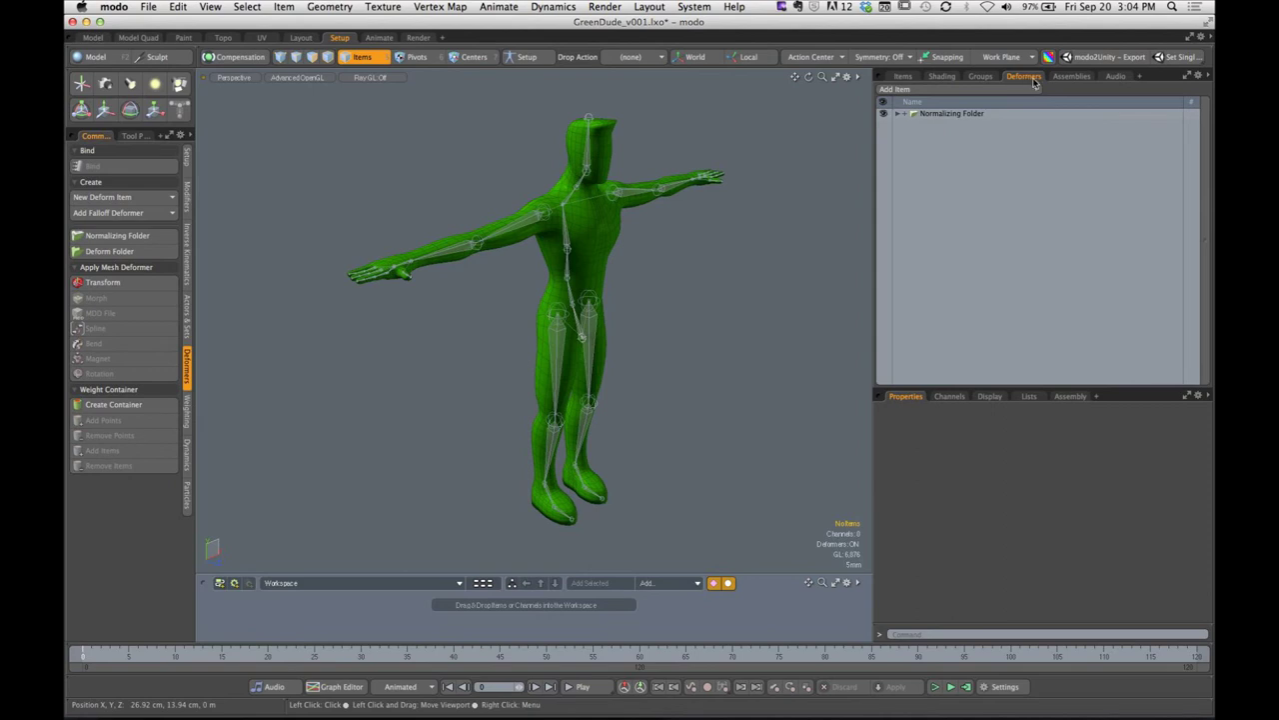
{"action": "left_click", "coordinate": [967, 116]}
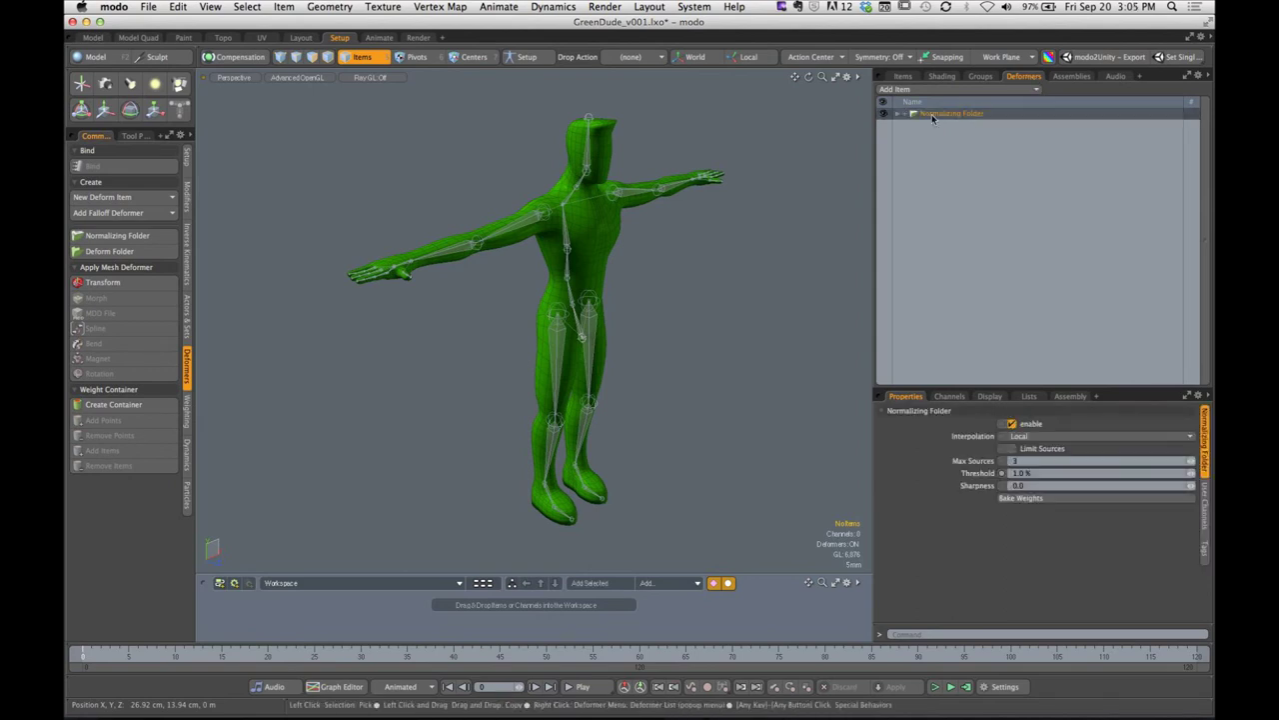
{"action": "left_click", "coordinate": [898, 114]}
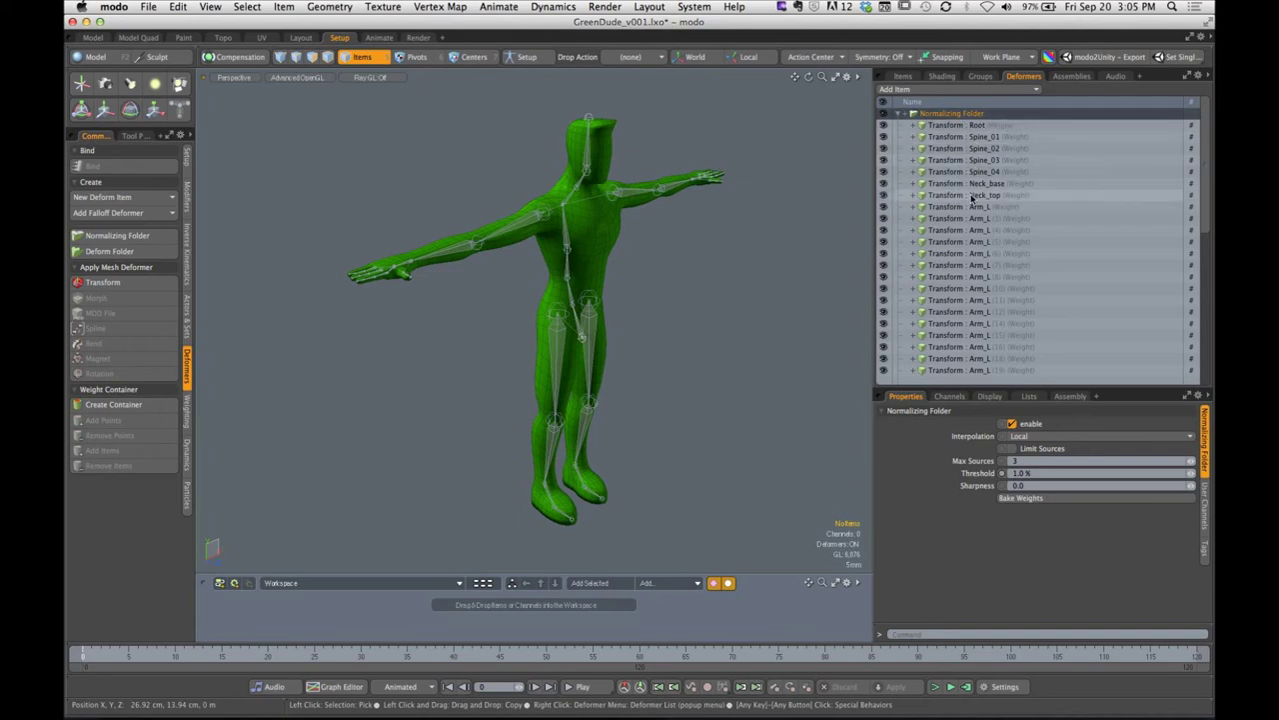
Select the Neck_top weight influence and set the viewport shading to Vertex Map to view its weights around the head
{"action": "left_click", "coordinate": [972, 196]}
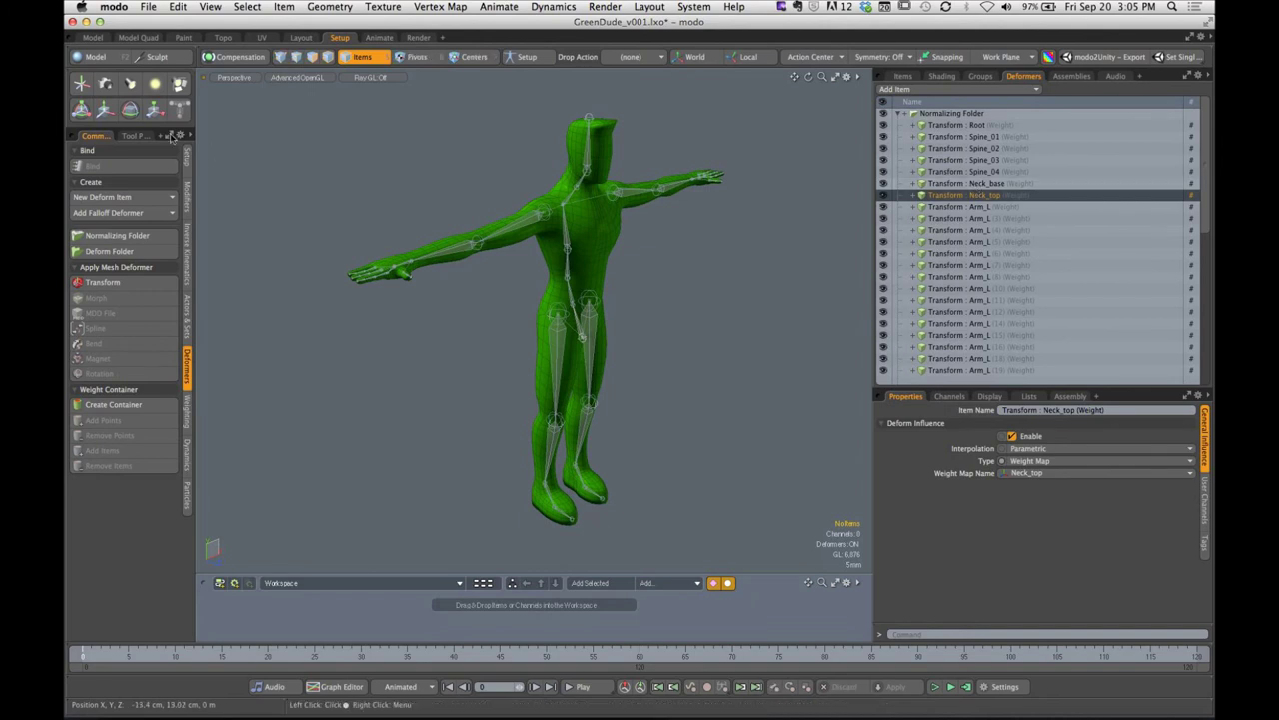
{"action": "left_click", "coordinate": [298, 78]}
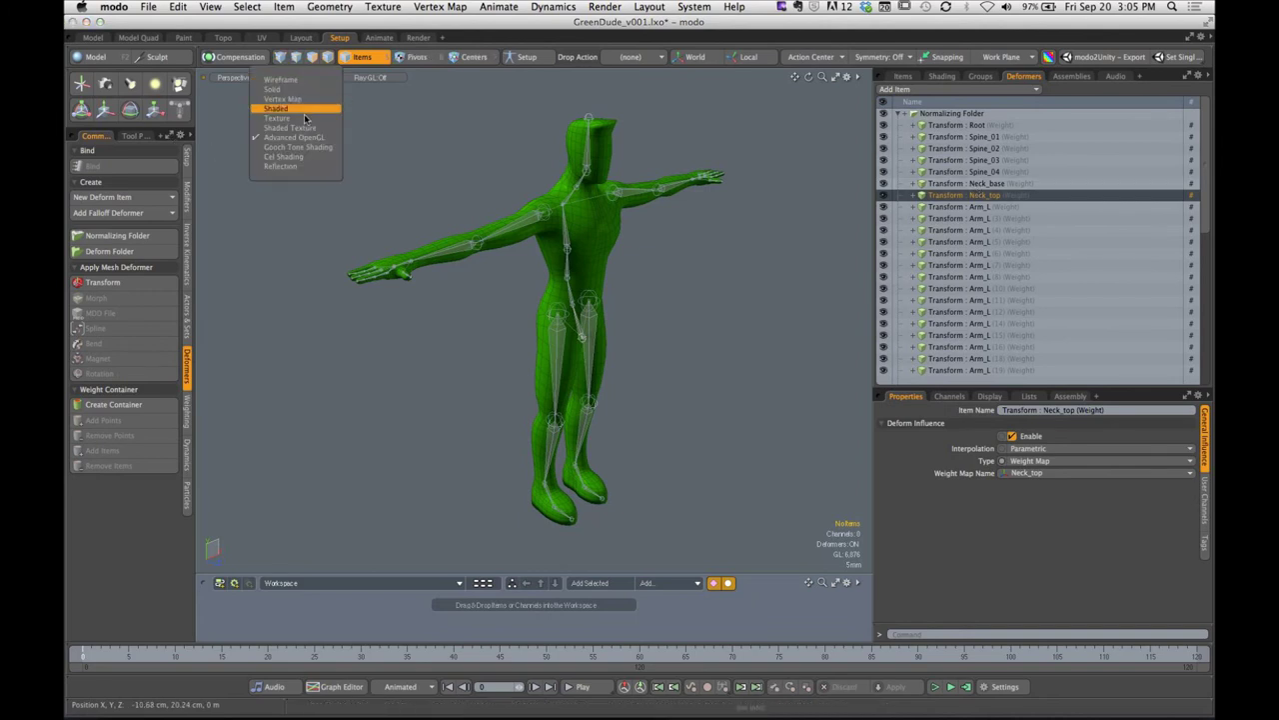
{"action": "left_click", "coordinate": [299, 100]}
{"action": "mouse_move", "coordinate": [543, 294]}
{"action": "left_mouse_down", "text": "alt"}
{"action": "mouse_move", "coordinate": [563, 303]}
{"action": "mouse_move", "coordinate": [641, 276]}
{"action": "mouse_move", "coordinate": [570, 306]}
{"action": "mouse_move", "coordinate": [366, 257]}
{"action": "mouse_move", "coordinate": [804, 238]}
{"action": "left_mouse_up", "text": "alt"}
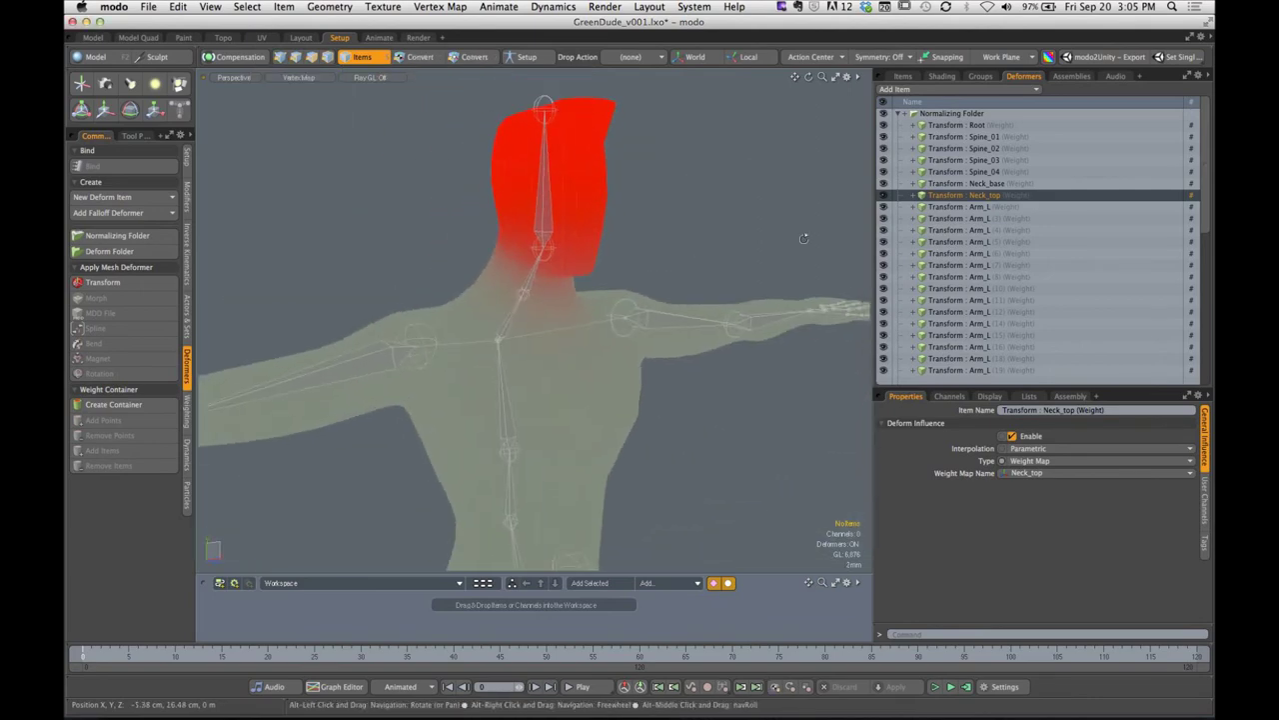
Examine the weight maps of the Arm_L influences, ending with a close view of Arm_L (5) on the left palm
{"action": "left_click", "coordinate": [949, 208]}
{"action": "left_click", "coordinate": [951, 220]}
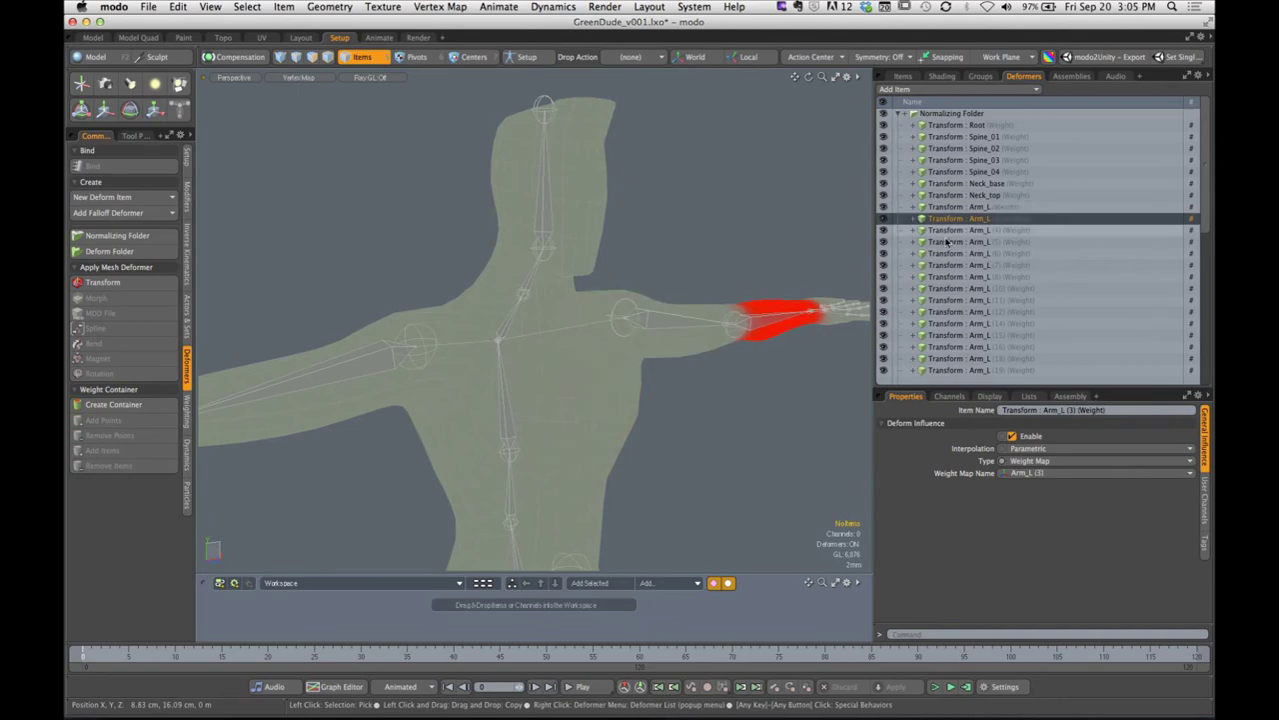
{"action": "left_click", "coordinate": [947, 242]}
{"action": "left_click_drag", "start_coordinate": [612, 305], "coordinate": [640, 350], "text": "alt+shift"}
{"action": "left_click_drag", "start_coordinate": [640, 350], "coordinate": [574, 350], "text": "ctrl+alt"}
{"action": "left_click_drag", "start_coordinate": [685, 350], "coordinate": [603, 294], "text": "alt+shift"}
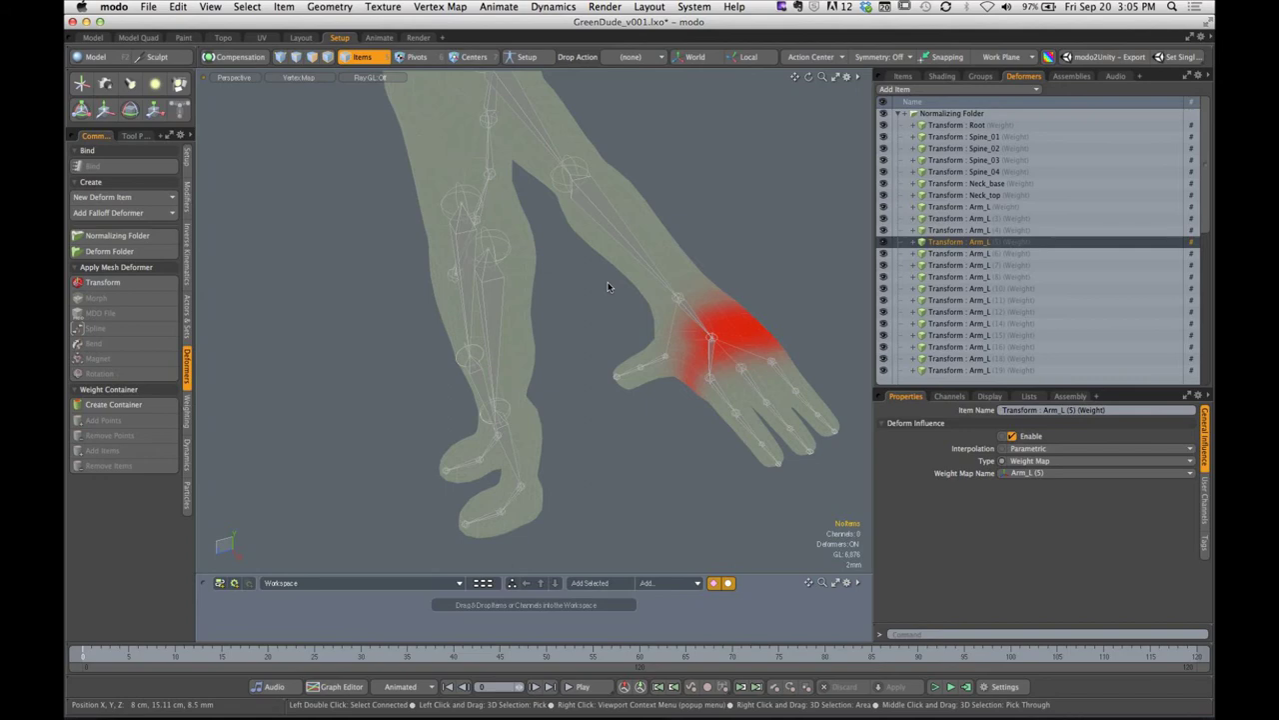
{"action": "left_click_drag", "start_coordinate": [608, 287], "coordinate": [607, 212], "text": "alt"}
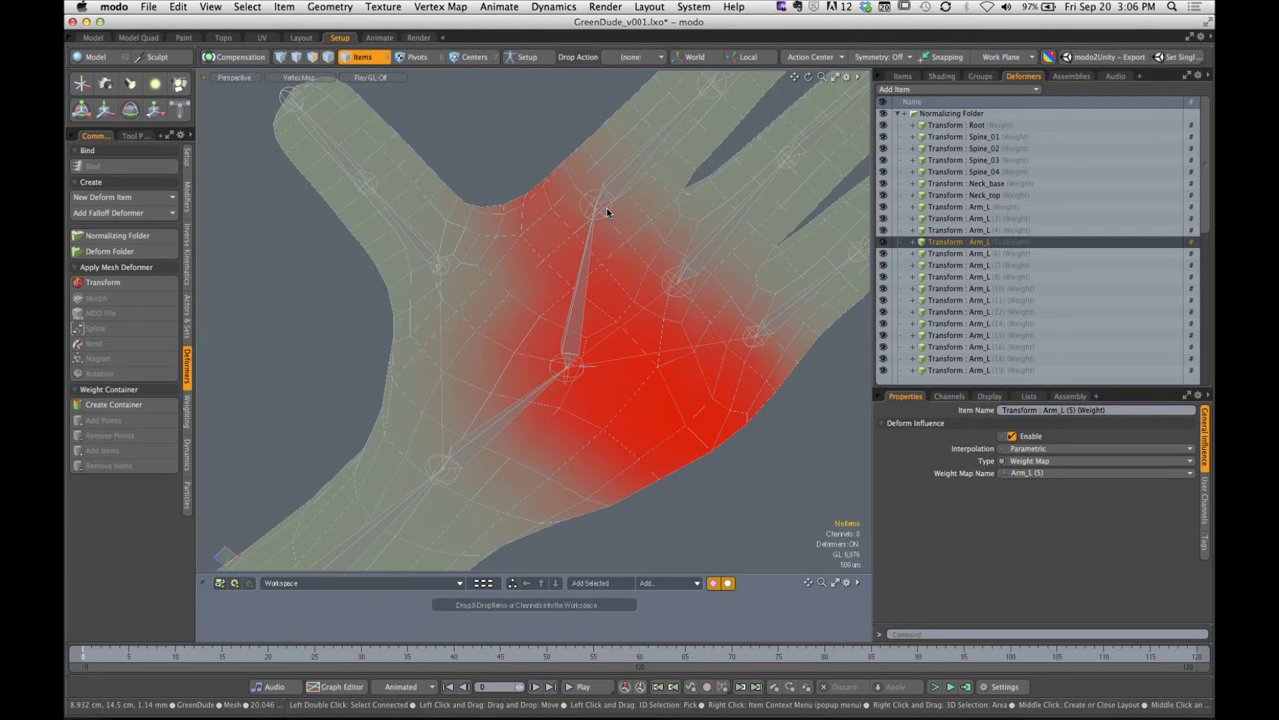
Collapse and delete the Normalizing Folder with all its joint influences
{"action": "scroll", "coordinate": [1185, 281], "scroll_direction": "down", "scroll_amount": 5}
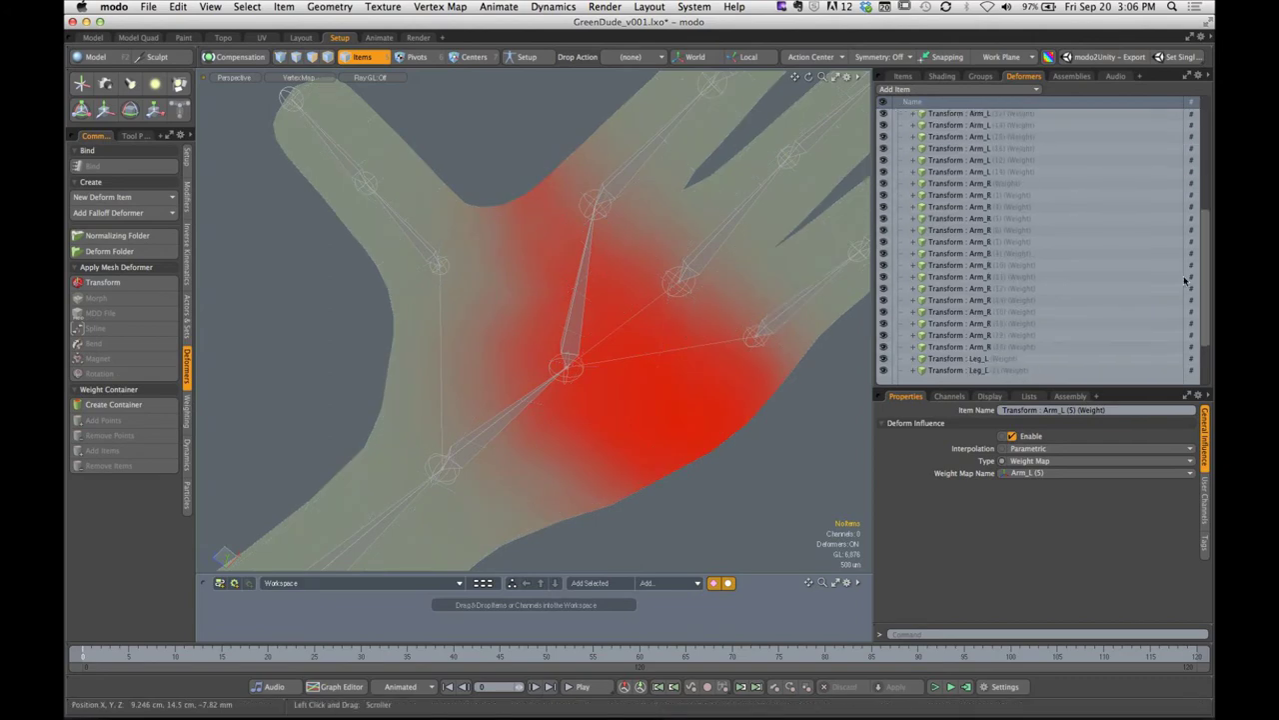
{"action": "scroll", "coordinate": [1088, 122], "scroll_direction": "up", "scroll_amount": 6}
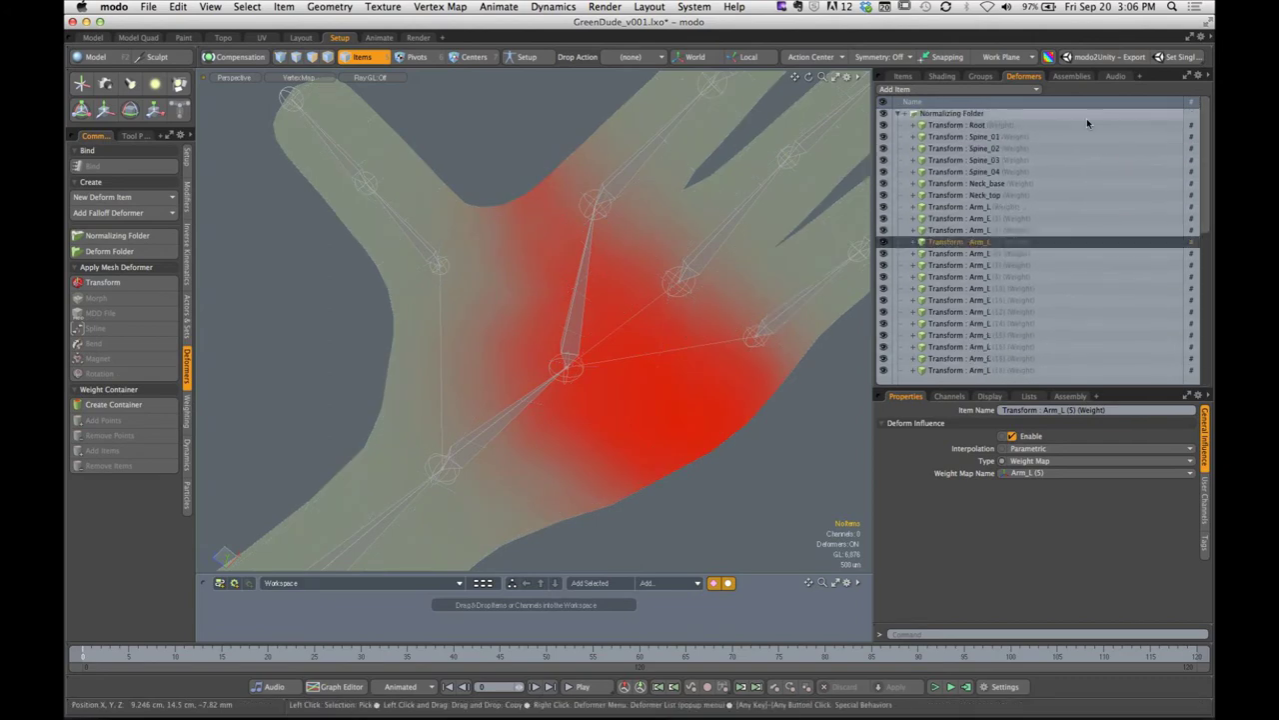
{"action": "left_click", "coordinate": [905, 113]}
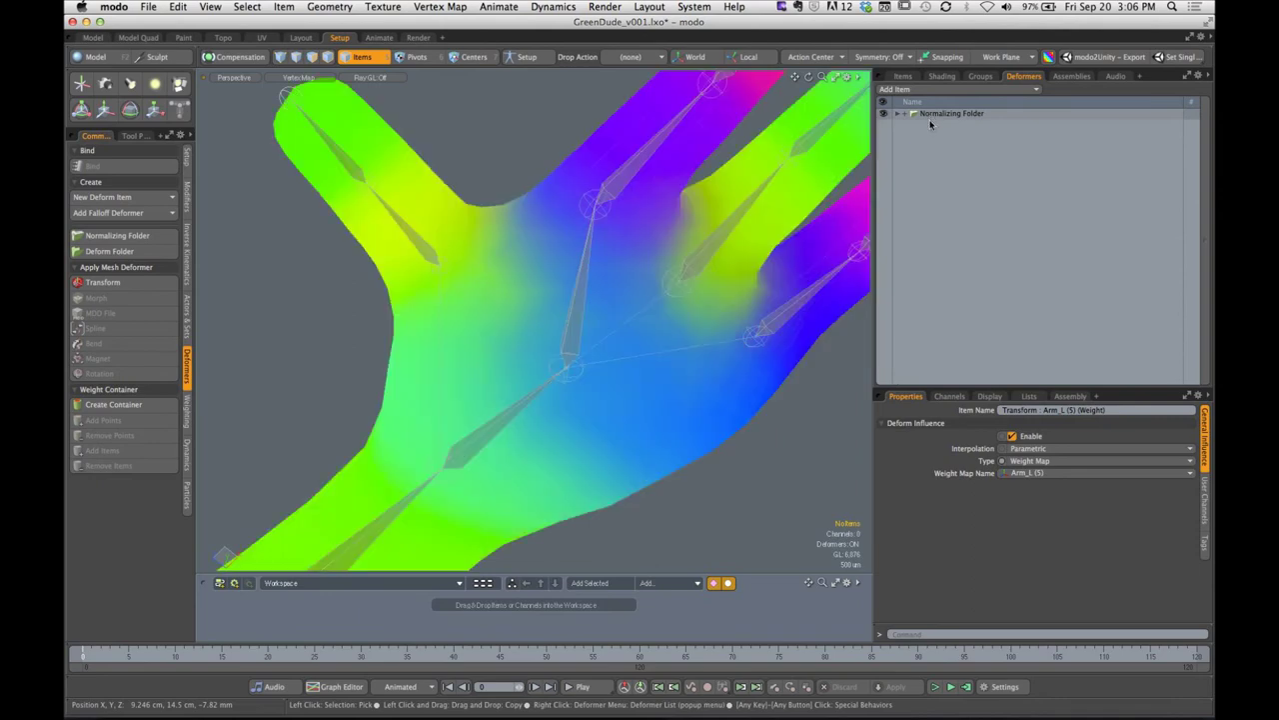
{"action": "right_click", "coordinate": [930, 115]}
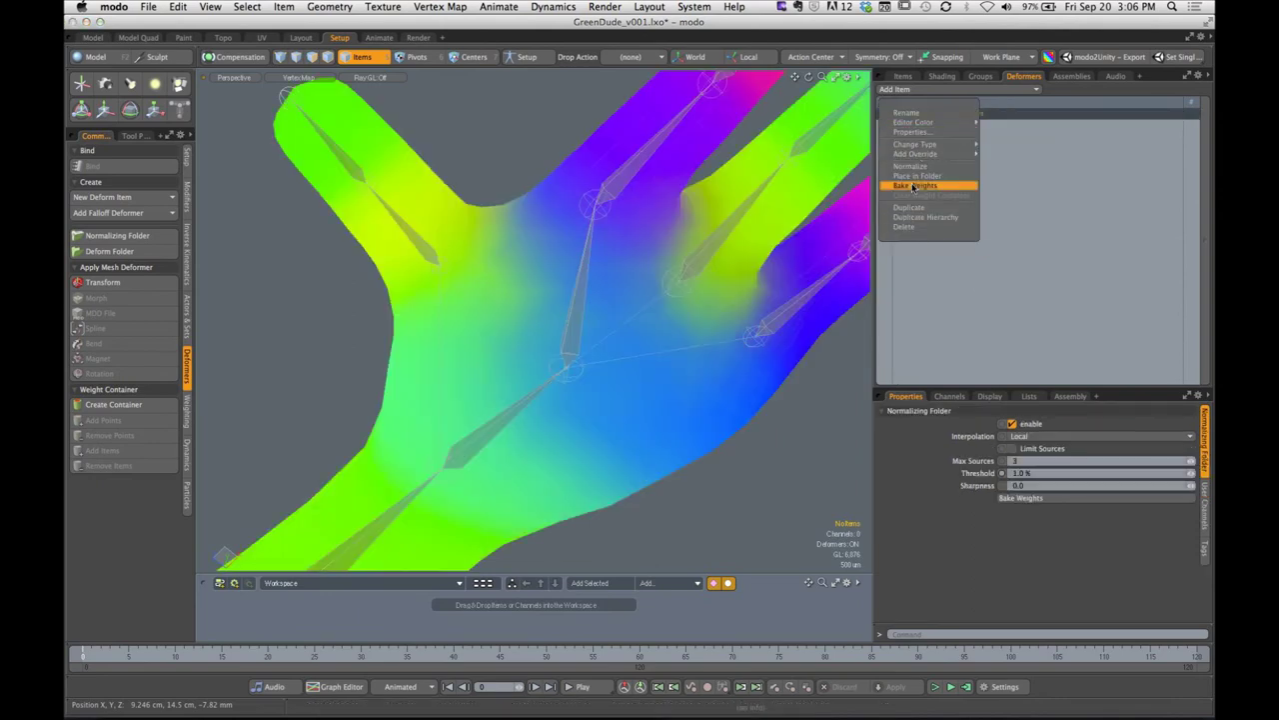
{"action": "left_click", "coordinate": [904, 226]}
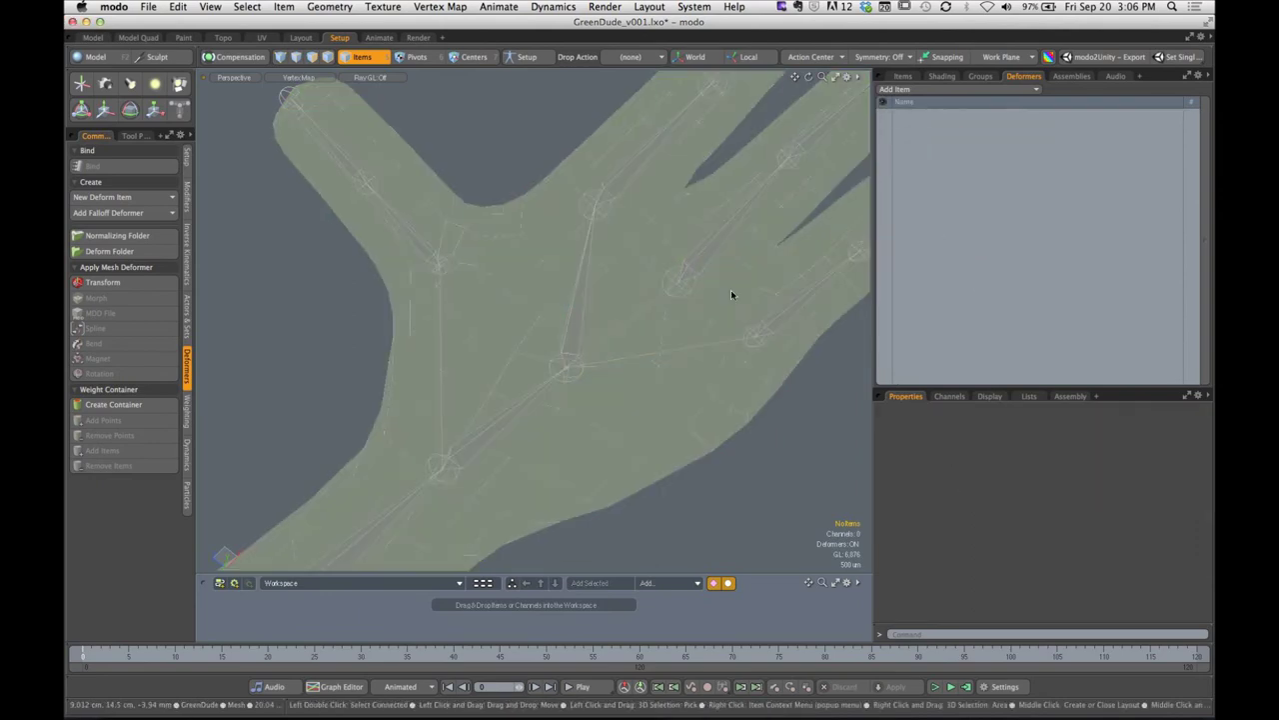
Test whether the mesh still follows the Arm_L joint by transforming it, then undo the change and clear the selection
{"action": "left_click_drag", "start_coordinate": [732, 294], "coordinate": [590, 425], "text": "alt"}
{"action": "left_click_drag", "start_coordinate": [590, 426], "coordinate": [604, 285], "text": "alt+shift"}
{"action": "left_click", "coordinate": [606, 273]}
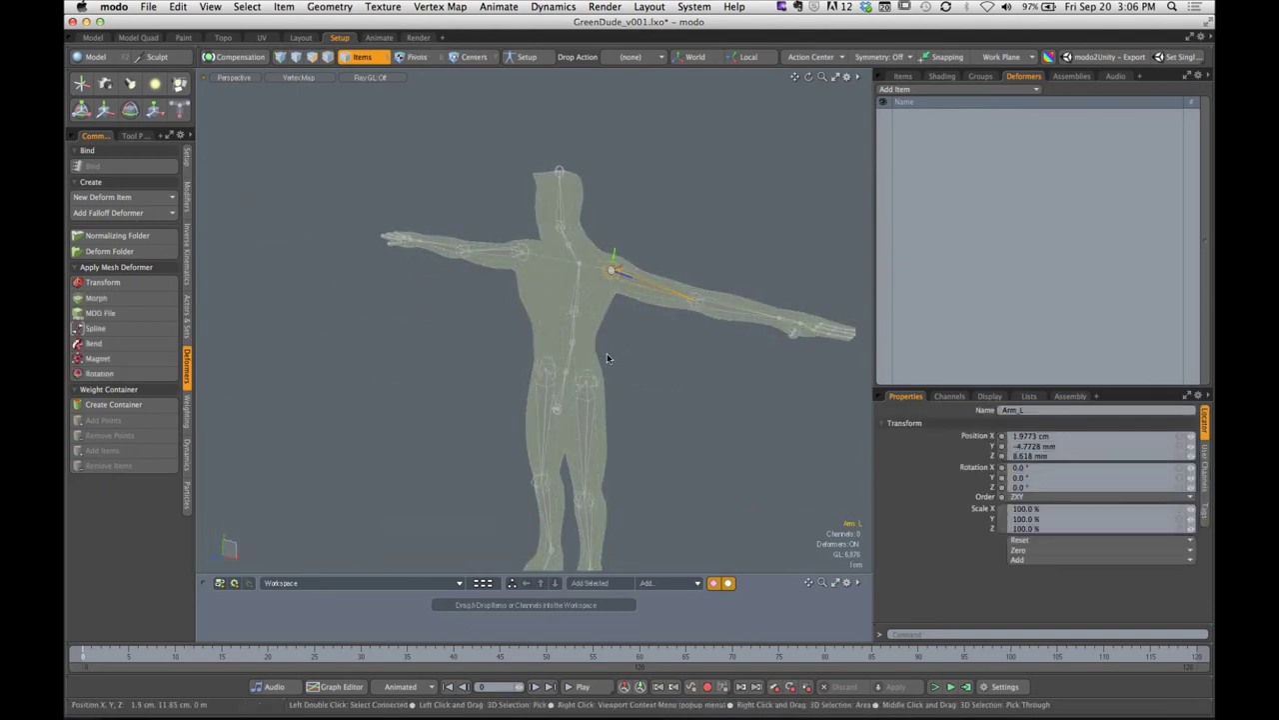
{"action": "key", "text": "y"}
{"action": "left_click_drag", "start_coordinate": [627, 303], "coordinate": [568, 296]}
{"action": "key", "text": "super+z"}
{"action": "key", "text": "q"}
{"action": "left_click", "coordinate": [689, 259]}
{"action": "left_click_drag", "start_coordinate": [690, 258], "coordinate": [645, 167], "text": "alt"}
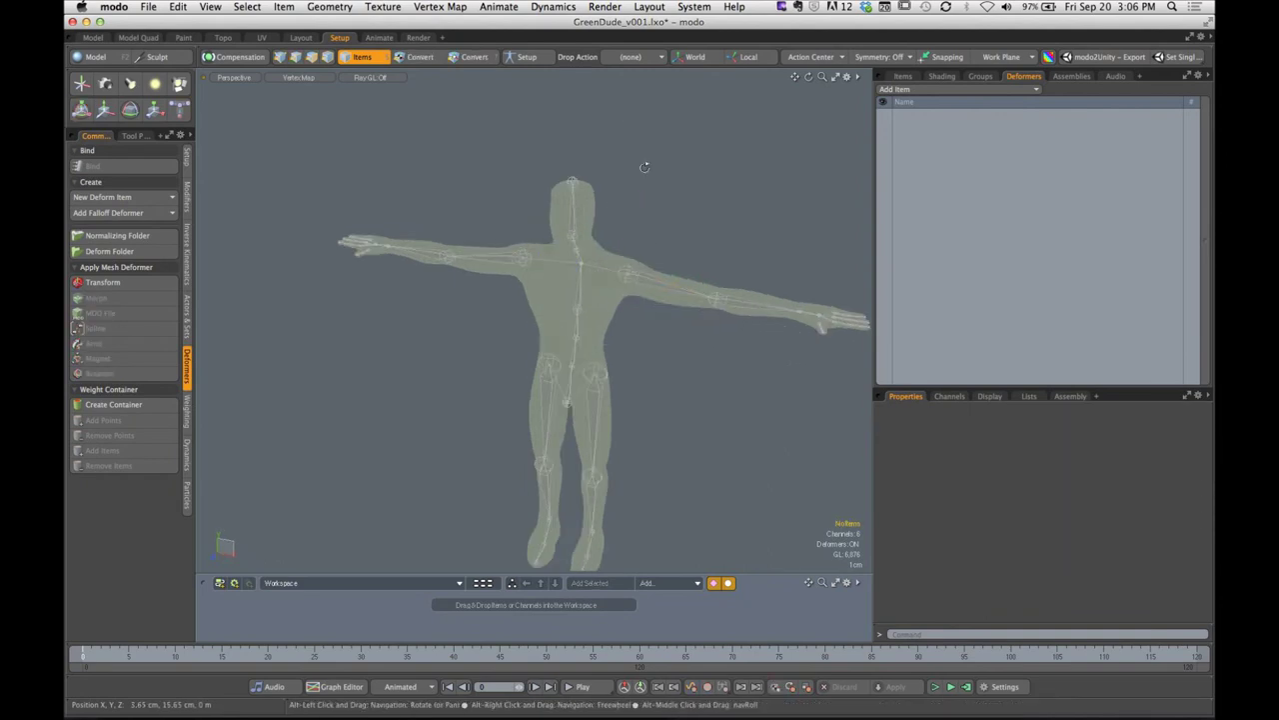
Turn on Setup mode and select the whole joint hierarchy from Root together with the GreenDude mesh
{"action": "left_click", "coordinate": [527, 56]}
{"action": "left_click_drag", "start_coordinate": [575, 294], "coordinate": [609, 324], "text": "alt"}
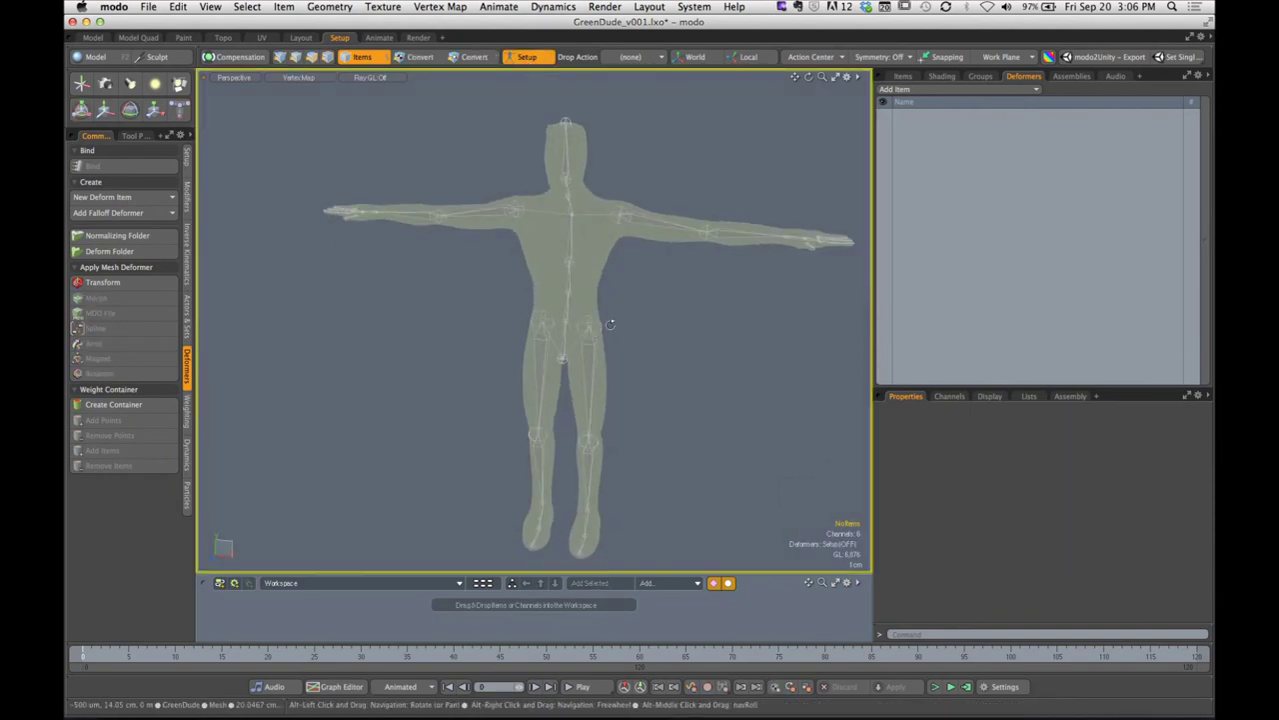
{"action": "double_click", "coordinate": [562, 359]}
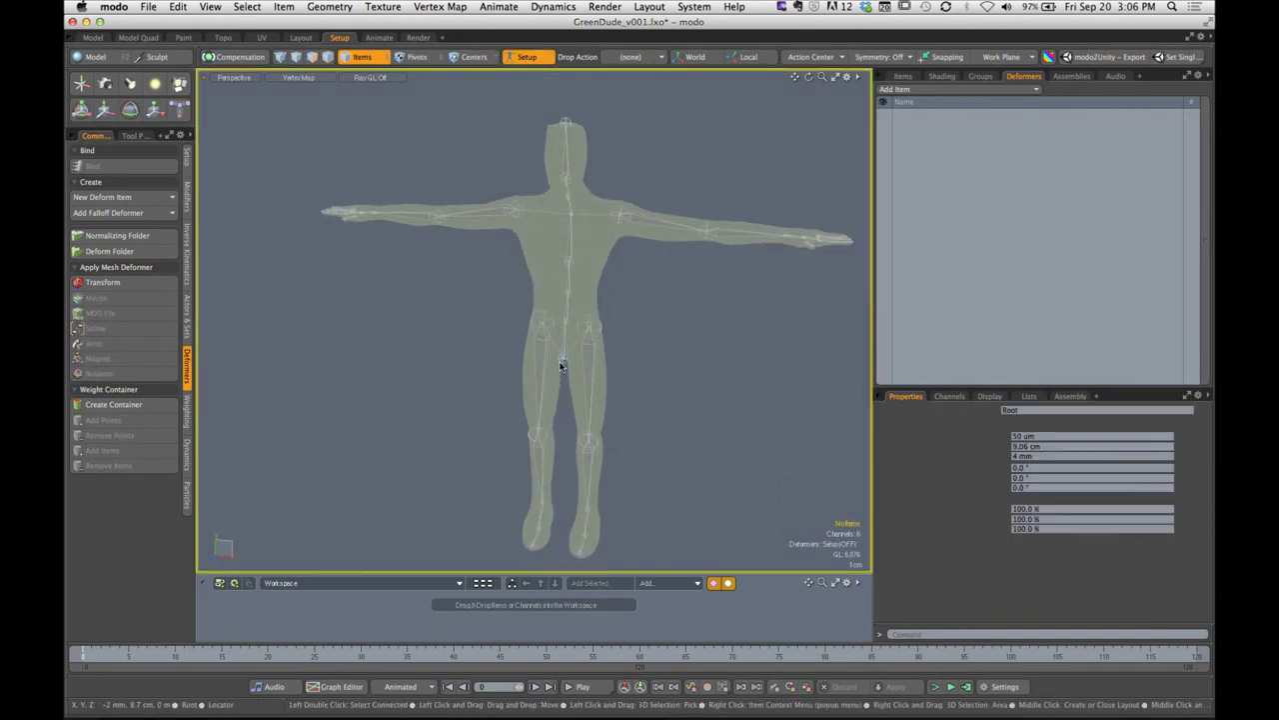
{"action": "left_click", "coordinate": [607, 276], "text": "shift"}
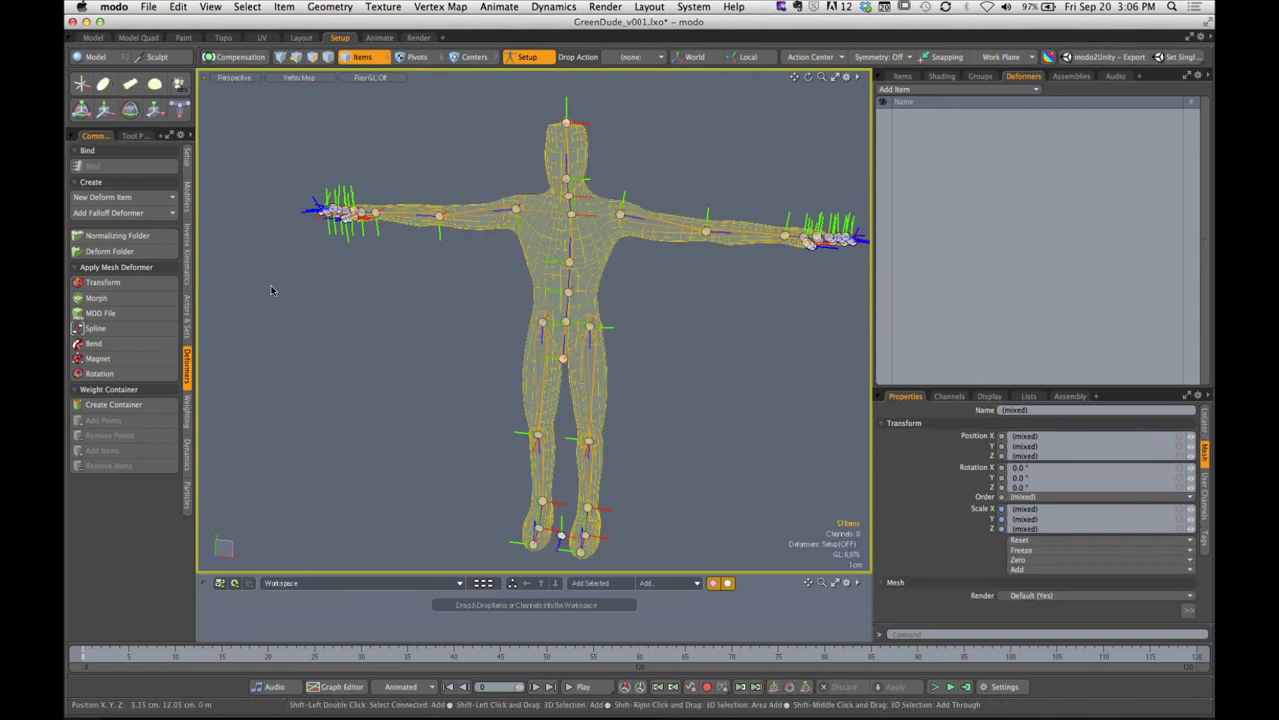
Bind the mesh using Smooth (Distance) with Medium falloff and Bind as Segments enabled, and leave Setup mode
{"action": "left_click", "coordinate": [130, 167]}
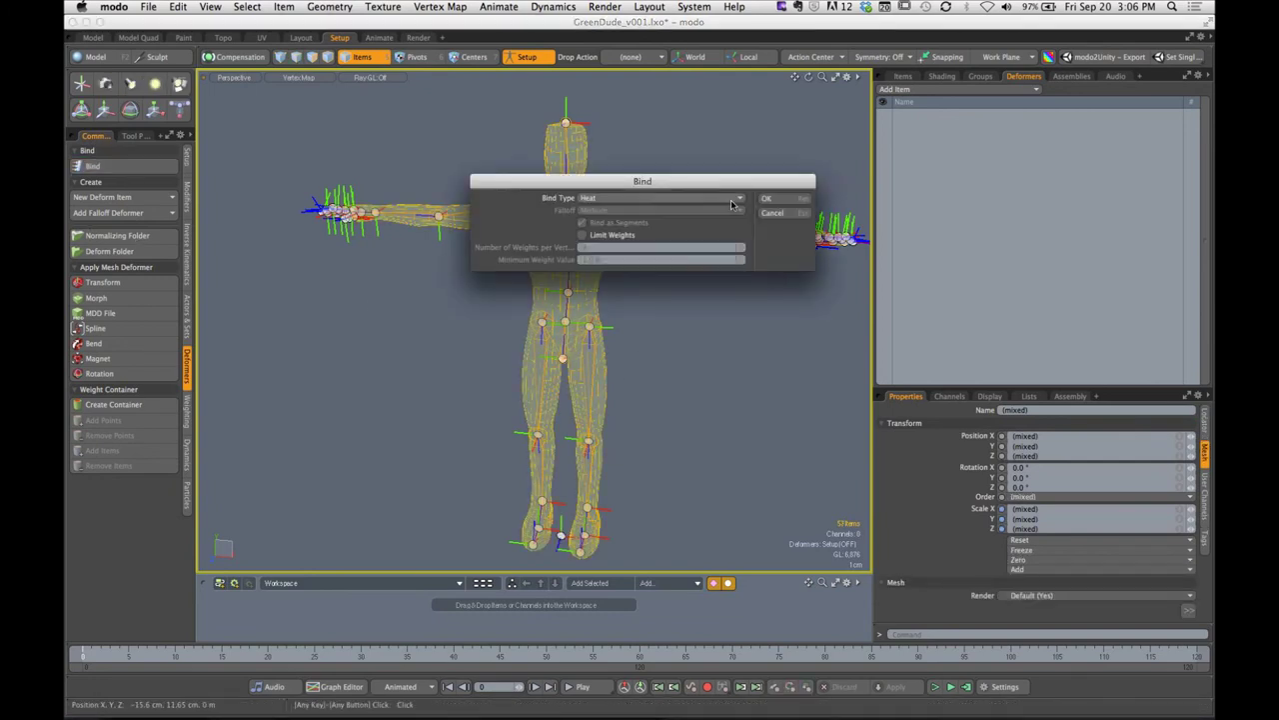
{"action": "left_click", "coordinate": [689, 200]}
{"action": "left_click", "coordinate": [685, 172]}
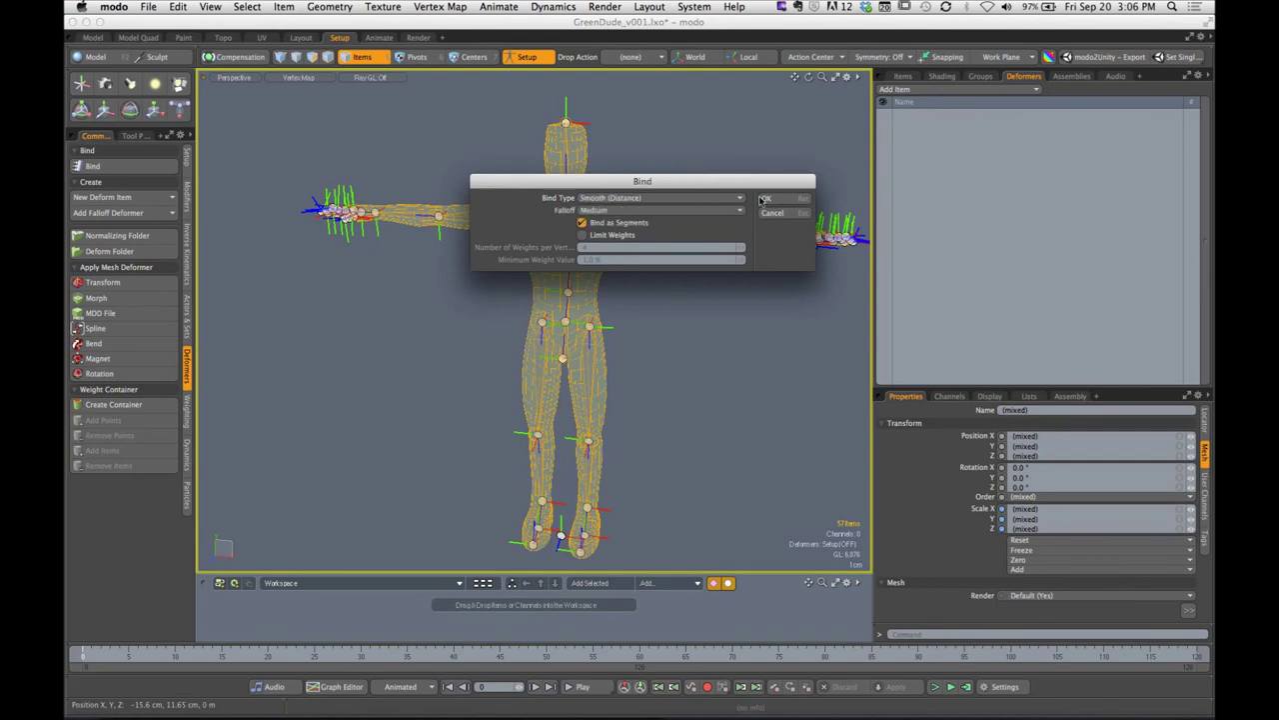
{"action": "left_click", "coordinate": [766, 199]}
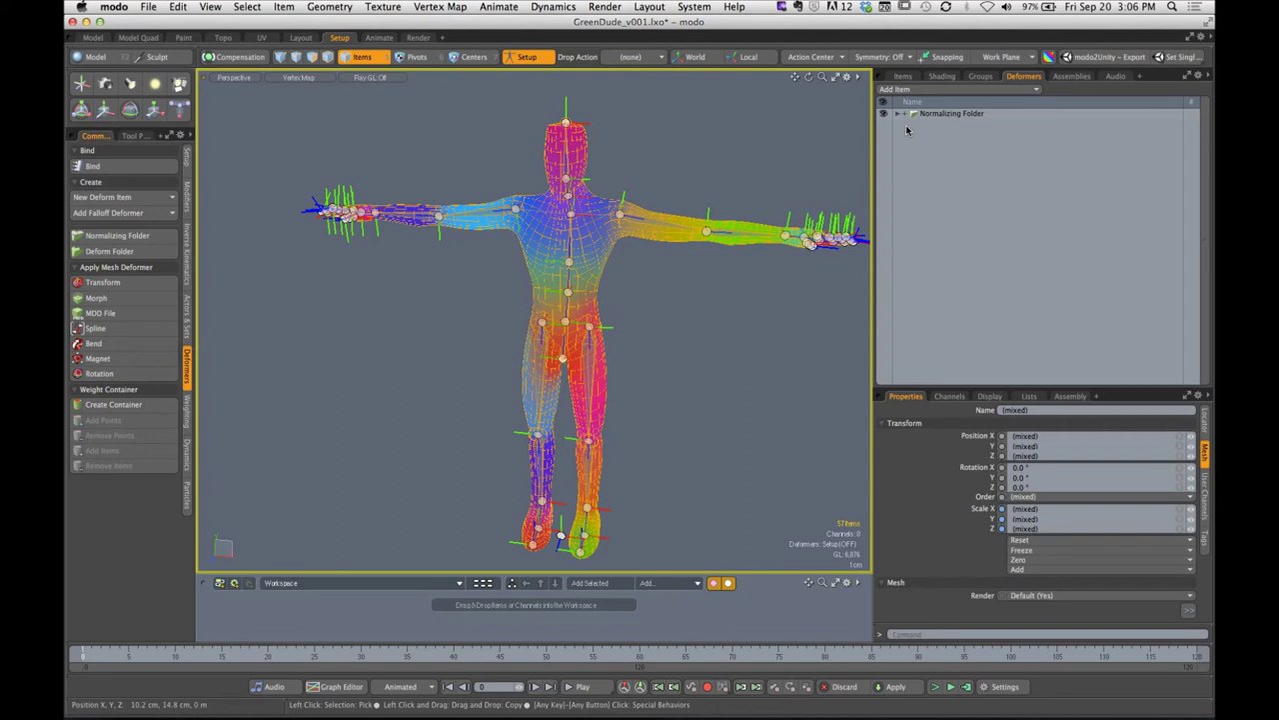
{"action": "left_click", "coordinate": [513, 56]}
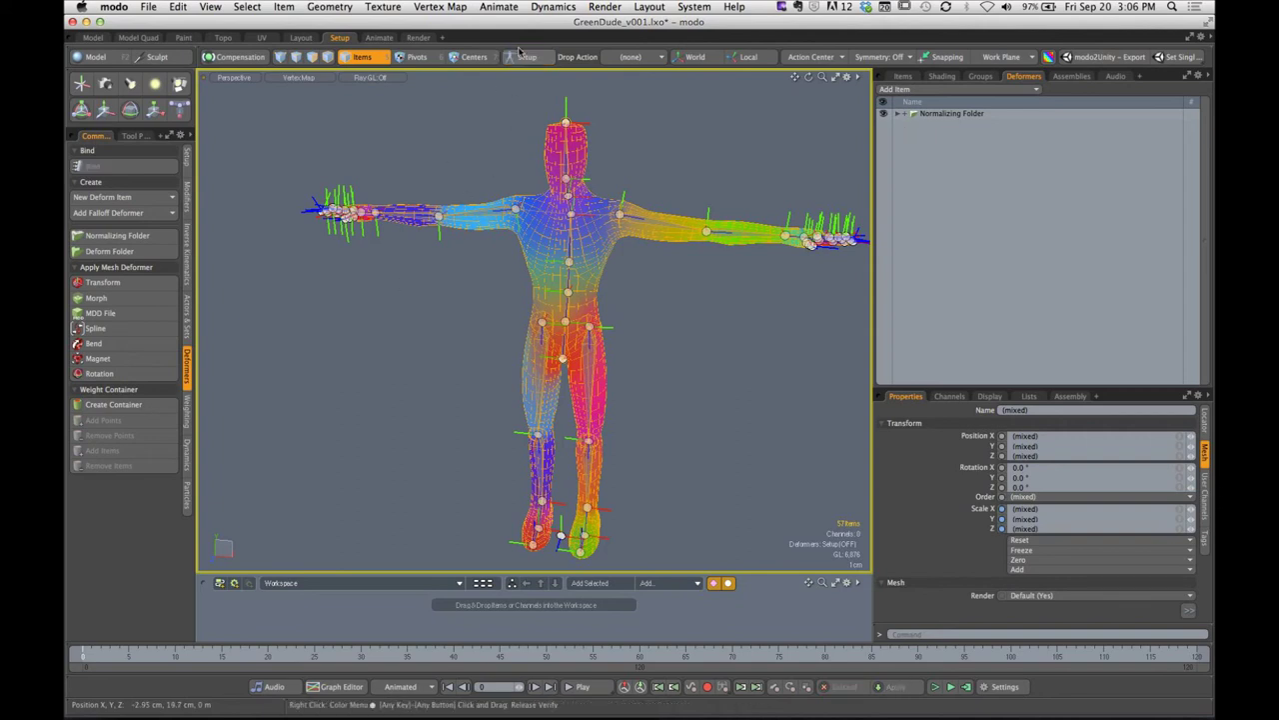
Select the Arm_R shoulder joint and examine how its weights spread over the right arm and torso
{"action": "left_click_drag", "start_coordinate": [450, 163], "coordinate": [547, 215], "text": "alt"}
{"action": "scroll", "coordinate": [548, 215], "scroll_direction": "up", "scroll_amount": 5}
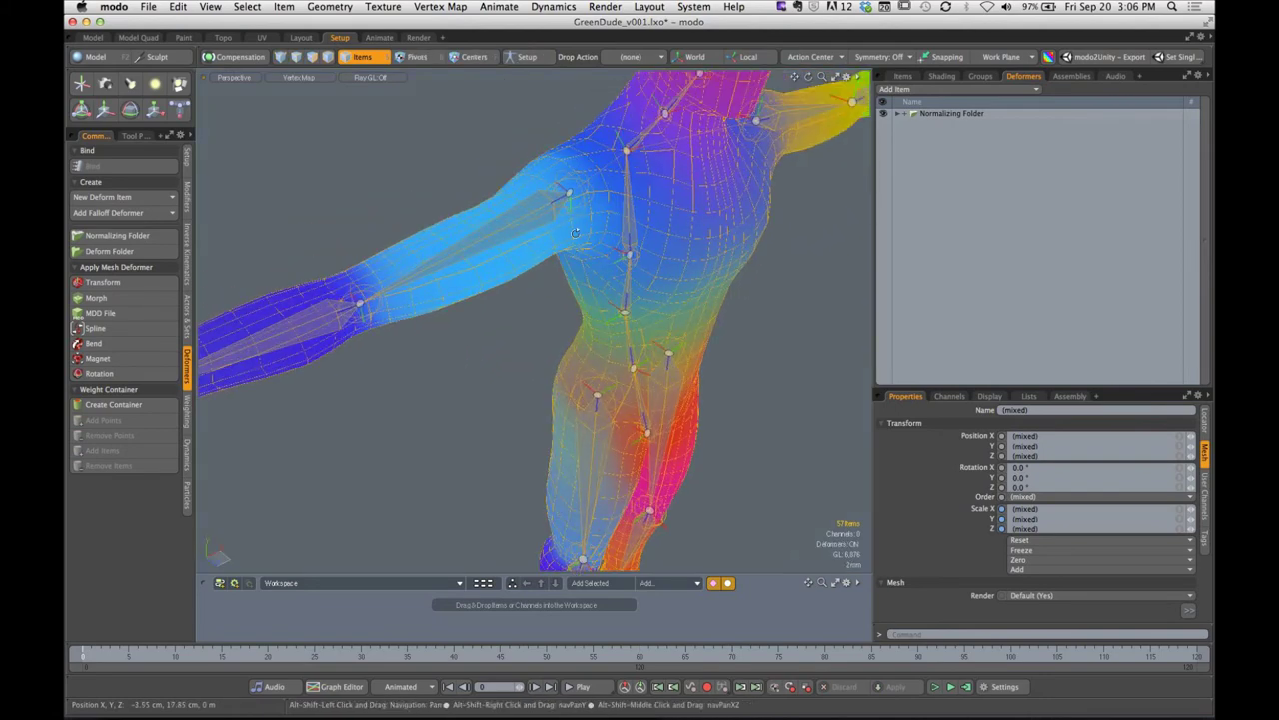
{"action": "left_click", "coordinate": [571, 194]}
{"action": "left_click_drag", "start_coordinate": [556, 289], "coordinate": [507, 234], "text": "alt"}
{"action": "scroll", "coordinate": [474, 286], "scroll_direction": "down", "scroll_amount": 5}
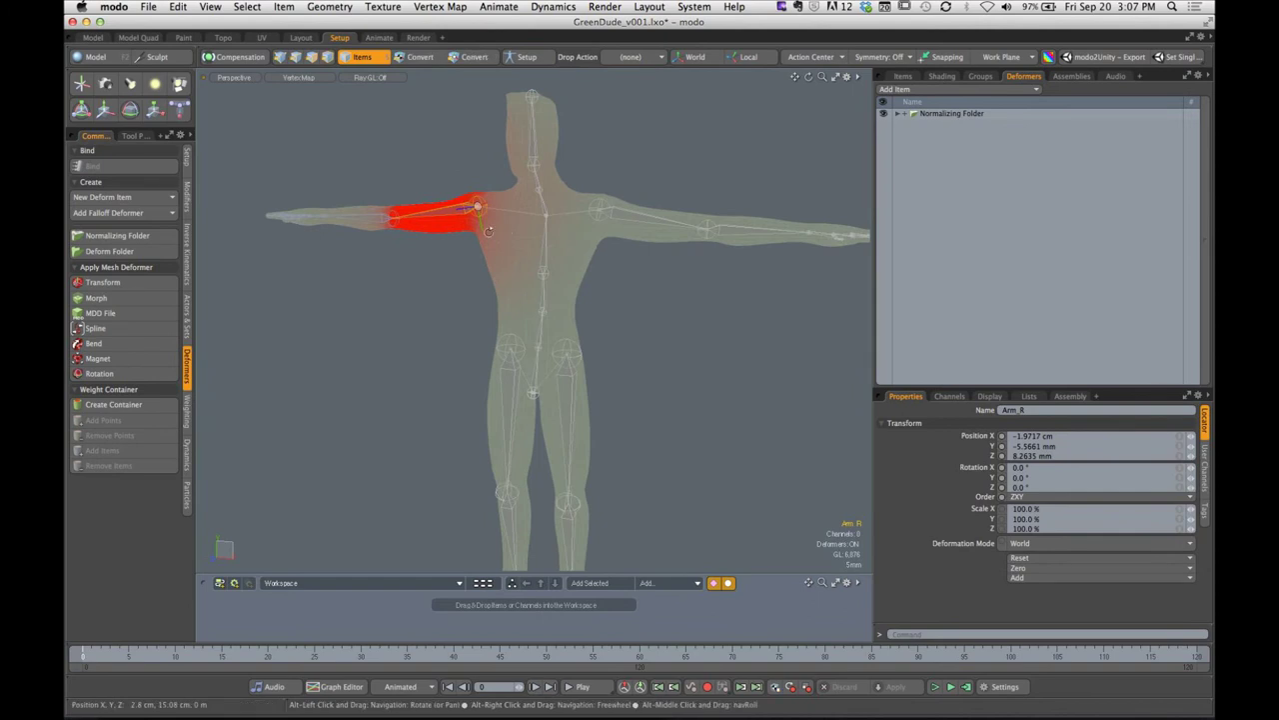
Rotate the Arm_R joint to -73° about Y to swing the right arm forward and test the shoulder deformation
{"action": "scroll", "coordinate": [617, 267], "scroll_direction": "up", "scroll_amount": 5}
{"action": "left_click_drag", "start_coordinate": [617, 267], "coordinate": [536, 289], "text": "alt"}
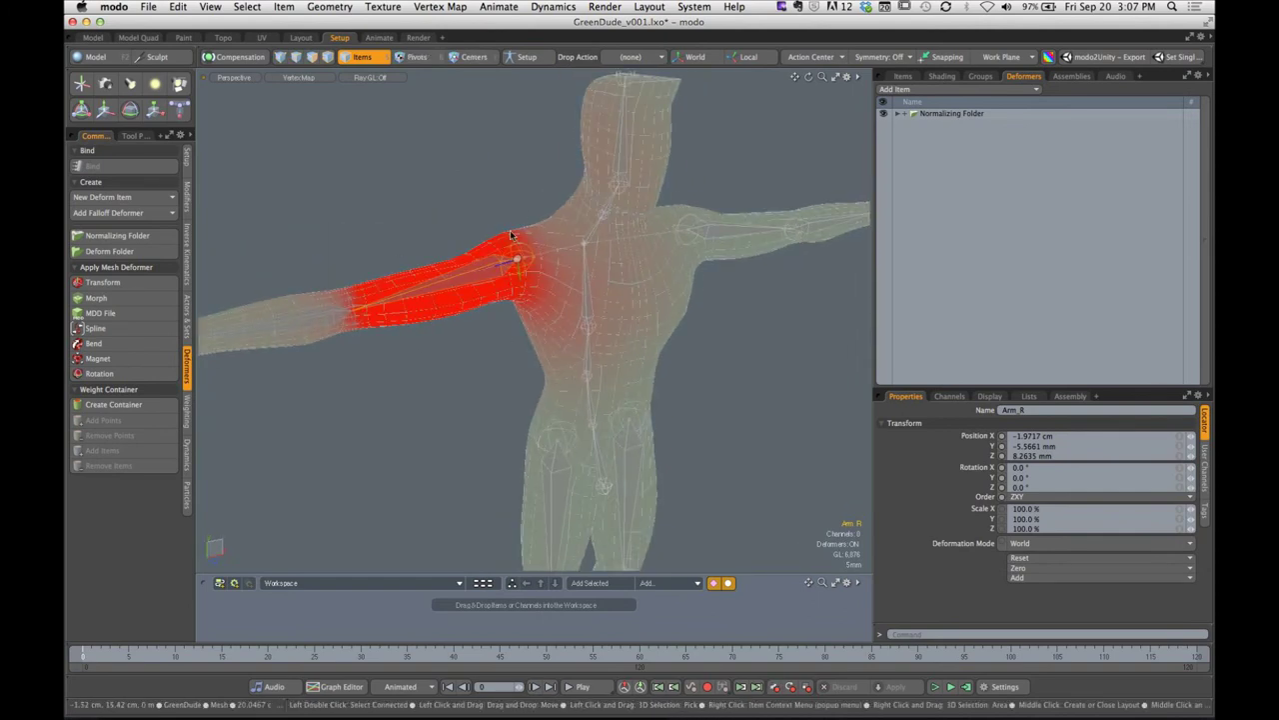
{"action": "scroll", "coordinate": [535, 300], "scroll_direction": "up", "scroll_amount": 5}
{"action": "key", "text": "e"}
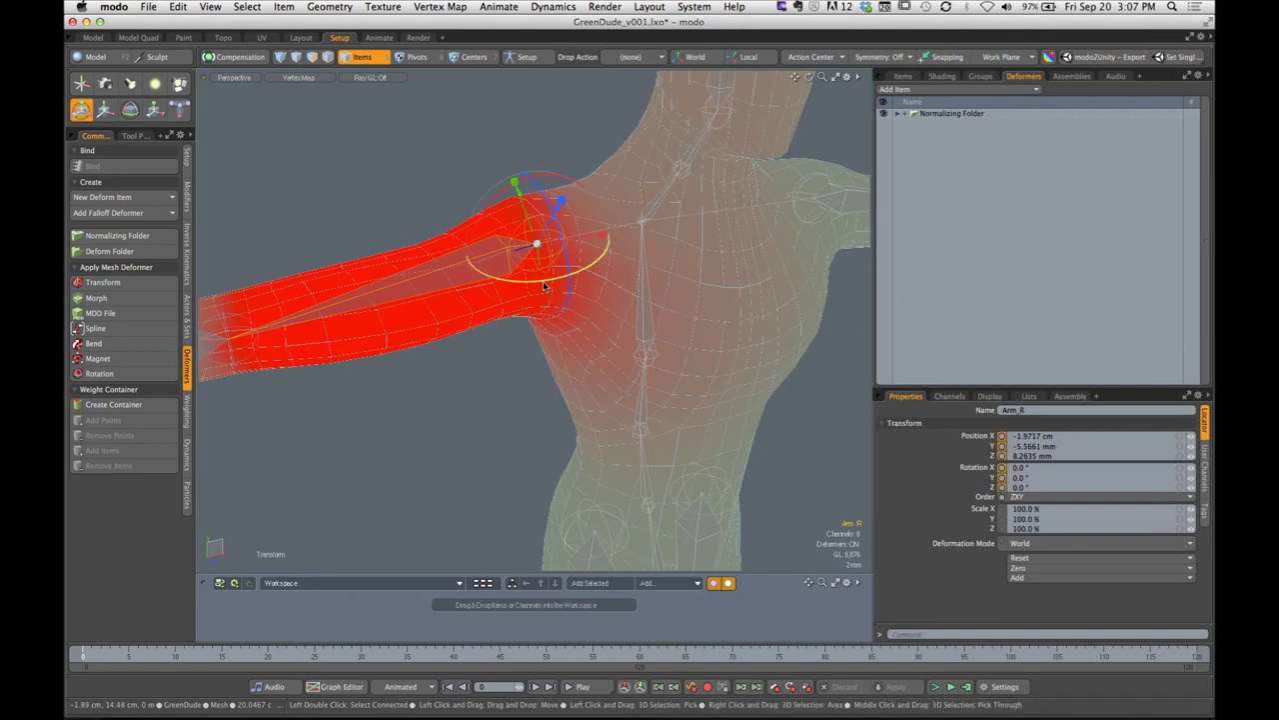
{"action": "left_click_drag", "start_coordinate": [530, 250], "coordinate": [559, 265]}
{"action": "left_click_drag", "start_coordinate": [668, 264], "coordinate": [834, 151]}
Hide the Root joint hierarchy and examine how the right shoulder, neck and torso deform
{"action": "left_click", "coordinate": [903, 76]}
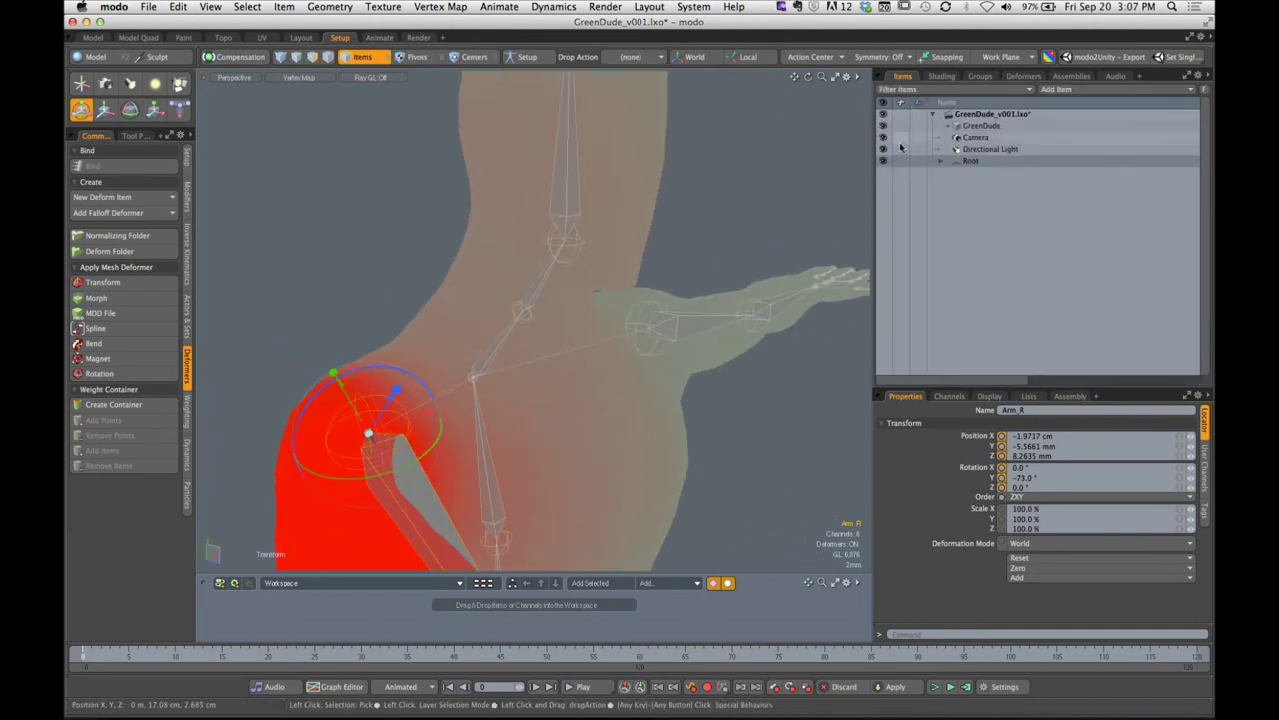
{"action": "left_click", "coordinate": [883, 161]}
{"action": "left_click_drag", "start_coordinate": [605, 329], "coordinate": [555, 329], "text": "ctrl+alt"}
{"action": "left_click_drag", "start_coordinate": [555, 329], "coordinate": [615, 333], "text": "alt"}
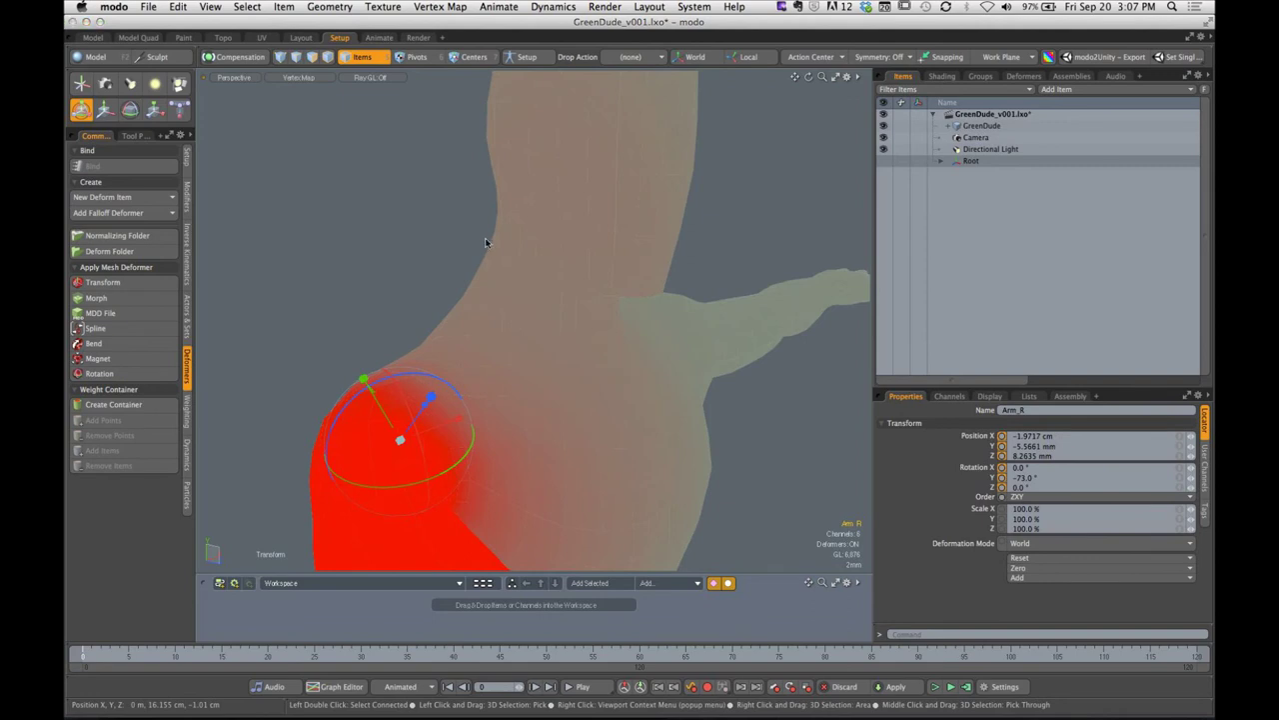
{"action": "left_click_drag", "start_coordinate": [320, 126], "coordinate": [535, 126]}
{"action": "left_click_drag", "start_coordinate": [304, 231], "coordinate": [525, 195]}
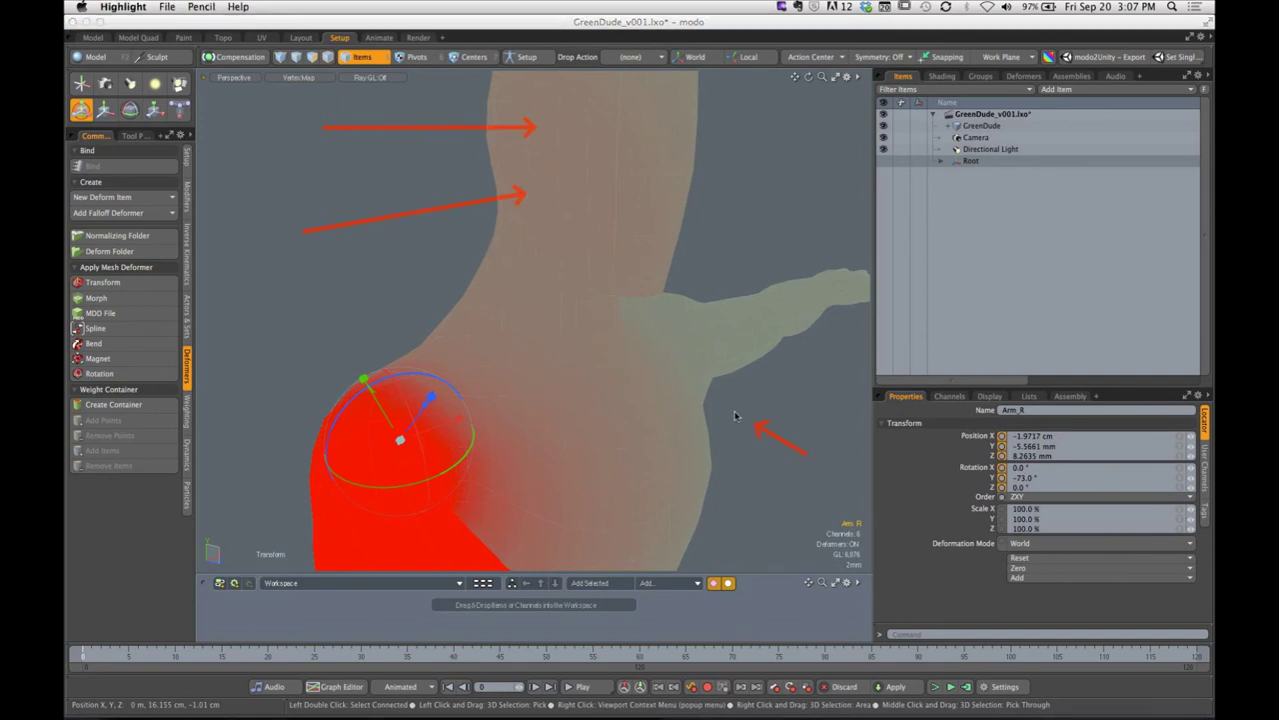
{"action": "left_click_drag", "start_coordinate": [805, 453], "coordinate": [560, 330]}
{"action": "left_click_drag", "start_coordinate": [773, 541], "coordinate": [577, 432]}
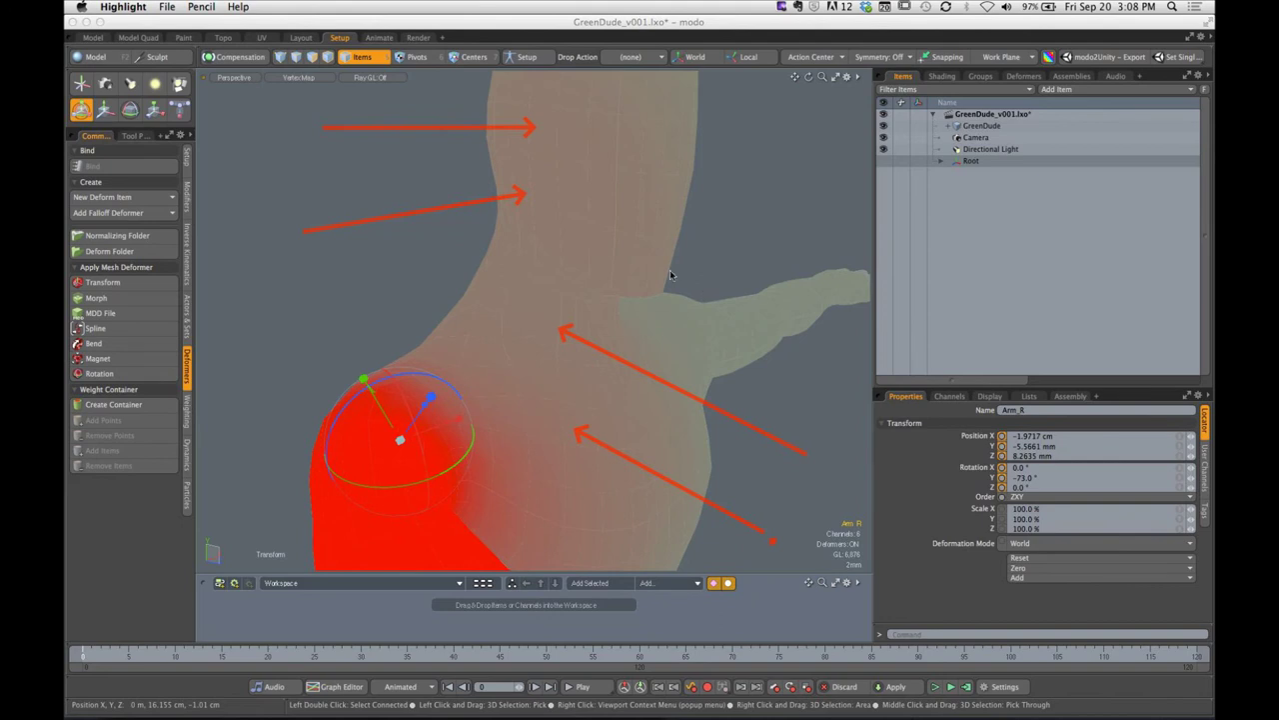
{"action": "key", "text": "Escape"}
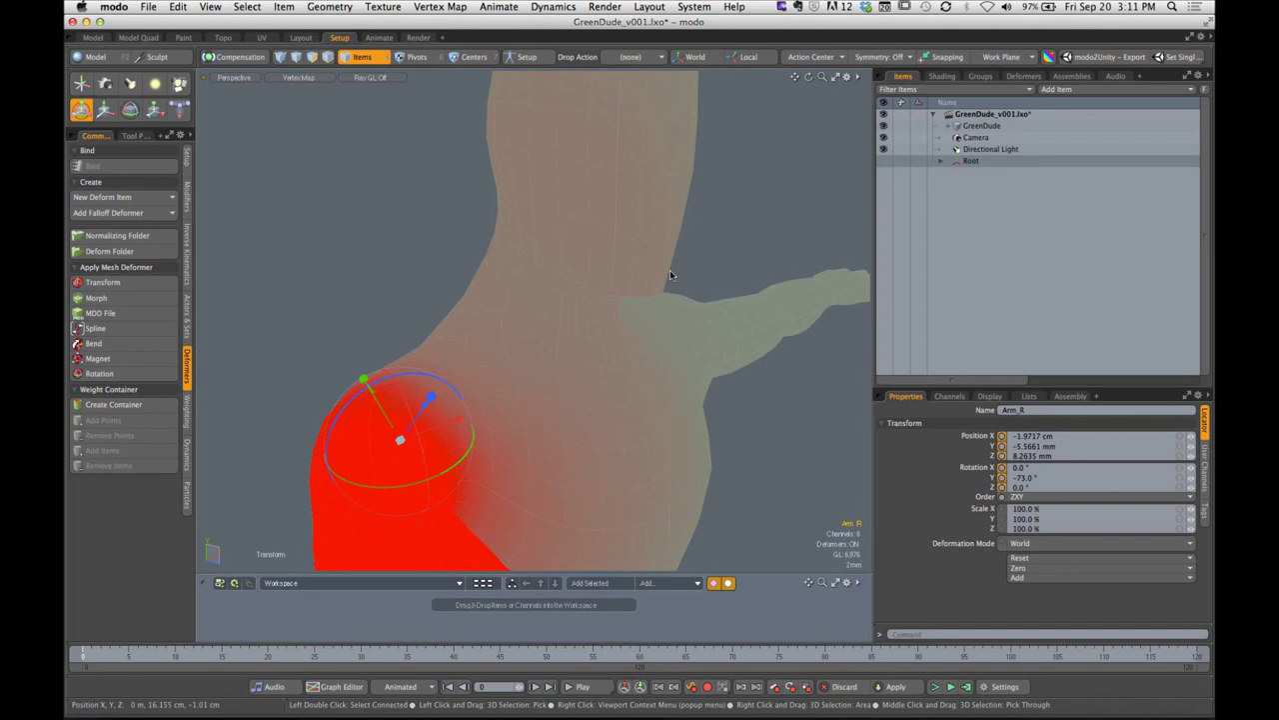
Drop the transform tool and toggle Setup mode on and off to compare the bind pose with the rotated-arm pose
{"action": "key", "text": "q"}
{"action": "left_click_drag", "start_coordinate": [523, 408], "coordinate": [524, 338], "text": "ctrl+alt"}
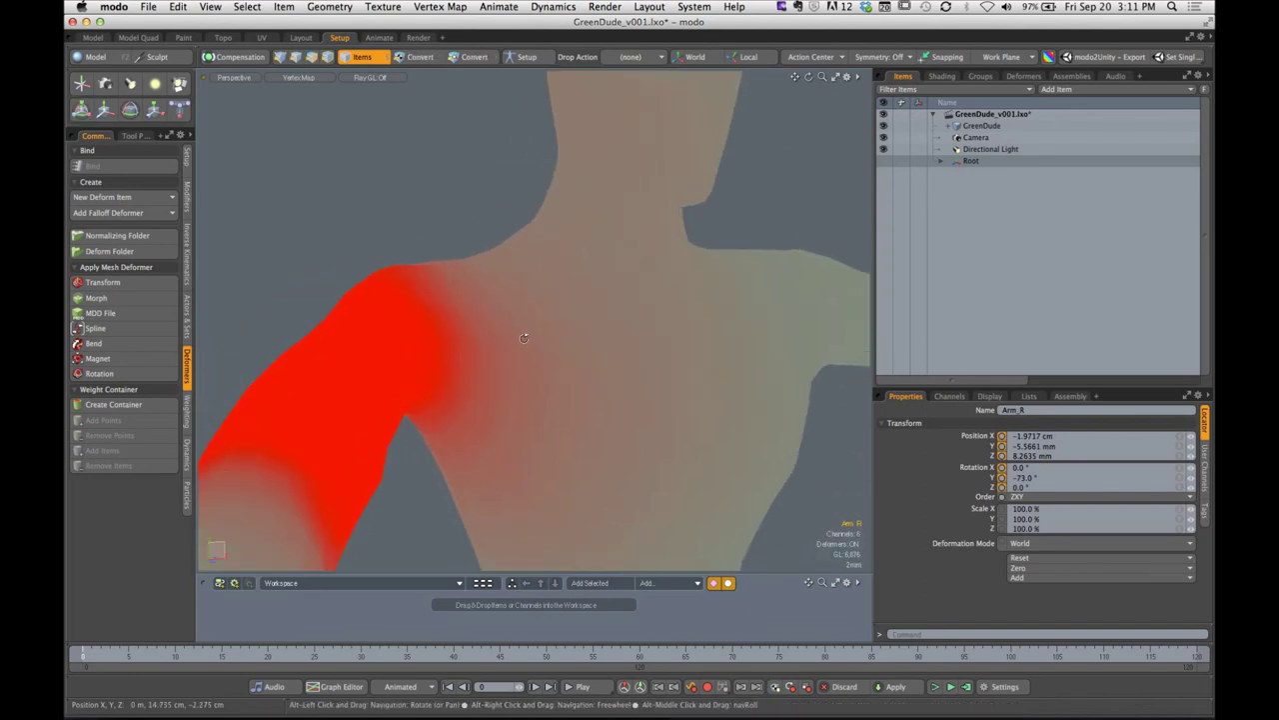
{"action": "left_click", "coordinate": [529, 58]}
{"action": "left_click_drag", "start_coordinate": [550, 372], "coordinate": [560, 343], "text": "ctrl+alt"}
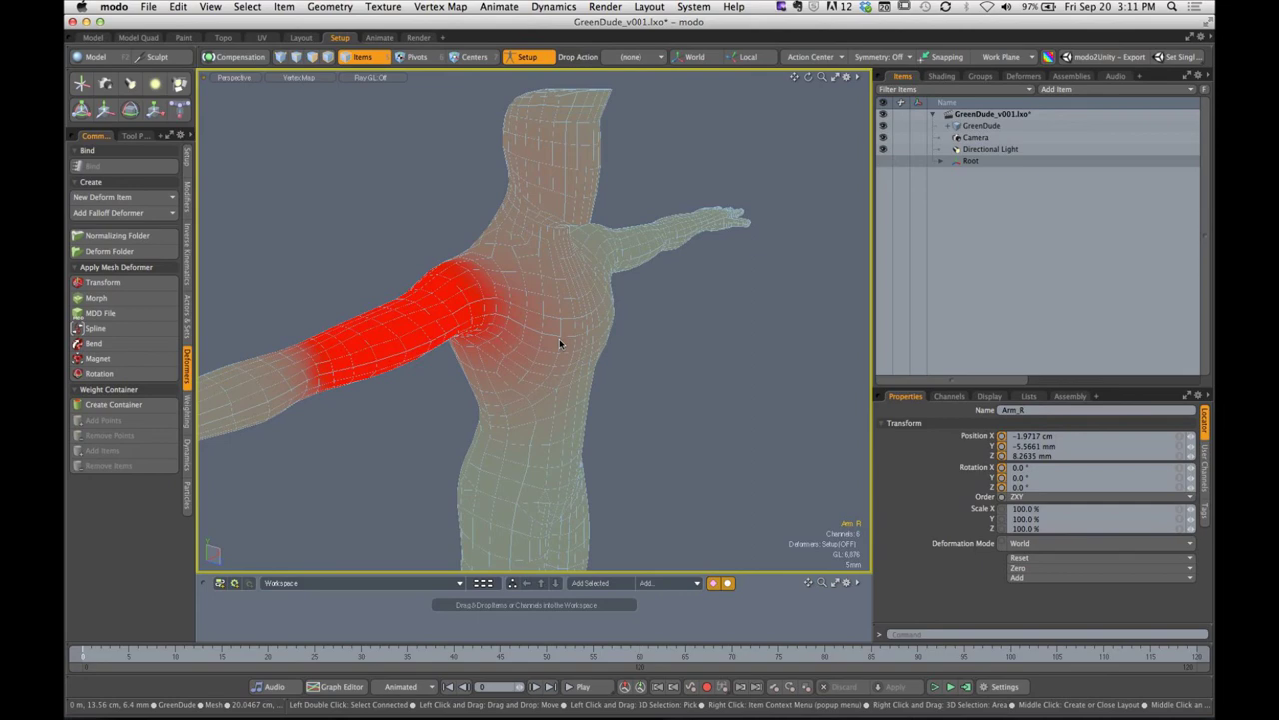
{"action": "key", "text": "Tab"}
{"action": "left_click", "coordinate": [526, 57]}
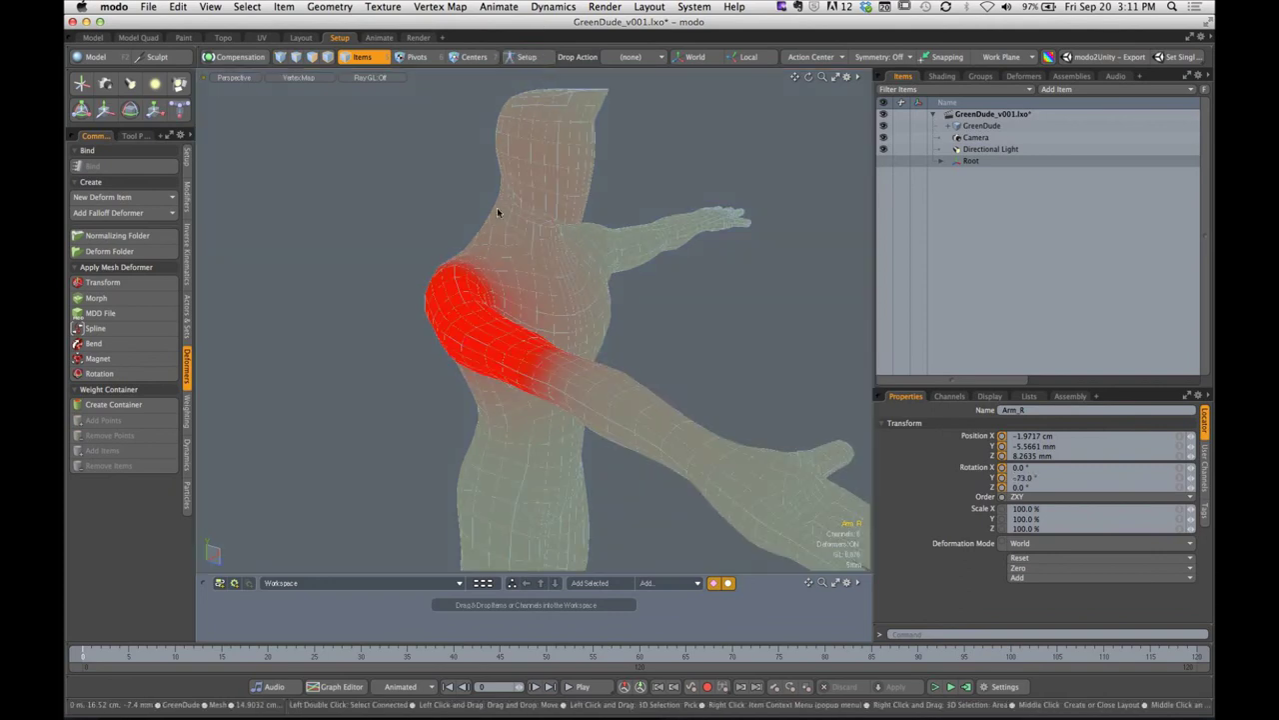
{"action": "left_click_drag", "start_coordinate": [545, 307], "coordinate": [616, 81], "text": "alt"}
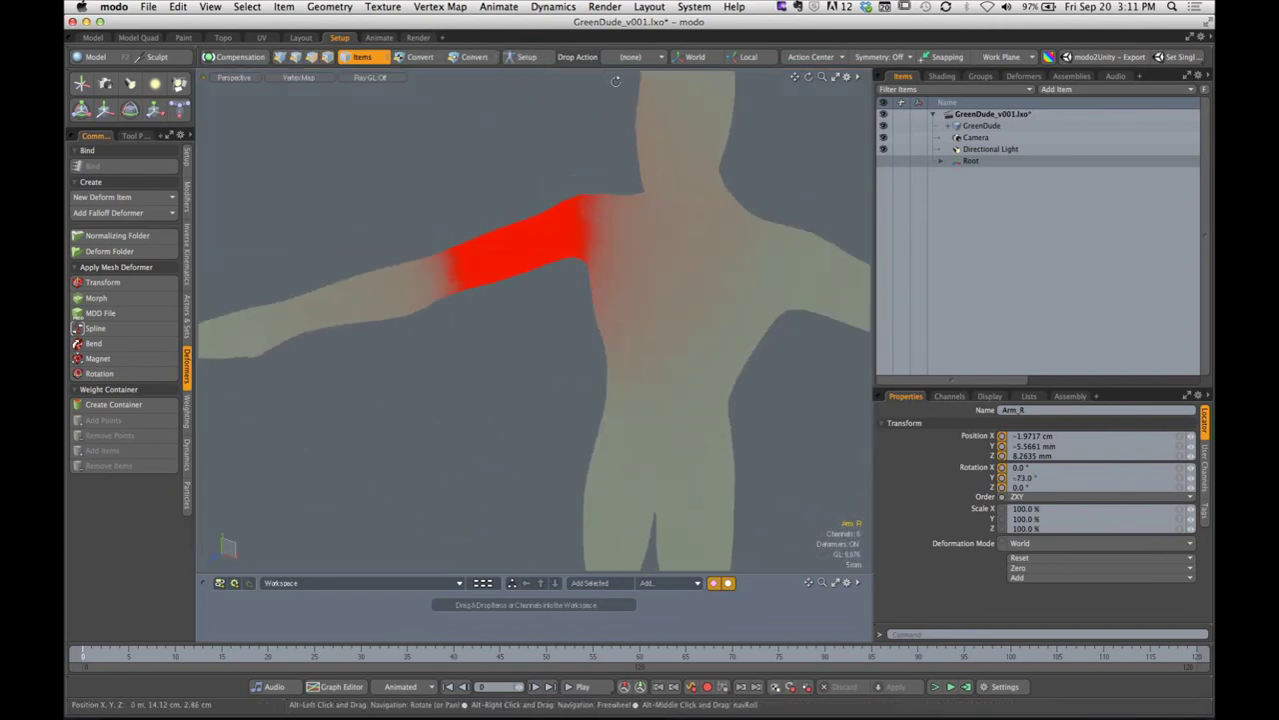
Turn on Setup mode and set the weight tools' symmetry to X
{"action": "left_click", "coordinate": [527, 57]}
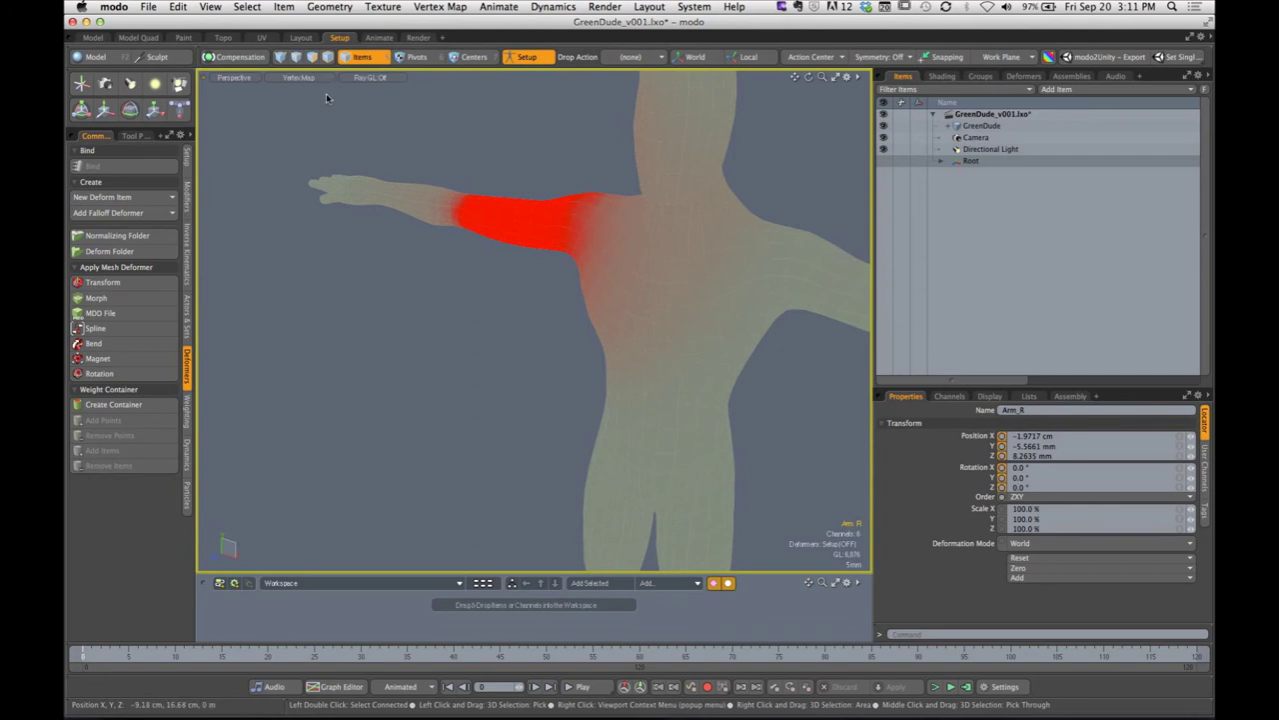
{"action": "left_click_drag", "start_coordinate": [488, 280], "coordinate": [543, 234], "text": "alt"}
{"action": "scroll", "coordinate": [511, 311], "scroll_direction": "up", "scroll_amount": 5}
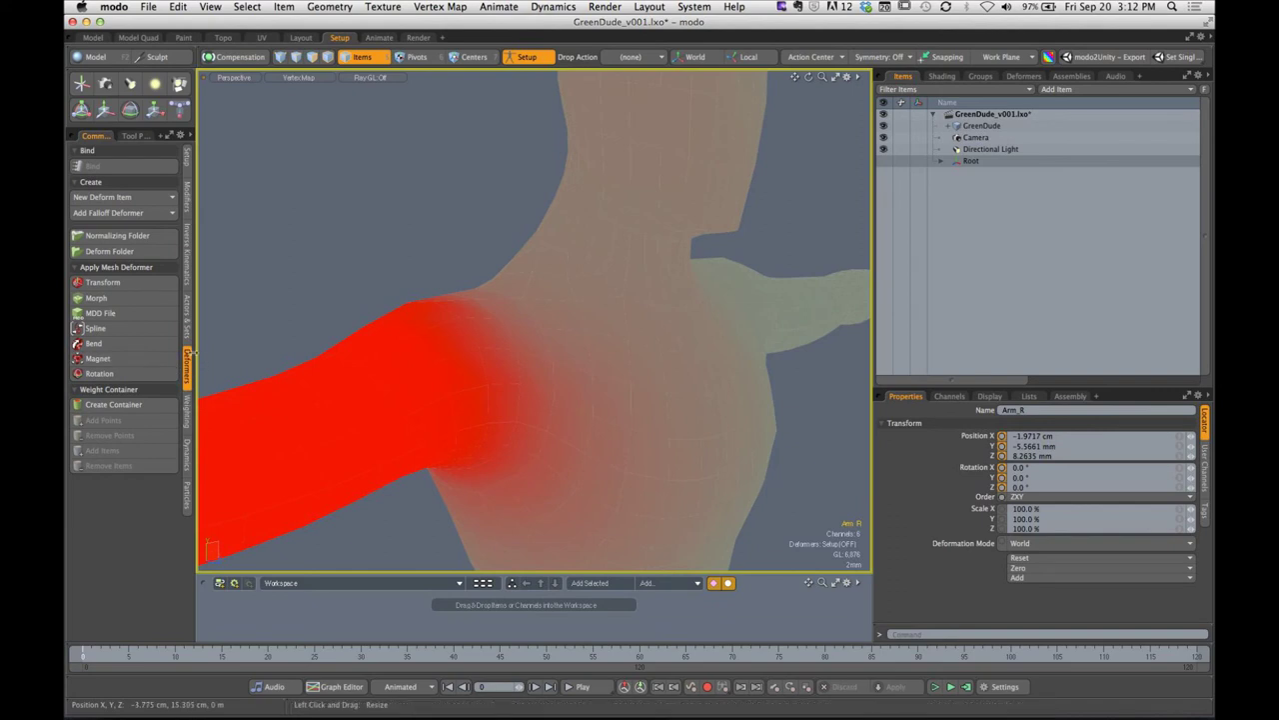
{"action": "key", "text": "alt"}
{"action": "left_click", "coordinate": [185, 412]}
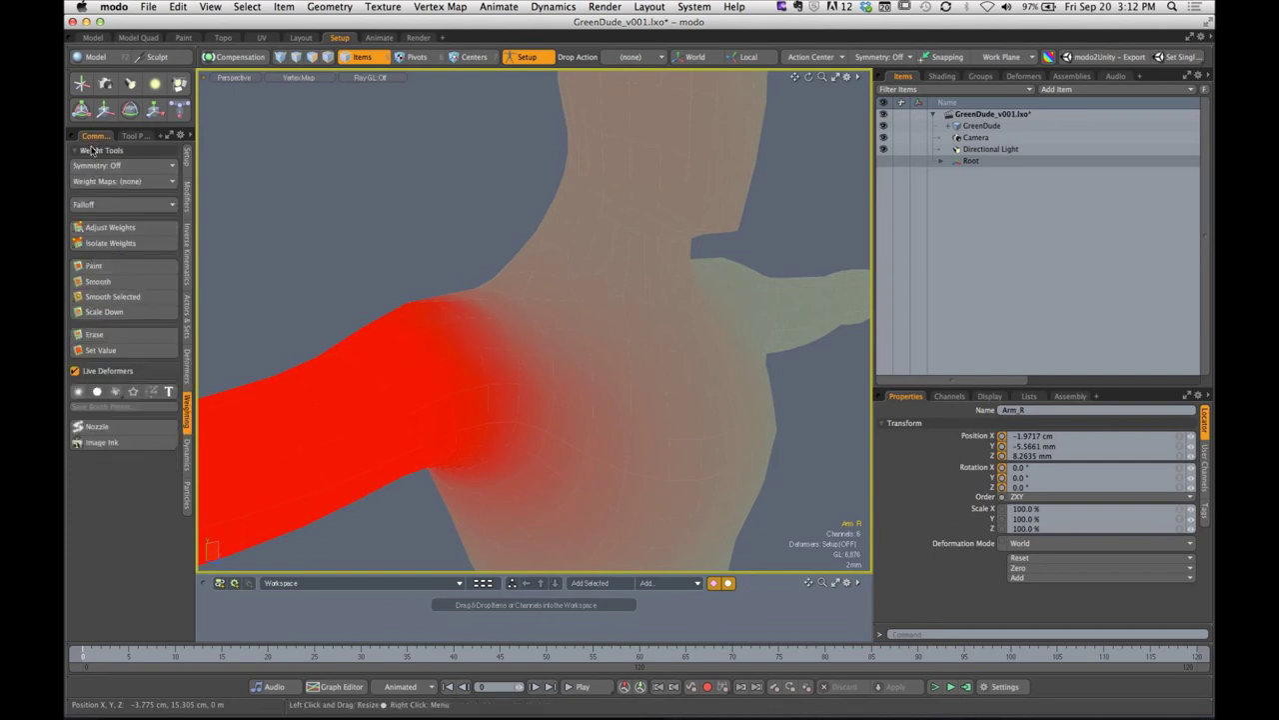
{"action": "left_click", "coordinate": [122, 166]}
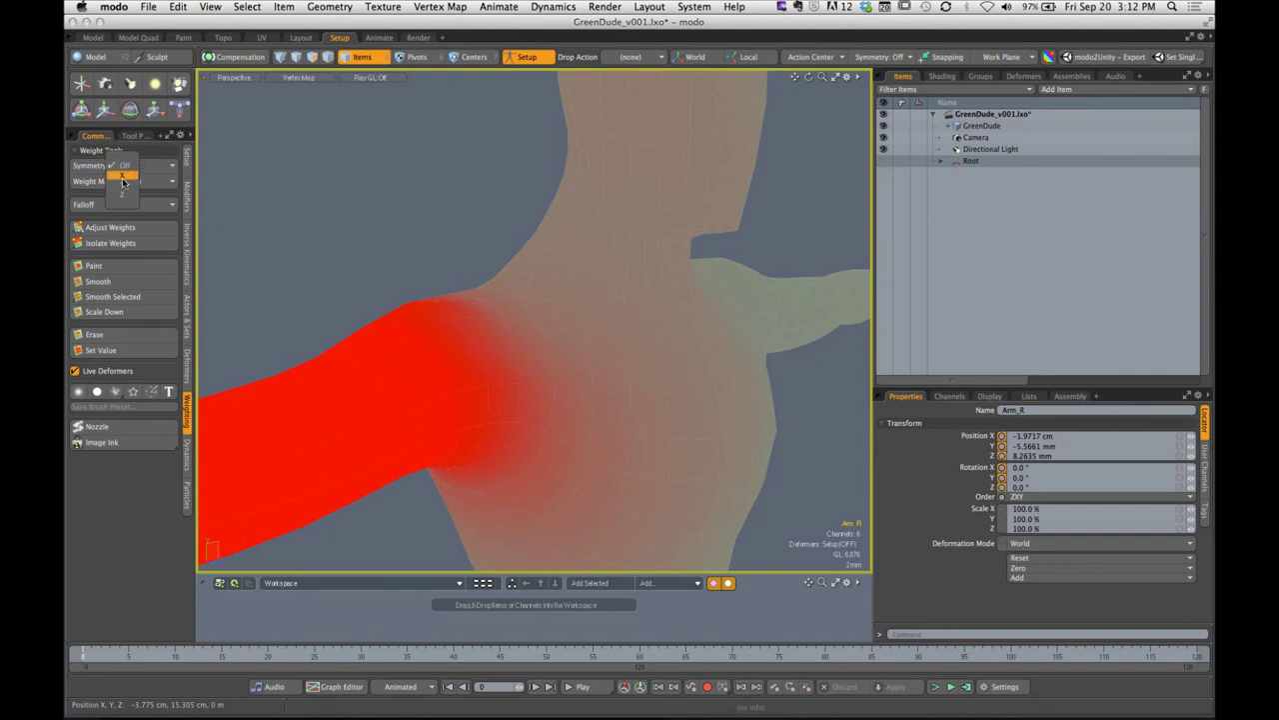
{"action": "left_click", "coordinate": [123, 179]}
{"action": "left_click", "coordinate": [158, 184]}
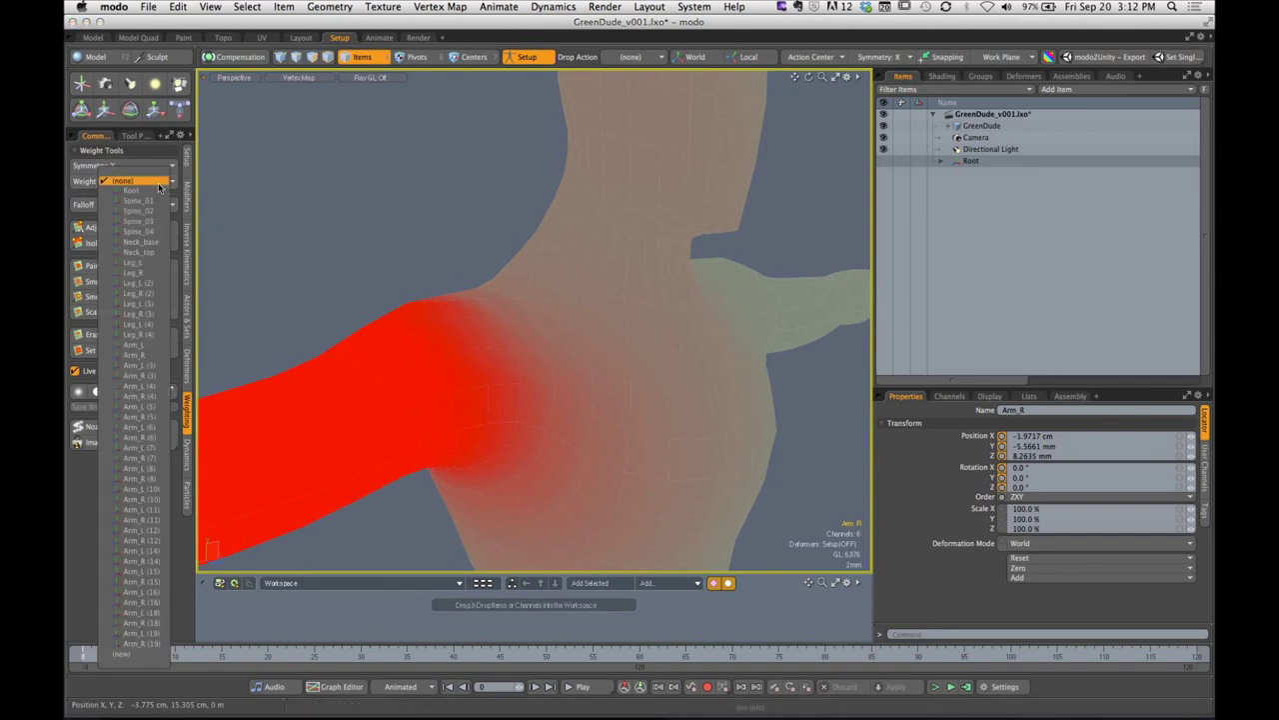
{"action": "left_click", "coordinate": [81, 194]}
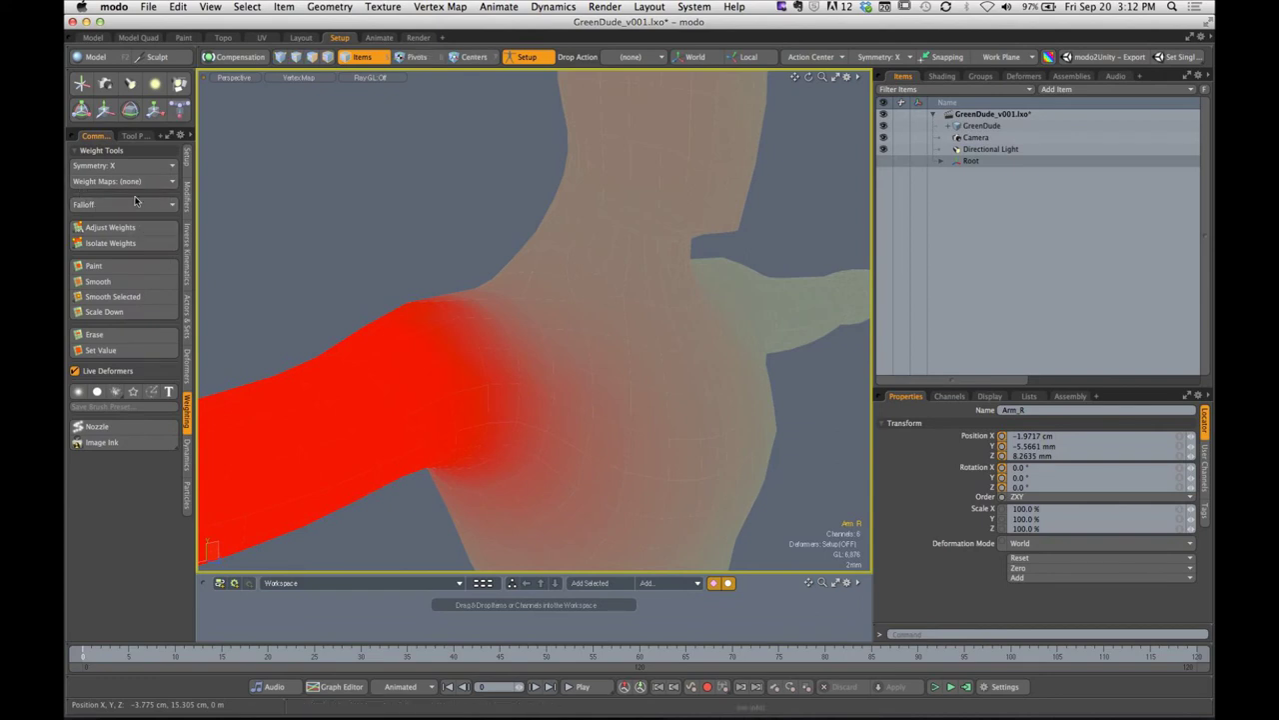
Paint the Arm_R weights with an enlarged smooth brush across the right shoulder and upper chest to the neck base
{"action": "left_click", "coordinate": [98, 266]}
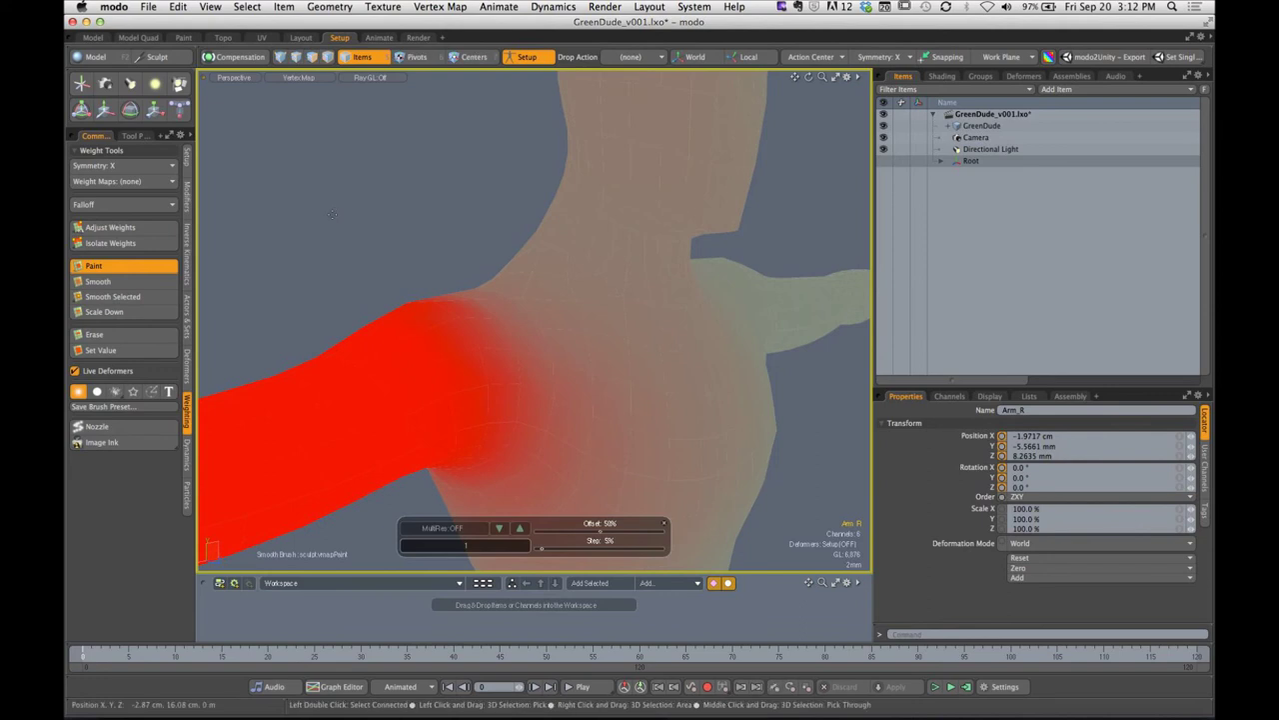
{"action": "mouse_move", "coordinate": [535, 330]}
{"action": "right_mouse_down"}
{"action": "mouse_move", "coordinate": [670, 330]}
{"action": "mouse_move", "coordinate": [587, 330]}
{"action": "mouse_move", "coordinate": [658, 331]}
{"action": "mouse_move", "coordinate": [635, 331]}
{"action": "right_mouse_up"}
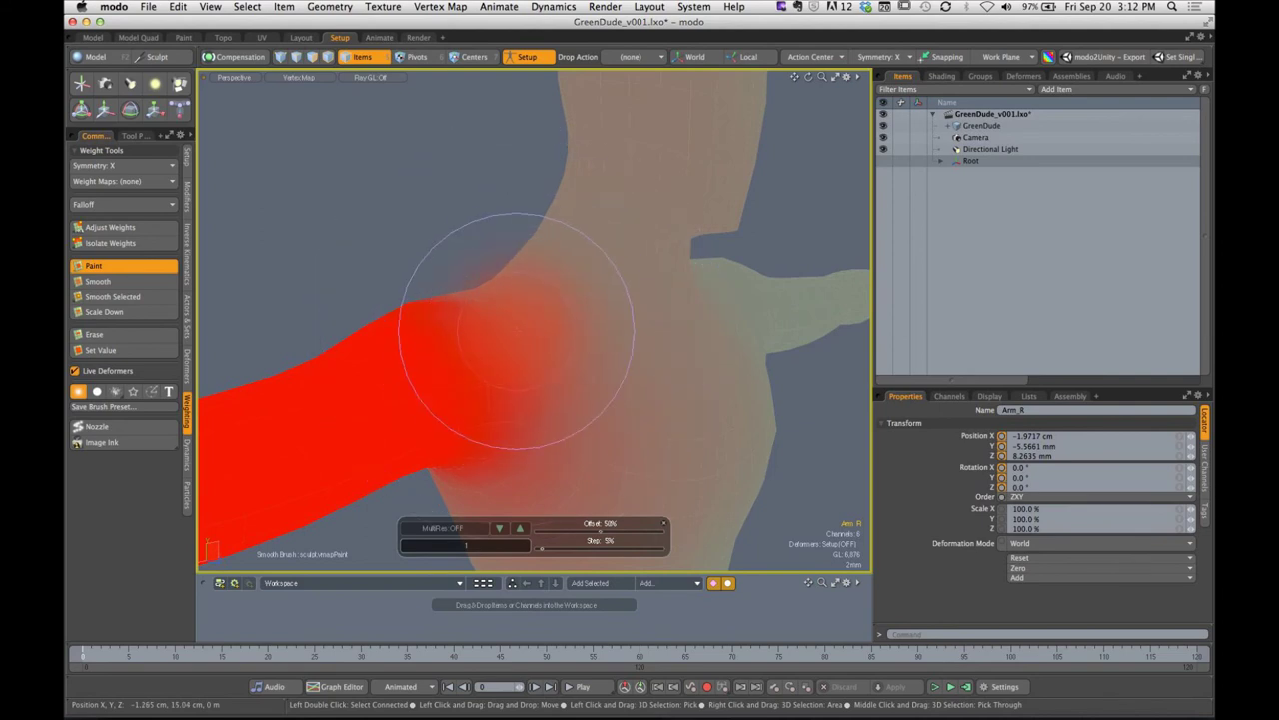
{"action": "mouse_move", "coordinate": [593, 306]}
{"action": "left_mouse_down"}
{"action": "mouse_move", "coordinate": [634, 256]}
{"action": "mouse_move", "coordinate": [473, 346]}
{"action": "mouse_move", "coordinate": [406, 357]}
{"action": "mouse_move", "coordinate": [445, 355]}
{"action": "mouse_move", "coordinate": [537, 296]}
{"action": "mouse_move", "coordinate": [529, 289]}
{"action": "mouse_move", "coordinate": [566, 251]}
{"action": "mouse_move", "coordinate": [491, 334]}
{"action": "mouse_move", "coordinate": [545, 283]}
{"action": "left_mouse_up"}
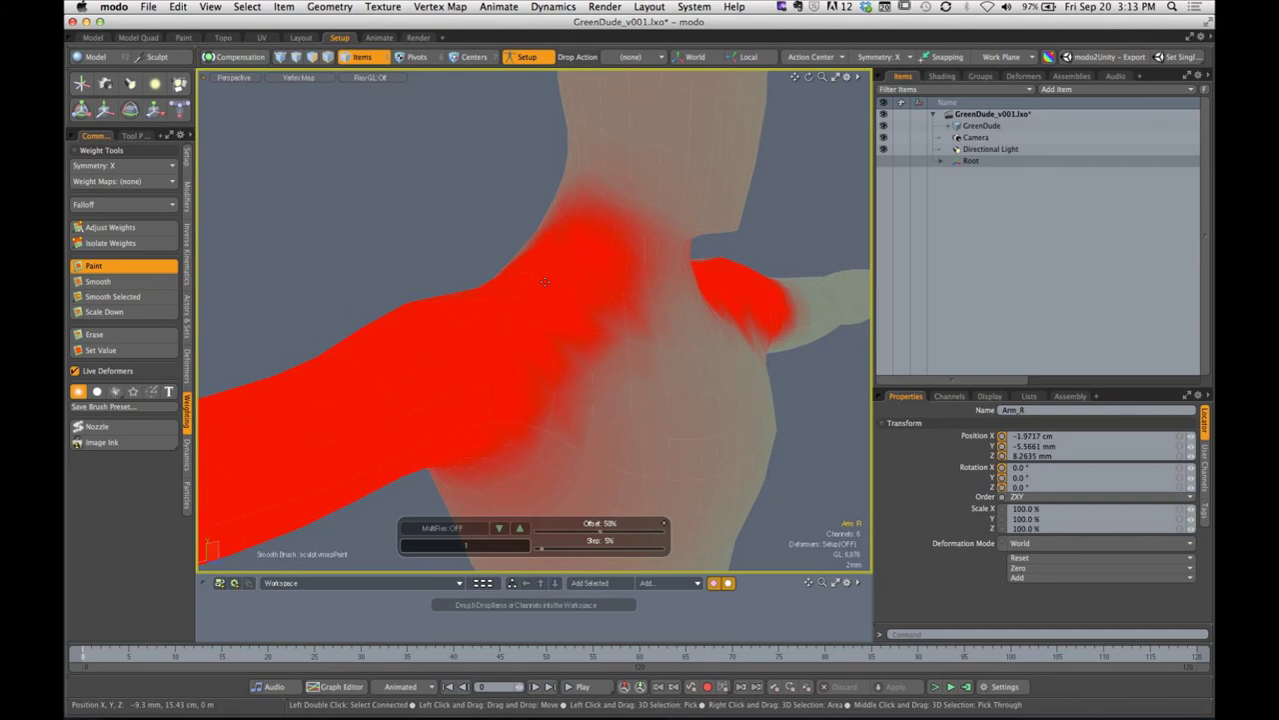
{"action": "key", "text": "space"}
Leave Setup mode, unhide the Root joints and rotate the Arm_R joint to -7° about Y
{"action": "left_click", "coordinate": [524, 60]}
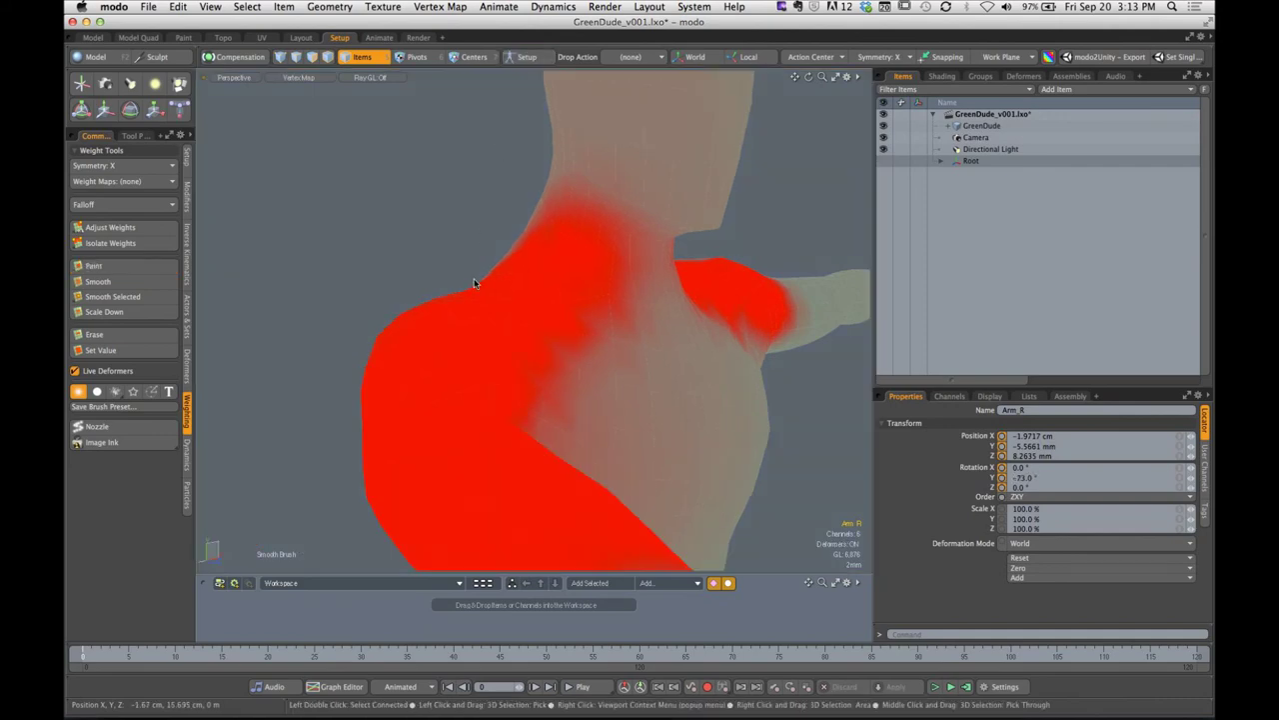
{"action": "left_click_drag", "start_coordinate": [473, 278], "coordinate": [523, 366], "text": "alt"}
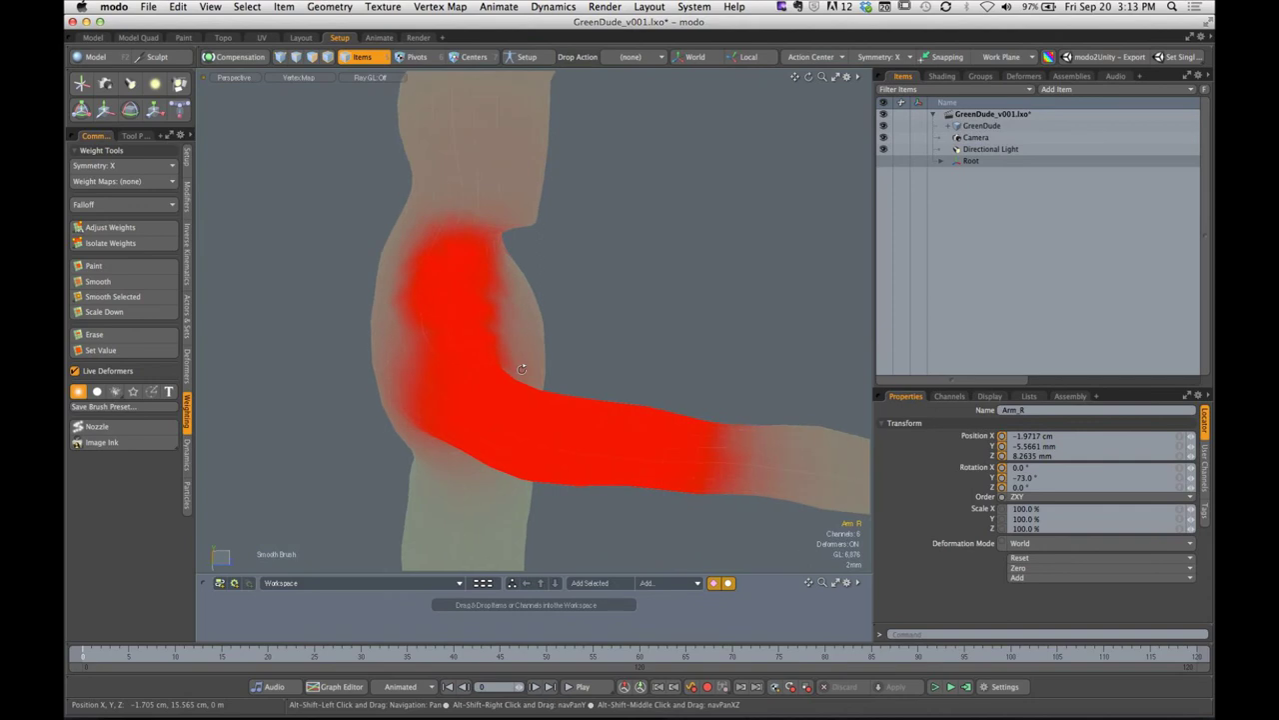
{"action": "left_click", "coordinate": [885, 160]}
{"action": "key", "text": "y"}
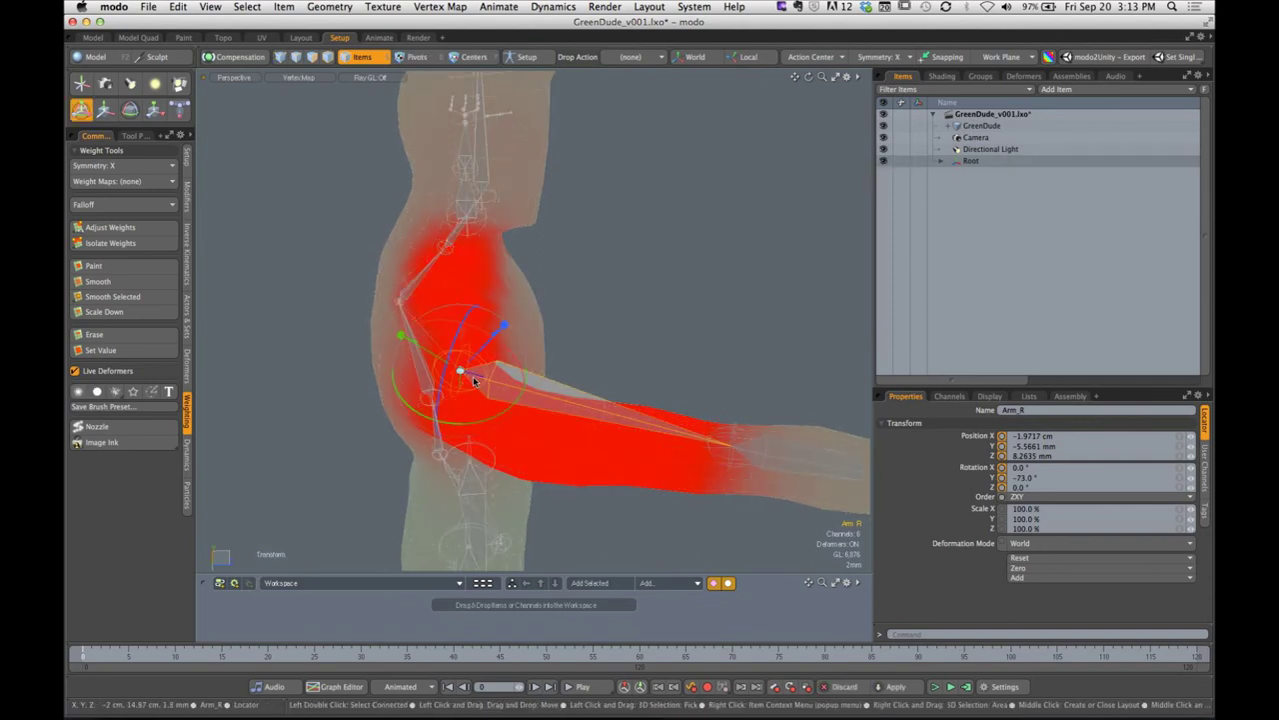
{"action": "left_click_drag", "start_coordinate": [463, 425], "coordinate": [384, 400]}
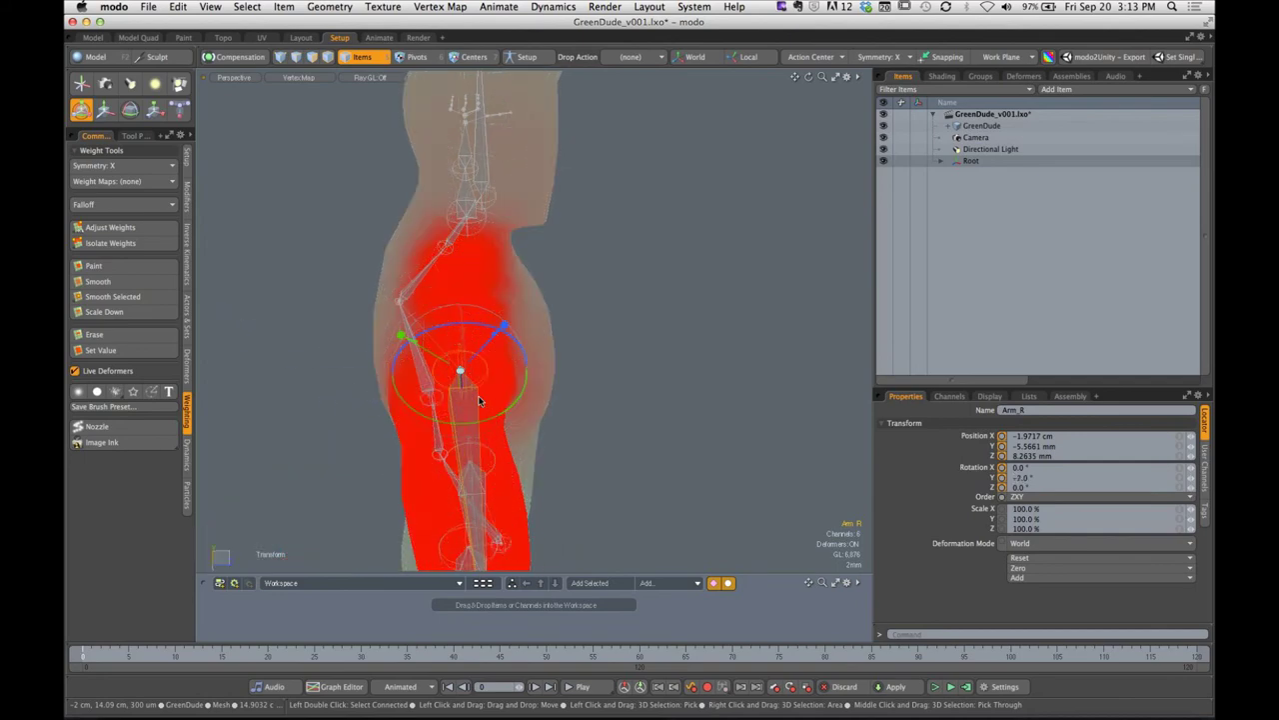
Rotate the Arm_R joint to -59.5° about X to lower the arm, and examine the painted weights on both shoulders
{"action": "left_click_drag", "start_coordinate": [546, 406], "coordinate": [396, 364], "text": "alt"}
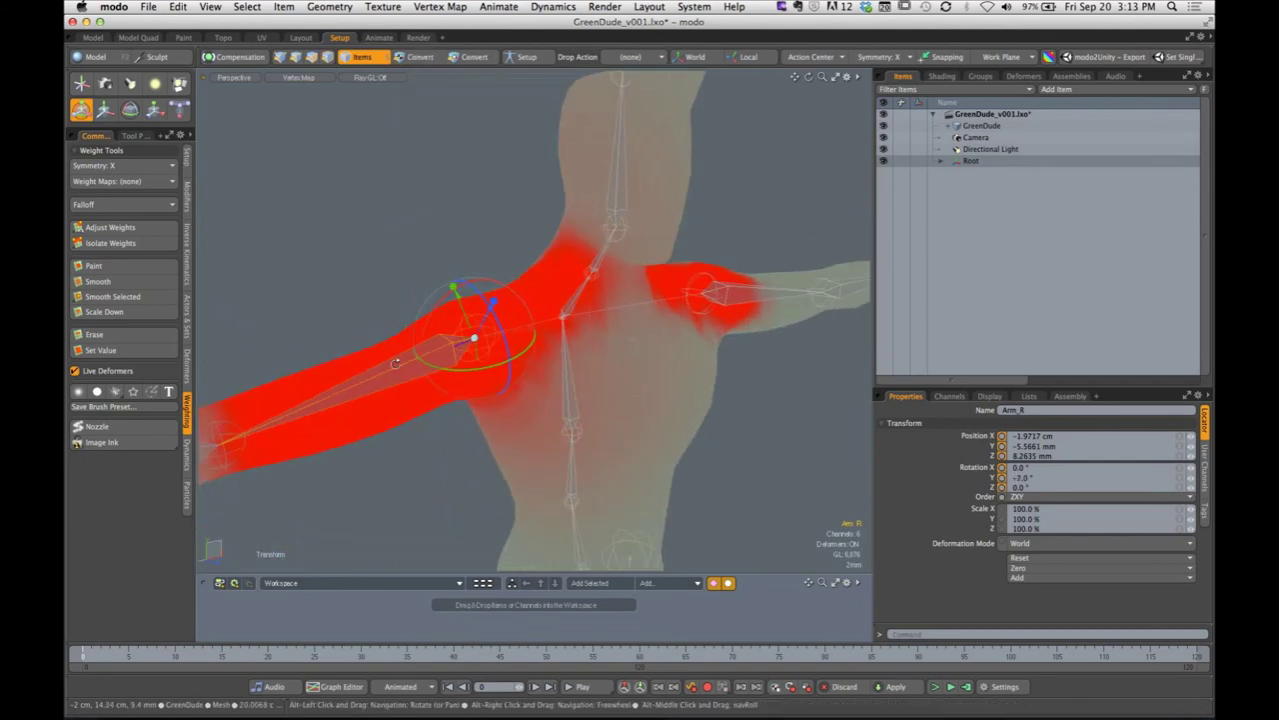
{"action": "left_click_drag", "start_coordinate": [442, 307], "coordinate": [438, 301]}
{"action": "left_click_drag", "start_coordinate": [542, 268], "coordinate": [426, 353]}
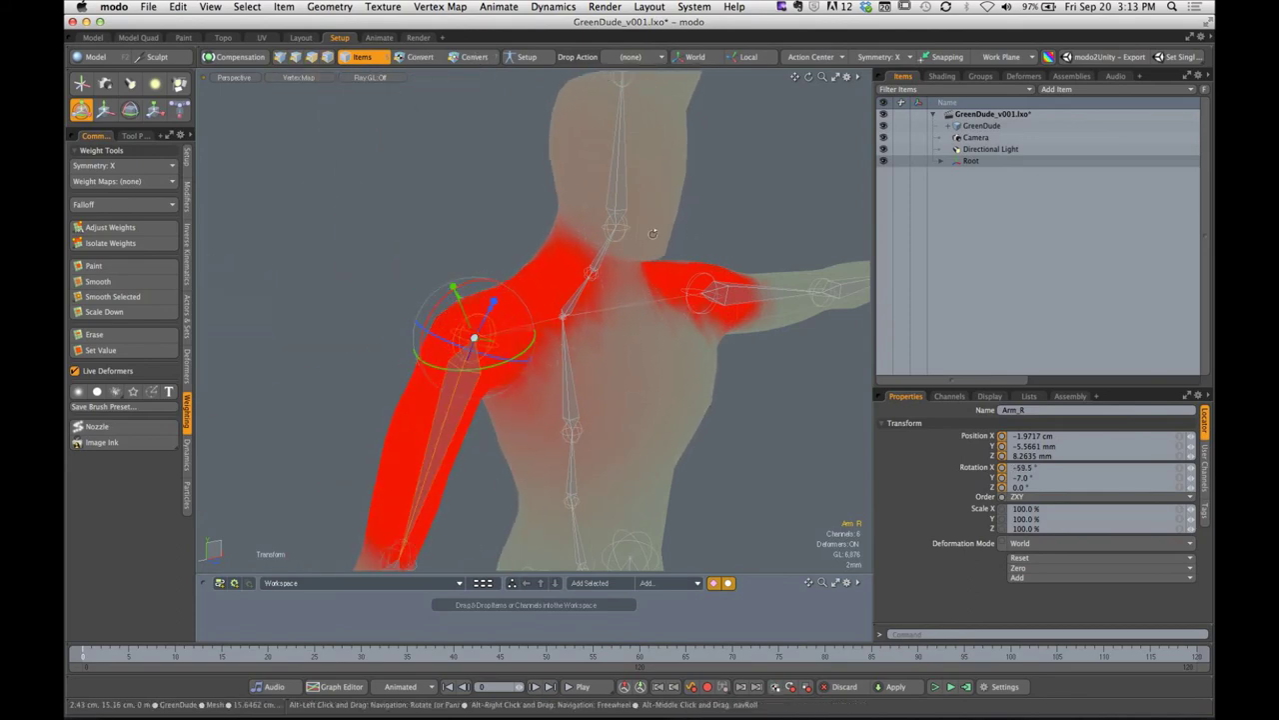
{"action": "mouse_move", "coordinate": [616, 322]}
{"action": "left_mouse_down", "text": "alt"}
{"action": "mouse_move", "coordinate": [469, 323]}
{"action": "mouse_move", "coordinate": [523, 280]}
{"action": "mouse_move", "coordinate": [634, 285]}
{"action": "mouse_move", "coordinate": [500, 275]}
{"action": "mouse_move", "coordinate": [603, 327]}
{"action": "left_mouse_up", "text": "alt"}
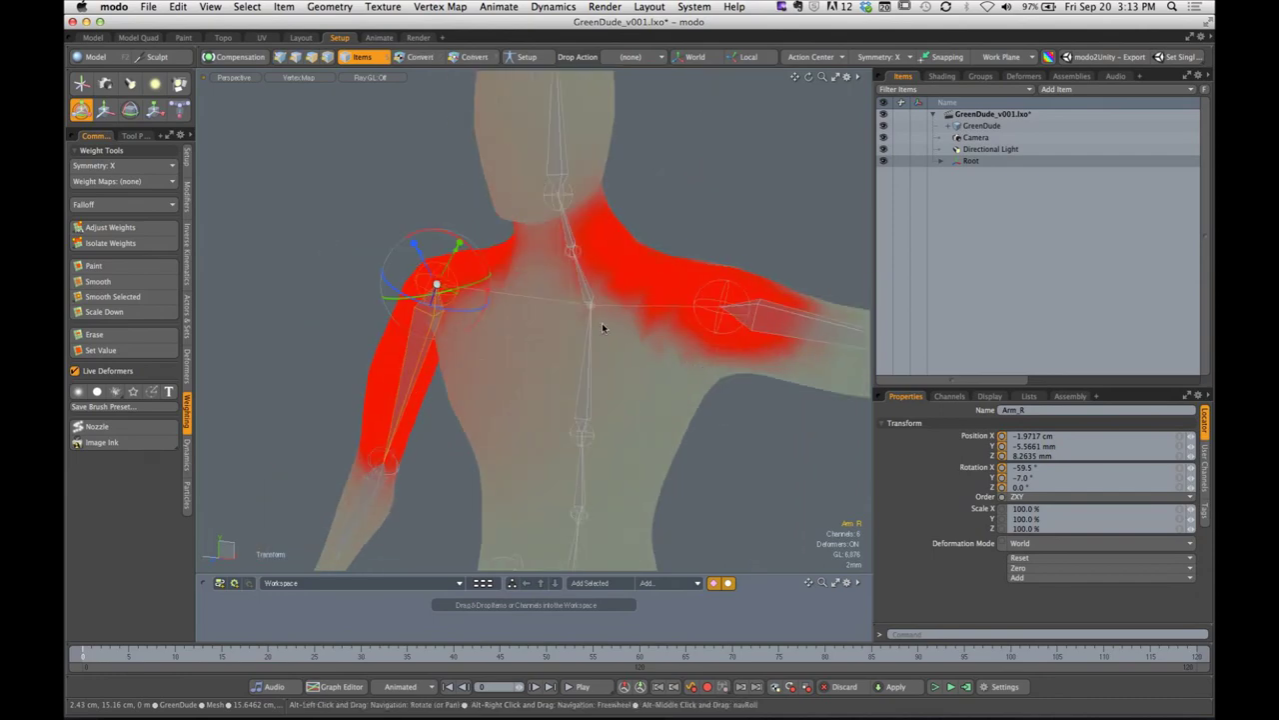
{"action": "left_click_drag", "start_coordinate": [583, 238], "coordinate": [555, 286], "text": "alt"}
Drop the transform tool, reselect the Arm_R joint and activate the weight Paint tool over the torso
{"action": "key", "text": "q"}
{"action": "left_click", "coordinate": [426, 187]}
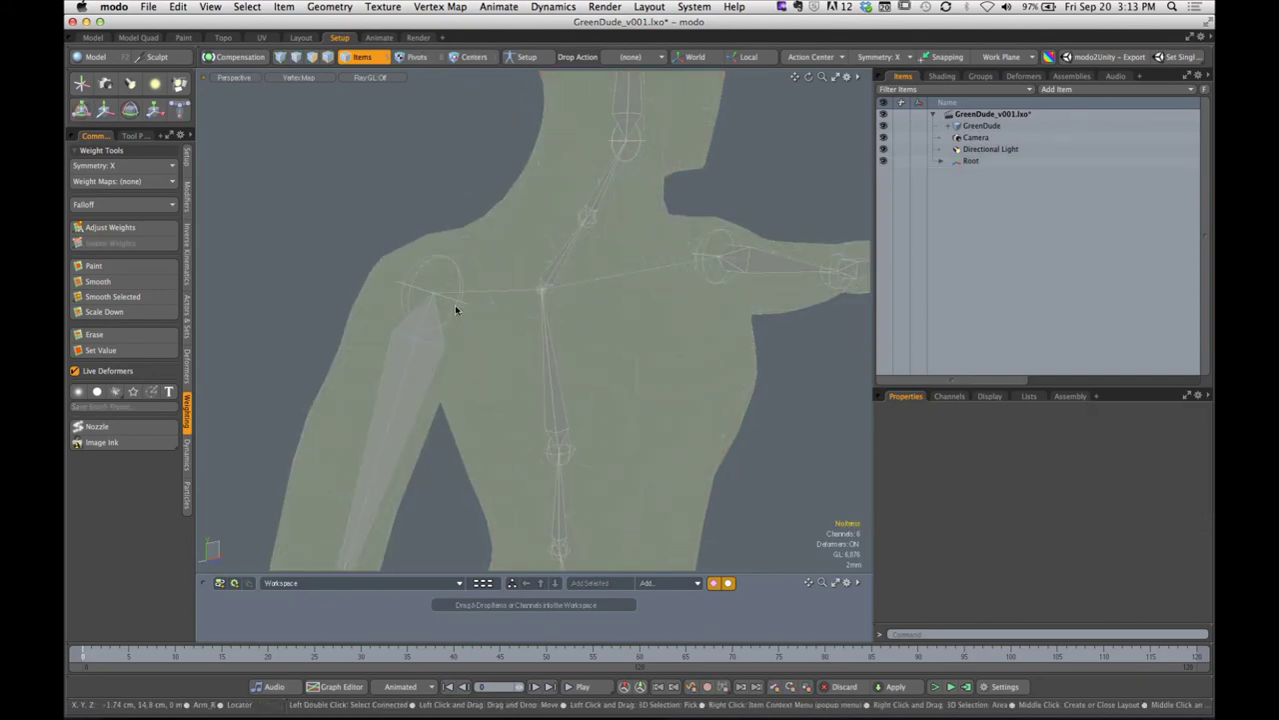
{"action": "left_click", "coordinate": [447, 316]}
{"action": "scroll", "coordinate": [554, 298], "scroll_direction": "down", "scroll_amount": 5}
{"action": "left_click_drag", "start_coordinate": [560, 309], "coordinate": [550, 272], "text": "alt+shift"}
{"action": "mouse_move", "coordinate": [549, 272]}
{"action": "left_mouse_down", "text": "alt"}
{"action": "mouse_move", "coordinate": [510, 268]}
{"action": "mouse_move", "coordinate": [573, 271]}
{"action": "left_mouse_up", "text": "alt"}
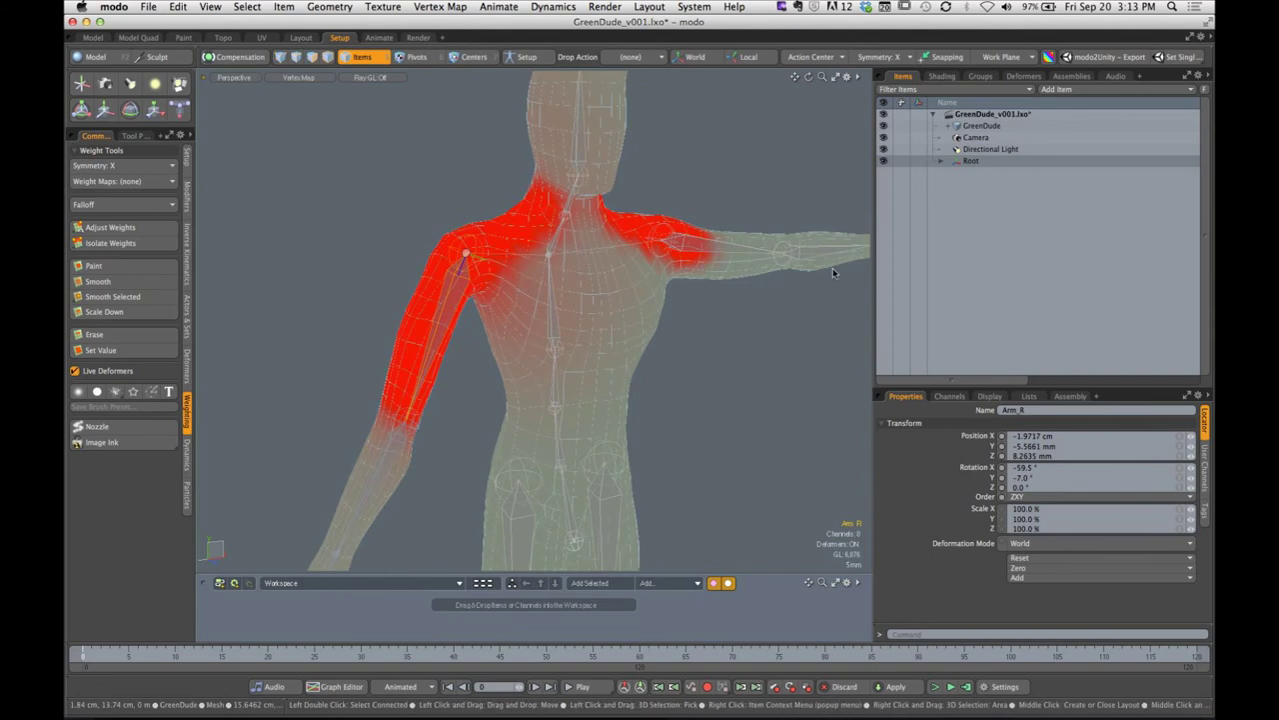
{"action": "left_click", "coordinate": [121, 266]}
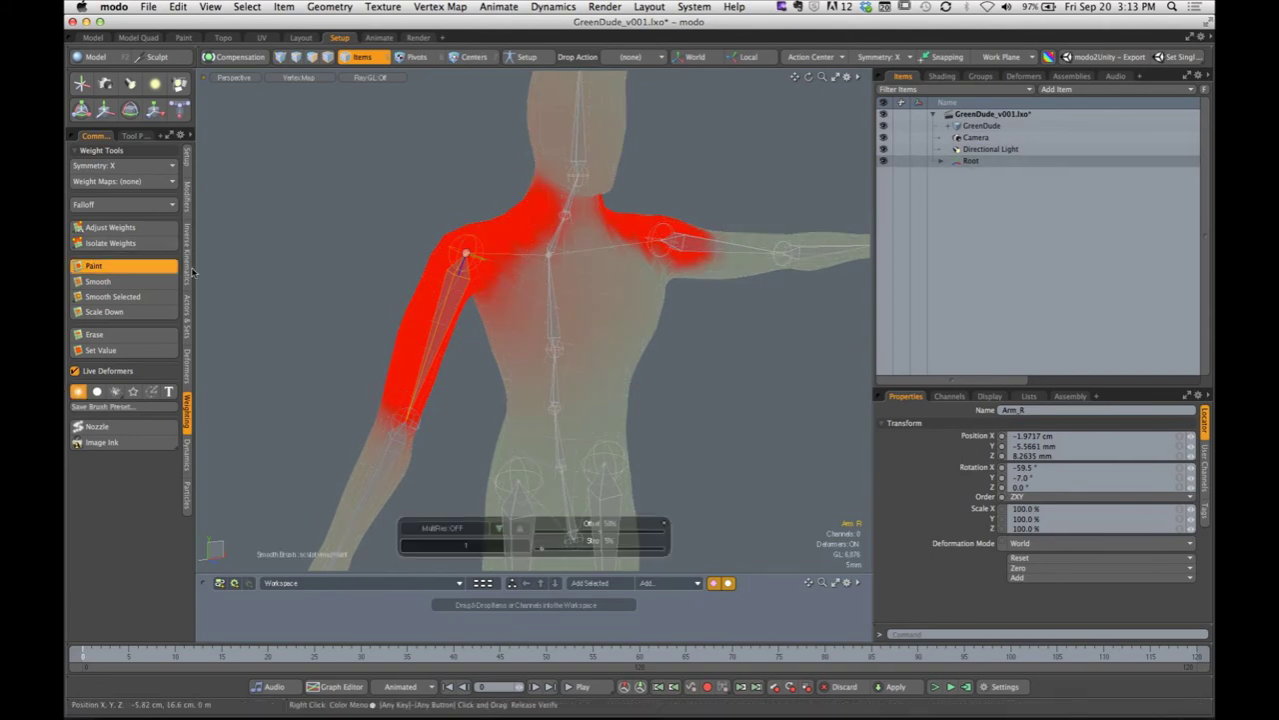
{"action": "mouse_move", "coordinate": [600, 420]}
{"action": "left_mouse_down", "text": "alt"}
{"action": "mouse_move", "coordinate": [680, 402]}
{"action": "mouse_move", "coordinate": [516, 379]}
{"action": "left_mouse_up", "text": "alt"}
{"action": "scroll", "coordinate": [559, 355], "scroll_direction": "up", "scroll_amount": 5}
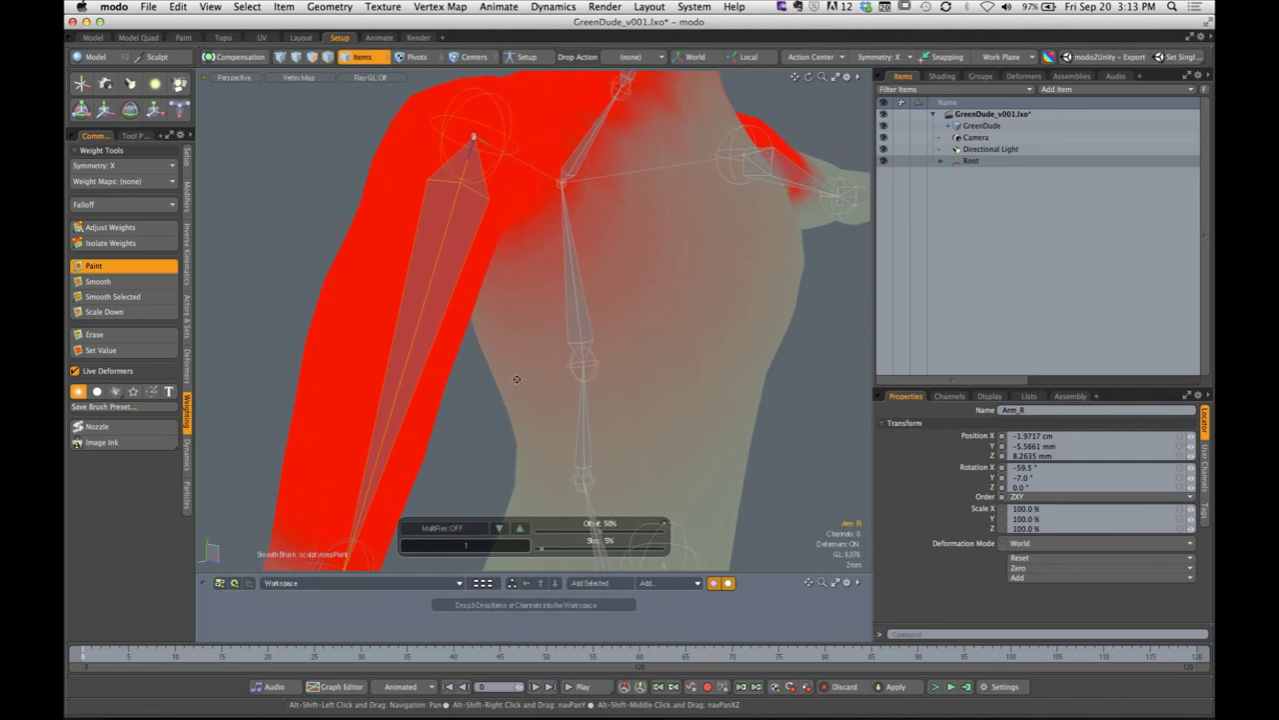
Look through the available weight maps, and expand the joint hierarchy under Root down to Arm_R's child joint
{"action": "left_click", "coordinate": [125, 181]}
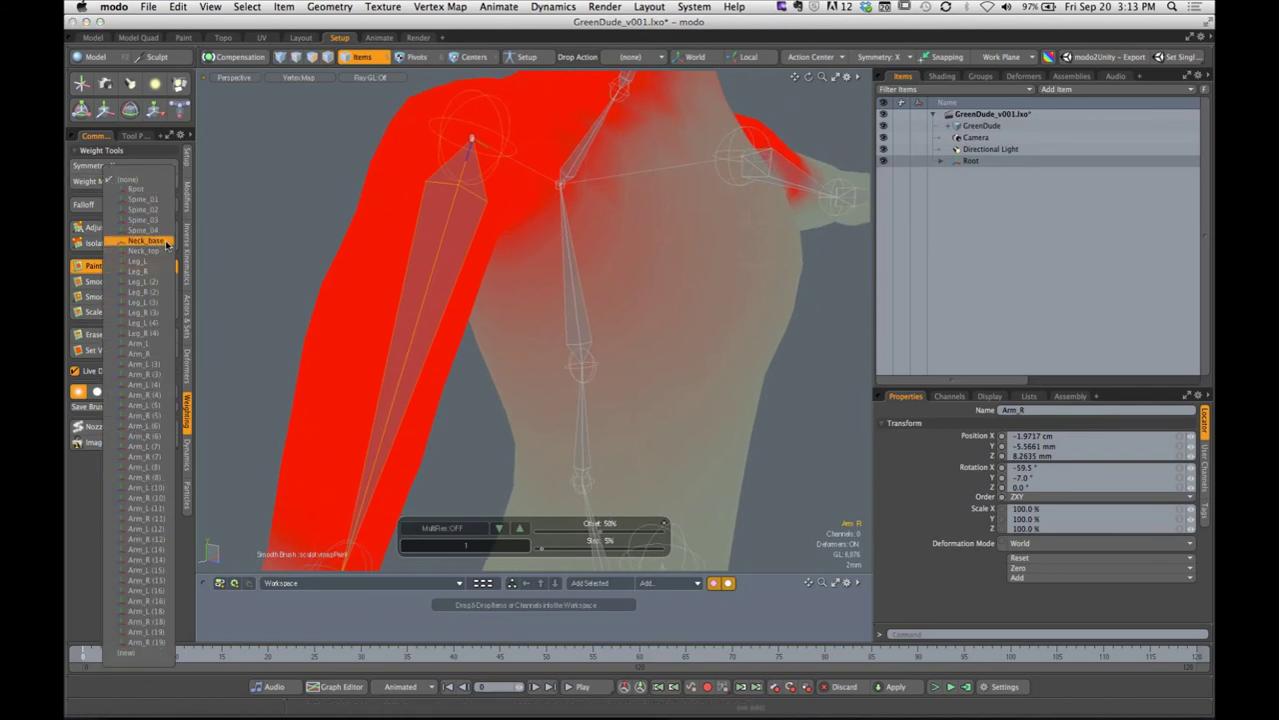
{"action": "left_click", "coordinate": [265, 216]}
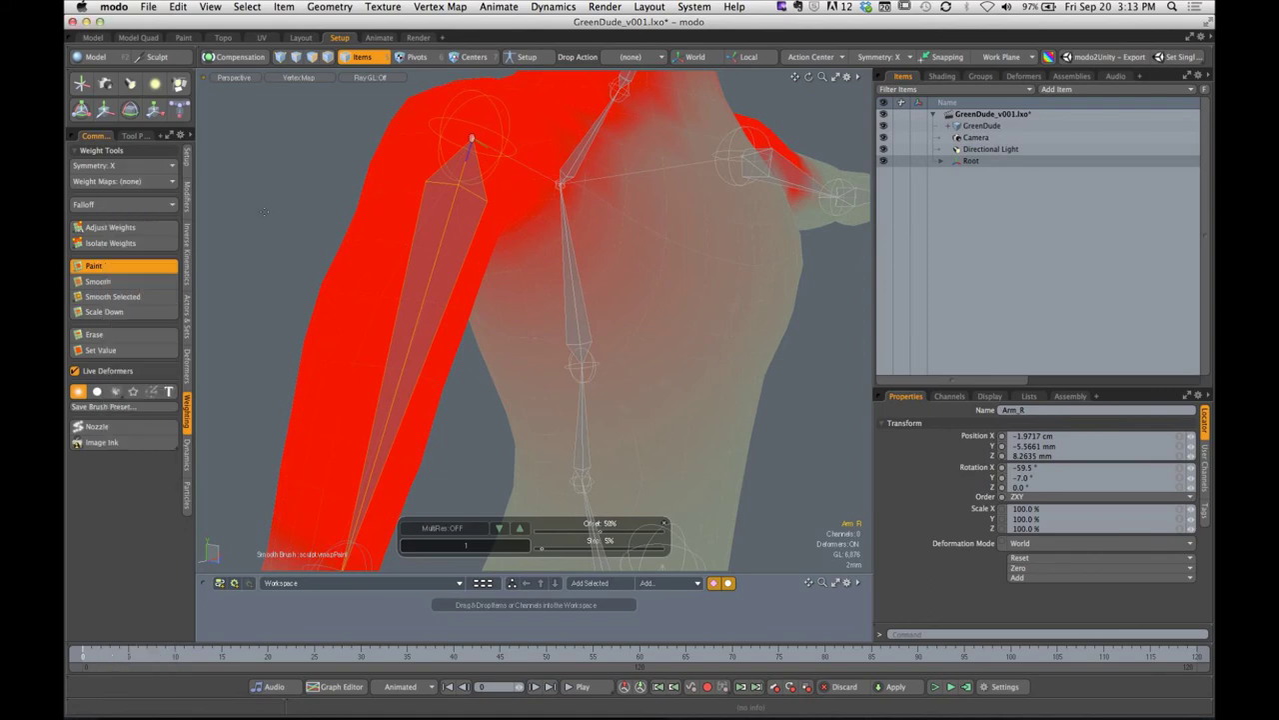
{"action": "left_click", "coordinate": [941, 161]}
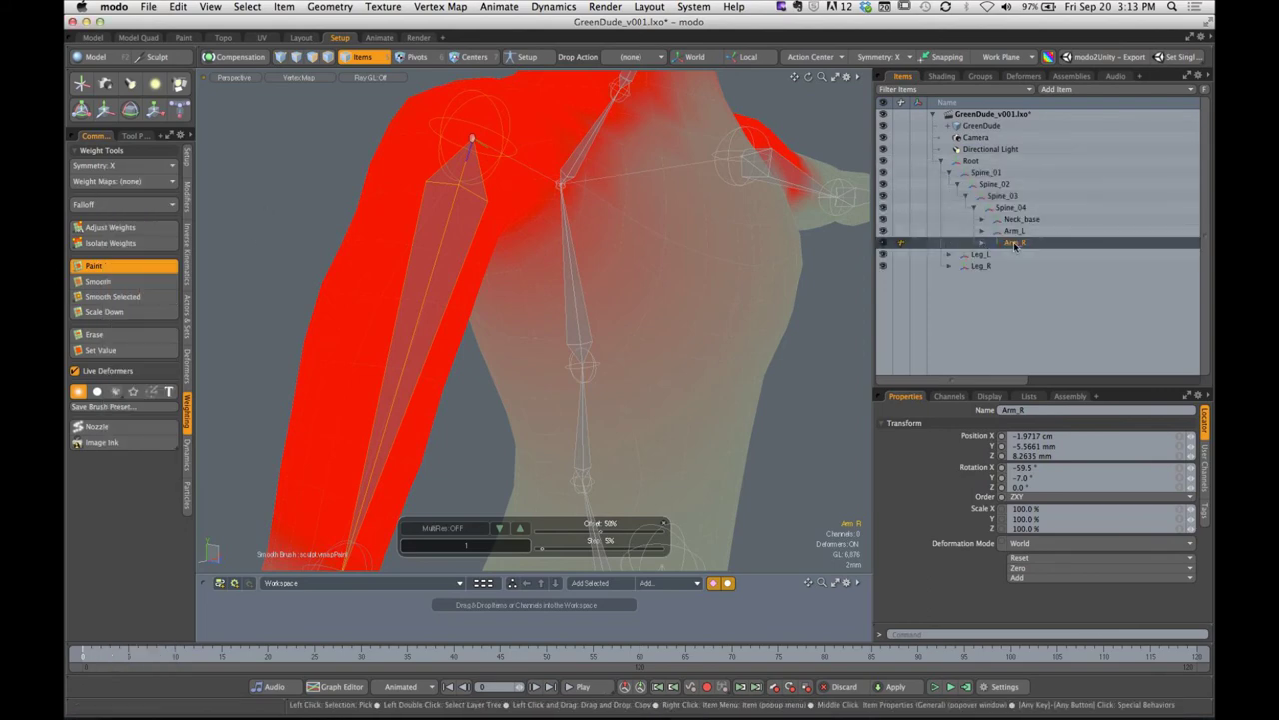
{"action": "left_click", "coordinate": [983, 242]}
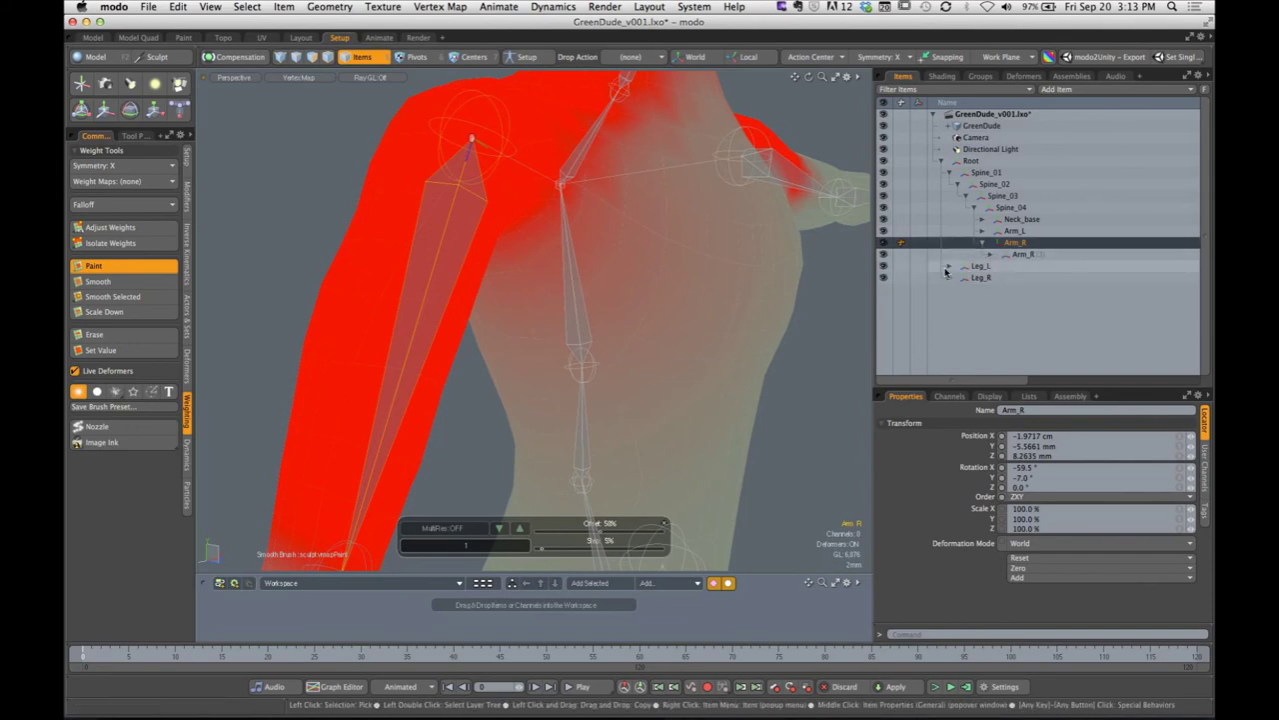
Target the Arm_R weight map and paint more of its weight over the shoulder, upper chest and base of the neck
{"action": "left_click", "coordinate": [138, 183]}
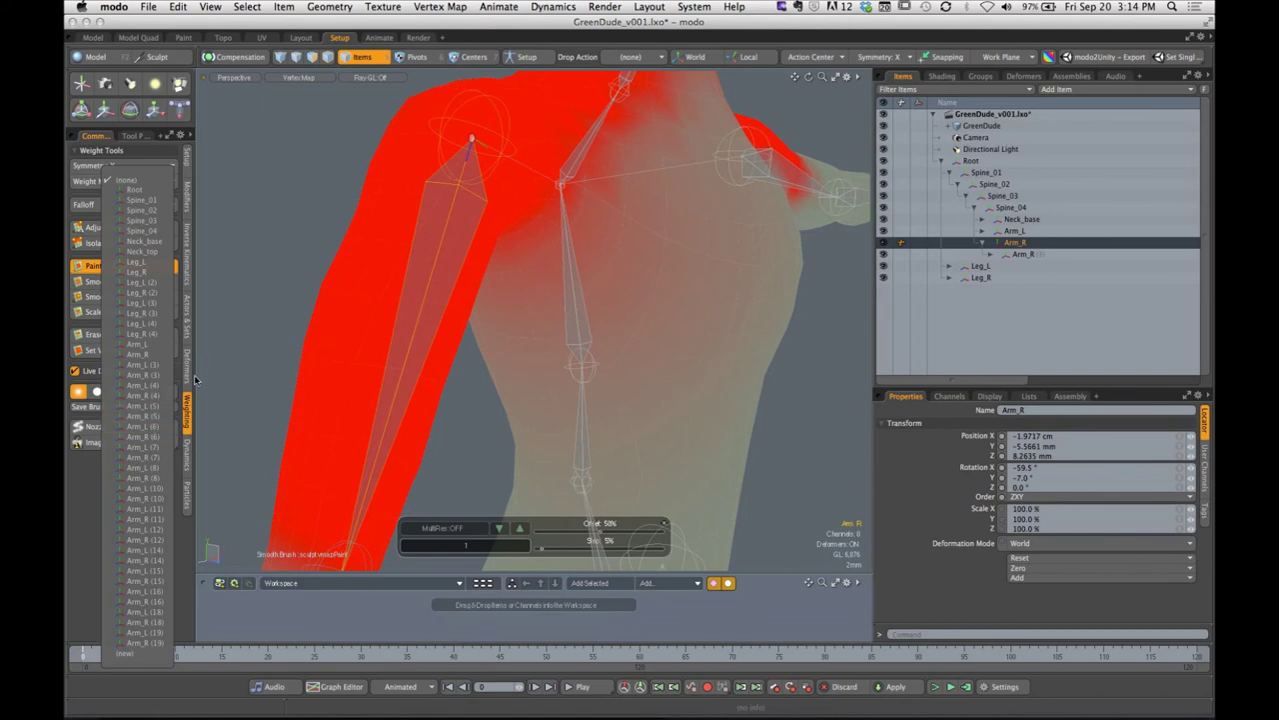
{"action": "left_click", "coordinate": [307, 178]}
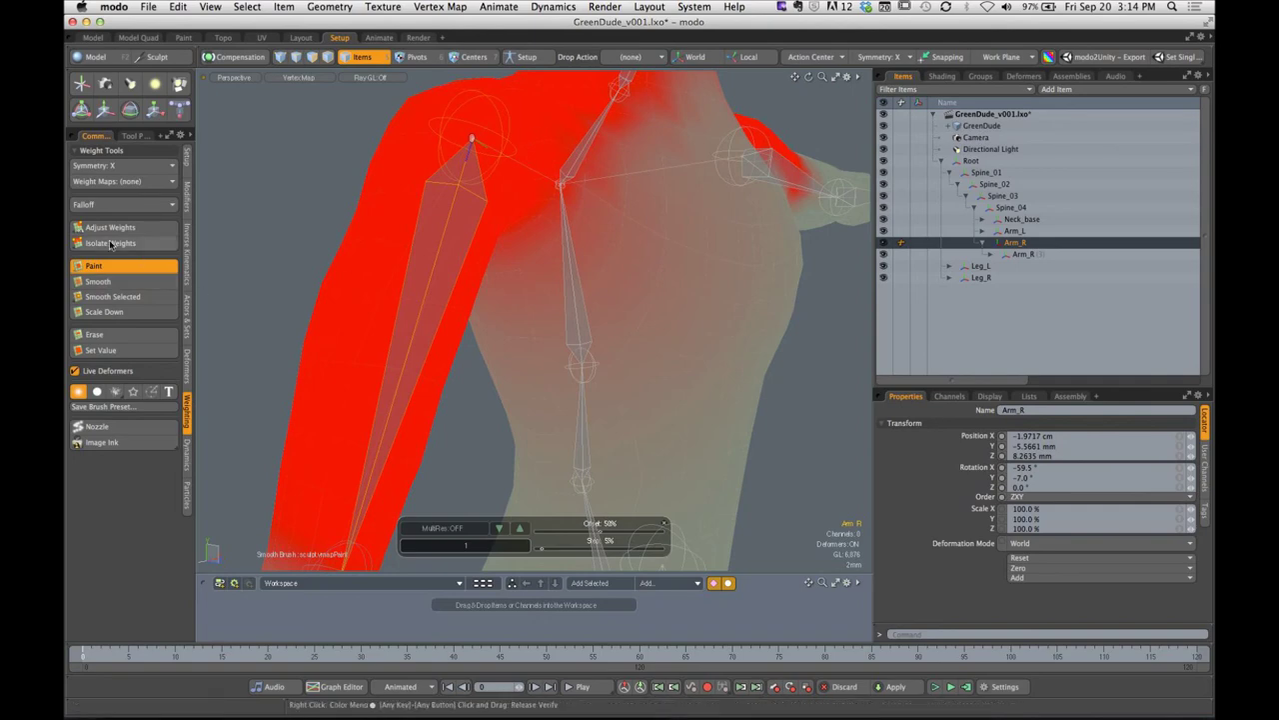
{"action": "left_click", "coordinate": [124, 182]}
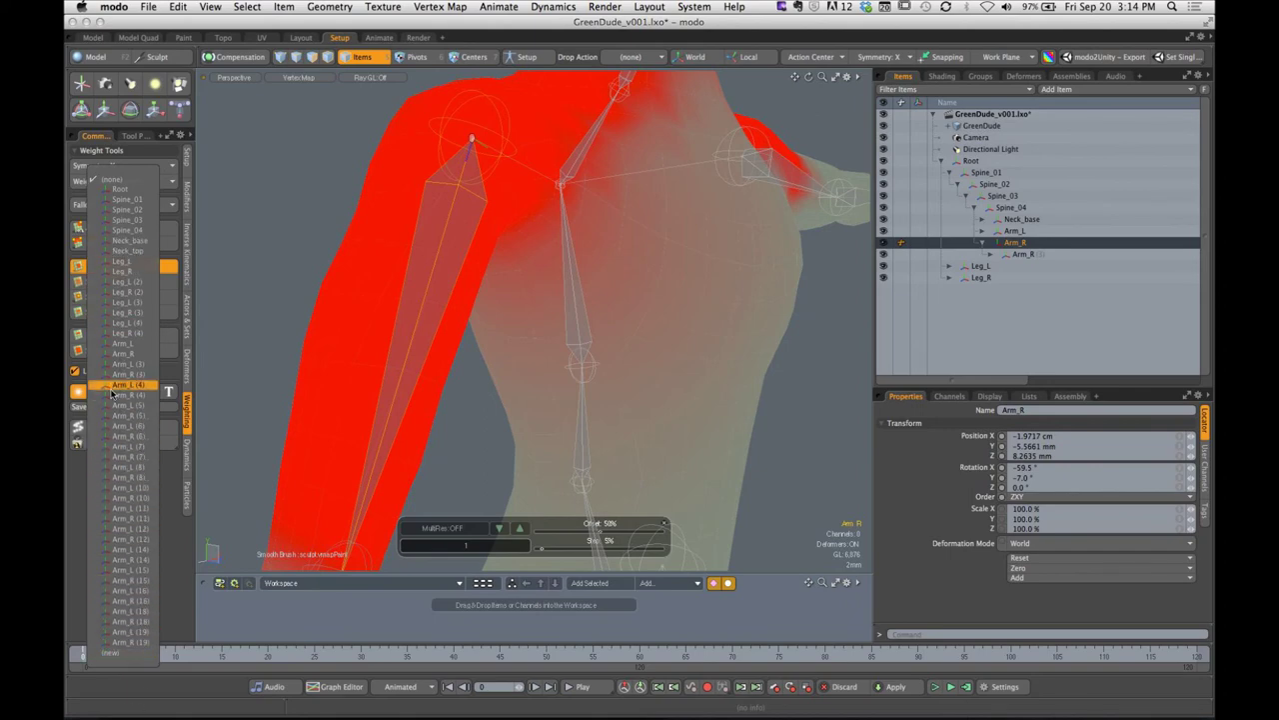
{"action": "left_click", "coordinate": [123, 353]}
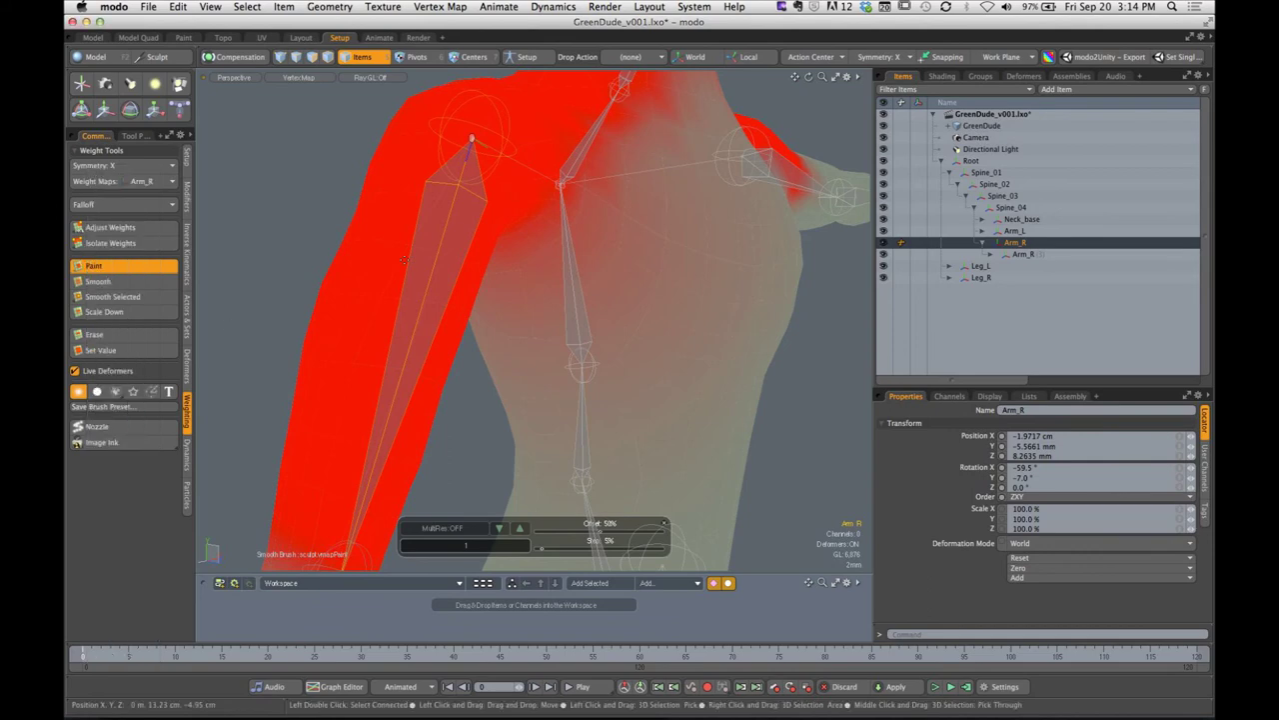
{"action": "mouse_move", "coordinate": [523, 202]}
{"action": "left_mouse_down", "text": "alt"}
{"action": "mouse_move", "coordinate": [515, 250]}
{"action": "mouse_move", "coordinate": [497, 256]}
{"action": "left_mouse_up", "text": "alt"}
{"action": "mouse_move", "coordinate": [497, 256]}
{"action": "right_mouse_down"}
{"action": "mouse_move", "coordinate": [669, 256]}
{"action": "mouse_move", "coordinate": [584, 256]}
{"action": "right_mouse_up"}
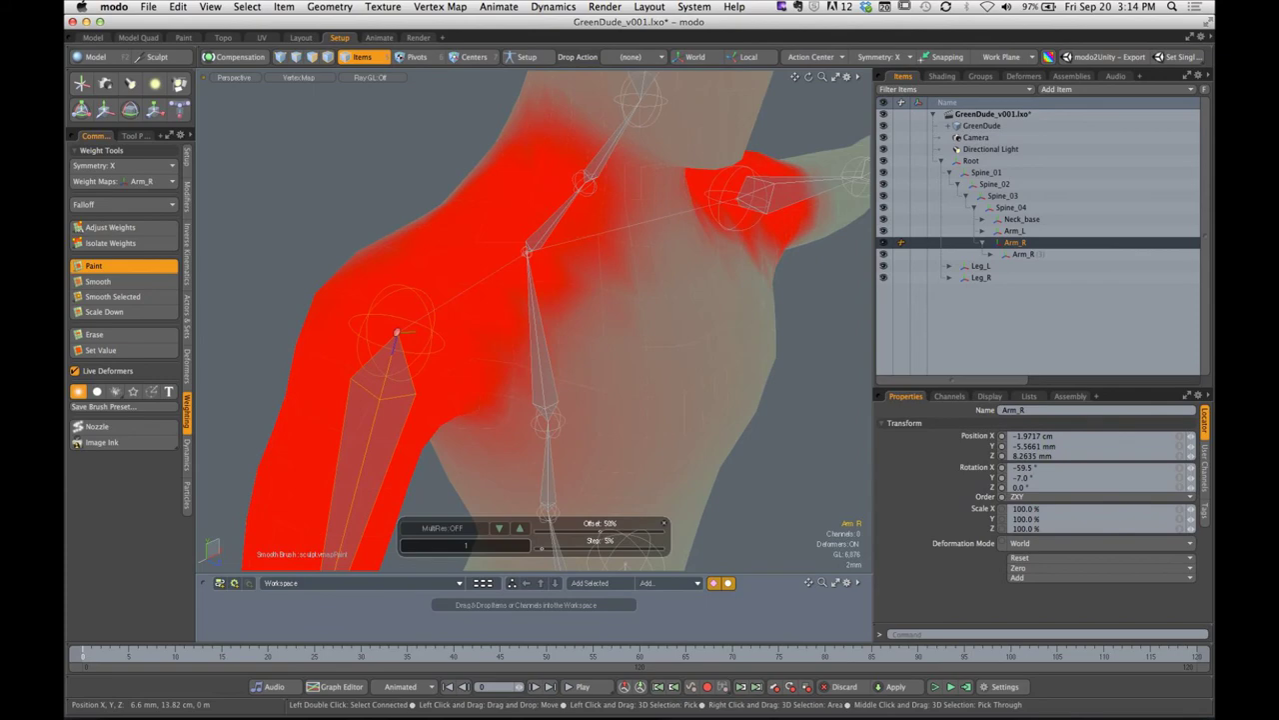
{"action": "left_click_drag", "start_coordinate": [497, 255], "coordinate": [597, 328]}
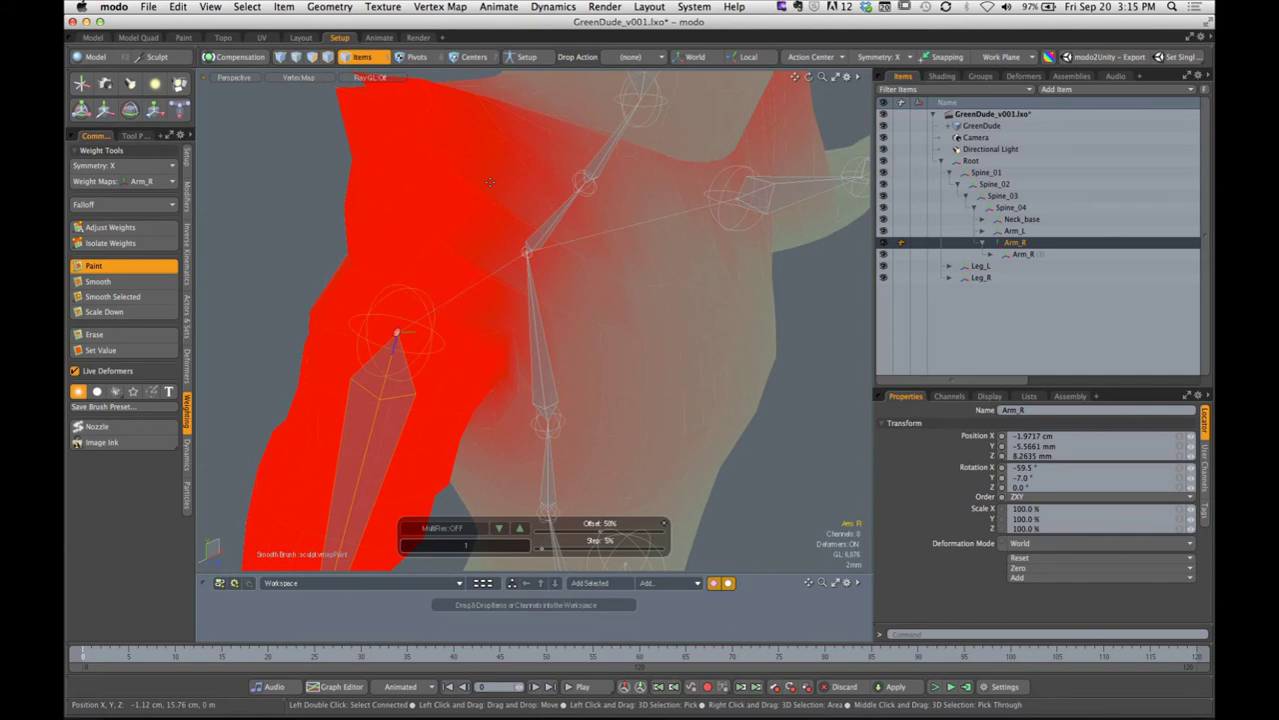
Widen the tool panel and review the Paint tool's value, normalization and brush size settings
{"action": "left_click", "coordinate": [131, 137]}
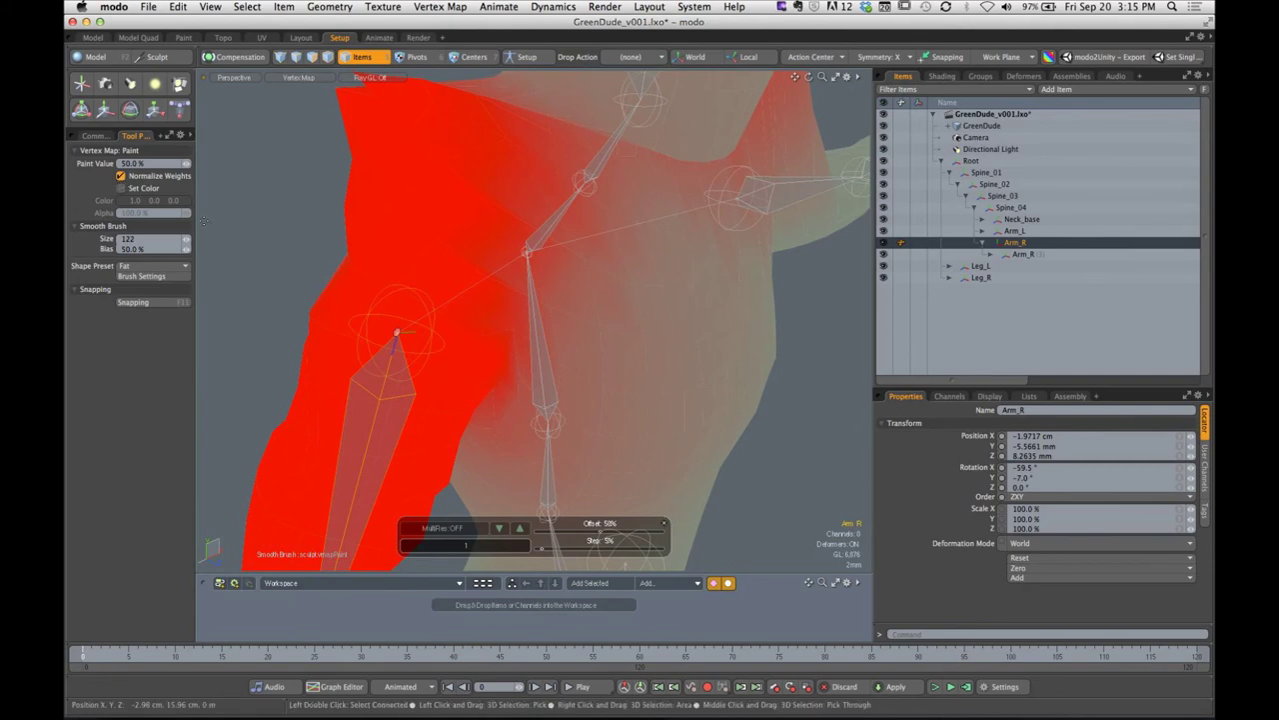
{"action": "left_click_drag", "start_coordinate": [194, 196], "coordinate": [221, 222]}
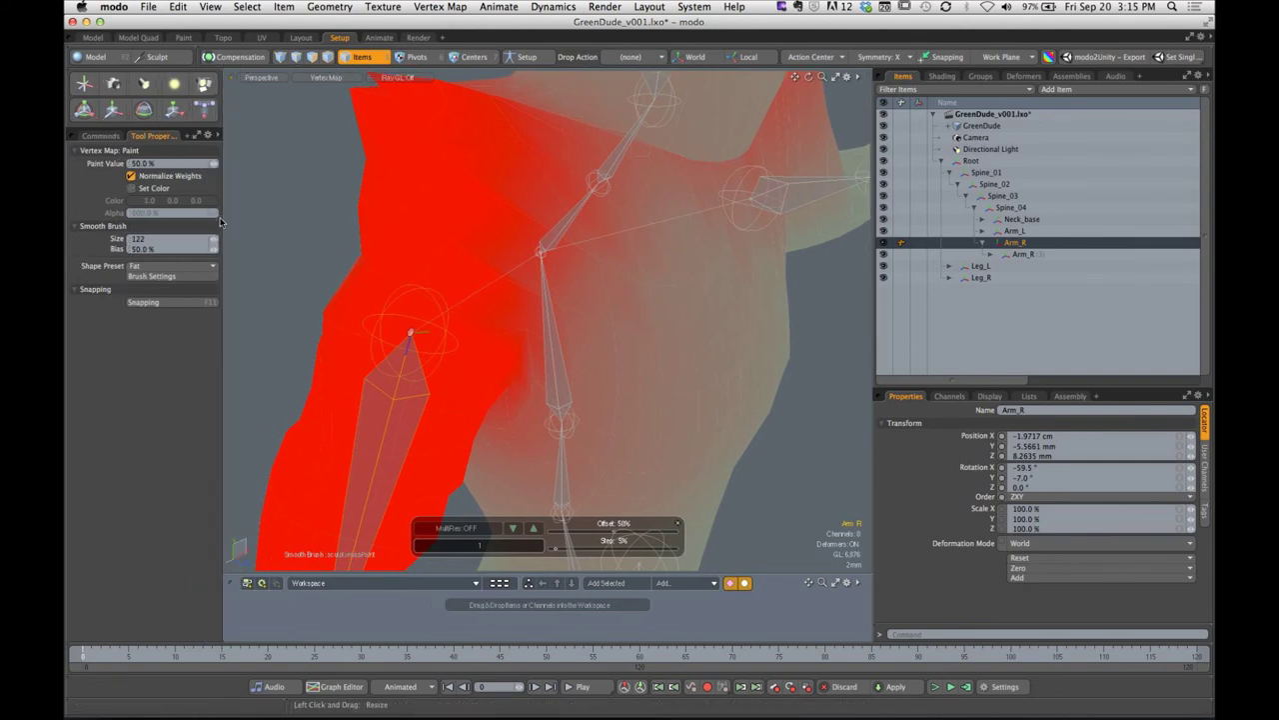
{"action": "left_click", "coordinate": [102, 136]}
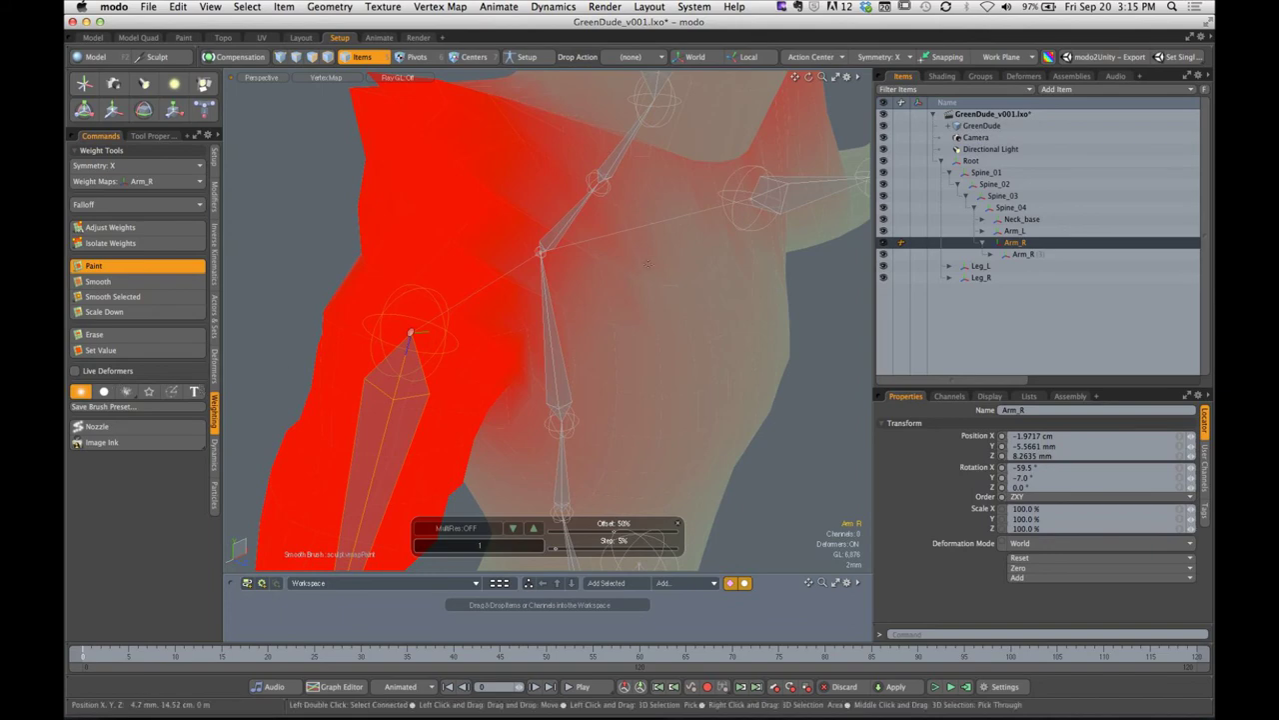
Drop the Paint tool, select the Arm_R joint and test-rotate it to check the shoulder deformation, undoing the rotations
{"action": "mouse_move", "coordinate": [606, 244]}
{"action": "left_mouse_down", "text": "alt"}
{"action": "mouse_move", "coordinate": [710, 262]}
{"action": "mouse_move", "coordinate": [589, 289]}
{"action": "mouse_move", "coordinate": [527, 341]}
{"action": "mouse_move", "coordinate": [581, 289]}
{"action": "left_mouse_up", "text": "alt"}
{"action": "key", "text": "Escape"}
{"action": "mouse_move", "coordinate": [458, 240]}
{"action": "left_mouse_down", "text": "alt"}
{"action": "mouse_move", "coordinate": [579, 230]}
{"action": "mouse_move", "coordinate": [585, 250]}
{"action": "mouse_move", "coordinate": [499, 288]}
{"action": "left_mouse_up", "text": "alt"}
{"action": "left_click", "coordinate": [531, 60]}
{"action": "left_click", "coordinate": [543, 60]}
{"action": "key", "text": "y"}
{"action": "left_click", "coordinate": [504, 298]}
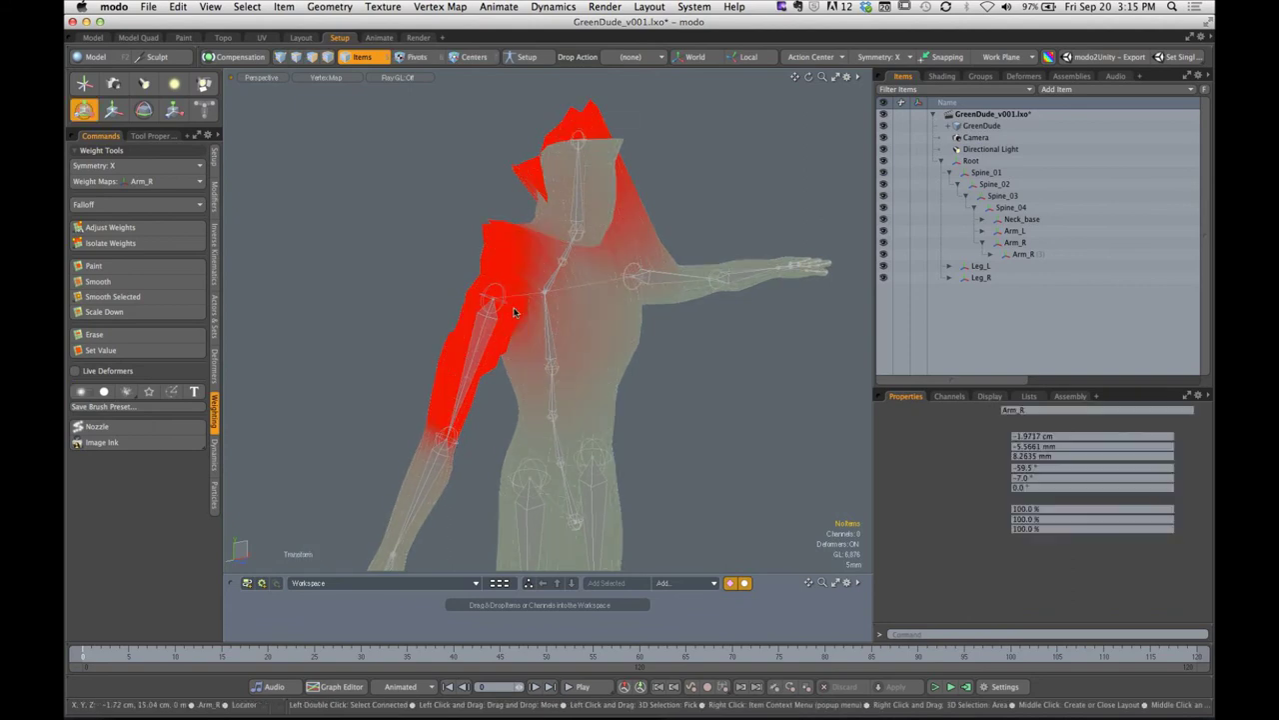
{"action": "left_click_drag", "start_coordinate": [431, 294], "coordinate": [480, 228]}
{"action": "key", "text": "super+z"}
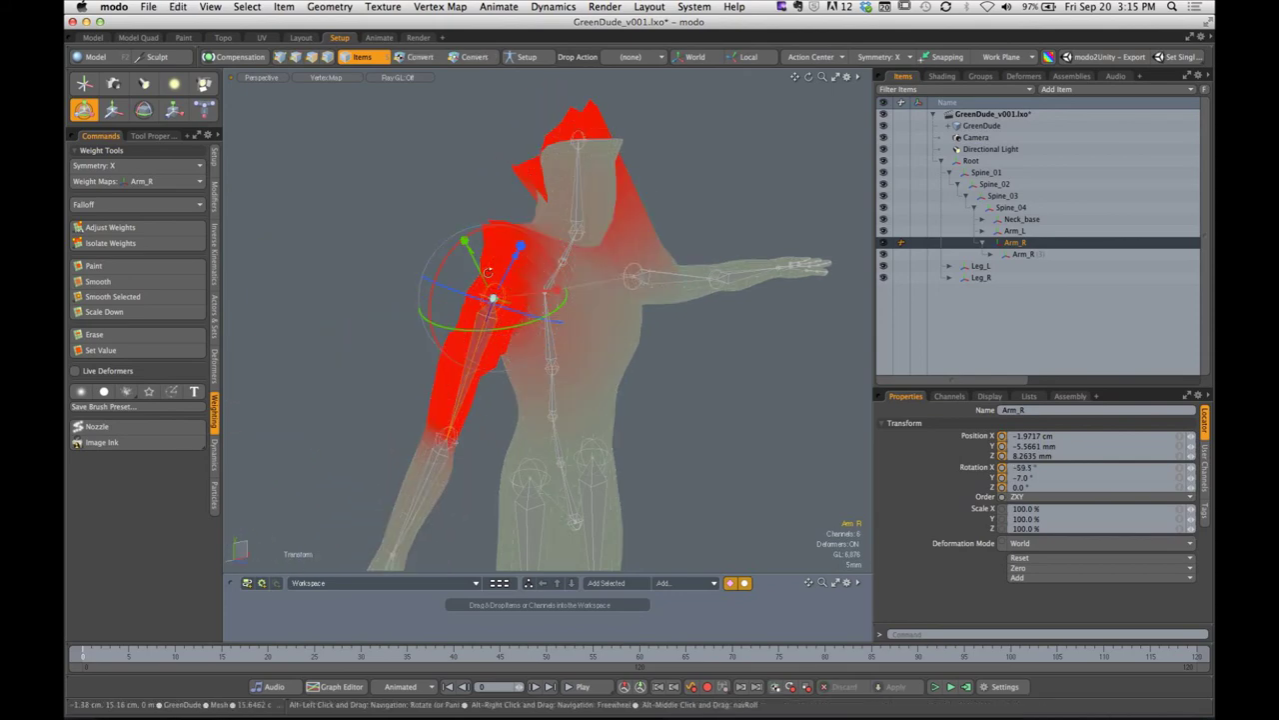
{"action": "mouse_move", "coordinate": [429, 300]}
{"action": "left_mouse_down"}
{"action": "mouse_move", "coordinate": [462, 240]}
{"action": "mouse_move", "coordinate": [426, 322]}
{"action": "mouse_move", "coordinate": [463, 238]}
{"action": "mouse_move", "coordinate": [449, 267]}
{"action": "mouse_move", "coordinate": [577, 278]}
{"action": "mouse_move", "coordinate": [523, 278]}
{"action": "left_mouse_up"}
{"action": "key", "text": "super+z"}
{"action": "key", "text": "super+z"}
Enter Setup mode, reactivate the Paint tool, and try adding and subtracting Arm_R weight on both sides of the chest
{"action": "left_click", "coordinate": [527, 58]}
{"action": "left_click", "coordinate": [119, 266]}
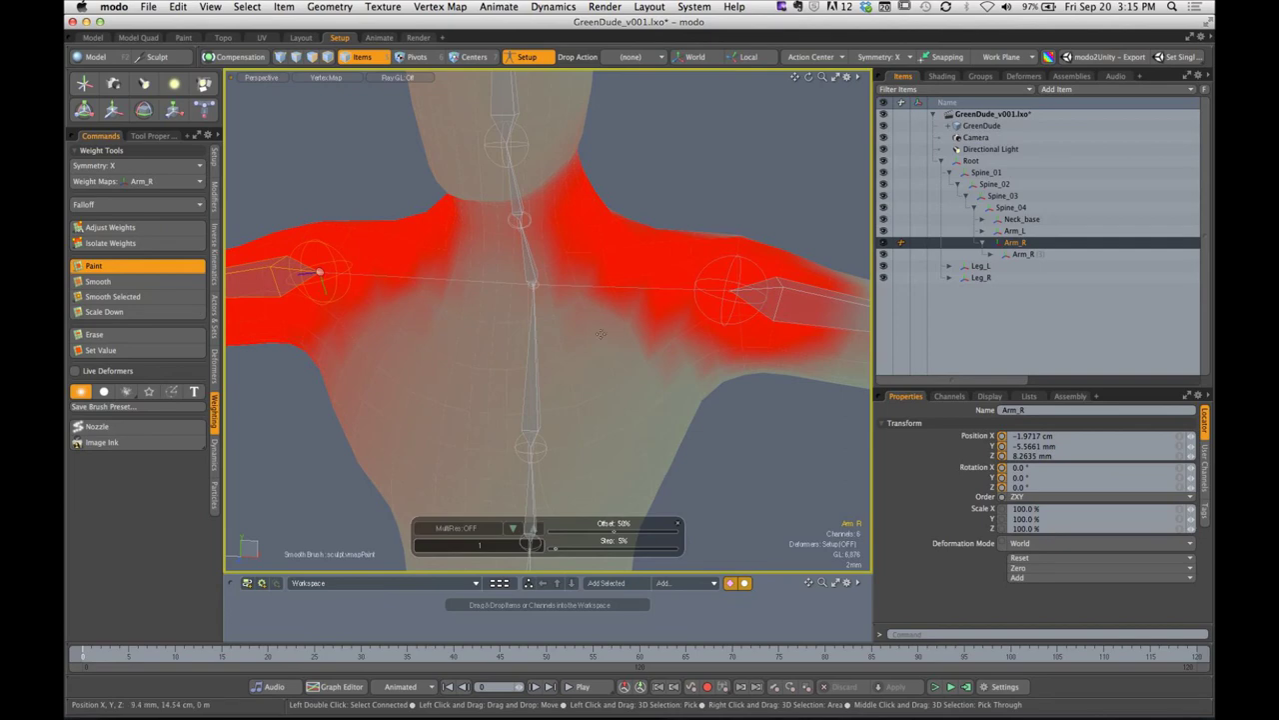
{"action": "left_click", "coordinate": [615, 365]}
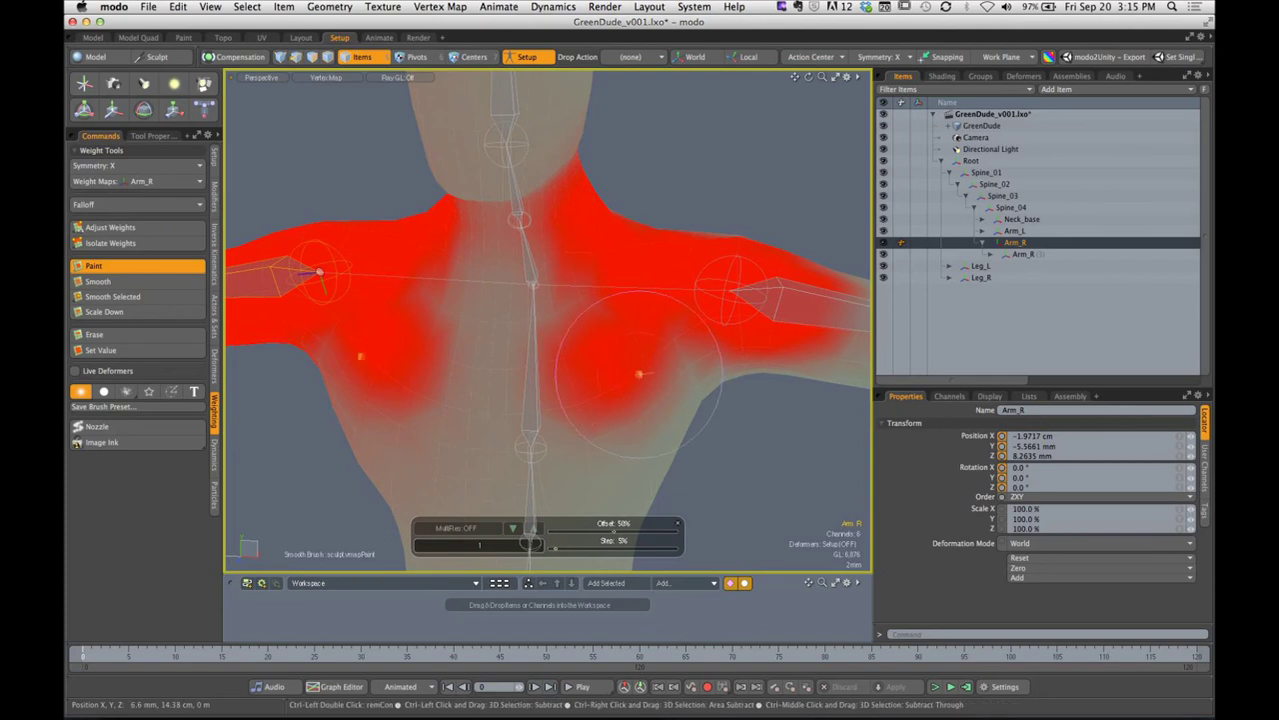
{"action": "key", "text": "ctrl+z"}
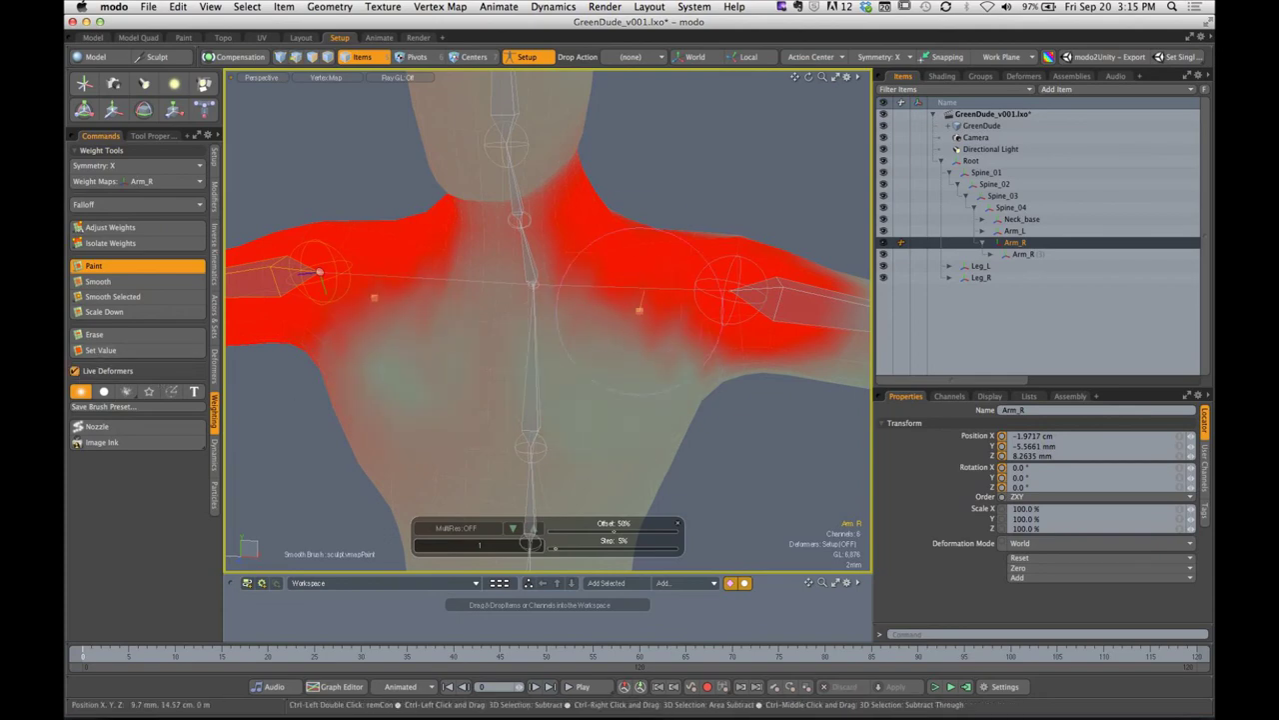
{"action": "mouse_move", "coordinate": [639, 302]}
{"action": "left_mouse_down", "text": "ctrl"}
{"action": "mouse_move", "coordinate": [626, 306]}
{"action": "mouse_move", "coordinate": [663, 326]}
{"action": "mouse_move", "coordinate": [606, 371]}
{"action": "mouse_move", "coordinate": [671, 389]}
{"action": "mouse_move", "coordinate": [616, 400]}
{"action": "mouse_move", "coordinate": [594, 299]}
{"action": "mouse_move", "coordinate": [559, 329]}
{"action": "mouse_move", "coordinate": [657, 371]}
{"action": "mouse_move", "coordinate": [713, 350]}
{"action": "left_mouse_up", "text": "ctrl"}
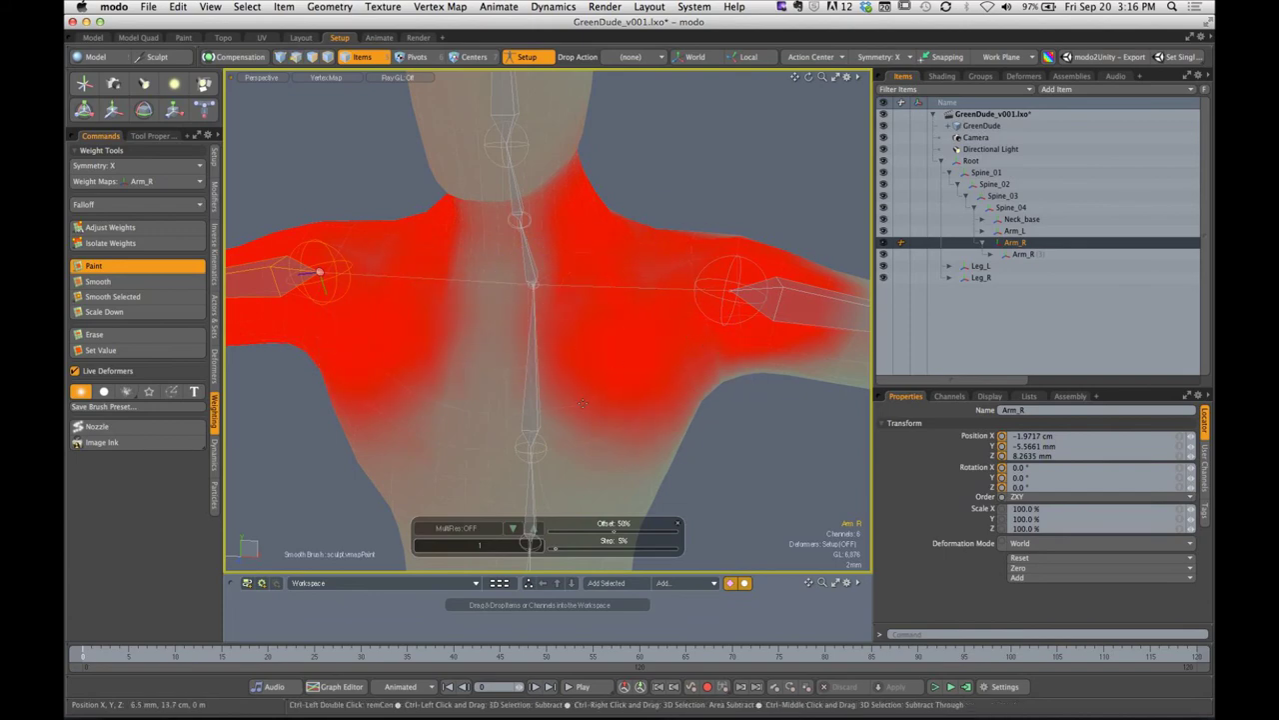
Subtract the Arm_R weight from the chest, the sides of the torso and the back
{"action": "mouse_move", "coordinate": [684, 335]}
{"action": "left_mouse_down", "text": "ctrl"}
{"action": "mouse_move", "coordinate": [617, 357]}
{"action": "mouse_move", "coordinate": [700, 357]}
{"action": "mouse_move", "coordinate": [625, 406]}
{"action": "mouse_move", "coordinate": [614, 329]}
{"action": "mouse_move", "coordinate": [586, 294]}
{"action": "mouse_move", "coordinate": [580, 332]}
{"action": "mouse_move", "coordinate": [618, 476]}
{"action": "mouse_move", "coordinate": [760, 265]}
{"action": "mouse_move", "coordinate": [785, 326]}
{"action": "mouse_move", "coordinate": [749, 336]}
{"action": "mouse_move", "coordinate": [815, 235]}
{"action": "mouse_move", "coordinate": [700, 280]}
{"action": "mouse_move", "coordinate": [564, 365]}
{"action": "mouse_move", "coordinate": [626, 469]}
{"action": "left_mouse_up", "text": "ctrl"}
{"action": "left_click_drag", "start_coordinate": [621, 353], "coordinate": [634, 250], "text": "alt"}
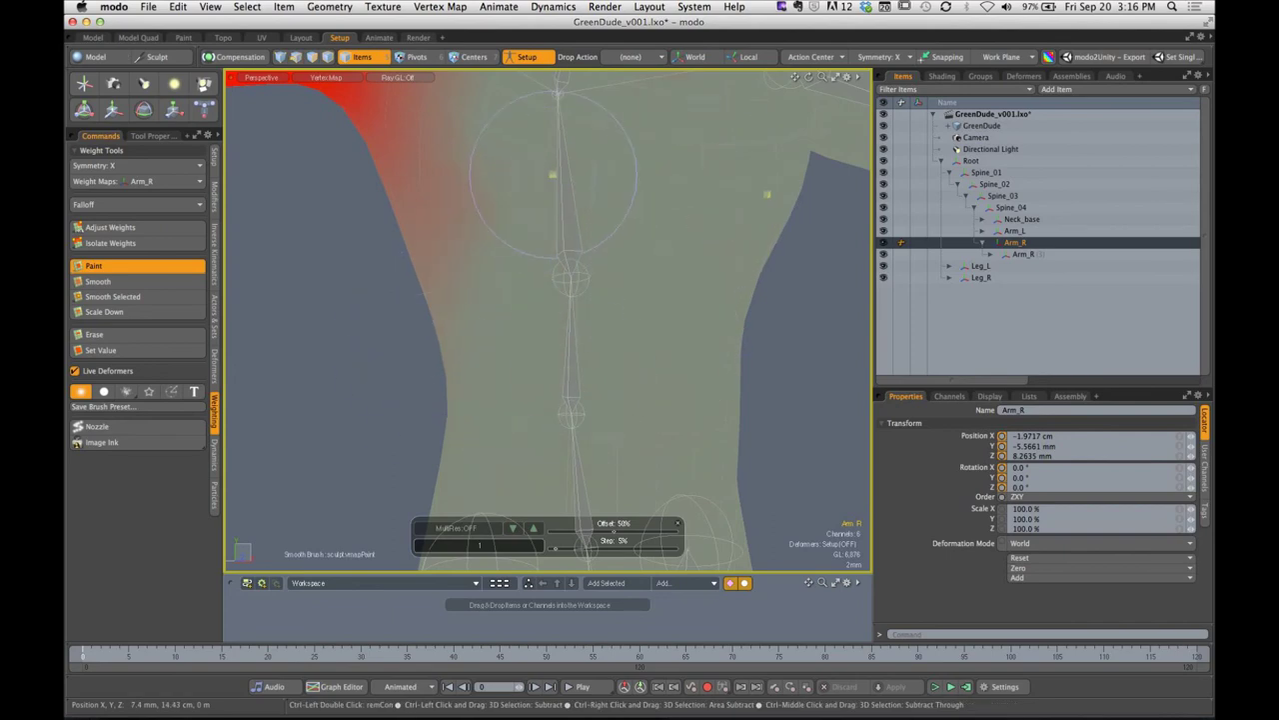
{"action": "mouse_move", "coordinate": [523, 362]}
{"action": "left_mouse_down", "text": "alt"}
{"action": "mouse_move", "coordinate": [619, 347]}
{"action": "mouse_move", "coordinate": [563, 349]}
{"action": "mouse_move", "coordinate": [557, 245]}
{"action": "left_mouse_up", "text": "alt"}
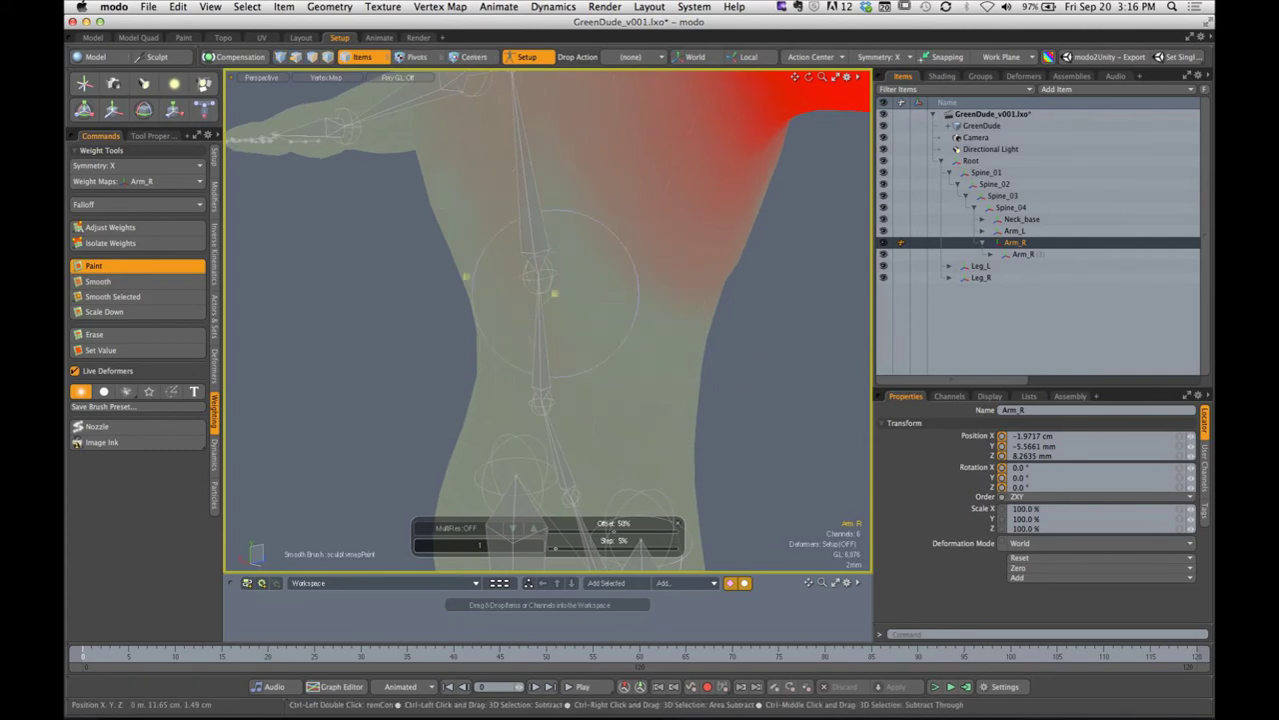
{"action": "left_click_drag", "start_coordinate": [649, 377], "coordinate": [612, 219], "text": "alt+shift"}
{"action": "scroll", "coordinate": [617, 354], "scroll_direction": "down", "scroll_amount": 5}
{"action": "left_click_drag", "start_coordinate": [602, 312], "coordinate": [536, 251], "text": "alt+shift"}
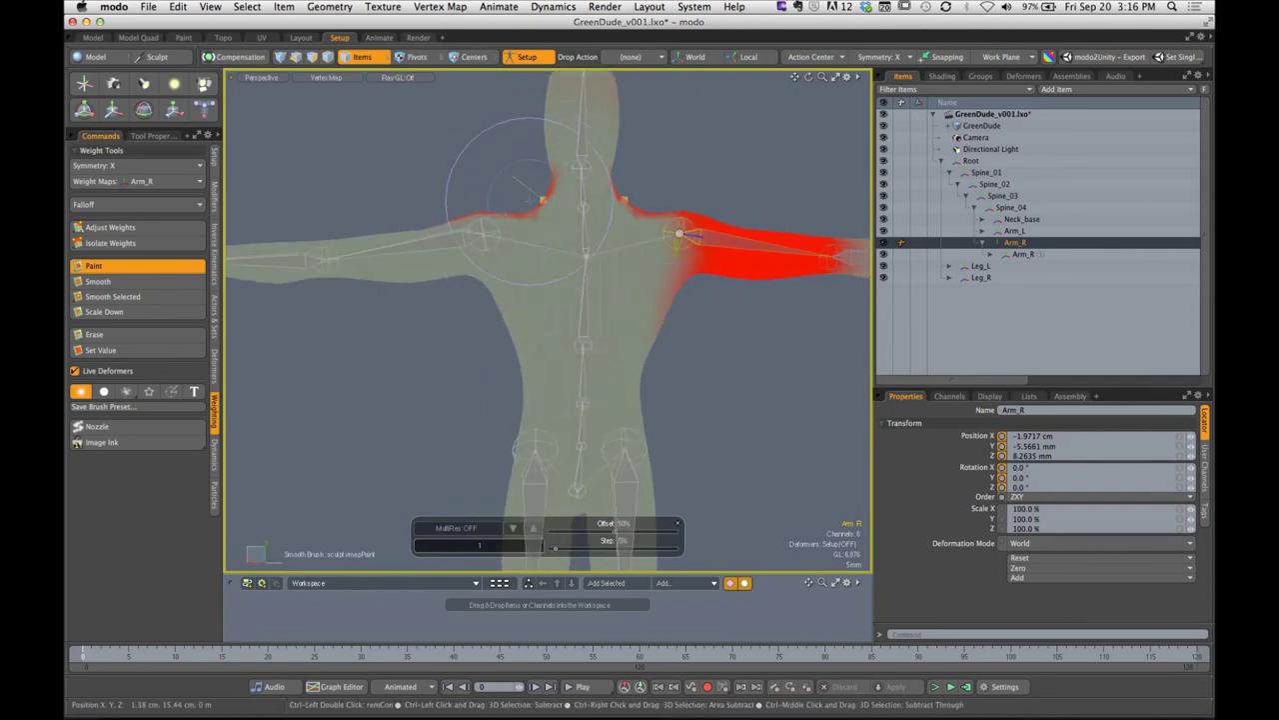
Subtract the remaining Arm_R weight from the neck, the head and the tops of the shoulders
{"action": "left_click_drag", "start_coordinate": [531, 148], "coordinate": [588, 222], "text": "alt"}
{"action": "scroll", "coordinate": [600, 240], "scroll_direction": "up", "scroll_amount": 5}
{"action": "mouse_move", "coordinate": [560, 280]}
{"action": "left_mouse_down", "text": "alt"}
{"action": "mouse_move", "coordinate": [593, 302]}
{"action": "mouse_move", "coordinate": [494, 326]}
{"action": "mouse_move", "coordinate": [468, 396]}
{"action": "mouse_move", "coordinate": [515, 367]}
{"action": "mouse_move", "coordinate": [543, 309]}
{"action": "mouse_move", "coordinate": [494, 254]}
{"action": "mouse_move", "coordinate": [553, 189]}
{"action": "mouse_move", "coordinate": [522, 191]}
{"action": "mouse_move", "coordinate": [709, 217]}
{"action": "left_mouse_up", "text": "alt"}
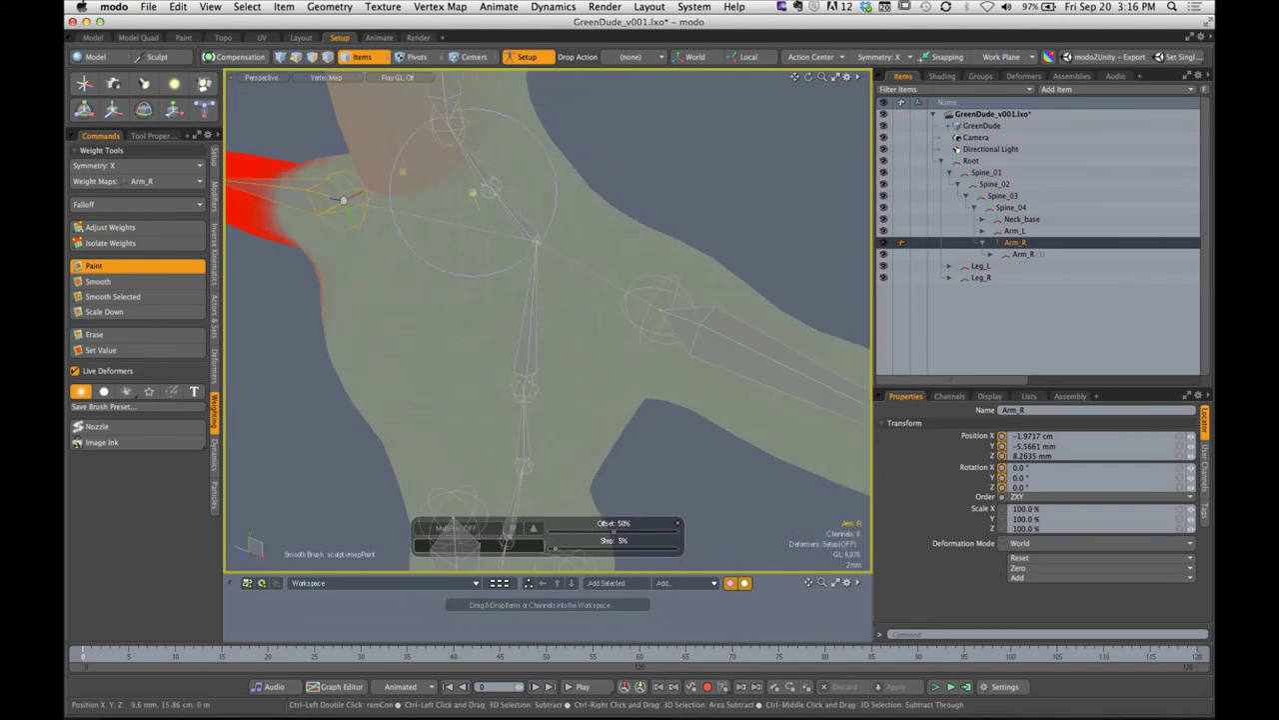
{"action": "left_click_drag", "start_coordinate": [473, 193], "coordinate": [430, 140], "text": "alt"}
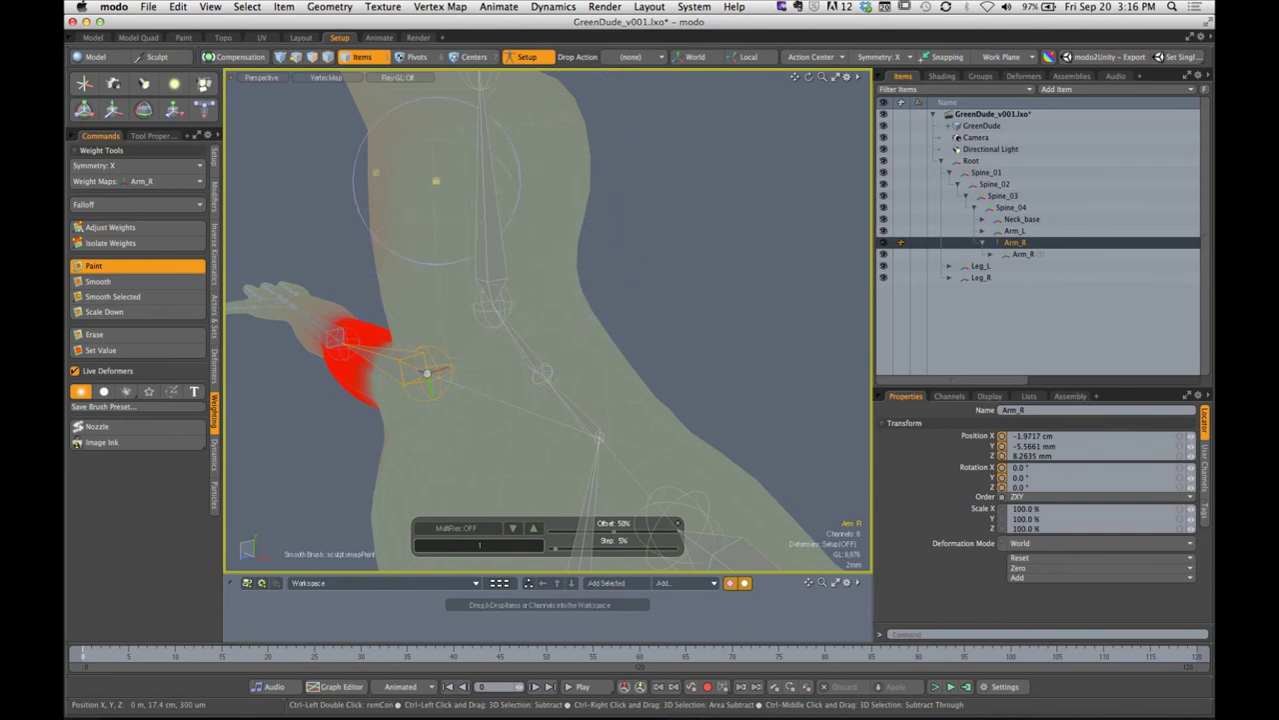
{"action": "left_click_drag", "start_coordinate": [533, 238], "coordinate": [575, 198], "text": "alt"}
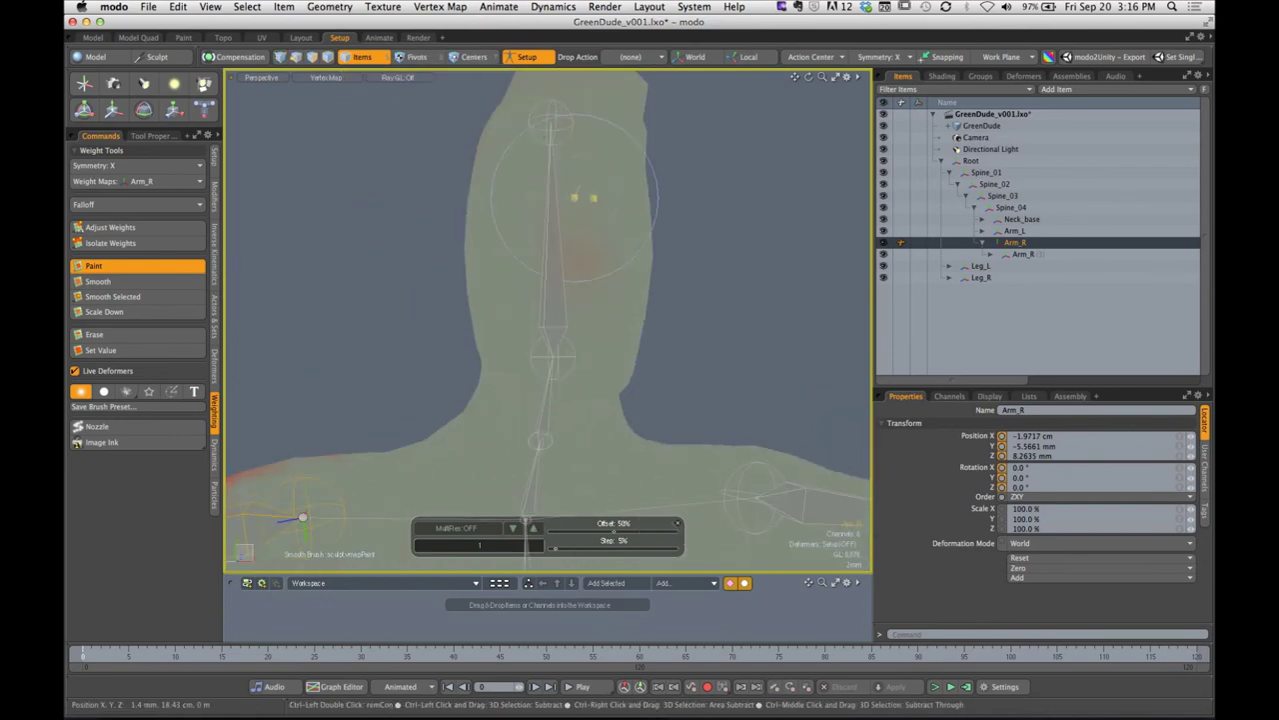
{"action": "left_click_drag", "start_coordinate": [497, 237], "coordinate": [593, 303], "text": "alt"}
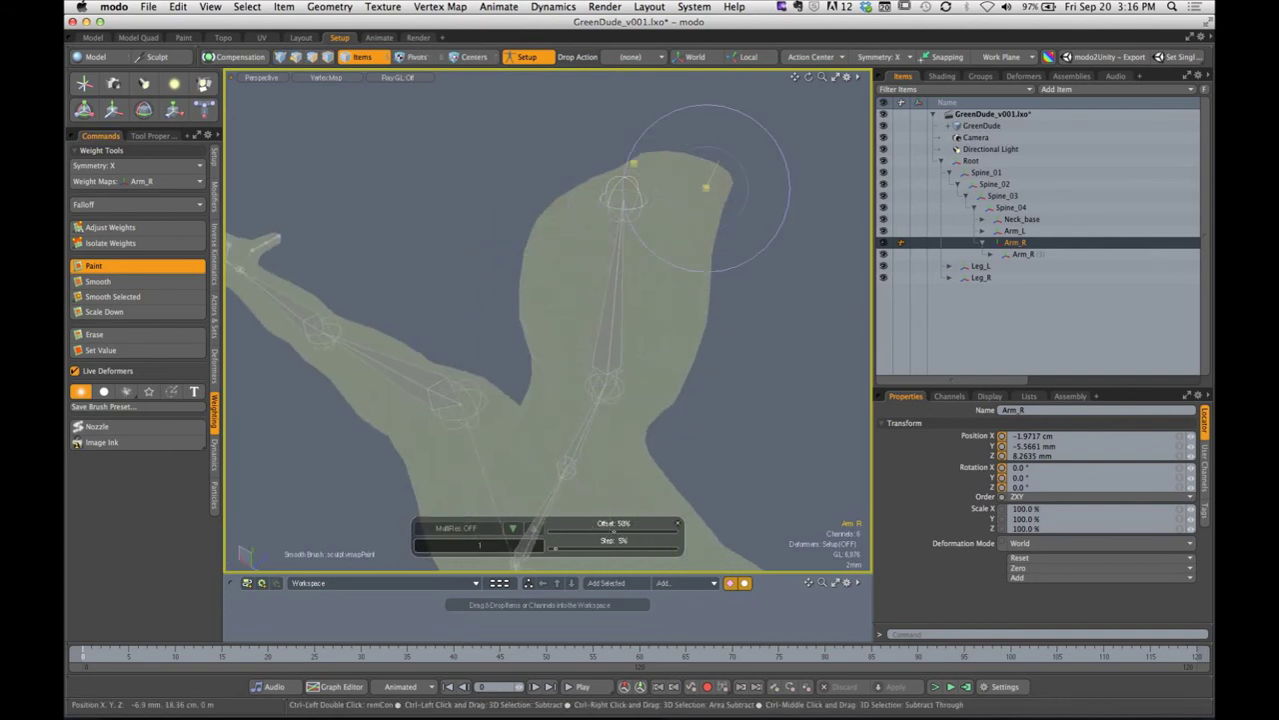
{"action": "left_click_drag", "start_coordinate": [667, 334], "coordinate": [531, 226], "text": "alt"}
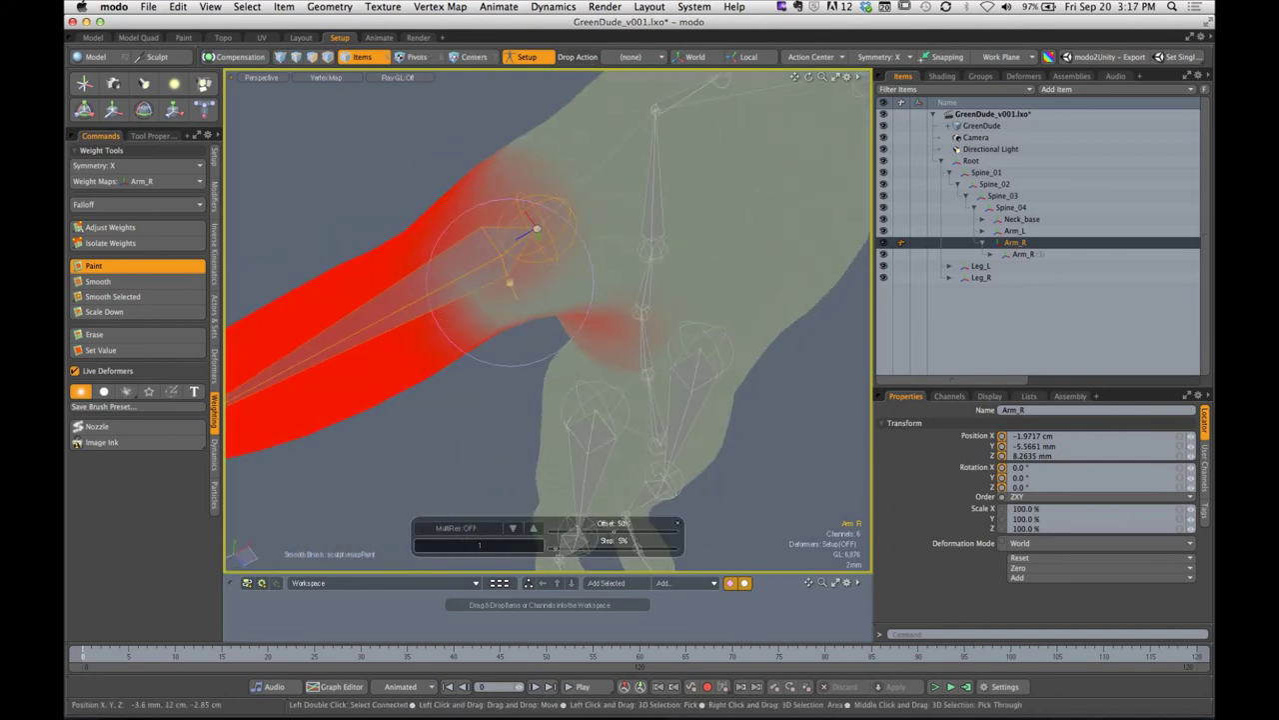
Paint Arm_R weight back around the Arm_R shoulder and armpit, blending it into the side of the chest and back
{"action": "mouse_move", "coordinate": [476, 300]}
{"action": "left_mouse_down"}
{"action": "mouse_move", "coordinate": [515, 283]}
{"action": "mouse_move", "coordinate": [521, 307]}
{"action": "mouse_move", "coordinate": [543, 240]}
{"action": "mouse_move", "coordinate": [543, 266]}
{"action": "mouse_move", "coordinate": [598, 228]}
{"action": "left_mouse_up"}
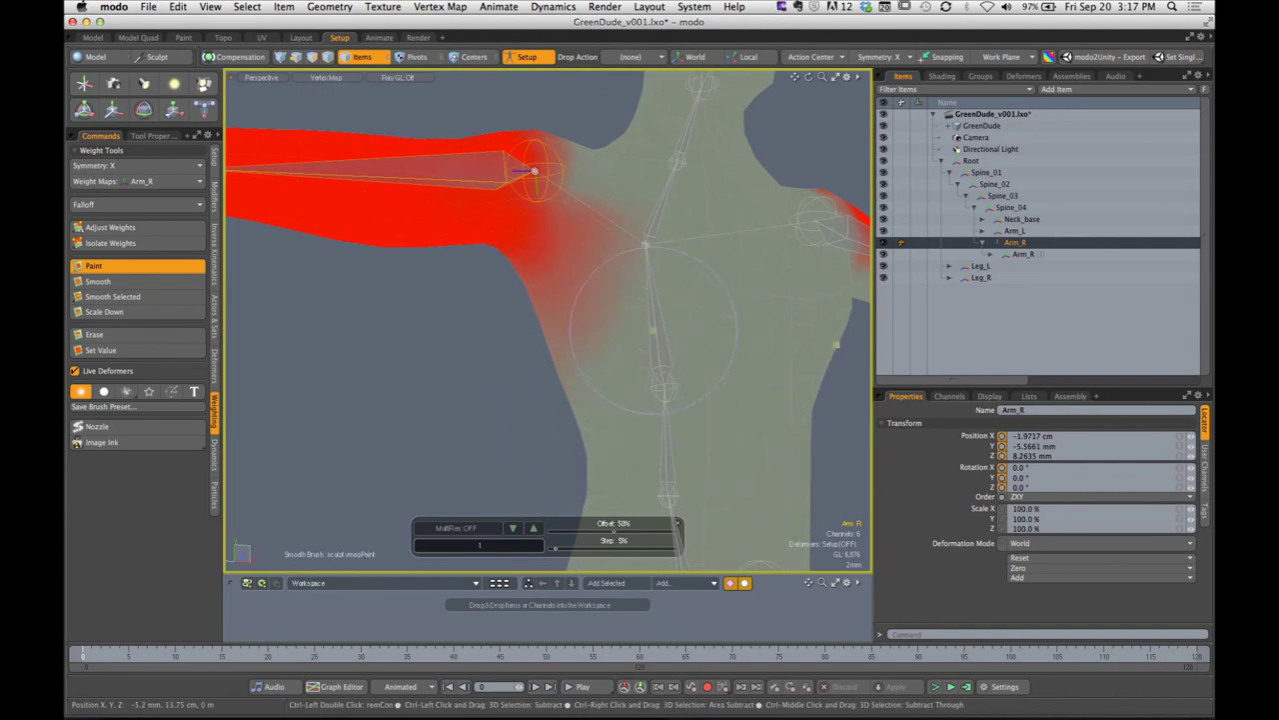
{"action": "left_click_drag", "start_coordinate": [653, 330], "coordinate": [587, 329], "text": "alt"}
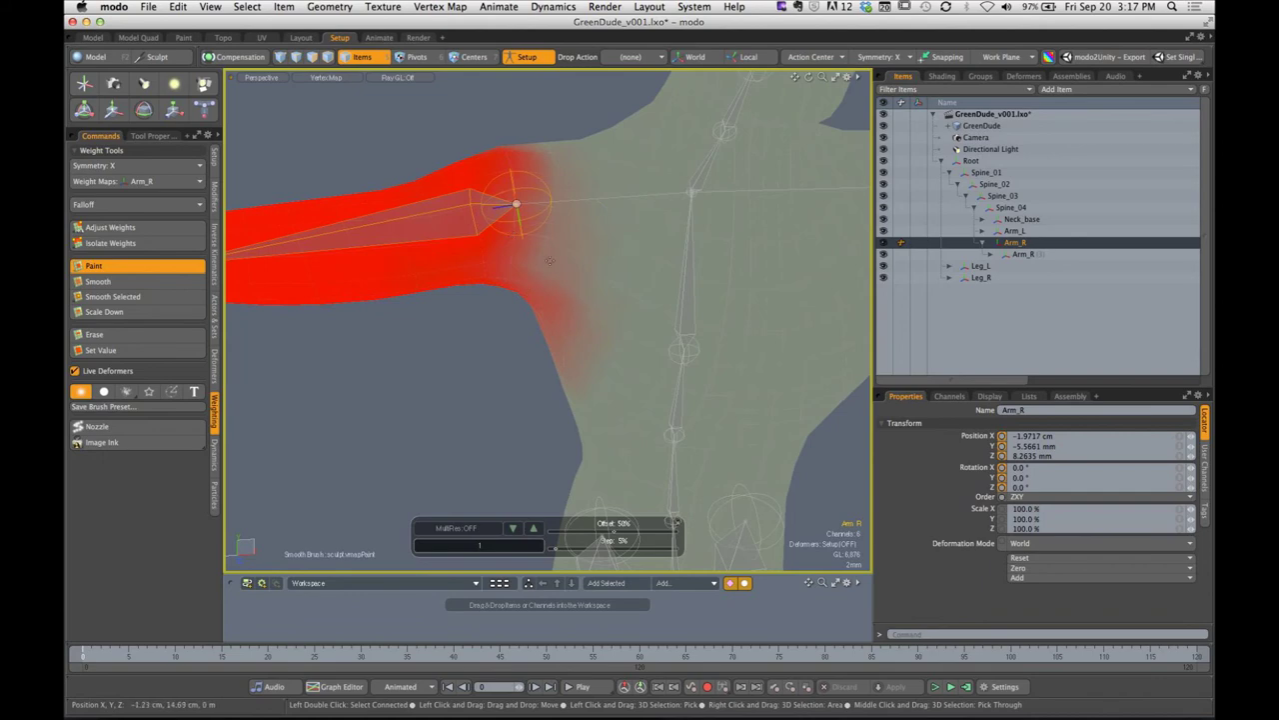
{"action": "mouse_move", "coordinate": [535, 220]}
{"action": "left_mouse_down", "text": "alt"}
{"action": "mouse_move", "coordinate": [643, 230]}
{"action": "mouse_move", "coordinate": [553, 232]}
{"action": "mouse_move", "coordinate": [561, 296]}
{"action": "mouse_move", "coordinate": [525, 239]}
{"action": "left_mouse_up", "text": "alt"}
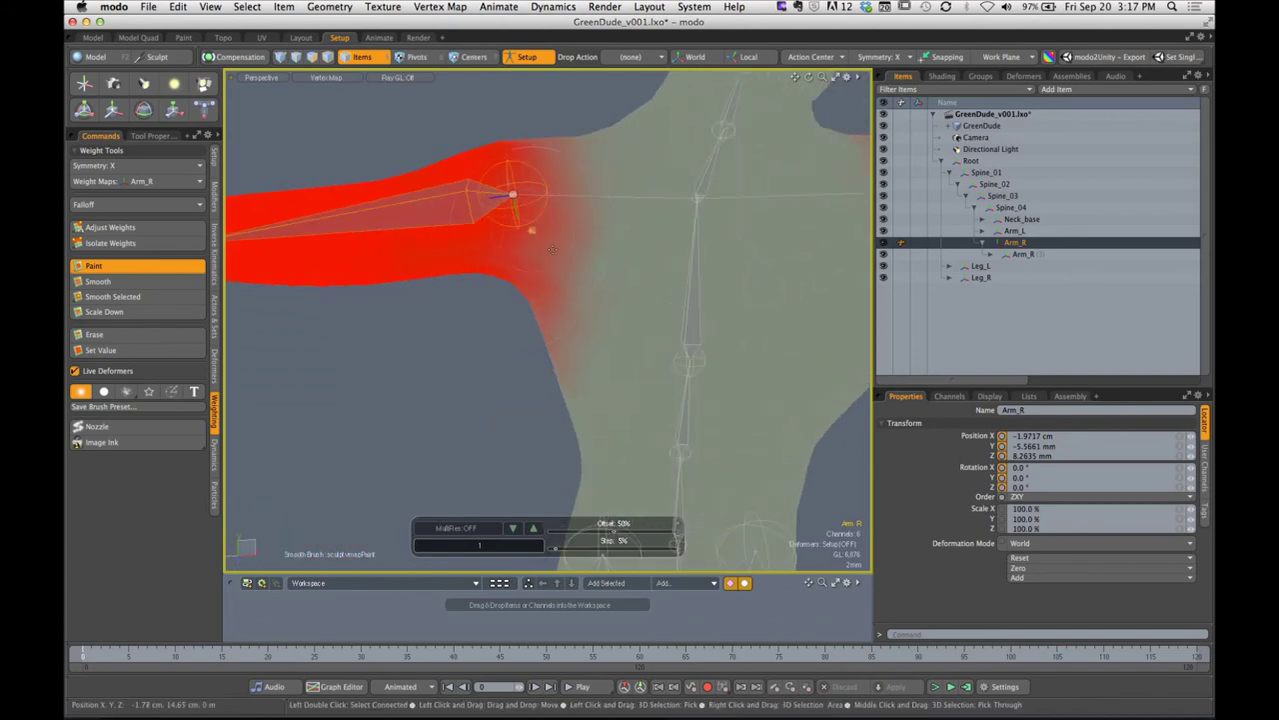
{"action": "mouse_move", "coordinate": [555, 320]}
{"action": "left_mouse_down", "text": "alt"}
{"action": "mouse_move", "coordinate": [570, 305]}
{"action": "mouse_move", "coordinate": [581, 314]}
{"action": "left_mouse_up", "text": "alt"}
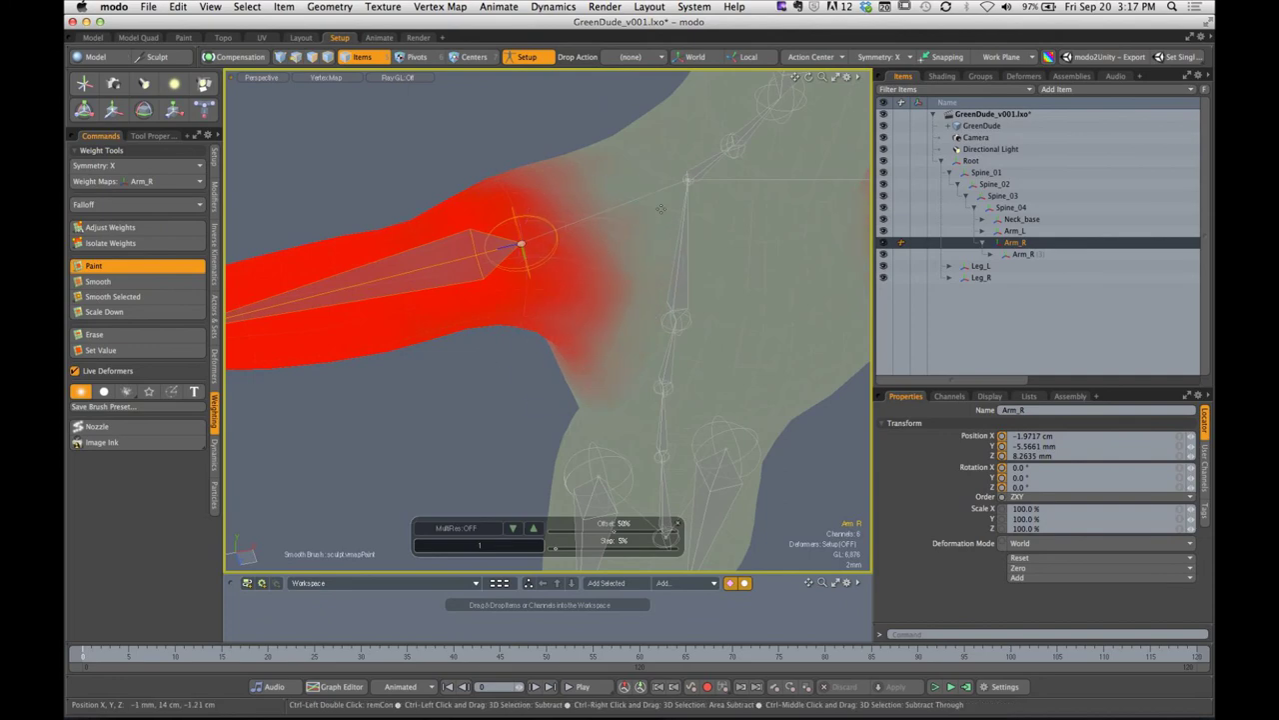
{"action": "left_click_drag", "start_coordinate": [573, 394], "coordinate": [501, 263], "text": "alt"}
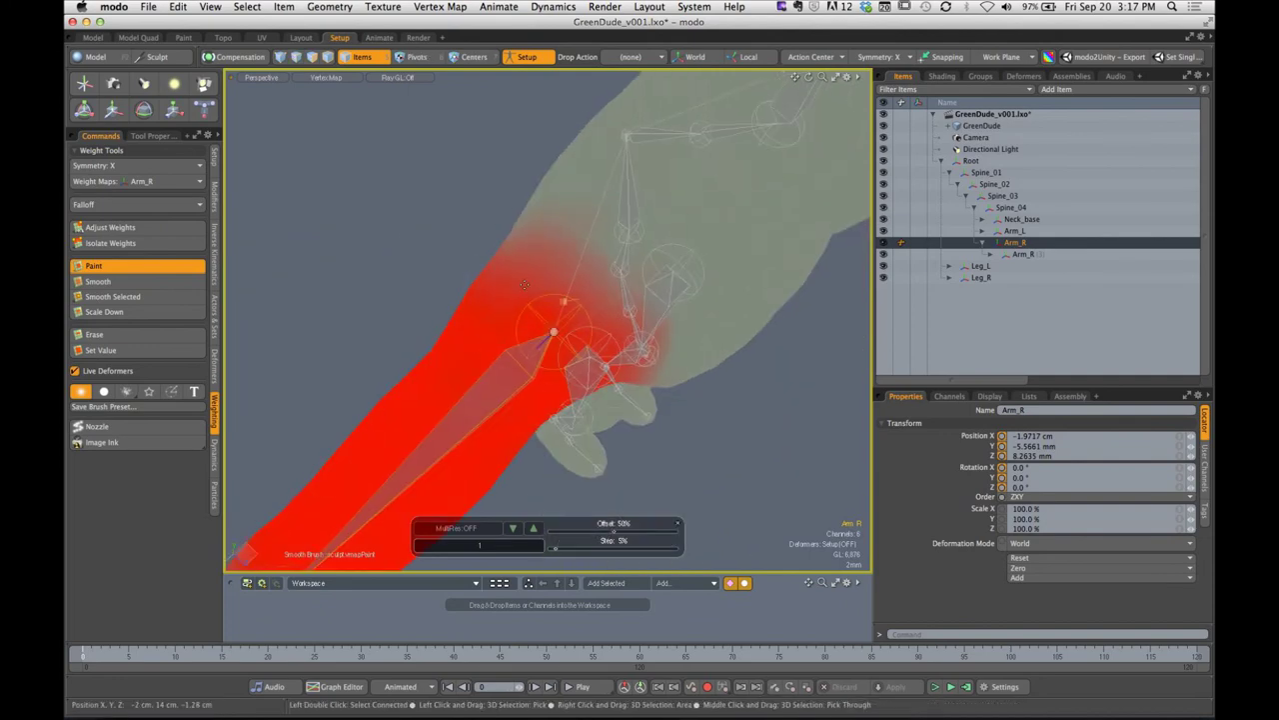
{"action": "mouse_move", "coordinate": [553, 332]}
{"action": "left_mouse_down", "text": "alt"}
{"action": "mouse_move", "coordinate": [506, 183]}
{"action": "mouse_move", "coordinate": [531, 171]}
{"action": "left_mouse_up", "text": "alt"}
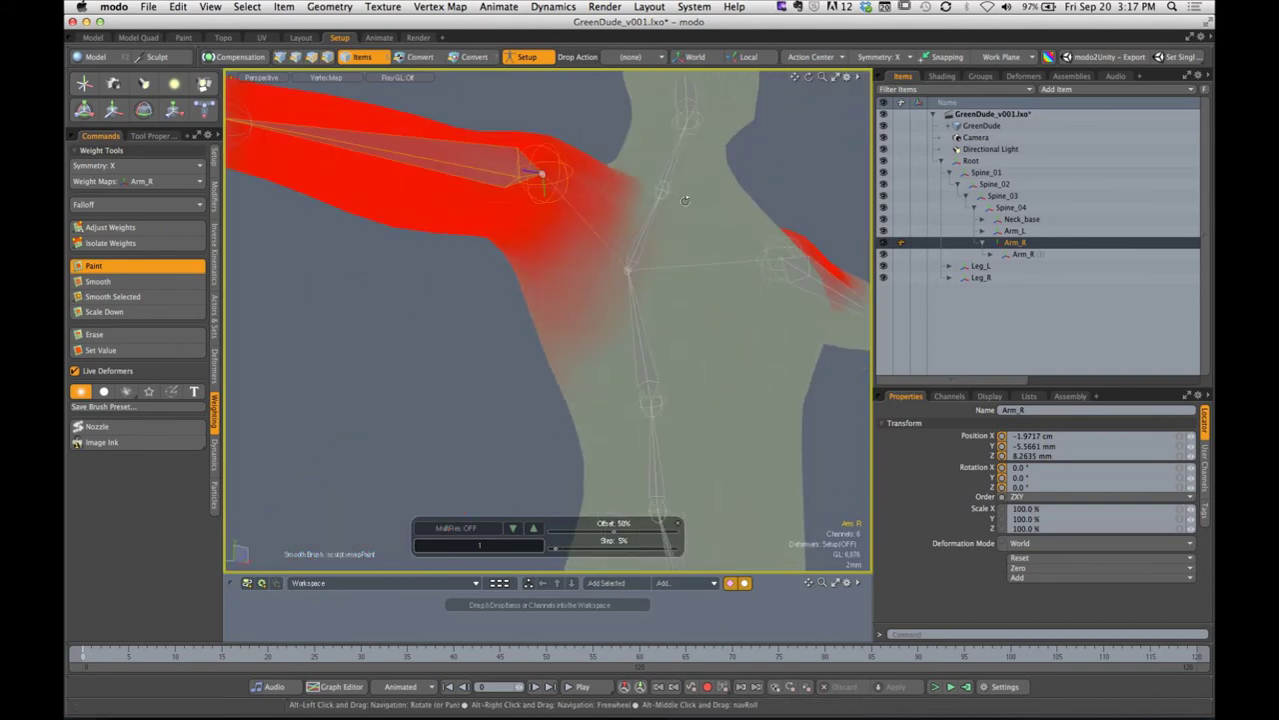
Undo a test stroke with an enlarged brush, and subtract the stray Arm_R weight from the opposite shoulder and side of the torso
{"action": "mouse_move", "coordinate": [575, 332]}
{"action": "left_mouse_down", "text": "alt"}
{"action": "mouse_move", "coordinate": [510, 325]}
{"action": "mouse_move", "coordinate": [768, 178]}
{"action": "left_mouse_up", "text": "alt"}
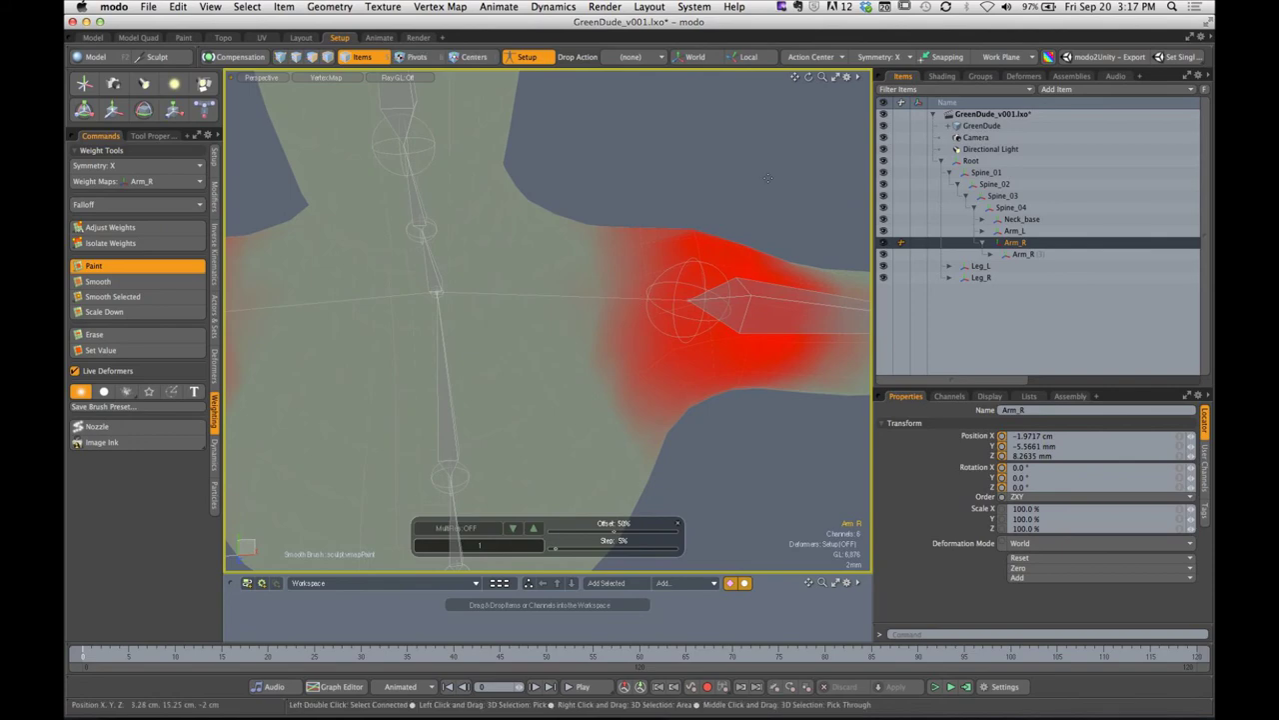
{"action": "left_click_drag", "start_coordinate": [577, 315], "coordinate": [557, 316]}
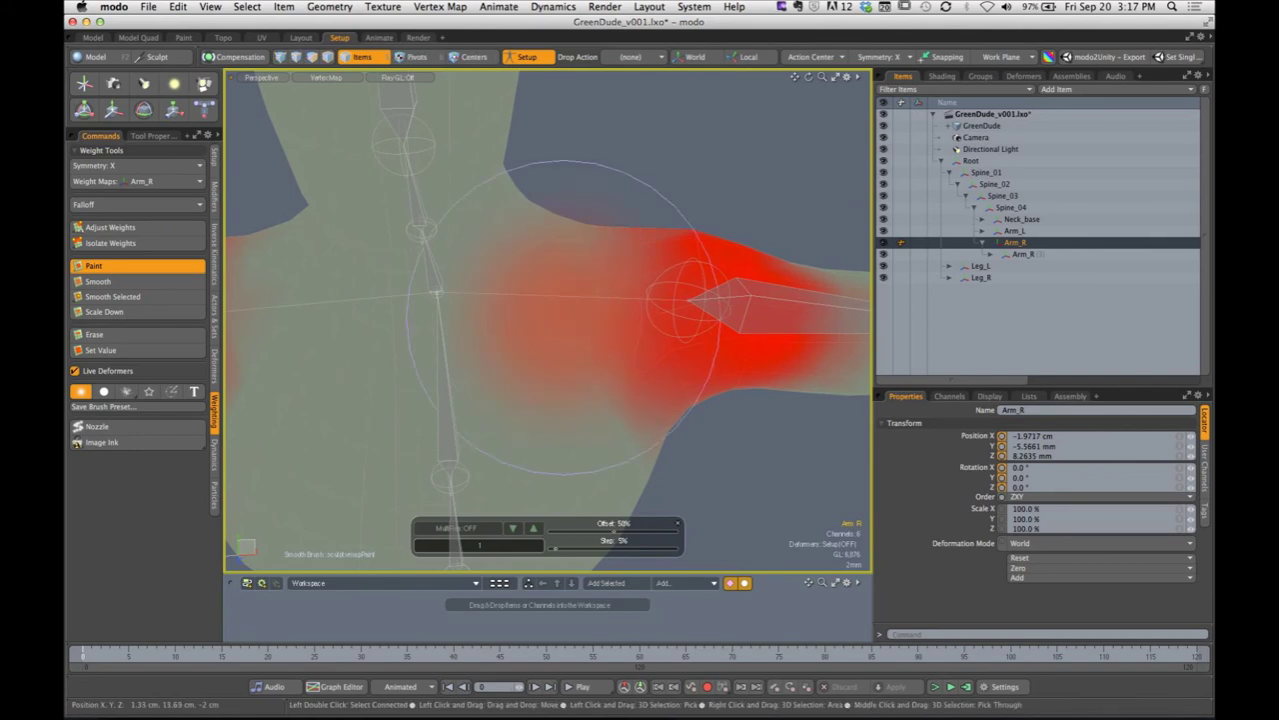
{"action": "key", "text": "ctrl+z"}
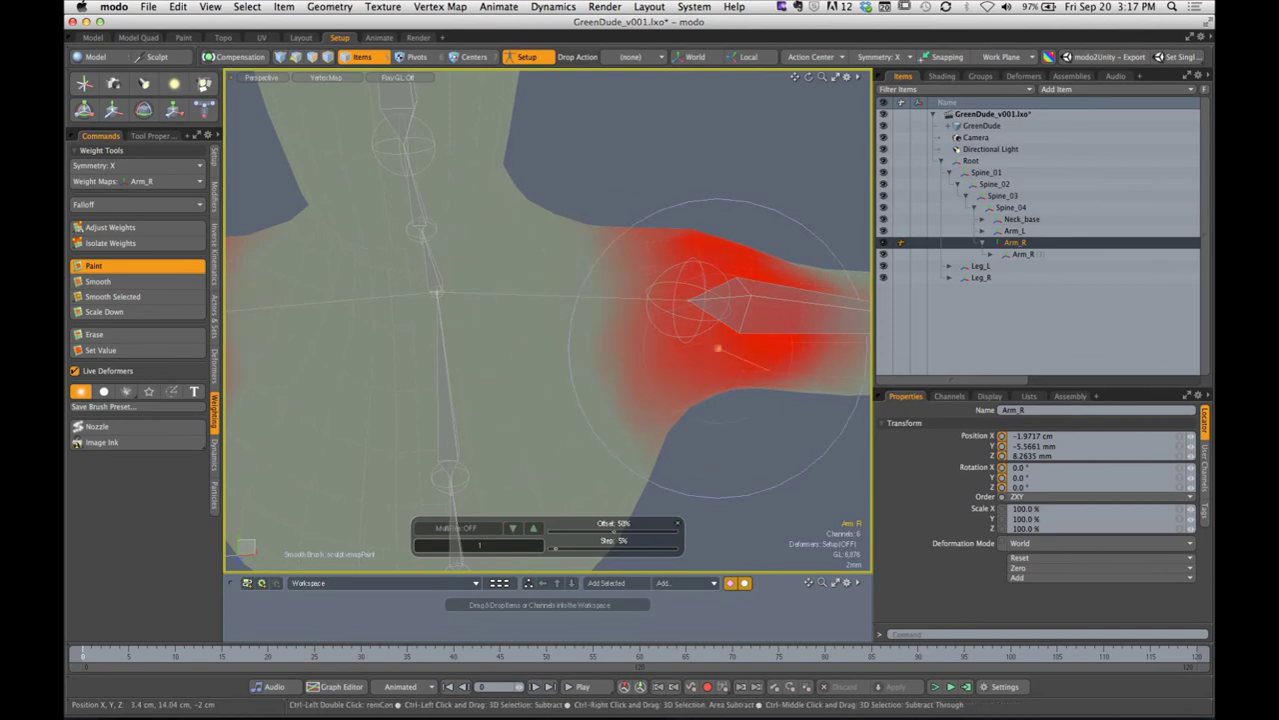
{"action": "mouse_move", "coordinate": [718, 348]}
{"action": "left_mouse_down", "text": "ctrl"}
{"action": "mouse_move", "coordinate": [660, 349]}
{"action": "mouse_move", "coordinate": [742, 354]}
{"action": "left_mouse_up", "text": "ctrl"}
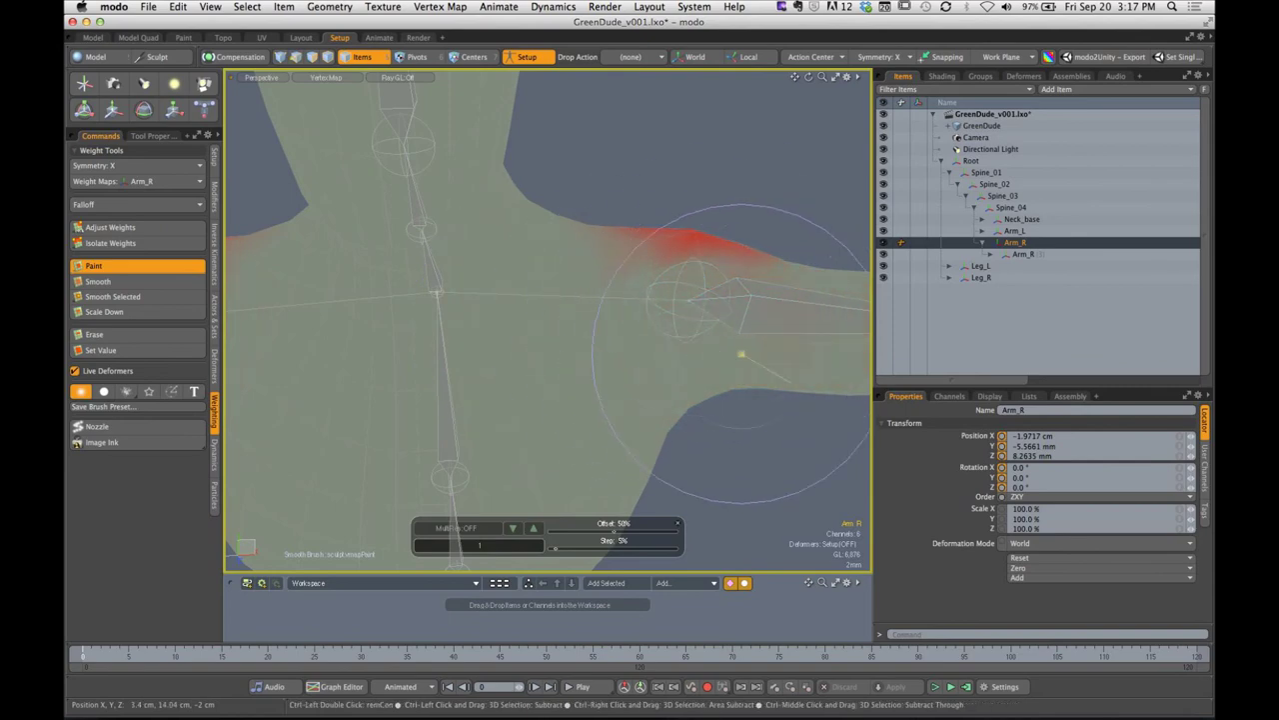
{"action": "left_click_drag", "start_coordinate": [681, 251], "coordinate": [545, 366], "text": "alt"}
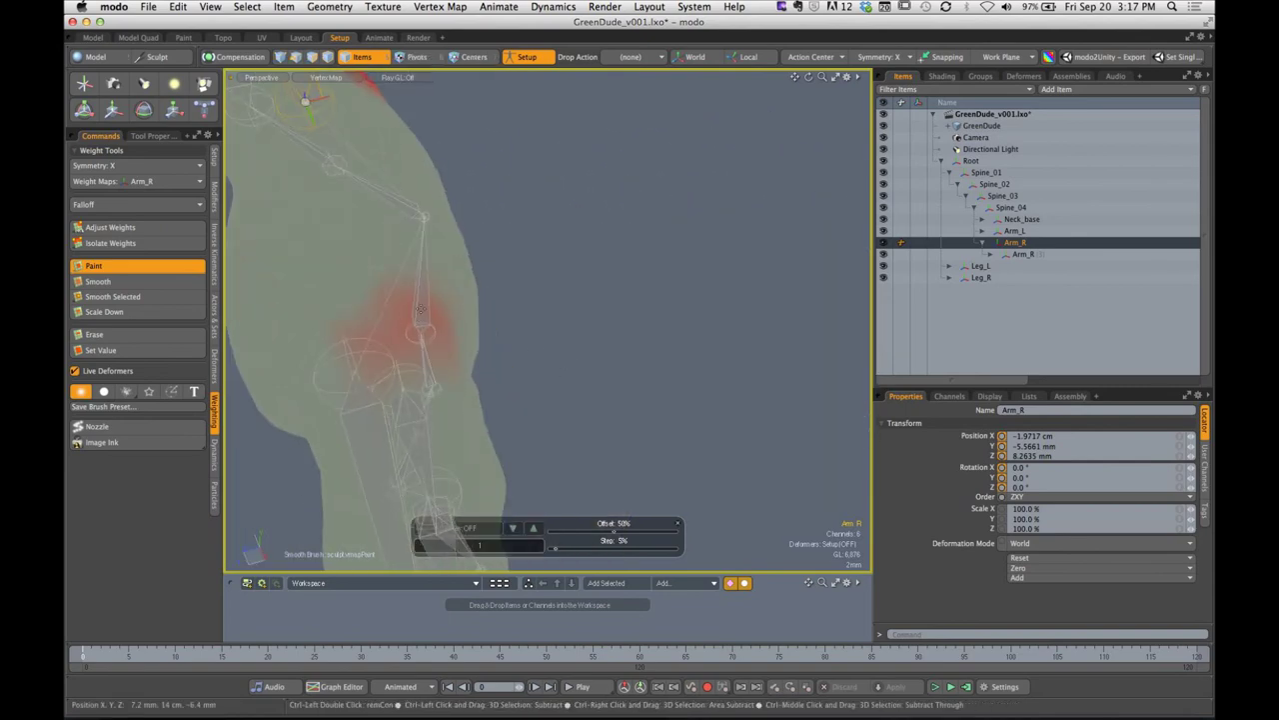
{"action": "mouse_move", "coordinate": [438, 334]}
{"action": "left_mouse_down", "text": "ctrl"}
{"action": "mouse_move", "coordinate": [349, 323]}
{"action": "mouse_move", "coordinate": [465, 292]}
{"action": "left_mouse_up", "text": "ctrl"}
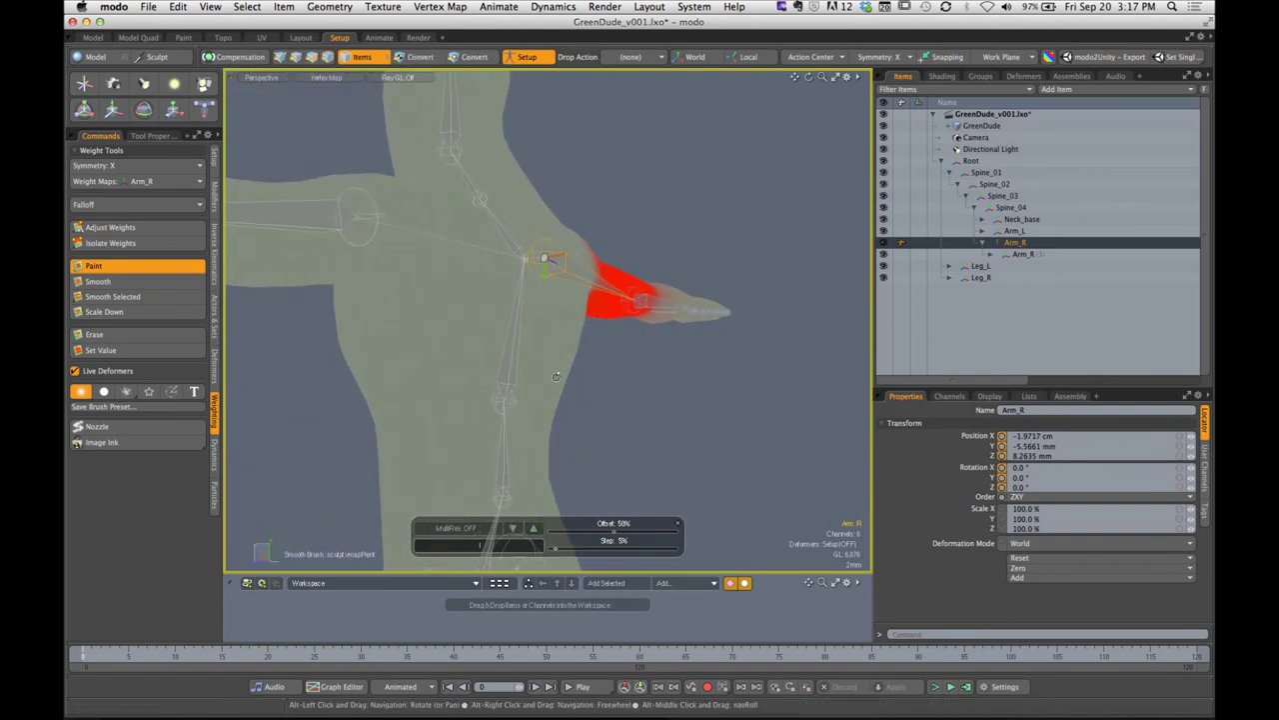
Turn symmetry off and paint Arm_R weight over the upper arm, the shoulder and the armpit of the Arm_R side
{"action": "left_click_drag", "start_coordinate": [434, 443], "coordinate": [540, 150], "text": "alt"}
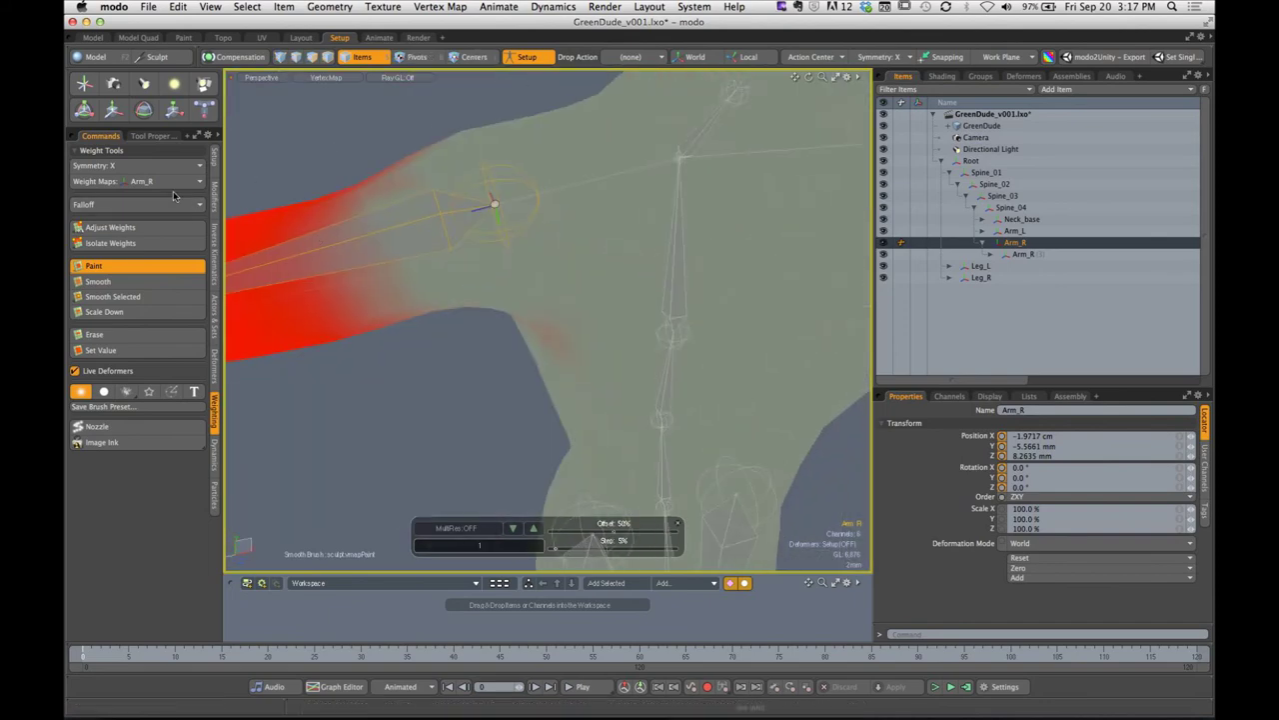
{"action": "left_click", "coordinate": [152, 136]}
{"action": "left_click", "coordinate": [113, 138]}
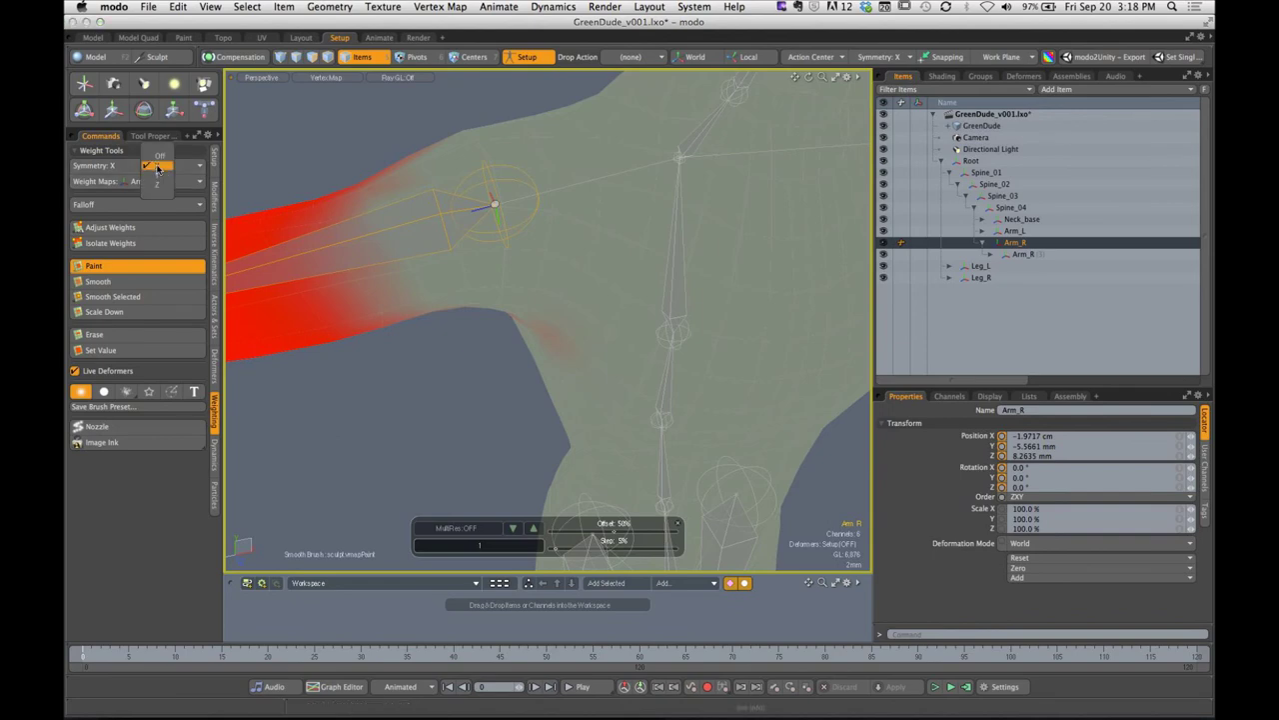
{"action": "left_click", "coordinate": [157, 165]}
{"action": "mouse_move", "coordinate": [540, 300]}
{"action": "left_mouse_down", "text": "alt"}
{"action": "mouse_move", "coordinate": [560, 246]}
{"action": "mouse_move", "coordinate": [548, 297]}
{"action": "left_mouse_up", "text": "alt"}
{"action": "mouse_move", "coordinate": [440, 250]}
{"action": "left_mouse_down"}
{"action": "mouse_move", "coordinate": [466, 256]}
{"action": "mouse_move", "coordinate": [430, 243]}
{"action": "mouse_move", "coordinate": [490, 266]}
{"action": "mouse_move", "coordinate": [497, 302]}
{"action": "mouse_move", "coordinate": [481, 342]}
{"action": "mouse_move", "coordinate": [463, 240]}
{"action": "mouse_move", "coordinate": [520, 299]}
{"action": "mouse_move", "coordinate": [546, 271]}
{"action": "left_mouse_up"}
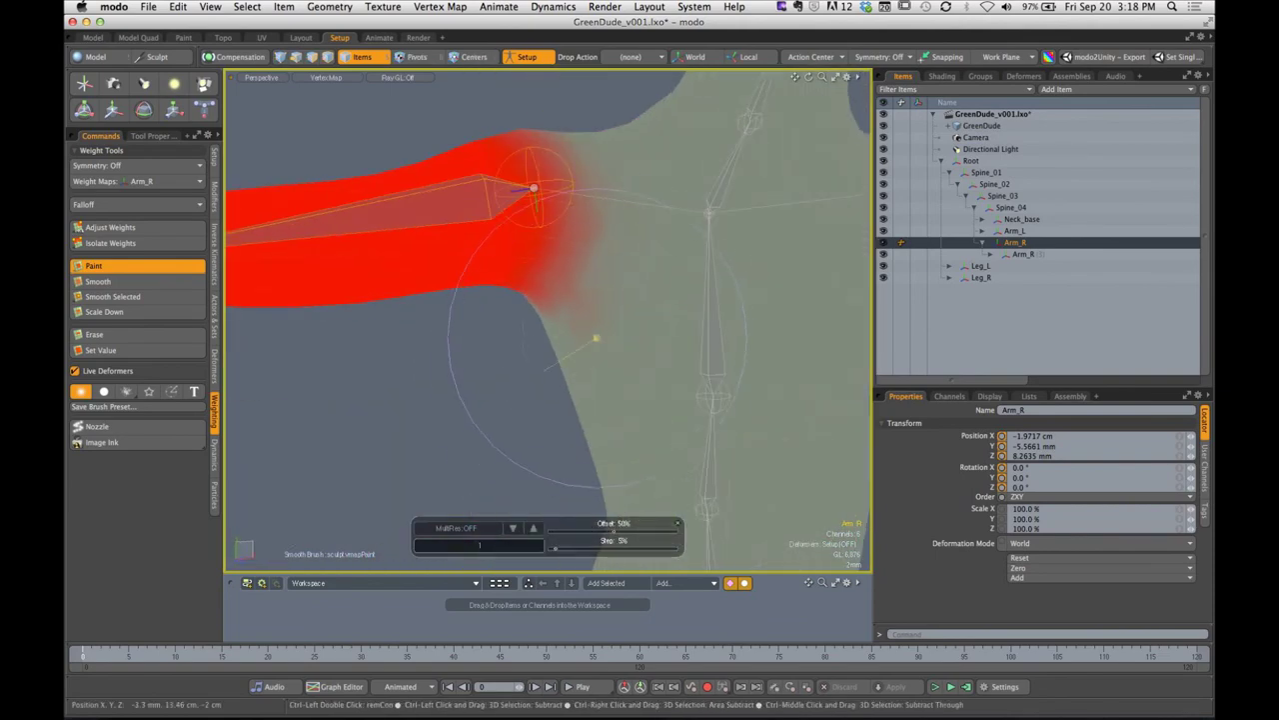
{"action": "mouse_move", "coordinate": [571, 342]}
{"action": "left_mouse_down", "text": "alt"}
{"action": "mouse_move", "coordinate": [619, 319]}
{"action": "mouse_move", "coordinate": [563, 230]}
{"action": "left_mouse_up", "text": "alt"}
{"action": "key", "text": "q"}
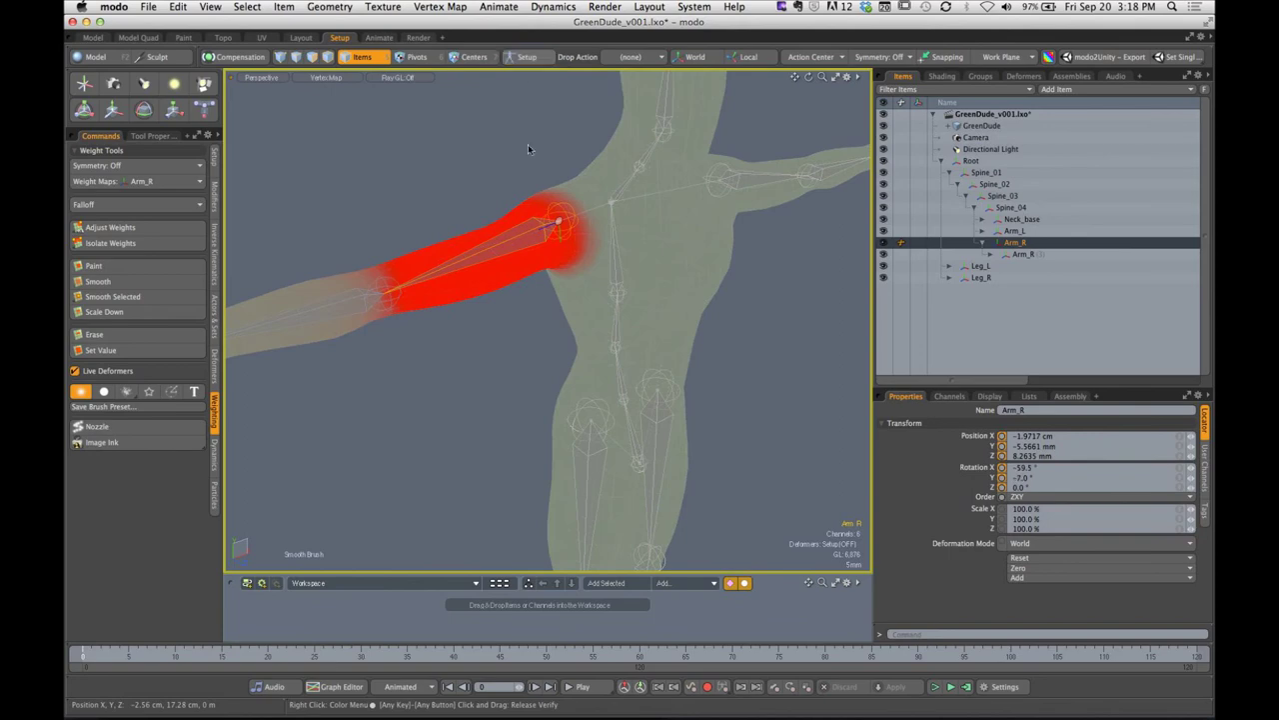
Rotate the Arm_R joint to 19.5° in X to test the shoulder bend, and set the active weight map to none
{"action": "left_click_drag", "start_coordinate": [527, 148], "coordinate": [583, 283], "text": "alt"}
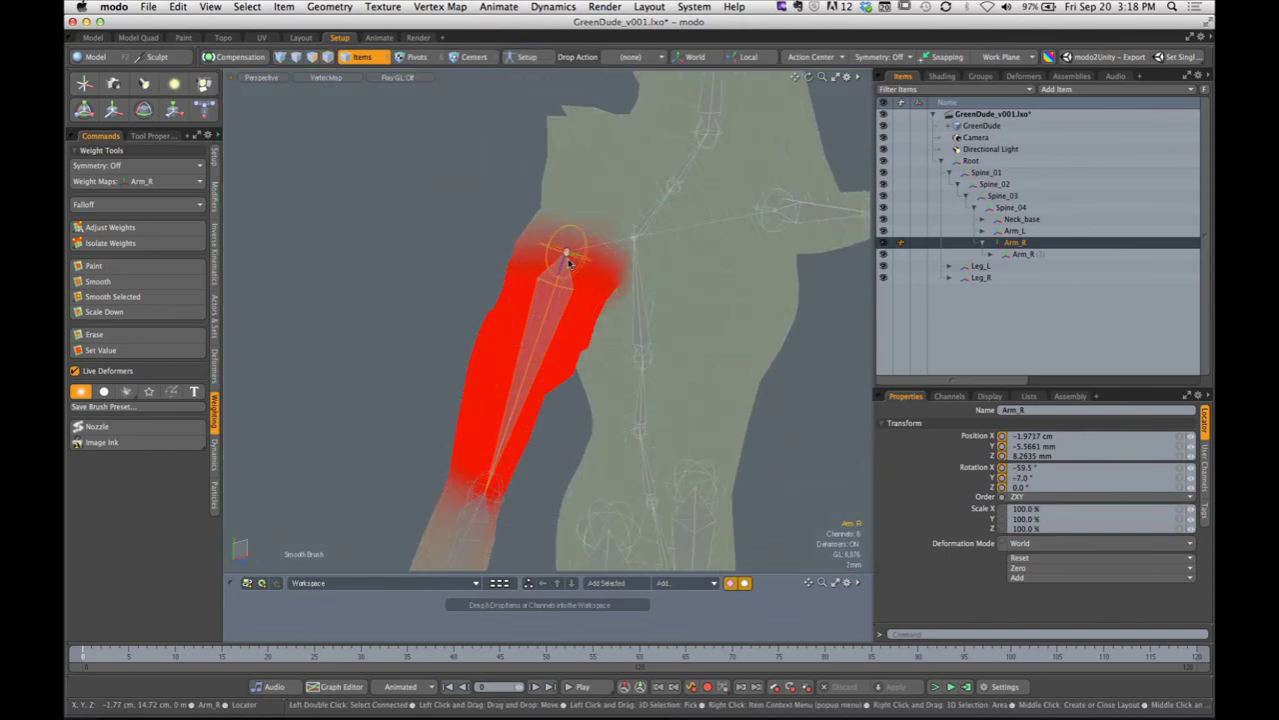
{"action": "key", "text": "y"}
{"action": "left_click_drag", "start_coordinate": [519, 236], "coordinate": [533, 207]}
{"action": "scroll", "coordinate": [610, 188], "scroll_direction": "down", "scroll_amount": 3}
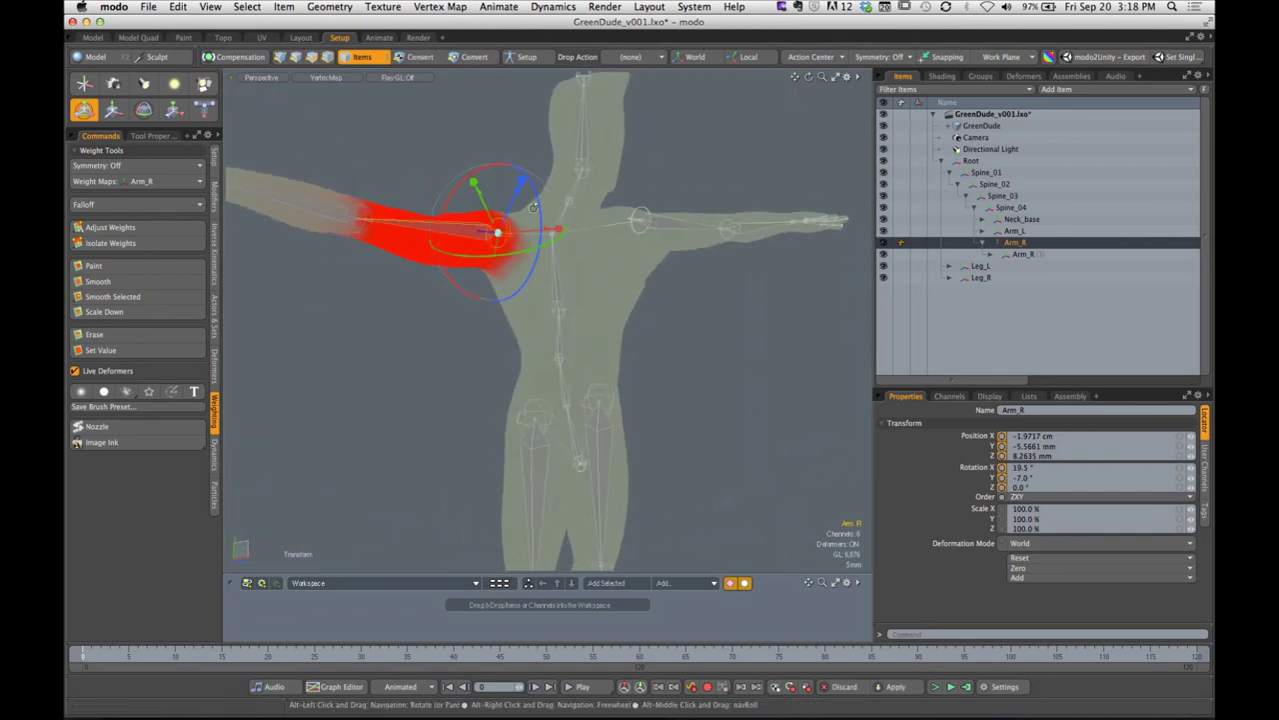
{"action": "left_click", "coordinate": [189, 180]}
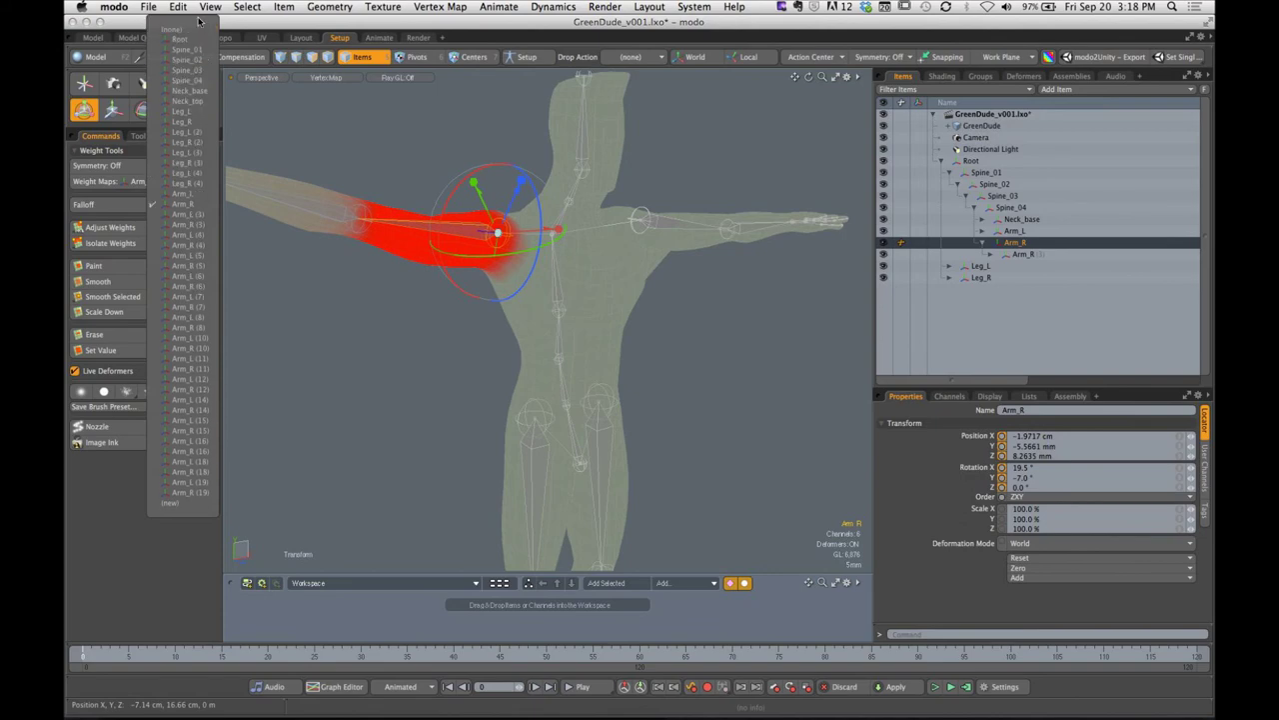
{"action": "left_click", "coordinate": [189, 32]}
Rotate the Arm_R joint to -13.5° in X while checking the shoulder from front and back, and return to setup mode
{"action": "left_click_drag", "start_coordinate": [516, 188], "coordinate": [548, 220], "text": "alt"}
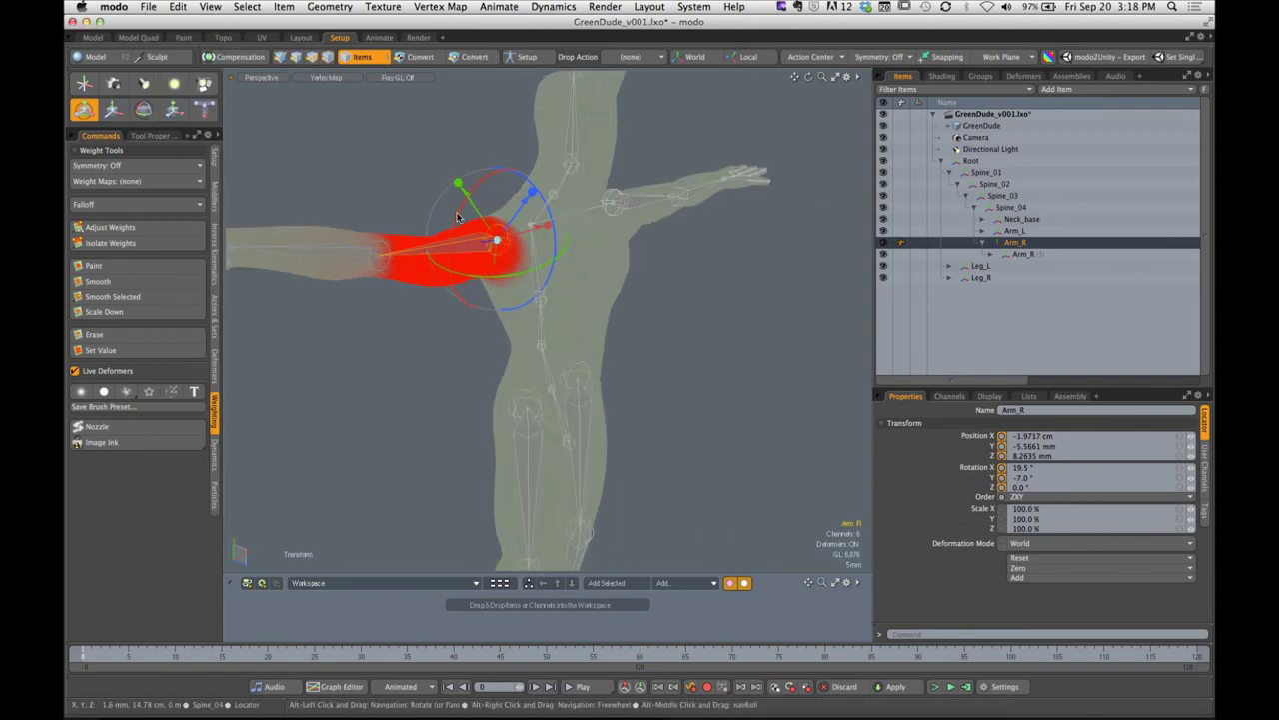
{"action": "left_click_drag", "start_coordinate": [459, 212], "coordinate": [449, 262]}
{"action": "left_click_drag", "start_coordinate": [560, 200], "coordinate": [600, 198], "text": "alt"}
{"action": "left_click_drag", "start_coordinate": [599, 198], "coordinate": [530, 246], "text": "ctrl+alt"}
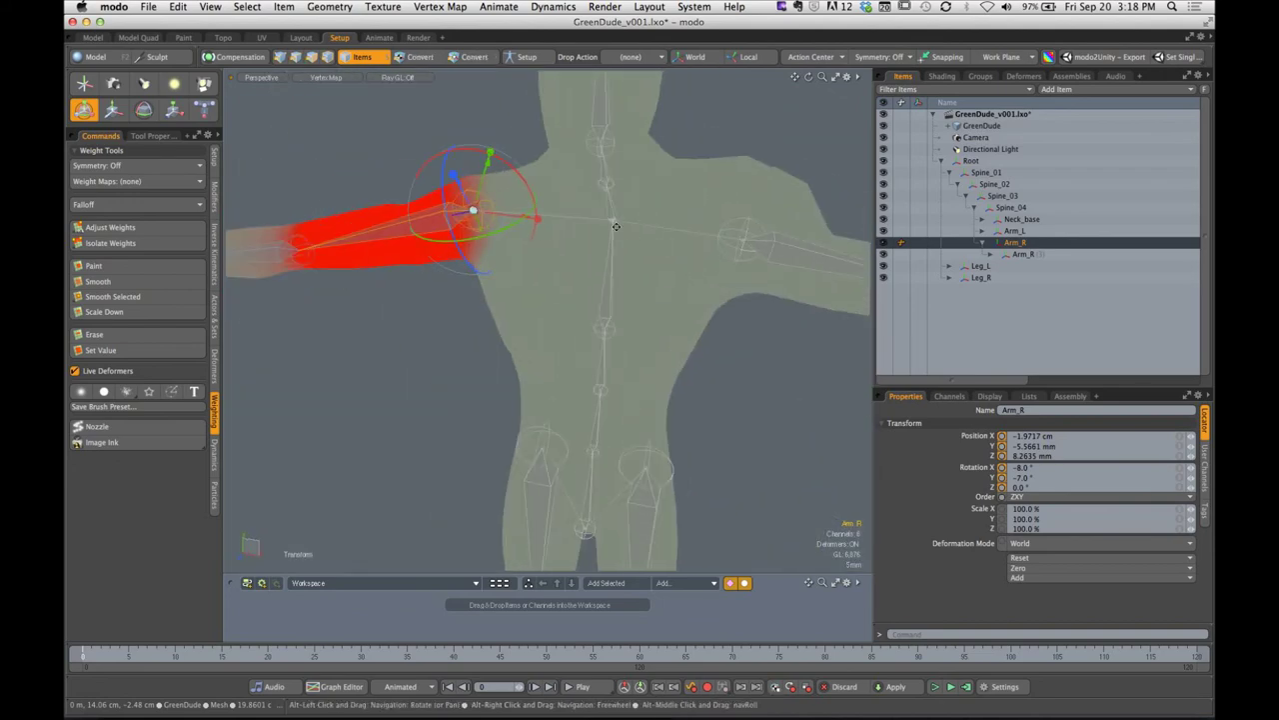
{"action": "left_click_drag", "start_coordinate": [617, 227], "coordinate": [675, 230], "text": "alt"}
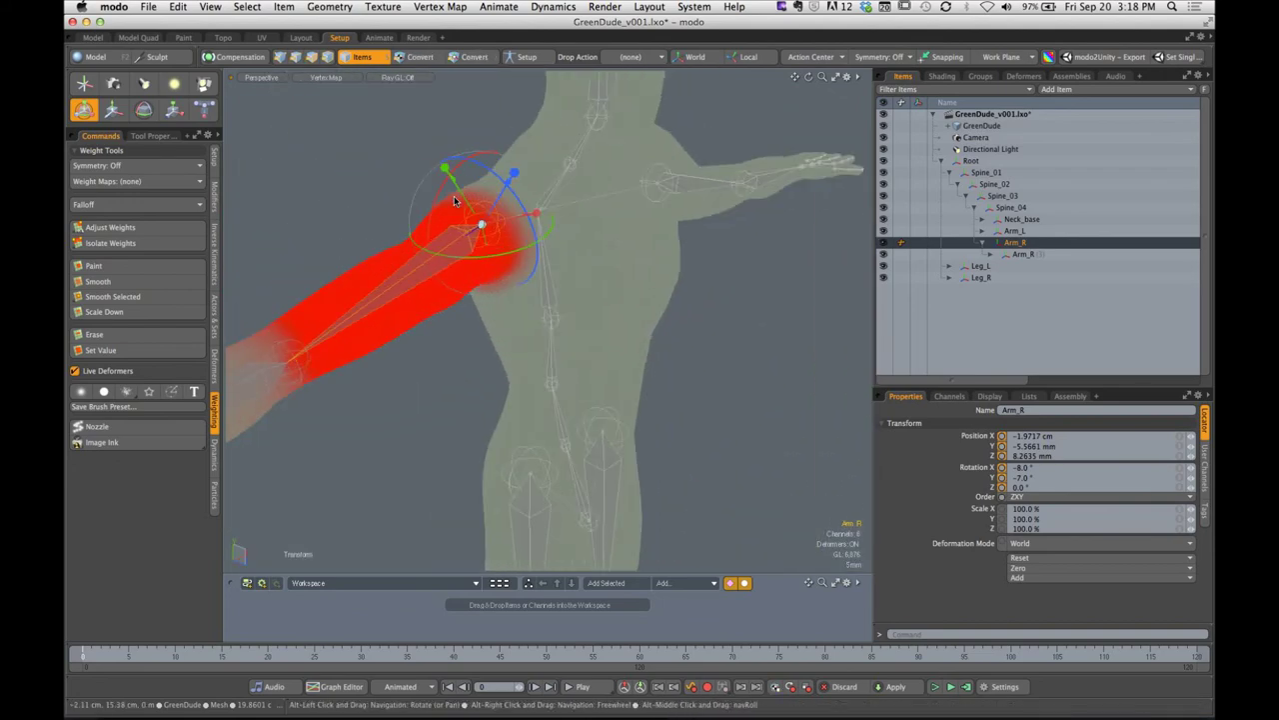
{"action": "mouse_move", "coordinate": [437, 188]}
{"action": "left_mouse_down"}
{"action": "mouse_move", "coordinate": [429, 208]}
{"action": "mouse_move", "coordinate": [457, 156]}
{"action": "mouse_move", "coordinate": [430, 206]}
{"action": "mouse_move", "coordinate": [448, 172]}
{"action": "left_mouse_up"}
{"action": "left_click_drag", "start_coordinate": [539, 86], "coordinate": [600, 113], "text": "alt"}
{"action": "left_click", "coordinate": [530, 57]}
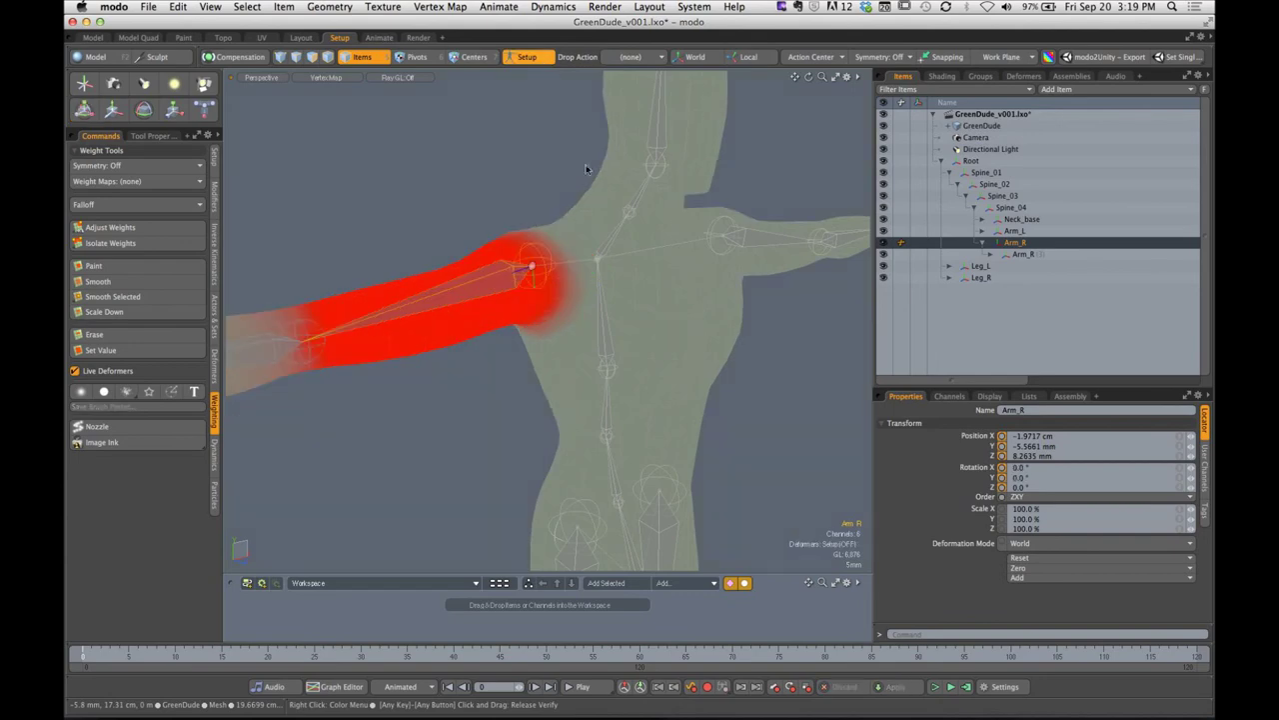
Select the mesh vertices on the Arm_L half of the head, neck and torso and along the Arm_L upper arm, front and back
{"action": "left_click_drag", "start_coordinate": [650, 150], "coordinate": [718, 184], "text": "alt"}
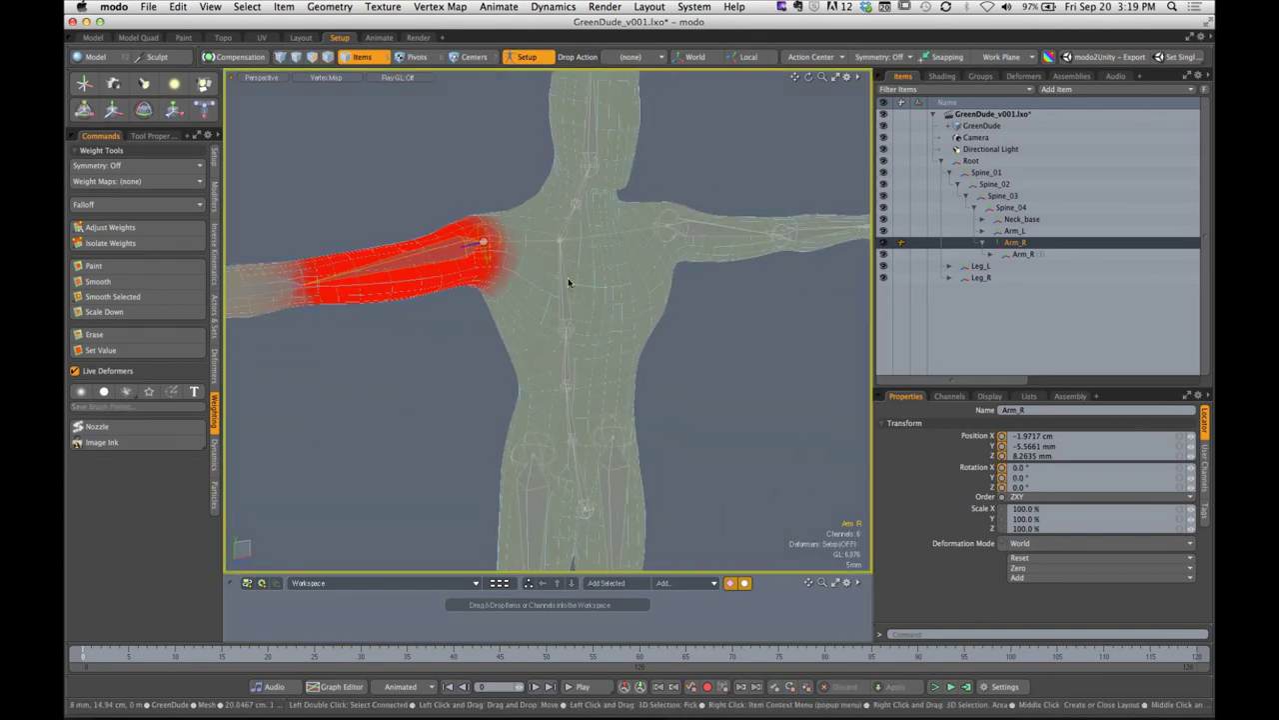
{"action": "left_click_drag", "start_coordinate": [578, 266], "coordinate": [531, 250], "text": "alt"}
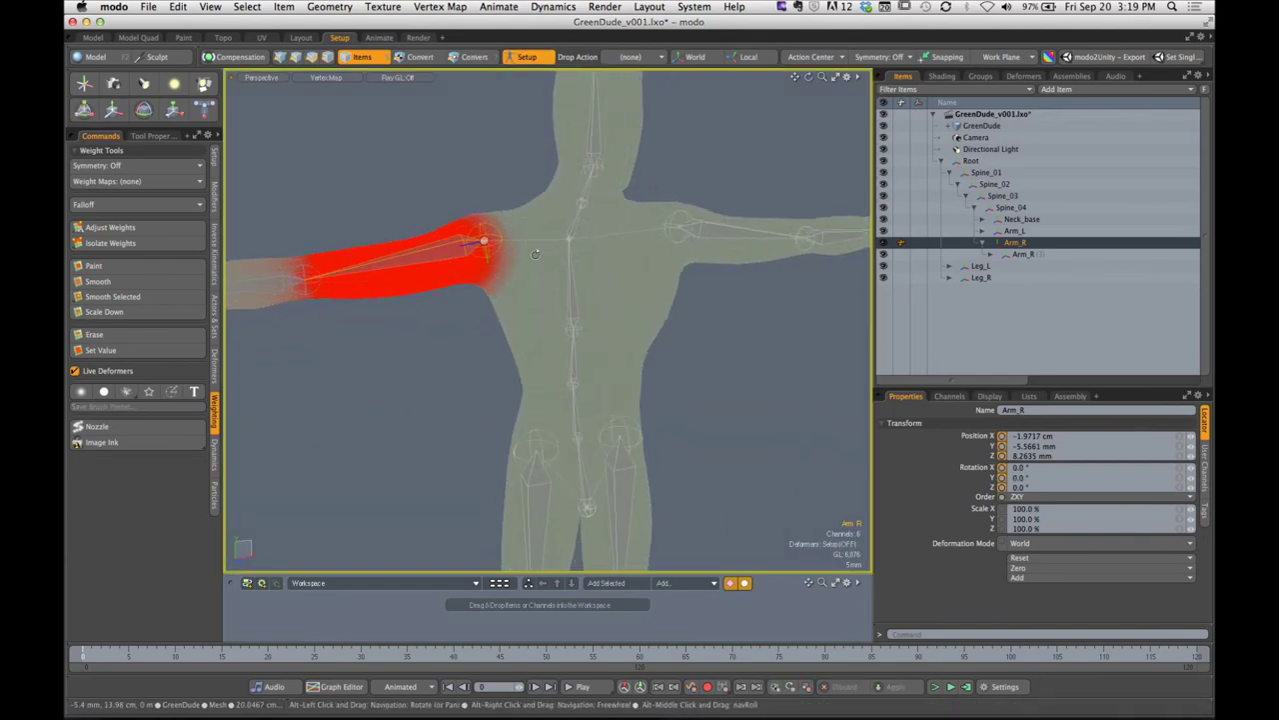
{"action": "left_click", "coordinate": [280, 59]}
{"action": "left_click_drag", "start_coordinate": [630, 170], "coordinate": [598, 190], "text": "alt"}
{"action": "left_click_drag", "start_coordinate": [518, 126], "coordinate": [768, 525]}
{"action": "left_click_drag", "start_coordinate": [760, 254], "coordinate": [440, 299], "text": "alt"}
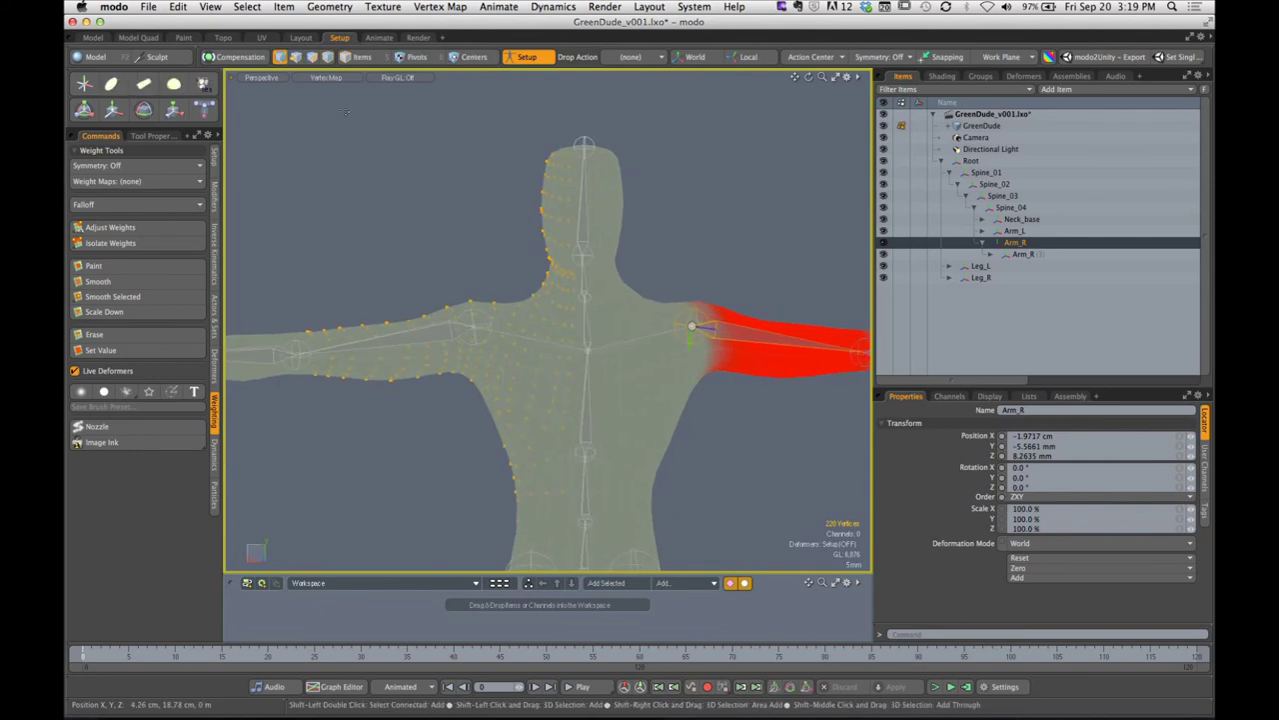
{"action": "left_click_drag", "start_coordinate": [305, 130], "coordinate": [670, 572], "text": "alt+shift"}
{"action": "left_click_drag", "start_coordinate": [399, 390], "coordinate": [570, 386], "text": "alt"}
{"action": "left_click_drag", "start_coordinate": [570, 386], "coordinate": [640, 255], "text": "alt+shift"}
{"action": "left_click_drag", "start_coordinate": [640, 255], "coordinate": [626, 280], "text": "ctrl+alt"}
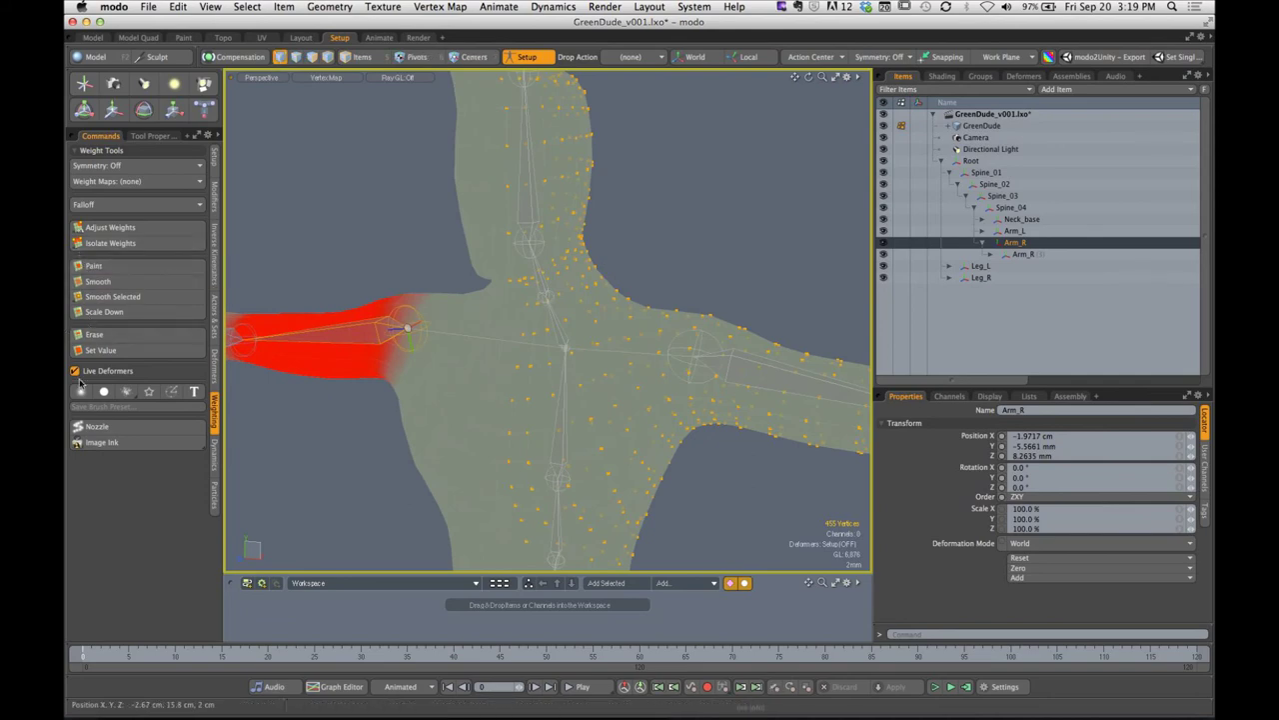
Try the Set Value brush at 0% with Normalize Weights on the selected vertices, and drop the tool
{"action": "left_click", "coordinate": [100, 350]}
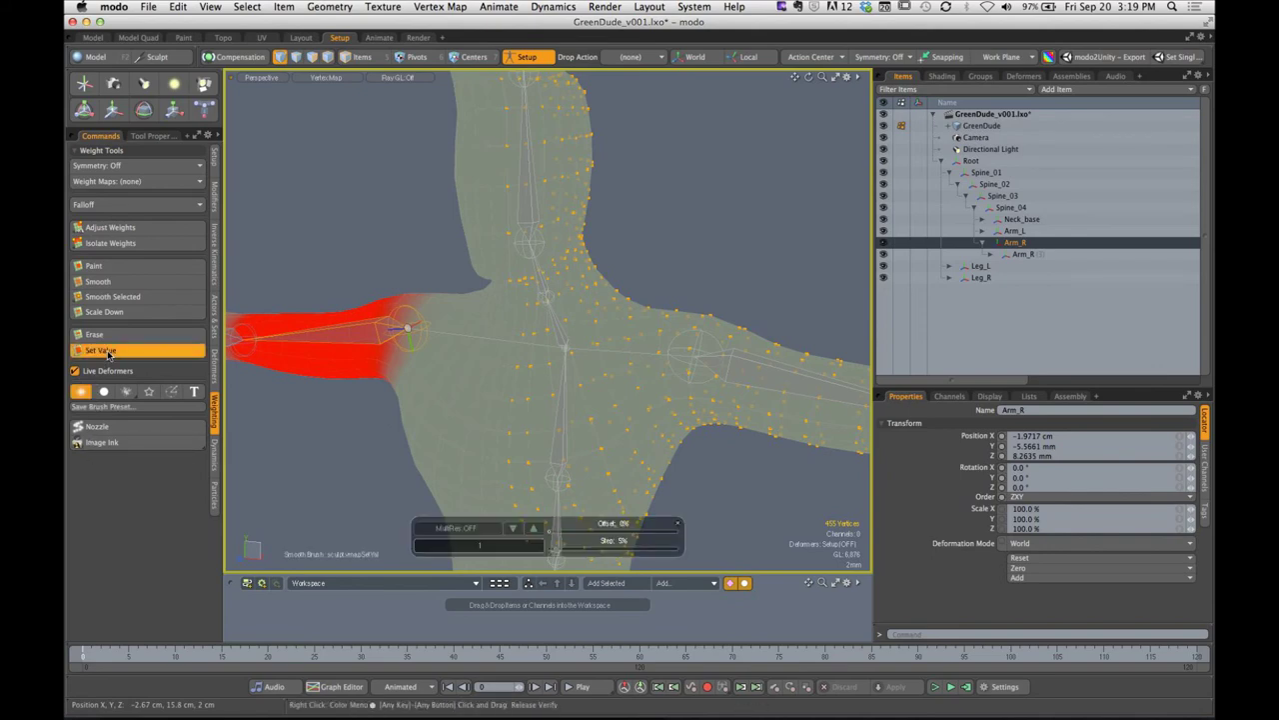
{"action": "left_click", "coordinate": [148, 137]}
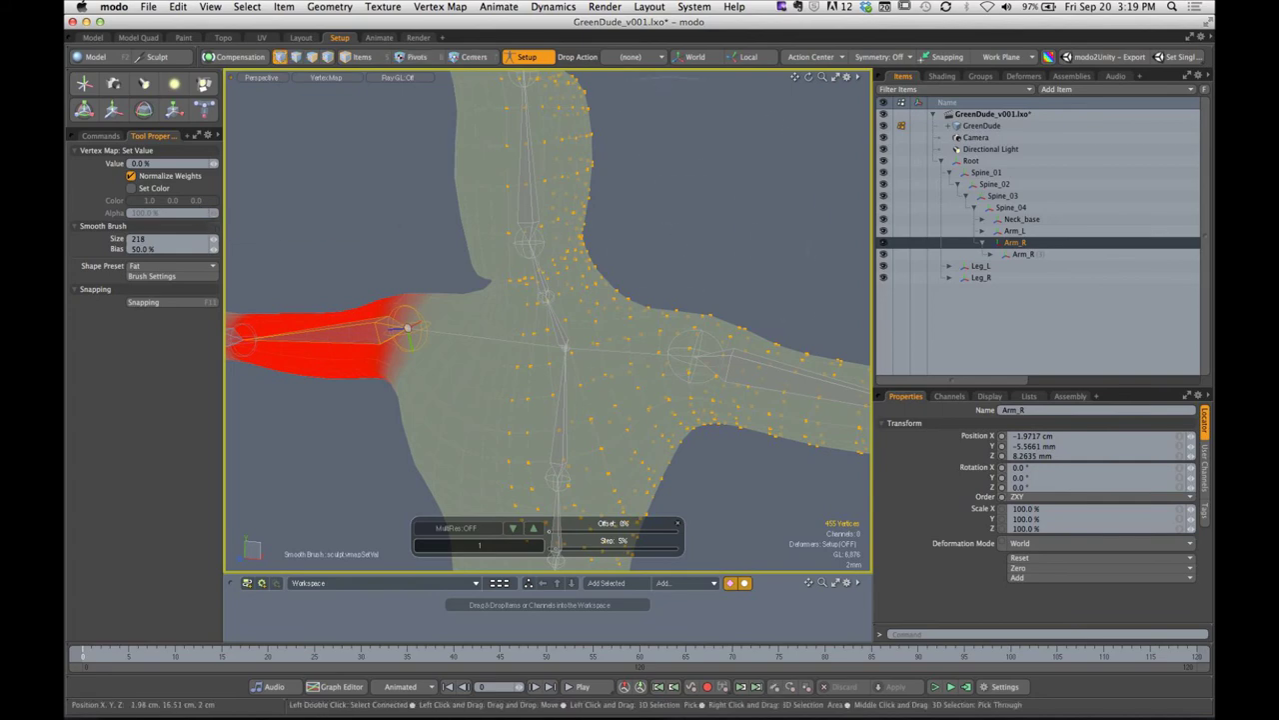
{"action": "mouse_move", "coordinate": [621, 431]}
{"action": "left_mouse_down", "text": "alt"}
{"action": "mouse_move", "coordinate": [629, 229]}
{"action": "mouse_move", "coordinate": [583, 252]}
{"action": "mouse_move", "coordinate": [584, 269]}
{"action": "mouse_move", "coordinate": [564, 238]}
{"action": "left_mouse_up", "text": "alt"}
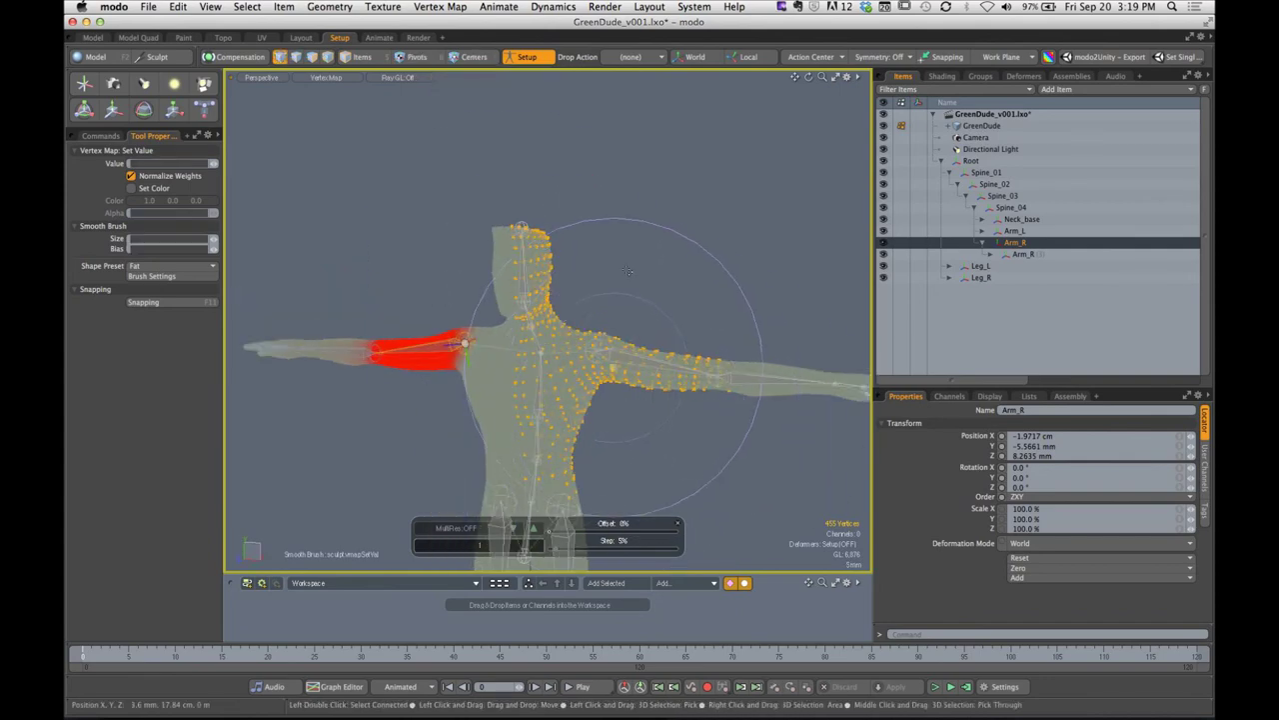
{"action": "key", "text": "Escape"}
{"action": "left_click_drag", "start_coordinate": [560, 250], "coordinate": [627, 241], "text": "alt"}
{"action": "left_click_drag", "start_coordinate": [627, 241], "coordinate": [627, 207], "text": "alt+shift"}
Leave setup mode and bring the deformed Arm_L shoulder into close view
{"action": "left_click", "coordinate": [540, 57]}
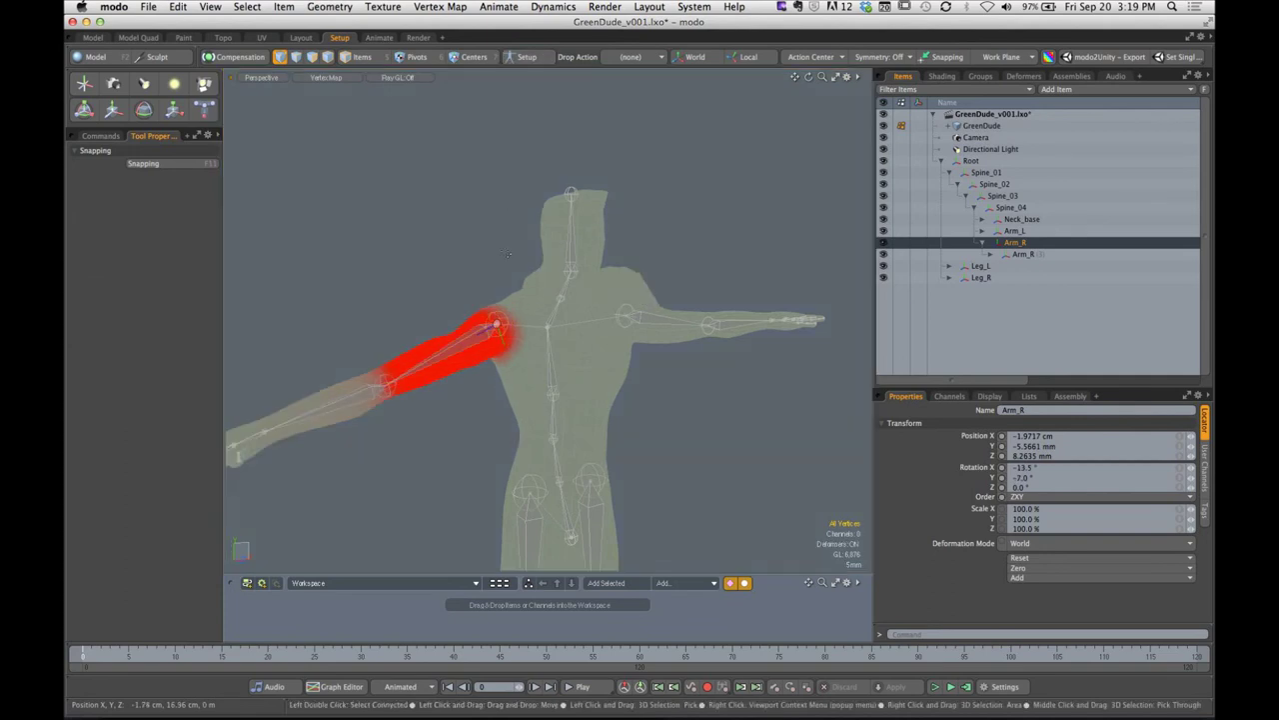
{"action": "left_click_drag", "start_coordinate": [571, 322], "coordinate": [538, 323], "text": "alt"}
{"action": "scroll", "coordinate": [628, 295], "scroll_direction": "up", "scroll_amount": 5}
{"action": "left_click_drag", "start_coordinate": [628, 295], "coordinate": [556, 340], "text": "alt"}
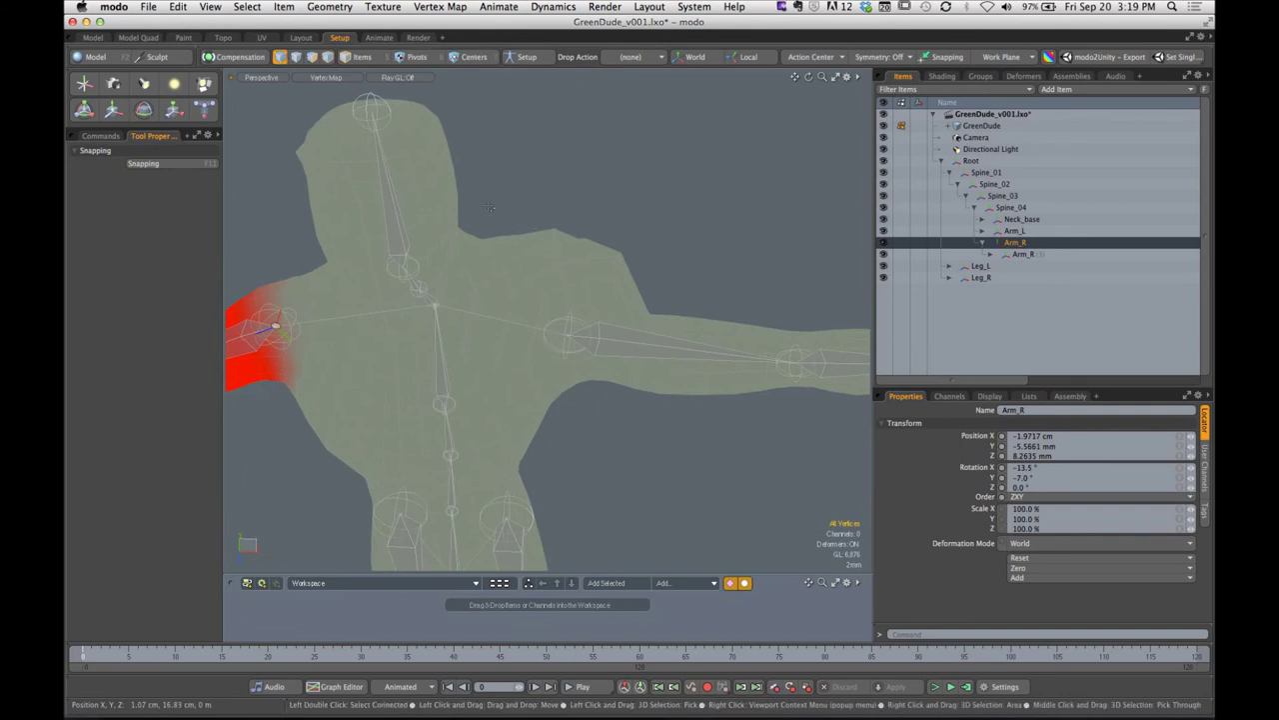
{"action": "left_click_drag", "start_coordinate": [474, 188], "coordinate": [265, 193]}
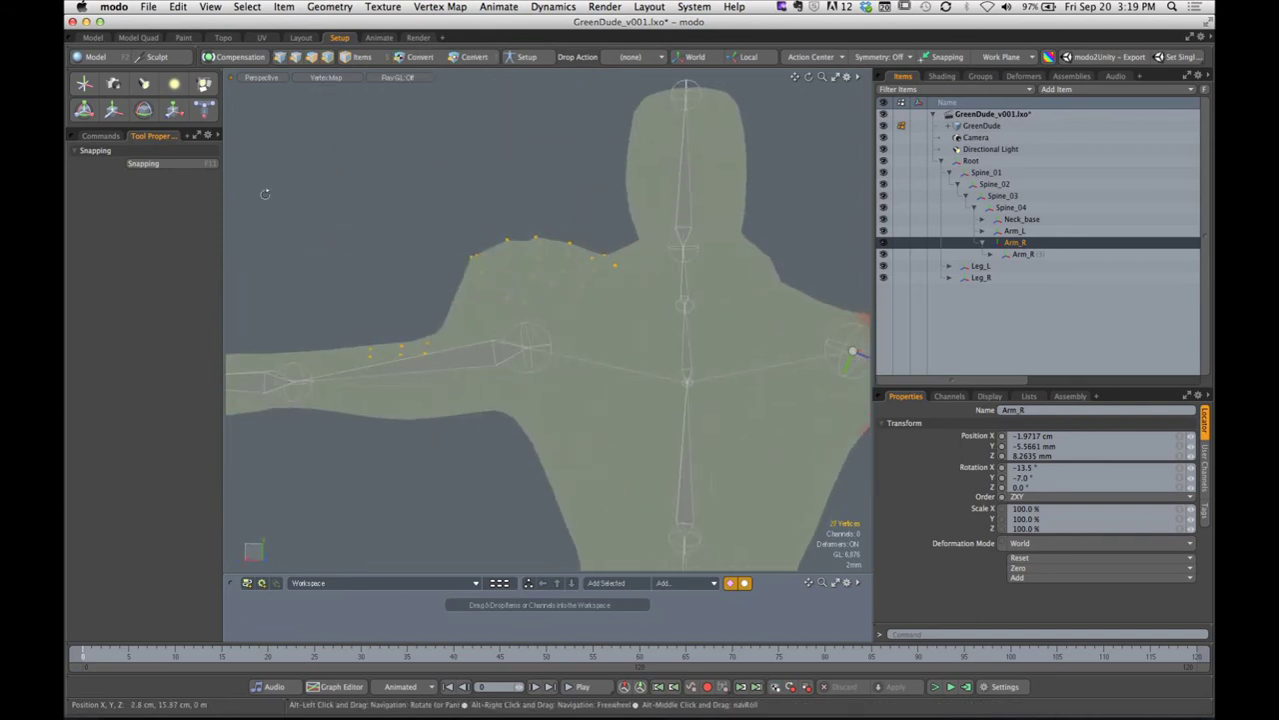
{"action": "left_click_drag", "start_coordinate": [350, 163], "coordinate": [621, 469], "text": "shift"}
{"action": "left_click_drag", "start_coordinate": [394, 172], "coordinate": [606, 356], "text": "shift"}
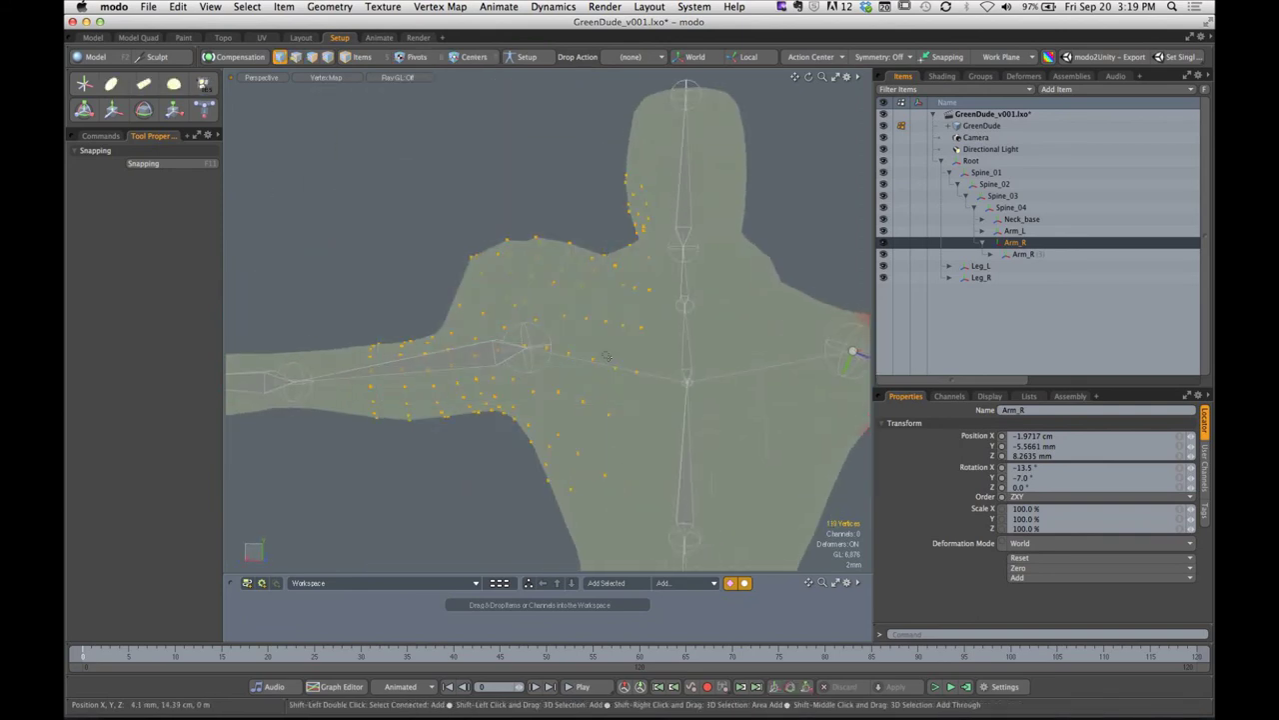
{"action": "left_click", "coordinate": [469, 215]}
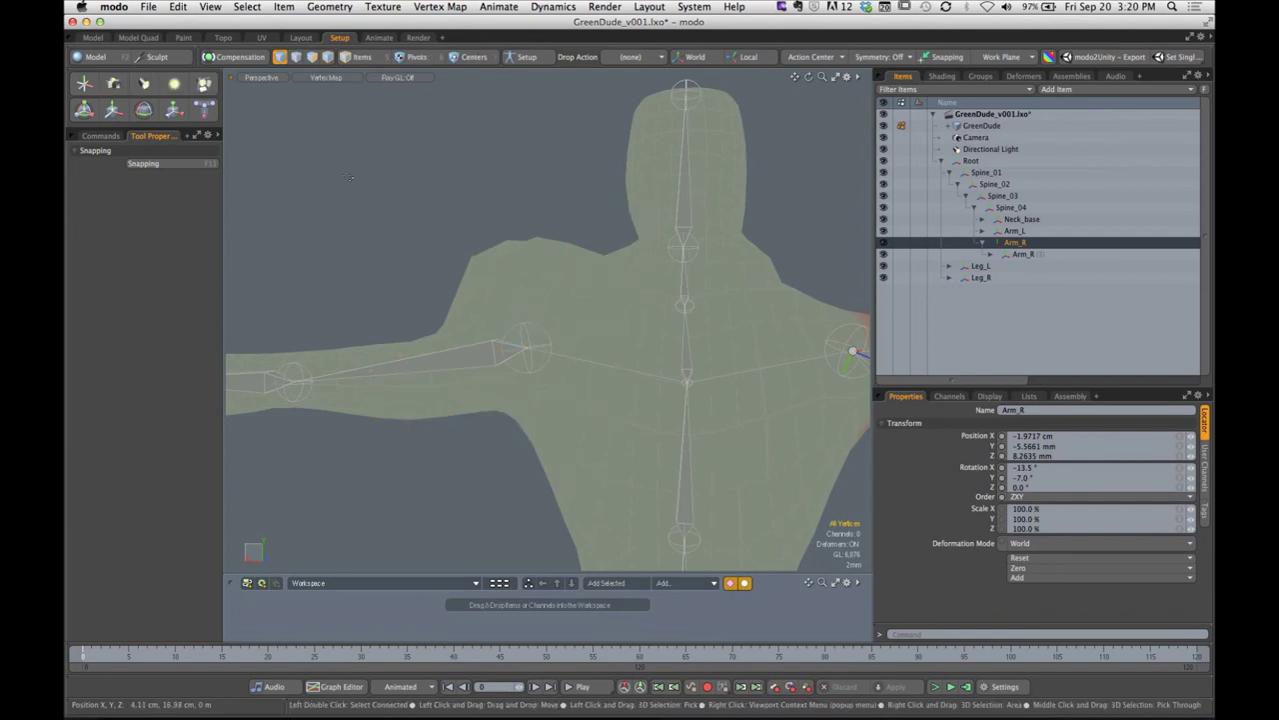
Select the vertices around the Arm_L shoulder, upper arm, neck and adjoining side of the head, on both front and back
{"action": "left_click_drag", "start_coordinate": [350, 178], "coordinate": [658, 286]}
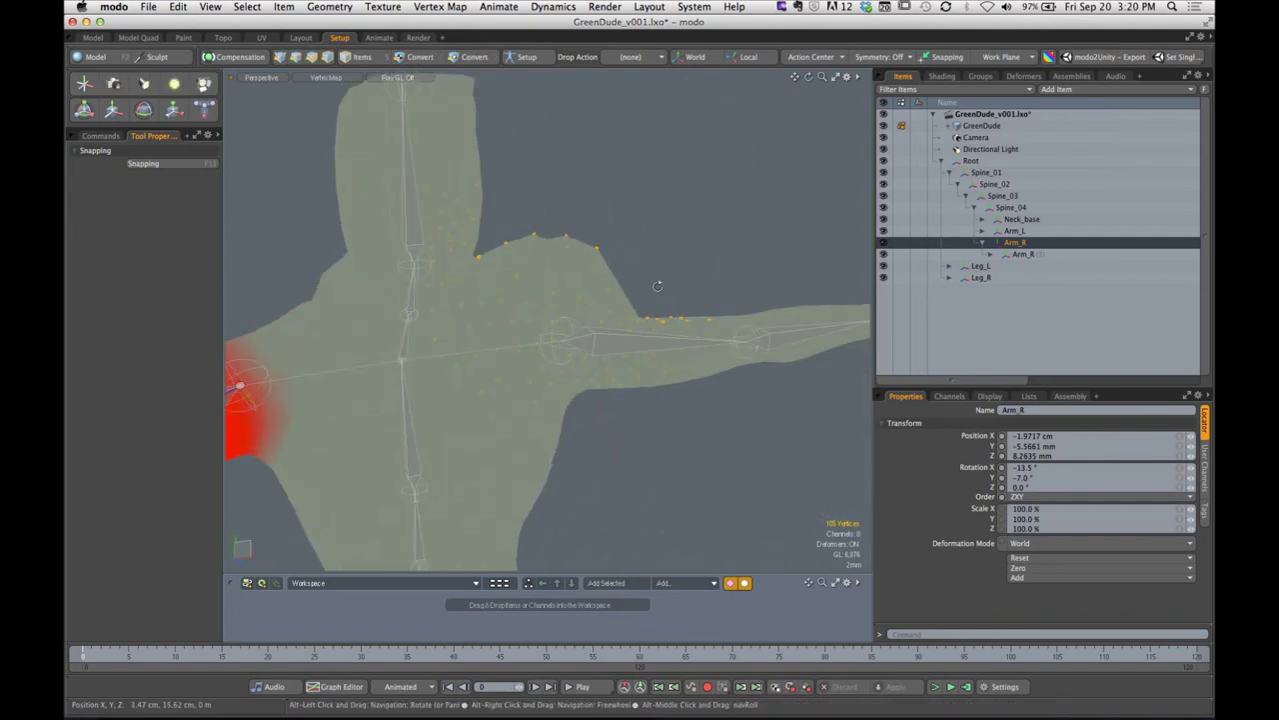
{"action": "right_click_drag", "start_coordinate": [430, 182], "coordinate": [698, 417], "text": "shift"}
{"action": "left_click_drag", "start_coordinate": [635, 300], "coordinate": [451, 283], "text": "alt"}
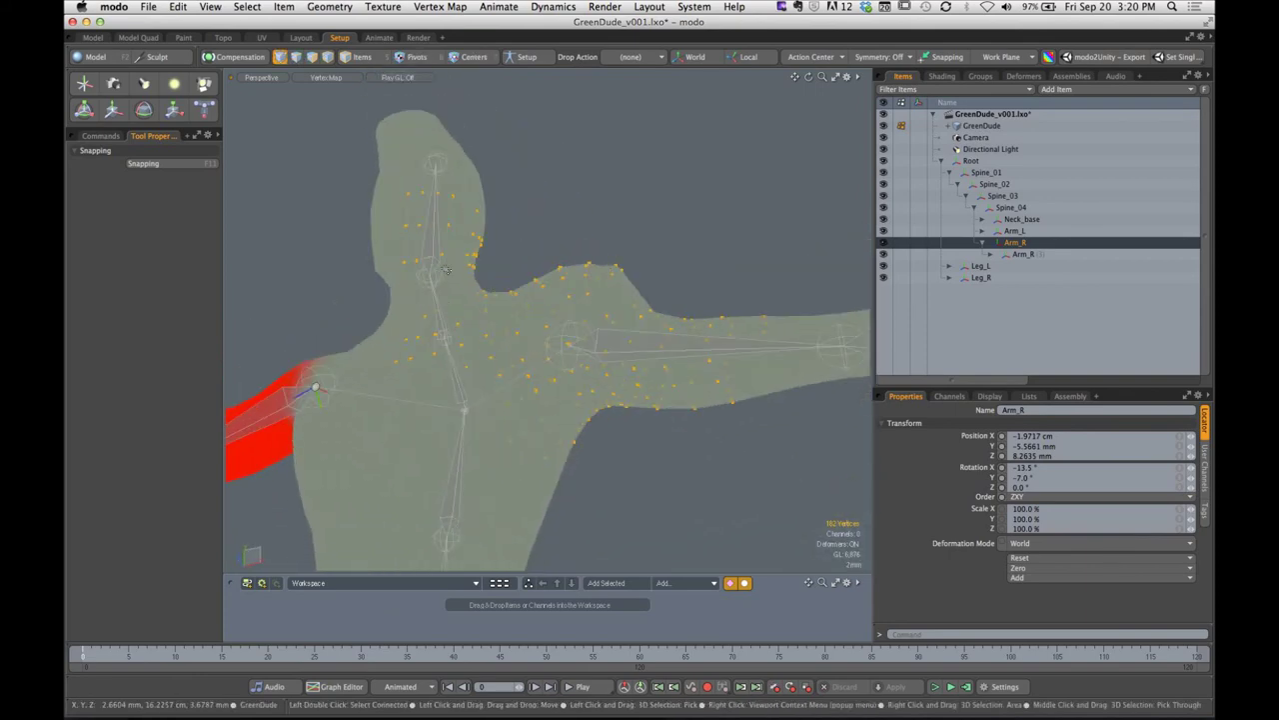
{"action": "right_click_drag", "start_coordinate": [422, 238], "coordinate": [484, 313], "text": "shift"}
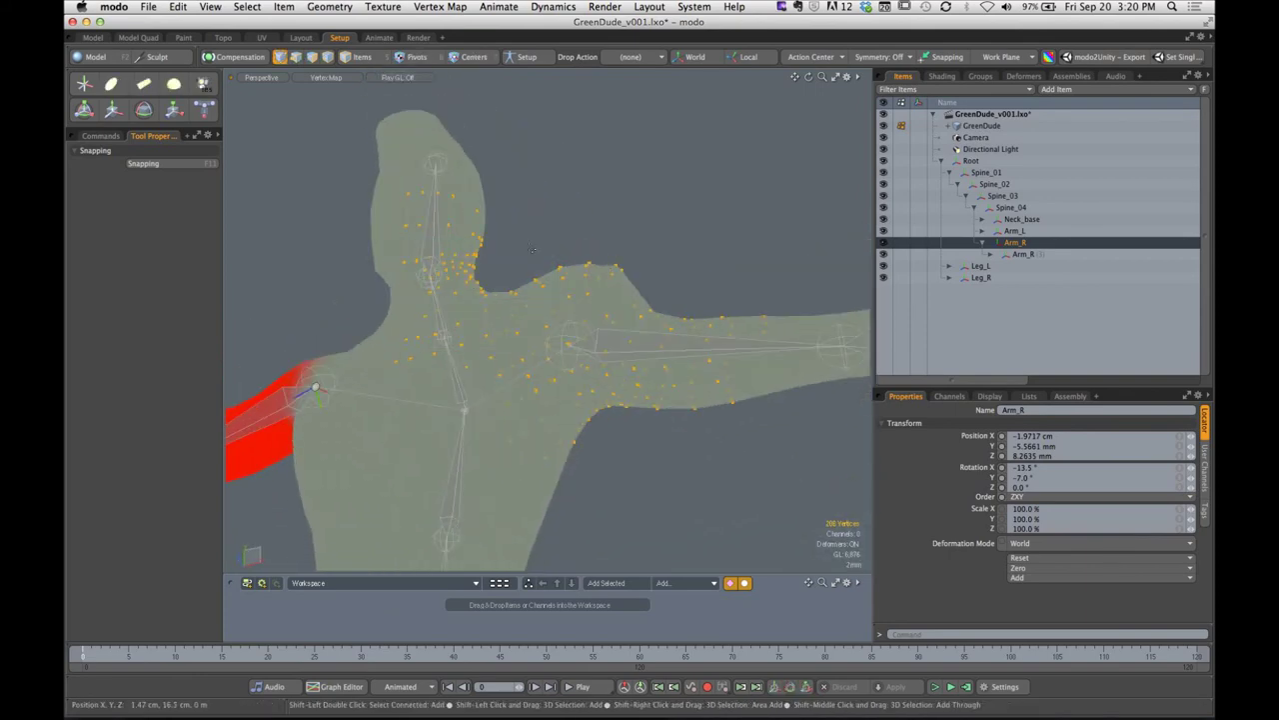
{"action": "left_click_drag", "start_coordinate": [641, 386], "coordinate": [500, 400], "text": "alt"}
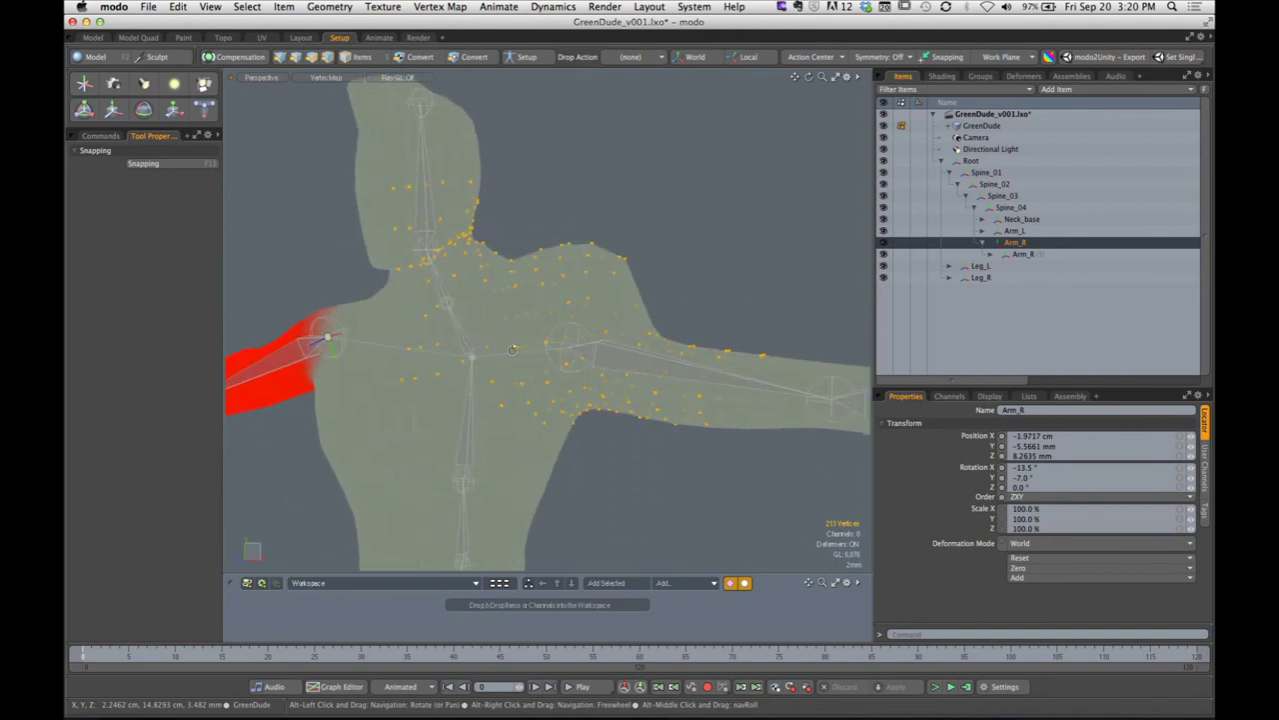
Brush the selected vertices around the Arm_L shoulder with Set Value at 0% and Normalize Weights off, and drop the tool
{"action": "left_click", "coordinate": [100, 135]}
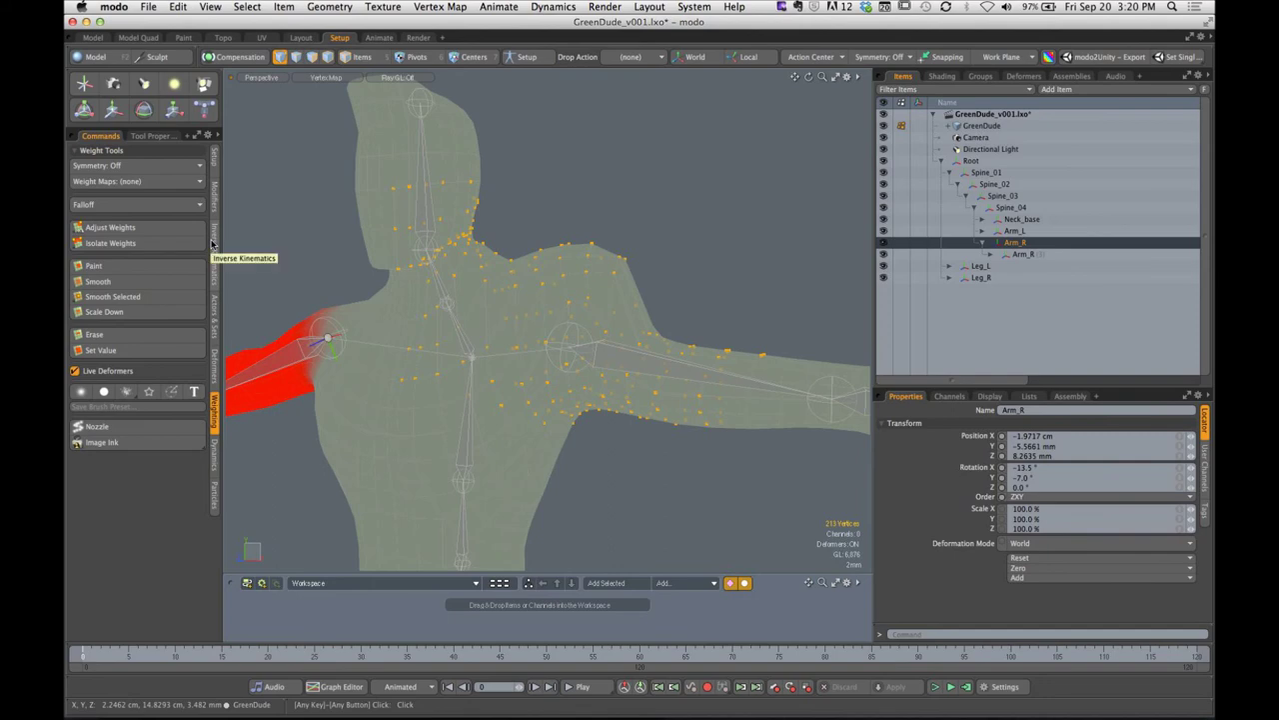
{"action": "left_click", "coordinate": [102, 350]}
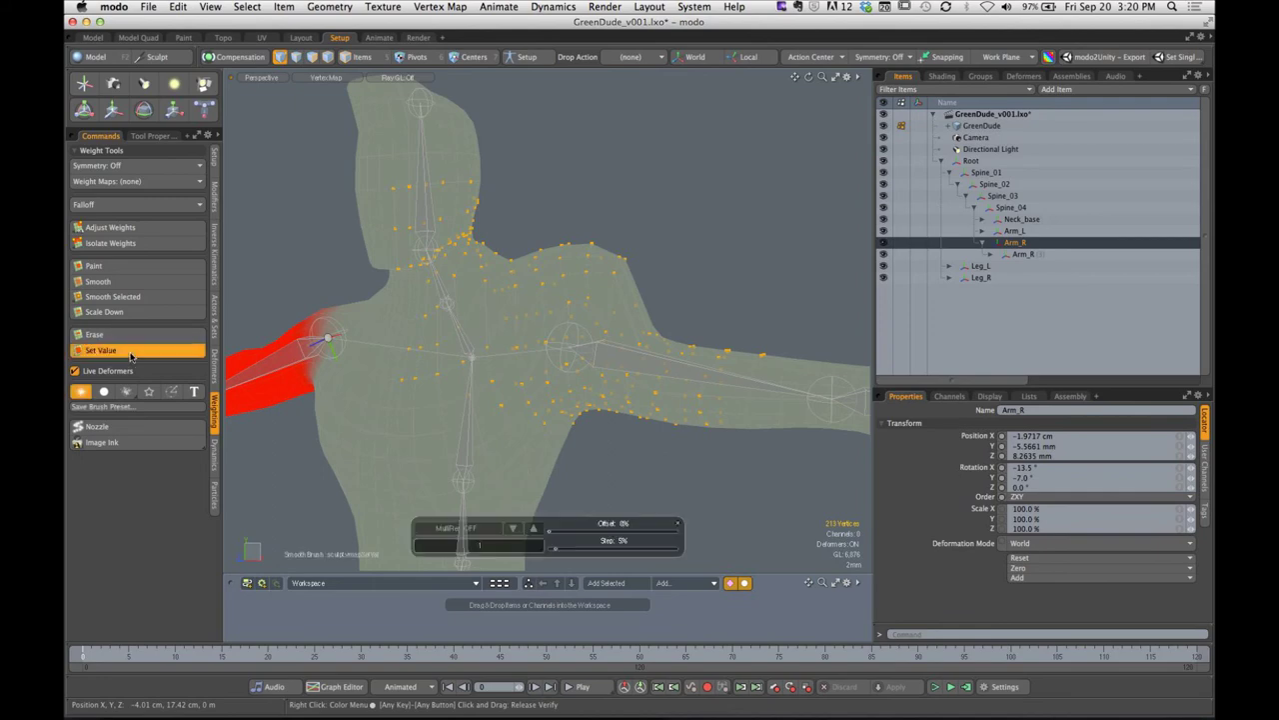
{"action": "left_click", "coordinate": [150, 138]}
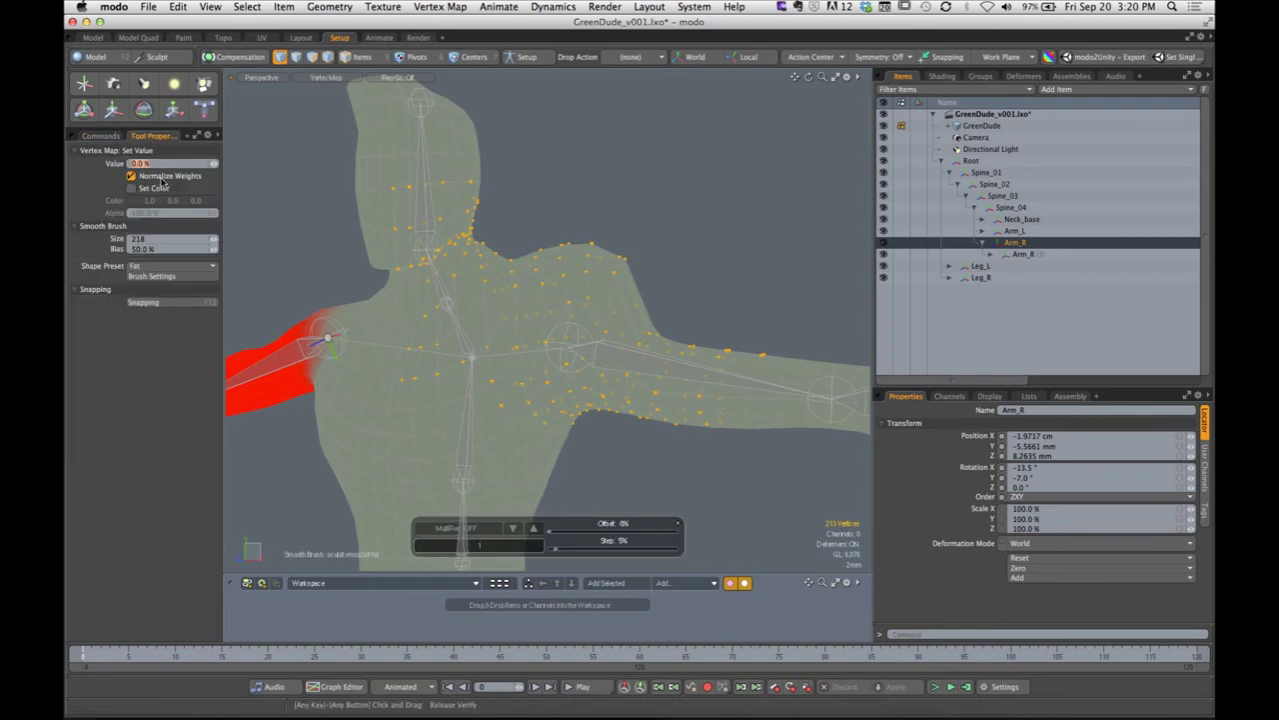
{"action": "left_click", "coordinate": [161, 177]}
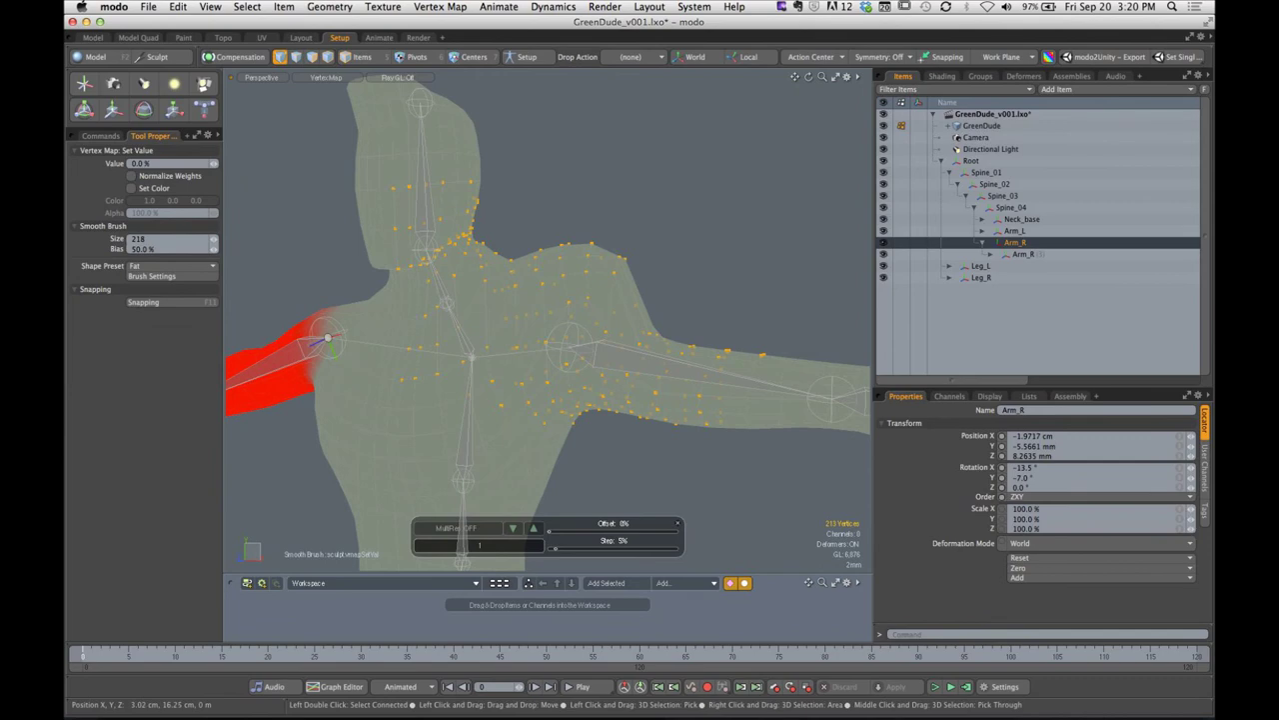
{"action": "left_click_drag", "start_coordinate": [585, 270], "coordinate": [665, 183]}
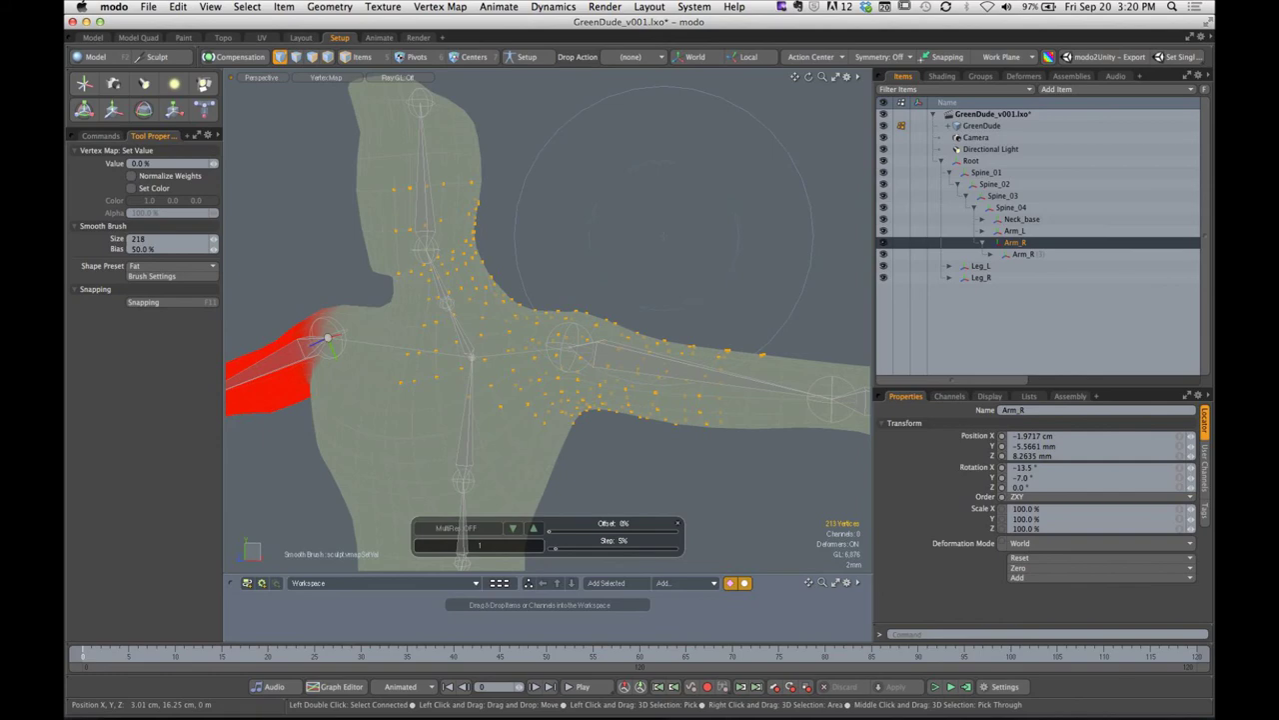
{"action": "key", "text": "q"}
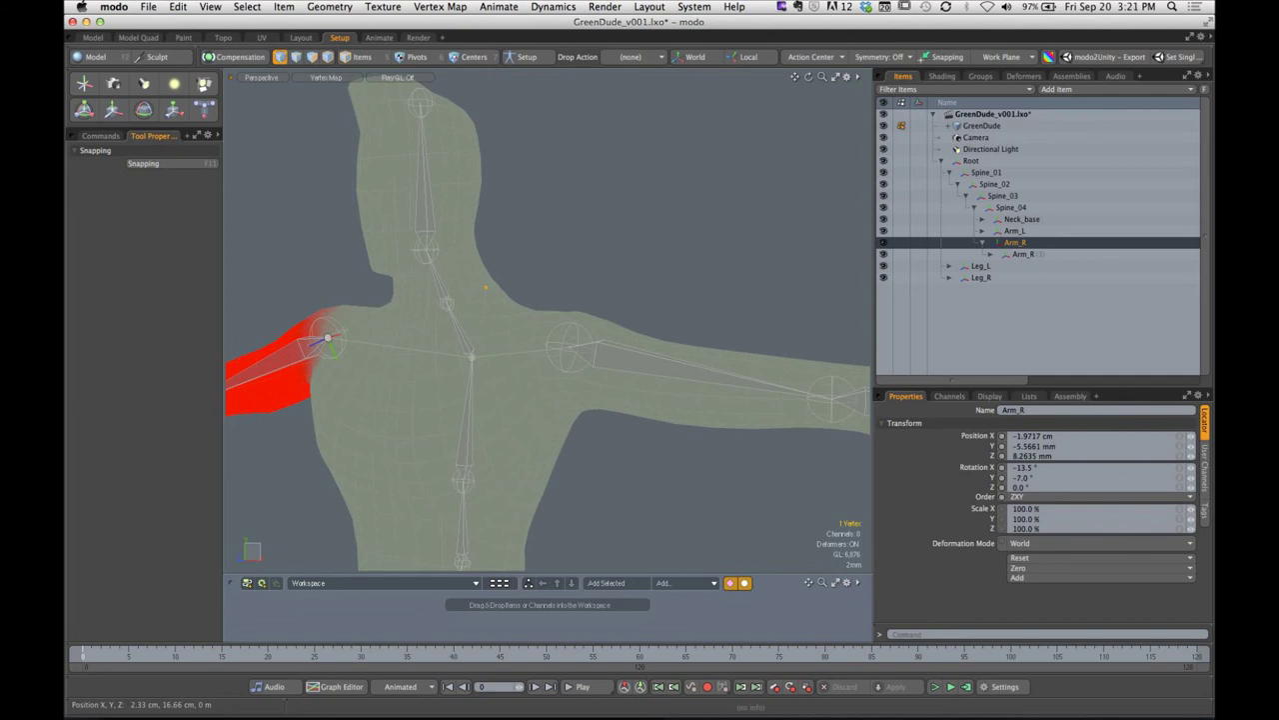
Leave vertex selection for item selection and inspect the deformation around the Arm_R shoulder outside setup mode
{"action": "key", "text": "2"}
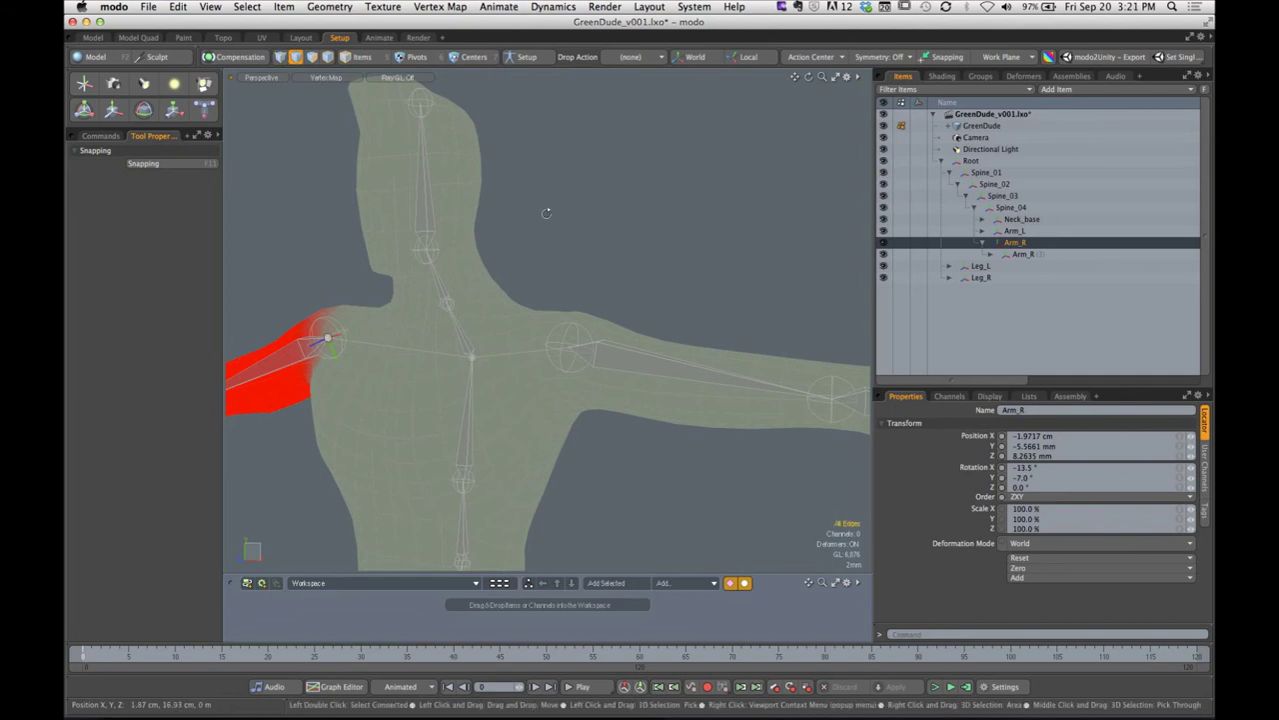
{"action": "left_click_drag", "start_coordinate": [547, 213], "coordinate": [514, 220], "text": "alt"}
{"action": "left_click", "coordinate": [527, 57]}
{"action": "left_click", "coordinate": [527, 57]}
{"action": "left_click_drag", "start_coordinate": [514, 220], "coordinate": [563, 174], "text": "ctrl+alt"}
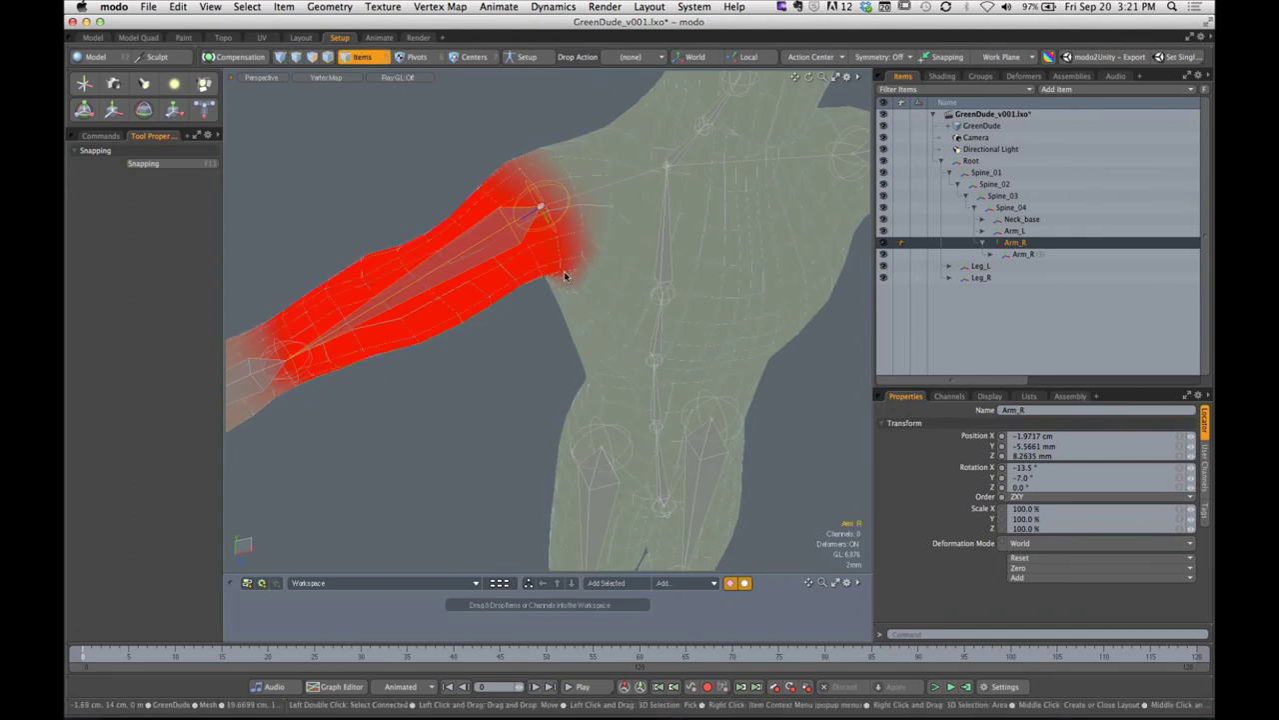
Rotate the Arm_R joint to test the shoulder deformation, then drop the tool and clear the selection
{"action": "key", "text": "y"}
{"action": "left_click_drag", "start_coordinate": [537, 258], "coordinate": [495, 271]}
{"action": "left_click_drag", "start_coordinate": [560, 250], "coordinate": [579, 276], "text": "ctrl+alt"}
{"action": "key", "text": "q"}
{"action": "left_click", "coordinate": [525, 318]}
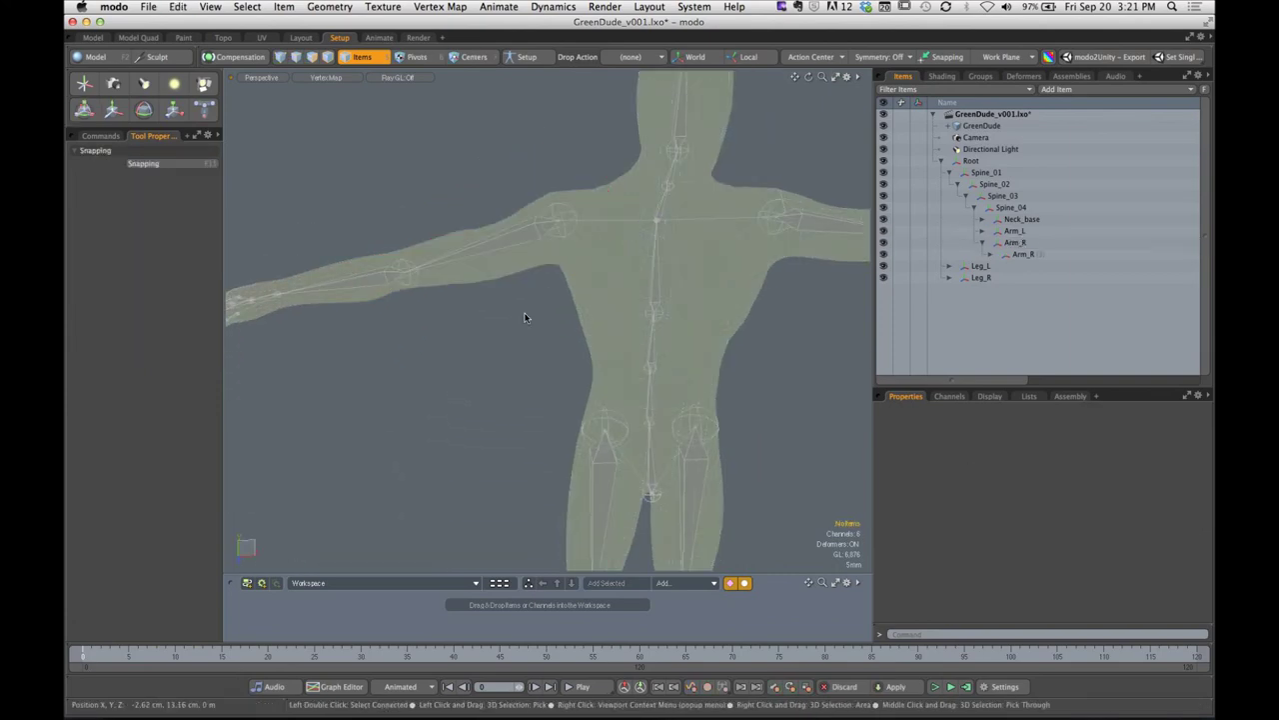
Select the Leg_R joint and bring its weight map around the hips into close view
{"action": "left_click_drag", "start_coordinate": [525, 317], "coordinate": [544, 250], "text": "alt"}
{"action": "left_click", "coordinate": [479, 280]}
{"action": "left_click", "coordinate": [617, 271]}
{"action": "left_click_drag", "start_coordinate": [545, 250], "coordinate": [570, 311], "text": "alt+shift"}
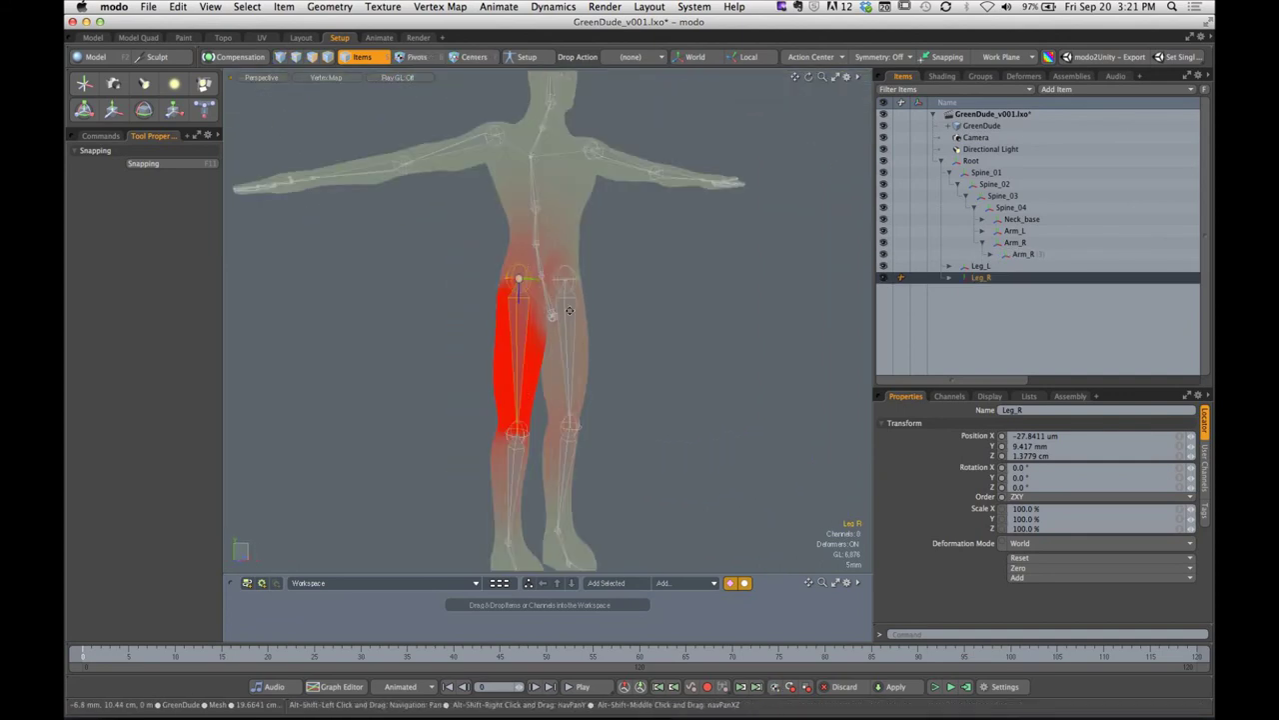
{"action": "scroll", "coordinate": [569, 310], "scroll_direction": "up", "scroll_amount": 4}
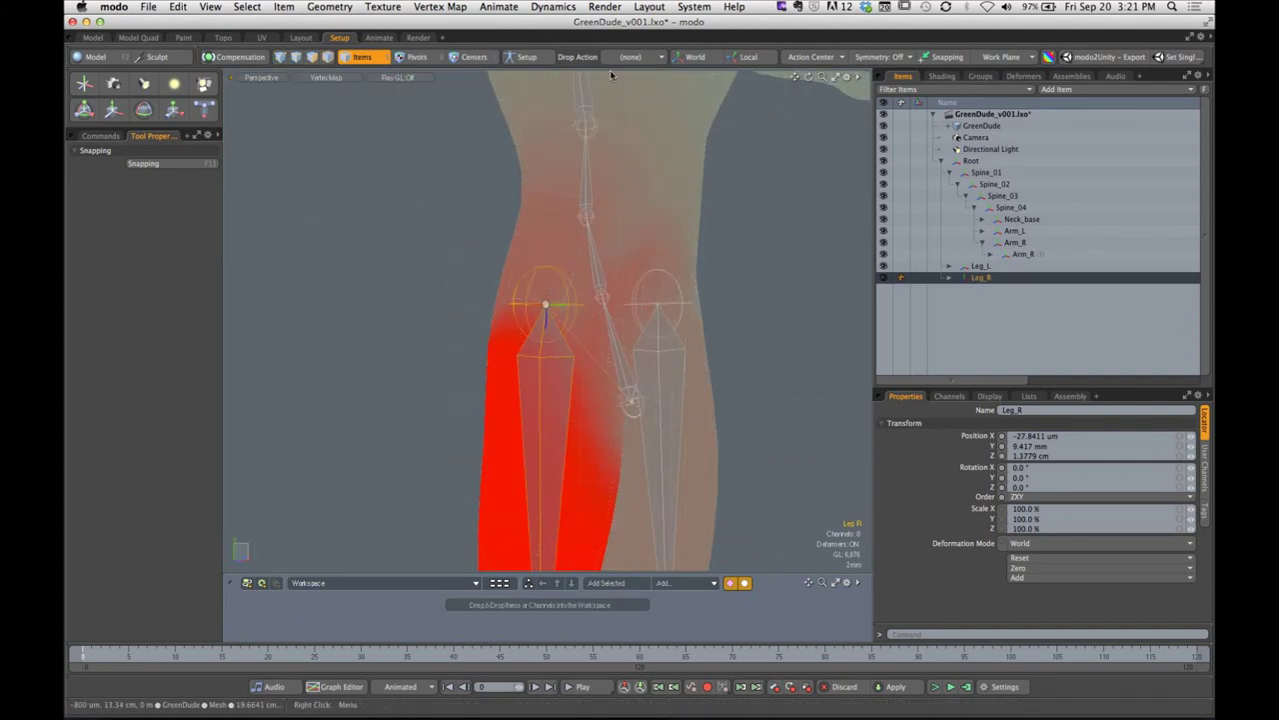
Turn setup mode on and back off, and examine the spread of the Leg_R weights across both legs
{"action": "left_click", "coordinate": [526, 57]}
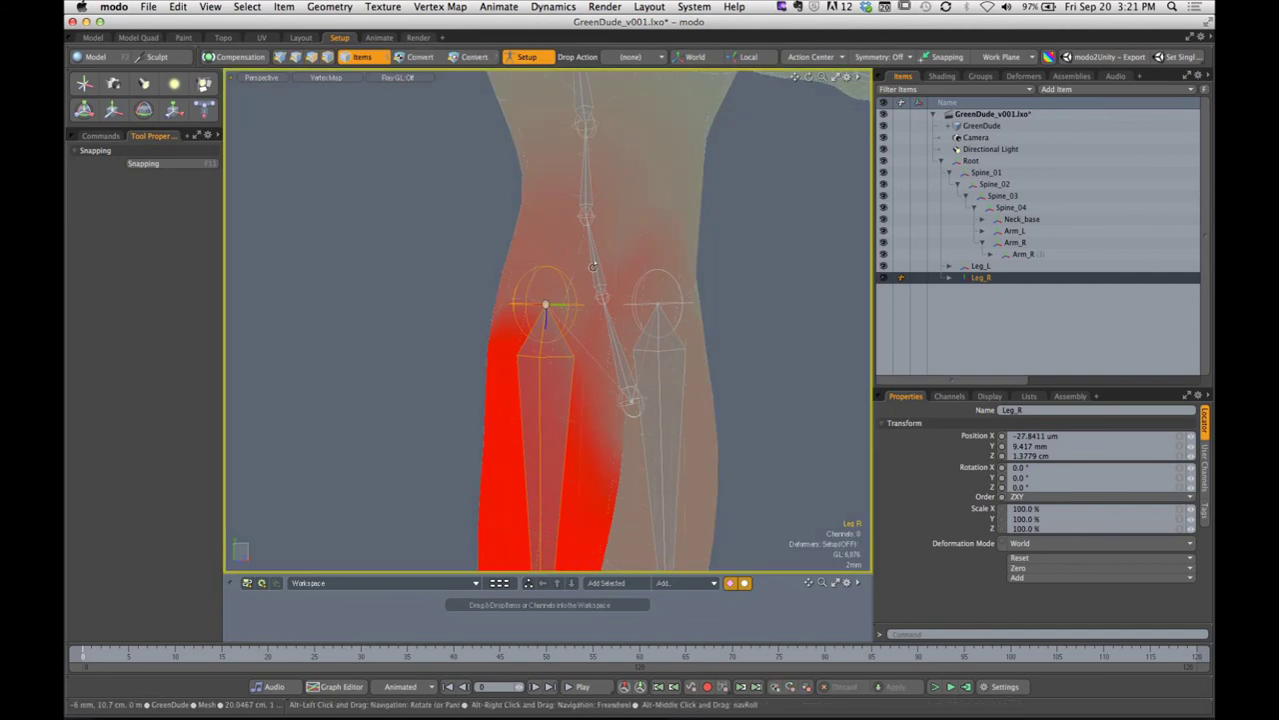
{"action": "left_click_drag", "start_coordinate": [572, 205], "coordinate": [554, 276], "text": "alt+shift"}
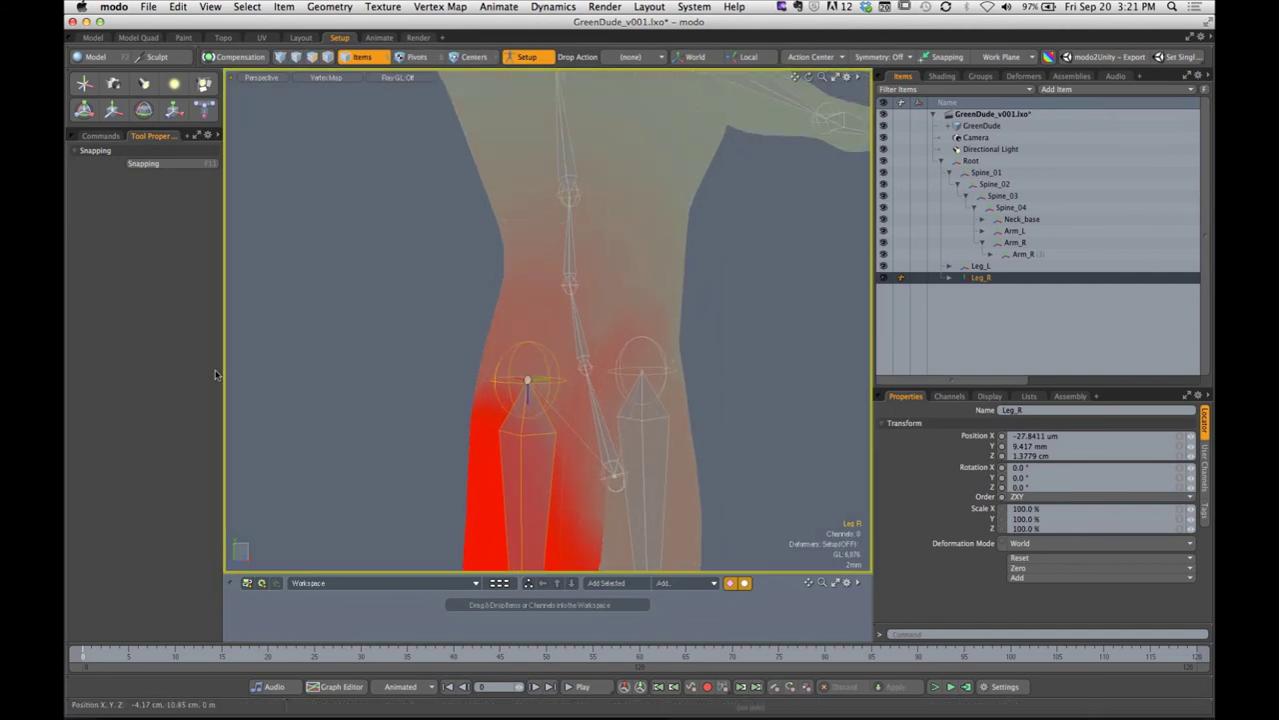
{"action": "left_click", "coordinate": [526, 57]}
{"action": "scroll", "coordinate": [543, 302], "scroll_direction": "down", "scroll_amount": 4}
{"action": "left_click_drag", "start_coordinate": [515, 341], "coordinate": [466, 174], "text": "alt+shift"}
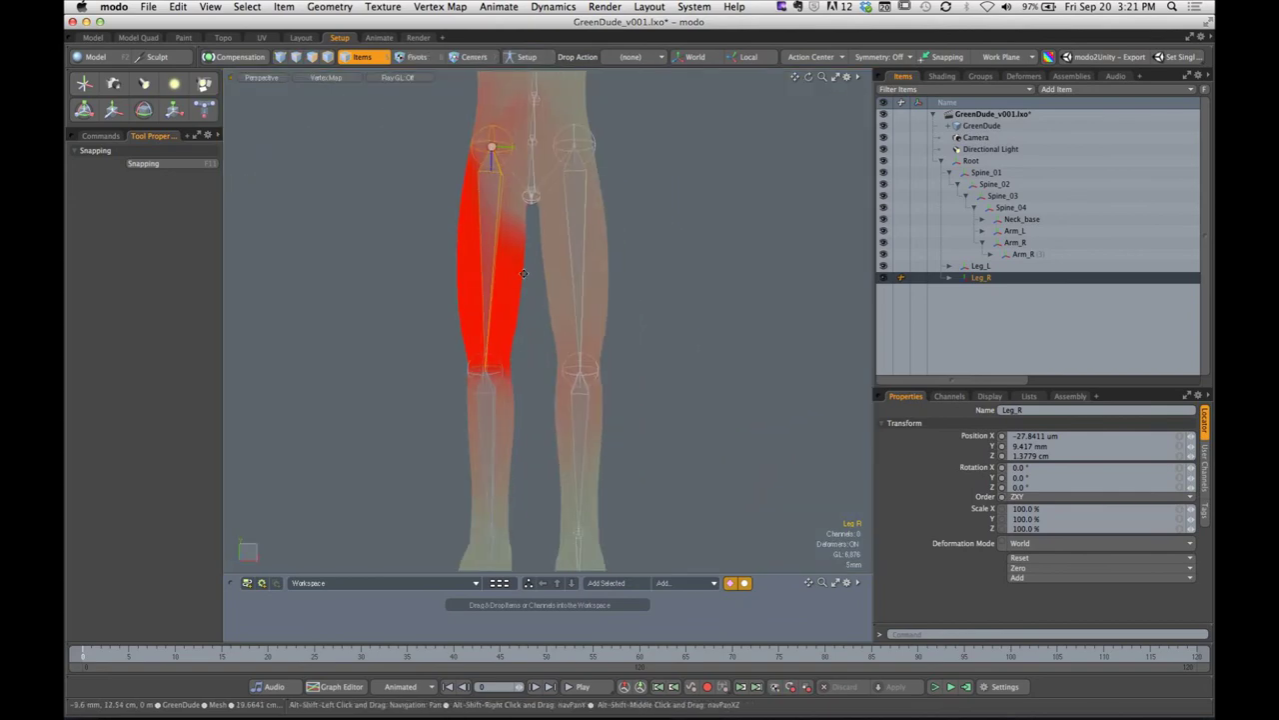
{"action": "left_click_drag", "start_coordinate": [530, 312], "coordinate": [518, 258], "text": "alt"}
{"action": "left_click_drag", "start_coordinate": [546, 354], "coordinate": [599, 366], "text": "alt"}
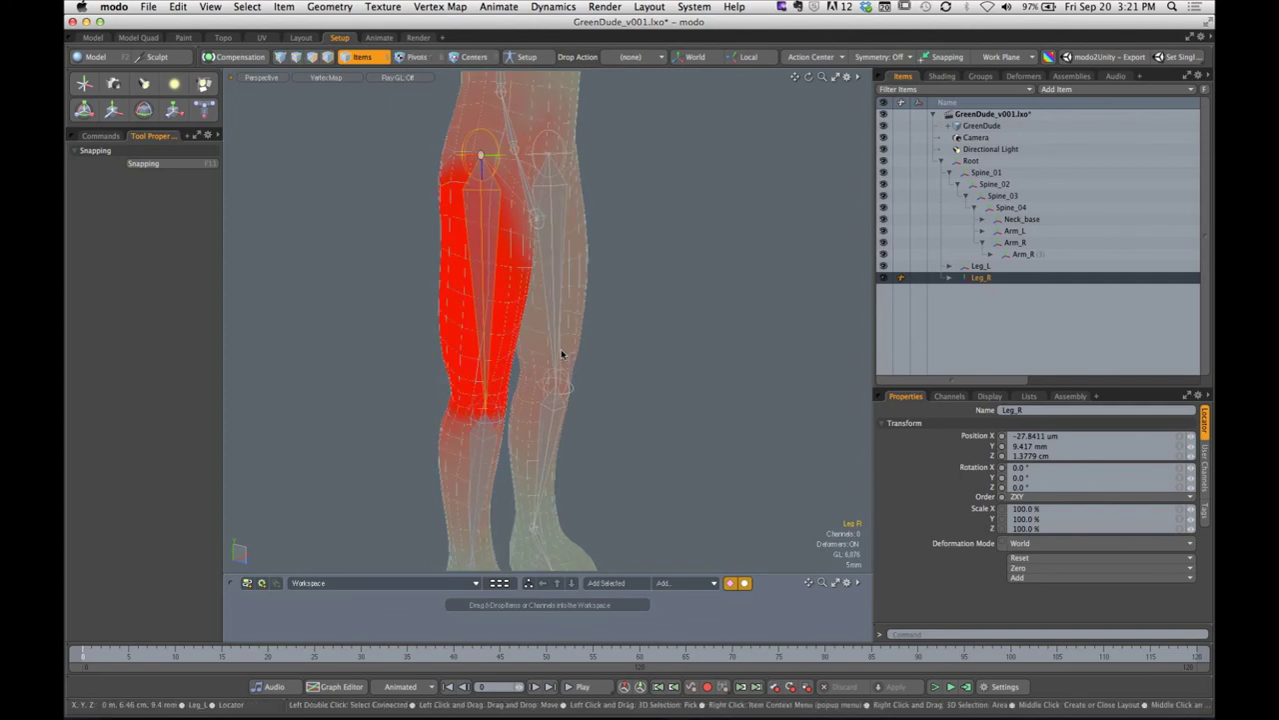
Try transforming the Leg_R joint to test the leg deformation, undo it, and clear the selection
{"action": "key", "text": "y"}
{"action": "left_click_drag", "start_coordinate": [535, 172], "coordinate": [607, 268]}
{"action": "key", "text": "super+z"}
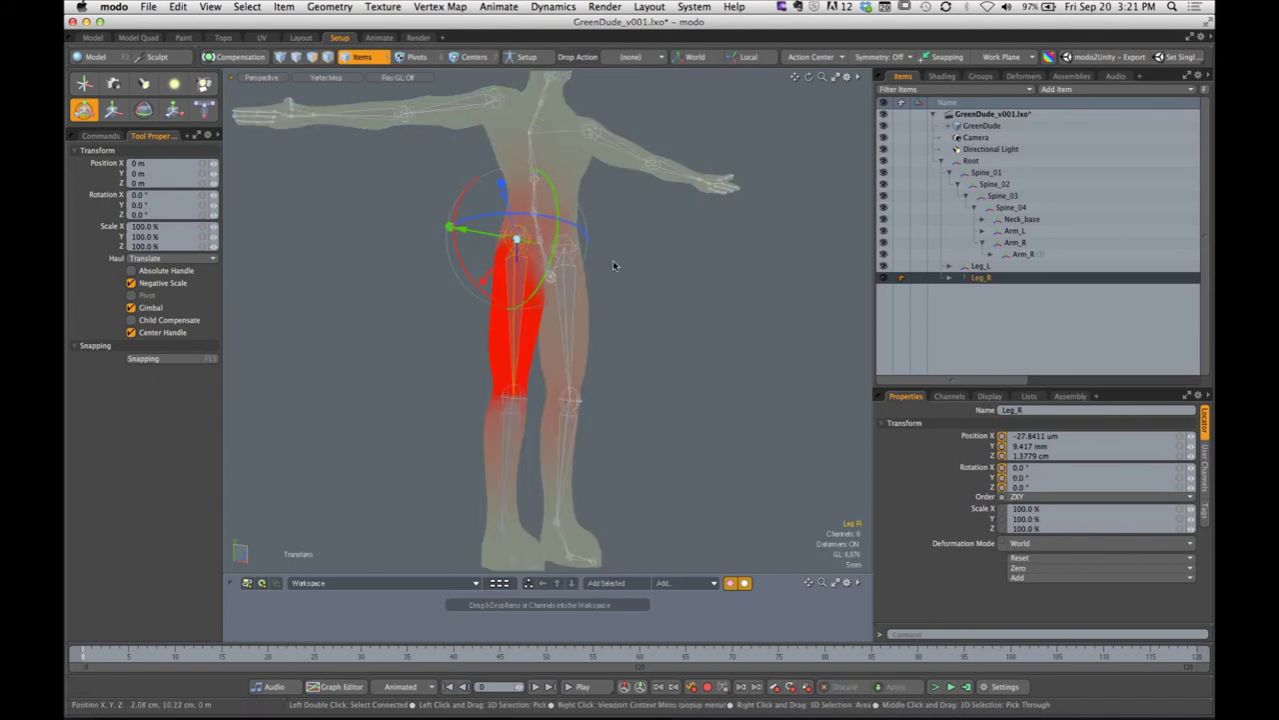
{"action": "key", "text": "Escape"}
{"action": "key", "text": "Escape"}
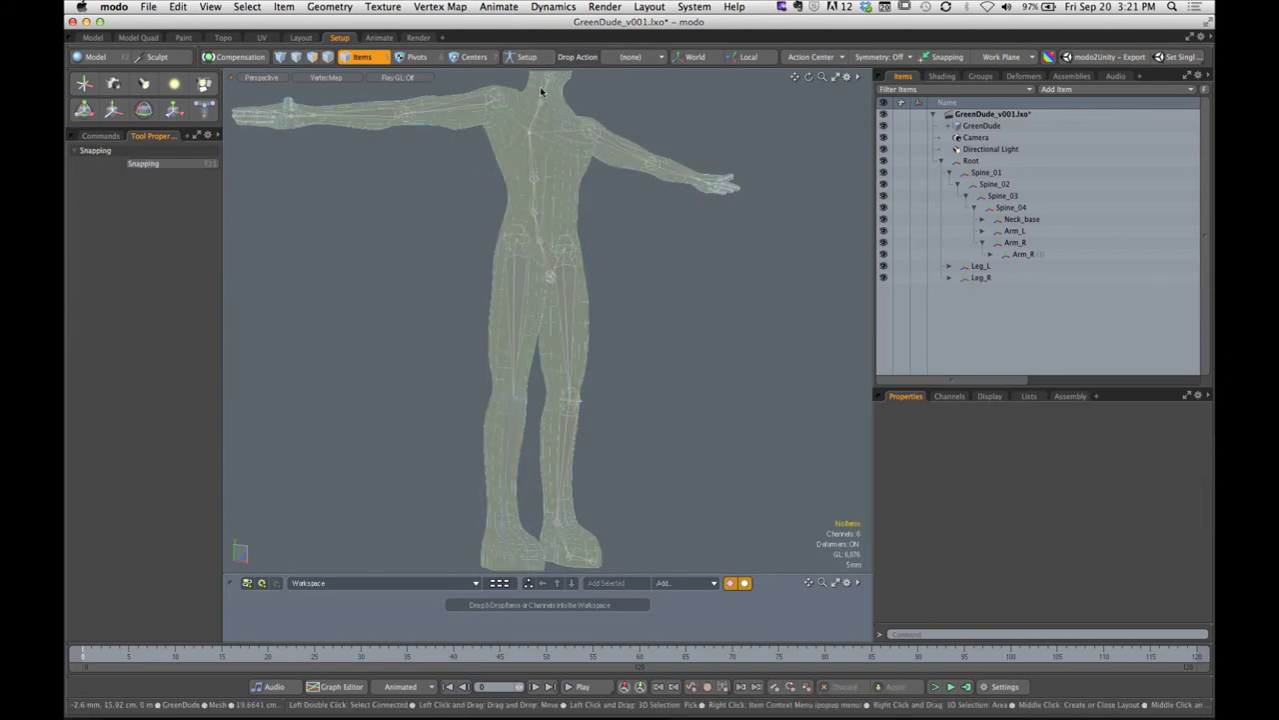
Enter setup mode and select the Leg_R joint, with both upper legs in close view
{"action": "left_click", "coordinate": [524, 57]}
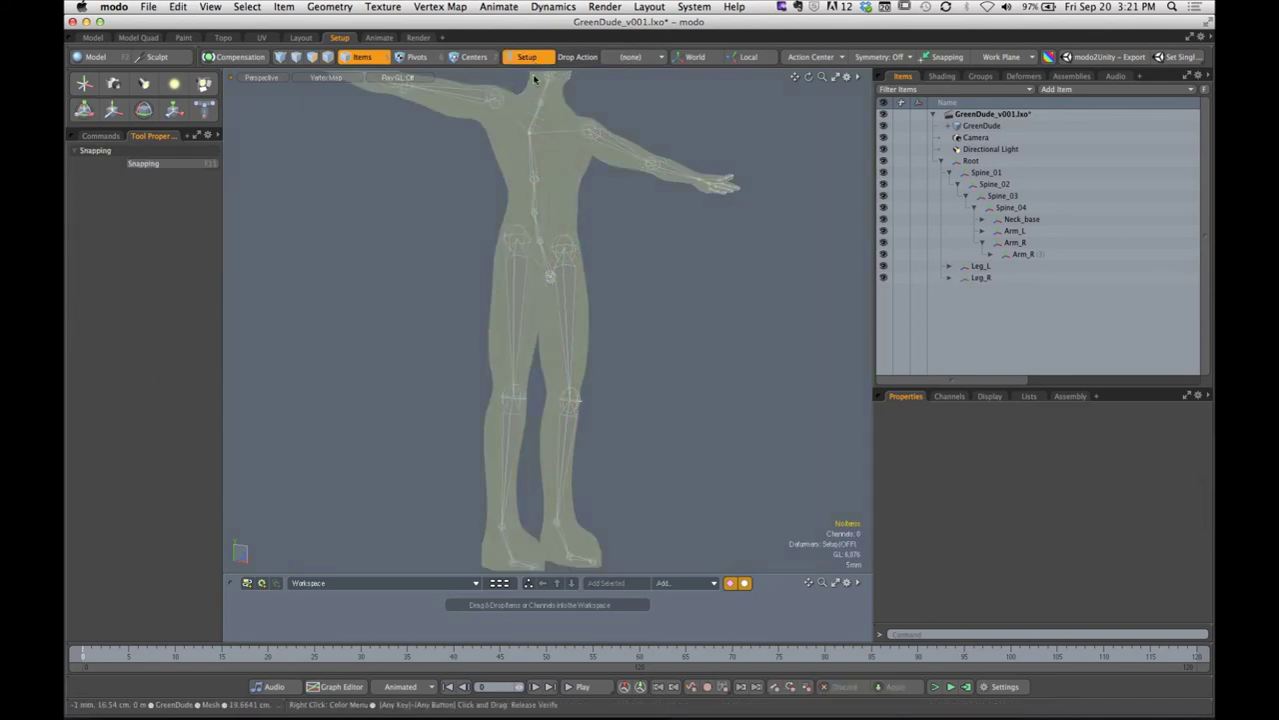
{"action": "left_click", "coordinate": [523, 232]}
{"action": "left_click_drag", "start_coordinate": [560, 247], "coordinate": [630, 188], "text": "alt+shift"}
{"action": "left_click_drag", "start_coordinate": [630, 188], "coordinate": [530, 195], "text": "alt+shift"}
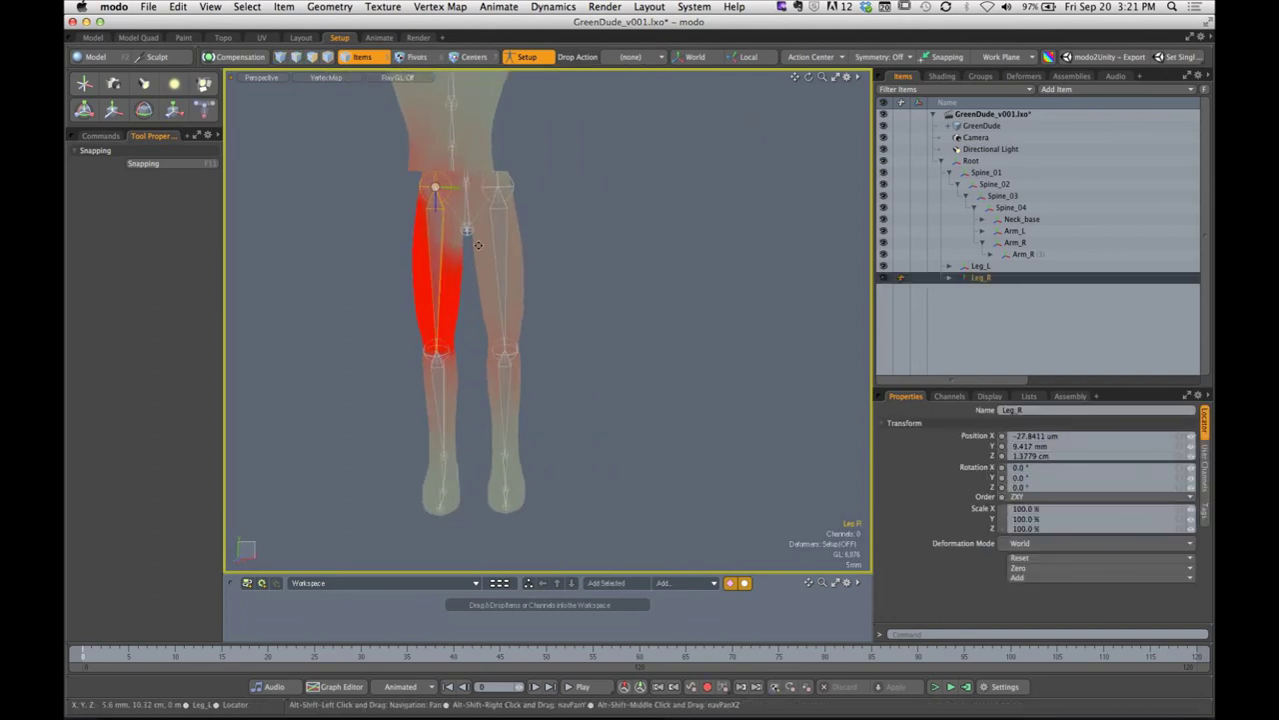
{"action": "left_click_drag", "start_coordinate": [490, 240], "coordinate": [560, 240], "text": "ctrl+alt"}
{"action": "left_click_drag", "start_coordinate": [425, 197], "coordinate": [504, 239], "text": "alt+shift"}
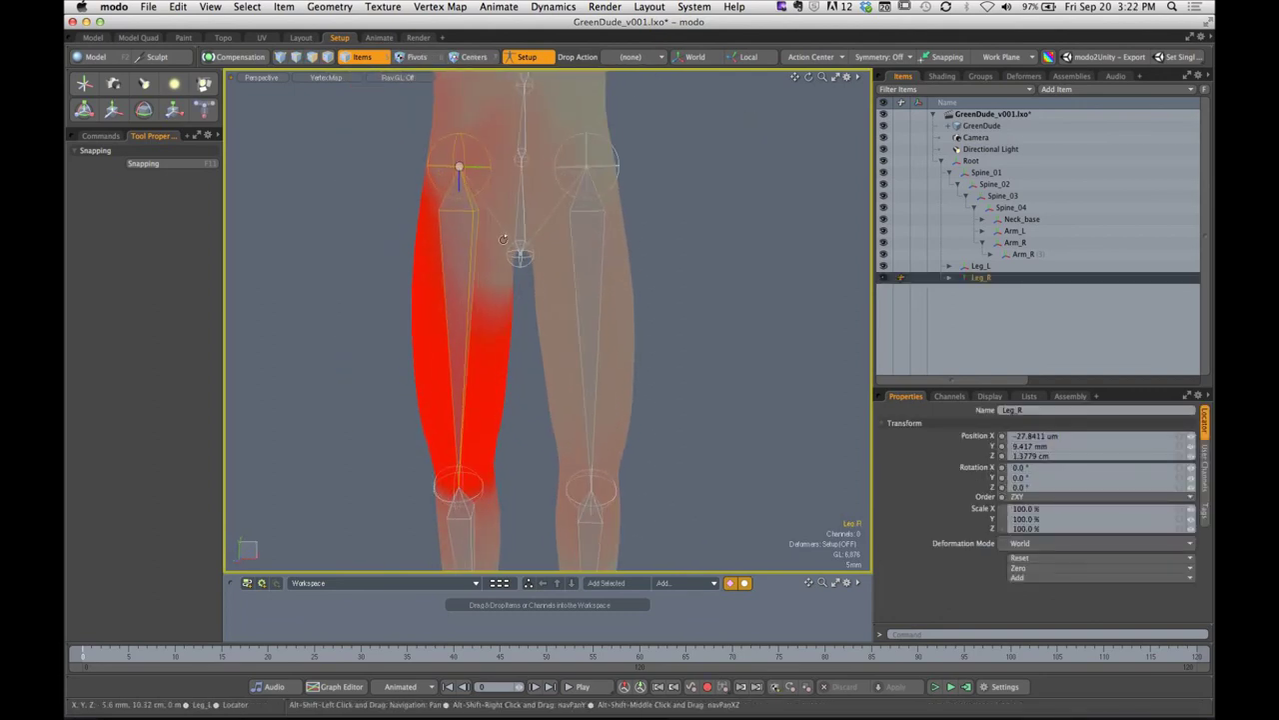
Bring up the weight tools and turn off Live Deformers
{"action": "left_click", "coordinate": [101, 137]}
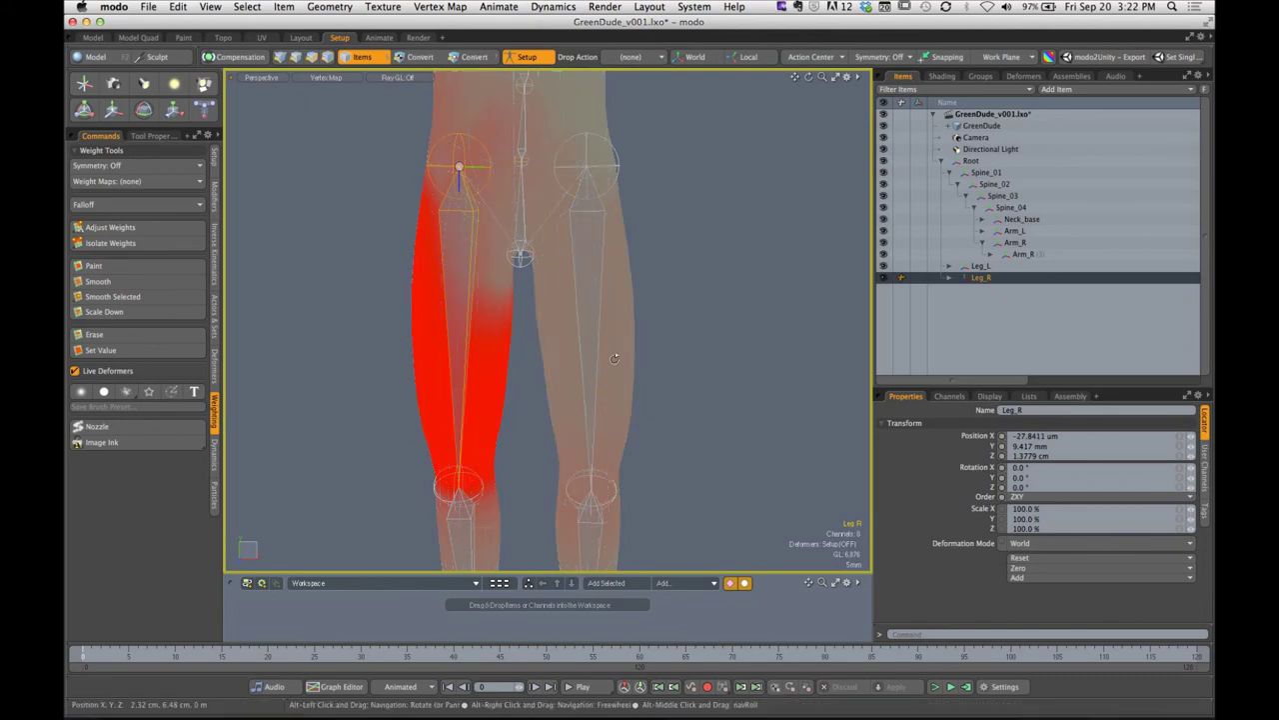
{"action": "left_click_drag", "start_coordinate": [615, 359], "coordinate": [635, 261], "text": "alt"}
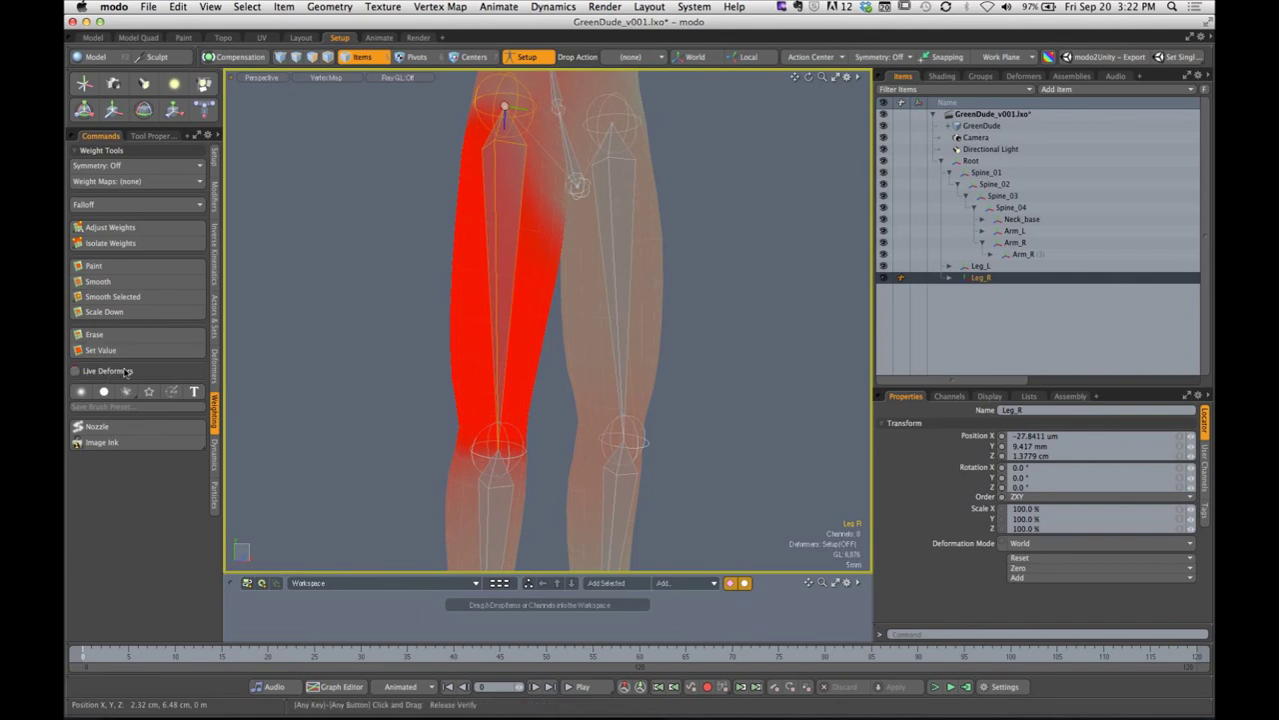
{"action": "left_click_drag", "start_coordinate": [596, 218], "coordinate": [560, 244], "text": "alt+shift"}
Select the vertices on the front of the Leg_L side, from the upper thigh down through the foot
{"action": "left_click", "coordinate": [281, 57]}
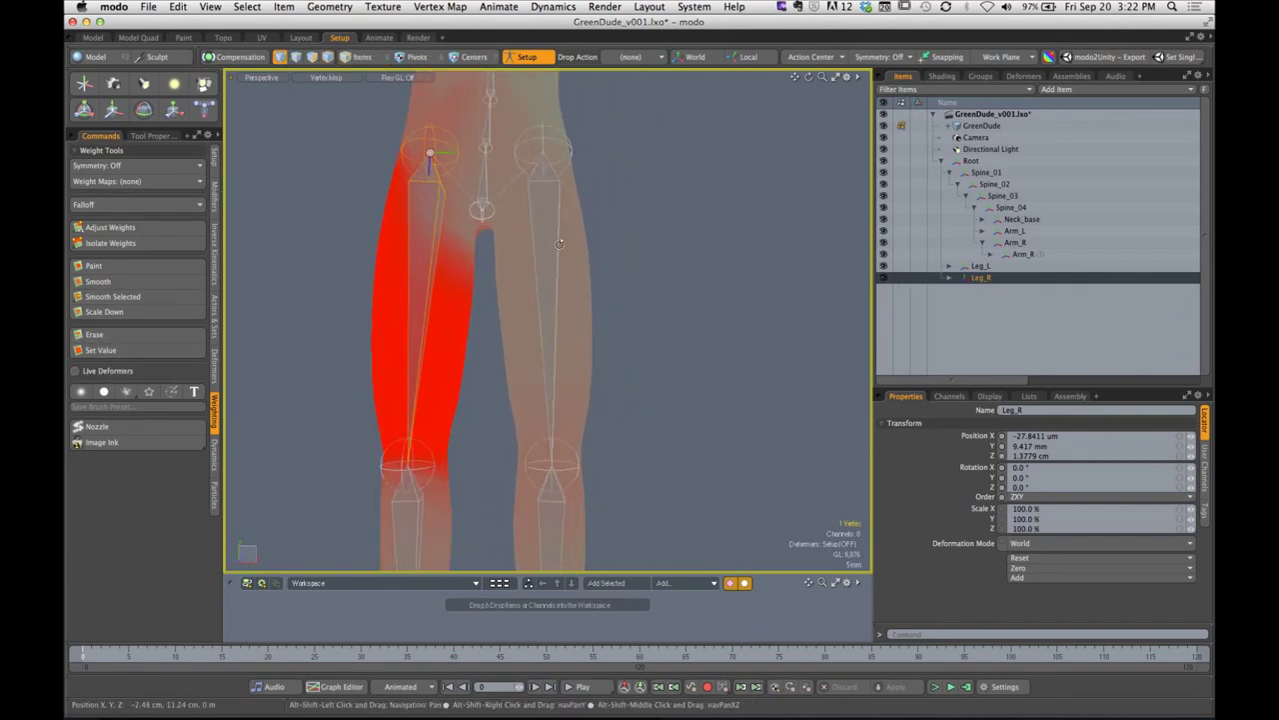
{"action": "right_click_drag", "start_coordinate": [498, 132], "coordinate": [687, 507]}
{"action": "left_click_drag", "start_coordinate": [596, 425], "coordinate": [601, 204], "text": "alt+shift"}
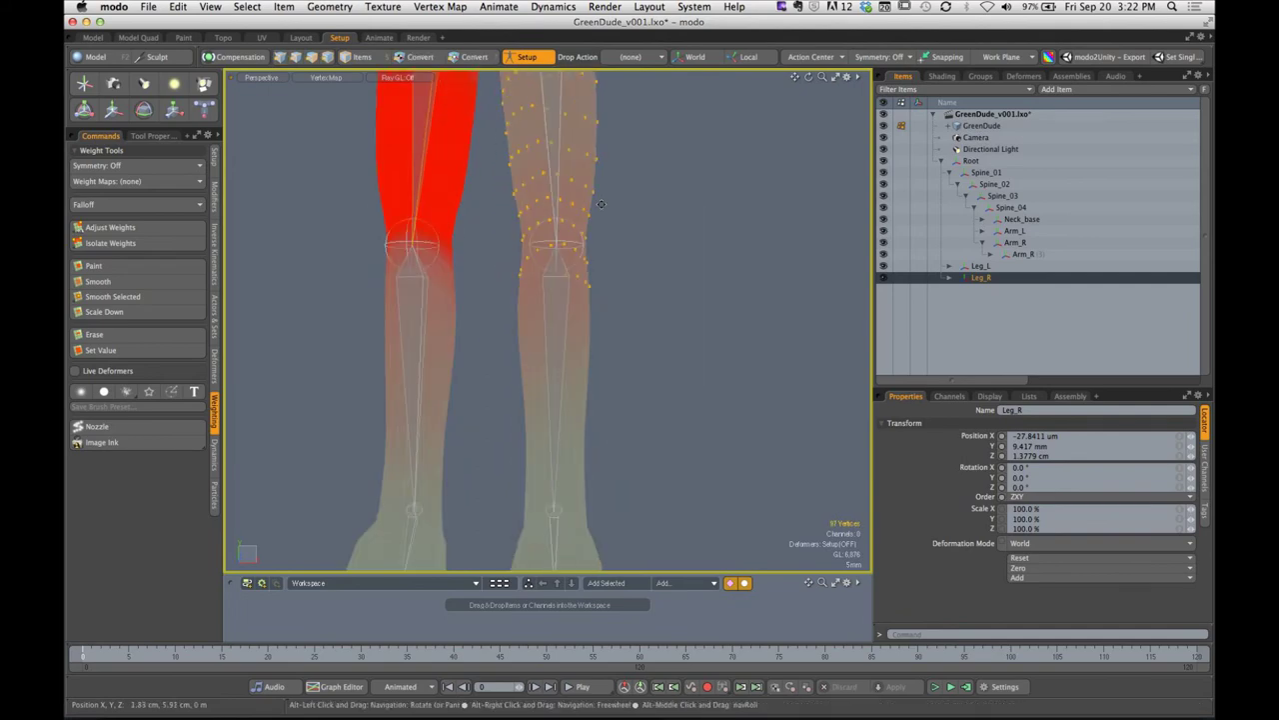
{"action": "right_click_drag", "start_coordinate": [495, 184], "coordinate": [700, 445], "text": "shift"}
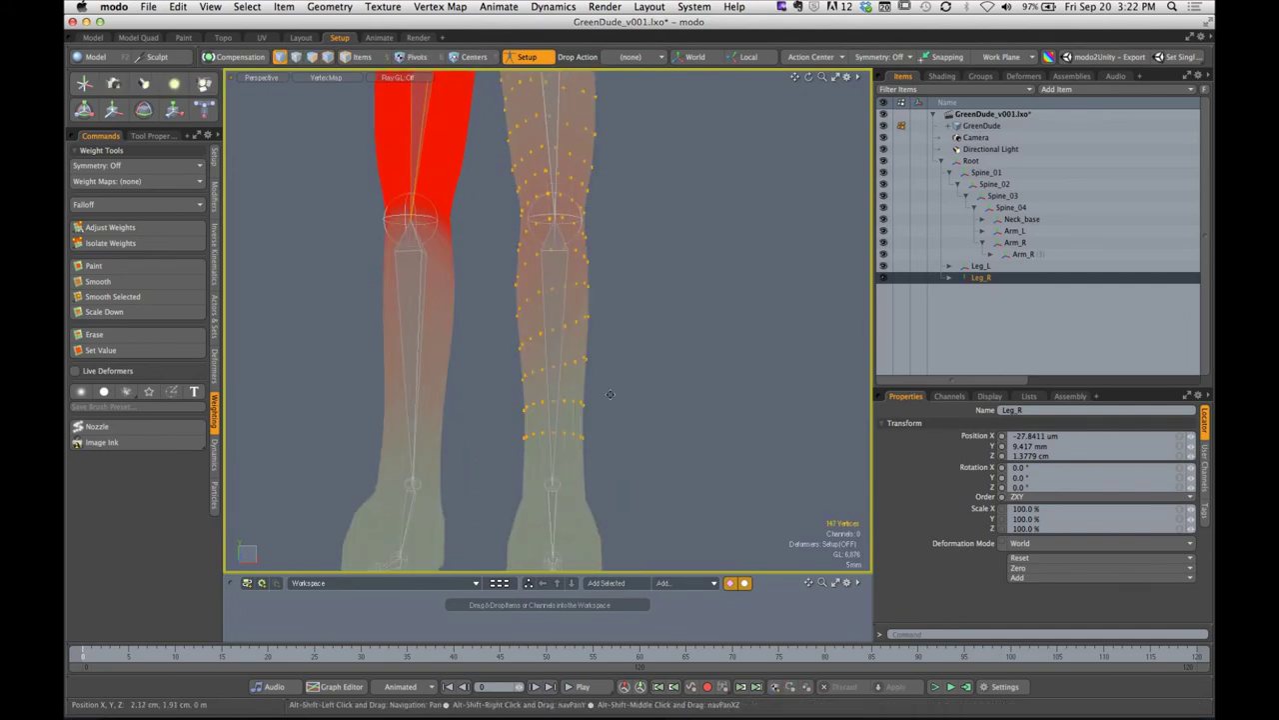
{"action": "left_click_drag", "start_coordinate": [609, 394], "coordinate": [586, 283], "text": "alt+shift"}
{"action": "right_click_drag", "start_coordinate": [466, 216], "coordinate": [704, 489], "text": "shift"}
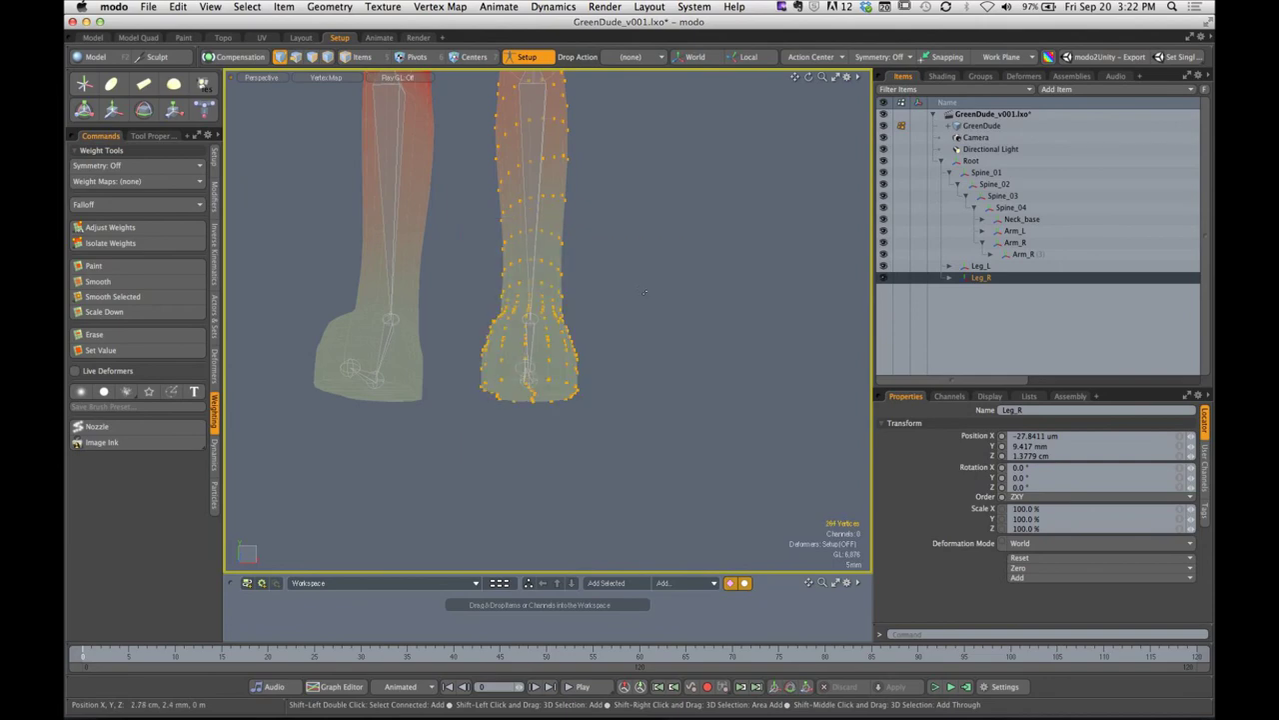
Add the vertices on the back of the Leg_L side, from the foot up to the hip, to the selection
{"action": "left_click_drag", "start_coordinate": [646, 291], "coordinate": [426, 445], "text": "alt"}
{"action": "right_click_drag", "start_coordinate": [375, 157], "coordinate": [578, 549], "text": "shift"}
{"action": "left_click_drag", "start_coordinate": [470, 230], "coordinate": [459, 401], "text": "alt+shift"}
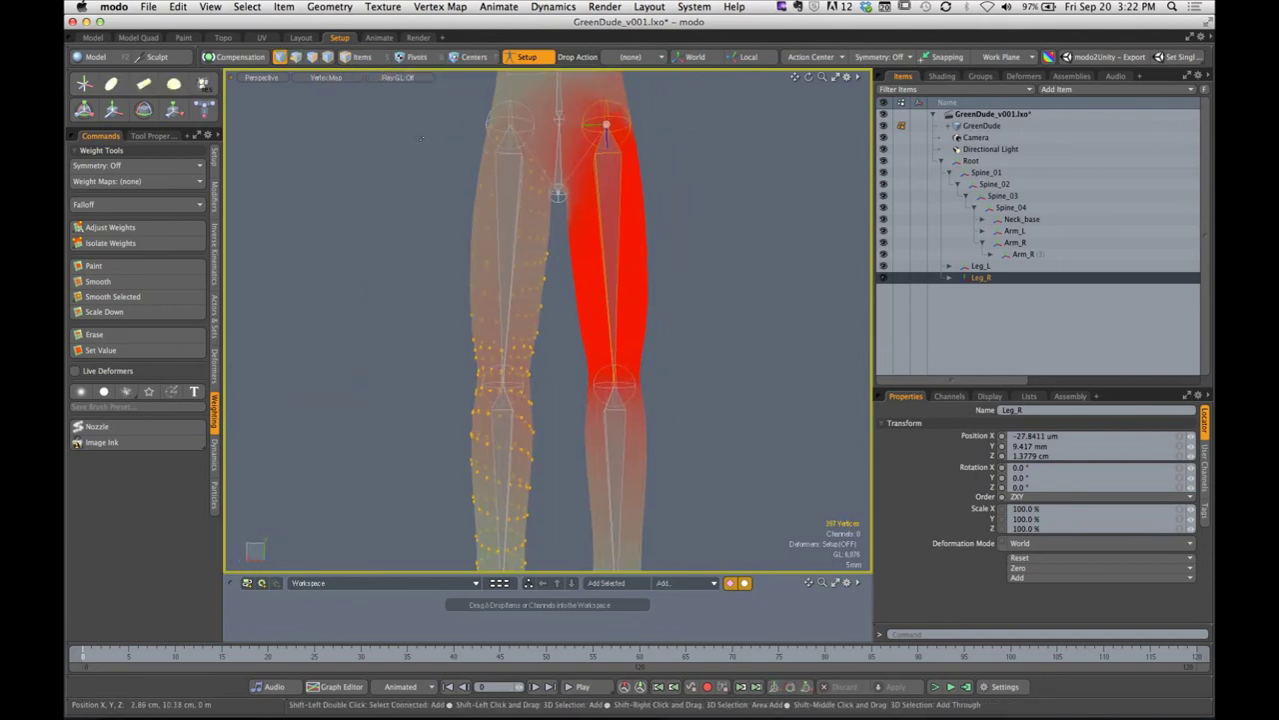
{"action": "right_click_drag", "start_coordinate": [392, 112], "coordinate": [557, 463], "text": "shift"}
{"action": "left_click_drag", "start_coordinate": [558, 190], "coordinate": [474, 353], "text": "alt+shift"}
{"action": "left_click", "coordinate": [456, 232], "text": "shift"}
{"action": "left_click_drag", "start_coordinate": [489, 262], "coordinate": [752, 158], "text": "alt"}
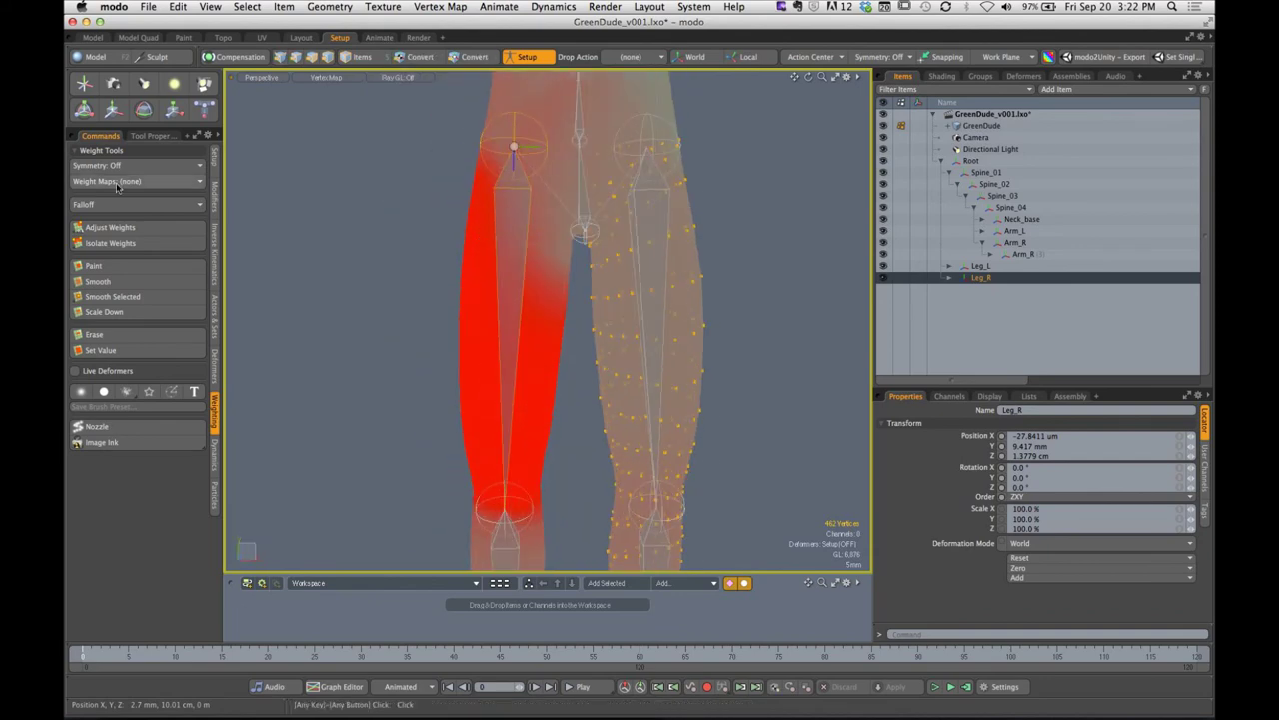
Brush the selected Leg_L side vertices with Set Value at 0% and Normalize Weights off, then drop the tool and the selection
{"action": "left_click", "coordinate": [126, 351]}
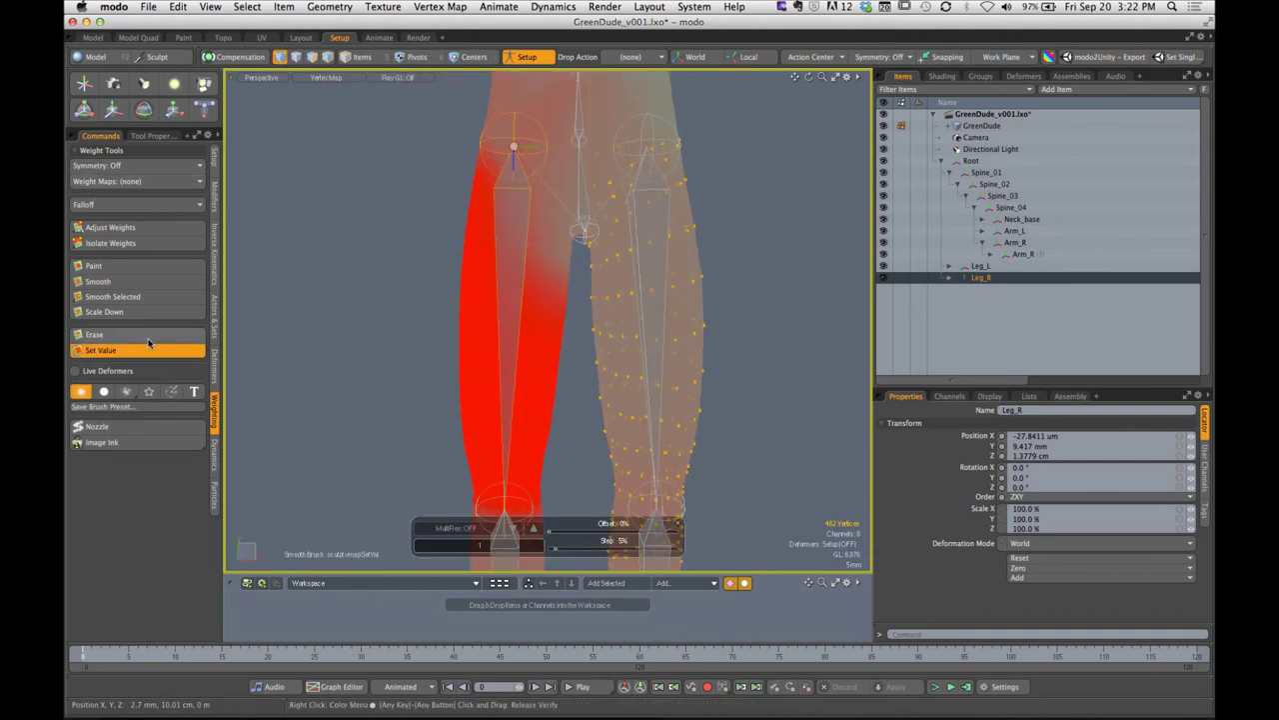
{"action": "left_click", "coordinate": [151, 136]}
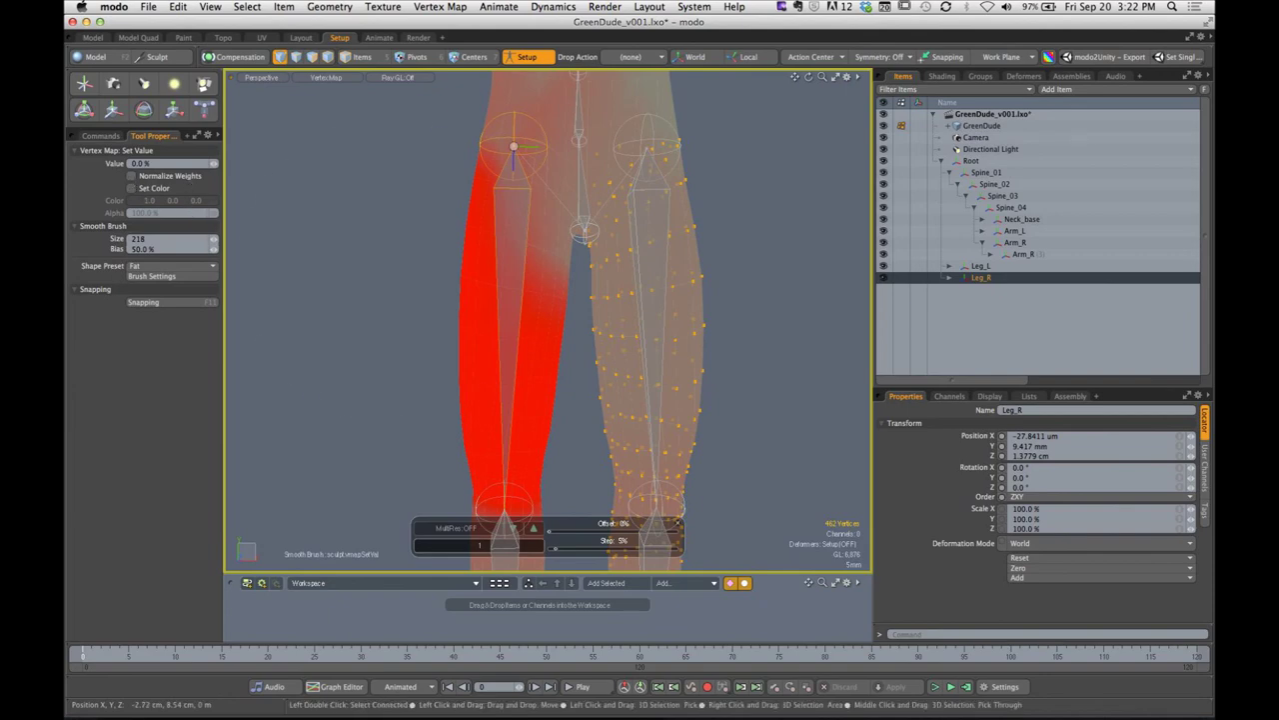
{"action": "mouse_move", "coordinate": [650, 245]}
{"action": "left_mouse_down"}
{"action": "mouse_move", "coordinate": [632, 275]}
{"action": "mouse_move", "coordinate": [647, 375]}
{"action": "mouse_move", "coordinate": [661, 293]}
{"action": "mouse_move", "coordinate": [648, 139]}
{"action": "left_mouse_up"}
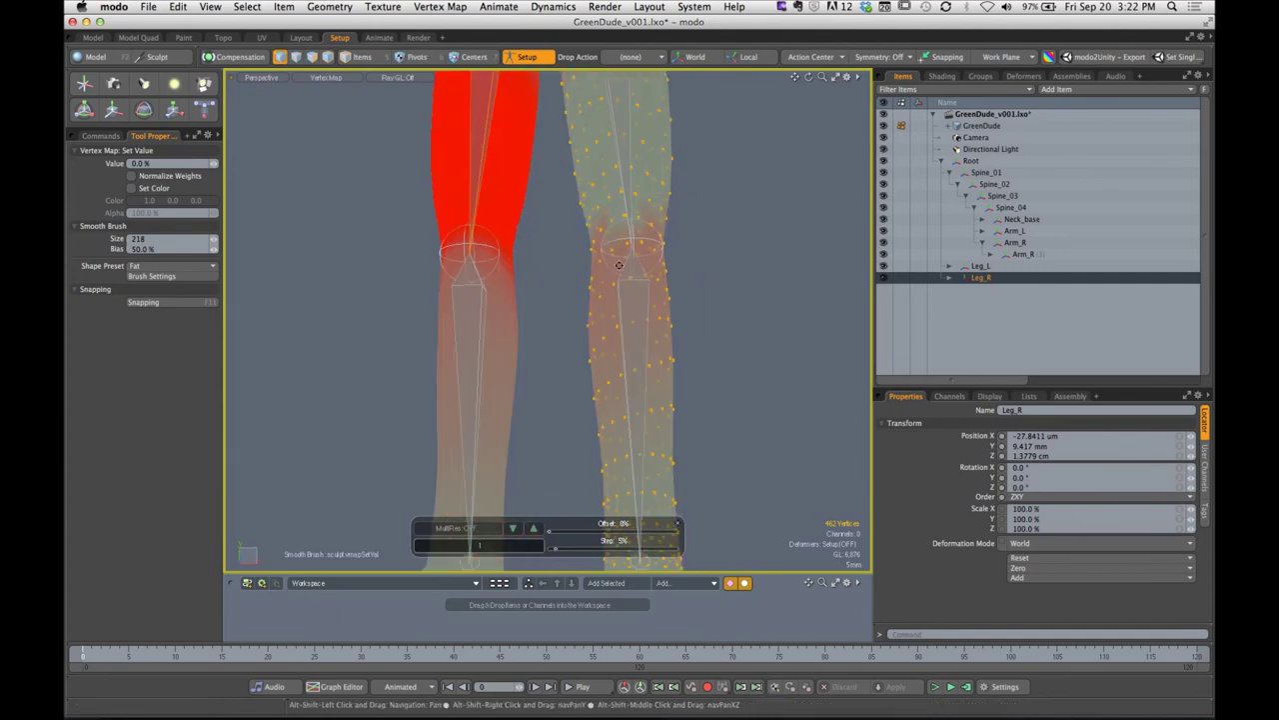
{"action": "mouse_move", "coordinate": [617, 383]}
{"action": "left_mouse_down"}
{"action": "mouse_move", "coordinate": [628, 345]}
{"action": "mouse_move", "coordinate": [639, 383]}
{"action": "mouse_move", "coordinate": [564, 354]}
{"action": "mouse_move", "coordinate": [586, 346]}
{"action": "mouse_move", "coordinate": [600, 430]}
{"action": "mouse_move", "coordinate": [593, 329]}
{"action": "mouse_move", "coordinate": [650, 319]}
{"action": "left_mouse_up"}
{"action": "mouse_move", "coordinate": [650, 320]}
{"action": "left_mouse_down", "text": "ctrl+alt"}
{"action": "mouse_move", "coordinate": [625, 321]}
{"action": "mouse_move", "coordinate": [590, 390]}
{"action": "mouse_move", "coordinate": [653, 304]}
{"action": "left_mouse_up", "text": "ctrl+alt"}
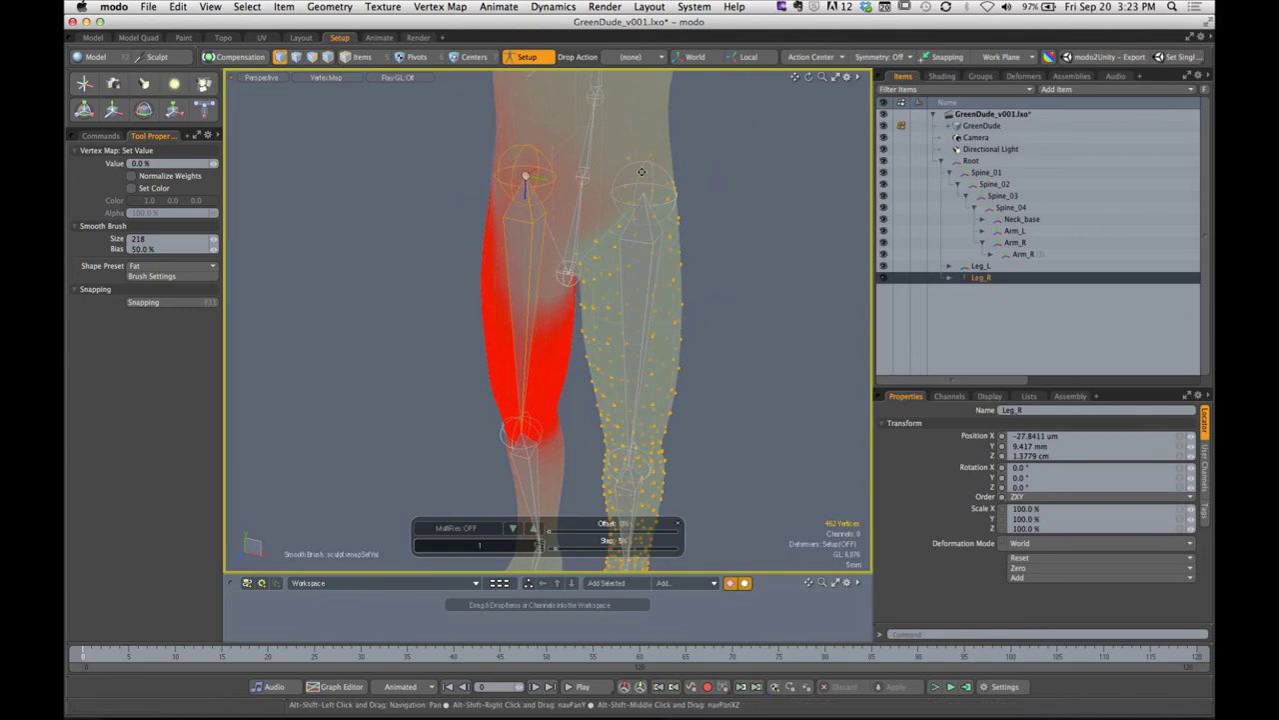
{"action": "mouse_move", "coordinate": [665, 202]}
{"action": "left_mouse_down", "text": "alt"}
{"action": "mouse_move", "coordinate": [643, 198]}
{"action": "mouse_move", "coordinate": [697, 301]}
{"action": "left_mouse_up", "text": "alt"}
{"action": "key", "text": "Escape"}
{"action": "key", "text": "Escape"}
Select the vertices along the leftover Leg_R weight patch on the inner thigh of the Leg_L side
{"action": "scroll", "coordinate": [640, 228], "scroll_direction": "down", "scroll_amount": 4}
{"action": "left_click", "coordinate": [116, 137]}
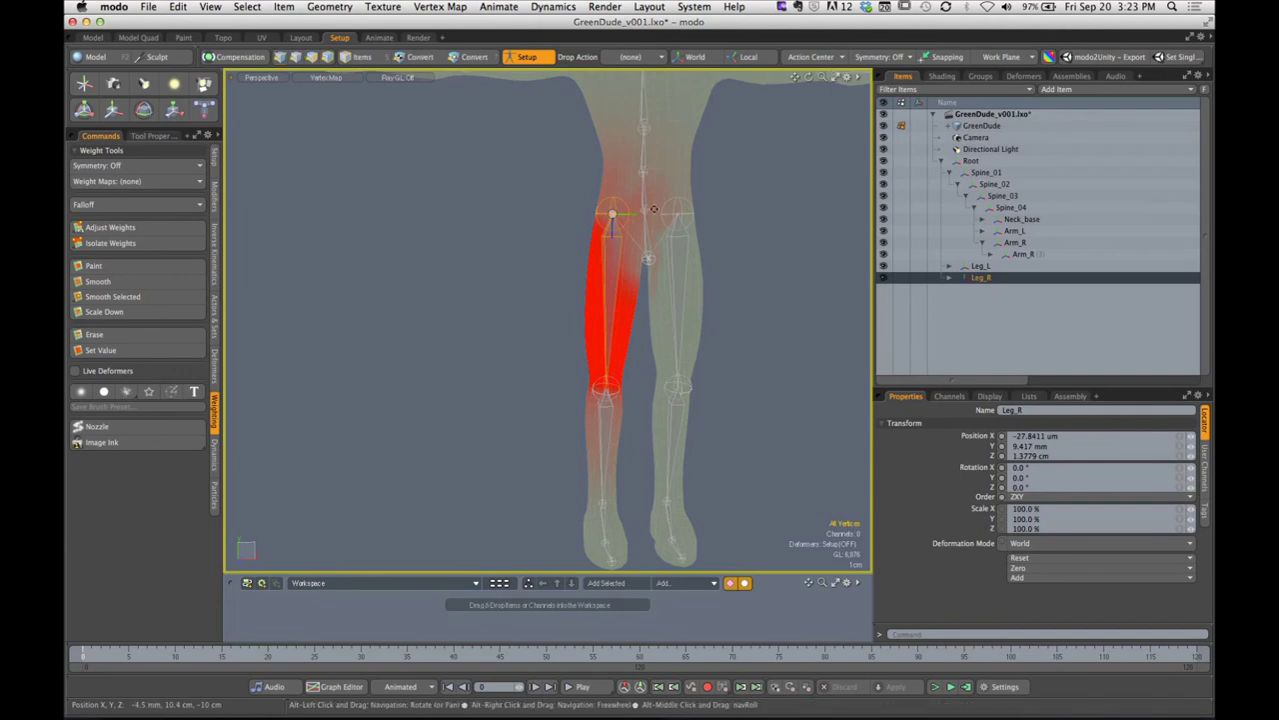
{"action": "left_click_drag", "start_coordinate": [703, 170], "coordinate": [591, 314], "text": "alt+shift"}
{"action": "key", "text": "1"}
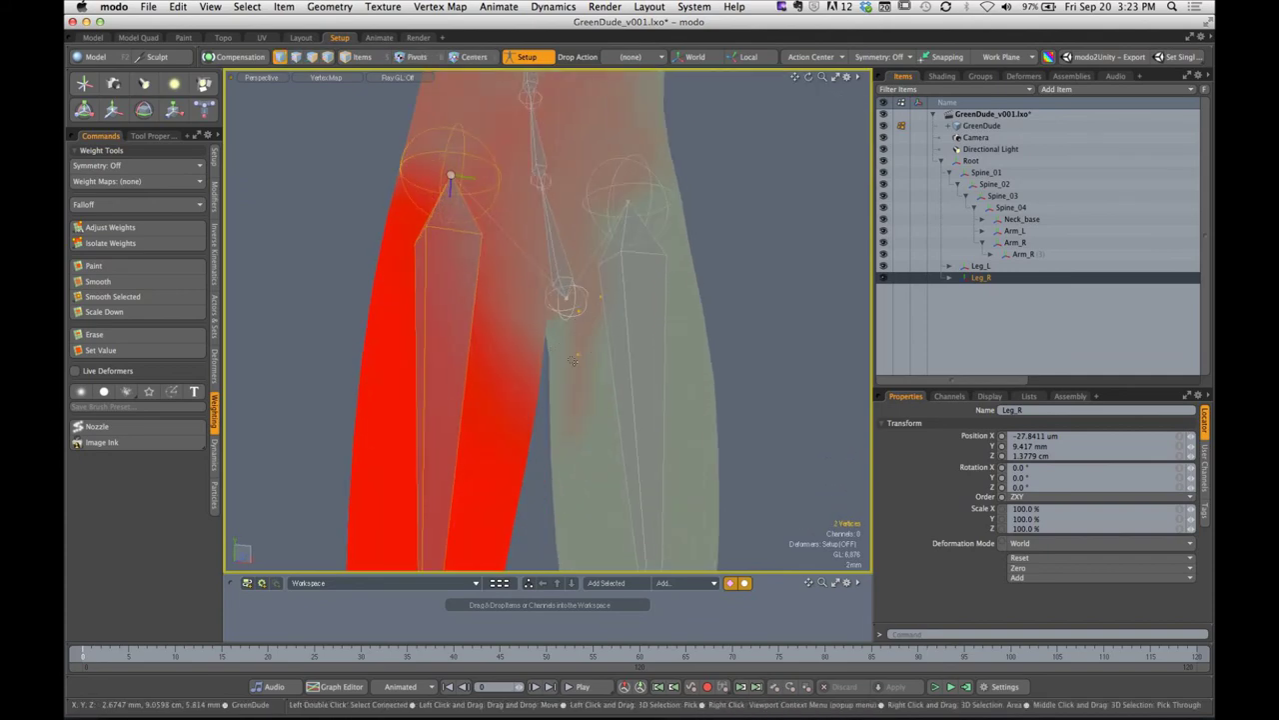
{"action": "left_click_drag", "start_coordinate": [579, 403], "coordinate": [374, 217], "text": "alt+shift"}
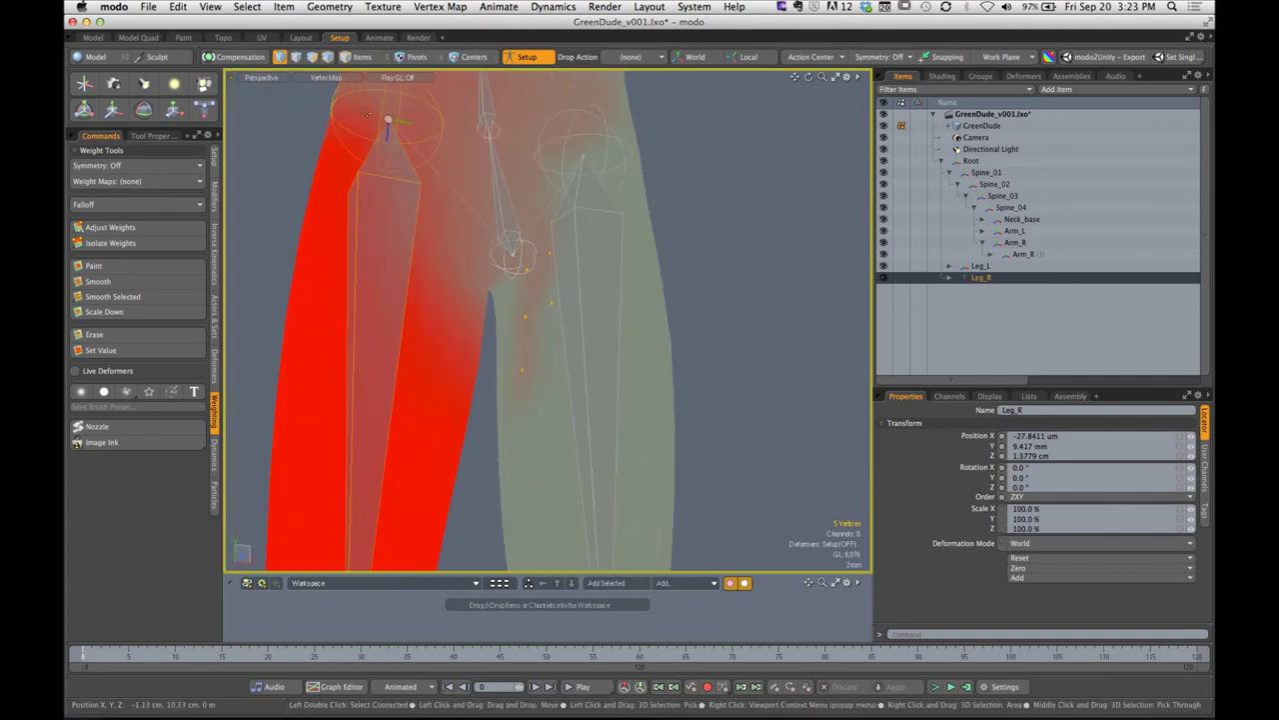
{"action": "scroll", "coordinate": [460, 245], "scroll_direction": "up", "scroll_amount": 2}
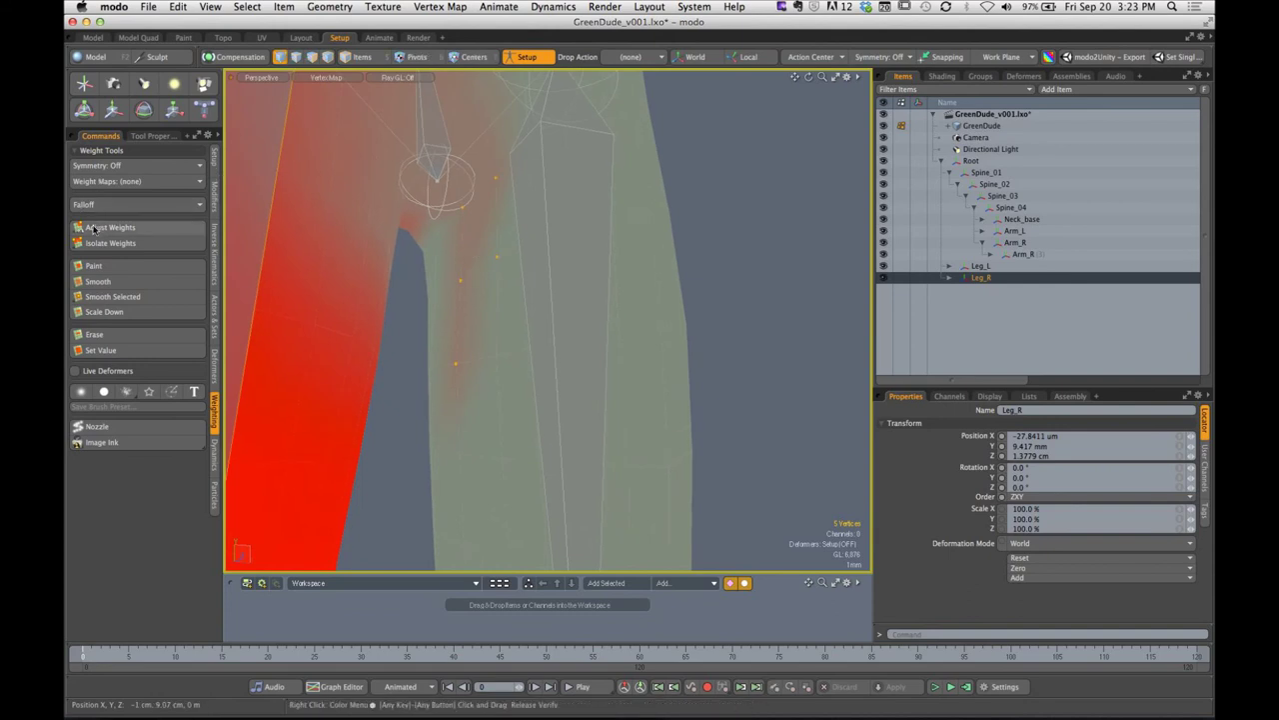
Activate Adjust Weights for the selected inner-thigh vertices on the Leg_L side and show the tool's settings
{"action": "left_click", "coordinate": [98, 228]}
{"action": "left_click_drag", "start_coordinate": [494, 286], "coordinate": [496, 289], "text": "alt"}
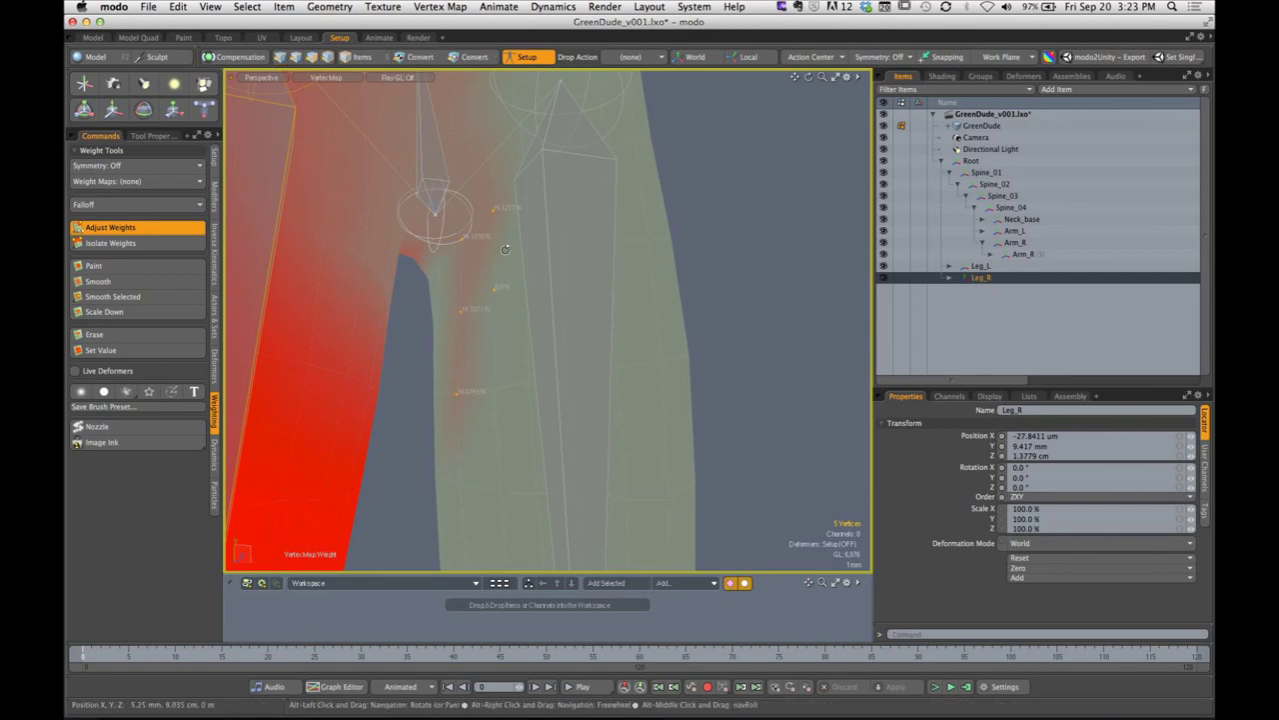
{"action": "scroll", "coordinate": [554, 315], "scroll_direction": "down", "scroll_amount": 3}
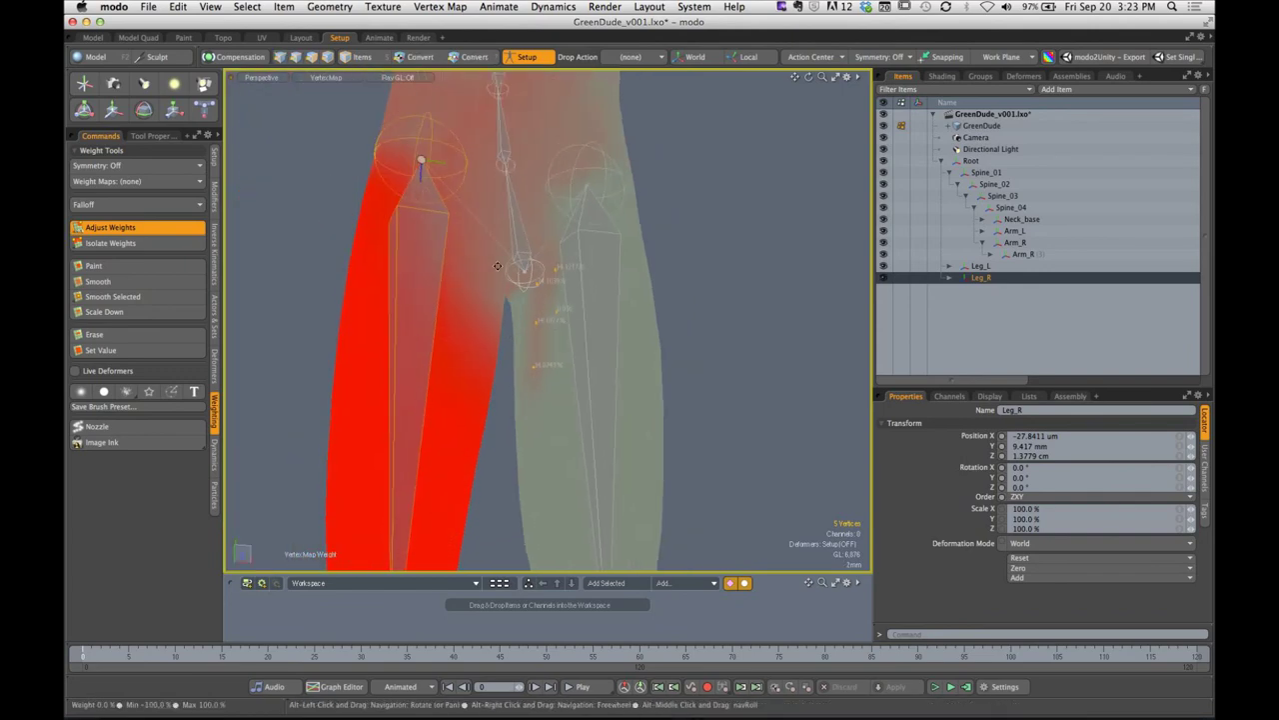
{"action": "scroll", "coordinate": [553, 313], "scroll_direction": "up", "scroll_amount": 3}
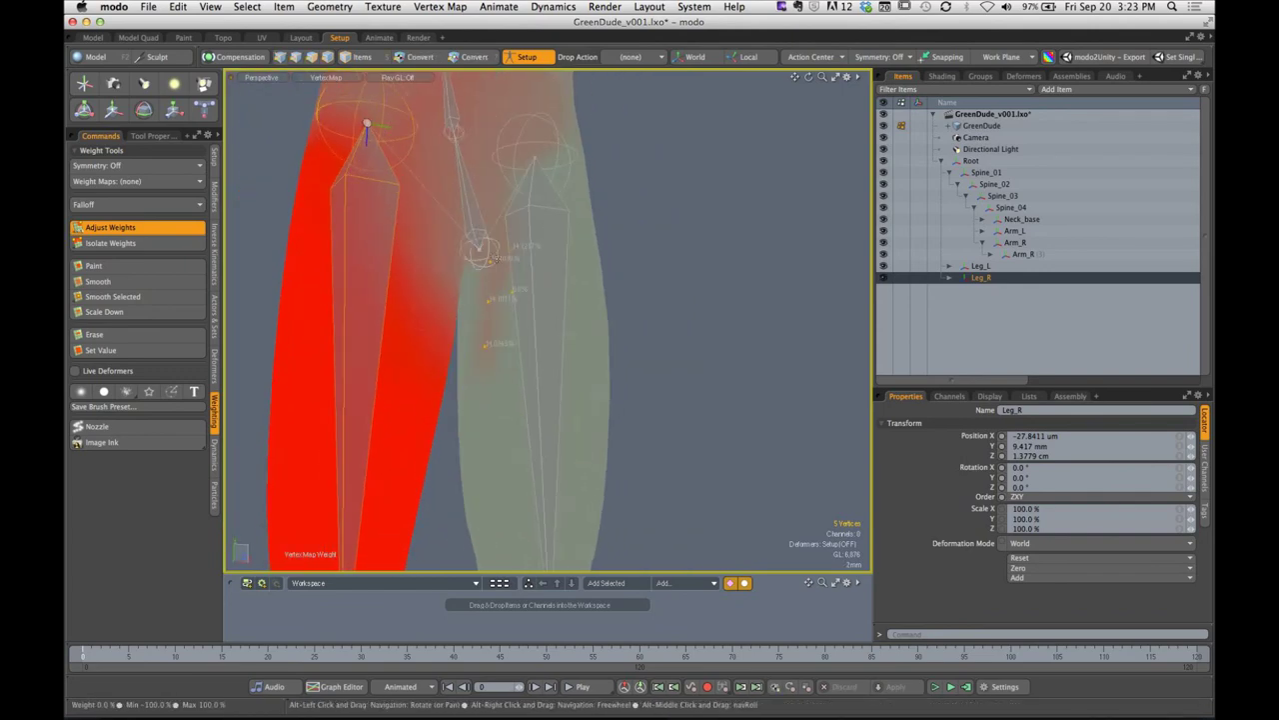
{"action": "scroll", "coordinate": [514, 323], "scroll_direction": "up", "scroll_amount": 2}
{"action": "left_click_drag", "start_coordinate": [515, 324], "coordinate": [502, 329], "text": "alt"}
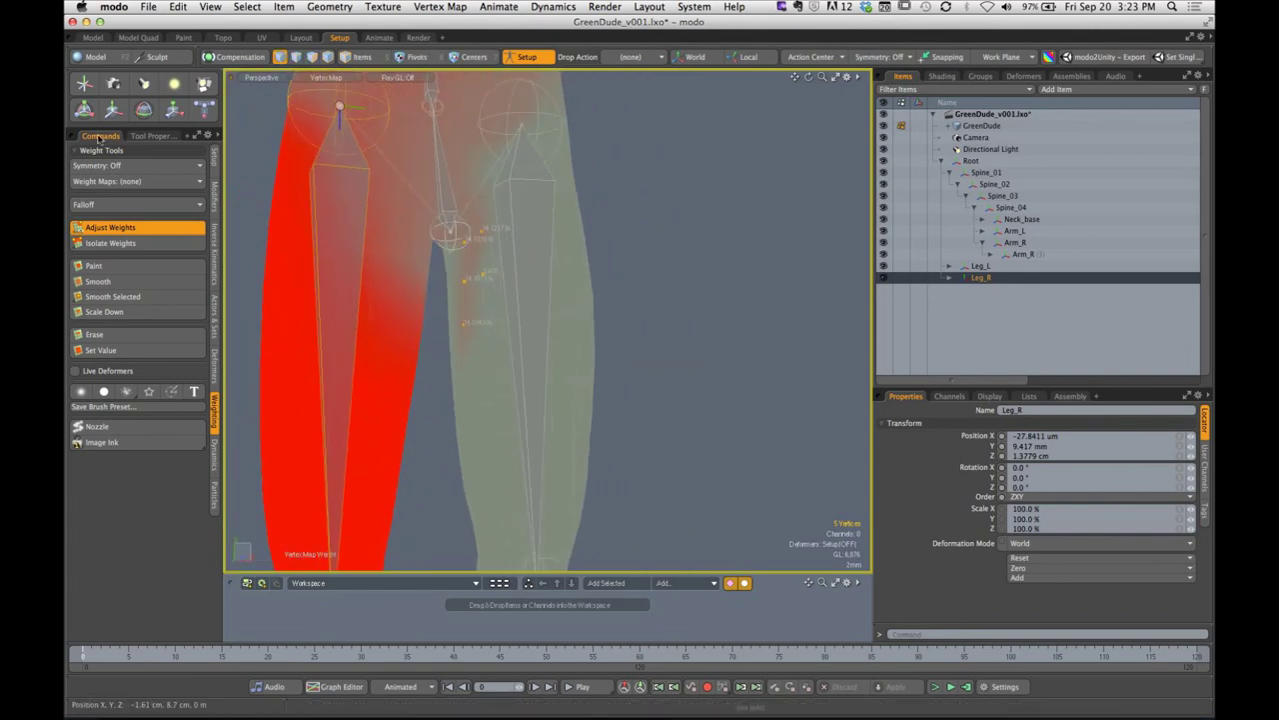
{"action": "left_click", "coordinate": [152, 138]}
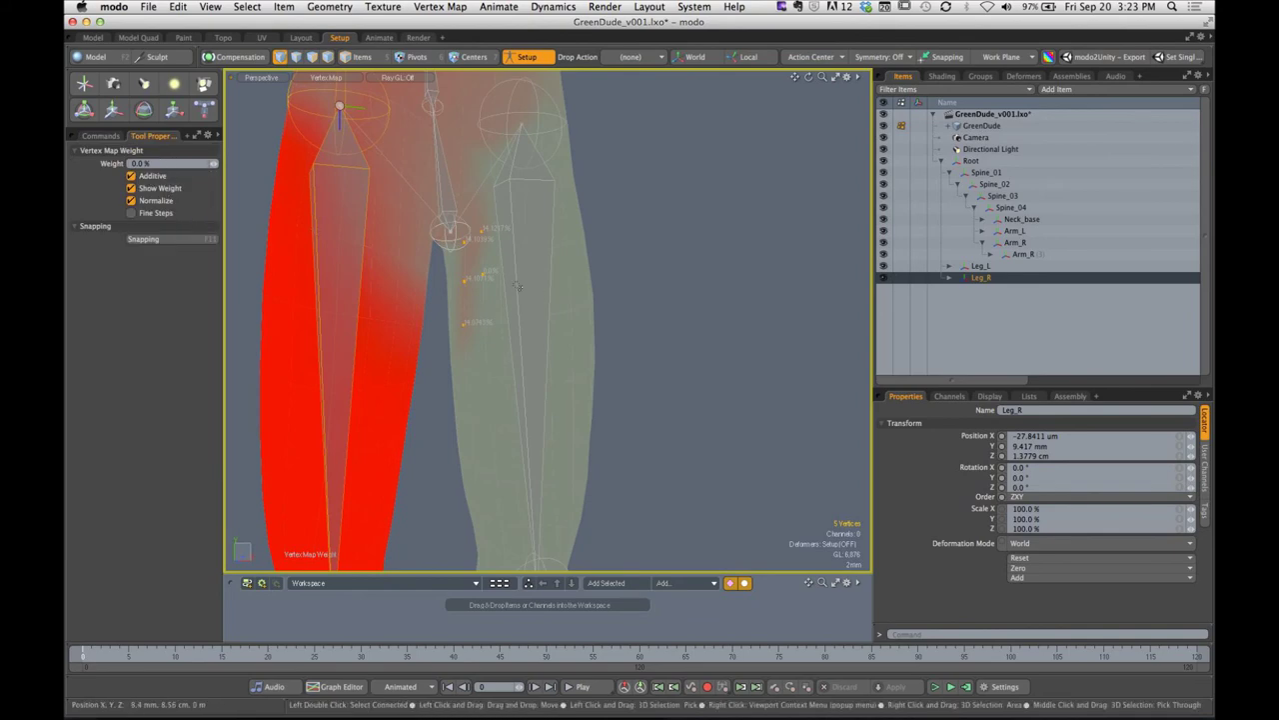
Try raising the inner-thigh vertices' Leg_R weight by 20% with Additive and Normalize on, and undo it
{"action": "left_click_drag", "start_coordinate": [512, 298], "coordinate": [556, 309]}
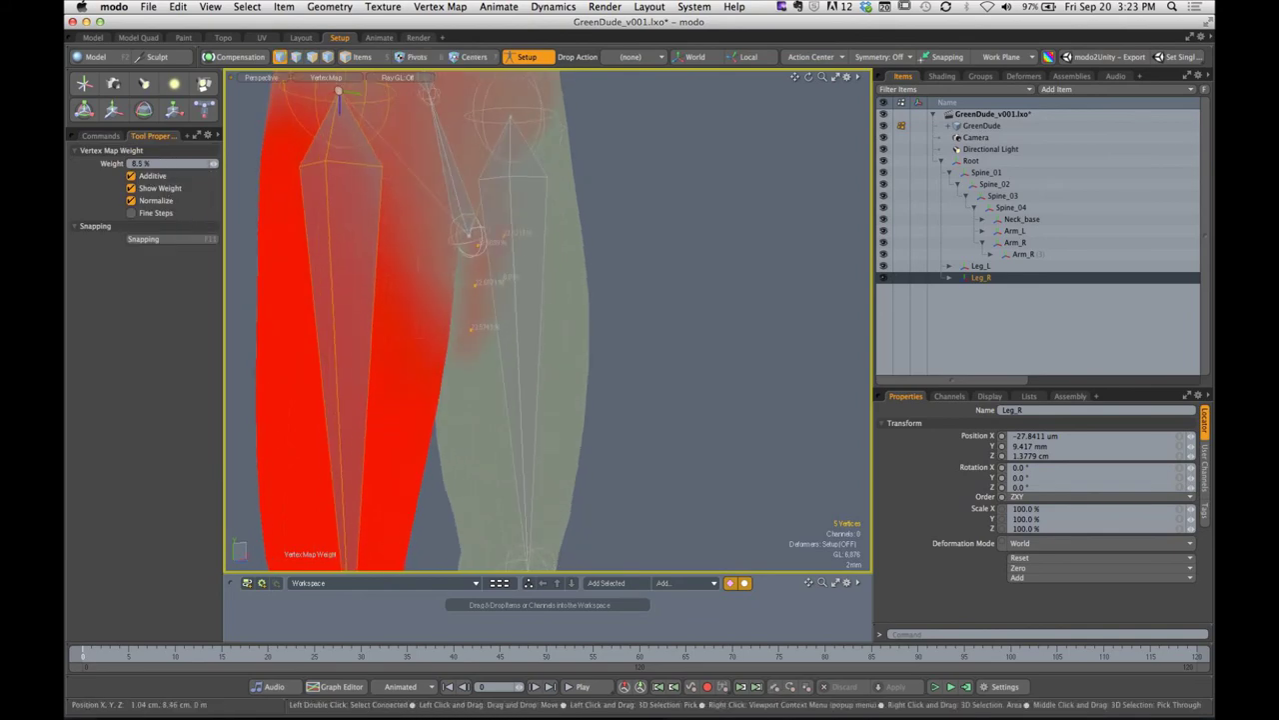
{"action": "left_click_drag", "start_coordinate": [400, 305], "coordinate": [580, 305]}
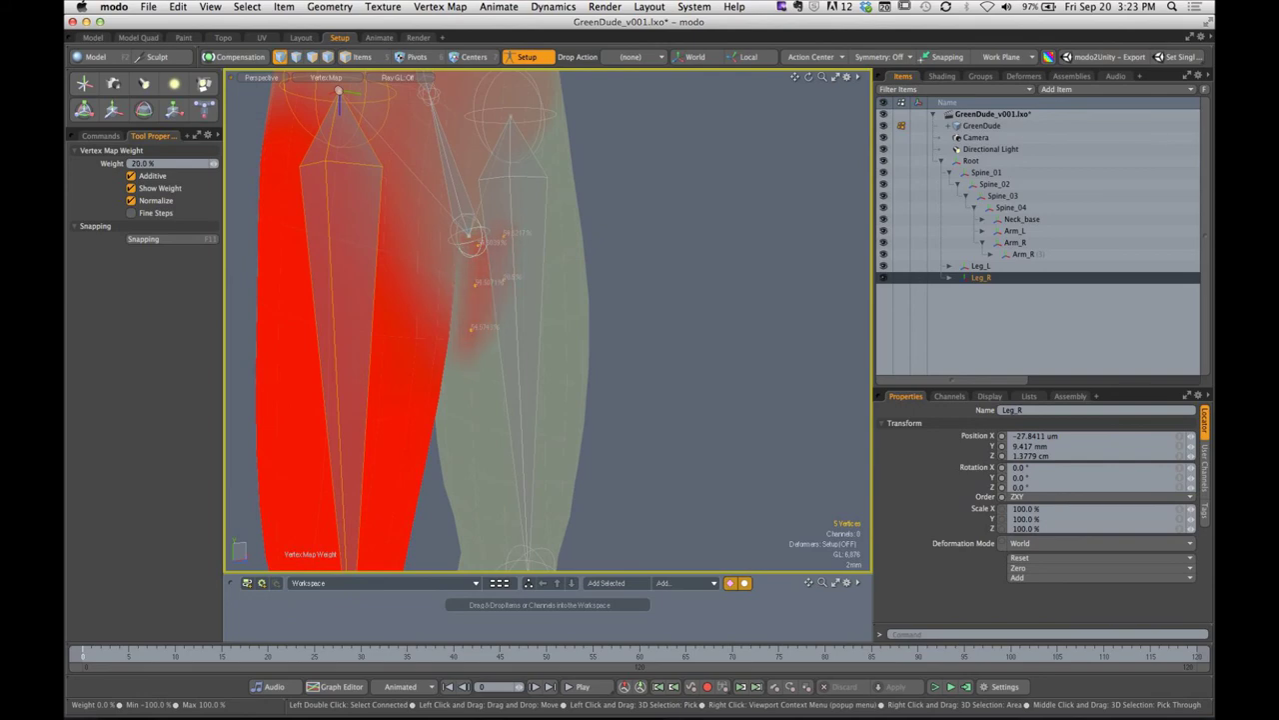
{"action": "left_click_drag", "start_coordinate": [486, 294], "coordinate": [551, 312], "text": "alt"}
{"action": "key", "text": "super+z"}
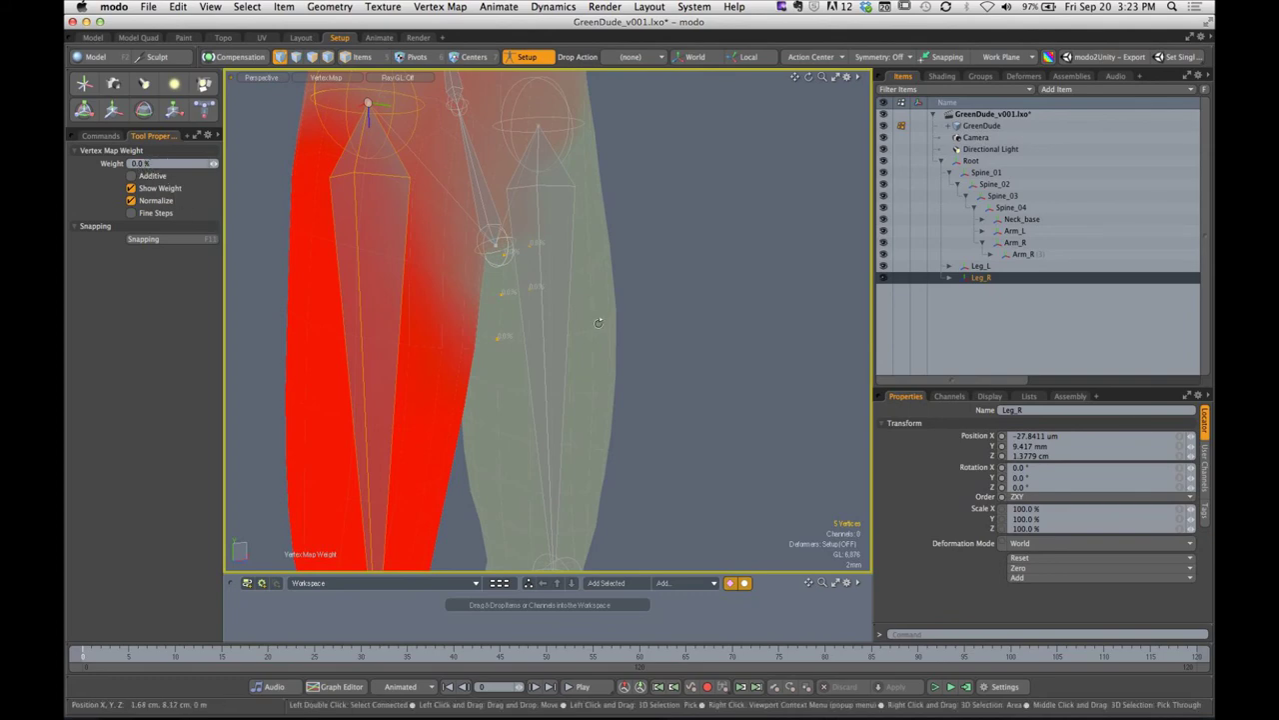
Set the inner-thigh vertices' Leg_R weight to 0% with Additive off, and drop the tool and selection
{"action": "left_click_drag", "start_coordinate": [599, 323], "coordinate": [491, 157], "text": "alt"}
{"action": "key", "text": "Escape"}
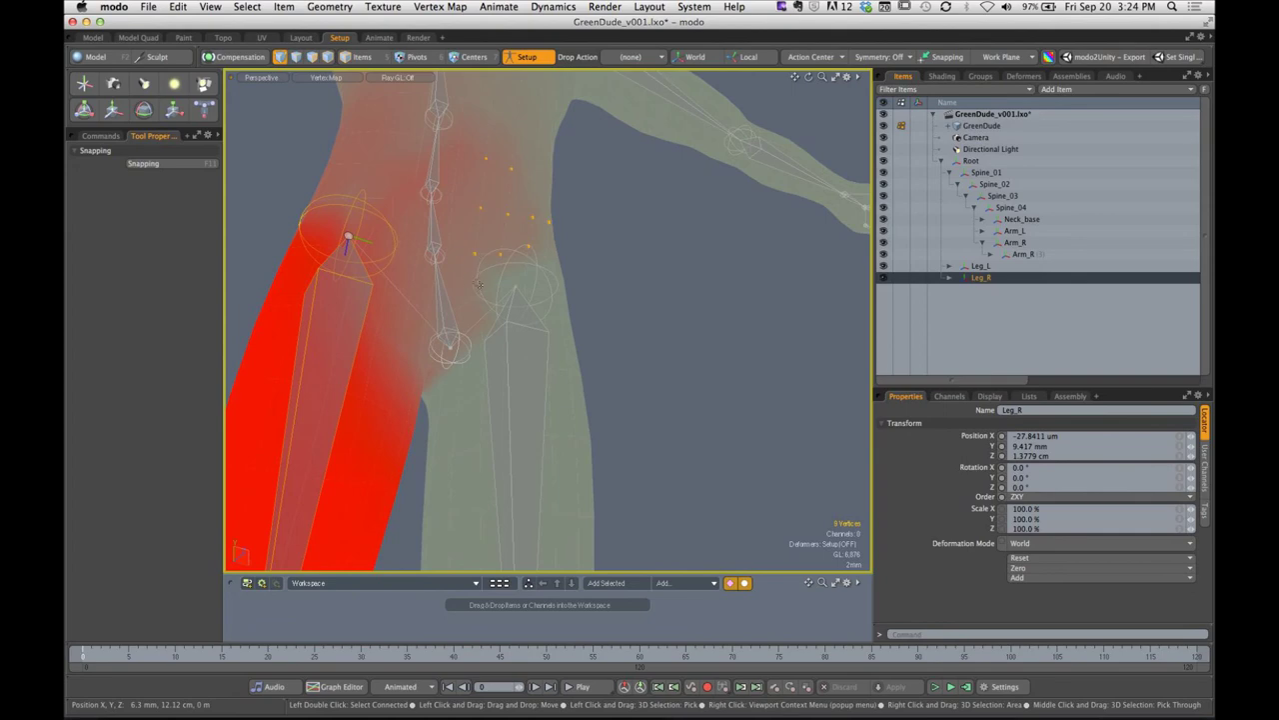
Select the vertices on the front of the Leg_L side, from the upper thigh and hip up to the waist
{"action": "right_click_drag", "start_coordinate": [470, 132], "coordinate": [600, 363]}
{"action": "left_click_drag", "start_coordinate": [609, 380], "coordinate": [568, 342], "text": "alt"}
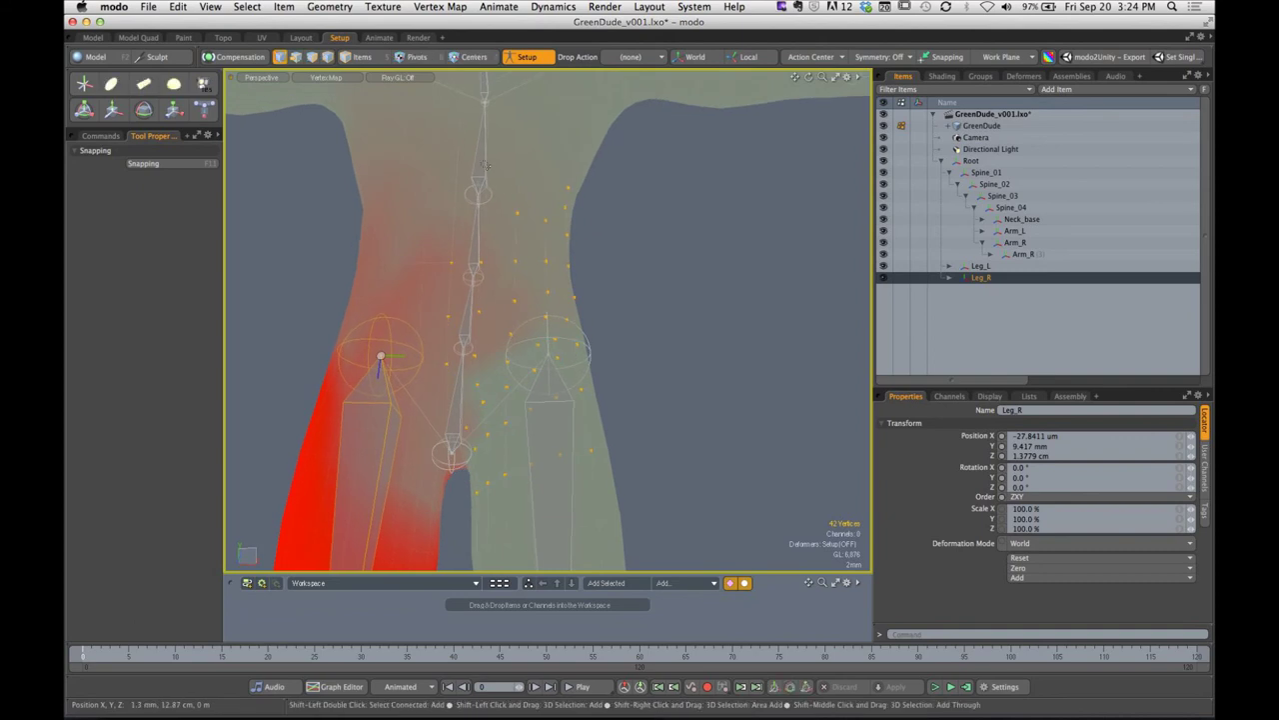
{"action": "left_click_drag", "start_coordinate": [481, 145], "coordinate": [576, 301], "text": "alt+shift"}
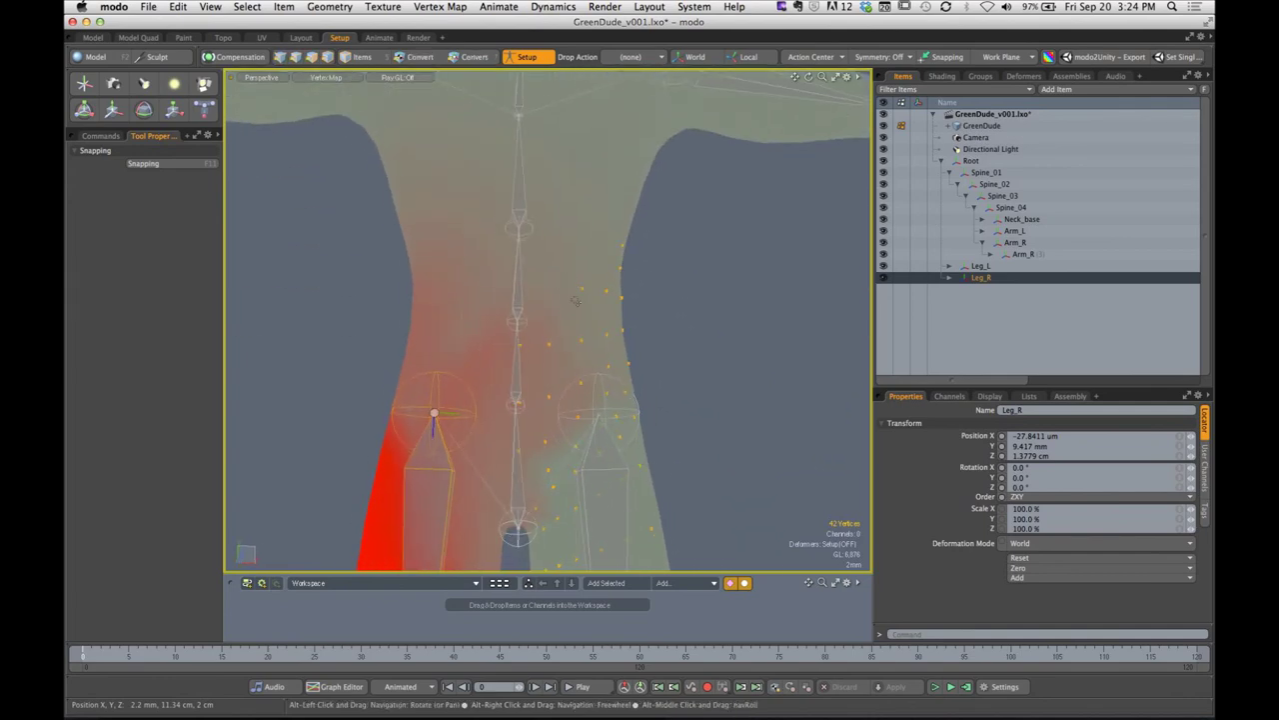
{"action": "right_click_drag", "start_coordinate": [550, 256], "coordinate": [664, 354], "text": "shift"}
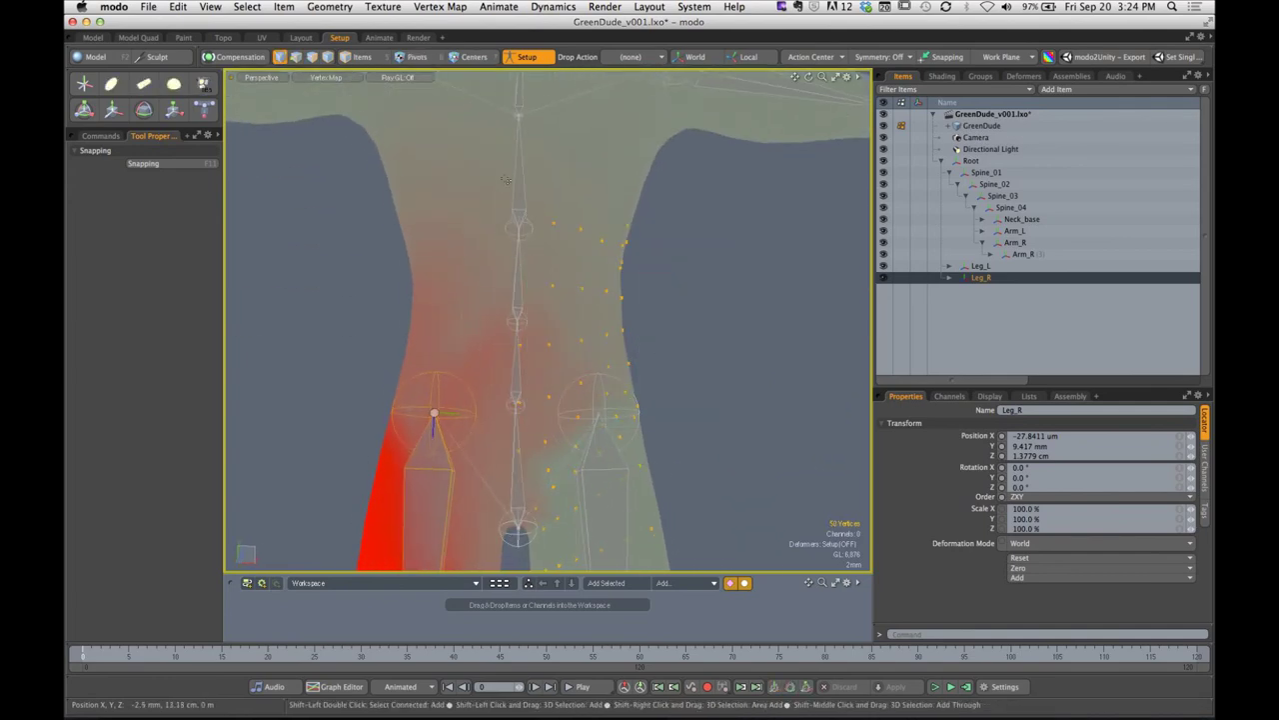
{"action": "right_click_drag", "start_coordinate": [604, 273], "coordinate": [709, 455], "text": "shift"}
Add the back and side vertices of the Leg_L side, from the hip up to the ribs, to the selection
{"action": "left_click_drag", "start_coordinate": [709, 455], "coordinate": [496, 333], "text": "alt"}
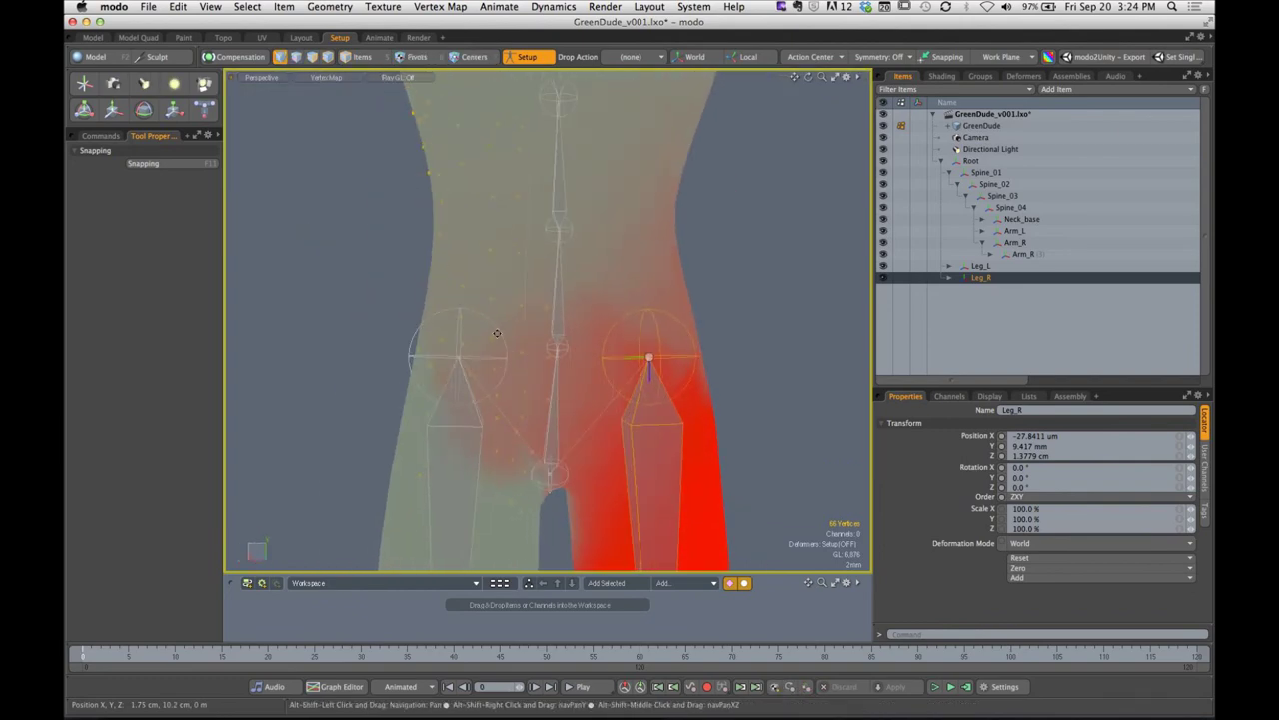
{"action": "mouse_move", "coordinate": [322, 128]}
{"action": "left_mouse_down", "text": "shift"}
{"action": "mouse_move", "coordinate": [335, 96]}
{"action": "mouse_move", "coordinate": [512, 485]}
{"action": "mouse_move", "coordinate": [547, 507]}
{"action": "mouse_move", "coordinate": [469, 367]}
{"action": "mouse_move", "coordinate": [508, 346]}
{"action": "mouse_move", "coordinate": [488, 366]}
{"action": "mouse_move", "coordinate": [403, 294]}
{"action": "left_mouse_up", "text": "shift"}
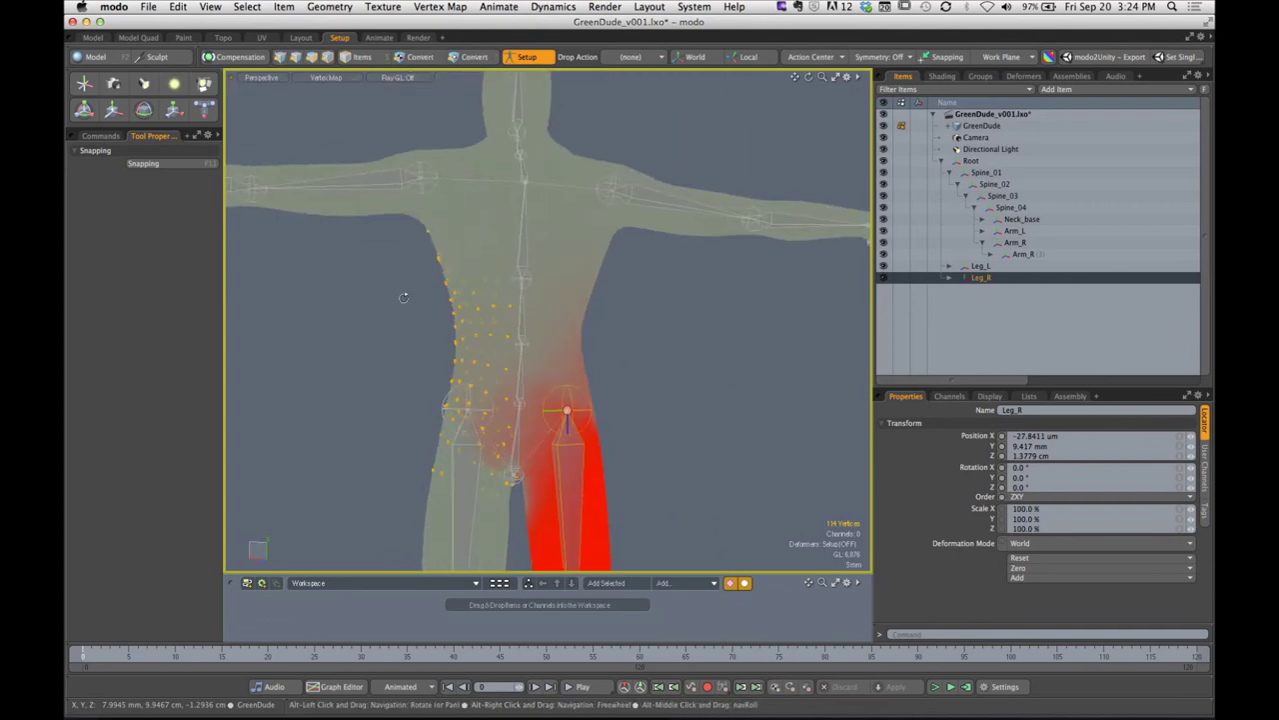
{"action": "left_click_drag", "start_coordinate": [386, 229], "coordinate": [648, 234], "text": "shift"}
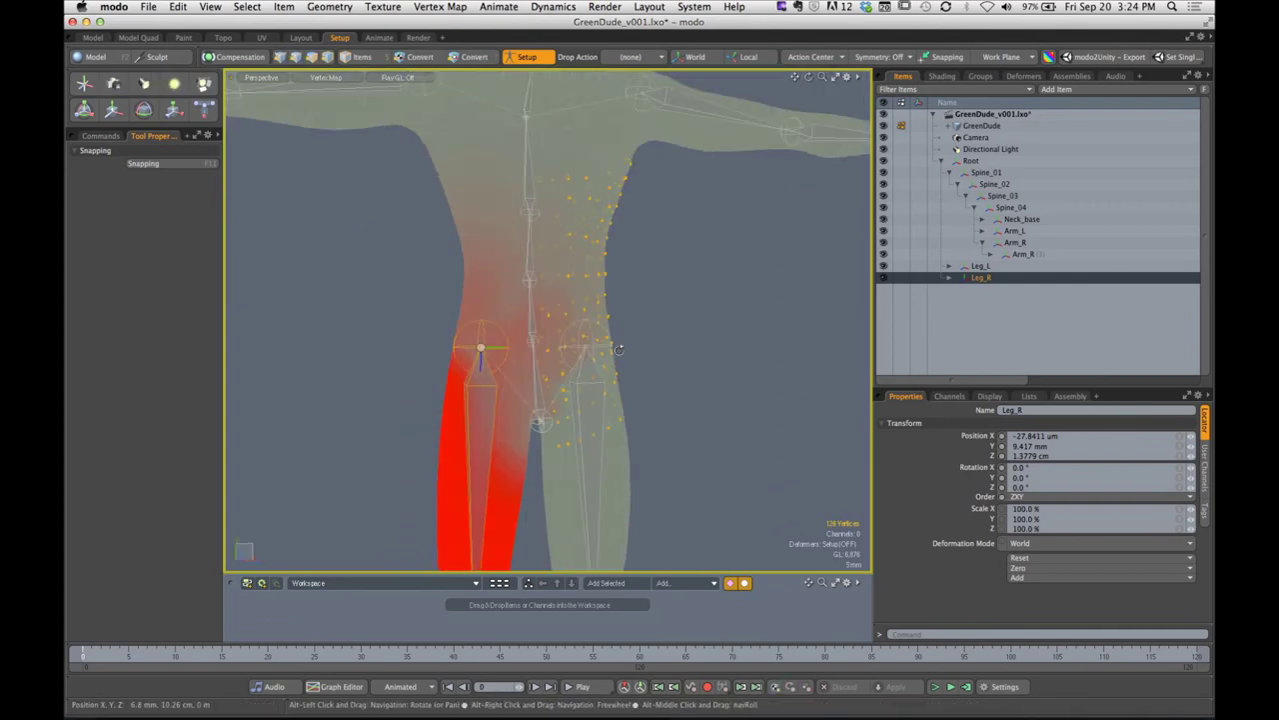
{"action": "left_click_drag", "start_coordinate": [577, 309], "coordinate": [454, 370], "text": "alt"}
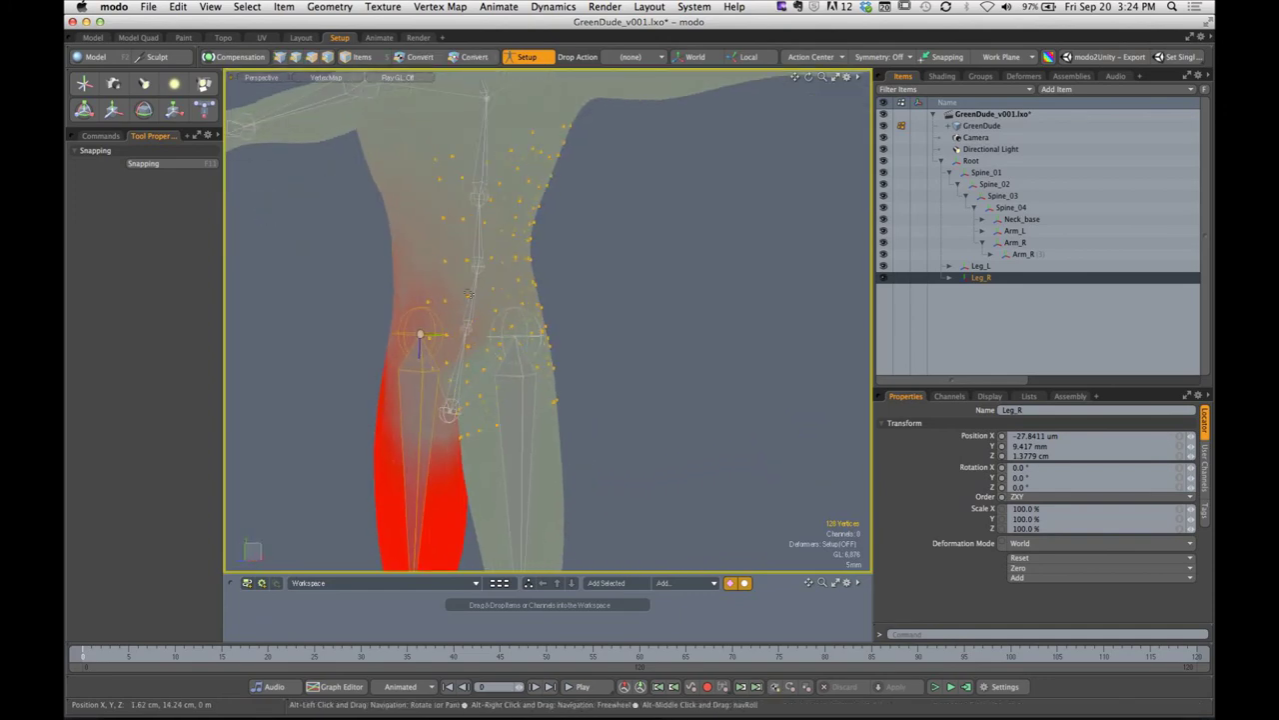
Use Adjust Weights with Additive off to set the selected hip and torso vertices to 0% for Leg_R, then drop the tool and selection
{"action": "left_click", "coordinate": [112, 138]}
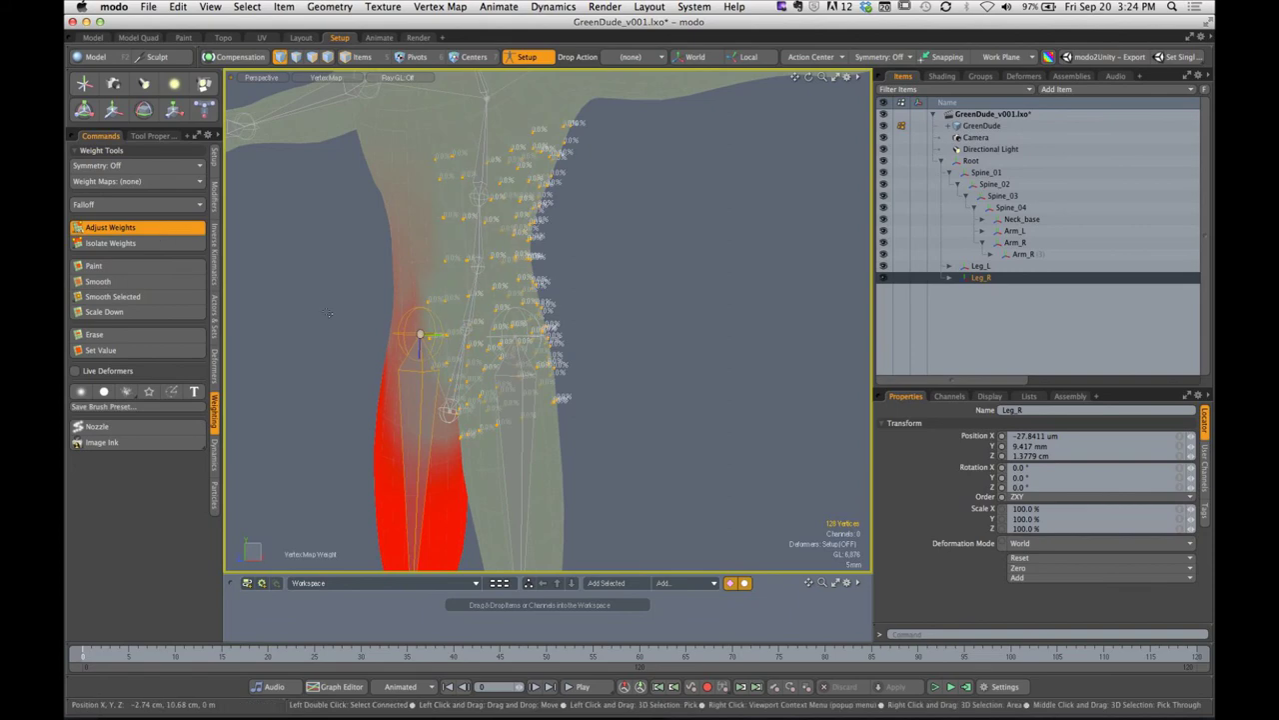
{"action": "left_click_drag", "start_coordinate": [569, 238], "coordinate": [380, 315], "text": "alt+shift"}
{"action": "left_click_drag", "start_coordinate": [468, 317], "coordinate": [488, 262], "text": "alt"}
{"action": "left_click", "coordinate": [154, 136]}
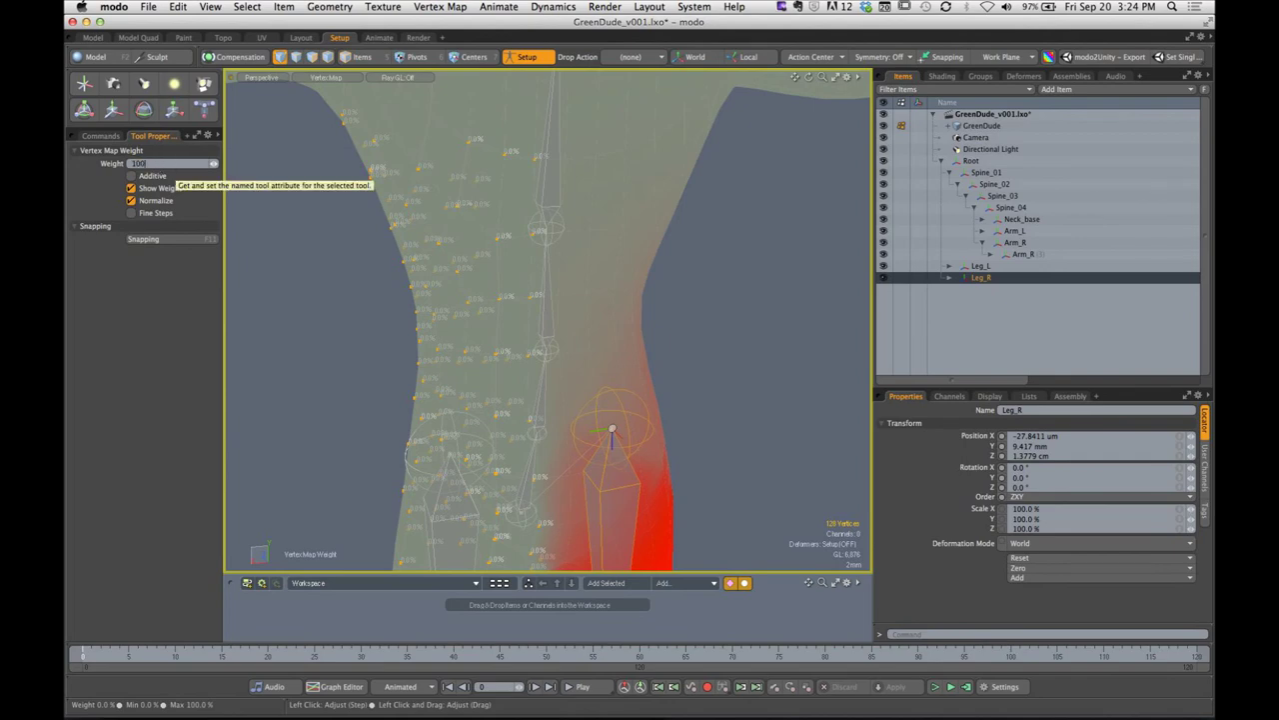
{"action": "key", "text": "Return"}
{"action": "mouse_move", "coordinate": [468, 291]}
{"action": "left_mouse_down", "text": "alt"}
{"action": "mouse_move", "coordinate": [571, 291]}
{"action": "mouse_move", "coordinate": [548, 312]}
{"action": "left_mouse_up", "text": "alt"}
{"action": "mouse_move", "coordinate": [548, 312]}
{"action": "left_mouse_down", "text": "alt+shift"}
{"action": "mouse_move", "coordinate": [582, 269]}
{"action": "mouse_move", "coordinate": [355, 272]}
{"action": "left_mouse_up", "text": "alt+shift"}
{"action": "left_click_drag", "start_coordinate": [540, 284], "coordinate": [589, 320], "text": "alt"}
{"action": "key", "text": "q"}
{"action": "key", "text": "Escape"}
{"action": "left_click_drag", "start_coordinate": [589, 320], "coordinate": [640, 349], "text": "alt+shift"}
Turn off Setup mode and ready the Leg_R joint for transforming in Items mode, undoing any stray rotation
{"action": "left_click", "coordinate": [529, 57]}
{"action": "key", "text": "y"}
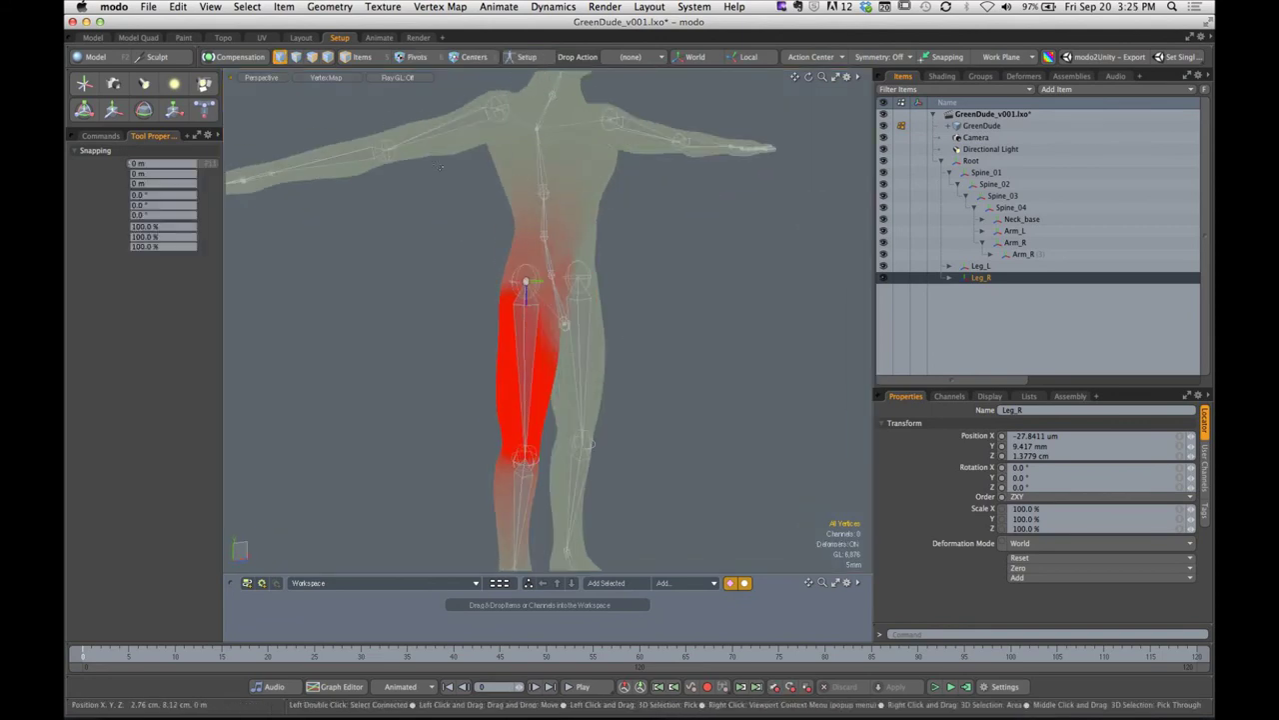
{"action": "left_click", "coordinate": [366, 59]}
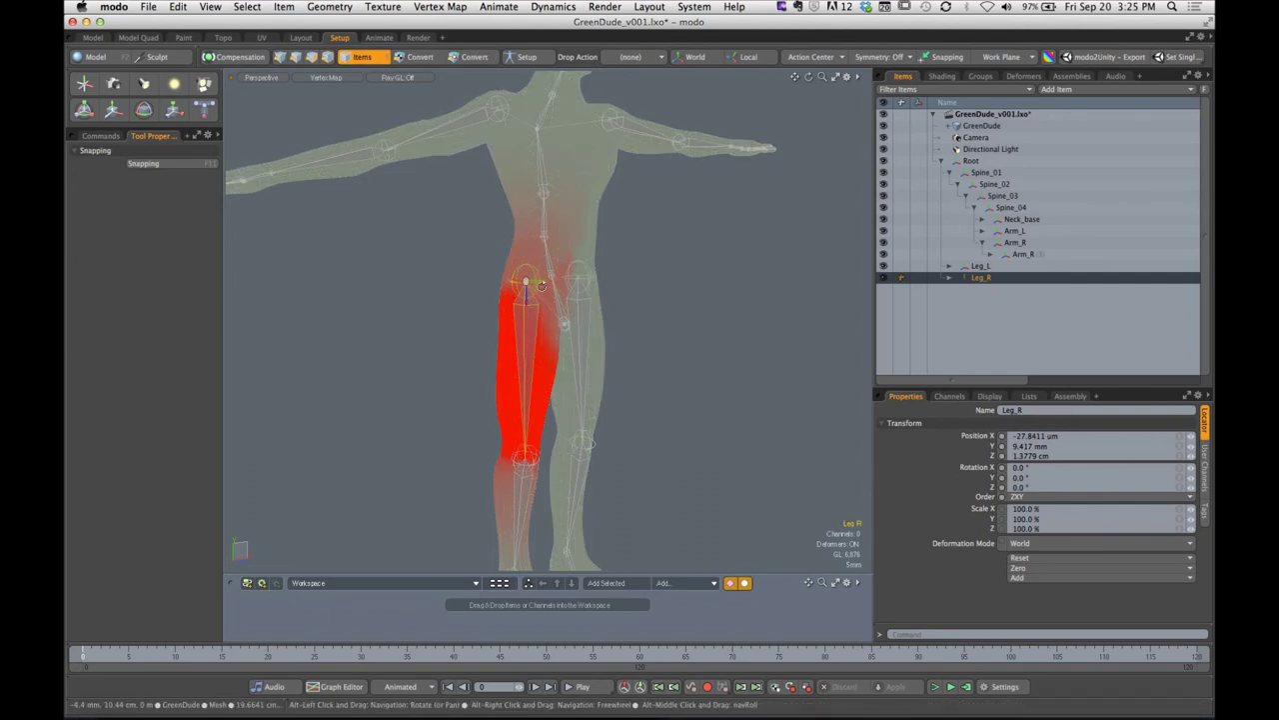
{"action": "left_click_drag", "start_coordinate": [532, 281], "coordinate": [523, 299], "text": "alt"}
{"action": "key", "text": "y"}
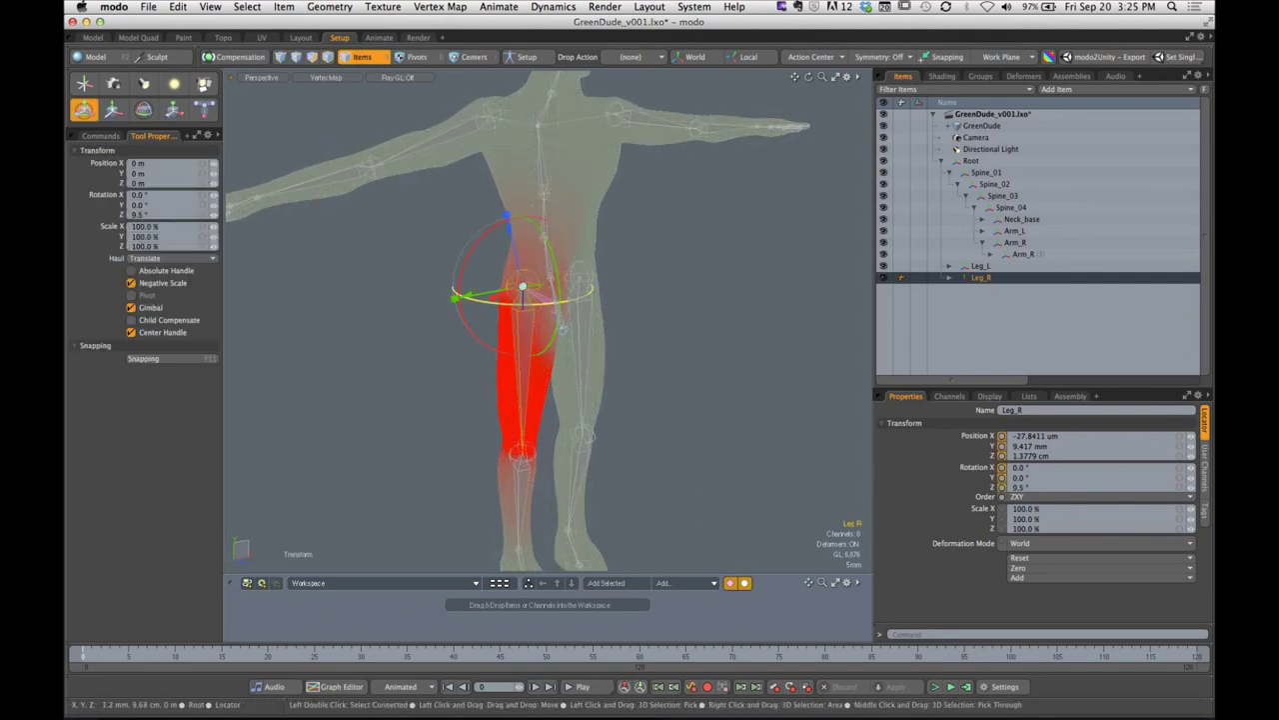
{"action": "key", "text": "super+z"}
Rotate the Leg_R joint to about 68.6° on Y to test the leg deformation, then drop the Transform tool
{"action": "left_click_drag", "start_coordinate": [557, 285], "coordinate": [554, 392]}
{"action": "left_click_drag", "start_coordinate": [554, 392], "coordinate": [501, 352], "text": "alt+shift"}
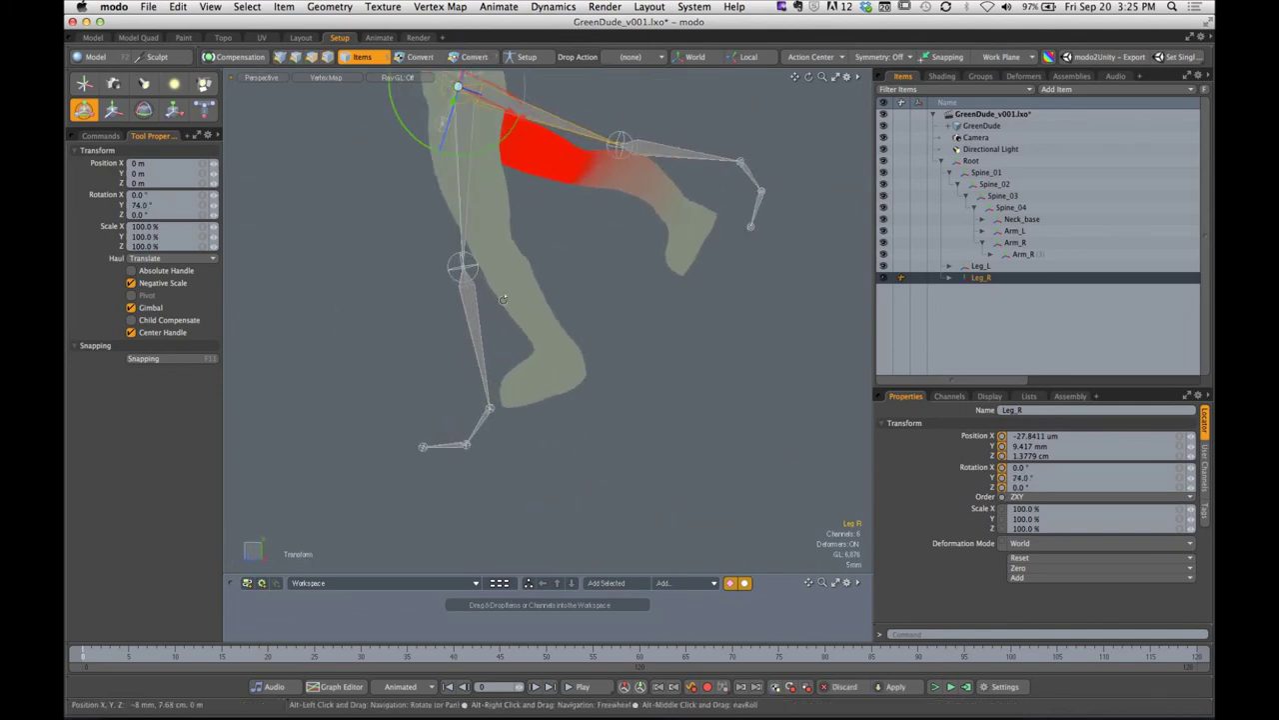
{"action": "left_click_drag", "start_coordinate": [490, 149], "coordinate": [491, 192]}
{"action": "left_click_drag", "start_coordinate": [505, 330], "coordinate": [433, 200], "text": "alt"}
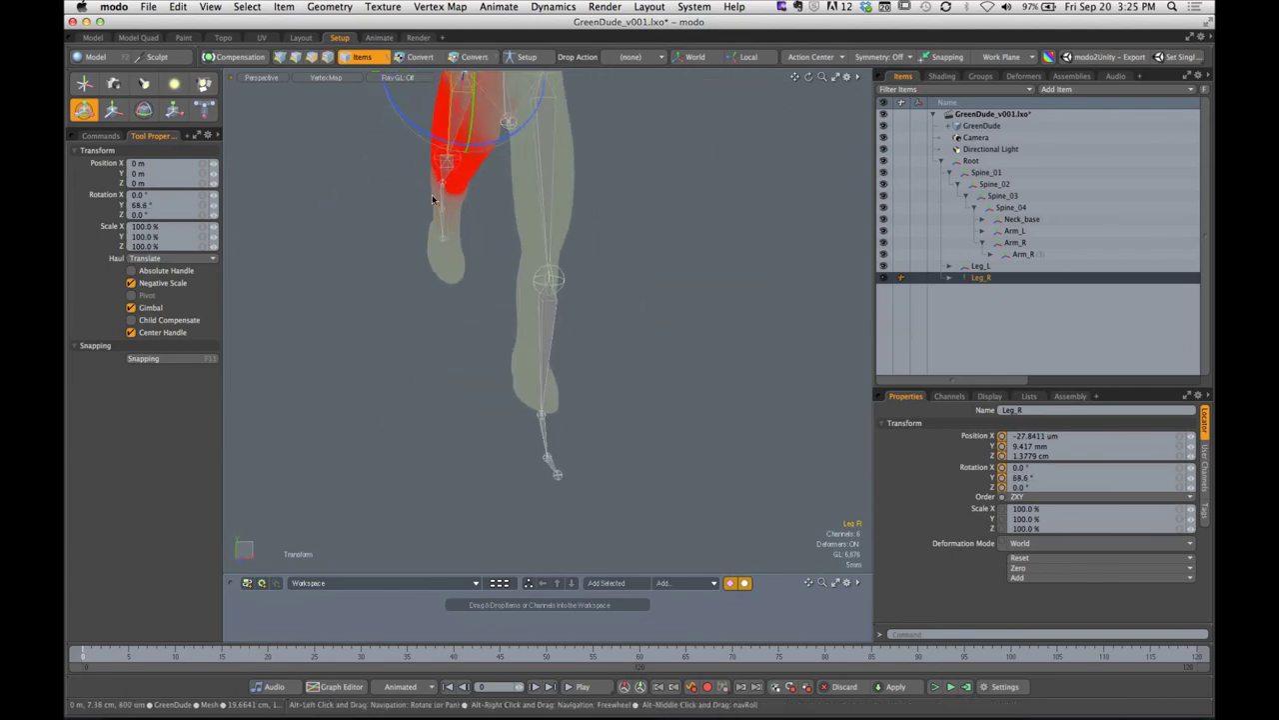
{"action": "key", "text": "q"}
Select the front vertices of the other leg, on the Leg_L side, from the lower thigh down to the foot
{"action": "left_click_drag", "start_coordinate": [508, 309], "coordinate": [570, 295], "text": "alt"}
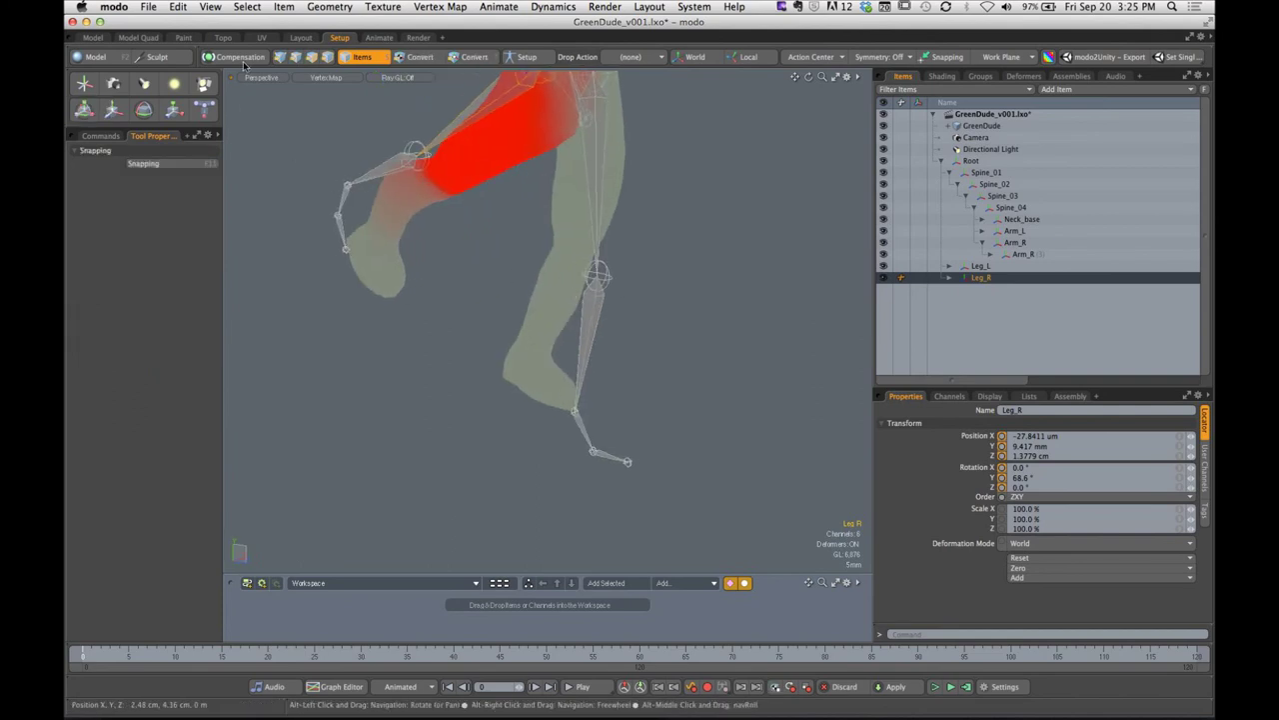
{"action": "left_click_drag", "start_coordinate": [518, 343], "coordinate": [497, 325], "text": "alt"}
{"action": "right_click_drag", "start_coordinate": [488, 200], "coordinate": [742, 556]}
Add the back, side and foot vertices of the Leg_L side's lower leg to the selection
{"action": "left_click_drag", "start_coordinate": [629, 372], "coordinate": [463, 343], "text": "alt"}
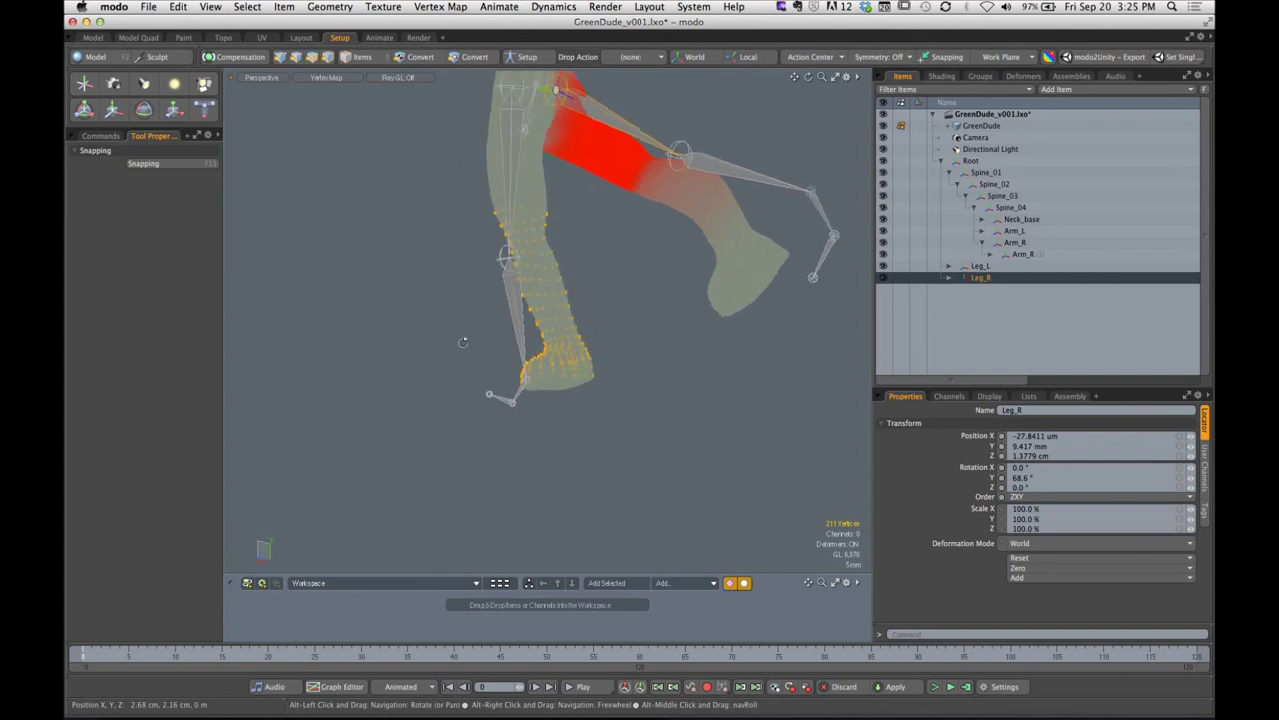
{"action": "right_click_drag", "start_coordinate": [403, 172], "coordinate": [499, 325], "text": "shift"}
{"action": "left_click_drag", "start_coordinate": [500, 325], "coordinate": [564, 384], "text": "shift"}
{"action": "left_click_drag", "start_coordinate": [450, 304], "coordinate": [636, 430], "text": "shift"}
{"action": "left_click_drag", "start_coordinate": [444, 264], "coordinate": [508, 338], "text": "shift"}
{"action": "right_click_drag", "start_coordinate": [497, 400], "coordinate": [601, 508], "text": "shift"}
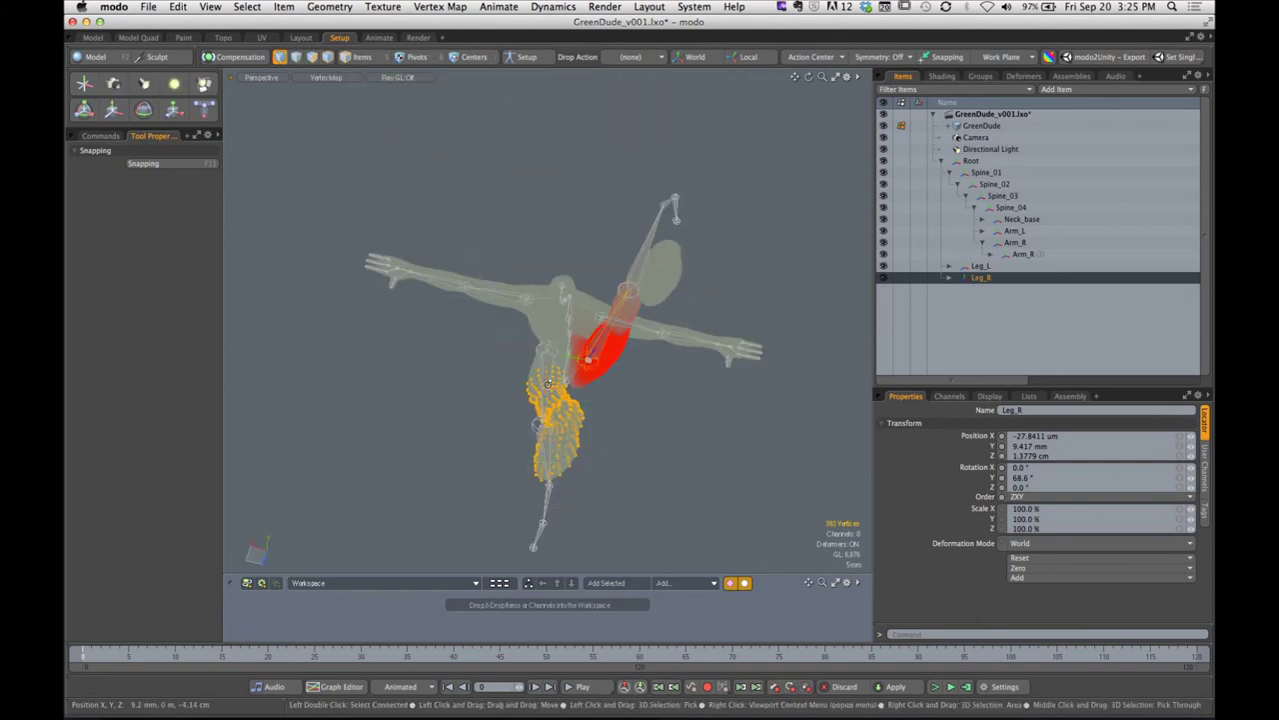
{"action": "left_click_drag", "start_coordinate": [559, 300], "coordinate": [657, 404], "text": "alt"}
{"action": "left_click_drag", "start_coordinate": [440, 251], "coordinate": [357, 246], "text": "alt+shift"}
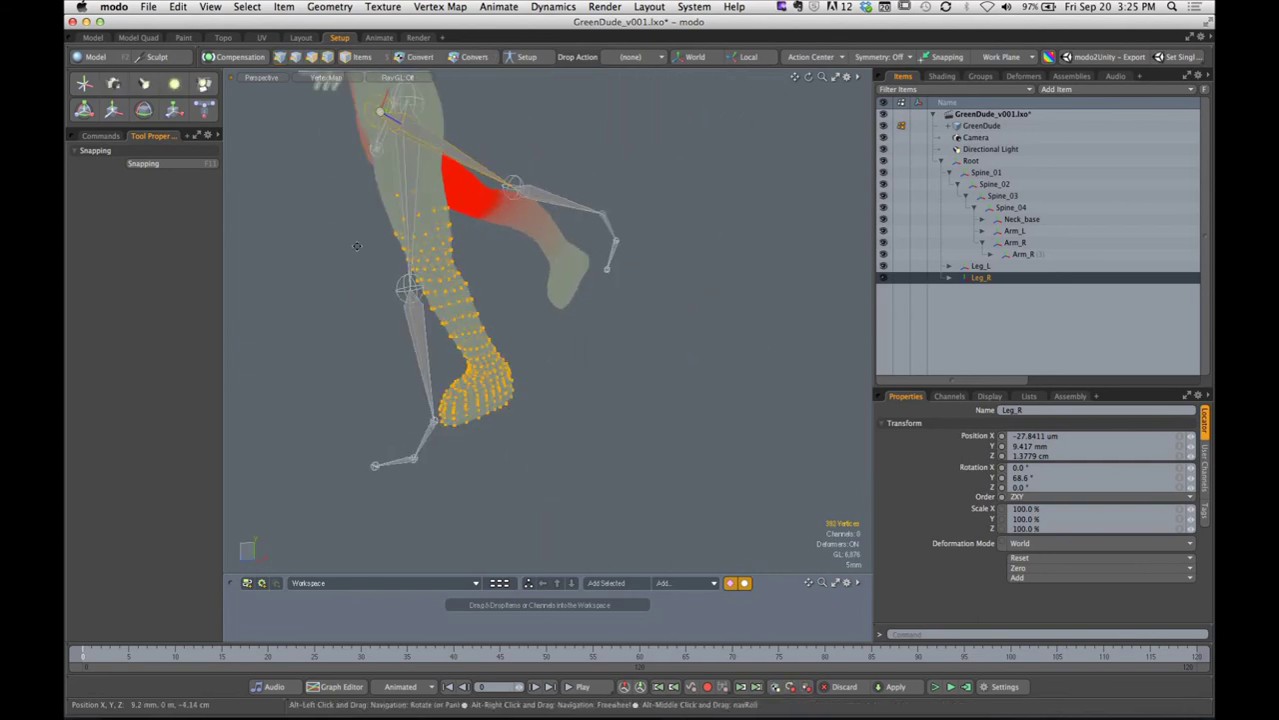
Use Adjust Weights at 0.5% with Additive off and Normalize on for the selected lower-leg vertices, then drop the tool and selection
{"action": "left_click", "coordinate": [101, 136]}
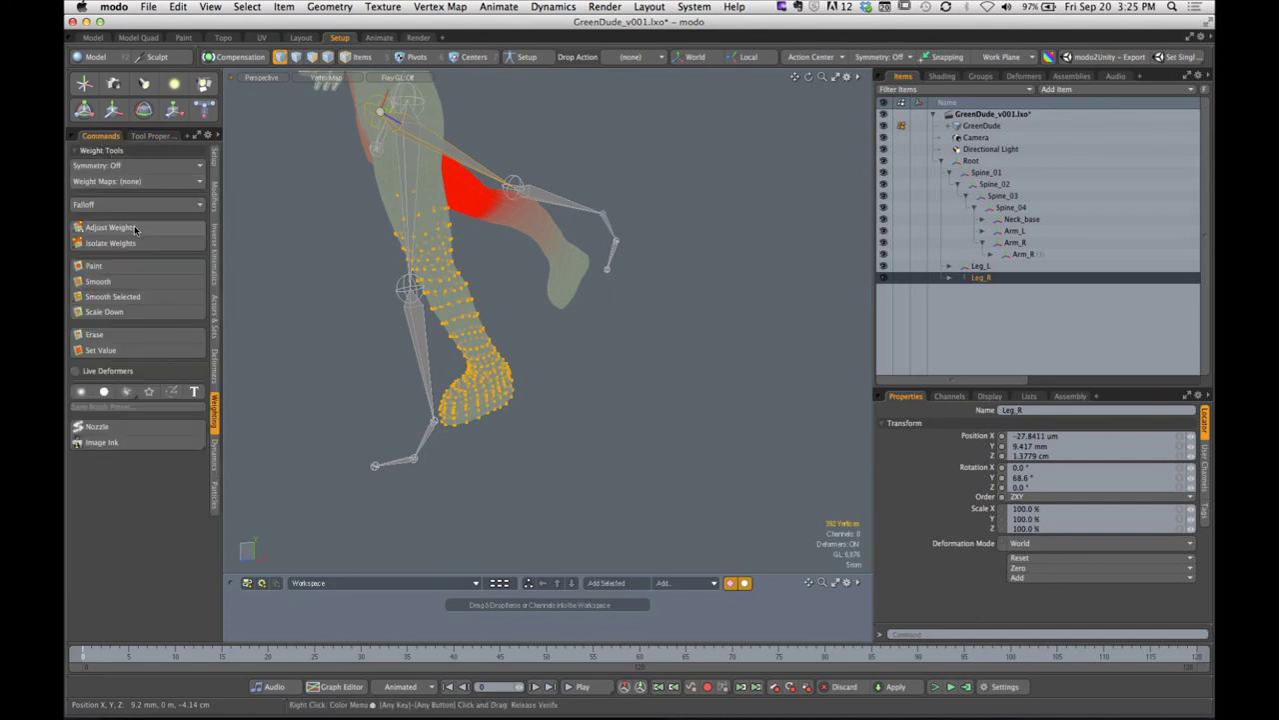
{"action": "left_click", "coordinate": [483, 337]}
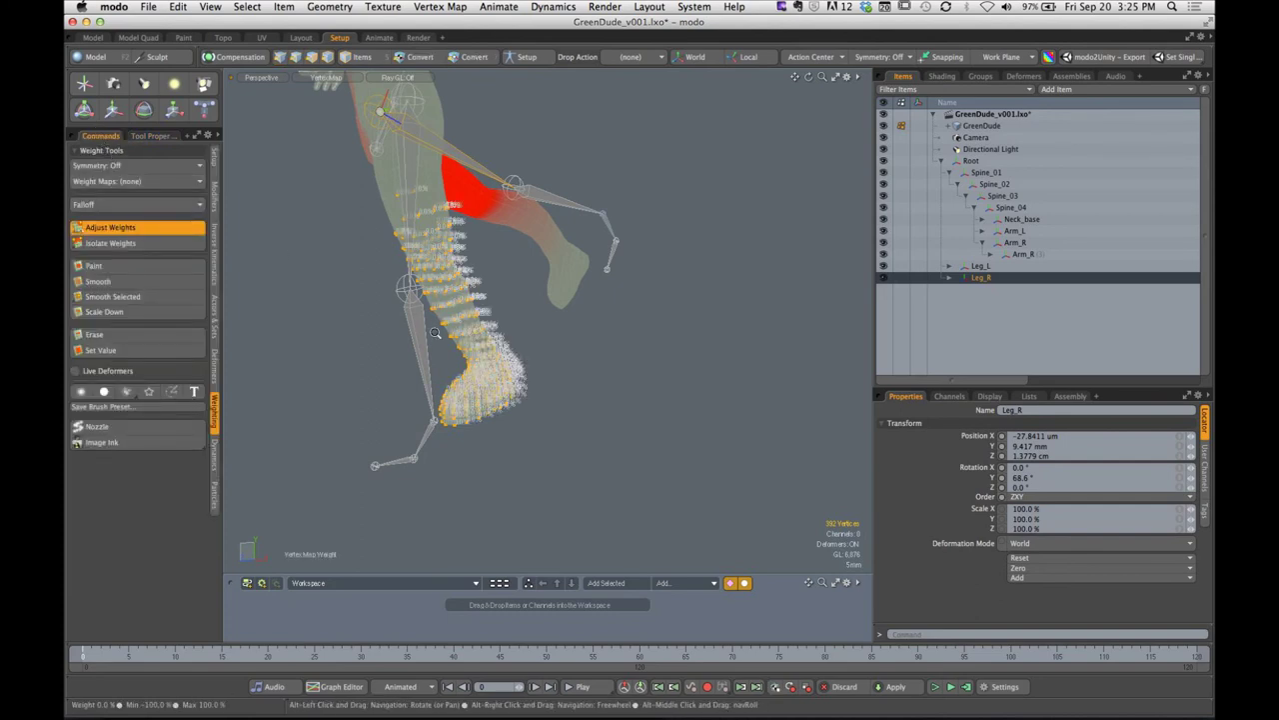
{"action": "left_click_drag", "start_coordinate": [436, 332], "coordinate": [404, 300], "text": "ctrl+alt"}
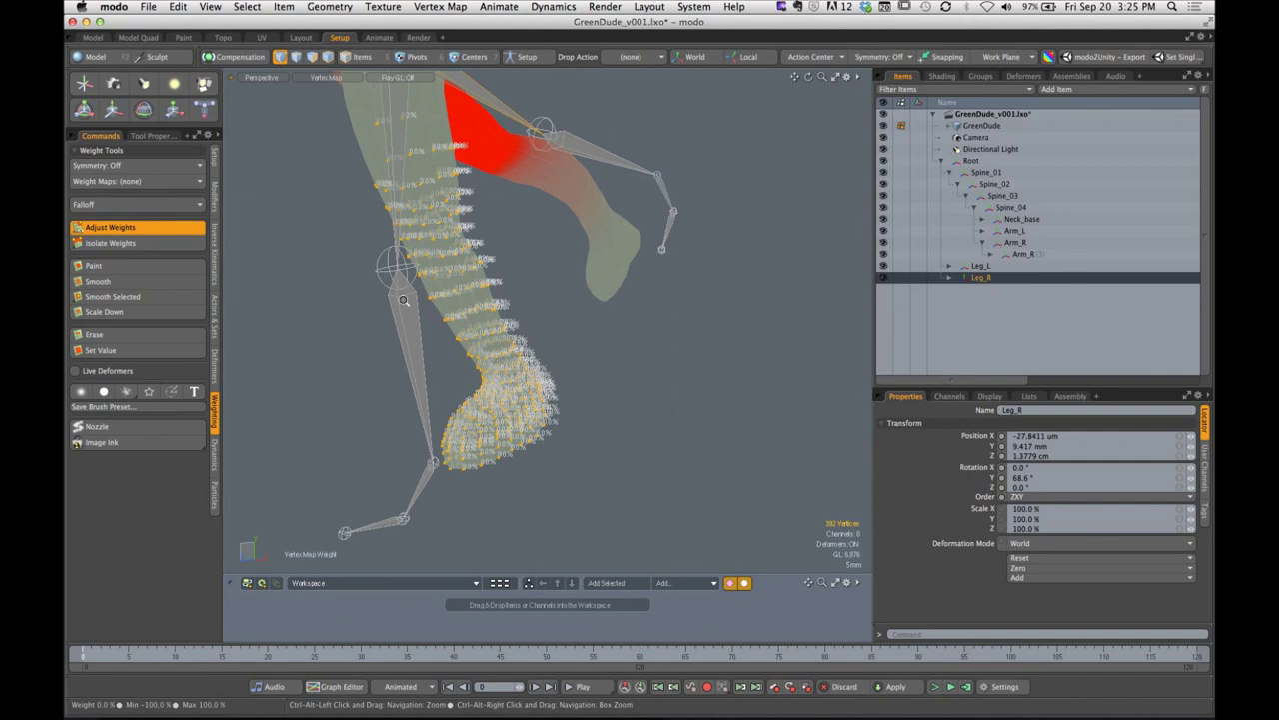
{"action": "left_click", "coordinate": [145, 137]}
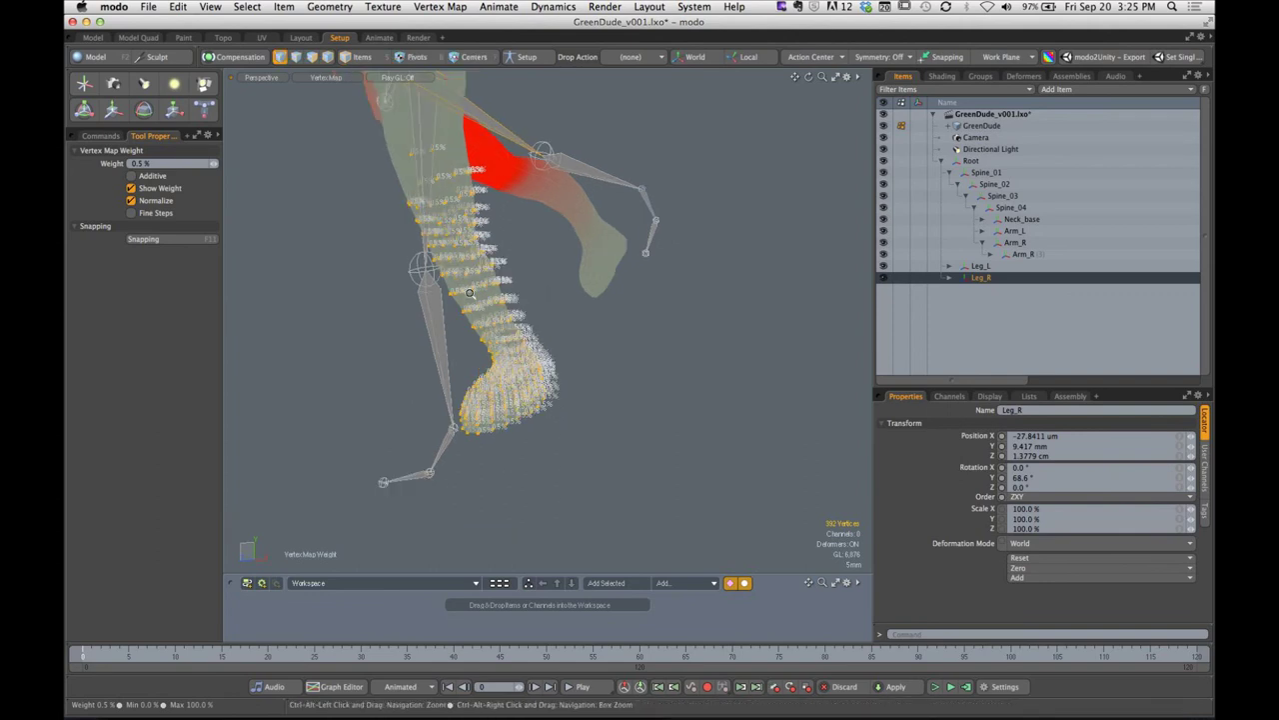
{"action": "left_click_drag", "start_coordinate": [473, 261], "coordinate": [455, 197], "text": "alt"}
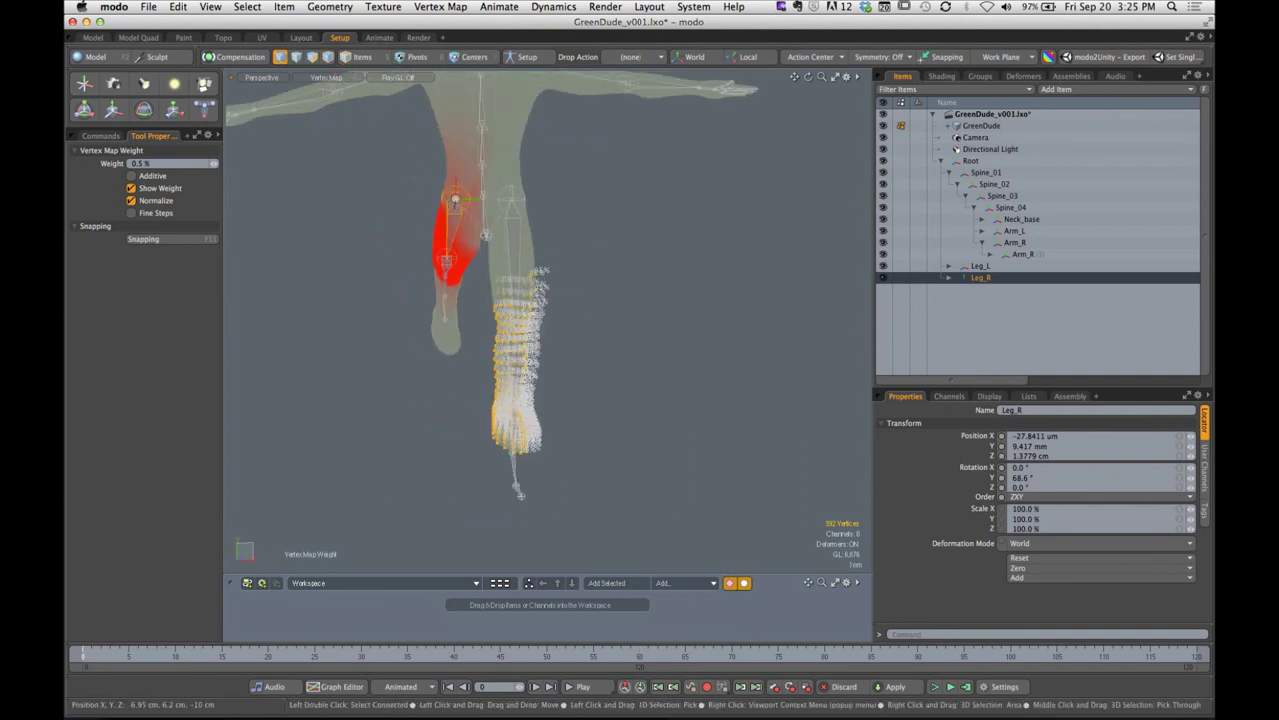
{"action": "key", "text": "alt+shift+space"}
{"action": "key", "text": "space"}
{"action": "left_click_drag", "start_coordinate": [573, 287], "coordinate": [604, 185], "text": "alt"}
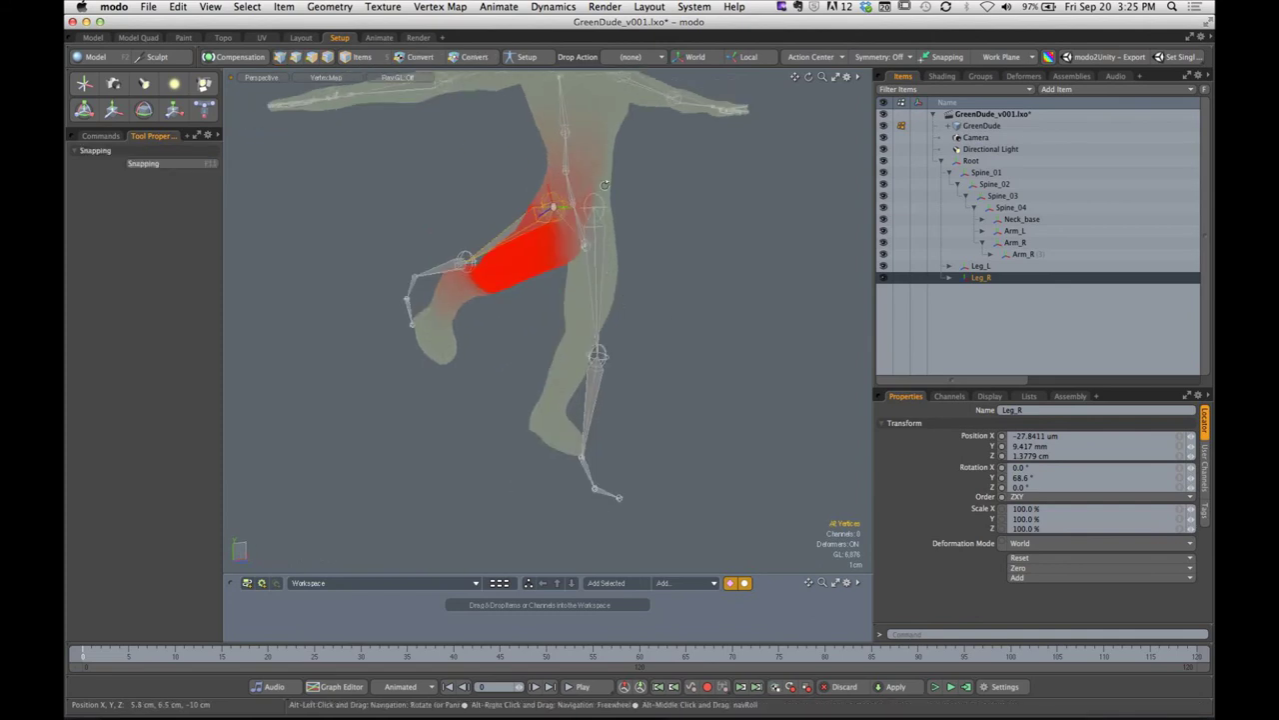
Turn Setup mode back on and check the Leg_R weights over the legs and torso
{"action": "left_click", "coordinate": [528, 59]}
{"action": "mouse_move", "coordinate": [585, 270]}
{"action": "left_mouse_down", "text": "alt"}
{"action": "mouse_move", "coordinate": [610, 185]}
{"action": "mouse_move", "coordinate": [534, 203]}
{"action": "mouse_move", "coordinate": [560, 283]}
{"action": "mouse_move", "coordinate": [584, 280]}
{"action": "left_mouse_up", "text": "alt"}
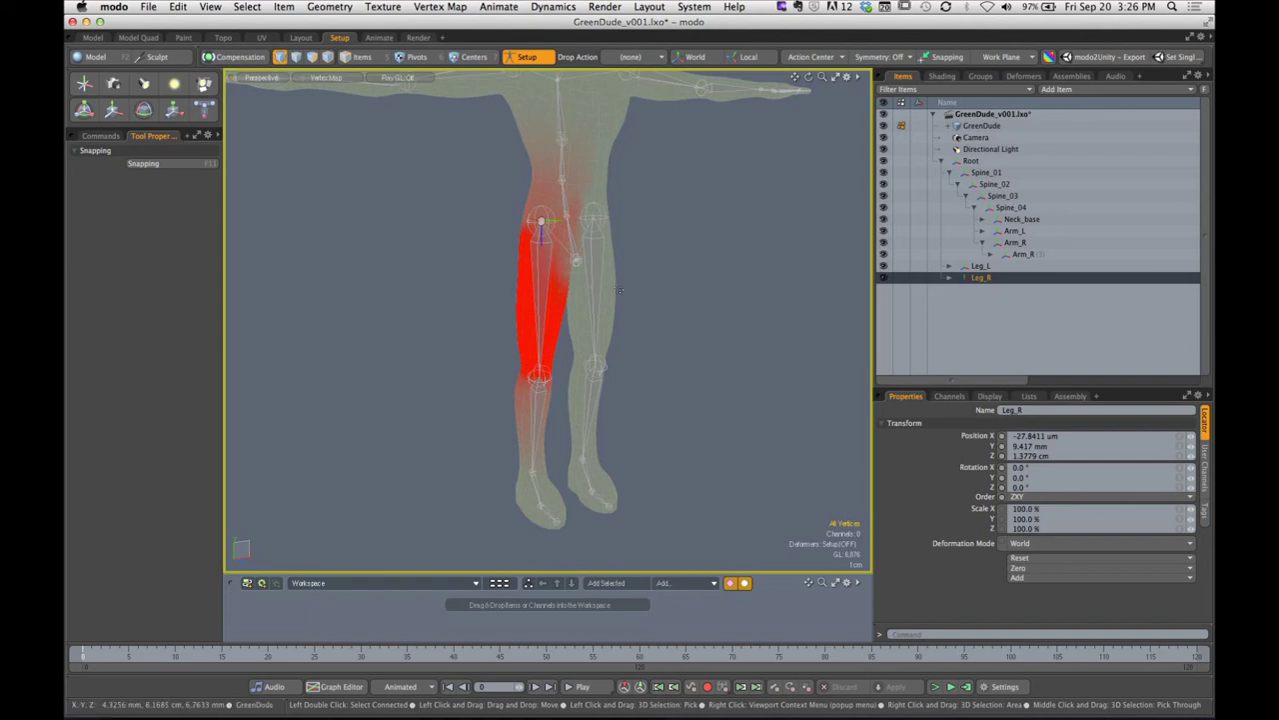
{"action": "left_click_drag", "start_coordinate": [619, 290], "coordinate": [578, 248], "text": "alt+shift"}
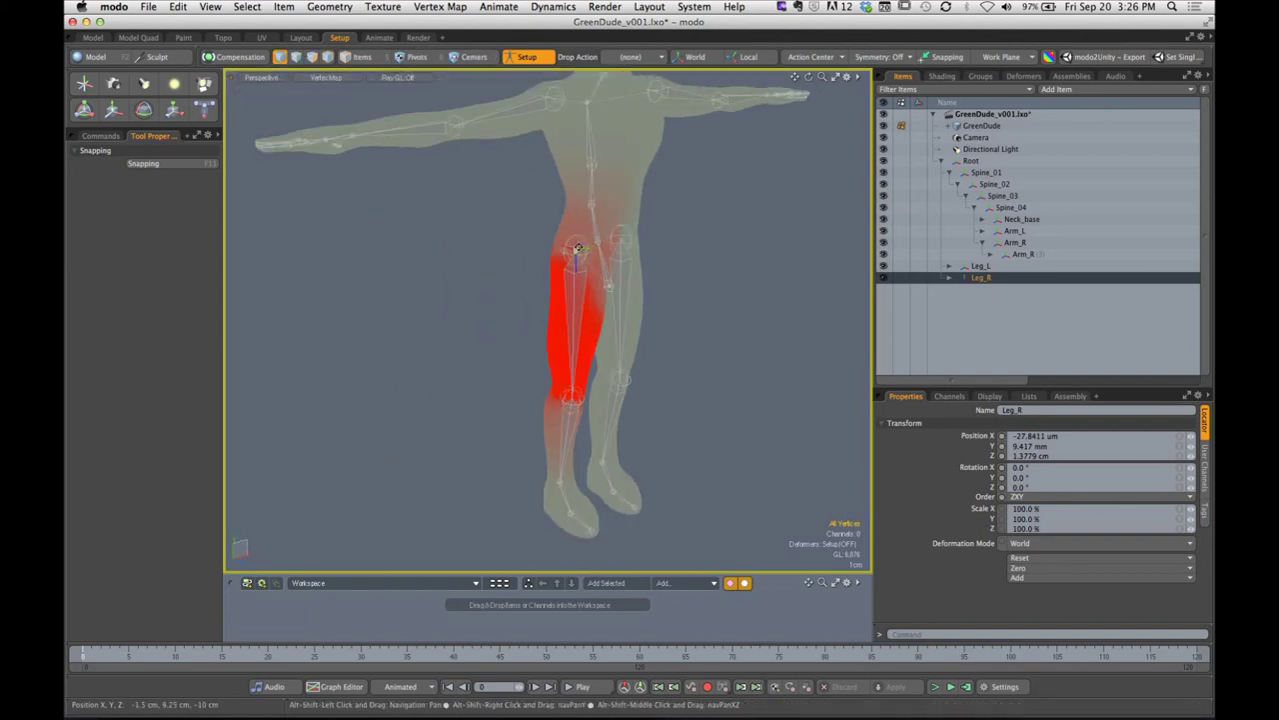
Turn off Setup mode and examine the posed Leg_R deformation from the front and side
{"action": "left_click", "coordinate": [526, 59]}
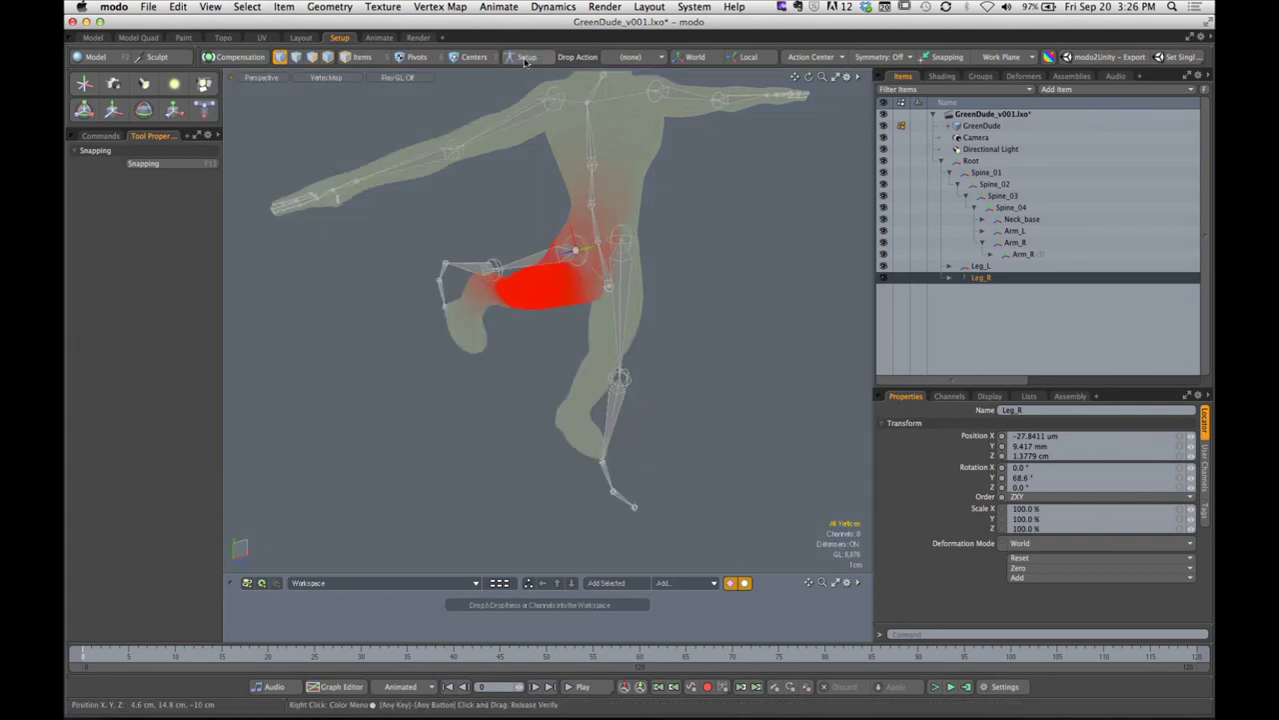
{"action": "left_click_drag", "start_coordinate": [534, 100], "coordinate": [528, 253], "text": "alt"}
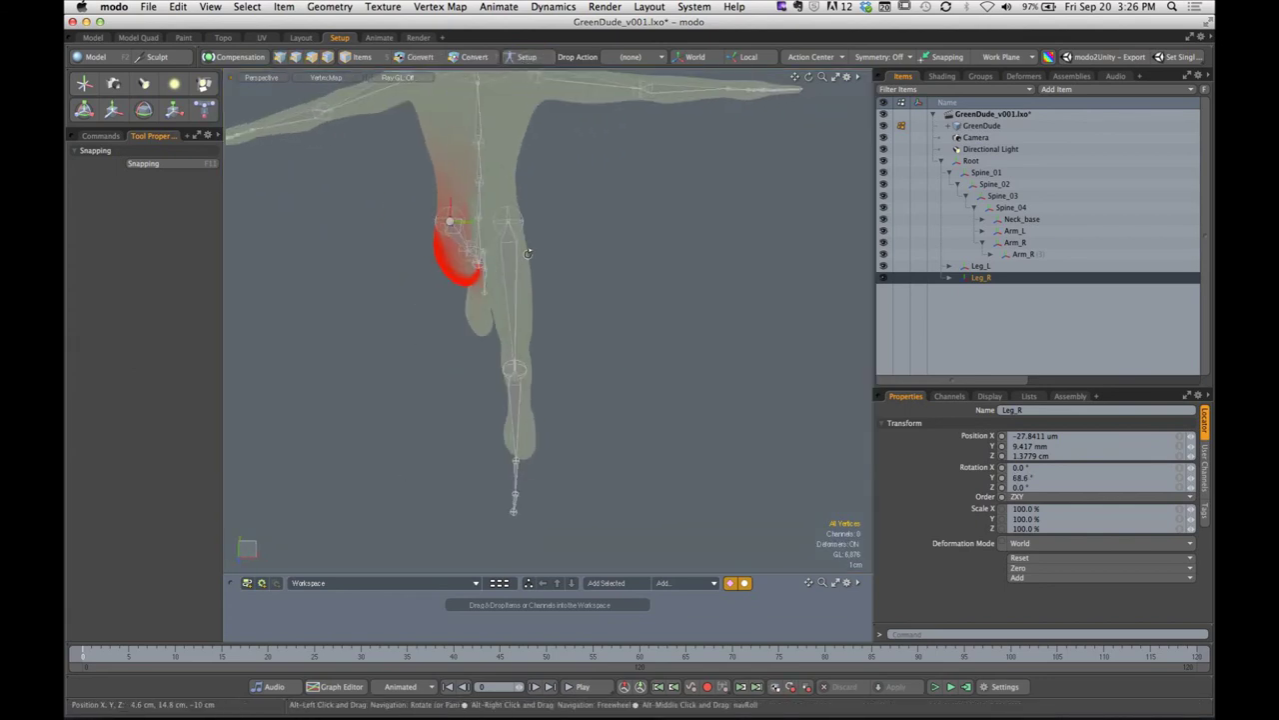
{"action": "left_click_drag", "start_coordinate": [462, 192], "coordinate": [548, 186], "text": "alt"}
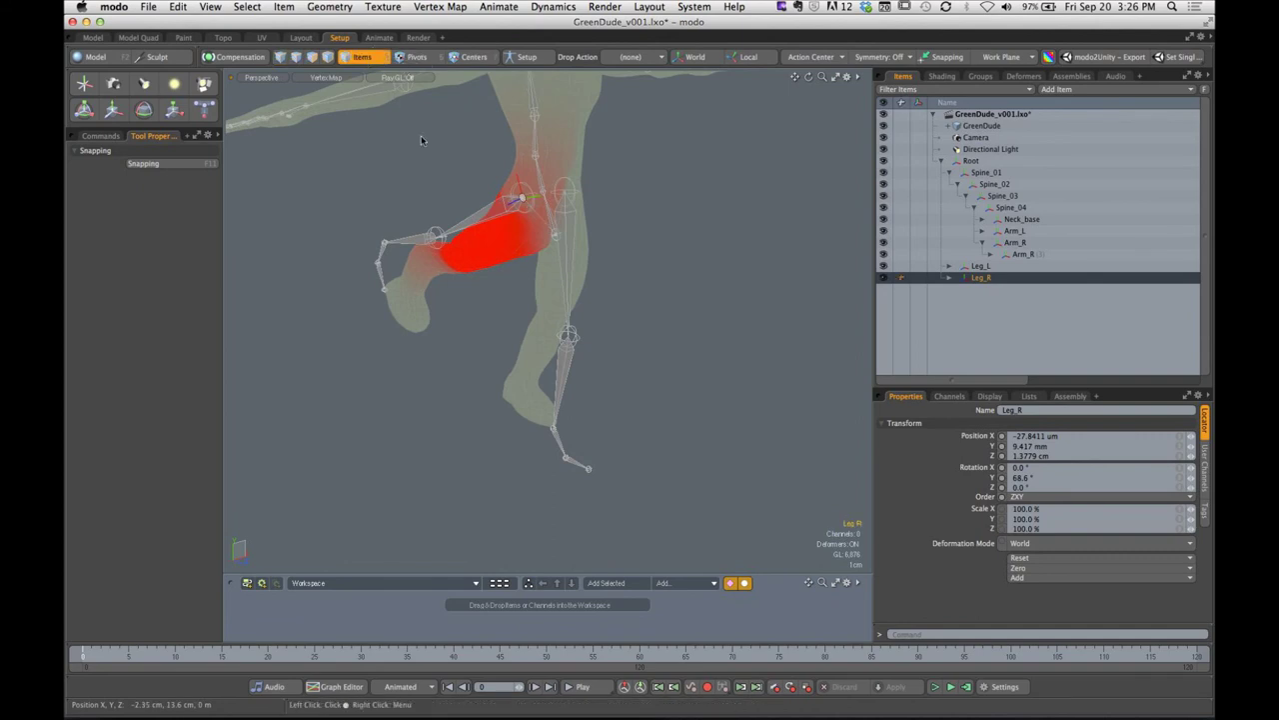
Try a different rotation of the Leg_R joint to test the hip deformation, then undo it and drop the transform tool
{"action": "left_click", "coordinate": [542, 217]}
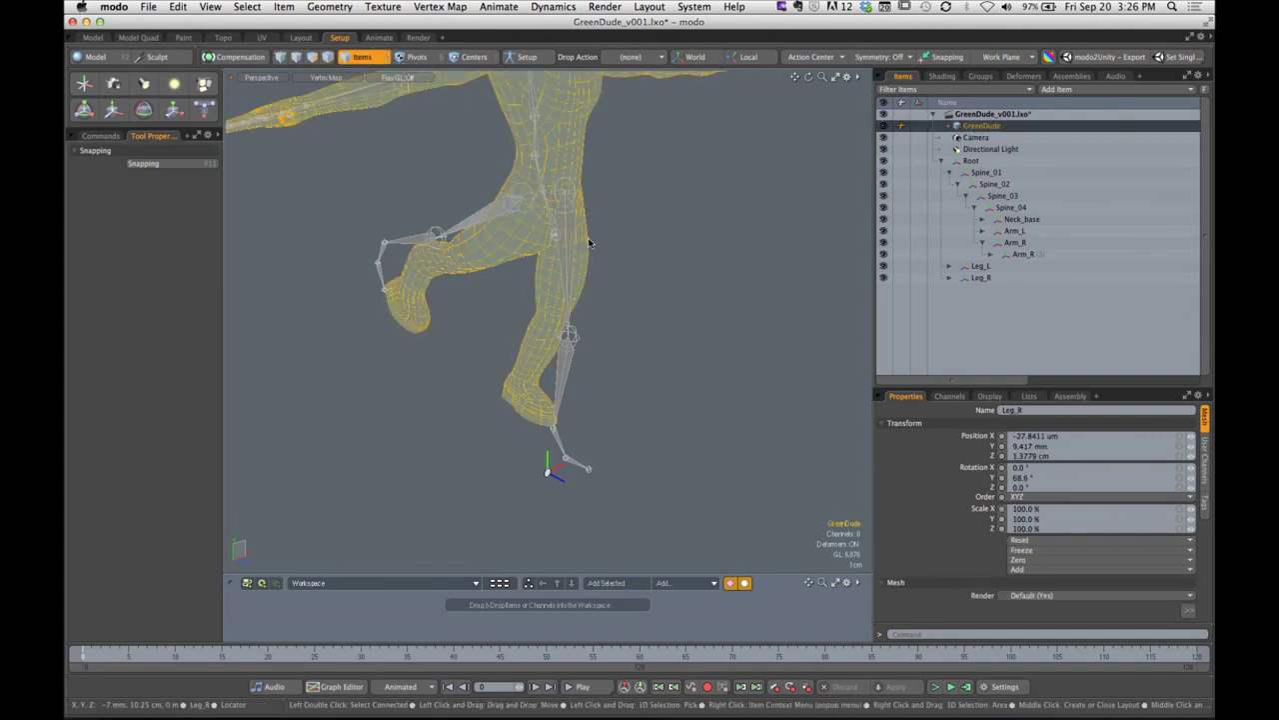
{"action": "left_click", "coordinate": [570, 250]}
{"action": "key", "text": "y"}
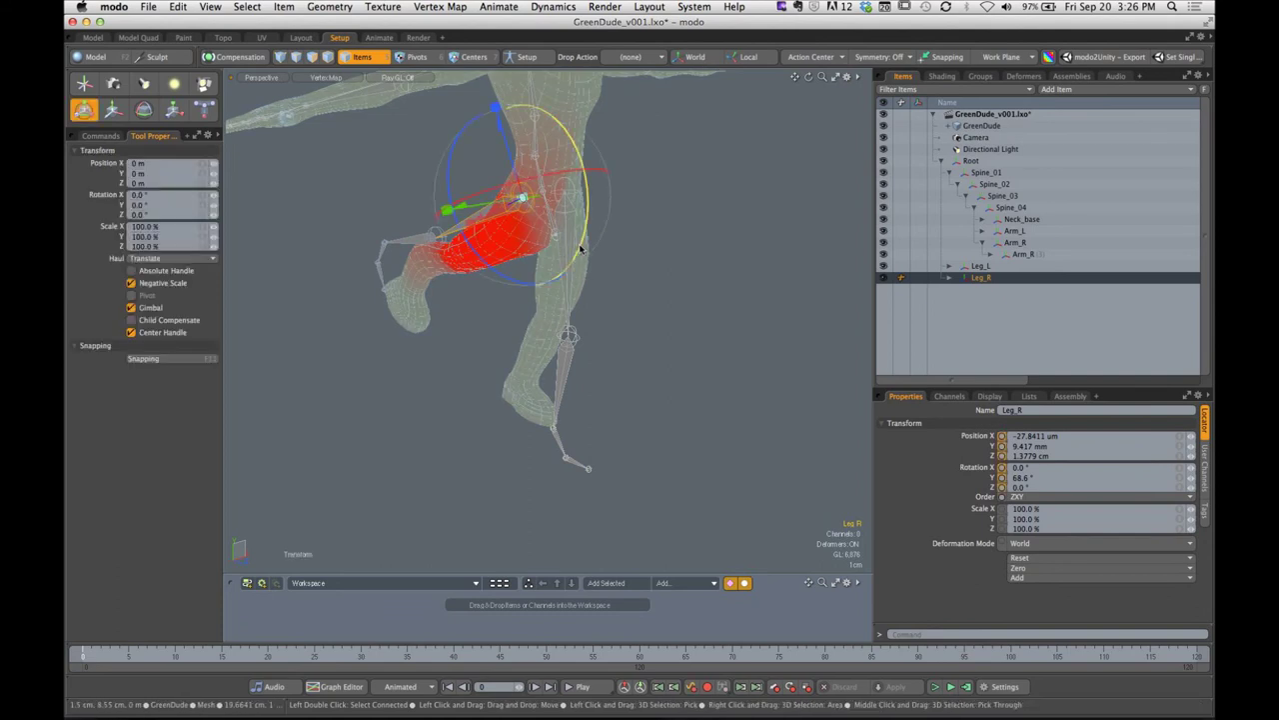
{"action": "left_click_drag", "start_coordinate": [581, 249], "coordinate": [577, 210]}
{"action": "left_click_drag", "start_coordinate": [666, 271], "coordinate": [540, 305], "text": "alt"}
{"action": "left_click_drag", "start_coordinate": [540, 304], "coordinate": [532, 210], "text": "alt+shift"}
{"action": "left_click_drag", "start_coordinate": [532, 210], "coordinate": [614, 241], "text": "alt+shift"}
{"action": "key", "text": "super+z"}
{"action": "key", "text": "super+z"}
{"action": "key", "text": "q"}
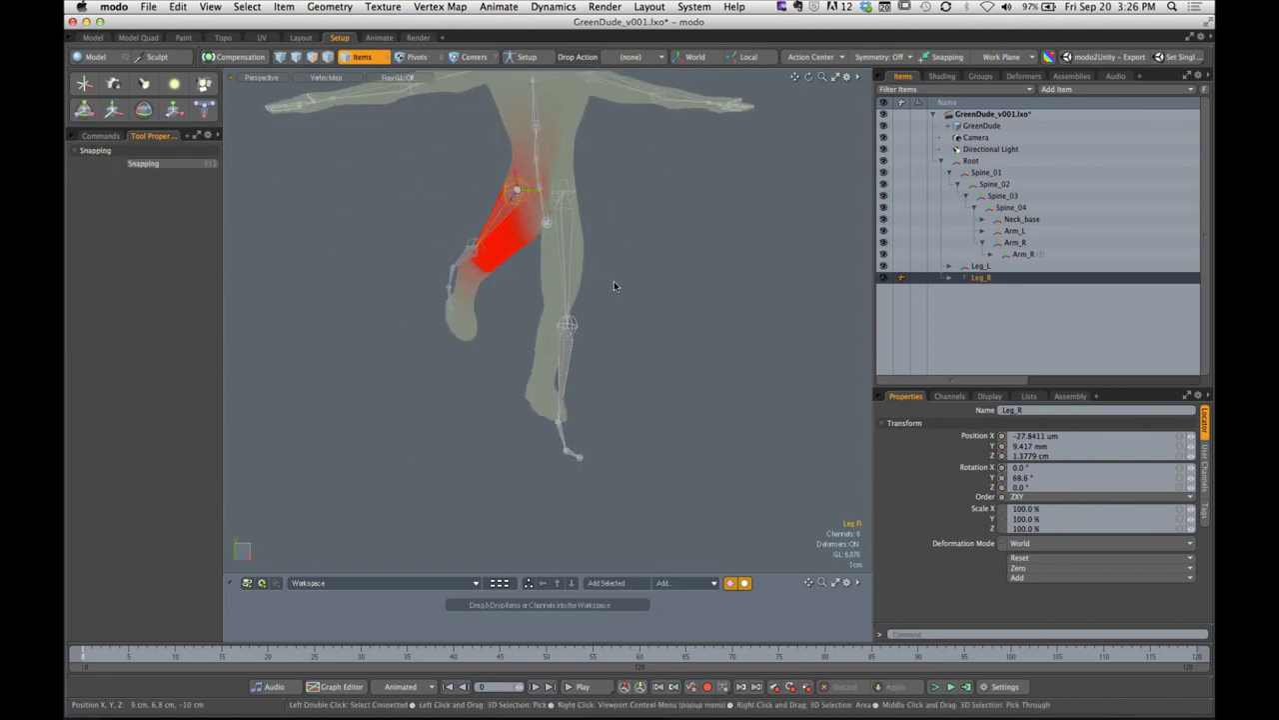
Select the Leg_L joint and try rotating it to test the thigh deformation, then undo the rotation
{"action": "left_click", "coordinate": [577, 270]}
{"action": "mouse_move", "coordinate": [581, 254]}
{"action": "left_mouse_down", "text": "alt"}
{"action": "mouse_move", "coordinate": [662, 263]}
{"action": "mouse_move", "coordinate": [582, 267]}
{"action": "left_mouse_up", "text": "alt"}
{"action": "left_click", "coordinate": [619, 268]}
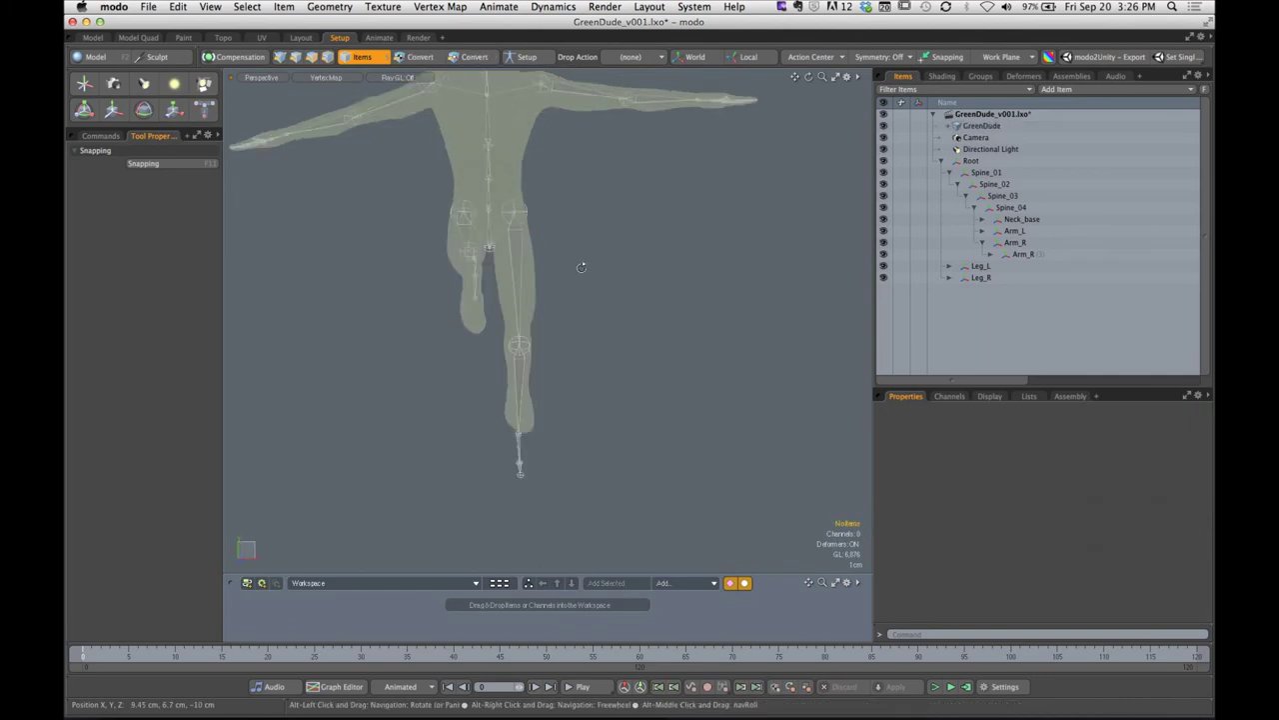
{"action": "left_click", "coordinate": [511, 214]}
{"action": "left_click_drag", "start_coordinate": [511, 214], "coordinate": [380, 212], "text": "alt"}
{"action": "key", "text": "y"}
{"action": "left_click_drag", "start_coordinate": [473, 285], "coordinate": [436, 294]}
{"action": "key", "text": "super+z"}
{"action": "left_click_drag", "start_coordinate": [566, 292], "coordinate": [655, 301], "text": "alt"}
{"action": "key", "text": "super+z"}
{"action": "key", "text": "super+z"}
{"action": "key", "text": "super+z"}
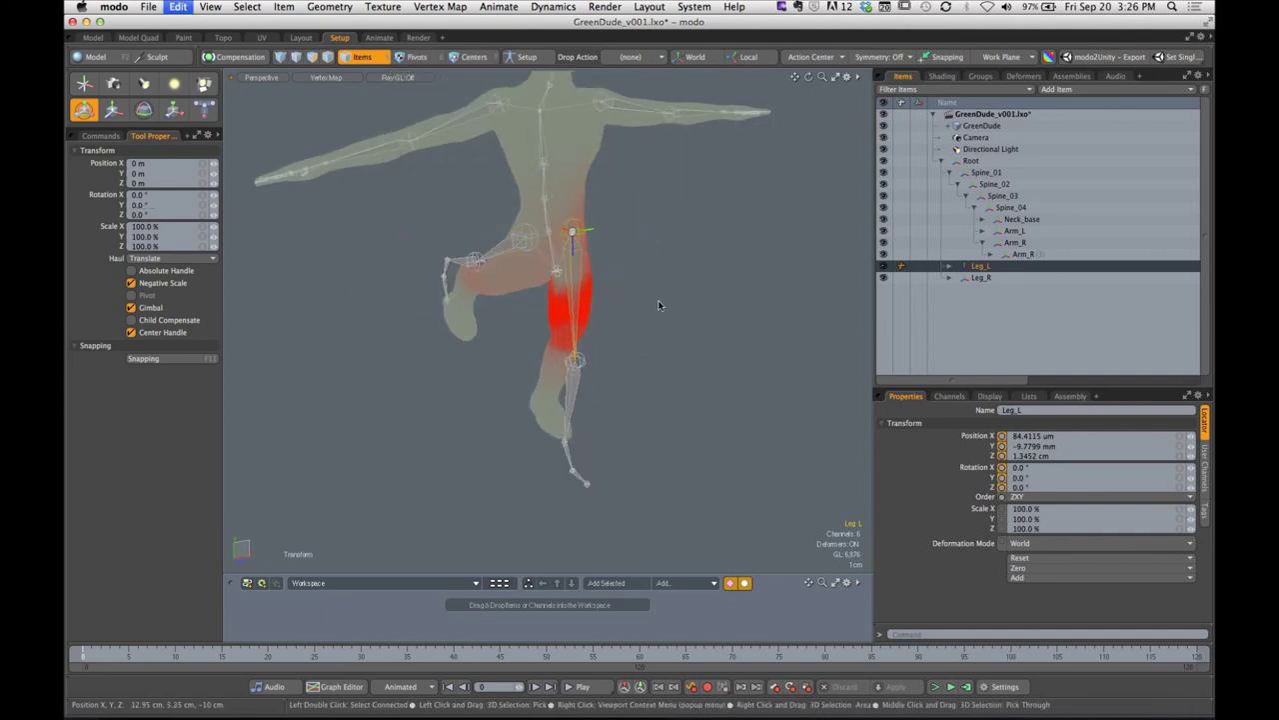
Return to Setup mode with Leg_R selected, switch to edge selection and inspect the weights around the hip and knee
{"action": "key", "text": "backslash"}
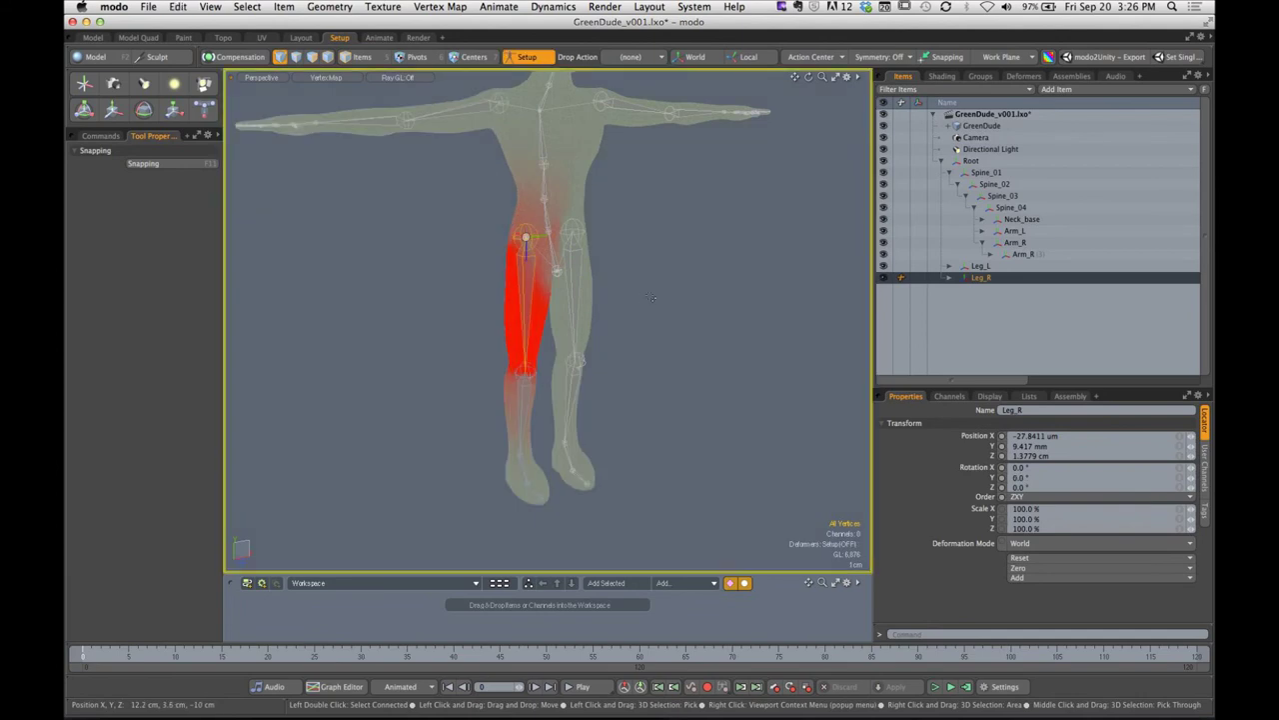
{"action": "left_click_drag", "start_coordinate": [655, 299], "coordinate": [691, 295], "text": "alt"}
{"action": "scroll", "coordinate": [677, 269], "scroll_direction": "up", "scroll_amount": 4}
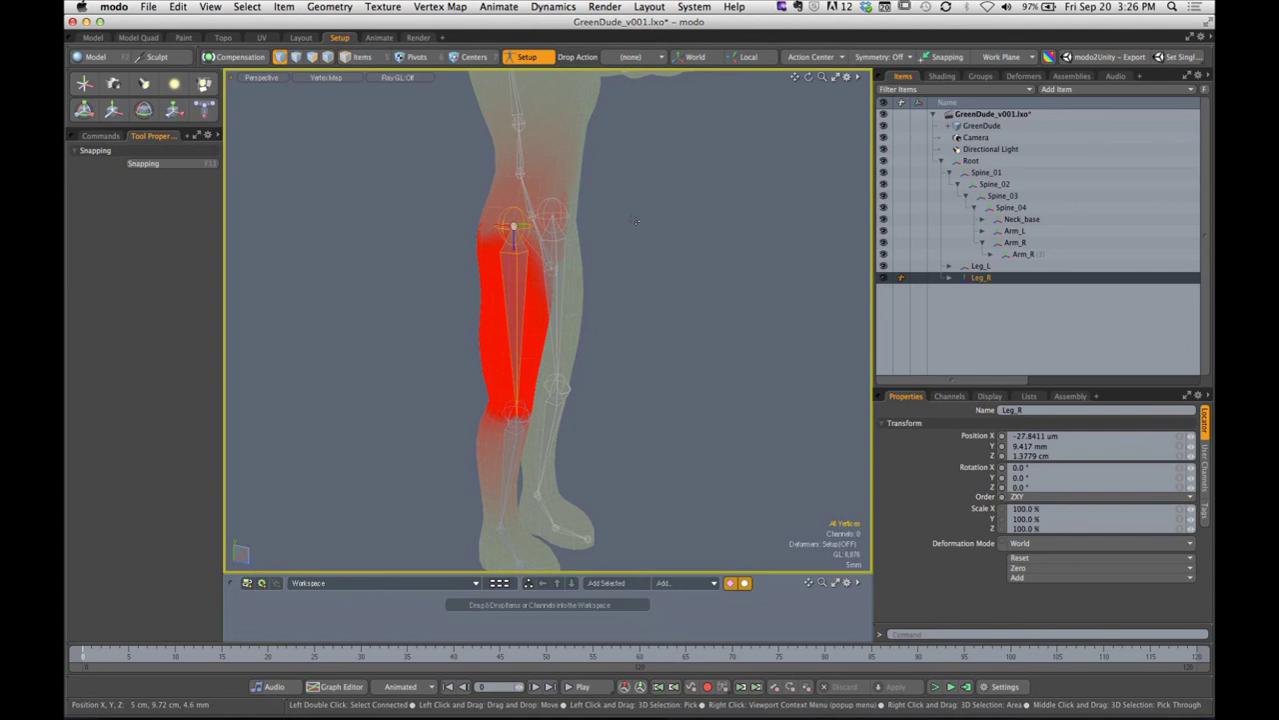
{"action": "left_click_drag", "start_coordinate": [498, 268], "coordinate": [513, 275], "text": "alt"}
{"action": "key", "text": "2"}
{"action": "left_click_drag", "start_coordinate": [361, 202], "coordinate": [406, 194], "text": "alt+shift"}
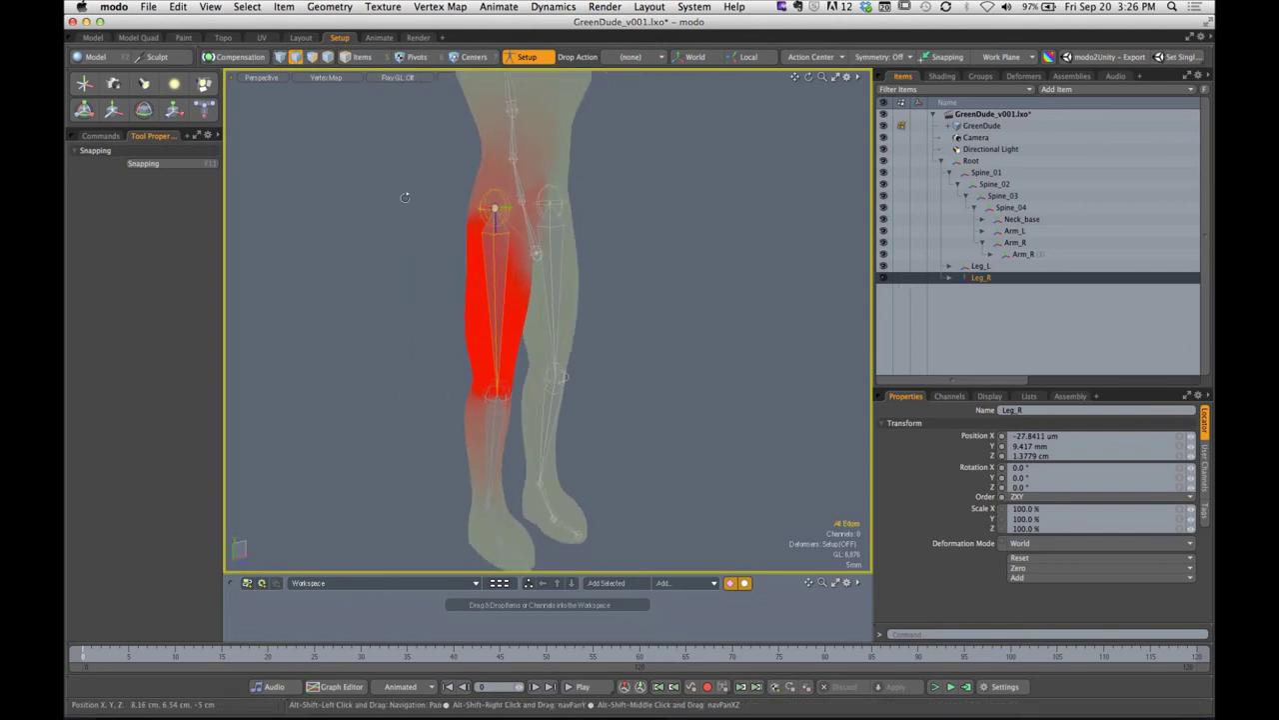
Show the weight tools, expand the Leg_R joint hierarchy and make Leg_R the active weight map
{"action": "left_click", "coordinate": [101, 136]}
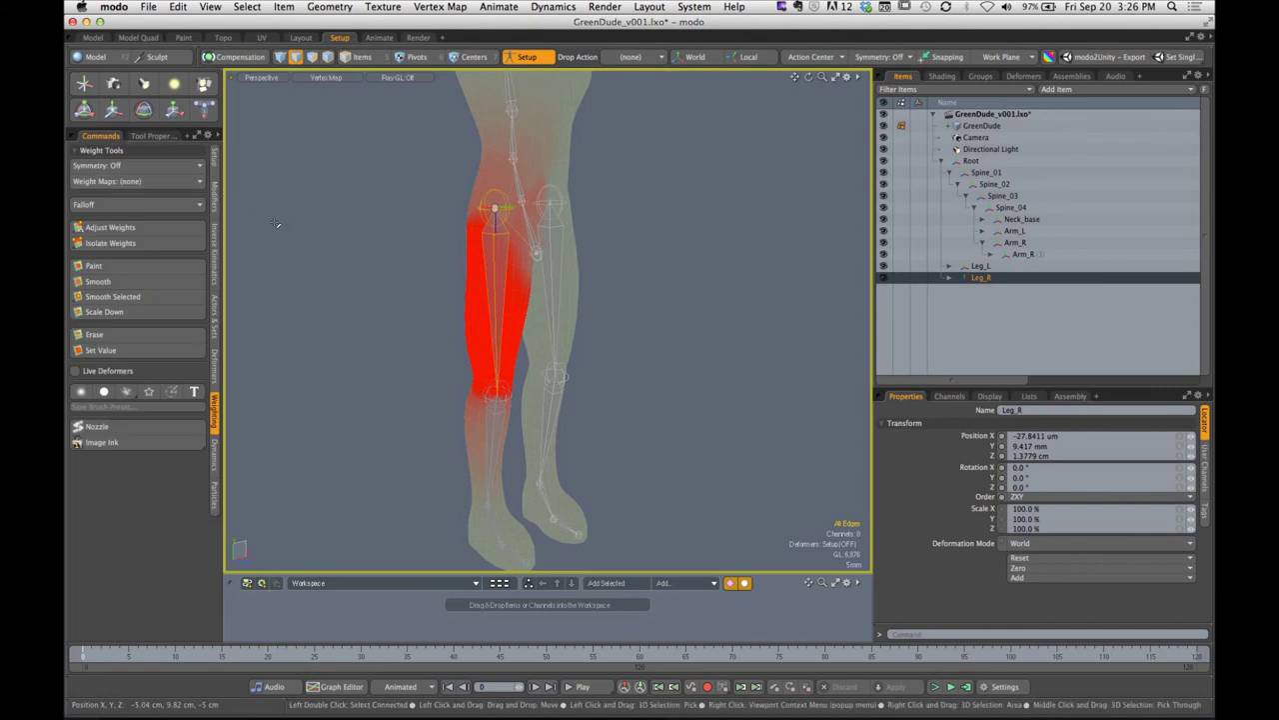
{"action": "left_click_drag", "start_coordinate": [552, 244], "coordinate": [514, 250], "text": "alt"}
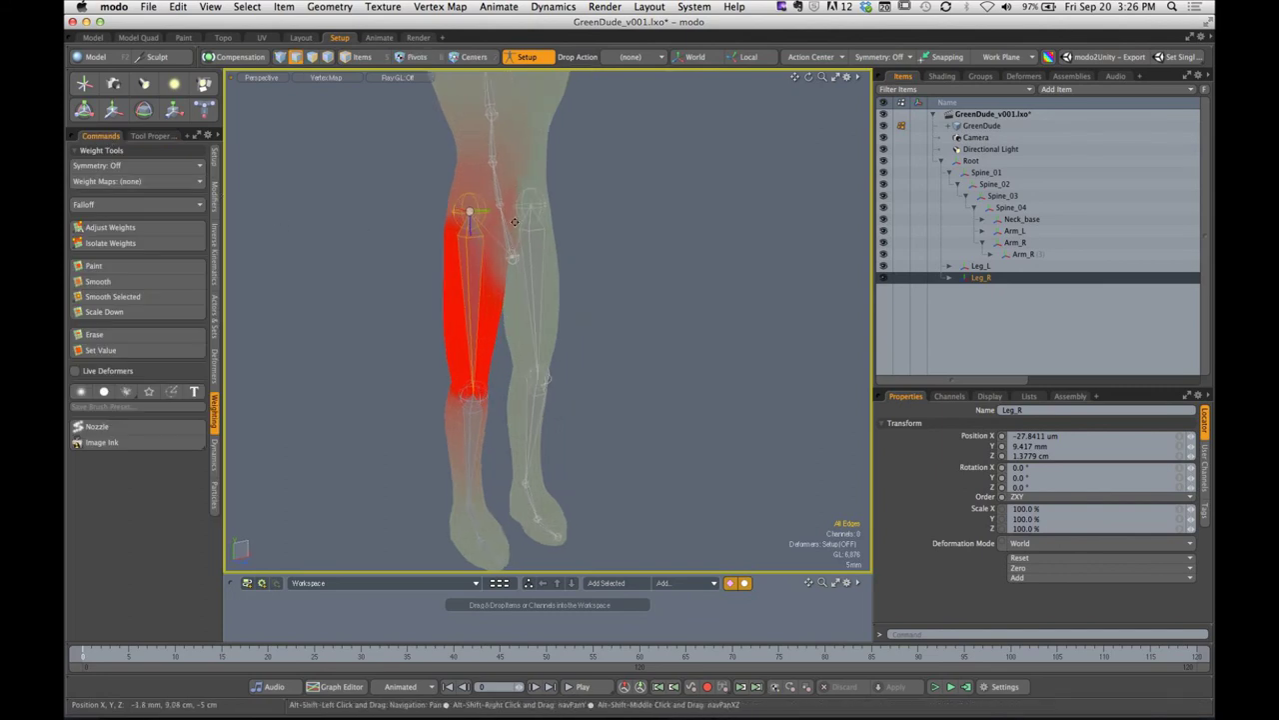
{"action": "left_click", "coordinate": [949, 279]}
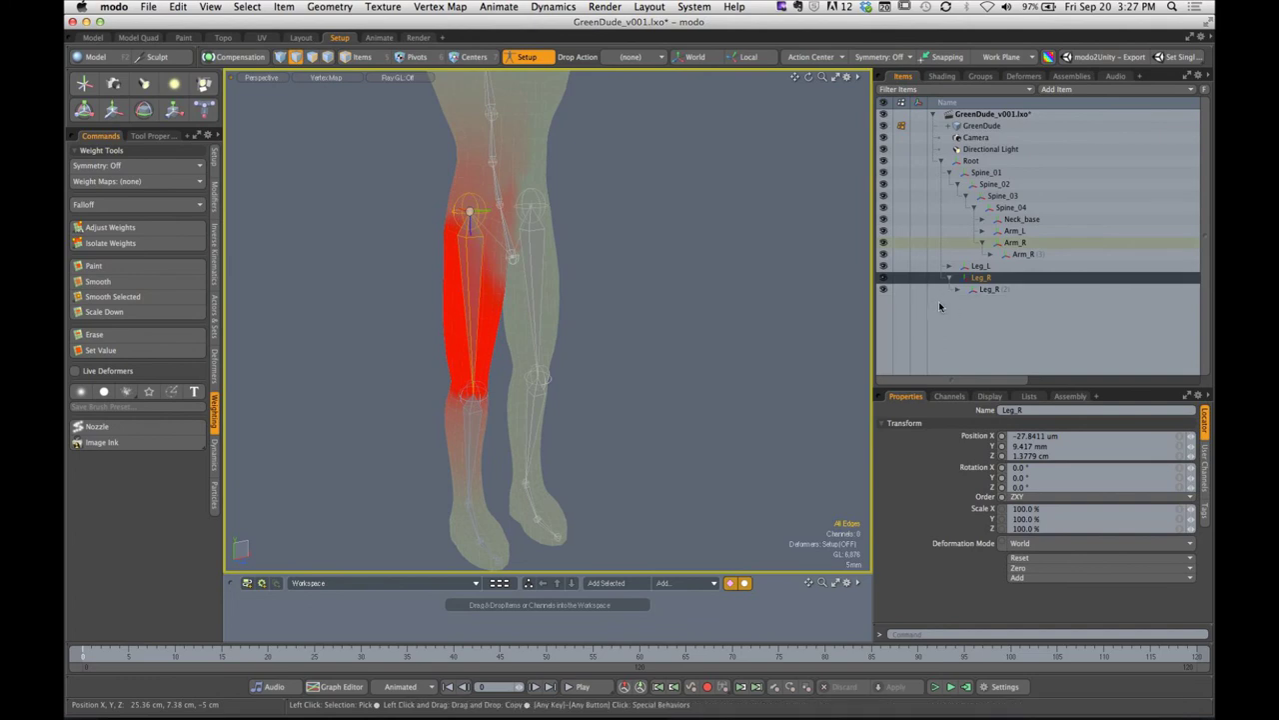
{"action": "left_click_drag", "start_coordinate": [474, 250], "coordinate": [564, 232], "text": "ctrl+alt"}
{"action": "left_click", "coordinate": [153, 184]}
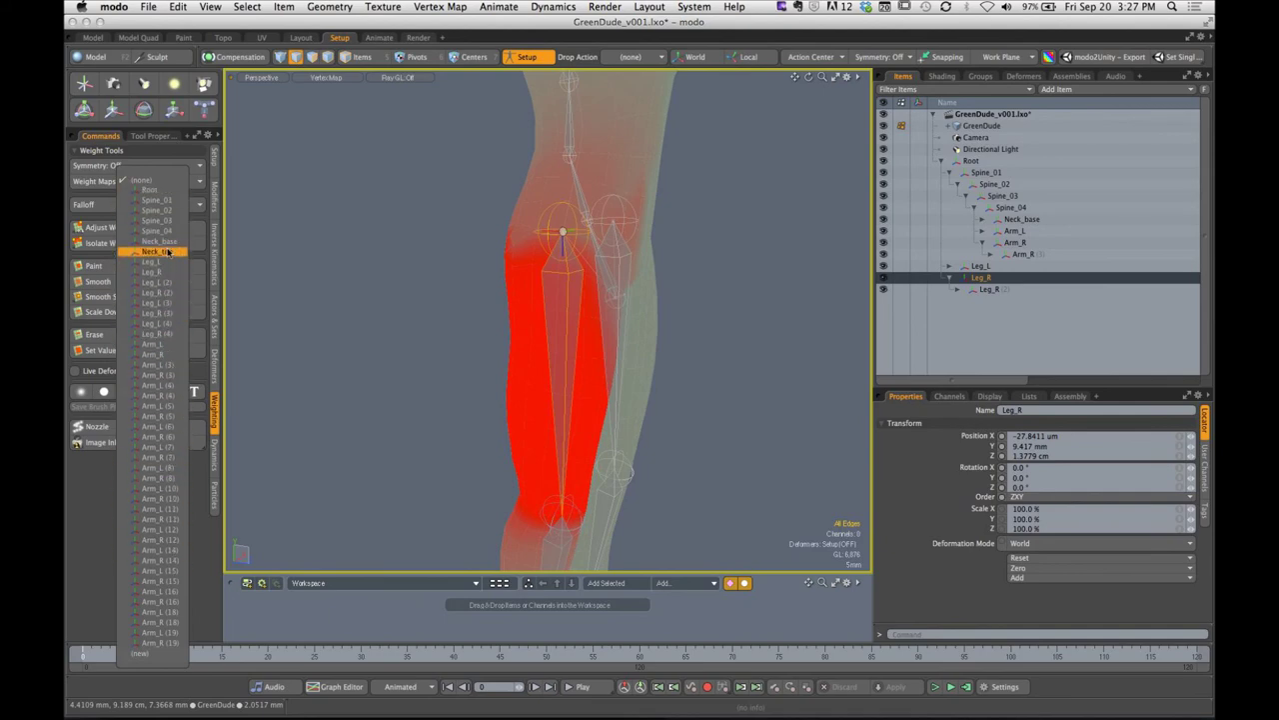
{"action": "left_click", "coordinate": [123, 179]}
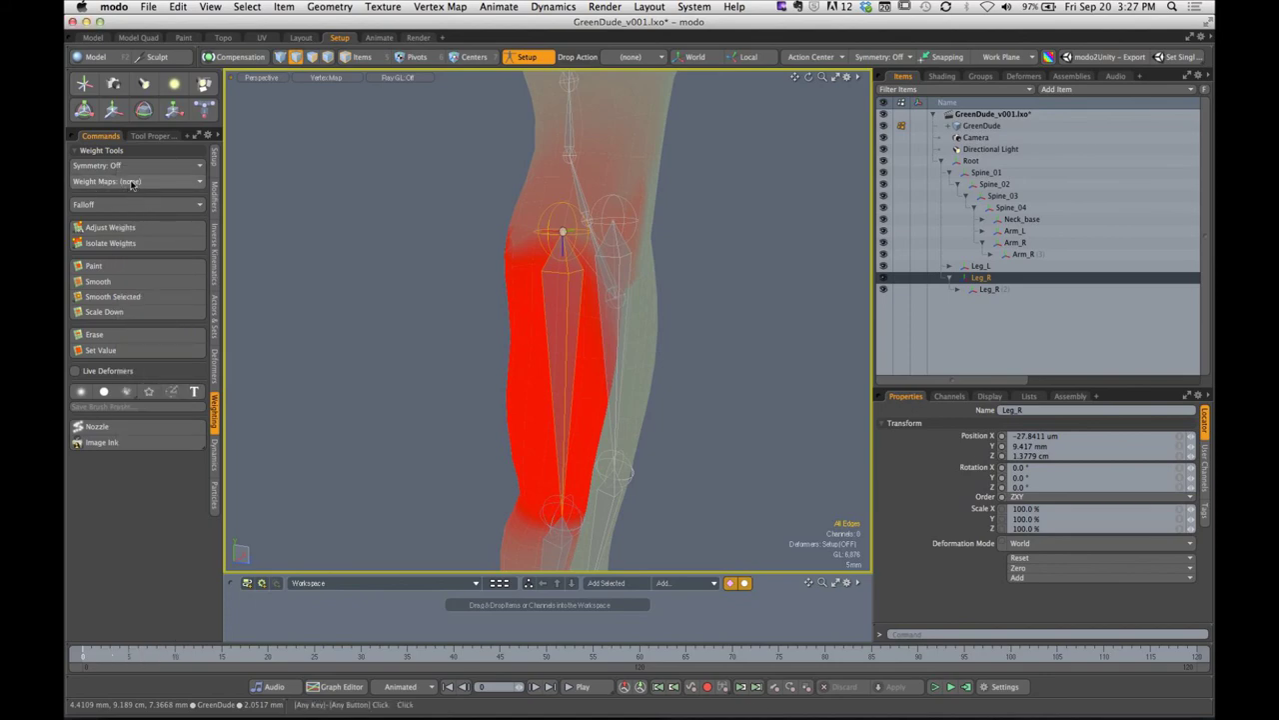
{"action": "left_click", "coordinate": [131, 182]}
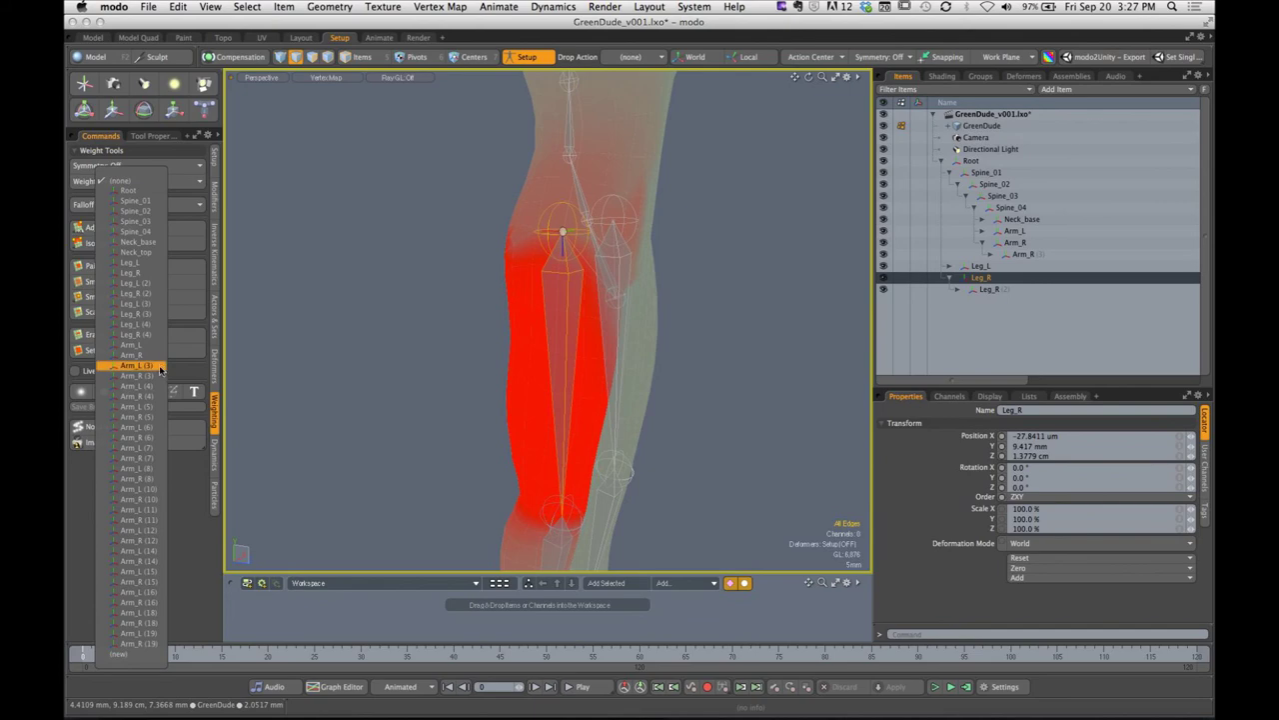
{"action": "left_click", "coordinate": [148, 275]}
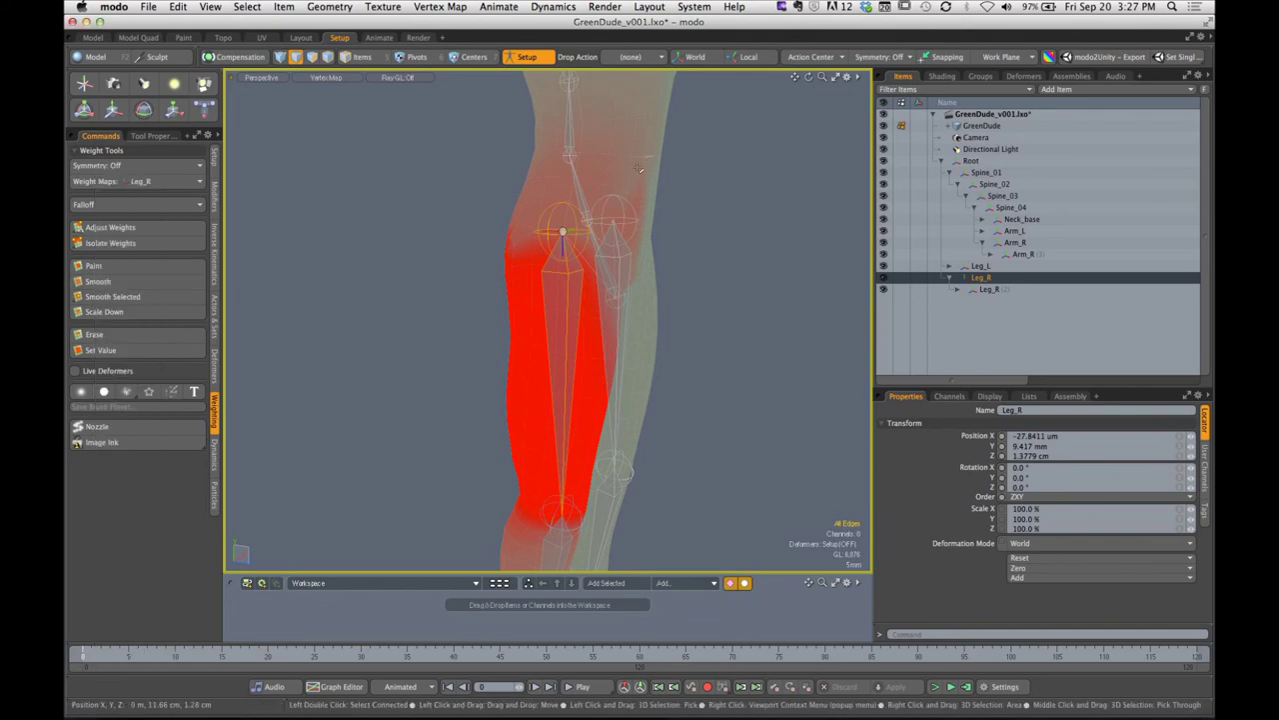
Activate the weight Paint brush for the Leg_R map with the whole leg in view
{"action": "key", "text": "y"}
{"action": "left_click_drag", "start_coordinate": [639, 287], "coordinate": [605, 224], "text": "alt"}
{"action": "key", "text": "q"}
{"action": "left_click_drag", "start_coordinate": [582, 275], "coordinate": [352, 271], "text": "ctrl+alt"}
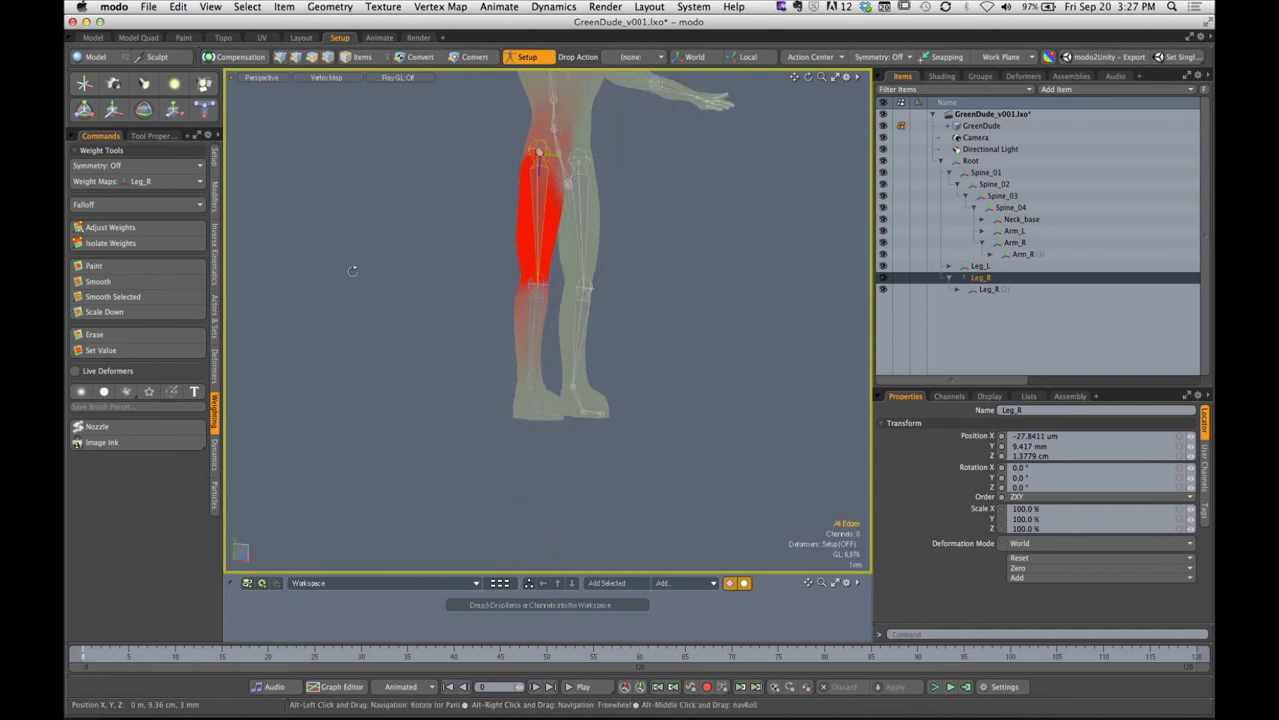
{"action": "left_click", "coordinate": [128, 274]}
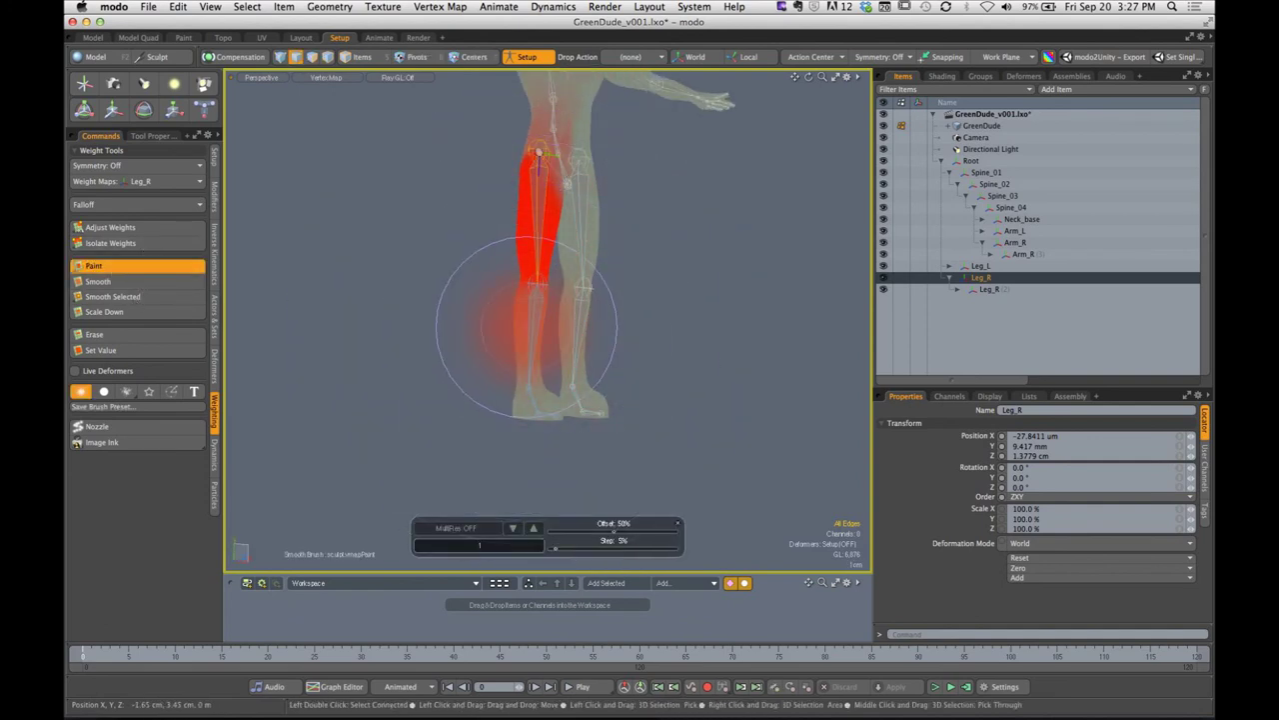
Paint the Leg_R weight map over the right lower leg and foot with the Smooth Brush at a 50% paint value
{"action": "mouse_move", "coordinate": [527, 327]}
{"action": "left_mouse_down", "text": "alt+shift"}
{"action": "mouse_move", "coordinate": [500, 274]}
{"action": "mouse_move", "coordinate": [572, 270]}
{"action": "mouse_move", "coordinate": [551, 262]}
{"action": "left_mouse_up", "text": "alt+shift"}
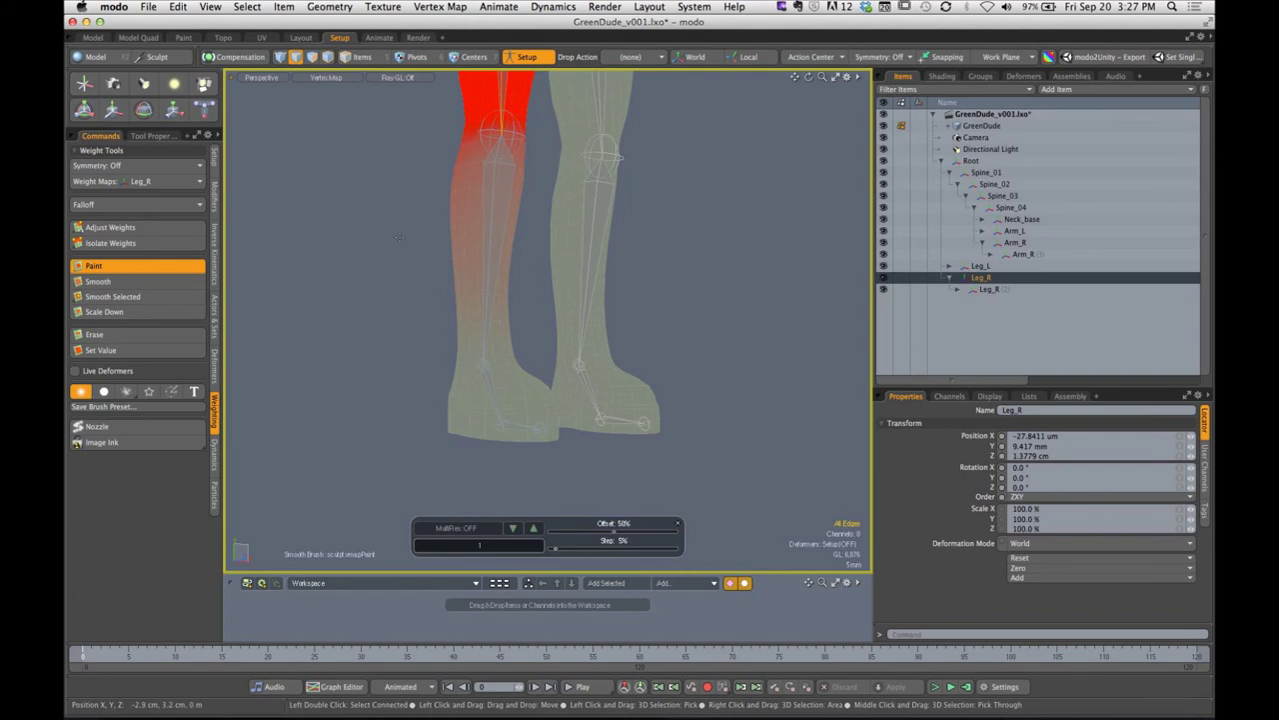
{"action": "mouse_move", "coordinate": [494, 280]}
{"action": "left_mouse_down"}
{"action": "mouse_move", "coordinate": [470, 328]}
{"action": "mouse_move", "coordinate": [506, 452]}
{"action": "mouse_move", "coordinate": [510, 440]}
{"action": "left_mouse_up"}
{"action": "left_click", "coordinate": [151, 135]}
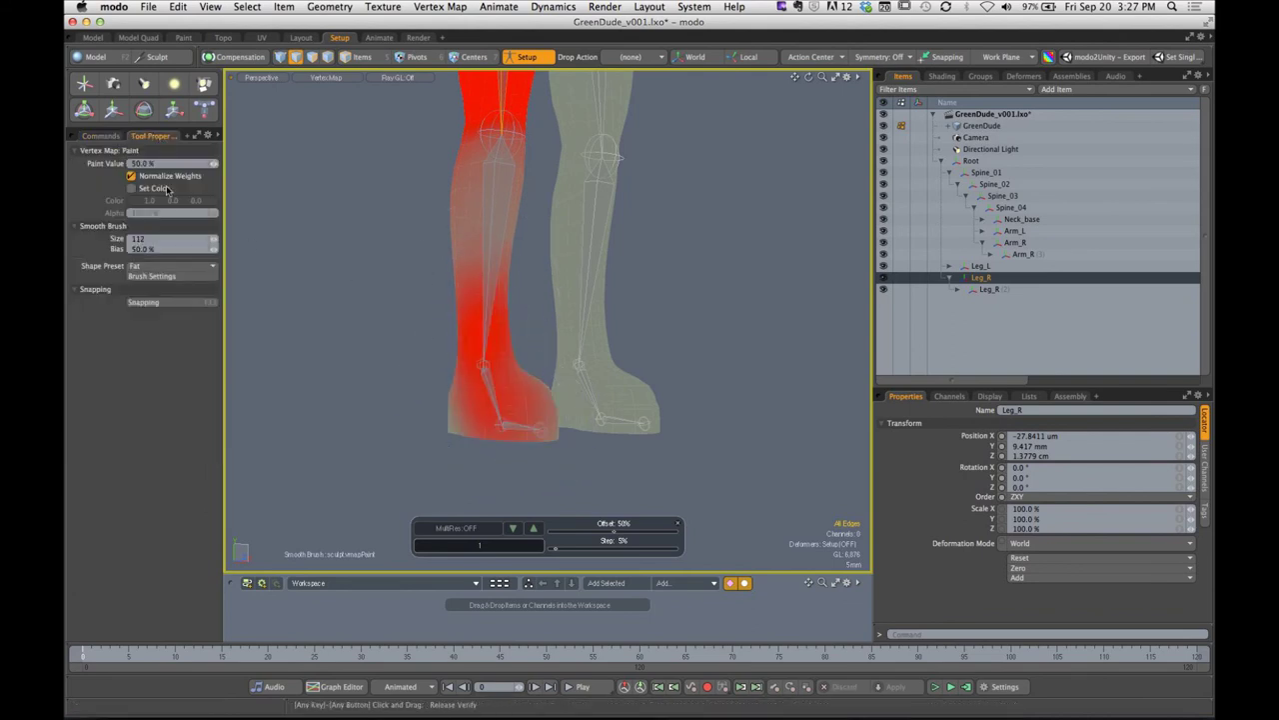
{"action": "left_click_drag", "start_coordinate": [362, 229], "coordinate": [441, 301], "text": "alt"}
{"action": "mouse_move", "coordinate": [399, 214]}
{"action": "left_mouse_down"}
{"action": "mouse_move", "coordinate": [423, 276]}
{"action": "mouse_move", "coordinate": [413, 329]}
{"action": "mouse_move", "coordinate": [456, 277]}
{"action": "mouse_move", "coordinate": [559, 314]}
{"action": "mouse_move", "coordinate": [573, 340]}
{"action": "mouse_move", "coordinate": [589, 281]}
{"action": "mouse_move", "coordinate": [545, 270]}
{"action": "mouse_move", "coordinate": [321, 296]}
{"action": "mouse_move", "coordinate": [308, 282]}
{"action": "mouse_move", "coordinate": [463, 331]}
{"action": "left_mouse_up"}
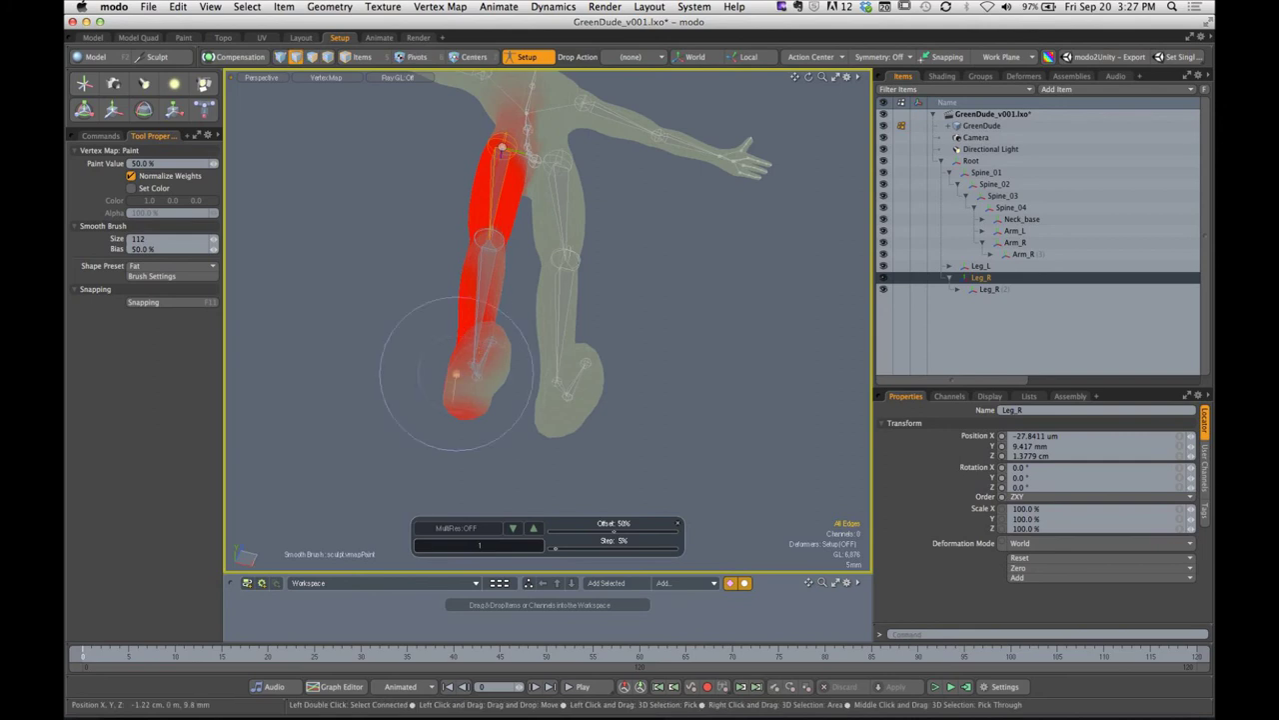
{"action": "mouse_move", "coordinate": [470, 400]}
{"action": "left_mouse_down"}
{"action": "mouse_move", "coordinate": [482, 399]}
{"action": "mouse_move", "coordinate": [472, 400]}
{"action": "mouse_move", "coordinate": [474, 333]}
{"action": "left_mouse_up"}
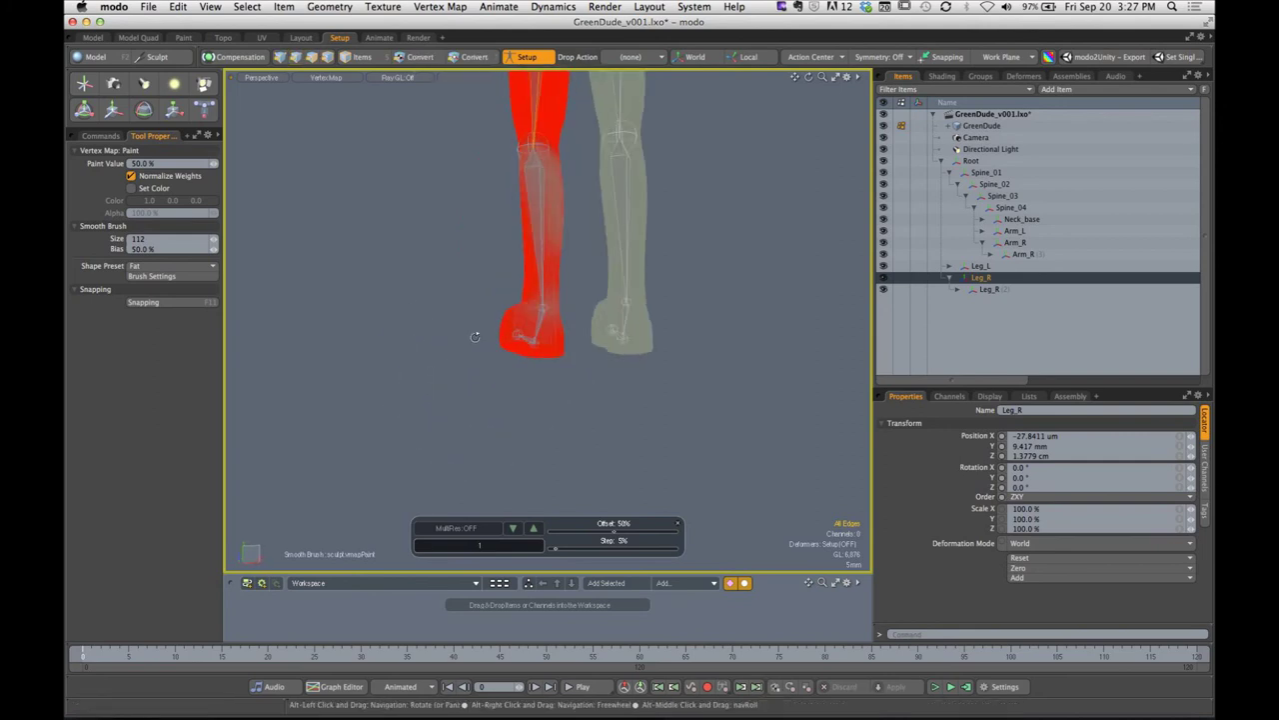
{"action": "mouse_move", "coordinate": [572, 210]}
{"action": "left_mouse_down", "text": "alt+shift"}
{"action": "mouse_move", "coordinate": [495, 283]}
{"action": "mouse_move", "coordinate": [485, 186]}
{"action": "mouse_move", "coordinate": [562, 183]}
{"action": "left_mouse_up", "text": "alt+shift"}
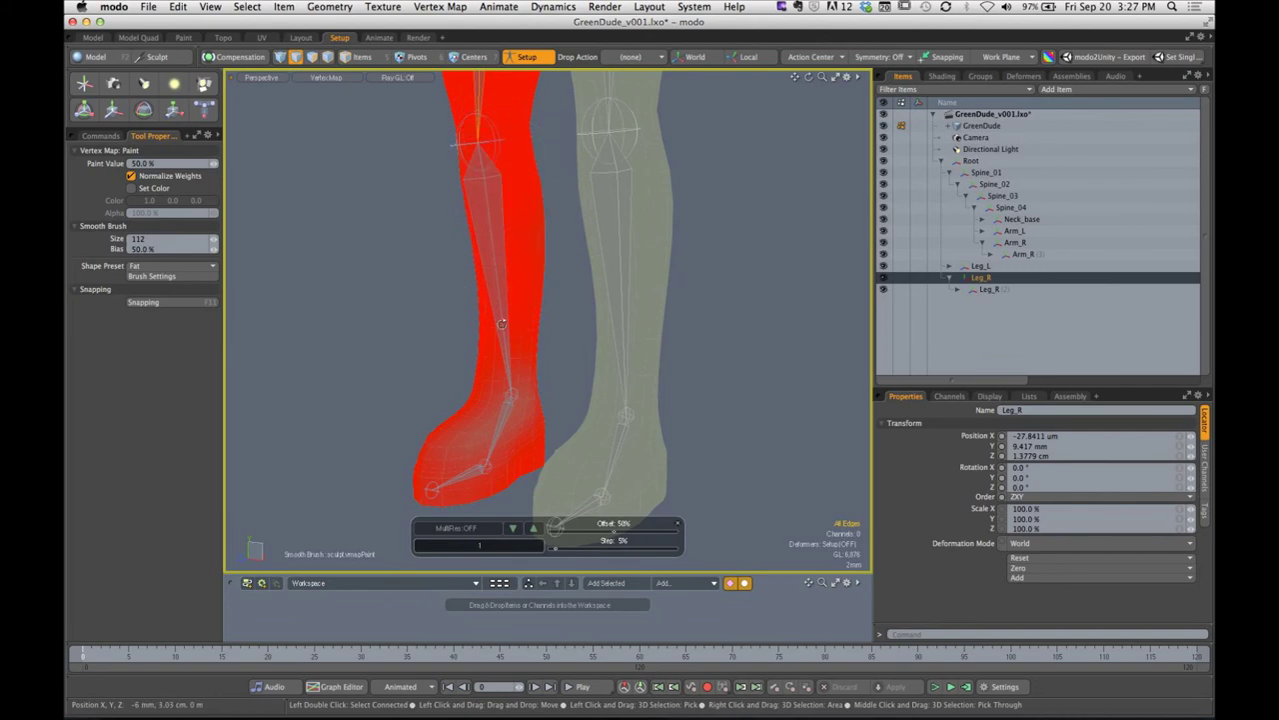
{"action": "mouse_move", "coordinate": [457, 442]}
{"action": "left_mouse_down"}
{"action": "mouse_move", "coordinate": [449, 457]}
{"action": "mouse_move", "coordinate": [517, 409]}
{"action": "mouse_move", "coordinate": [495, 312]}
{"action": "mouse_move", "coordinate": [435, 377]}
{"action": "mouse_move", "coordinate": [505, 332]}
{"action": "mouse_move", "coordinate": [469, 325]}
{"action": "mouse_move", "coordinate": [577, 340]}
{"action": "mouse_move", "coordinate": [506, 312]}
{"action": "mouse_move", "coordinate": [581, 330]}
{"action": "mouse_move", "coordinate": [483, 386]}
{"action": "mouse_move", "coordinate": [513, 388]}
{"action": "mouse_move", "coordinate": [530, 372]}
{"action": "left_mouse_up"}
{"action": "mouse_move", "coordinate": [608, 372]}
{"action": "left_mouse_down", "text": "alt"}
{"action": "mouse_move", "coordinate": [388, 337]}
{"action": "mouse_move", "coordinate": [459, 326]}
{"action": "mouse_move", "coordinate": [458, 311]}
{"action": "mouse_move", "coordinate": [625, 338]}
{"action": "mouse_move", "coordinate": [598, 315]}
{"action": "left_mouse_up", "text": "alt"}
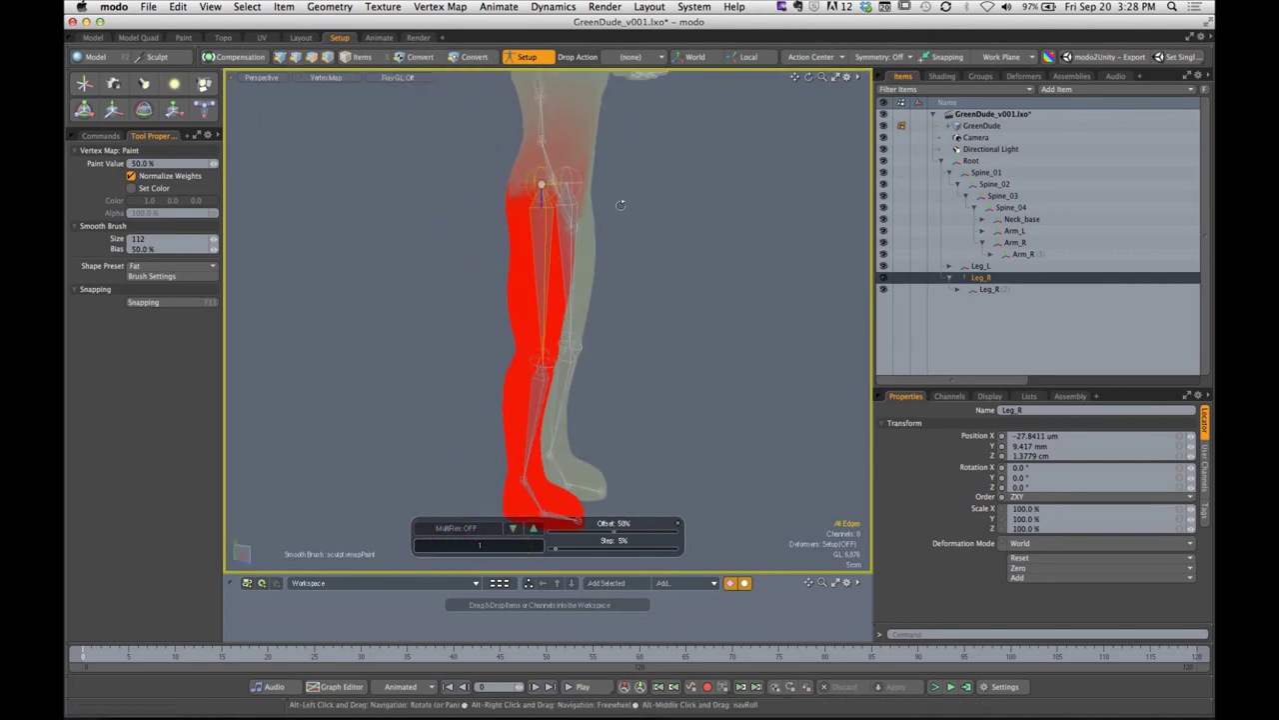
Turn off Setup mode to check the posed right leg, and set the active weight map to (none)
{"action": "mouse_move", "coordinate": [620, 205]}
{"action": "left_mouse_down", "text": "alt"}
{"action": "mouse_move", "coordinate": [586, 234]}
{"action": "mouse_move", "coordinate": [620, 234]}
{"action": "mouse_move", "coordinate": [579, 270]}
{"action": "mouse_move", "coordinate": [634, 271]}
{"action": "mouse_move", "coordinate": [611, 280]}
{"action": "mouse_move", "coordinate": [672, 298]}
{"action": "mouse_move", "coordinate": [512, 244]}
{"action": "left_mouse_up", "text": "alt"}
{"action": "key", "text": "q"}
{"action": "left_click", "coordinate": [525, 57]}
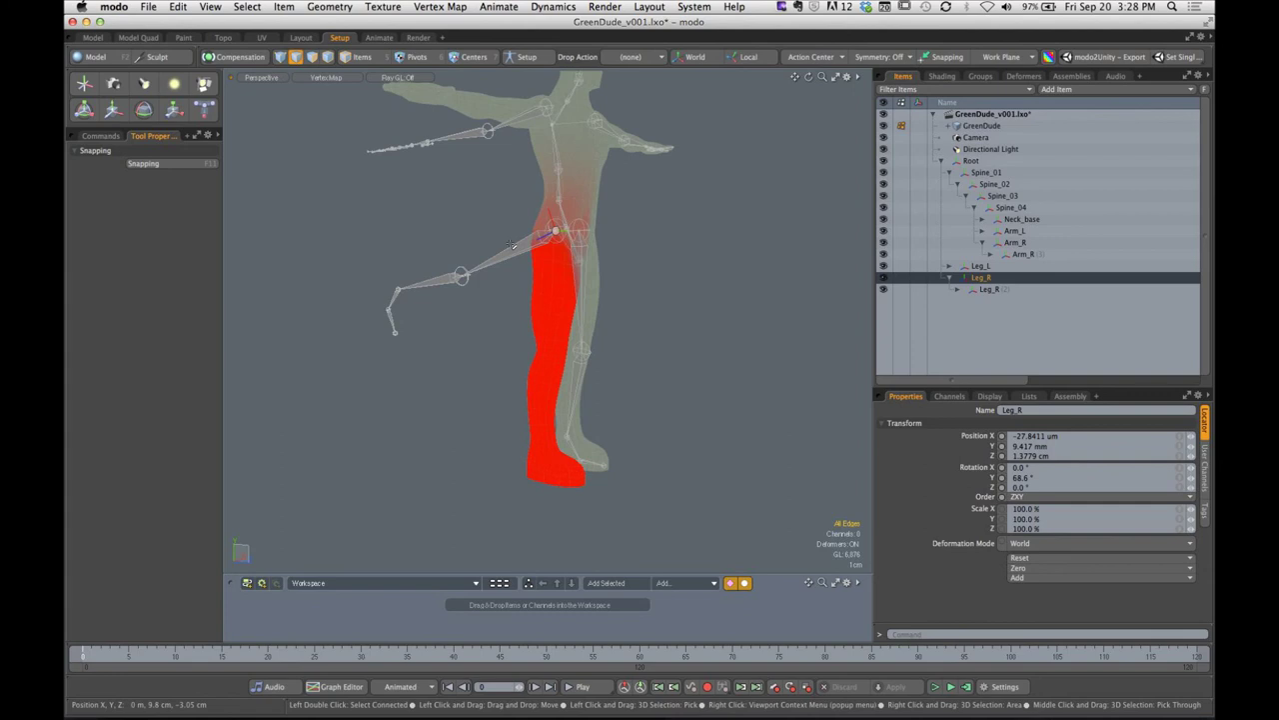
{"action": "left_click", "coordinate": [100, 135]}
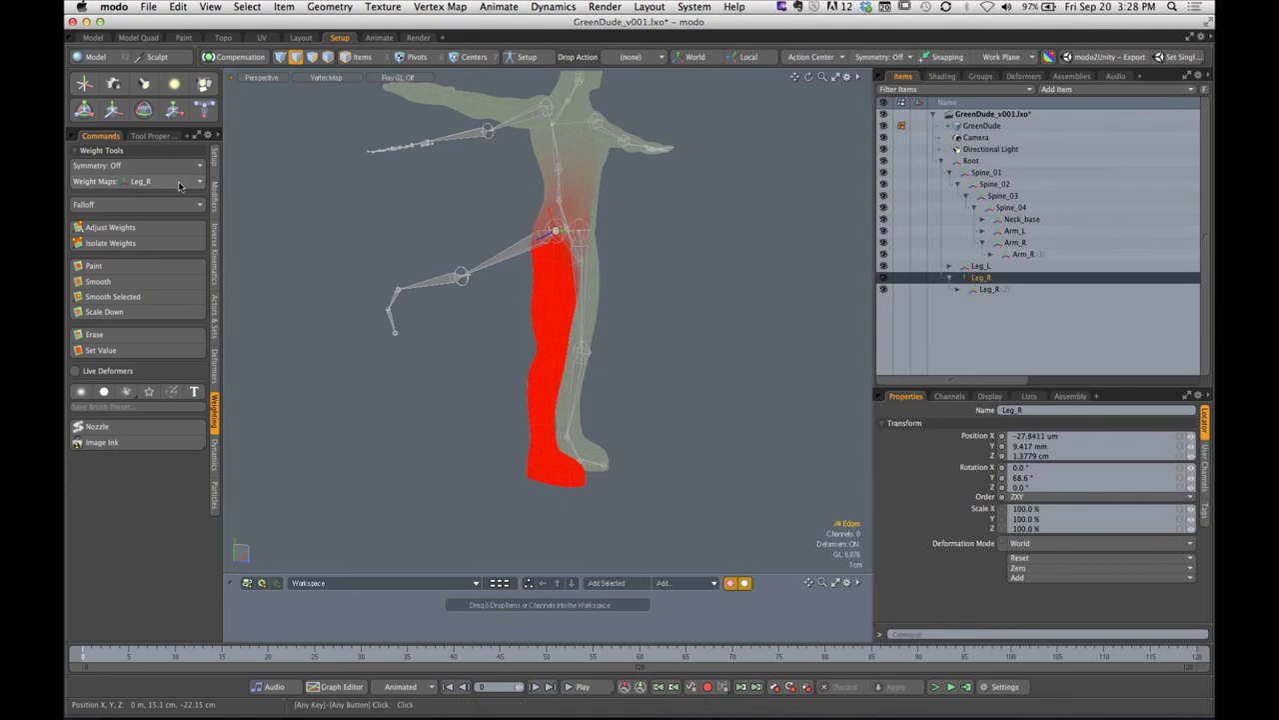
{"action": "left_click", "coordinate": [176, 184]}
{"action": "left_click", "coordinate": [170, 101]}
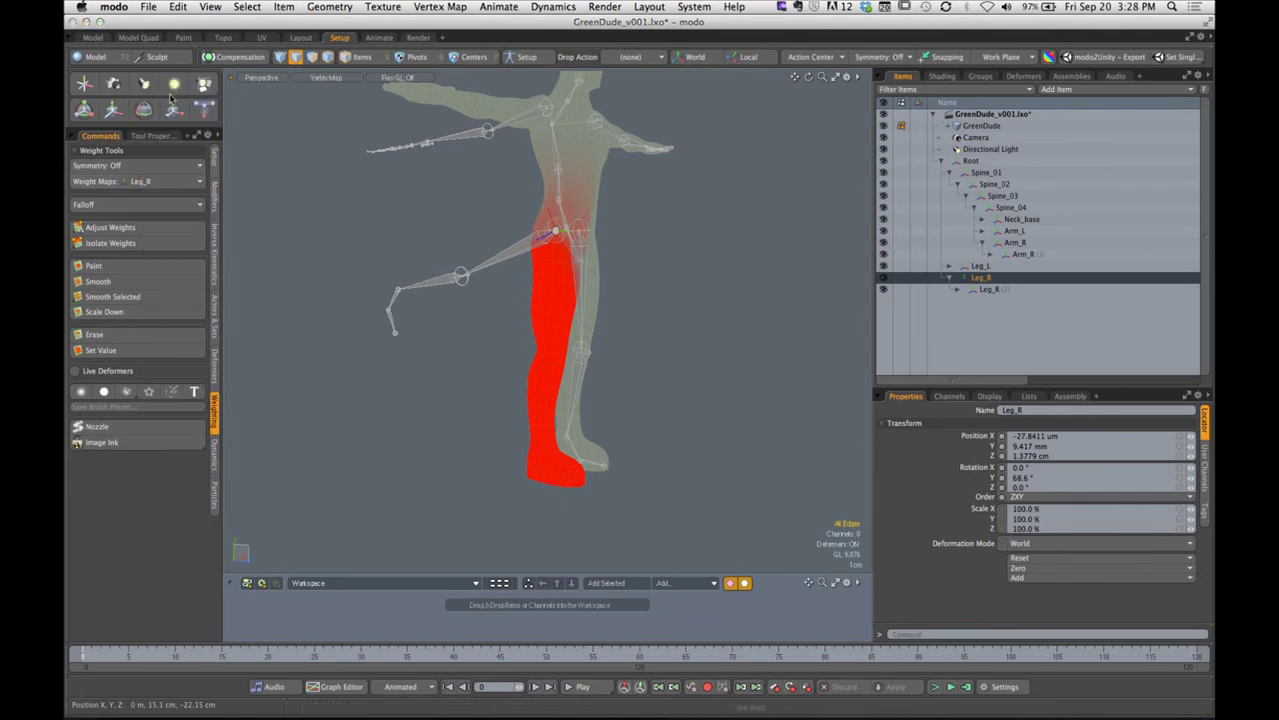
{"action": "left_click_drag", "start_coordinate": [504, 214], "coordinate": [606, 266], "text": "alt"}
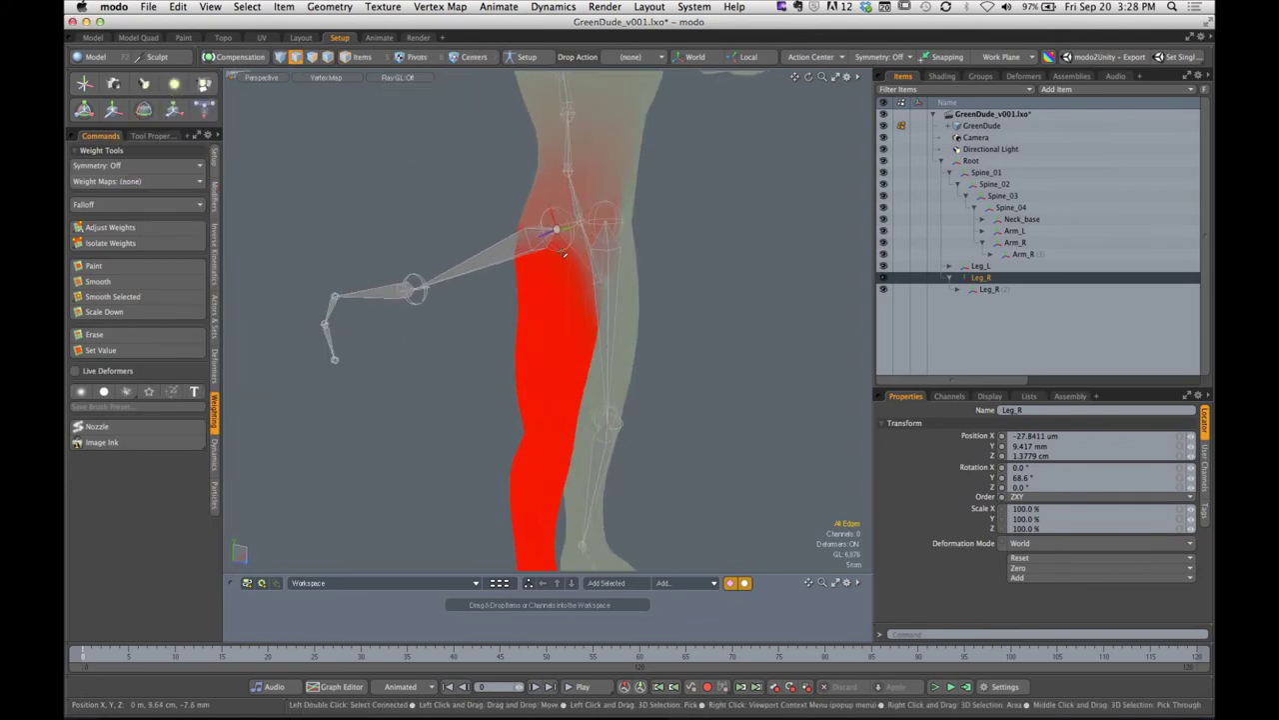
Undo the Leg_R weight painting on the right lower leg and foot
{"action": "key", "text": "super+z"}
{"action": "key", "text": "super+z"}
{"action": "key", "text": "super+z"}
{"action": "key", "text": "super+z"}
{"action": "key", "text": "super+z"}
{"action": "key", "text": "super+z"}
{"action": "key", "text": "super+z"}
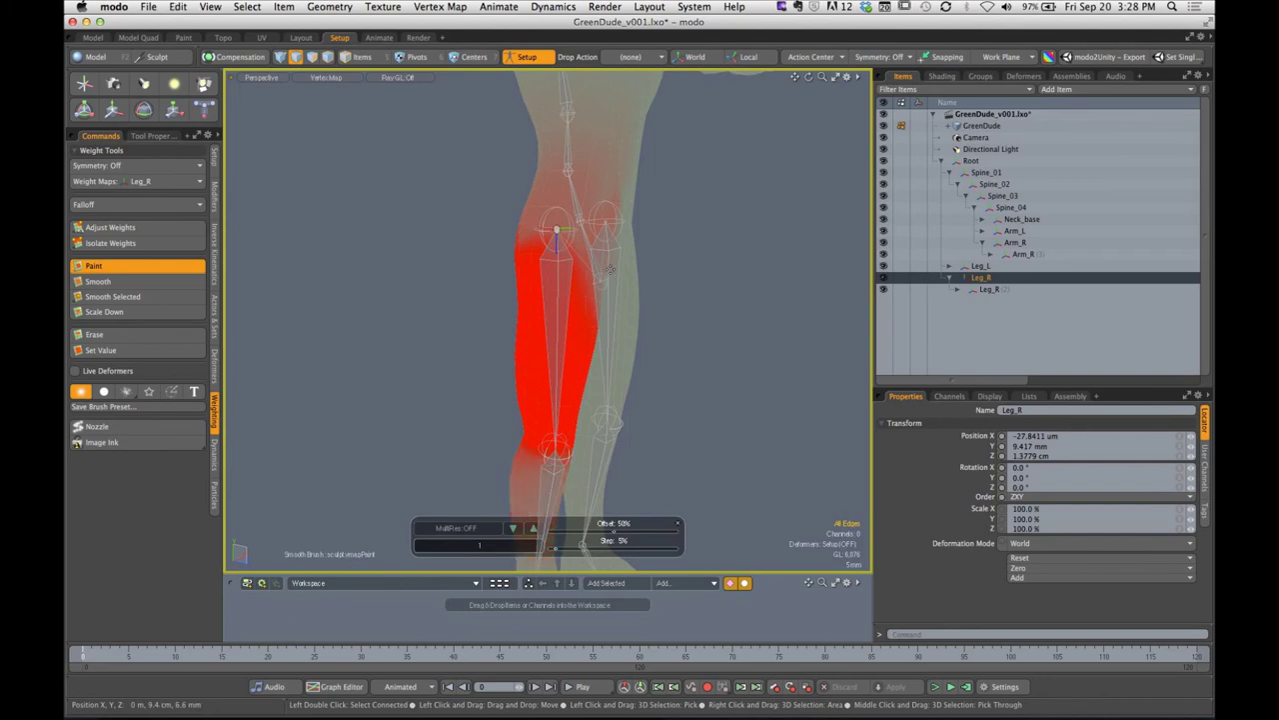
{"action": "left_click_drag", "start_coordinate": [614, 273], "coordinate": [600, 150], "text": "alt+shift"}
{"action": "left_click_drag", "start_coordinate": [600, 150], "coordinate": [406, 266], "text": "alt"}
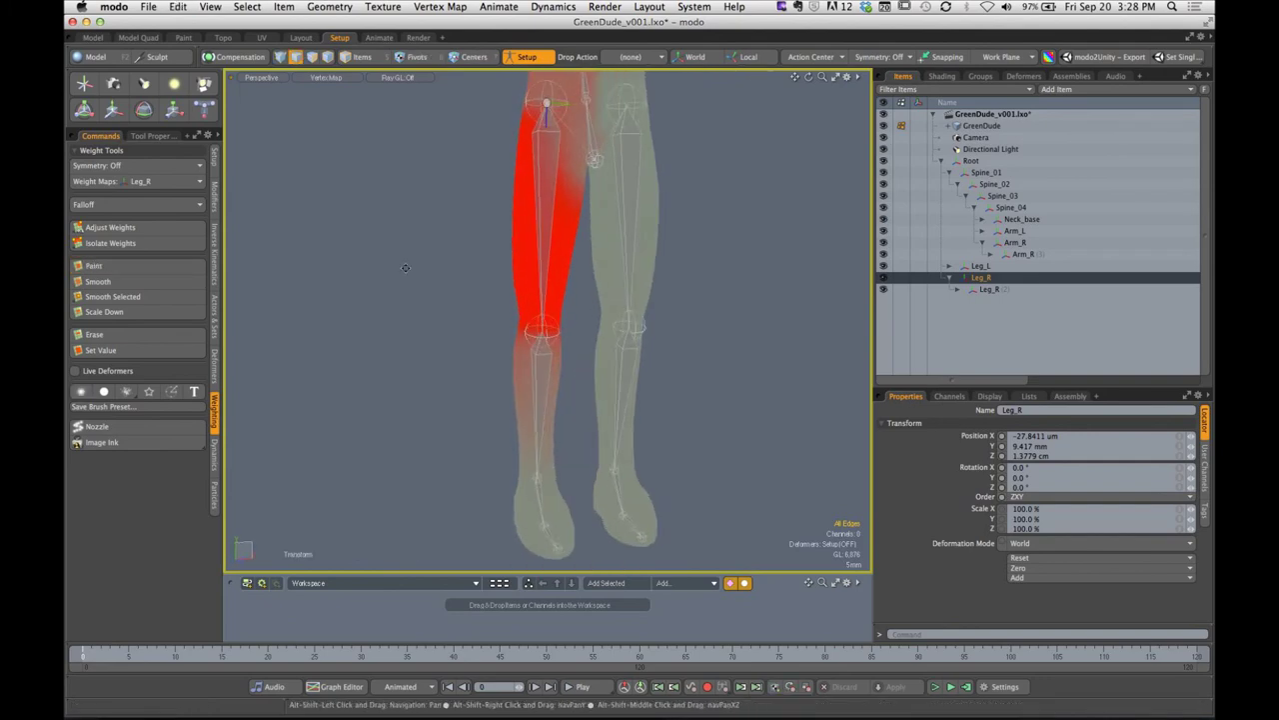
{"action": "key", "text": "super+z"}
{"action": "key", "text": "super+z"}
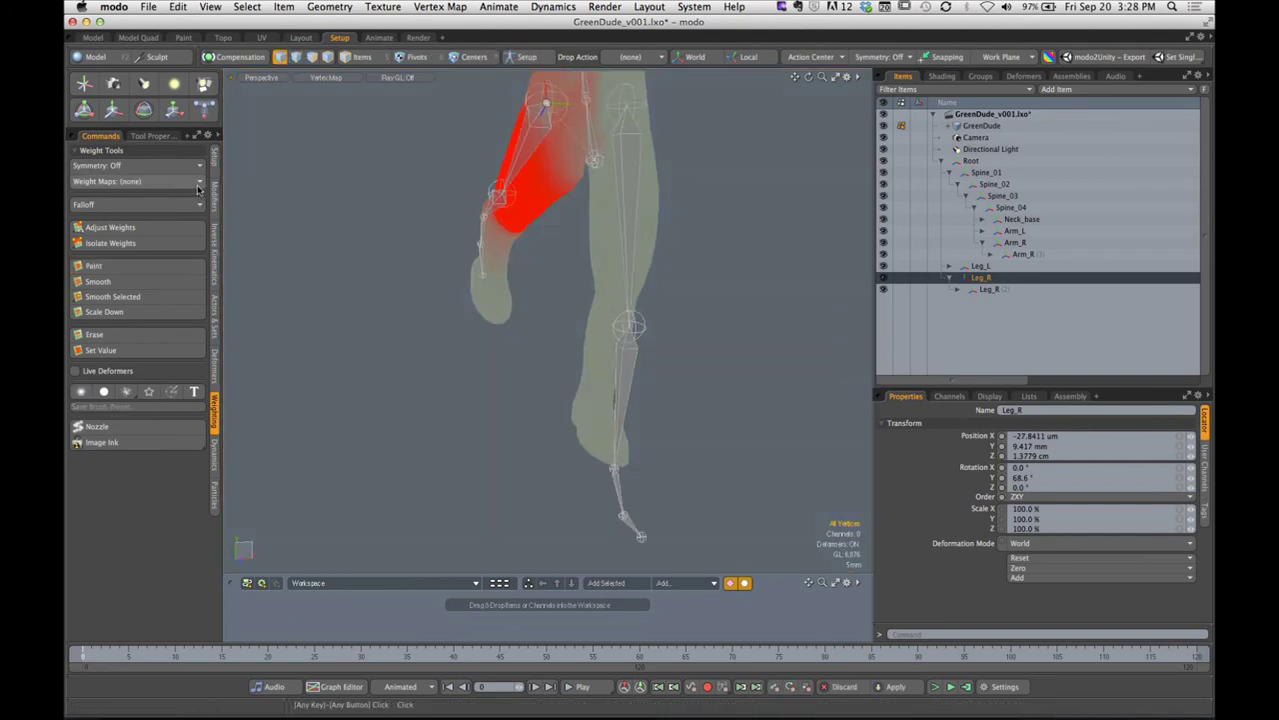
{"action": "left_click_drag", "start_coordinate": [424, 204], "coordinate": [503, 285], "text": "alt"}
{"action": "left_click", "coordinate": [527, 57]}
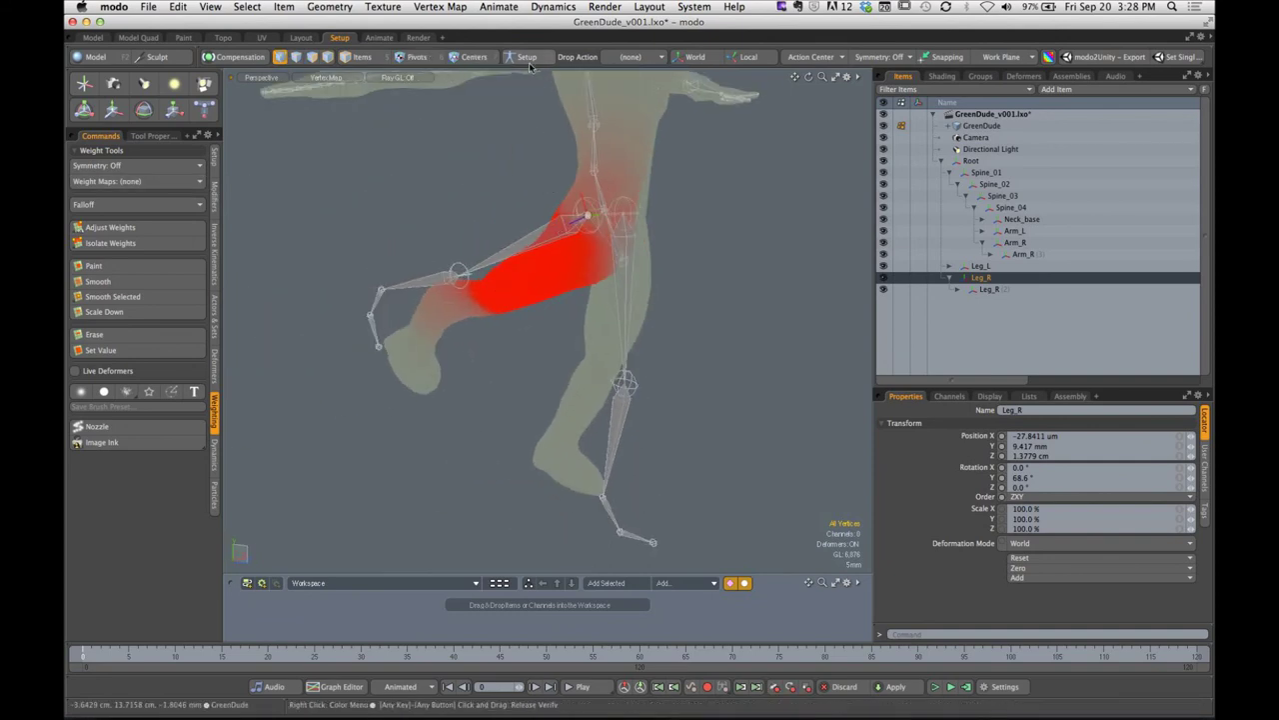
{"action": "left_click", "coordinate": [175, 136]}
{"action": "left_click", "coordinate": [100, 136]}
{"action": "left_click", "coordinate": [145, 260]}
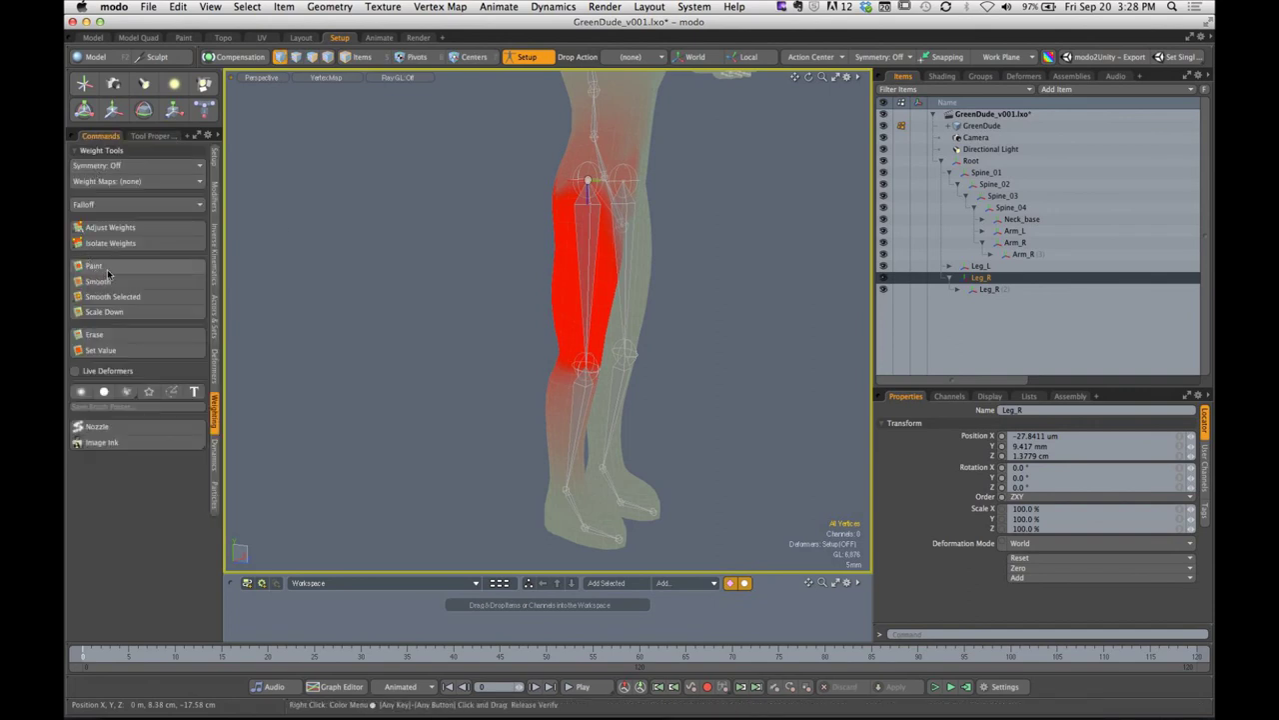
{"action": "left_click", "coordinate": [151, 137]}
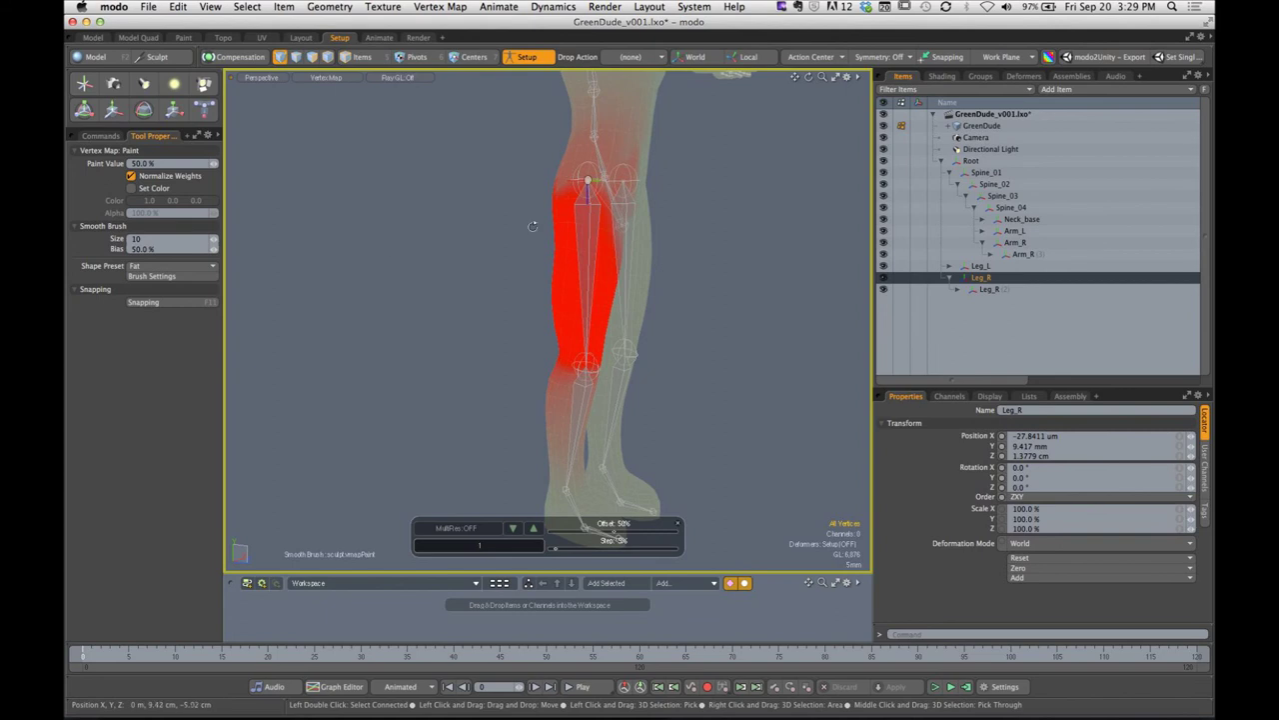
{"action": "left_click_drag", "start_coordinate": [533, 225], "coordinate": [554, 311], "text": "alt"}
{"action": "key", "text": "y"}
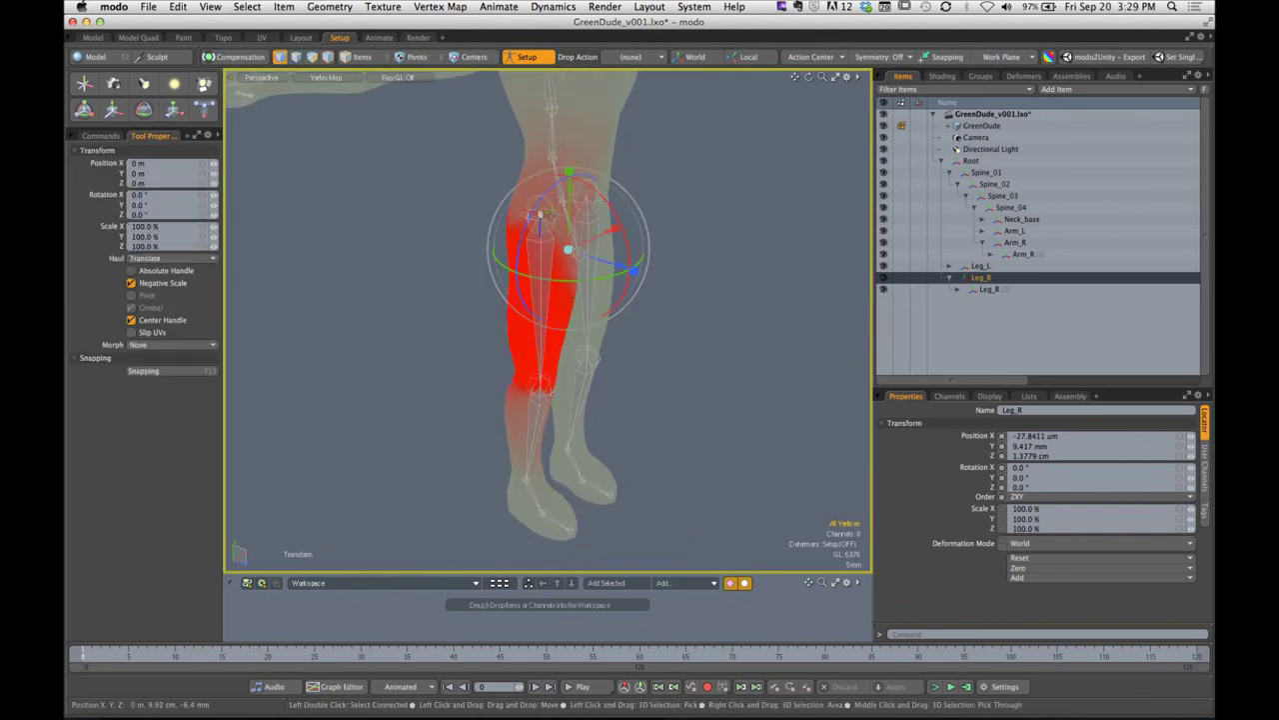
{"action": "key", "text": "space"}
{"action": "key", "text": "space"}
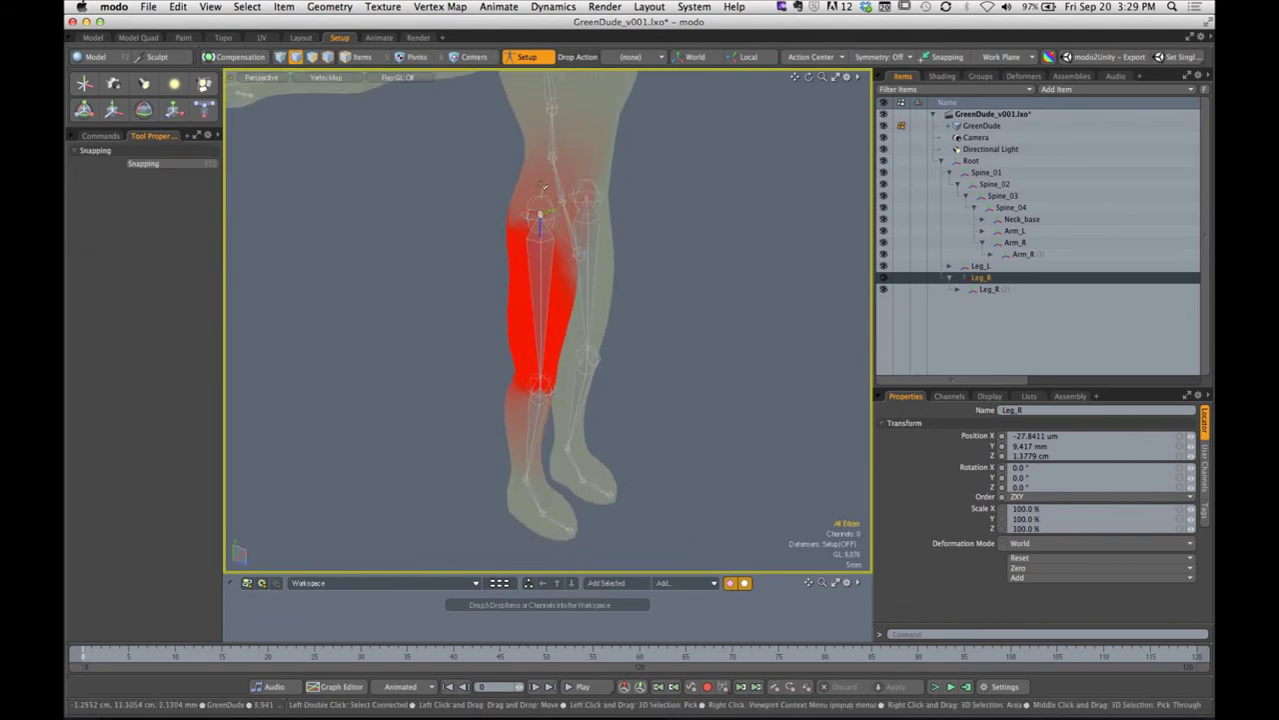
Switch to item selection with Setup mode off and examine the weight influence of the right knee and ankle joints
{"action": "left_click", "coordinate": [360, 57]}
{"action": "left_click", "coordinate": [526, 57]}
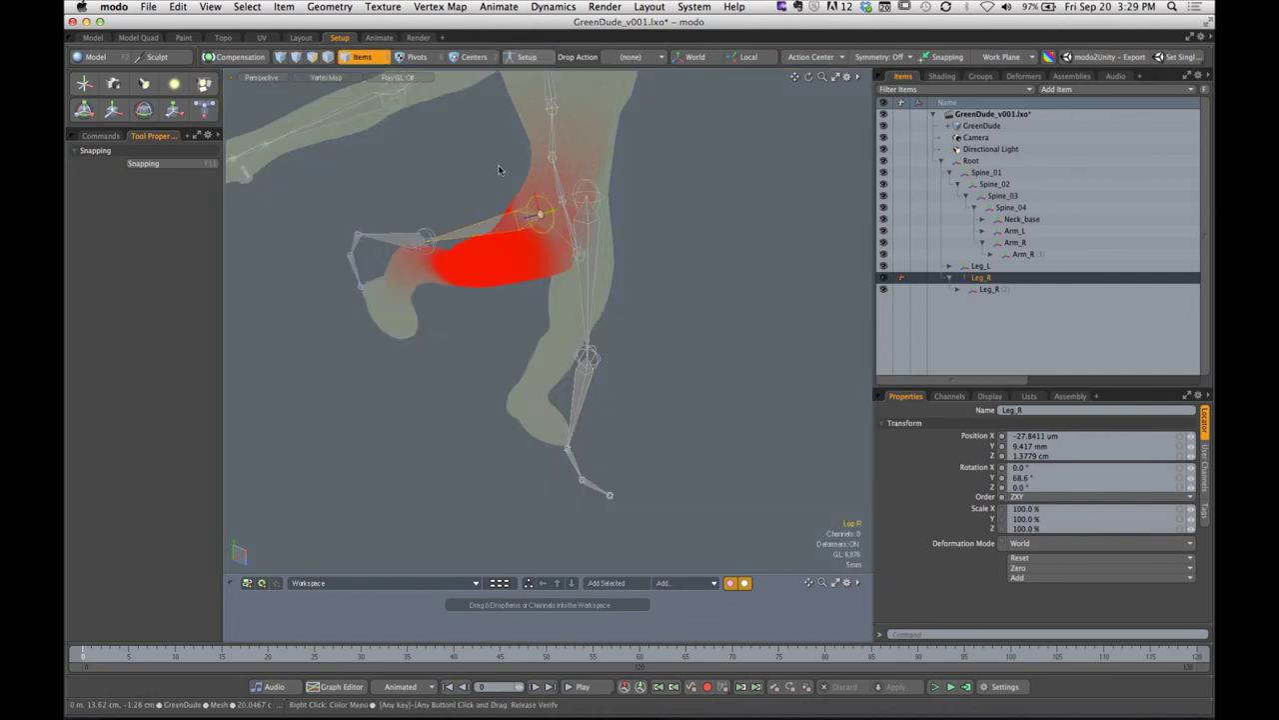
{"action": "left_click_drag", "start_coordinate": [500, 170], "coordinate": [513, 199], "text": "alt"}
{"action": "left_click", "coordinate": [595, 183]}
{"action": "left_click_drag", "start_coordinate": [460, 243], "coordinate": [454, 300], "text": "alt"}
{"action": "left_click", "coordinate": [417, 274]}
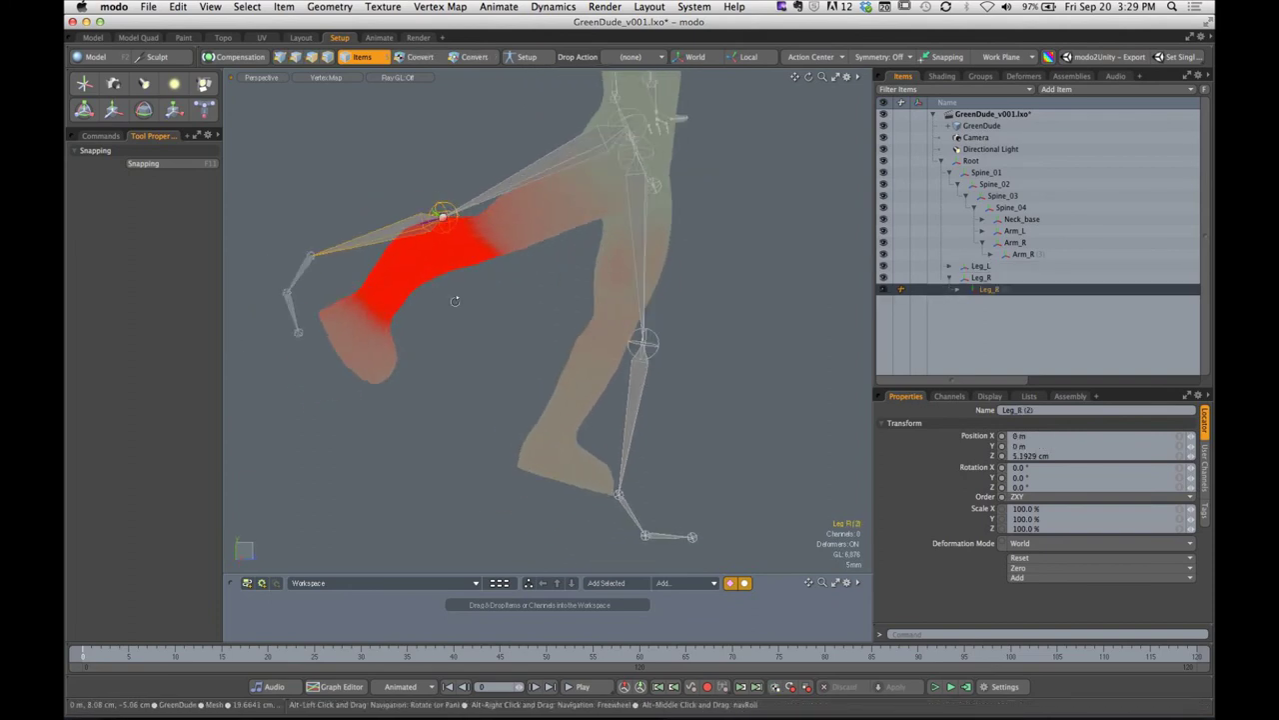
{"action": "left_click", "coordinate": [311, 258]}
{"action": "left_click_drag", "start_coordinate": [375, 323], "coordinate": [376, 338], "text": "alt"}
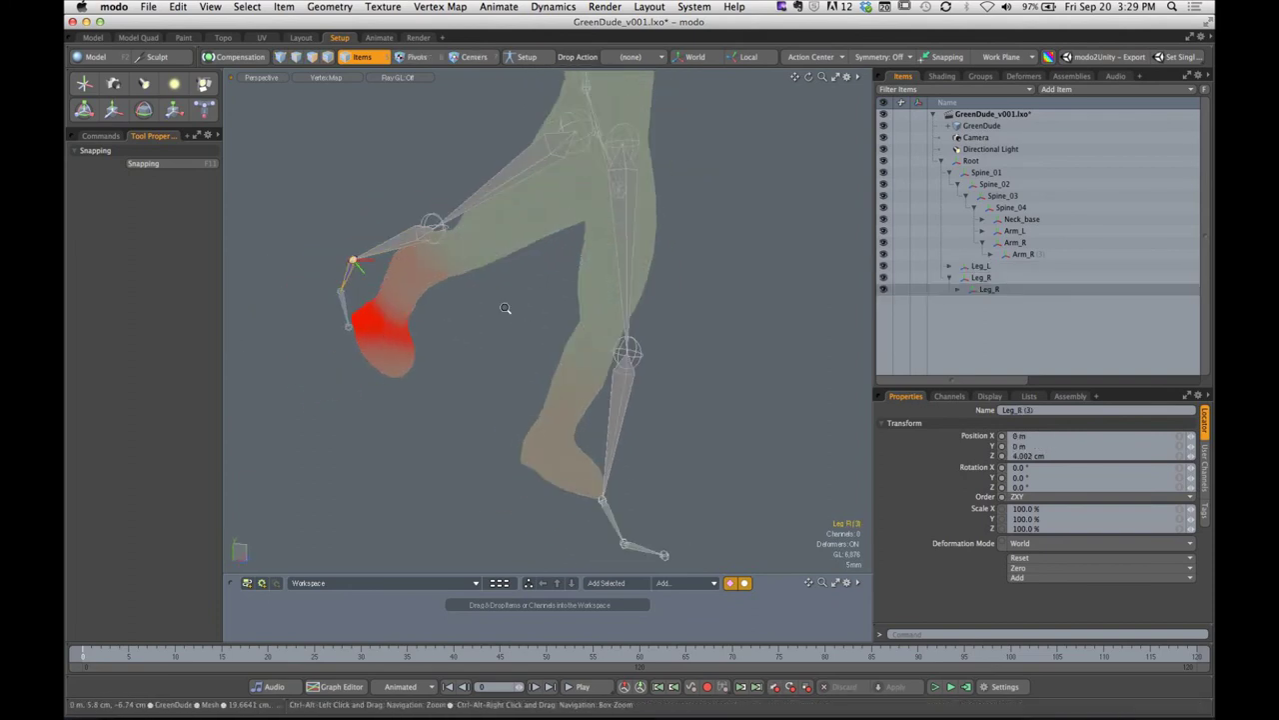
{"action": "left_click", "coordinate": [439, 239]}
{"action": "left_click_drag", "start_coordinate": [439, 236], "coordinate": [586, 251], "text": "alt+shift"}
{"action": "left_click", "coordinate": [422, 260]}
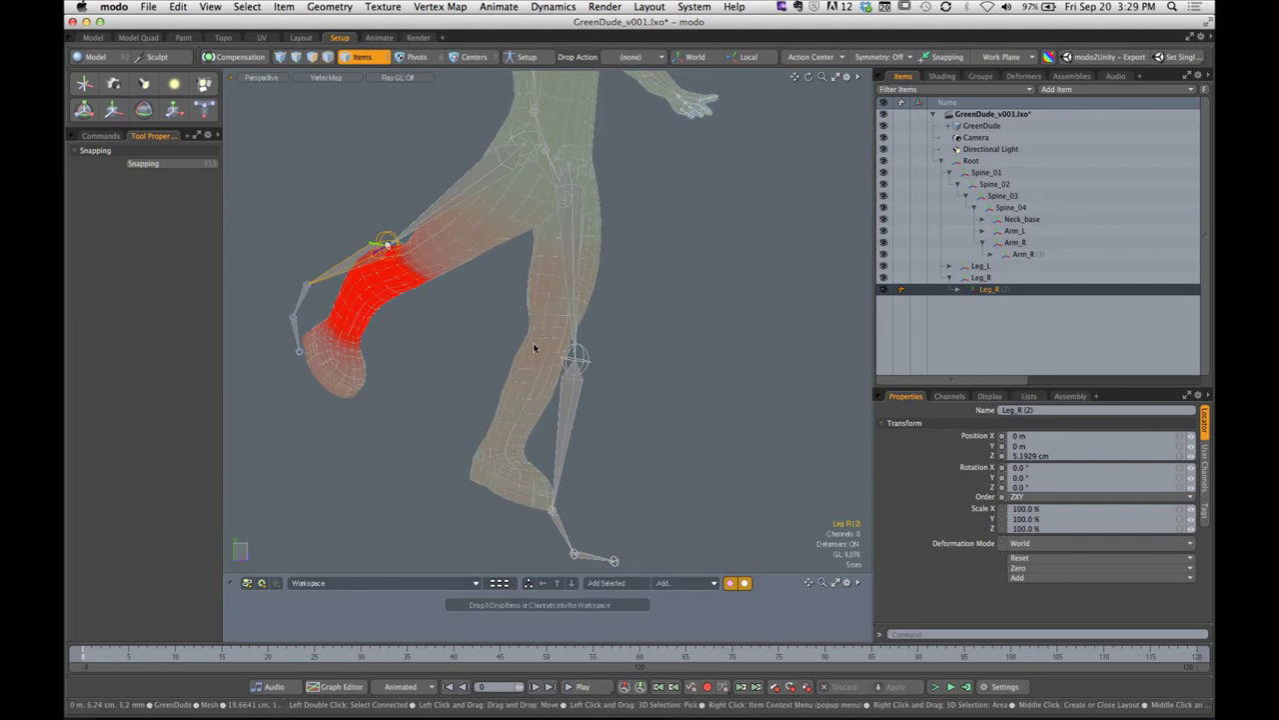
Compare the weight influence of the toe, ankle, knee and hip joints on the posed right leg, ending with the knee joint selected
{"action": "mouse_move", "coordinate": [533, 347]}
{"action": "left_mouse_down", "text": "alt"}
{"action": "mouse_move", "coordinate": [520, 389]}
{"action": "mouse_move", "coordinate": [560, 370]}
{"action": "mouse_move", "coordinate": [515, 333]}
{"action": "left_mouse_up", "text": "alt"}
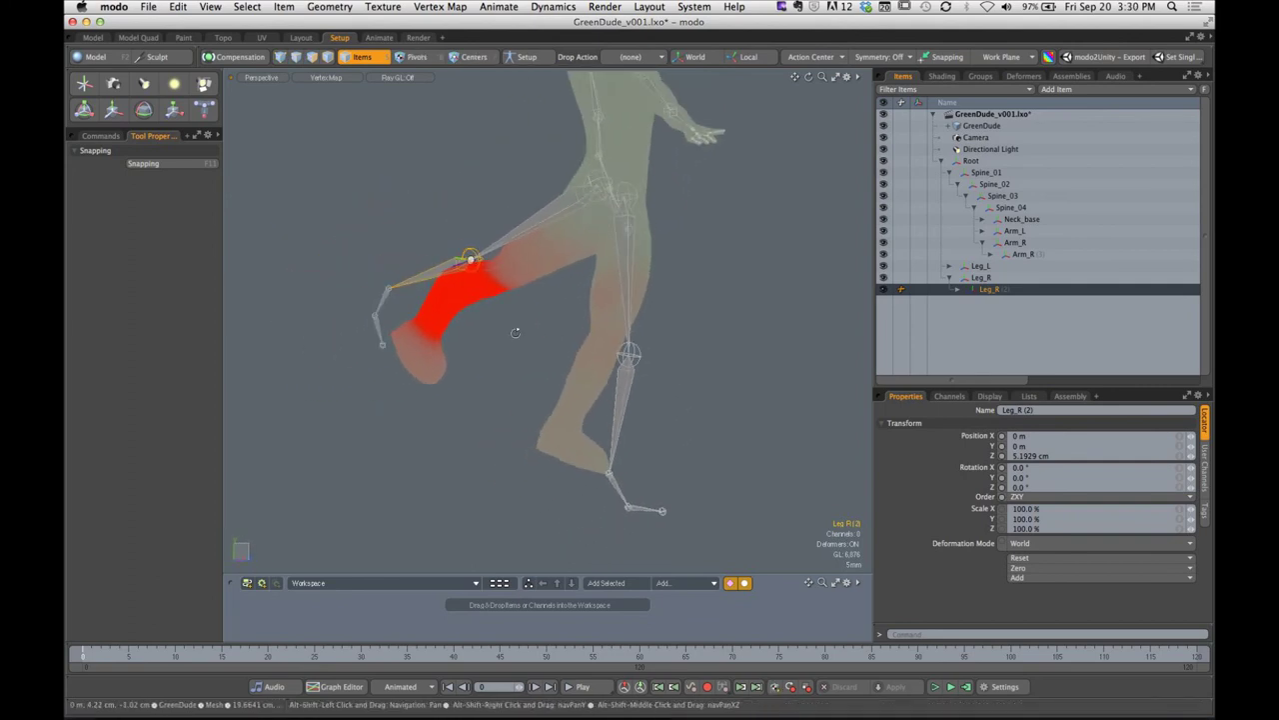
{"action": "left_click", "coordinate": [384, 350]}
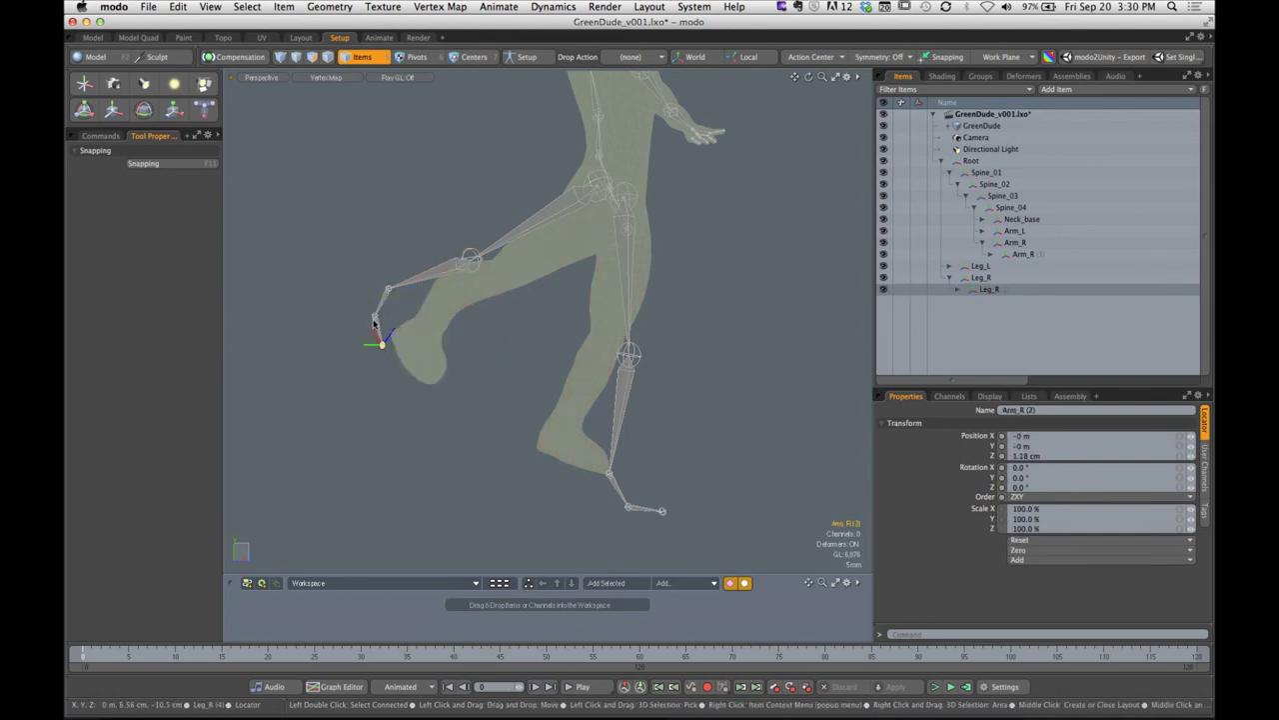
{"action": "left_click", "coordinate": [374, 320]}
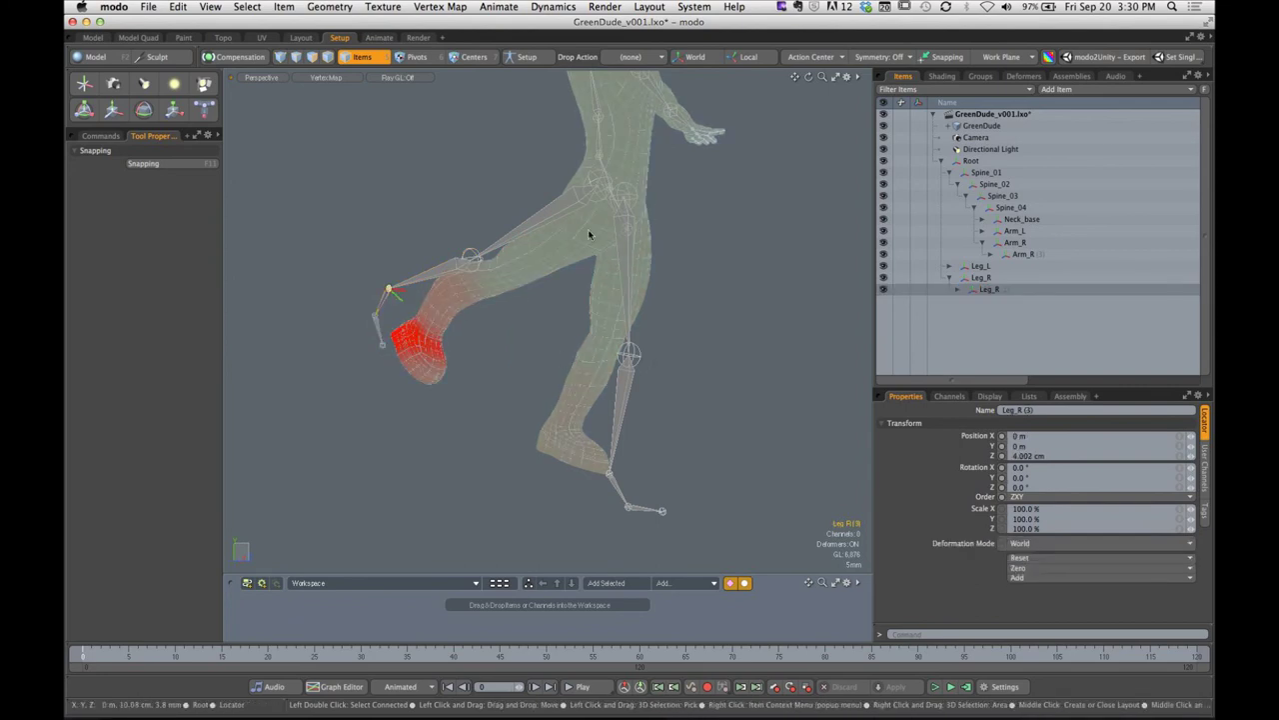
{"action": "mouse_move", "coordinate": [651, 406]}
{"action": "left_mouse_down", "text": "alt"}
{"action": "mouse_move", "coordinate": [584, 406]}
{"action": "mouse_move", "coordinate": [655, 406]}
{"action": "left_mouse_up", "text": "alt"}
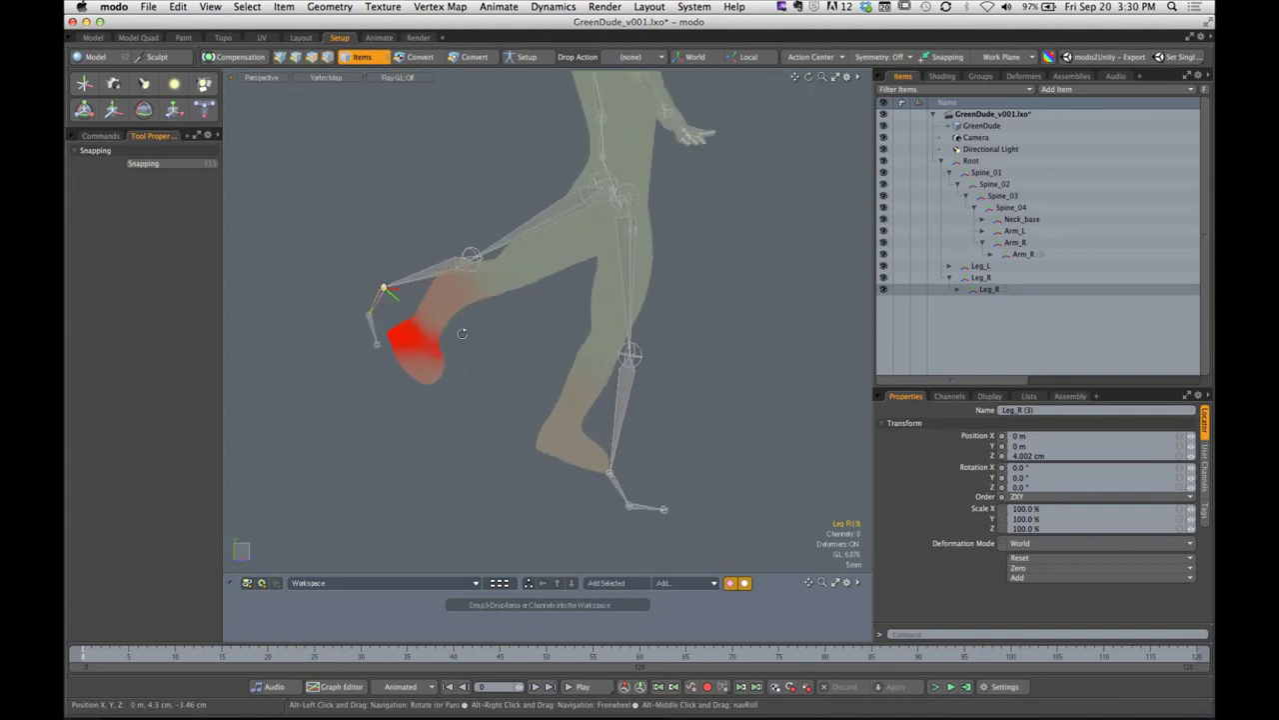
{"action": "left_click", "coordinate": [472, 264]}
{"action": "left_click_drag", "start_coordinate": [506, 254], "coordinate": [537, 268], "text": "alt"}
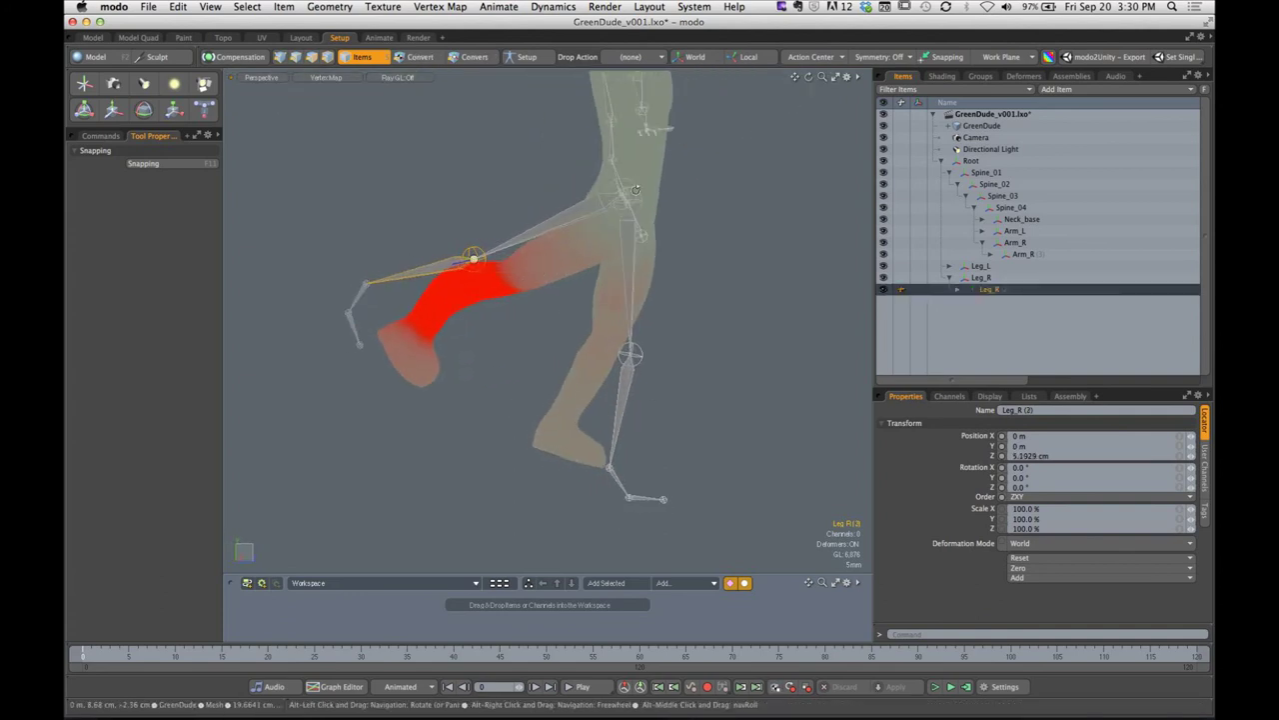
{"action": "left_click", "coordinate": [624, 188]}
{"action": "left_click_drag", "start_coordinate": [624, 190], "coordinate": [649, 203], "text": "alt"}
{"action": "left_click_drag", "start_coordinate": [649, 203], "coordinate": [547, 213], "text": "alt+shift"}
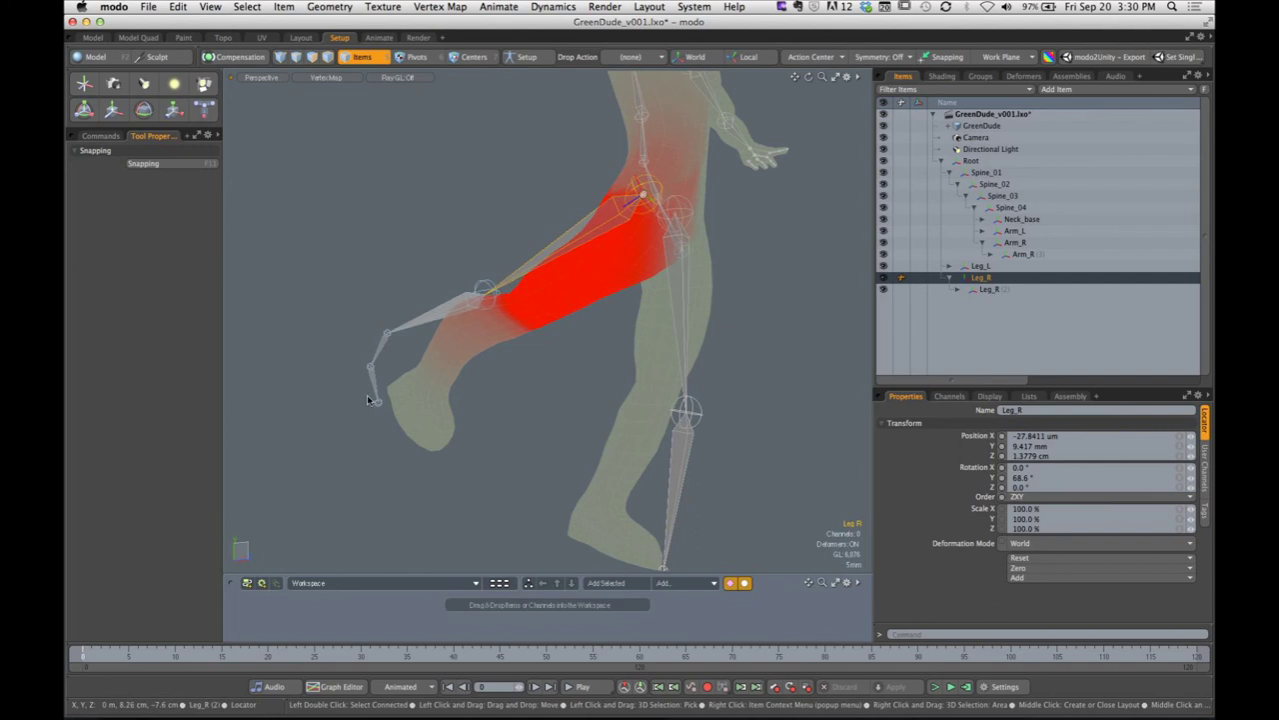
{"action": "left_click_drag", "start_coordinate": [650, 379], "coordinate": [614, 305], "text": "alt+shift"}
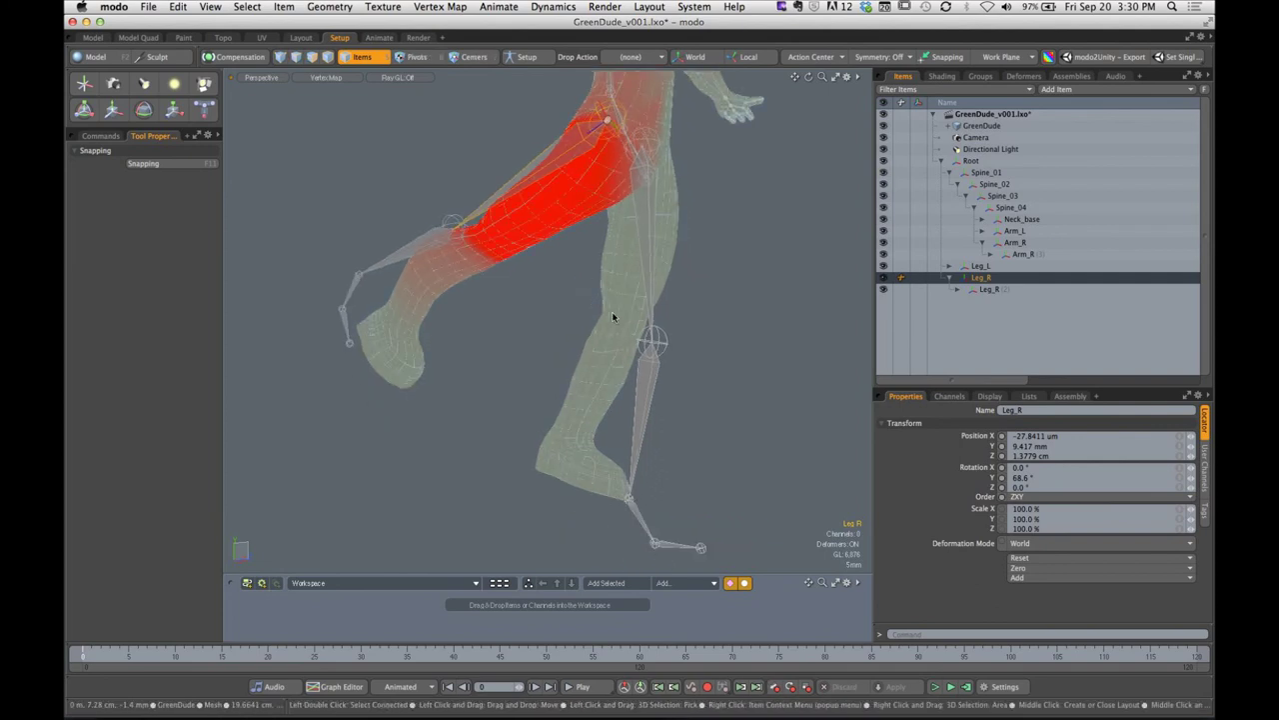
{"action": "left_click", "coordinate": [450, 221]}
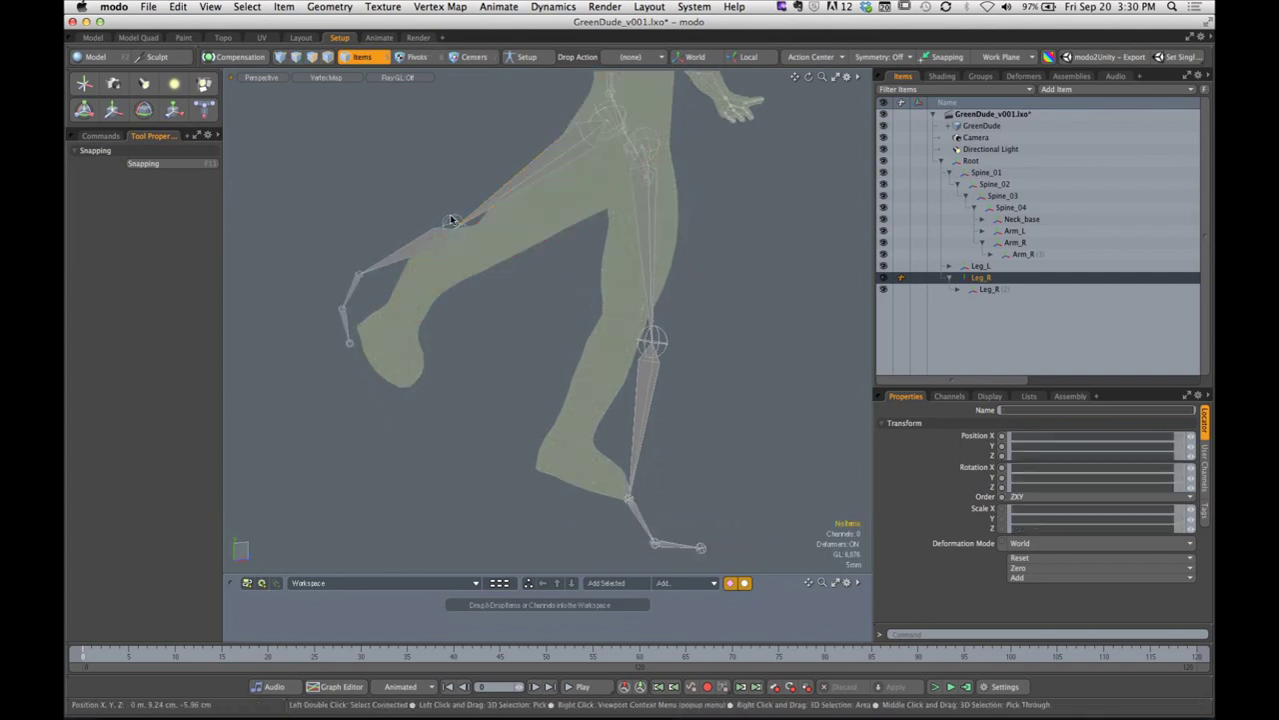
{"action": "left_click", "coordinate": [461, 229]}
{"action": "left_click_drag", "start_coordinate": [589, 306], "coordinate": [518, 280], "text": "alt"}
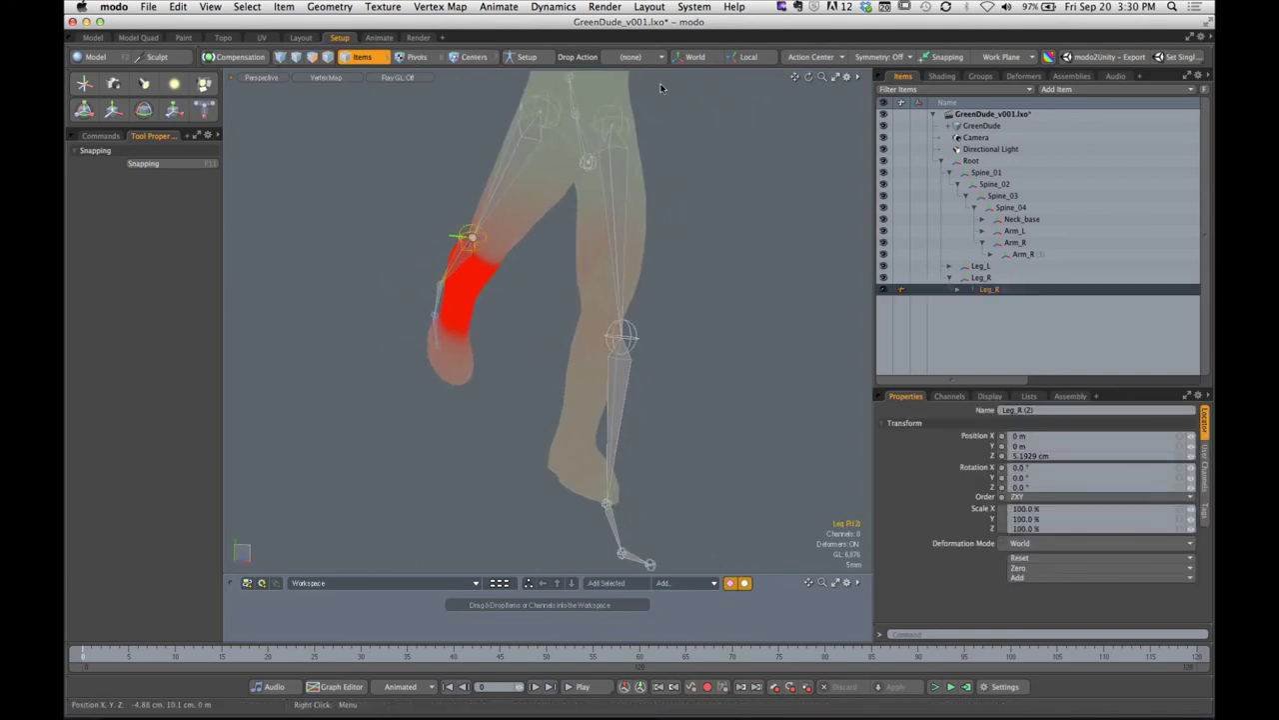
Turn Setup mode back on and show both legs in the Front view, ready for vertex selection
{"action": "left_click", "coordinate": [543, 58]}
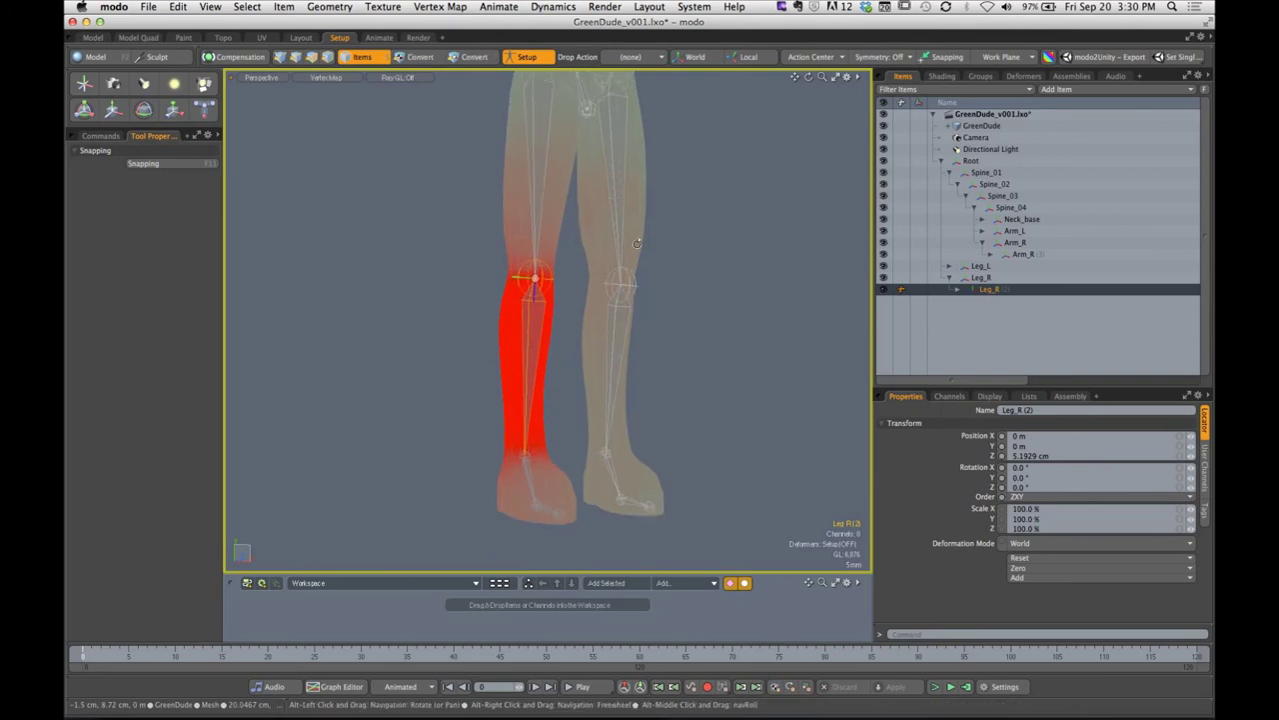
{"action": "key", "text": "ctrl+space"}
{"action": "left_click", "coordinate": [682, 358]}
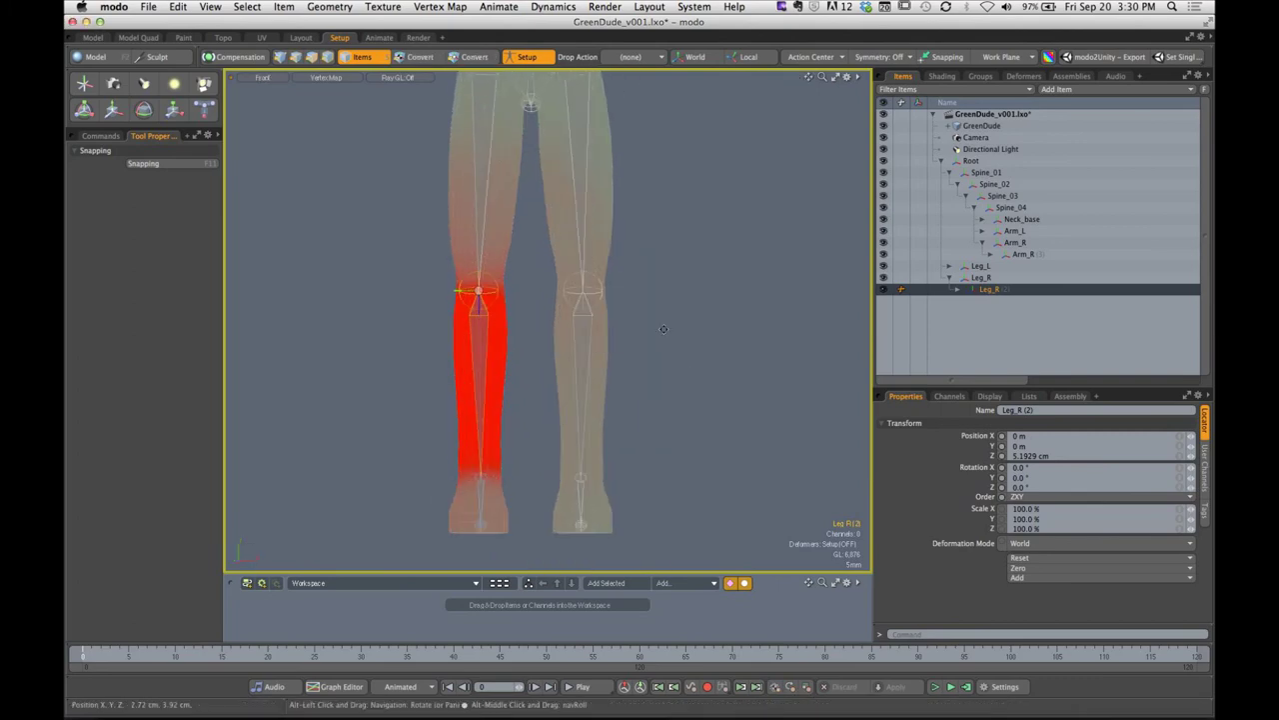
{"action": "left_click_drag", "start_coordinate": [662, 328], "coordinate": [655, 292], "text": "alt+shift"}
{"action": "left_click_drag", "start_coordinate": [583, 250], "coordinate": [606, 313], "text": "alt+shift"}
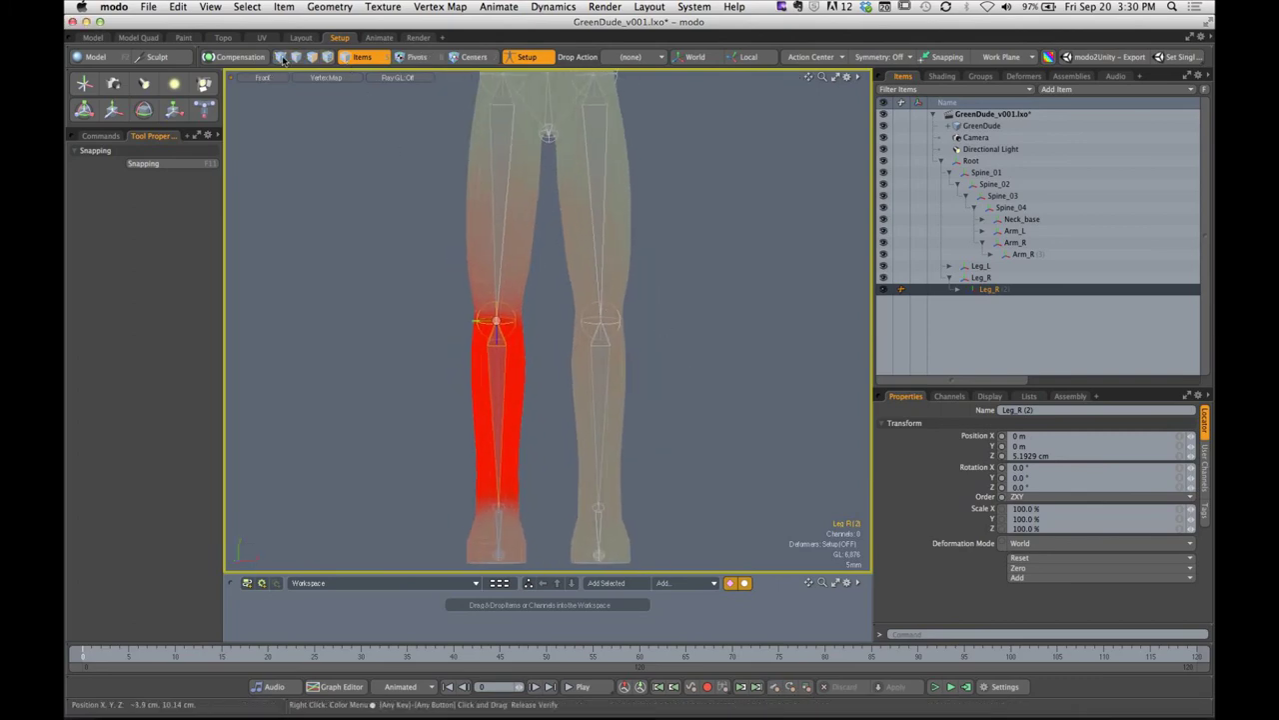
{"action": "key", "text": "1"}
{"action": "scroll", "coordinate": [606, 271], "scroll_direction": "down", "scroll_amount": 2}
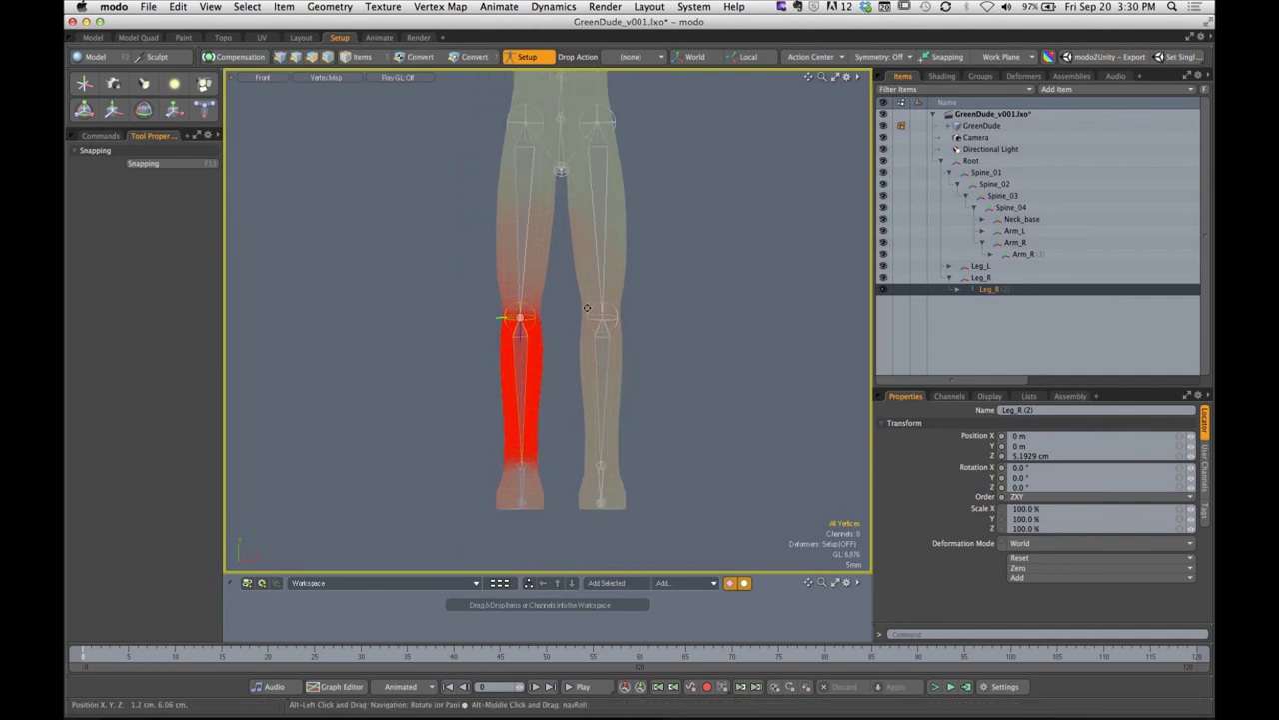
Select the vertices of the whole left leg from the upper thigh down to the foot, on both the front and back
{"action": "left_click_drag", "start_coordinate": [551, 155], "coordinate": [680, 498]}
{"action": "key", "text": "ctrl+space"}
{"action": "left_click", "coordinate": [643, 401]}
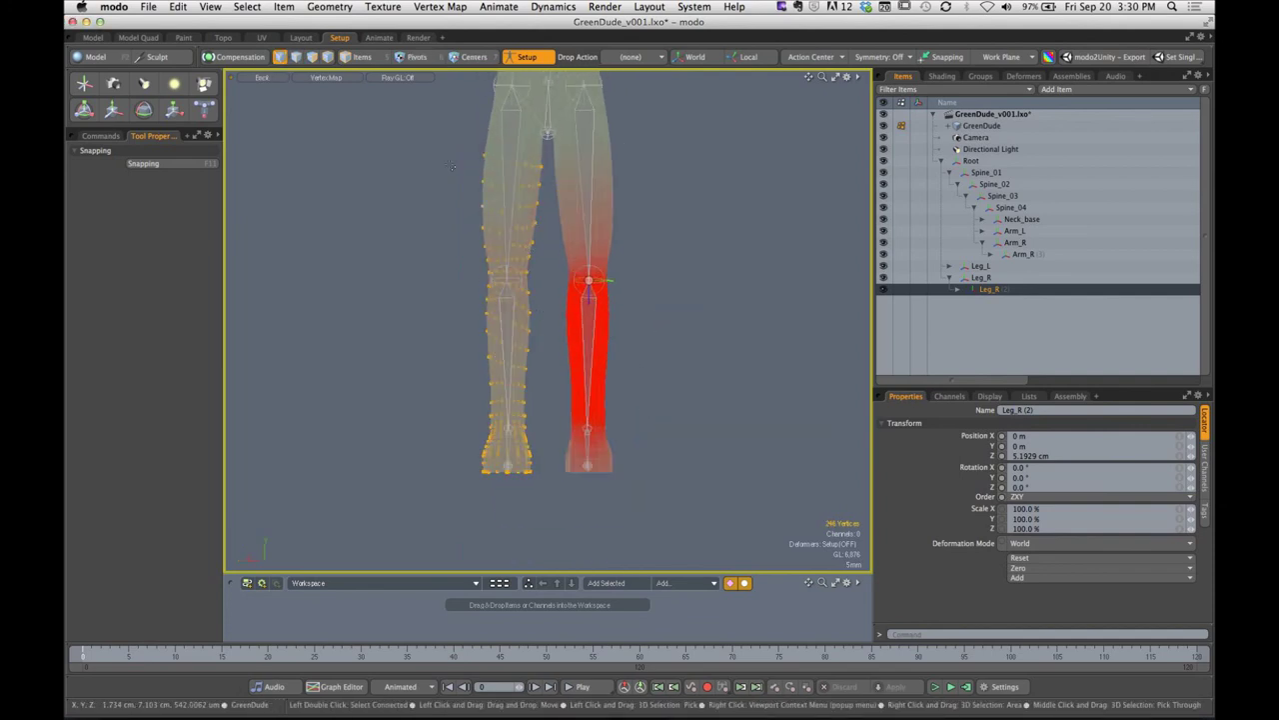
{"action": "left_click_drag", "start_coordinate": [413, 123], "coordinate": [545, 529], "text": "shift"}
{"action": "key", "text": "ctrl+space"}
{"action": "left_click", "coordinate": [627, 234]}
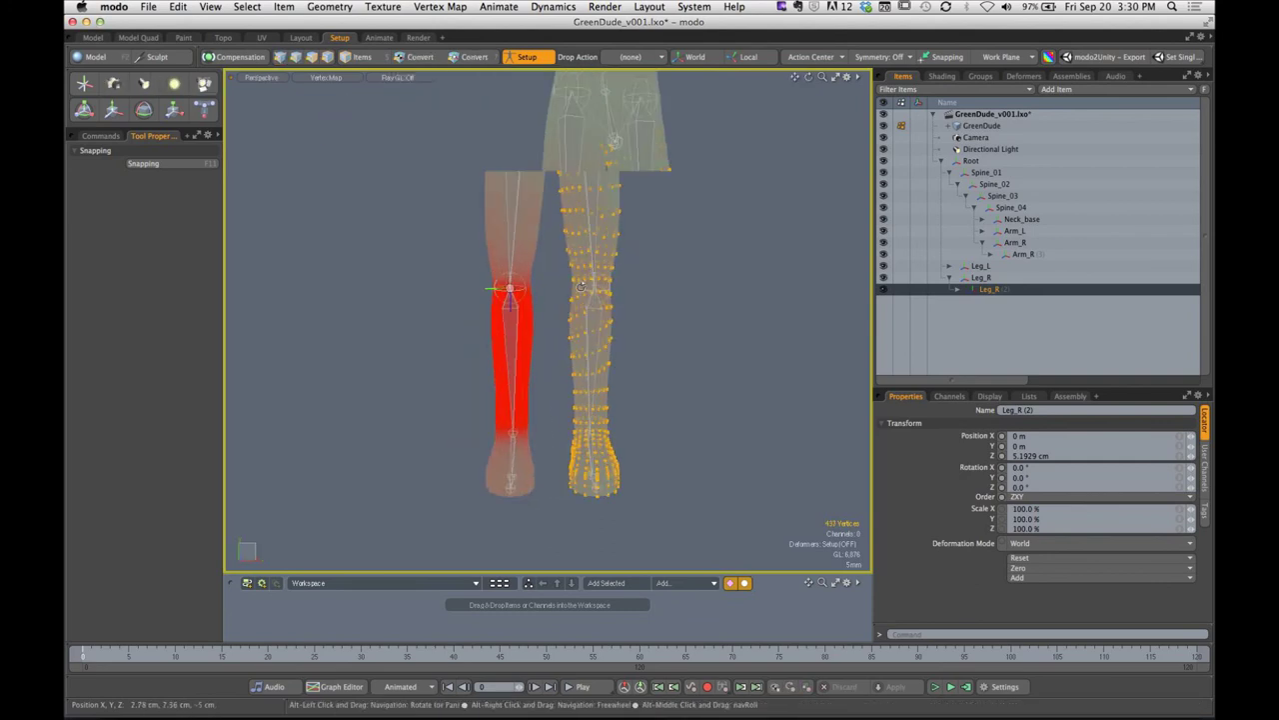
Set the right knee joint's weight on the selected left-leg vertices to 0% with Adjust Weights, and clear the selection
{"action": "left_click", "coordinate": [101, 134]}
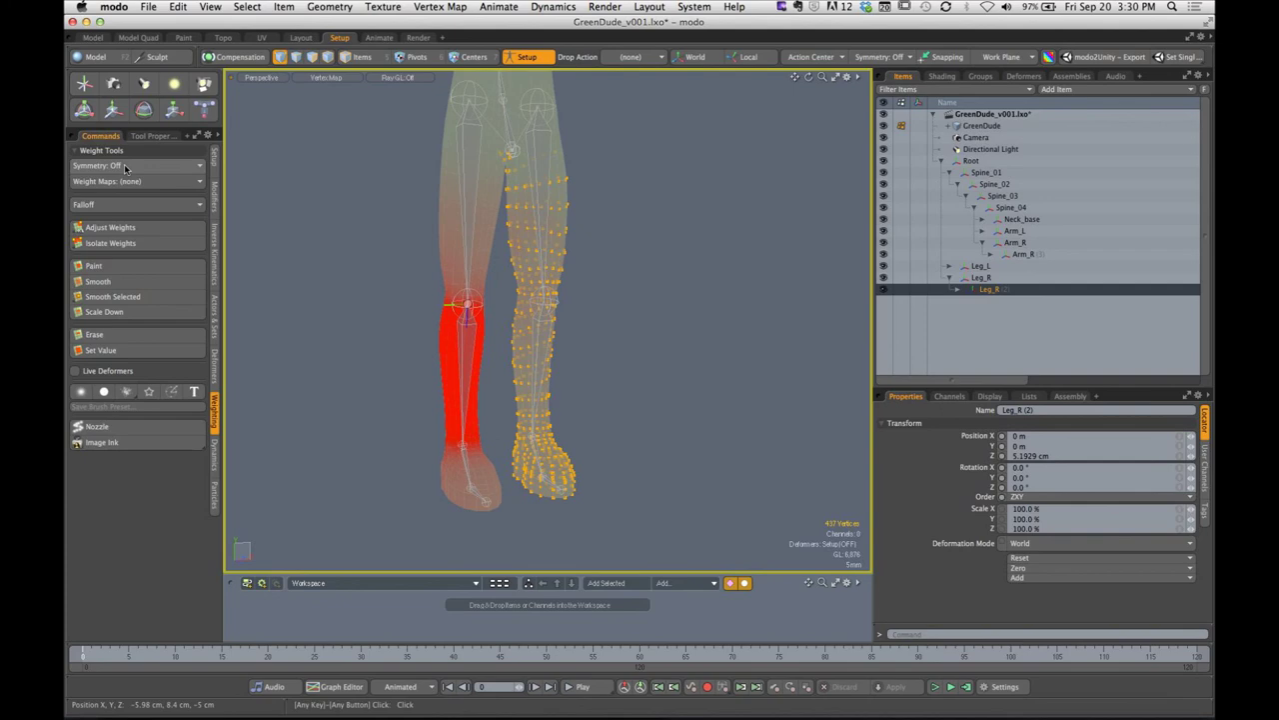
{"action": "left_click", "coordinate": [110, 228]}
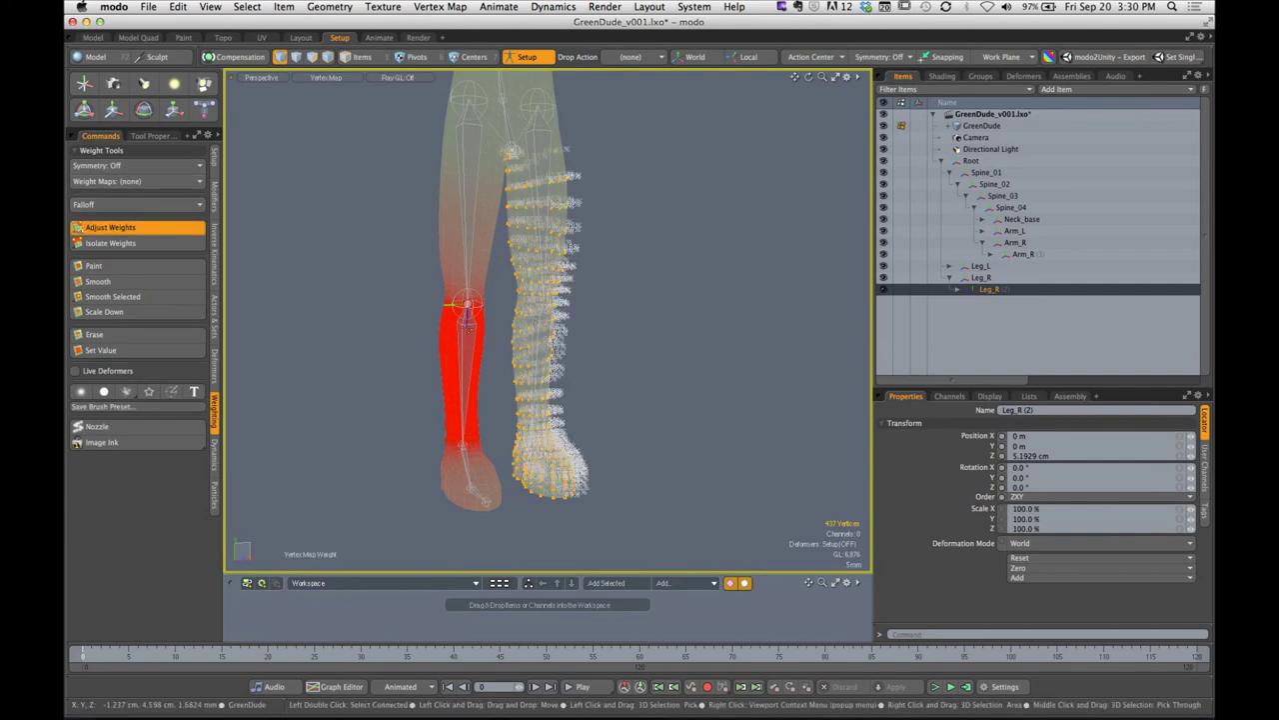
{"action": "scroll", "coordinate": [650, 315], "scroll_direction": "up", "scroll_amount": 5}
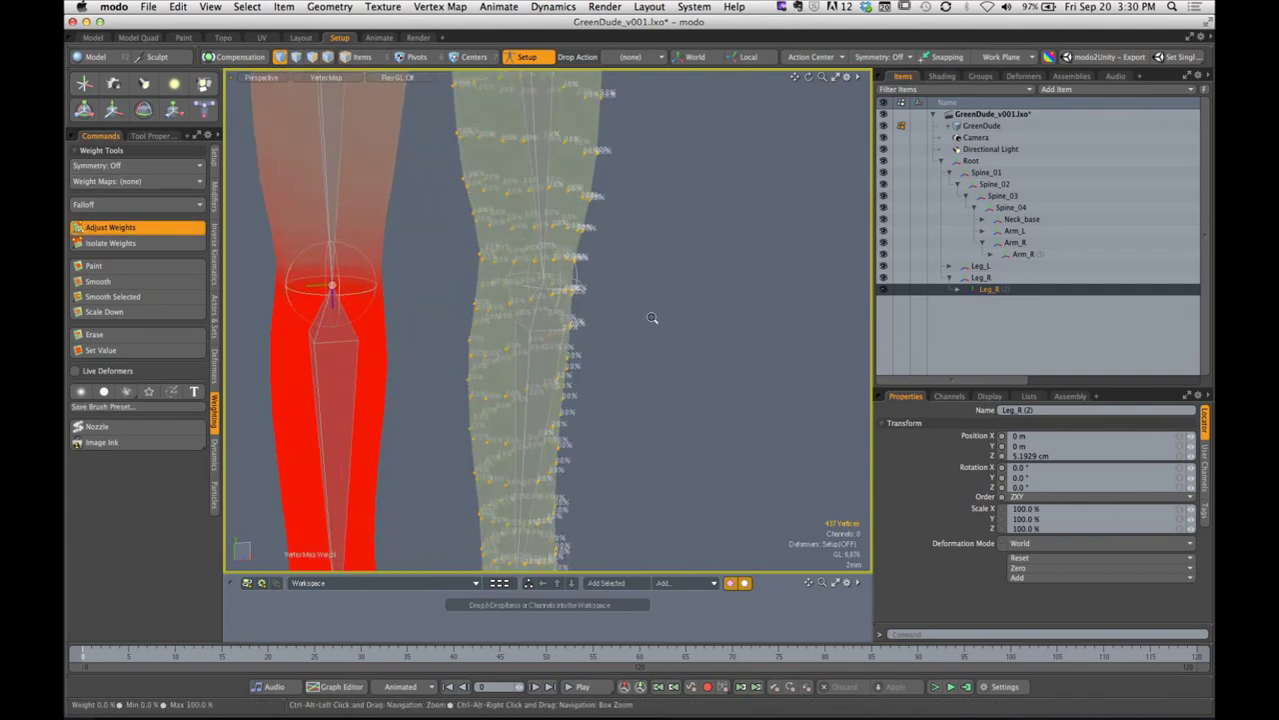
{"action": "left_click", "coordinate": [155, 136]}
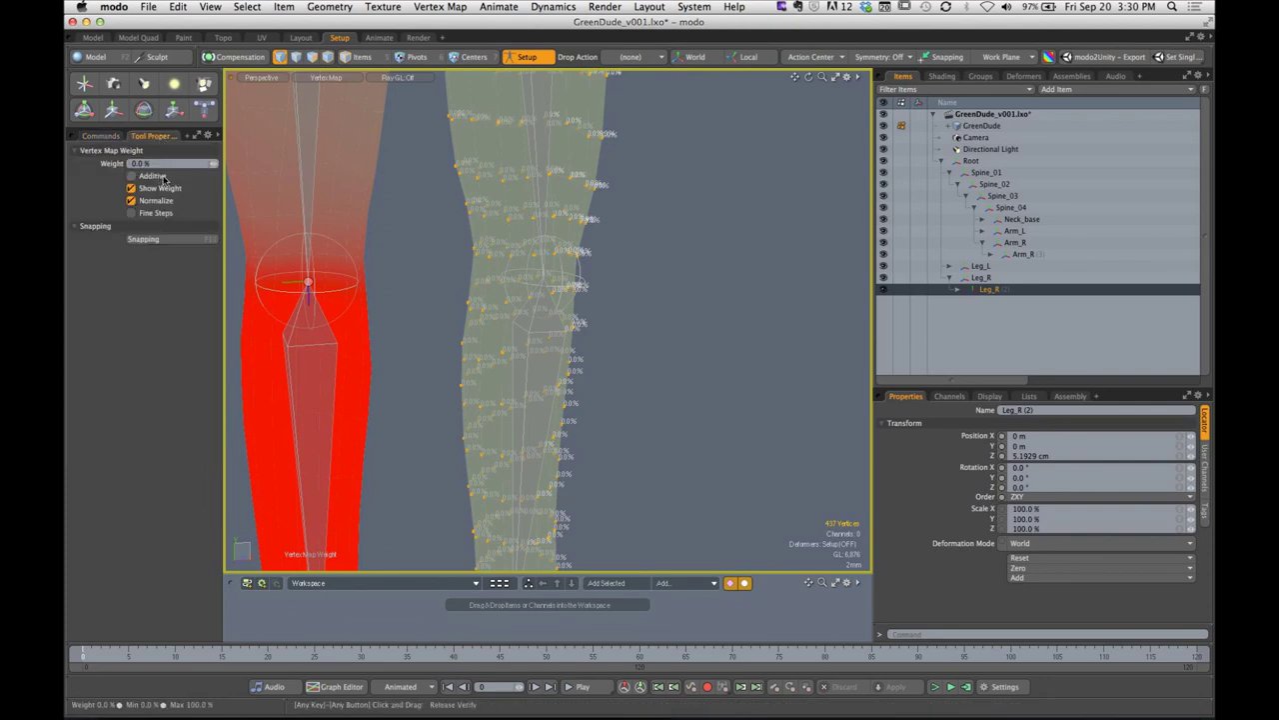
{"action": "key", "text": "space"}
{"action": "left_click_drag", "start_coordinate": [645, 374], "coordinate": [575, 371], "text": "ctrl+alt"}
{"action": "left_click_drag", "start_coordinate": [575, 371], "coordinate": [617, 373], "text": "alt+shift"}
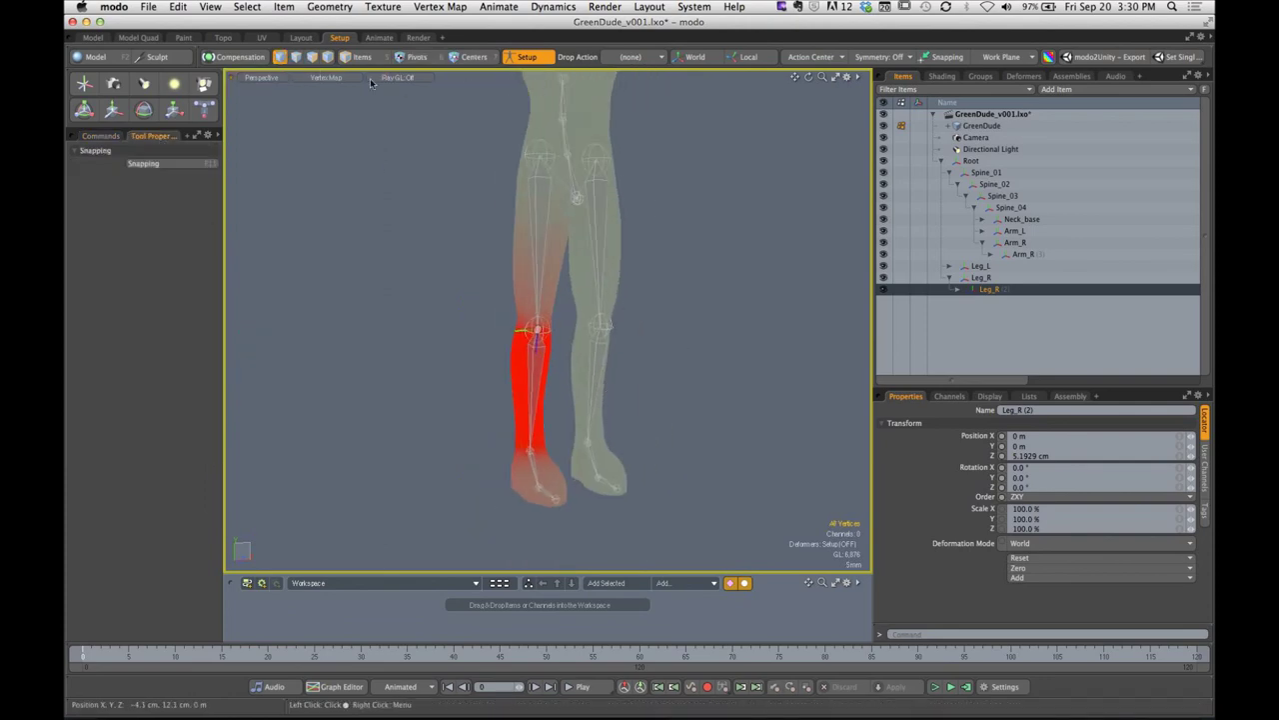
Select the right ankle joint, and select the left leg's front and back vertices from the lower thigh to the foot
{"action": "key", "text": "5"}
{"action": "left_click", "coordinate": [532, 452]}
{"action": "left_click_drag", "start_coordinate": [535, 466], "coordinate": [534, 393], "text": "alt"}
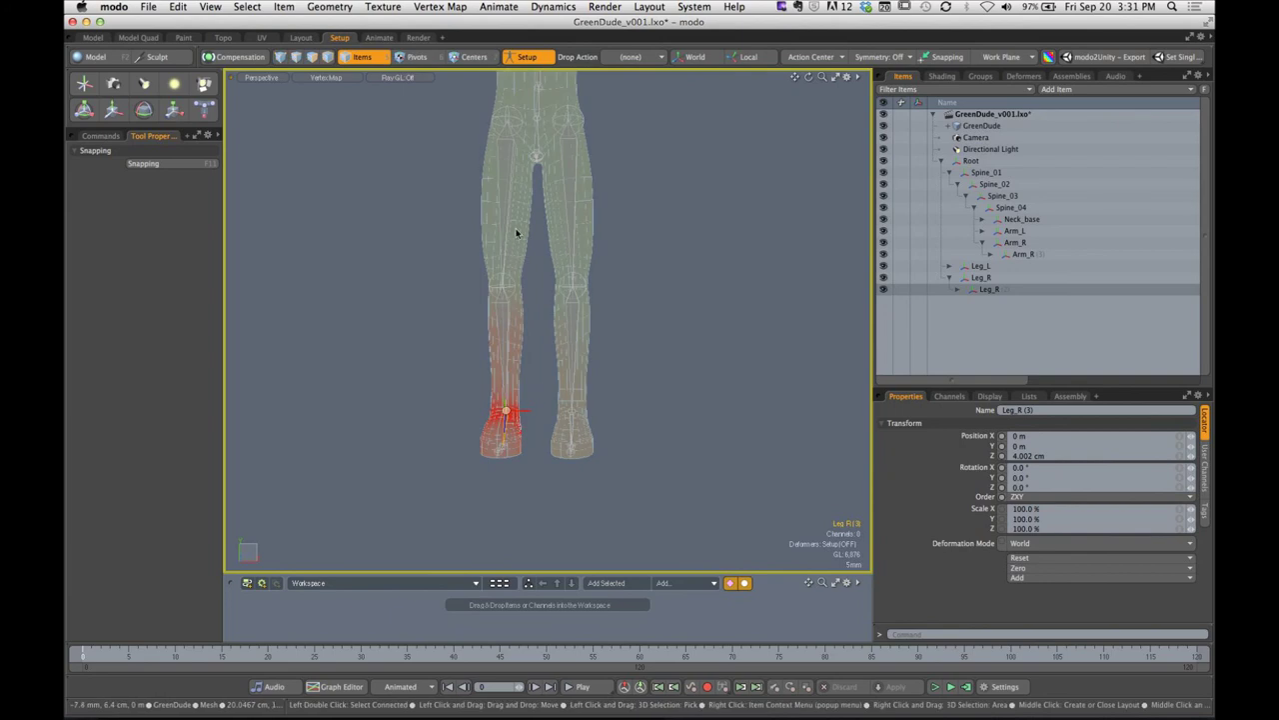
{"action": "left_click", "coordinate": [280, 58]}
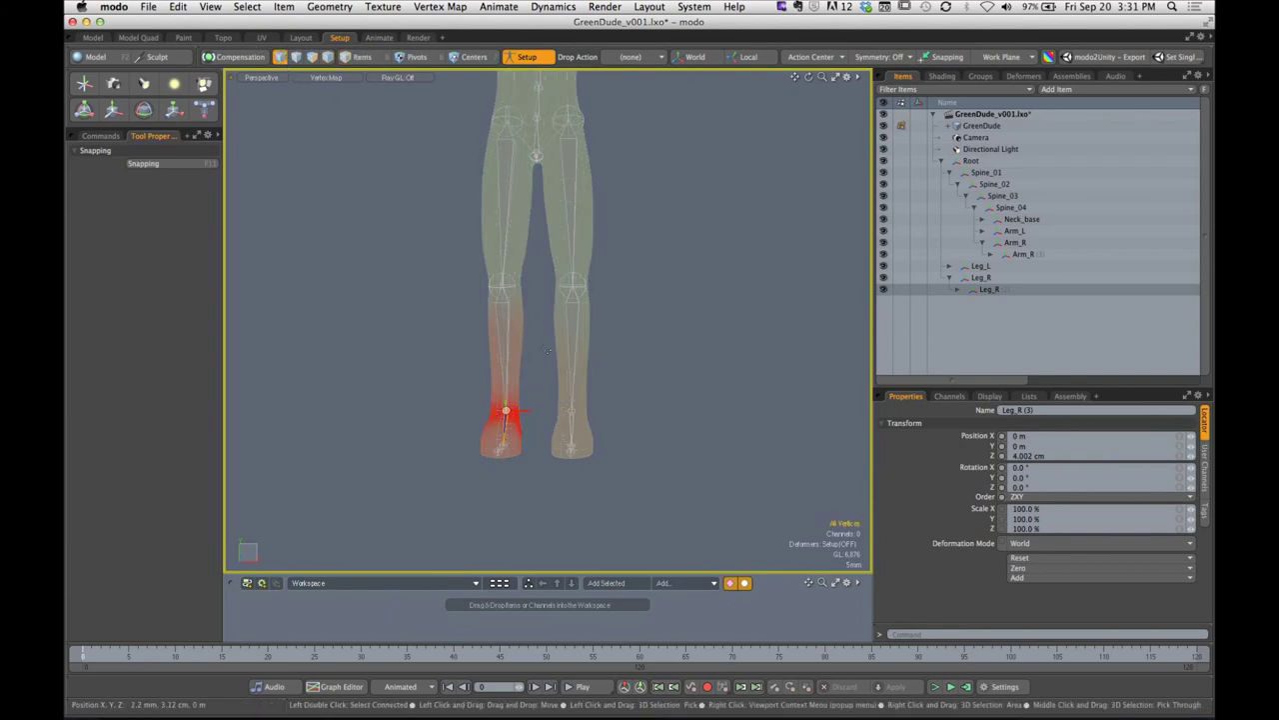
{"action": "left_click_drag", "start_coordinate": [540, 232], "coordinate": [681, 486]}
{"action": "left_click_drag", "start_coordinate": [719, 393], "coordinate": [424, 289], "text": "alt"}
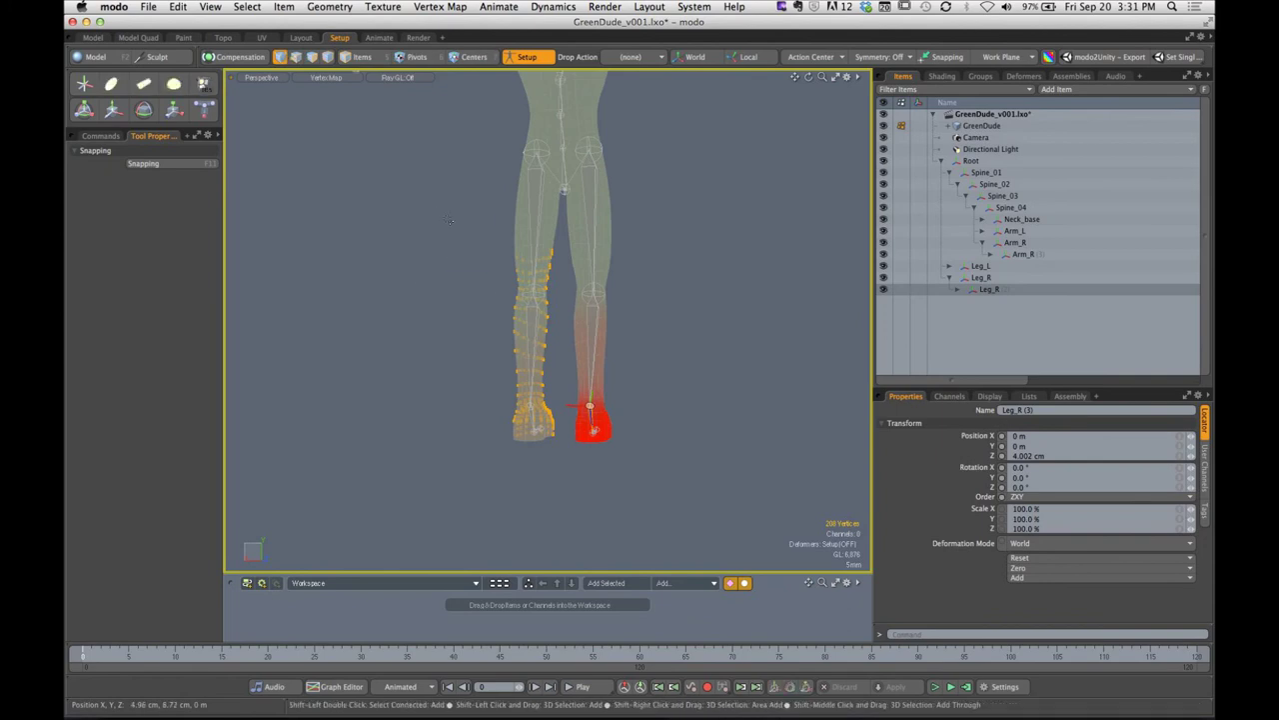
{"action": "left_click_drag", "start_coordinate": [438, 208], "coordinate": [640, 370], "text": "shift"}
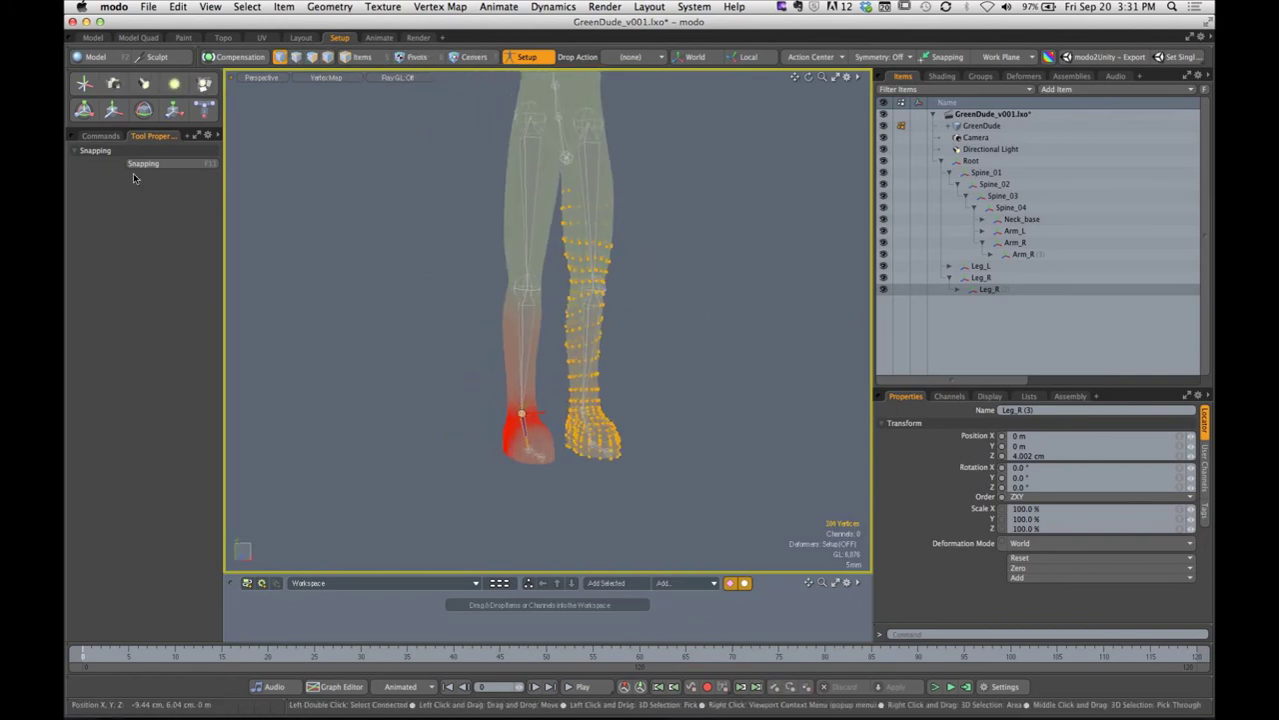
Zero the right ankle joint's weight on the selected left-leg vertices with Adjust Weights, and clear the selection
{"action": "left_click", "coordinate": [102, 136]}
{"action": "left_click", "coordinate": [125, 231]}
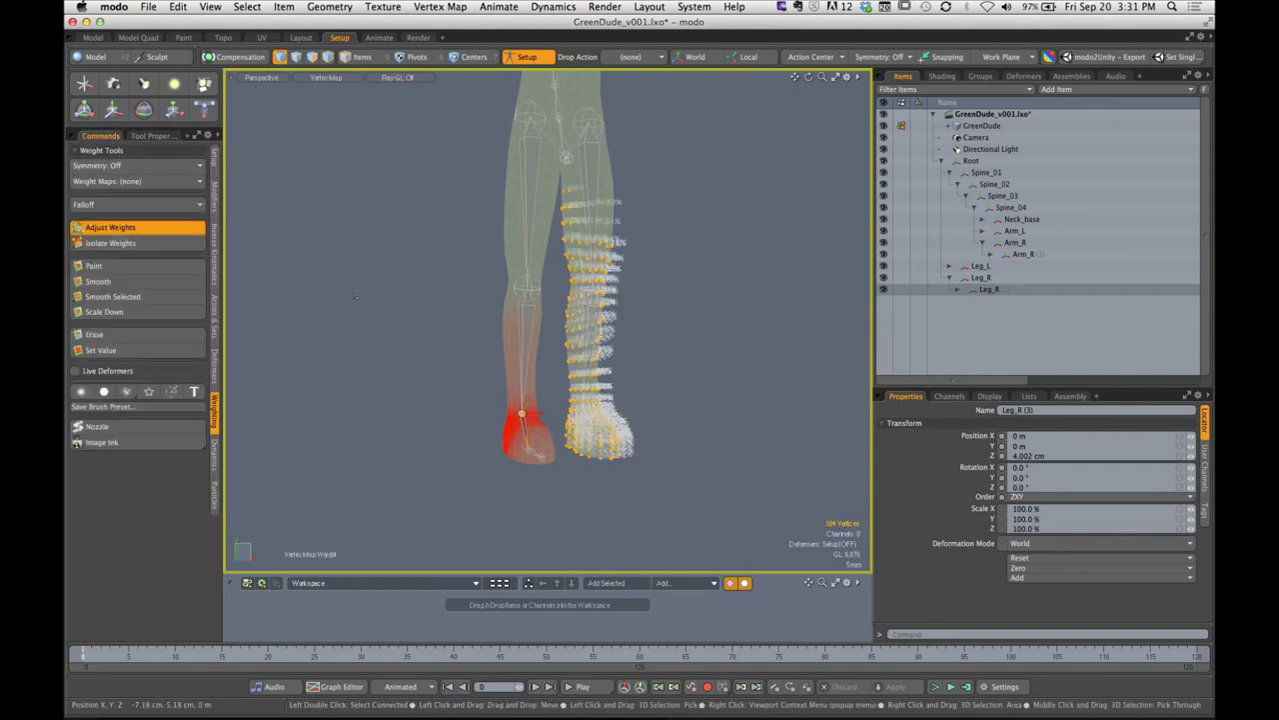
{"action": "left_click_drag", "start_coordinate": [662, 373], "coordinate": [619, 359], "text": "alt"}
{"action": "key", "text": "Escape"}
{"action": "key", "text": "Escape"}
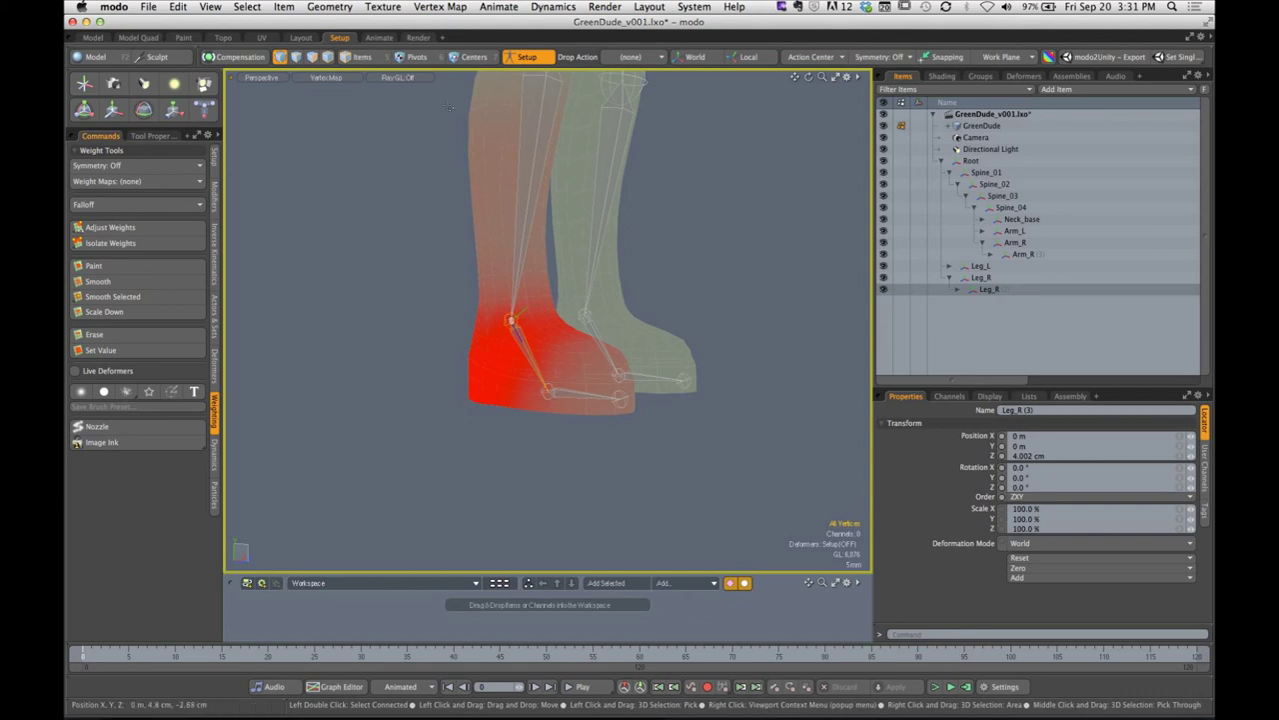
Select the ball, ankle, knee and hip joints of the right leg together to display their combined weights
{"action": "left_click", "coordinate": [556, 397]}
{"action": "left_click", "coordinate": [508, 323], "text": "shift"}
{"action": "left_click_drag", "start_coordinate": [536, 289], "coordinate": [517, 374], "text": "alt+shift"}
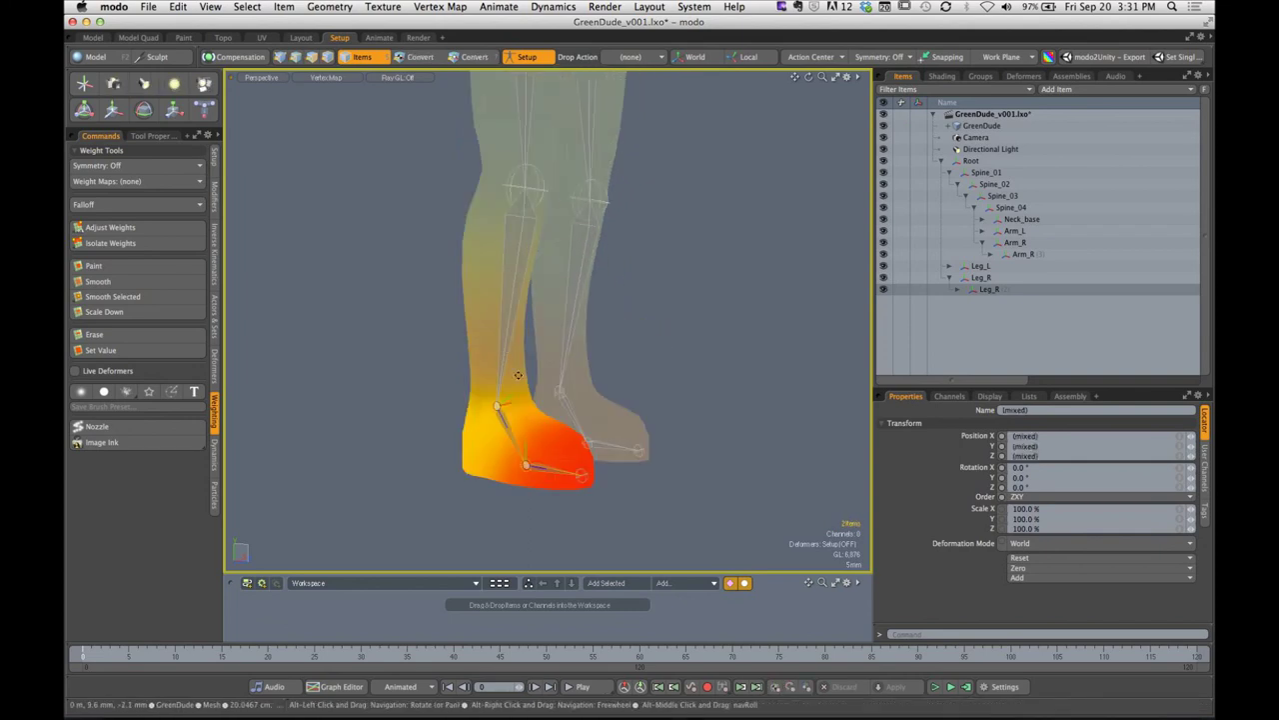
{"action": "left_click", "coordinate": [536, 191], "text": "shift"}
{"action": "scroll", "coordinate": [547, 200], "scroll_direction": "down", "scroll_amount": 3}
{"action": "left_click_drag", "start_coordinate": [545, 200], "coordinate": [533, 341], "text": "alt+shift"}
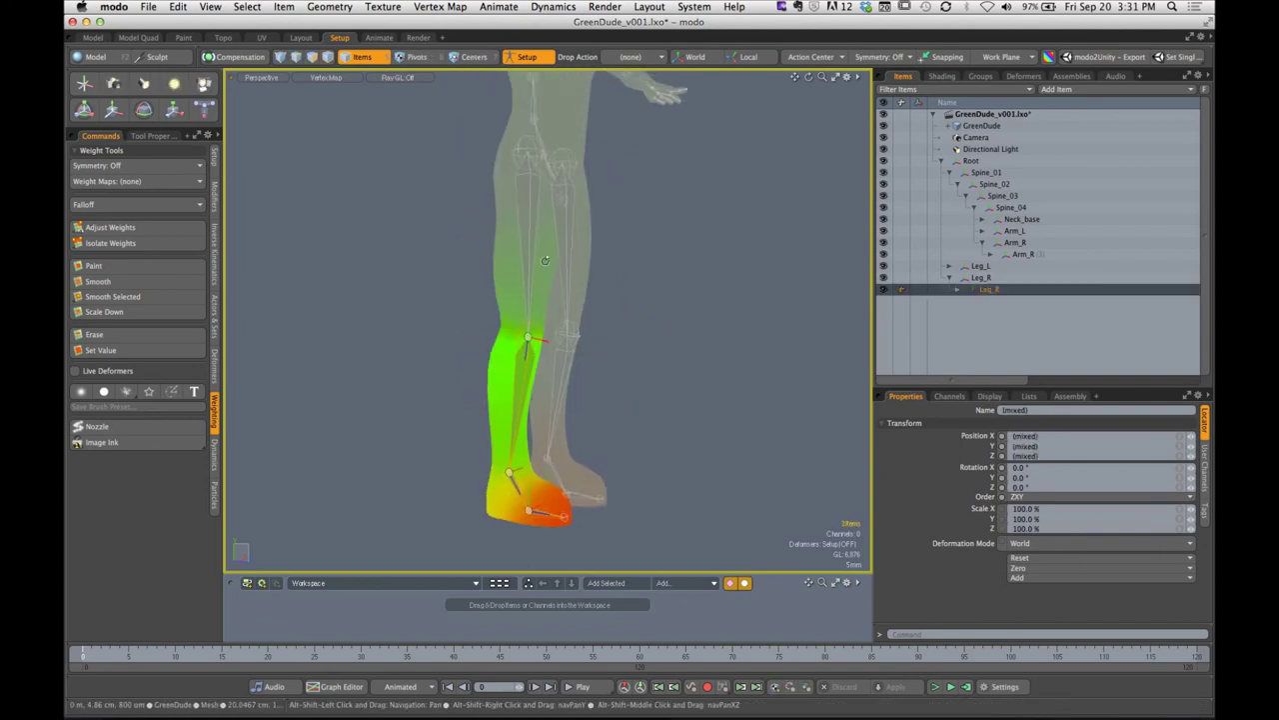
{"action": "left_click", "coordinate": [523, 152], "text": "shift"}
{"action": "left_click_drag", "start_coordinate": [569, 230], "coordinate": [514, 286], "text": "alt"}
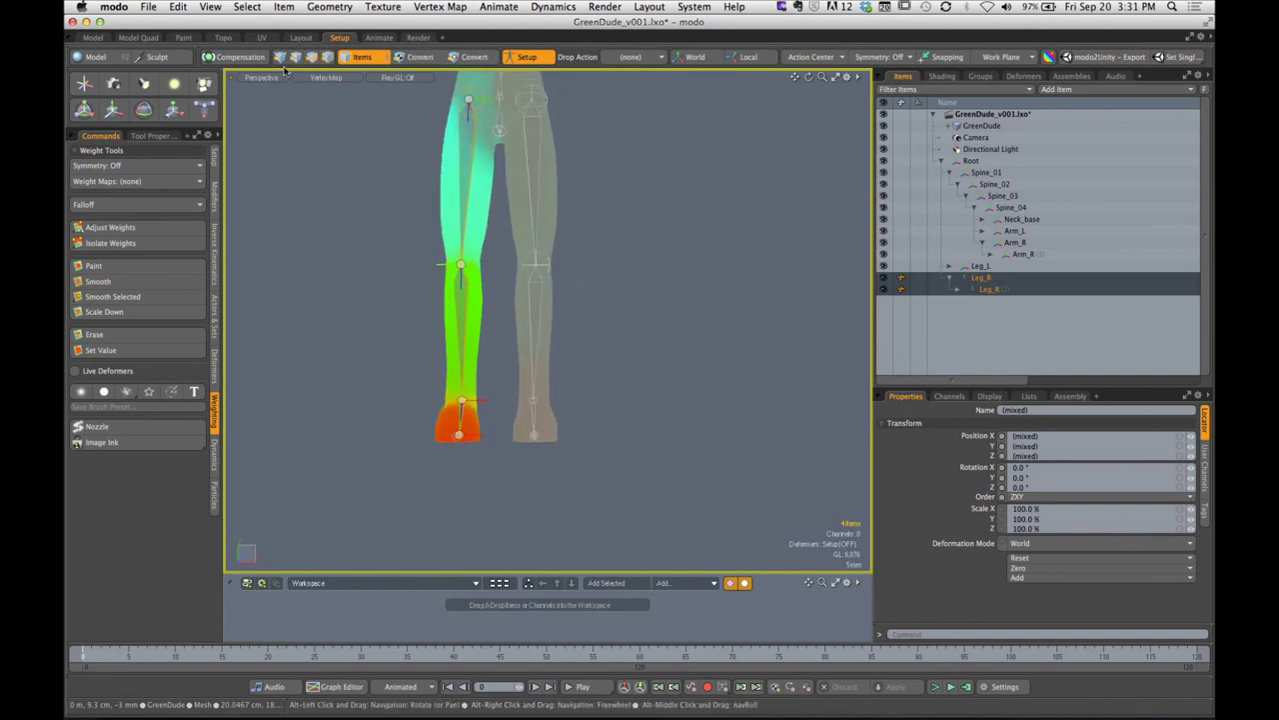
Try to set the weights of all four right-leg joints to 0% at once on the left leg's selected vertices
{"action": "key", "text": "1"}
{"action": "left_click_drag", "start_coordinate": [502, 203], "coordinate": [598, 505]}
{"action": "left_click_drag", "start_coordinate": [598, 505], "coordinate": [332, 276], "text": "alt"}
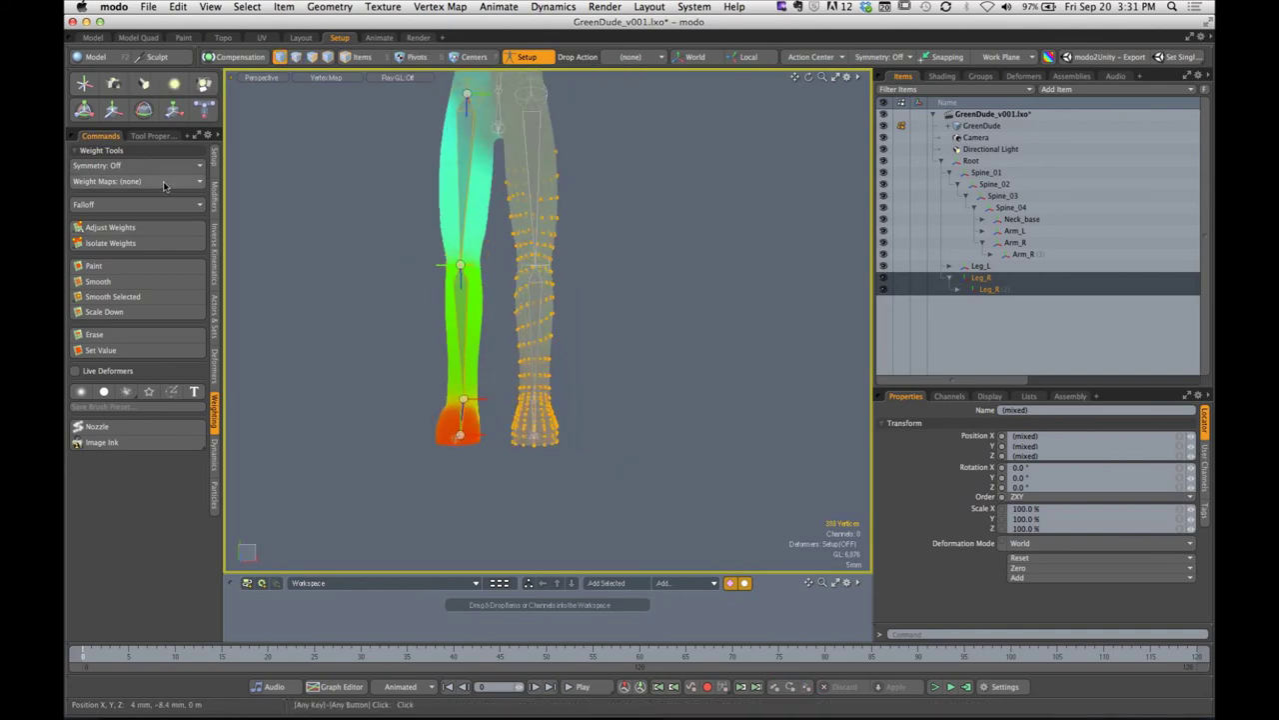
{"action": "left_click", "coordinate": [141, 229]}
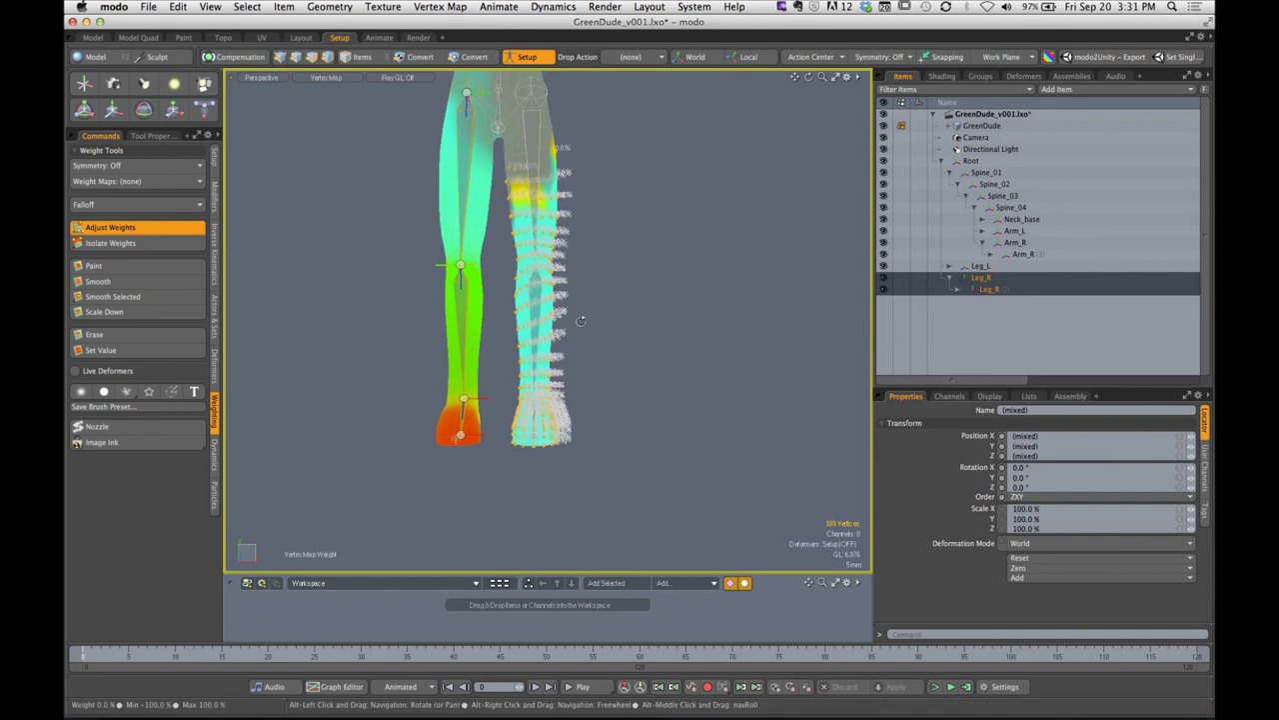
{"action": "left_click_drag", "start_coordinate": [618, 354], "coordinate": [640, 342], "text": "alt"}
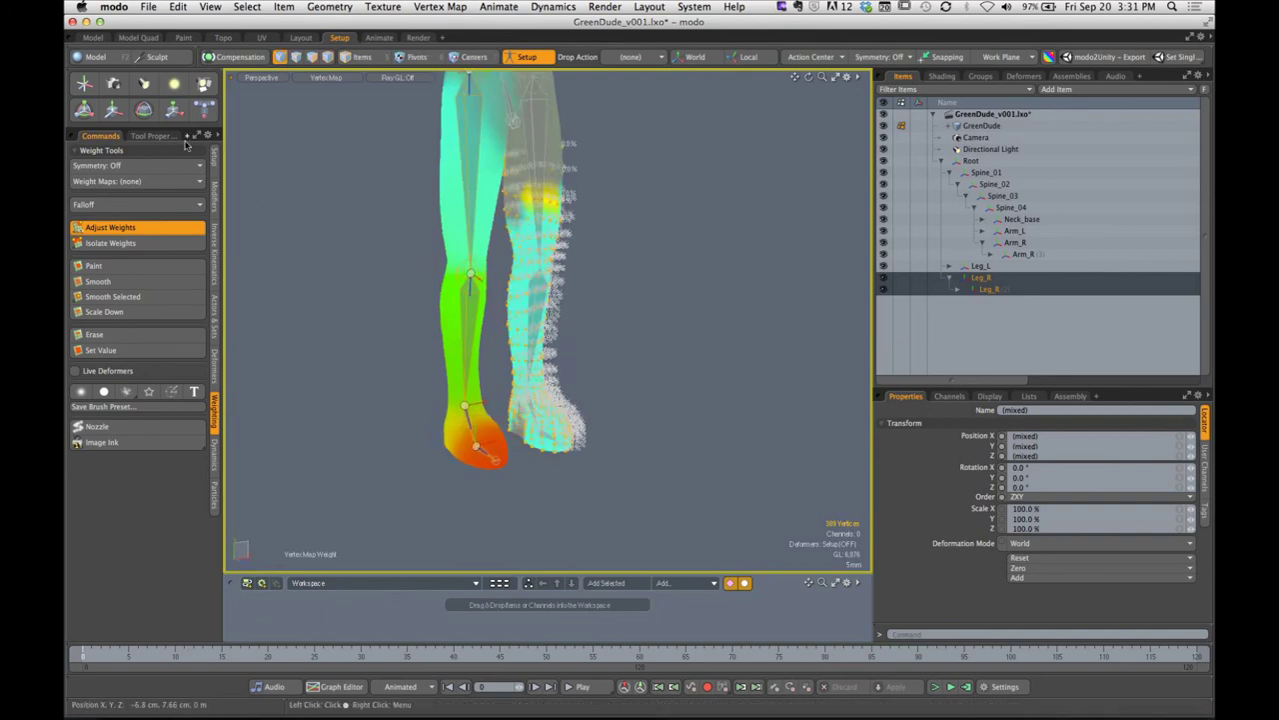
{"action": "left_click", "coordinate": [152, 135]}
{"action": "left_click_drag", "start_coordinate": [540, 330], "coordinate": [601, 339], "text": "alt"}
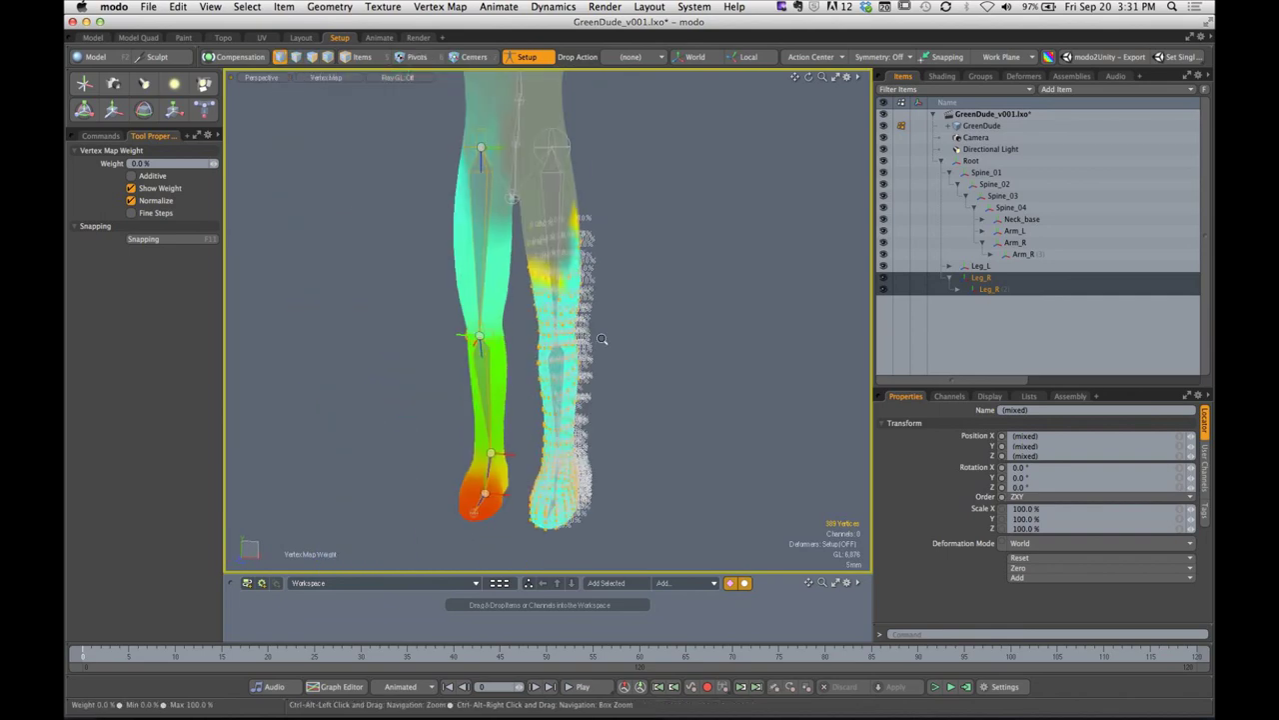
{"action": "key", "text": "q"}
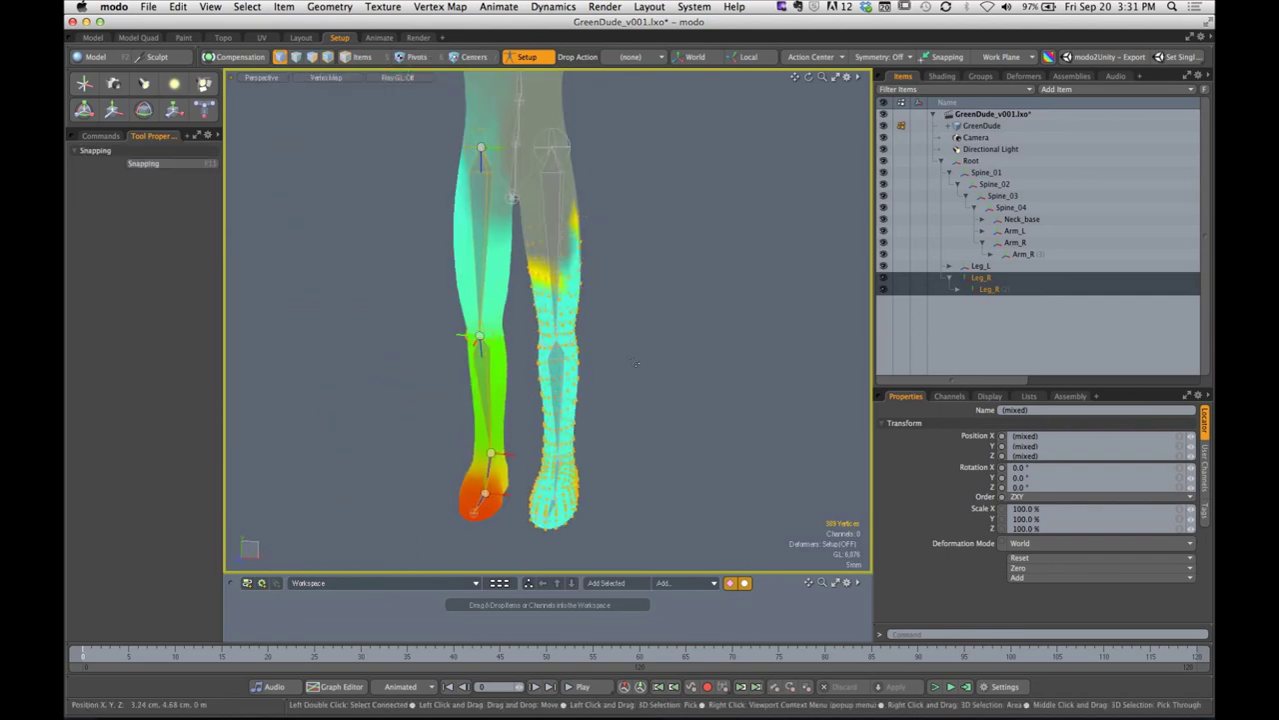
Undo the combined weight adjustment on the left leg and clear the vertex selection
{"action": "key", "text": "super+z"}
{"action": "key", "text": "super+z"}
{"action": "left_click_drag", "start_coordinate": [650, 370], "coordinate": [666, 351], "text": "alt"}
{"action": "key", "text": "Escape"}
{"action": "key", "text": "Escape"}
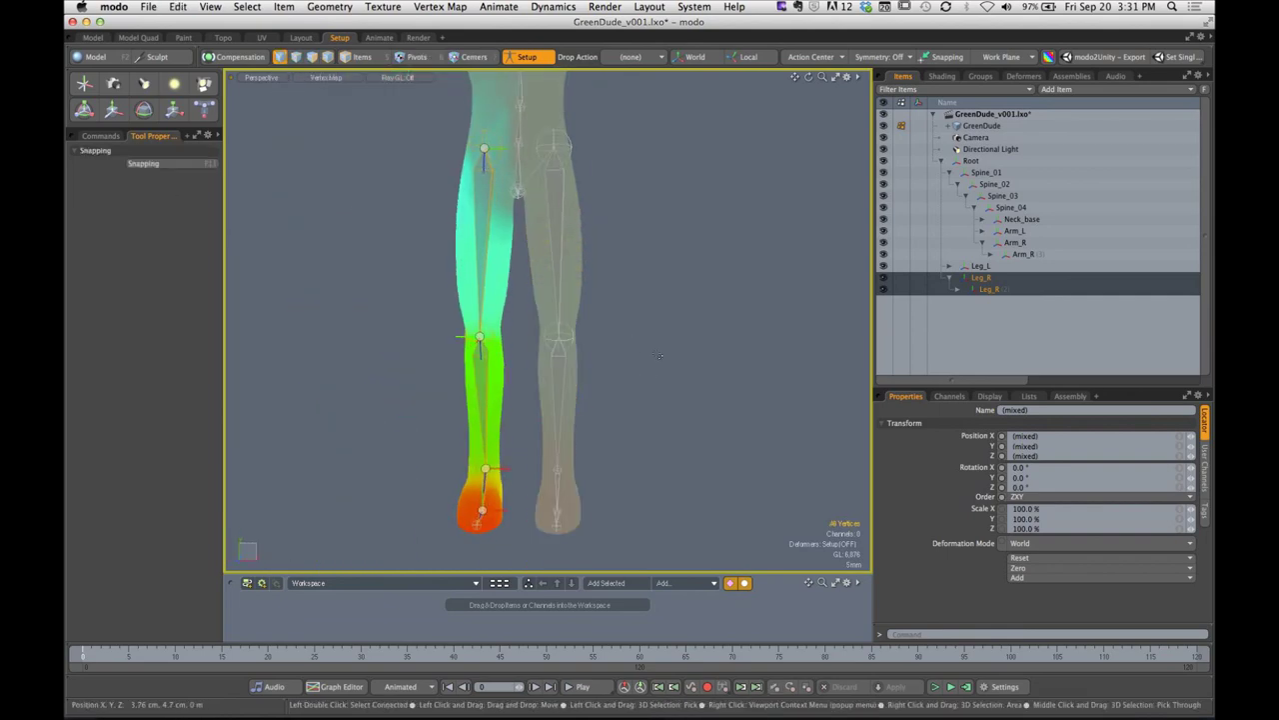
Replace the multi-joint selection with only the joint at the ball of the right foot, framing both lower legs
{"action": "left_click_drag", "start_coordinate": [600, 396], "coordinate": [679, 362], "text": "alt+shift"}
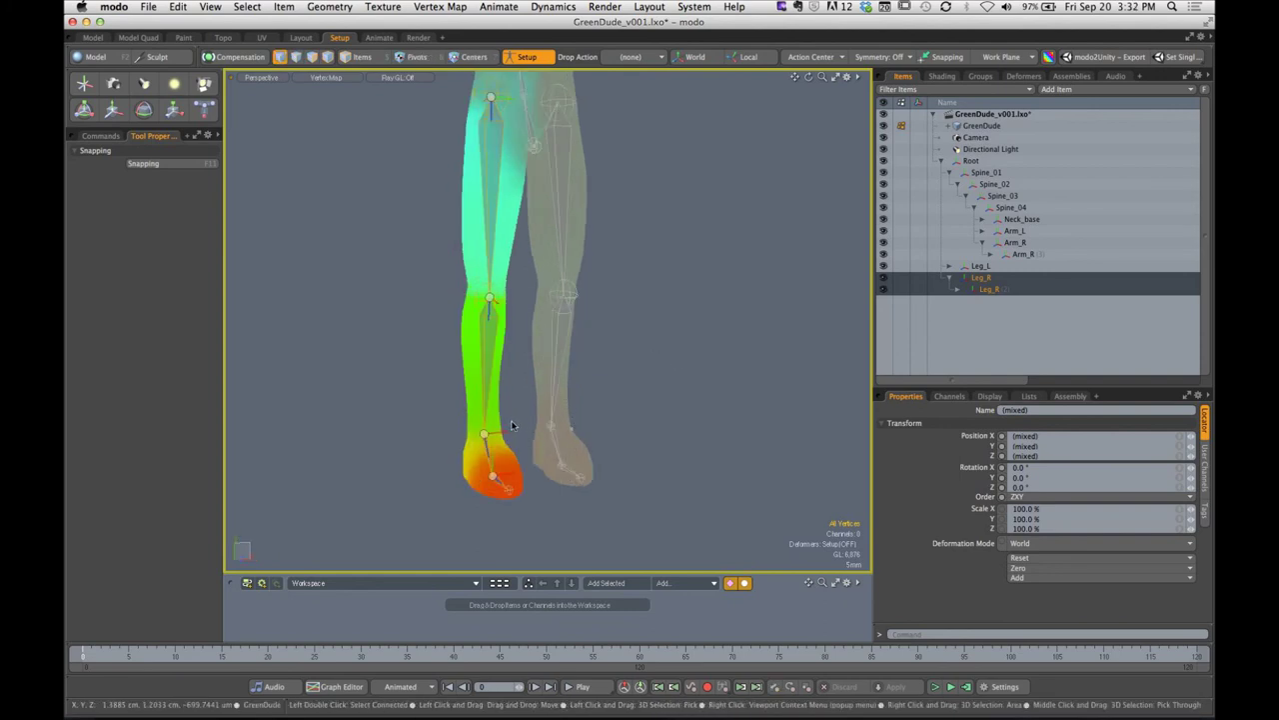
{"action": "key", "text": "5"}
{"action": "key", "text": "Escape"}
{"action": "left_click", "coordinate": [487, 446]}
{"action": "left_click_drag", "start_coordinate": [489, 446], "coordinate": [585, 434], "text": "alt"}
{"action": "left_click_drag", "start_coordinate": [536, 473], "coordinate": [577, 424], "text": "alt+shift"}
{"action": "right_click_drag", "start_coordinate": [511, 192], "coordinate": [730, 544]}
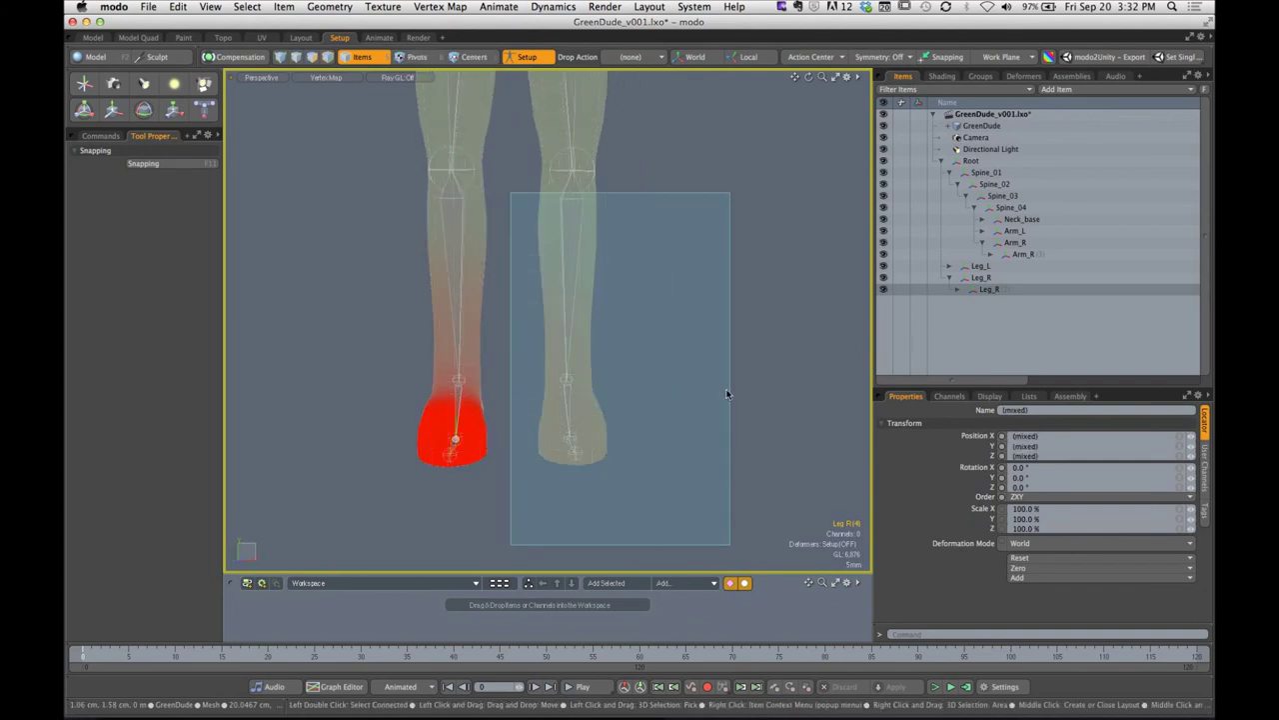
{"action": "left_click_drag", "start_coordinate": [727, 394], "coordinate": [728, 413]}
{"action": "left_click_drag", "start_coordinate": [487, 431], "coordinate": [555, 424], "text": "alt"}
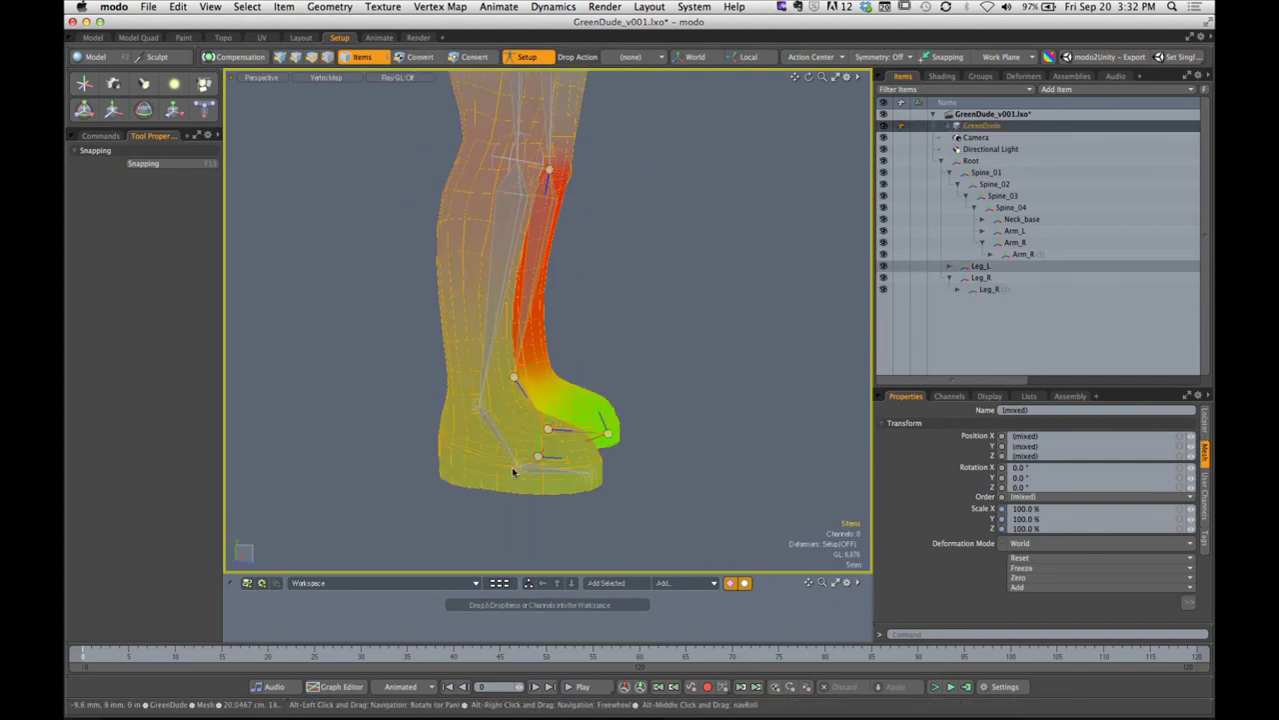
Reselect the ball joint of the right foot, and select the left foot and lower-leg vertices from the front, back and underside
{"action": "left_click", "coordinate": [516, 468]}
{"action": "left_click_drag", "start_coordinate": [771, 427], "coordinate": [620, 368], "text": "alt"}
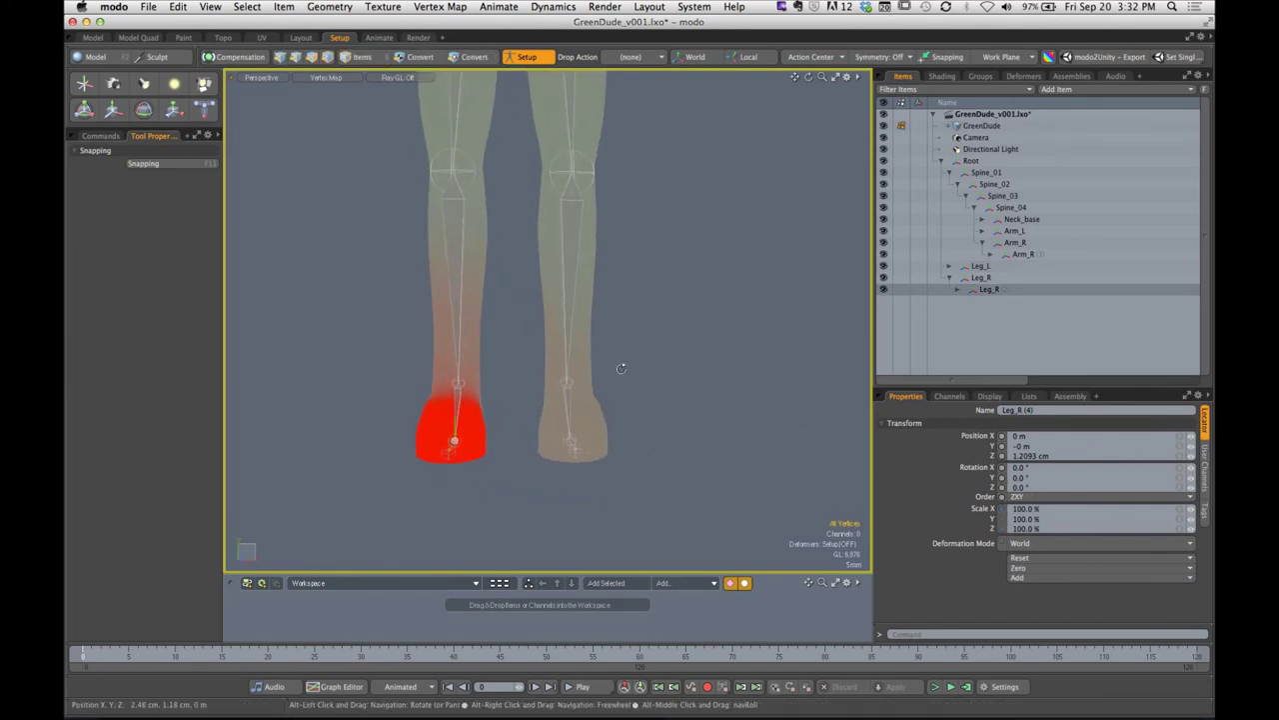
{"action": "right_click_drag", "start_coordinate": [519, 262], "coordinate": [702, 538]}
{"action": "left_click_drag", "start_coordinate": [700, 422], "coordinate": [548, 404], "text": "alt"}
{"action": "right_click_drag", "start_coordinate": [398, 198], "coordinate": [570, 502]}
{"action": "left_click_drag", "start_coordinate": [570, 502], "coordinate": [657, 259], "text": "alt"}
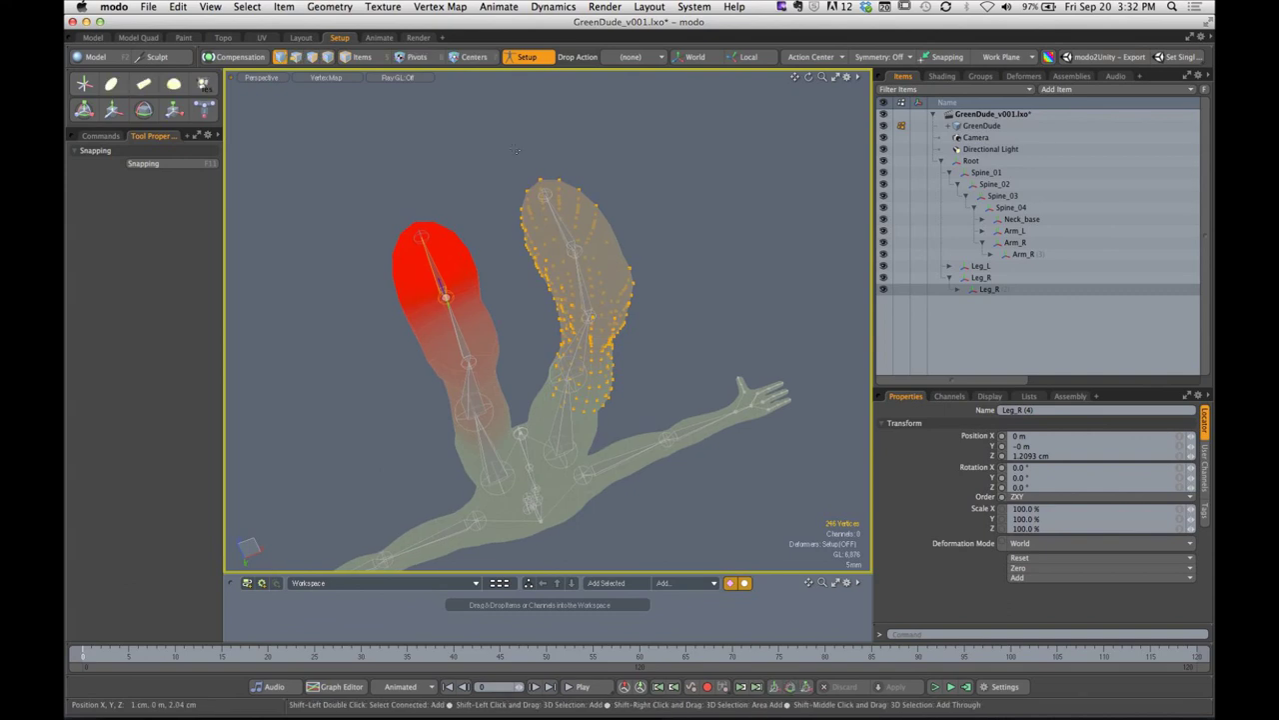
{"action": "right_click_drag", "start_coordinate": [504, 147], "coordinate": [722, 376], "text": "shift"}
{"action": "left_click_drag", "start_coordinate": [645, 264], "coordinate": [592, 406], "text": "alt"}
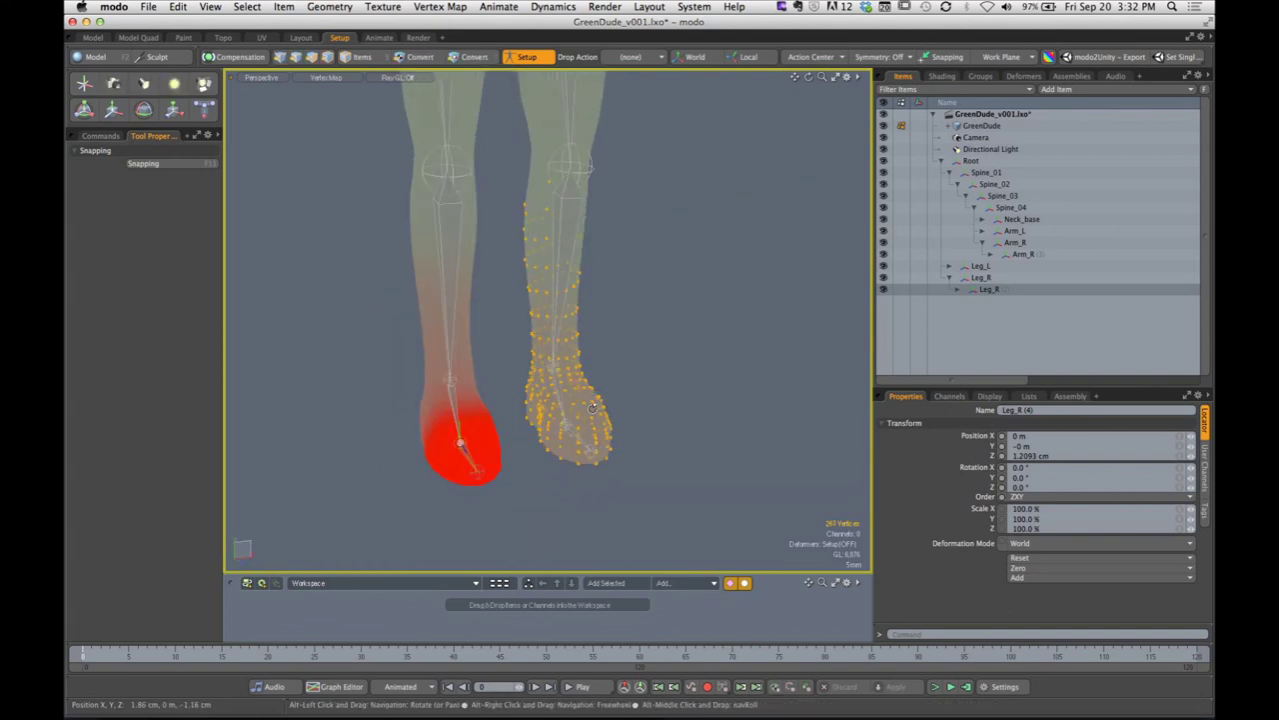
Zero the ball joint's weight on the selected left foot and lower-leg vertices with Adjust Weights, and clear the selection
{"action": "left_click", "coordinate": [100, 136]}
{"action": "left_click", "coordinate": [110, 226]}
{"action": "key", "text": "q"}
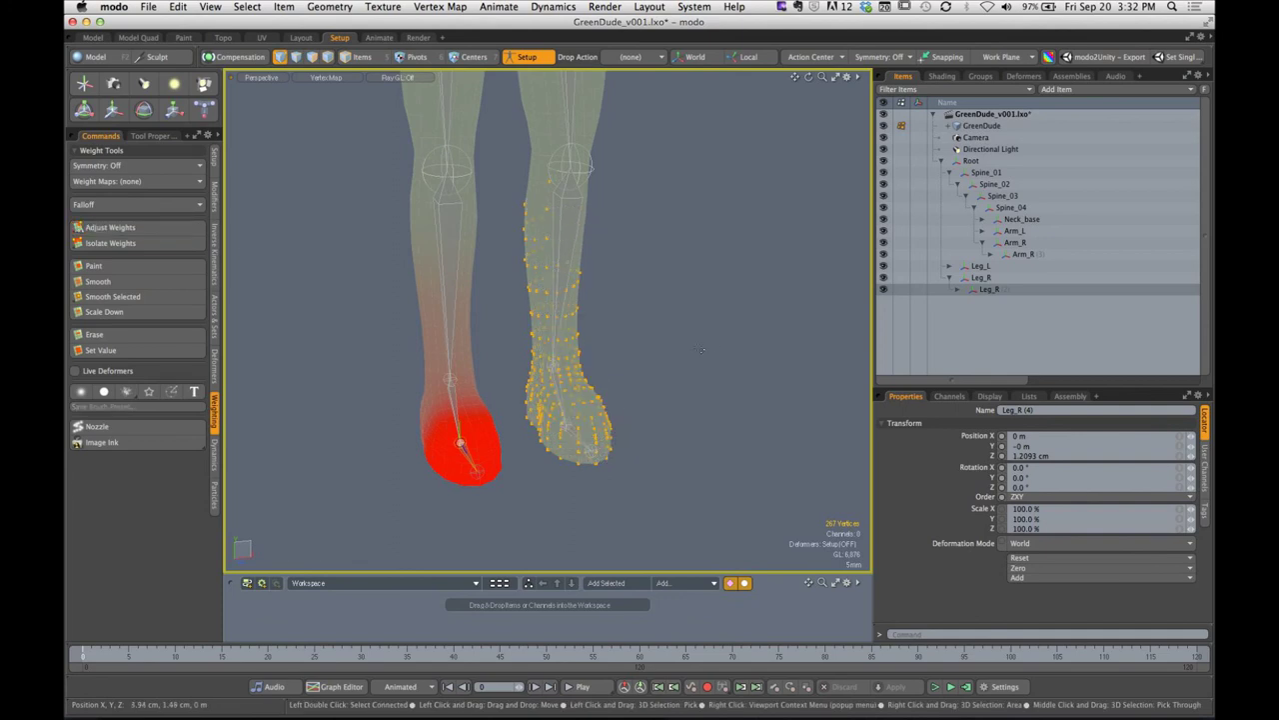
{"action": "left_click", "coordinate": [680, 368]}
{"action": "left_click_drag", "start_coordinate": [680, 369], "coordinate": [692, 344], "text": "alt"}
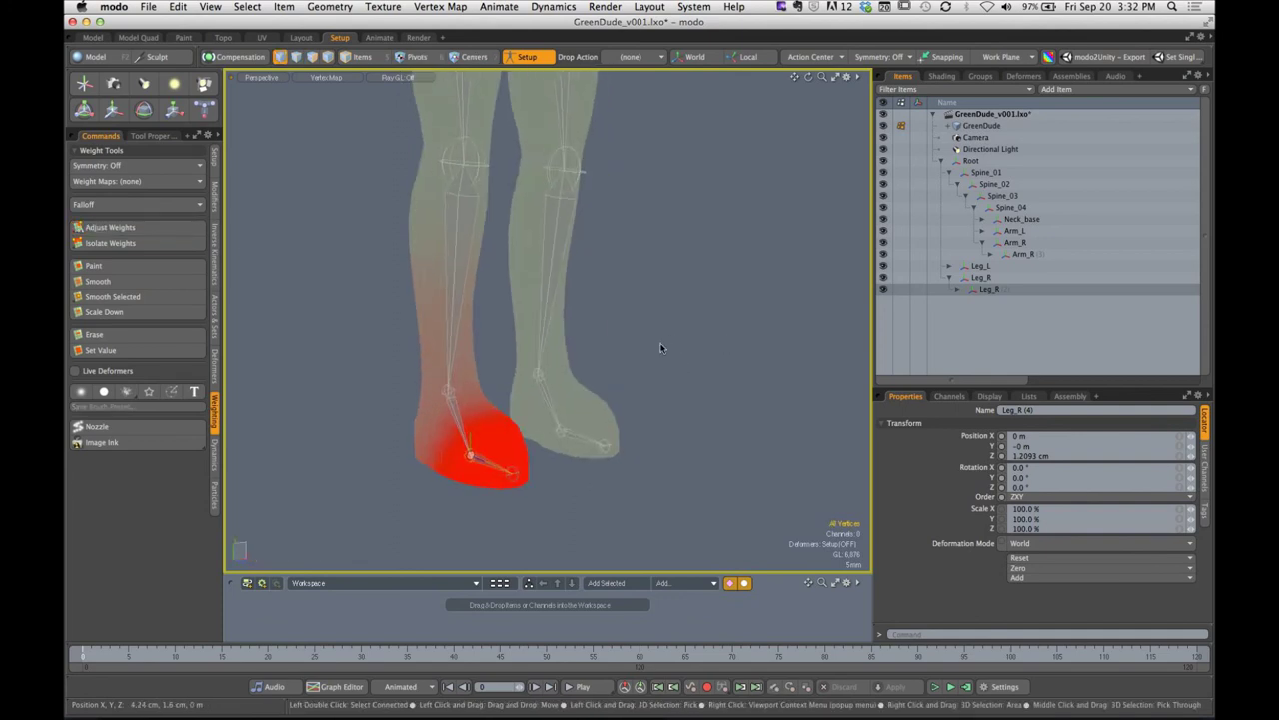
Check the weight influence of the right leg's toe, ball, ankle, knee and hip joints in turn, and finish by selecting the left hip joint
{"action": "key", "text": "5"}
{"action": "left_click", "coordinate": [514, 481]}
{"action": "left_click_drag", "start_coordinate": [523, 477], "coordinate": [480, 470], "text": "alt"}
{"action": "left_click_drag", "start_coordinate": [480, 470], "coordinate": [623, 417], "text": "alt+shift"}
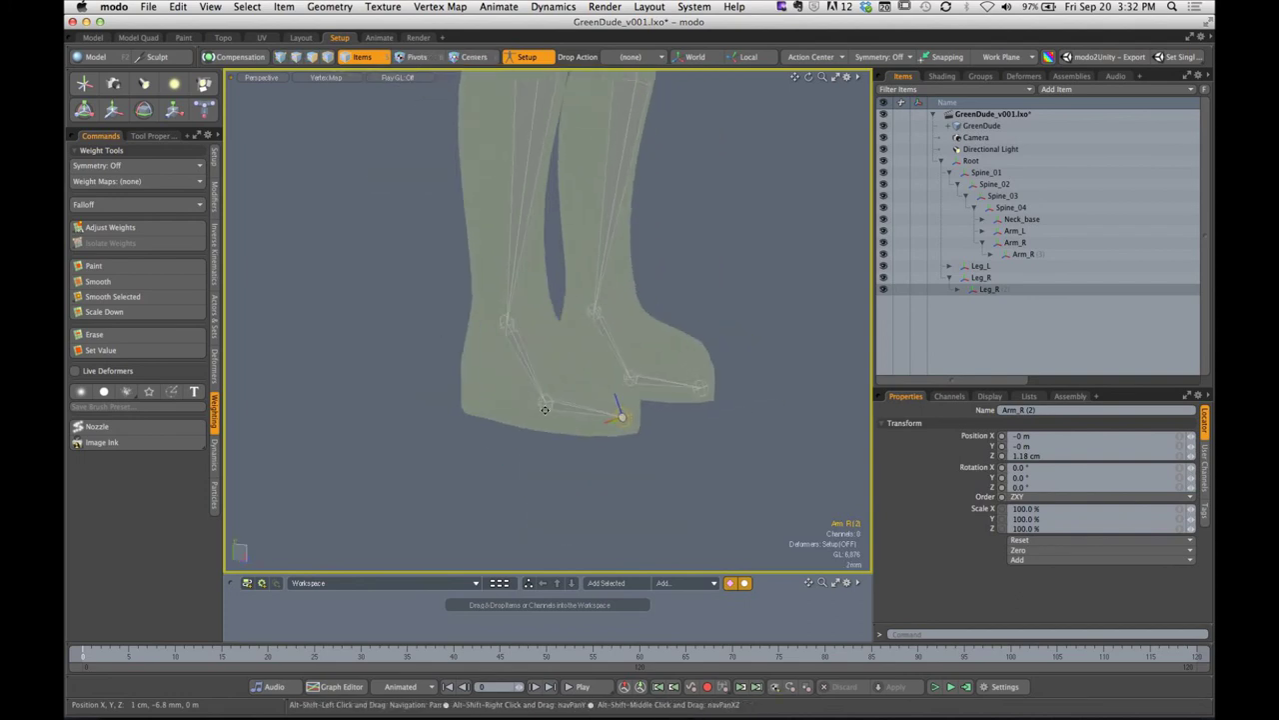
{"action": "left_click", "coordinate": [543, 409]}
{"action": "left_click_drag", "start_coordinate": [603, 366], "coordinate": [531, 389], "text": "alt"}
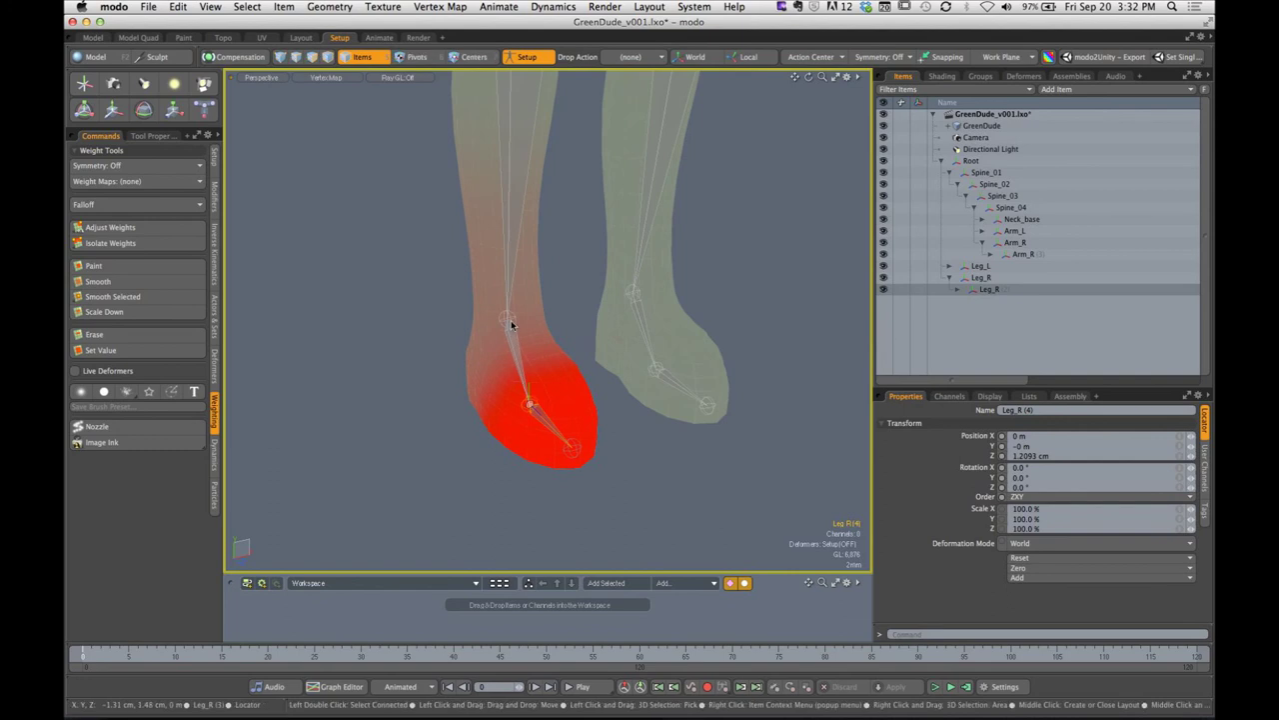
{"action": "scroll", "coordinate": [582, 325], "scroll_direction": "down", "scroll_amount": 4}
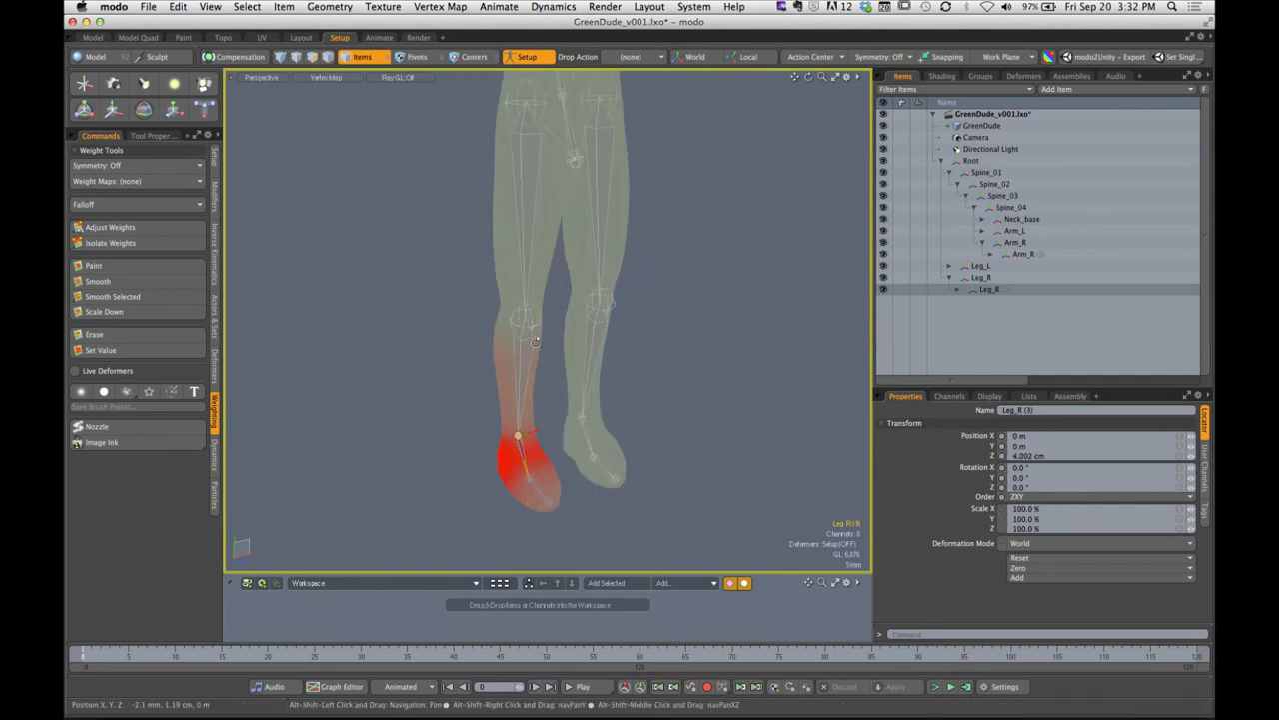
{"action": "left_click", "coordinate": [532, 324]}
{"action": "left_click_drag", "start_coordinate": [551, 297], "coordinate": [540, 408], "text": "alt+shift"}
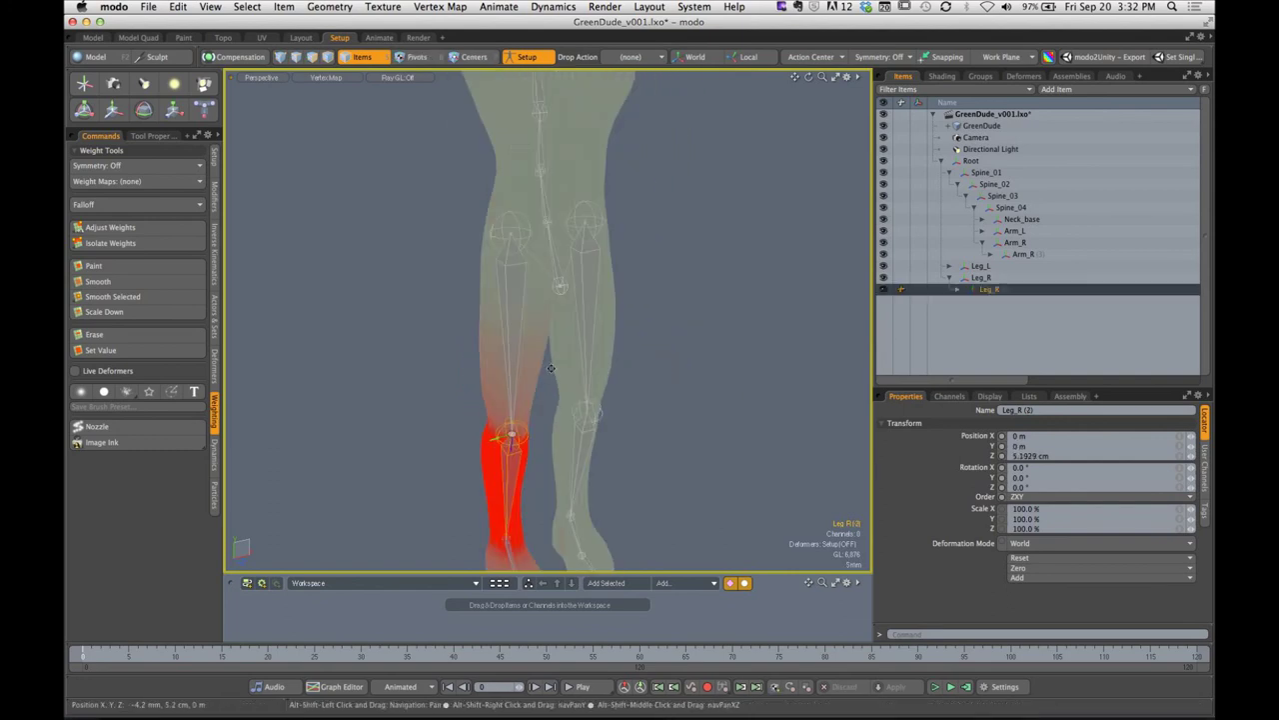
{"action": "left_click", "coordinate": [514, 234]}
{"action": "left_click_drag", "start_coordinate": [565, 288], "coordinate": [543, 234], "text": "alt"}
{"action": "left_click", "coordinate": [564, 210]}
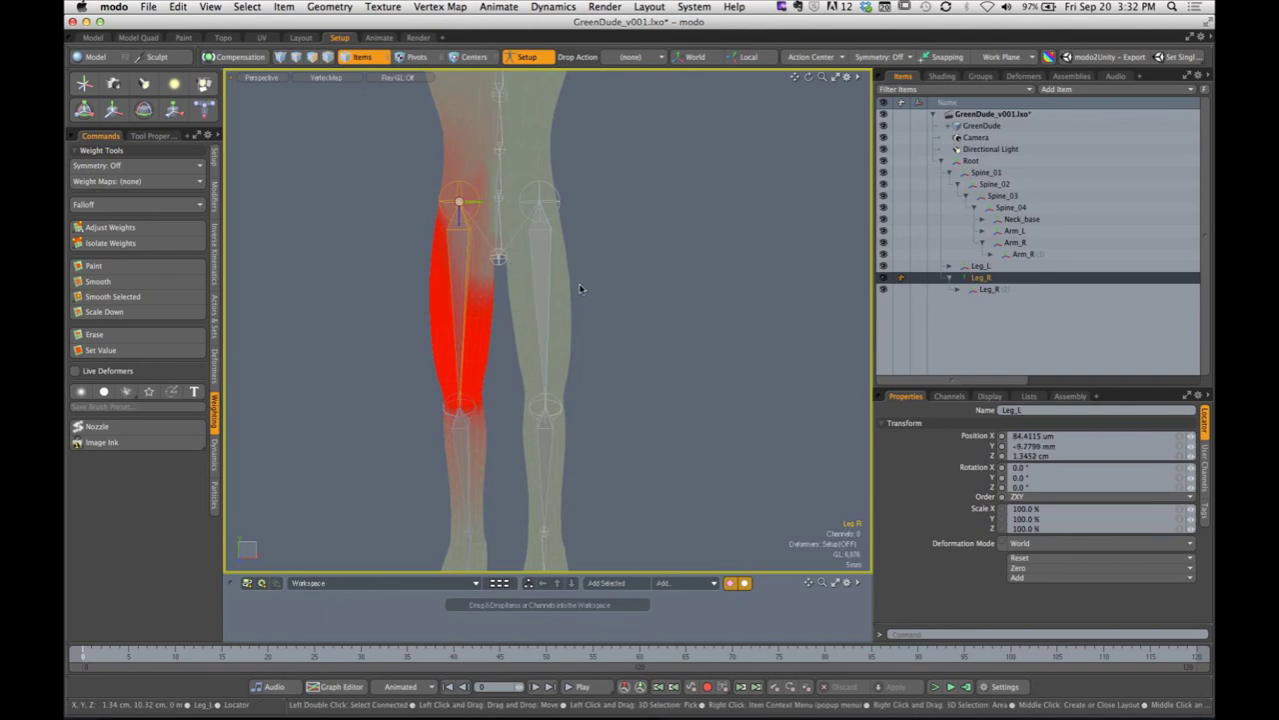
Select the right hip joint Leg_R and leave Setup mode so the mesh shows its posed deformation
{"action": "left_click", "coordinate": [559, 210]}
{"action": "mouse_move", "coordinate": [559, 284]}
{"action": "left_mouse_down", "text": "alt"}
{"action": "mouse_move", "coordinate": [579, 289]}
{"action": "mouse_move", "coordinate": [456, 211]}
{"action": "mouse_move", "coordinate": [495, 292]}
{"action": "mouse_move", "coordinate": [571, 276]}
{"action": "left_mouse_up", "text": "alt"}
{"action": "left_click", "coordinate": [457, 211]}
{"action": "left_click", "coordinate": [516, 57]}
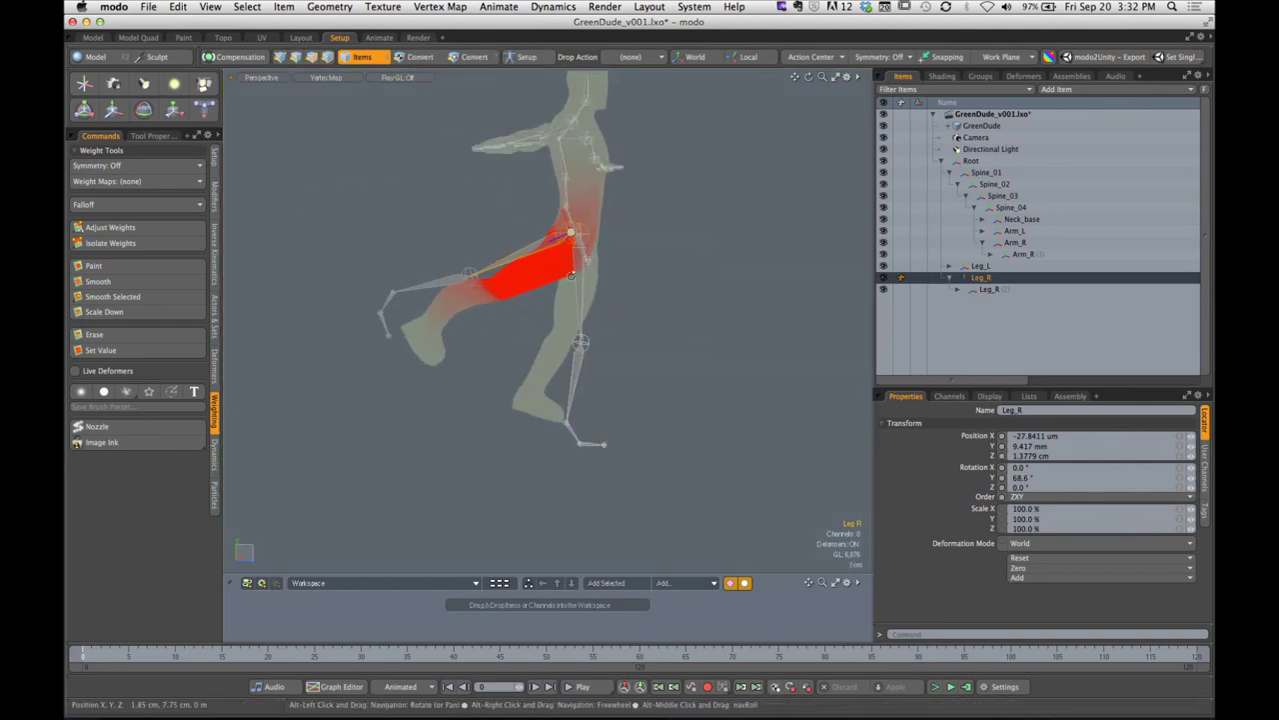
Check the weight influence of the Root and Spine_01 joints on the posed hips and legs
{"action": "left_click_drag", "start_coordinate": [564, 380], "coordinate": [643, 251], "text": "alt"}
{"action": "left_click", "coordinate": [567, 368]}
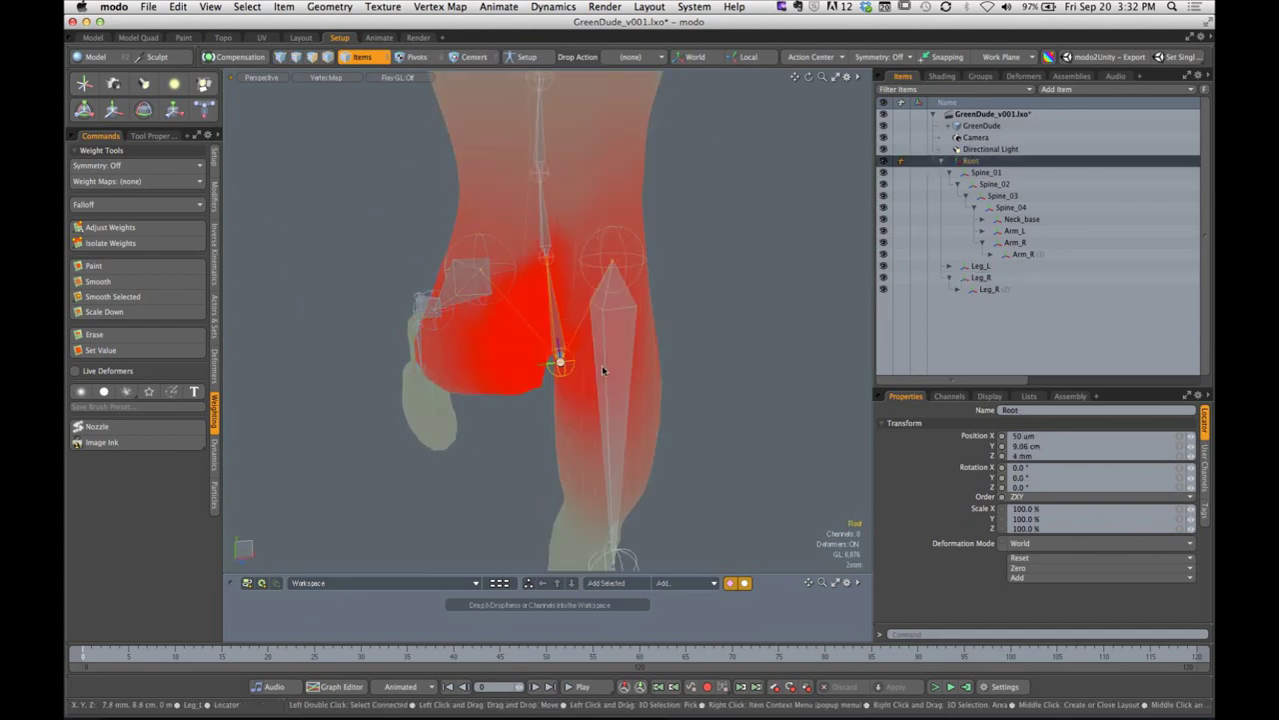
{"action": "left_click_drag", "start_coordinate": [602, 366], "coordinate": [598, 318], "text": "ctrl+alt"}
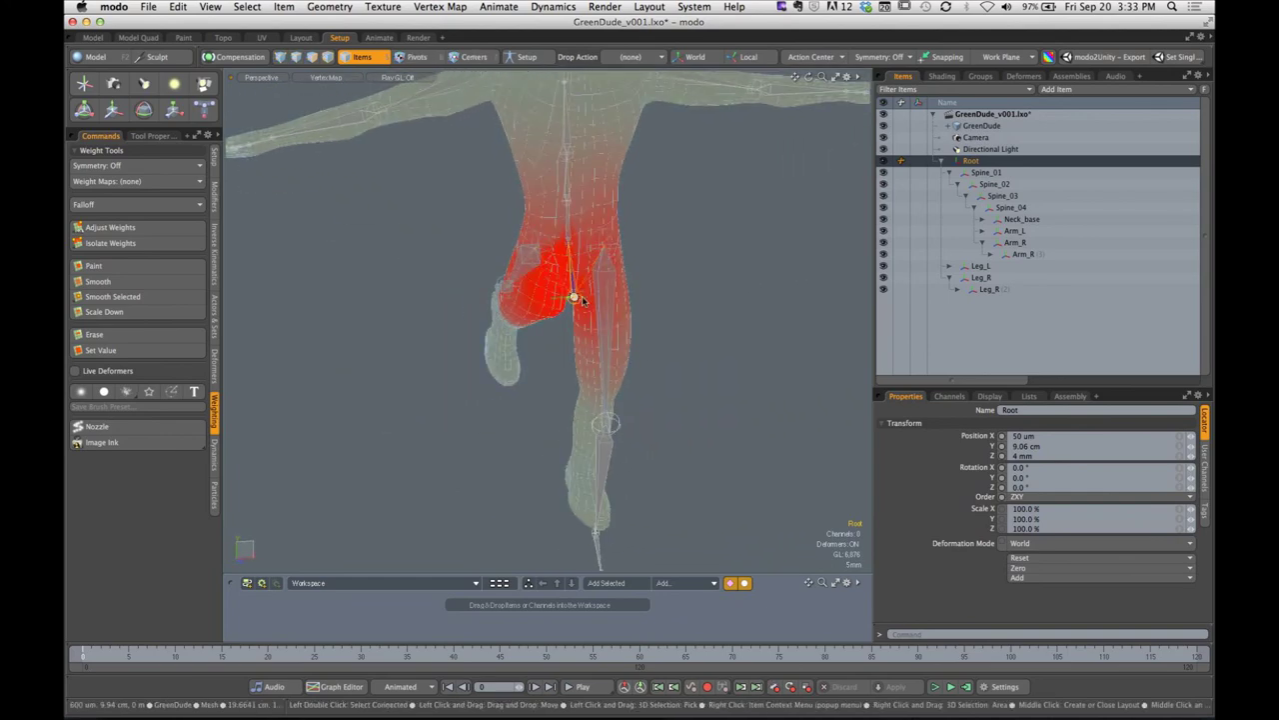
{"action": "left_click", "coordinate": [566, 249]}
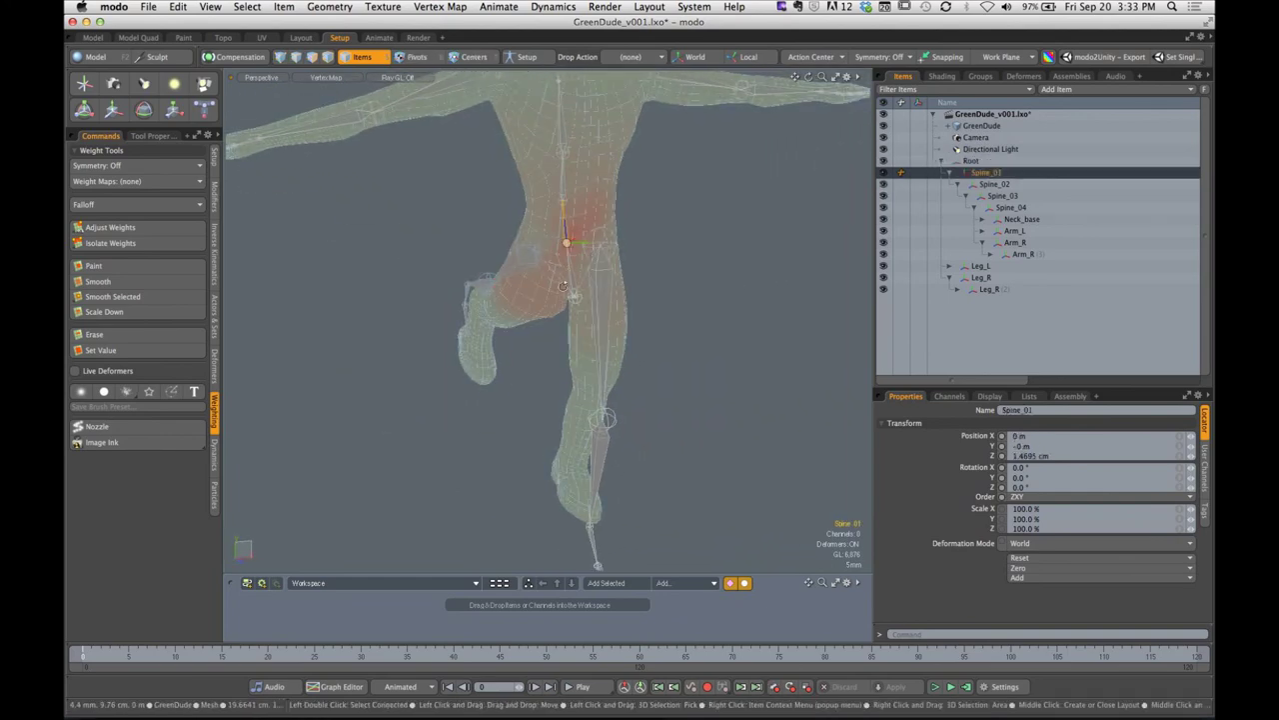
{"action": "left_click_drag", "start_coordinate": [562, 287], "coordinate": [590, 189], "text": "alt"}
Reset the right hip joint Leg_R's Y rotation to 0° and clear the selection
{"action": "left_click", "coordinate": [606, 210]}
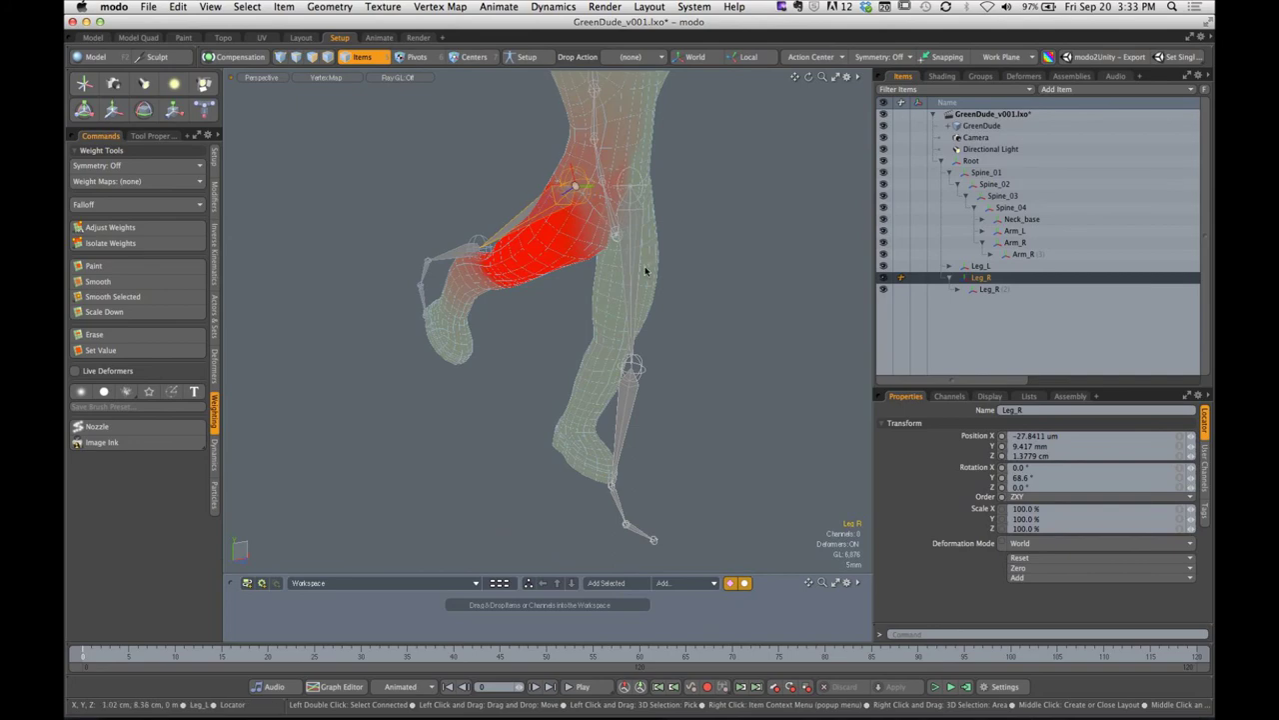
{"action": "key", "text": "alt"}
{"action": "left_click_drag", "start_coordinate": [1004, 384], "coordinate": [982, 310]}
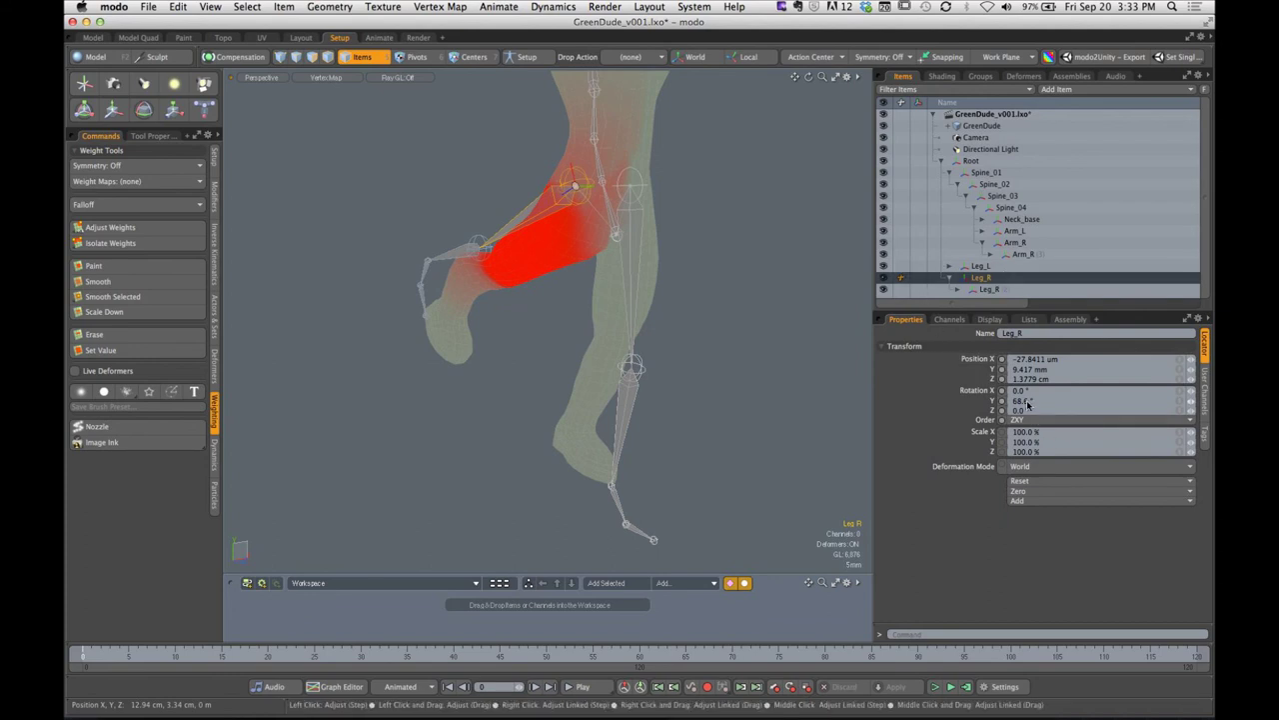
{"action": "key", "text": "Return"}
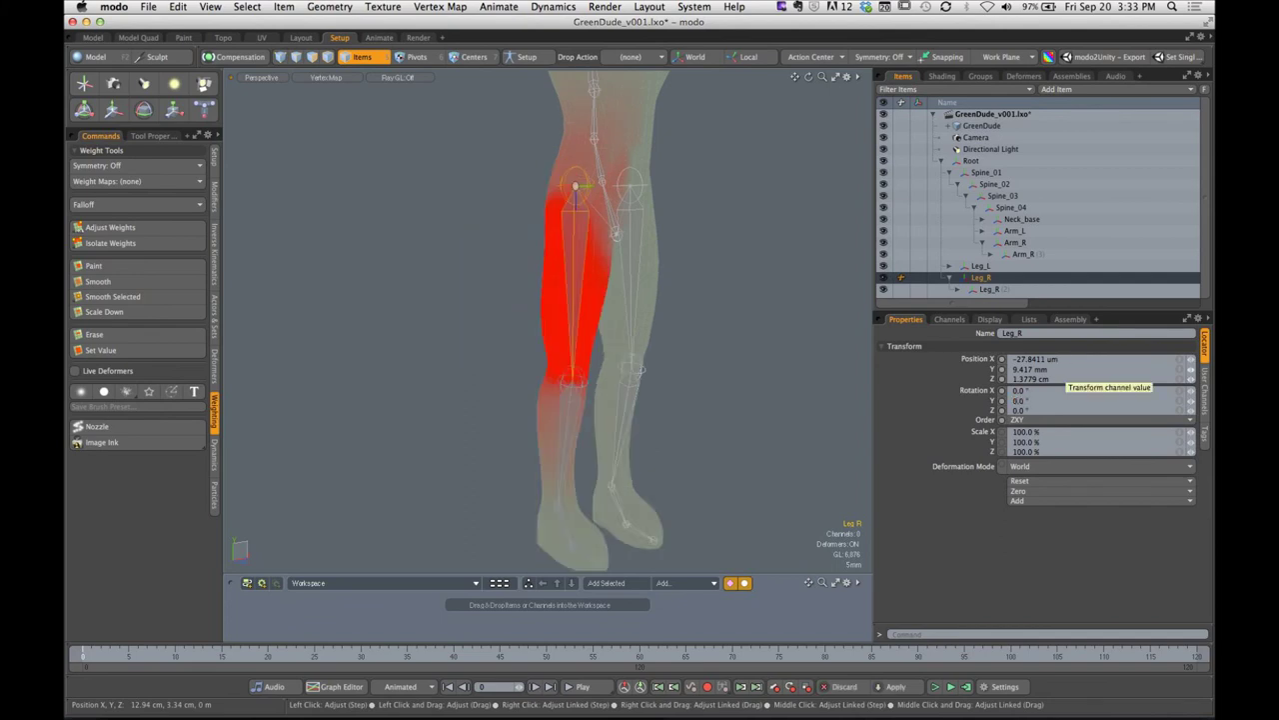
{"action": "left_click", "coordinate": [690, 347]}
{"action": "left_click_drag", "start_coordinate": [678, 346], "coordinate": [729, 345], "text": "alt"}
{"action": "left_click_drag", "start_coordinate": [730, 346], "coordinate": [701, 366], "text": "ctrl+alt"}
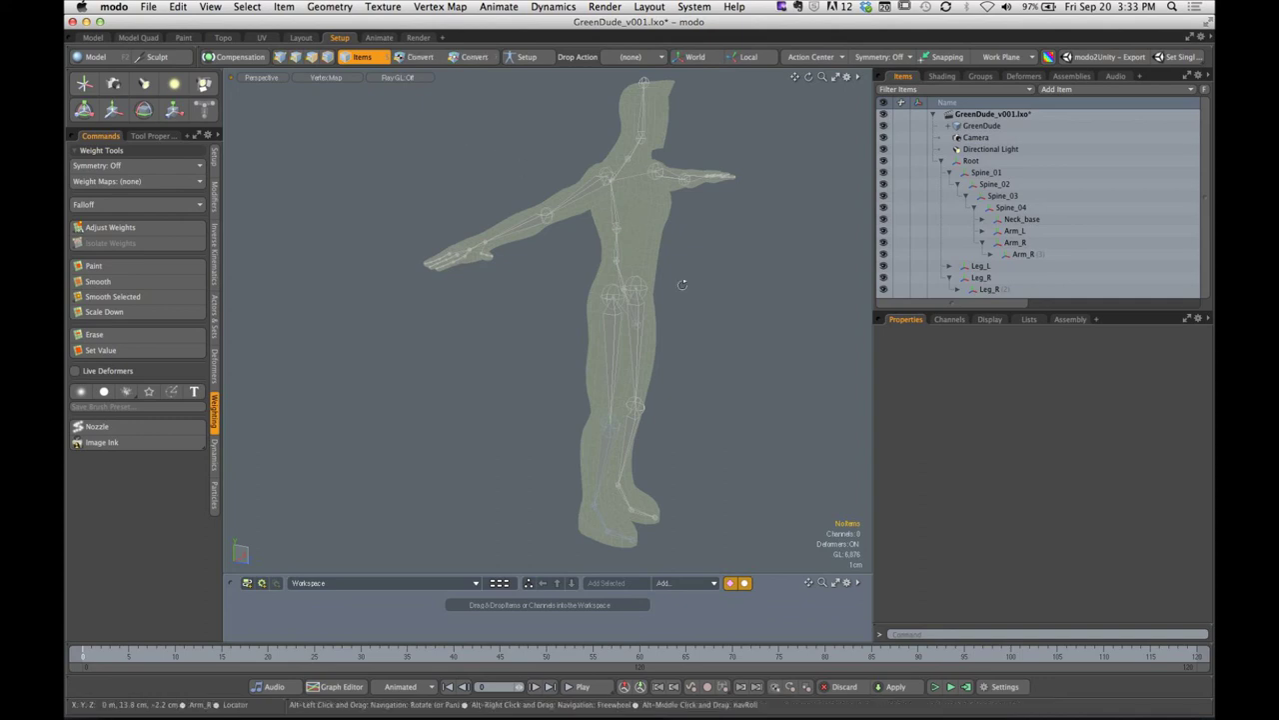
Check the weight influence of the right leg's hip and knee joints, adding the ankle joint to the knee selection for comparison
{"action": "left_click_drag", "start_coordinate": [683, 285], "coordinate": [607, 270], "text": "alt"}
{"action": "left_click", "coordinate": [564, 272]}
{"action": "left_click", "coordinate": [580, 378]}
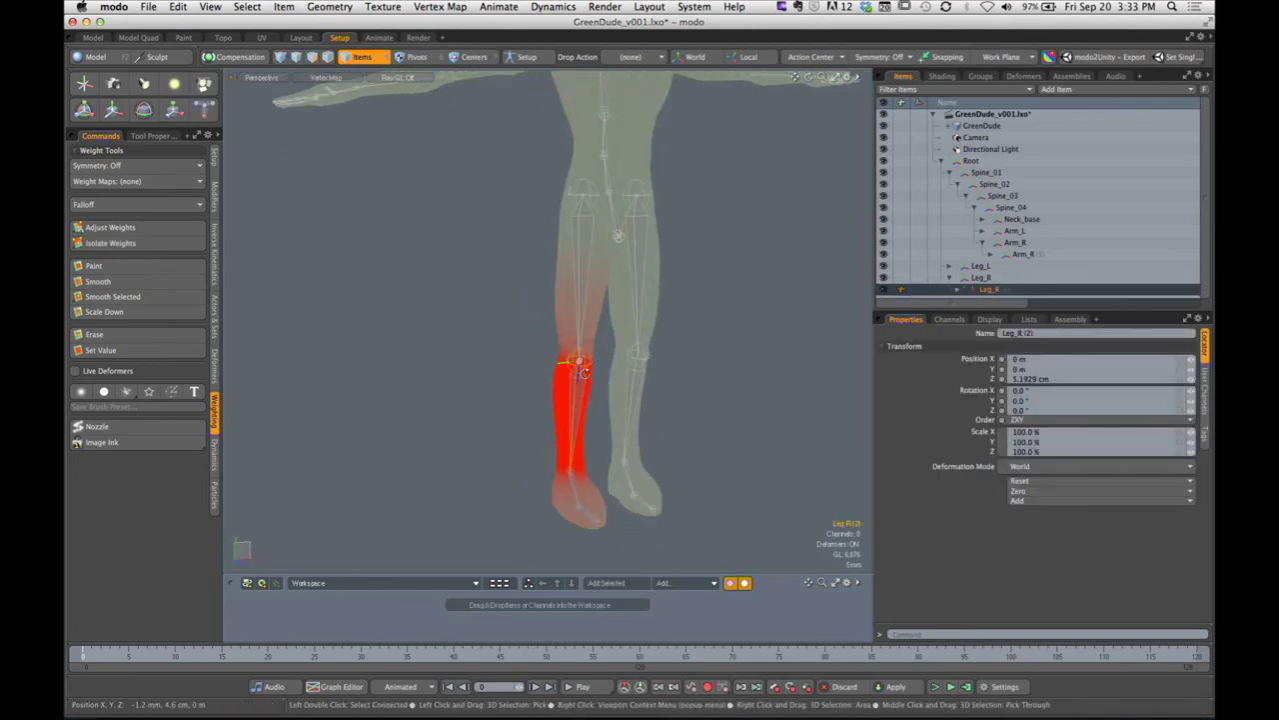
{"action": "left_click_drag", "start_coordinate": [580, 378], "coordinate": [691, 371], "text": "alt"}
{"action": "left_click_drag", "start_coordinate": [598, 476], "coordinate": [642, 380], "text": "alt+shift"}
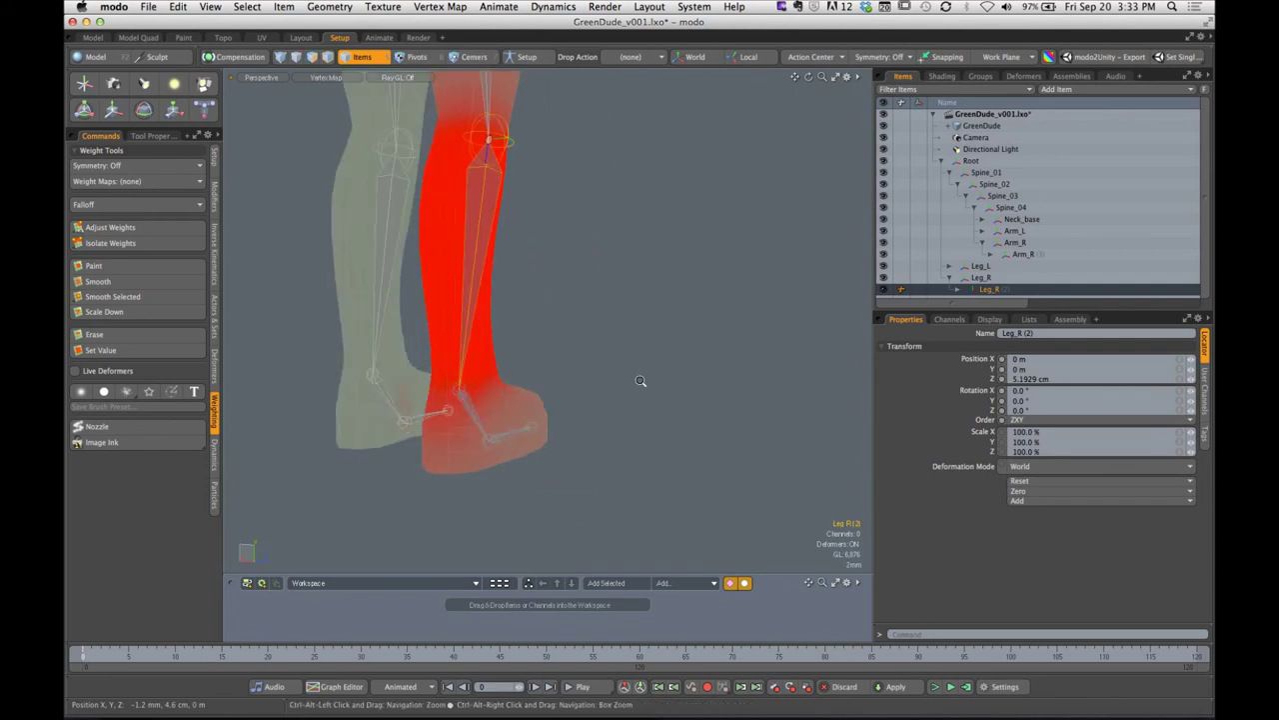
{"action": "left_click", "coordinate": [467, 395], "text": "shift"}
{"action": "left_click_drag", "start_coordinate": [483, 395], "coordinate": [498, 370], "text": "alt"}
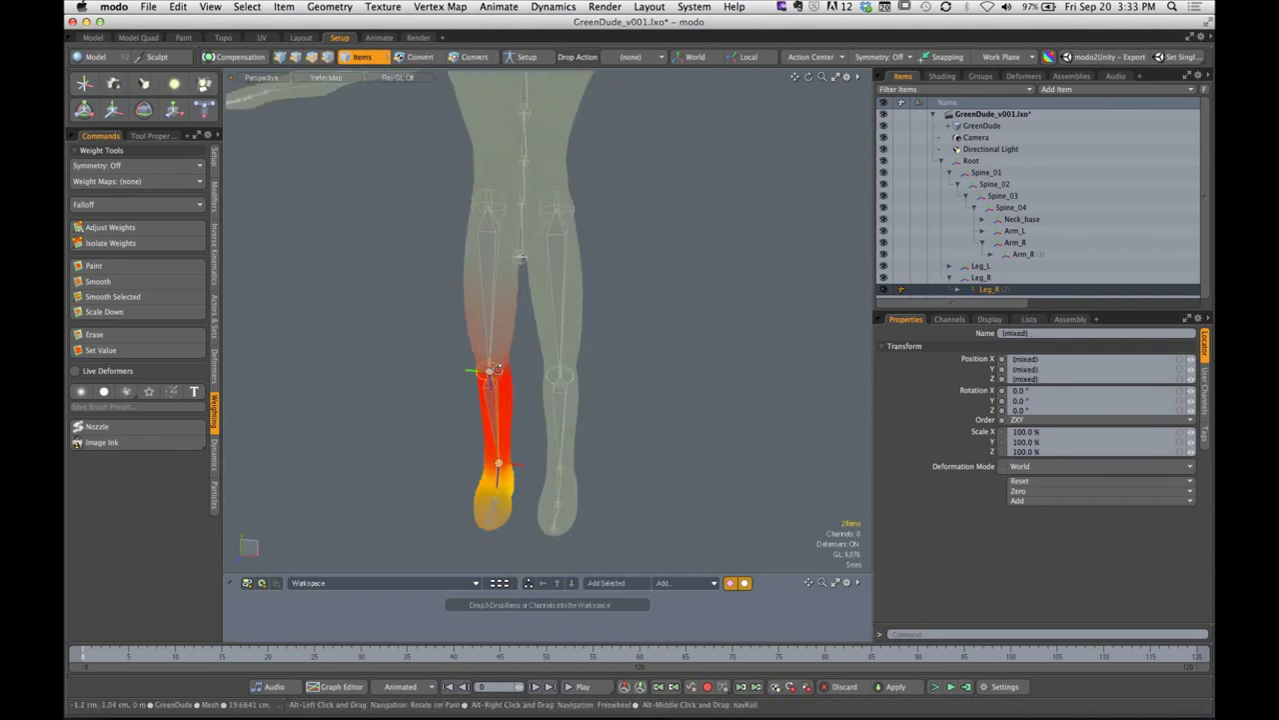
Check the weight influence of the left leg's joints in turn, from the hip down to the toe
{"action": "left_click", "coordinate": [573, 206]}
{"action": "left_click", "coordinate": [575, 272]}
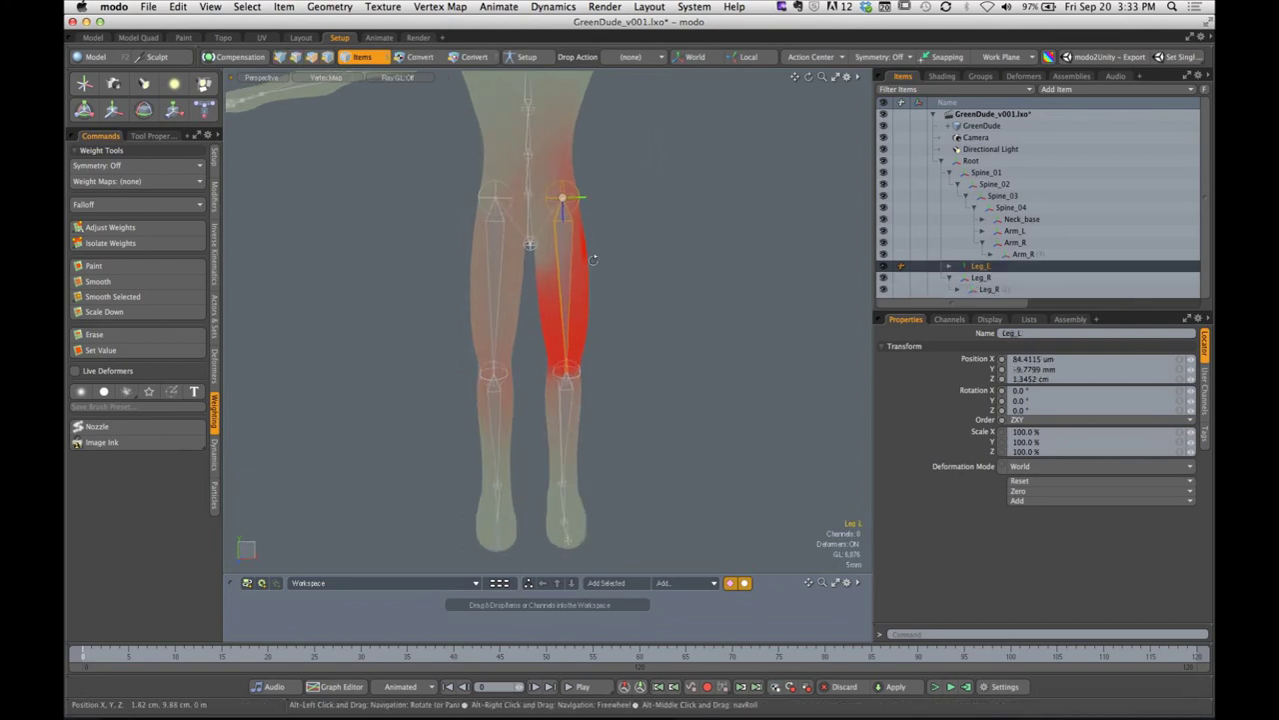
{"action": "left_click", "coordinate": [568, 398]}
{"action": "left_click_drag", "start_coordinate": [575, 440], "coordinate": [478, 390], "text": "alt+shift"}
{"action": "left_click", "coordinate": [568, 425]}
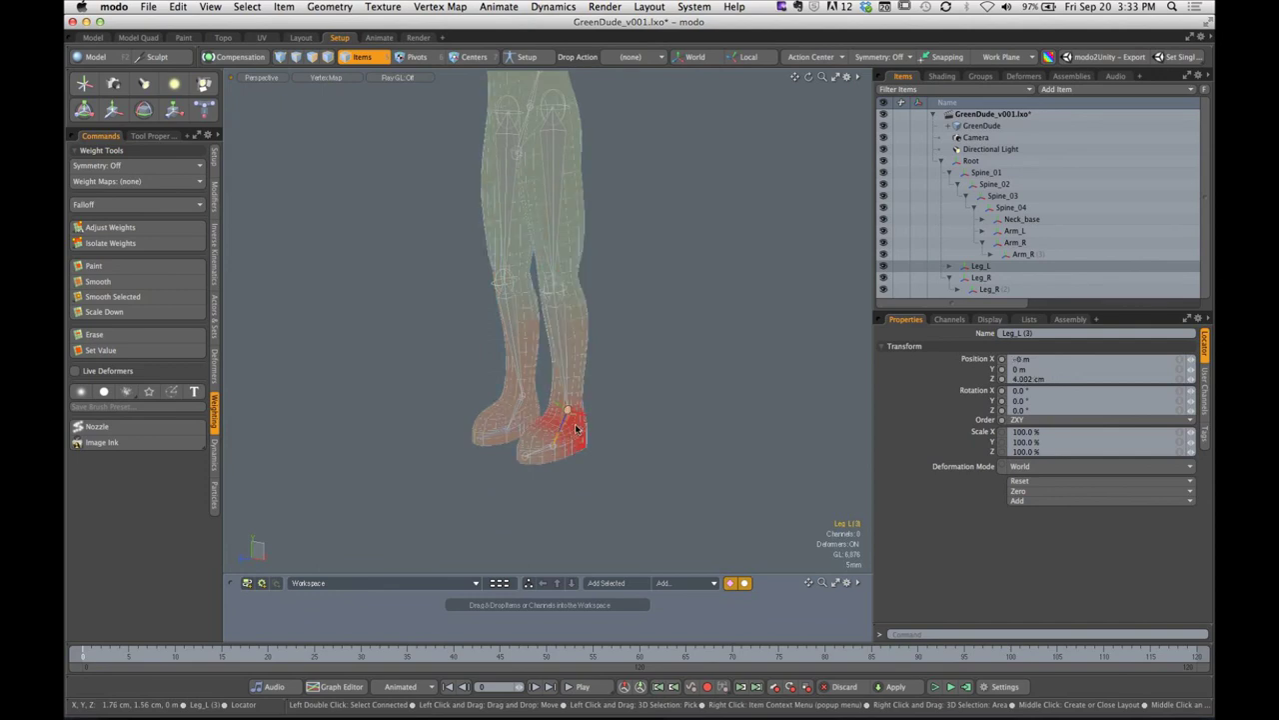
{"action": "left_click", "coordinate": [538, 462]}
{"action": "left_click", "coordinate": [527, 458]}
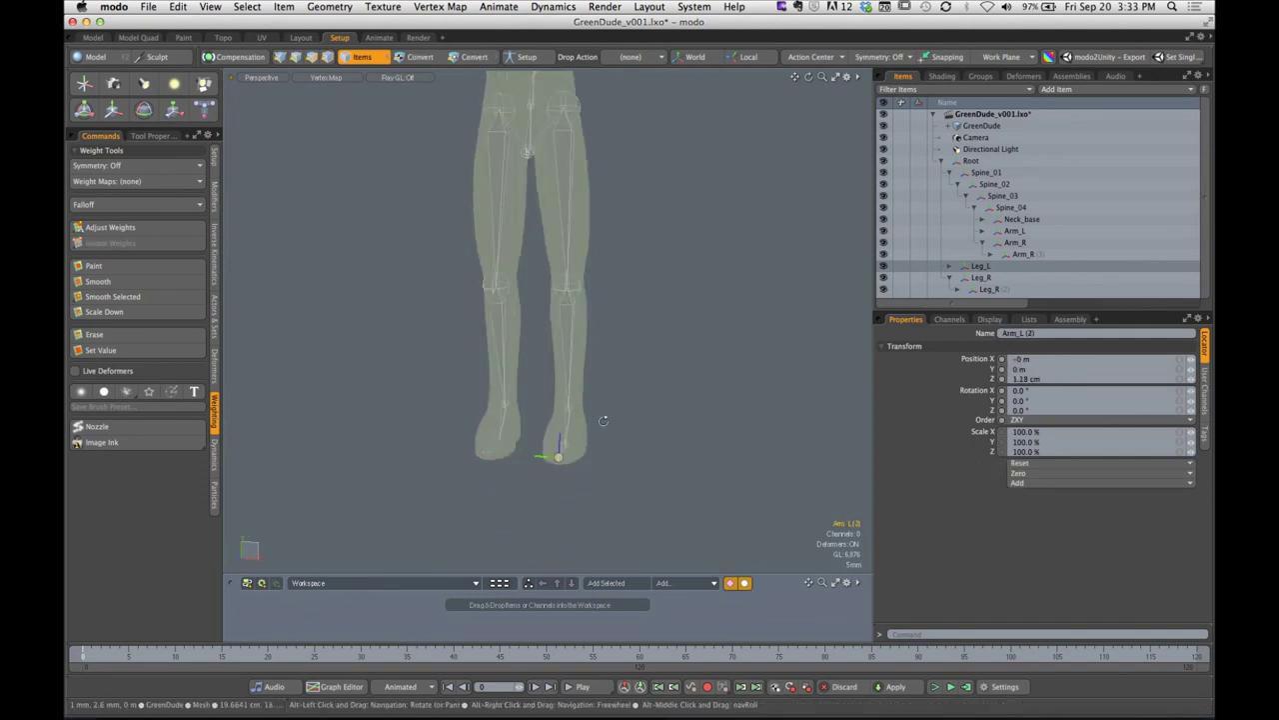
{"action": "left_click_drag", "start_coordinate": [603, 420], "coordinate": [630, 423], "text": "alt"}
{"action": "left_click_drag", "start_coordinate": [630, 424], "coordinate": [642, 470], "text": "alt+shift"}
{"action": "left_click_drag", "start_coordinate": [600, 381], "coordinate": [700, 340], "text": "ctrl+alt"}
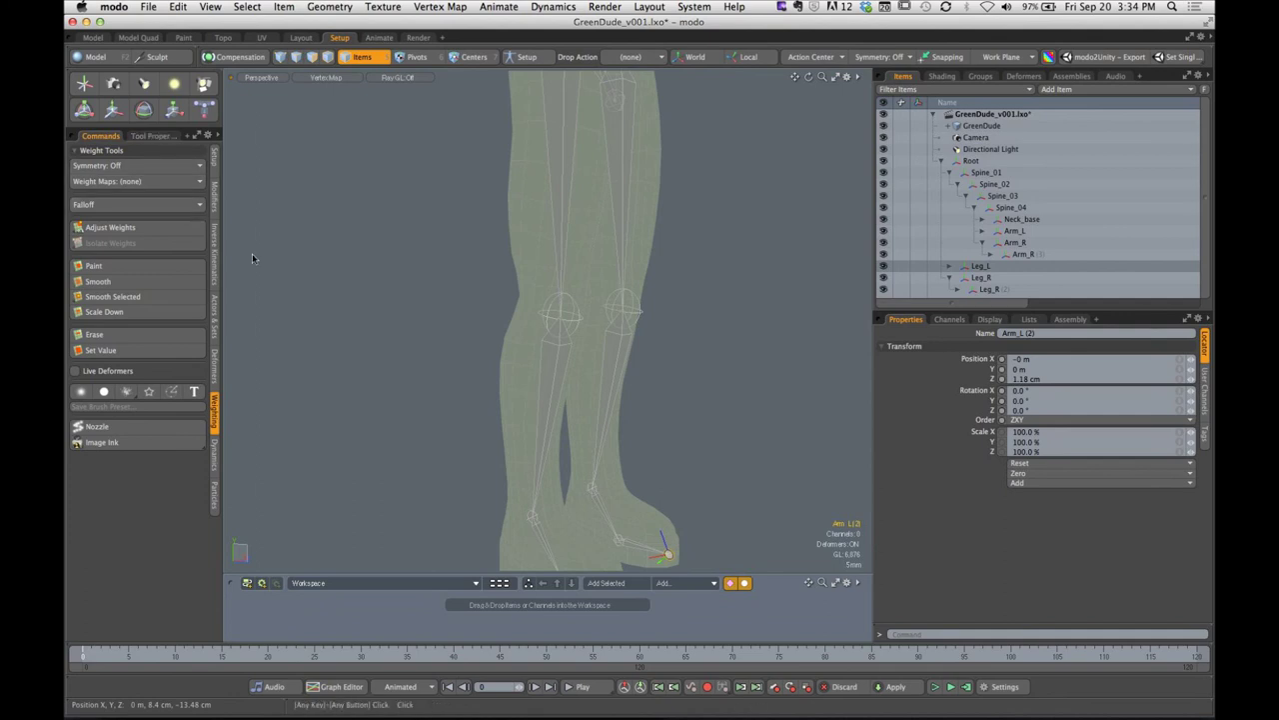
{"action": "scroll", "coordinate": [560, 371], "scroll_direction": "down", "scroll_amount": 3}
{"action": "left_click_drag", "start_coordinate": [636, 365], "coordinate": [573, 367], "text": "alt"}
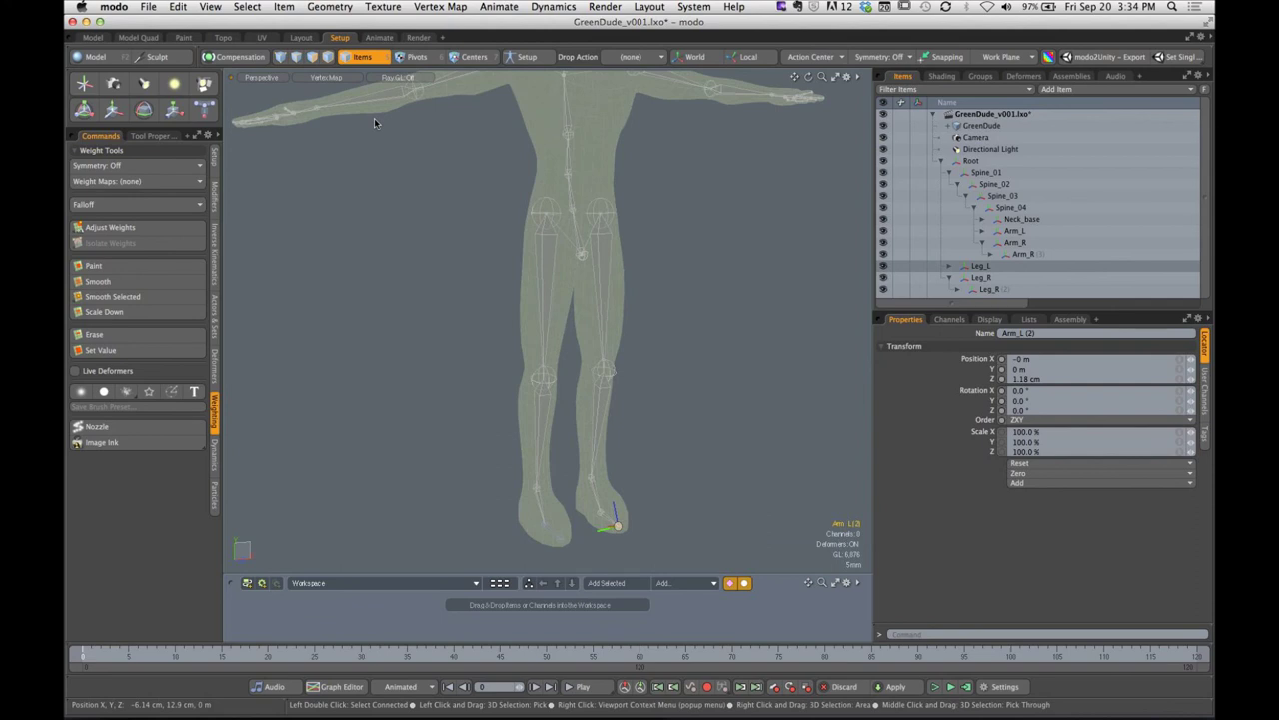
{"action": "left_click", "coordinate": [198, 207]}
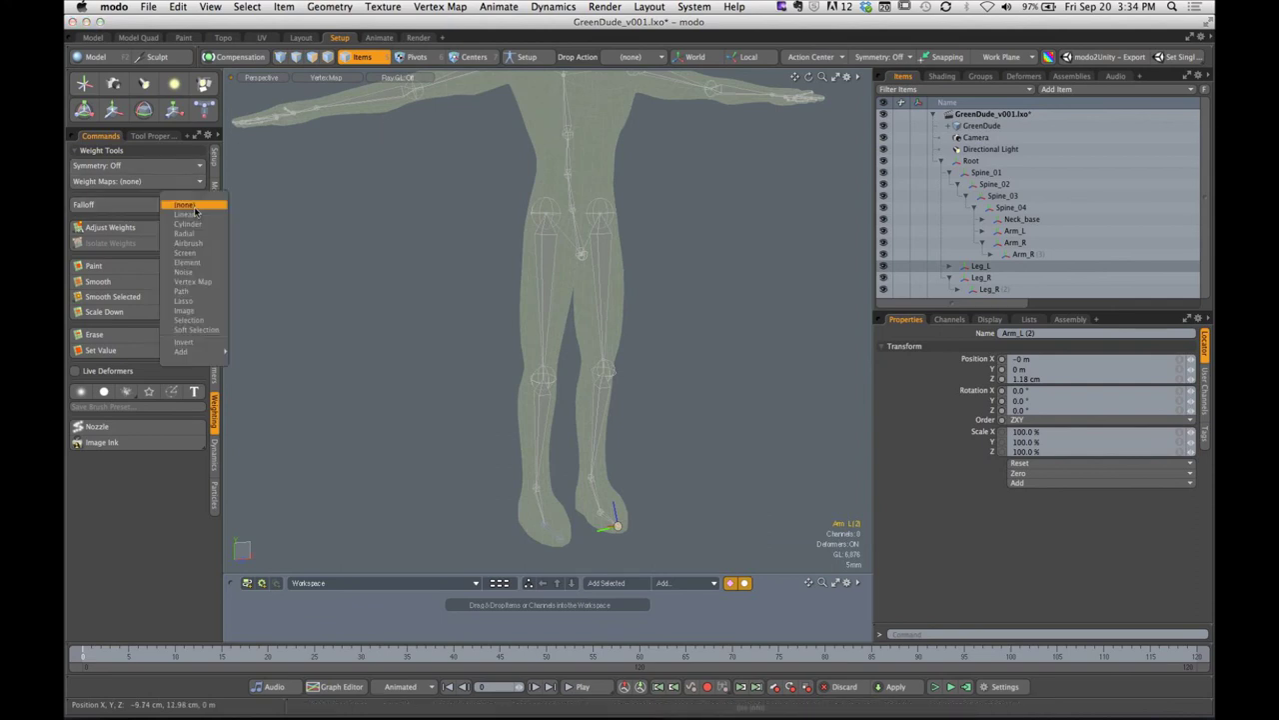
{"action": "left_click", "coordinate": [257, 213]}
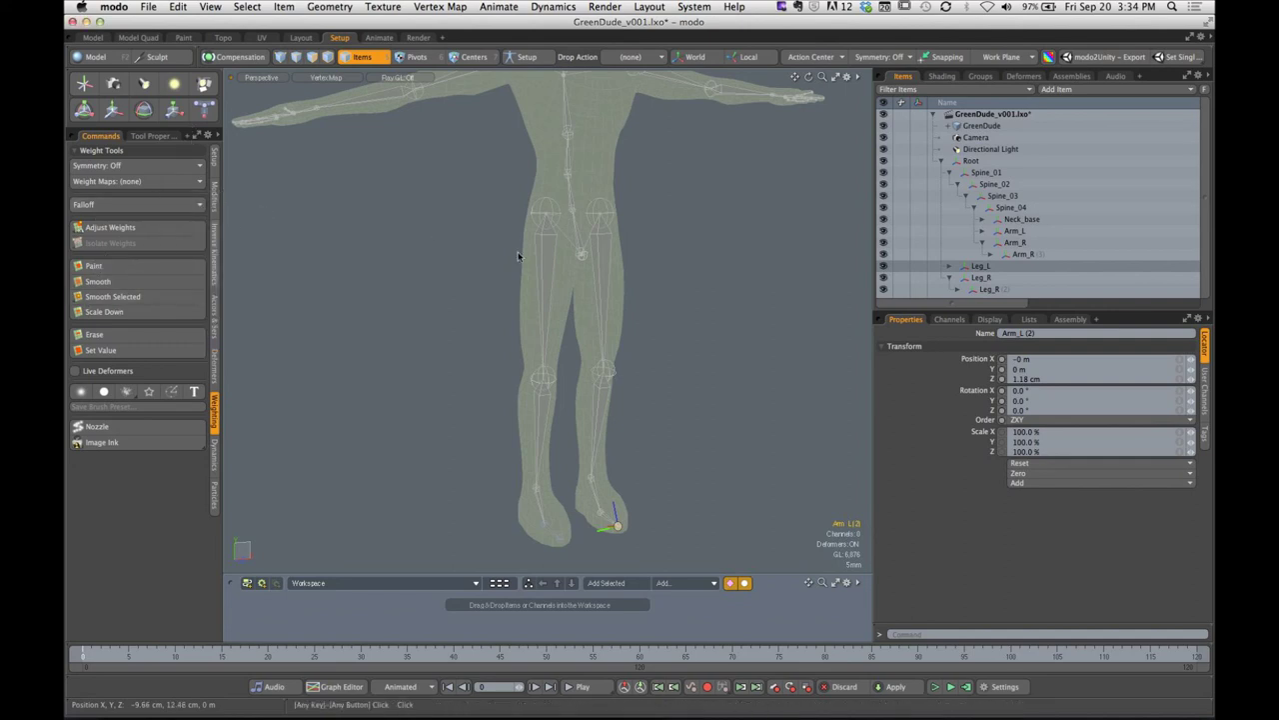
Compare the two hip joints, keep the left hip joint Leg_L selected, and select the right leg's vertices from the front
{"action": "left_click", "coordinate": [550, 211]}
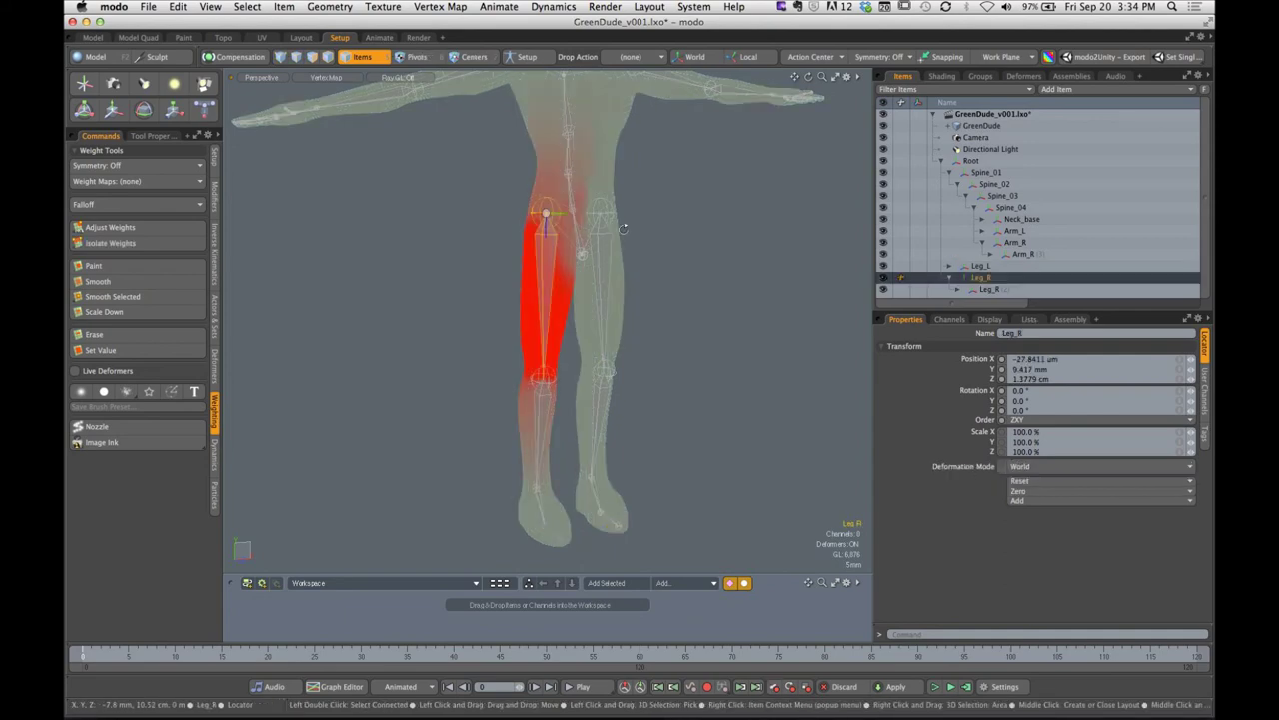
{"action": "left_click_drag", "start_coordinate": [583, 248], "coordinate": [549, 232], "text": "alt"}
{"action": "left_click", "coordinate": [610, 212]}
{"action": "left_click_drag", "start_coordinate": [622, 208], "coordinate": [595, 211], "text": "alt+shift"}
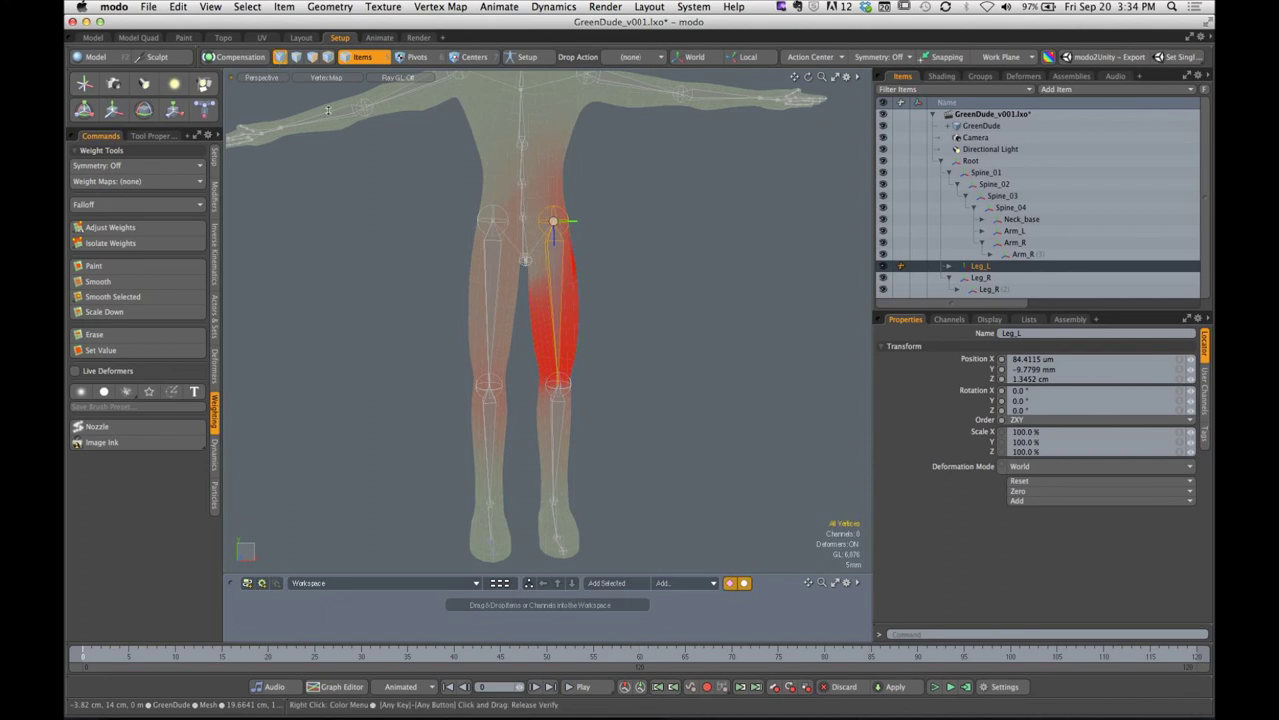
{"action": "left_click", "coordinate": [281, 56]}
{"action": "left_click_drag", "start_coordinate": [400, 164], "coordinate": [517, 489]}
{"action": "left_click_drag", "start_coordinate": [402, 373], "coordinate": [518, 539], "text": "alt+shift"}
{"action": "left_click_drag", "start_coordinate": [639, 466], "coordinate": [540, 390], "text": "alt"}
Add the right leg's remaining vertices to the selection from the back and the underside of the foot
{"action": "left_click_drag", "start_coordinate": [472, 154], "coordinate": [516, 271], "text": "shift"}
{"action": "right_click_drag", "start_coordinate": [518, 271], "coordinate": [622, 538], "text": "shift"}
{"action": "left_click_drag", "start_coordinate": [571, 462], "coordinate": [550, 325], "text": "alt+shift"}
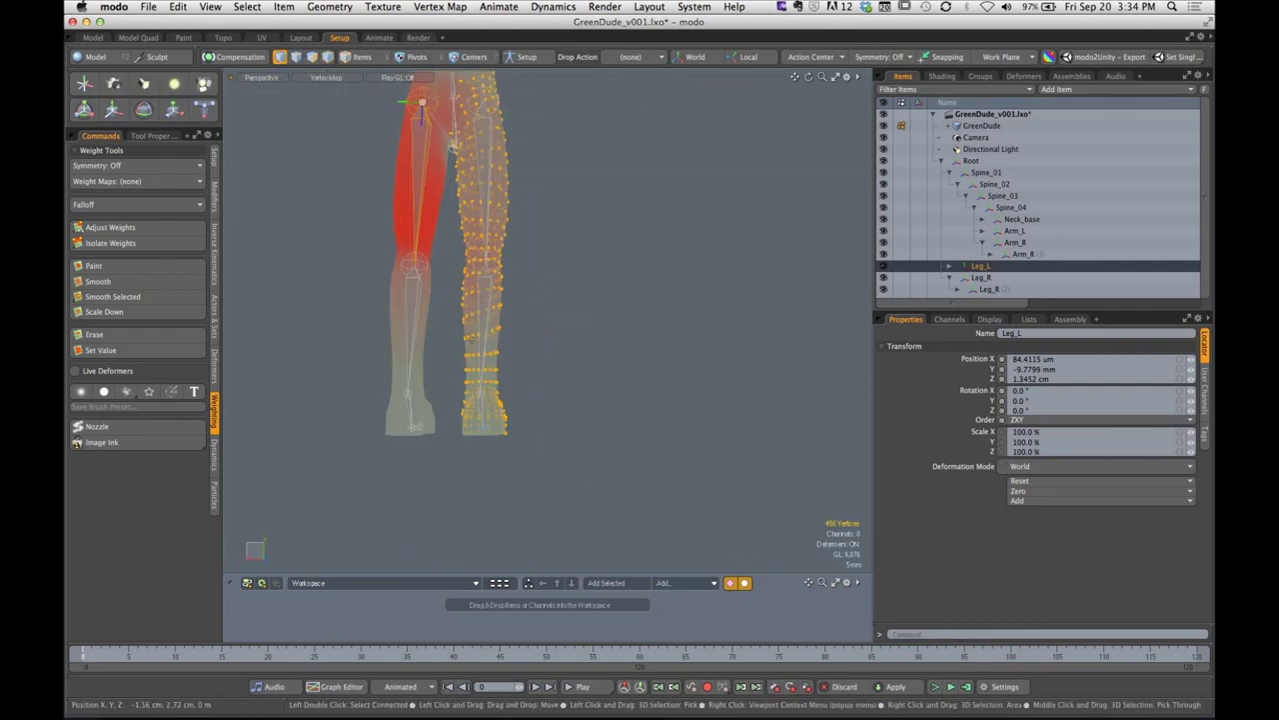
{"action": "right_click_drag", "start_coordinate": [447, 328], "coordinate": [542, 459], "text": "shift"}
{"action": "left_click_drag", "start_coordinate": [542, 452], "coordinate": [527, 360], "text": "alt"}
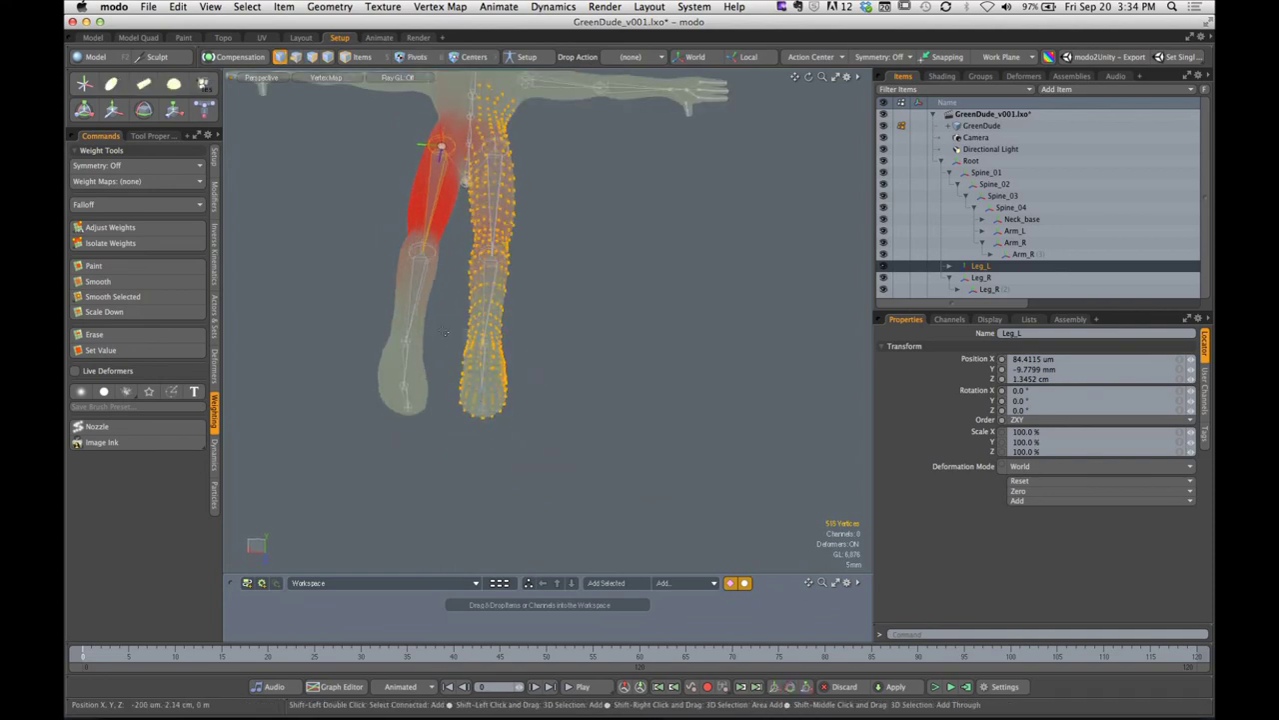
{"action": "right_click_drag", "start_coordinate": [445, 329], "coordinate": [519, 455], "text": "shift"}
{"action": "left_click_drag", "start_coordinate": [372, 245], "coordinate": [395, 329], "text": "alt"}
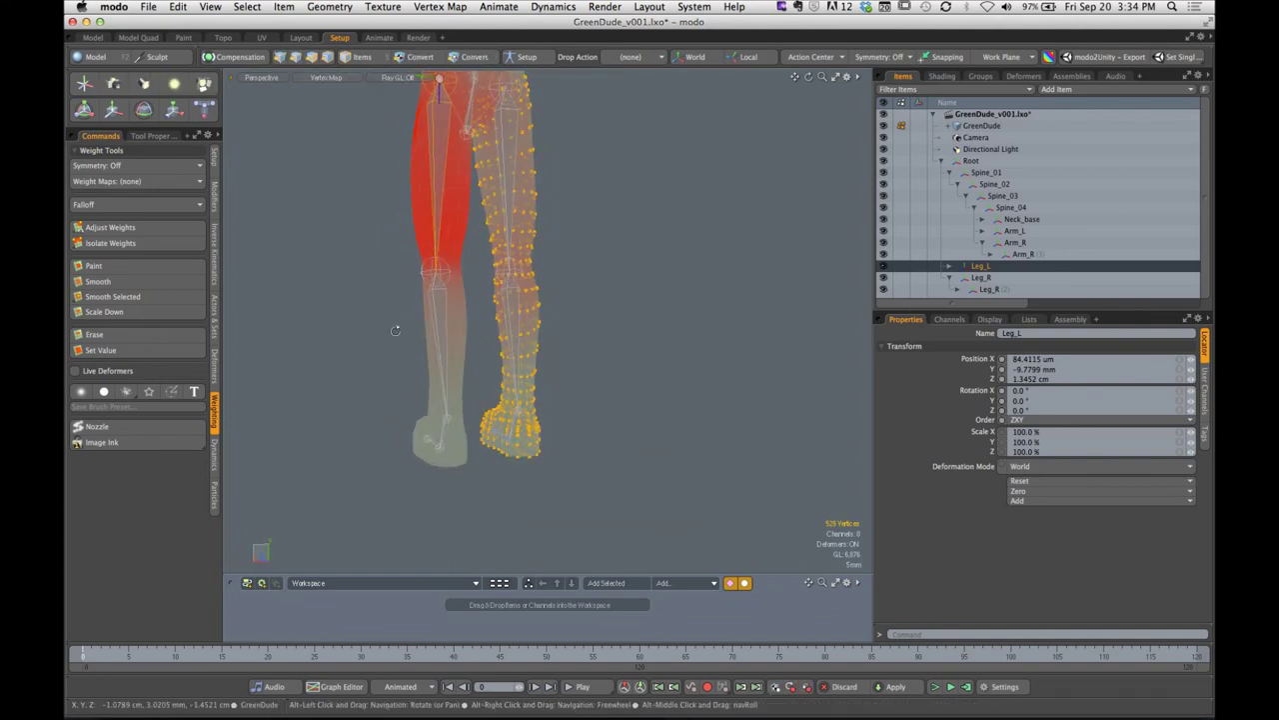
Zero the left hip joint's weight on the selected right leg vertices with Adjust Weights, and clear the selection
{"action": "left_click", "coordinate": [115, 227]}
{"action": "left_click", "coordinate": [587, 331]}
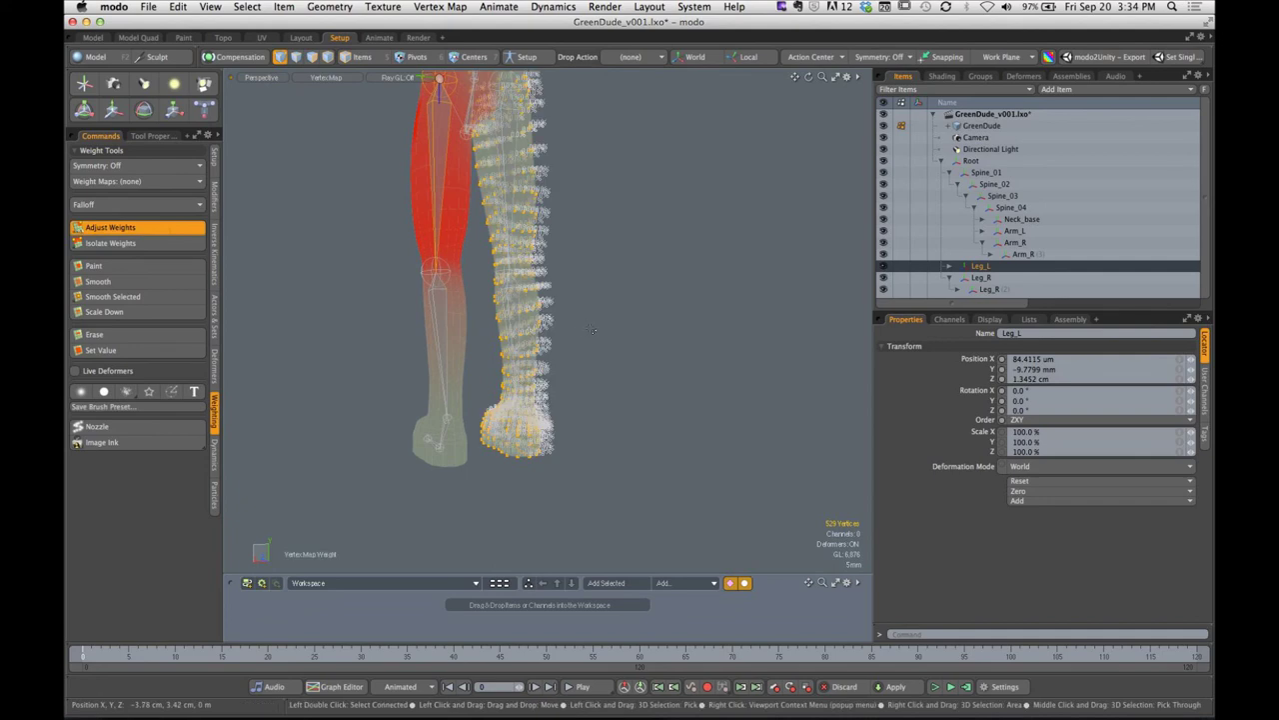
{"action": "key", "text": "Escape"}
{"action": "key", "text": "Escape"}
{"action": "left_click_drag", "start_coordinate": [587, 331], "coordinate": [577, 338], "text": "alt"}
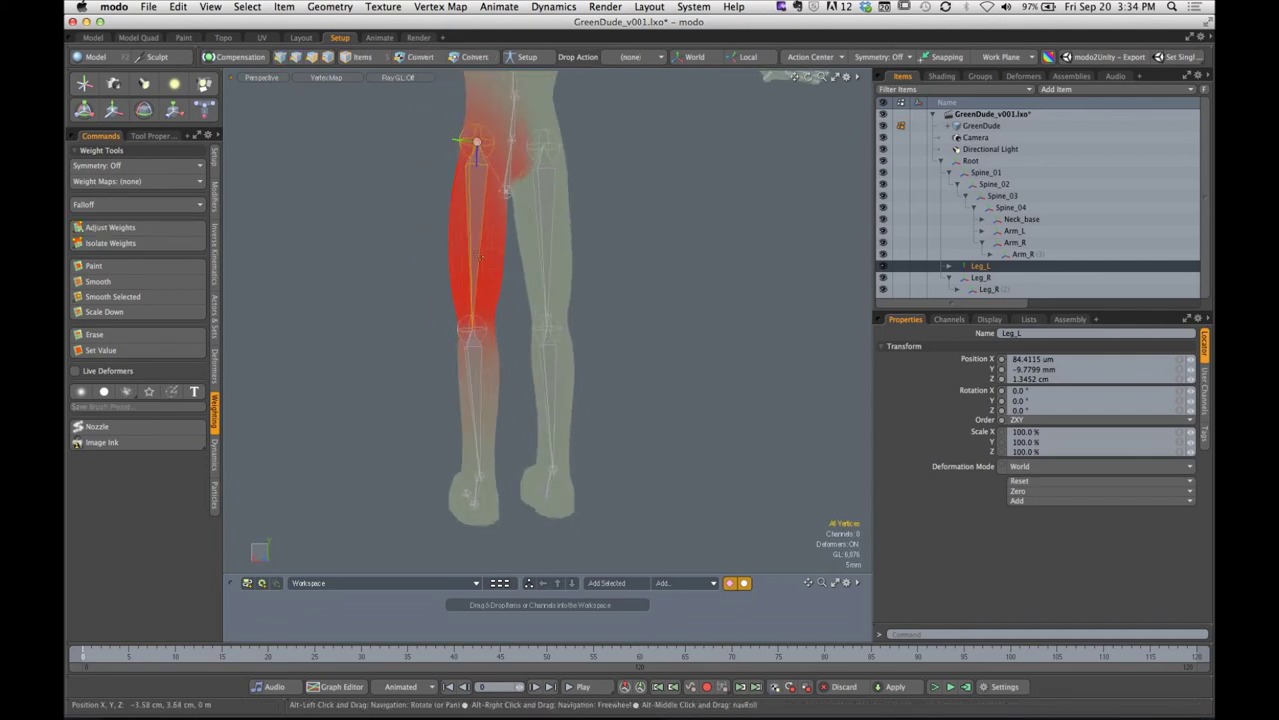
Select the left knee joint Leg_L (2), and select the right leg's vertices from the back, underside and front
{"action": "key", "text": "5"}
{"action": "left_click", "coordinate": [477, 342]}
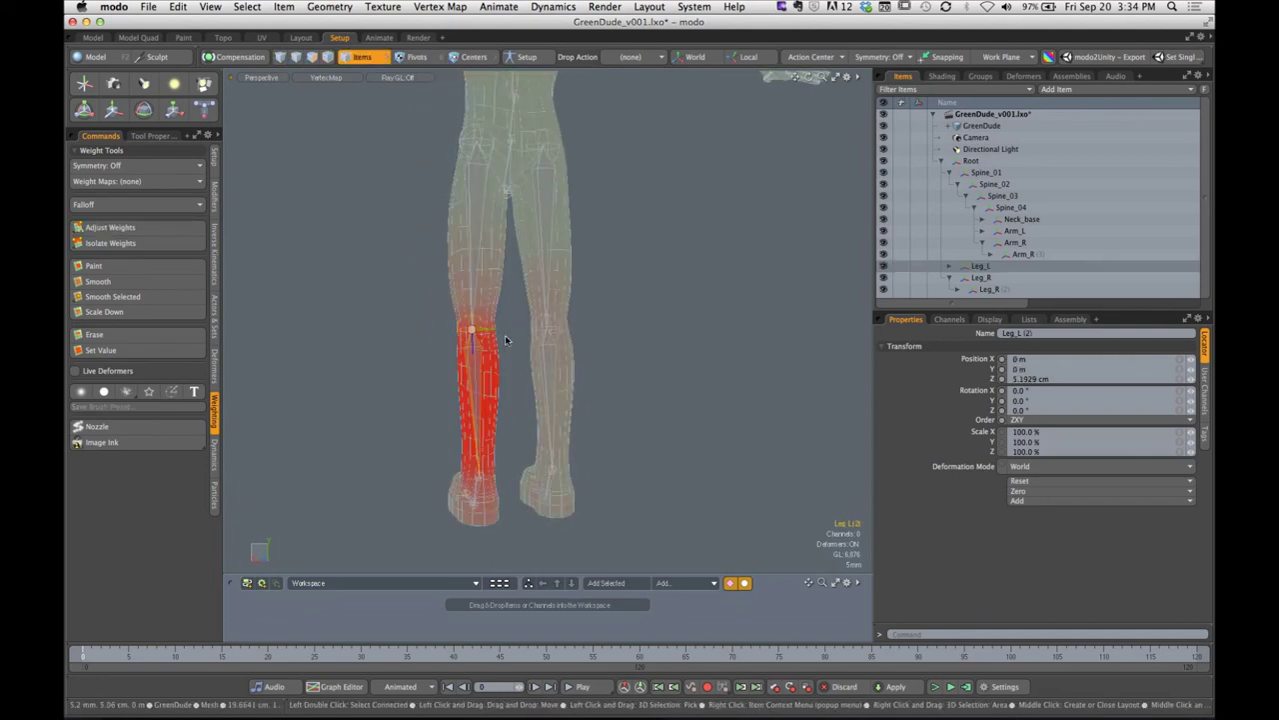
{"action": "left_click_drag", "start_coordinate": [508, 336], "coordinate": [444, 334], "text": "alt"}
{"action": "left_click", "coordinate": [282, 56]}
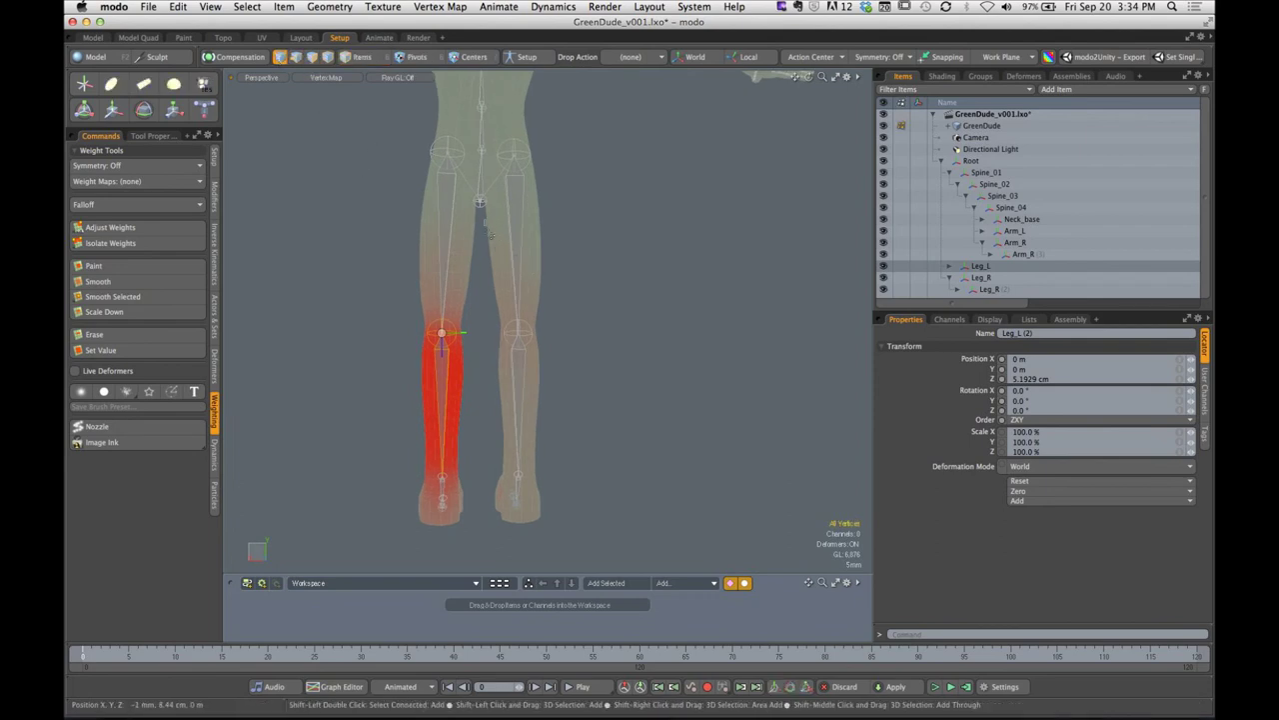
{"action": "right_click_drag", "start_coordinate": [485, 219], "coordinate": [615, 572], "text": "shift"}
{"action": "left_click_drag", "start_coordinate": [566, 396], "coordinate": [555, 342], "text": "alt"}
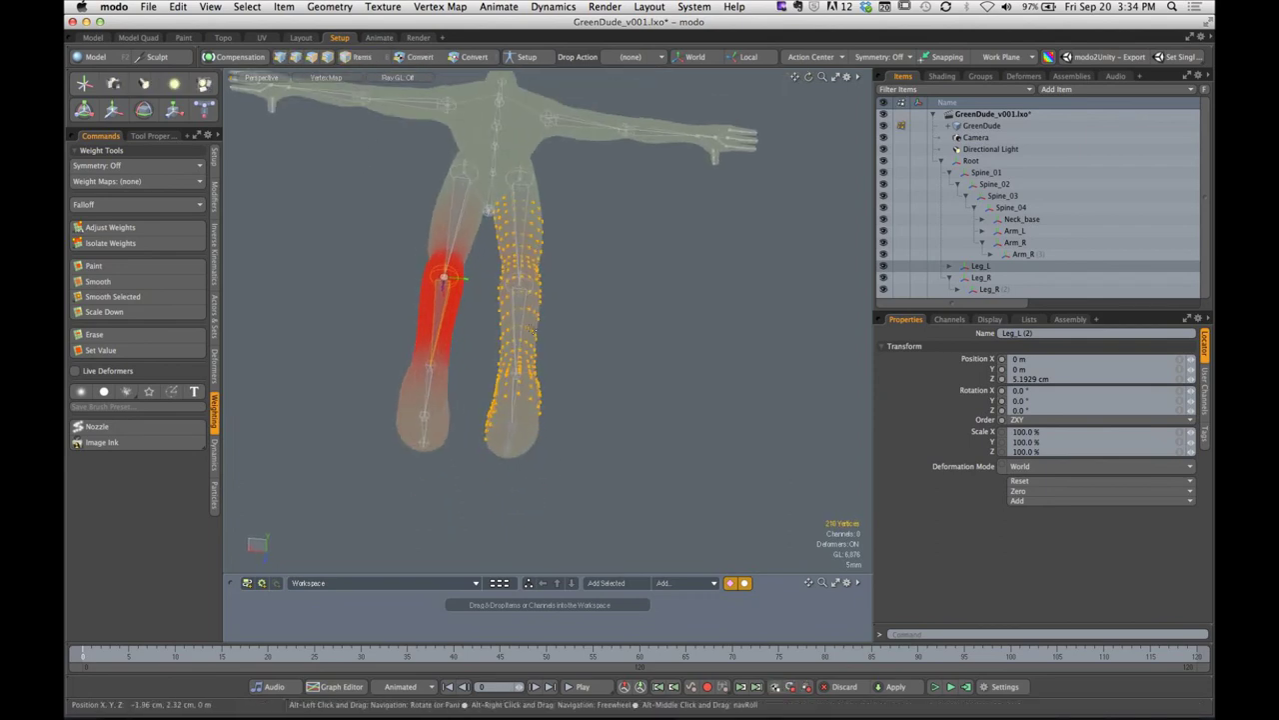
{"action": "right_click_drag", "start_coordinate": [465, 348], "coordinate": [646, 516], "text": "shift"}
{"action": "left_click_drag", "start_coordinate": [585, 378], "coordinate": [435, 379], "text": "alt"}
{"action": "right_click_drag", "start_coordinate": [358, 176], "coordinate": [509, 512], "text": "shift"}
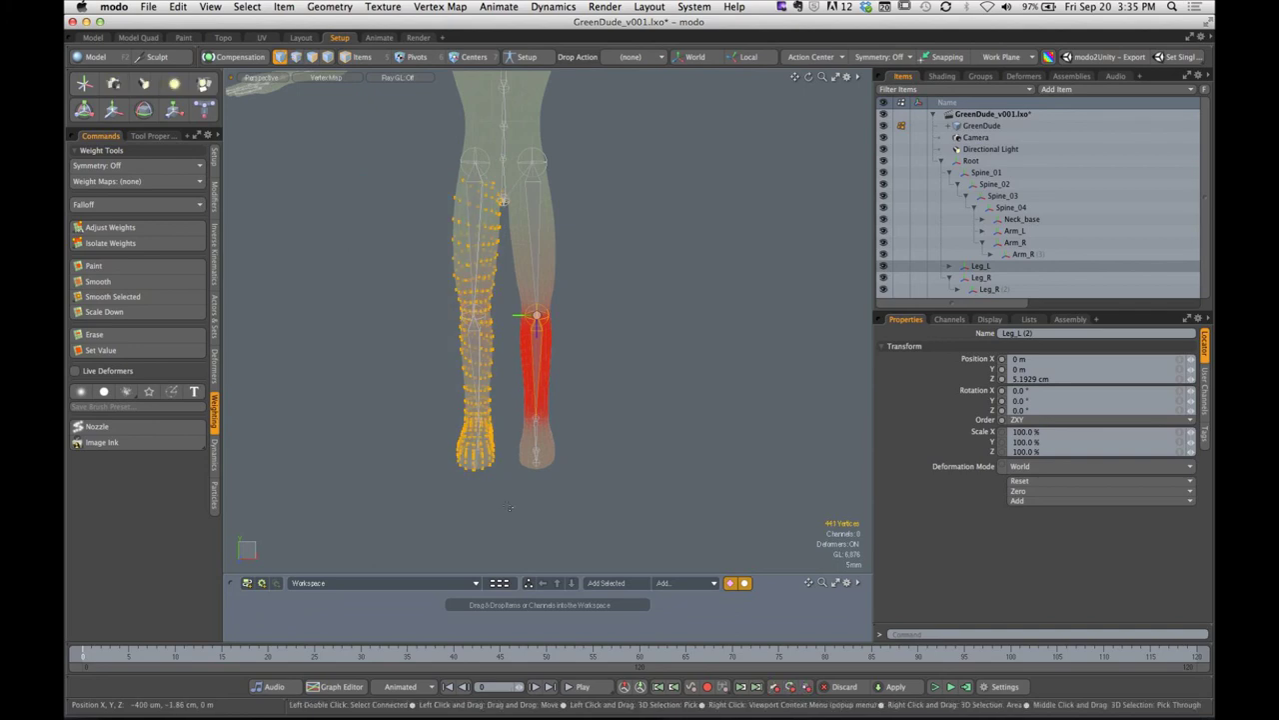
Zero the left knee joint's weight on the selected right leg vertices with Adjust Weights, and clear the selection
{"action": "left_click", "coordinate": [140, 229]}
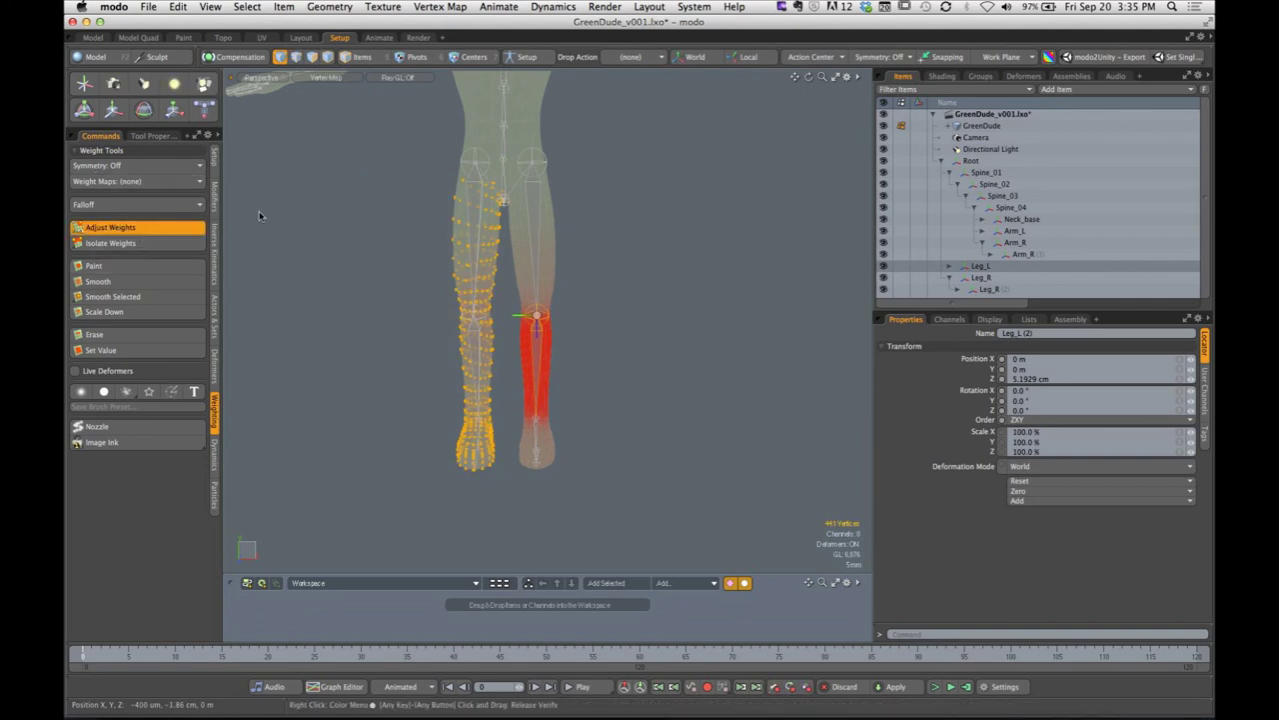
{"action": "left_click", "coordinate": [356, 274]}
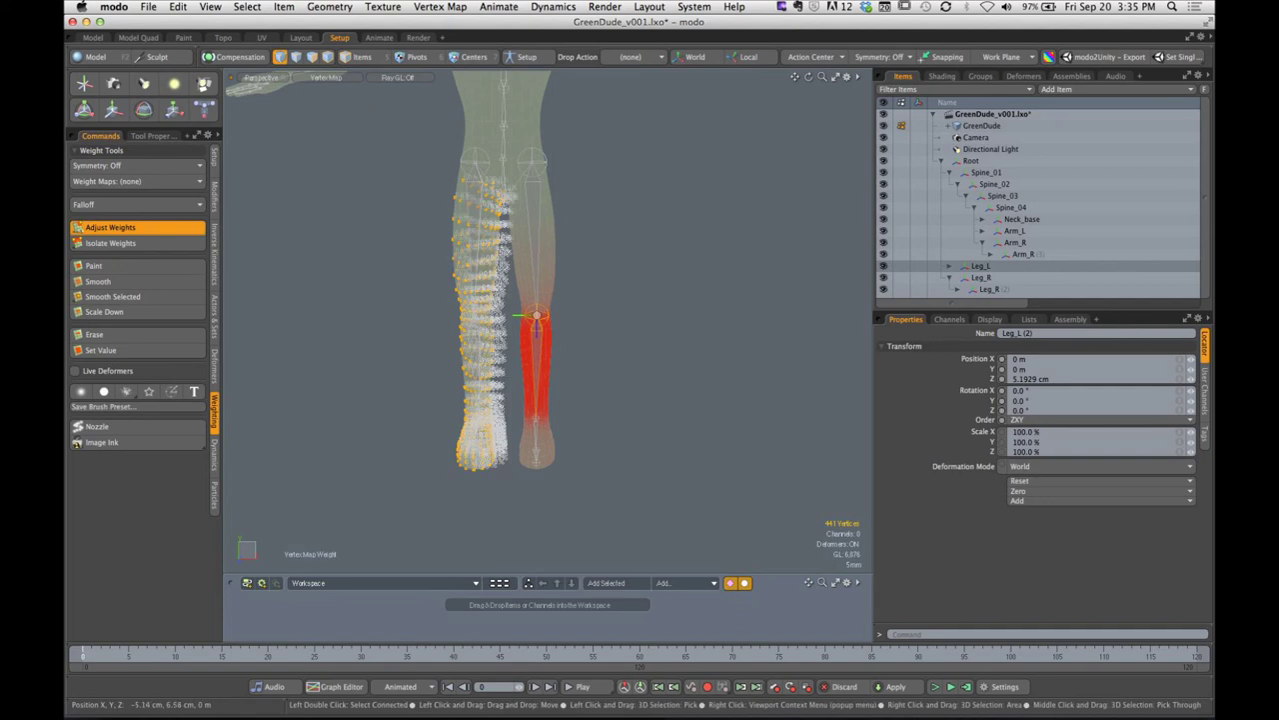
{"action": "key", "text": "Escape"}
{"action": "key", "text": "Escape"}
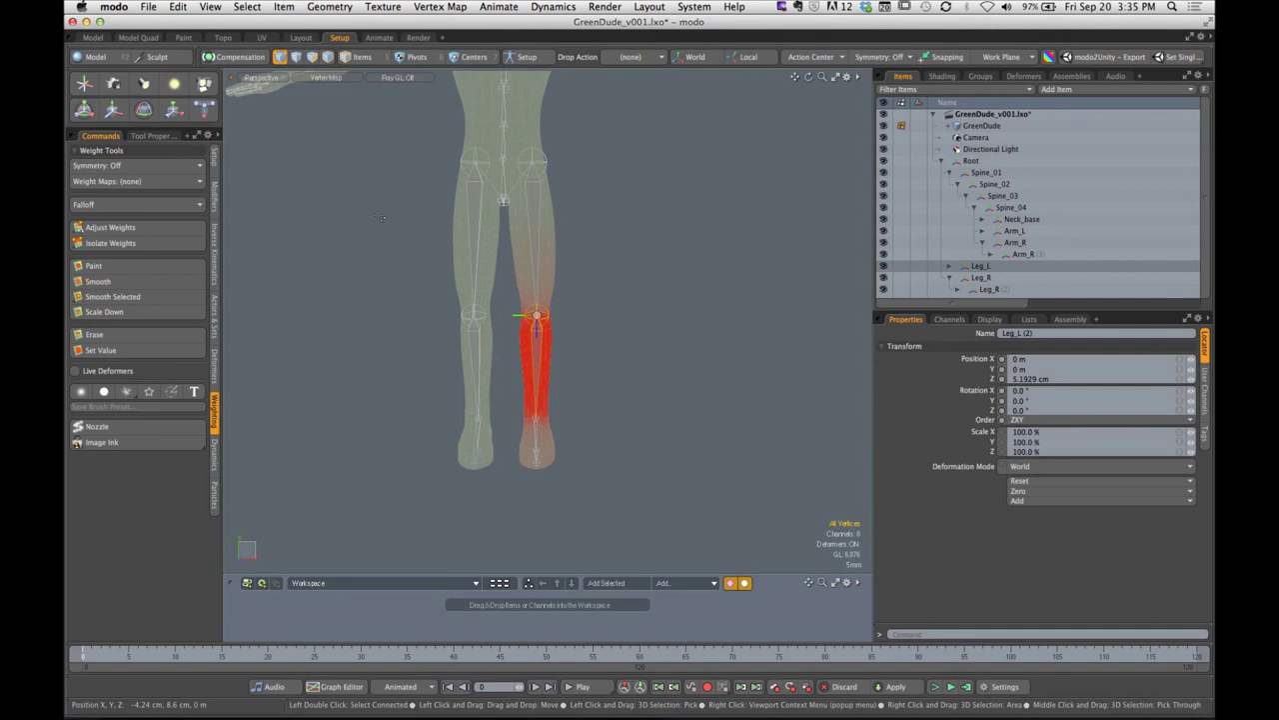
Check the weight maps of the joints from Arm_R, Arm_L and Neck_base down the spine to Root
{"action": "left_click_drag", "start_coordinate": [380, 217], "coordinate": [610, 300], "text": "alt"}
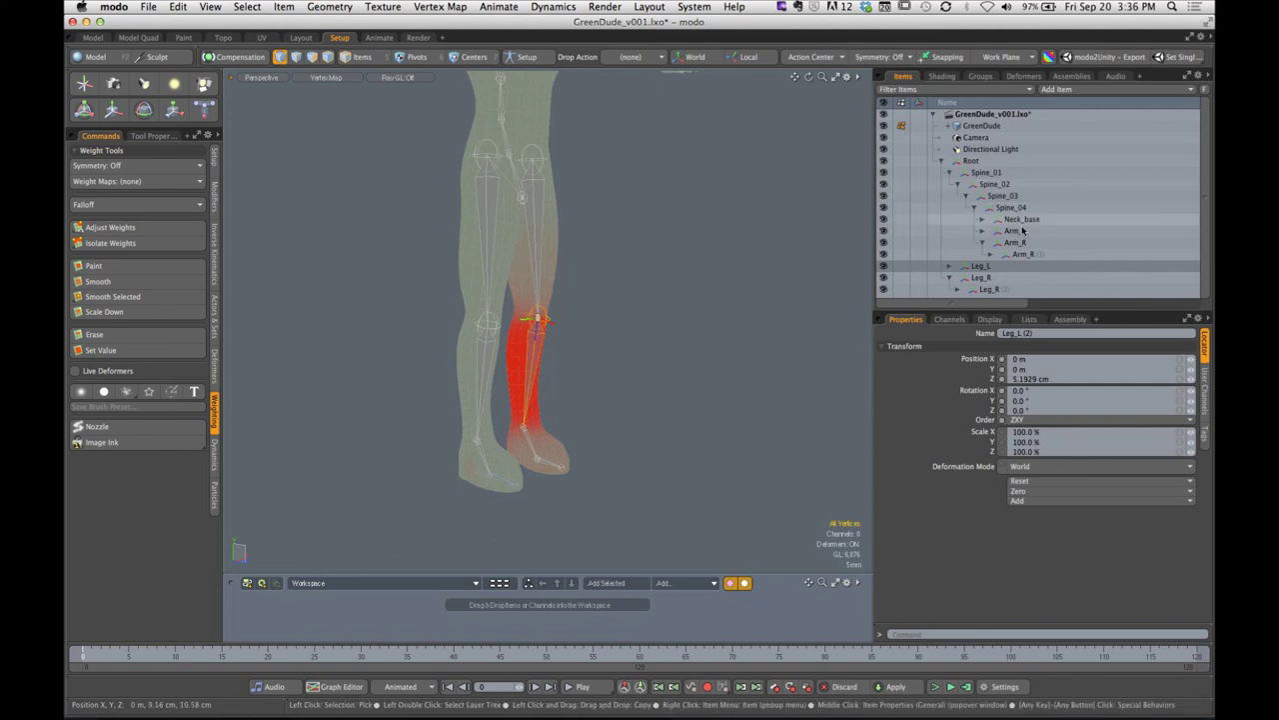
{"action": "left_click", "coordinate": [986, 244]}
{"action": "left_click", "coordinate": [983, 243]}
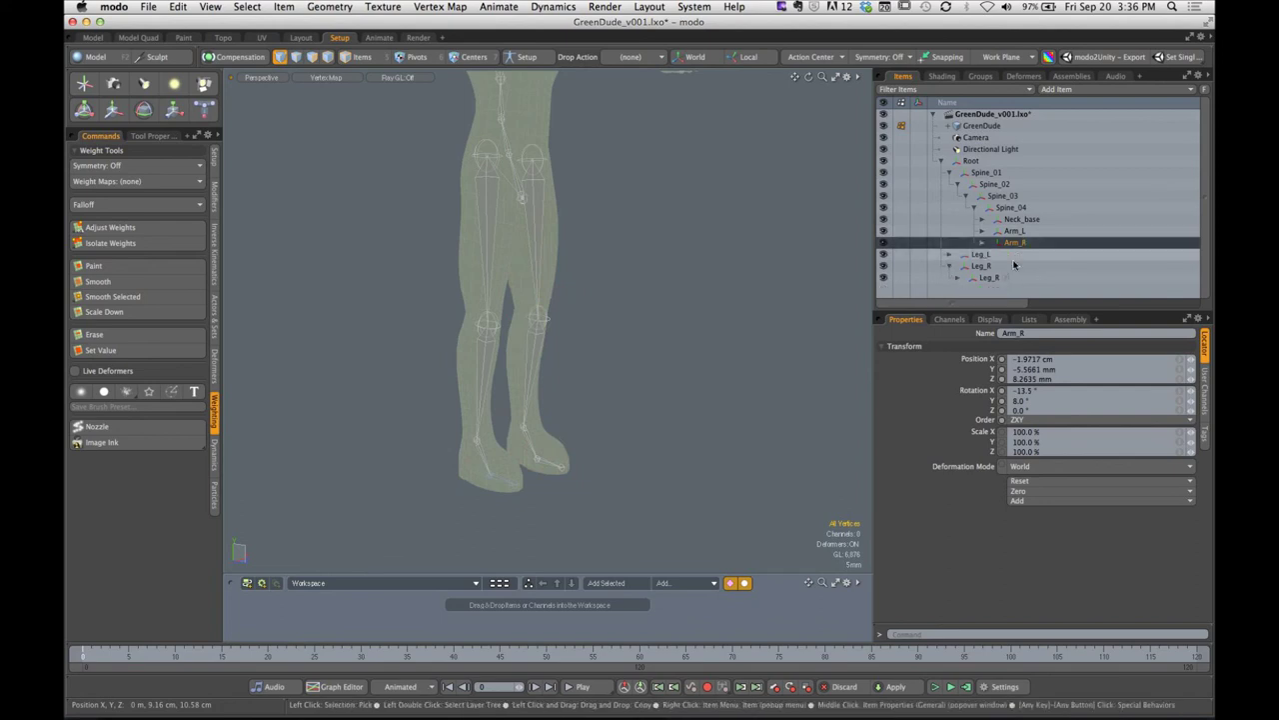
{"action": "left_click", "coordinate": [1011, 231]}
{"action": "left_click", "coordinate": [1010, 219]}
{"action": "left_click", "coordinate": [1006, 206]}
{"action": "left_click", "coordinate": [1001, 196]}
{"action": "left_click", "coordinate": [995, 184]}
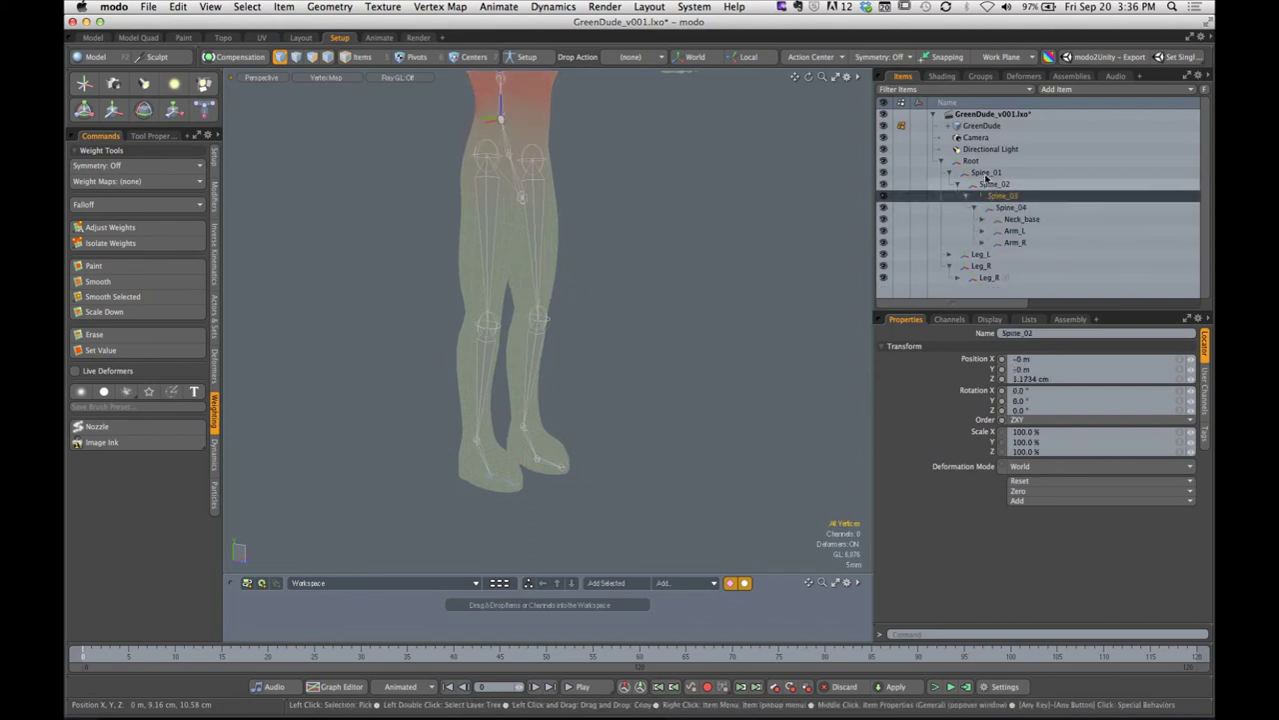
{"action": "left_click", "coordinate": [985, 172]}
{"action": "left_click", "coordinate": [971, 160]}
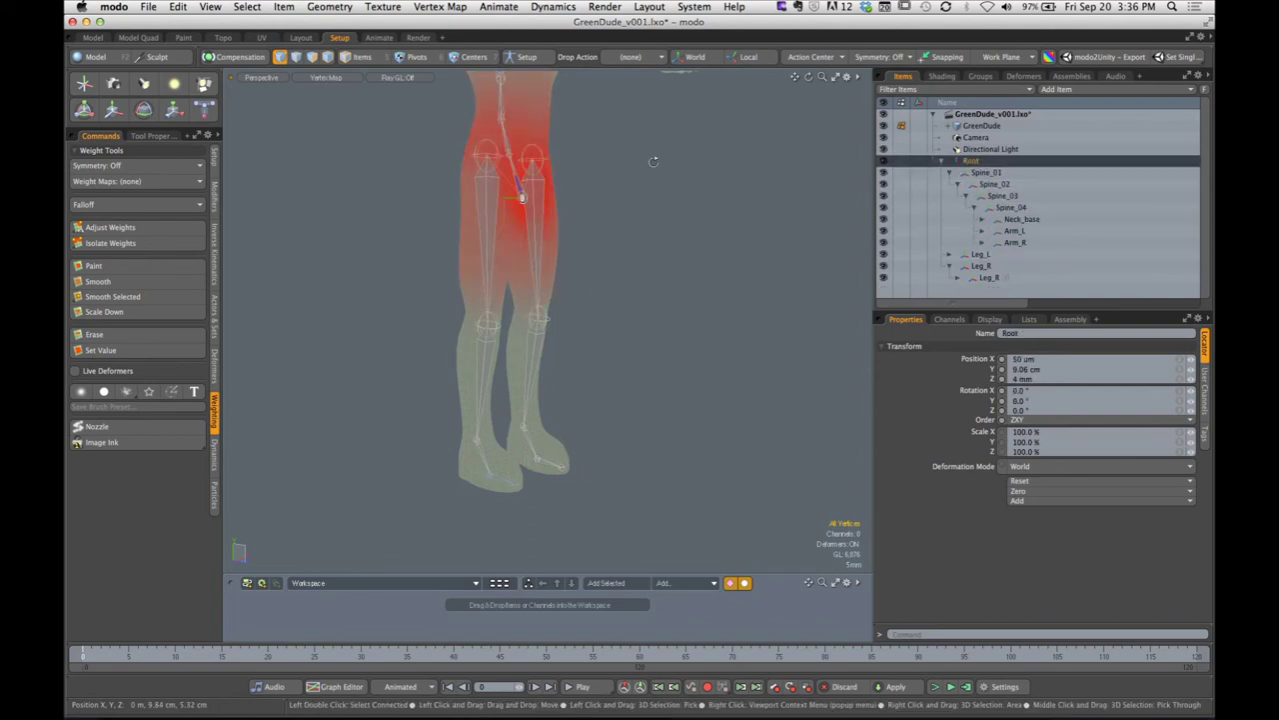
{"action": "left_click_drag", "start_coordinate": [654, 162], "coordinate": [698, 269], "text": "alt+shift"}
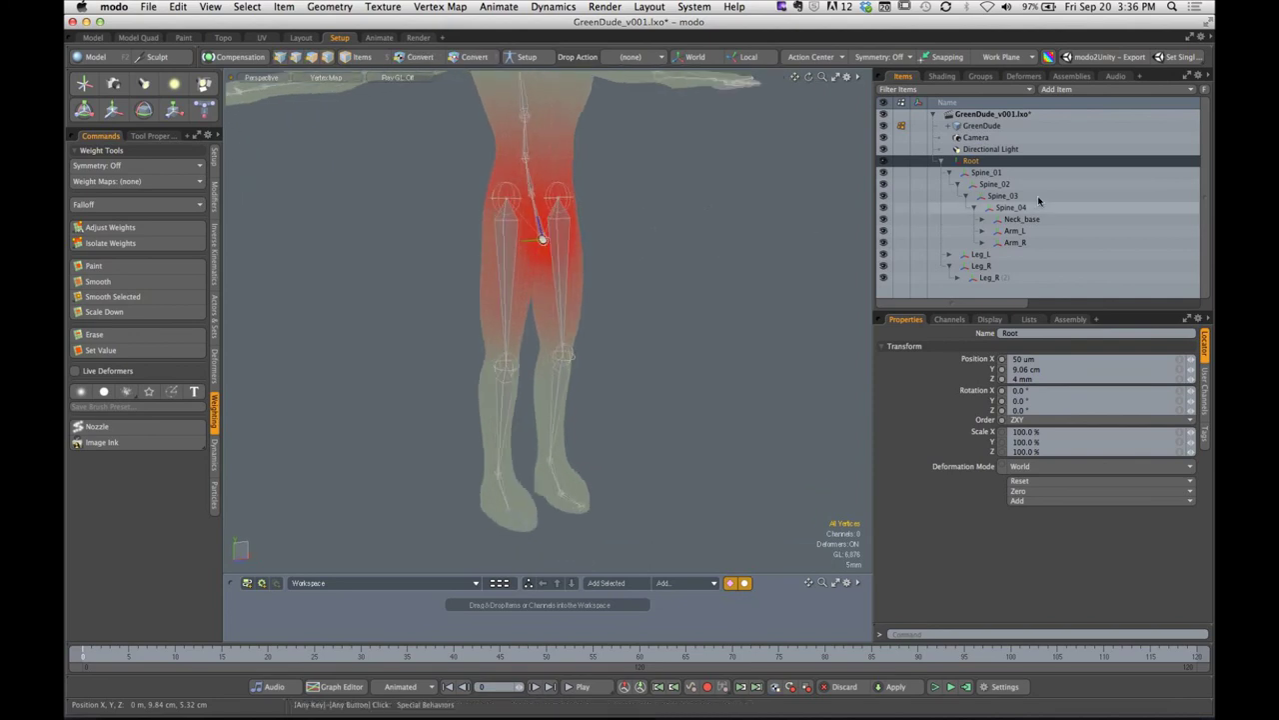
Review the weight maps again from Spine_01 up through Spine_04, Neck_base, Arm_L and Arm_R
{"action": "left_click", "coordinate": [986, 172]}
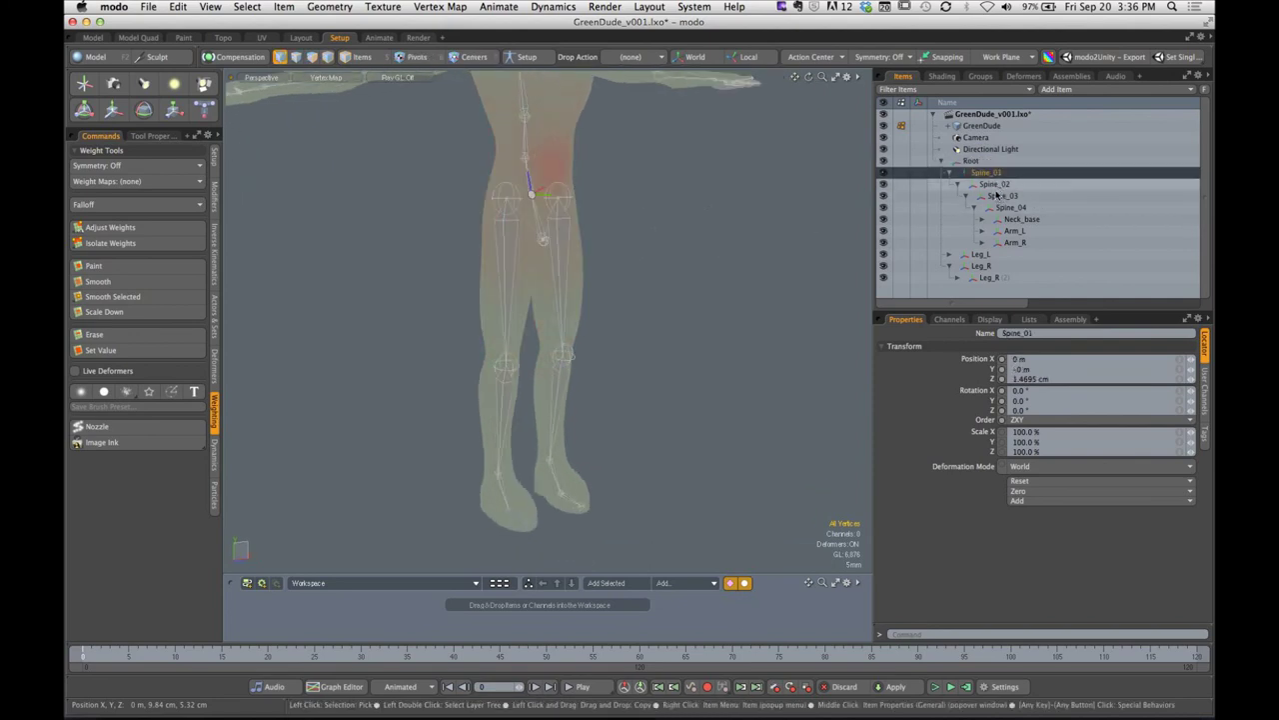
{"action": "left_click", "coordinate": [994, 186]}
{"action": "left_click", "coordinate": [1004, 197]}
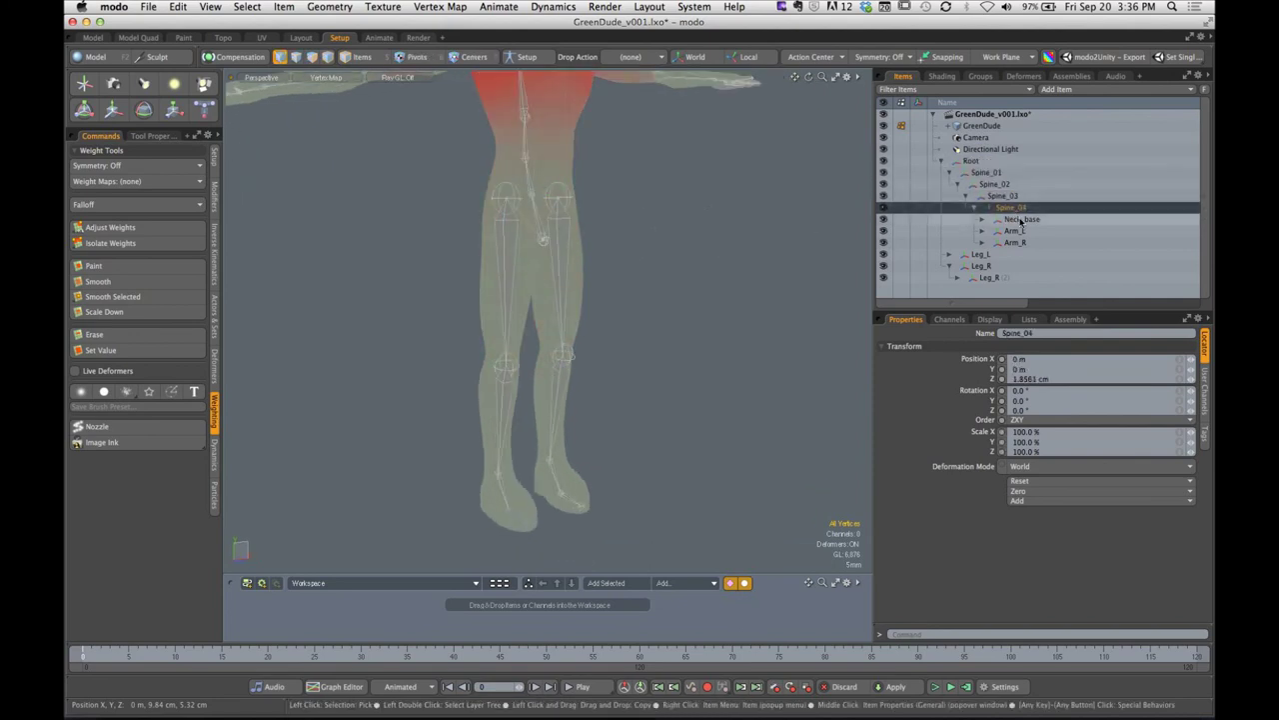
{"action": "left_click", "coordinate": [1020, 220]}
{"action": "left_click", "coordinate": [1015, 232]}
{"action": "left_click", "coordinate": [1015, 243]}
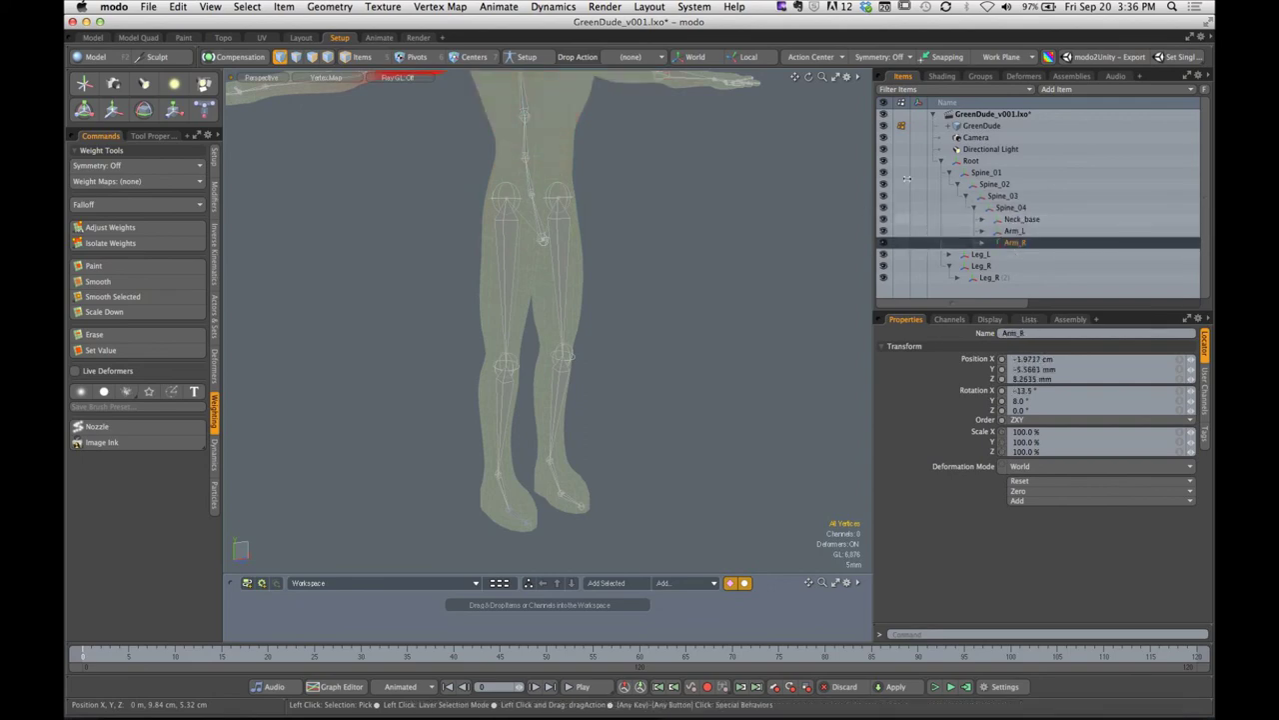
Display the combined deformer weights with the Normalizing Folder and examine them across the whole character
{"action": "left_click", "coordinate": [1024, 76]}
{"action": "left_click", "coordinate": [955, 114]}
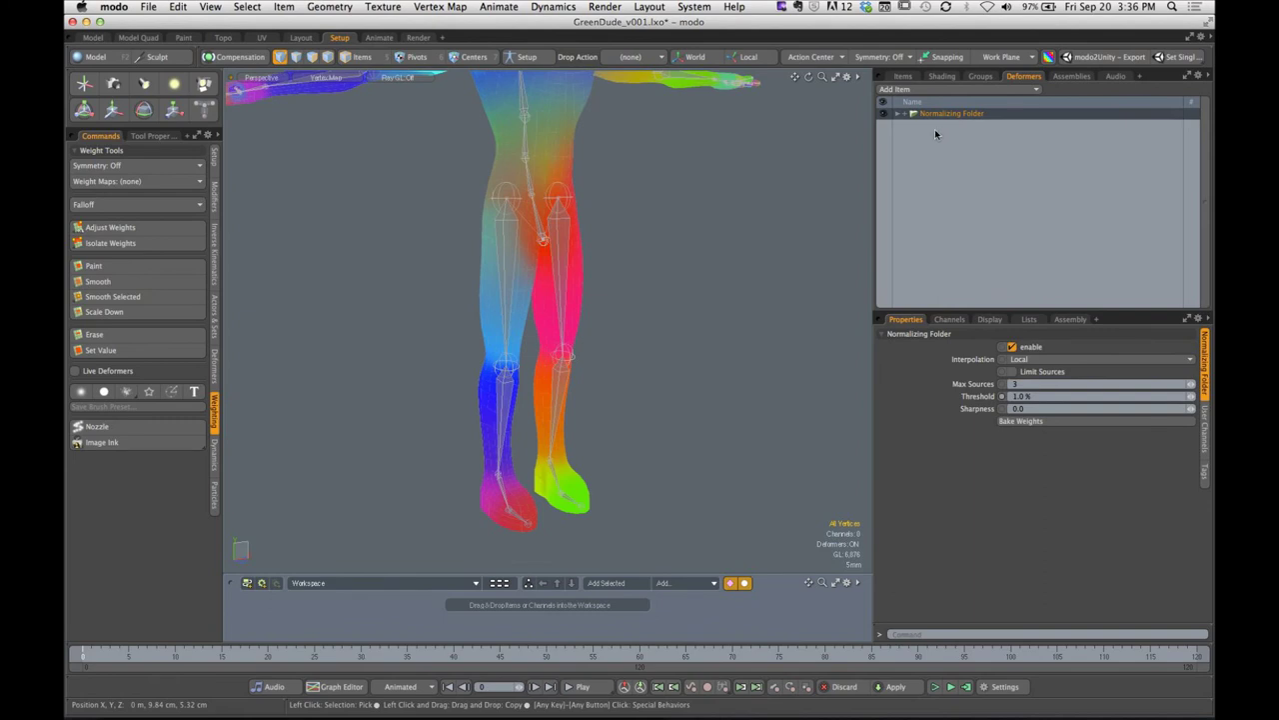
{"action": "left_click", "coordinate": [902, 76]}
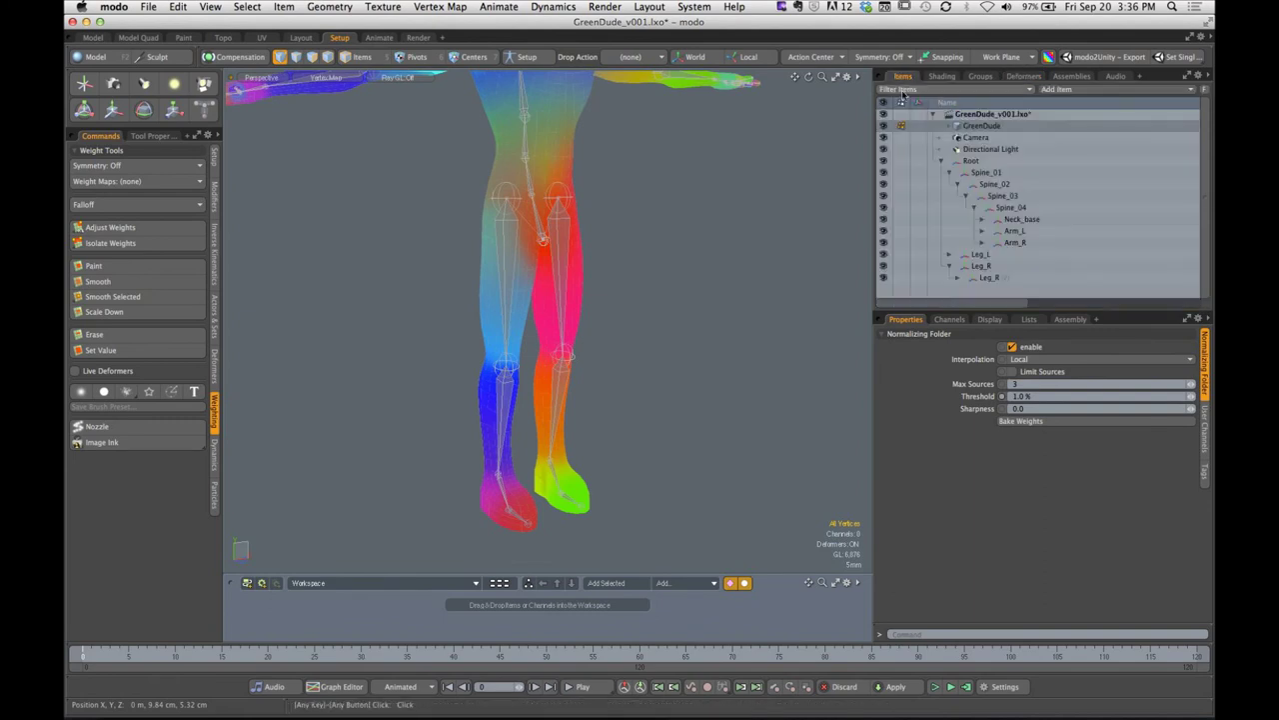
{"action": "scroll", "coordinate": [671, 246], "scroll_direction": "down", "scroll_amount": 3}
{"action": "left_click_drag", "start_coordinate": [671, 246], "coordinate": [704, 290], "text": "alt"}
{"action": "left_click_drag", "start_coordinate": [704, 291], "coordinate": [672, 267], "text": "alt+shift"}
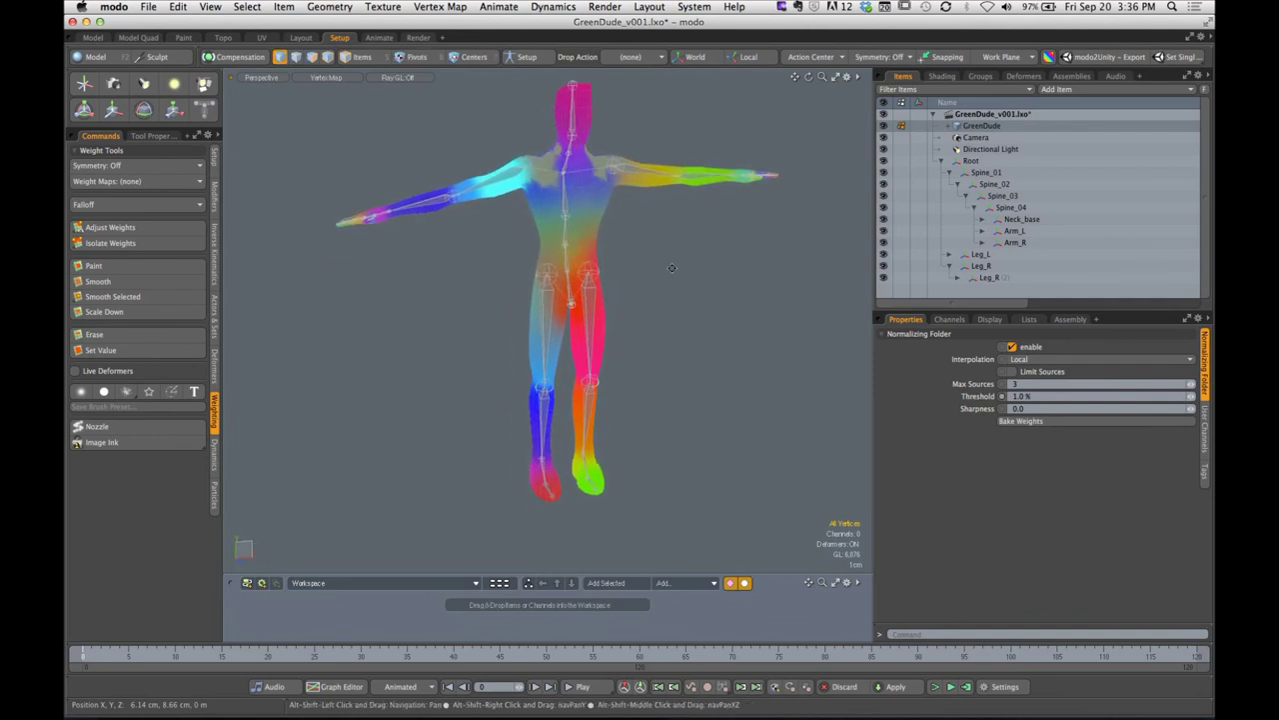
Collapse the Spine_01, Leg_L and Leg_R joint hierarchies under Root
{"action": "left_click", "coordinate": [941, 161]}
{"action": "left_click", "coordinate": [941, 161]}
{"action": "left_click", "coordinate": [949, 172]}
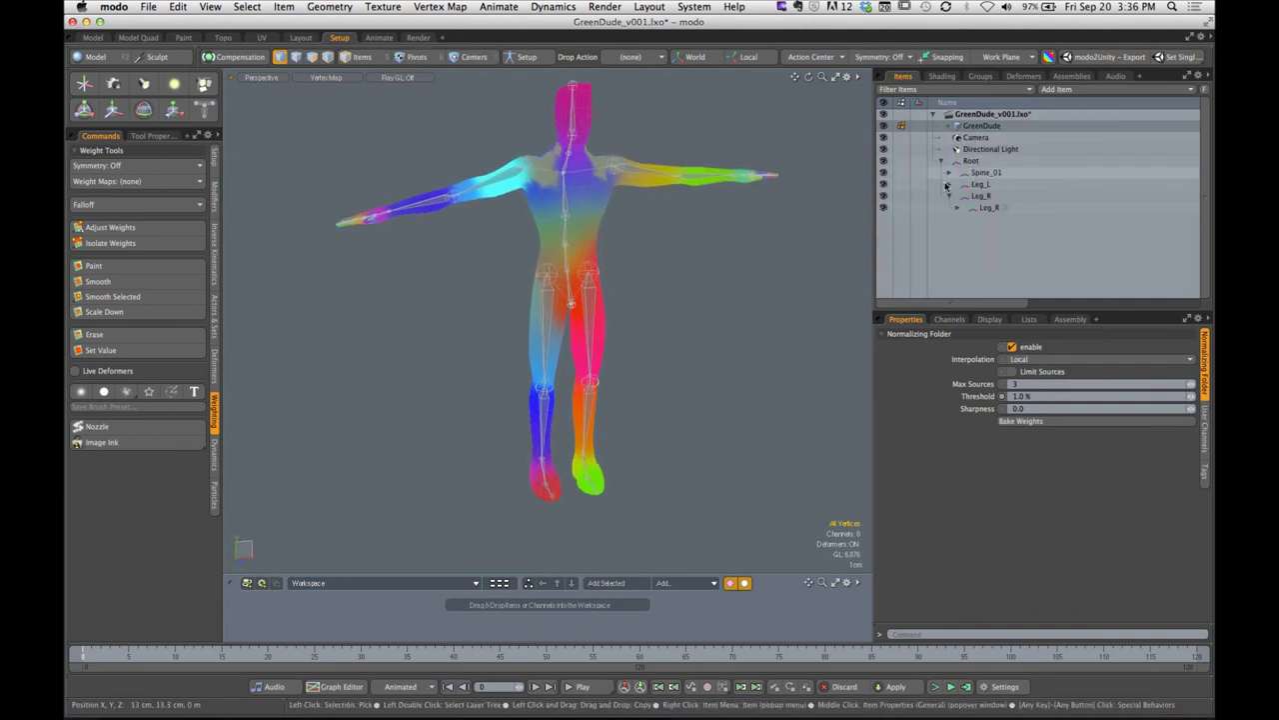
{"action": "left_click", "coordinate": [949, 184]}
{"action": "left_click", "coordinate": [949, 196]}
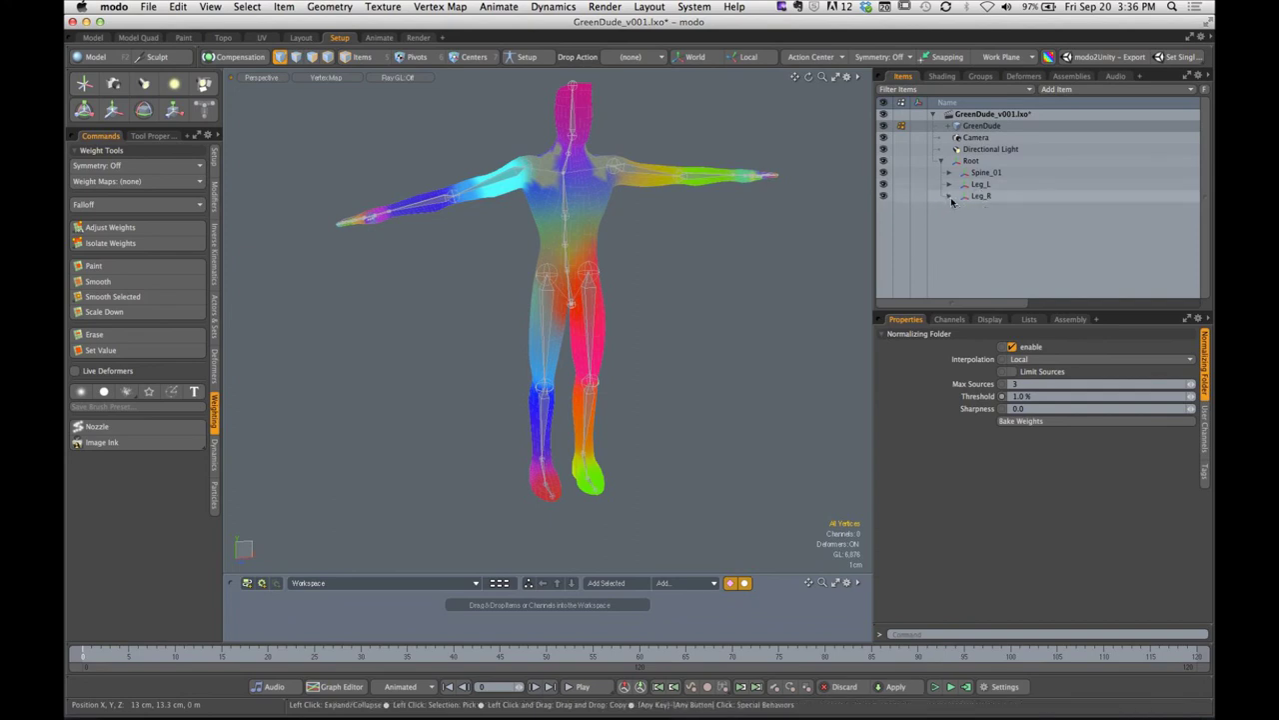
Compare the Leg_R and Leg_L hip joint weights, examining Leg_L's influence around the thigh and torso
{"action": "left_click", "coordinate": [979, 196]}
{"action": "left_click", "coordinate": [979, 184]}
{"action": "left_click_drag", "start_coordinate": [591, 274], "coordinate": [760, 222], "text": "ctrl+alt"}
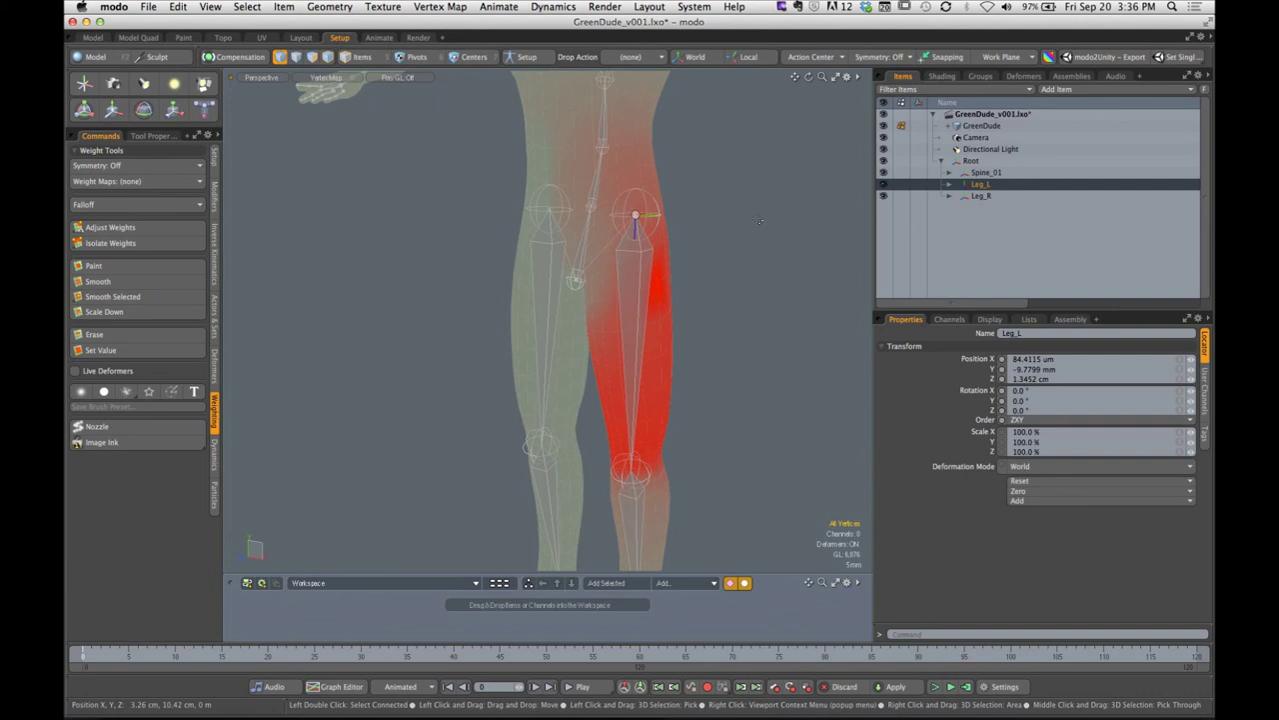
{"action": "left_click_drag", "start_coordinate": [705, 186], "coordinate": [580, 354], "text": "alt+shift"}
{"action": "left_click_drag", "start_coordinate": [663, 263], "coordinate": [610, 263], "text": "ctrl+alt"}
{"action": "left_click_drag", "start_coordinate": [610, 263], "coordinate": [647, 195], "text": "alt"}
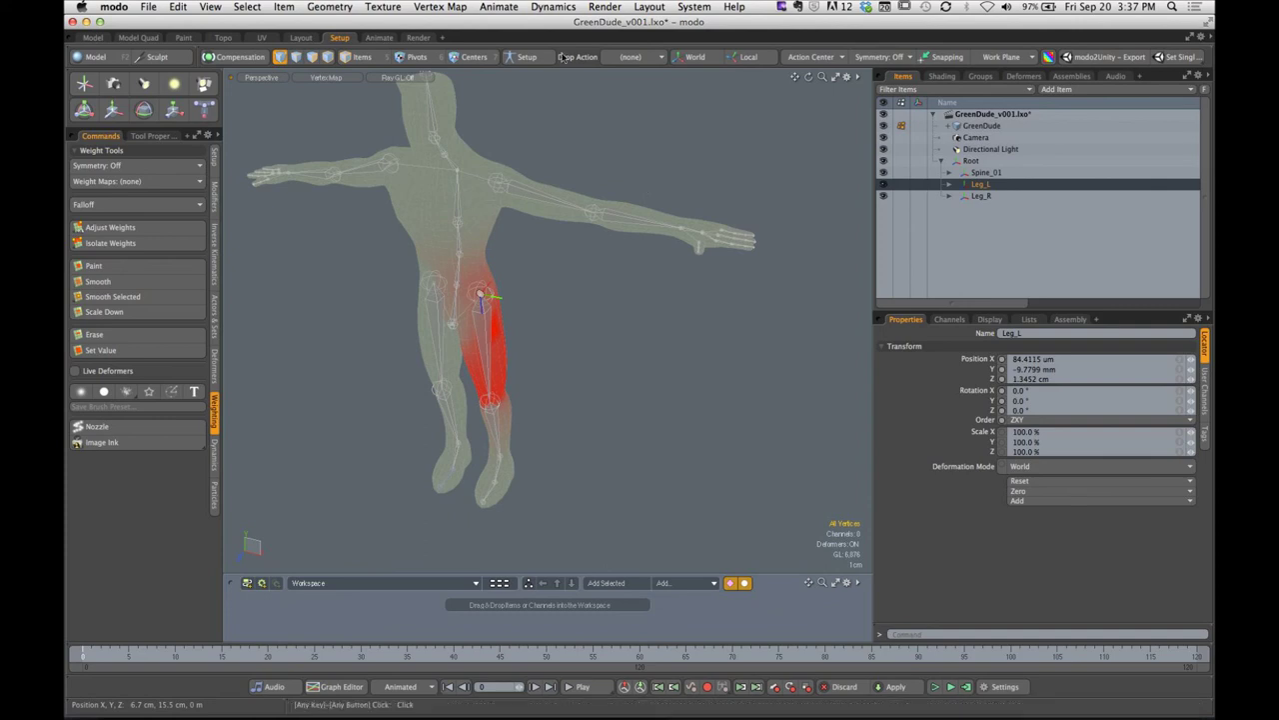
{"action": "left_click_drag", "start_coordinate": [646, 192], "coordinate": [610, 264], "text": "alt"}
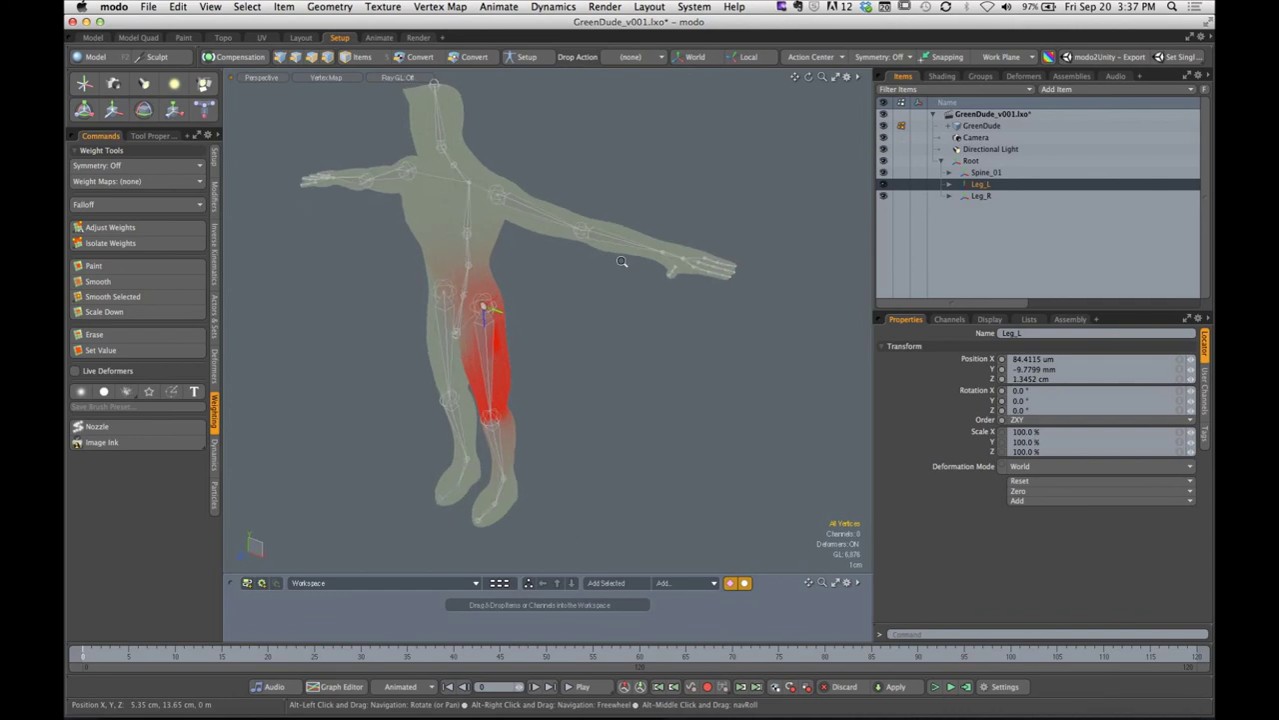
{"action": "scroll", "coordinate": [622, 260], "scroll_direction": "up", "scroll_amount": 3}
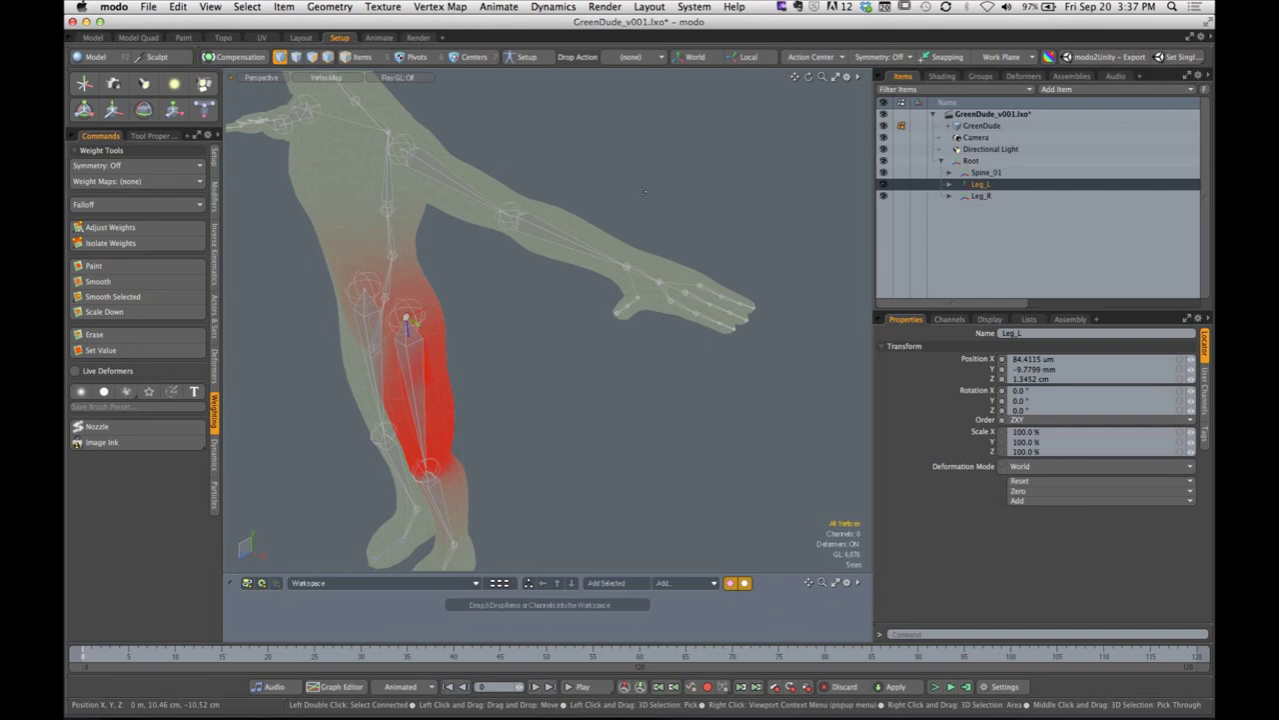
Switch to item selection and select the left thumb joint Arm_L (19) to show its weight map
{"action": "left_click_drag", "start_coordinate": [642, 191], "coordinate": [665, 374], "text": "alt"}
{"action": "key", "text": "5"}
{"action": "left_click", "coordinate": [663, 397]}
{"action": "left_click", "coordinate": [668, 346]}
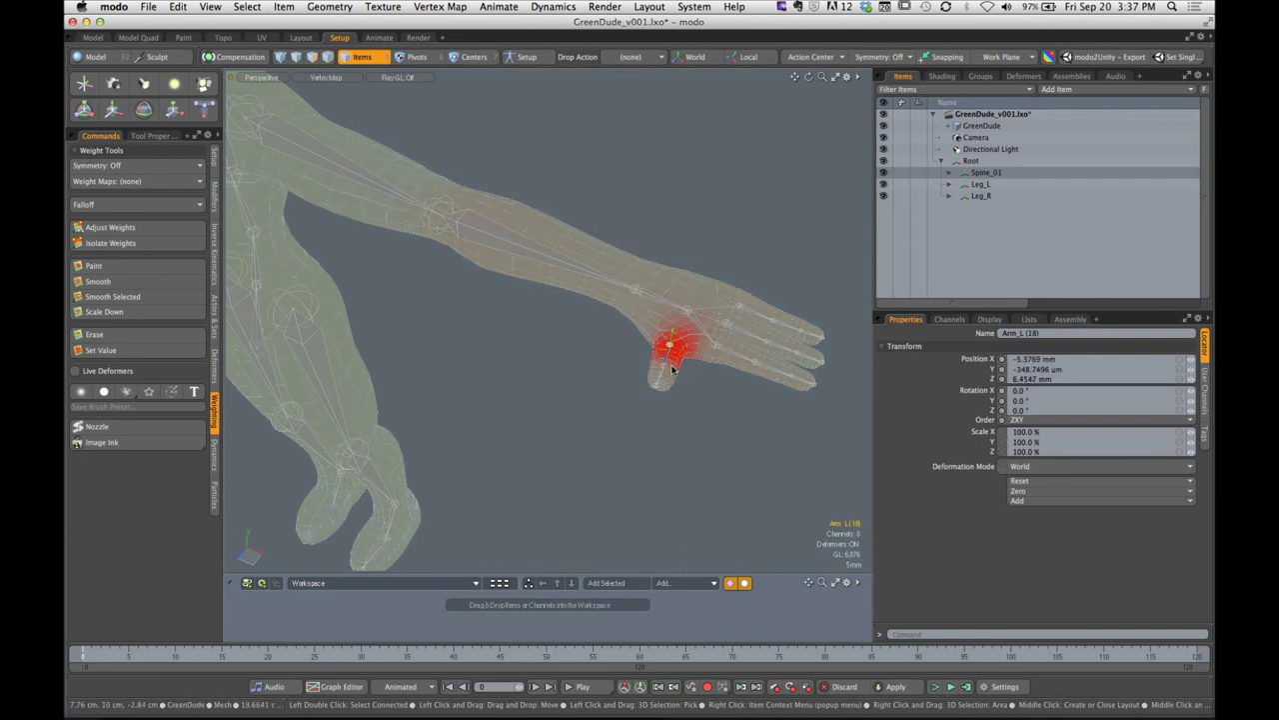
{"action": "left_click", "coordinate": [664, 370]}
{"action": "left_click_drag", "start_coordinate": [666, 386], "coordinate": [519, 262], "text": "alt"}
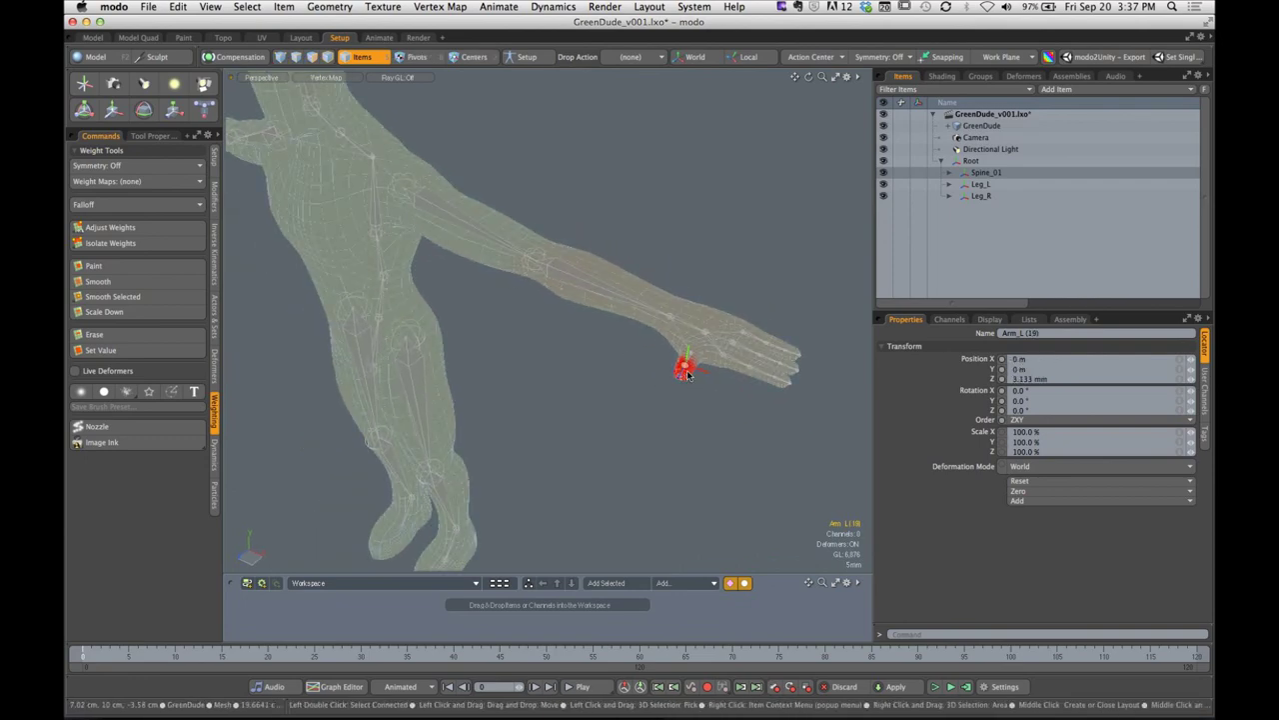
Test-rotate the left thumb joint Arm_L (19) to check how far its influence reaches
{"action": "left_click_drag", "start_coordinate": [697, 376], "coordinate": [559, 336], "text": "ctrl+alt"}
{"action": "key", "text": "y"}
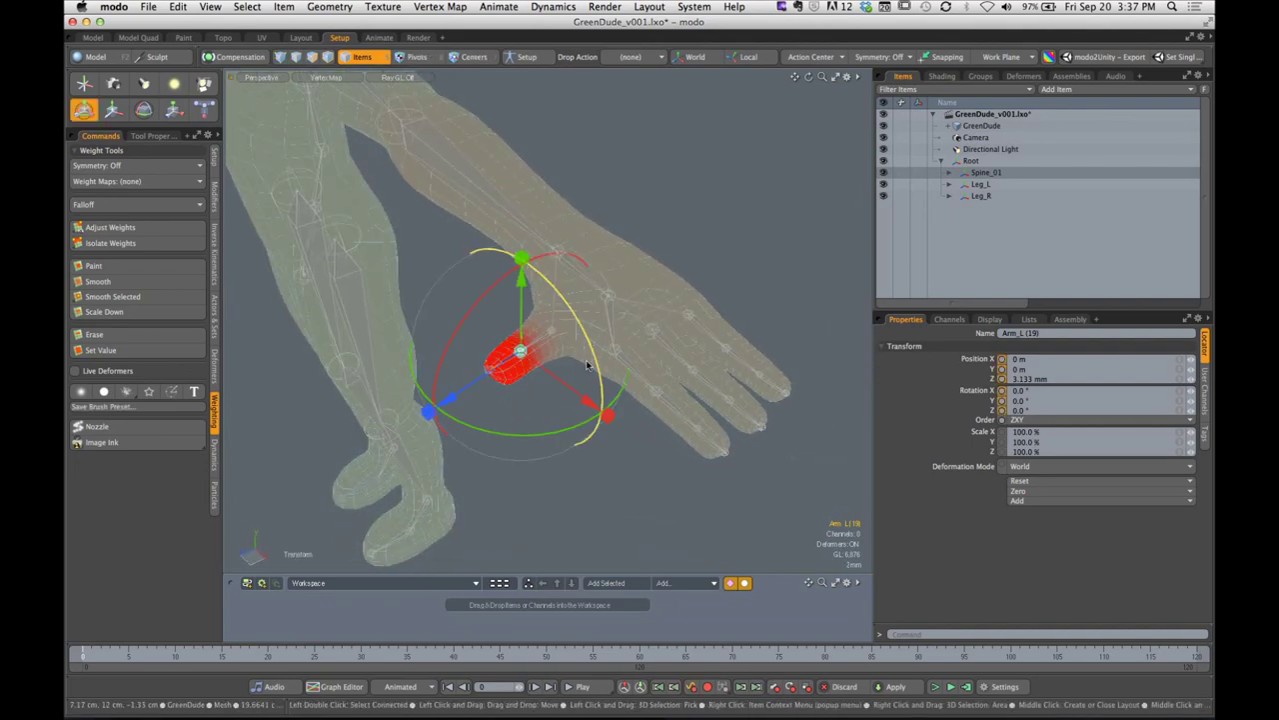
{"action": "left_click_drag", "start_coordinate": [549, 436], "coordinate": [594, 418]}
{"action": "key", "text": "q"}
{"action": "left_click_drag", "start_coordinate": [648, 310], "coordinate": [602, 392], "text": "alt"}
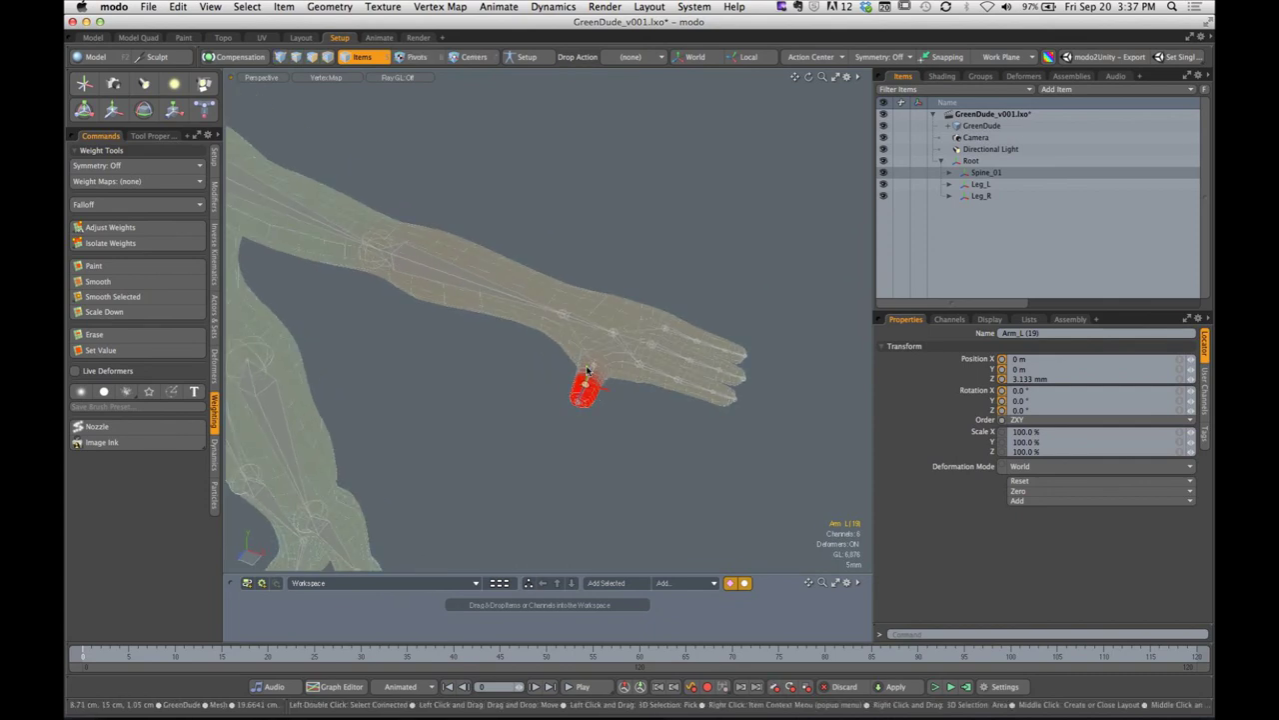
Turn on Setup mode and select the left forearm, hand and finger vertices, leaving out the thumb
{"action": "left_click_drag", "start_coordinate": [366, 160], "coordinate": [452, 145], "text": "alt+shift"}
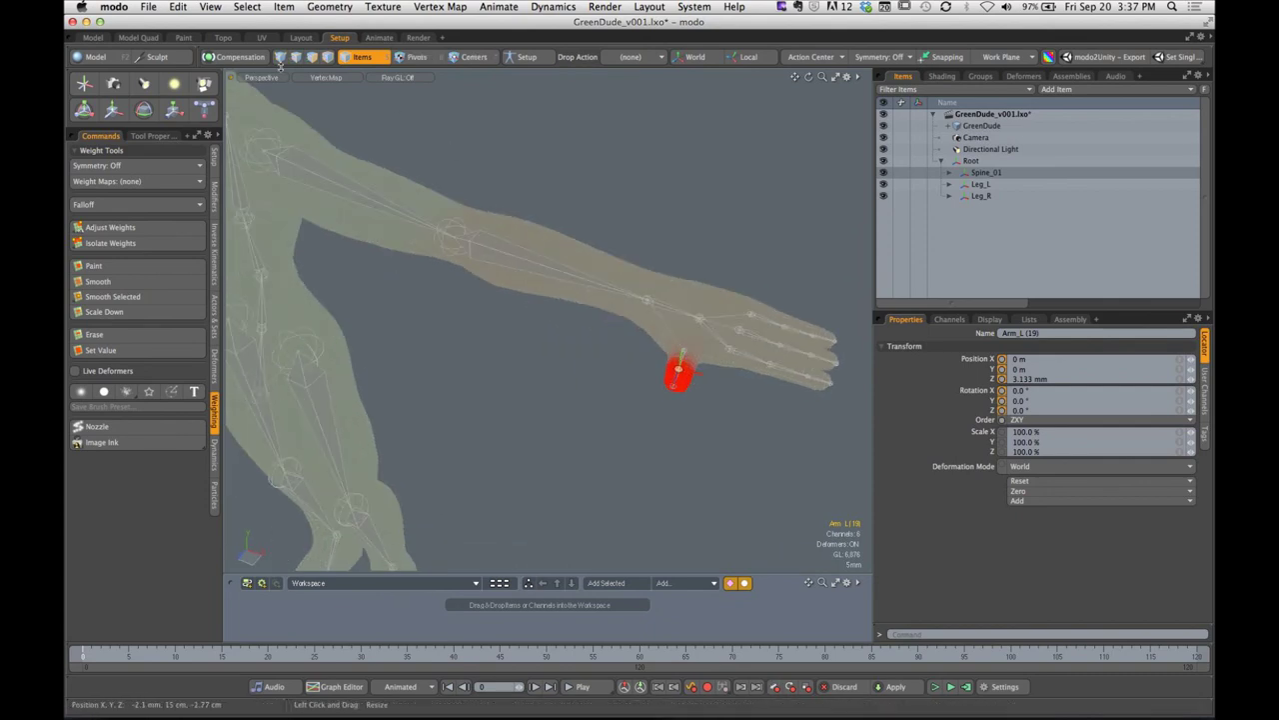
{"action": "left_click", "coordinate": [524, 56]}
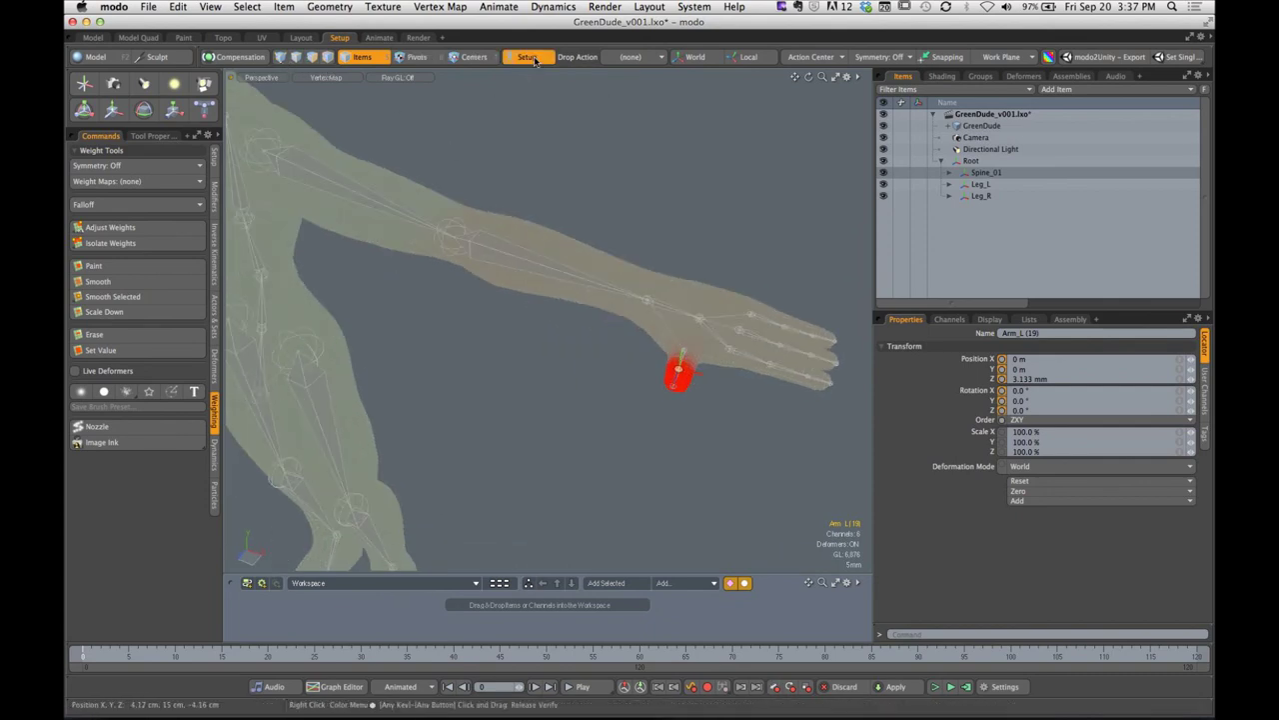
{"action": "left_click", "coordinate": [282, 57]}
{"action": "right_click_drag", "start_coordinate": [383, 169], "coordinate": [634, 366]}
{"action": "left_click_drag", "start_coordinate": [634, 366], "coordinate": [520, 272], "text": "alt"}
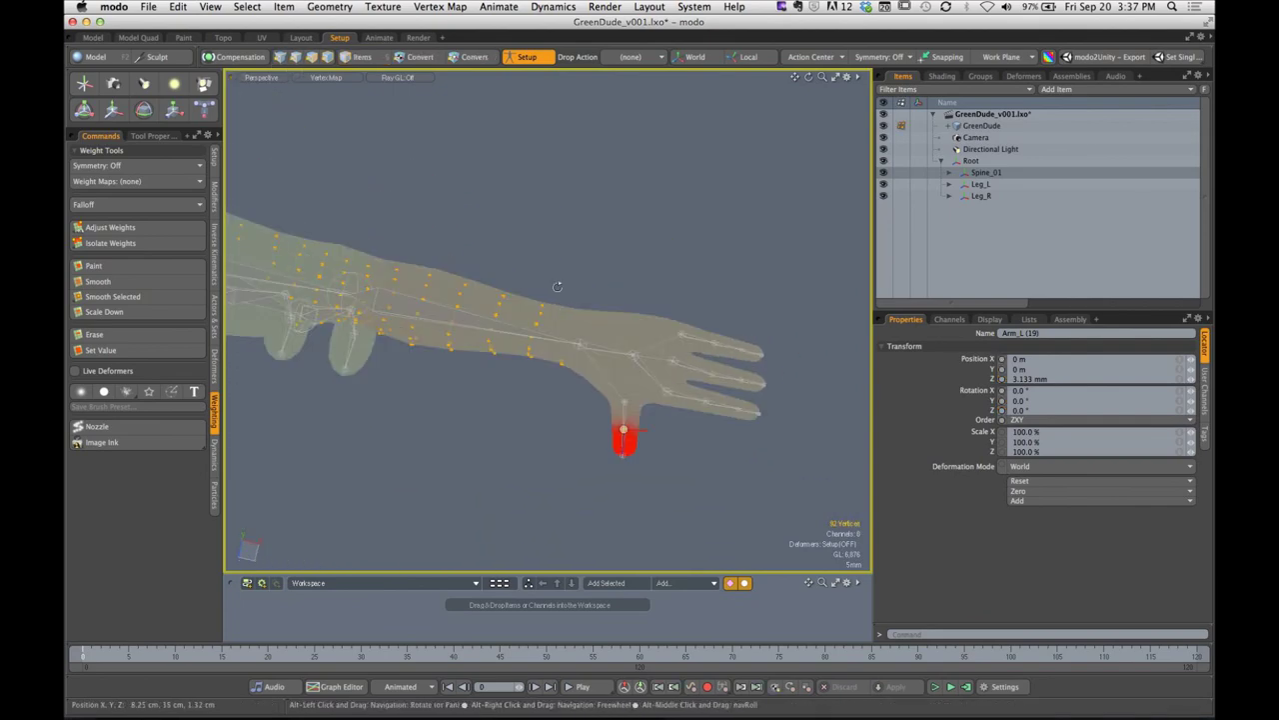
{"action": "right_click_drag", "start_coordinate": [500, 254], "coordinate": [766, 392], "text": "shift"}
{"action": "left_click_drag", "start_coordinate": [734, 406], "coordinate": [570, 311], "text": "alt"}
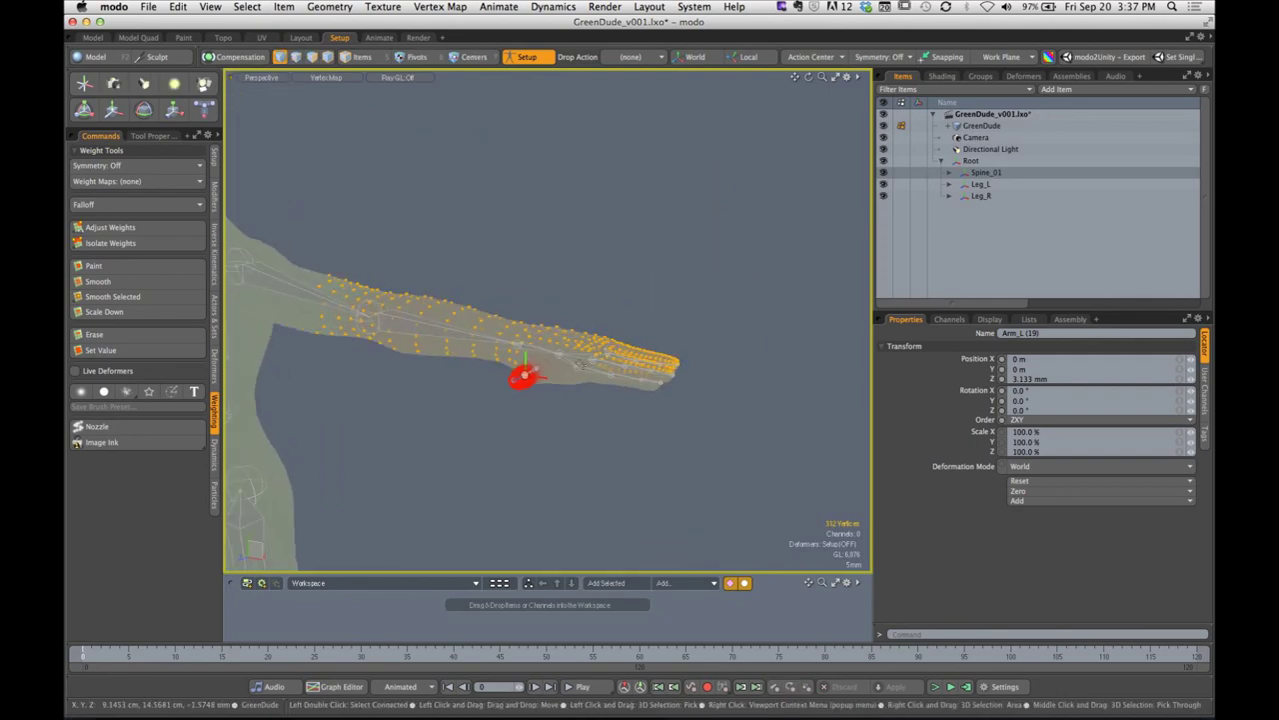
Add the left arm and hand's remaining vertices to the selection from the side and underside, keeping the thumb excluded
{"action": "right_click_drag", "start_coordinate": [558, 310], "coordinate": [681, 430], "text": "shift"}
{"action": "left_click_drag", "start_coordinate": [681, 430], "coordinate": [320, 205], "text": "alt"}
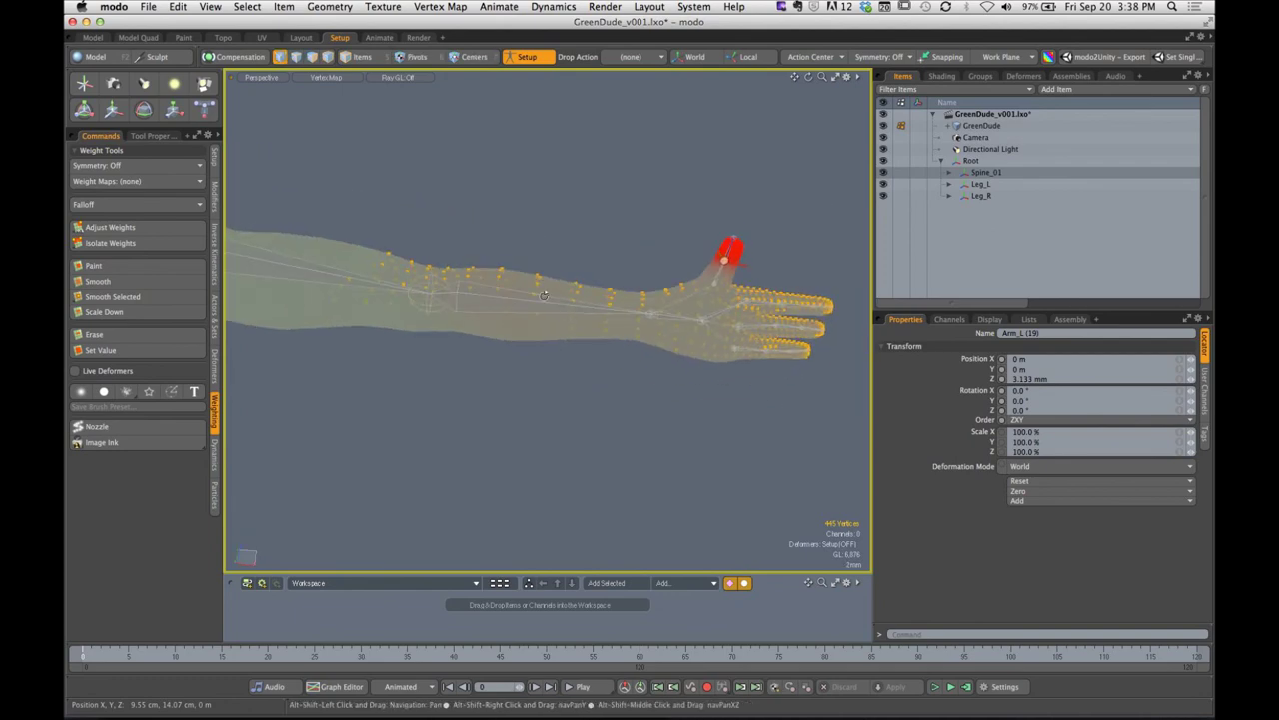
{"action": "right_click_drag", "start_coordinate": [300, 203], "coordinate": [667, 446], "text": "shift"}
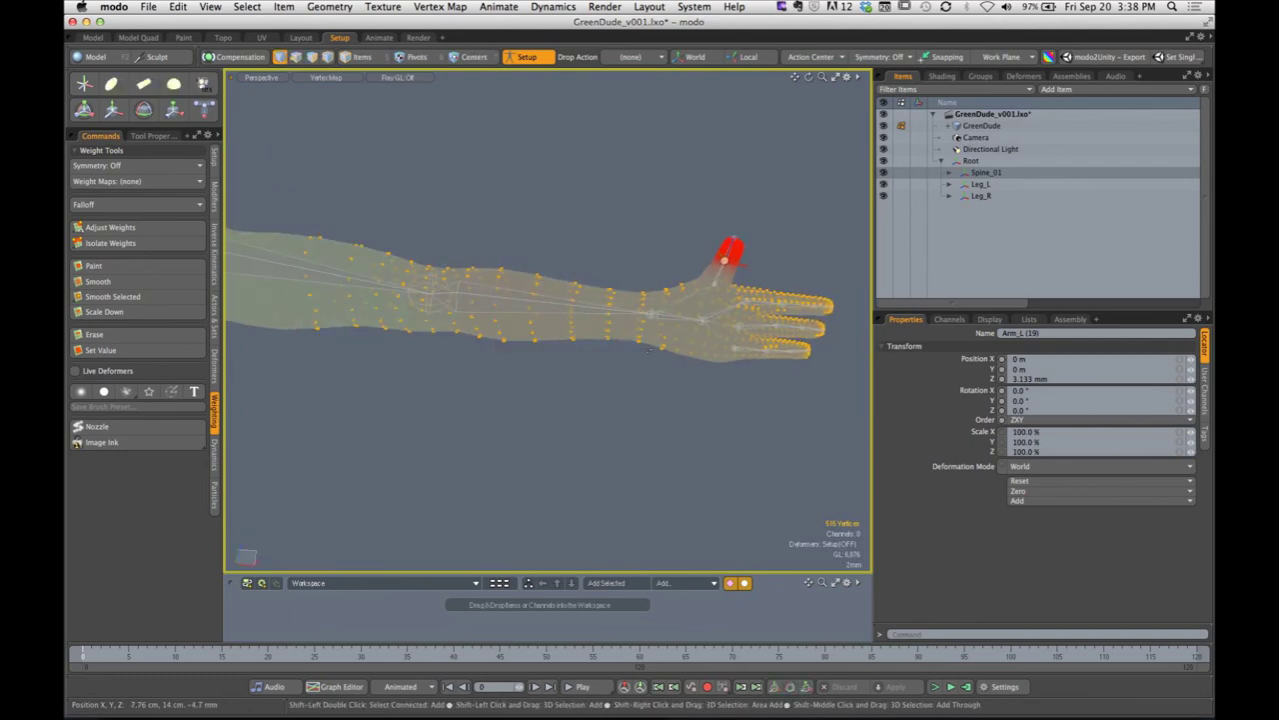
{"action": "right_click_drag", "start_coordinate": [661, 314], "coordinate": [674, 428], "text": "shift"}
{"action": "left_click_drag", "start_coordinate": [673, 428], "coordinate": [606, 356], "text": "alt"}
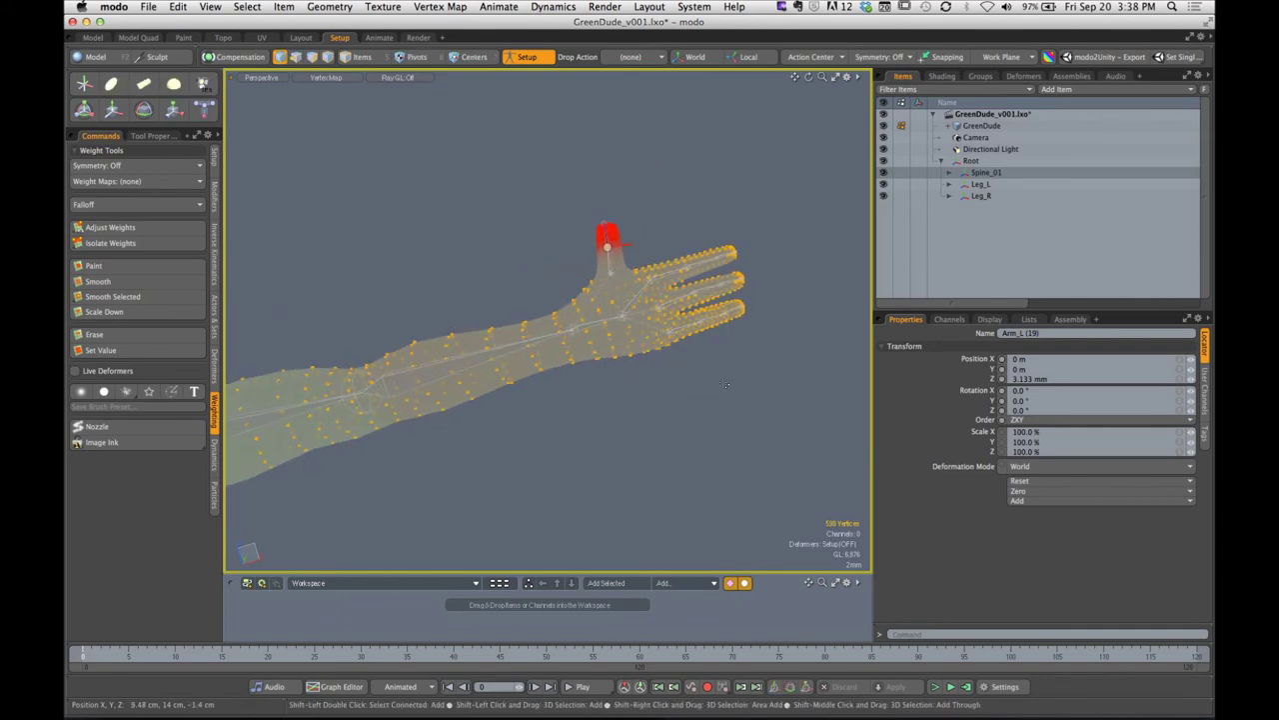
{"action": "right_click_drag", "start_coordinate": [598, 291], "coordinate": [737, 395], "text": "shift"}
{"action": "left_click_drag", "start_coordinate": [631, 363], "coordinate": [627, 416], "text": "alt"}
Zero the thumb joint's weight on the selected arm and hand vertices with Adjust Weights, clear the selection and leave Setup mode
{"action": "left_click", "coordinate": [140, 228]}
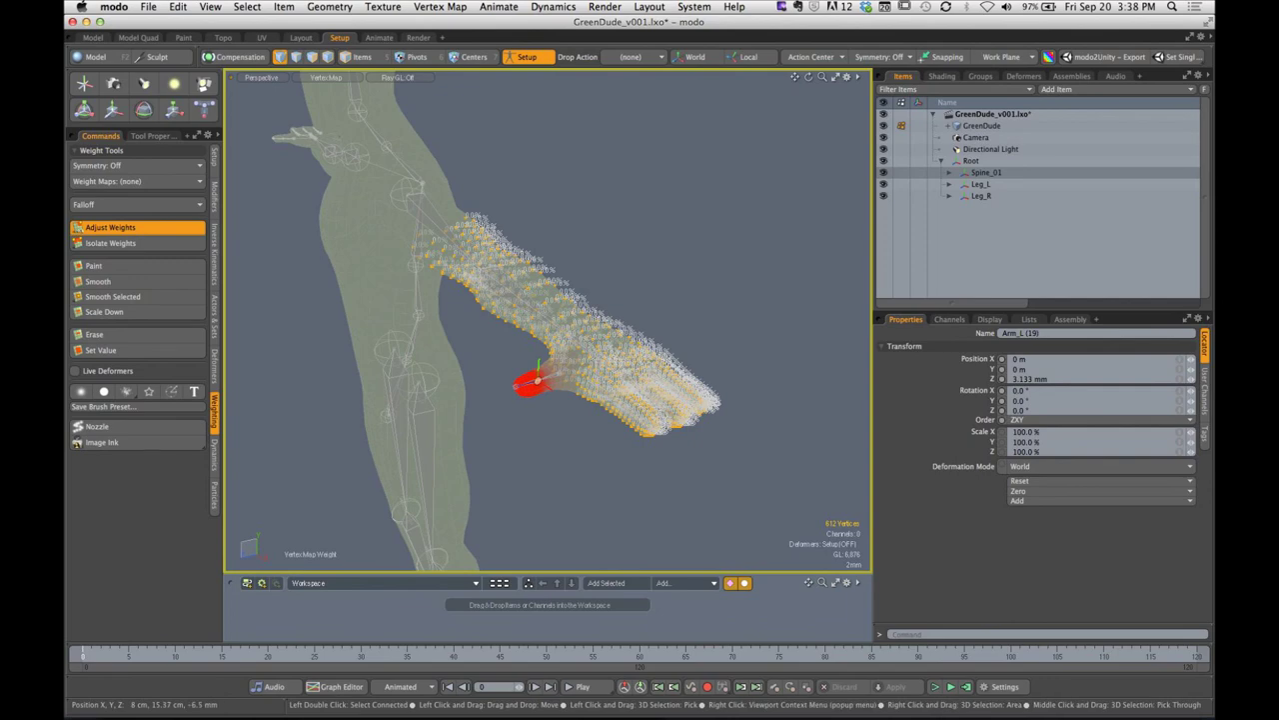
{"action": "key", "text": "Escape"}
{"action": "key", "text": "Escape"}
{"action": "left_click_drag", "start_coordinate": [639, 309], "coordinate": [680, 352], "text": "alt"}
{"action": "key", "text": "shift+s"}
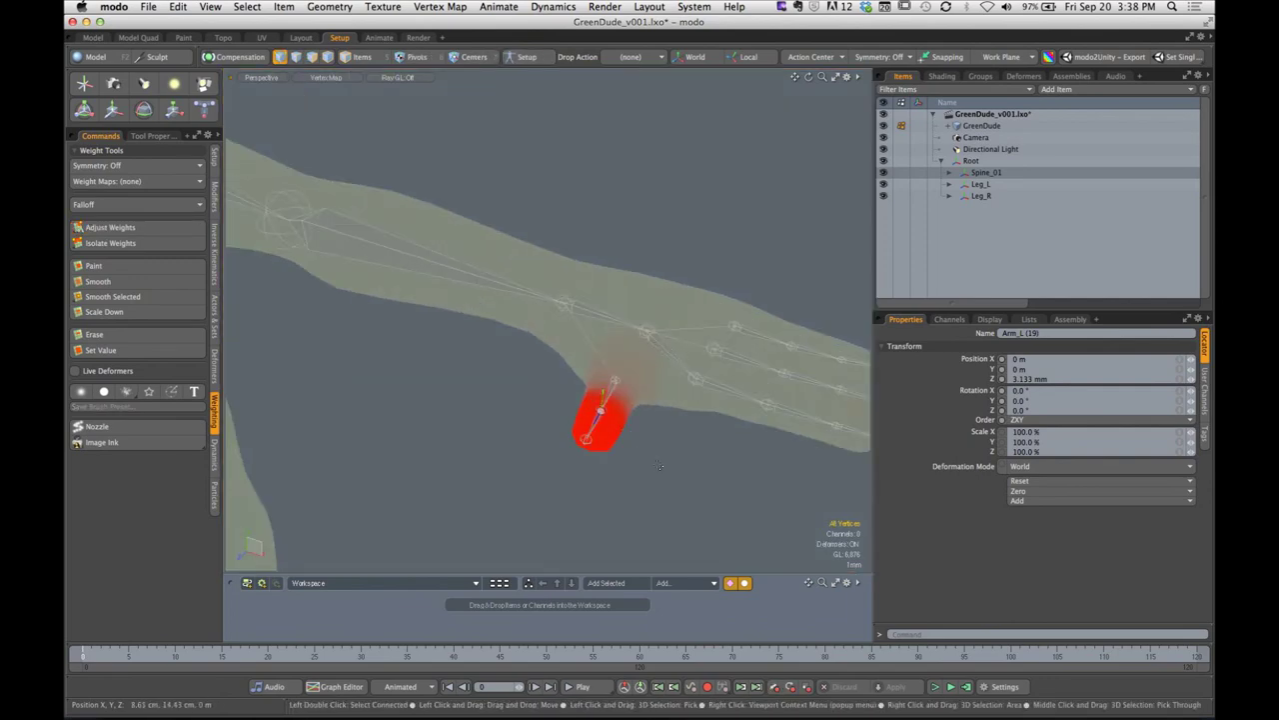
{"action": "mouse_move", "coordinate": [660, 464]}
{"action": "left_mouse_down", "text": "ctrl+alt"}
{"action": "mouse_move", "coordinate": [601, 439]}
{"action": "mouse_move", "coordinate": [568, 478]}
{"action": "mouse_move", "coordinate": [639, 467]}
{"action": "mouse_move", "coordinate": [547, 486]}
{"action": "mouse_move", "coordinate": [651, 461]}
{"action": "left_mouse_up", "text": "ctrl+alt"}
Test-rotate the thumb joint Arm_L (19) to -49.5° in Y to check the hand's deformation, and undo the rotation
{"action": "left_click", "coordinate": [361, 59]}
{"action": "key", "text": "y"}
{"action": "key", "text": "super+z"}
{"action": "key", "text": "1"}
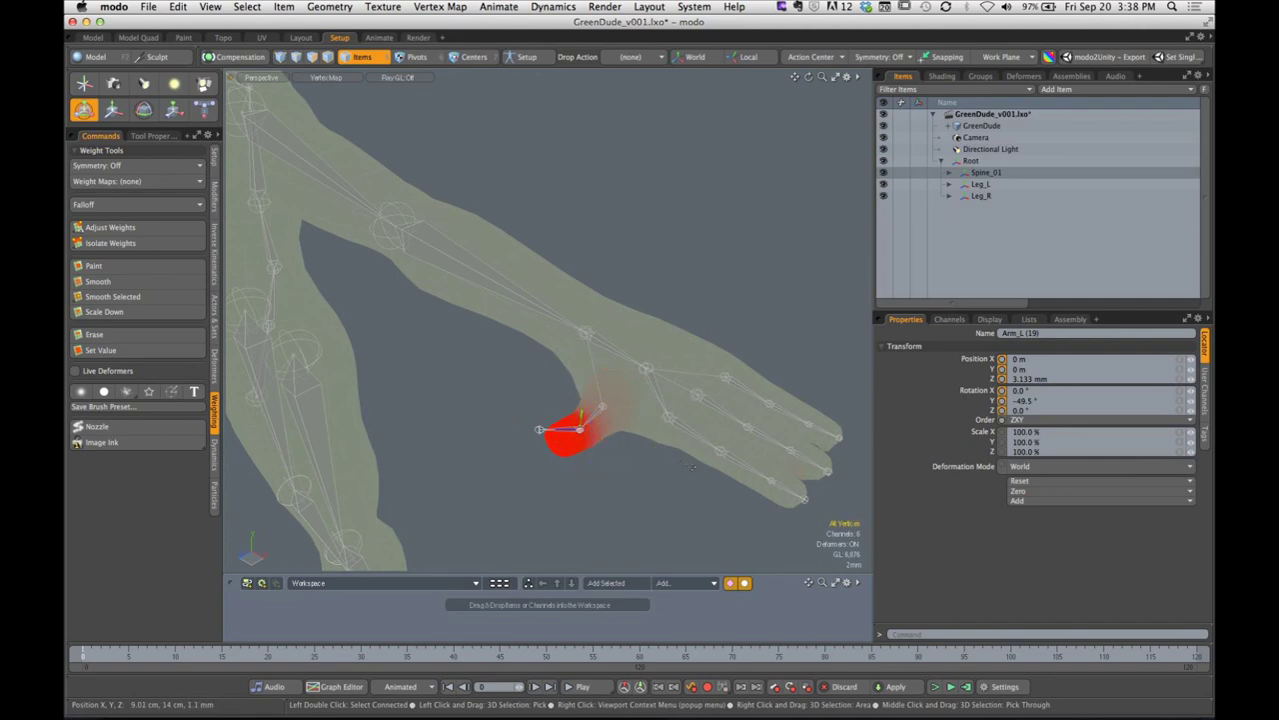
{"action": "left_click_drag", "start_coordinate": [729, 478], "coordinate": [665, 449], "text": "alt"}
{"action": "key", "text": "super+z"}
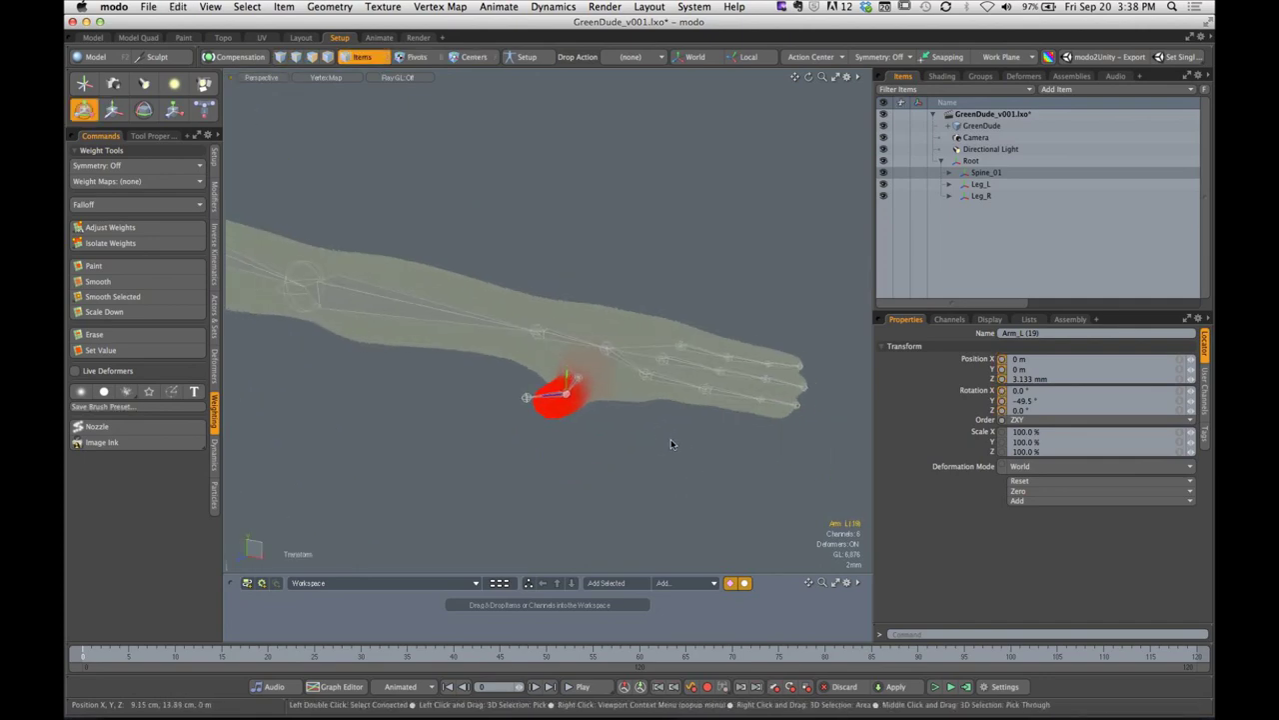
{"action": "key", "text": "super+z"}
Select the left hand's finger vertices without the thumb and zero the thumb joint's weight on them with Adjust Weights in Setup mode
{"action": "left_click_drag", "start_coordinate": [651, 362], "coordinate": [591, 222], "text": "alt"}
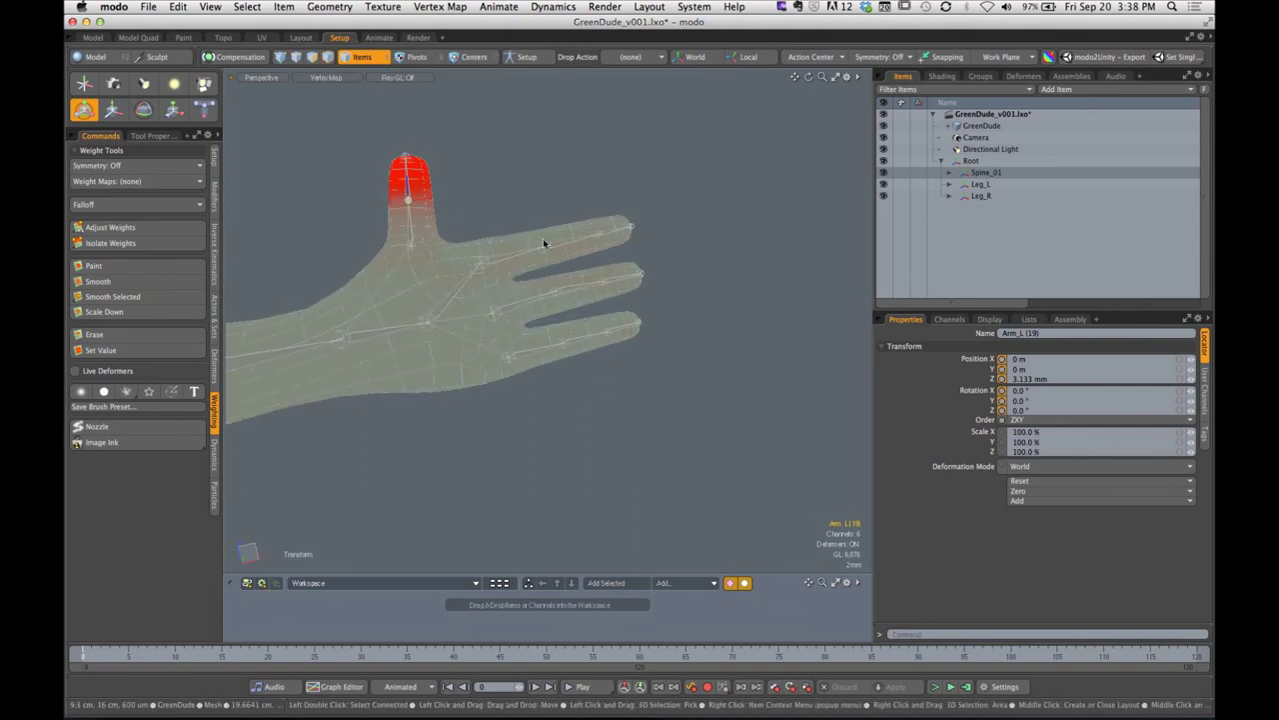
{"action": "key", "text": "1"}
{"action": "left_click_drag", "start_coordinate": [471, 203], "coordinate": [699, 432]}
{"action": "left_click_drag", "start_coordinate": [694, 289], "coordinate": [589, 351], "text": "alt"}
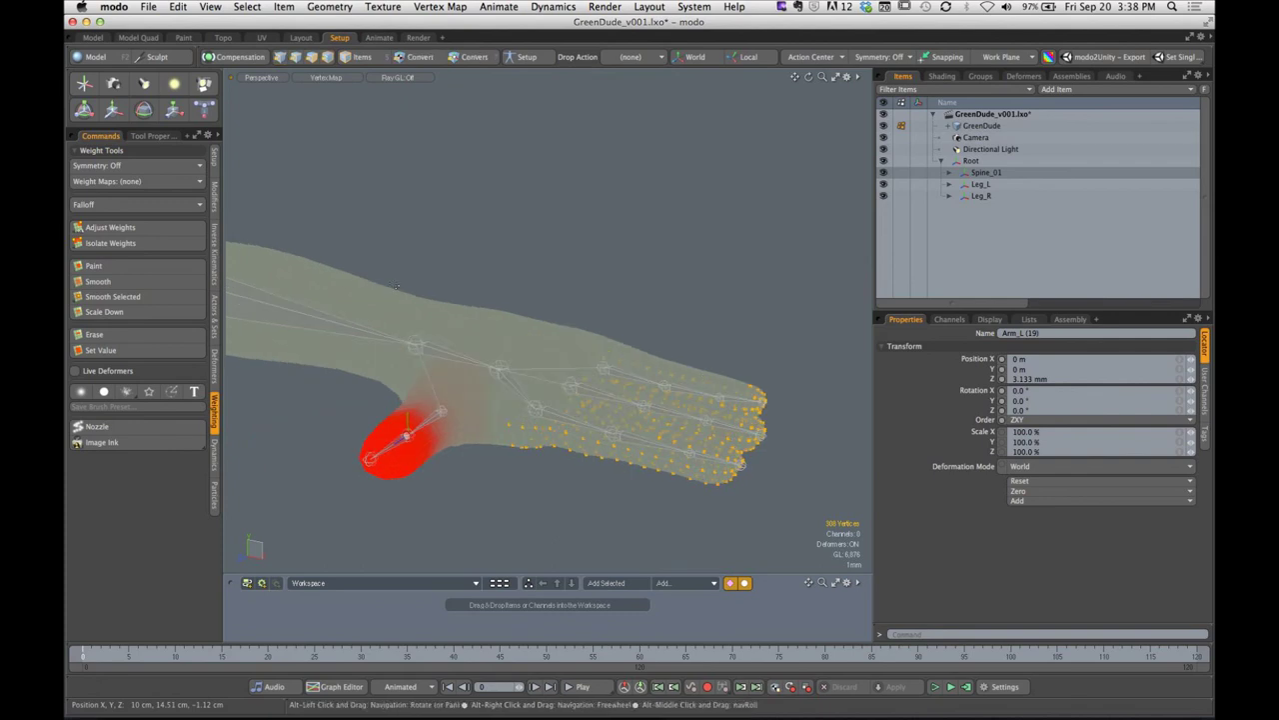
{"action": "left_click", "coordinate": [120, 230]}
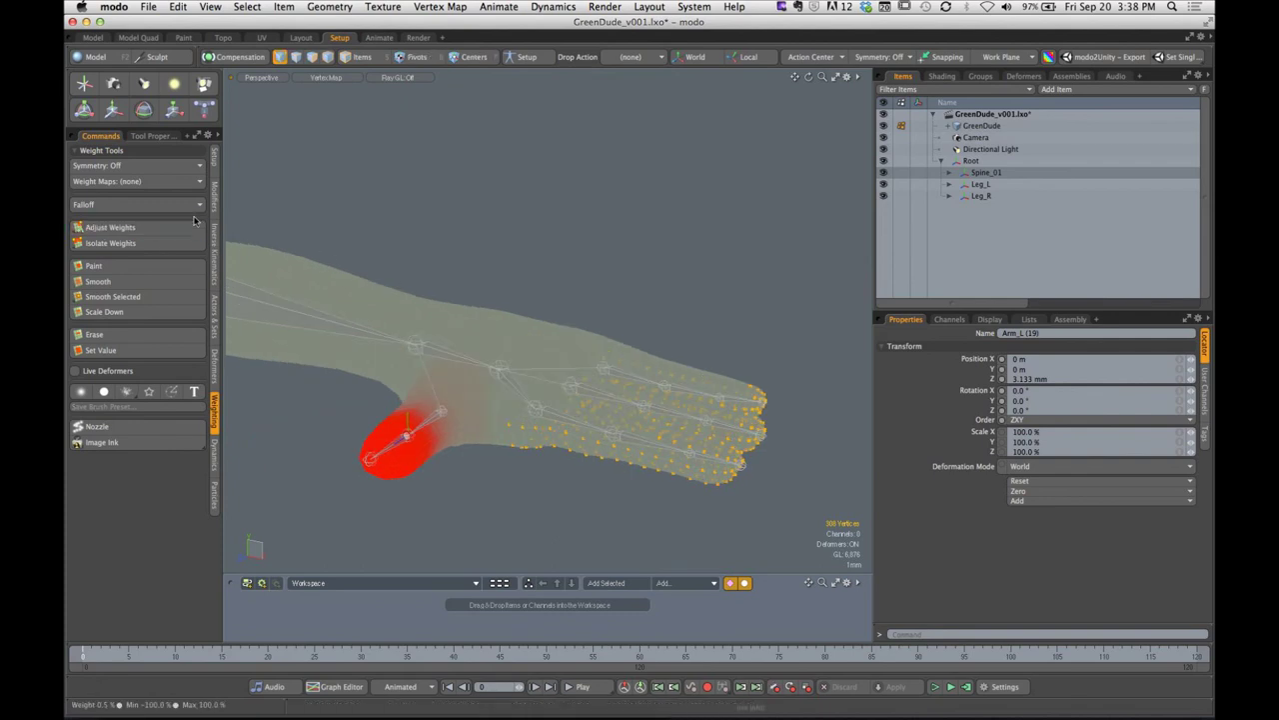
{"action": "left_click", "coordinate": [526, 57]}
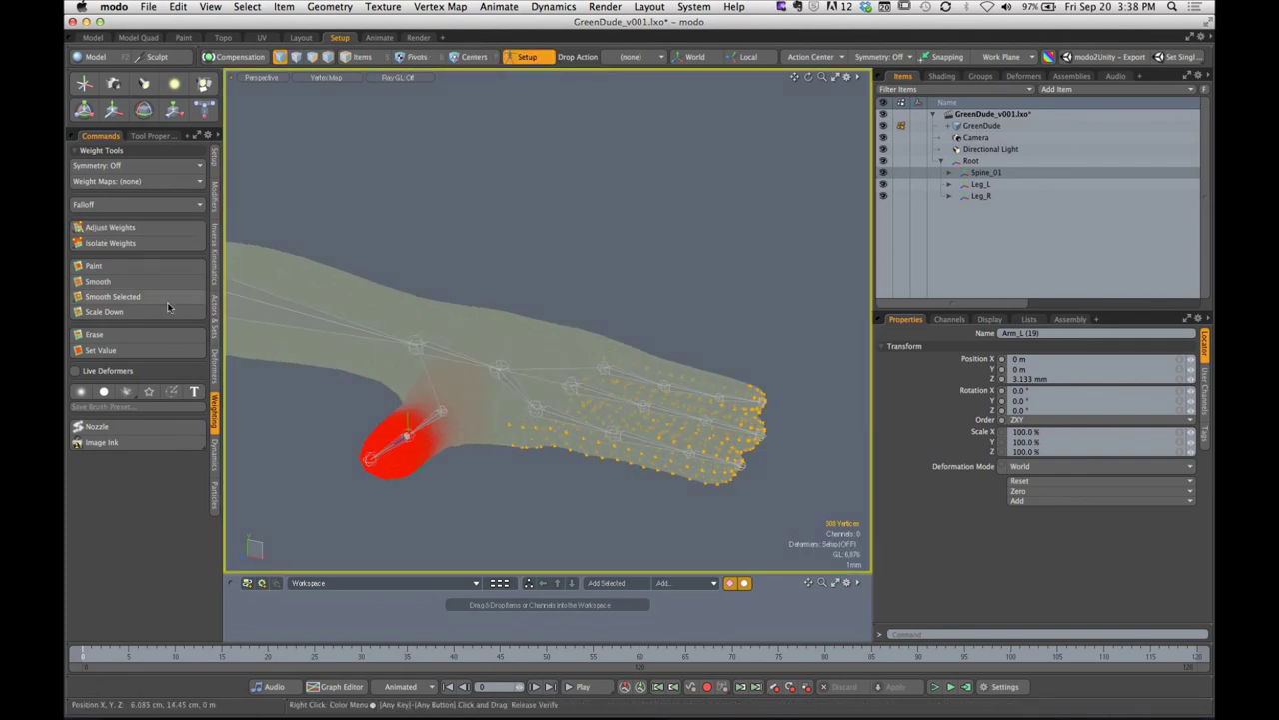
{"action": "left_click", "coordinate": [154, 227]}
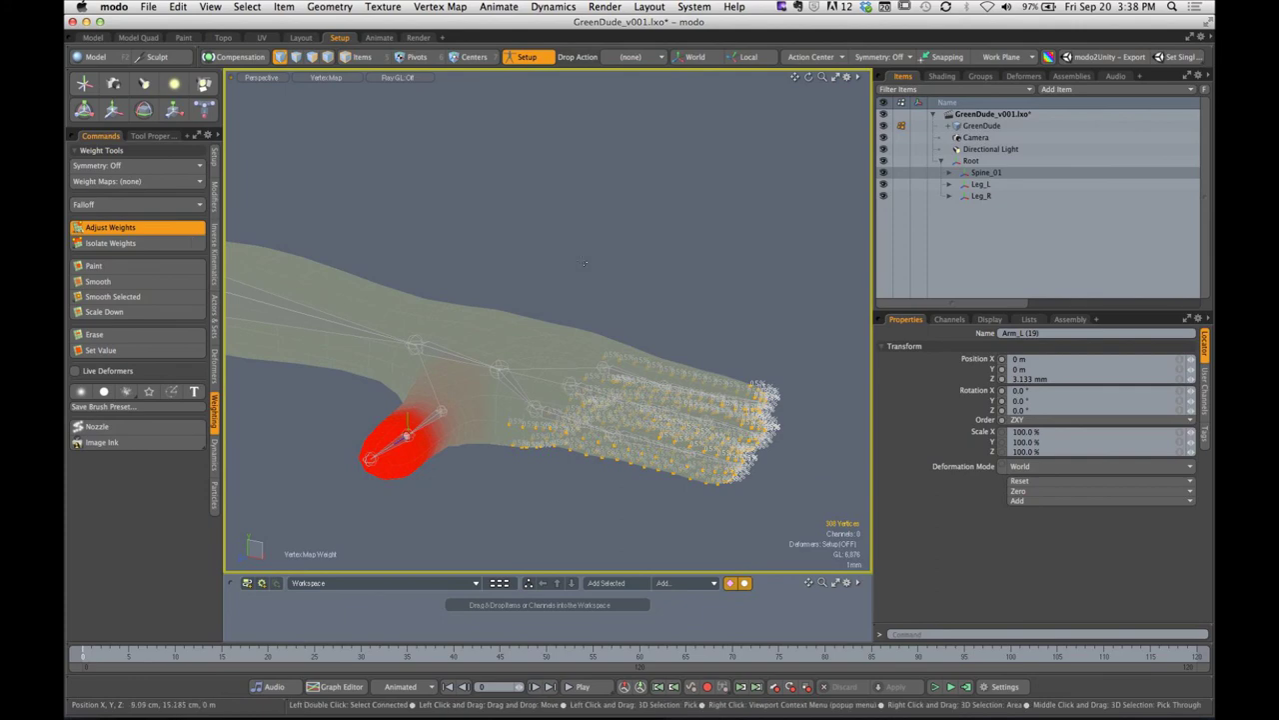
{"action": "key", "text": "space"}
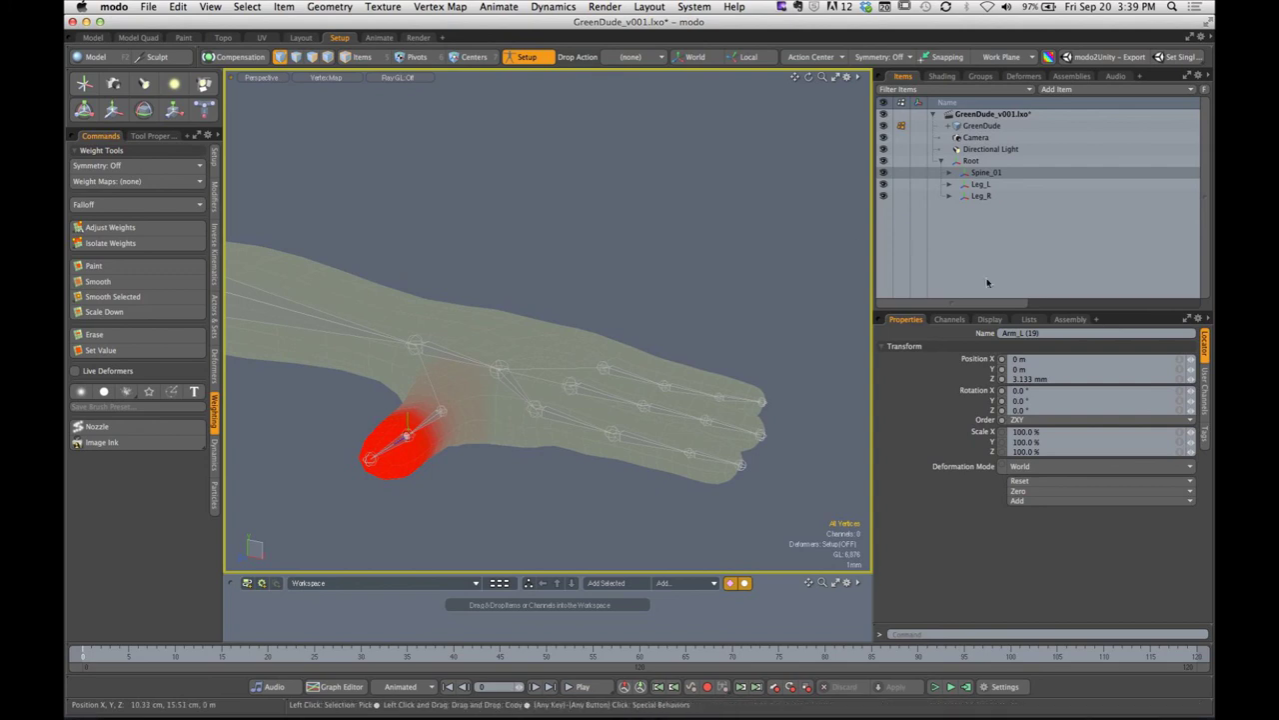
Select the GreenDude mesh and show its weight maps in an enlarged vertex map list
{"action": "left_click", "coordinate": [980, 126]}
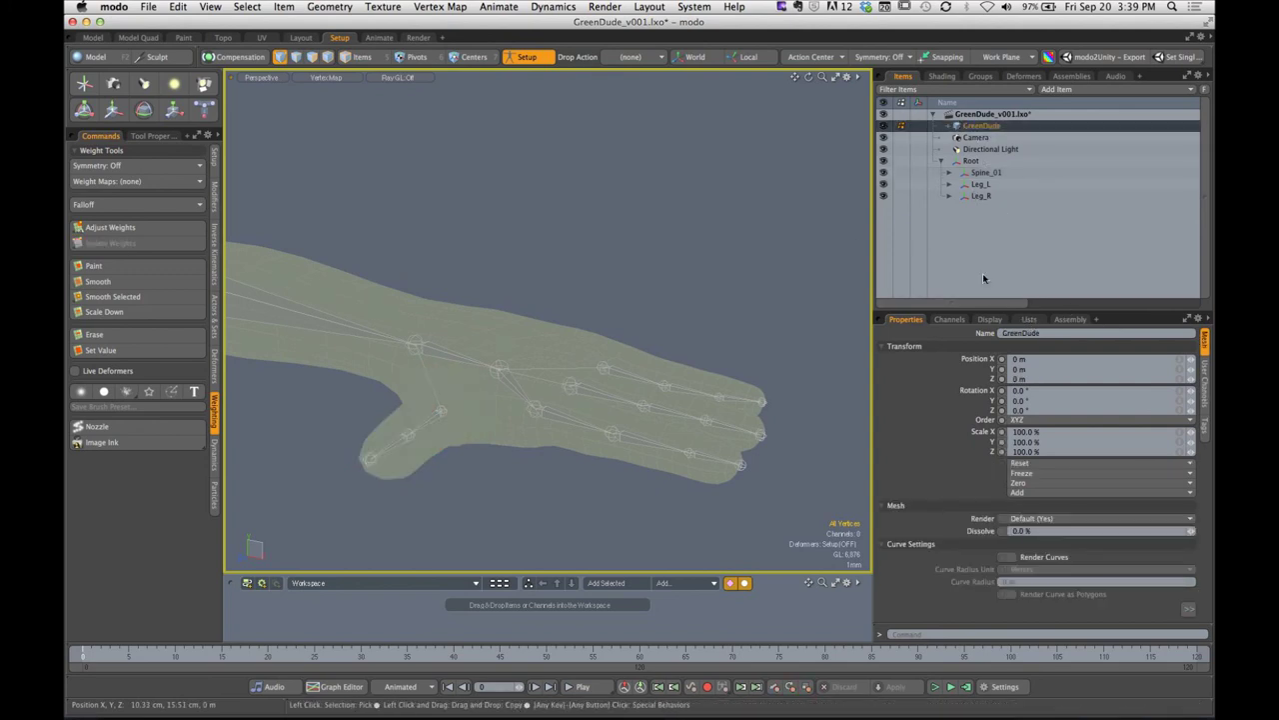
{"action": "left_click", "coordinate": [1029, 319]}
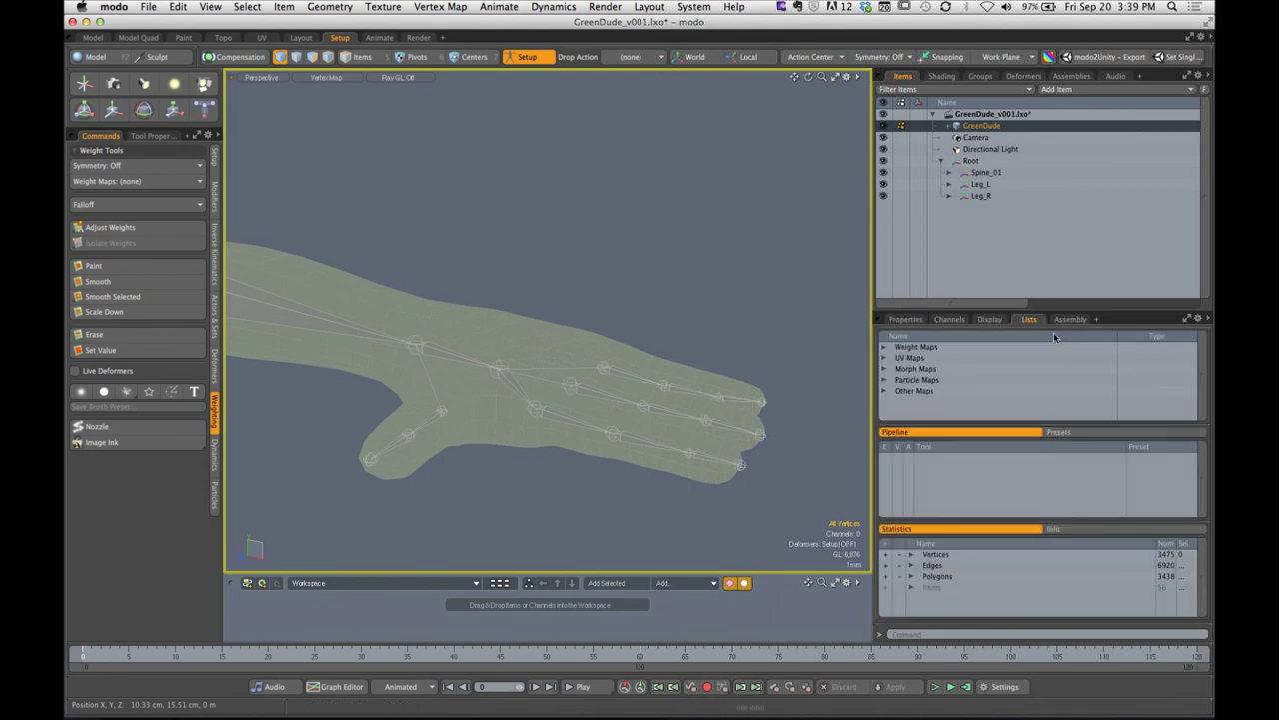
{"action": "left_click", "coordinate": [886, 348]}
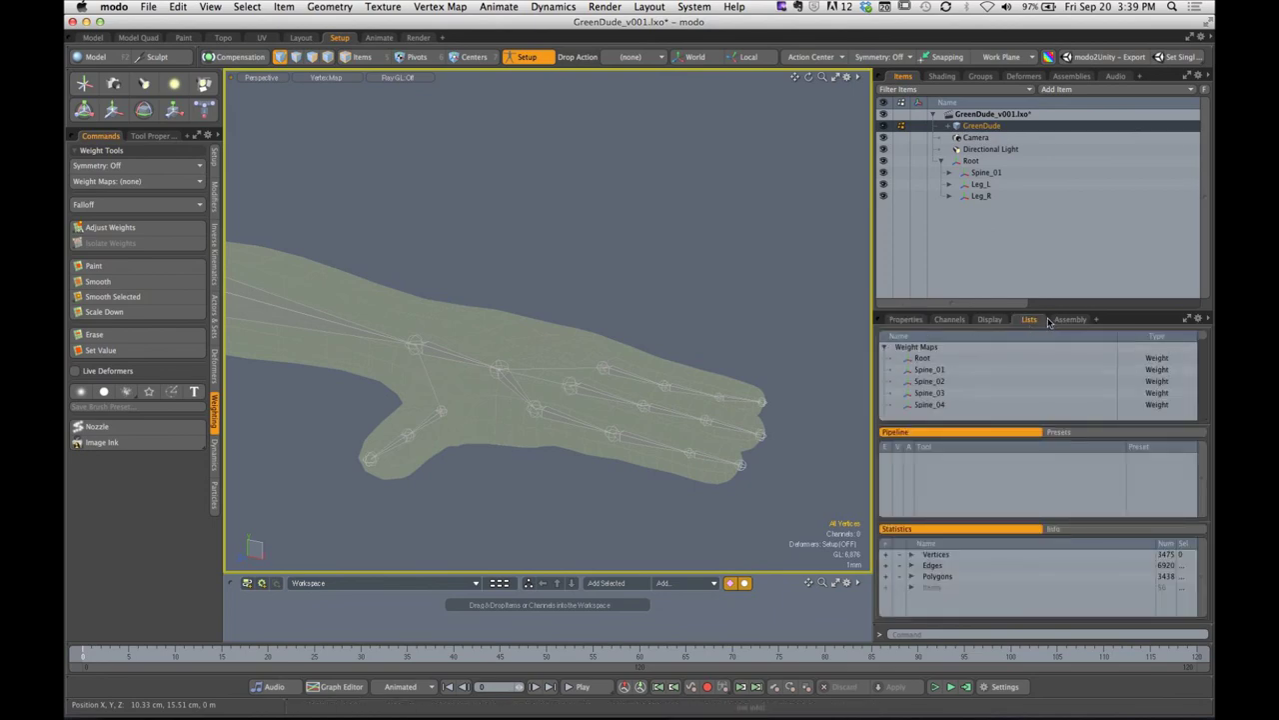
{"action": "left_click_drag", "start_coordinate": [1048, 314], "coordinate": [1069, 182]}
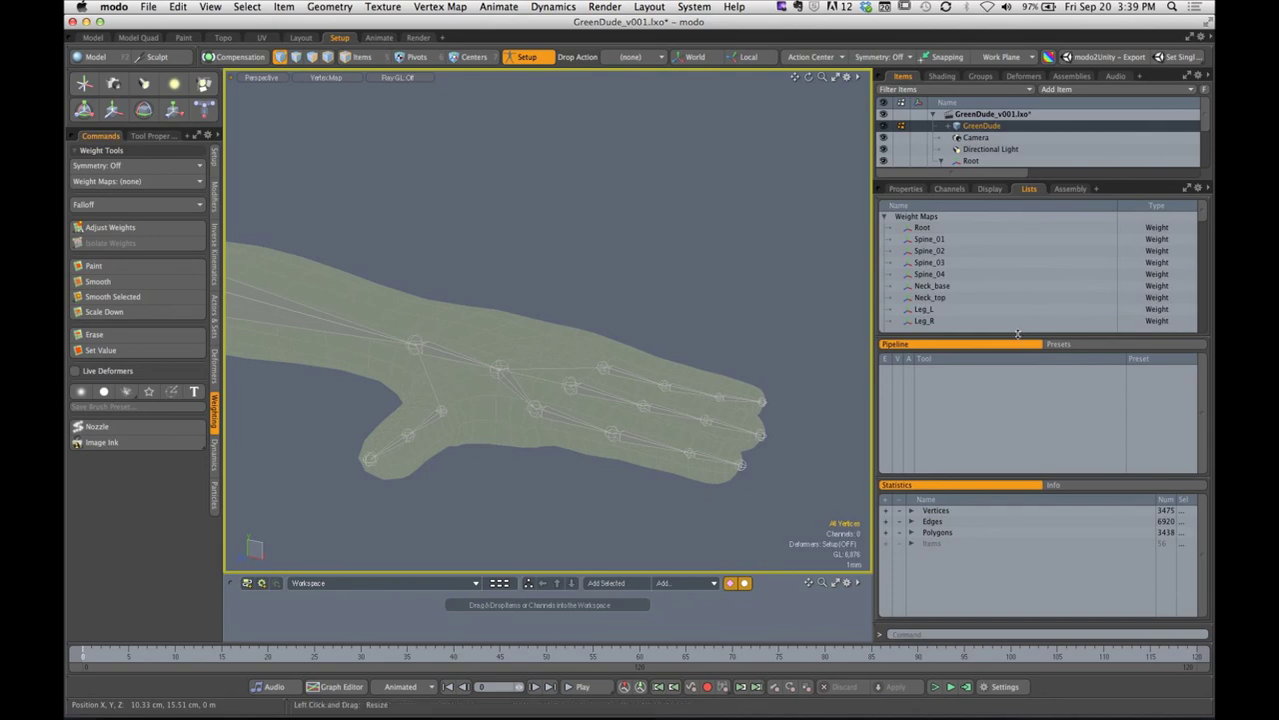
{"action": "left_click_drag", "start_coordinate": [1017, 334], "coordinate": [1012, 506]}
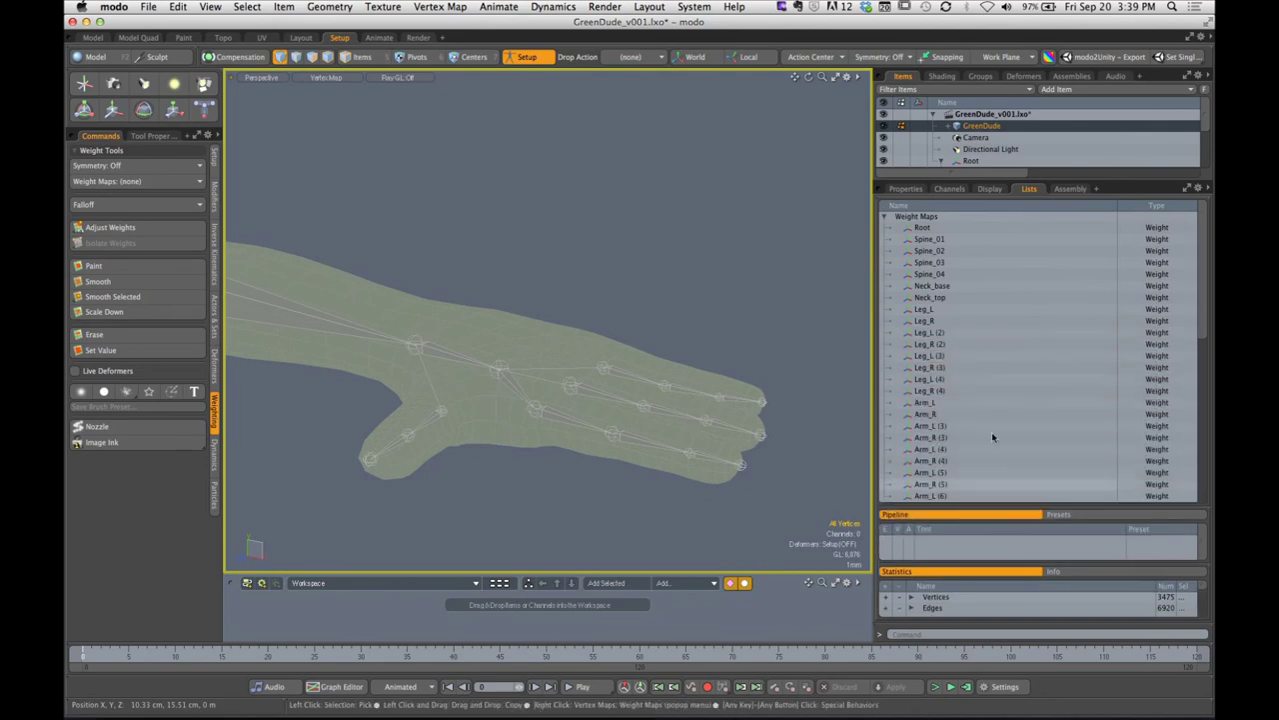
{"action": "left_click", "coordinate": [977, 128]}
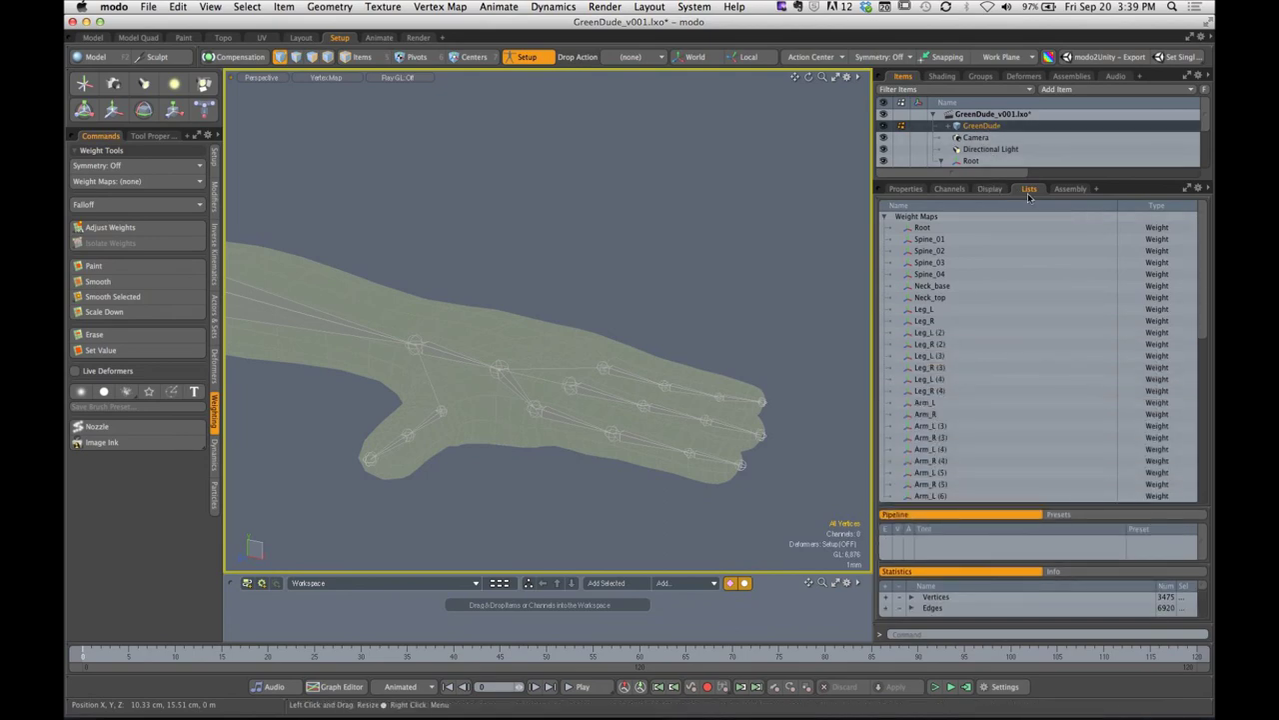
Select the joint weight maps from Root through Arm_R (19) and try to clear them together
{"action": "left_click", "coordinate": [936, 229]}
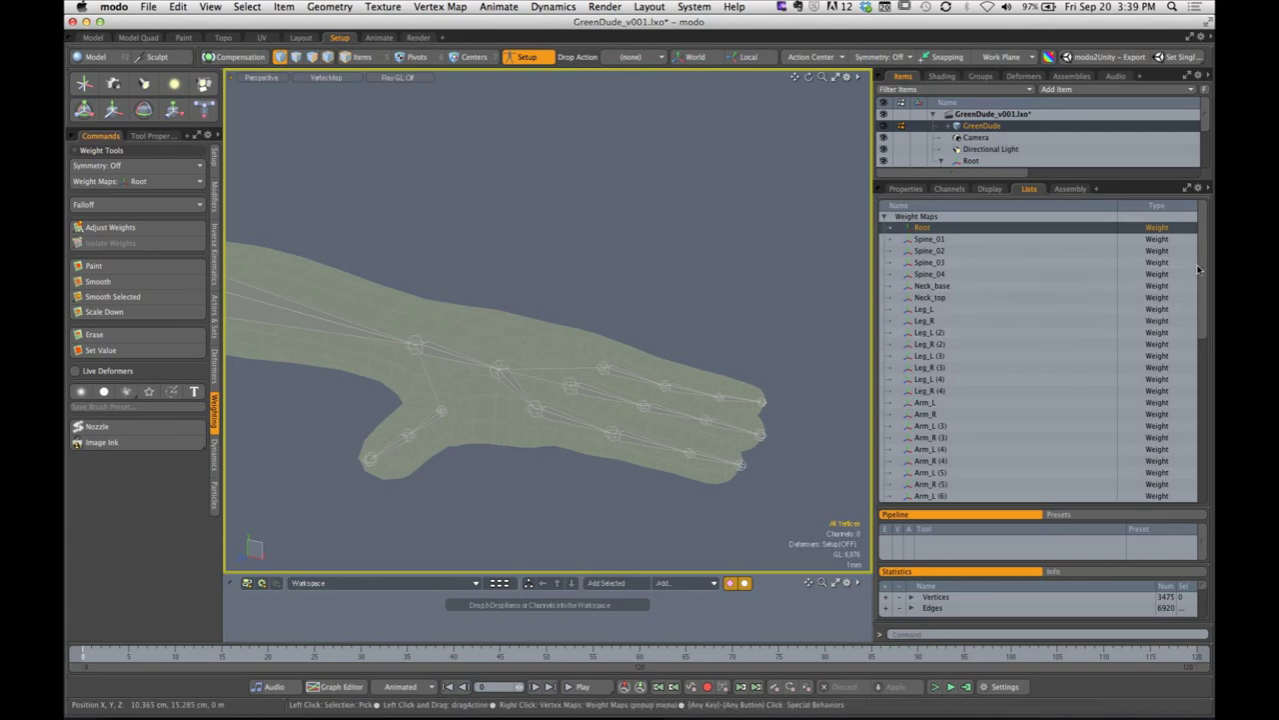
{"action": "left_click_drag", "start_coordinate": [1203, 280], "coordinate": [1190, 454]}
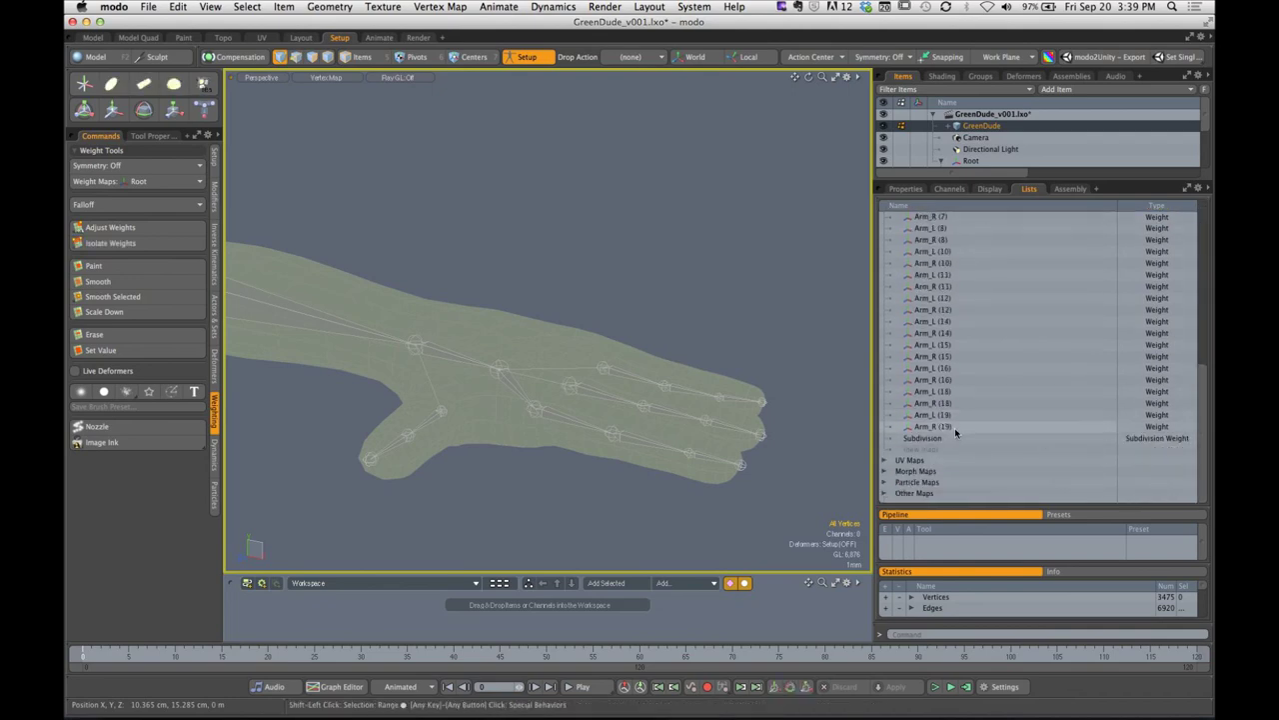
{"action": "left_click", "coordinate": [955, 429], "text": "shift"}
{"action": "scroll", "coordinate": [1163, 459], "scroll_direction": "up", "scroll_amount": 10}
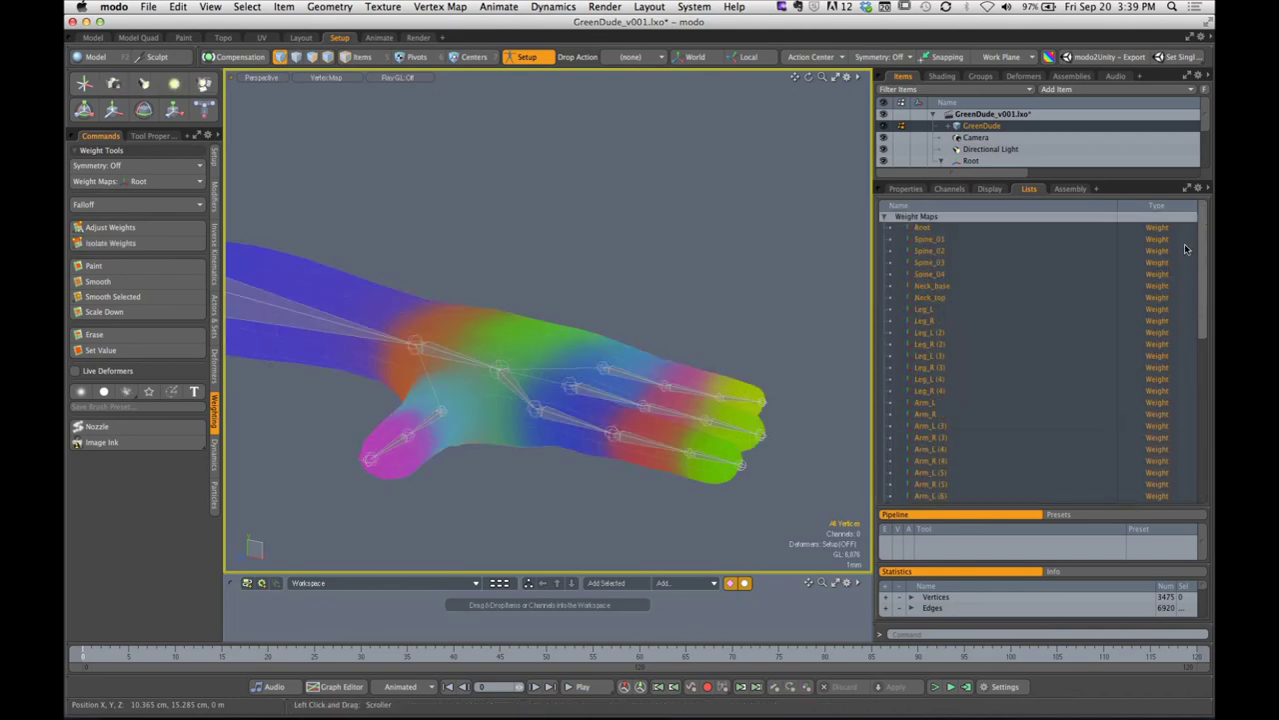
{"action": "right_click", "coordinate": [917, 237]}
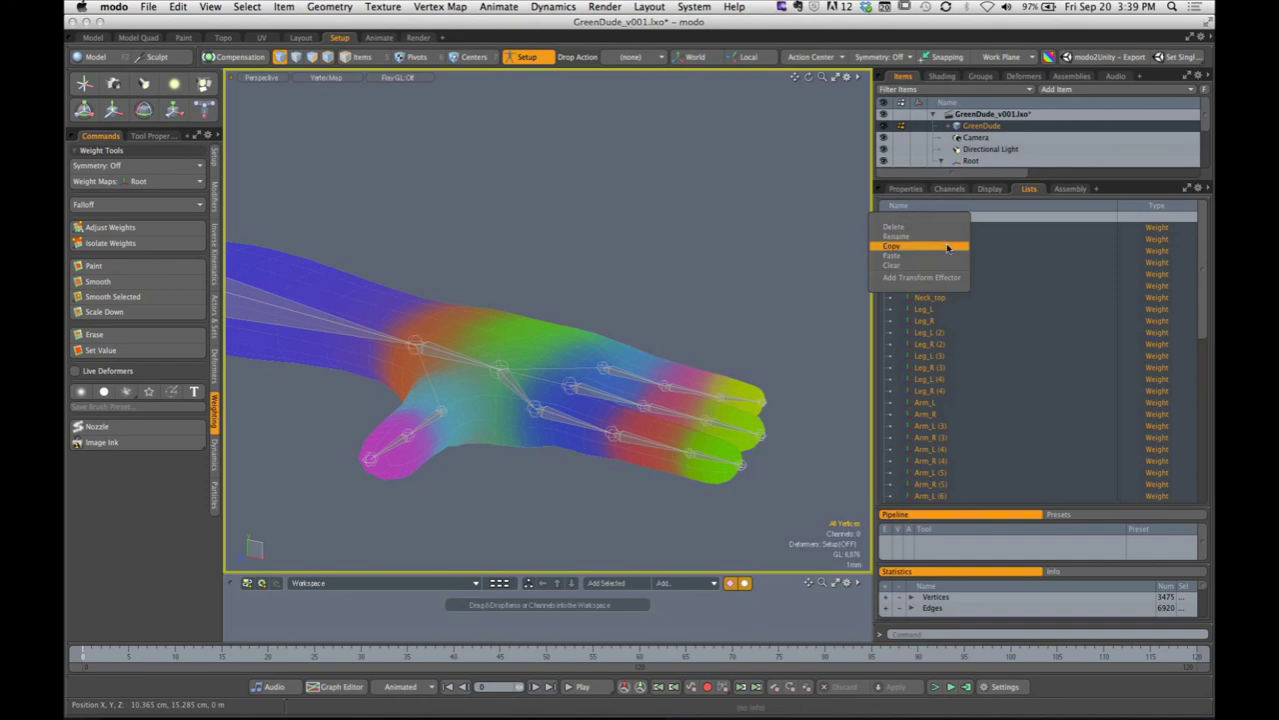
{"action": "left_click", "coordinate": [918, 266]}
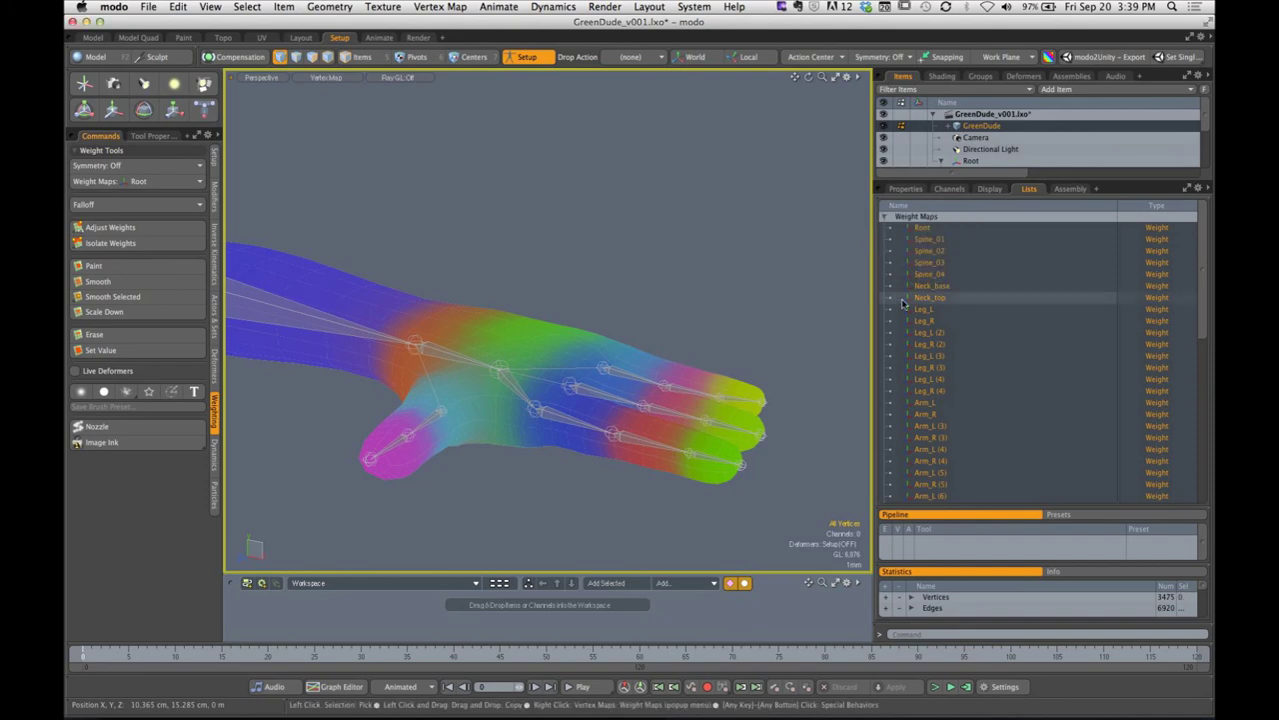
Examine the Root and Spine_01 to Spine_04 weight maps one at a time on the full body
{"action": "left_click", "coordinate": [938, 240]}
{"action": "scroll", "coordinate": [768, 334], "scroll_direction": "down", "scroll_amount": 6}
{"action": "mouse_move", "coordinate": [768, 334]}
{"action": "left_mouse_down", "text": "alt+shift"}
{"action": "mouse_move", "coordinate": [863, 294]}
{"action": "mouse_move", "coordinate": [762, 332]}
{"action": "left_mouse_up", "text": "alt+shift"}
{"action": "scroll", "coordinate": [761, 332], "scroll_direction": "down", "scroll_amount": 3}
{"action": "left_click_drag", "start_coordinate": [657, 343], "coordinate": [789, 243], "text": "alt+shift"}
{"action": "left_click", "coordinate": [924, 229]}
{"action": "left_click", "coordinate": [932, 240]}
{"action": "left_click", "coordinate": [934, 251]}
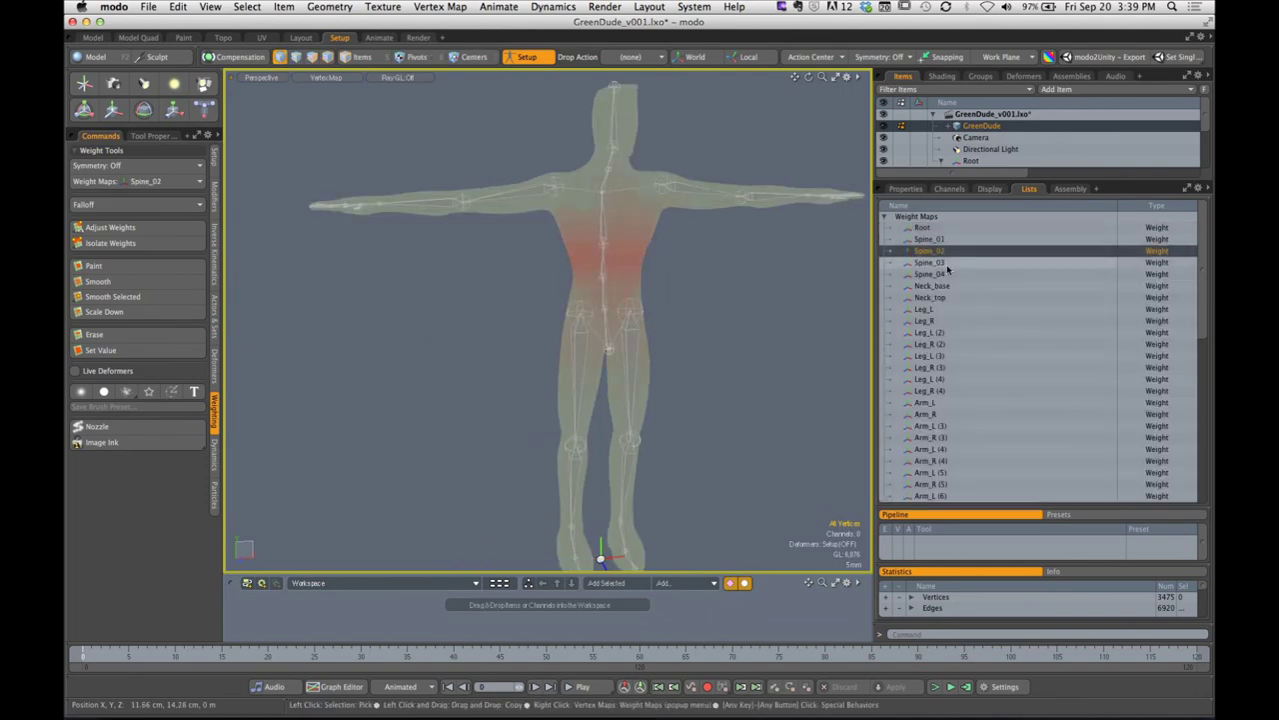
{"action": "left_click", "coordinate": [940, 262]}
{"action": "left_click", "coordinate": [944, 274]}
Reselect all joint weight maps from Root to Arm_R (19) and apply Clear to them again
{"action": "left_click", "coordinate": [924, 228]}
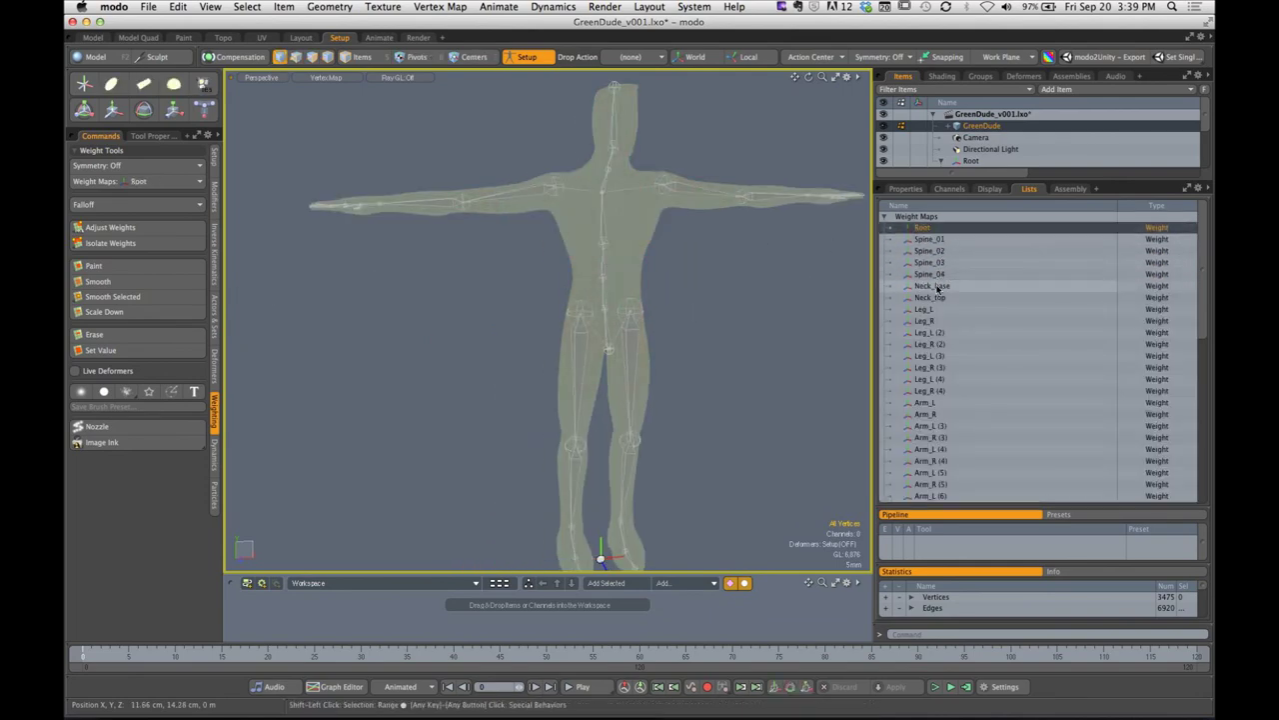
{"action": "scroll", "coordinate": [1092, 441], "scroll_direction": "down", "scroll_amount": 10}
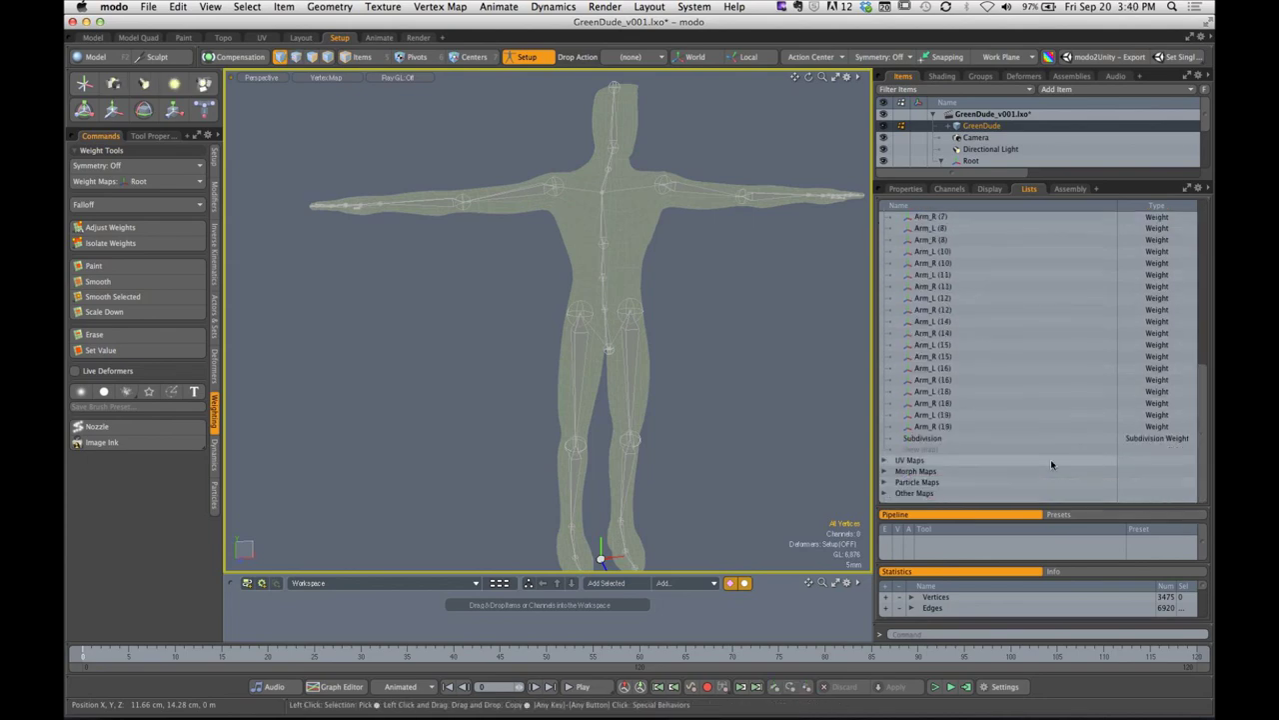
{"action": "left_click", "coordinate": [939, 428], "text": "shift"}
{"action": "left_click_drag", "start_coordinate": [1196, 375], "coordinate": [1203, 219]}
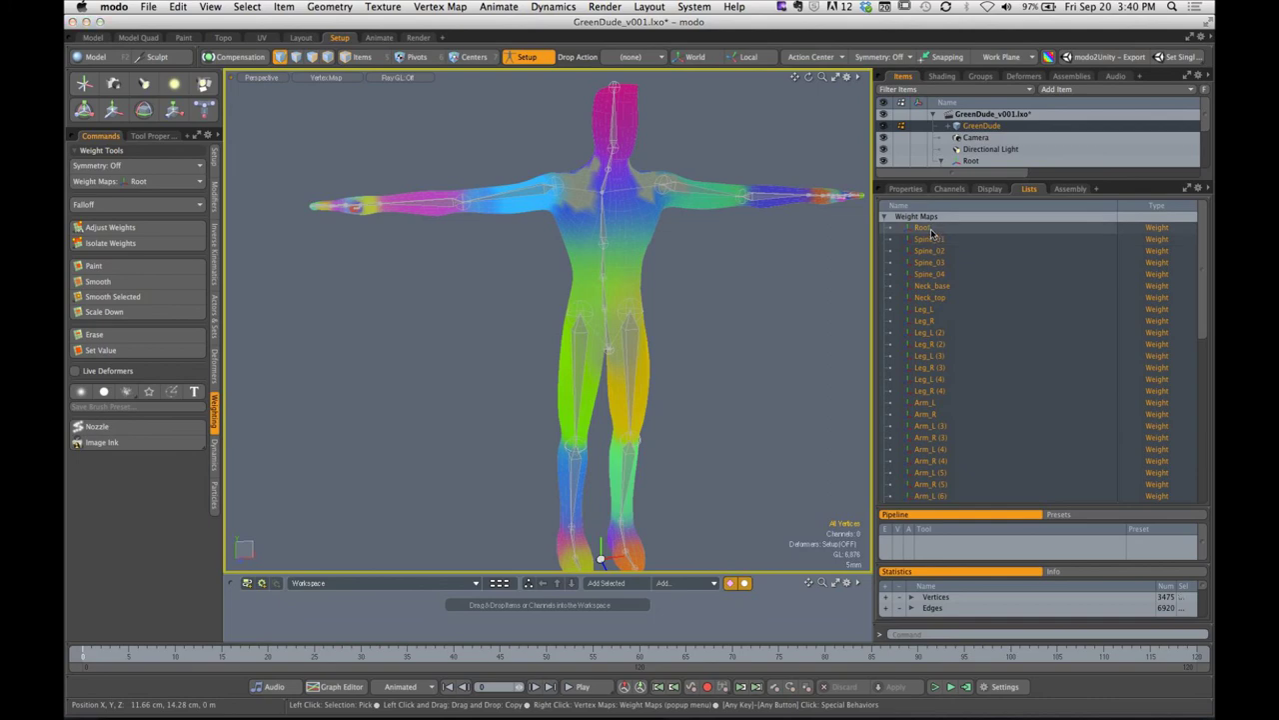
{"action": "right_click", "coordinate": [935, 245]}
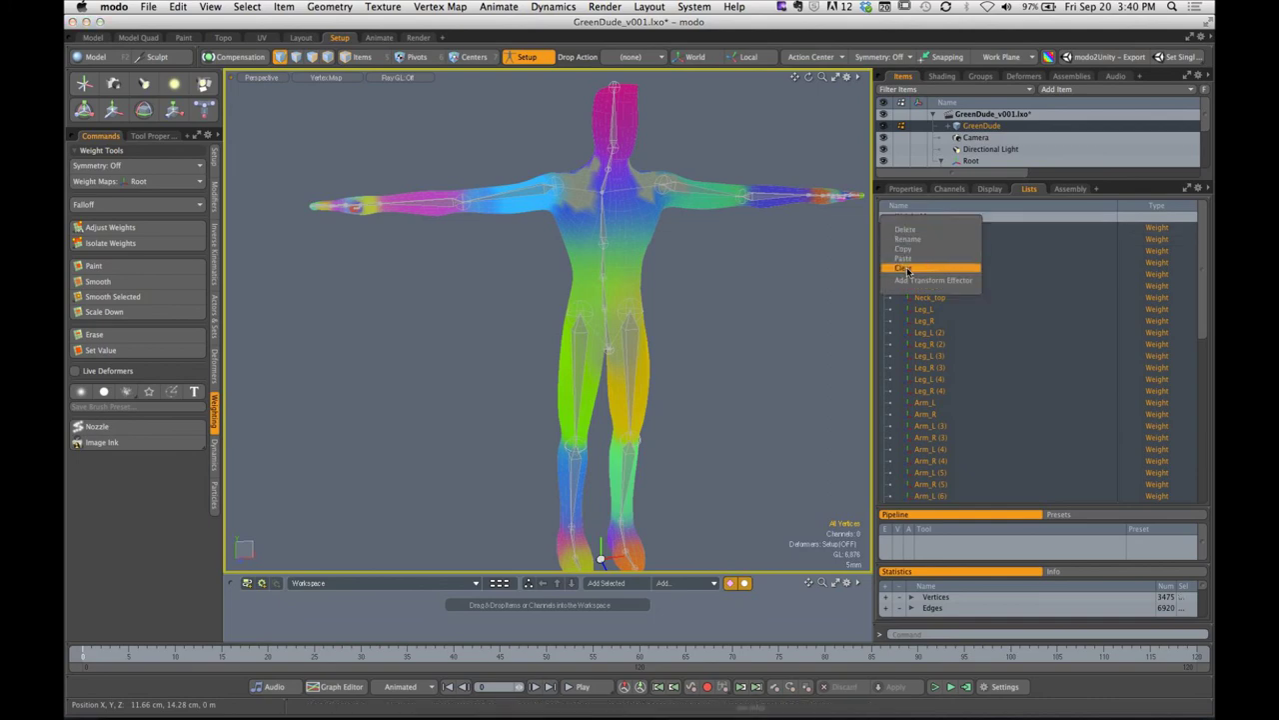
{"action": "left_click", "coordinate": [907, 270]}
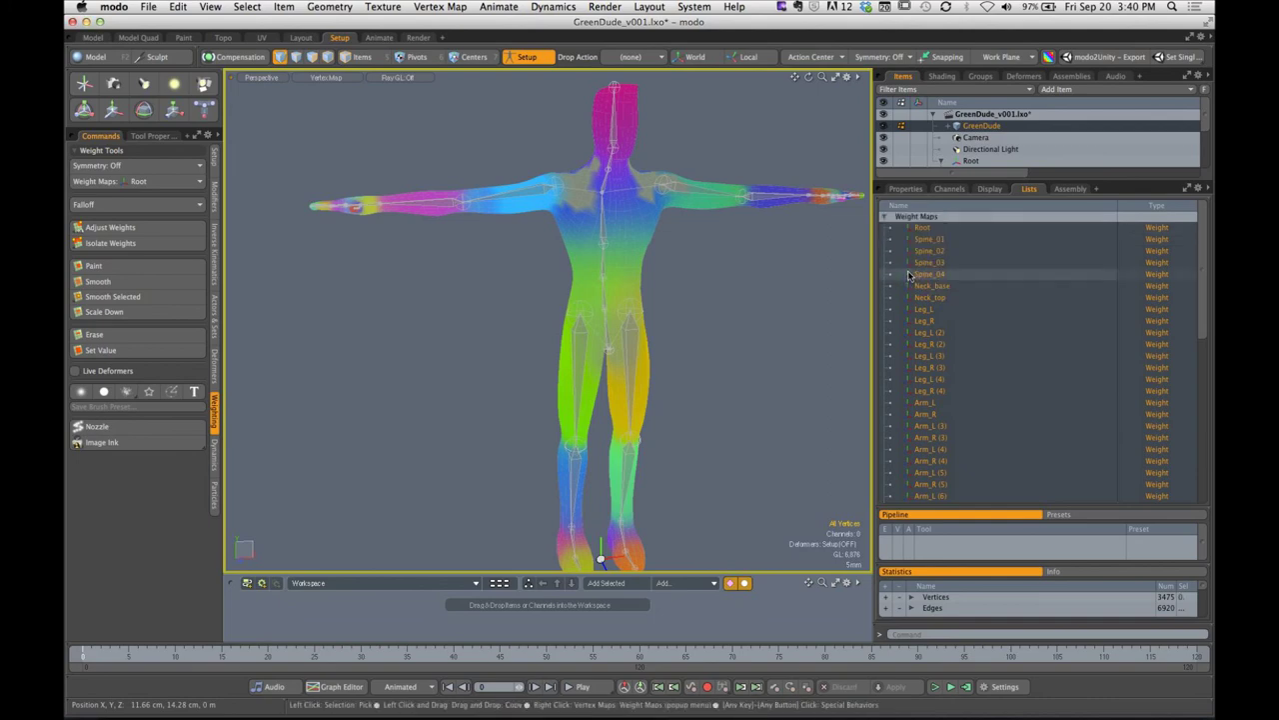
Check the Spine_01 and Root weight maps, and select Root's transform deformer in the Normalizing Folder
{"action": "left_click", "coordinate": [927, 239]}
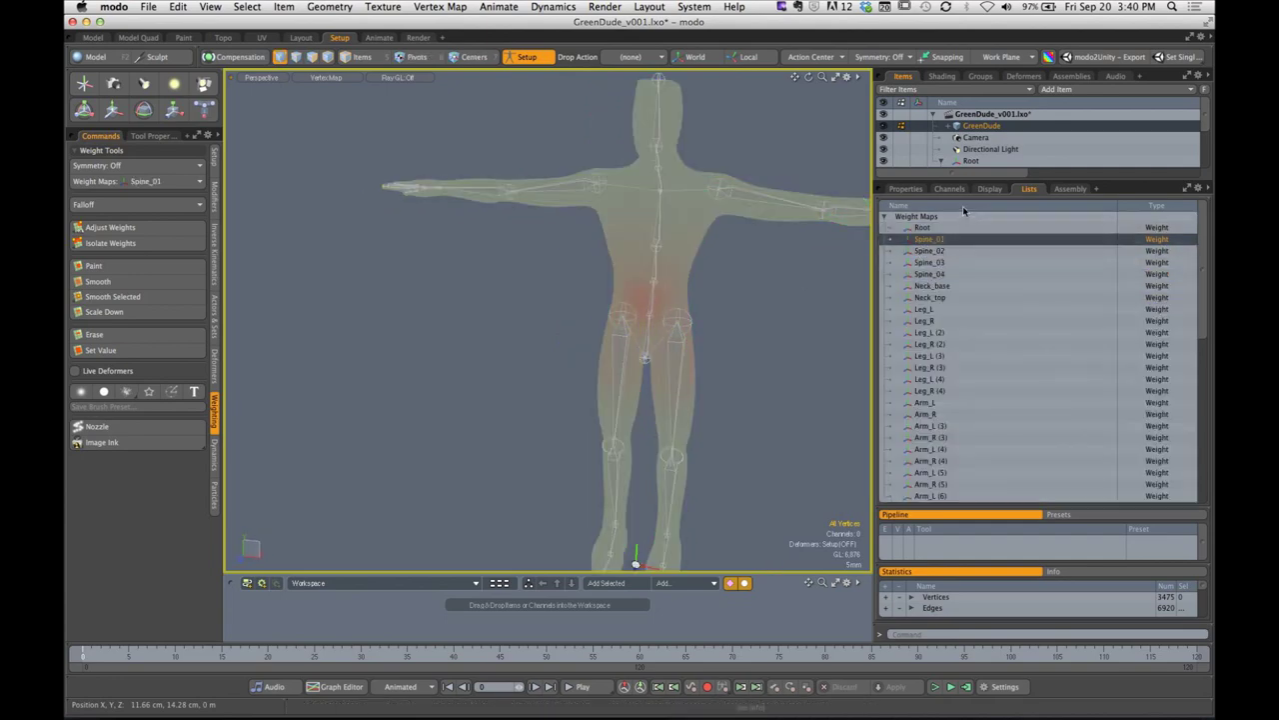
{"action": "left_click_drag", "start_coordinate": [754, 284], "coordinate": [645, 294], "text": "alt+shift"}
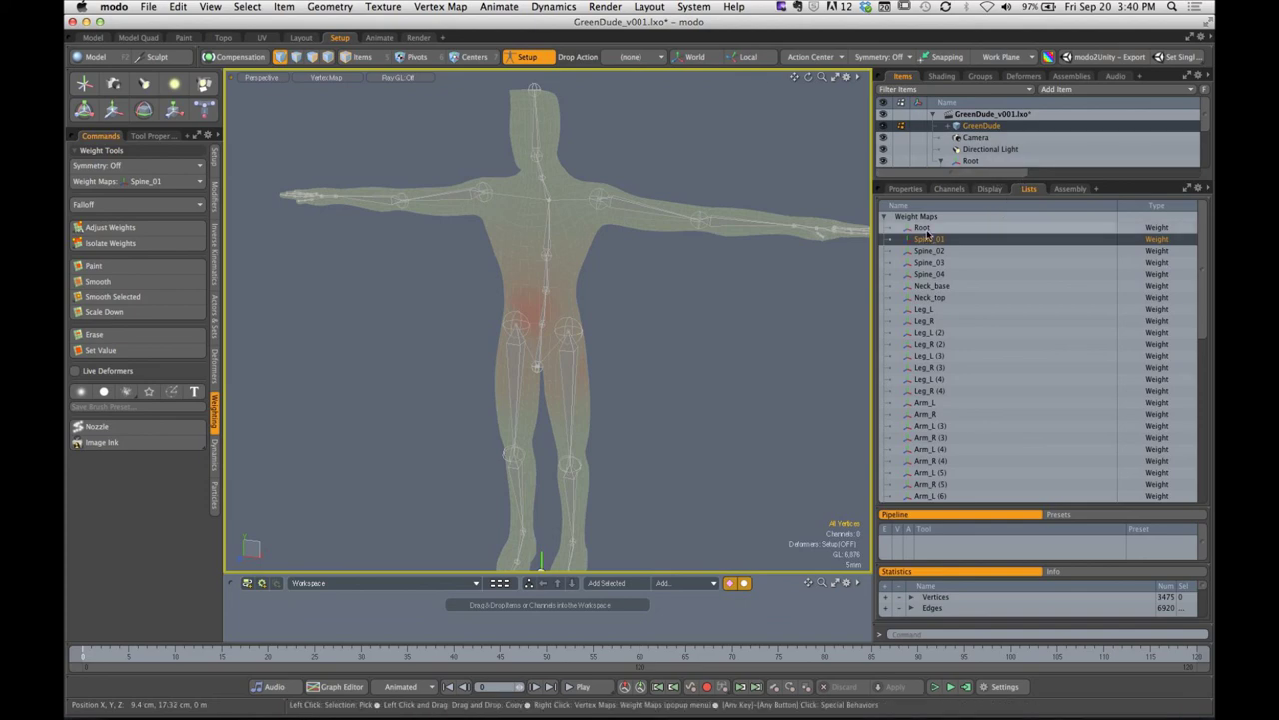
{"action": "key", "text": "Up"}
{"action": "left_click", "coordinate": [1023, 76]}
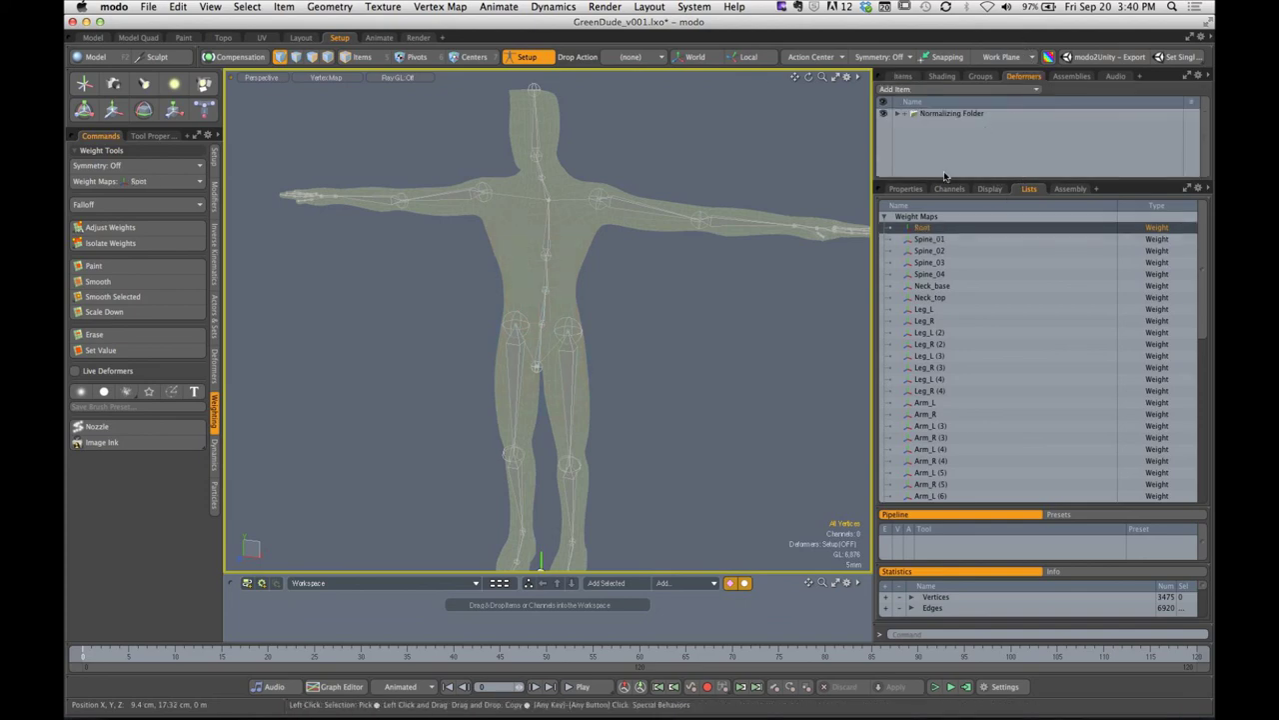
{"action": "left_click", "coordinate": [902, 113]}
{"action": "left_click", "coordinate": [951, 127]}
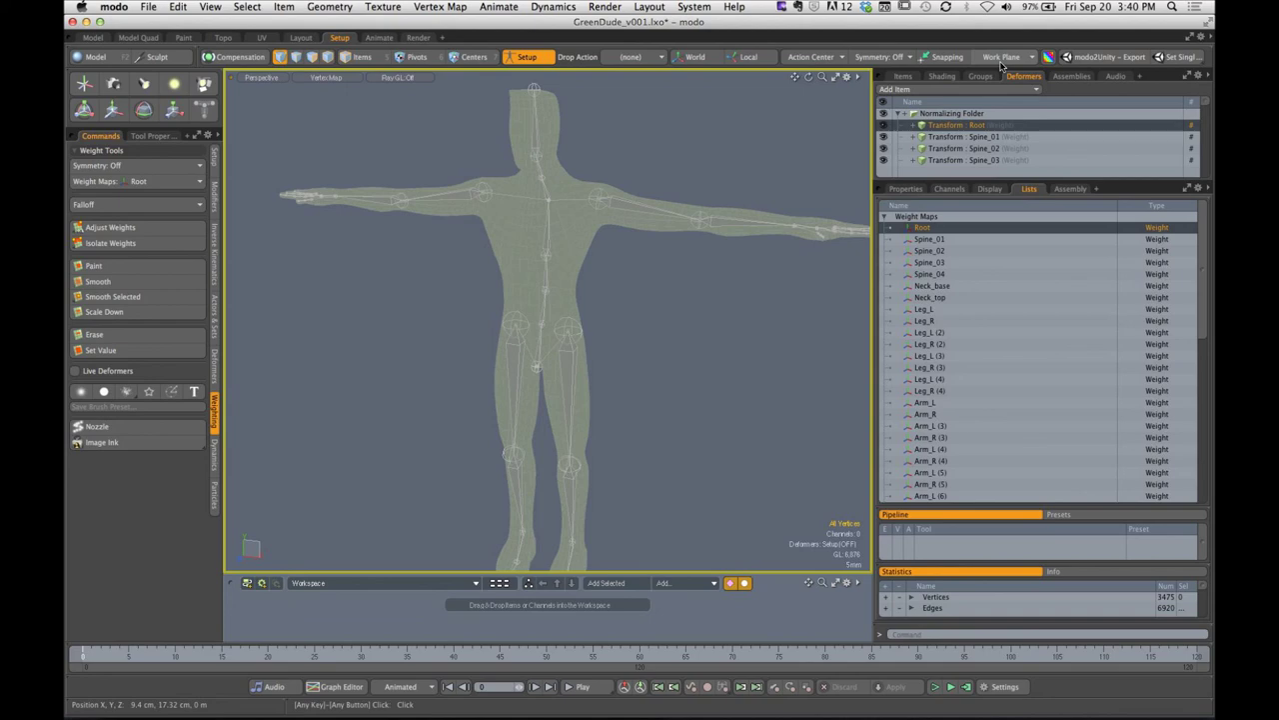
Zero the Spine_02 weight map on all of the body's polygons with Adjust Weights, and clear the polygon selection
{"action": "left_click", "coordinate": [935, 239]}
{"action": "left_click", "coordinate": [929, 251]}
{"action": "scroll", "coordinate": [723, 306], "scroll_direction": "down", "scroll_amount": 4}
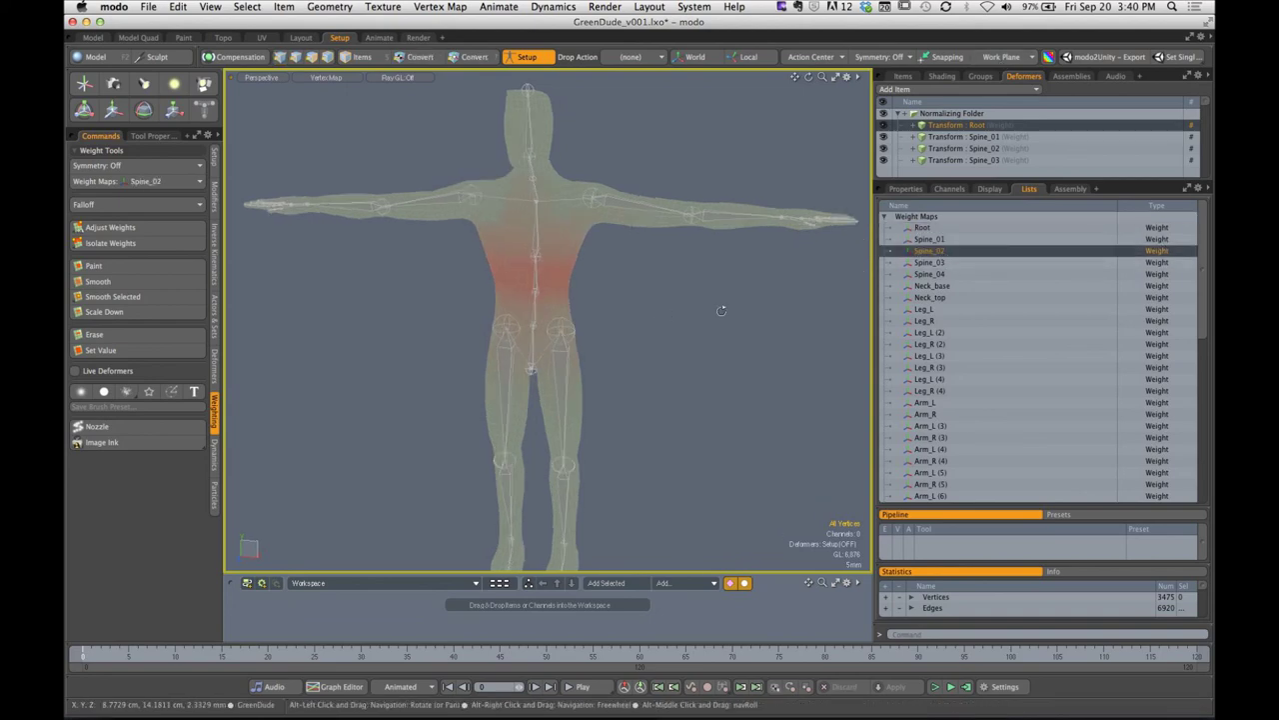
{"action": "left_click_drag", "start_coordinate": [713, 308], "coordinate": [674, 276], "text": "alt"}
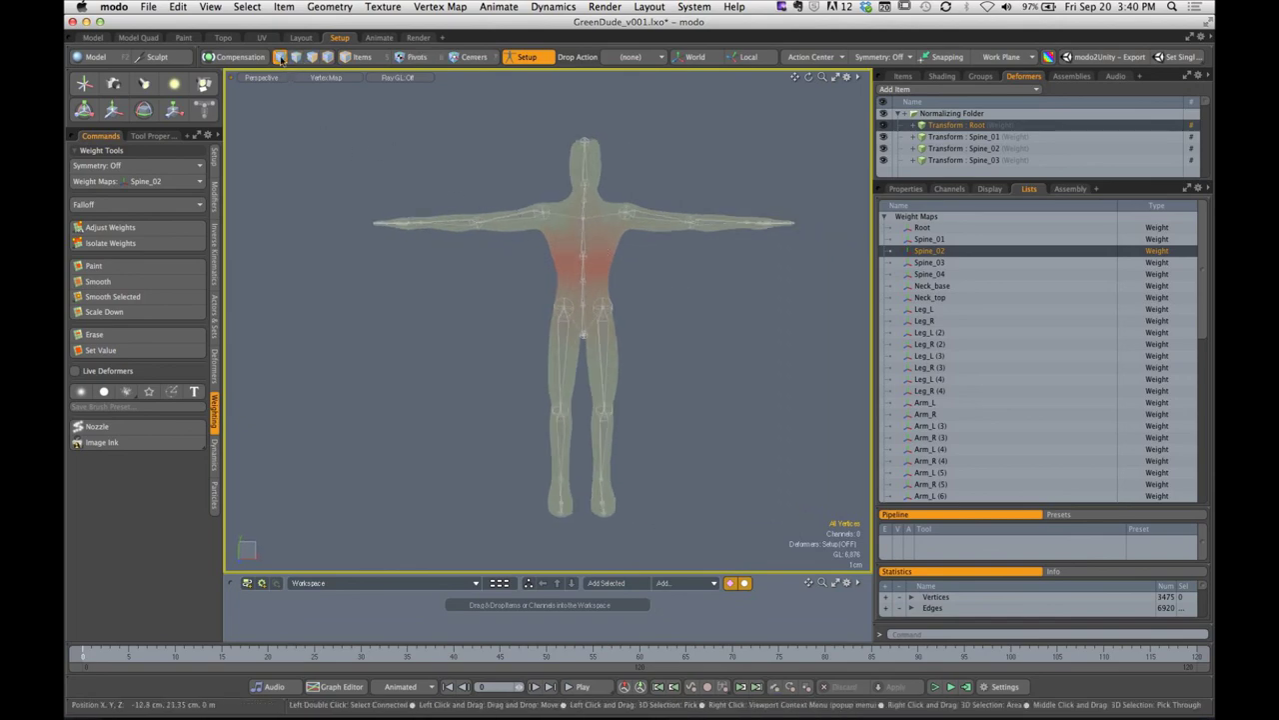
{"action": "left_click", "coordinate": [312, 57]}
{"action": "double_click", "coordinate": [616, 237]}
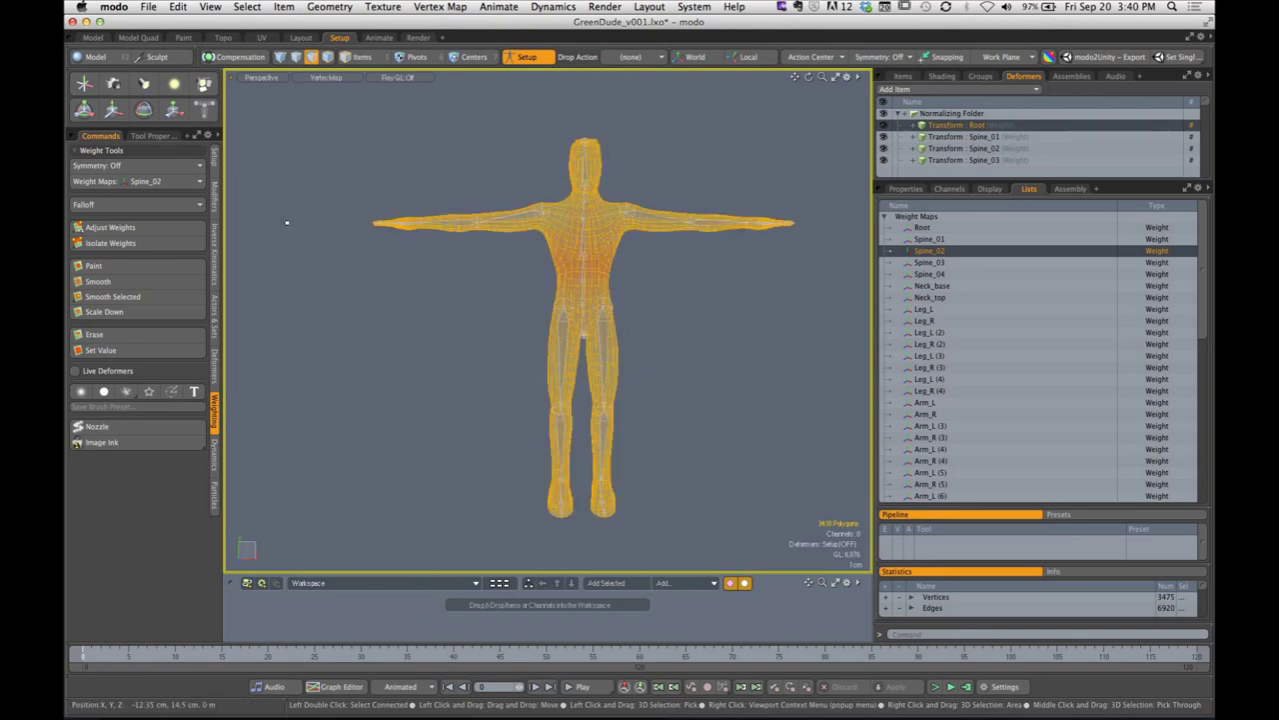
{"action": "left_click", "coordinate": [140, 229]}
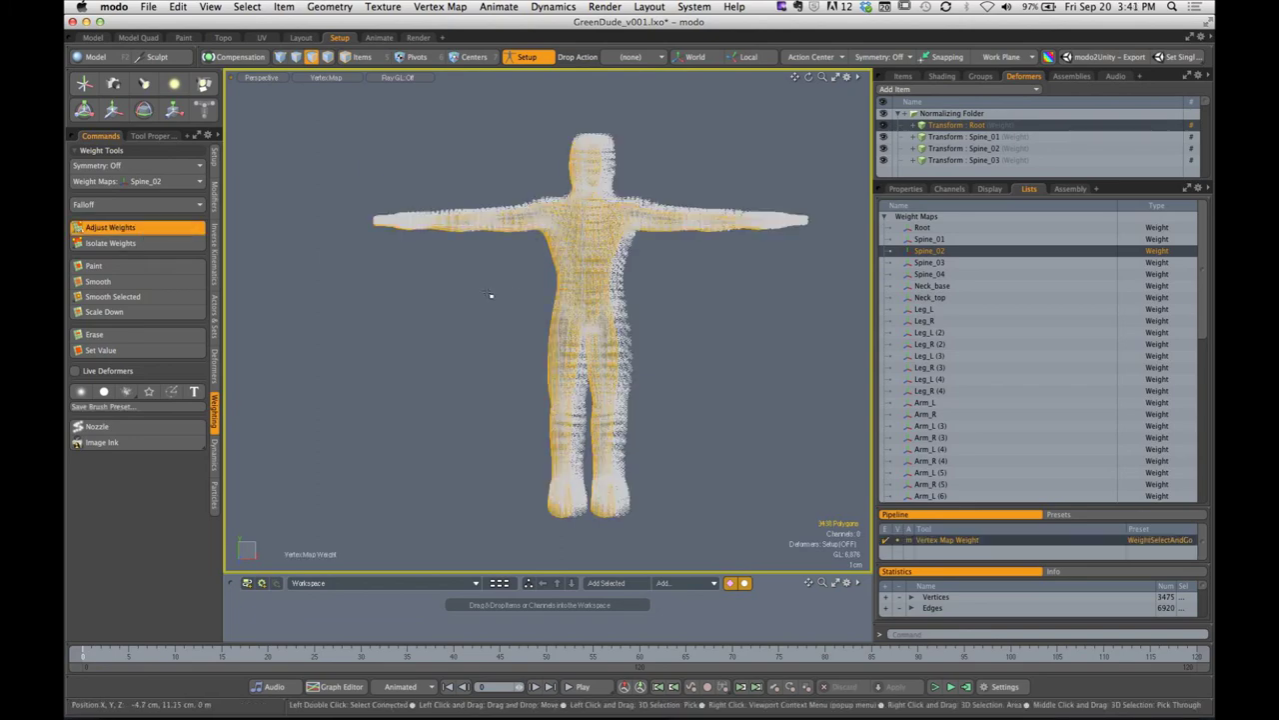
{"action": "key", "text": "Escape"}
{"action": "key", "text": "Escape"}
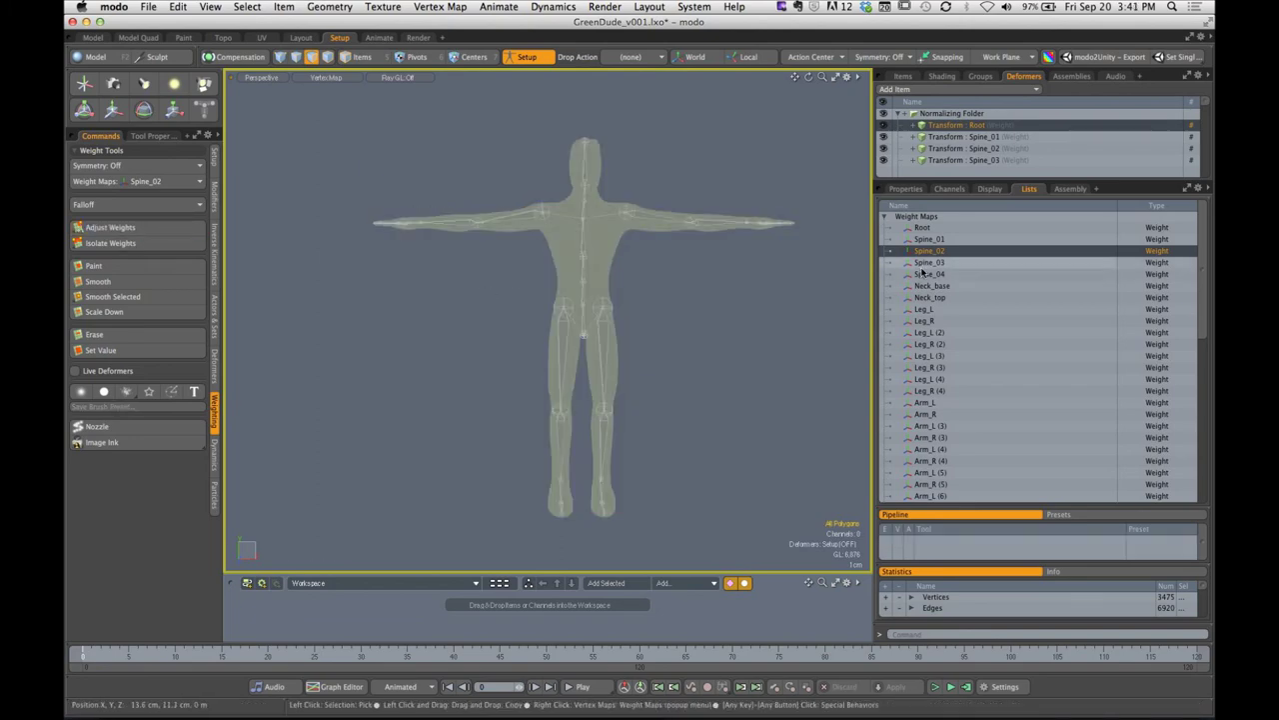
Try to zero the weight maps from Spine_03 to Arm_R (19) on all of the body's polygons with Adjust Weights
{"action": "left_click", "coordinate": [922, 263]}
{"action": "double_click", "coordinate": [498, 220]}
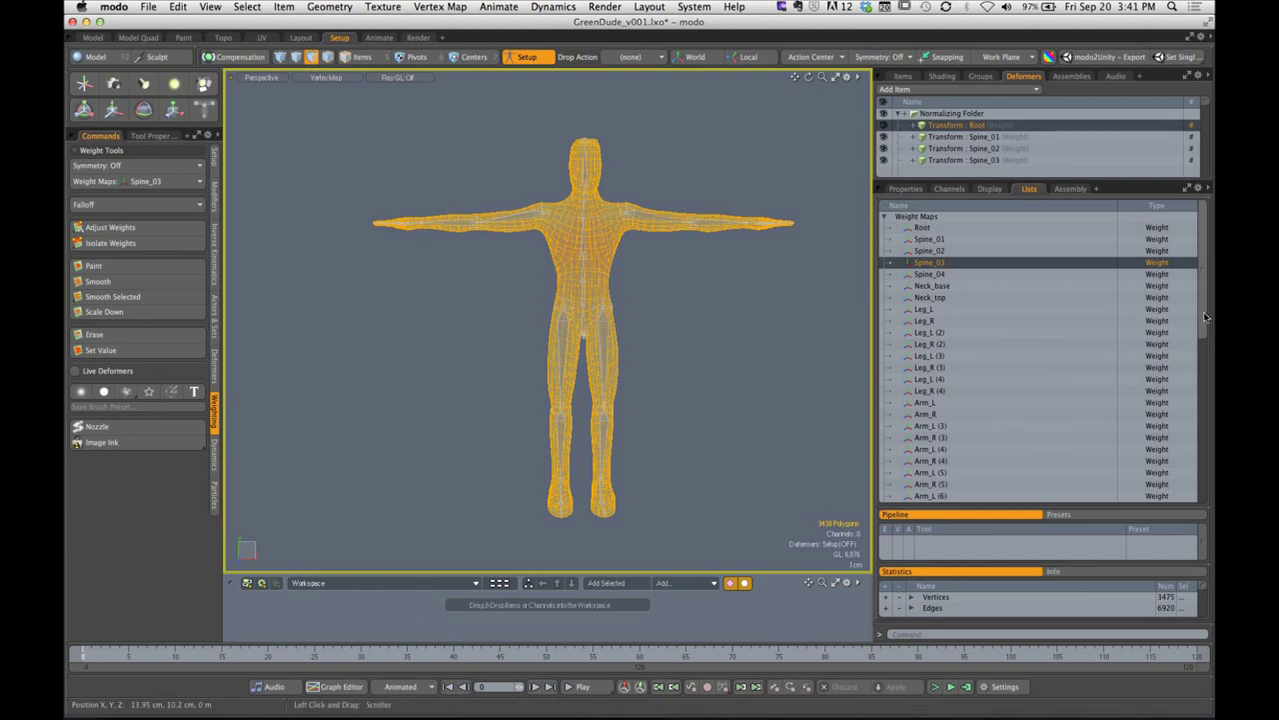
{"action": "left_click_drag", "start_coordinate": [1206, 317], "coordinate": [1204, 484]}
{"action": "left_click", "coordinate": [936, 428], "text": "shift"}
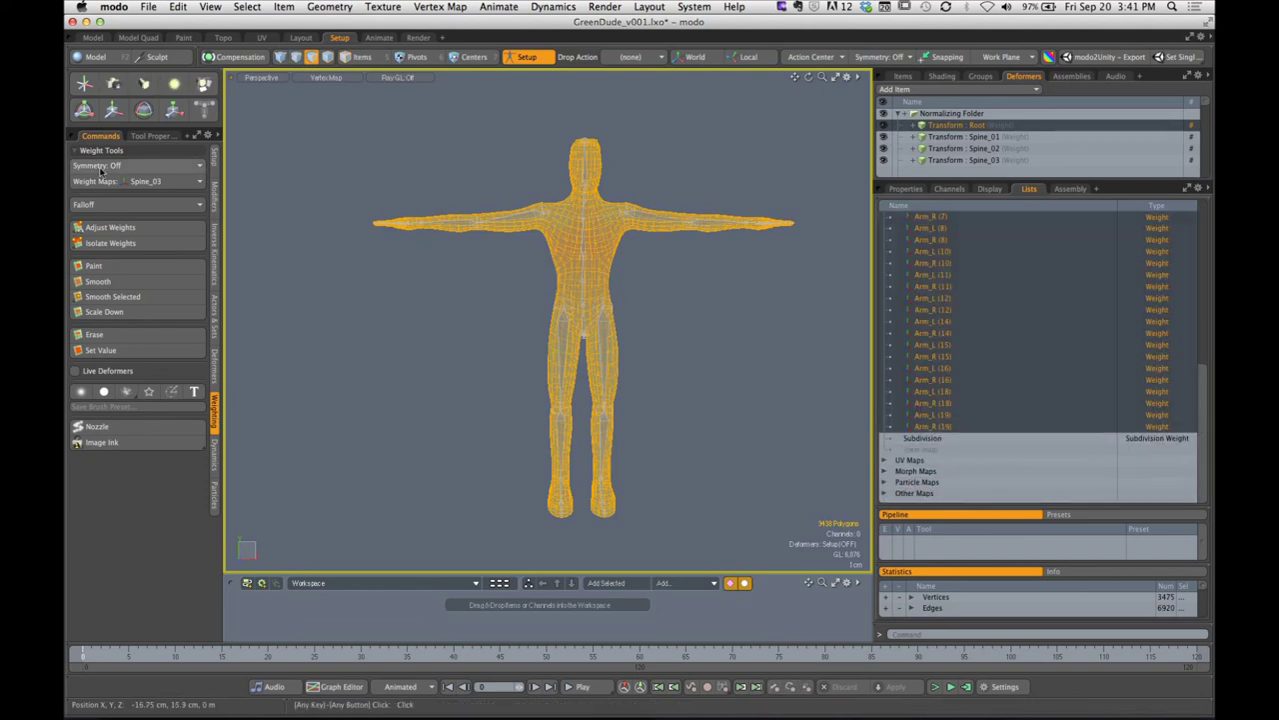
{"action": "left_click", "coordinate": [110, 228]}
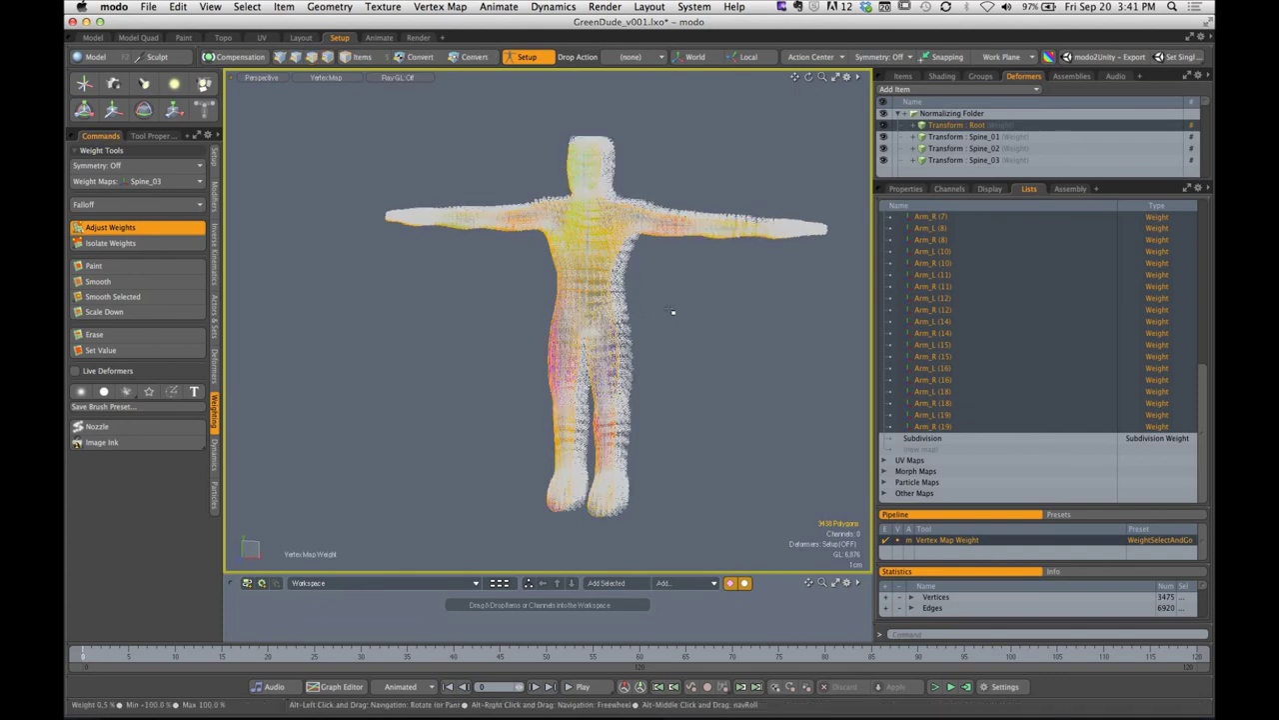
{"action": "key", "text": "space"}
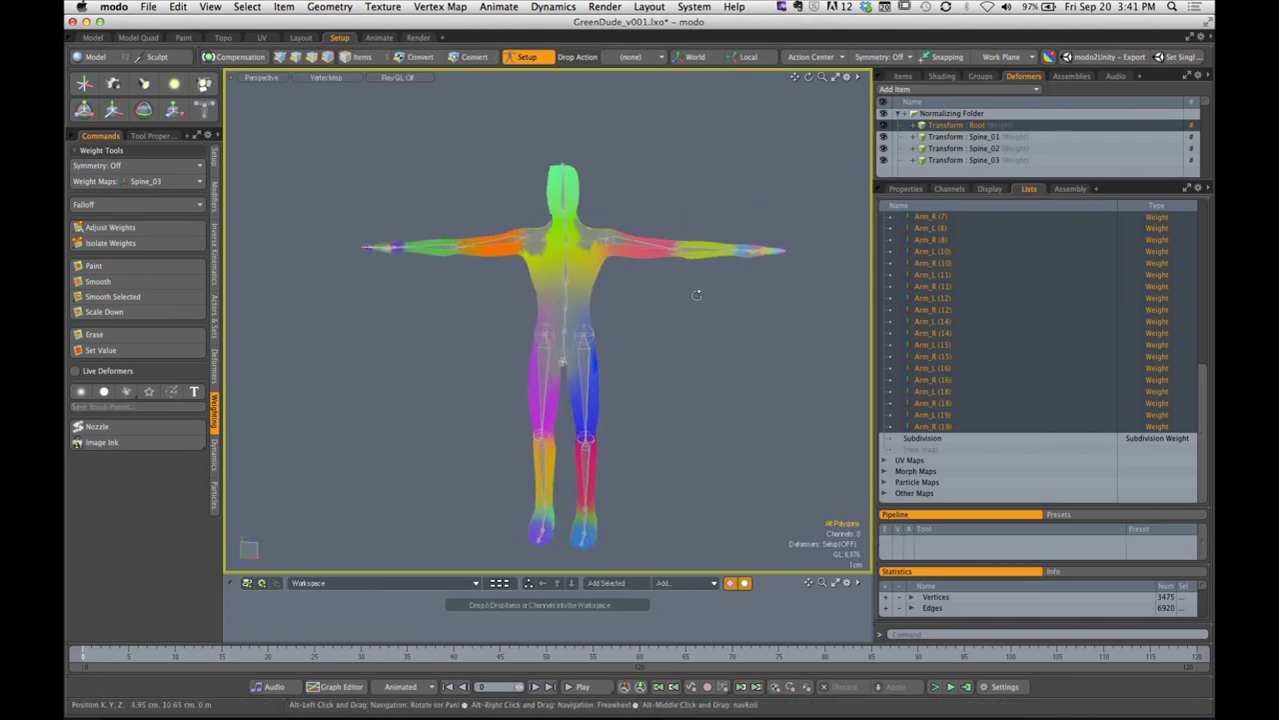
Examine the weight maps from Arm_R (19) up to Arm_L (18), and those of Root, Spine_01 and Spine_02
{"action": "left_click", "coordinate": [958, 429]}
{"action": "key", "text": "Up"}
{"action": "key", "text": "Up"}
{"action": "key", "text": "Up"}
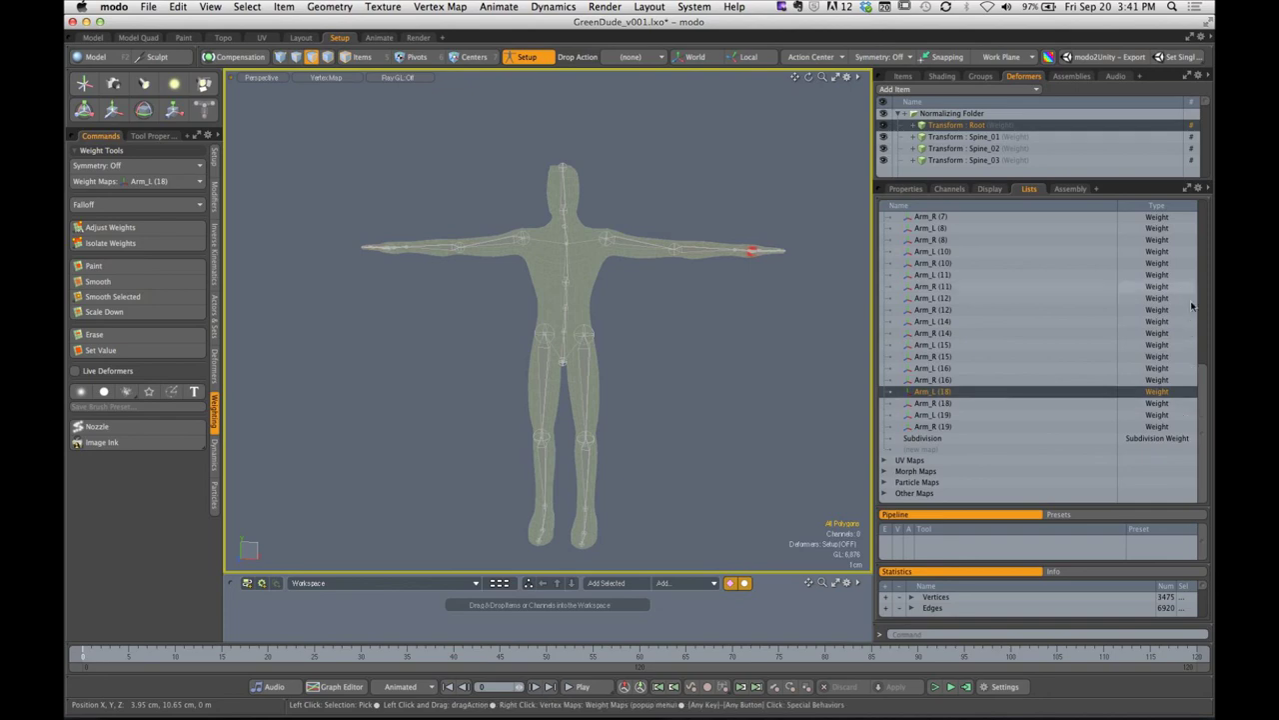
{"action": "left_click_drag", "start_coordinate": [1203, 385], "coordinate": [1197, 216]}
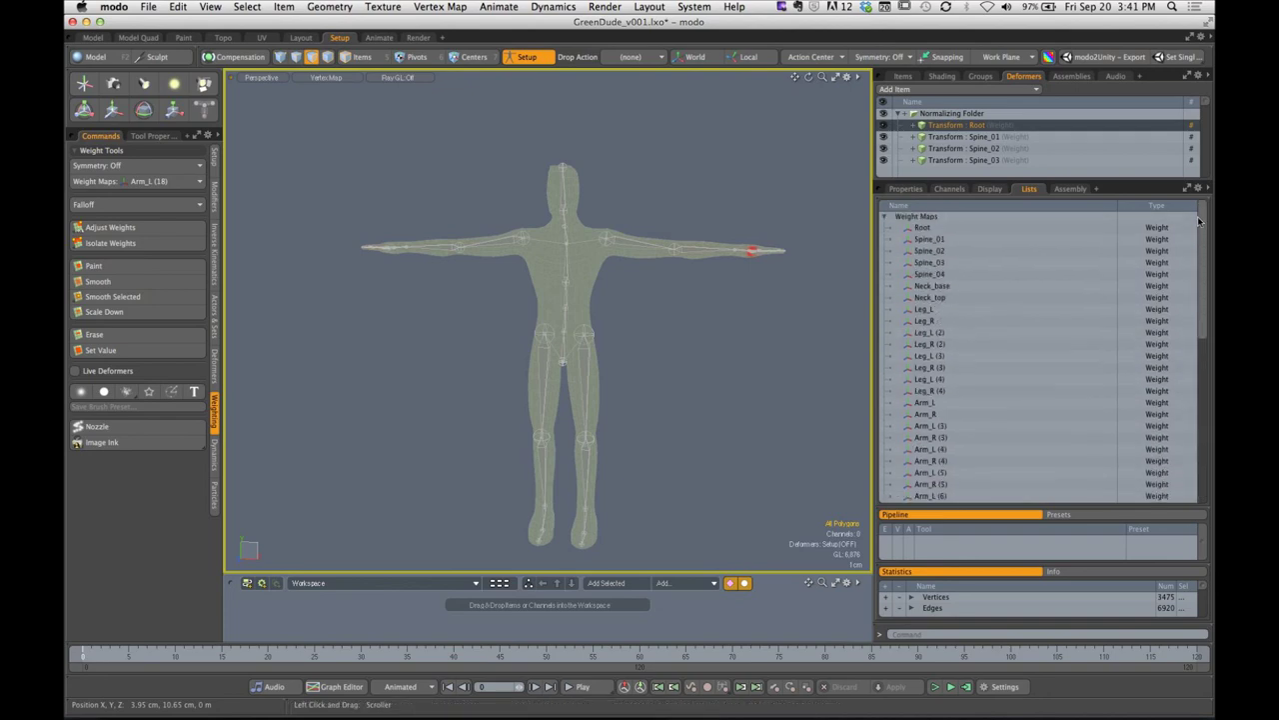
{"action": "left_click", "coordinate": [932, 241]}
{"action": "key", "text": "Down"}
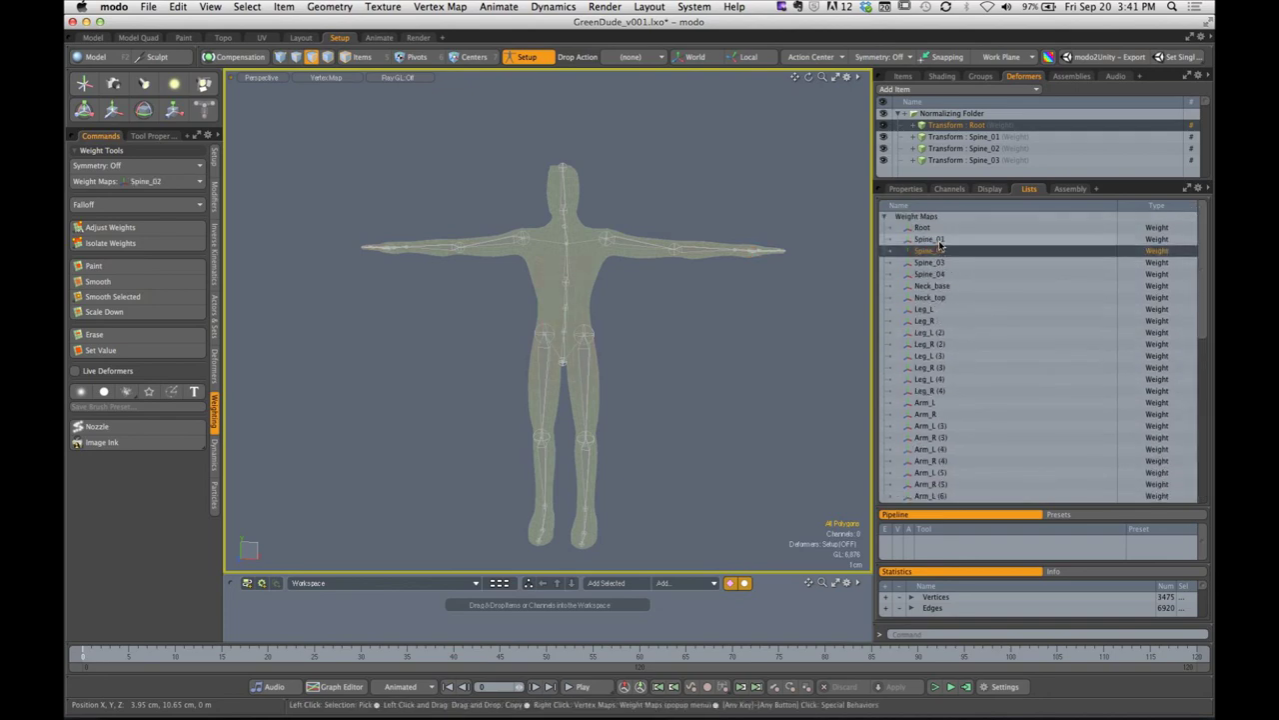
{"action": "key", "text": "Up"}
{"action": "key", "text": "Up"}
{"action": "key", "text": "Down"}
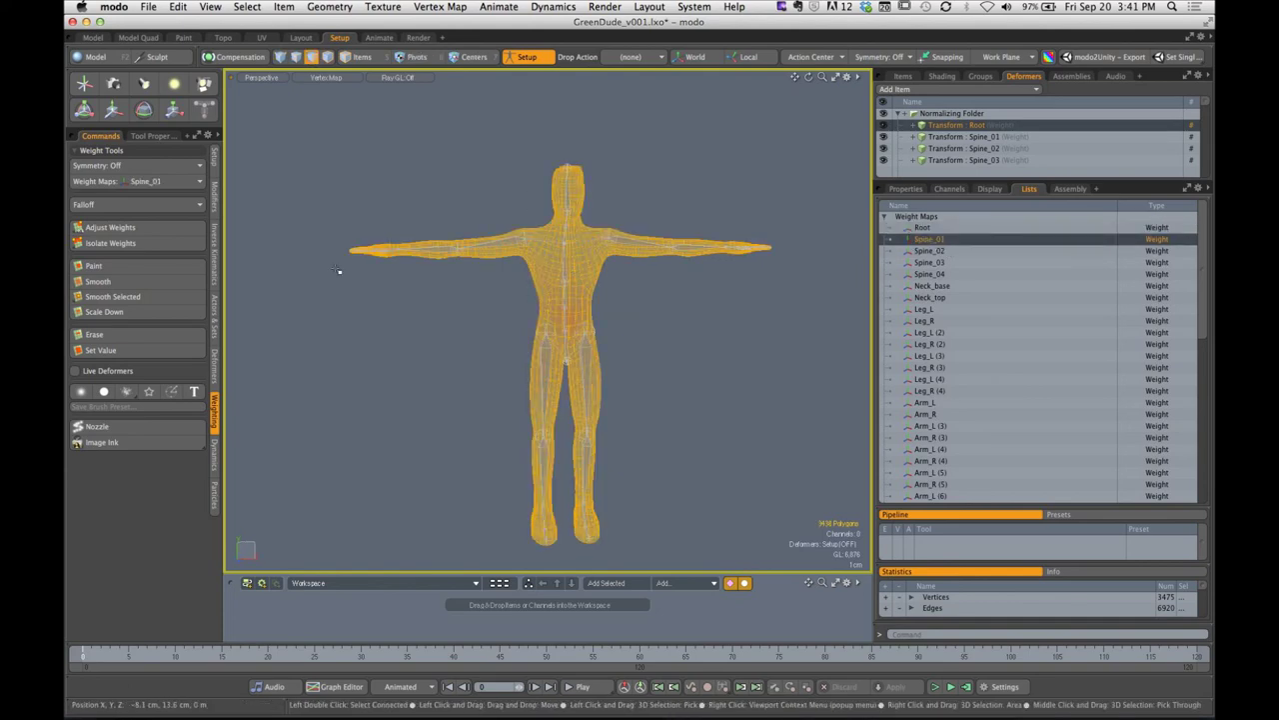
Adjust the Spine_01 weight map on all of the body's polygons towards zero, and check the Spine_02 to Spine_04 maps
{"action": "left_click", "coordinate": [110, 227]}
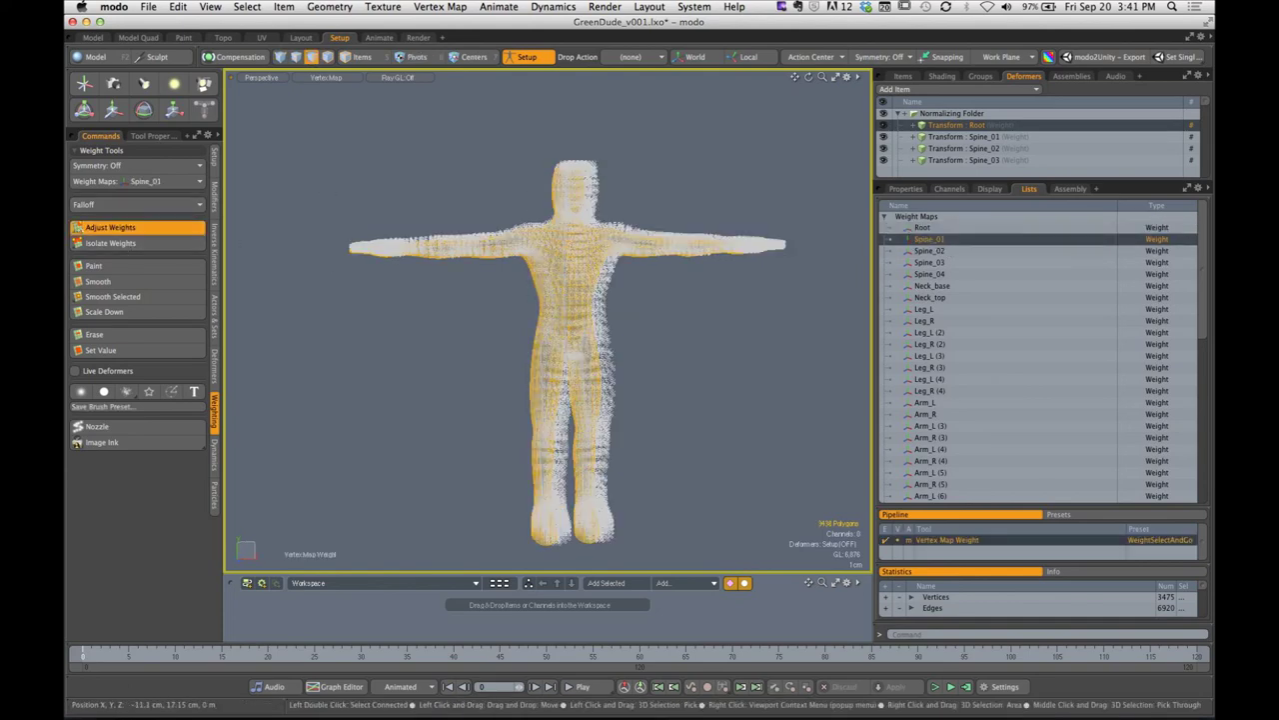
{"action": "key", "text": "space"}
{"action": "left_click", "coordinate": [930, 251]}
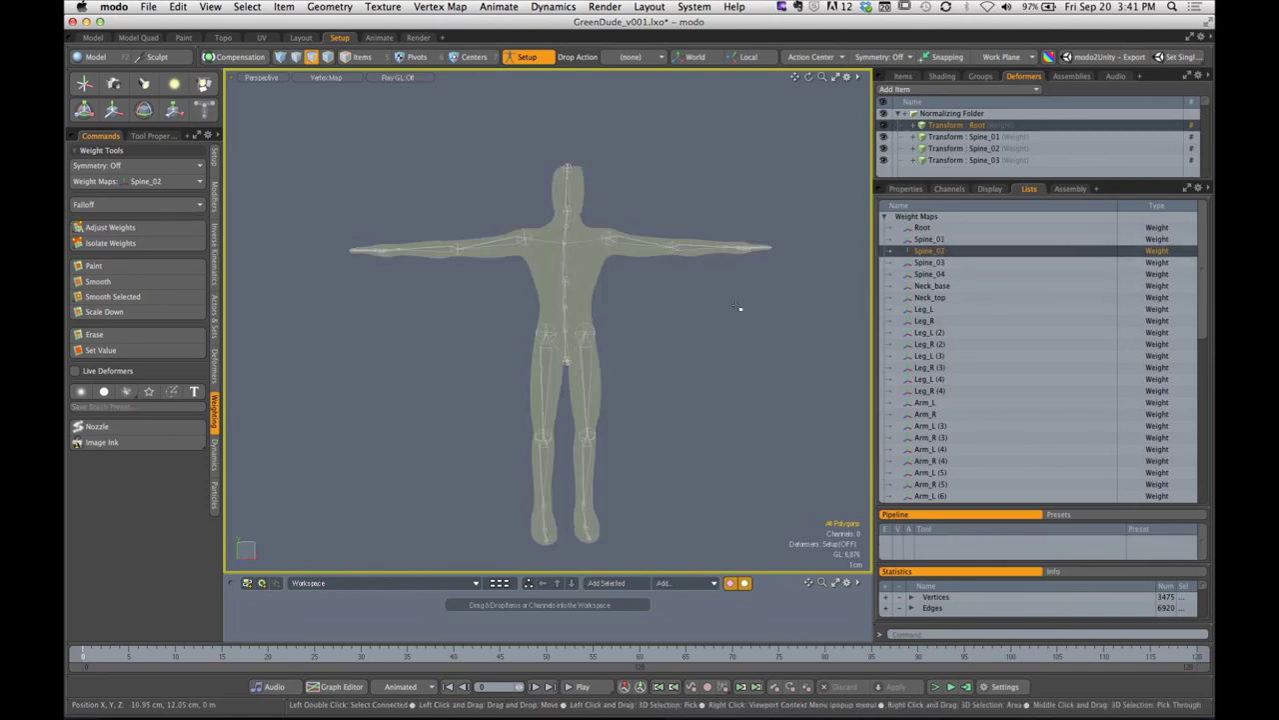
{"action": "key", "text": "Down"}
{"action": "key", "text": "Down"}
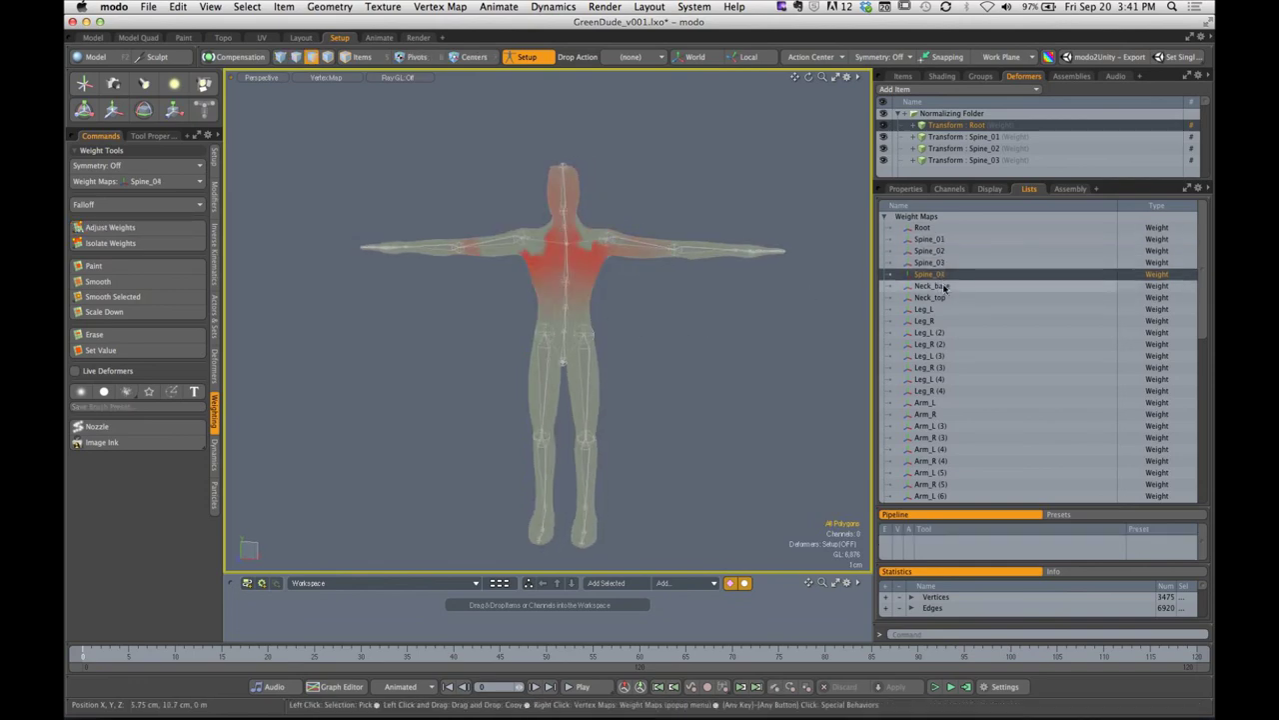
Make Spine_01 the active weight map and select the front polygons in a band around the hips in Front view
{"action": "left_click", "coordinate": [929, 241]}
{"action": "mouse_move", "coordinate": [630, 352]}
{"action": "left_mouse_down", "text": "alt+shift"}
{"action": "mouse_move", "coordinate": [666, 310]}
{"action": "mouse_move", "coordinate": [729, 294]}
{"action": "mouse_move", "coordinate": [635, 314]}
{"action": "mouse_move", "coordinate": [670, 343]}
{"action": "mouse_move", "coordinate": [563, 343]}
{"action": "mouse_move", "coordinate": [600, 341]}
{"action": "left_mouse_up", "text": "alt+shift"}
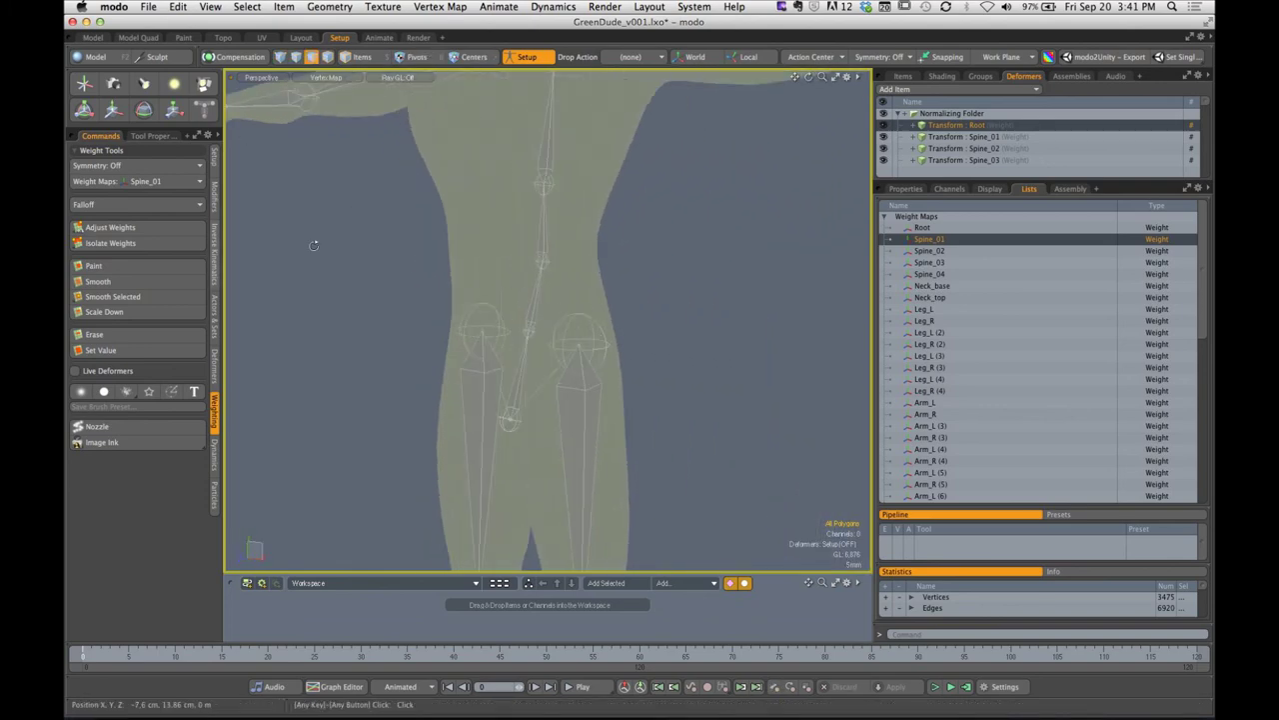
{"action": "left_click_drag", "start_coordinate": [314, 243], "coordinate": [593, 277], "text": "alt"}
{"action": "key", "text": "ctrl+space"}
{"action": "left_click", "coordinate": [694, 357]}
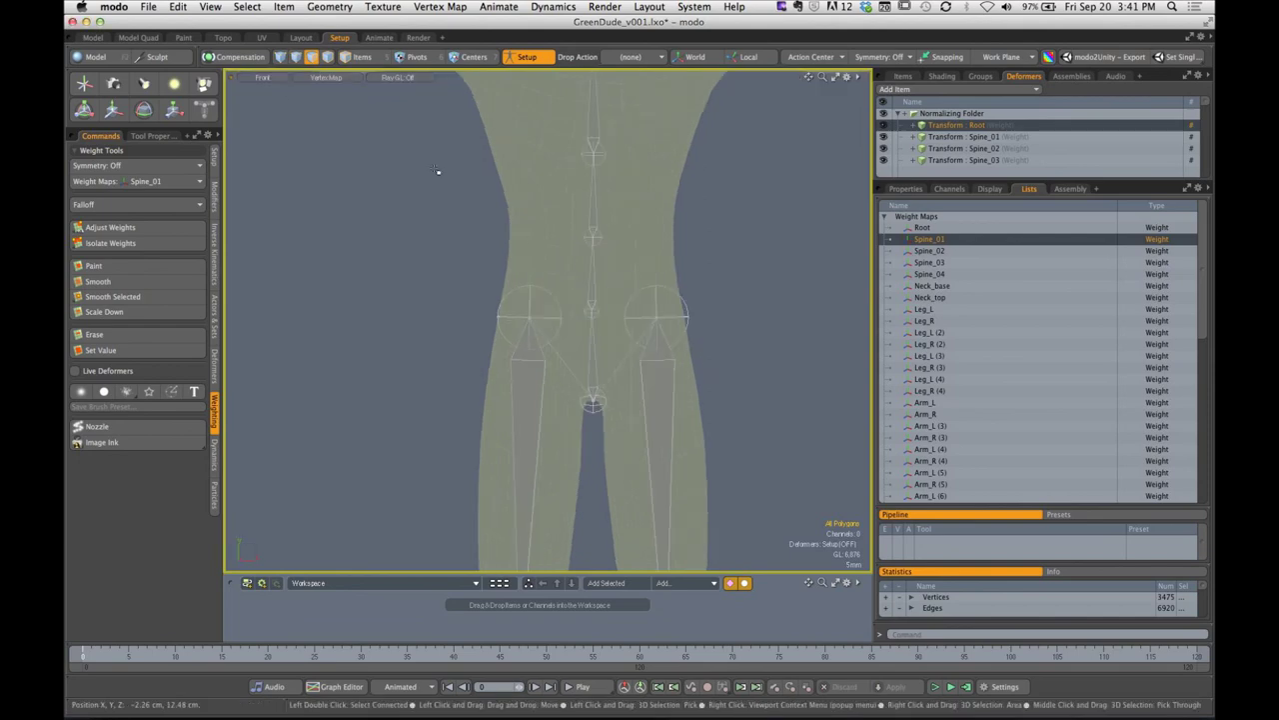
{"action": "mouse_move", "coordinate": [520, 269]}
{"action": "left_mouse_down"}
{"action": "mouse_move", "coordinate": [622, 249]}
{"action": "mouse_move", "coordinate": [533, 284]}
{"action": "mouse_move", "coordinate": [676, 276]}
{"action": "left_mouse_up"}
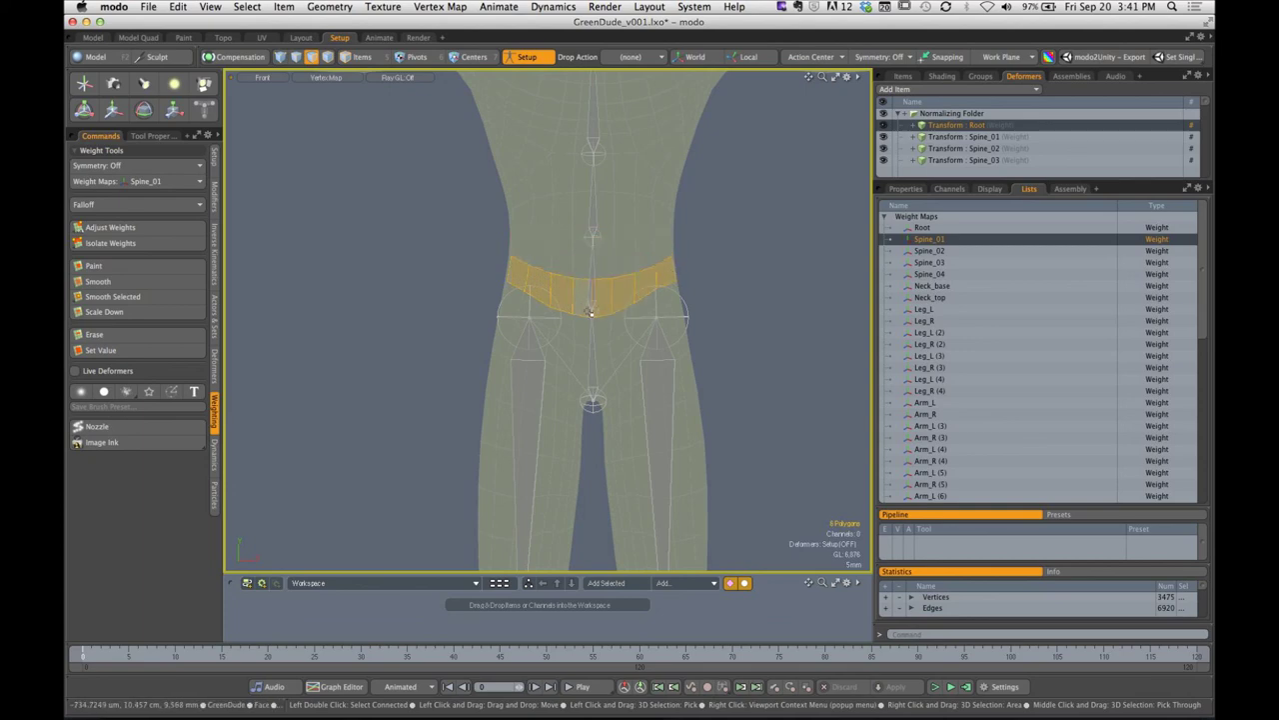
{"action": "left_click_drag", "start_coordinate": [590, 311], "coordinate": [611, 314], "text": "alt+shift"}
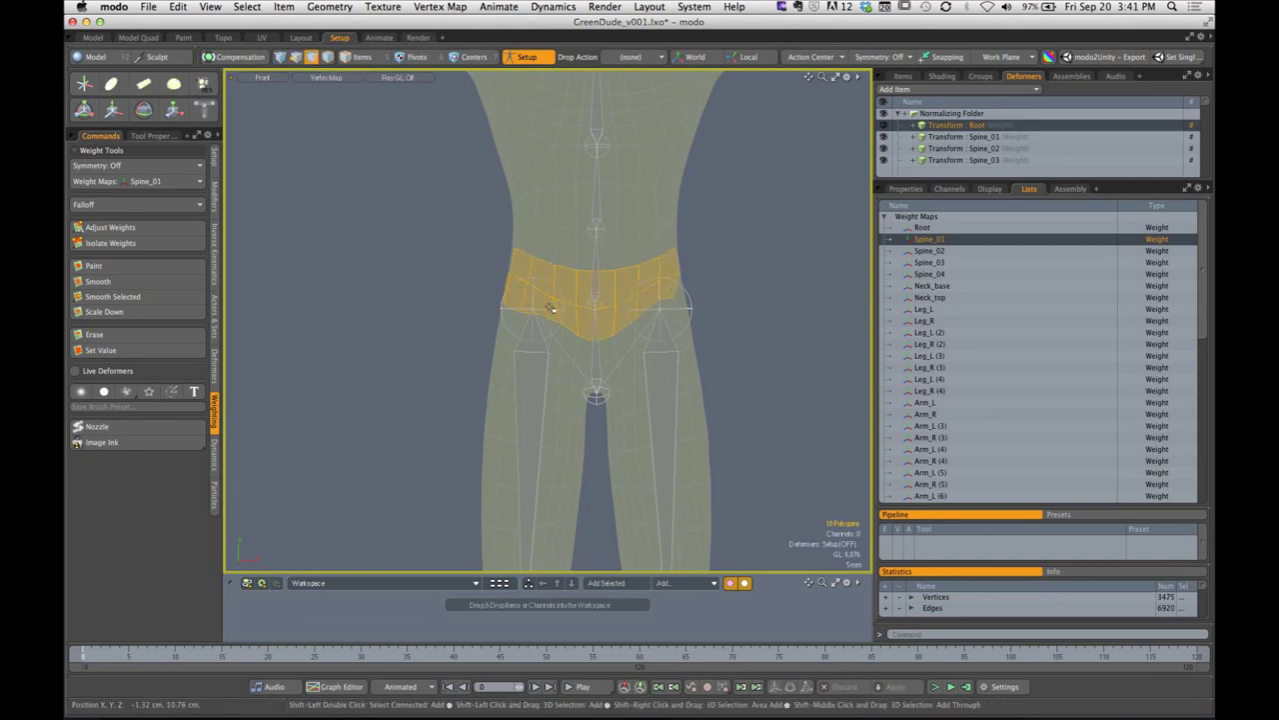
{"action": "left_click_drag", "start_coordinate": [681, 282], "coordinate": [643, 289], "text": "alt+shift"}
Complete the polygon band around the back of the hips and raise its Spine_01 weight to 99.5% with Adjust Weights
{"action": "key", "text": "ctrl+space"}
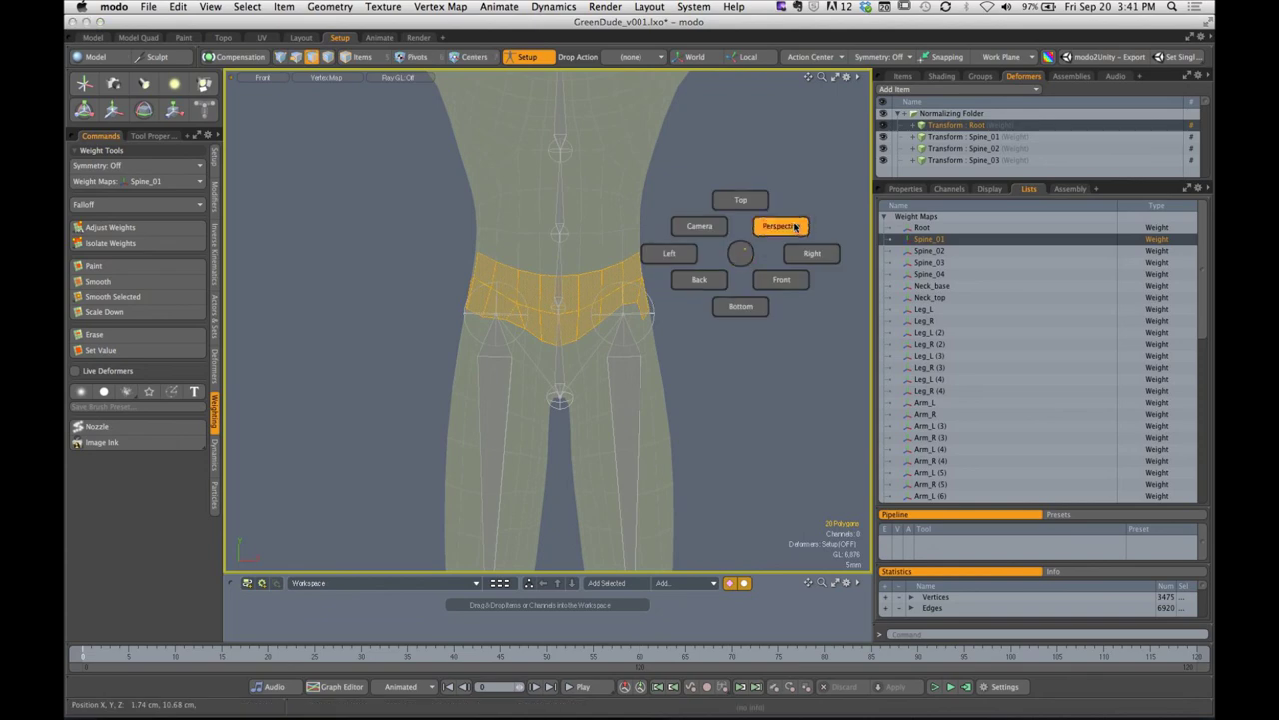
{"action": "left_click", "coordinate": [782, 226]}
{"action": "left_click_drag", "start_coordinate": [723, 271], "coordinate": [520, 293], "text": "alt"}
{"action": "left_click_drag", "start_coordinate": [619, 287], "coordinate": [536, 287], "text": "alt"}
{"action": "left_click_drag", "start_coordinate": [490, 325], "coordinate": [585, 325], "text": "alt"}
{"action": "scroll", "coordinate": [580, 292], "scroll_direction": "up", "scroll_amount": 3}
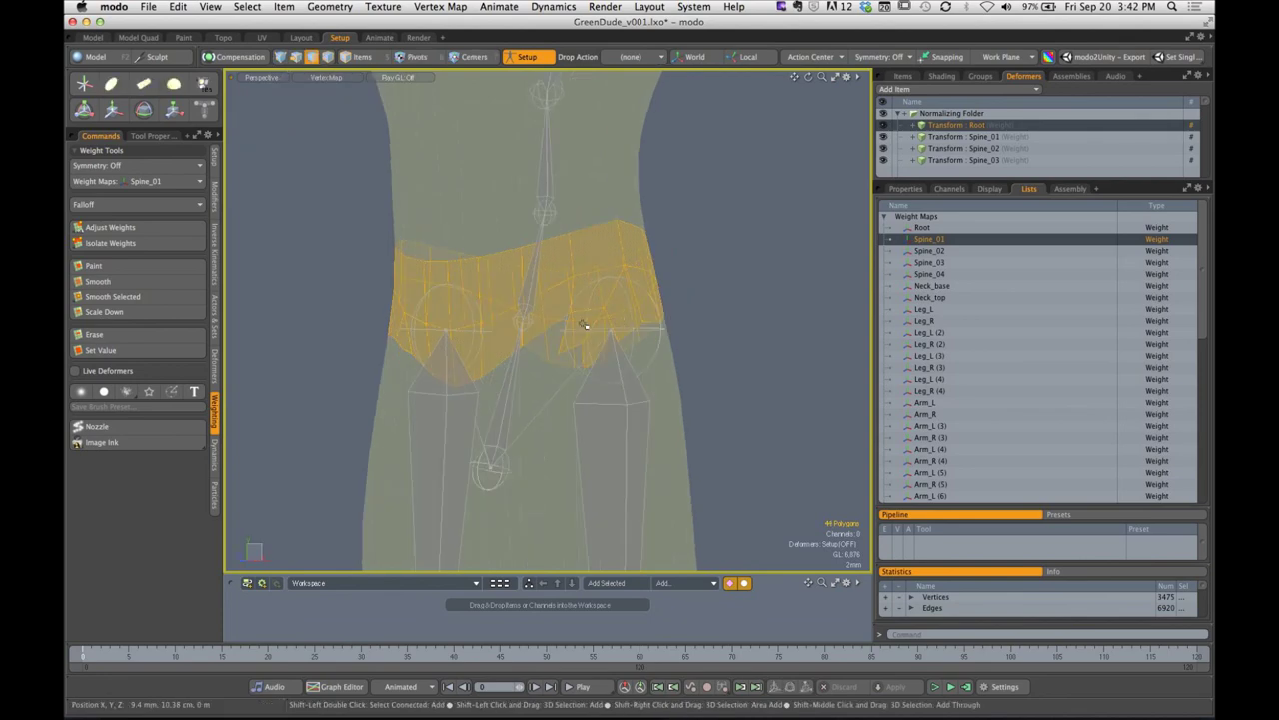
{"action": "left_click", "coordinate": [520, 362], "text": "ctrl"}
{"action": "left_click_drag", "start_coordinate": [628, 338], "coordinate": [573, 343], "text": "alt"}
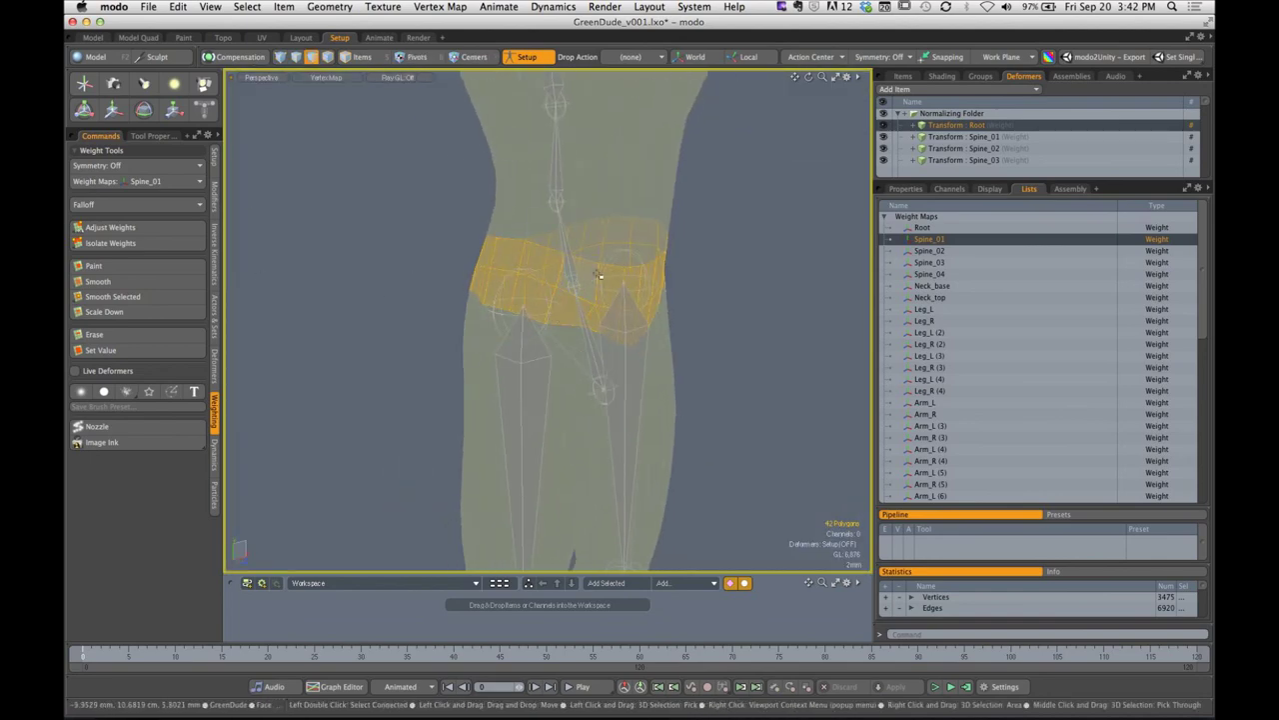
{"action": "left_click", "coordinate": [110, 228]}
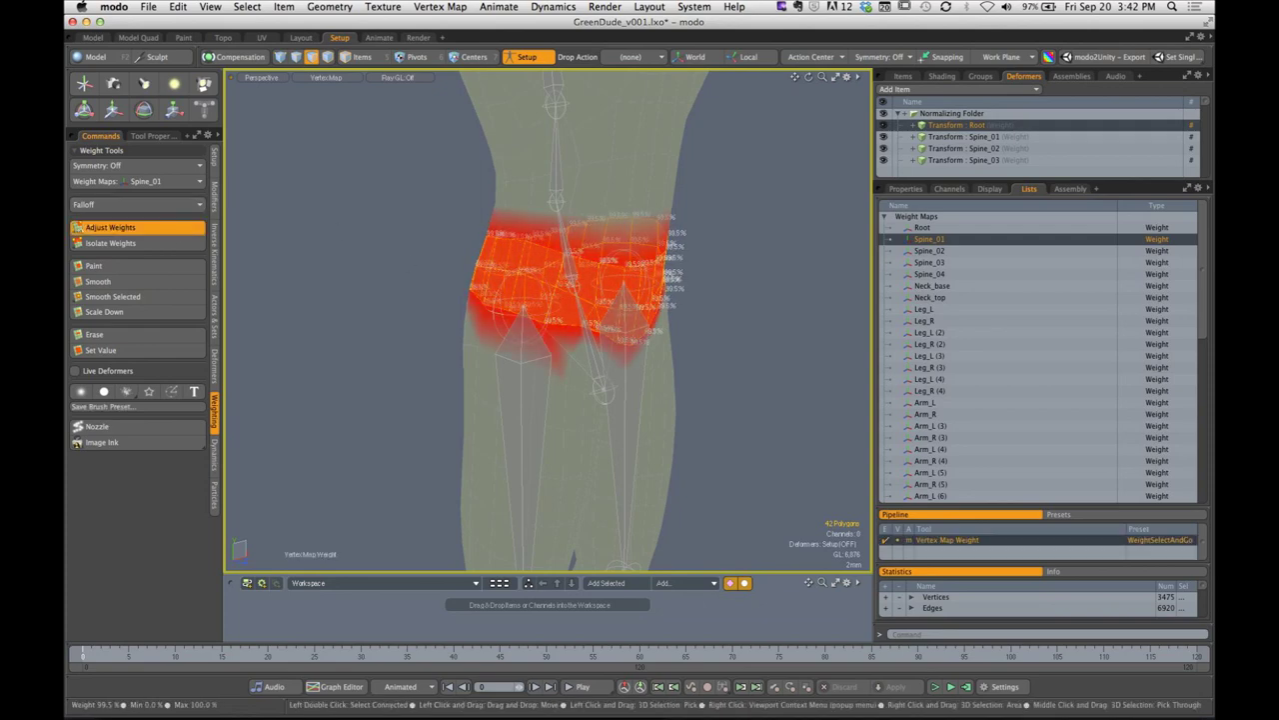
{"action": "key", "text": "space"}
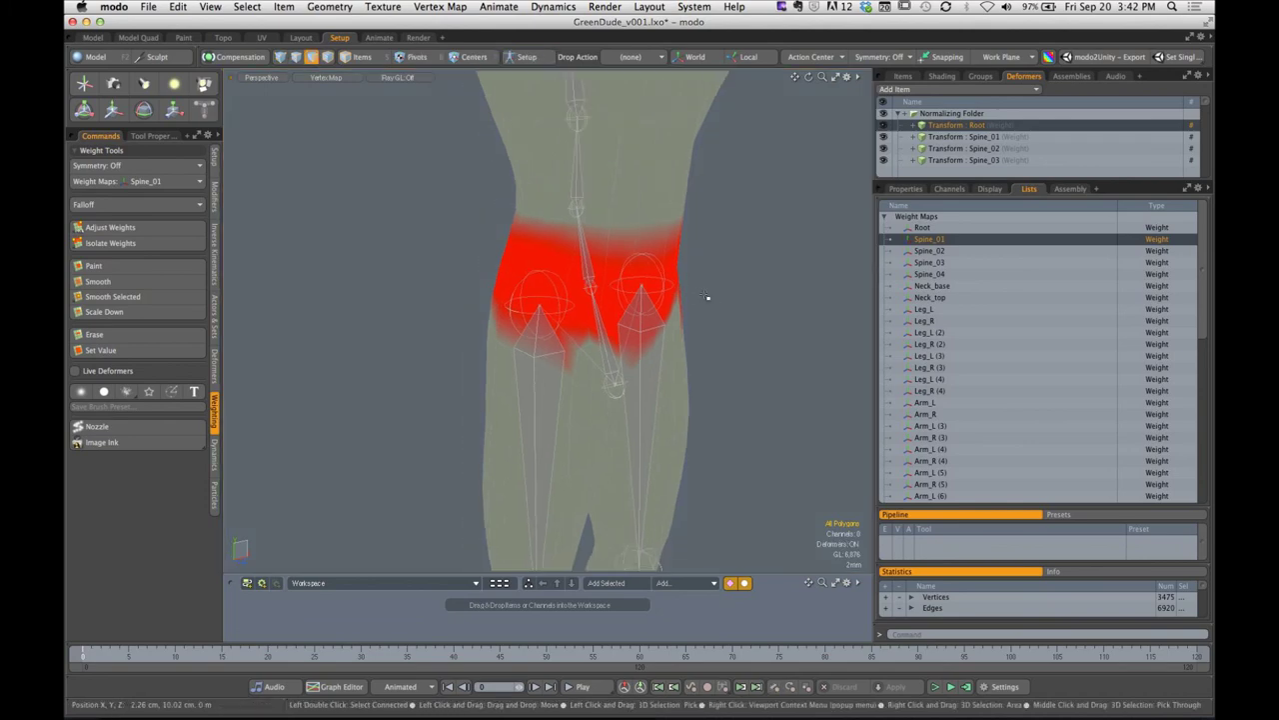
Rotate the Spine_01 joint outside Setup mode to test how the body deforms, and drop the transform tool
{"action": "key", "text": "5"}
{"action": "left_click", "coordinate": [602, 294]}
{"action": "left_click_drag", "start_coordinate": [712, 306], "coordinate": [664, 307], "text": "alt"}
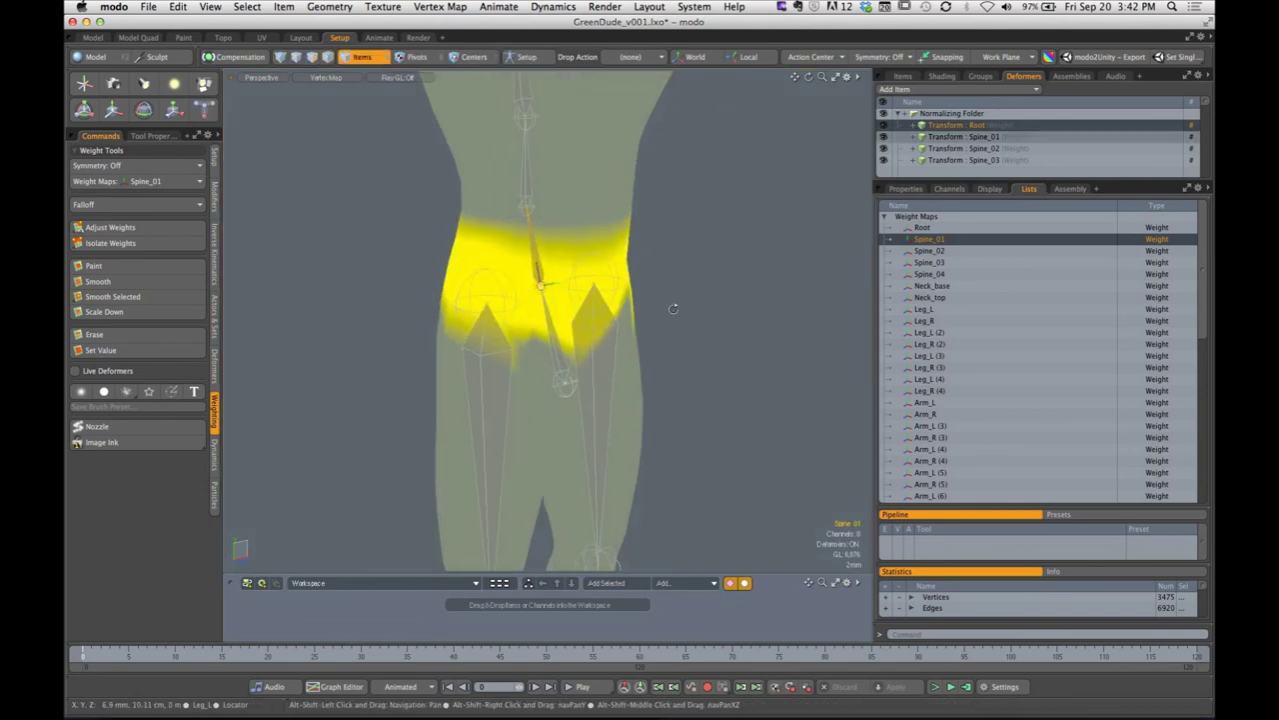
{"action": "key", "text": "y"}
{"action": "mouse_move", "coordinate": [566, 255]}
{"action": "left_mouse_down"}
{"action": "mouse_move", "coordinate": [582, 270]}
{"action": "mouse_move", "coordinate": [552, 247]}
{"action": "mouse_move", "coordinate": [586, 264]}
{"action": "mouse_move", "coordinate": [600, 298]}
{"action": "mouse_move", "coordinate": [585, 264]}
{"action": "left_mouse_up"}
{"action": "left_click_drag", "start_coordinate": [678, 305], "coordinate": [603, 340], "text": "ctrl+alt"}
{"action": "left_click_drag", "start_coordinate": [603, 340], "coordinate": [625, 232], "text": "alt"}
{"action": "left_click", "coordinate": [673, 354]}
{"action": "key", "text": "q"}
Return to Setup mode and select the vertices around the neck, shoulders and upper chest
{"action": "key", "text": "1"}
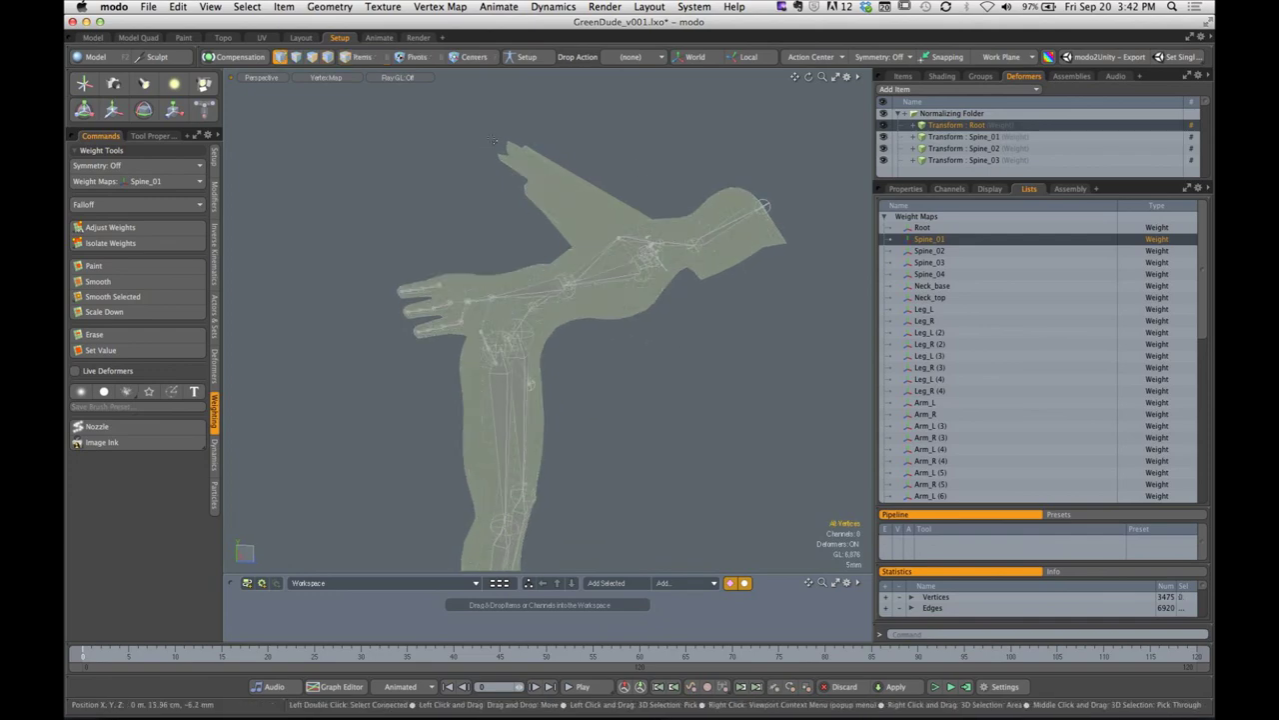
{"action": "left_click", "coordinate": [527, 56]}
{"action": "mouse_move", "coordinate": [559, 230]}
{"action": "left_mouse_down", "text": "alt"}
{"action": "mouse_move", "coordinate": [650, 231]}
{"action": "mouse_move", "coordinate": [555, 232]}
{"action": "left_mouse_up", "text": "alt"}
{"action": "right_click_drag", "start_coordinate": [411, 141], "coordinate": [655, 271]}
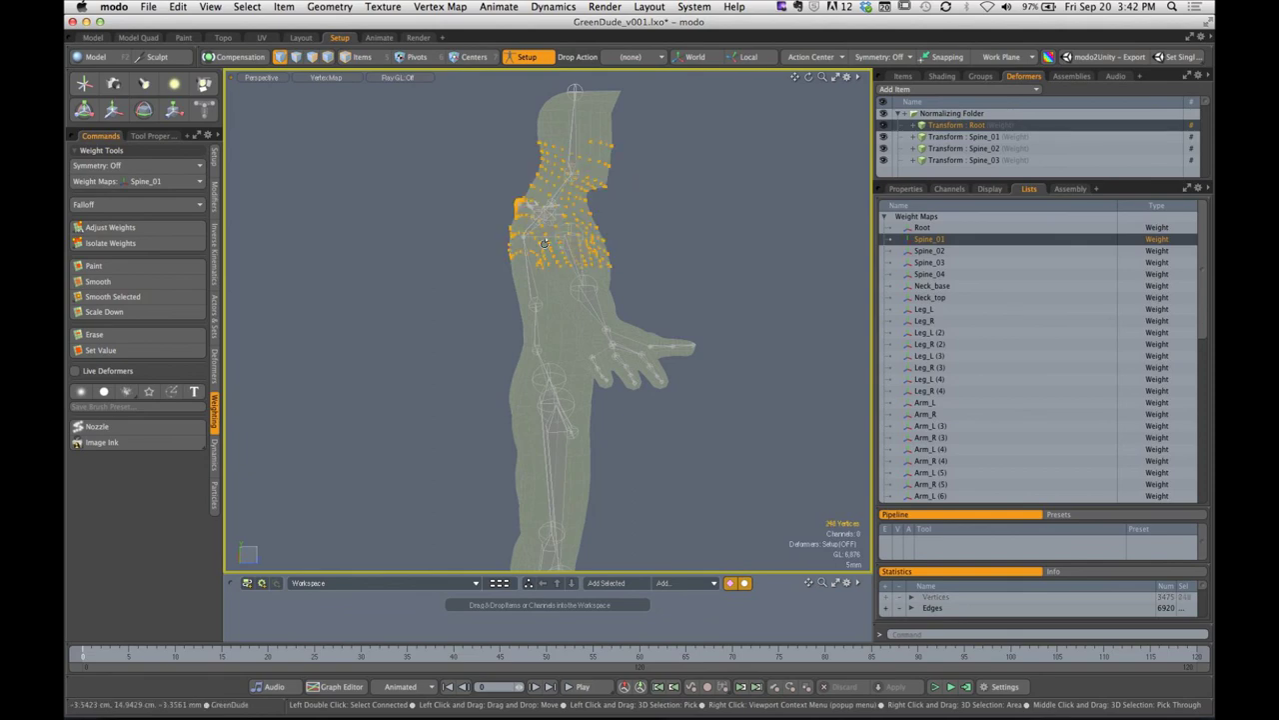
{"action": "left_click_drag", "start_coordinate": [540, 245], "coordinate": [626, 230], "text": "alt"}
{"action": "right_click_drag", "start_coordinate": [667, 257], "coordinate": [455, 136], "text": "shift"}
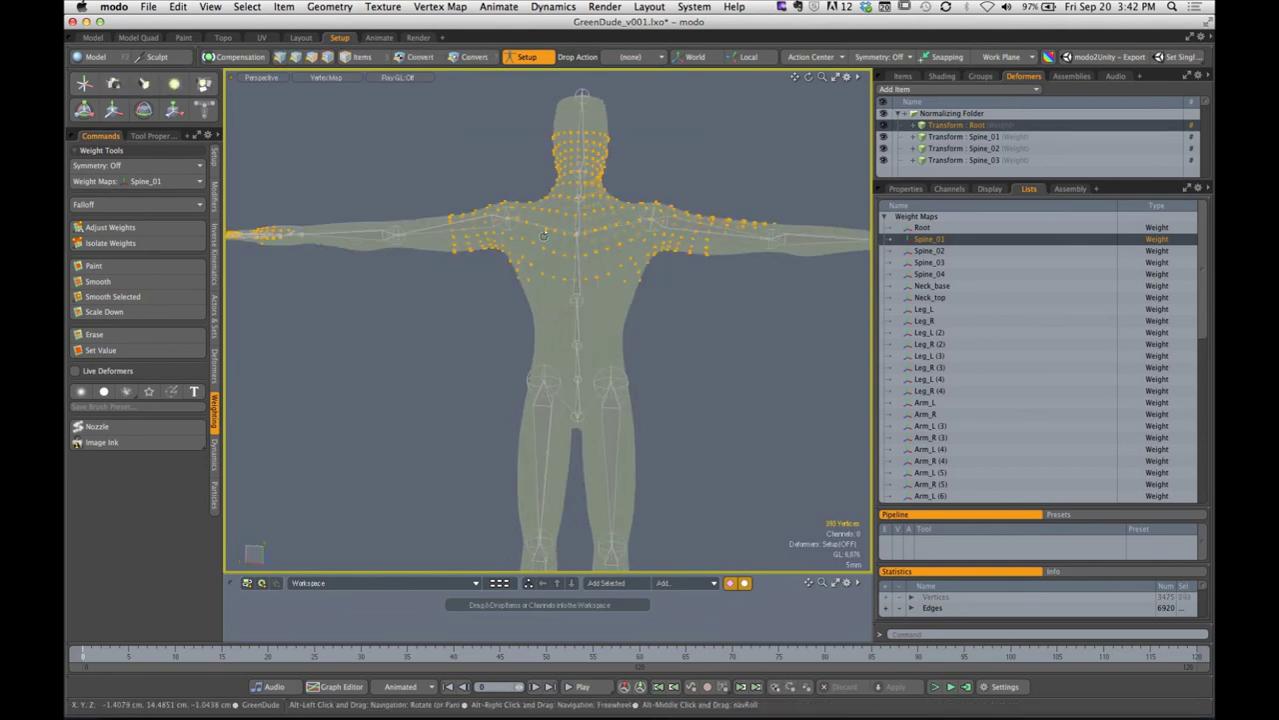
Add the vertices of the head, upper back and arms to the vertex selection
{"action": "left_click_drag", "start_coordinate": [484, 152], "coordinate": [536, 170], "text": "alt"}
{"action": "right_click_drag", "start_coordinate": [450, 140], "coordinate": [707, 242], "text": "shift"}
{"action": "left_click_drag", "start_coordinate": [608, 236], "coordinate": [473, 243], "text": "alt"}
{"action": "right_click_drag", "start_coordinate": [456, 185], "coordinate": [692, 248], "text": "shift"}
{"action": "right_click_drag", "start_coordinate": [508, 152], "coordinate": [716, 240], "text": "shift"}
{"action": "left_click_drag", "start_coordinate": [581, 259], "coordinate": [617, 251], "text": "alt"}
{"action": "right_click_drag", "start_coordinate": [612, 195], "coordinate": [655, 240], "text": "shift"}
{"action": "left_click_drag", "start_coordinate": [655, 240], "coordinate": [615, 251], "text": "alt"}
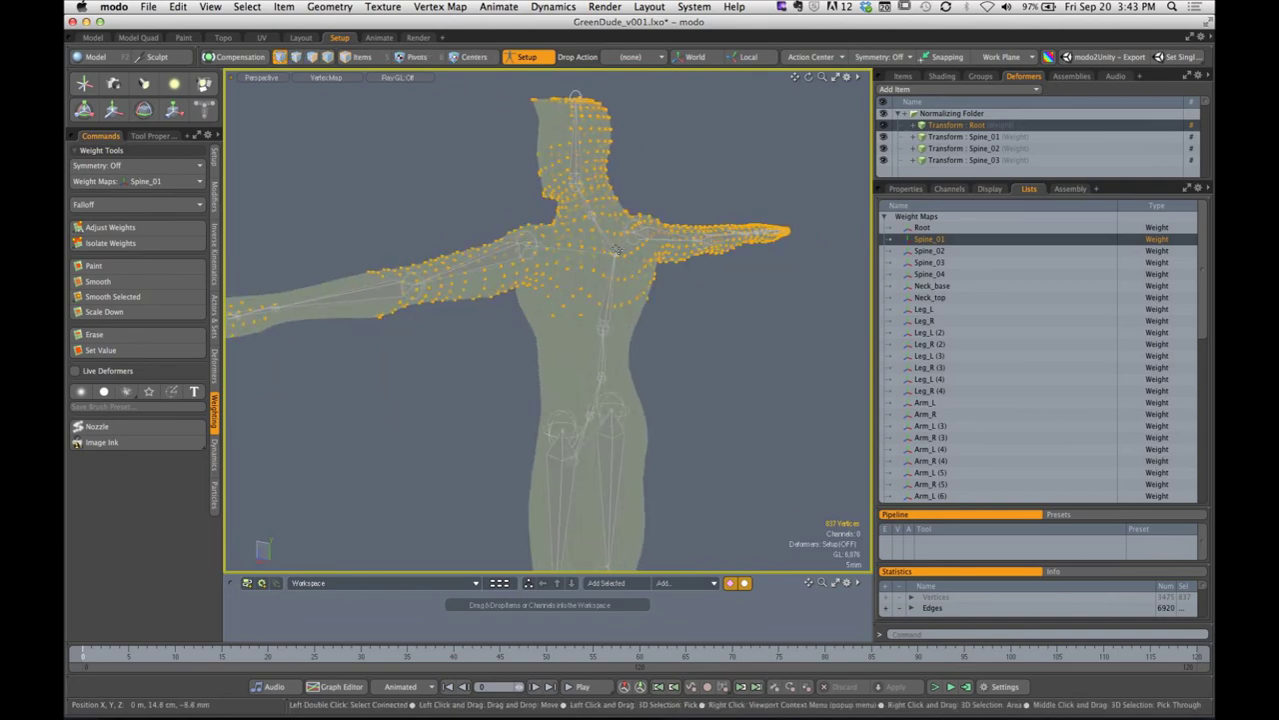
Adjust the Spine_01 weight of the selected upper-body vertices with Adjust Weights, and clear the vertex selection
{"action": "left_click", "coordinate": [151, 227]}
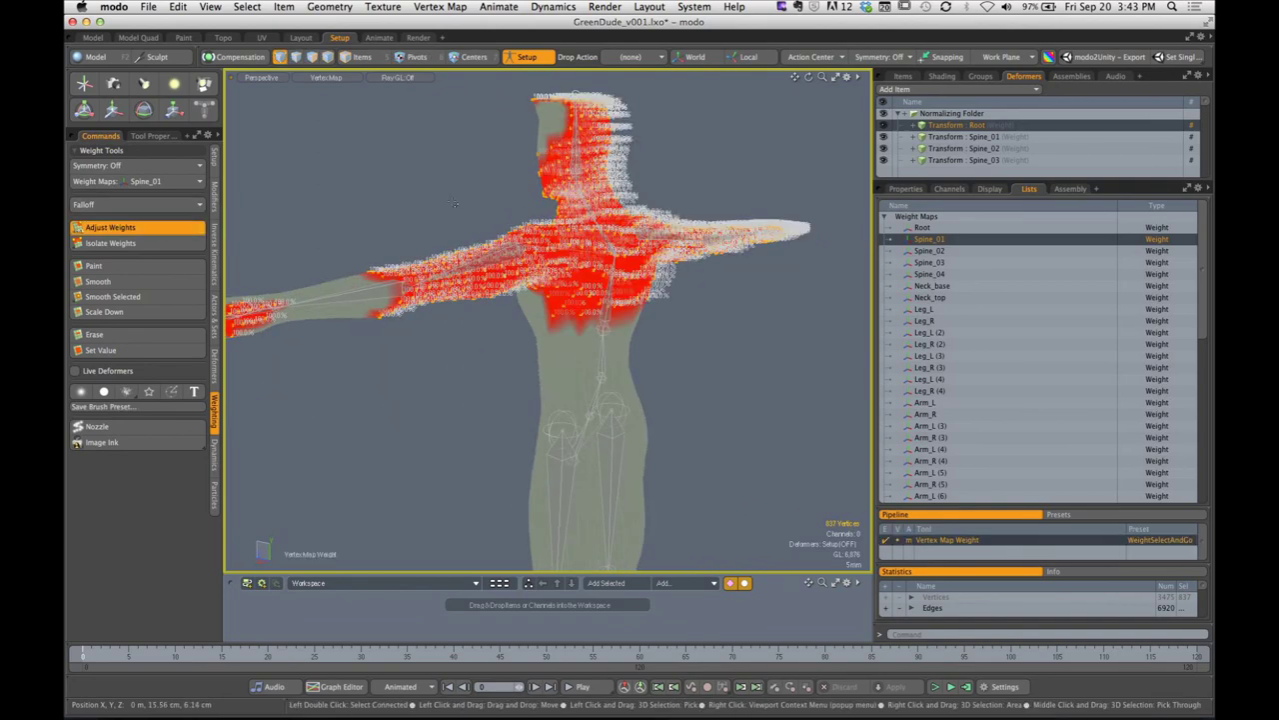
{"action": "mouse_move", "coordinate": [497, 201]}
{"action": "left_mouse_down"}
{"action": "mouse_move", "coordinate": [474, 201]}
{"action": "mouse_move", "coordinate": [571, 254]}
{"action": "mouse_move", "coordinate": [511, 229]}
{"action": "mouse_move", "coordinate": [690, 280]}
{"action": "mouse_move", "coordinate": [619, 270]}
{"action": "mouse_move", "coordinate": [639, 289]}
{"action": "left_mouse_up"}
{"action": "key", "text": "Escape"}
{"action": "key", "text": "Escape"}
Leave Setup mode, select the stretched polygons pulled up from one shoulder, and check where they sit on the body
{"action": "key", "text": "2"}
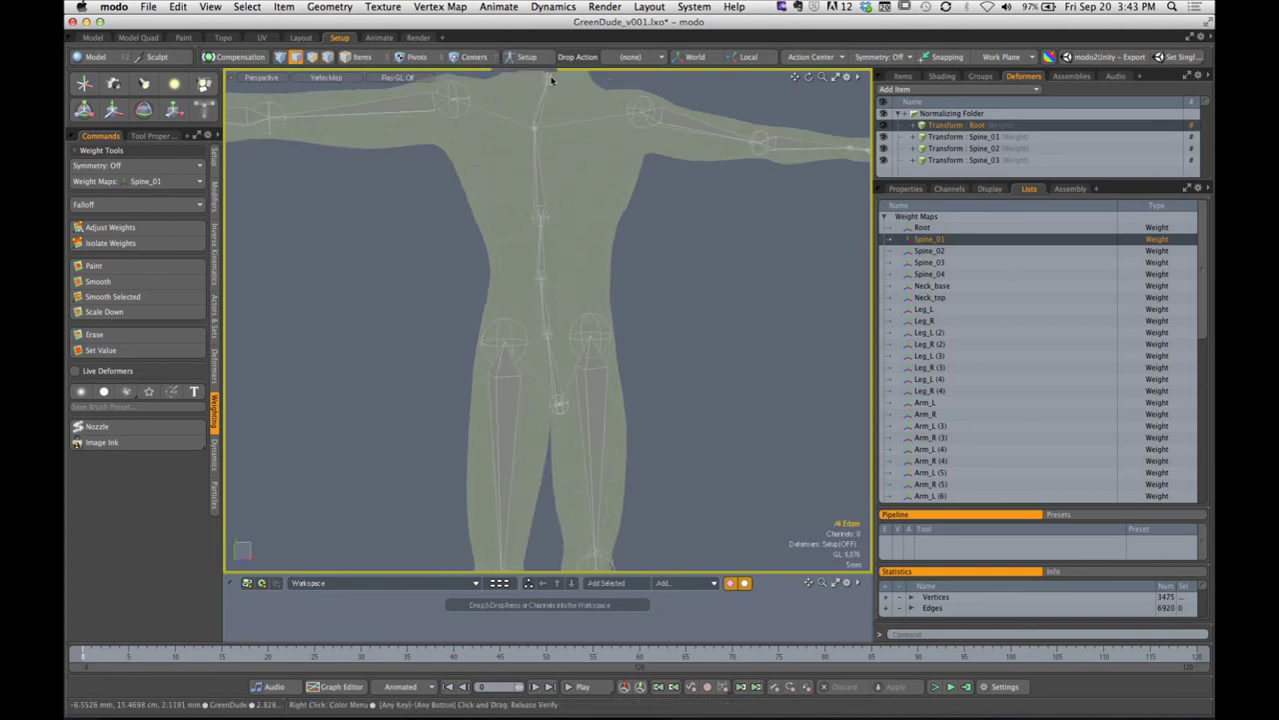
{"action": "left_click", "coordinate": [527, 57]}
{"action": "left_click_drag", "start_coordinate": [630, 205], "coordinate": [556, 208], "text": "ctrl+alt"}
{"action": "right_click_drag", "start_coordinate": [490, 167], "coordinate": [686, 282]}
{"action": "left_click_drag", "start_coordinate": [599, 255], "coordinate": [750, 284], "text": "alt"}
{"action": "mouse_move", "coordinate": [569, 239]}
{"action": "left_mouse_down", "text": "ctrl+alt"}
{"action": "mouse_move", "coordinate": [642, 239]}
{"action": "mouse_move", "coordinate": [642, 257]}
{"action": "mouse_move", "coordinate": [560, 250]}
{"action": "left_mouse_up", "text": "ctrl+alt"}
{"action": "key", "text": "3"}
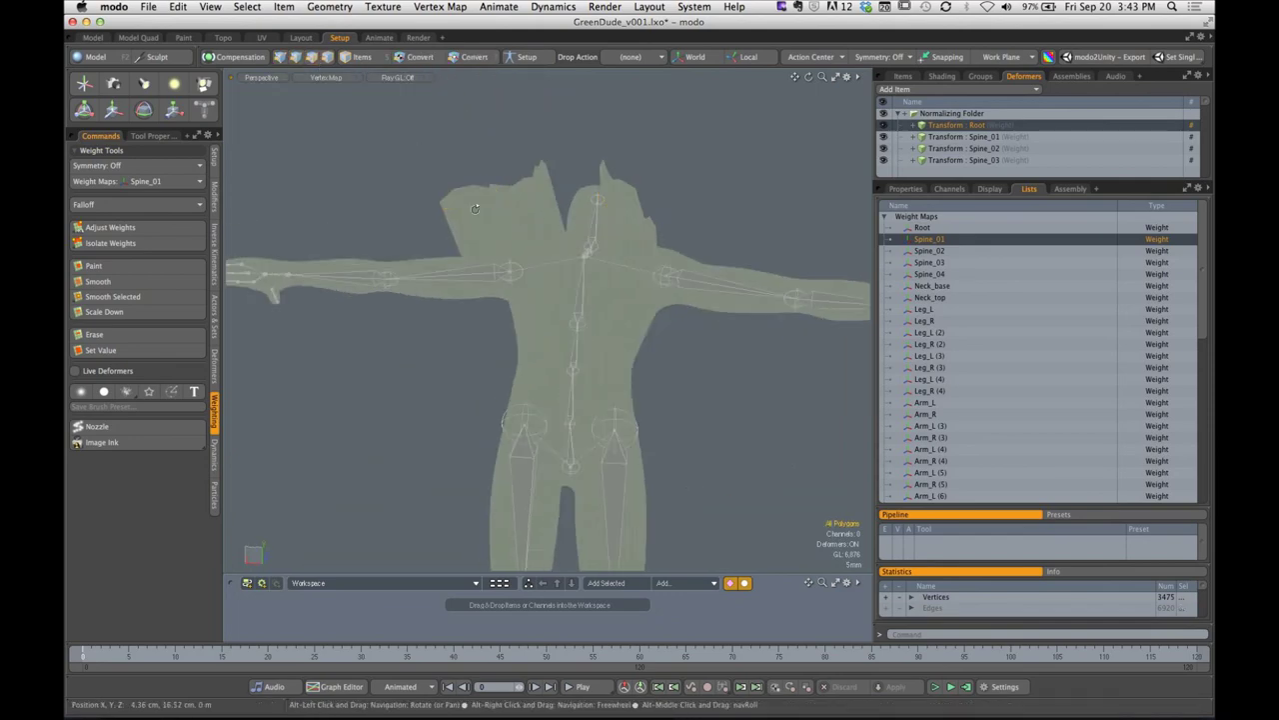
{"action": "left_click_drag", "start_coordinate": [475, 208], "coordinate": [443, 151], "text": "alt"}
{"action": "right_click_drag", "start_coordinate": [356, 146], "coordinate": [634, 236]}
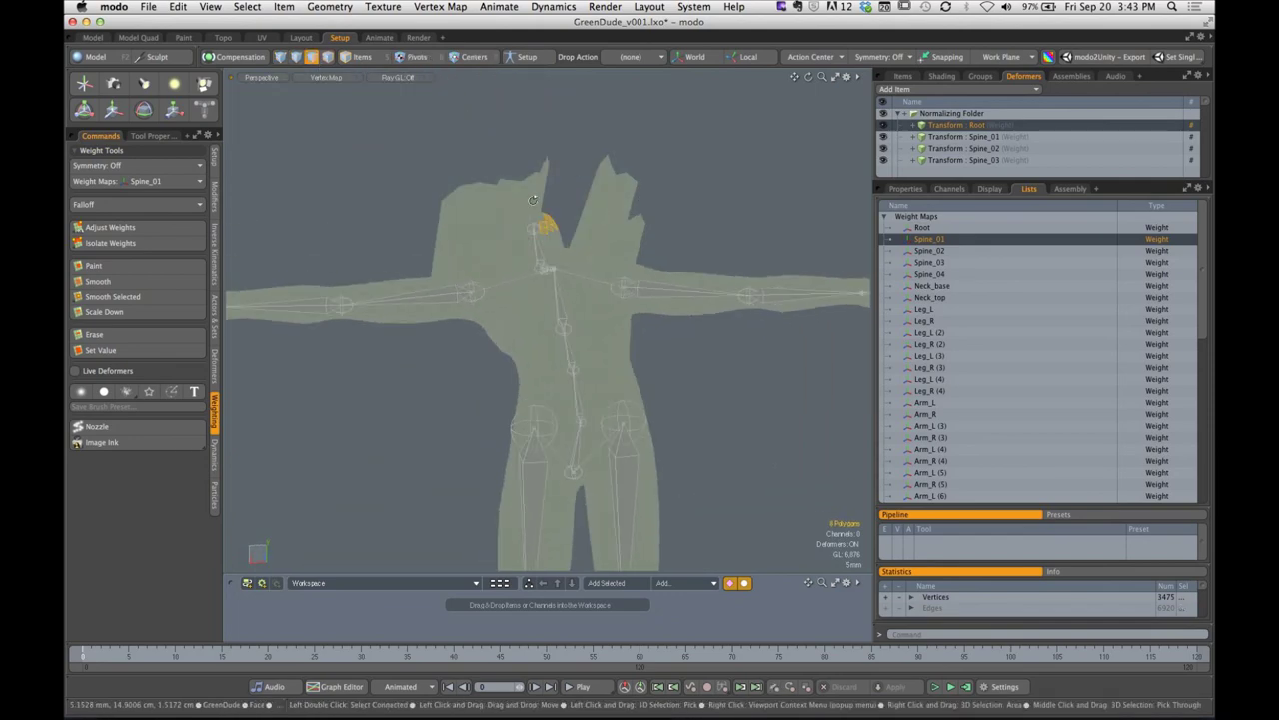
{"action": "mouse_move", "coordinate": [533, 200]}
{"action": "left_mouse_down", "text": "alt"}
{"action": "mouse_move", "coordinate": [543, 165]}
{"action": "mouse_move", "coordinate": [523, 178]}
{"action": "left_mouse_up", "text": "alt"}
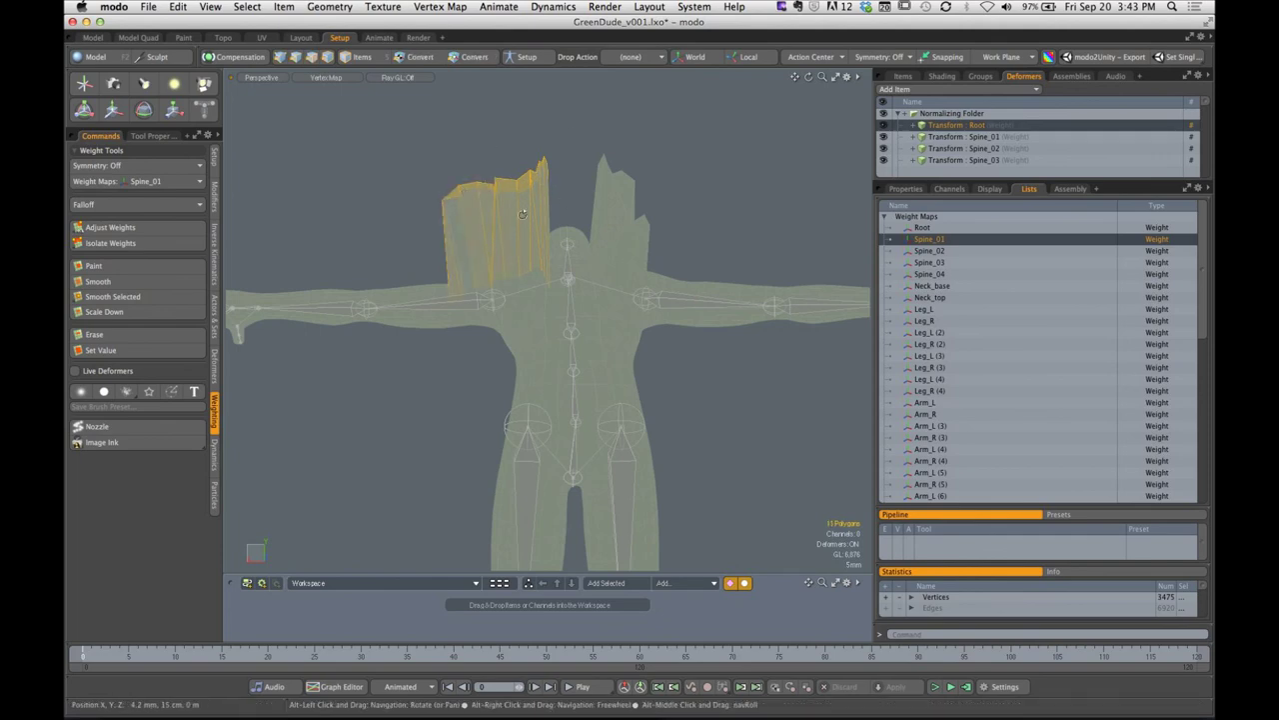
{"action": "left_click_drag", "start_coordinate": [492, 149], "coordinate": [585, 179], "text": "alt"}
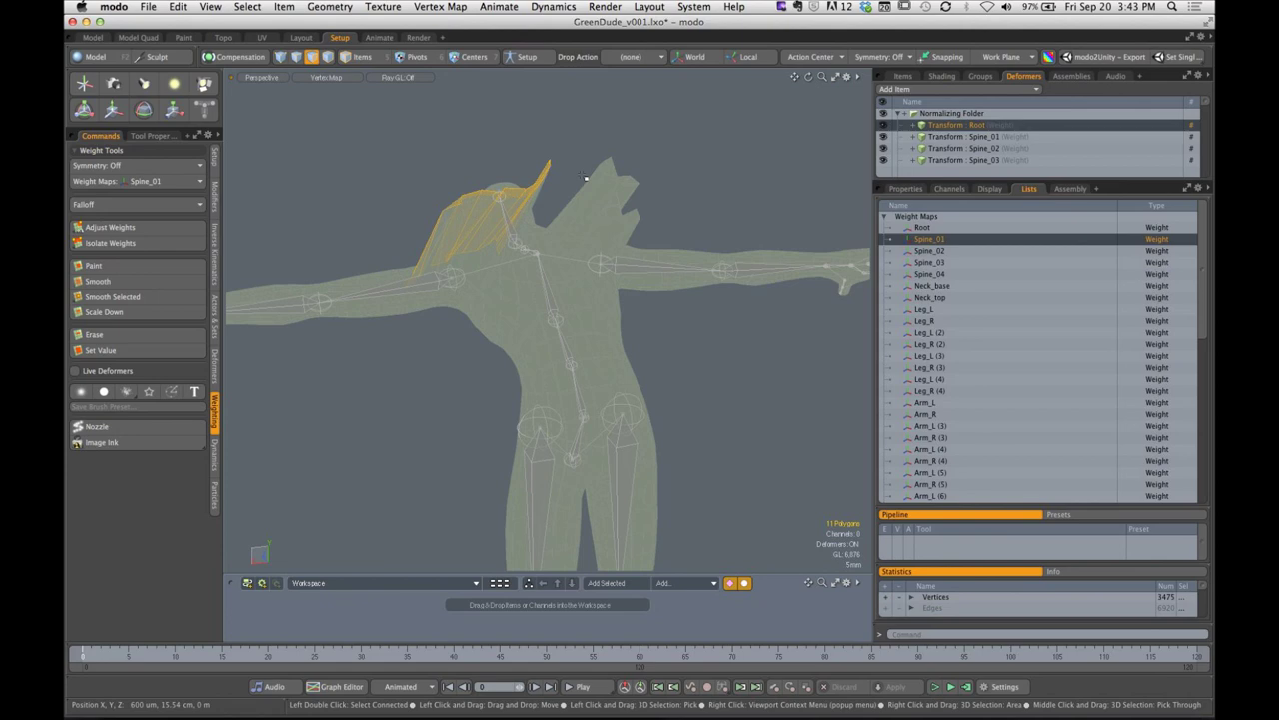
{"action": "left_click_drag", "start_coordinate": [546, 222], "coordinate": [681, 313], "text": "alt"}
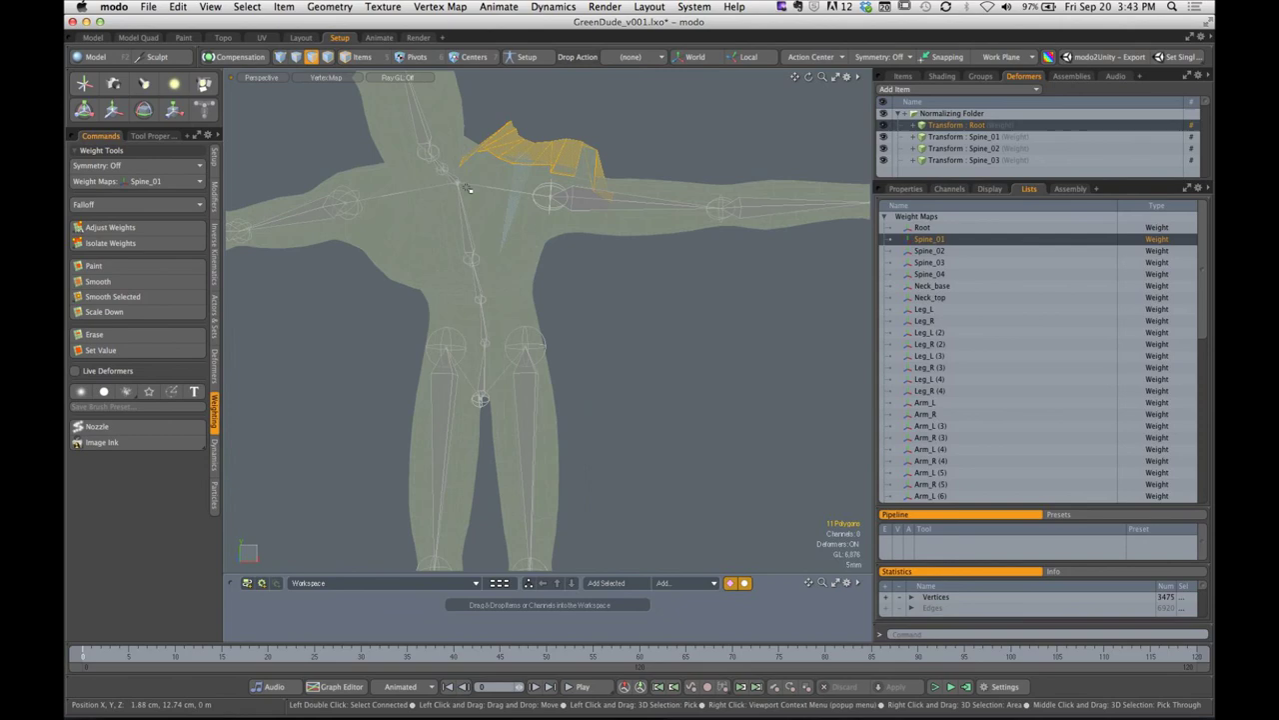
Select the Spine_01 joint to examine its influence on the deformed mesh, and return to Setup mode
{"action": "left_click", "coordinate": [362, 57]}
{"action": "left_click", "coordinate": [488, 350]}
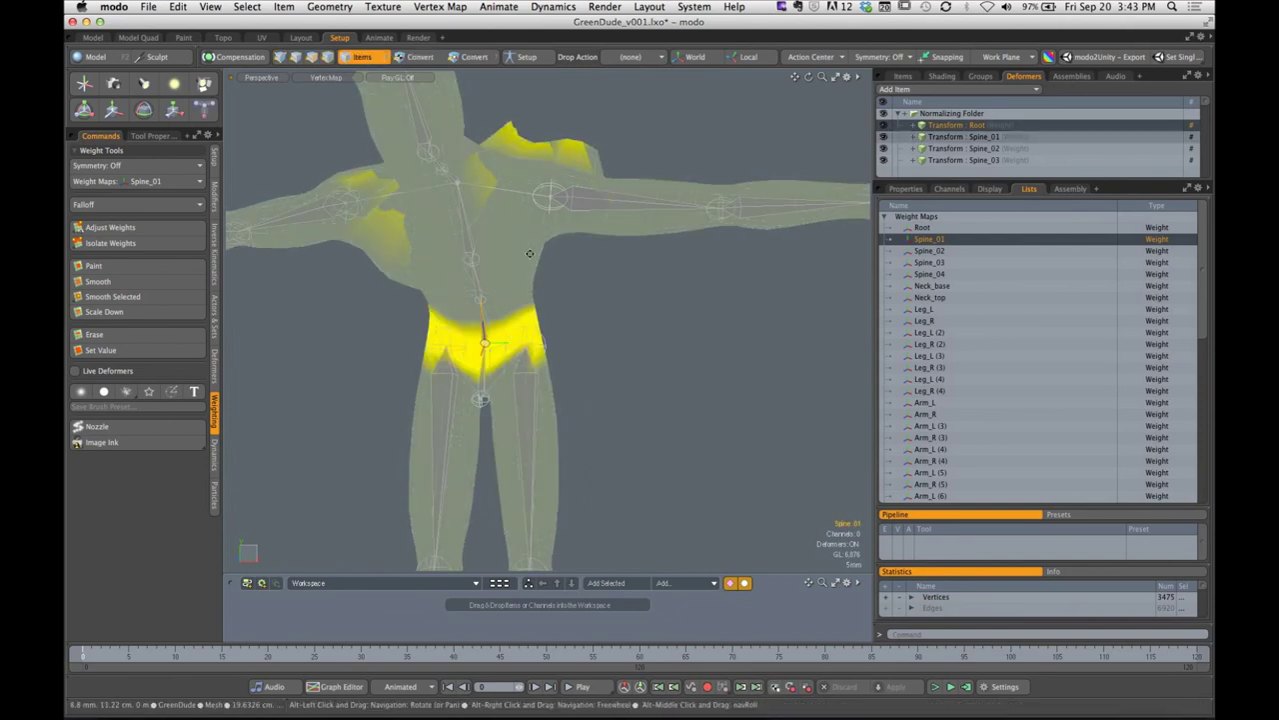
{"action": "left_click_drag", "start_coordinate": [488, 350], "coordinate": [519, 196], "text": "alt"}
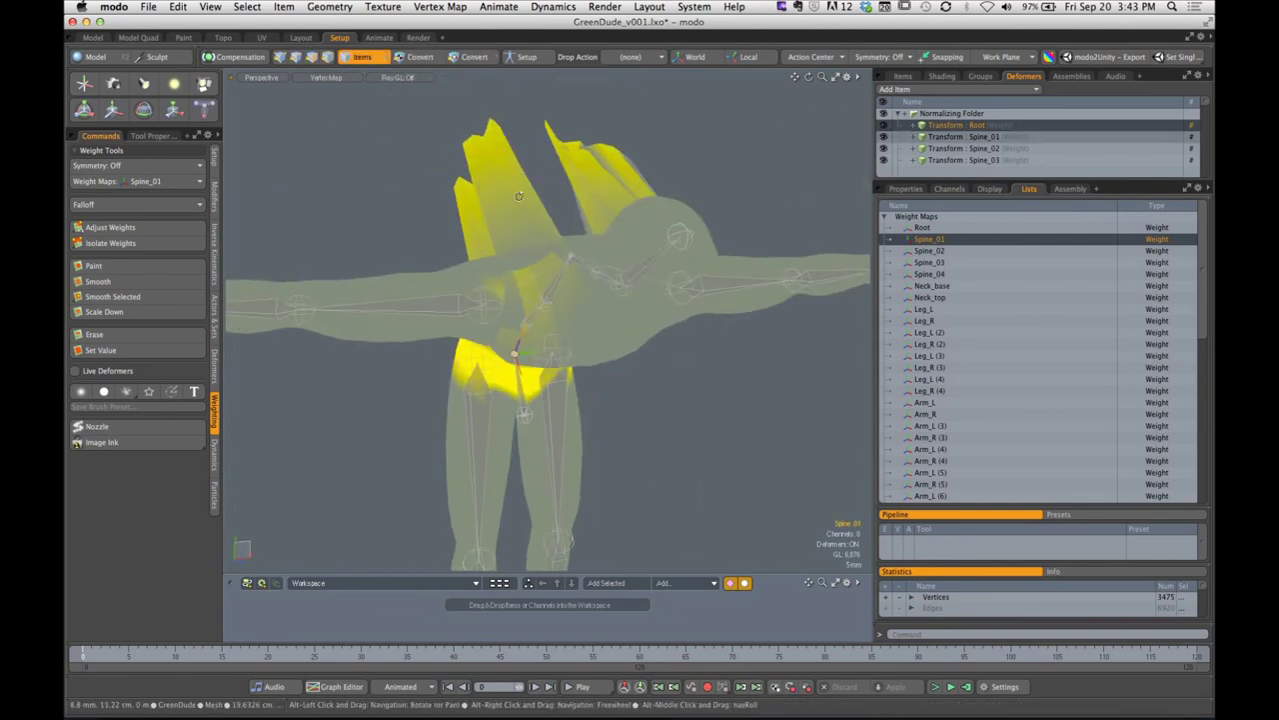
{"action": "left_click", "coordinate": [527, 57]}
{"action": "left_click_drag", "start_coordinate": [526, 177], "coordinate": [586, 270], "text": "alt"}
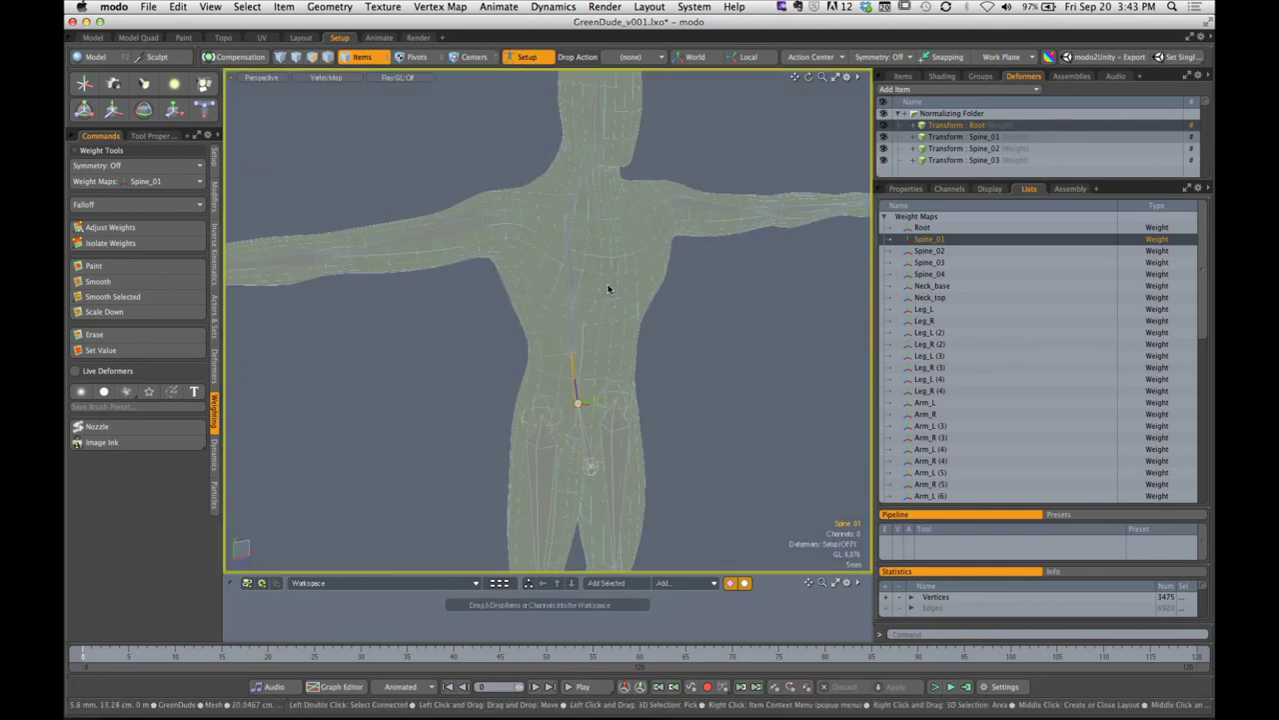
Close the viewport's active-mesh drawing options unchanged and switch the viewport shading from Vertex Map to Advanced OpenGL
{"action": "key", "text": "o"}
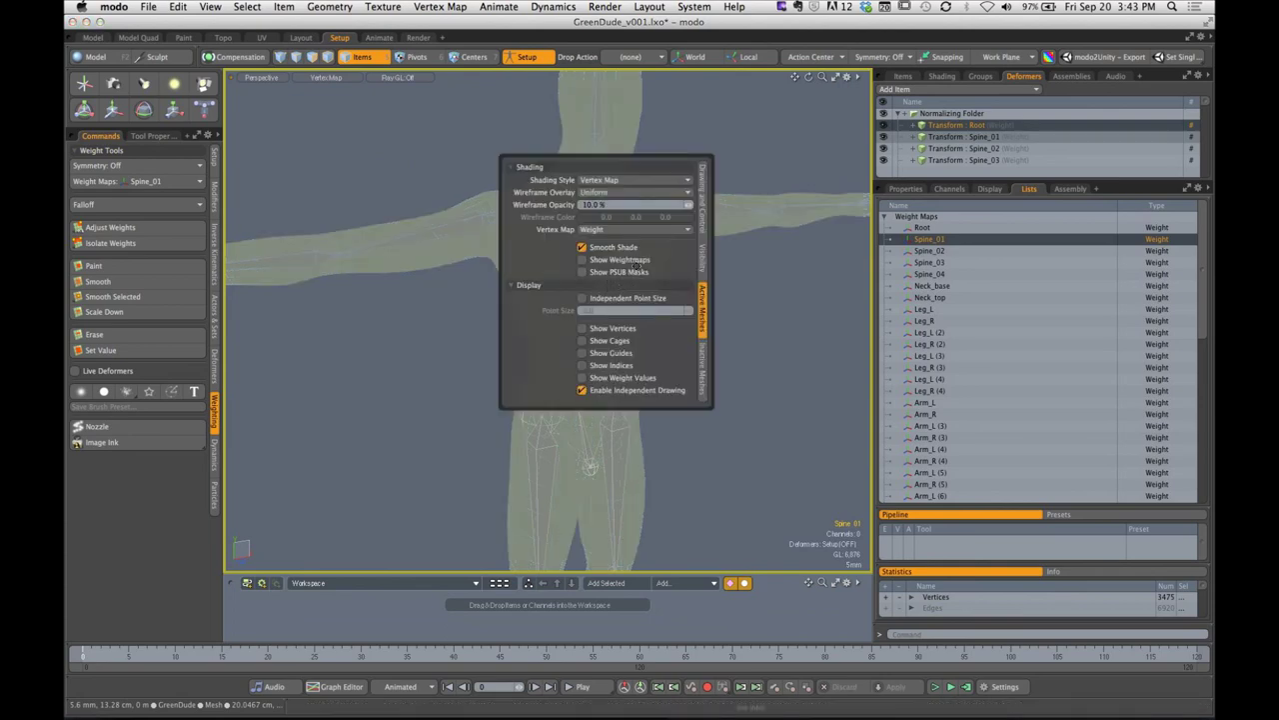
{"action": "left_click", "coordinate": [739, 269]}
{"action": "left_click_drag", "start_coordinate": [718, 273], "coordinate": [680, 272], "text": "alt"}
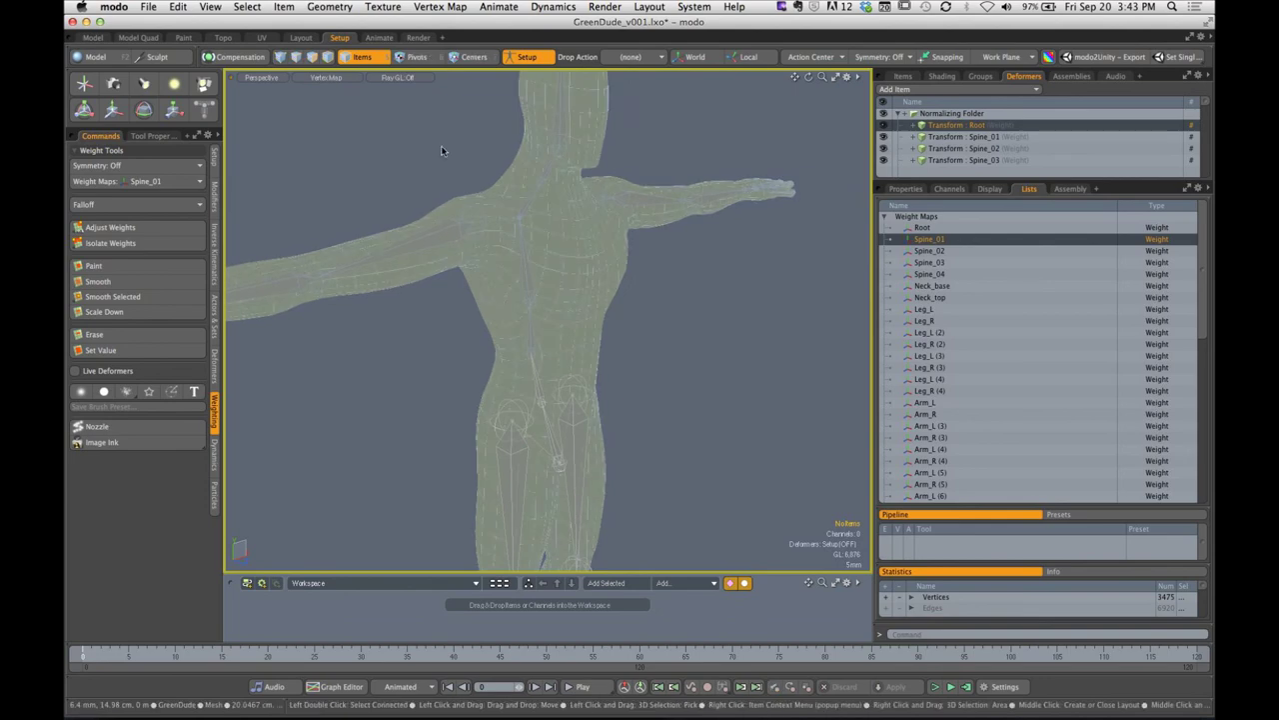
{"action": "left_click", "coordinate": [327, 77]}
{"action": "left_click", "coordinate": [338, 130]}
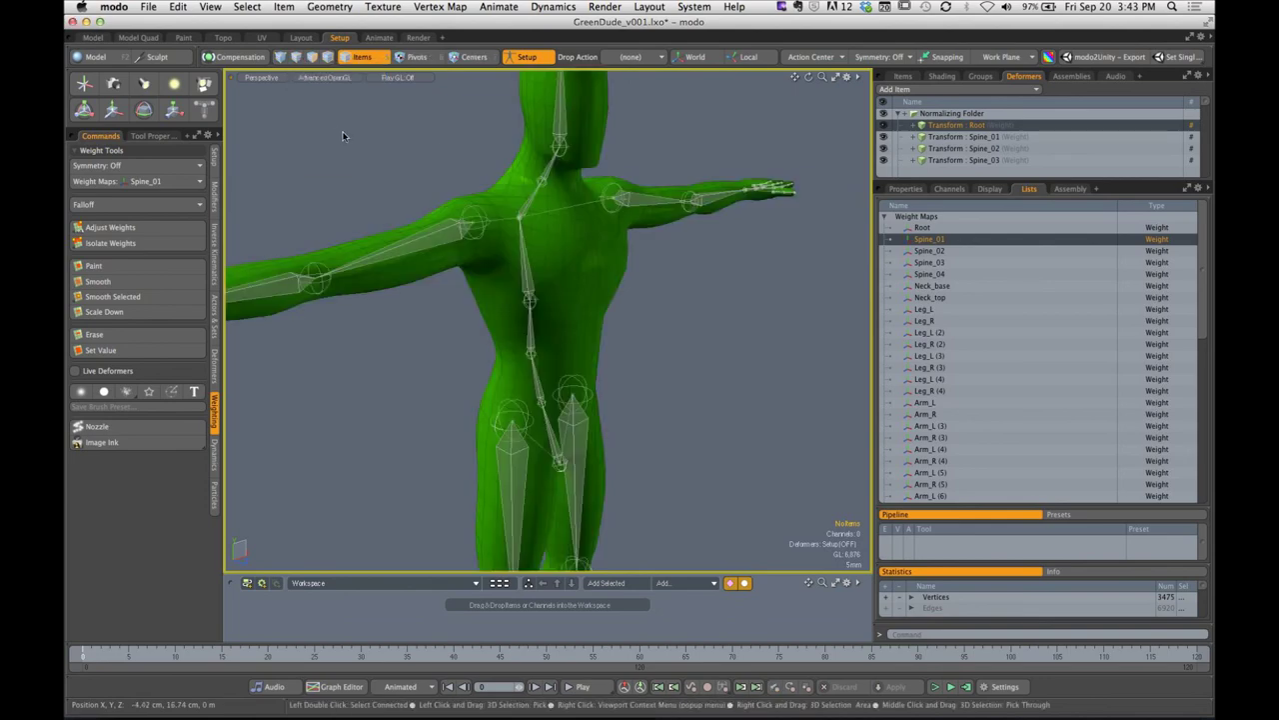
{"action": "mouse_move", "coordinate": [425, 182]}
{"action": "left_mouse_down", "text": "alt"}
{"action": "mouse_move", "coordinate": [627, 325]}
{"action": "mouse_move", "coordinate": [599, 271]}
{"action": "left_mouse_up", "text": "alt"}
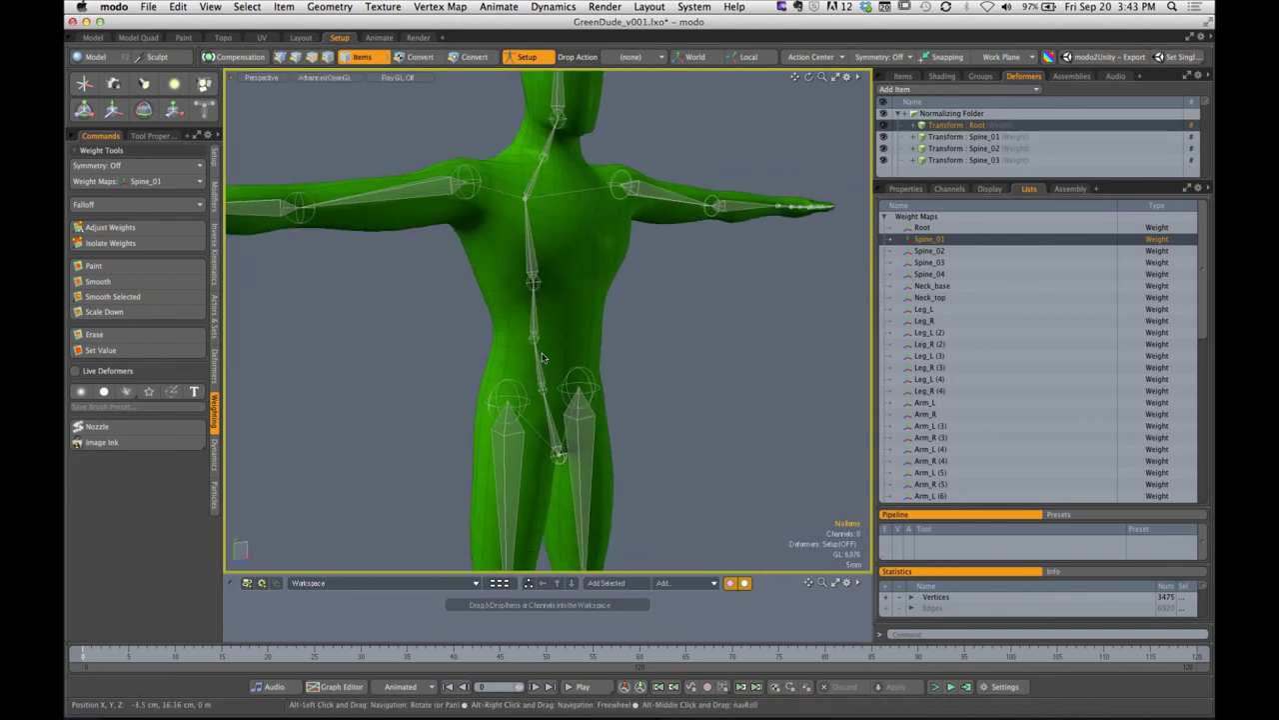
Select the Spine_01 joint to show its influence on the body, and undo the stray action over the chest
{"action": "left_click", "coordinate": [542, 389]}
{"action": "left_click_drag", "start_coordinate": [580, 387], "coordinate": [651, 343], "text": "alt"}
{"action": "left_click_drag", "start_coordinate": [467, 189], "coordinate": [705, 332]}
{"action": "key", "text": "super+z"}
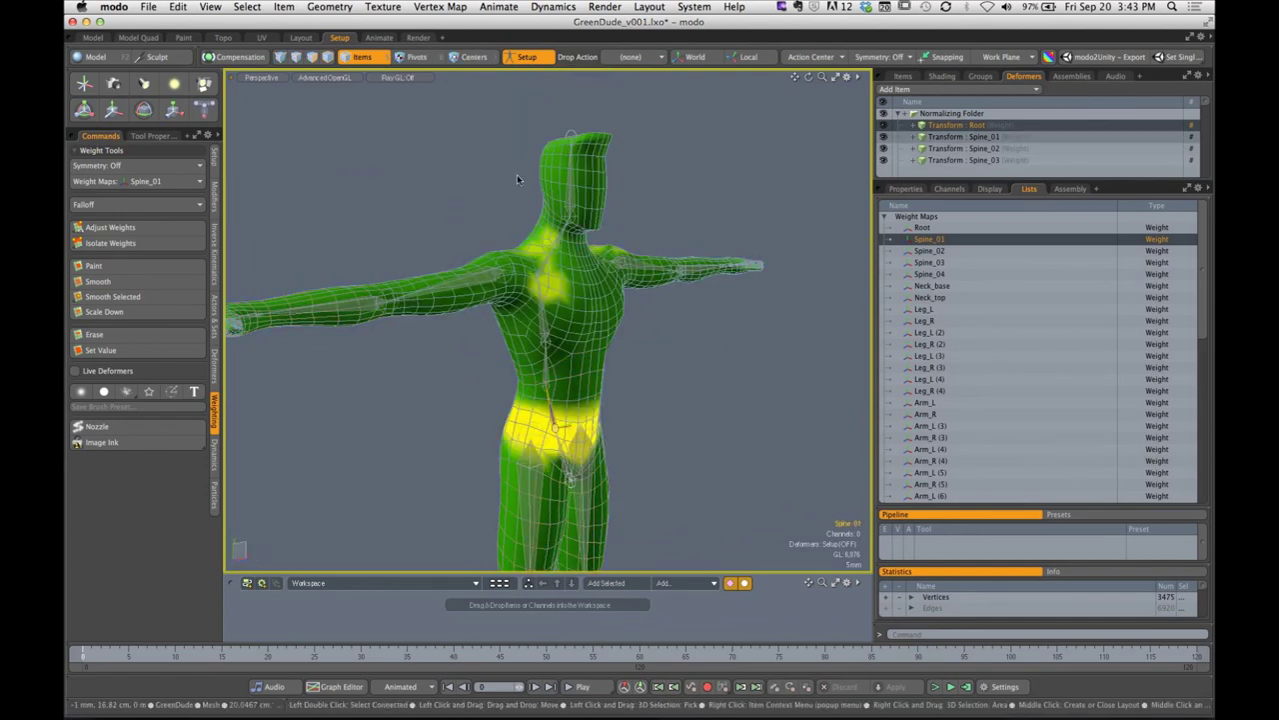
Try Adjust Weights for Spine_01 on the polygons of the face, chest and arms, turning off Normalize
{"action": "left_click", "coordinate": [310, 57]}
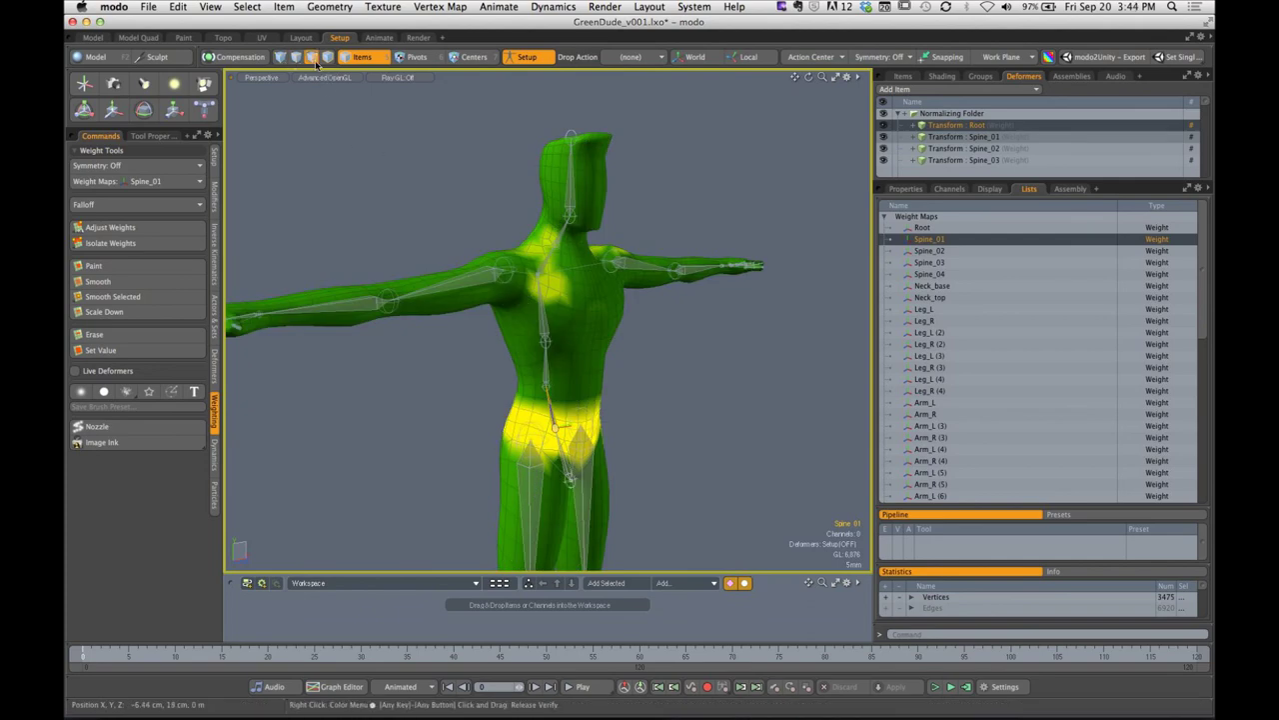
{"action": "left_click_drag", "start_coordinate": [388, 162], "coordinate": [420, 340]}
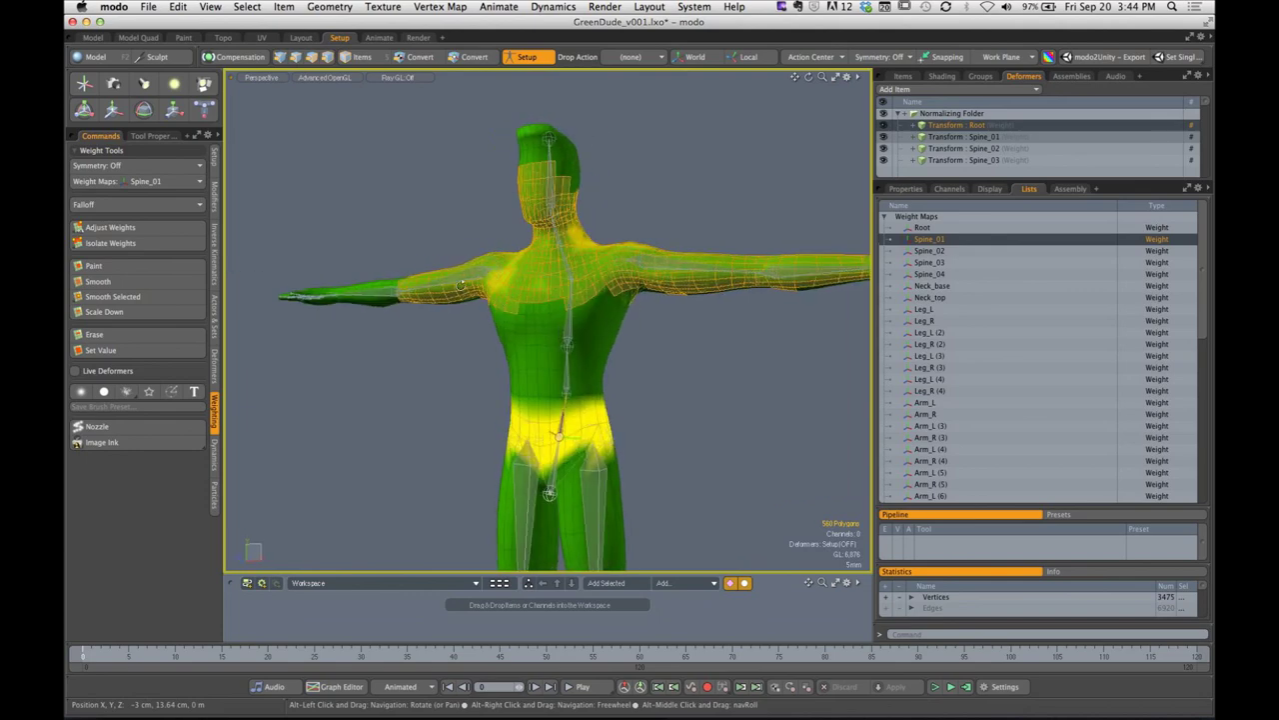
{"action": "left_click", "coordinate": [110, 227]}
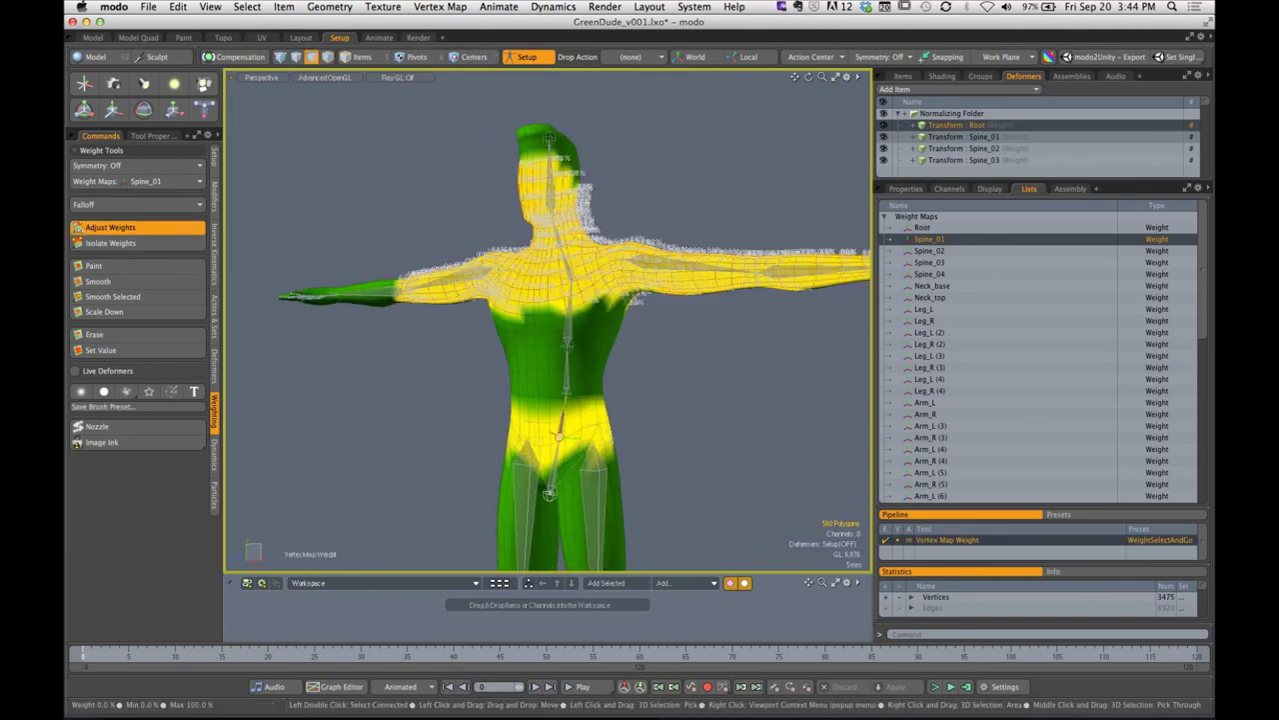
{"action": "left_click_drag", "start_coordinate": [523, 242], "coordinate": [565, 240], "text": "alt"}
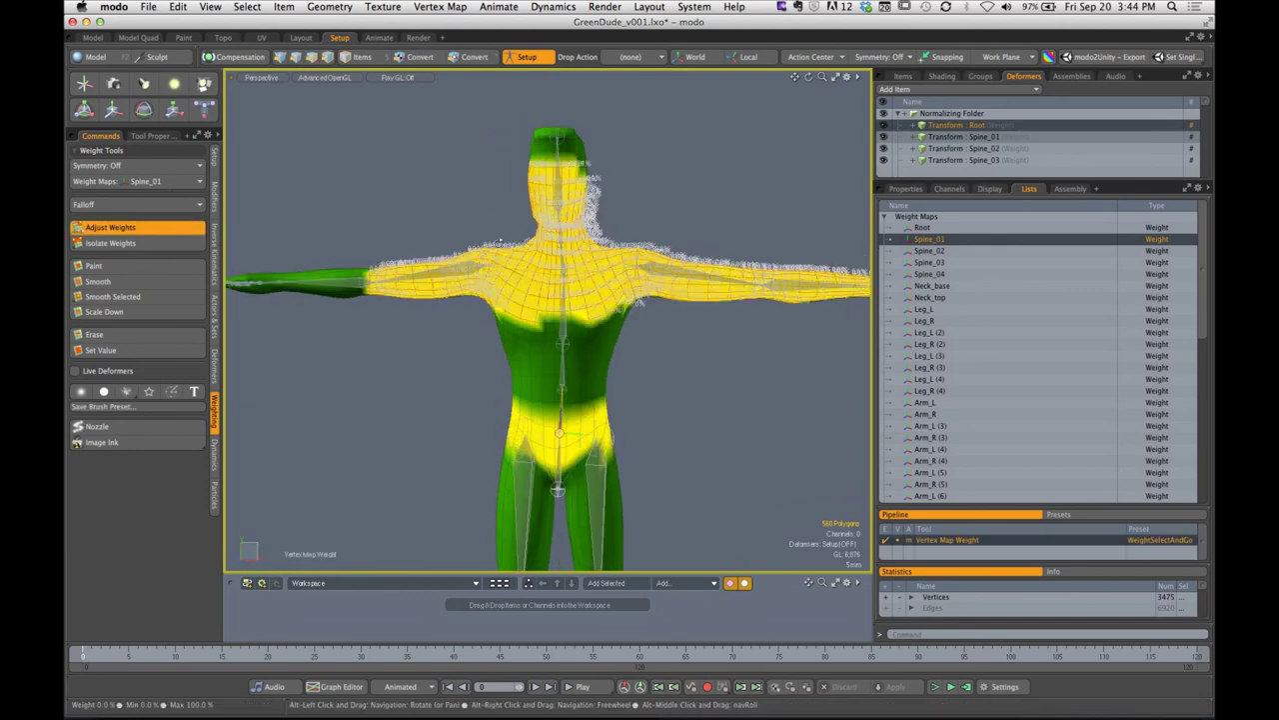
{"action": "left_click", "coordinate": [152, 135]}
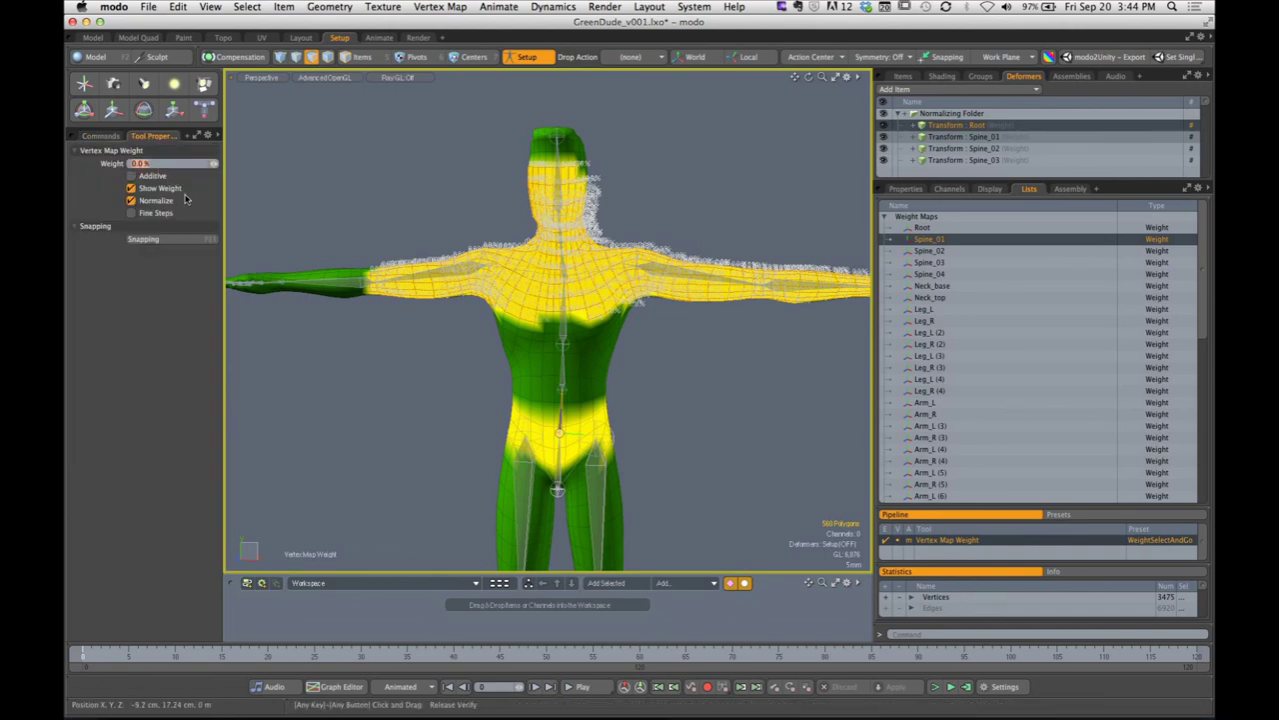
{"action": "left_click_drag", "start_coordinate": [378, 216], "coordinate": [300, 225], "text": "alt"}
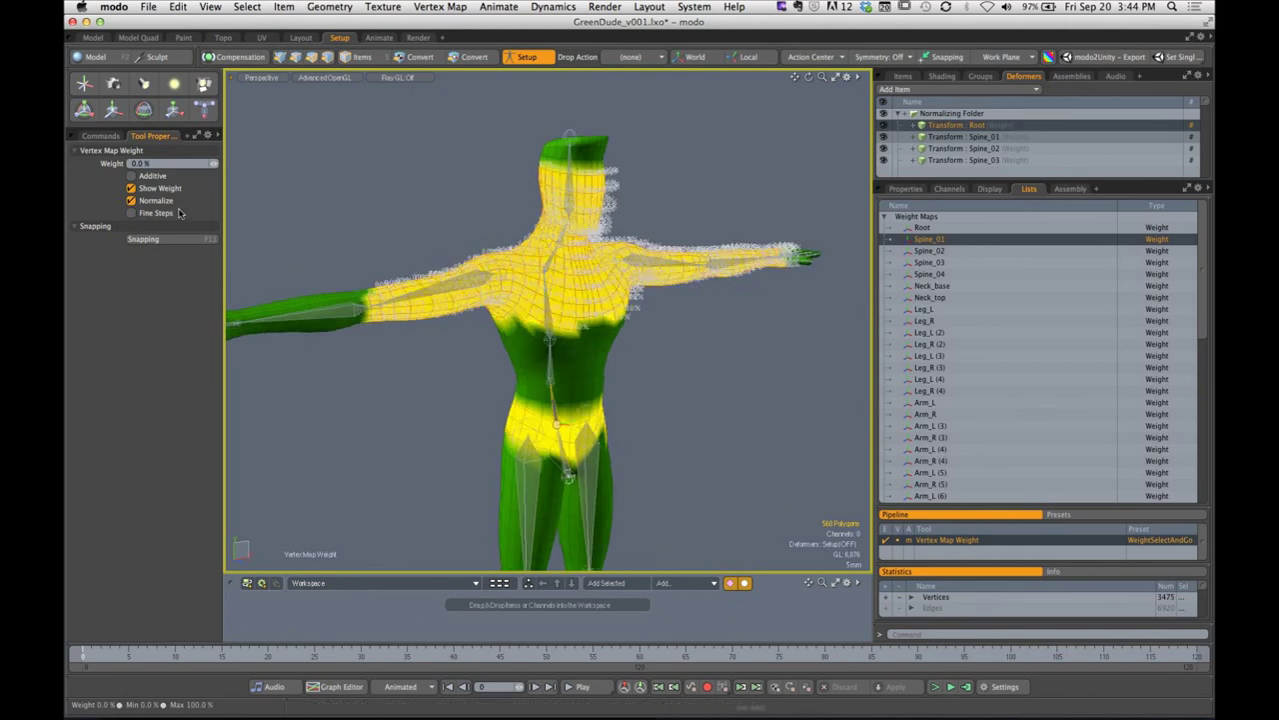
{"action": "left_click", "coordinate": [163, 203]}
{"action": "left_click_drag", "start_coordinate": [539, 240], "coordinate": [535, 291], "text": "alt"}
{"action": "key", "text": "q"}
Select the patch of polygons on one side of the chest and lower their Spine_01 weight to -81% with Adjust Weights
{"action": "left_click", "coordinate": [469, 223]}
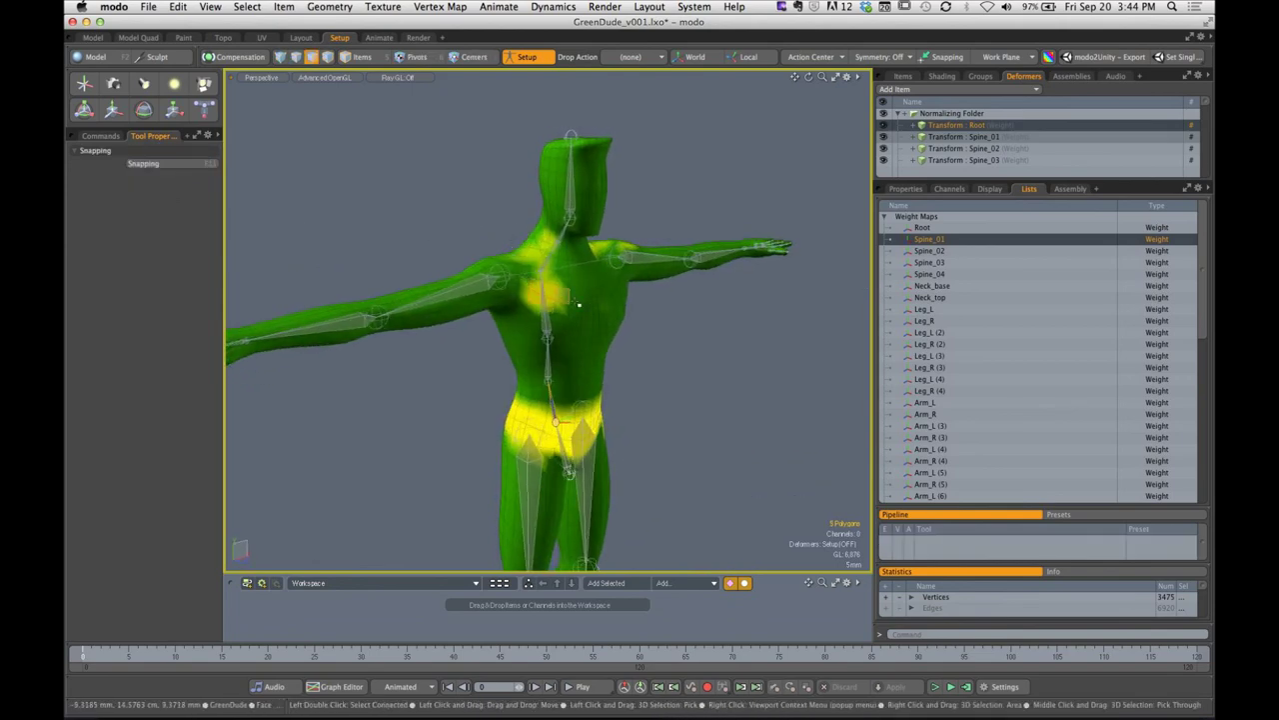
{"action": "scroll", "coordinate": [578, 303], "scroll_direction": "up", "scroll_amount": 5}
{"action": "left_click_drag", "start_coordinate": [497, 285], "coordinate": [535, 331], "text": "shift"}
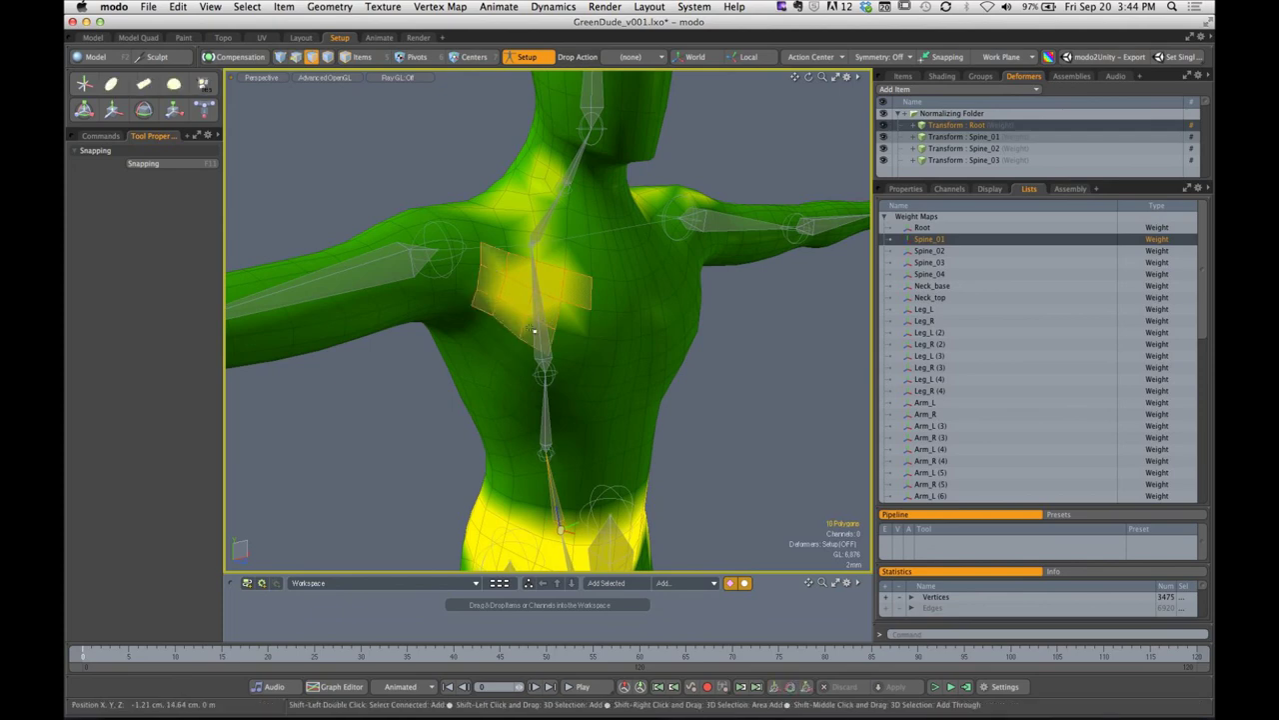
{"action": "left_click", "coordinate": [100, 135]}
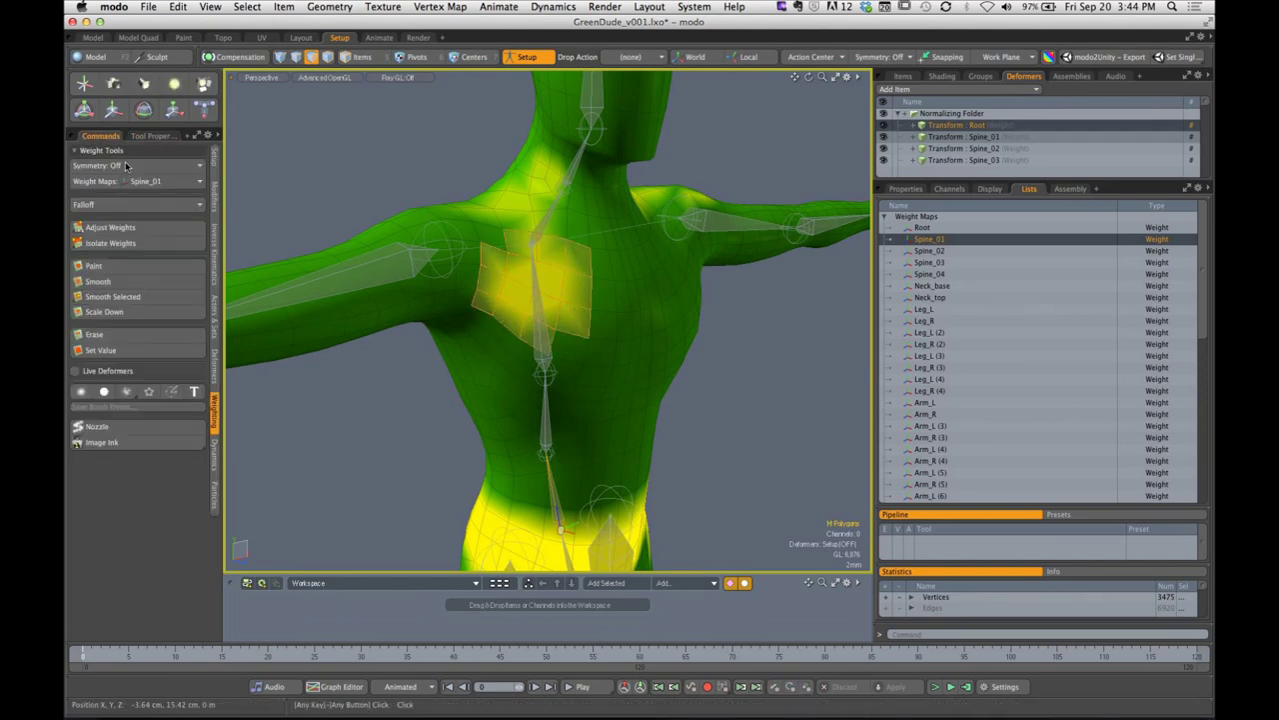
{"action": "left_click", "coordinate": [158, 229]}
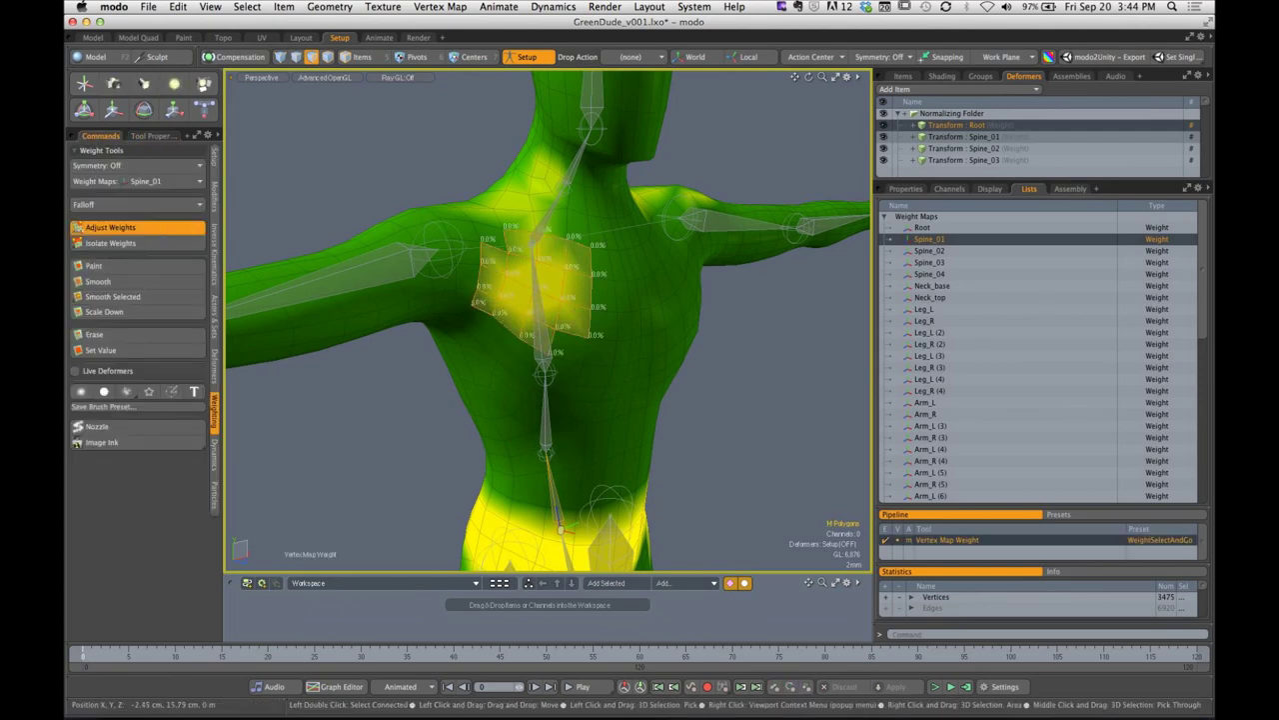
{"action": "left_click_drag", "start_coordinate": [540, 290], "coordinate": [548, 289]}
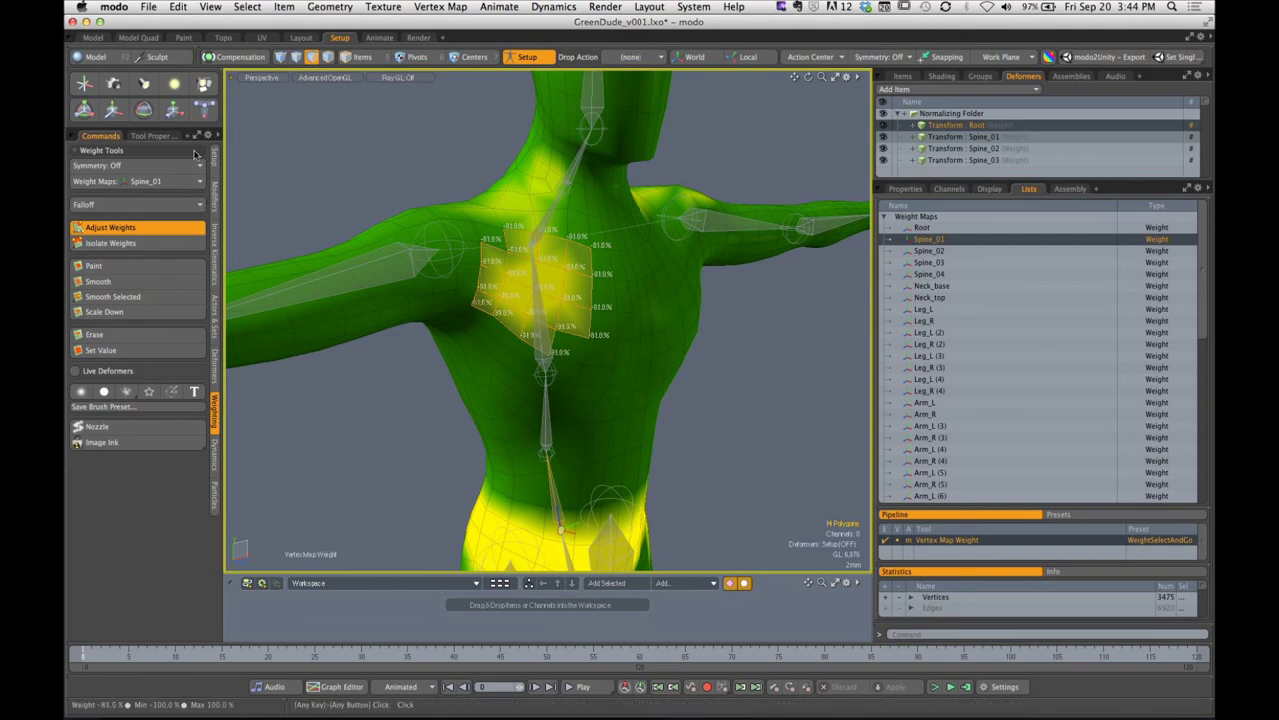
Set the chest patch's Spine_01 weight to 0% with Normalize on and Show Weight and Additive off
{"action": "left_click", "coordinate": [158, 136]}
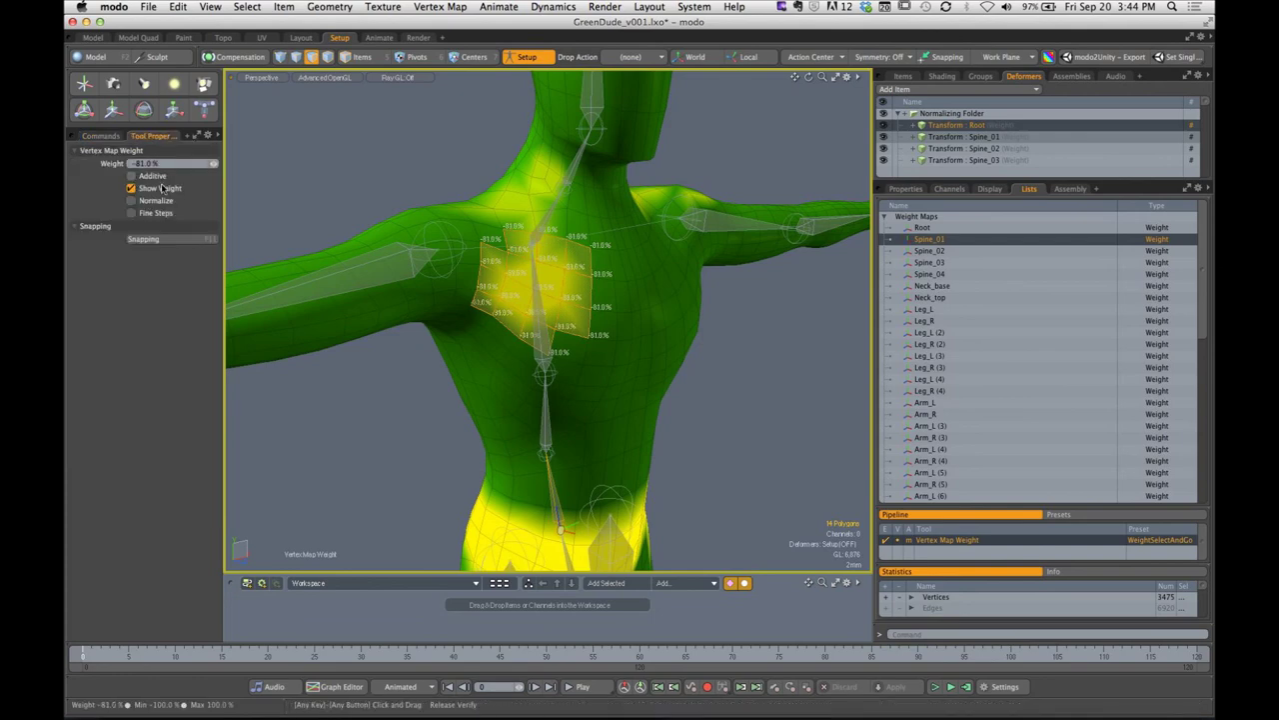
{"action": "left_click", "coordinate": [158, 188]}
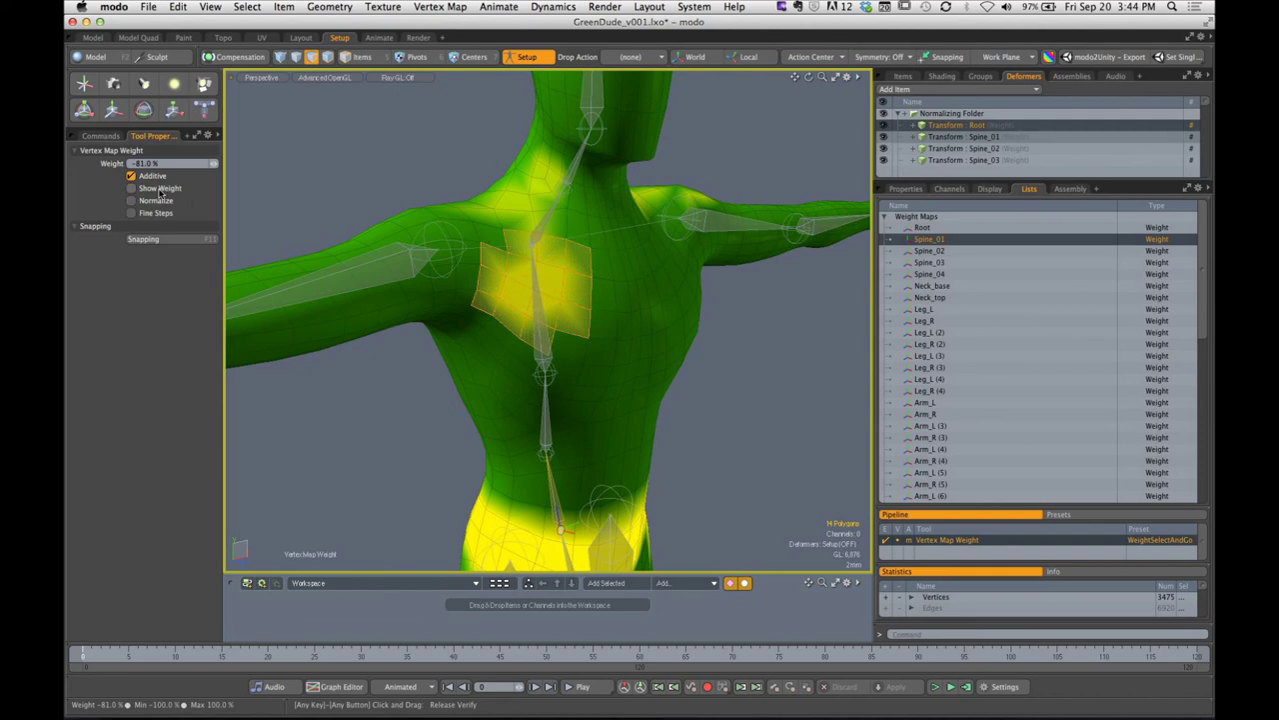
{"action": "left_click", "coordinate": [176, 204]}
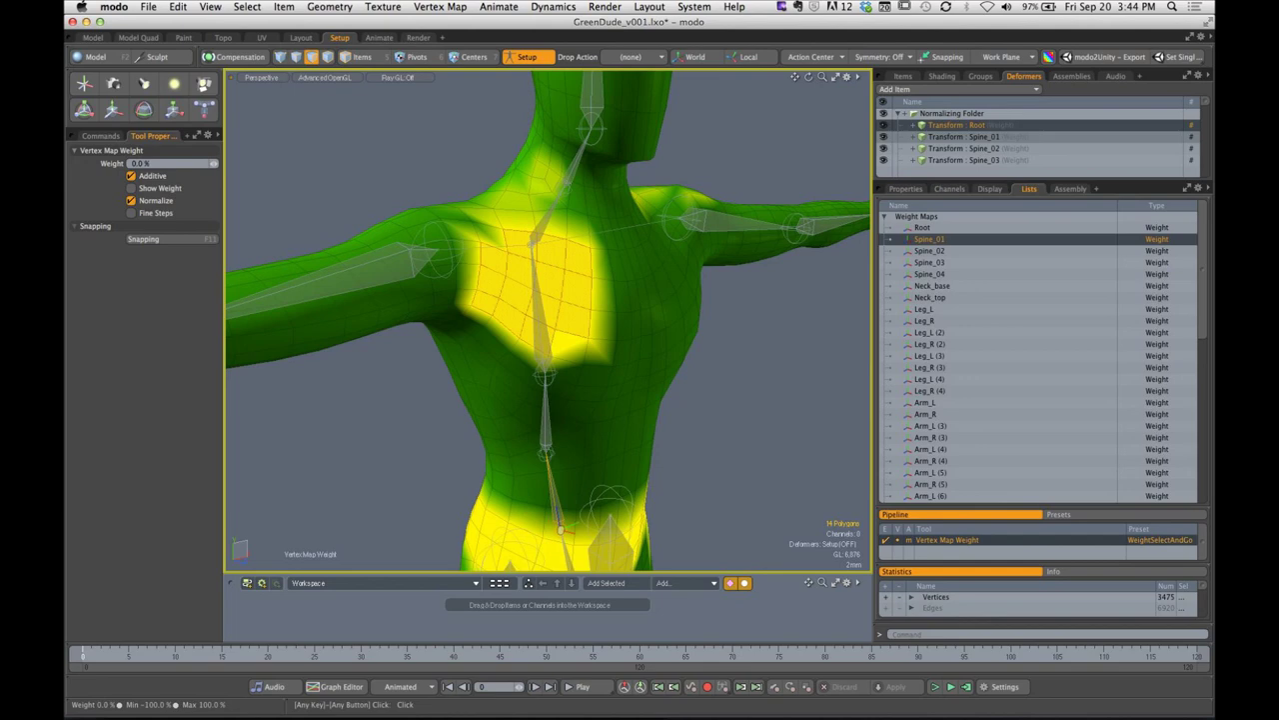
{"action": "left_click", "coordinate": [145, 164]}
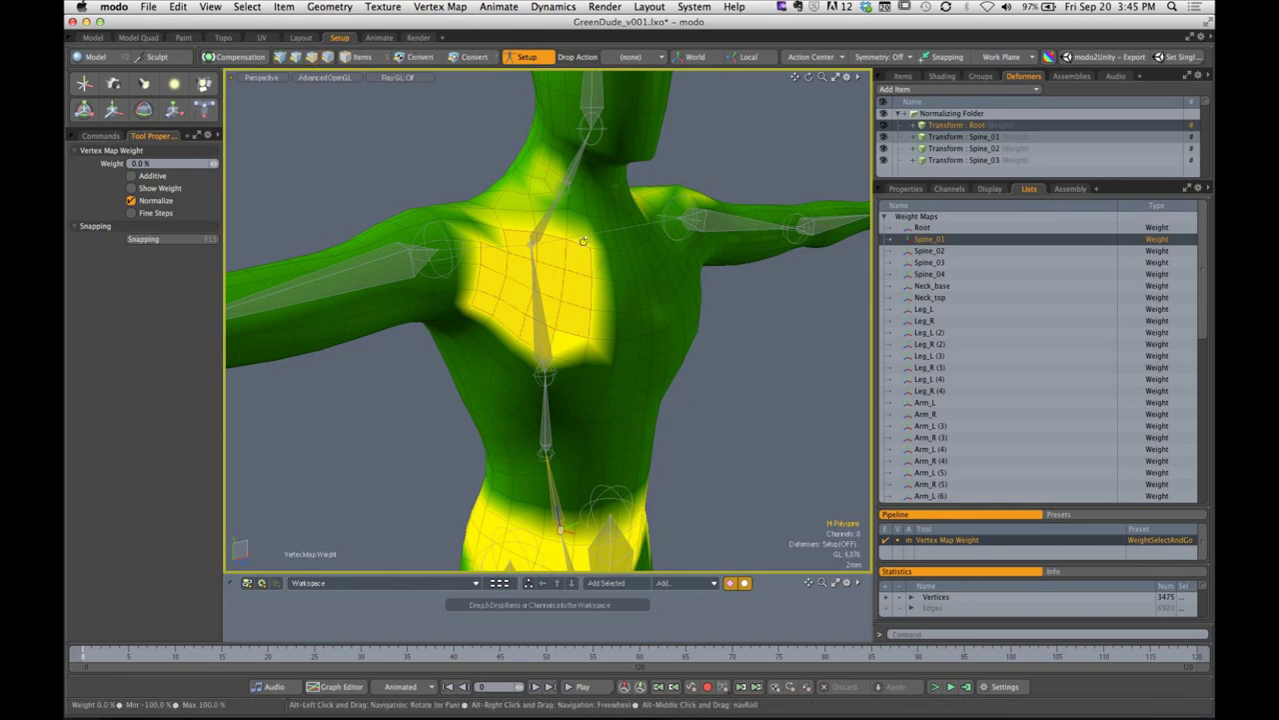
{"action": "left_click_drag", "start_coordinate": [540, 310], "coordinate": [662, 311], "text": "alt"}
{"action": "key", "text": "q"}
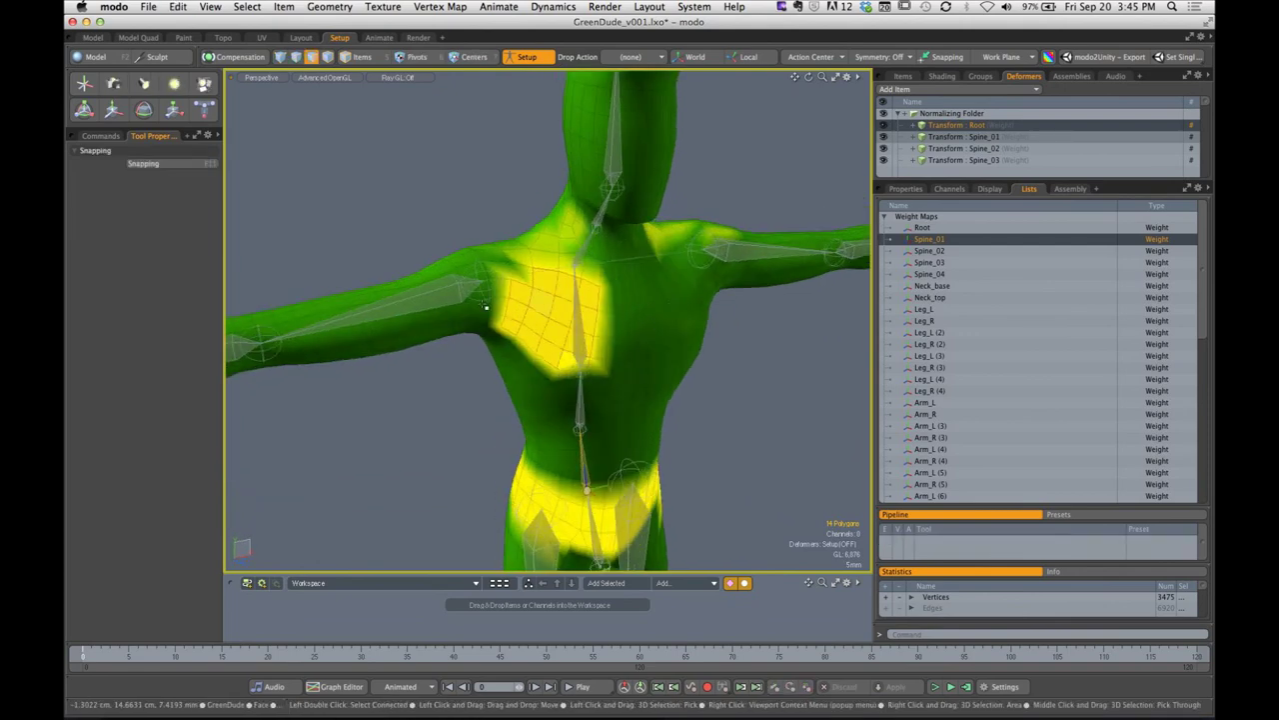
Try Isolate Weights and Adjust Weights on the selected chest polygons, and drop the tool
{"action": "left_click", "coordinate": [100, 136]}
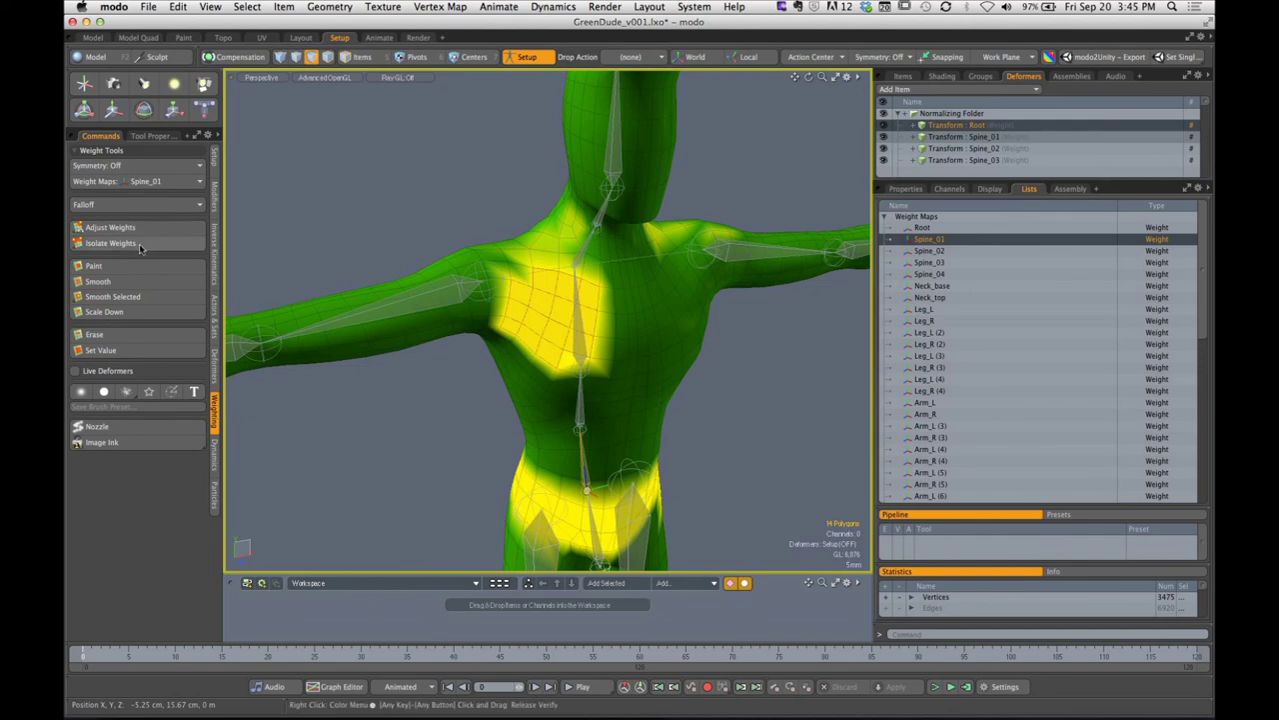
{"action": "left_click", "coordinate": [143, 246]}
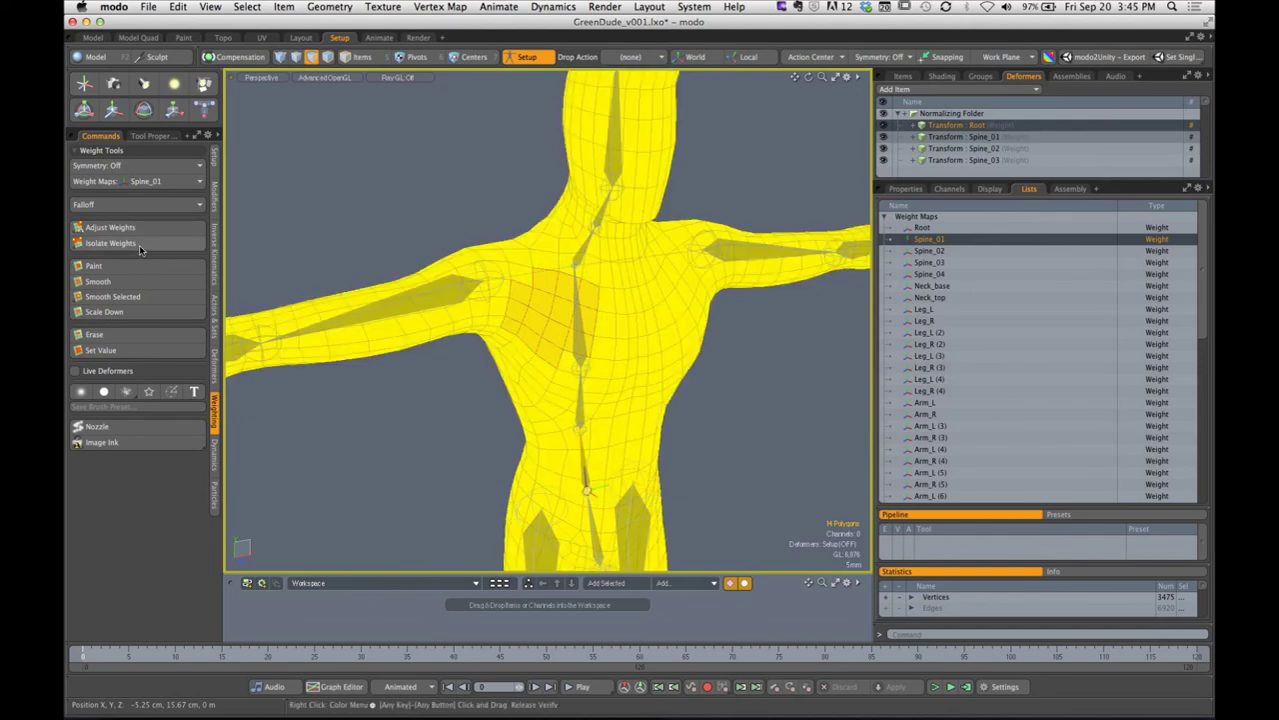
{"action": "left_click", "coordinate": [125, 228]}
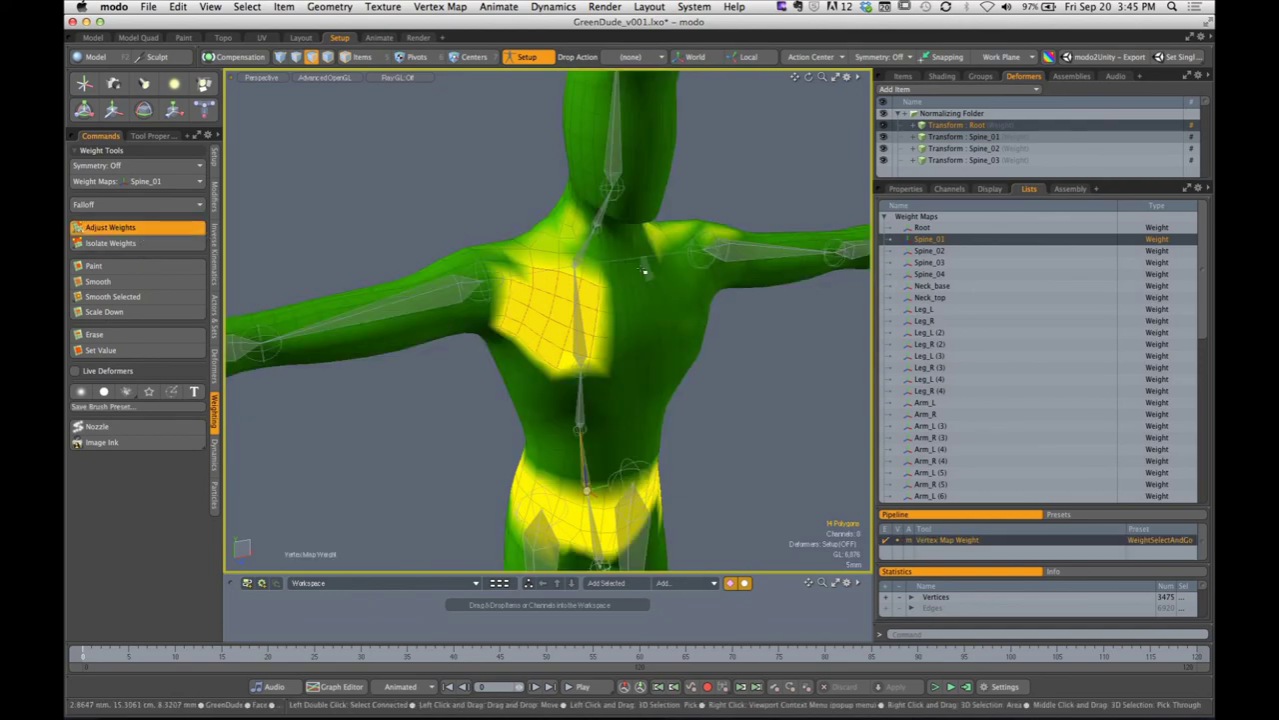
{"action": "left_click_drag", "start_coordinate": [589, 305], "coordinate": [536, 293], "text": "alt"}
{"action": "key", "text": "q"}
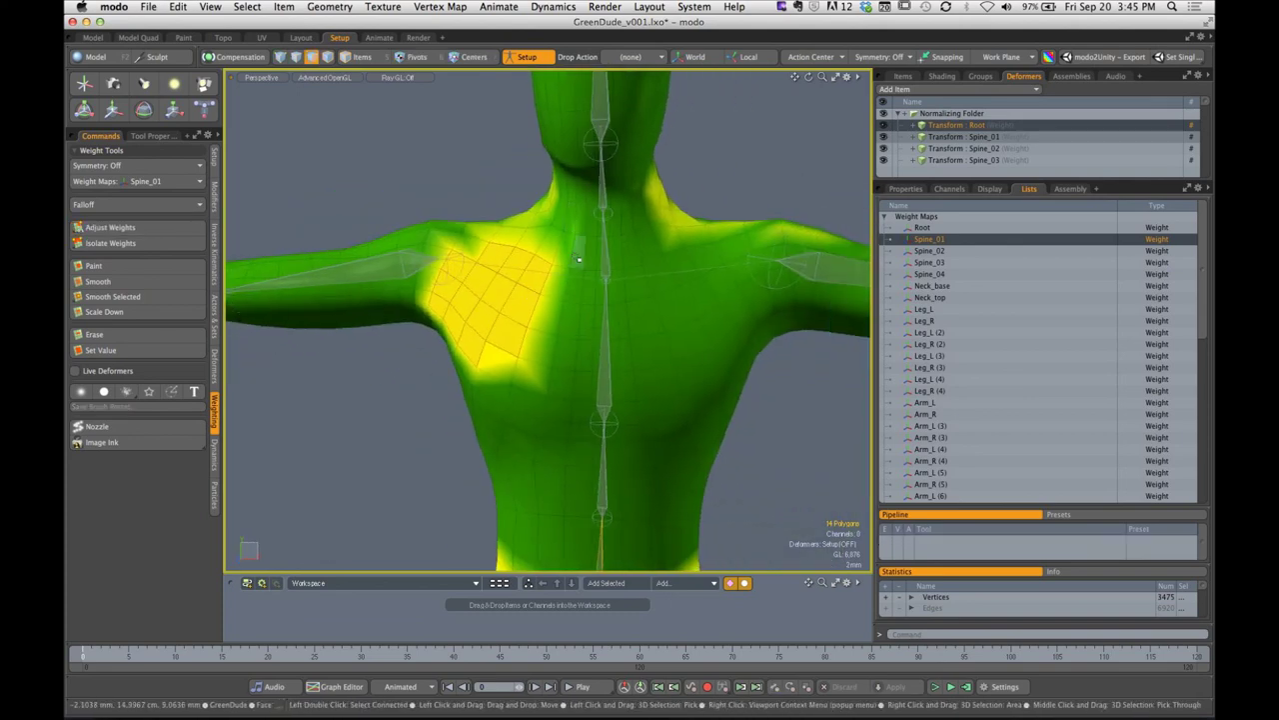
Switch to the chest patch's vertices, apply Adjust Weights to them at 0%, and clear the vertex selection
{"action": "left_click", "coordinate": [280, 57]}
{"action": "left_click", "coordinate": [195, 231]}
{"action": "left_click", "coordinate": [152, 135]}
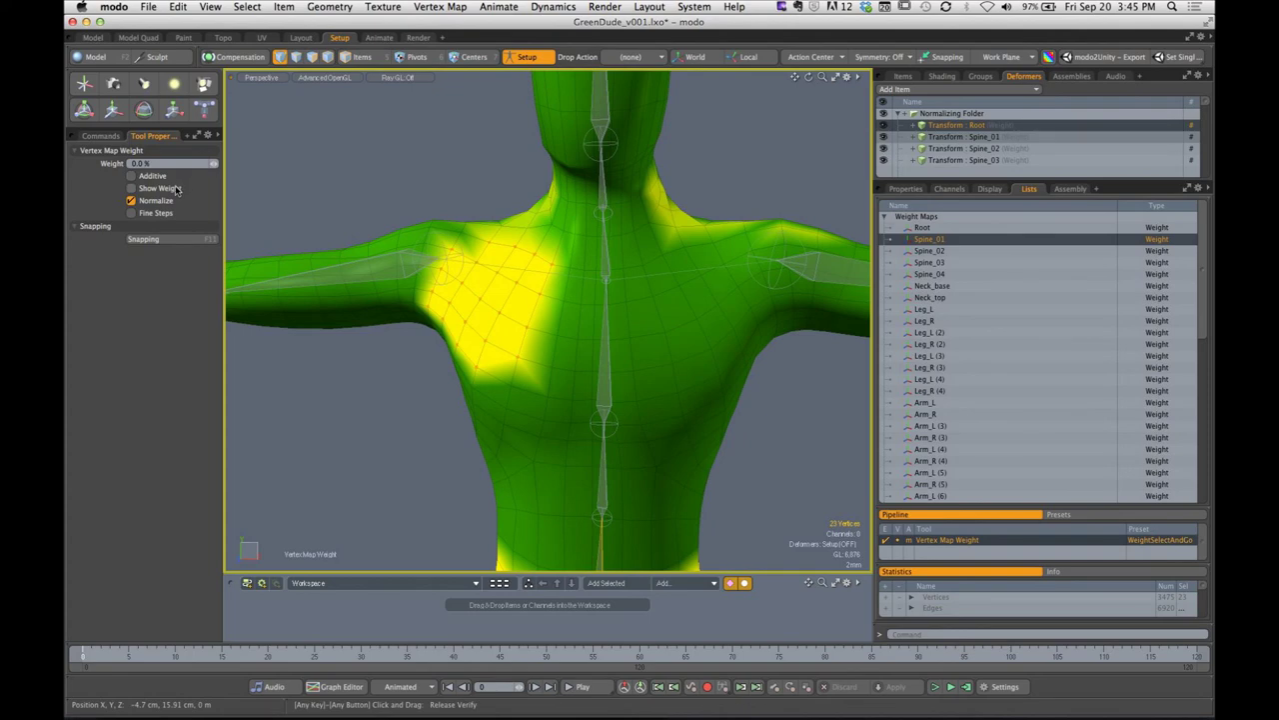
{"action": "left_click_drag", "start_coordinate": [590, 290], "coordinate": [510, 290], "text": "alt"}
{"action": "key", "text": "Escape"}
{"action": "key", "text": "Escape"}
Select the vertices across the neck, chest, shoulders and upper arms, and activate Adjust Weights on them for Spine_01
{"action": "left_click_drag", "start_coordinate": [510, 290], "coordinate": [557, 190], "text": "alt+shift"}
{"action": "left_click_drag", "start_coordinate": [536, 251], "coordinate": [645, 305], "text": "alt"}
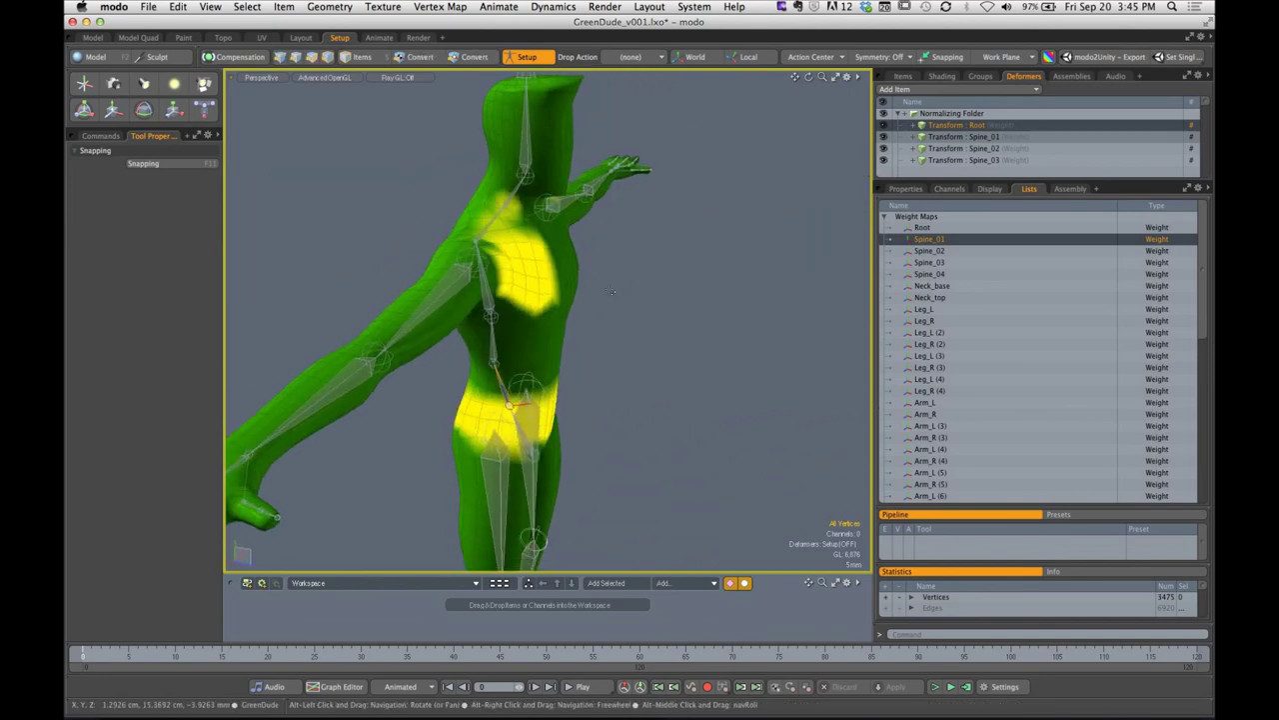
{"action": "left_click_drag", "start_coordinate": [418, 192], "coordinate": [535, 292]}
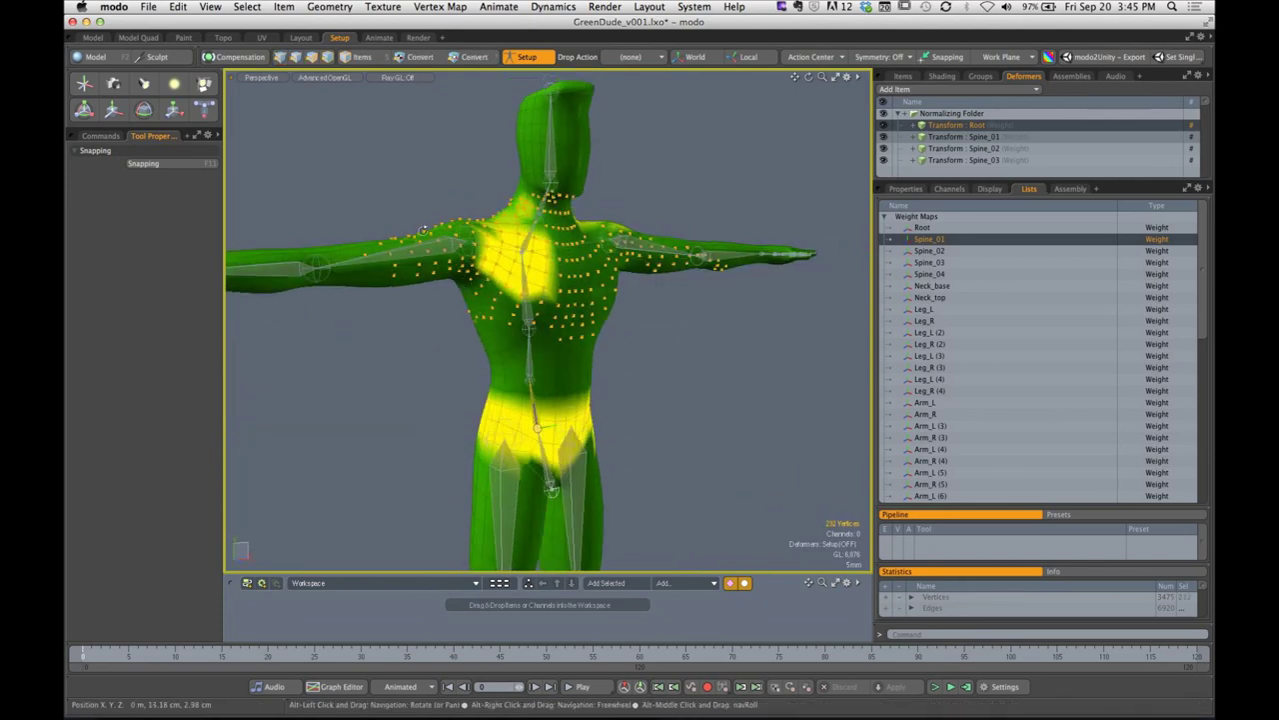
{"action": "left_click", "coordinate": [108, 137]}
{"action": "left_click", "coordinate": [160, 228]}
{"action": "left_click", "coordinate": [447, 191]}
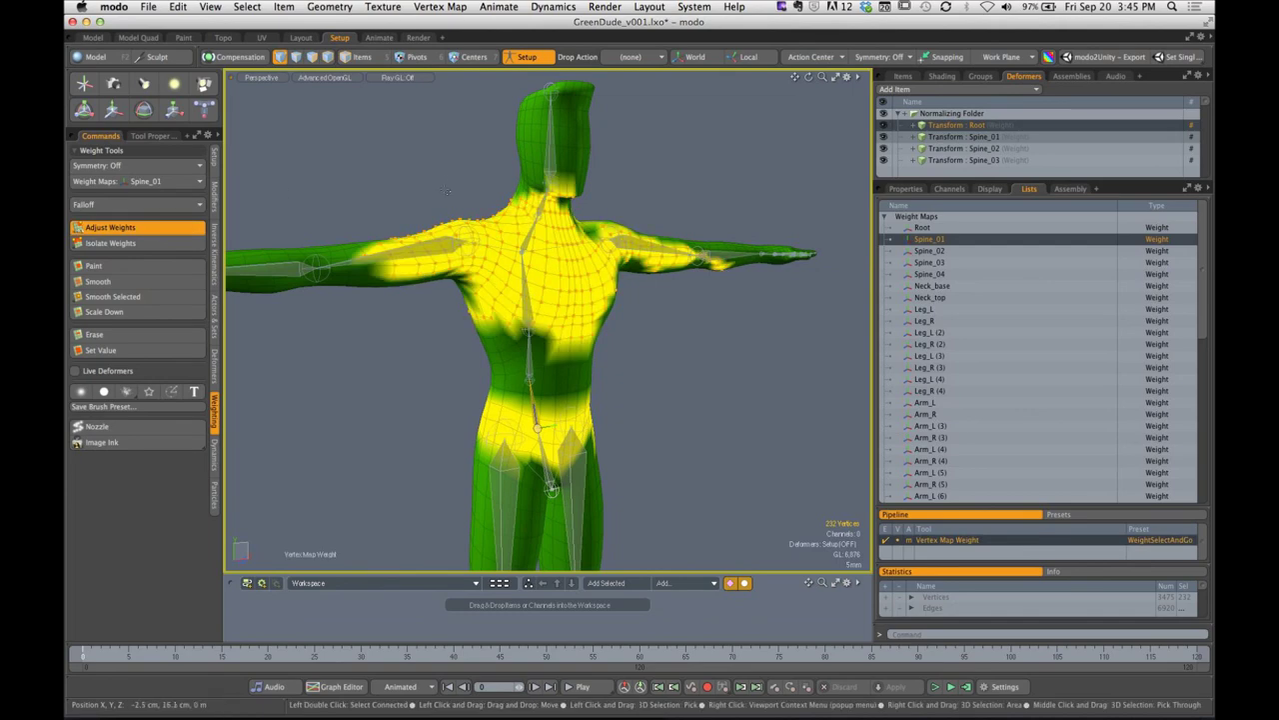
{"action": "left_click", "coordinate": [151, 135]}
{"action": "left_click_drag", "start_coordinate": [422, 185], "coordinate": [513, 235], "text": "alt"}
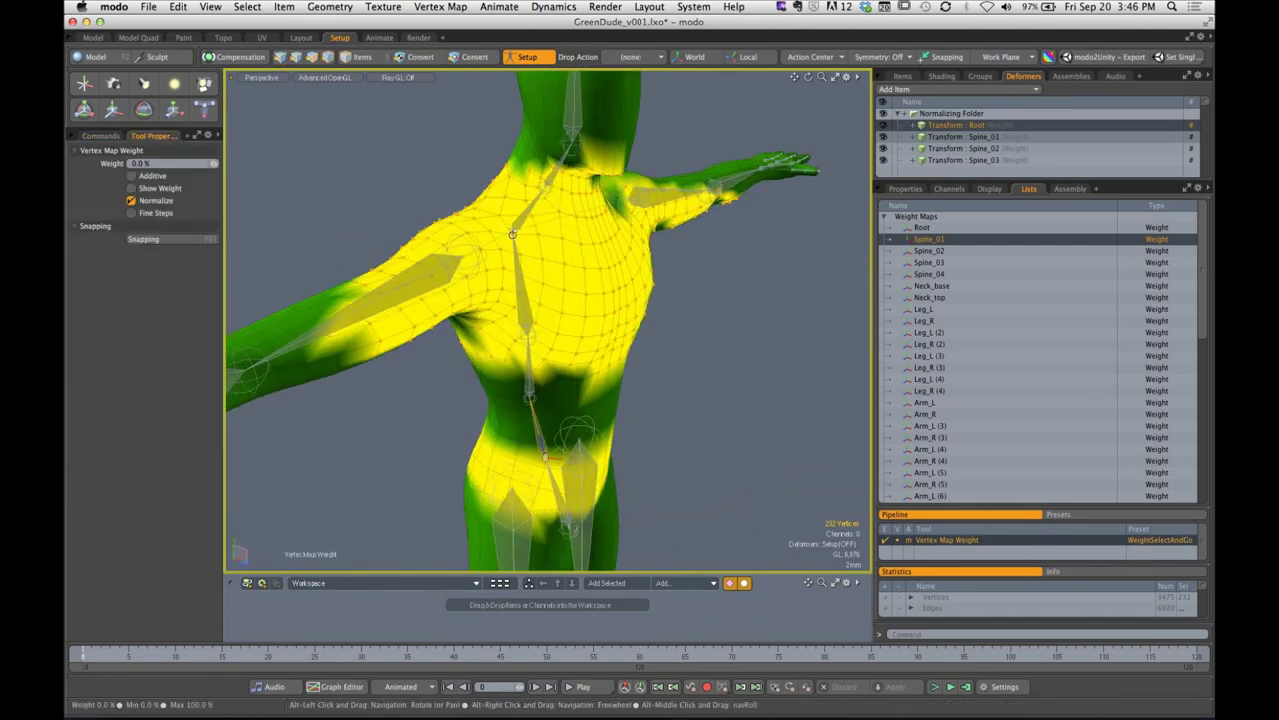
Set the Spine_01 weight of the selected upper-body vertices to 100%, and reset it to 0%
{"action": "left_click", "coordinate": [176, 165]}
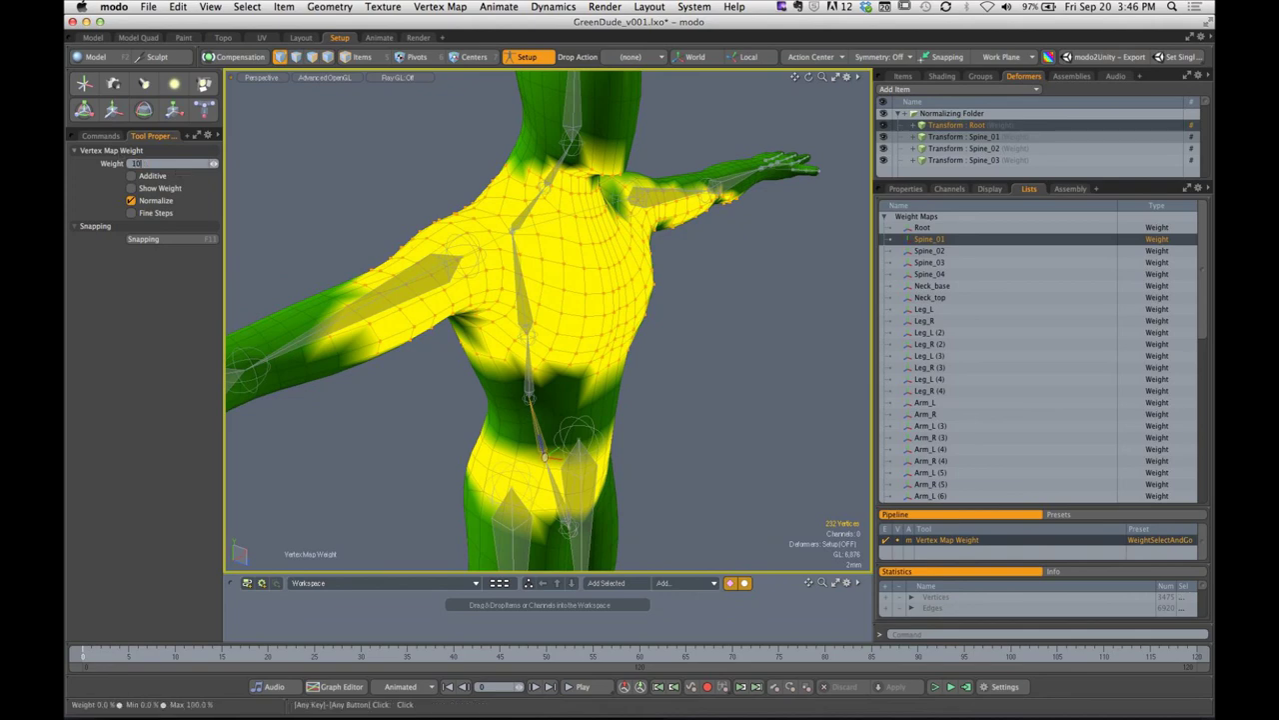
{"action": "key", "text": "Return"}
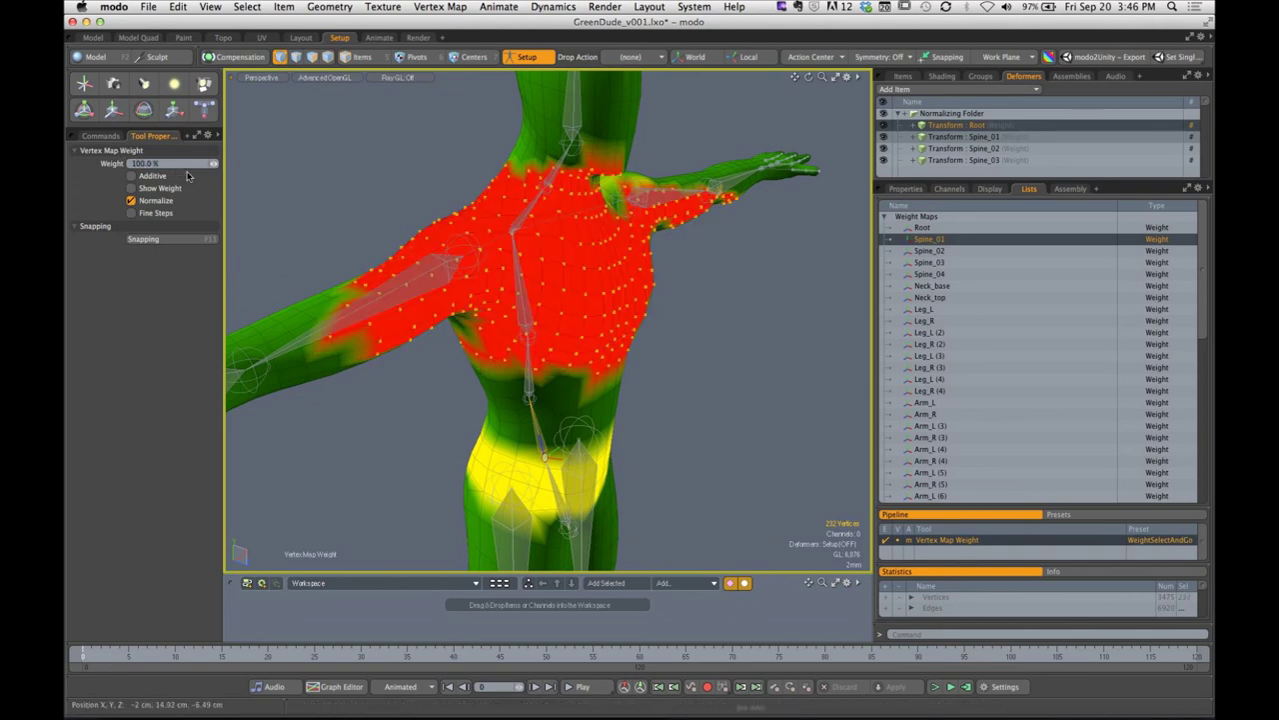
{"action": "type", "text": "0"}
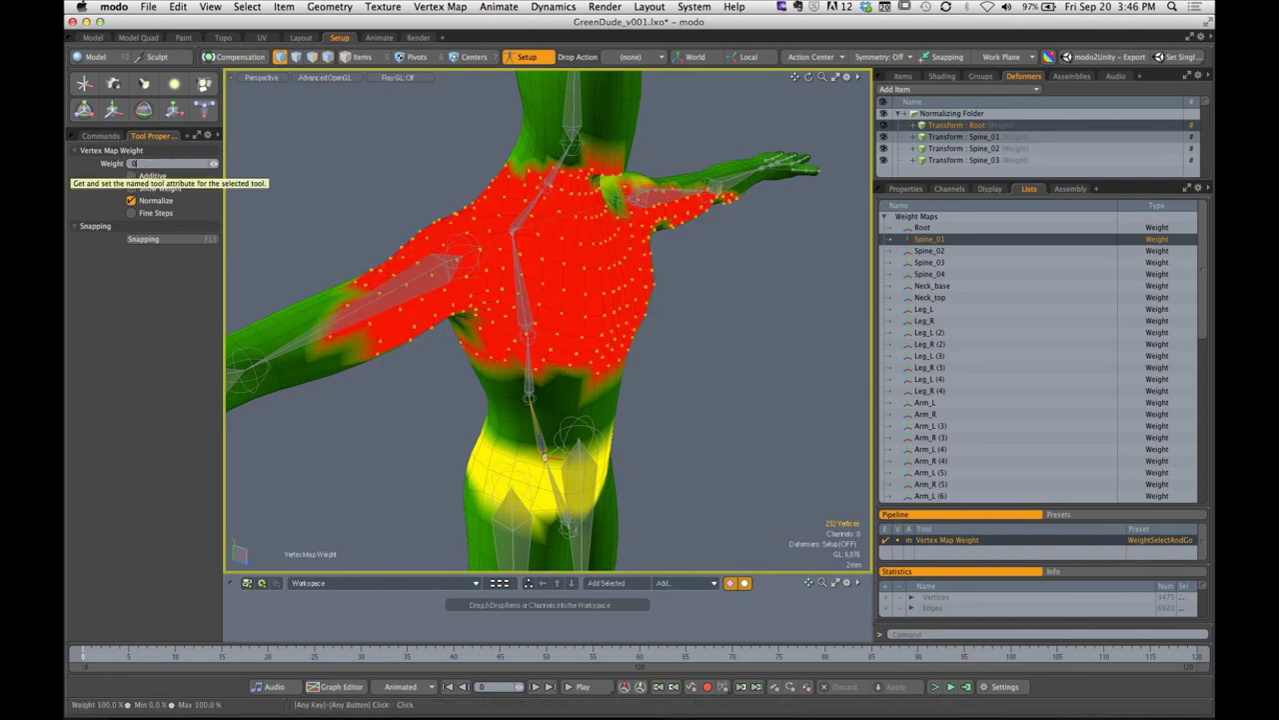
{"action": "key", "text": "Return"}
Turn on Show Weight to check the values around the shoulder, and drop Adjust Weights and the vertex selection
{"action": "left_click", "coordinate": [165, 190]}
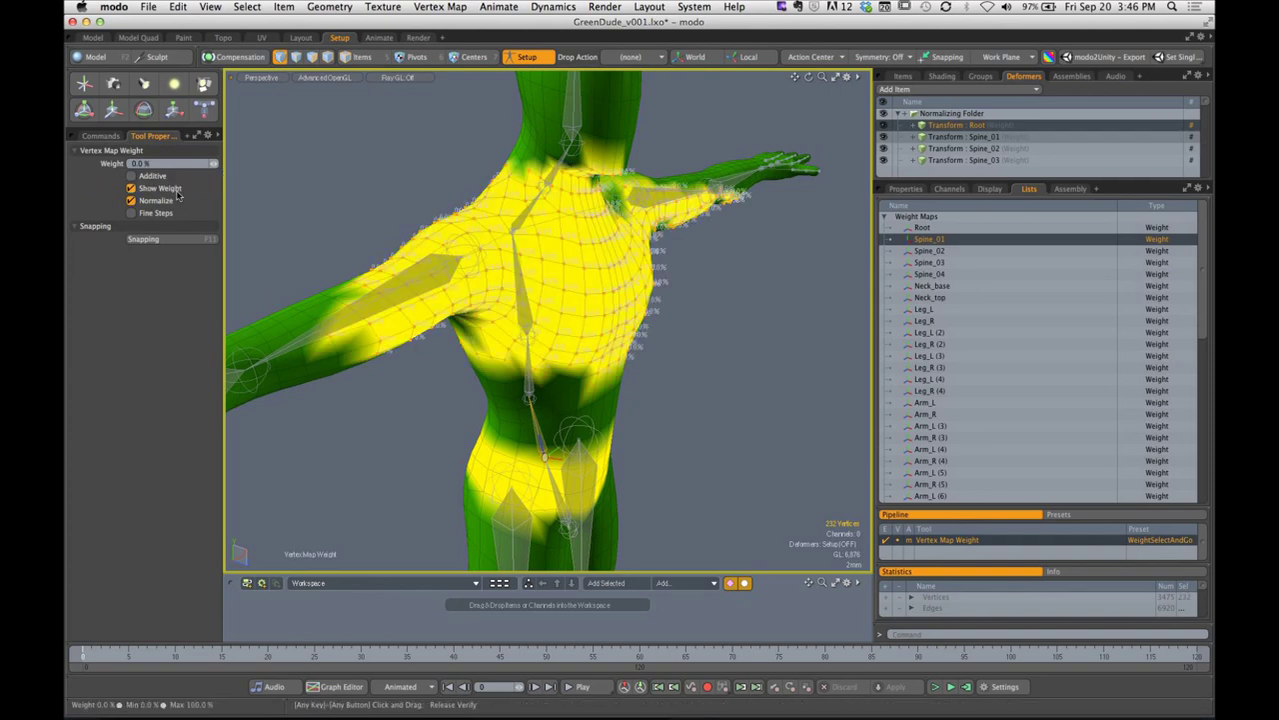
{"action": "scroll", "coordinate": [473, 175], "scroll_direction": "up", "scroll_amount": 5}
{"action": "key", "text": "Escape"}
{"action": "key", "text": "Escape"}
{"action": "scroll", "coordinate": [546, 209], "scroll_direction": "down", "scroll_amount": 6}
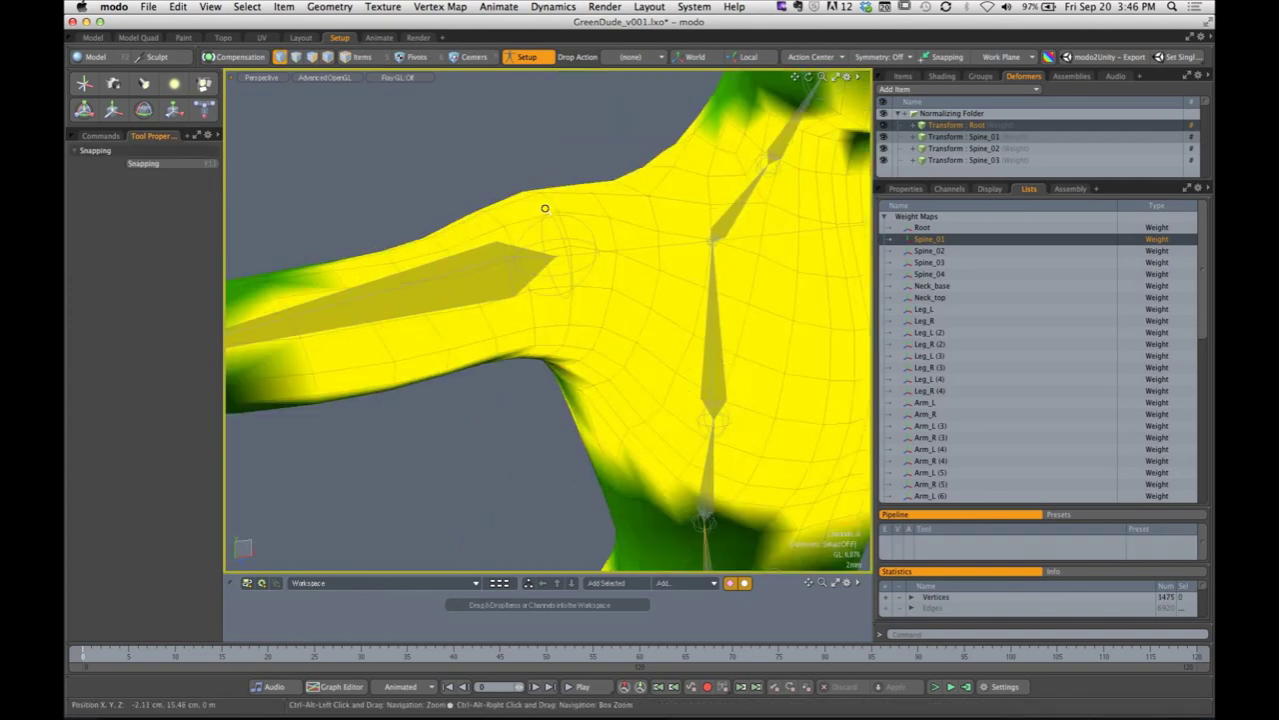
Turn Setup mode off and back on to check the body's deformation and the remaining Spine_01 influence
{"action": "left_click_drag", "start_coordinate": [545, 209], "coordinate": [635, 331], "text": "alt"}
{"action": "key", "text": "space"}
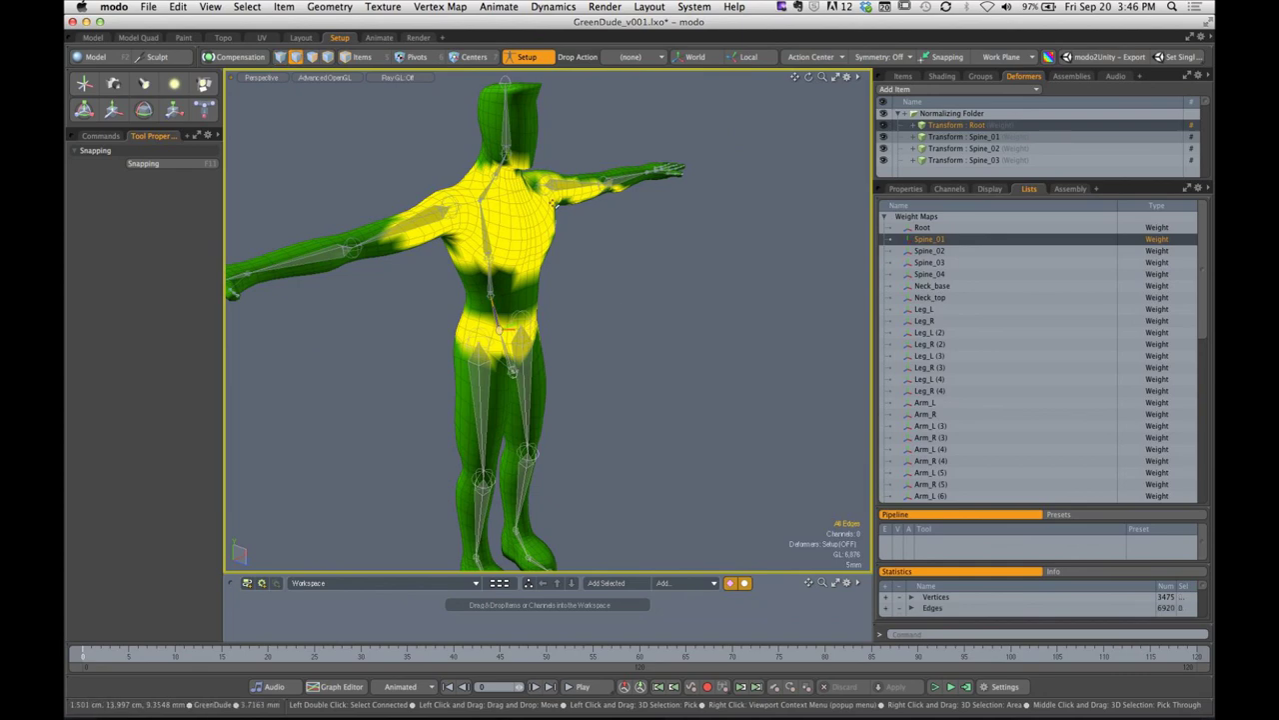
{"action": "left_click", "coordinate": [527, 57]}
{"action": "left_click_drag", "start_coordinate": [587, 319], "coordinate": [619, 278], "text": "alt"}
{"action": "left_click", "coordinate": [527, 57]}
{"action": "left_click_drag", "start_coordinate": [550, 256], "coordinate": [636, 305], "text": "alt+shift"}
{"action": "left_click_drag", "start_coordinate": [636, 305], "coordinate": [591, 305], "text": "ctrl+alt"}
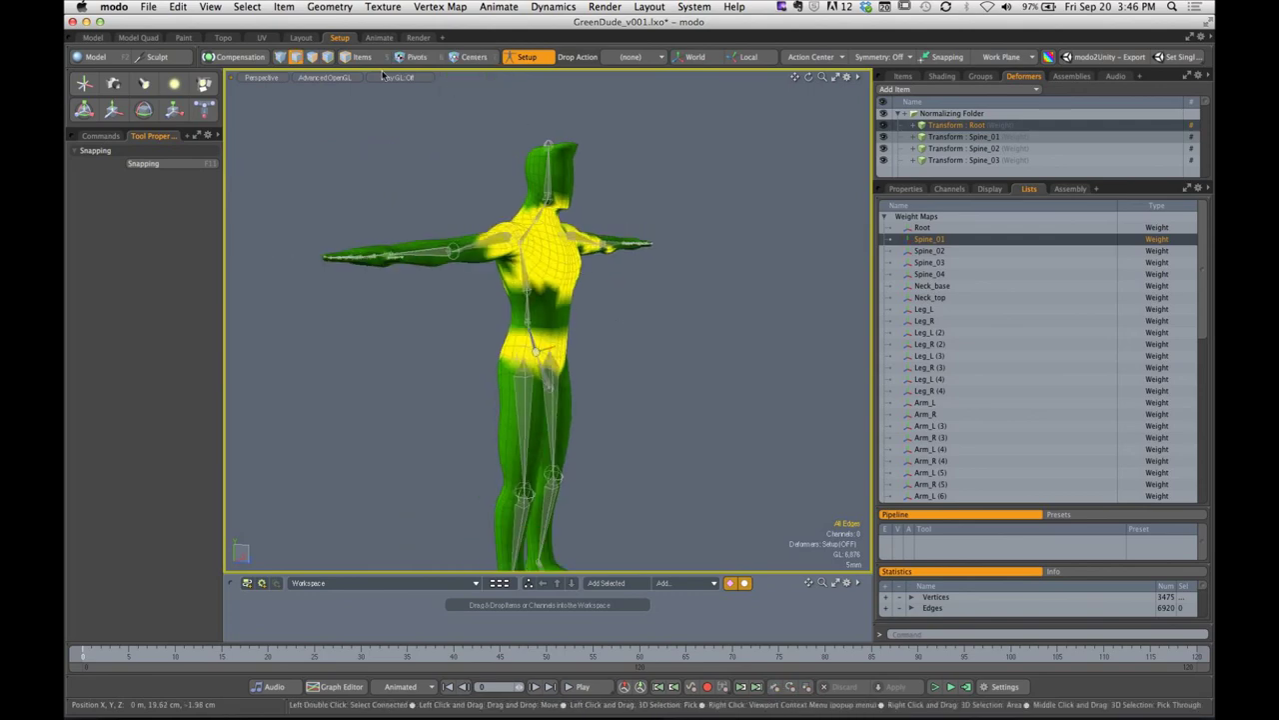
Set the viewport shading to Vertex Map and change to polygon selection mode
{"action": "left_click", "coordinate": [327, 78]}
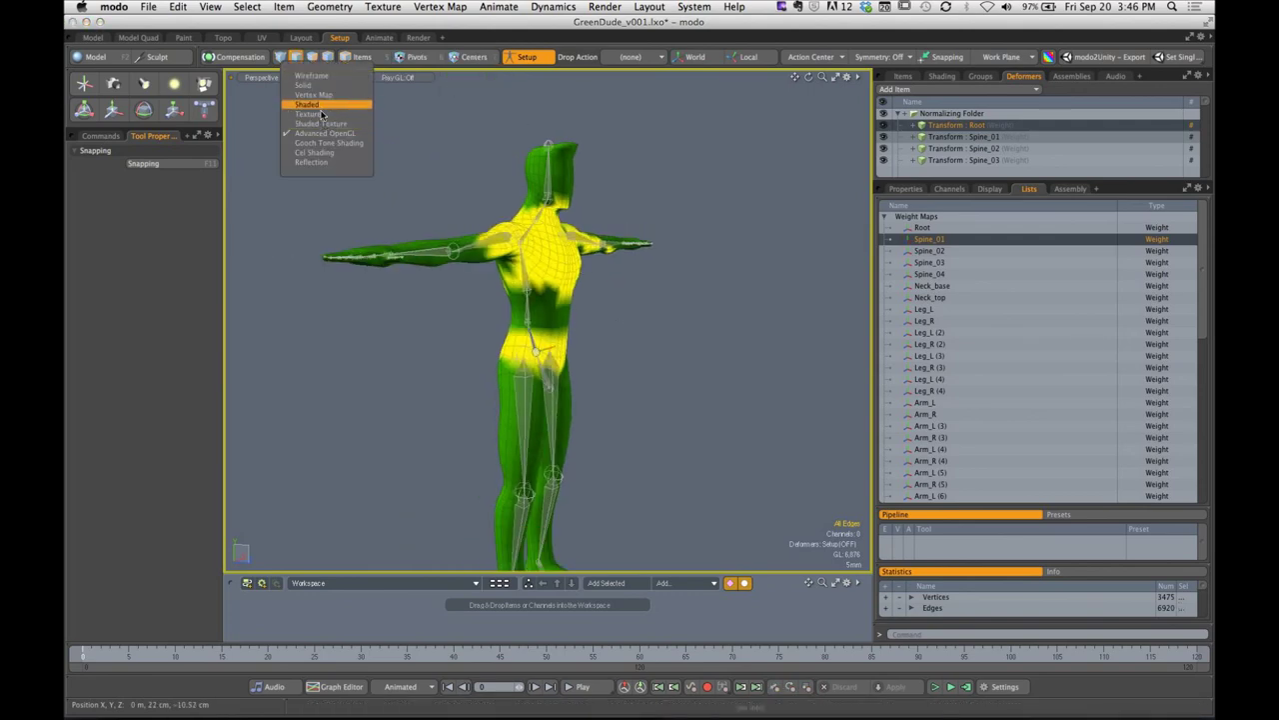
{"action": "left_click", "coordinate": [314, 94]}
{"action": "mouse_move", "coordinate": [590, 300]}
{"action": "left_mouse_down", "text": "ctrl+alt"}
{"action": "mouse_move", "coordinate": [607, 263]}
{"action": "mouse_move", "coordinate": [587, 283]}
{"action": "left_mouse_up", "text": "ctrl+alt"}
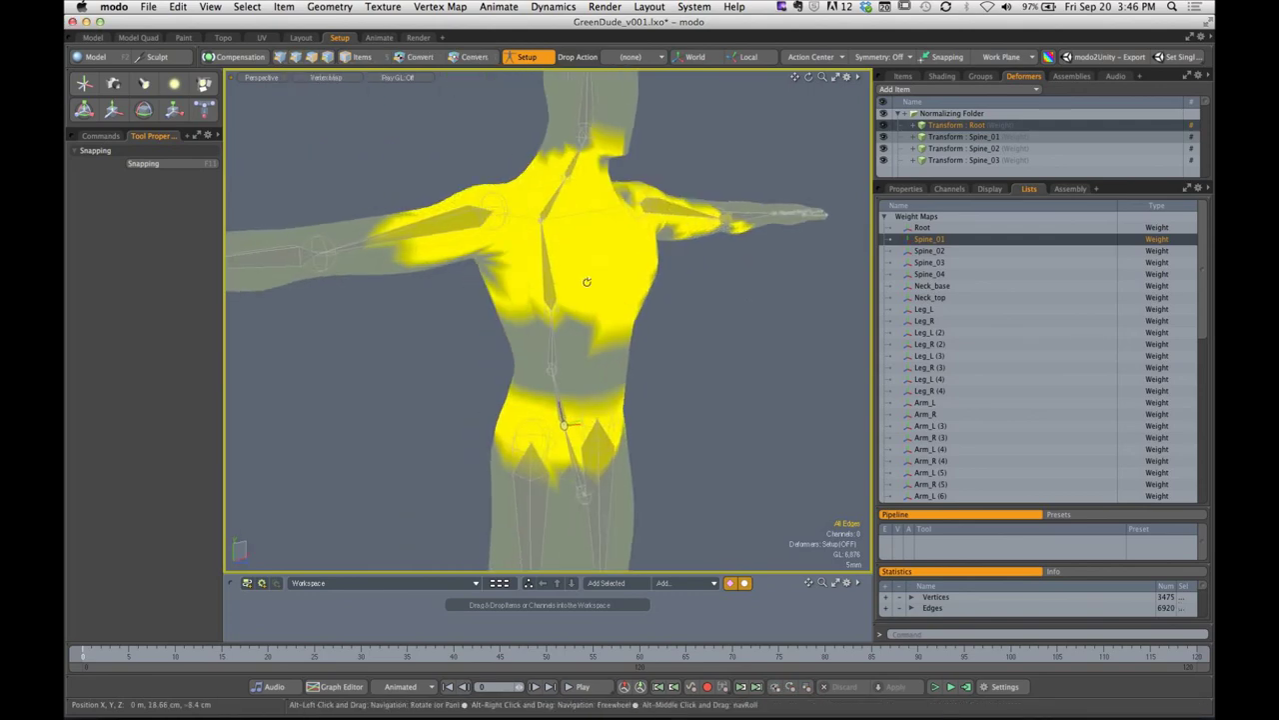
{"action": "key", "text": "3"}
{"action": "left_click", "coordinate": [716, 406]}
{"action": "left_click_drag", "start_coordinate": [717, 406], "coordinate": [668, 406], "text": "ctrl+alt"}
{"action": "left_click_drag", "start_coordinate": [668, 406], "coordinate": [616, 378], "text": "alt+shift"}
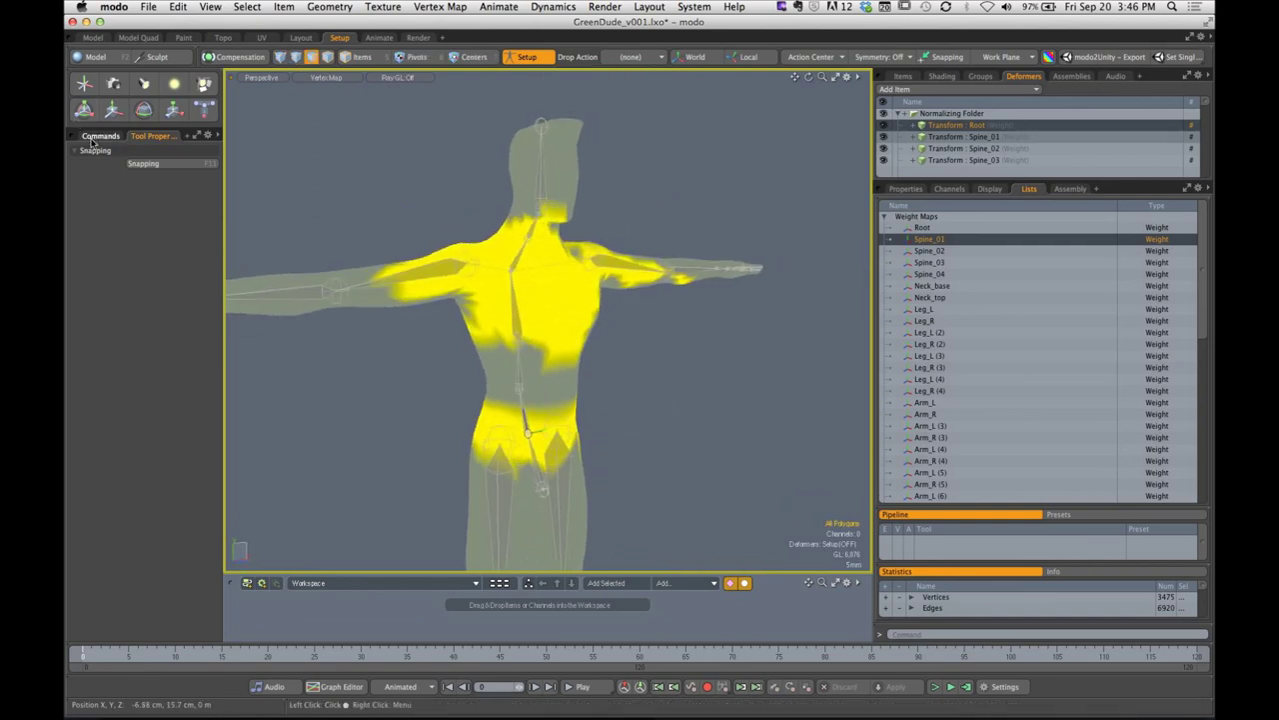
View the Spine_02 weight map, return to Spine_01, and select the polygons across the neck, chest, shoulders and arms
{"action": "left_click", "coordinate": [933, 252]}
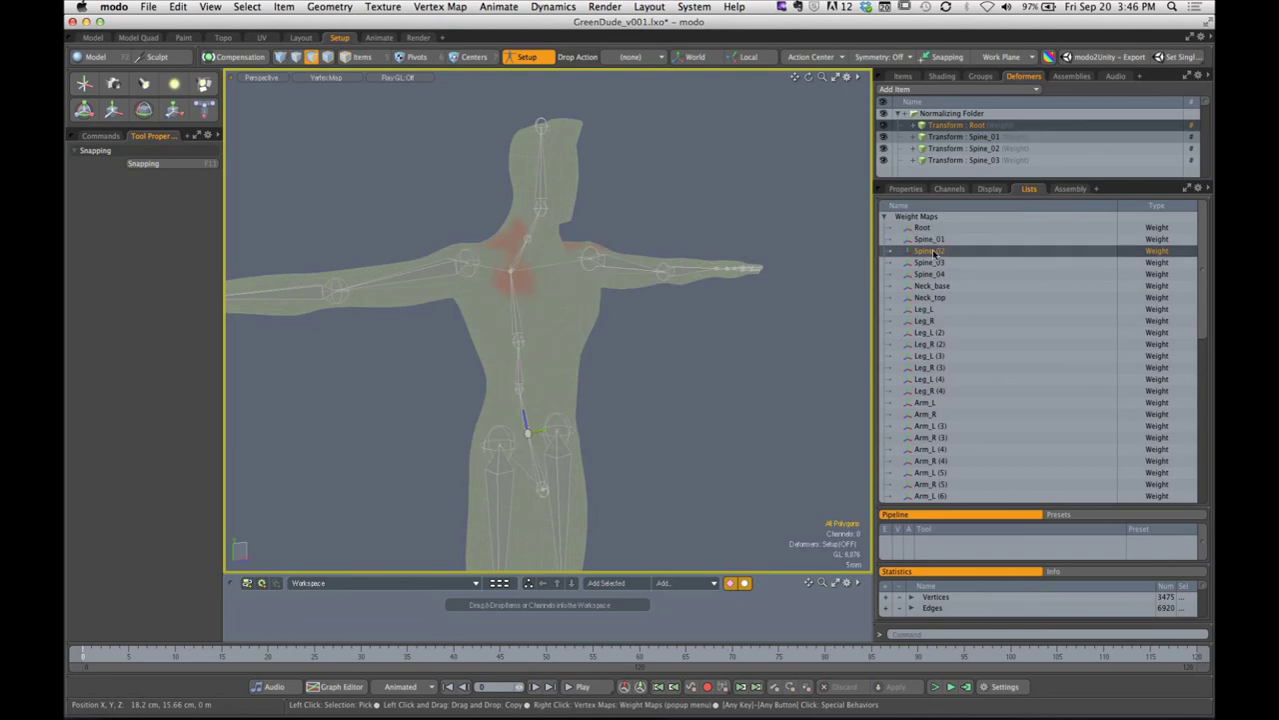
{"action": "left_click", "coordinate": [932, 243]}
{"action": "left_click_drag", "start_coordinate": [620, 334], "coordinate": [562, 309], "text": "alt"}
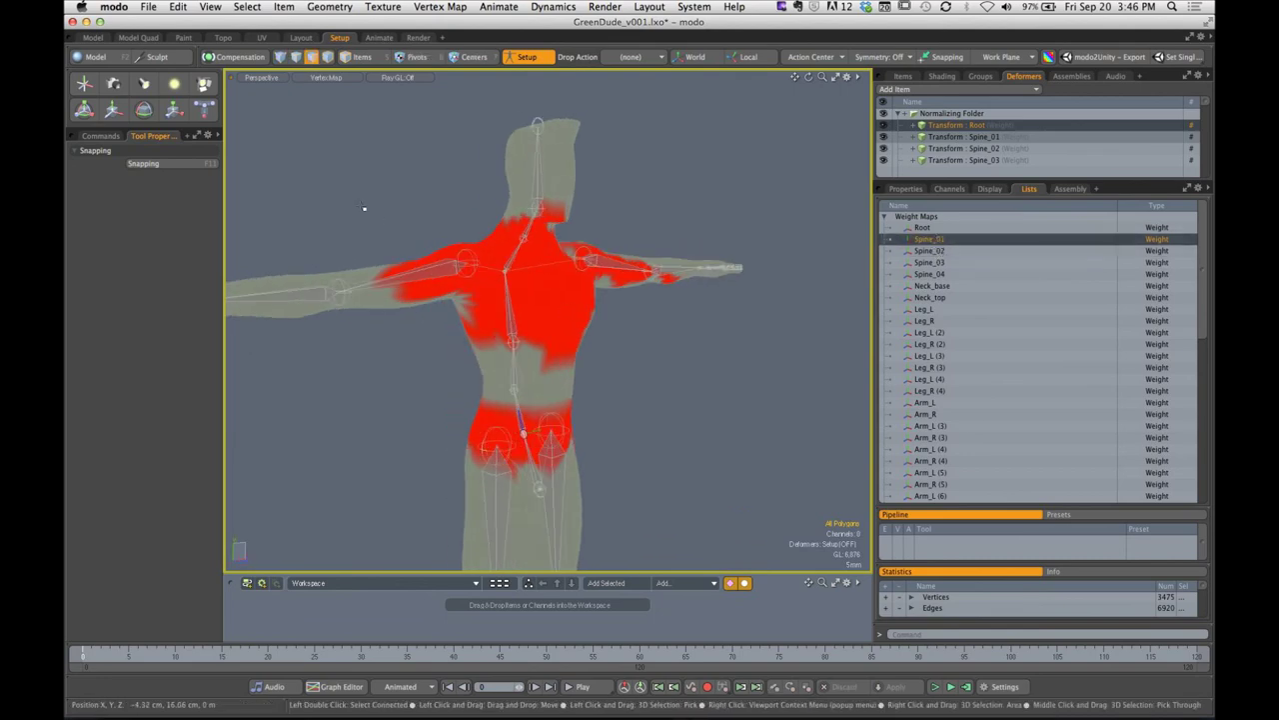
{"action": "right_click_drag", "start_coordinate": [327, 187], "coordinate": [606, 317]}
{"action": "left_click_drag", "start_coordinate": [606, 317], "coordinate": [680, 375]}
{"action": "left_click_drag", "start_coordinate": [538, 350], "coordinate": [567, 304], "text": "alt"}
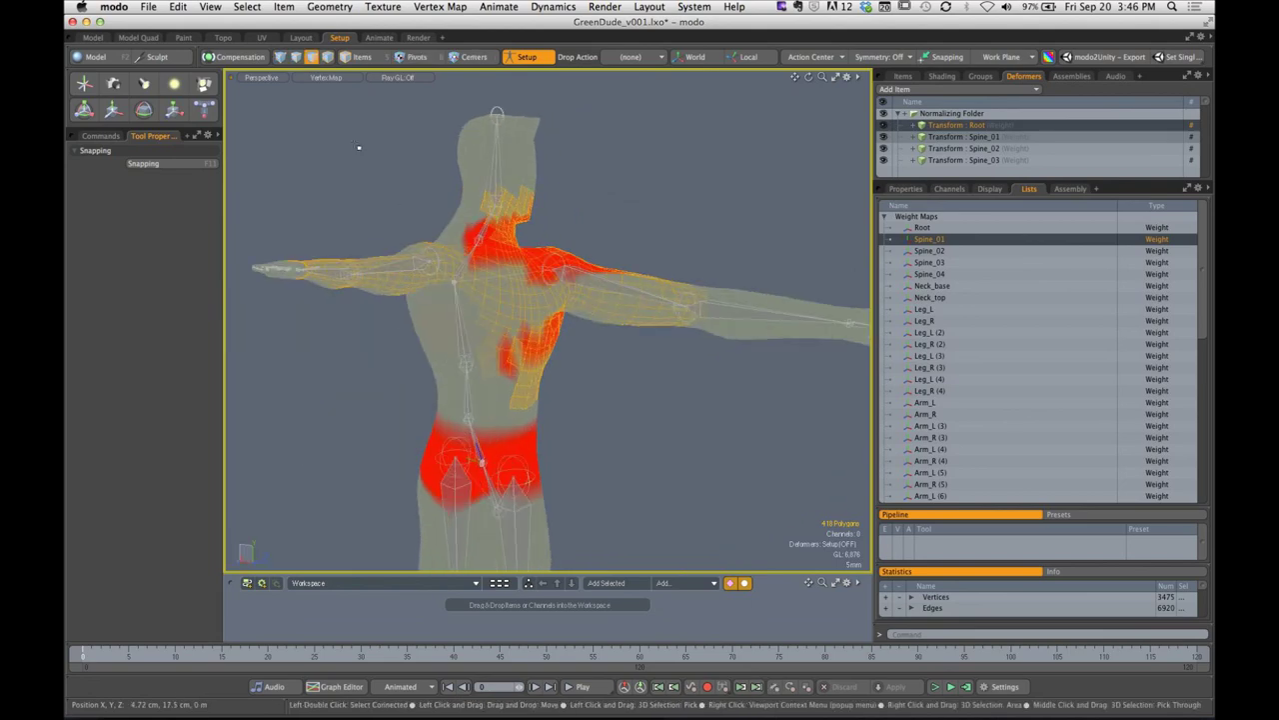
{"action": "left_click_drag", "start_coordinate": [354, 140], "coordinate": [580, 360]}
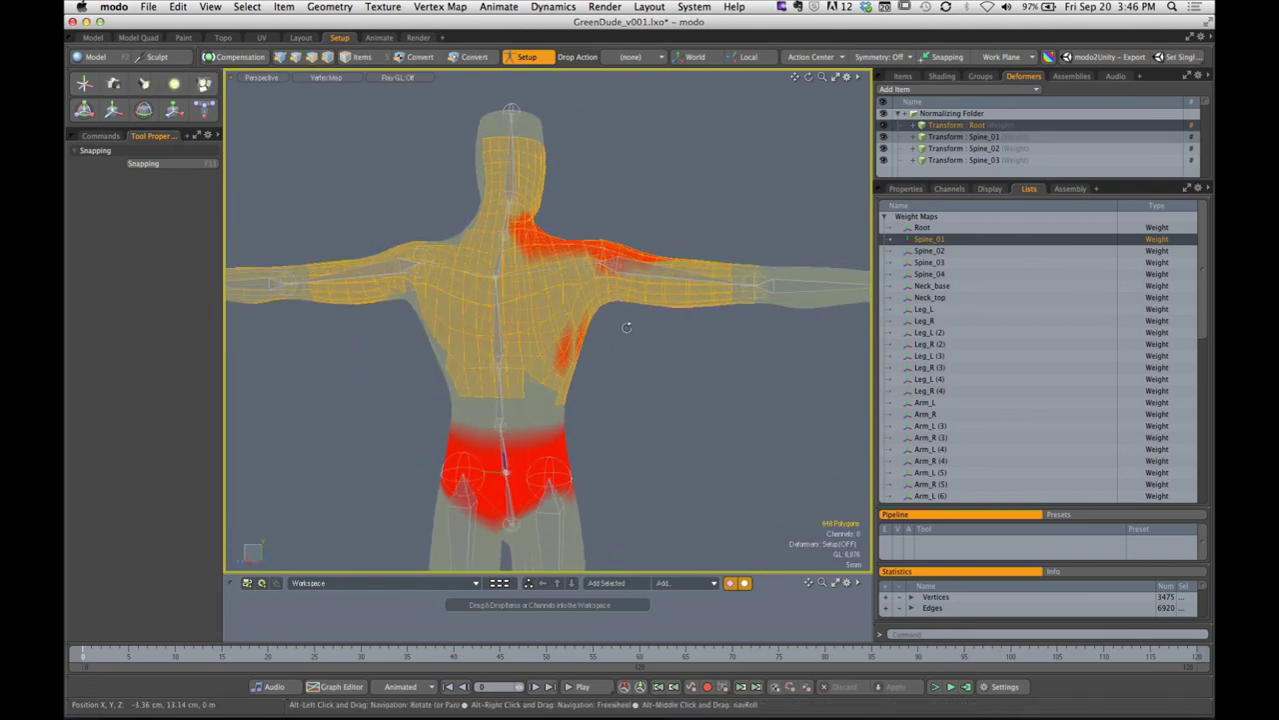
Switch to the patch's vertices, remove their Spine_01 influence with Adjust Weights, and clear the selection
{"action": "left_click", "coordinate": [281, 57]}
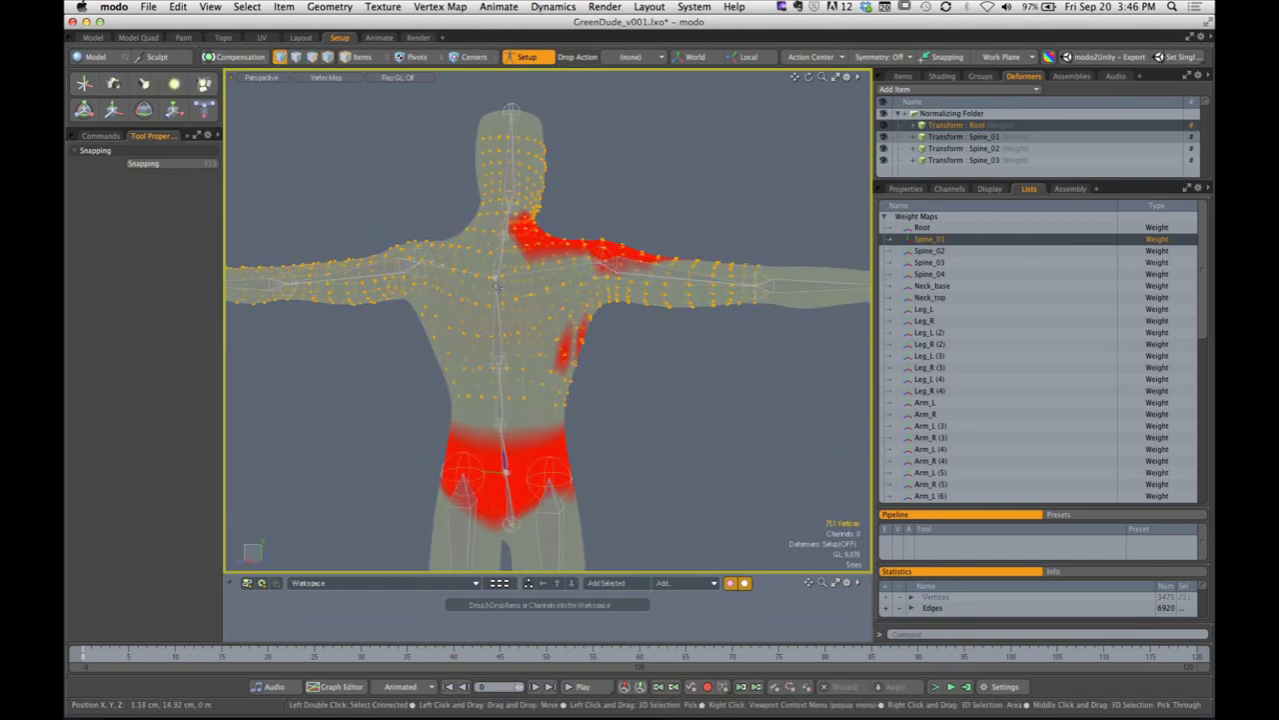
{"action": "left_click", "coordinate": [101, 136]}
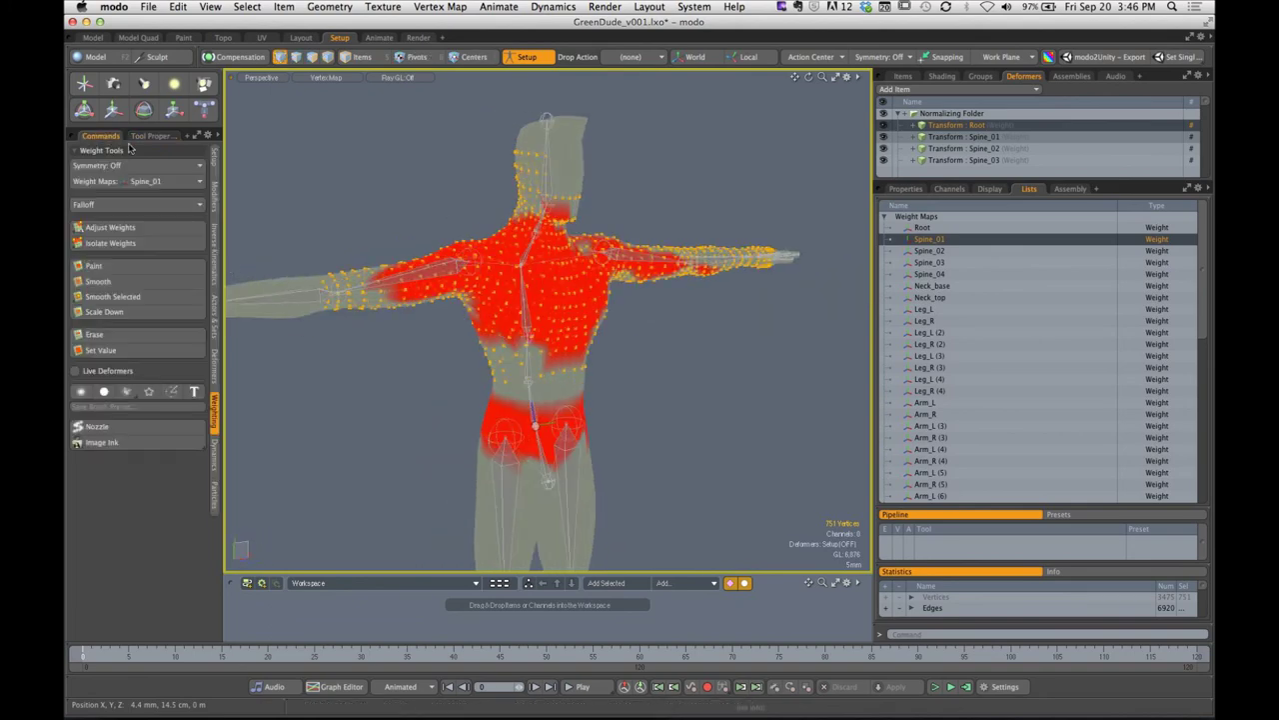
{"action": "left_click", "coordinate": [110, 227]}
{"action": "left_click_drag", "start_coordinate": [508, 236], "coordinate": [368, 234], "text": "alt+shift"}
{"action": "key", "text": "Escape"}
{"action": "key", "text": "Escape"}
Remove the leftover Spine_01 influence from the vertices around the neck and shoulders with Adjust Weights, and deselect them
{"action": "left_click_drag", "start_coordinate": [571, 207], "coordinate": [545, 204], "text": "alt+shift"}
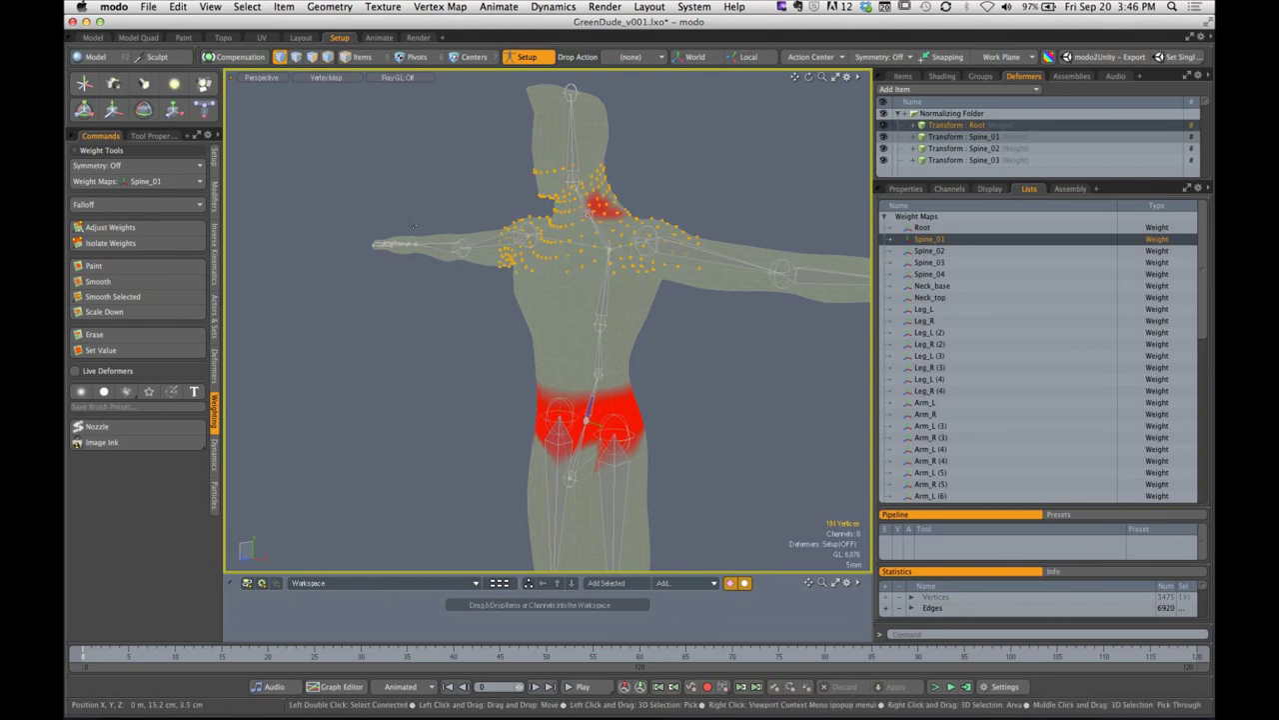
{"action": "left_click", "coordinate": [110, 227]}
{"action": "key", "text": "space"}
{"action": "left_click", "coordinate": [436, 198]}
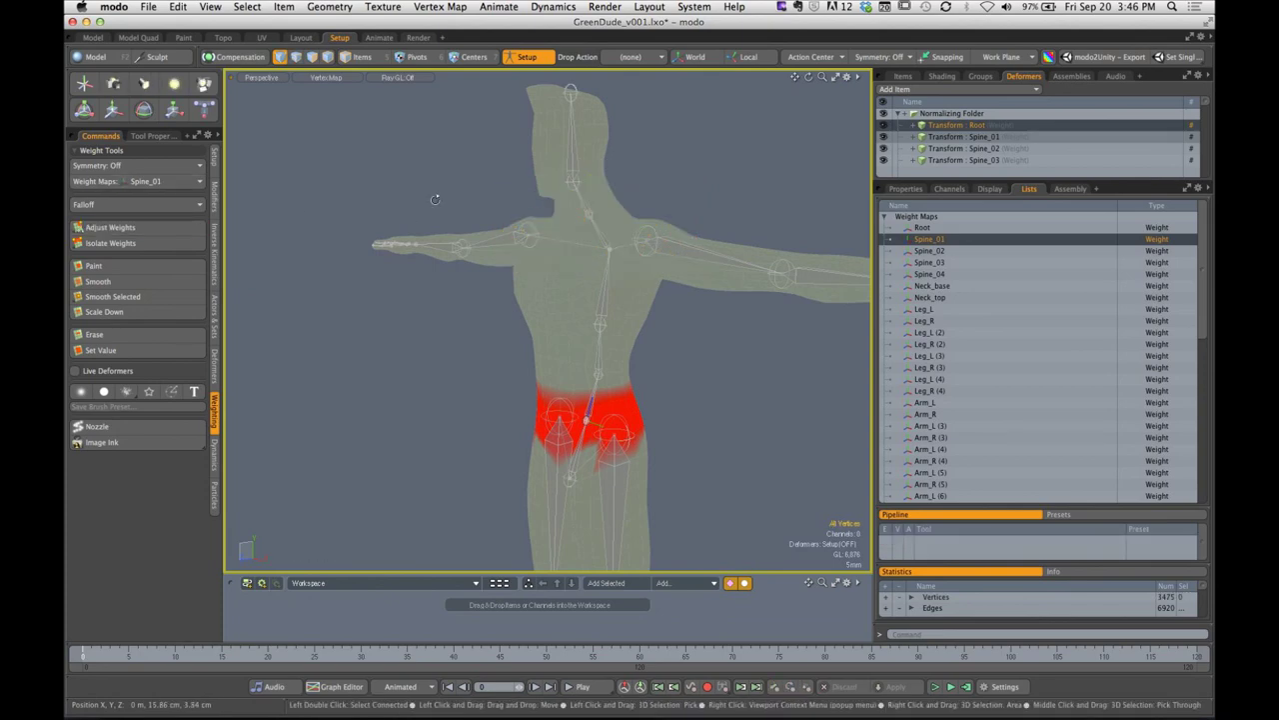
Inspect the deformed figure from behind with Setup mode off, and turn Setup mode back on
{"action": "left_click_drag", "start_coordinate": [436, 198], "coordinate": [629, 216], "text": "alt"}
{"action": "left_click_drag", "start_coordinate": [481, 77], "coordinate": [625, 199], "text": "alt"}
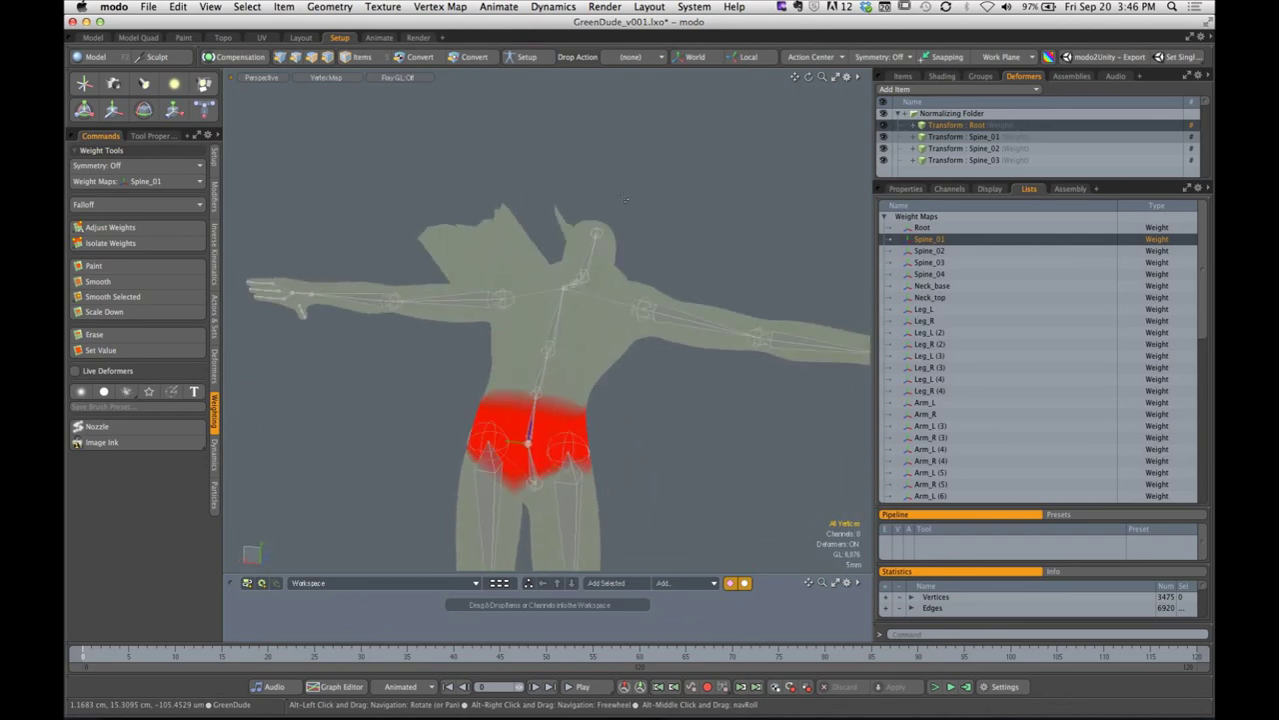
{"action": "left_click", "coordinate": [527, 57]}
Select the vertices across the back of the neck, shoulders and upper arms
{"action": "right_click_drag", "start_coordinate": [335, 152], "coordinate": [710, 283]}
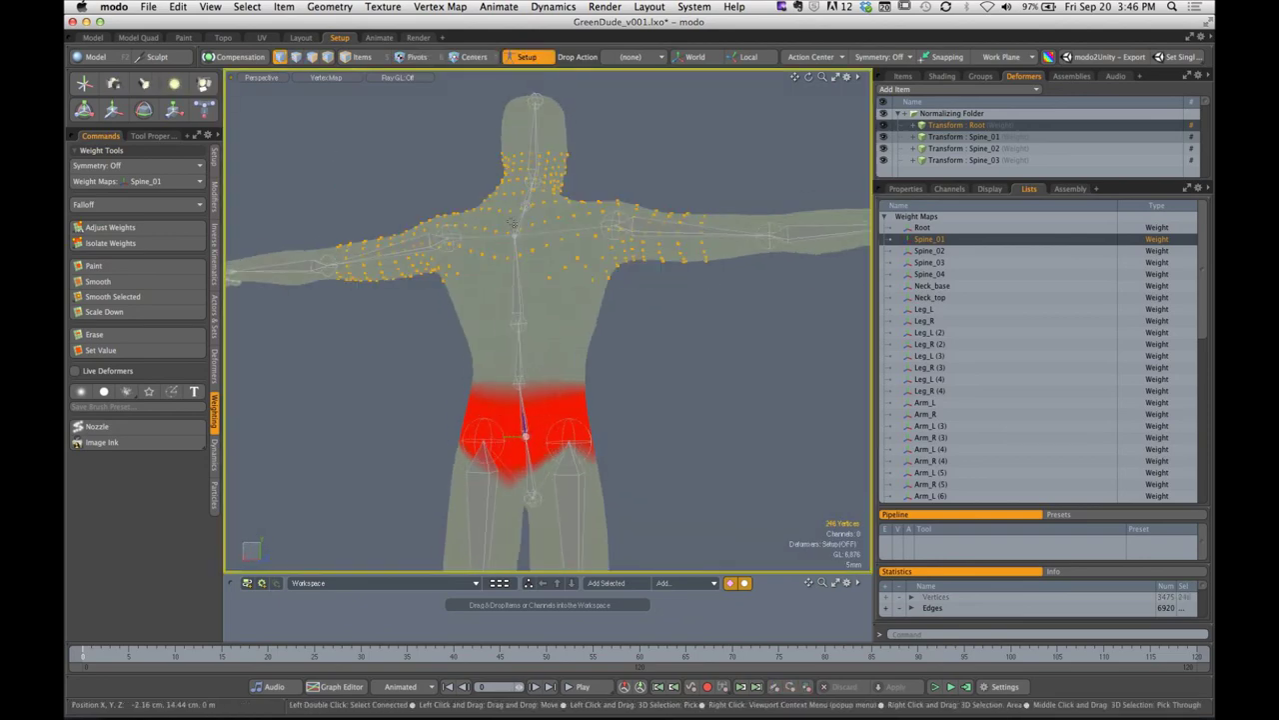
{"action": "left_click_drag", "start_coordinate": [511, 224], "coordinate": [368, 221], "text": "alt"}
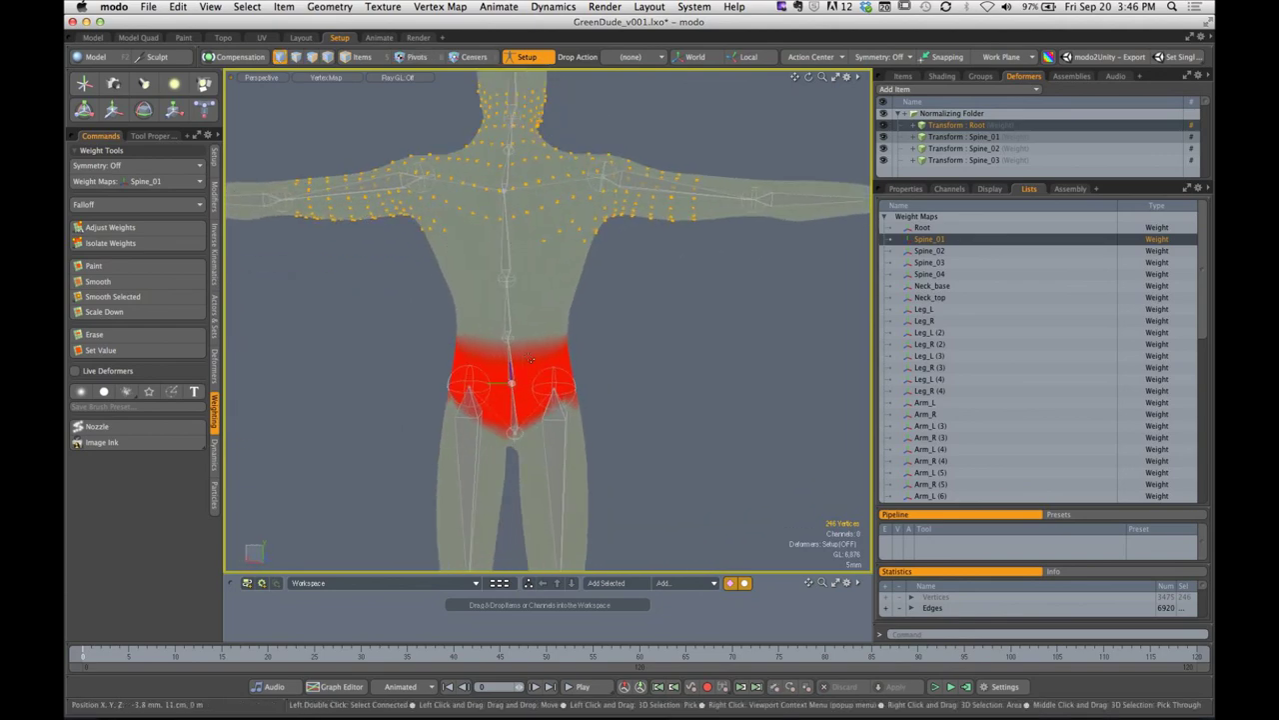
{"action": "left_click_drag", "start_coordinate": [540, 322], "coordinate": [523, 168], "text": "alt"}
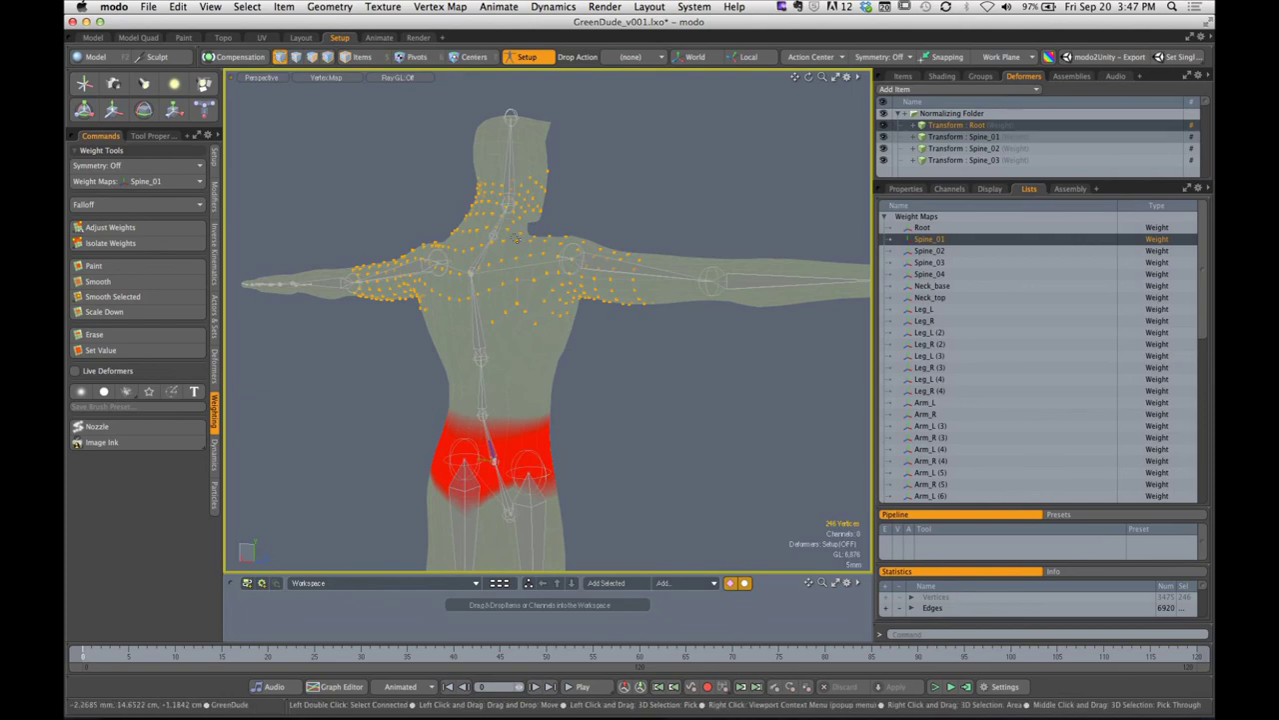
{"action": "left_click_drag", "start_coordinate": [517, 239], "coordinate": [618, 337], "text": "alt"}
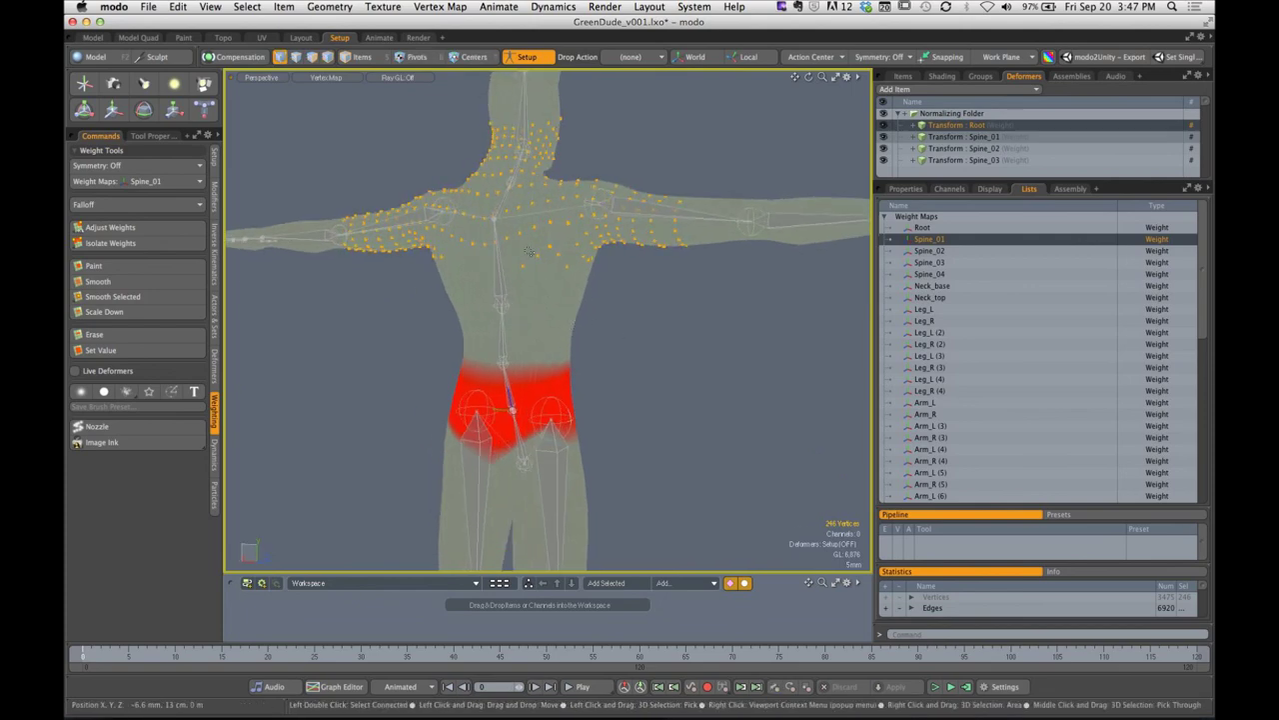
Leave Setup mode, switch to item selection, and select the Spine_02 joint to show its weights
{"action": "left_click", "coordinate": [520, 57]}
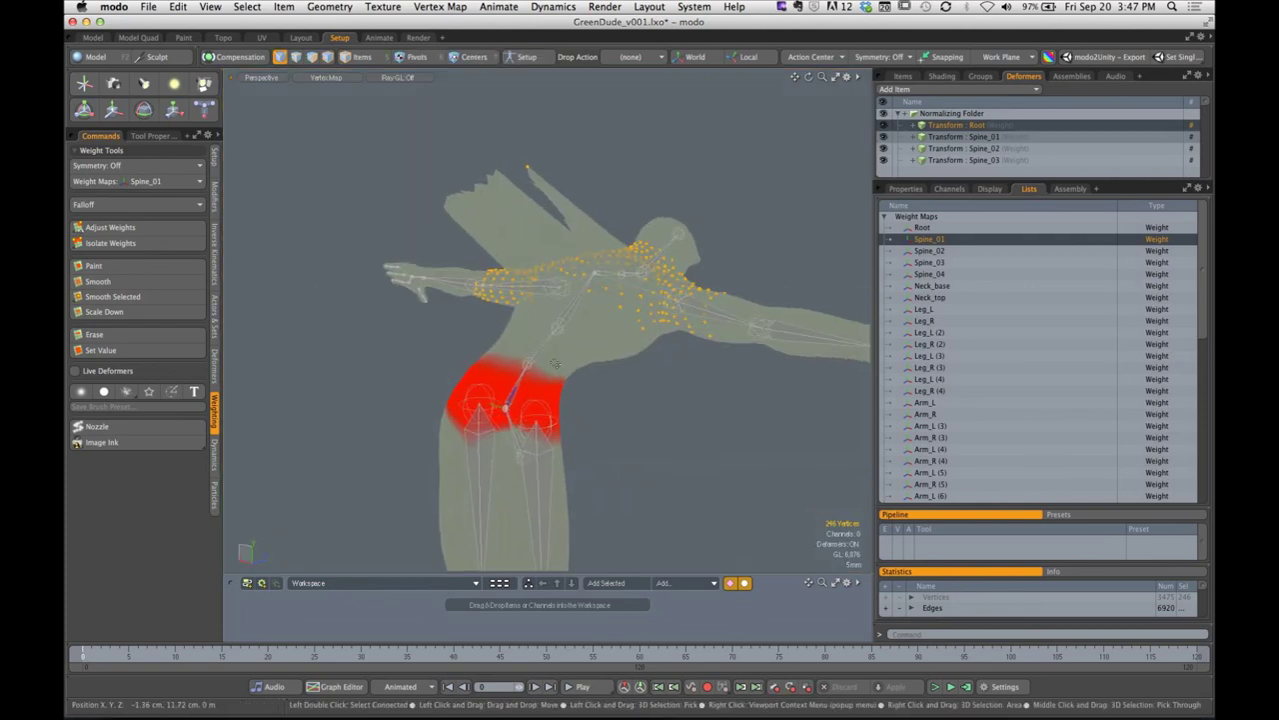
{"action": "left_click", "coordinate": [364, 58]}
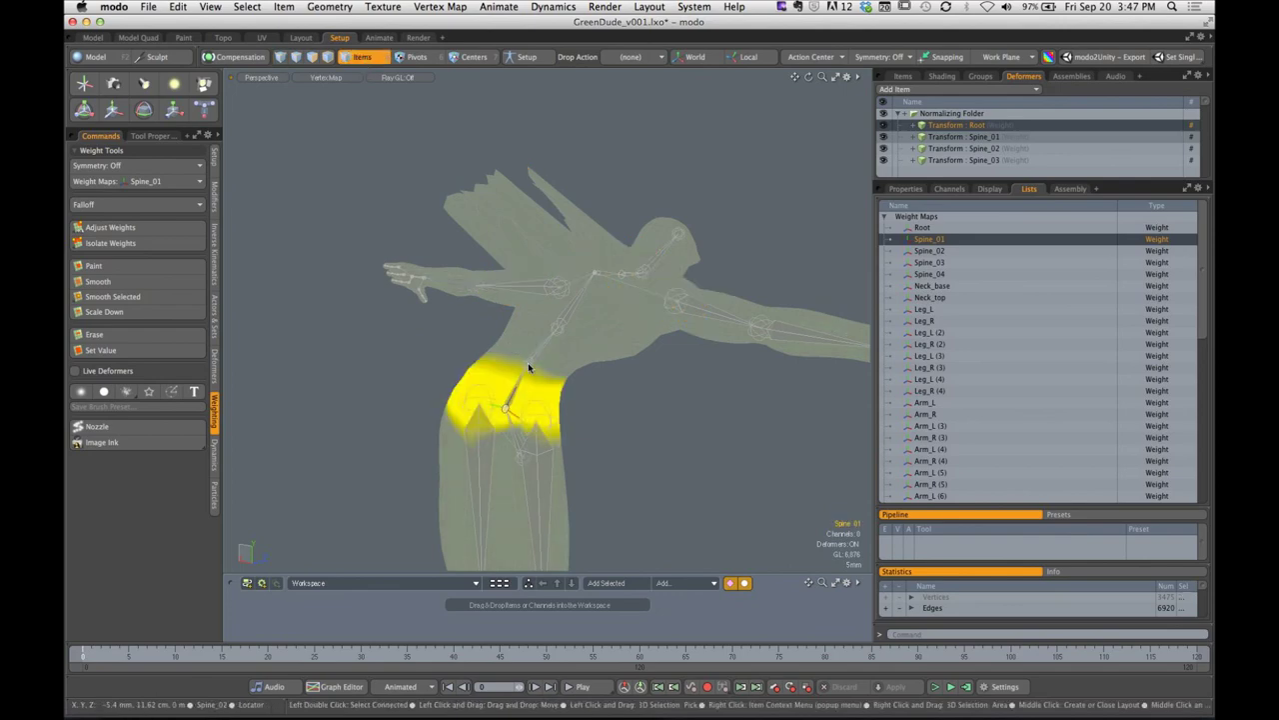
{"action": "left_click", "coordinate": [530, 365]}
{"action": "mouse_move", "coordinate": [579, 314]}
{"action": "left_mouse_down", "text": "alt"}
{"action": "mouse_move", "coordinate": [529, 350]}
{"action": "mouse_move", "coordinate": [543, 360]}
{"action": "mouse_move", "coordinate": [500, 354]}
{"action": "mouse_move", "coordinate": [661, 355]}
{"action": "mouse_move", "coordinate": [596, 363]}
{"action": "mouse_move", "coordinate": [530, 350]}
{"action": "mouse_move", "coordinate": [514, 380]}
{"action": "left_mouse_up", "text": "alt"}
{"action": "left_click", "coordinate": [514, 411]}
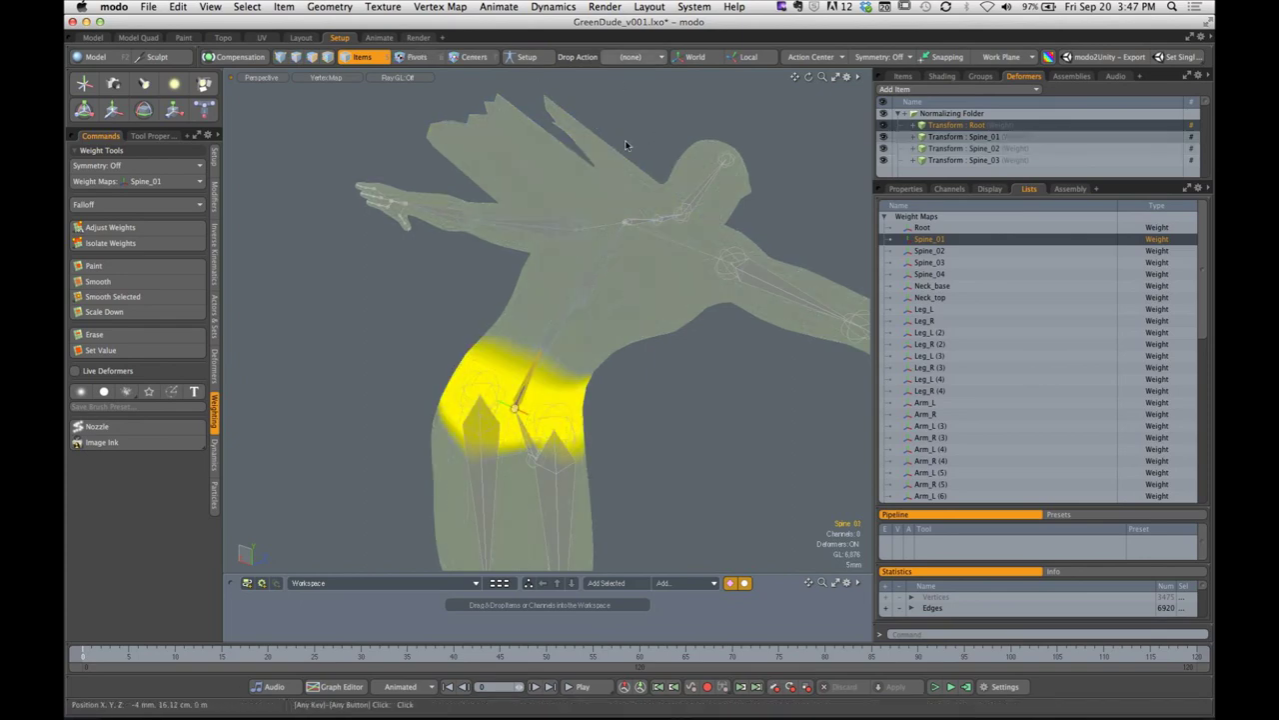
{"action": "left_click", "coordinate": [553, 342]}
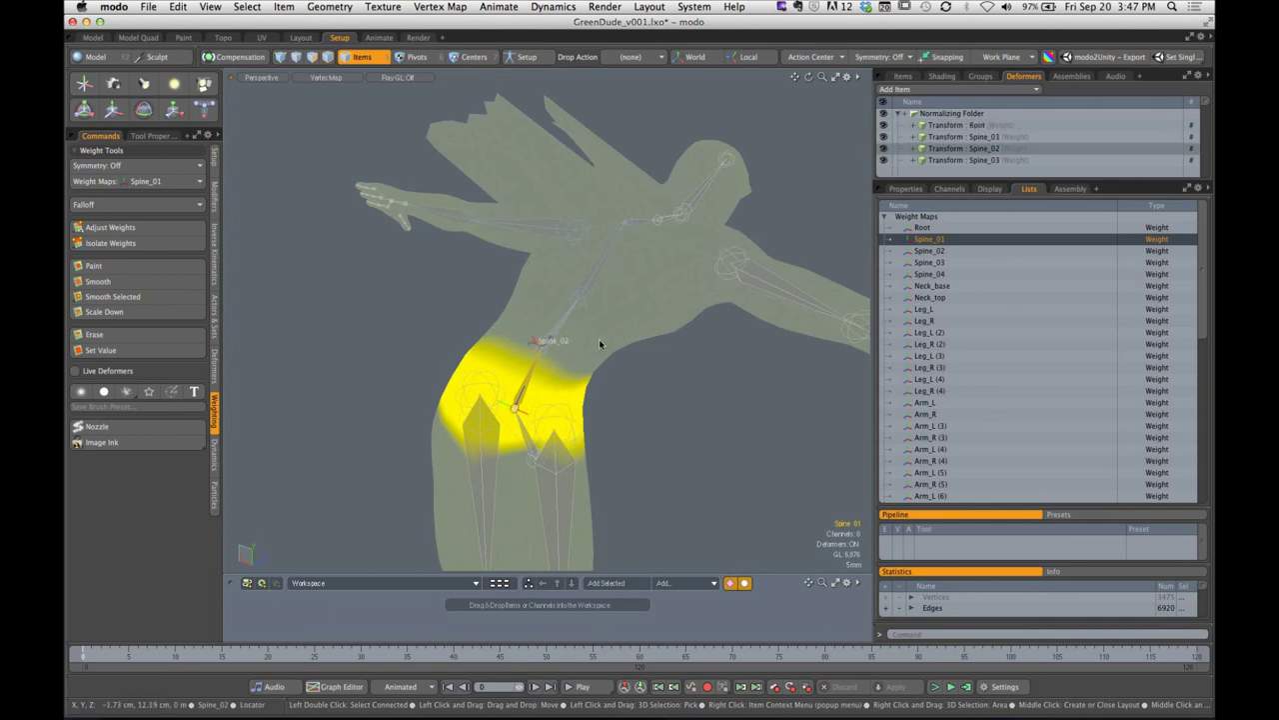
{"action": "left_click_drag", "start_coordinate": [599, 339], "coordinate": [627, 275], "text": "alt"}
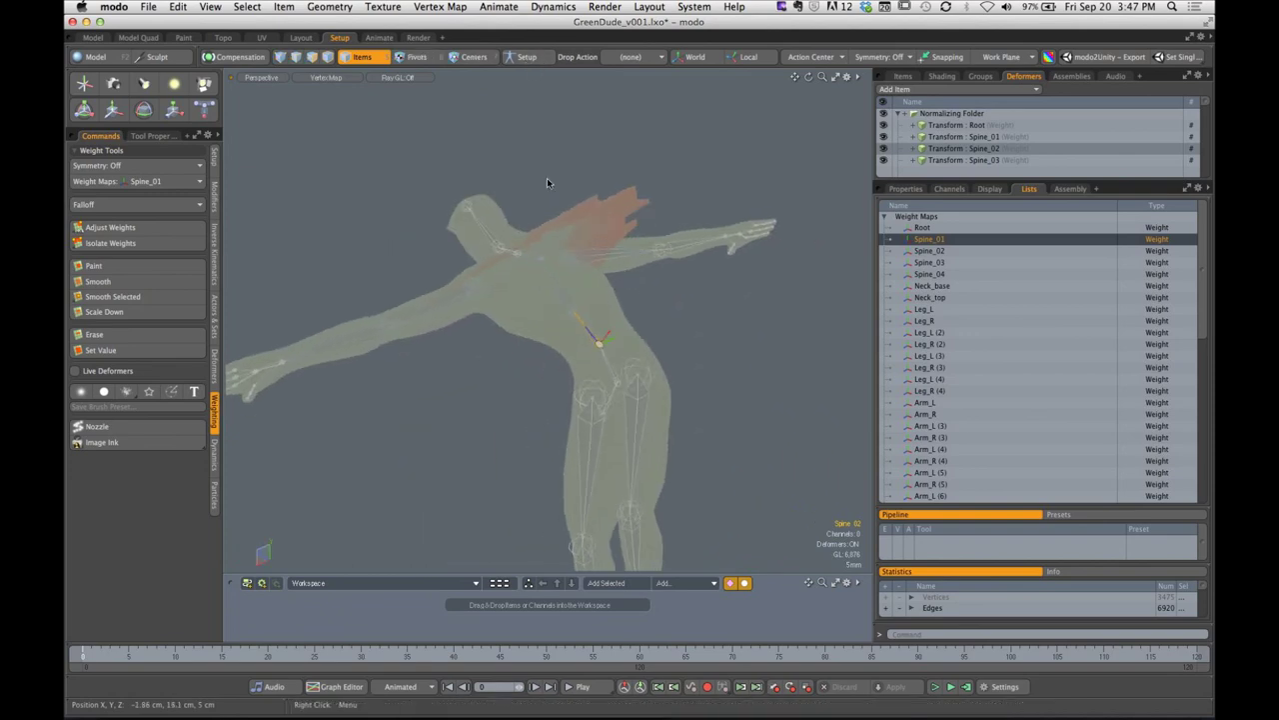
Return to Setup mode and vertex selection, and select the neck, upper chest, shoulder and upper-arm vertices around the whole figure
{"action": "left_click", "coordinate": [528, 59]}
{"action": "left_click_drag", "start_coordinate": [591, 234], "coordinate": [636, 276], "text": "alt"}
{"action": "right_click_drag", "start_coordinate": [463, 180], "coordinate": [745, 287]}
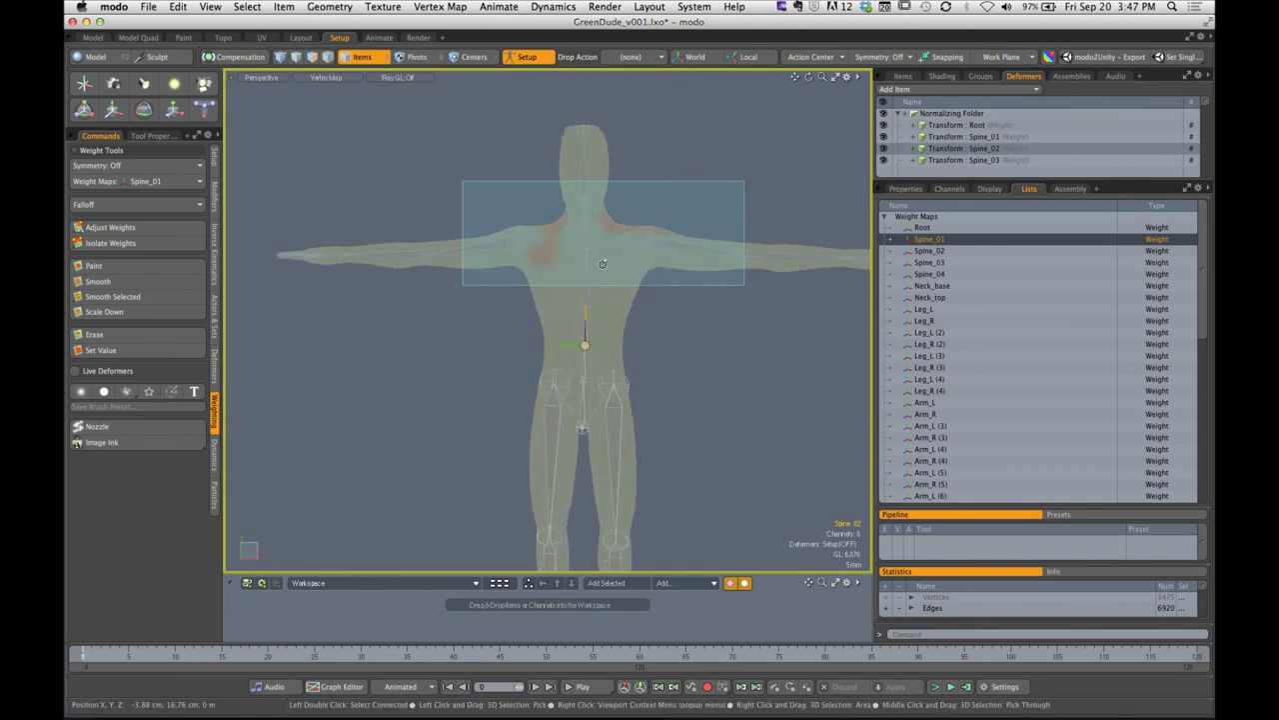
{"action": "left_click_drag", "start_coordinate": [604, 264], "coordinate": [516, 200], "text": "alt"}
{"action": "key", "text": "super+z"}
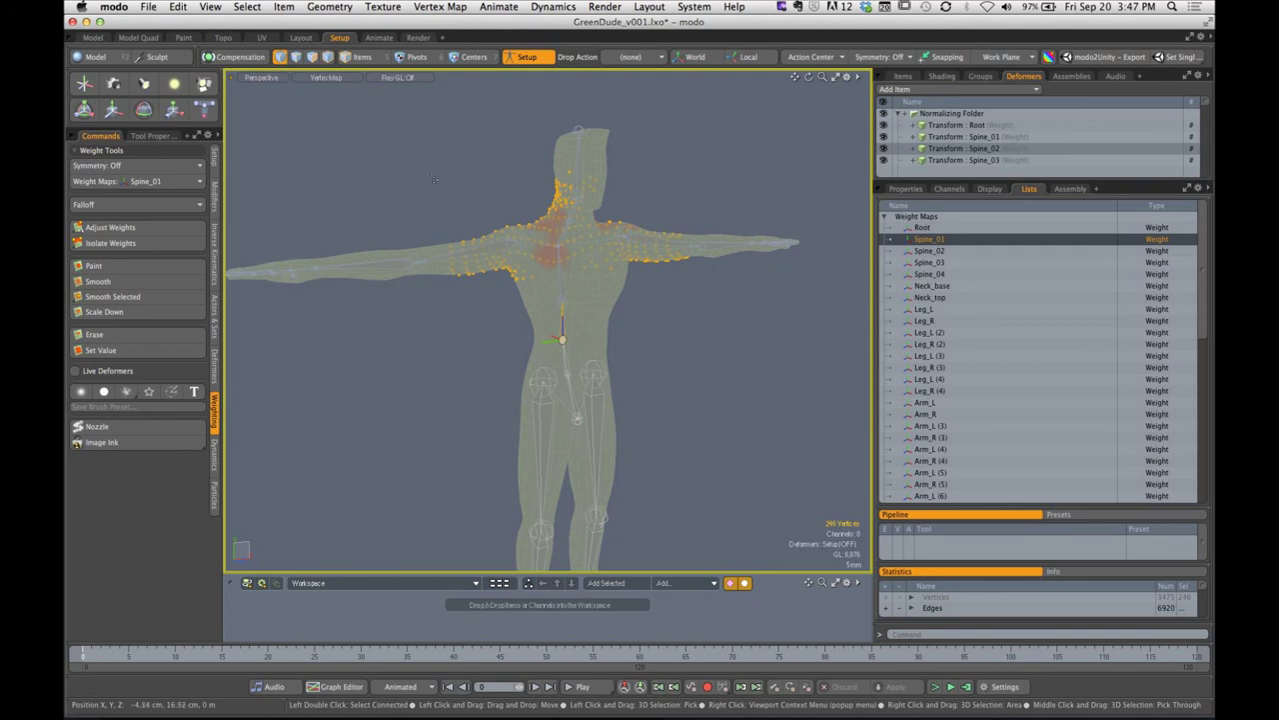
{"action": "left_click_drag", "start_coordinate": [578, 233], "coordinate": [548, 216], "text": "alt"}
{"action": "right_click_drag", "start_coordinate": [422, 183], "coordinate": [766, 318]}
{"action": "left_click_drag", "start_coordinate": [492, 258], "coordinate": [613, 267], "text": "alt"}
{"action": "right_click_drag", "start_coordinate": [385, 188], "coordinate": [704, 316], "text": "shift"}
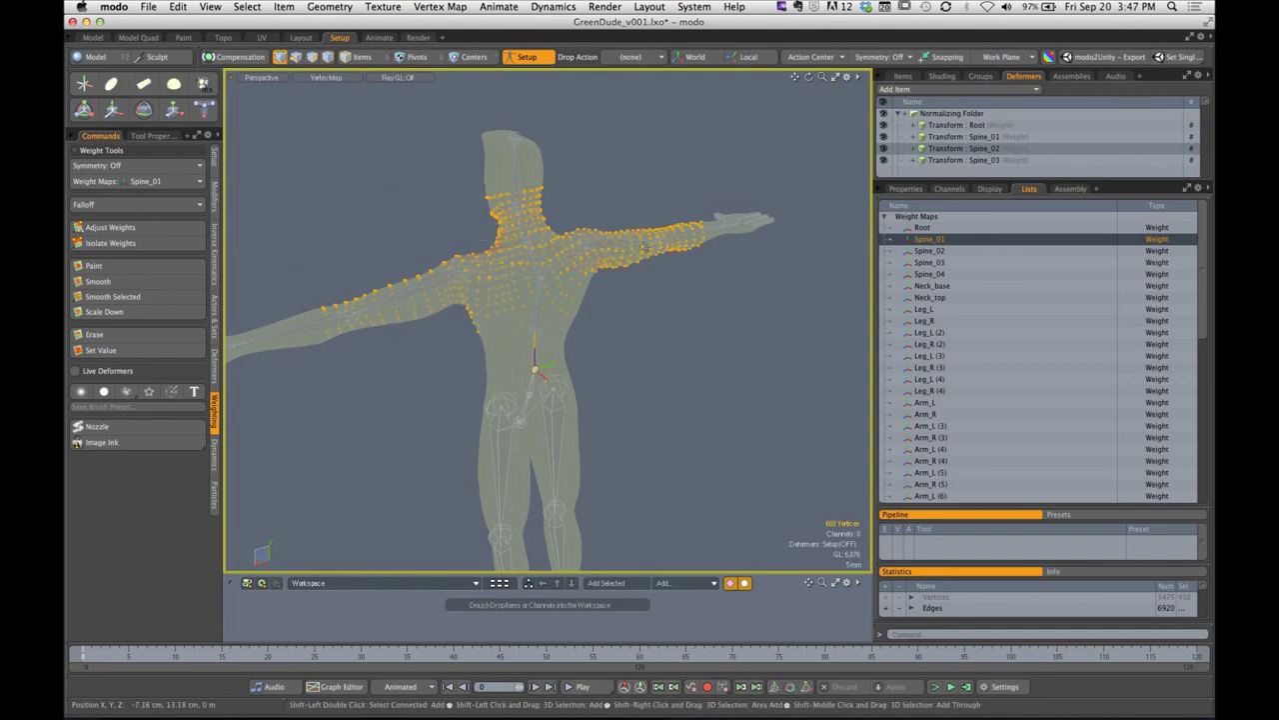
{"action": "left_click_drag", "start_coordinate": [700, 279], "coordinate": [549, 146], "text": "alt"}
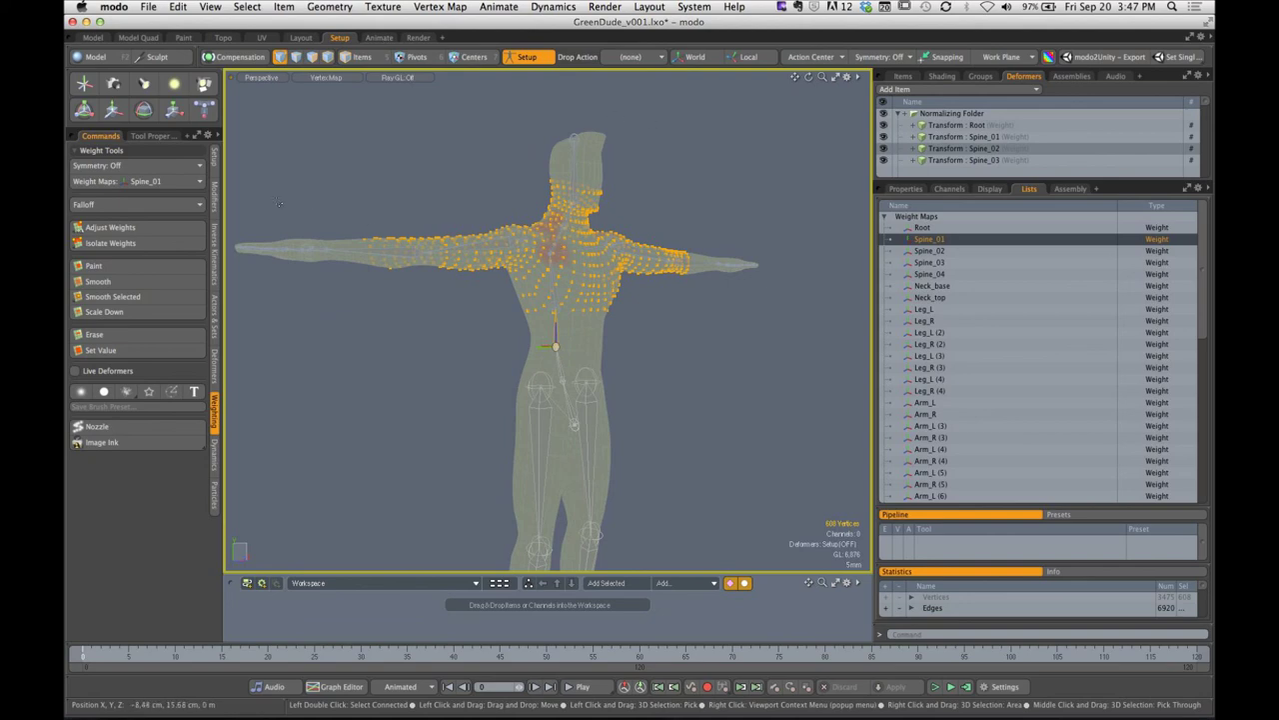
Remove the Spine_02 influence from the selected upper-body vertices with Adjust Weights, and clear the selection
{"action": "left_click", "coordinate": [172, 230]}
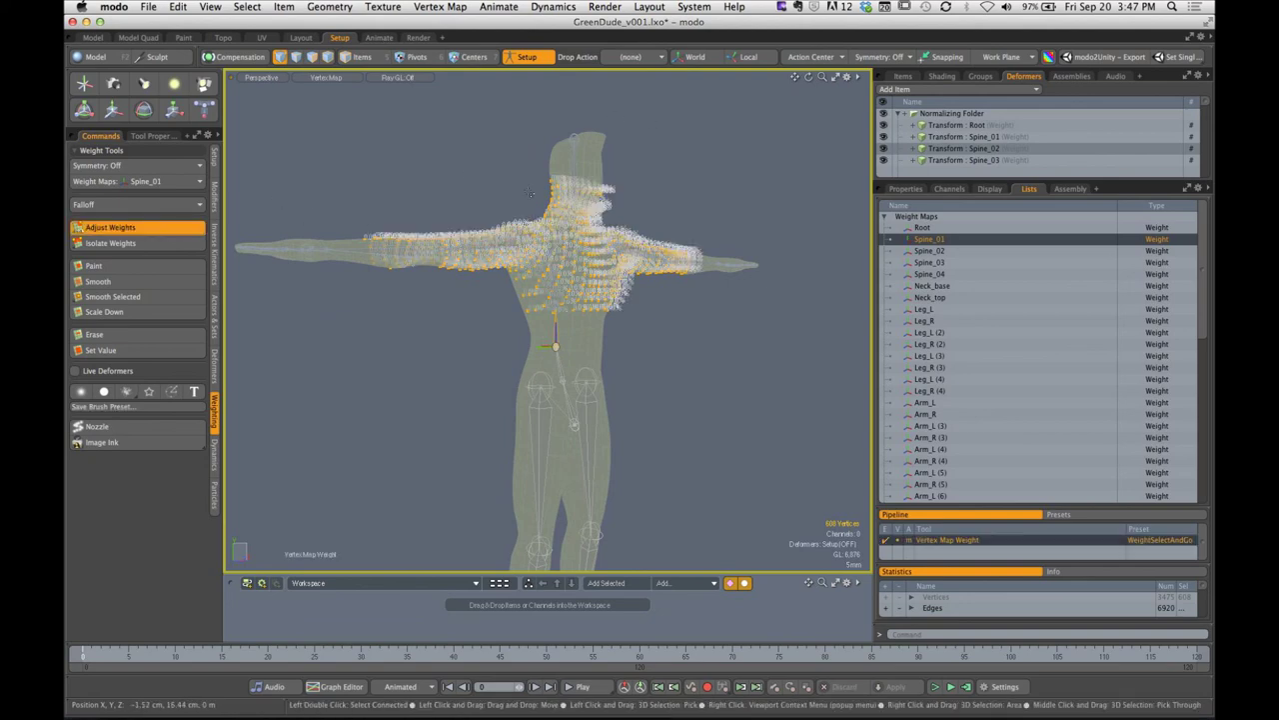
{"action": "key", "text": "Escape"}
{"action": "key", "text": "Escape"}
{"action": "left_click_drag", "start_coordinate": [561, 222], "coordinate": [558, 192], "text": "alt+shift"}
Select the Spine_03 joint with Setup mode off, and turn Setup mode back on to view its weights
{"action": "left_click", "coordinate": [527, 58]}
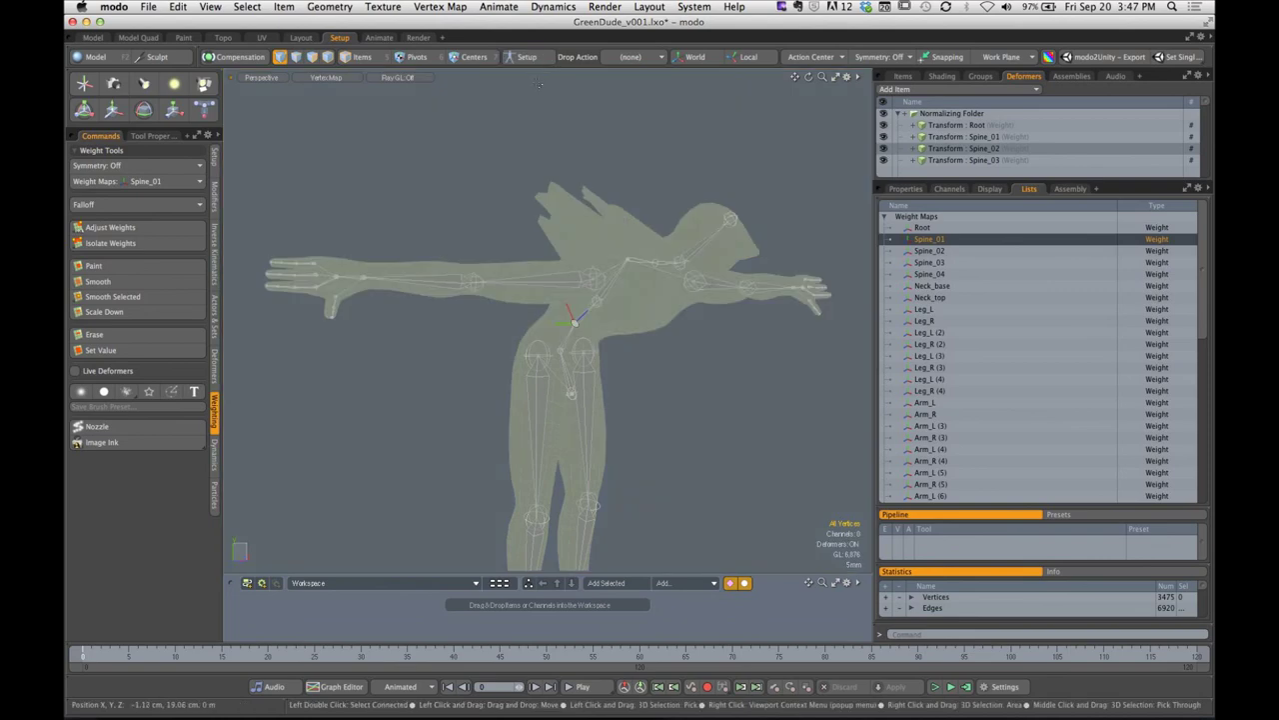
{"action": "left_click_drag", "start_coordinate": [600, 260], "coordinate": [490, 167], "text": "alt"}
{"action": "left_click", "coordinate": [561, 251]}
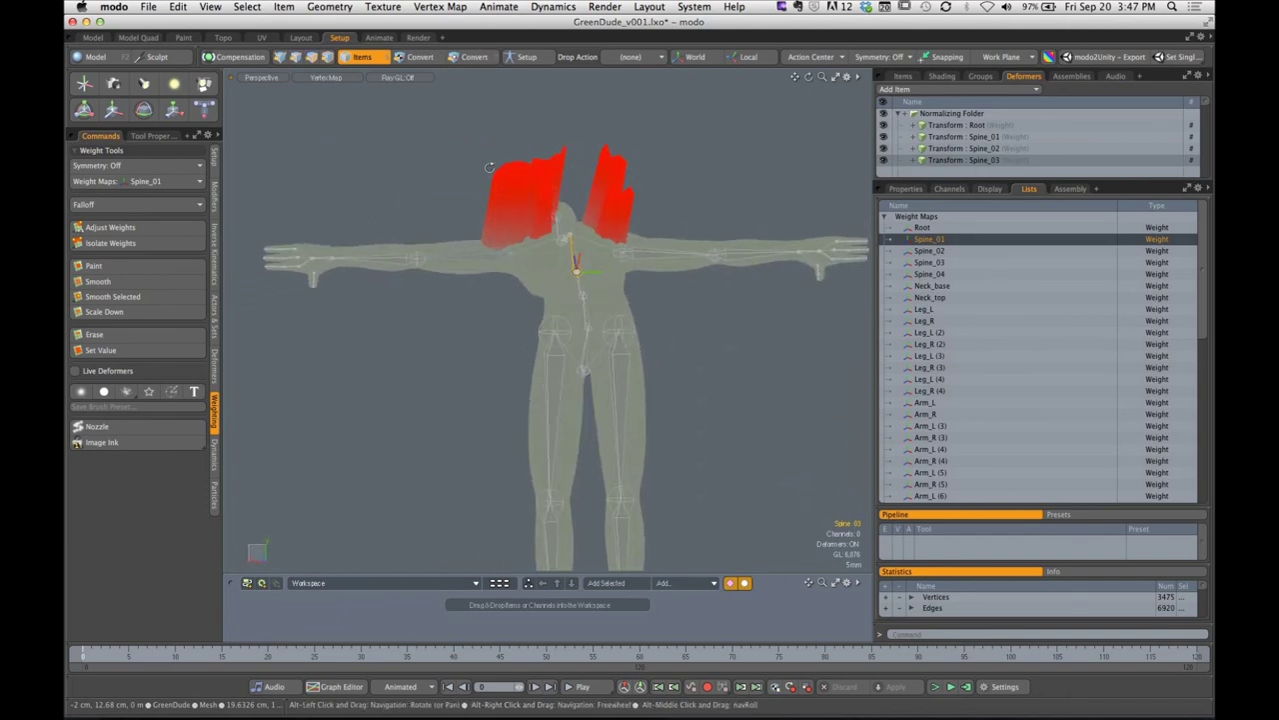
{"action": "left_click", "coordinate": [522, 58]}
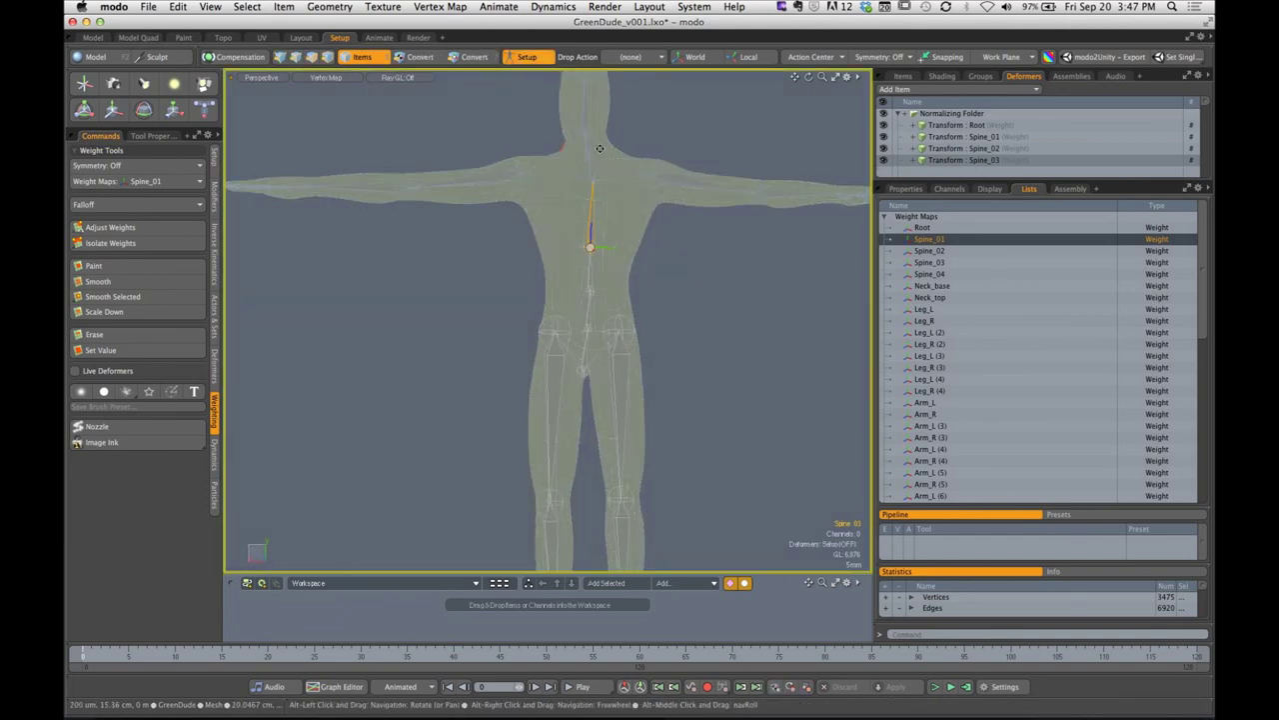
{"action": "left_click_drag", "start_coordinate": [600, 149], "coordinate": [570, 183], "text": "alt"}
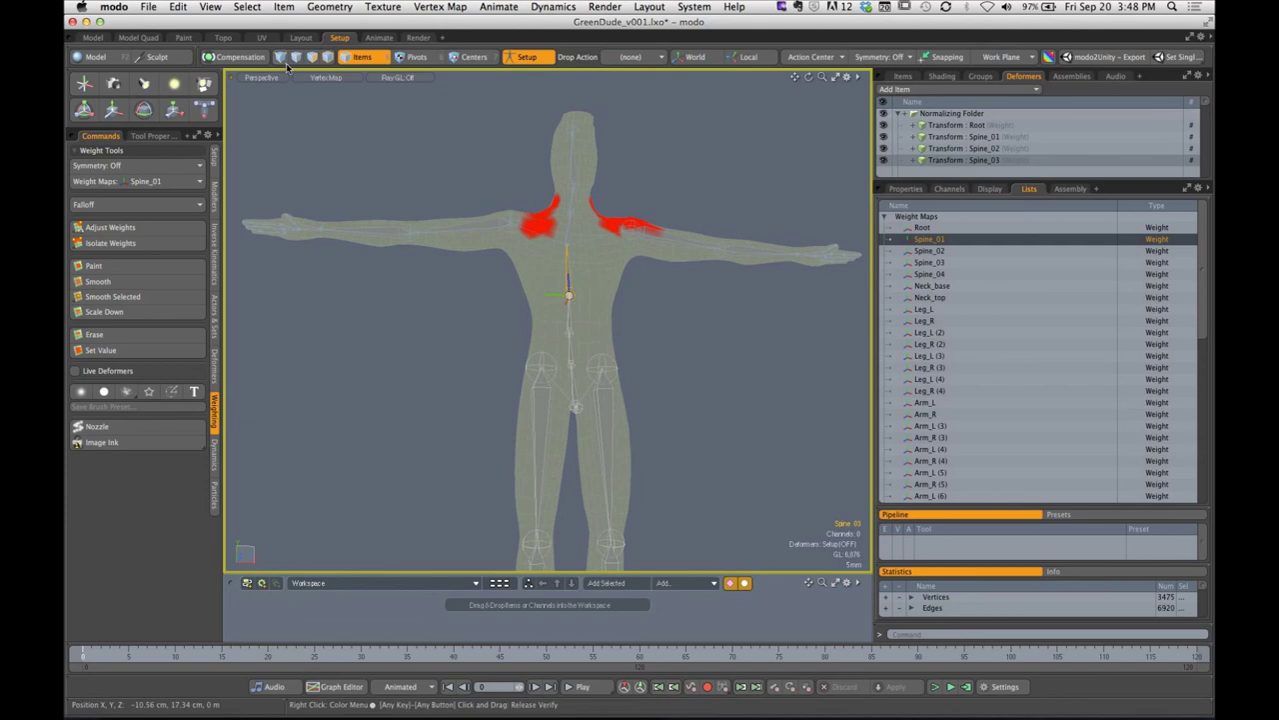
Select the vertices around the lower head, neck, shoulders and arms, and remove their Spine_03 influence with Adjust Weights
{"action": "right_click_drag", "start_coordinate": [457, 155], "coordinate": [676, 288]}
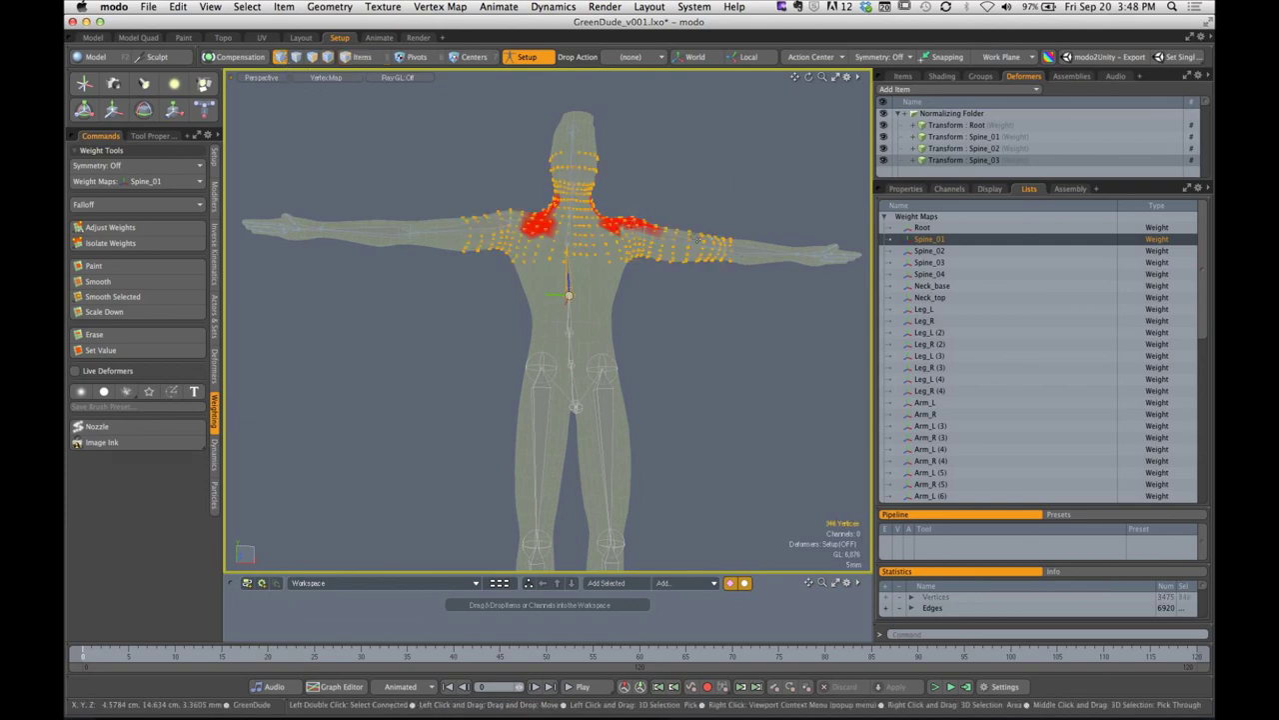
{"action": "left_click_drag", "start_coordinate": [675, 288], "coordinate": [522, 239], "text": "alt"}
{"action": "right_click_drag", "start_coordinate": [397, 149], "coordinate": [662, 240], "text": "shift"}
{"action": "left_click_drag", "start_coordinate": [662, 240], "coordinate": [470, 190], "text": "alt"}
{"action": "right_click_drag", "start_coordinate": [442, 134], "coordinate": [602, 229], "text": "shift"}
{"action": "left_click_drag", "start_coordinate": [603, 231], "coordinate": [604, 204], "text": "alt"}
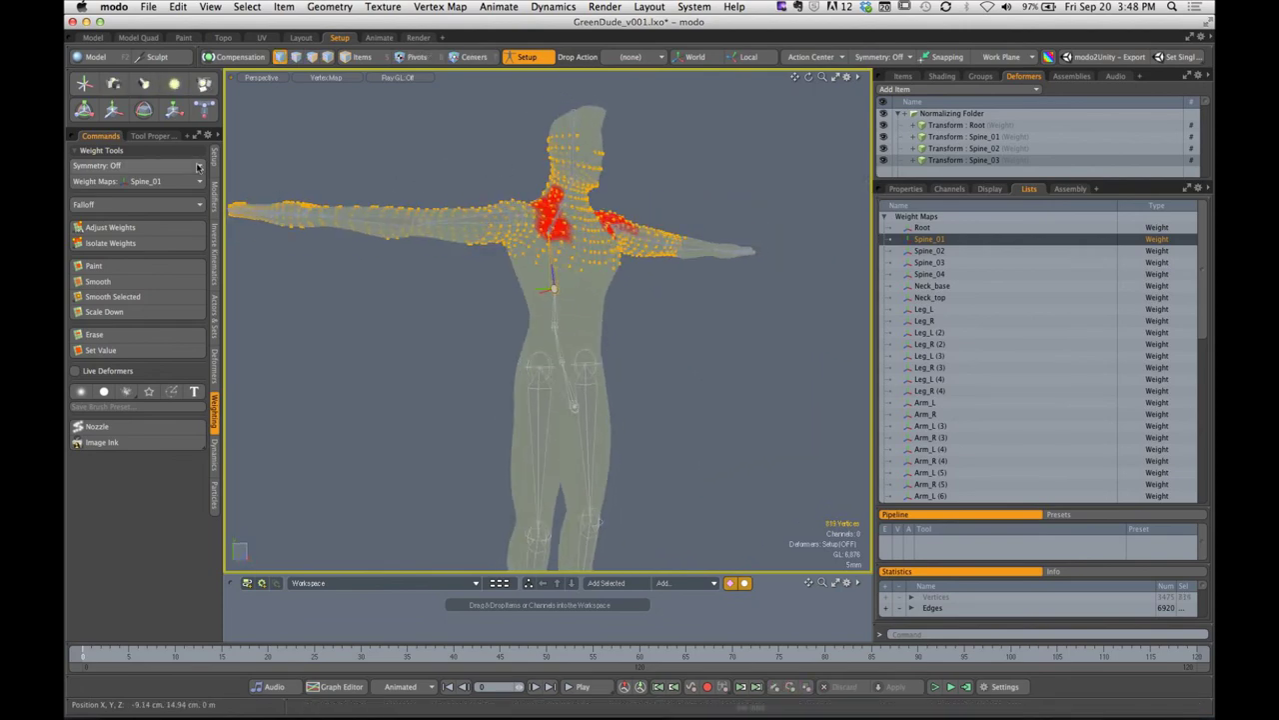
{"action": "left_click", "coordinate": [115, 229]}
{"action": "key", "text": "q"}
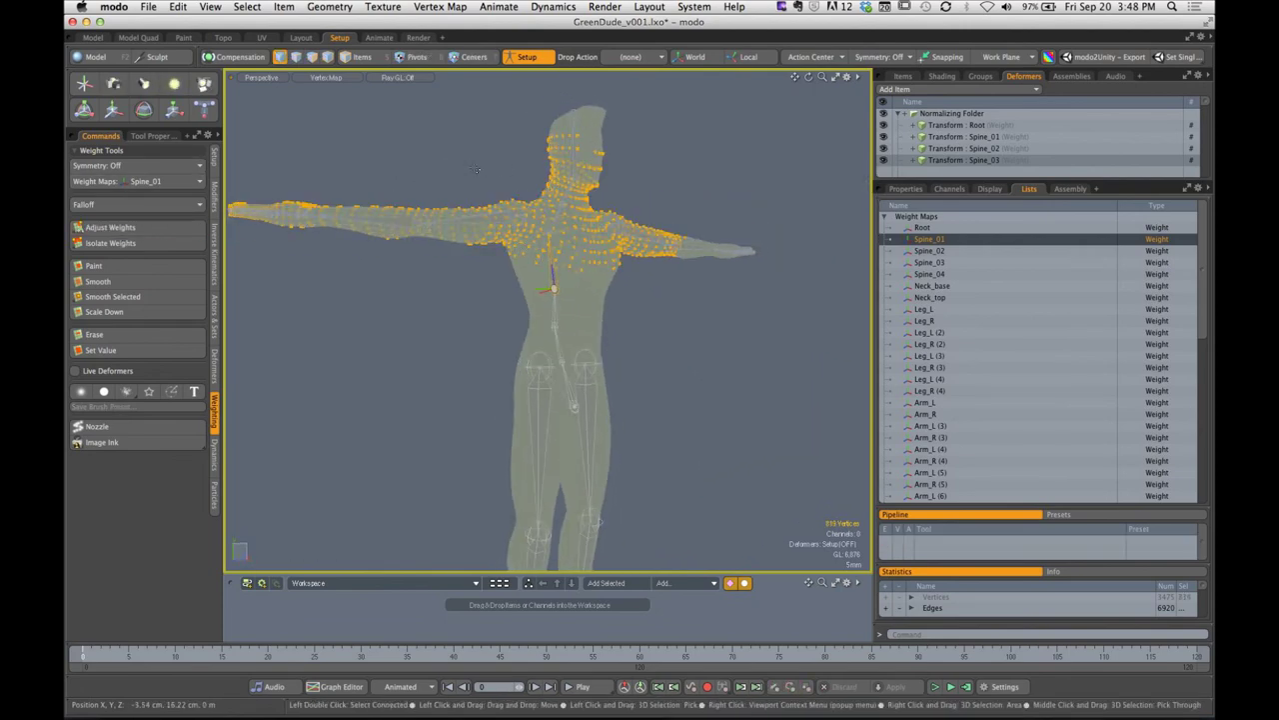
Clear the vertex selection, turn Setup mode off, and select the Spine_04 joint to view its weights in the bent pose
{"action": "left_click", "coordinate": [475, 171]}
{"action": "left_click_drag", "start_coordinate": [475, 171], "coordinate": [667, 134], "text": "alt"}
{"action": "left_click", "coordinate": [520, 57]}
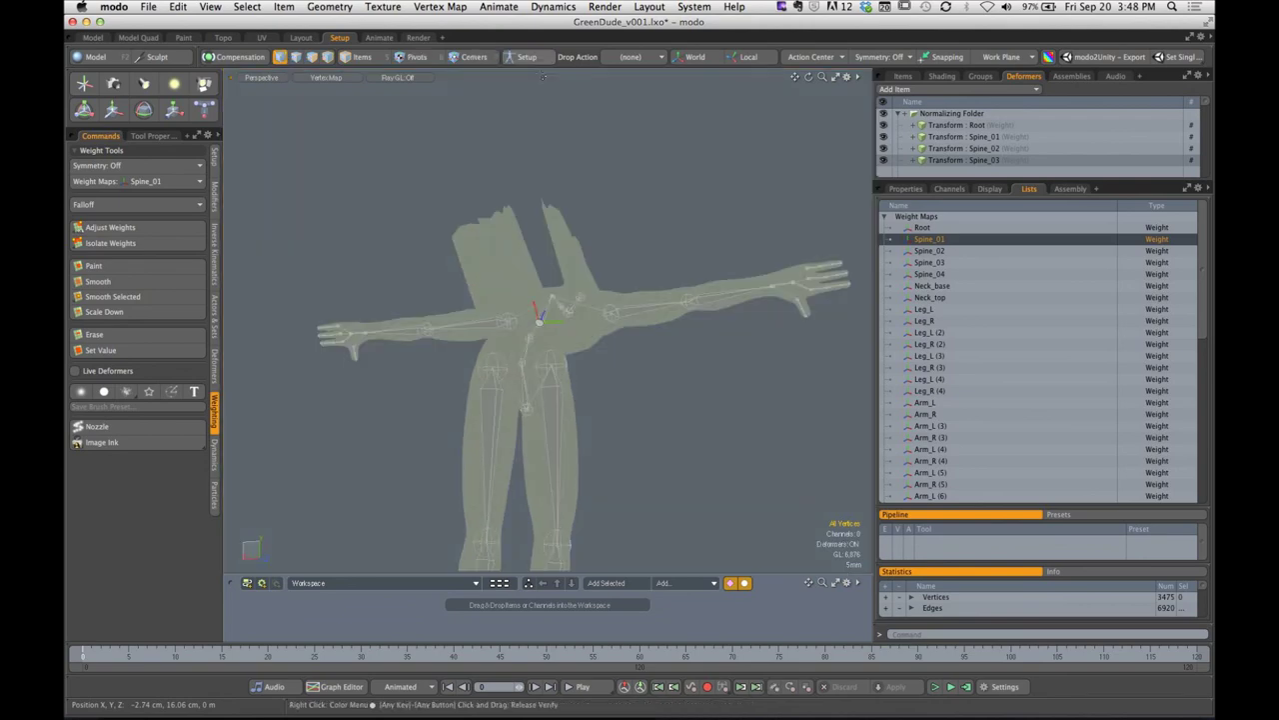
{"action": "left_click_drag", "start_coordinate": [605, 249], "coordinate": [590, 298], "text": "alt"}
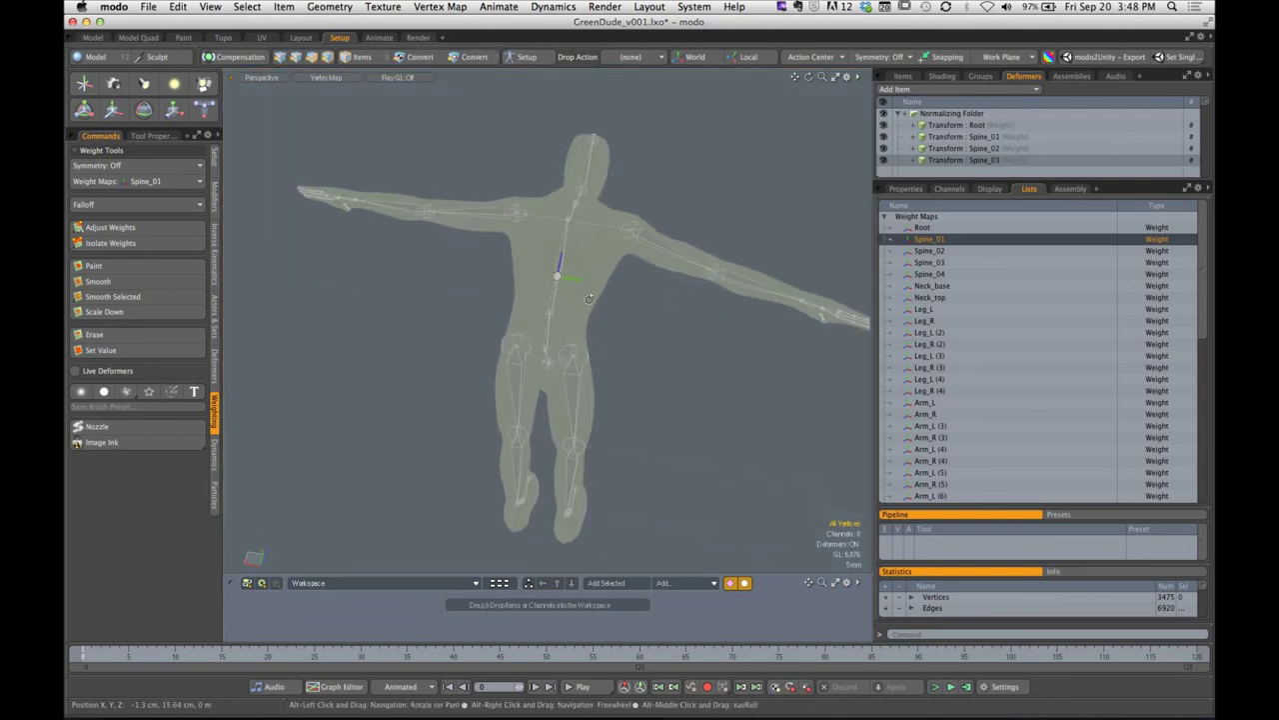
{"action": "left_click", "coordinate": [362, 60]}
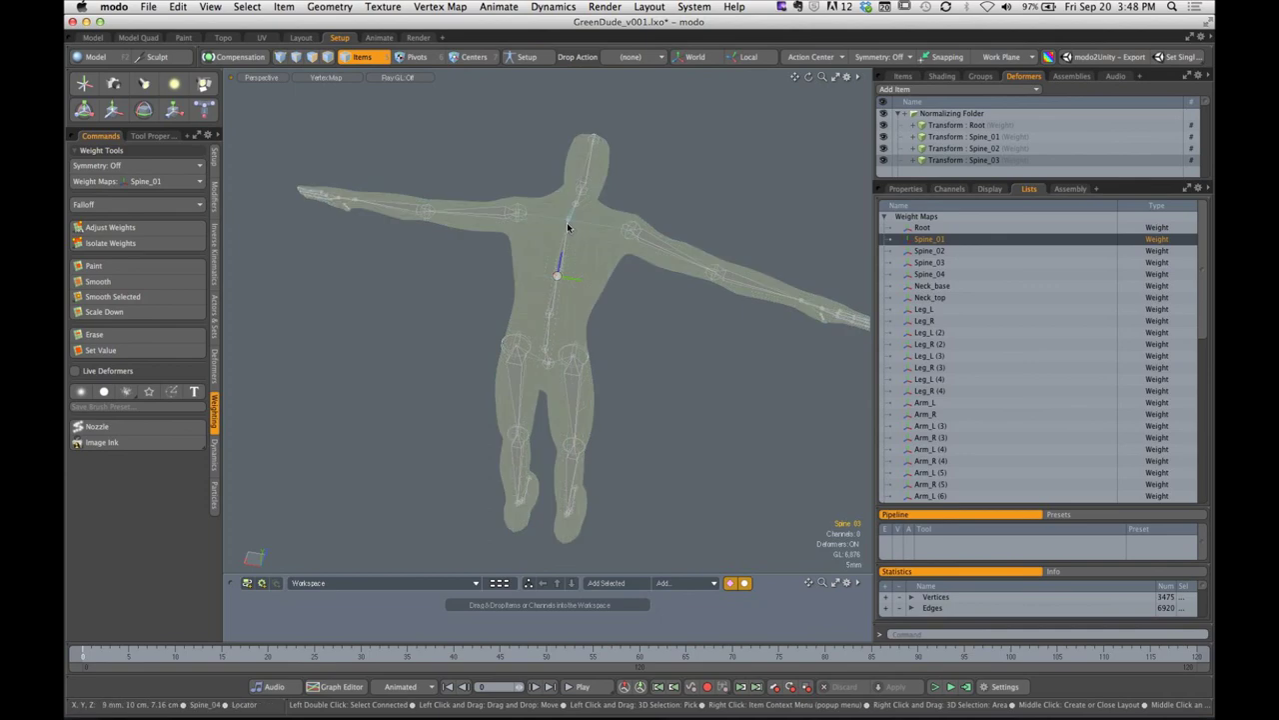
{"action": "left_click", "coordinate": [568, 224]}
{"action": "left_click_drag", "start_coordinate": [568, 224], "coordinate": [508, 287], "text": "alt"}
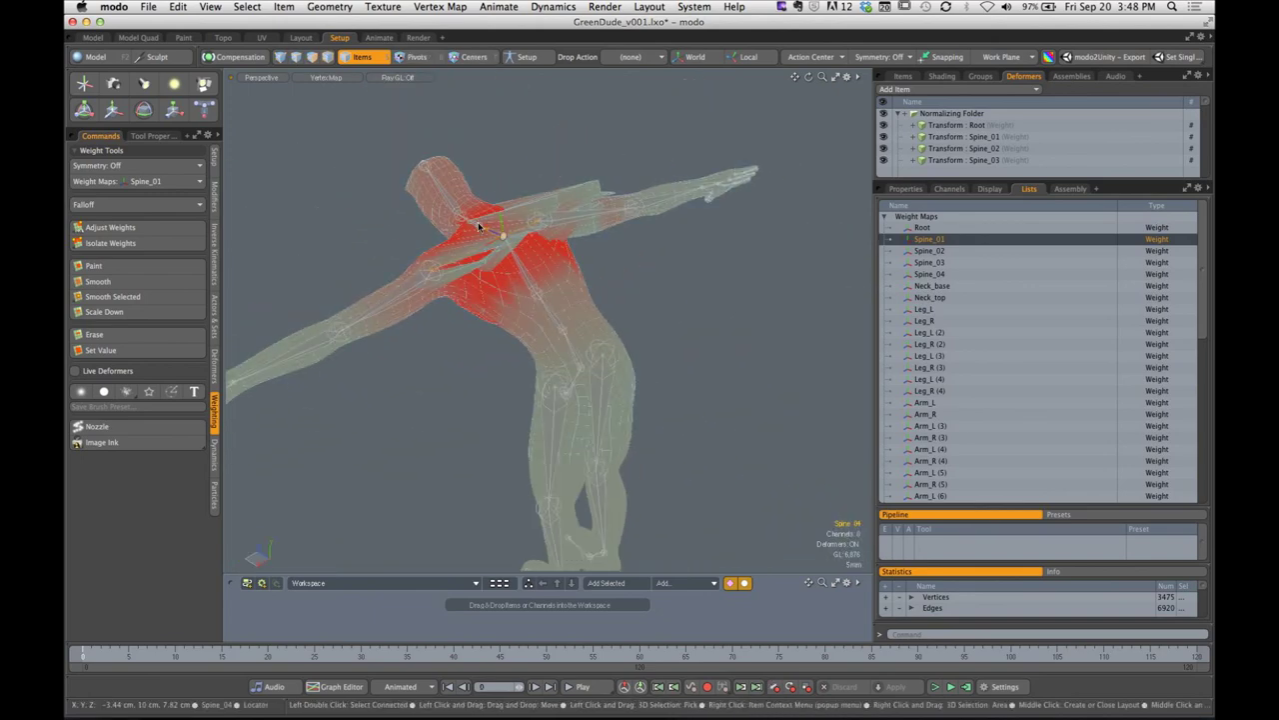
{"action": "left_click_drag", "start_coordinate": [479, 227], "coordinate": [685, 219], "text": "alt"}
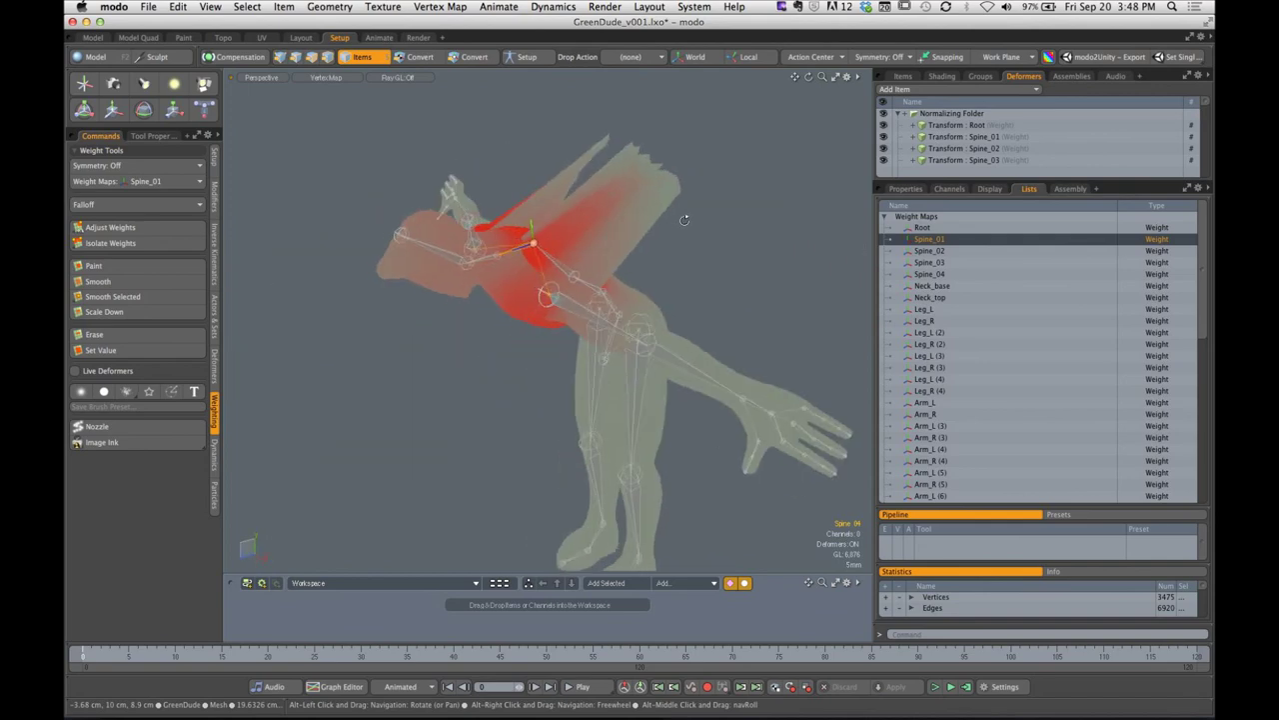
{"action": "left_click_drag", "start_coordinate": [748, 154], "coordinate": [659, 222], "text": "alt"}
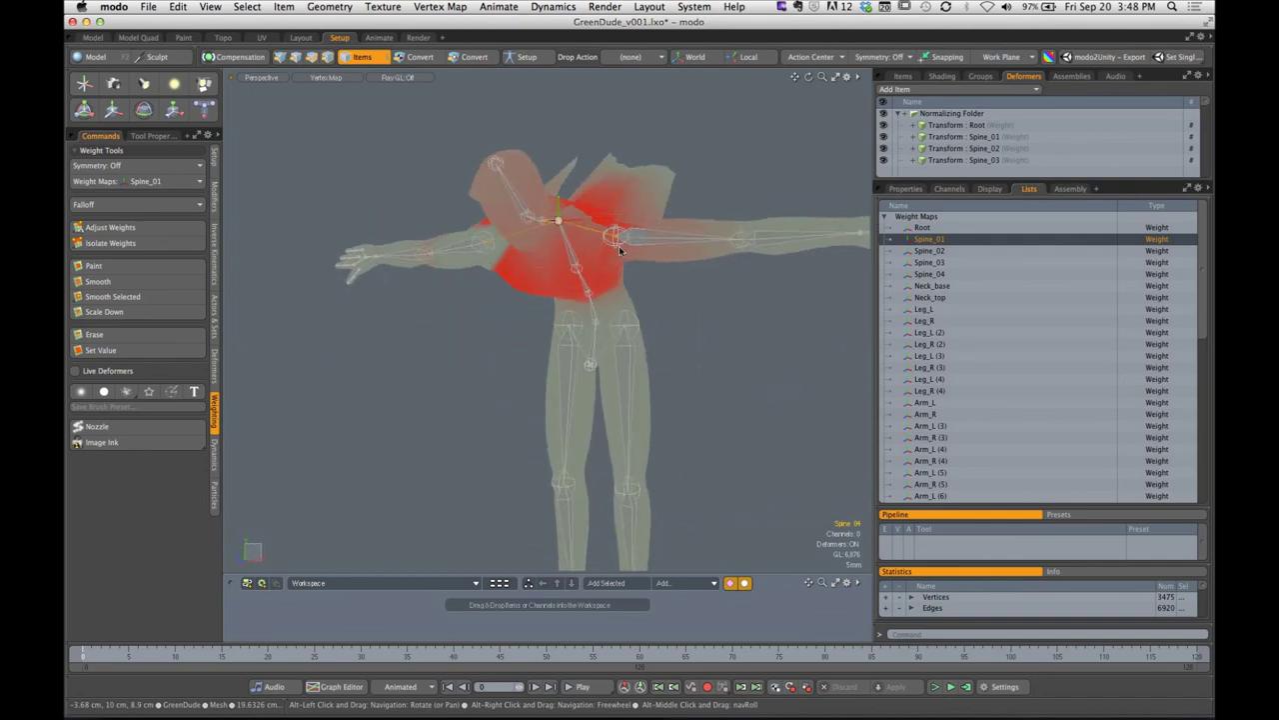
Select the Arm_R joint and Spine_04 again to compare their weights on the deformed shoulders and upper chest
{"action": "left_click", "coordinate": [616, 249]}
{"action": "left_click_drag", "start_coordinate": [508, 257], "coordinate": [620, 227], "text": "alt"}
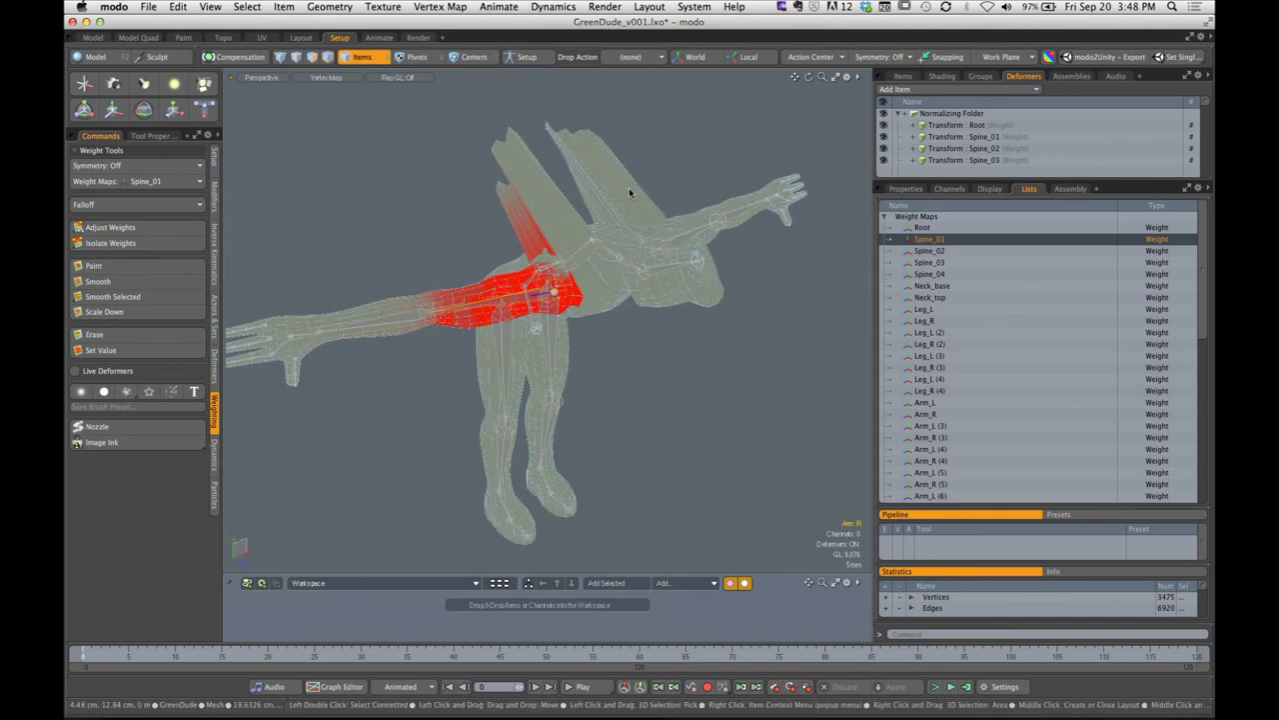
{"action": "mouse_move", "coordinate": [629, 187]}
{"action": "left_mouse_down", "text": "alt"}
{"action": "mouse_move", "coordinate": [663, 178]}
{"action": "mouse_move", "coordinate": [592, 278]}
{"action": "mouse_move", "coordinate": [573, 161]}
{"action": "left_mouse_up", "text": "alt"}
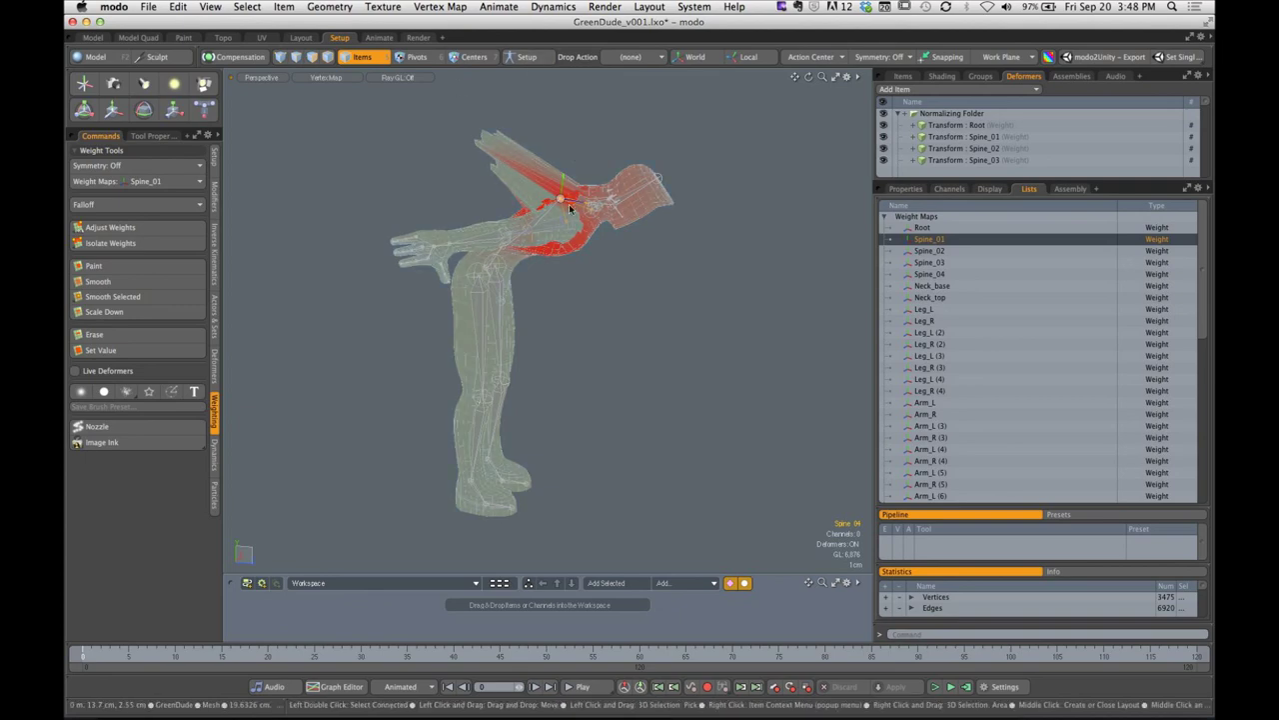
{"action": "left_click_drag", "start_coordinate": [569, 204], "coordinate": [492, 196], "text": "ctrl+alt"}
{"action": "key", "text": "a"}
{"action": "left_click_drag", "start_coordinate": [497, 277], "coordinate": [585, 268], "text": "alt"}
{"action": "left_click_drag", "start_coordinate": [585, 267], "coordinate": [592, 204], "text": "alt+shift"}
Select the whole joint hierarchy from the Root joint and examine the combined weight colours, then with Setup mode on around the torso
{"action": "double_click", "coordinate": [617, 306]}
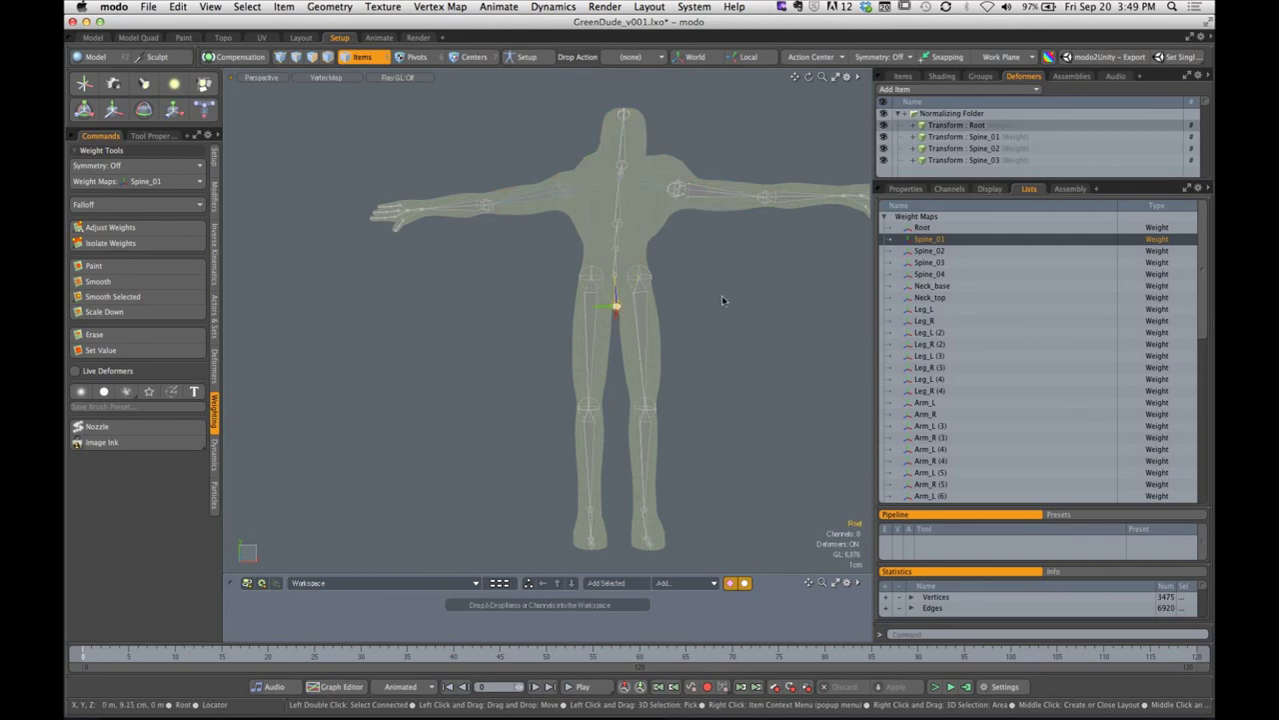
{"action": "left_click_drag", "start_coordinate": [659, 293], "coordinate": [628, 305], "text": "alt+shift"}
{"action": "left_click_drag", "start_coordinate": [511, 226], "coordinate": [651, 209], "text": "alt"}
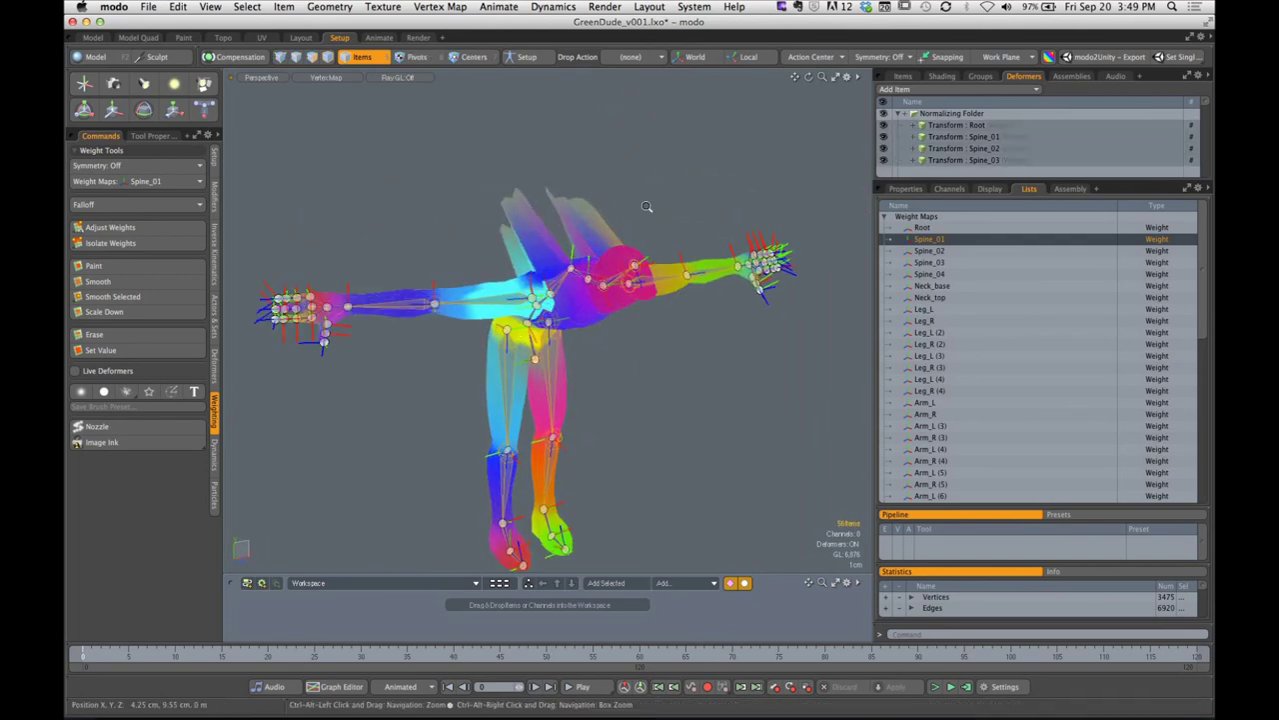
{"action": "scroll", "coordinate": [616, 207], "scroll_direction": "up", "scroll_amount": 4}
{"action": "mouse_move", "coordinate": [609, 247]}
{"action": "left_mouse_down", "text": "alt"}
{"action": "mouse_move", "coordinate": [579, 165]}
{"action": "mouse_move", "coordinate": [625, 209]}
{"action": "mouse_move", "coordinate": [606, 214]}
{"action": "mouse_move", "coordinate": [612, 281]}
{"action": "mouse_move", "coordinate": [608, 235]}
{"action": "left_mouse_up", "text": "alt"}
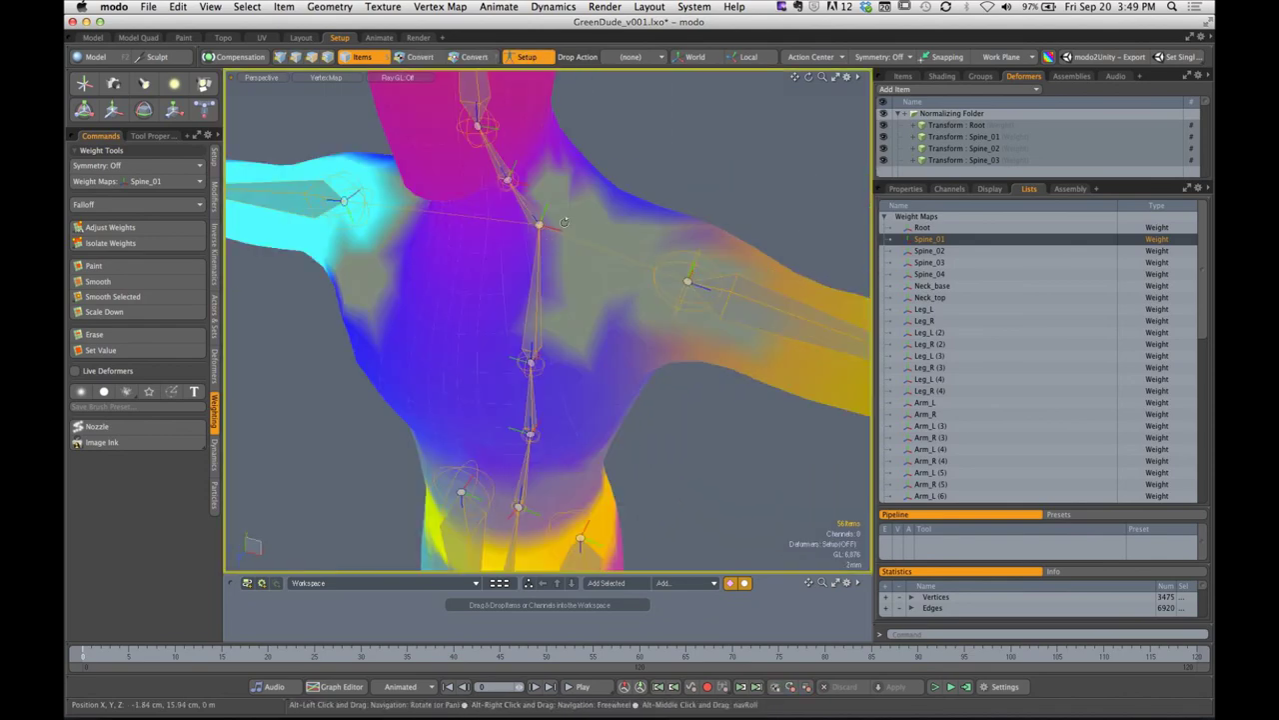
{"action": "left_click_drag", "start_coordinate": [687, 273], "coordinate": [585, 93], "text": "alt"}
{"action": "left_click_drag", "start_coordinate": [541, 272], "coordinate": [515, 233], "text": "alt"}
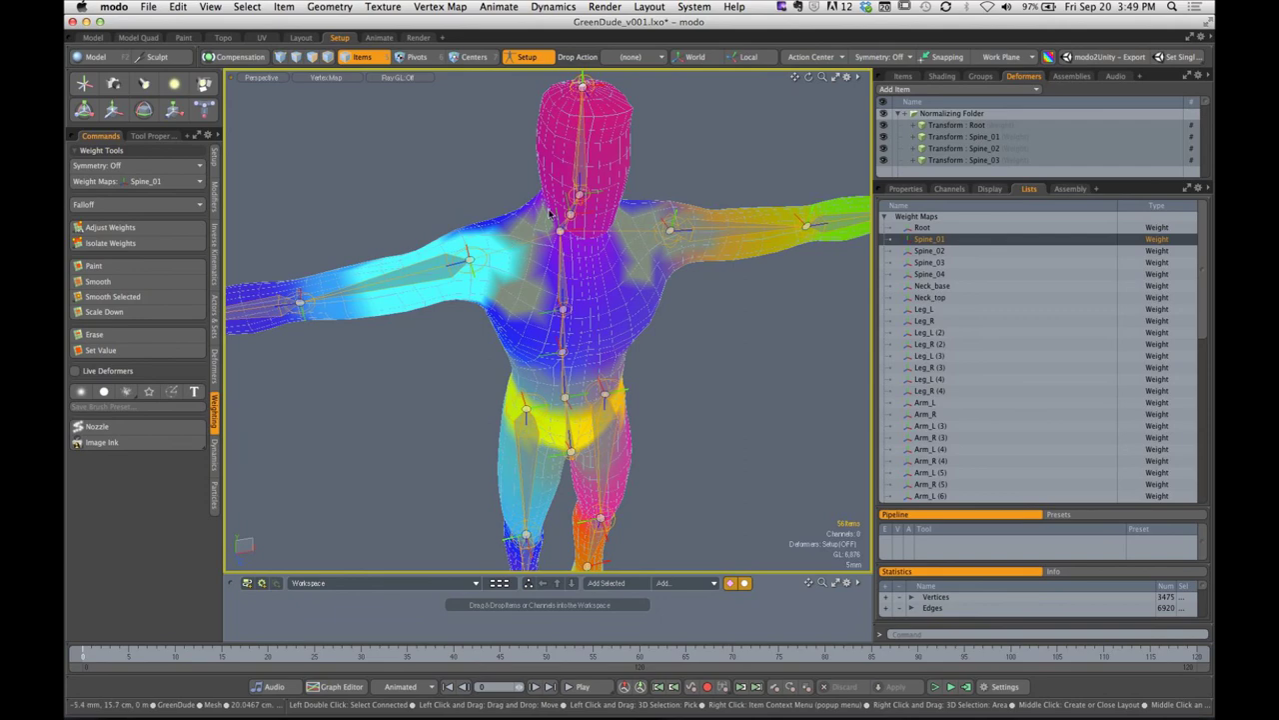
{"action": "left_click_drag", "start_coordinate": [509, 277], "coordinate": [453, 150], "text": "alt"}
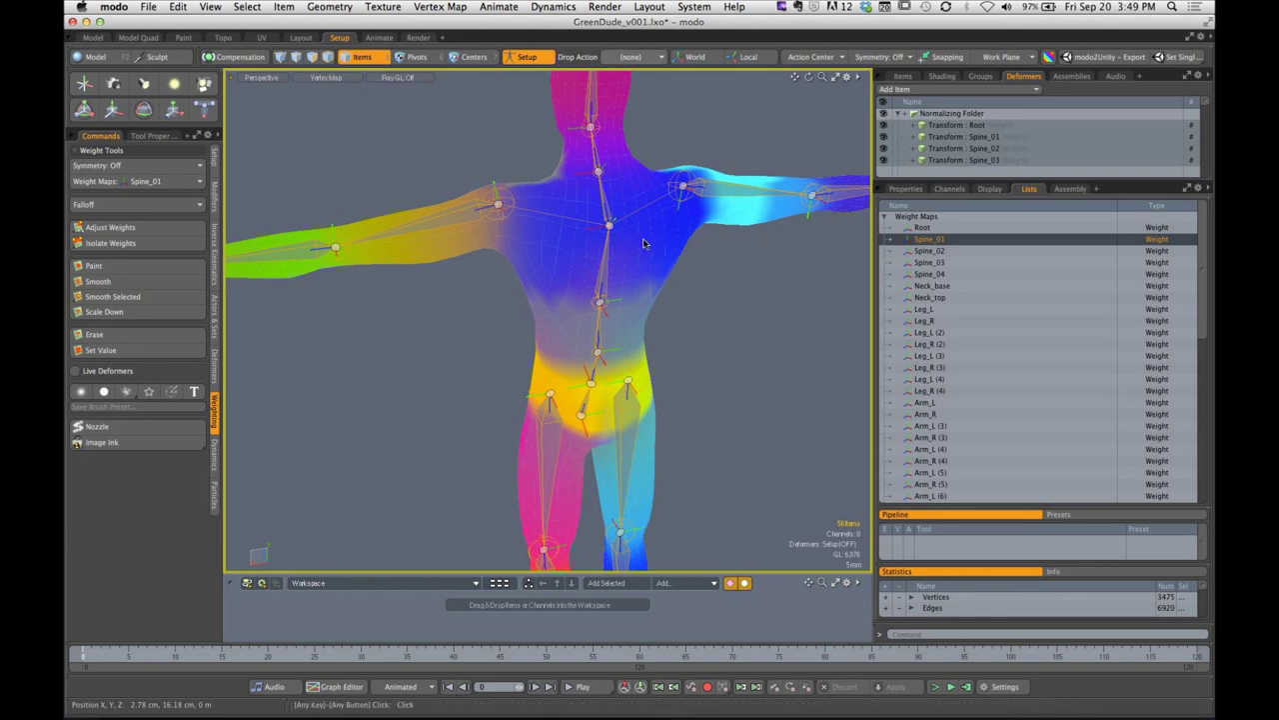
Clear the joint selection and select the spine joints one by one up to Spine_04 to check each one's weights
{"action": "left_click", "coordinate": [487, 310]}
{"action": "left_click_drag", "start_coordinate": [487, 310], "coordinate": [685, 268], "text": "alt"}
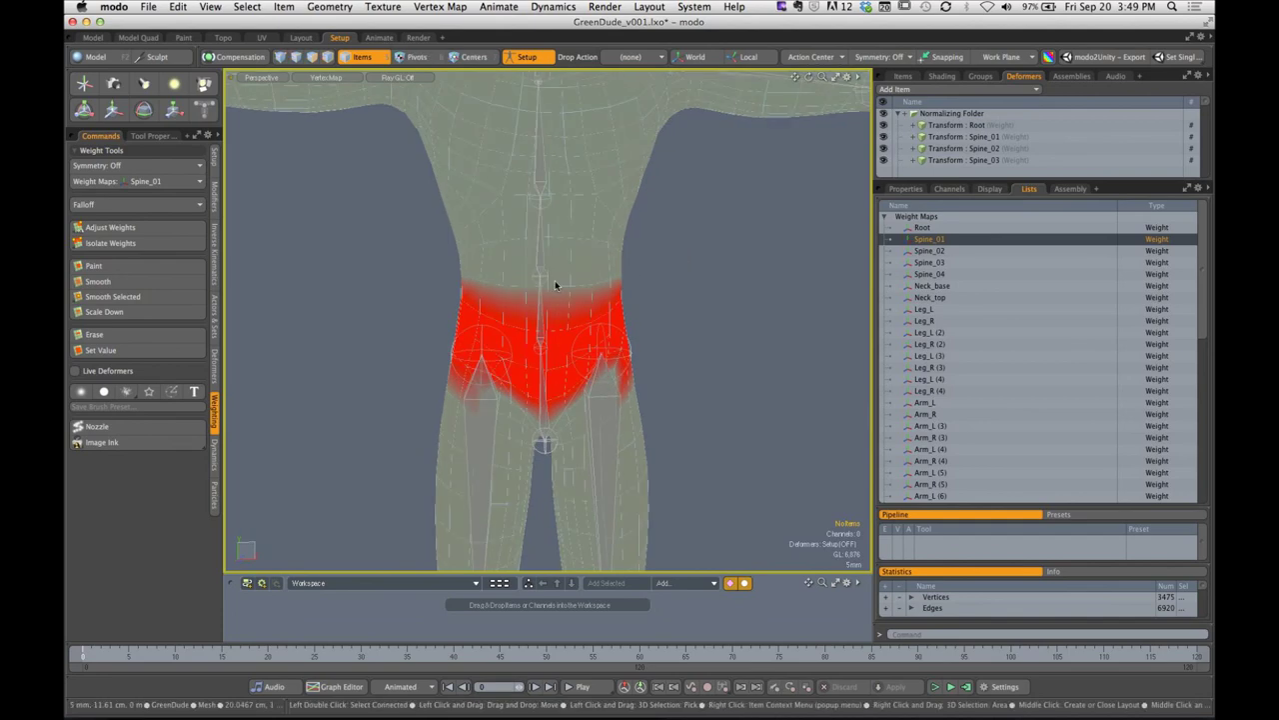
{"action": "left_click", "coordinate": [537, 279]}
{"action": "left_click_drag", "start_coordinate": [600, 277], "coordinate": [540, 278], "text": "ctrl+alt"}
{"action": "left_click_drag", "start_coordinate": [560, 214], "coordinate": [565, 285], "text": "alt+shift"}
{"action": "mouse_move", "coordinate": [564, 285]}
{"action": "left_mouse_down", "text": "alt"}
{"action": "mouse_move", "coordinate": [614, 285]}
{"action": "mouse_move", "coordinate": [757, 243]}
{"action": "mouse_move", "coordinate": [582, 298]}
{"action": "left_mouse_up", "text": "alt"}
{"action": "left_click", "coordinate": [540, 296]}
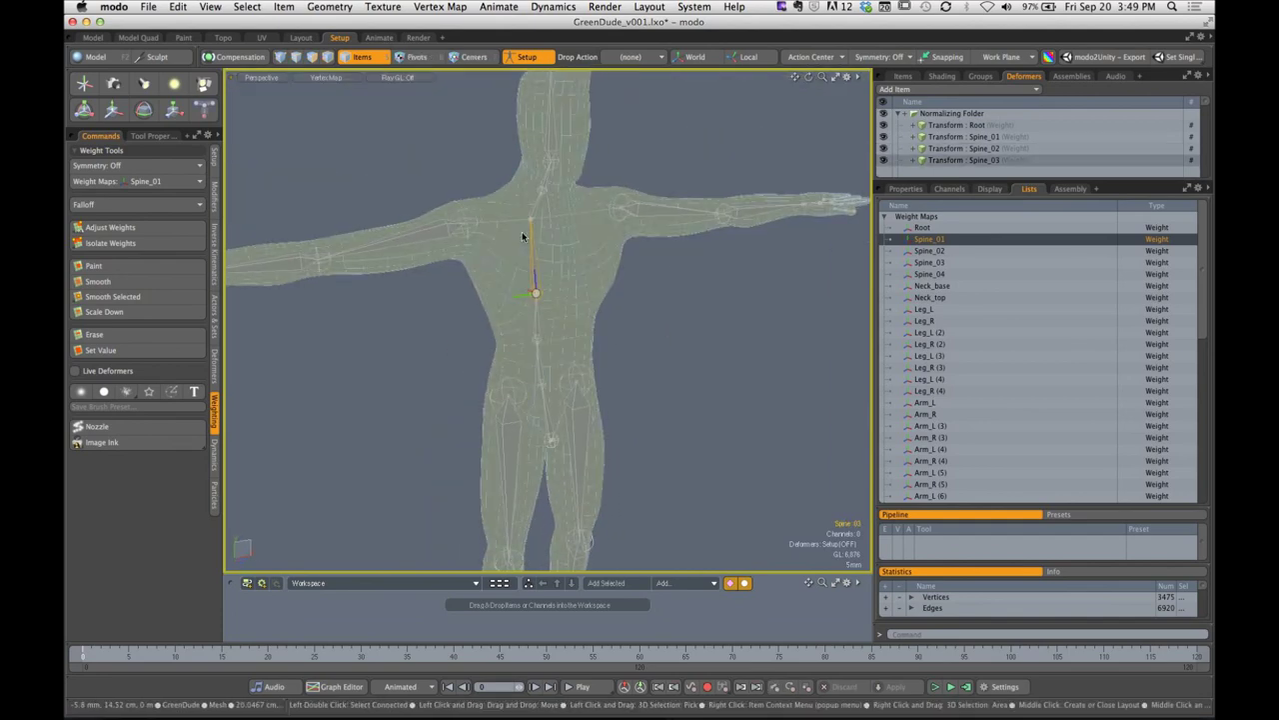
{"action": "left_click", "coordinate": [532, 222]}
{"action": "left_click_drag", "start_coordinate": [535, 224], "coordinate": [474, 262], "text": "alt"}
Select the joints of both arms in turn, ending on Arm_R, to check each joint's weight map
{"action": "left_click", "coordinate": [575, 266]}
{"action": "left_click", "coordinate": [522, 268]}
{"action": "left_click", "coordinate": [580, 264]}
{"action": "left_click", "coordinate": [489, 259]}
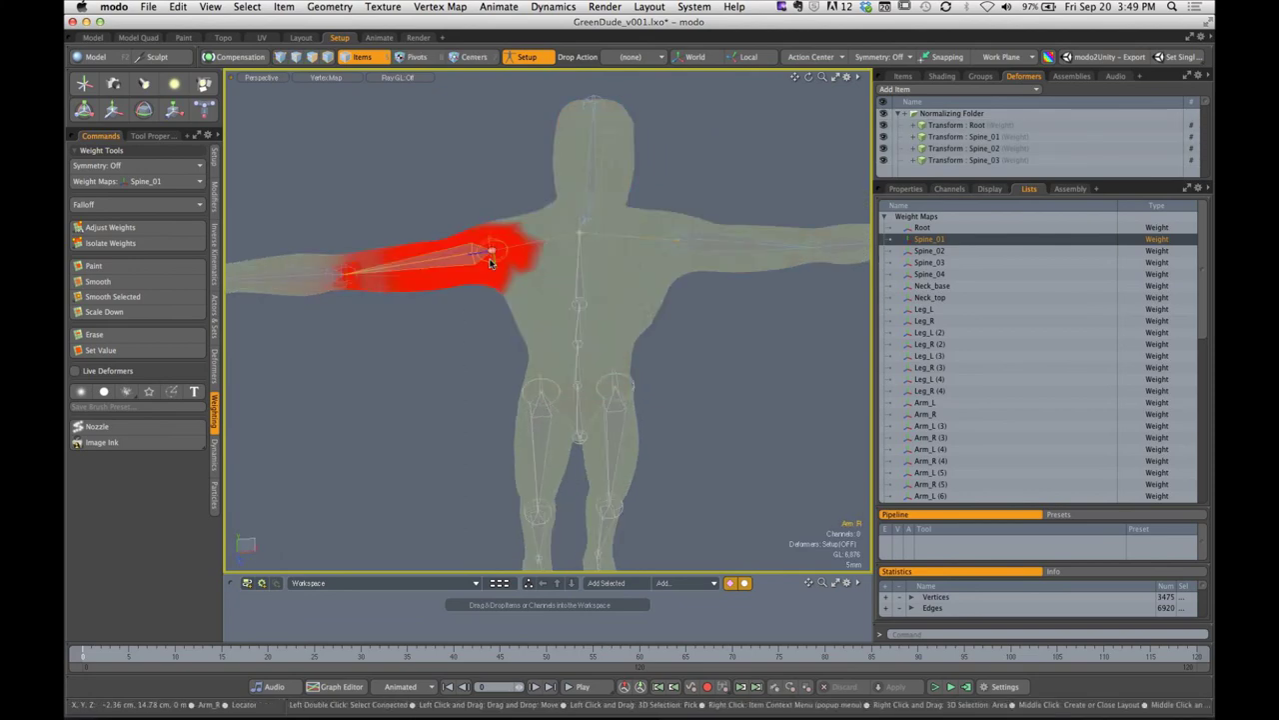
{"action": "left_click_drag", "start_coordinate": [705, 243], "coordinate": [540, 247], "text": "alt+shift"}
{"action": "left_click", "coordinate": [593, 241]}
{"action": "left_click", "coordinate": [633, 243]}
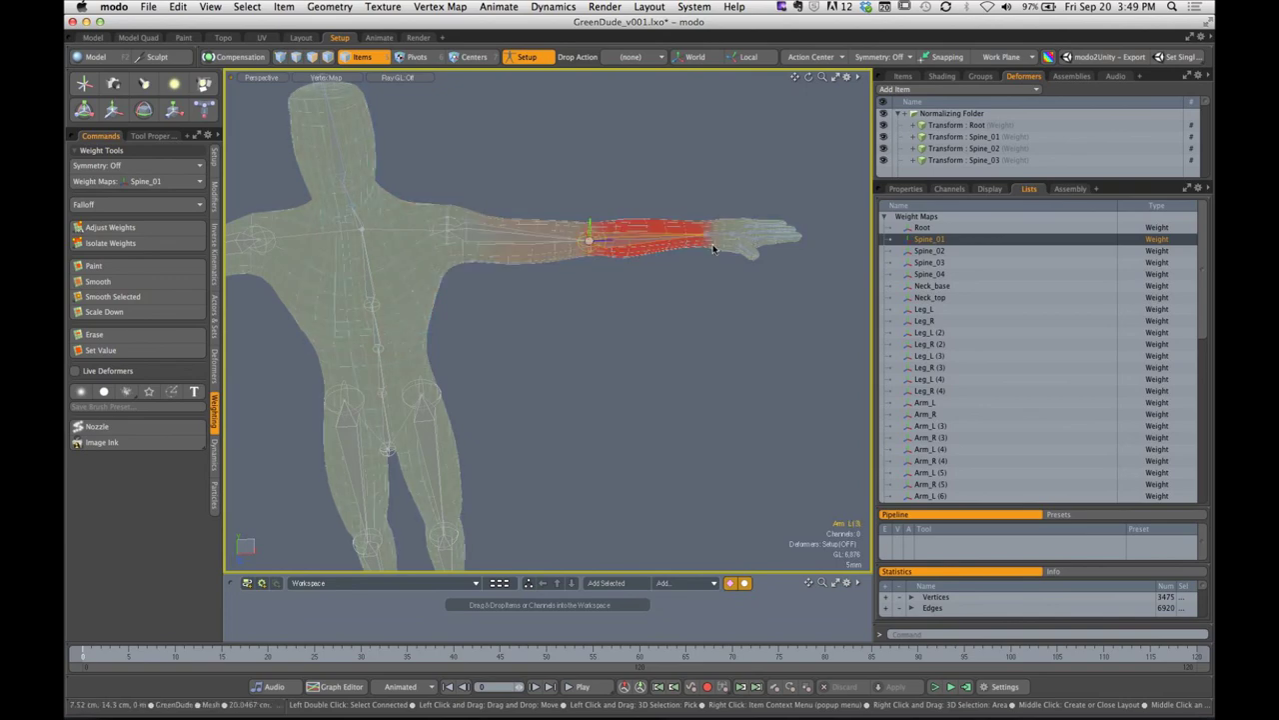
{"action": "left_click", "coordinate": [728, 239]}
{"action": "mouse_move", "coordinate": [728, 240]}
{"action": "left_mouse_down", "text": "alt"}
{"action": "mouse_move", "coordinate": [639, 300]}
{"action": "mouse_move", "coordinate": [749, 246]}
{"action": "left_mouse_up", "text": "alt"}
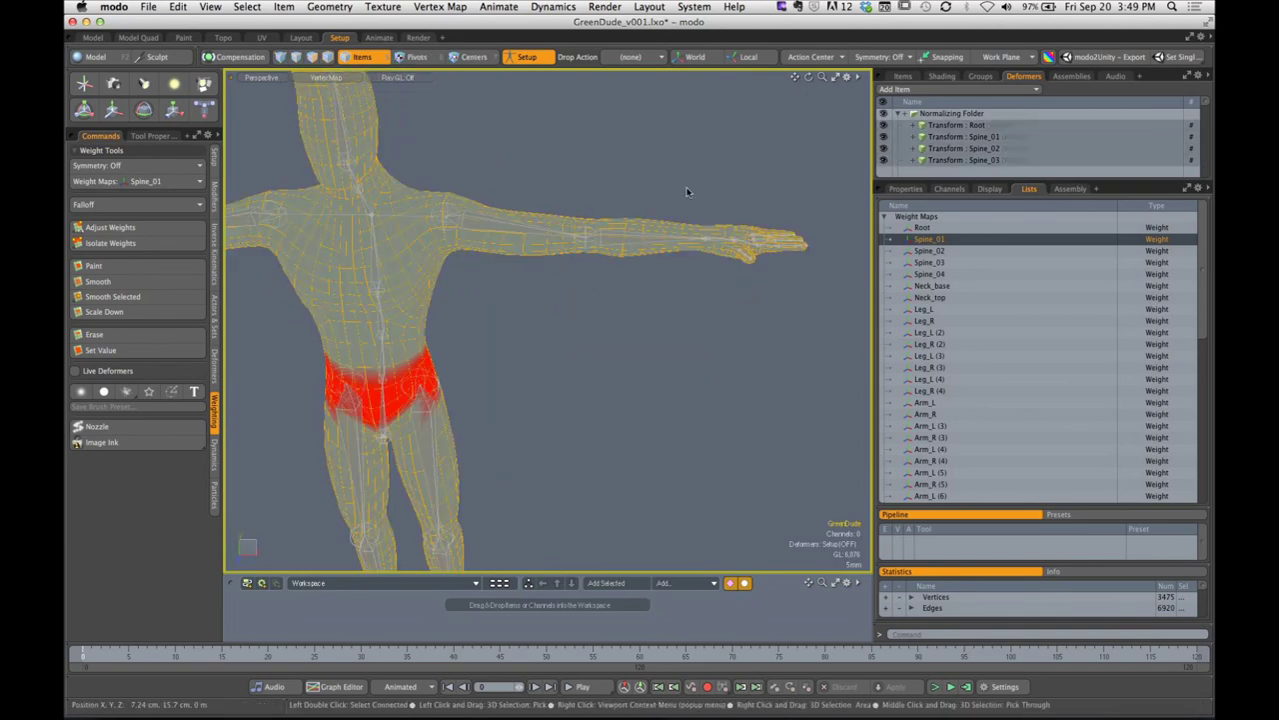
{"action": "key", "text": "a"}
{"action": "left_click", "coordinate": [622, 245]}
{"action": "left_click_drag", "start_coordinate": [623, 245], "coordinate": [687, 186], "text": "alt"}
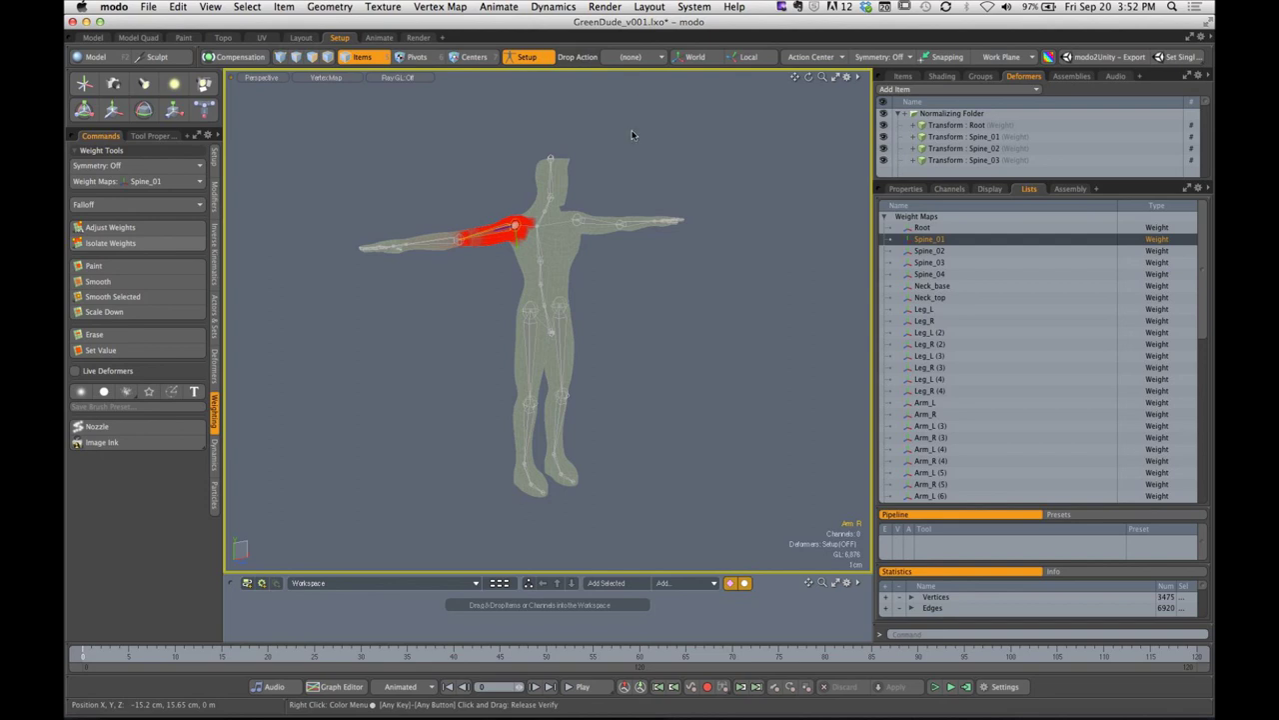
Collapse the Normalizing Folder in the deformers list, view its properties, and bring up the scene's item list
{"action": "left_click", "coordinate": [918, 191]}
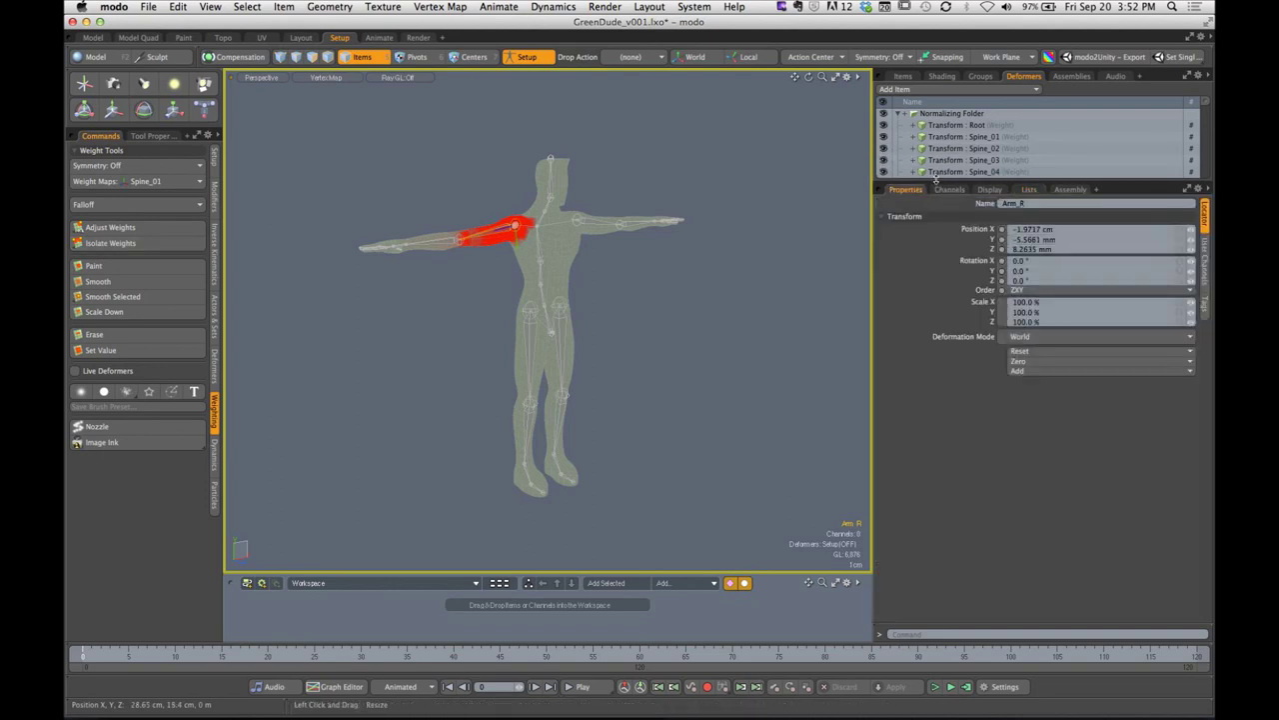
{"action": "mouse_move", "coordinate": [936, 181]}
{"action": "left_mouse_down"}
{"action": "mouse_move", "coordinate": [940, 227]}
{"action": "mouse_move", "coordinate": [936, 185]}
{"action": "left_mouse_up"}
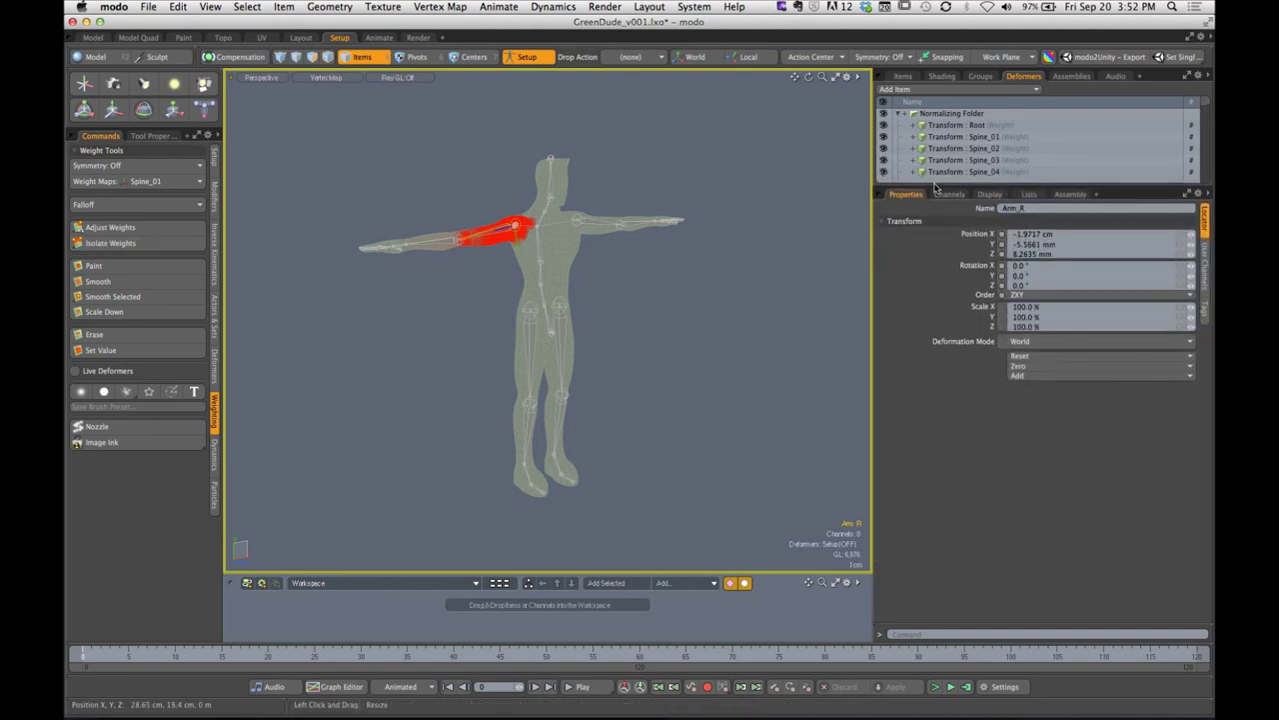
{"action": "left_click", "coordinate": [899, 114]}
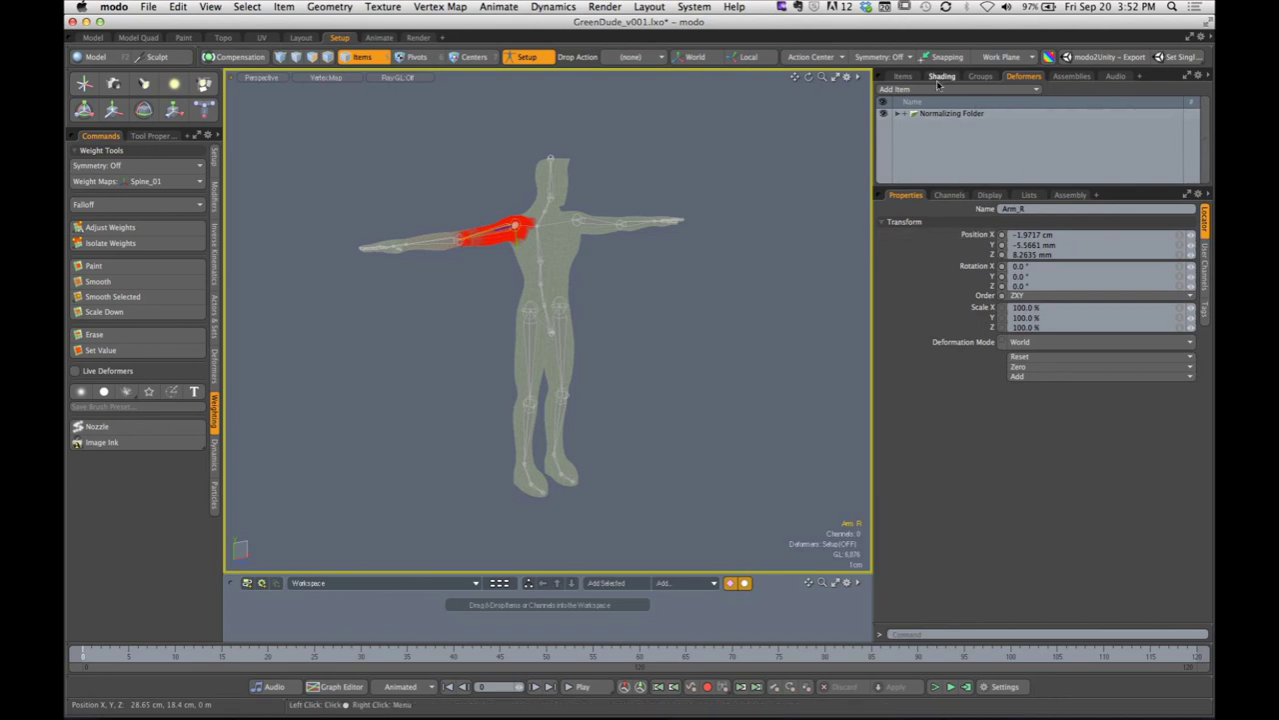
{"action": "left_click", "coordinate": [934, 113]}
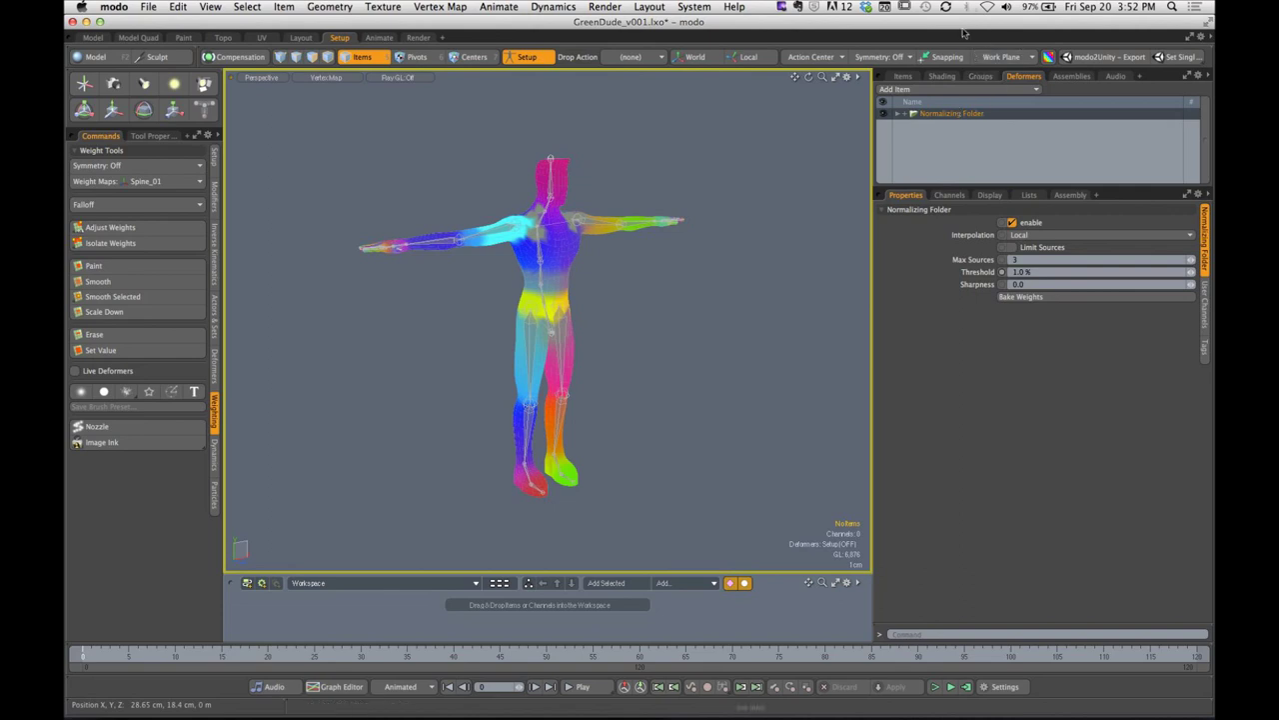
{"action": "left_click", "coordinate": [905, 77]}
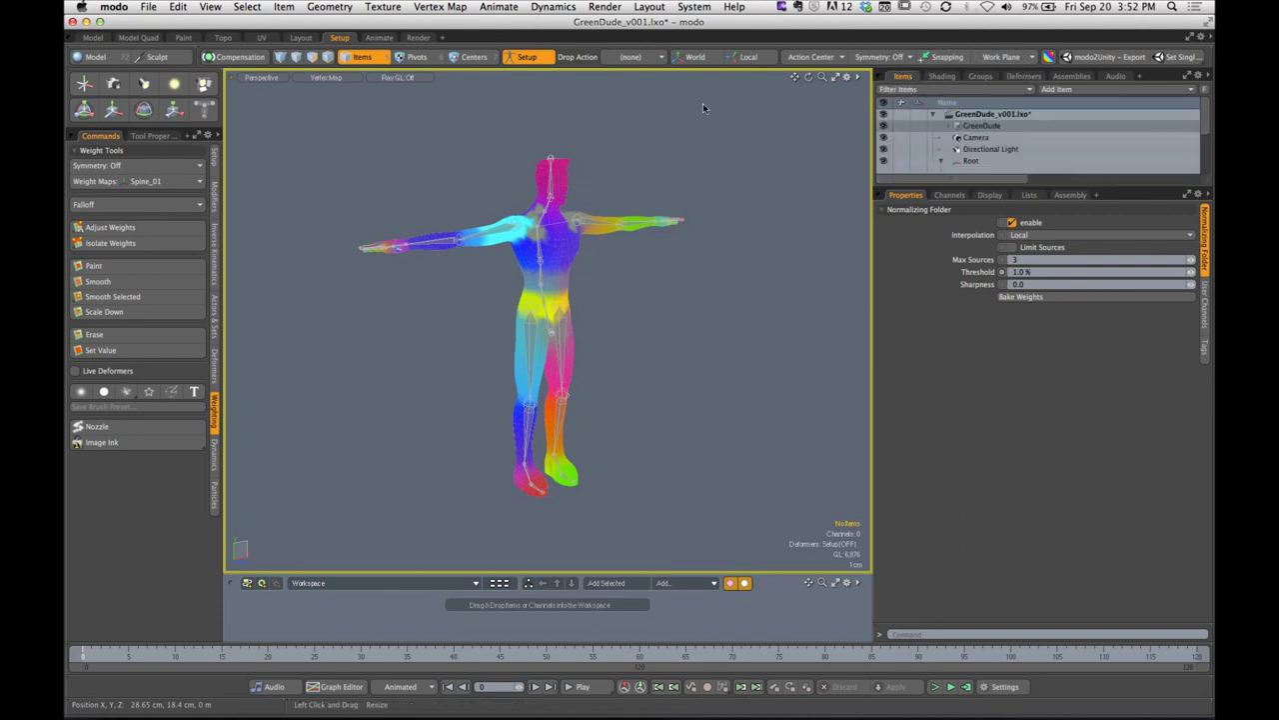
Turn Setup mode off and set the Spine_01 joint's Y rotation to 0 degrees
{"action": "left_click", "coordinate": [535, 57]}
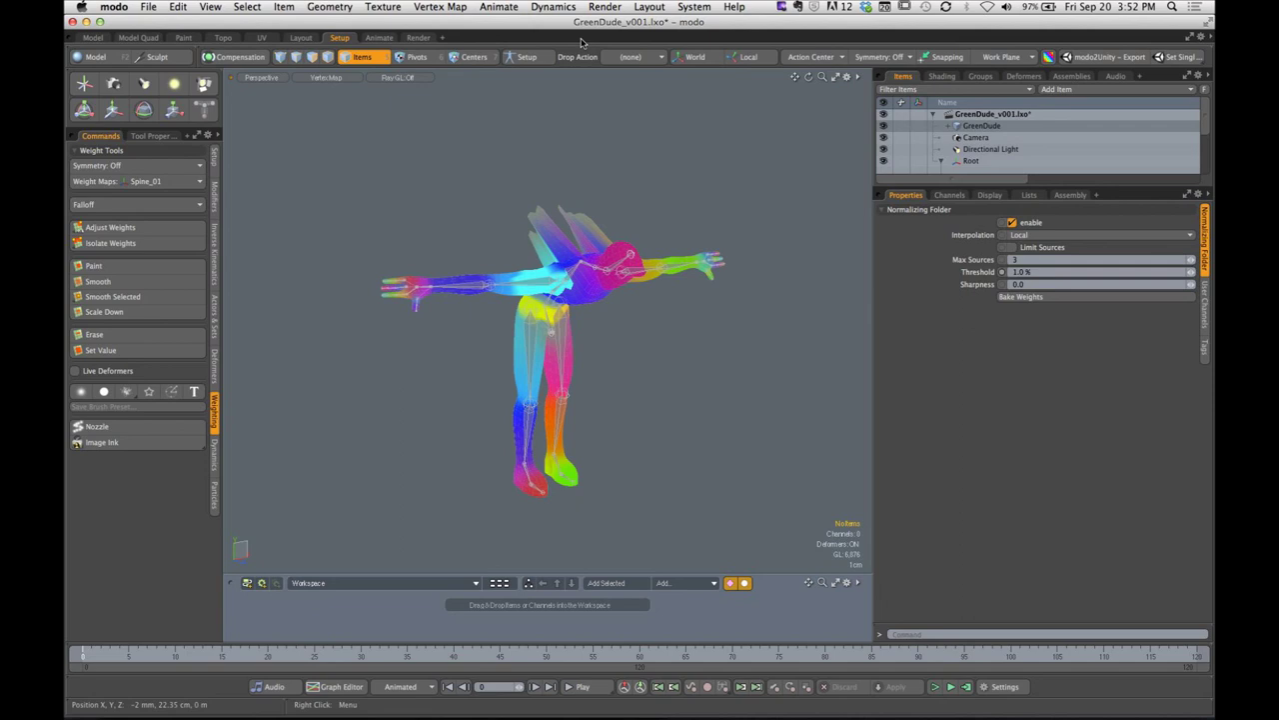
{"action": "scroll", "coordinate": [555, 420], "scroll_direction": "up", "scroll_amount": 3}
{"action": "left_click_drag", "start_coordinate": [552, 375], "coordinate": [637, 297], "text": "alt+shift"}
{"action": "scroll", "coordinate": [540, 318], "scroll_direction": "up", "scroll_amount": 3}
{"action": "left_click", "coordinate": [514, 290]}
{"action": "mouse_move", "coordinate": [529, 300]}
{"action": "left_mouse_down", "text": "ctrl+alt"}
{"action": "mouse_move", "coordinate": [635, 297]}
{"action": "mouse_move", "coordinate": [545, 298]}
{"action": "left_mouse_up", "text": "ctrl+alt"}
{"action": "left_click_drag", "start_coordinate": [586, 200], "coordinate": [440, 314], "text": "alt+shift"}
{"action": "left_click_drag", "start_coordinate": [499, 172], "coordinate": [628, 298], "text": "alt+shift"}
{"action": "left_click", "coordinate": [690, 305]}
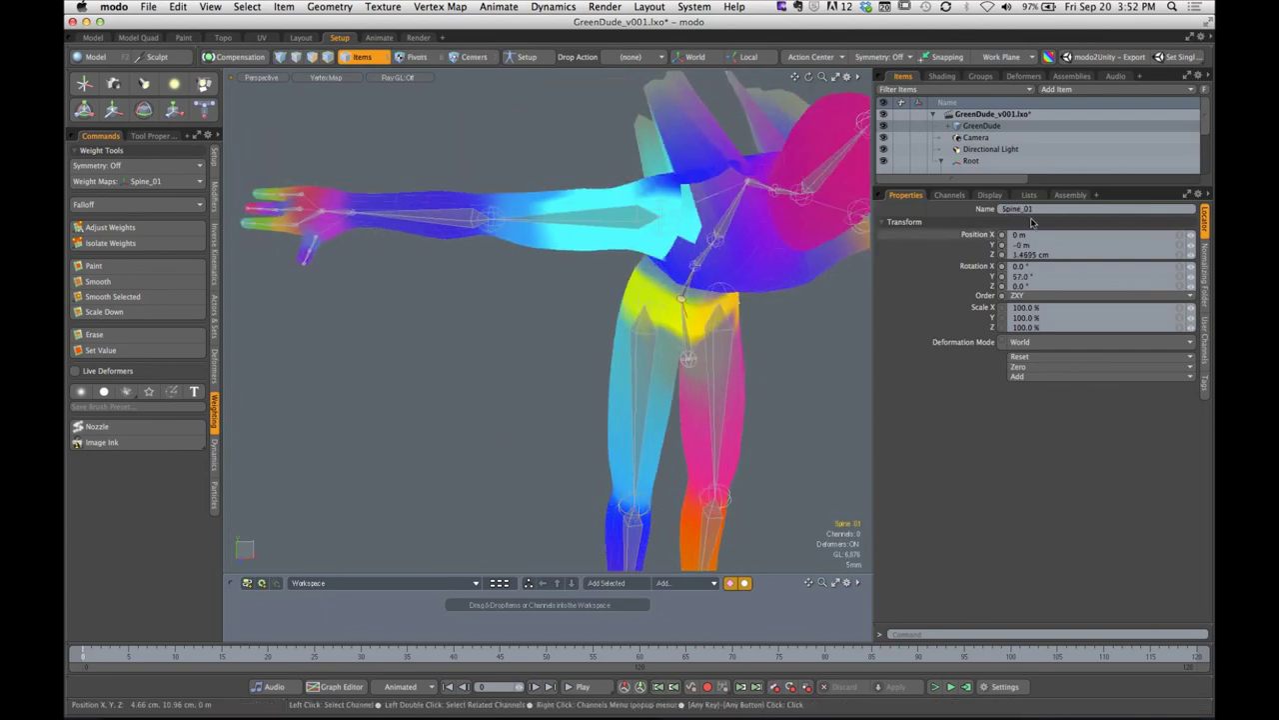
{"action": "left_click", "coordinate": [1030, 277]}
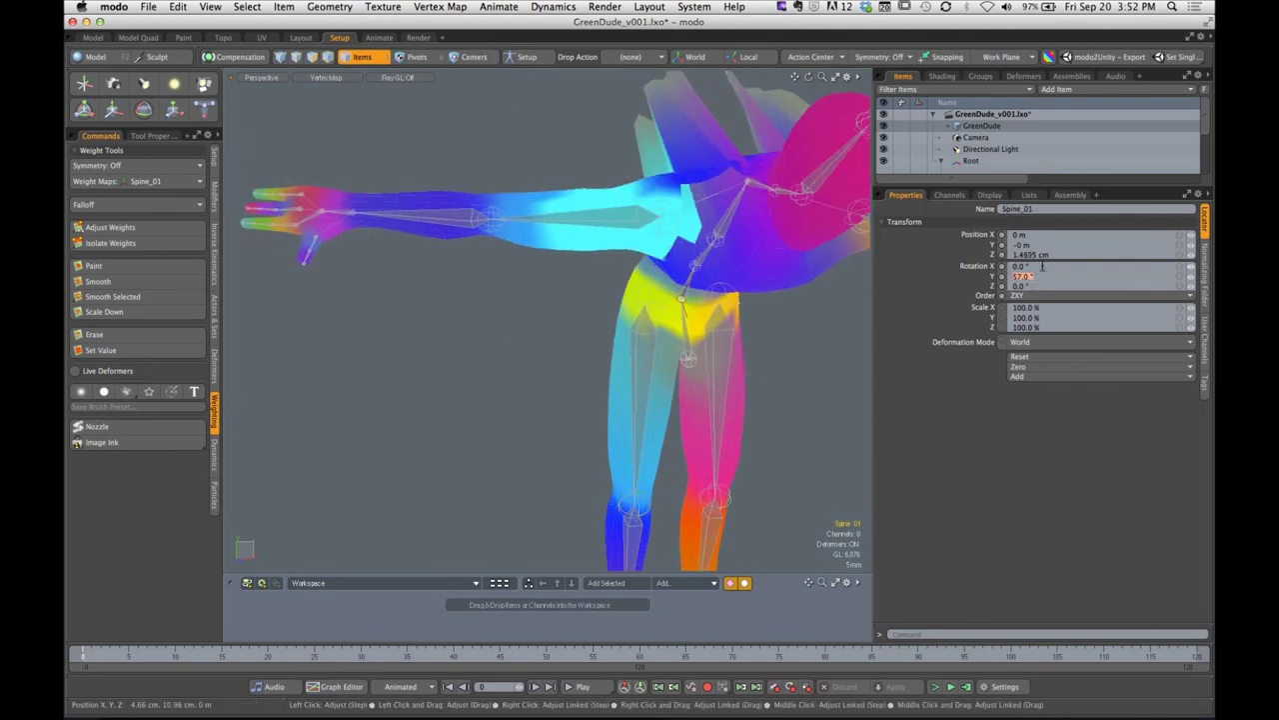
{"action": "type", "text": "0"}
{"action": "key", "text": "Return"}
Deselect the joint and set the viewport shading to Advanced OpenGL
{"action": "left_click_drag", "start_coordinate": [630, 300], "coordinate": [686, 293], "text": "alt"}
{"action": "key", "text": "o"}
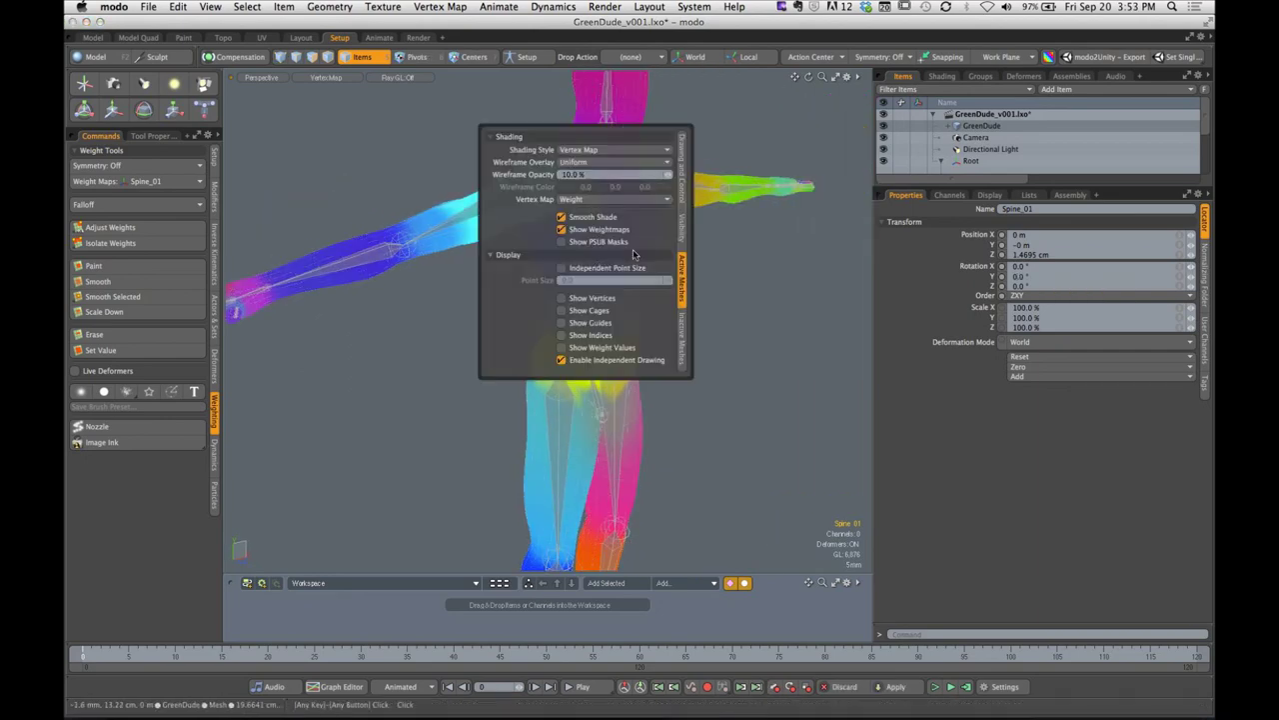
{"action": "left_click", "coordinate": [743, 248]}
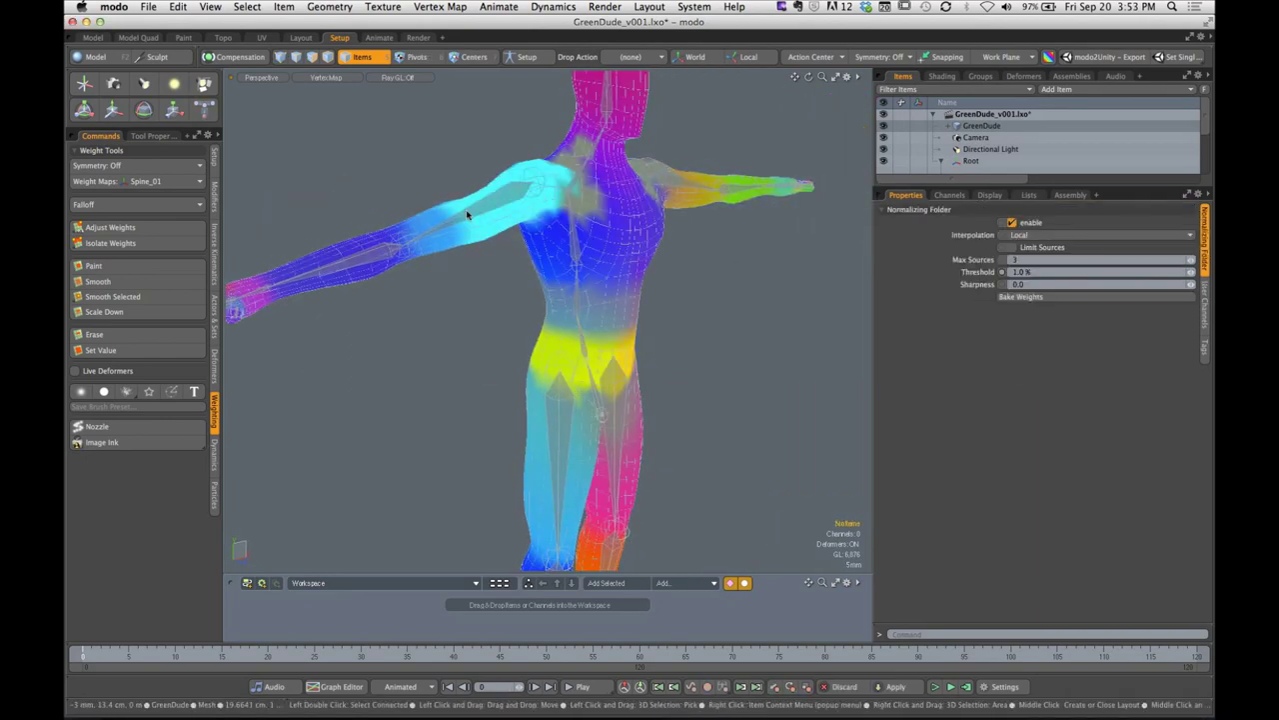
{"action": "left_click", "coordinate": [334, 79]}
{"action": "left_click", "coordinate": [345, 136]}
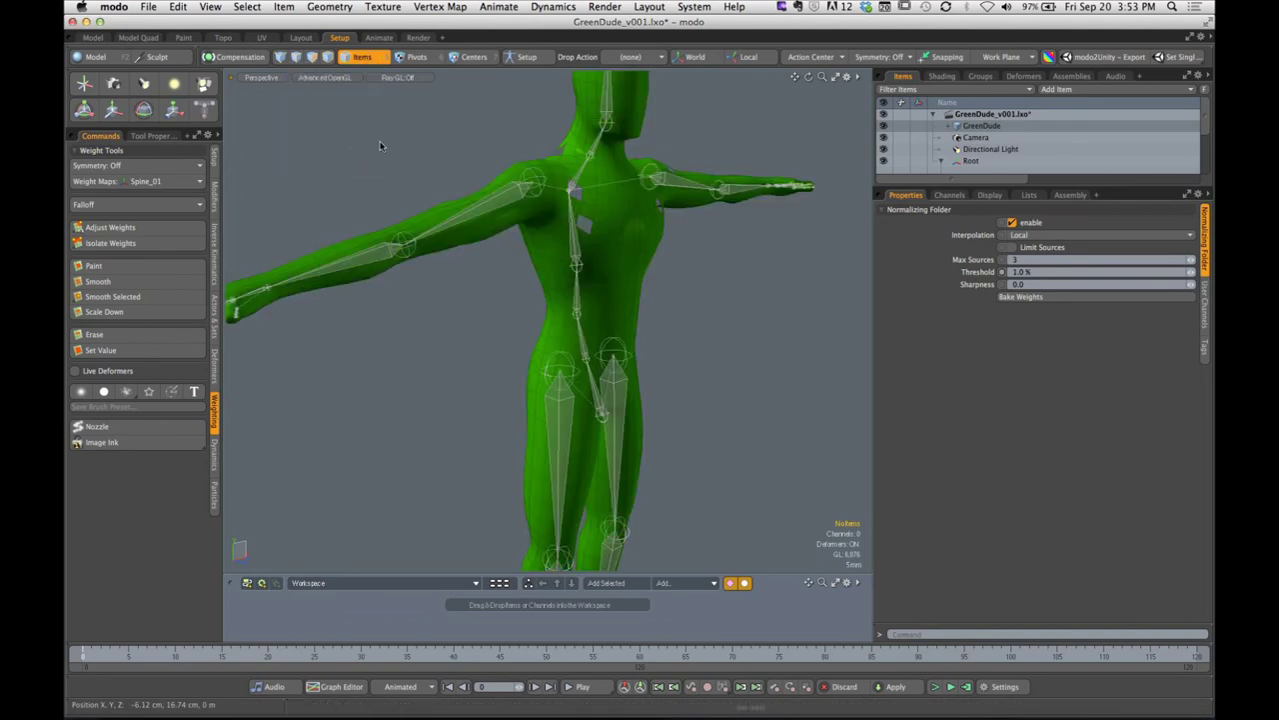
Inspect the mesh surface around the chest, shoulders and neck from the front and back
{"action": "mouse_move", "coordinate": [662, 295]}
{"action": "left_mouse_down", "text": "alt+shift"}
{"action": "mouse_move", "coordinate": [749, 287]}
{"action": "mouse_move", "coordinate": [633, 288]}
{"action": "mouse_move", "coordinate": [557, 322]}
{"action": "mouse_move", "coordinate": [523, 195]}
{"action": "left_mouse_up", "text": "alt+shift"}
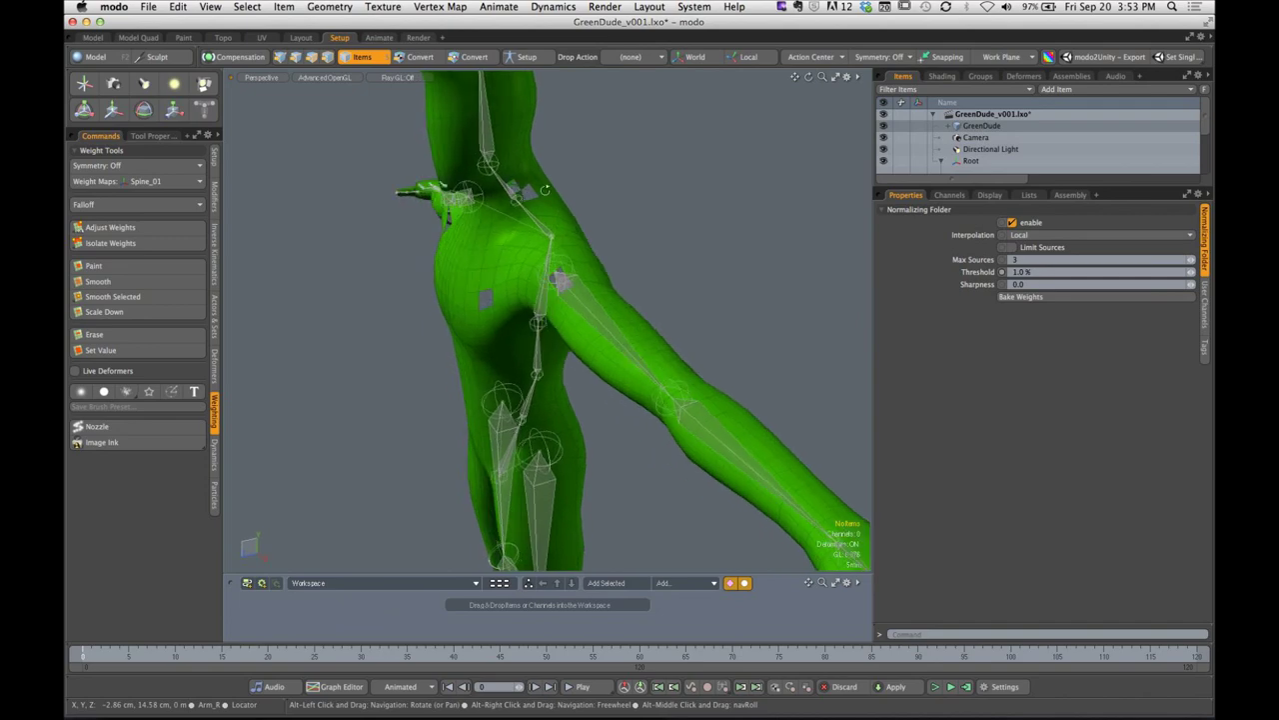
{"action": "left_click", "coordinate": [522, 189]}
{"action": "left_click", "coordinate": [632, 223]}
{"action": "left_click_drag", "start_coordinate": [632, 223], "coordinate": [634, 272], "text": "alt"}
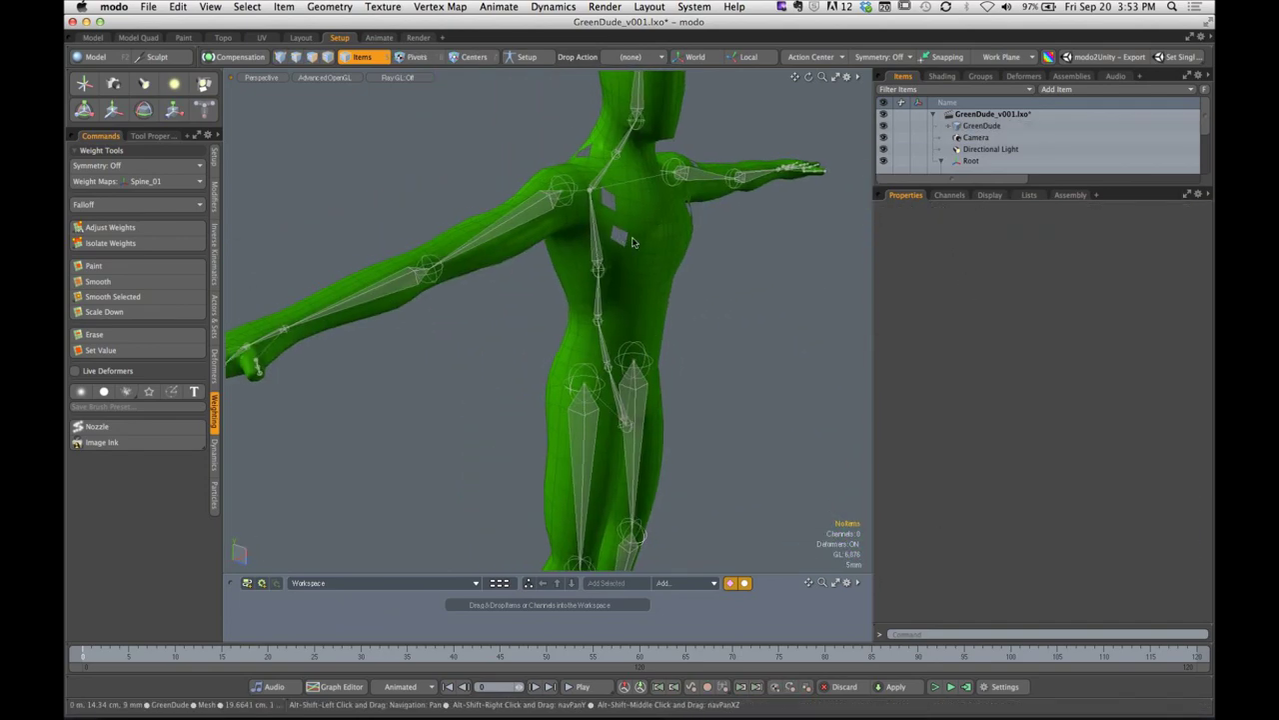
Switch to polygon selection and back to item selection, with the GreenDude mesh selected
{"action": "left_click", "coordinate": [312, 57]}
{"action": "mouse_move", "coordinate": [545, 274]}
{"action": "left_mouse_down", "text": "alt"}
{"action": "mouse_move", "coordinate": [520, 283]}
{"action": "mouse_move", "coordinate": [609, 275]}
{"action": "mouse_move", "coordinate": [542, 297]}
{"action": "left_mouse_up", "text": "alt"}
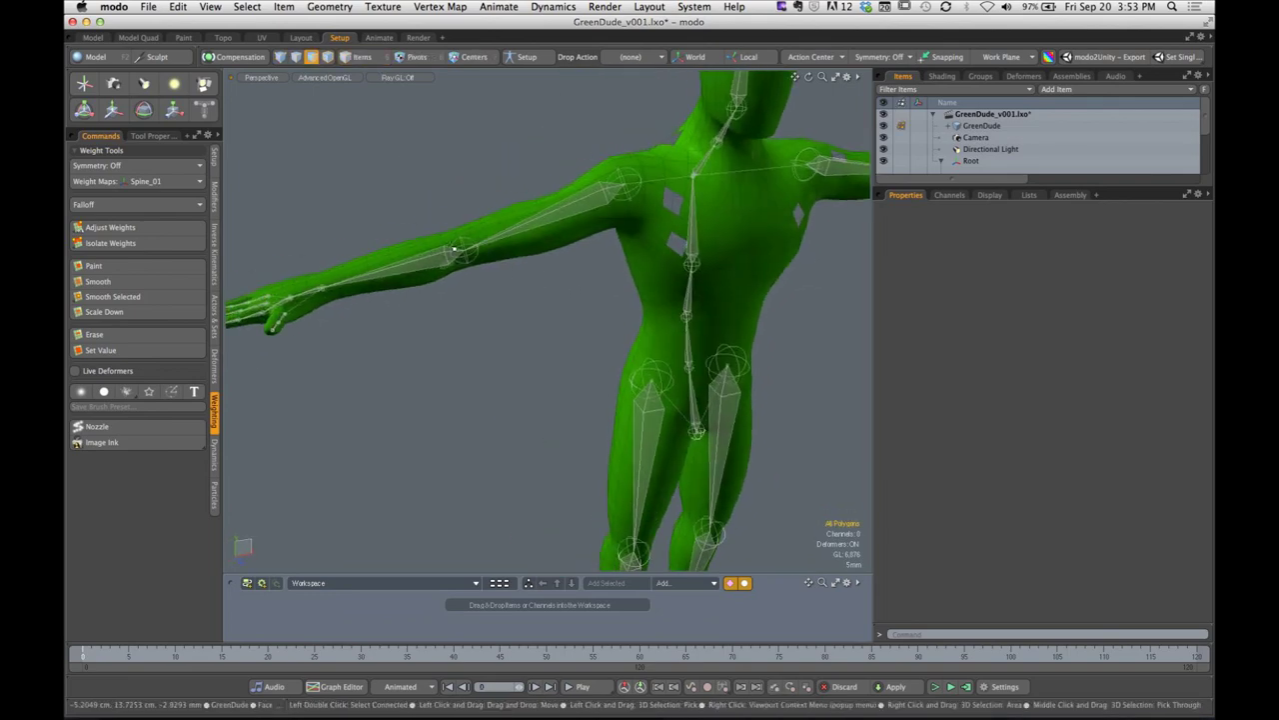
{"action": "left_click", "coordinate": [361, 58]}
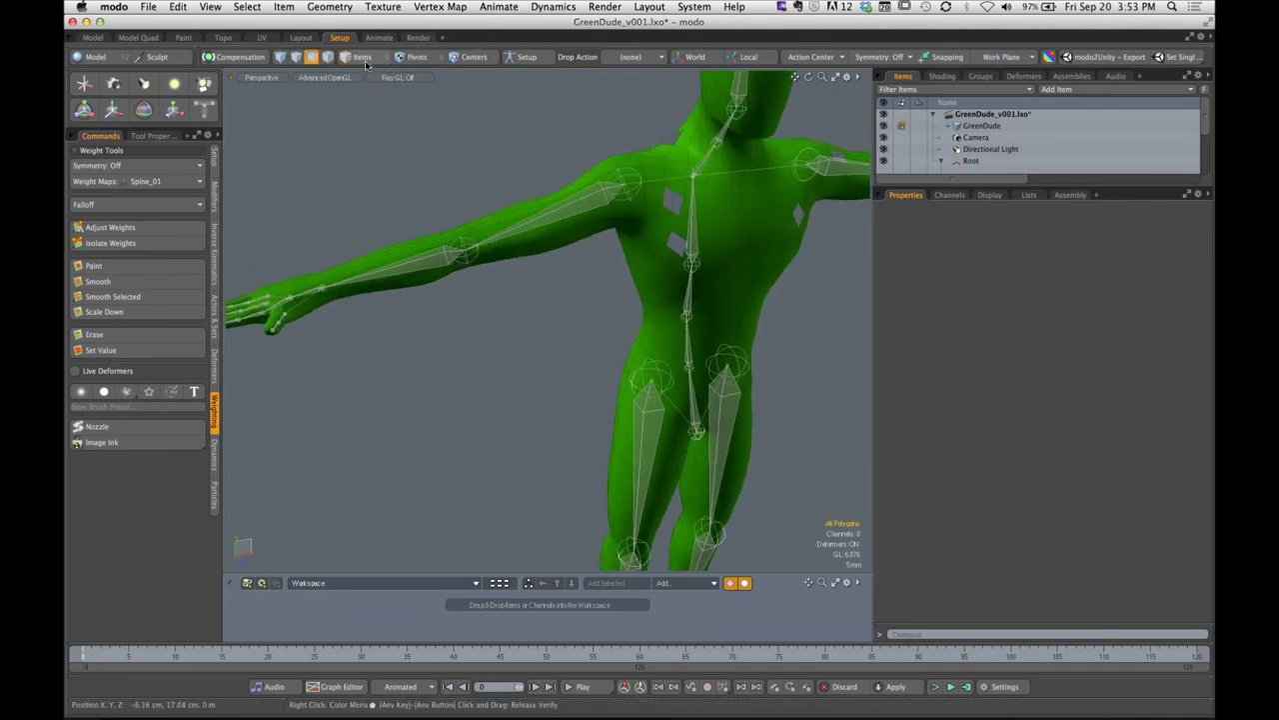
{"action": "left_click", "coordinate": [474, 262]}
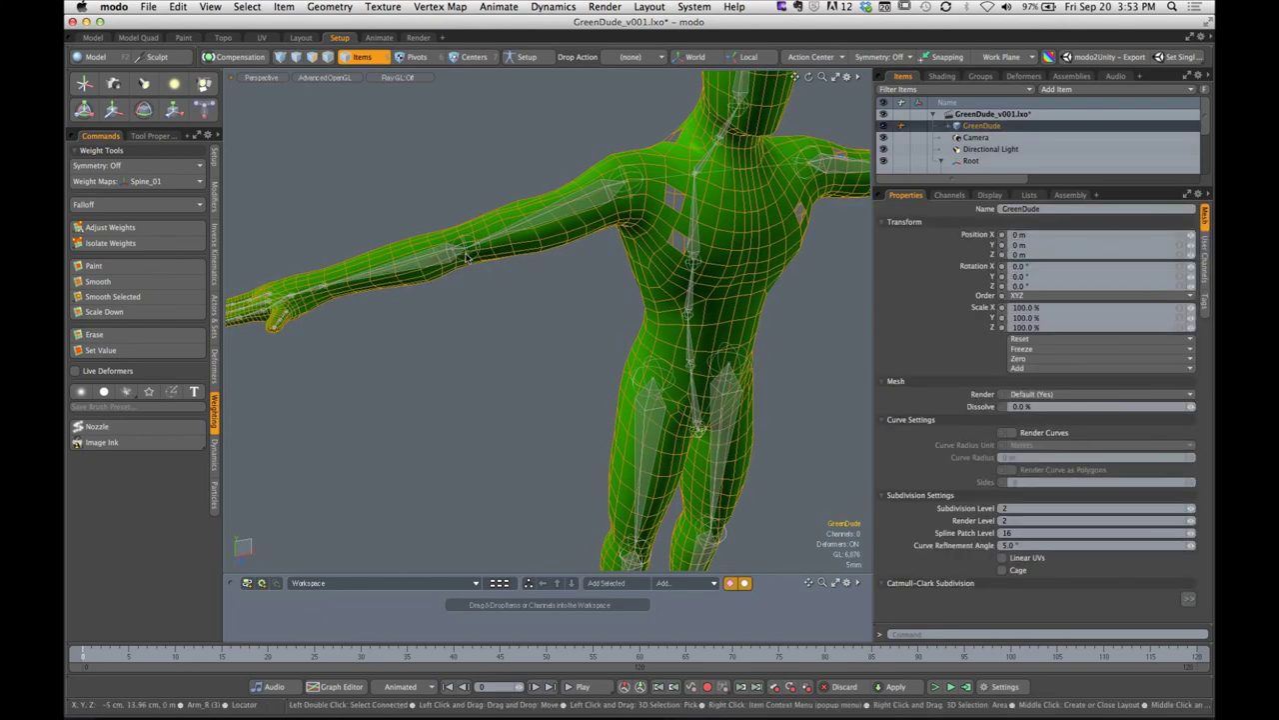
Examine the right arm's joints one by one, selecting the index finger, thumb, wrist and elbow joints
{"action": "scroll", "coordinate": [455, 265], "scroll_direction": "up", "scroll_amount": 8}
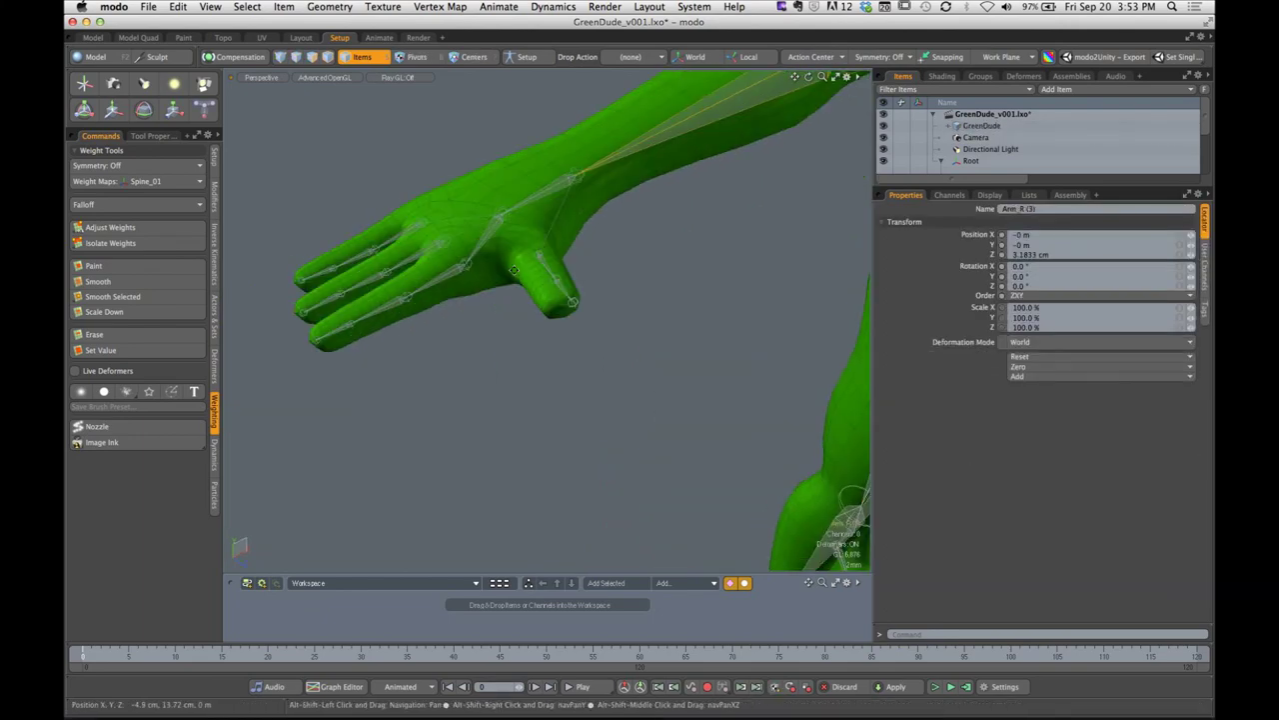
{"action": "left_click", "coordinate": [474, 281]}
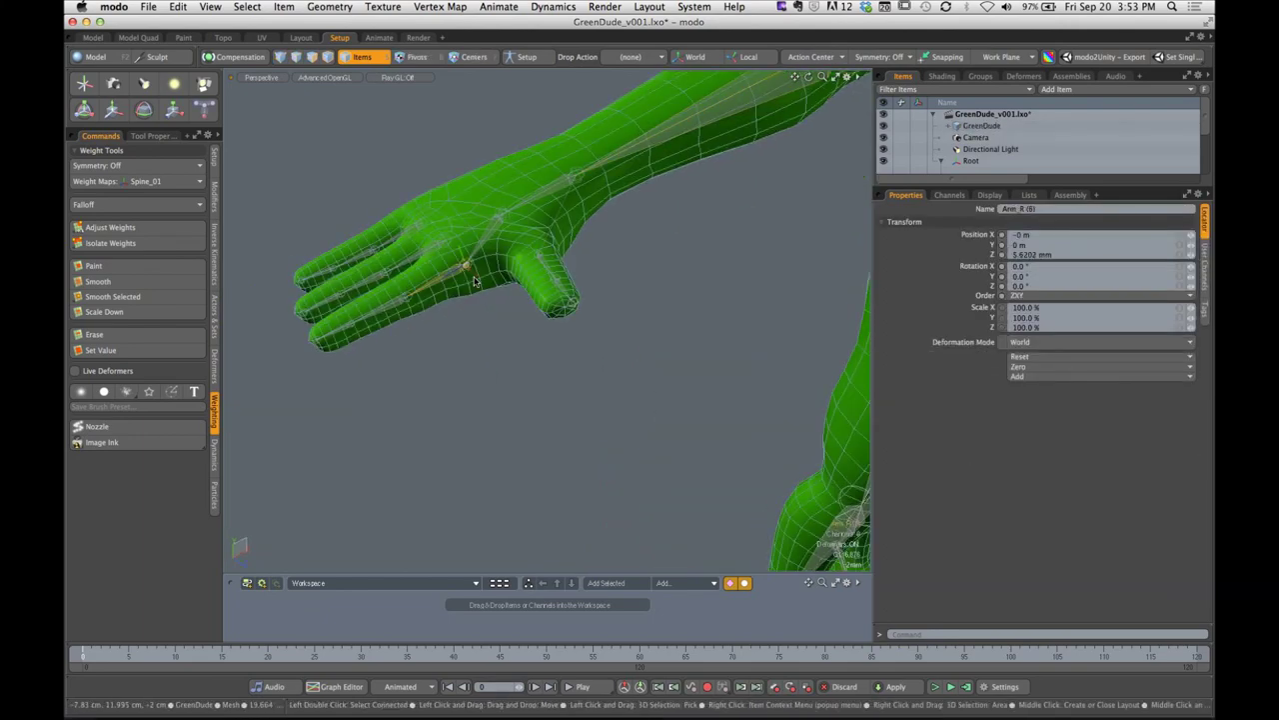
{"action": "left_click", "coordinate": [411, 308]}
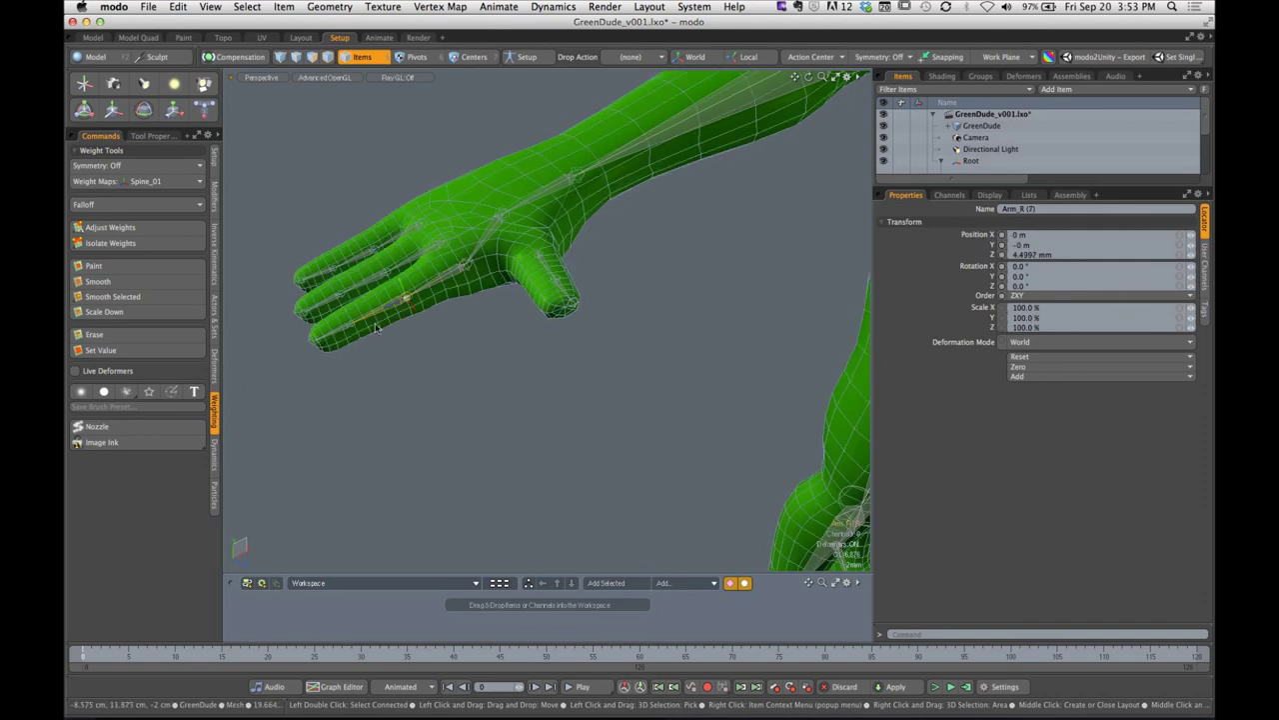
{"action": "left_click", "coordinate": [539, 260]}
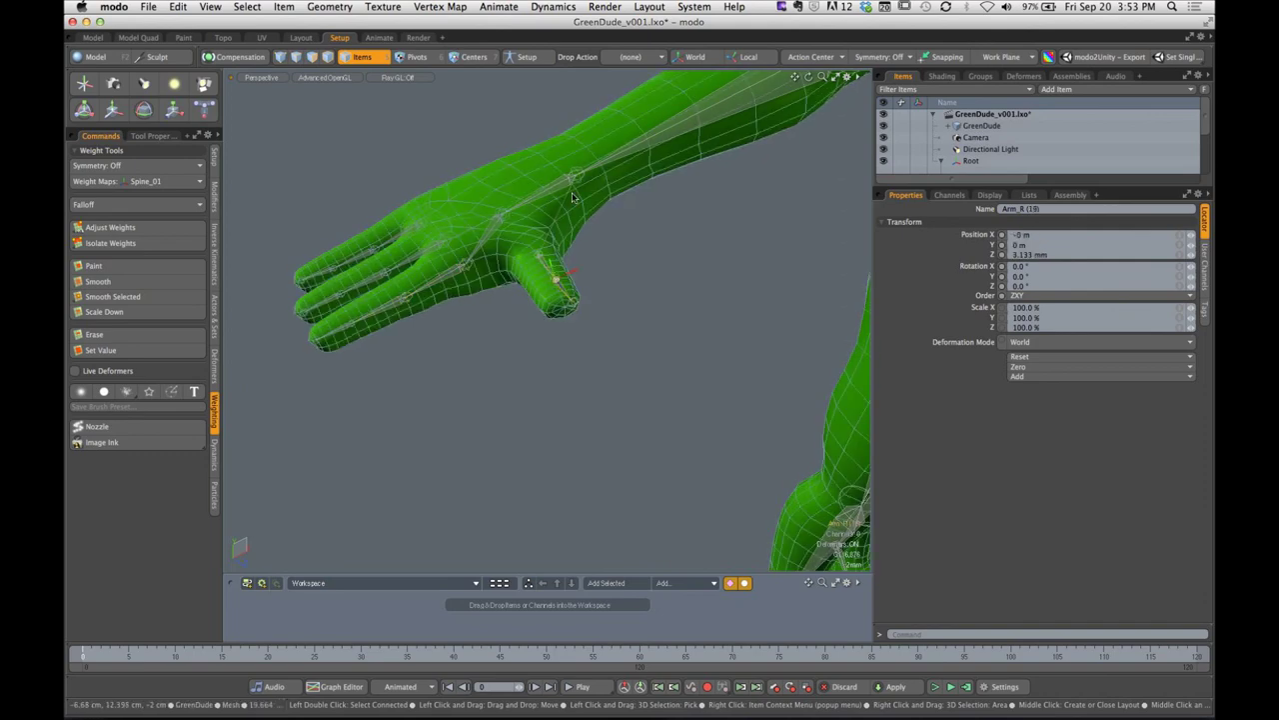
{"action": "left_click", "coordinate": [576, 180]}
{"action": "left_click_drag", "start_coordinate": [677, 128], "coordinate": [595, 228], "text": "ctrl+alt"}
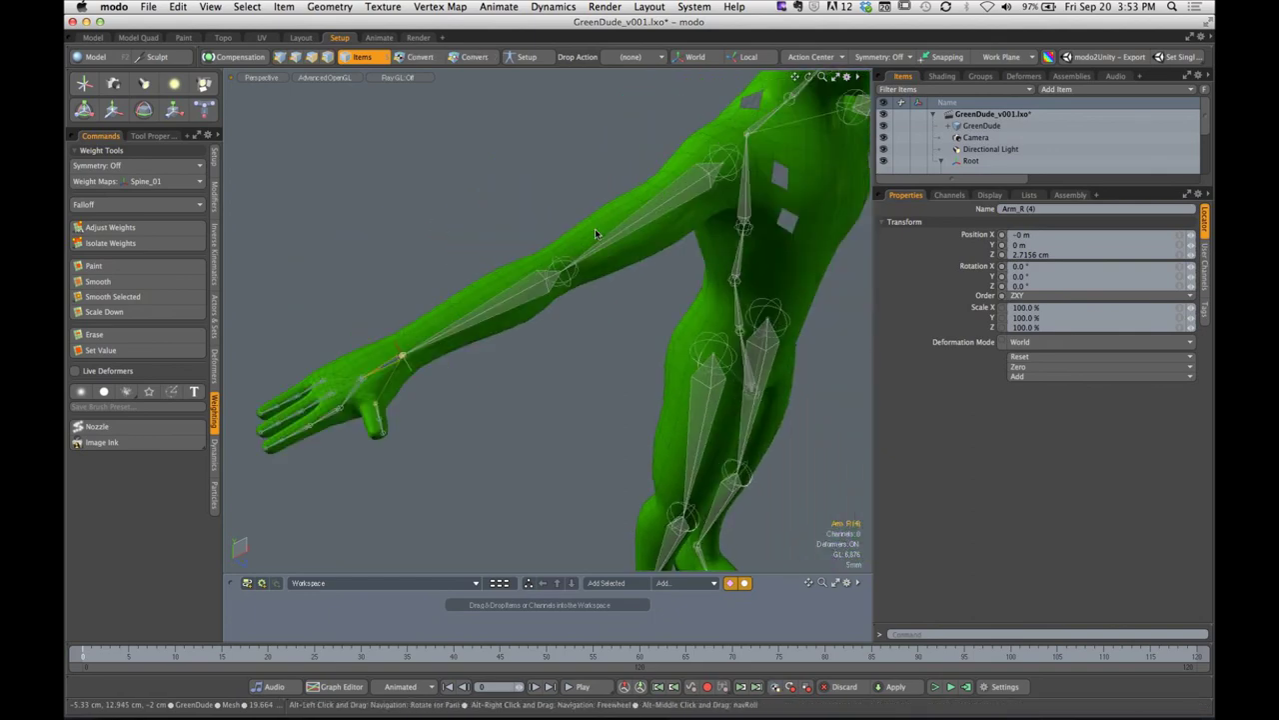
{"action": "left_click", "coordinate": [585, 268]}
{"action": "left_click_drag", "start_coordinate": [680, 237], "coordinate": [527, 168], "text": "alt+shift"}
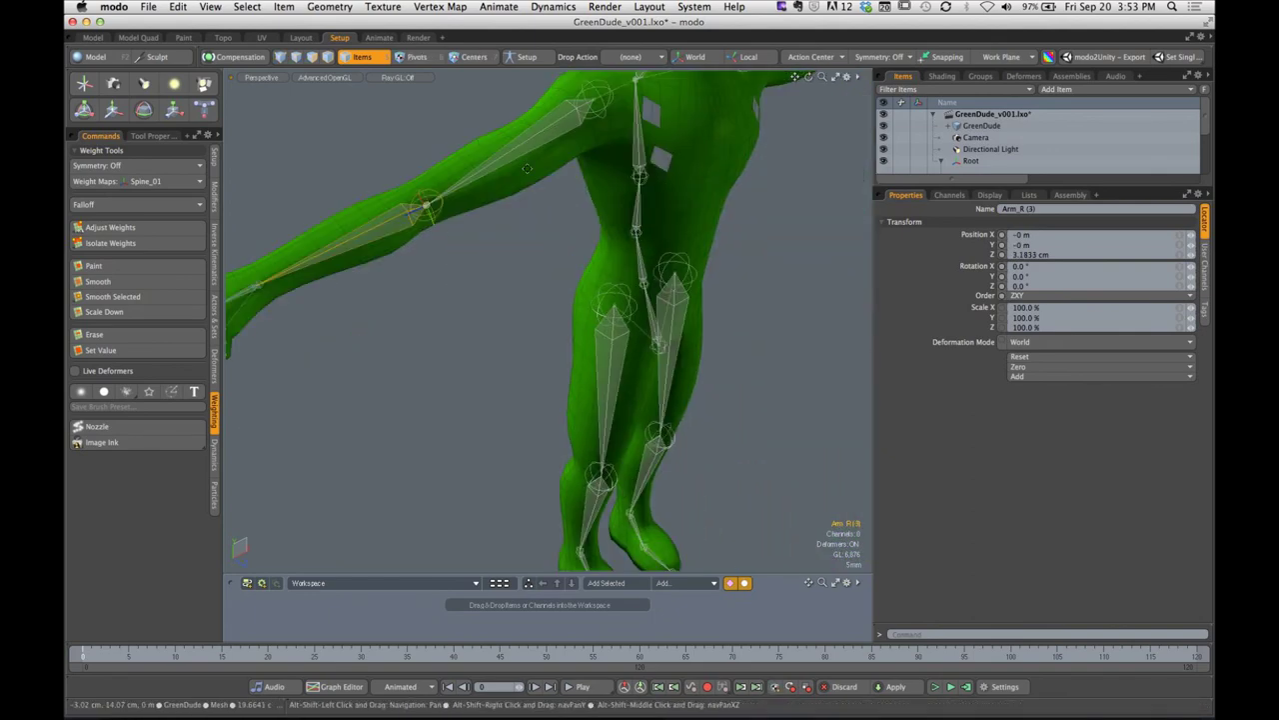
Examine the joints along the upper and lower legs by selecting them in turn
{"action": "mouse_move", "coordinate": [612, 228]}
{"action": "left_mouse_down", "text": "alt"}
{"action": "mouse_move", "coordinate": [569, 216]}
{"action": "mouse_move", "coordinate": [598, 228]}
{"action": "mouse_move", "coordinate": [706, 206]}
{"action": "mouse_move", "coordinate": [757, 157]}
{"action": "mouse_move", "coordinate": [598, 222]}
{"action": "left_mouse_up", "text": "alt"}
{"action": "left_click", "coordinate": [584, 232]}
{"action": "left_click_drag", "start_coordinate": [597, 222], "coordinate": [594, 166], "text": "alt+shift"}
{"action": "left_click", "coordinate": [554, 257]}
{"action": "left_click", "coordinate": [611, 164]}
{"action": "scroll", "coordinate": [614, 249], "scroll_direction": "up", "scroll_amount": 4}
Examine the foot and ankle joints of both legs, ending with the right knee joint Leg_R (2) selected
{"action": "left_click", "coordinate": [560, 268]}
{"action": "left_click_drag", "start_coordinate": [580, 270], "coordinate": [592, 342], "text": "alt"}
{"action": "left_click", "coordinate": [549, 331]}
{"action": "left_click", "coordinate": [631, 311]}
{"action": "left_click", "coordinate": [628, 300]}
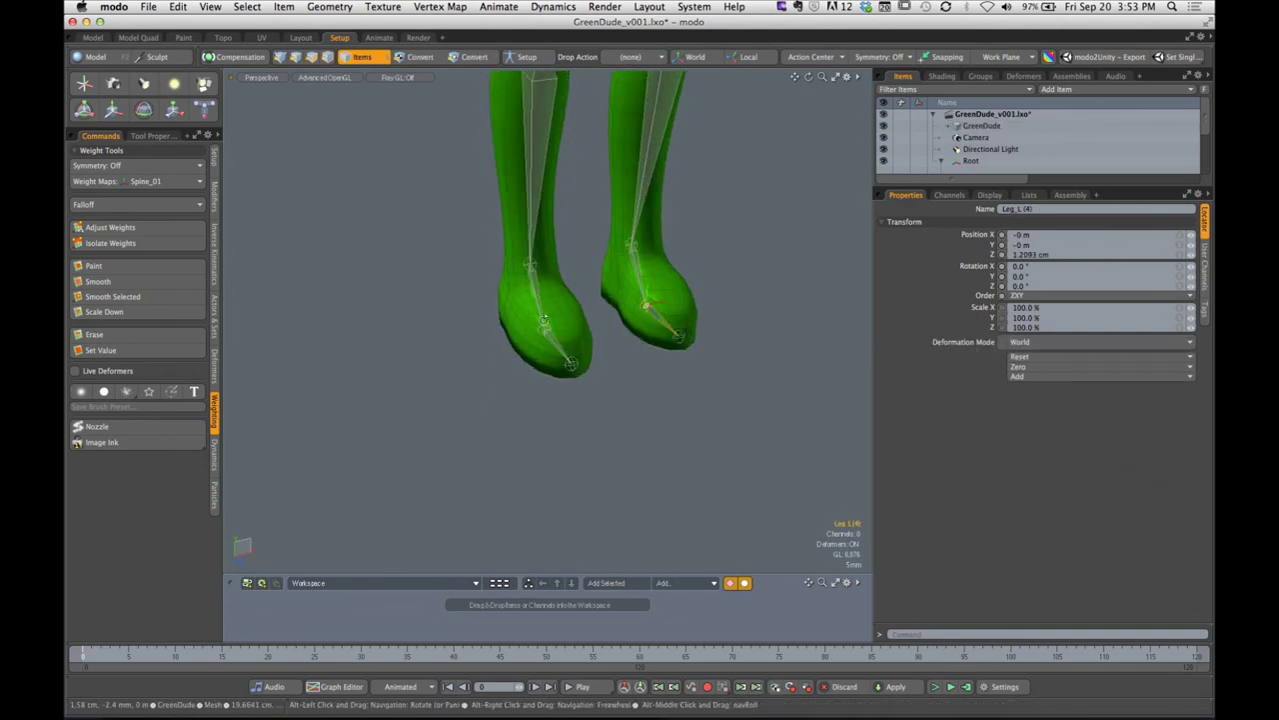
{"action": "left_click", "coordinate": [531, 264]}
{"action": "left_click", "coordinate": [533, 230]}
{"action": "left_click_drag", "start_coordinate": [517, 233], "coordinate": [562, 211], "text": "alt"}
{"action": "left_click_drag", "start_coordinate": [562, 211], "coordinate": [533, 275], "text": "ctrl+alt"}
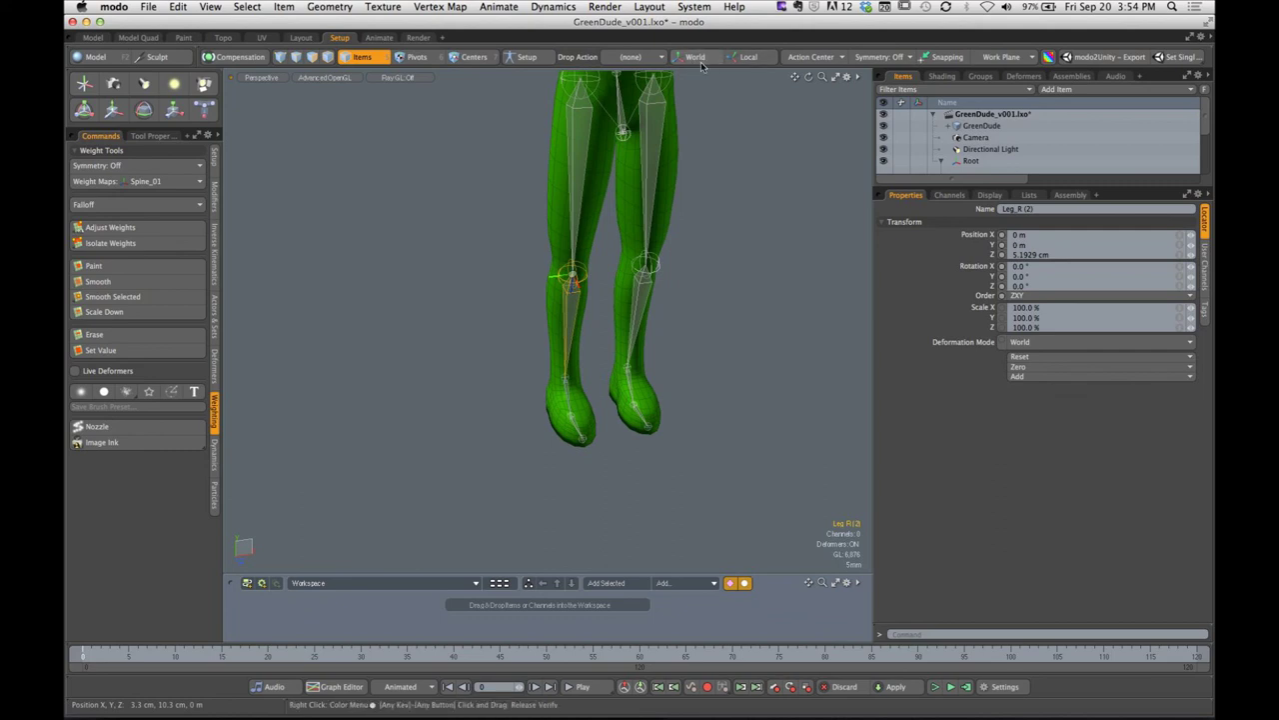
Activate the Transform tool on the left hip joint Leg_L and compare its handles in World and Local orientation
{"action": "scroll", "coordinate": [672, 101], "scroll_direction": "down", "scroll_amount": 3}
{"action": "left_click", "coordinate": [663, 103]}
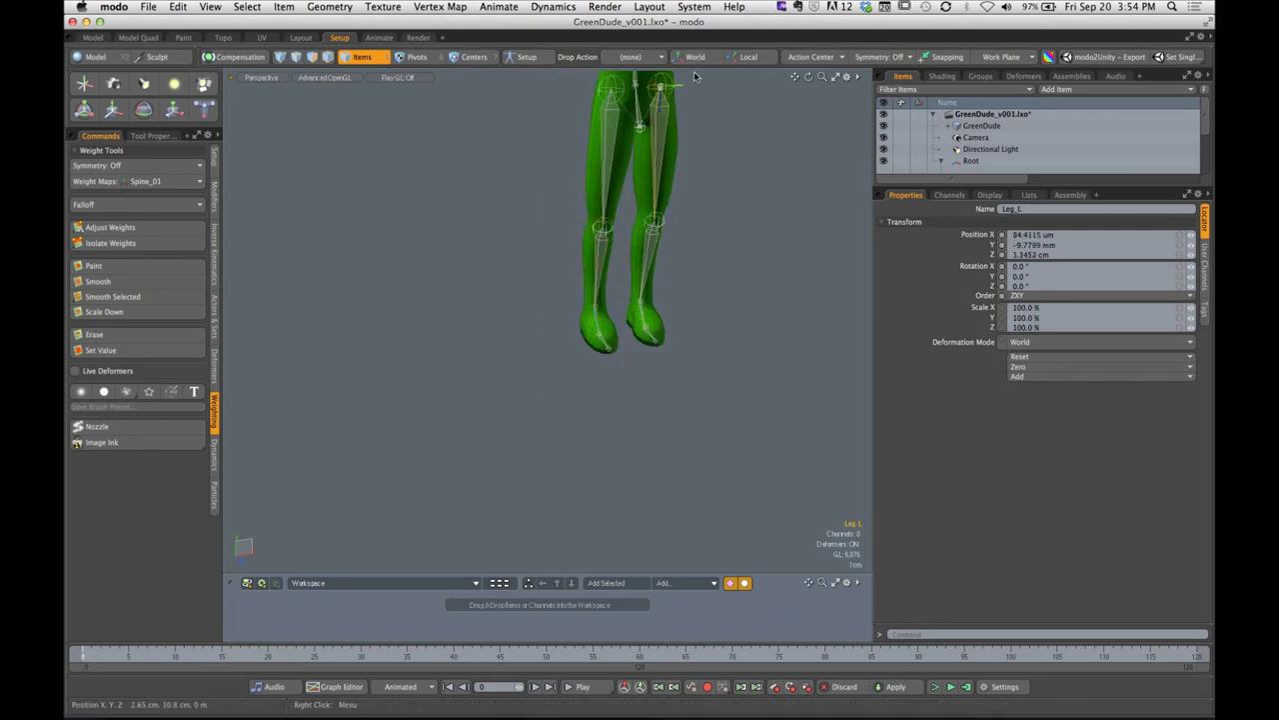
{"action": "key", "text": "y"}
{"action": "left_click", "coordinate": [694, 57]}
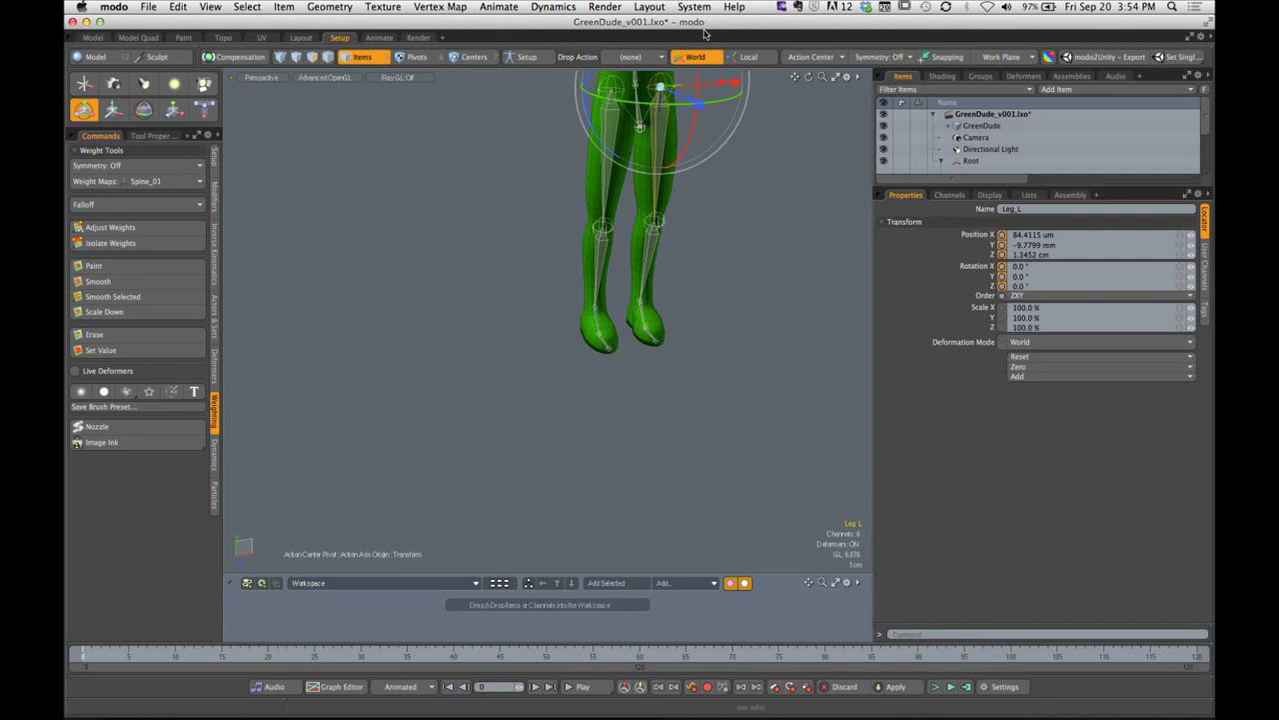
{"action": "left_click", "coordinate": [749, 57]}
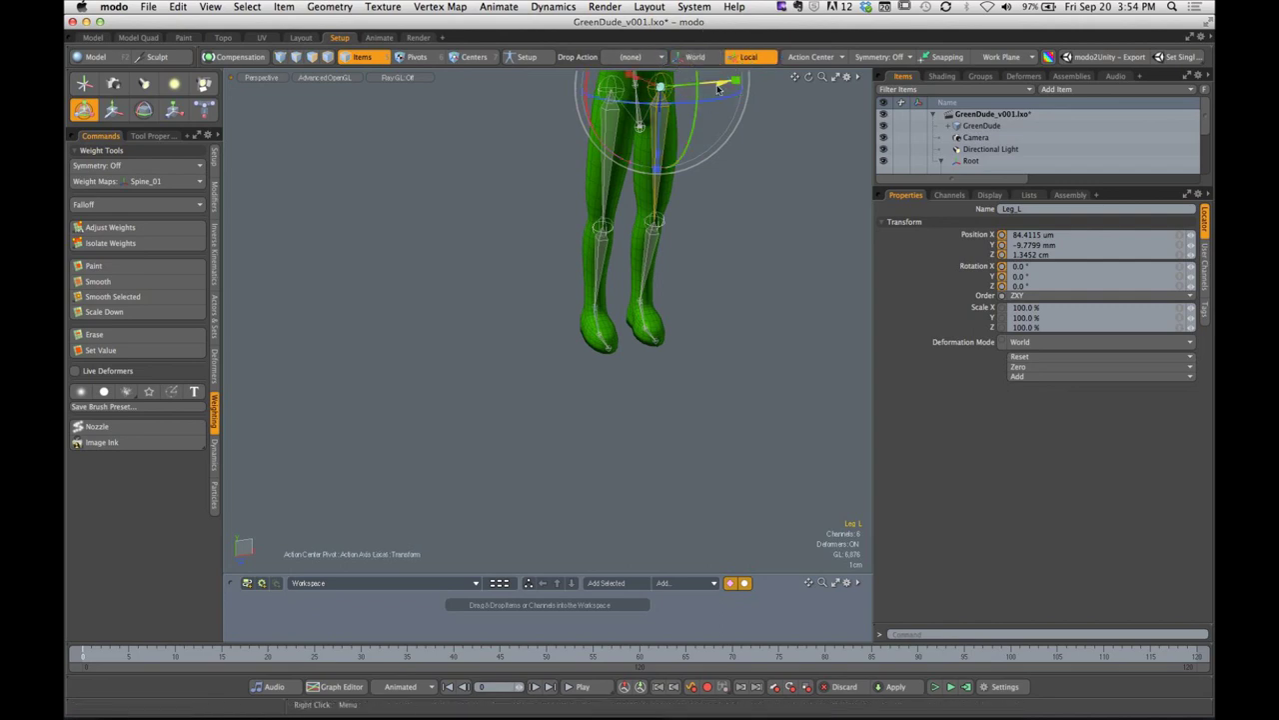
{"action": "left_click_drag", "start_coordinate": [761, 108], "coordinate": [749, 138], "text": "alt"}
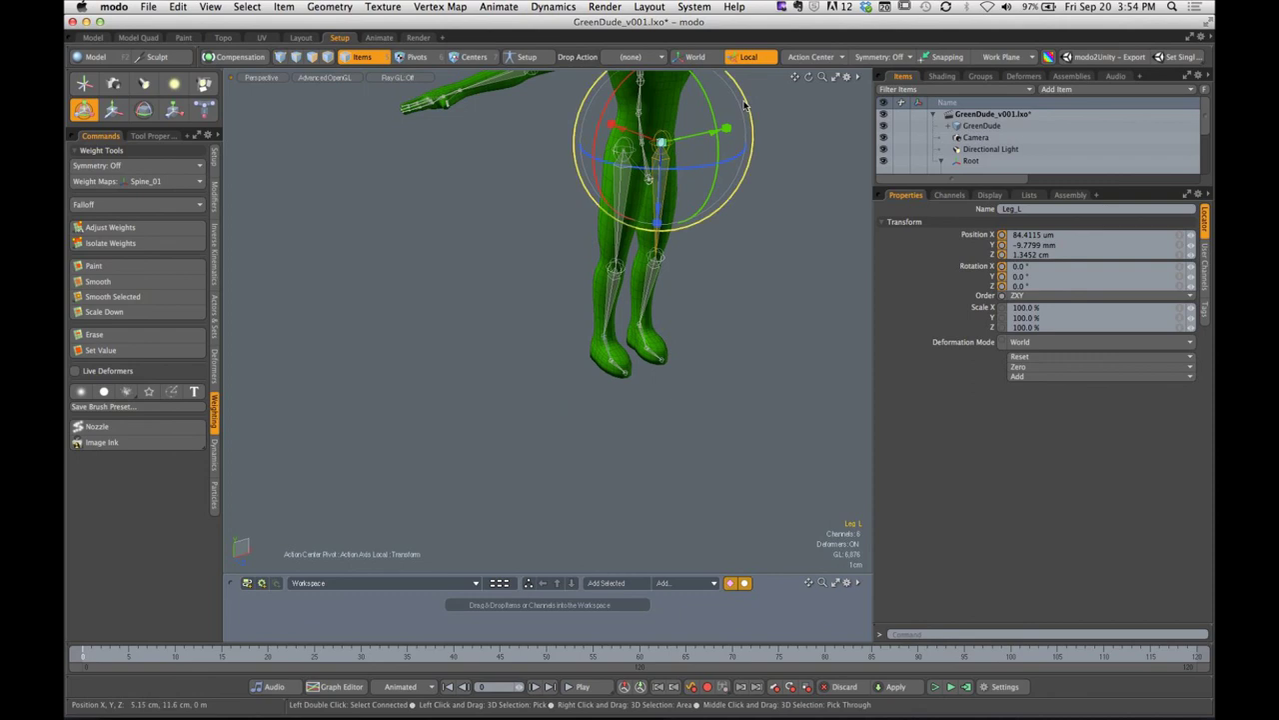
Turn off Local orientation, check the transform handles on the left knee joint Leg_L (2), and drop the tool
{"action": "left_click", "coordinate": [768, 58]}
{"action": "left_click_drag", "start_coordinate": [771, 126], "coordinate": [695, 120], "text": "alt"}
{"action": "scroll", "coordinate": [682, 131], "scroll_direction": "up", "scroll_amount": 2}
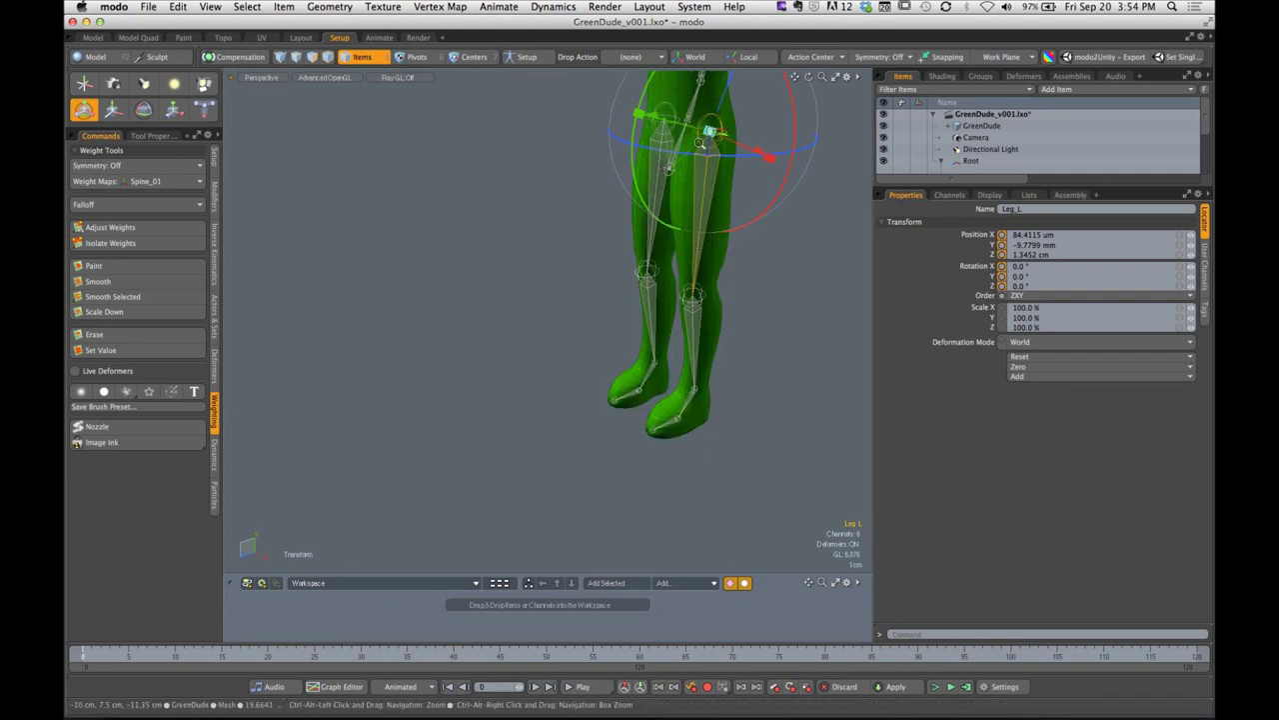
{"action": "scroll", "coordinate": [667, 100], "scroll_direction": "down", "scroll_amount": 2}
{"action": "left_click", "coordinate": [690, 204]}
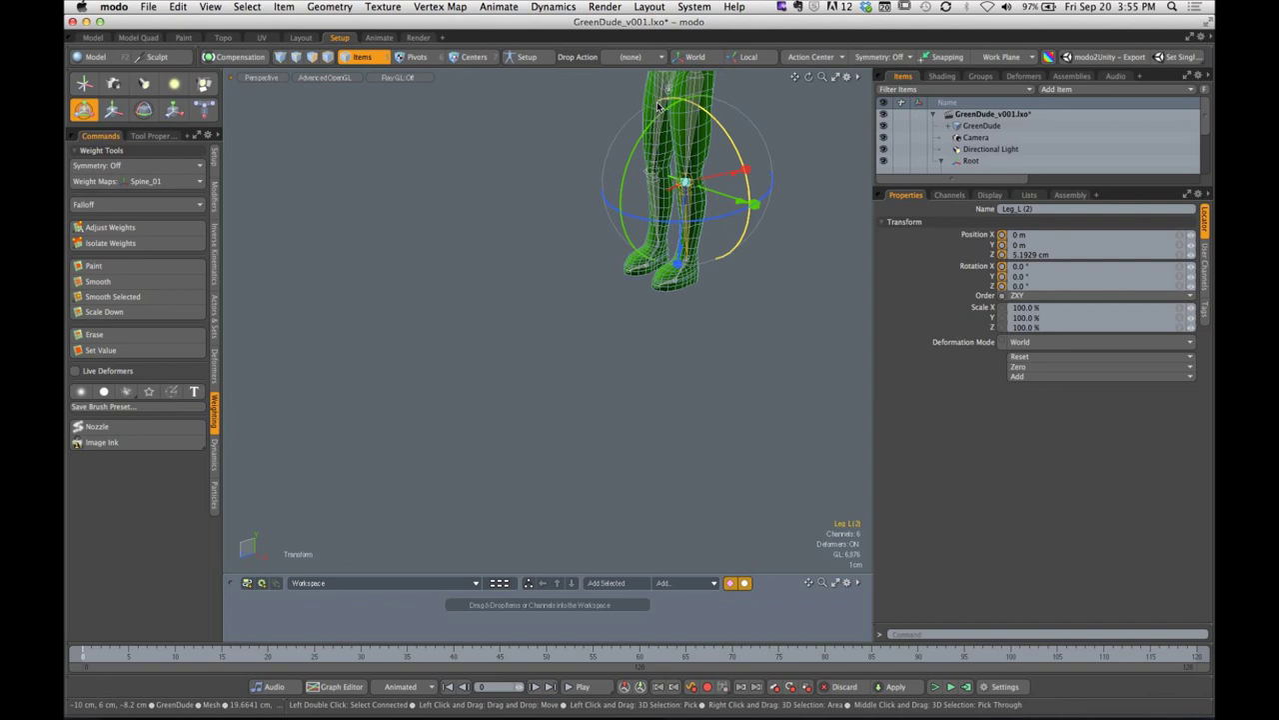
{"action": "key", "text": "alt"}
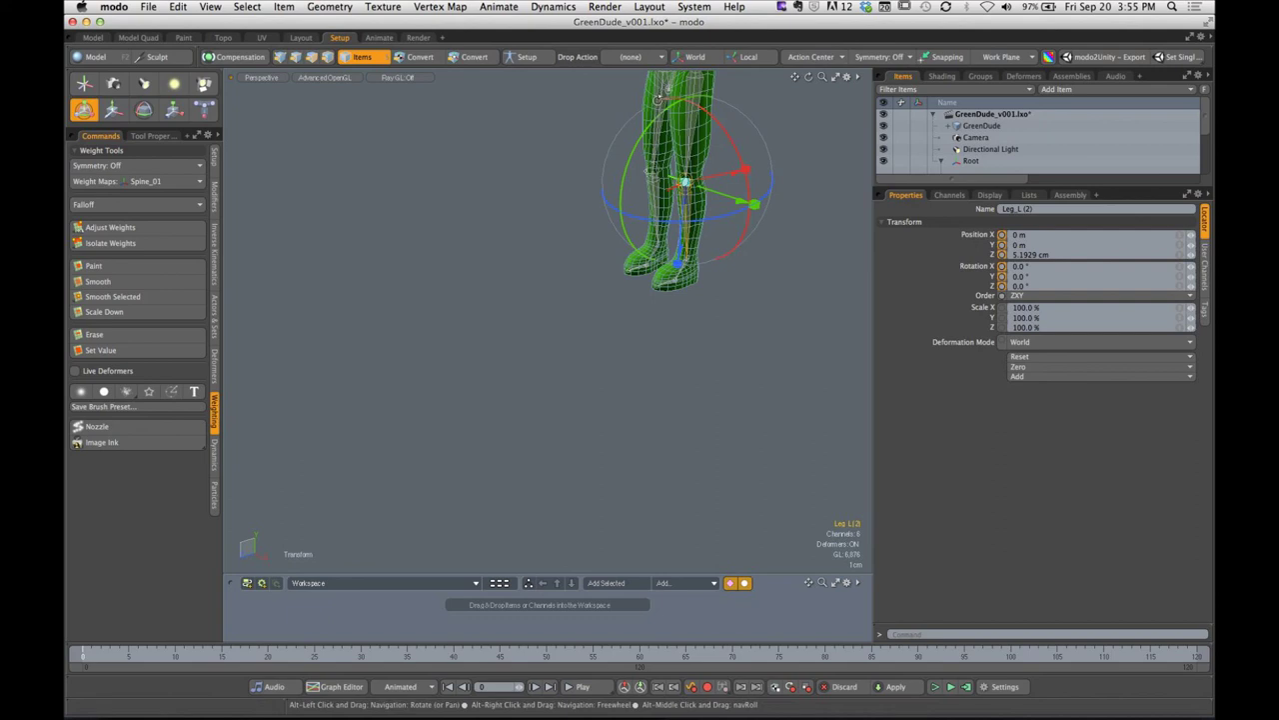
{"action": "key", "text": "space"}
{"action": "left_click_drag", "start_coordinate": [754, 126], "coordinate": [740, 330], "text": "alt+shift"}
{"action": "left_click_drag", "start_coordinate": [740, 330], "coordinate": [540, 317], "text": "ctrl+alt"}
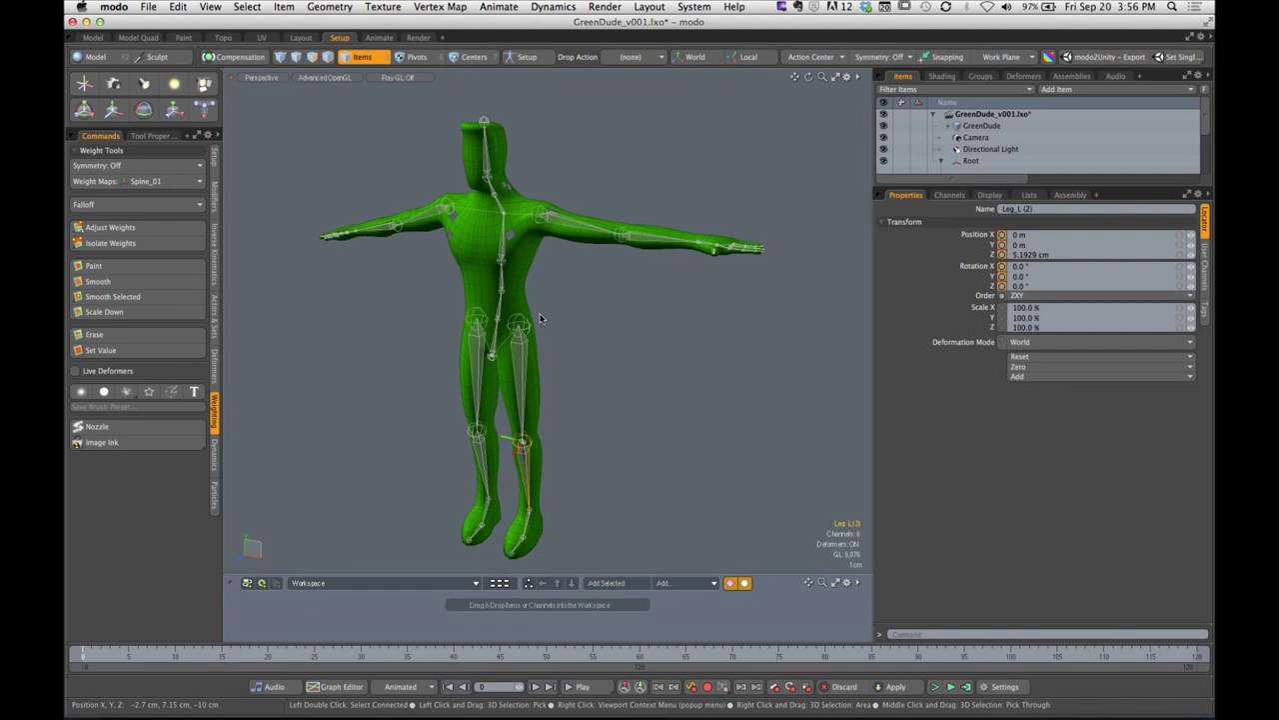
Switch to Chrome and stop the GCOM 410 - Week 04 live stream in YouTube's Live Control Room
{"action": "key", "text": "super+Tab"}
{"action": "key", "text": "super+Tab"}
{"action": "key", "text": "super+Tab"}
{"action": "key", "text": "super+Tab"}
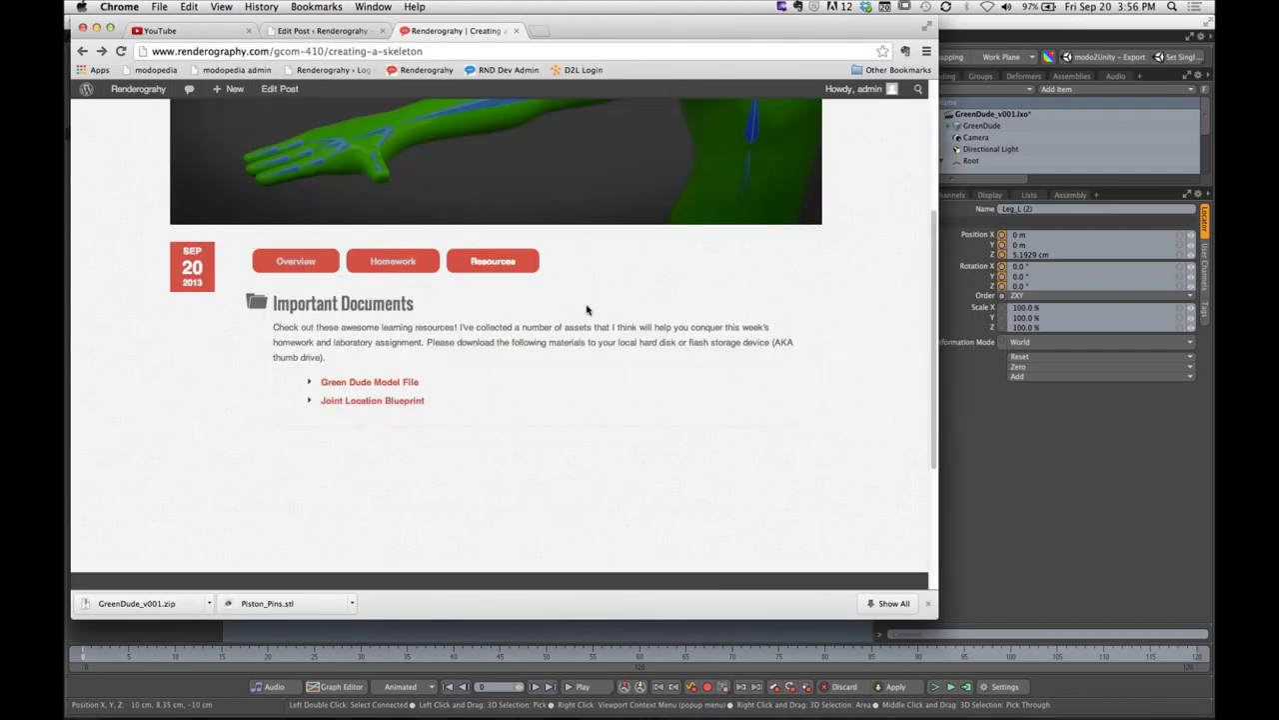
{"action": "left_click", "coordinate": [213, 36]}
{"action": "left_click", "coordinate": [181, 252]}
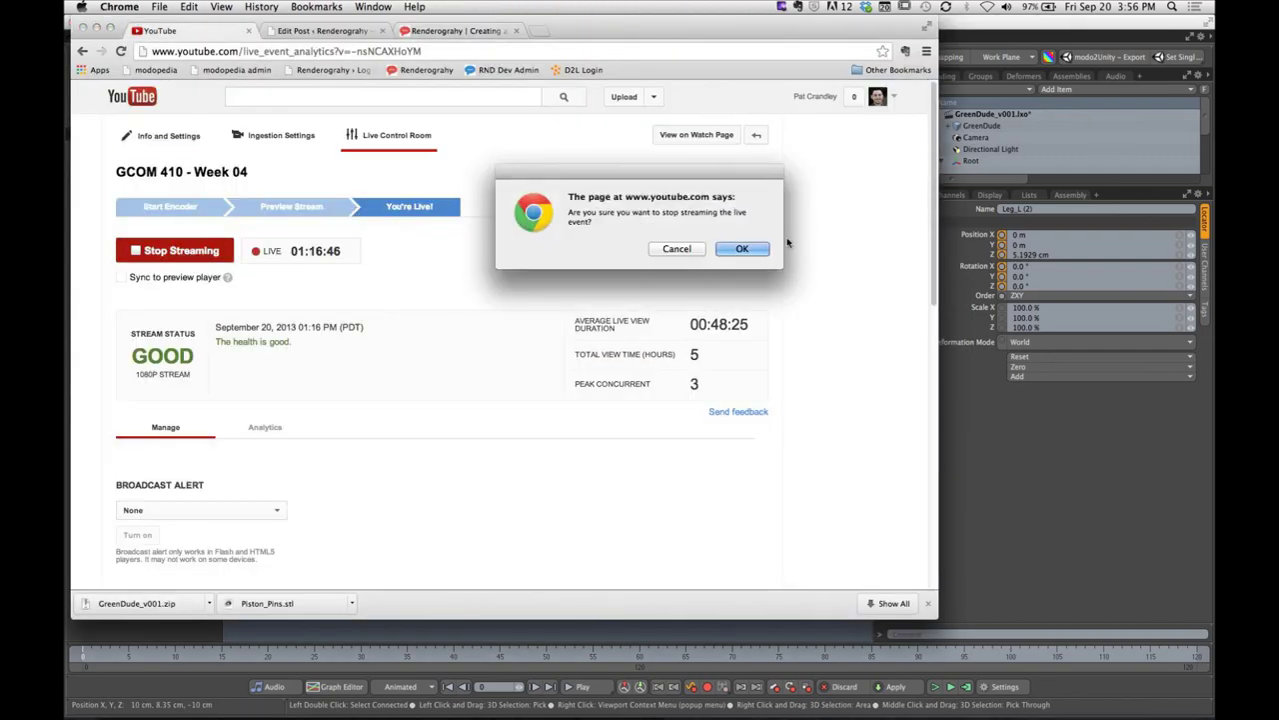